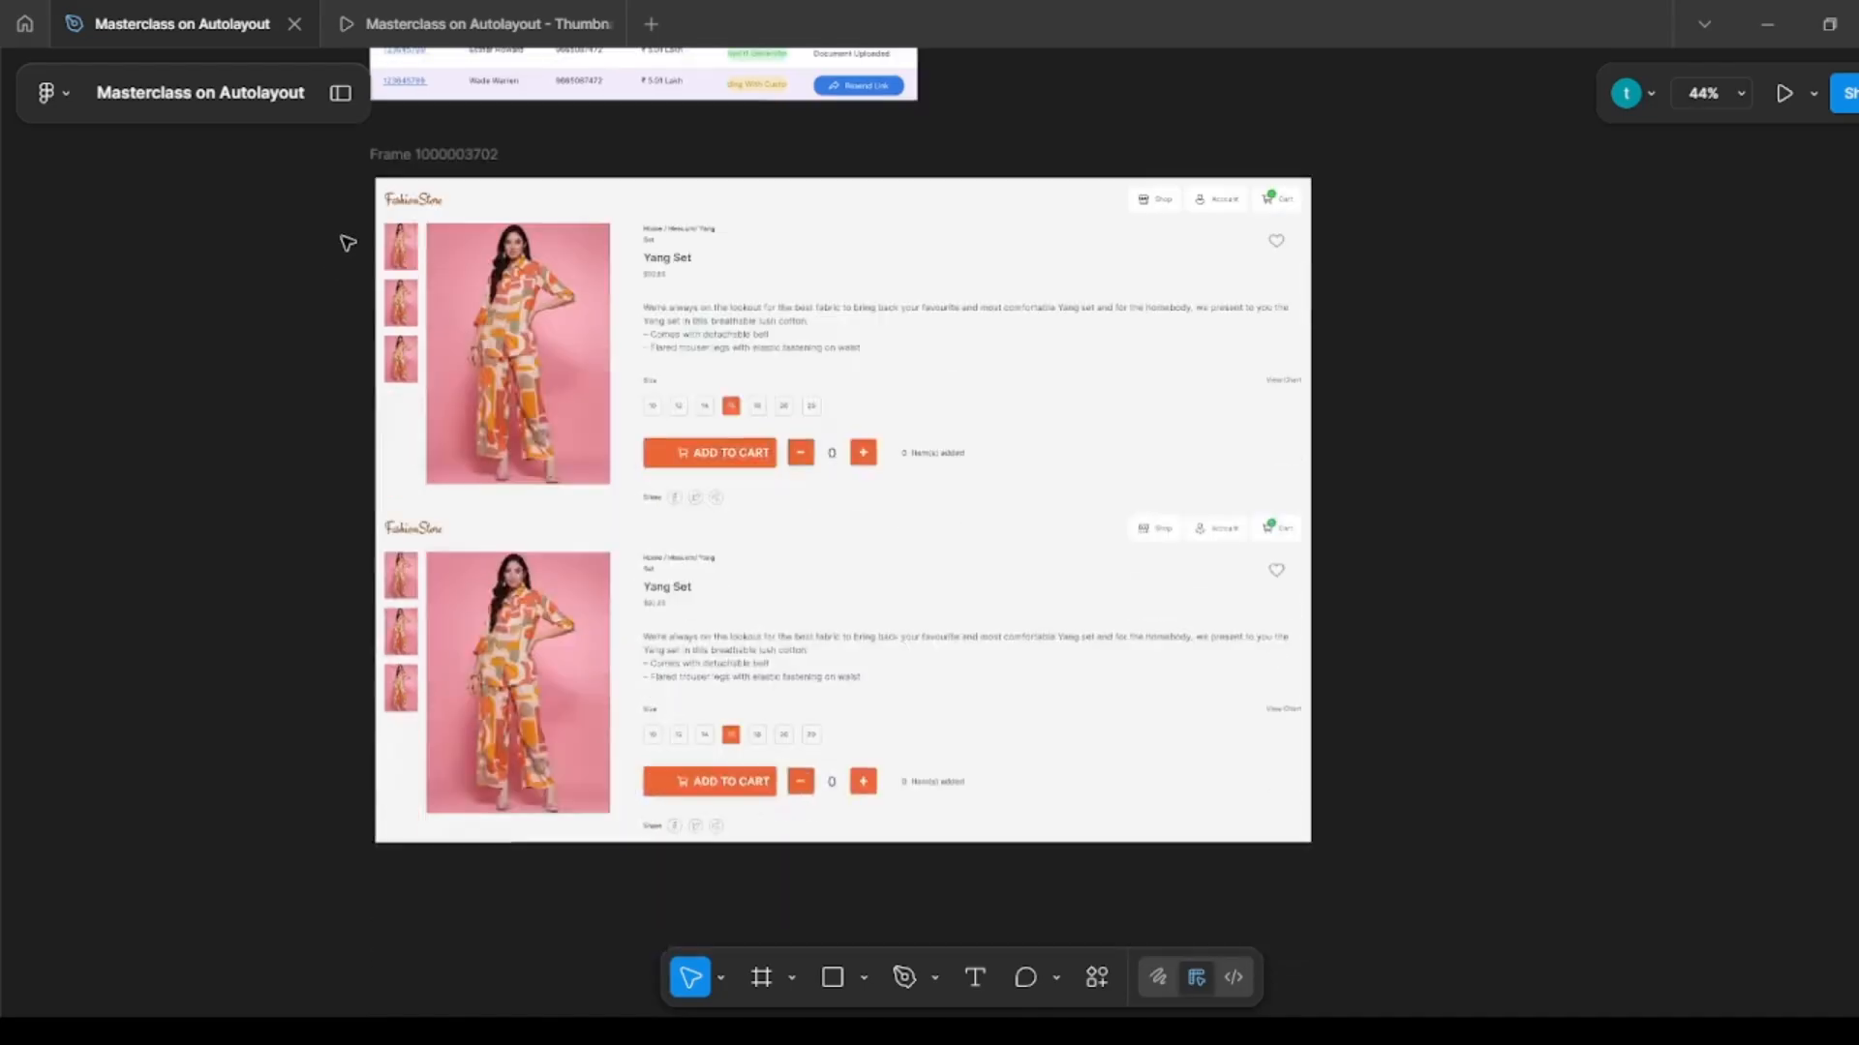
Step: Narrow the FashionStore product page frame to a width of about 471 to test its responsive layout
{"action": "left_click", "coordinate": [407, 154]}
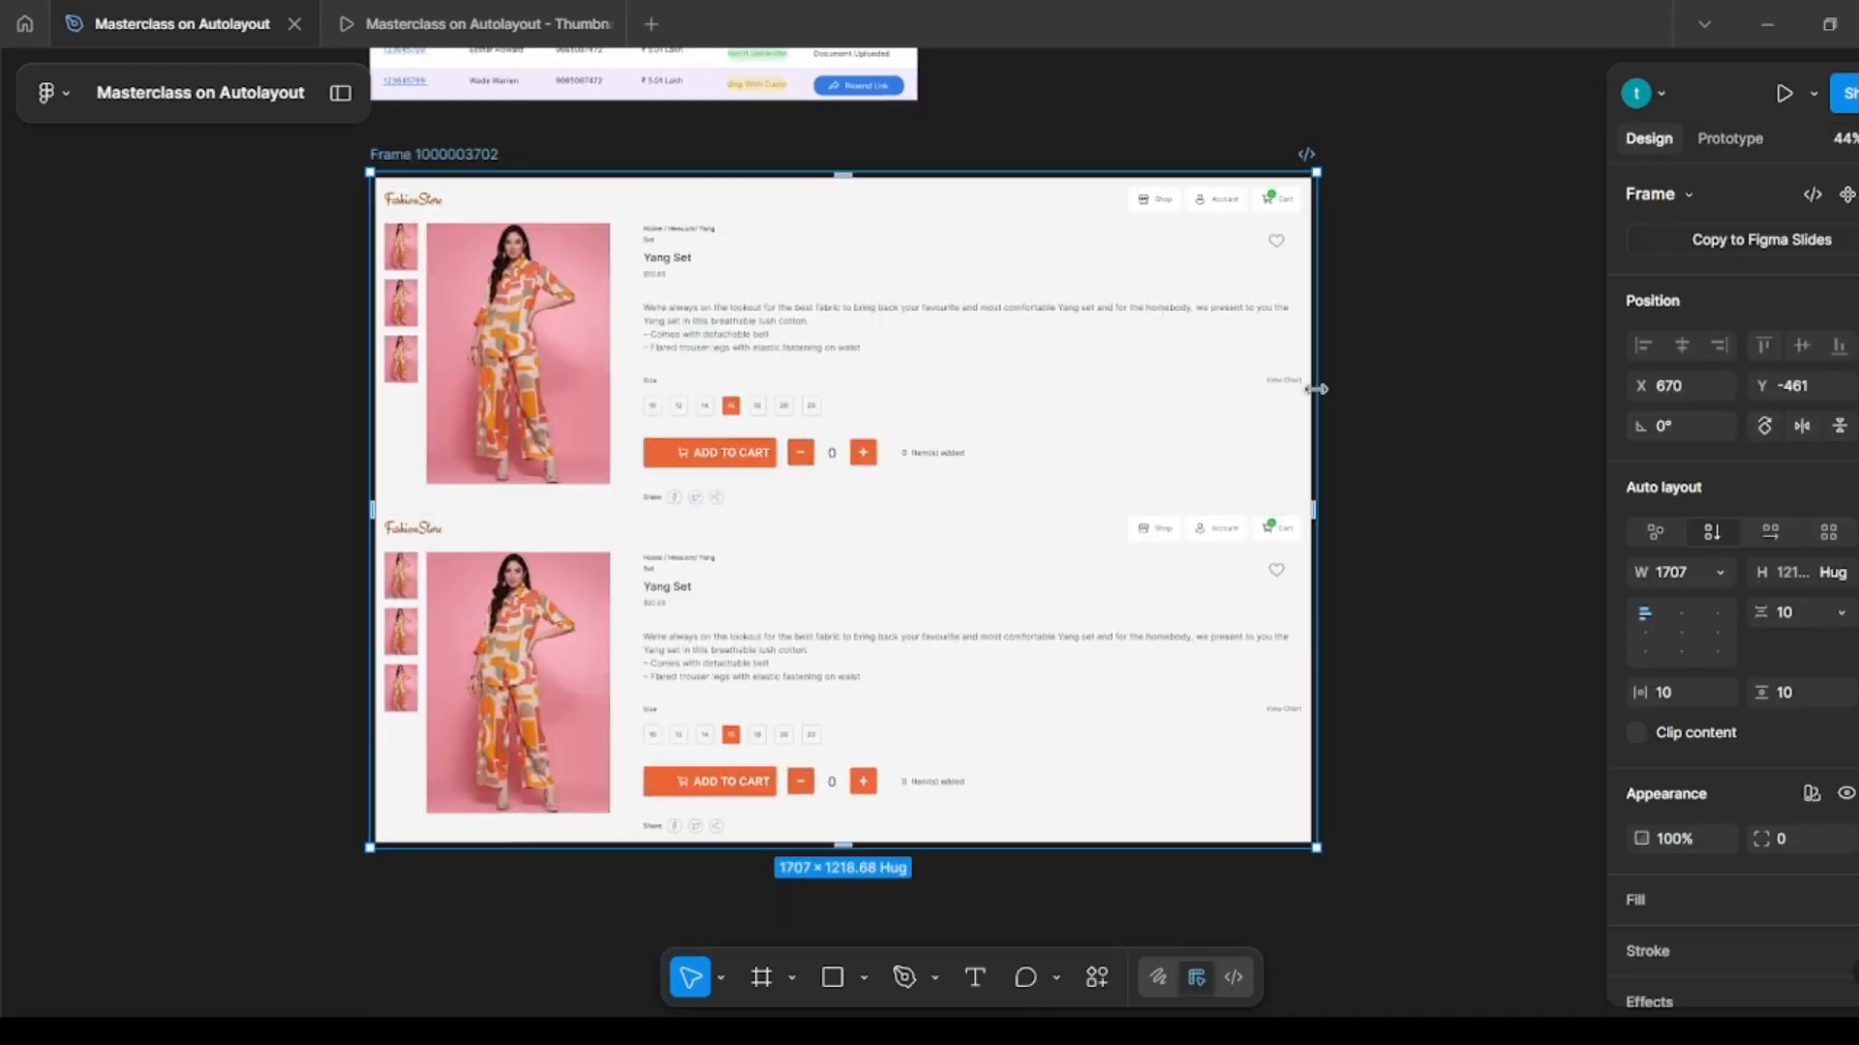
{"action": "left_click_drag", "start_coordinate": [1315, 390], "coordinate": [632, 351]}
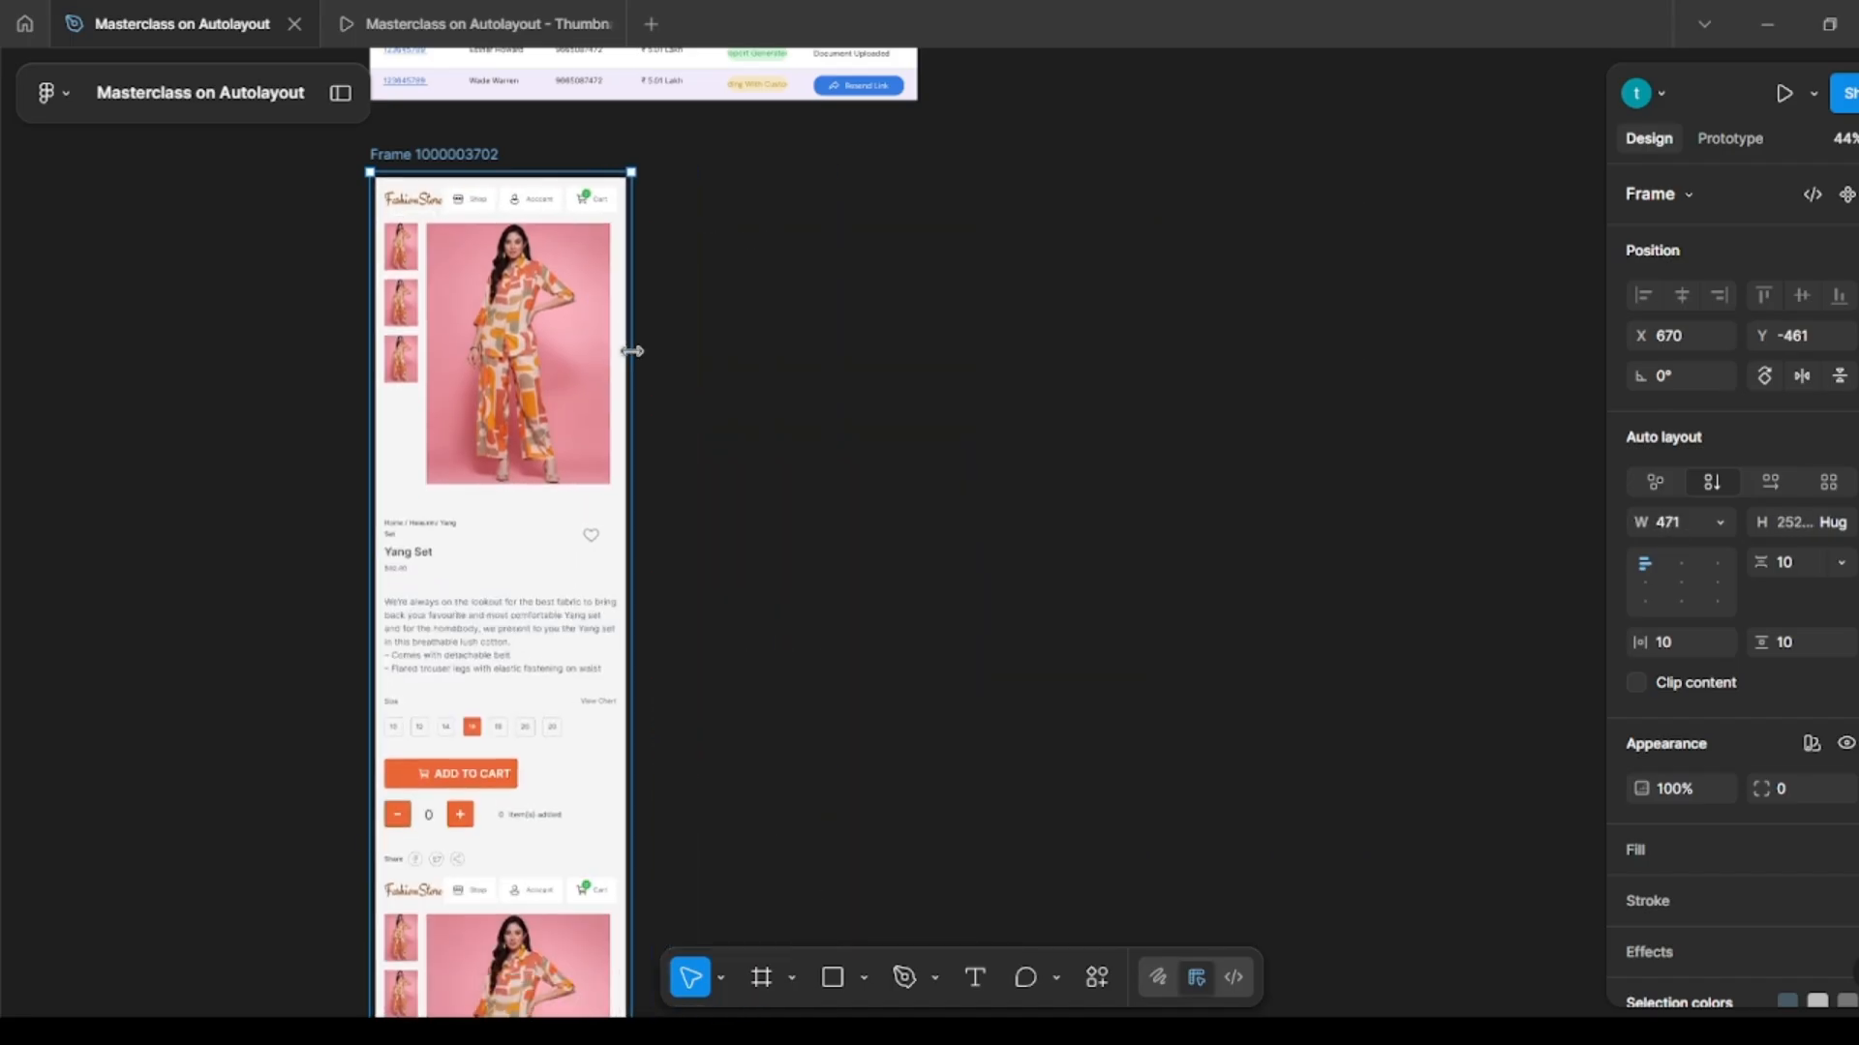
{"action": "left_click", "coordinate": [925, 405]}
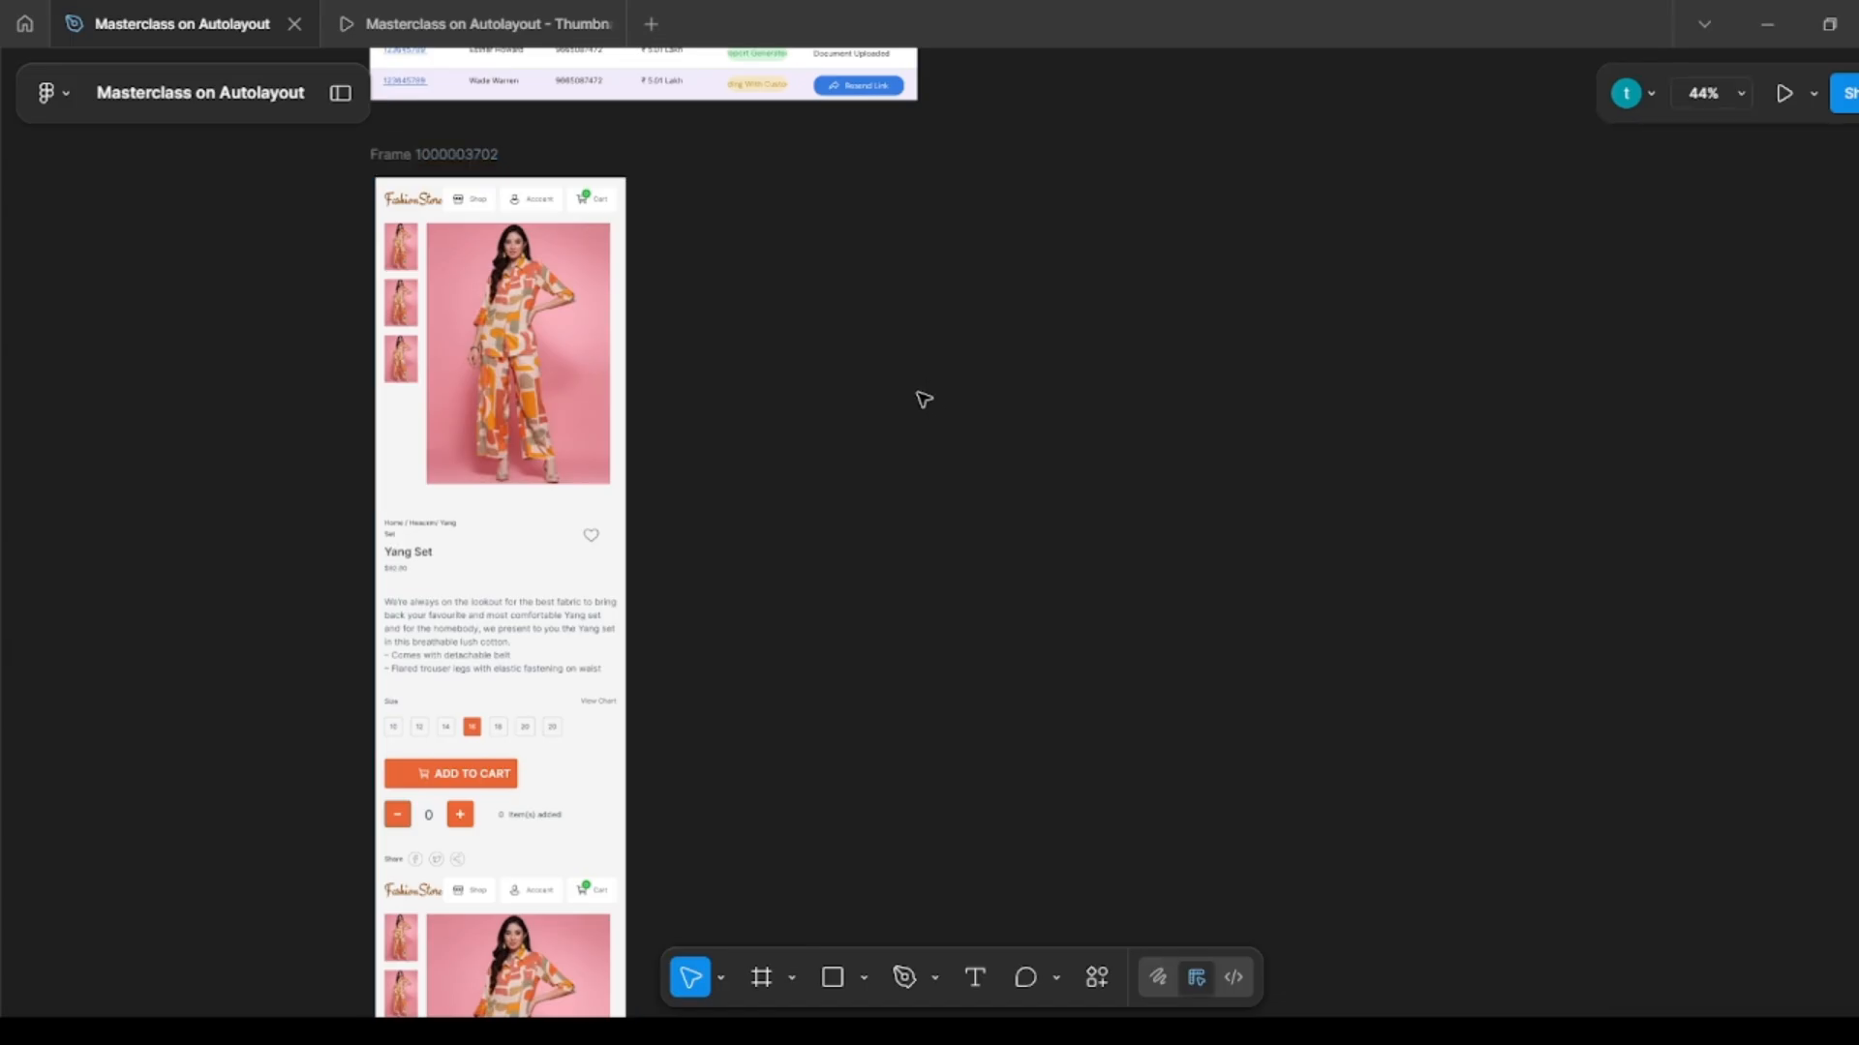
Step: Bring back the interface side panels and open the Cad Design page
{"action": "key", "text": "shift+backslash"}
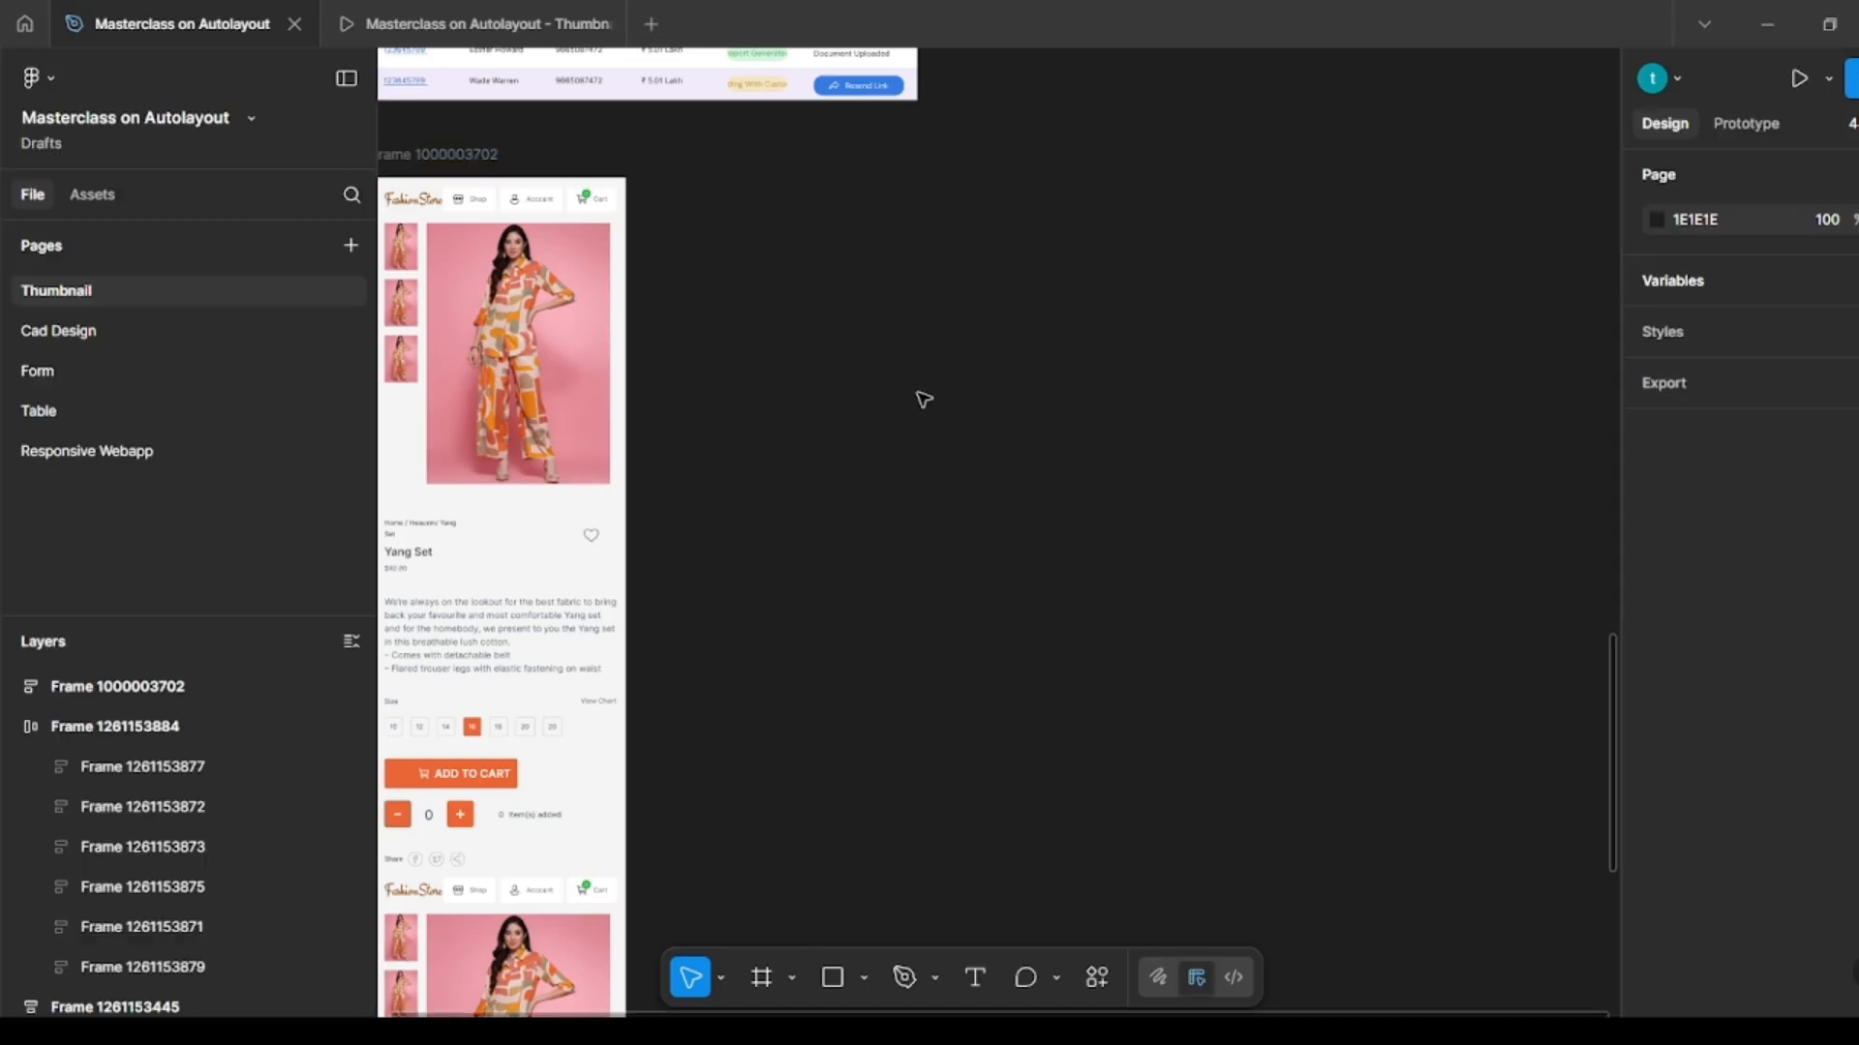
{"action": "left_click", "coordinate": [95, 331]}
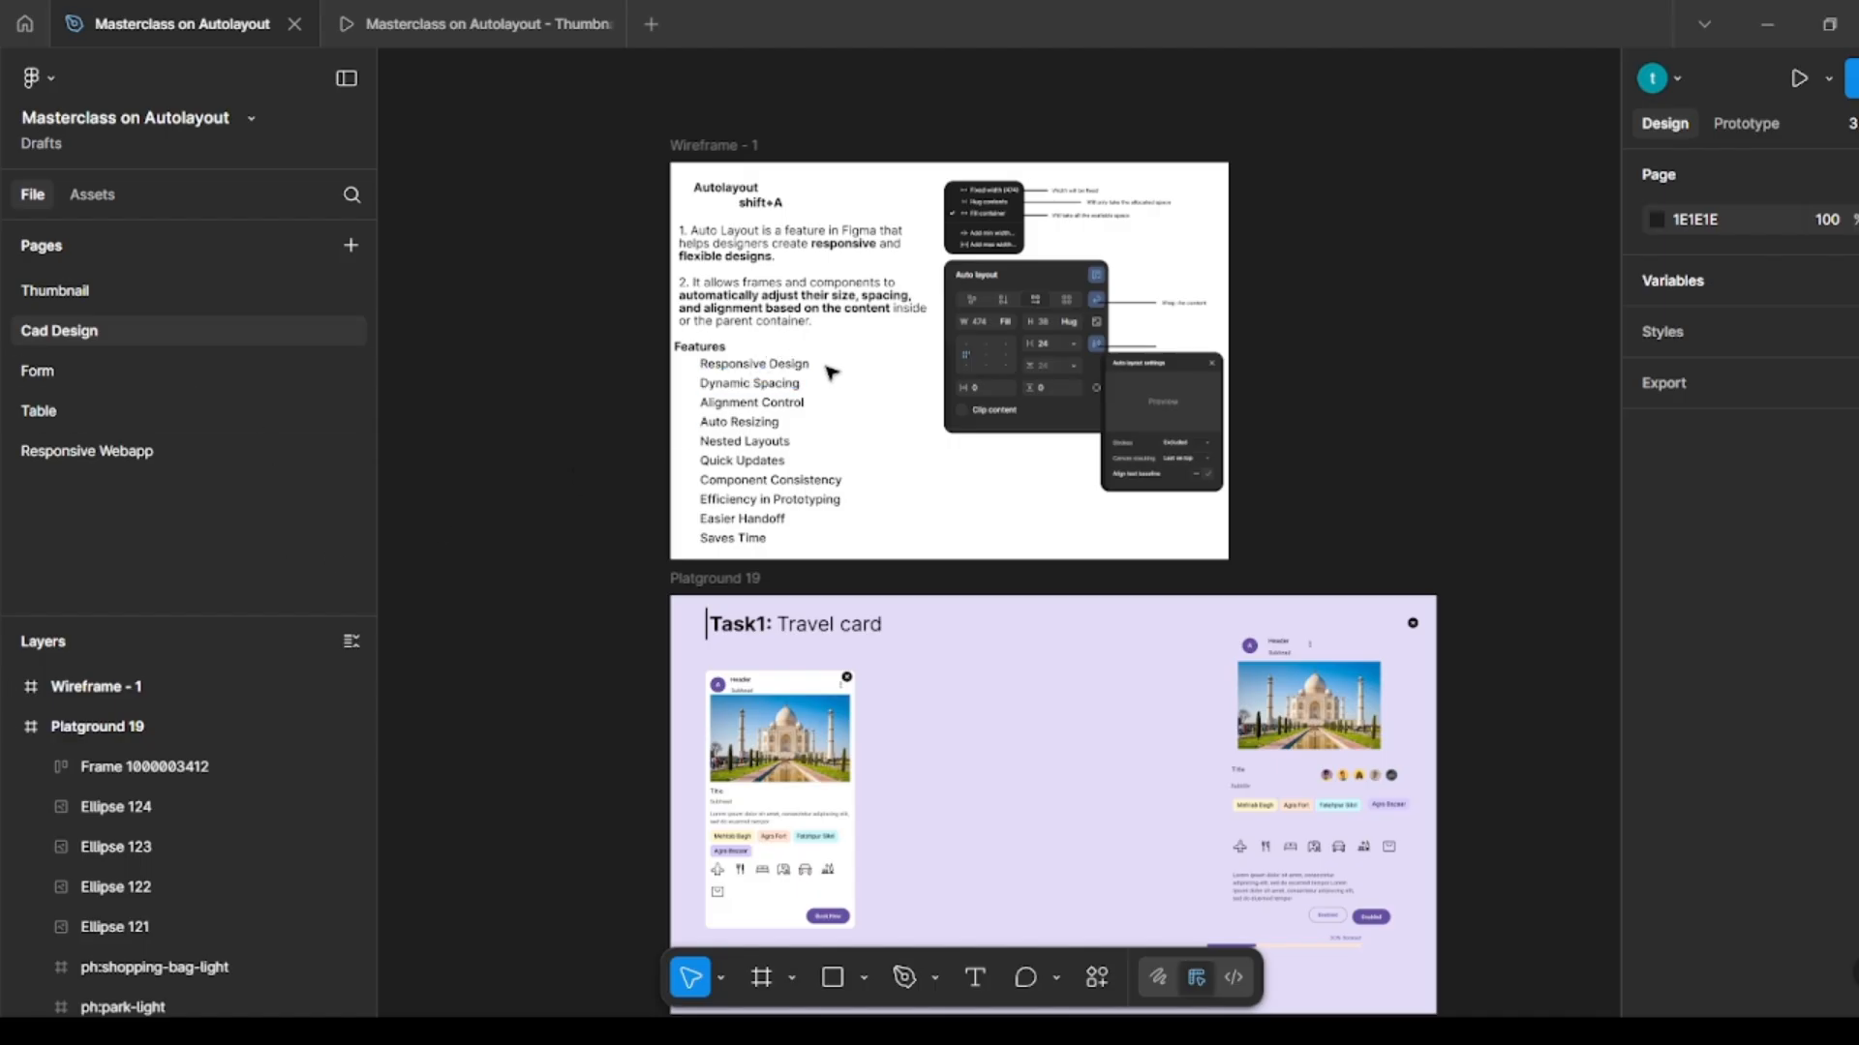
Step: Examine the Autolayout notes in the Wireframe - 1 frame, including the feature list, sizing options and settings diagrams
{"action": "scroll", "coordinate": [831, 370], "scroll_direction": "up", "scroll_amount": 2}
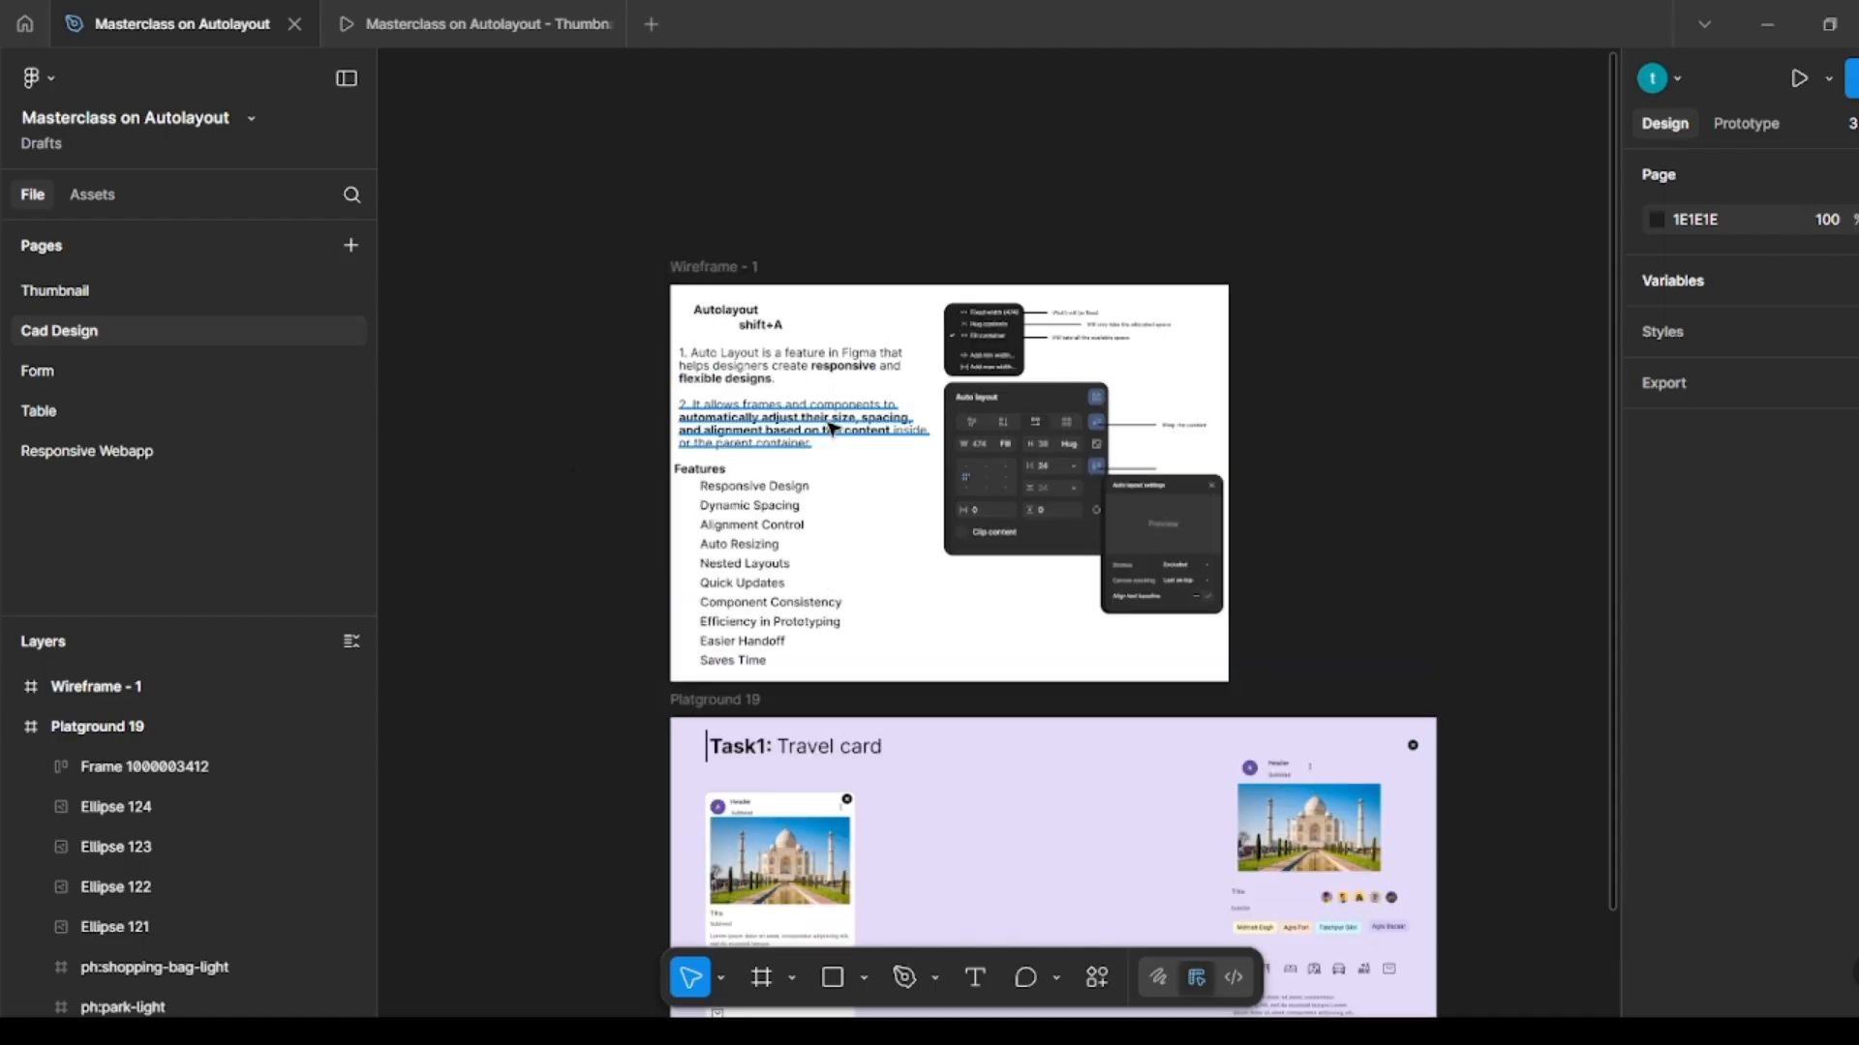
{"action": "scroll", "coordinate": [839, 450], "scroll_direction": "up", "scroll_amount": 5}
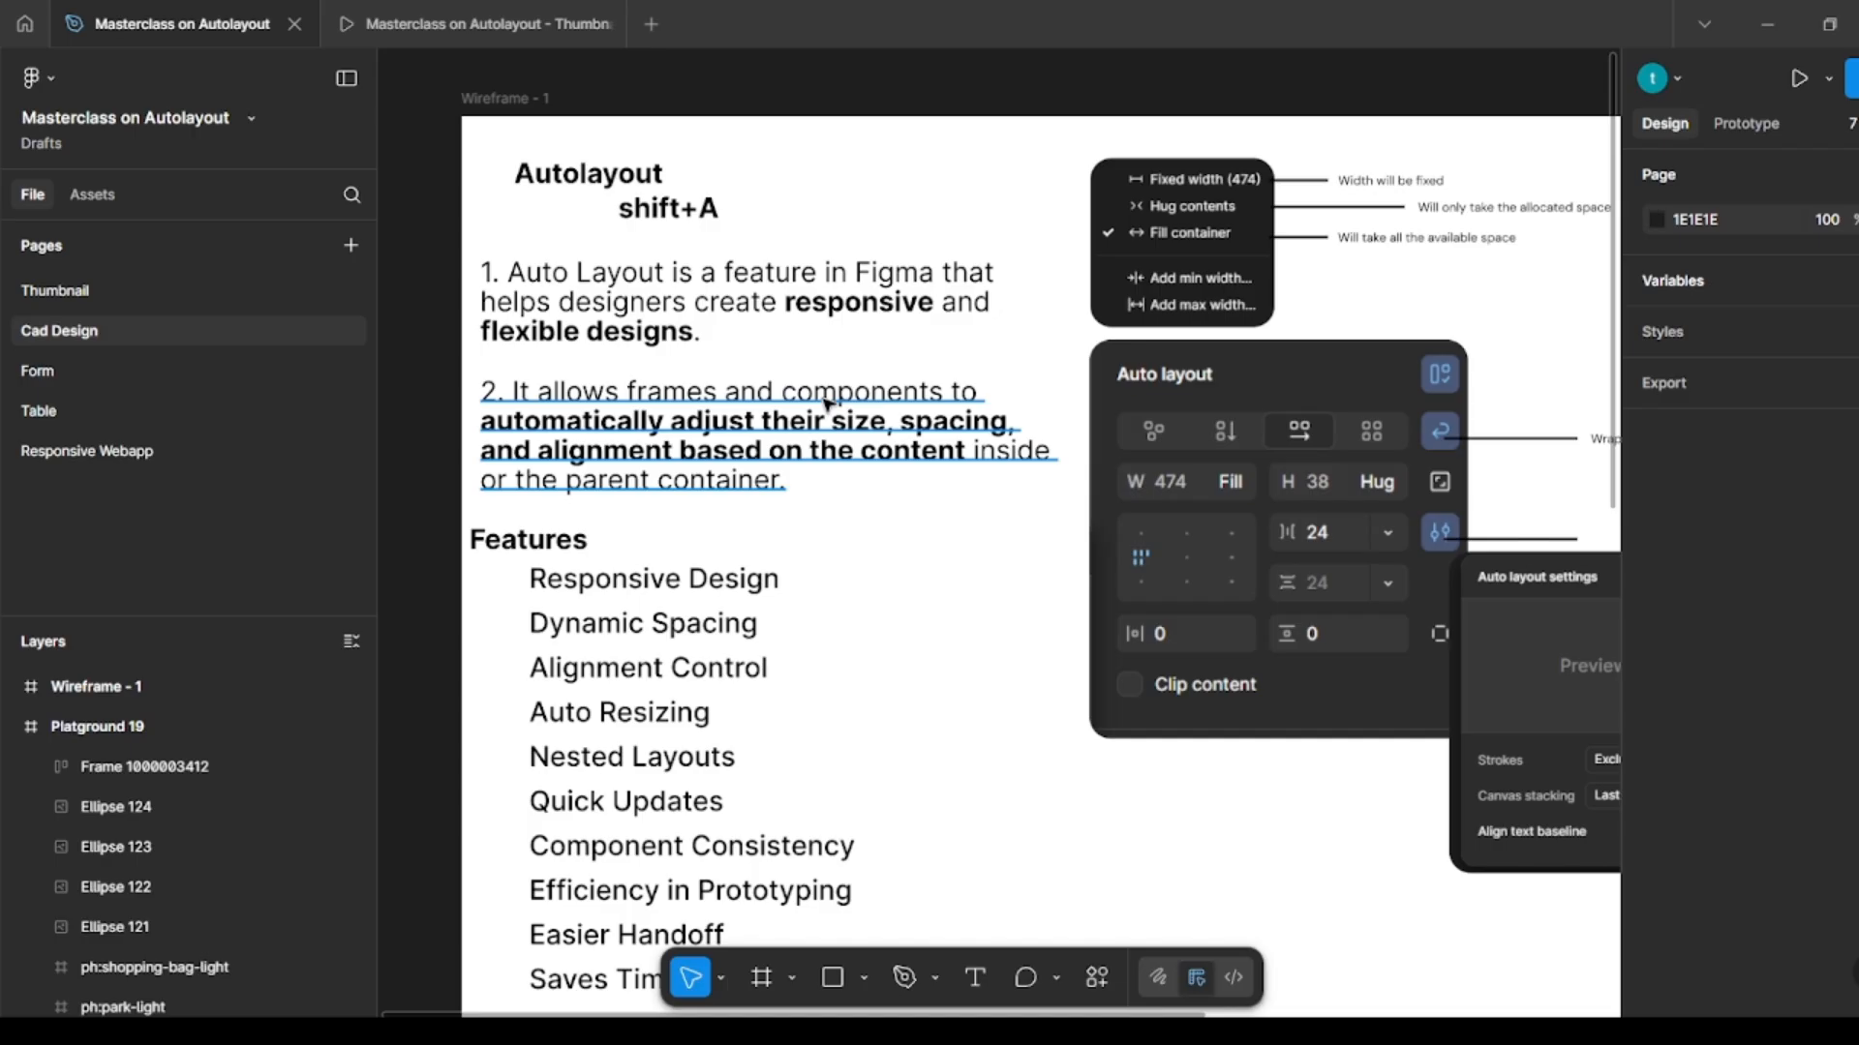
{"action": "scroll", "coordinate": [830, 472], "scroll_direction": "down", "scroll_amount": 3}
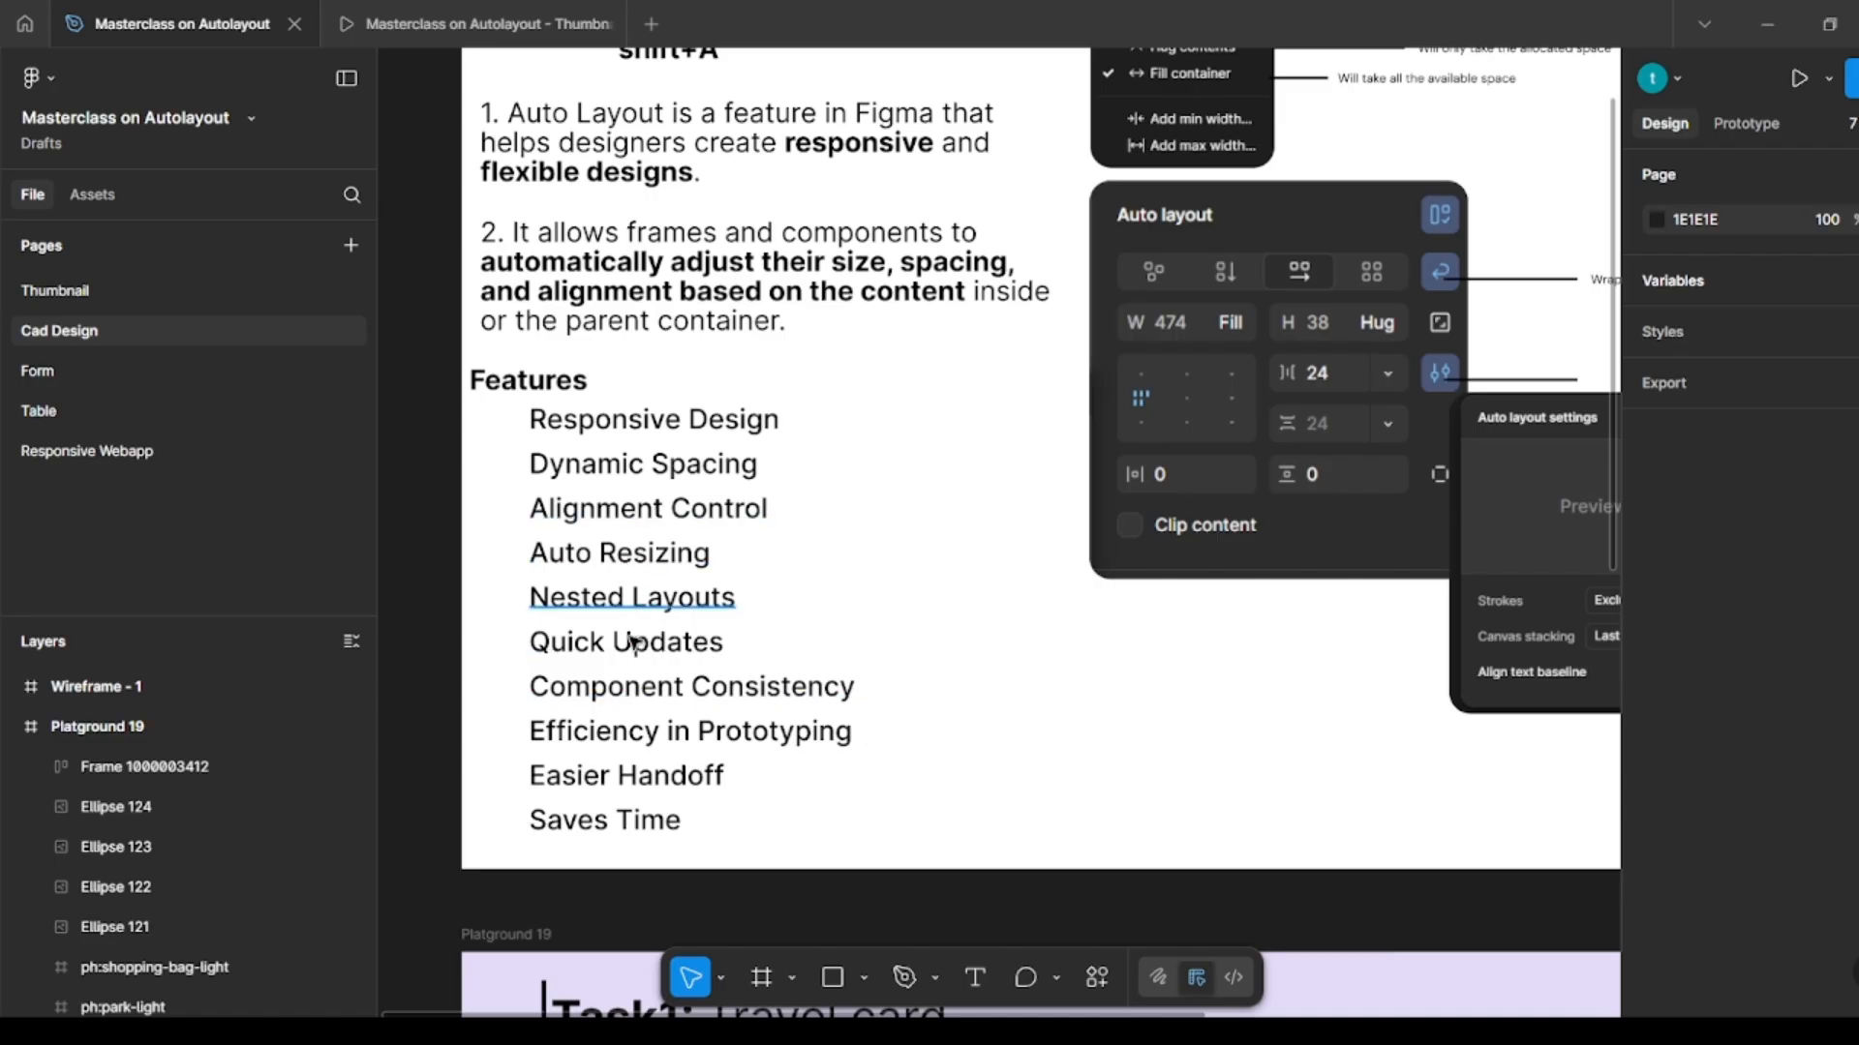
{"action": "scroll", "coordinate": [726, 594], "scroll_direction": "down", "scroll_amount": 3}
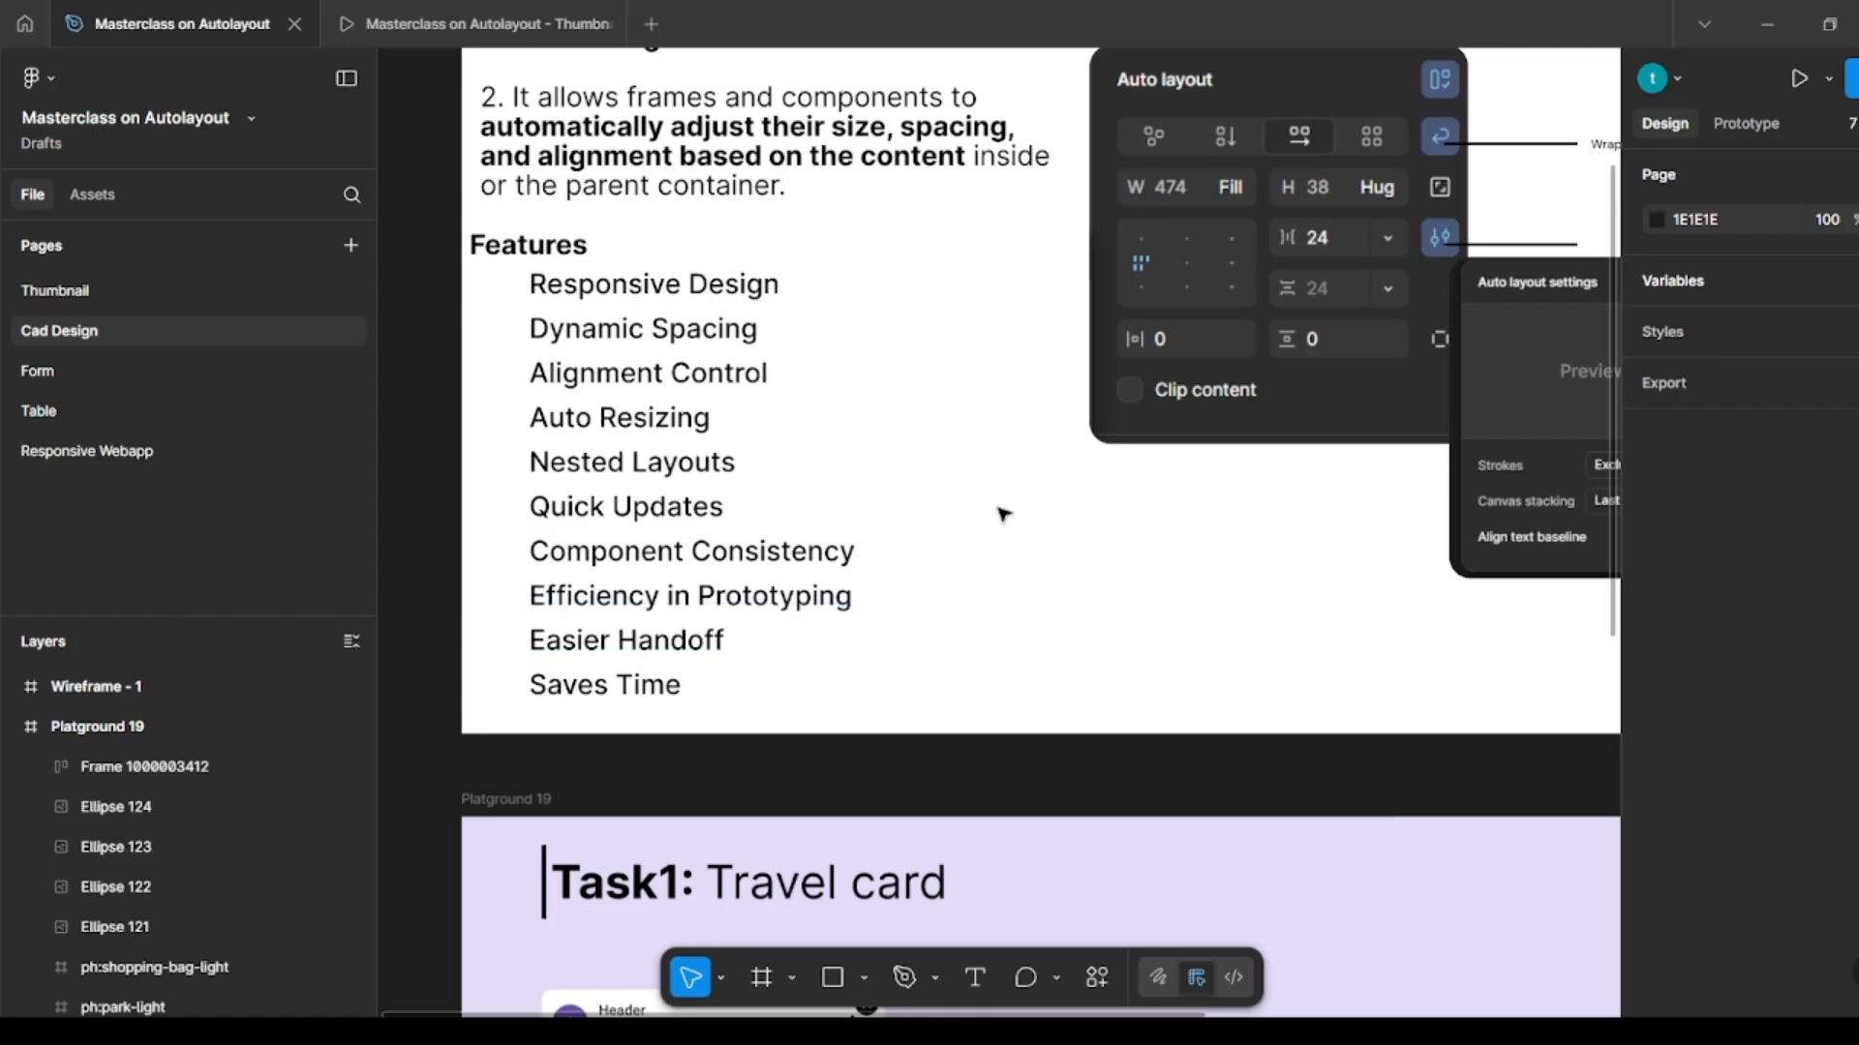
{"action": "scroll", "coordinate": [983, 543], "scroll_direction": "right", "scroll_amount": 3}
{"action": "scroll", "coordinate": [1183, 436], "scroll_direction": "up", "scroll_amount": 2}
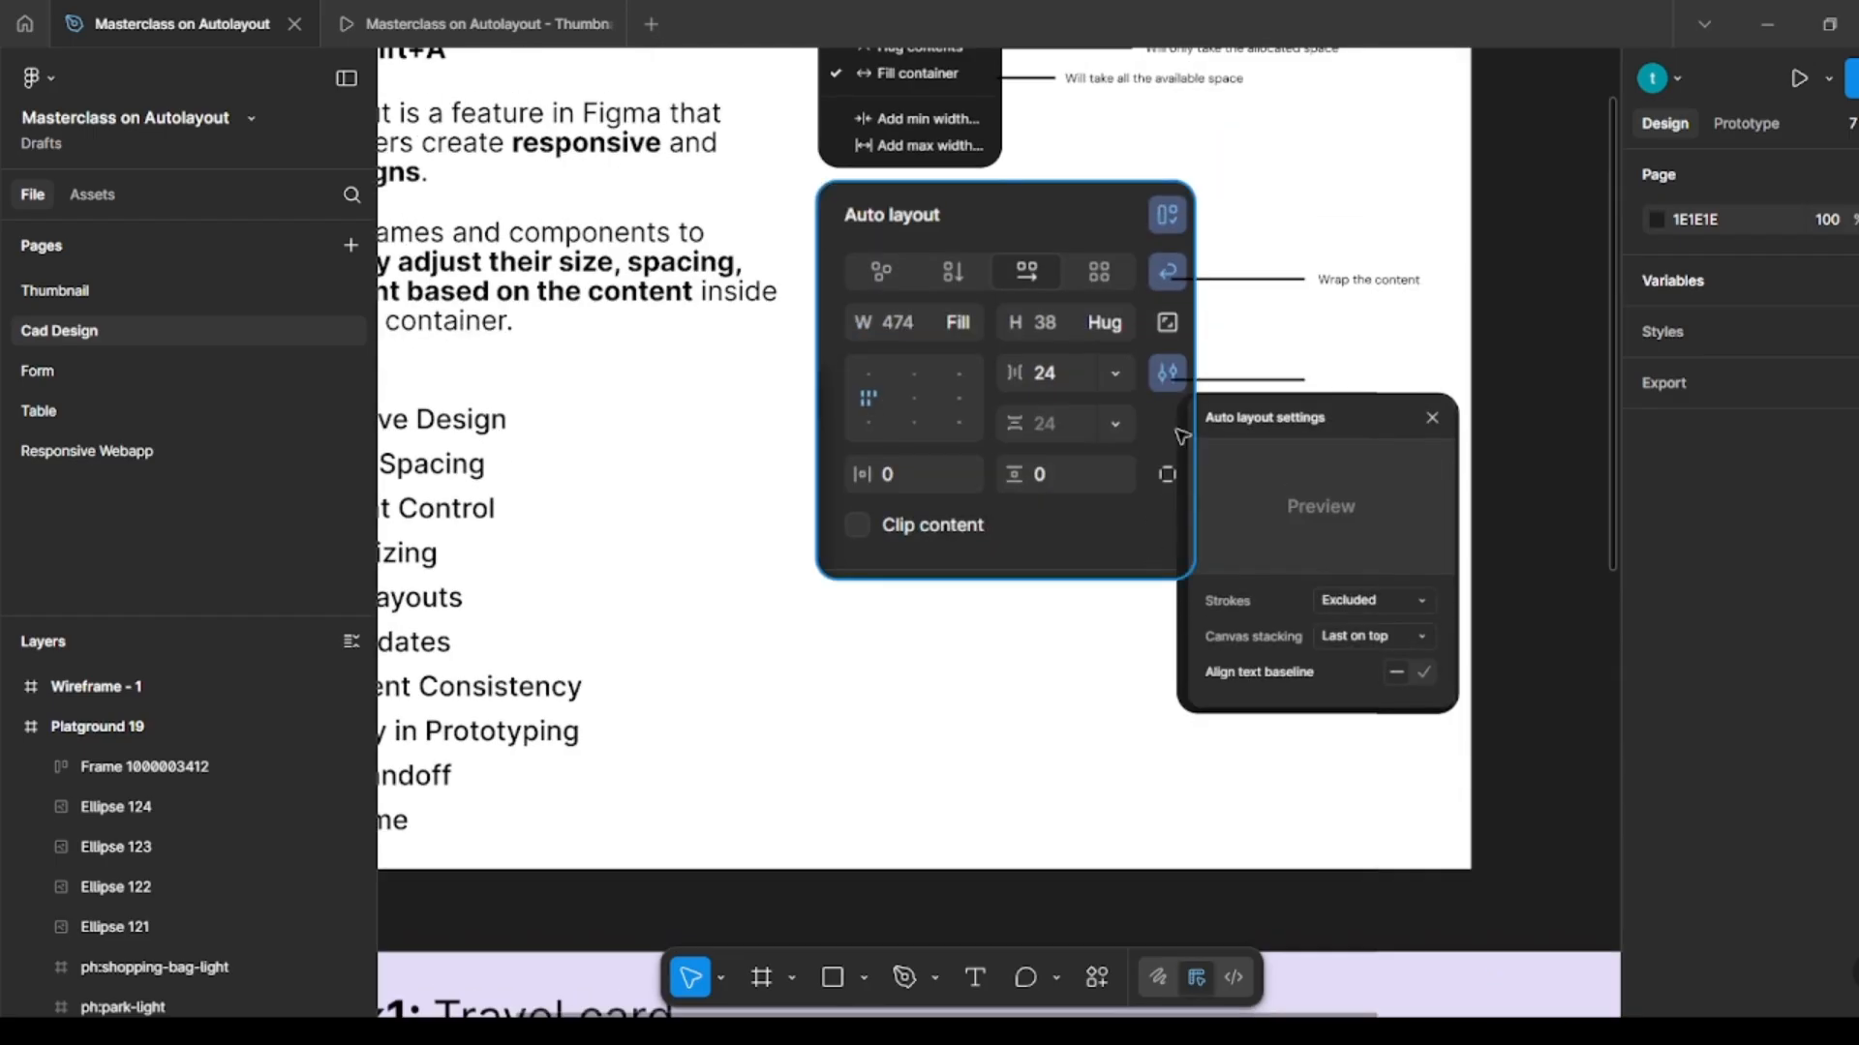
{"action": "scroll", "coordinate": [1183, 436], "scroll_direction": "up", "scroll_amount": 2}
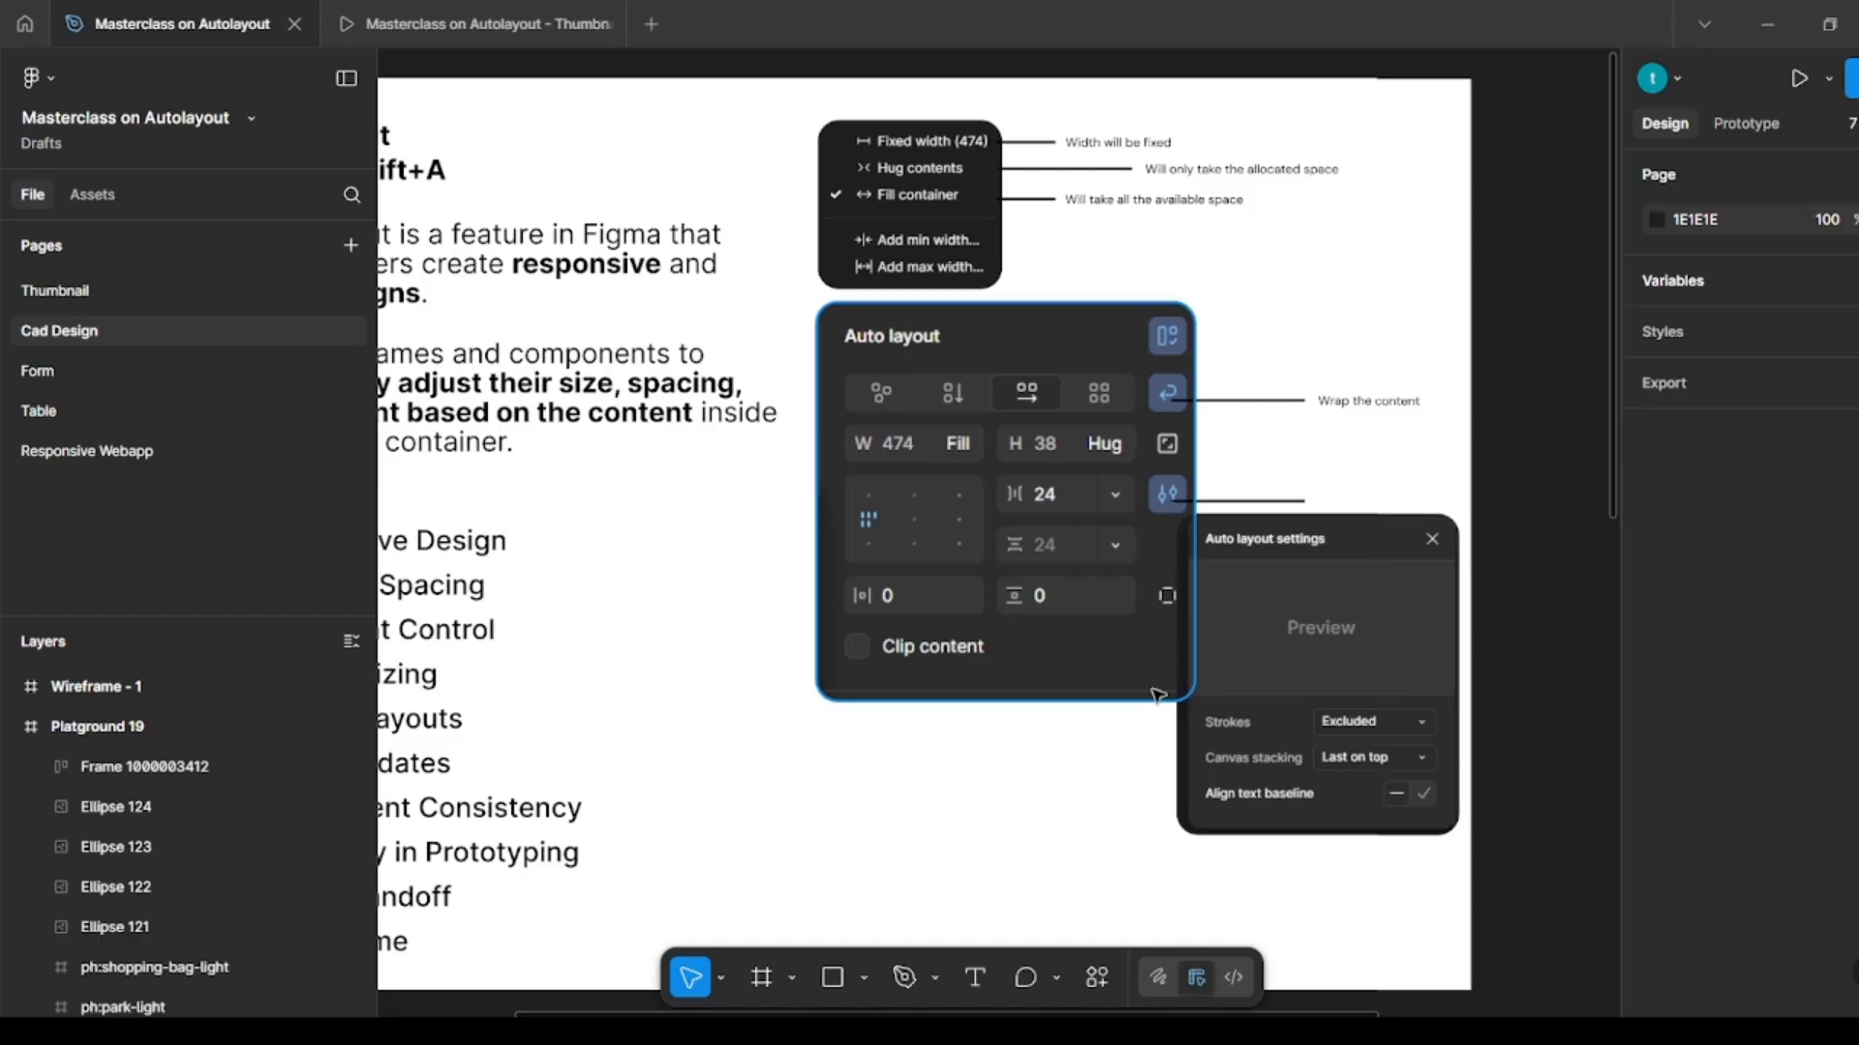
Step: Widen the finished travel card under the Task1 heading slightly to test how its contents reflow
{"action": "scroll", "coordinate": [1158, 695], "scroll_direction": "down", "scroll_amount": 10}
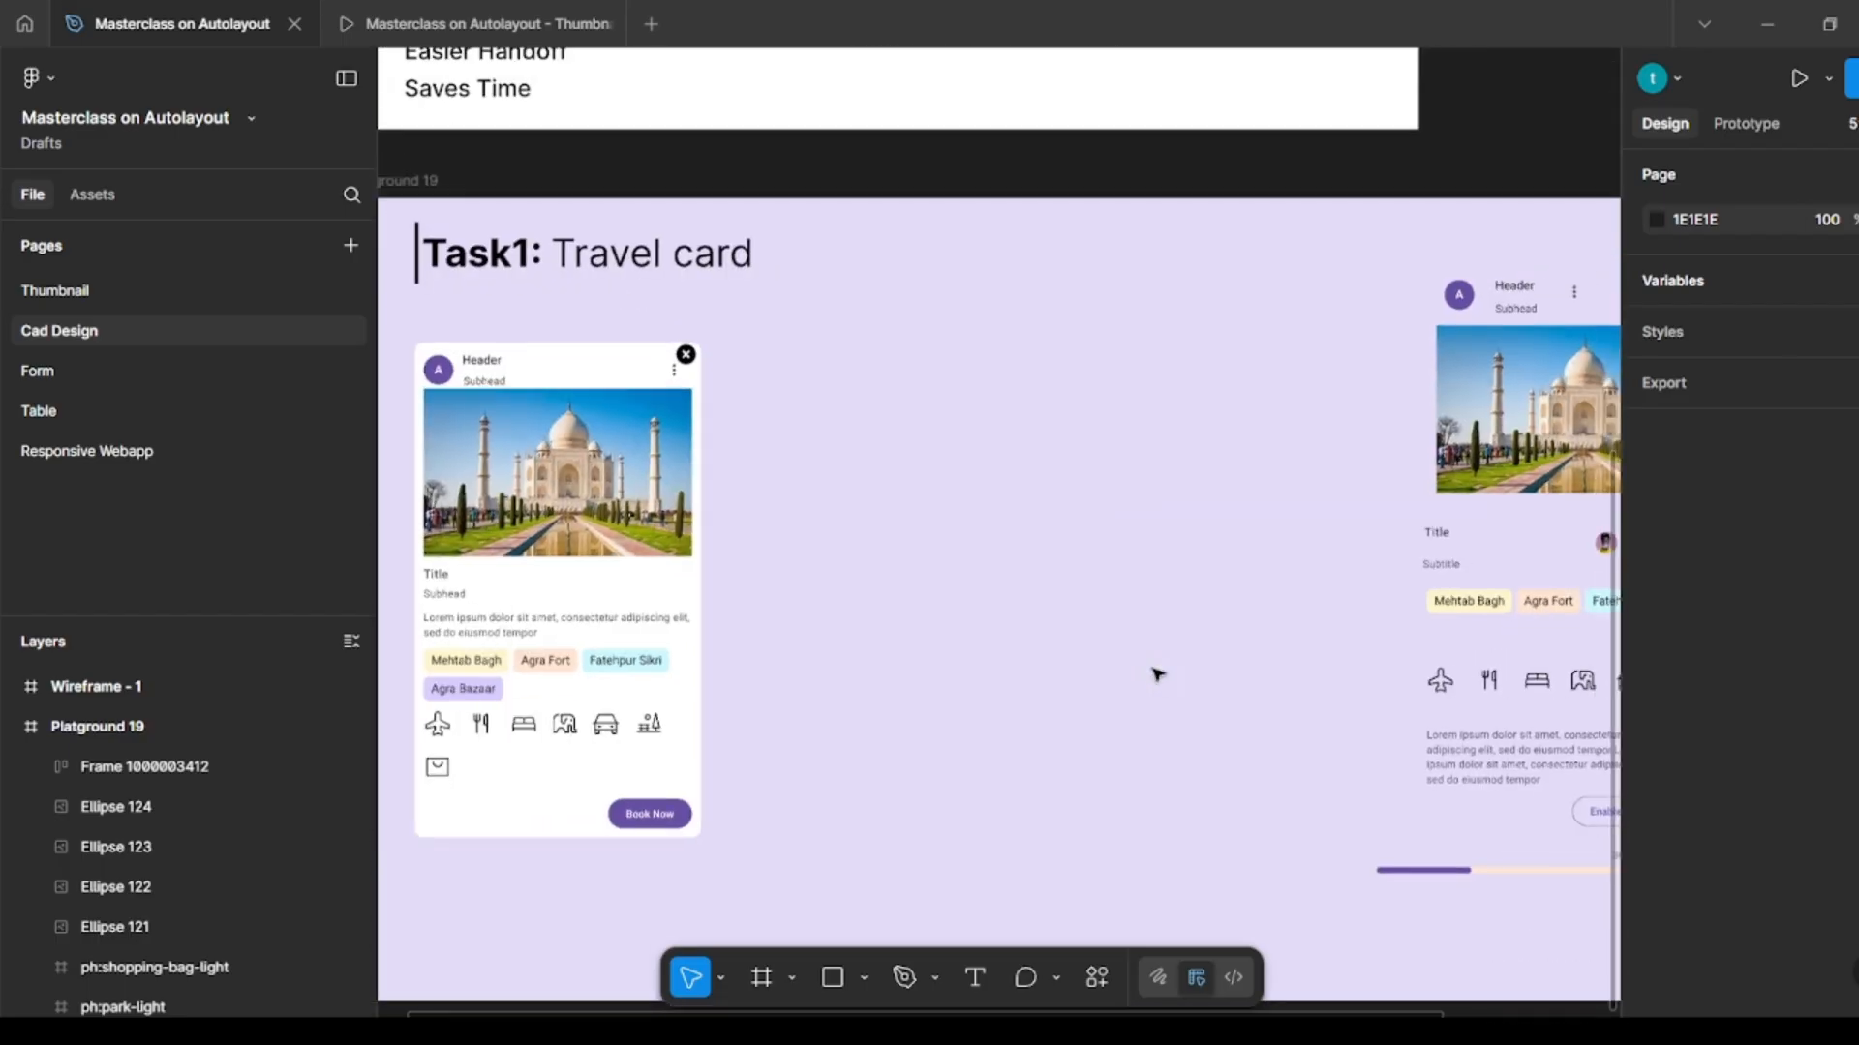
{"action": "scroll", "coordinate": [1157, 675], "scroll_direction": "left", "scroll_amount": 1}
{"action": "left_click", "coordinate": [720, 502]}
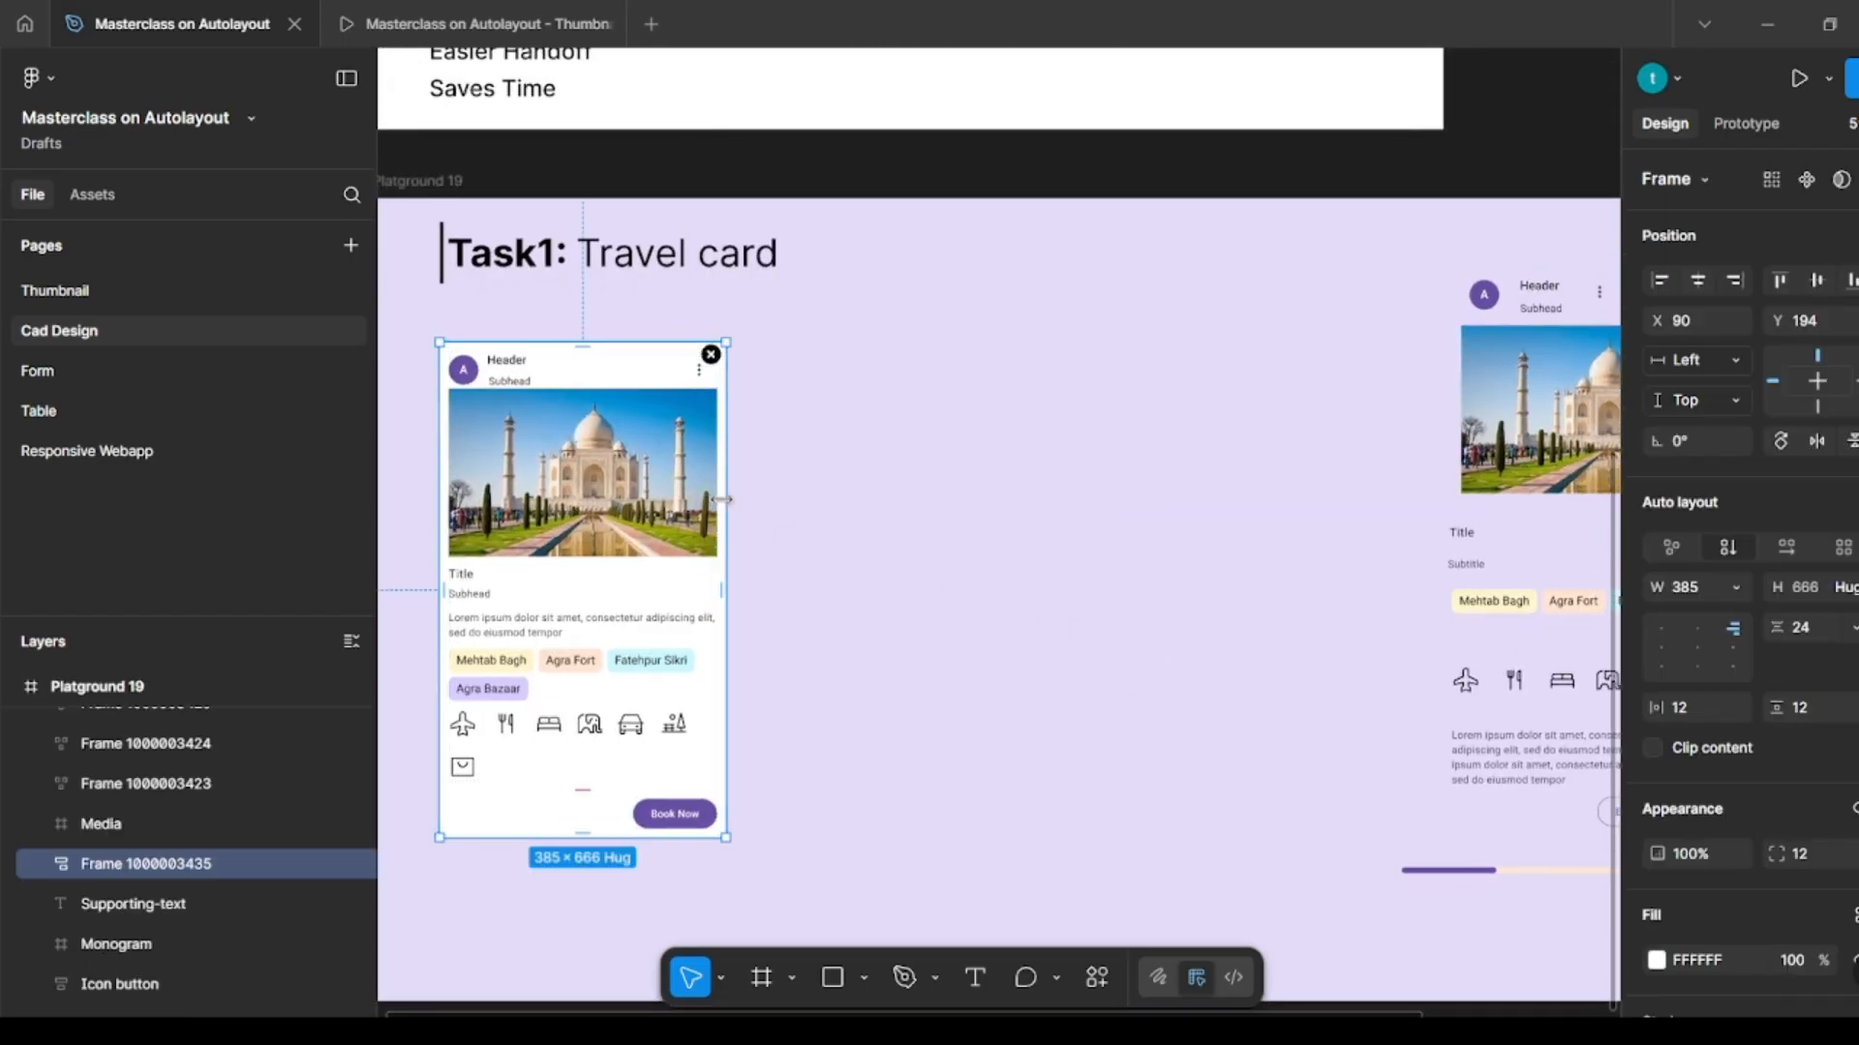
{"action": "left_click_drag", "start_coordinate": [722, 500], "coordinate": [755, 542]}
{"action": "left_click", "coordinate": [1009, 595]}
{"action": "scroll", "coordinate": [1001, 597], "scroll_direction": "right", "scroll_amount": 3}
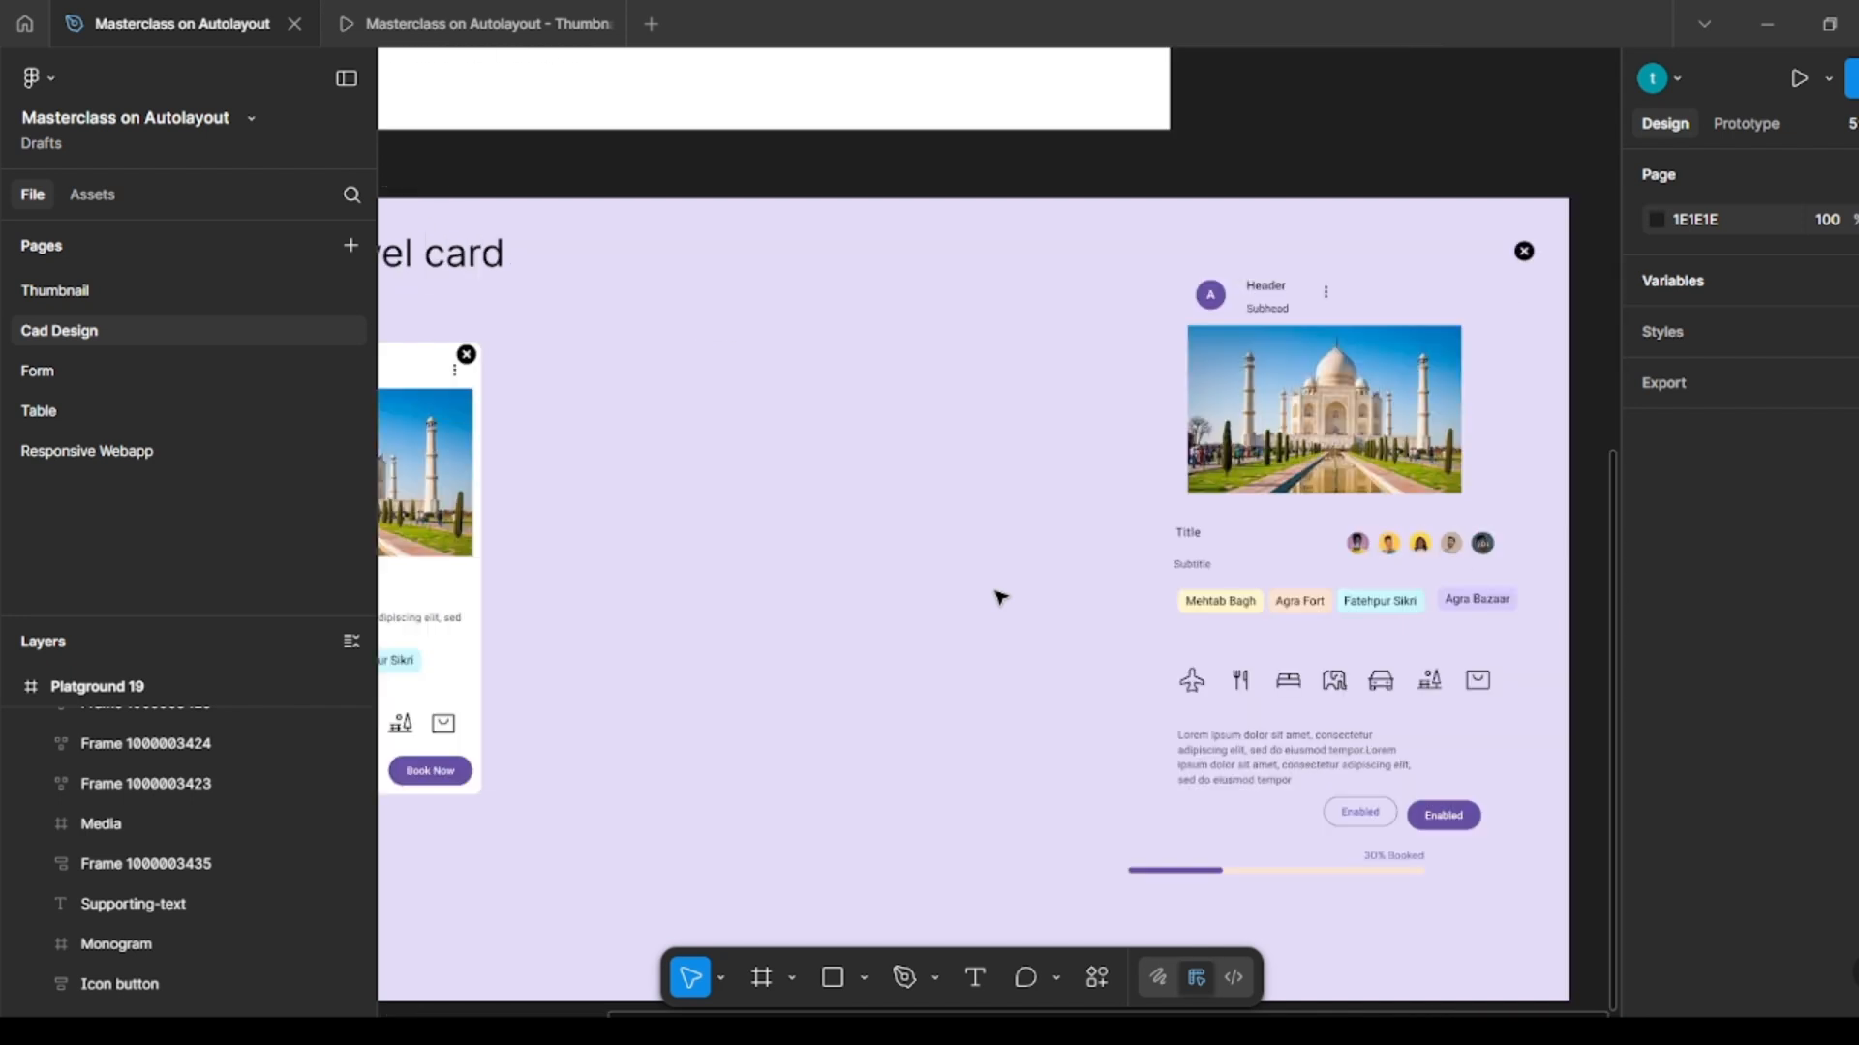
Step: Place a copy of the purple A monogram in the empty area beside the loose travel card elements
{"action": "scroll", "coordinate": [1450, 653], "scroll_direction": "up", "scroll_amount": 2}
{"action": "scroll", "coordinate": [1427, 615], "scroll_direction": "down", "scroll_amount": 1}
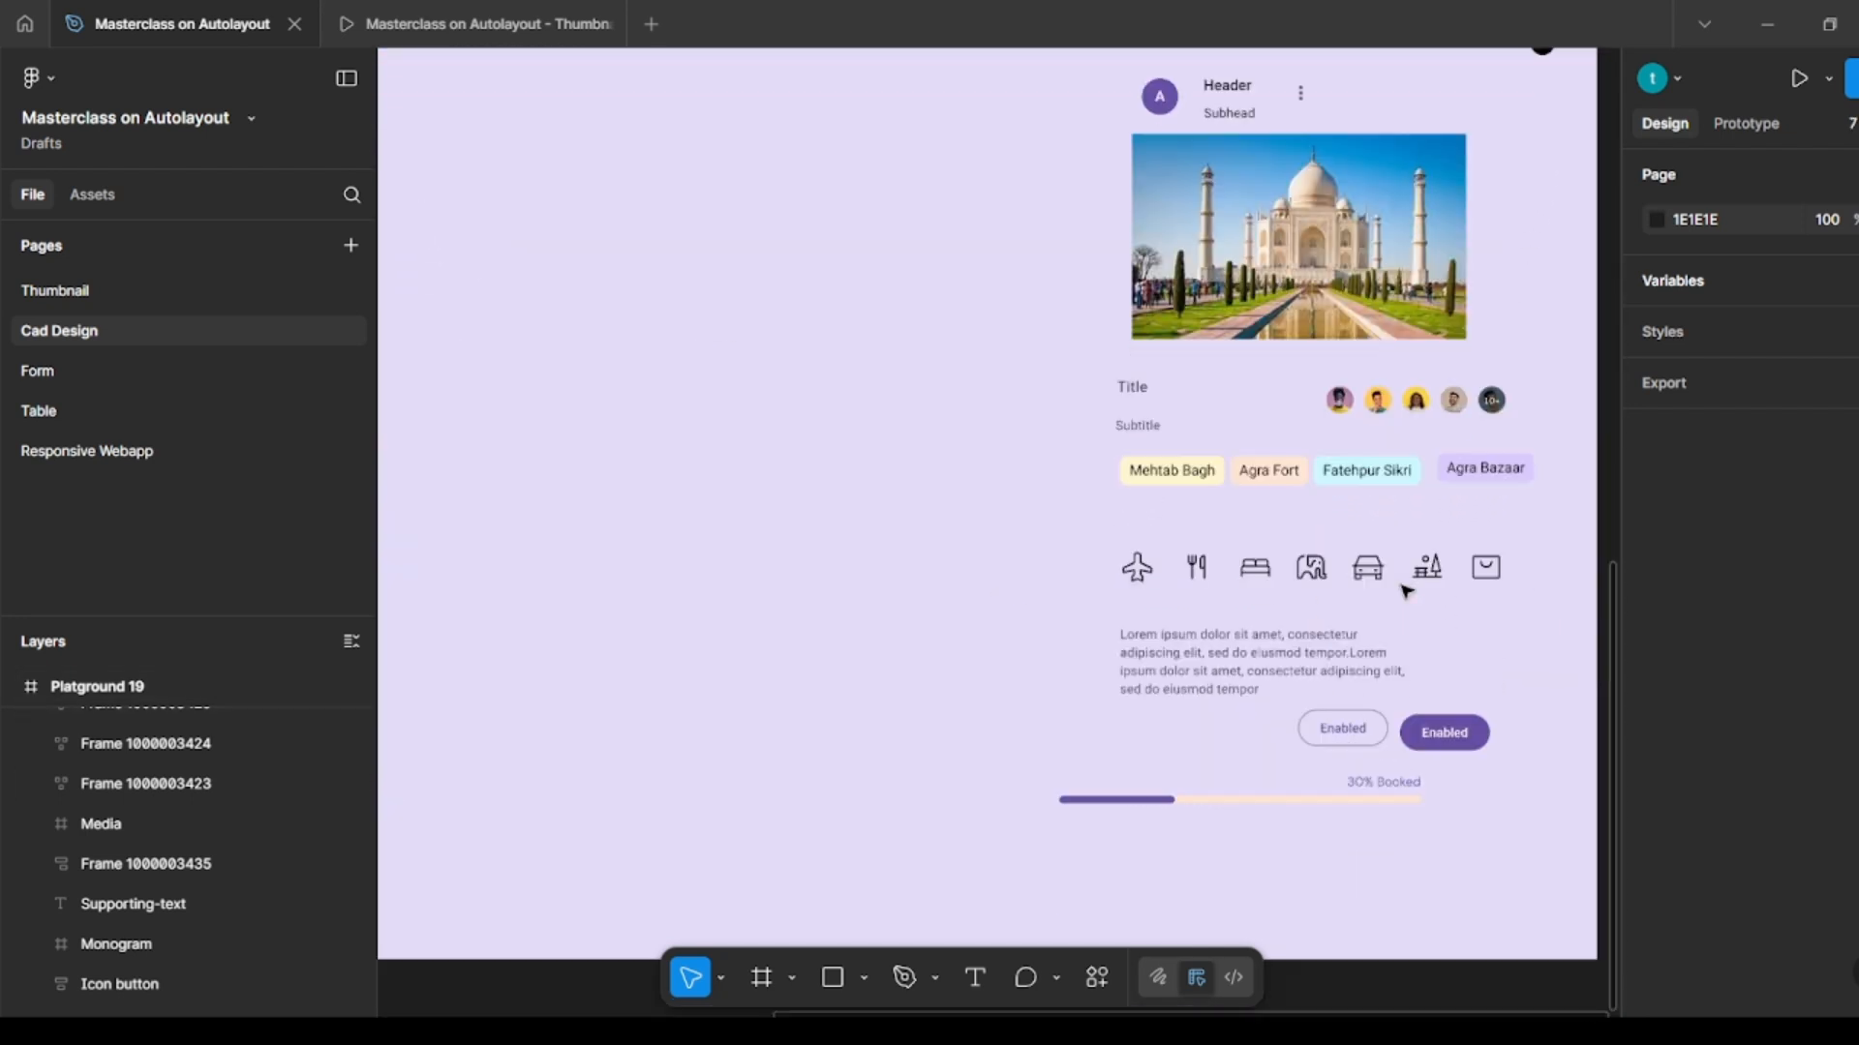
{"action": "scroll", "coordinate": [1406, 591], "scroll_direction": "up", "scroll_amount": 1}
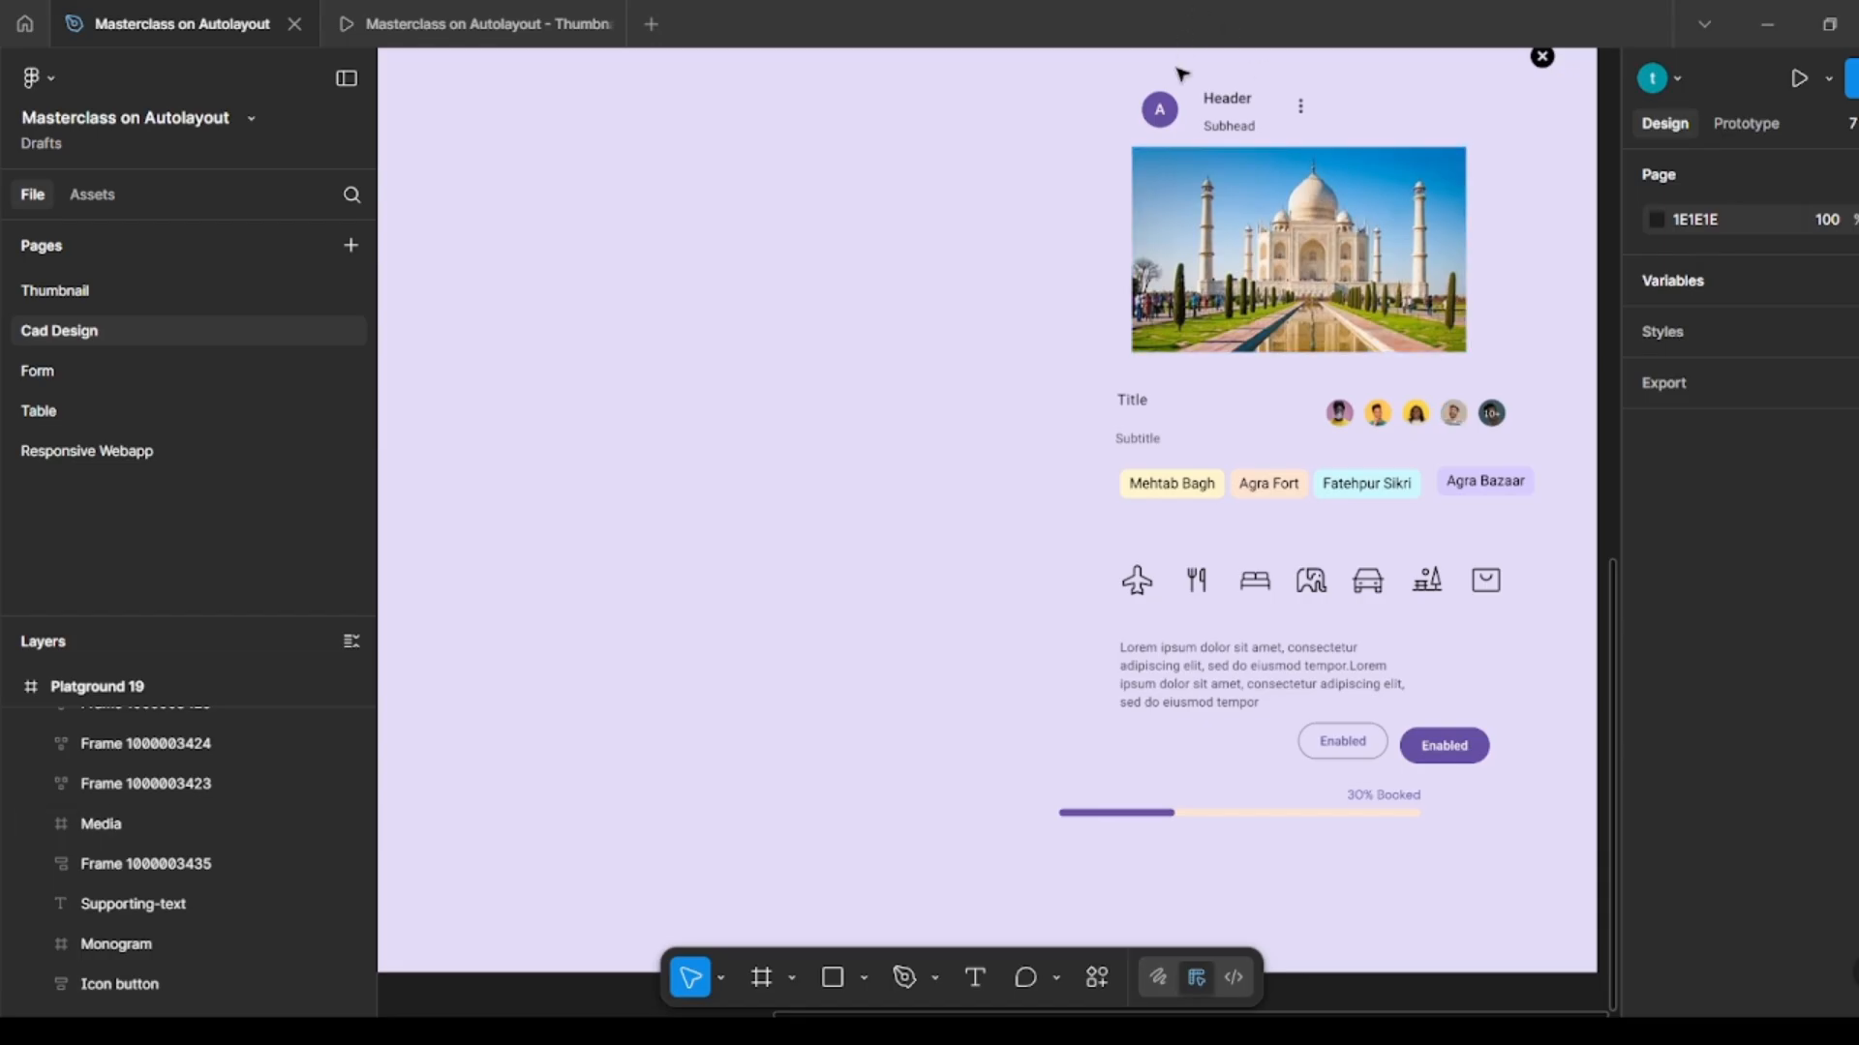
{"action": "left_click", "coordinate": [1167, 102]}
{"action": "left_click_drag", "start_coordinate": [901, 100], "coordinate": [623, 77]}
{"action": "left_click", "coordinate": [838, 121]}
Step: Copy the Header and Subhead texts beside the new monogram and wrap them in a vertical auto layout with a gap of 6
{"action": "left_click", "coordinate": [1240, 127]}
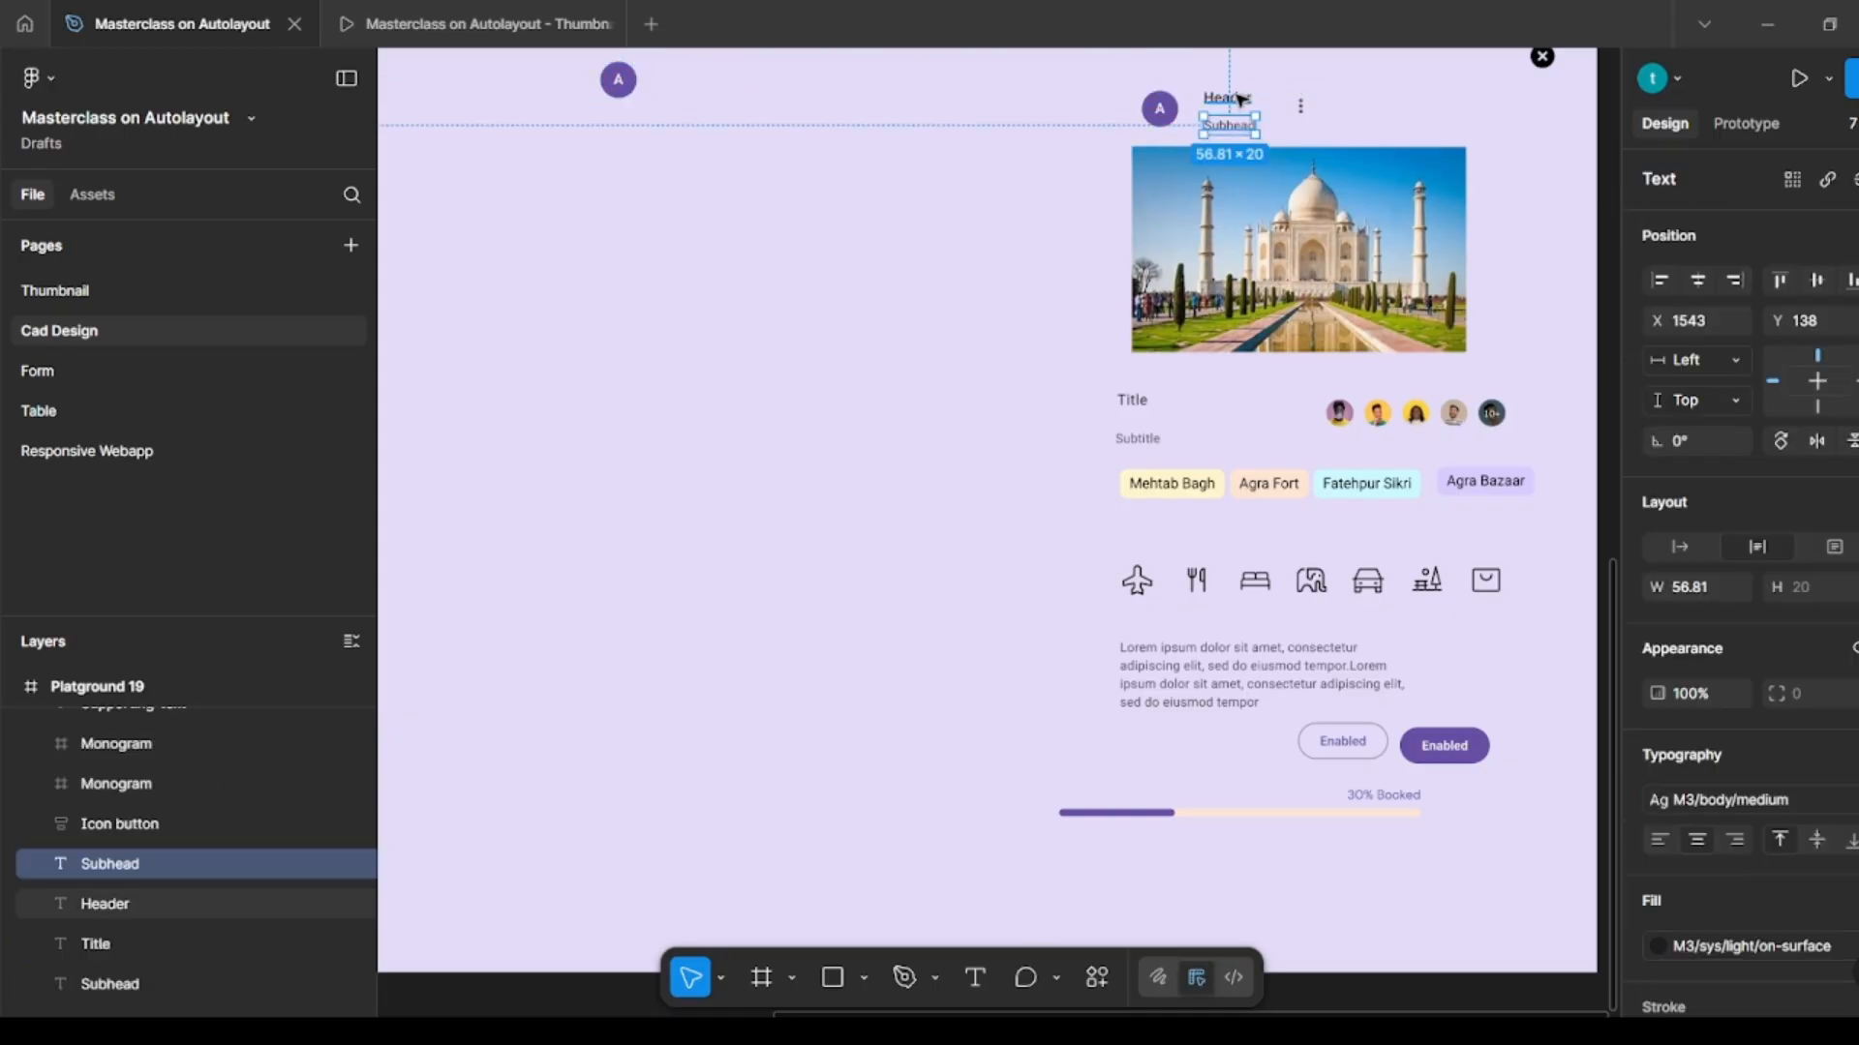
{"action": "left_click", "coordinate": [1228, 98], "text": "shift"}
{"action": "left_click_drag", "start_coordinate": [1229, 114], "coordinate": [694, 92]}
{"action": "key", "text": "shift+a"}
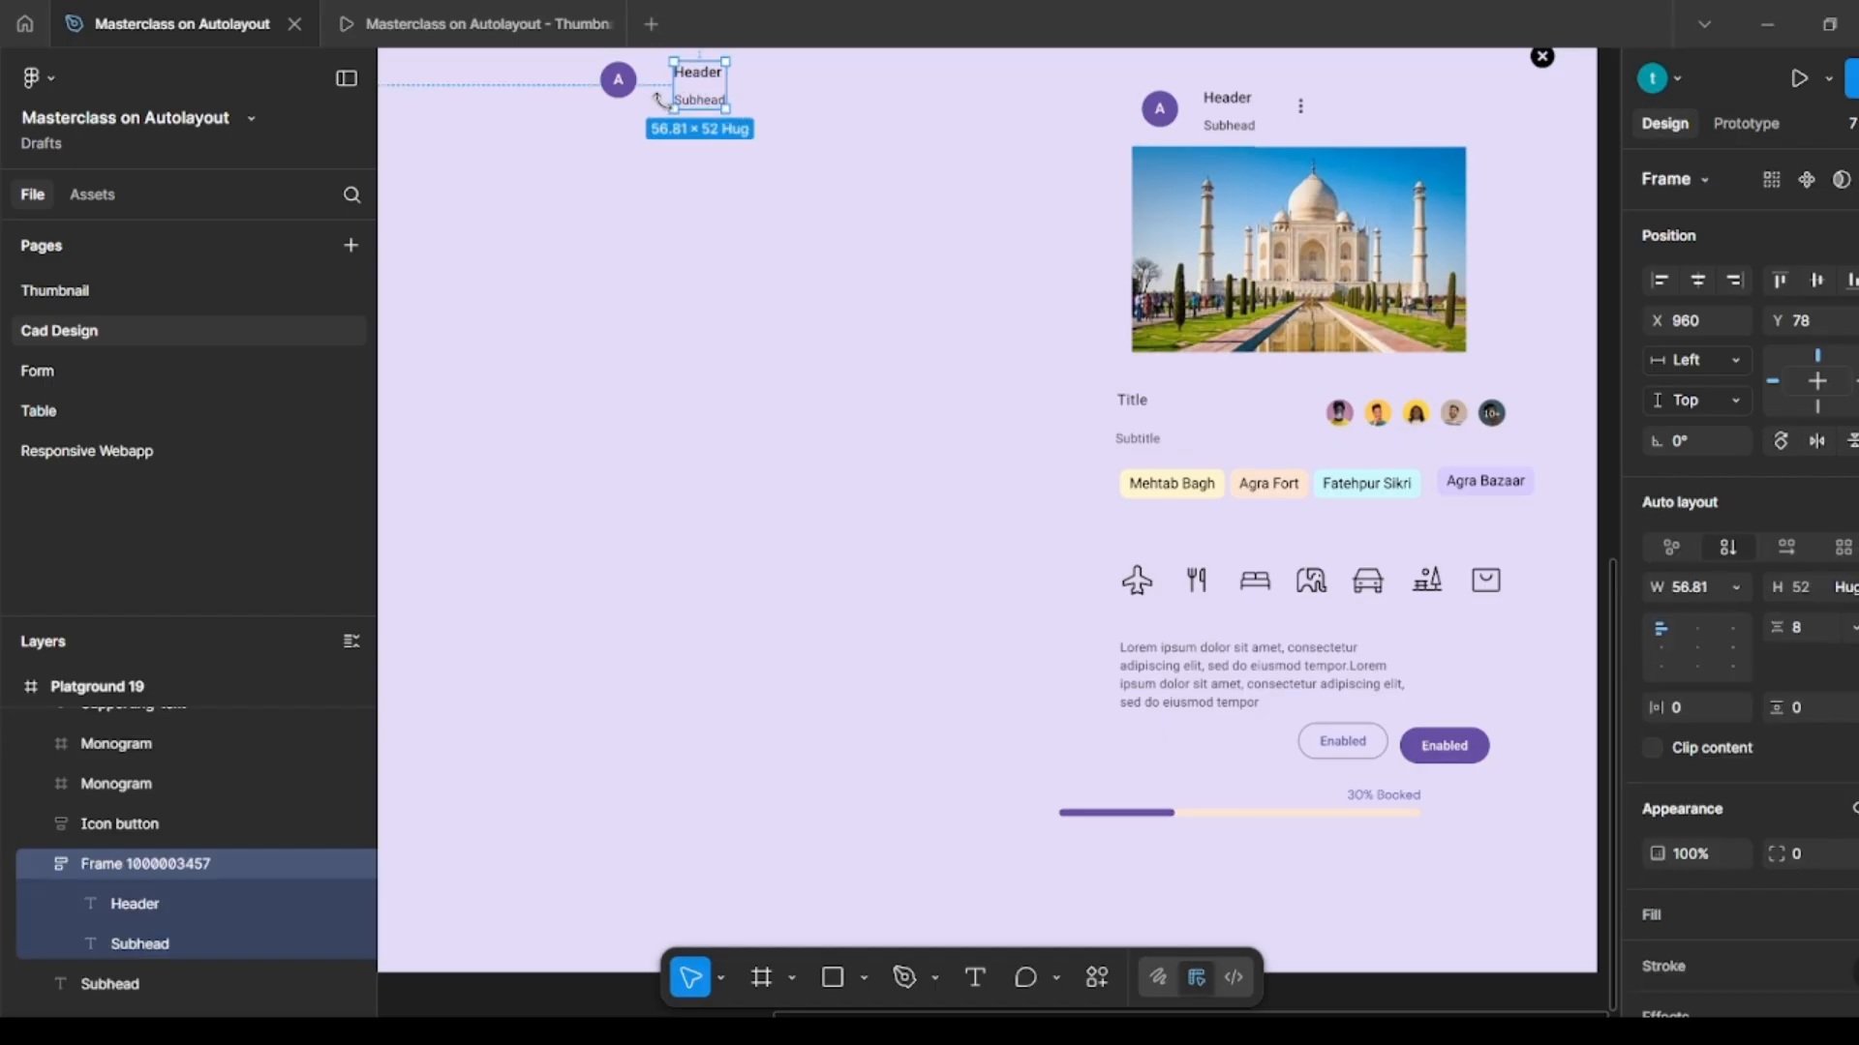
{"action": "left_click", "coordinate": [1827, 629]}
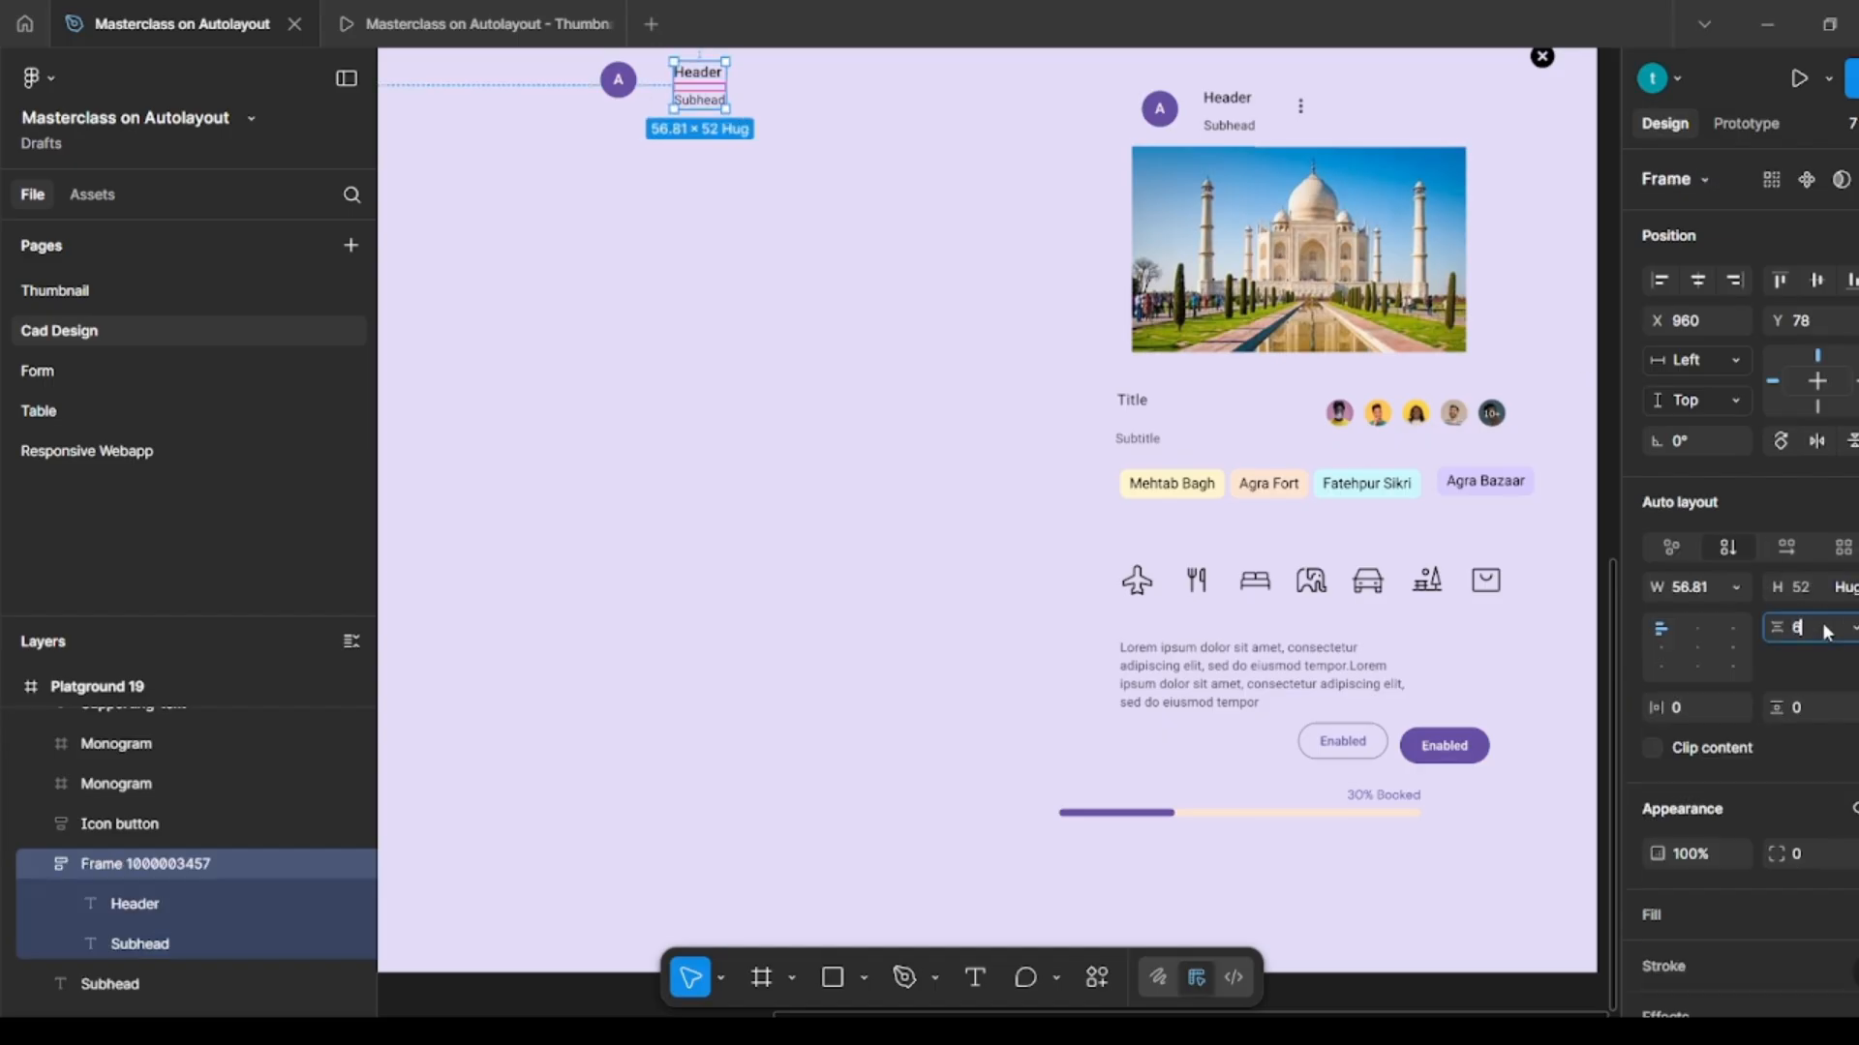
{"action": "left_click", "coordinate": [884, 281]}
Step: Combine the copied monogram and the Header/Subhead frame into one horizontal auto layout
{"action": "scroll", "coordinate": [884, 279], "scroll_direction": "up", "scroll_amount": 2}
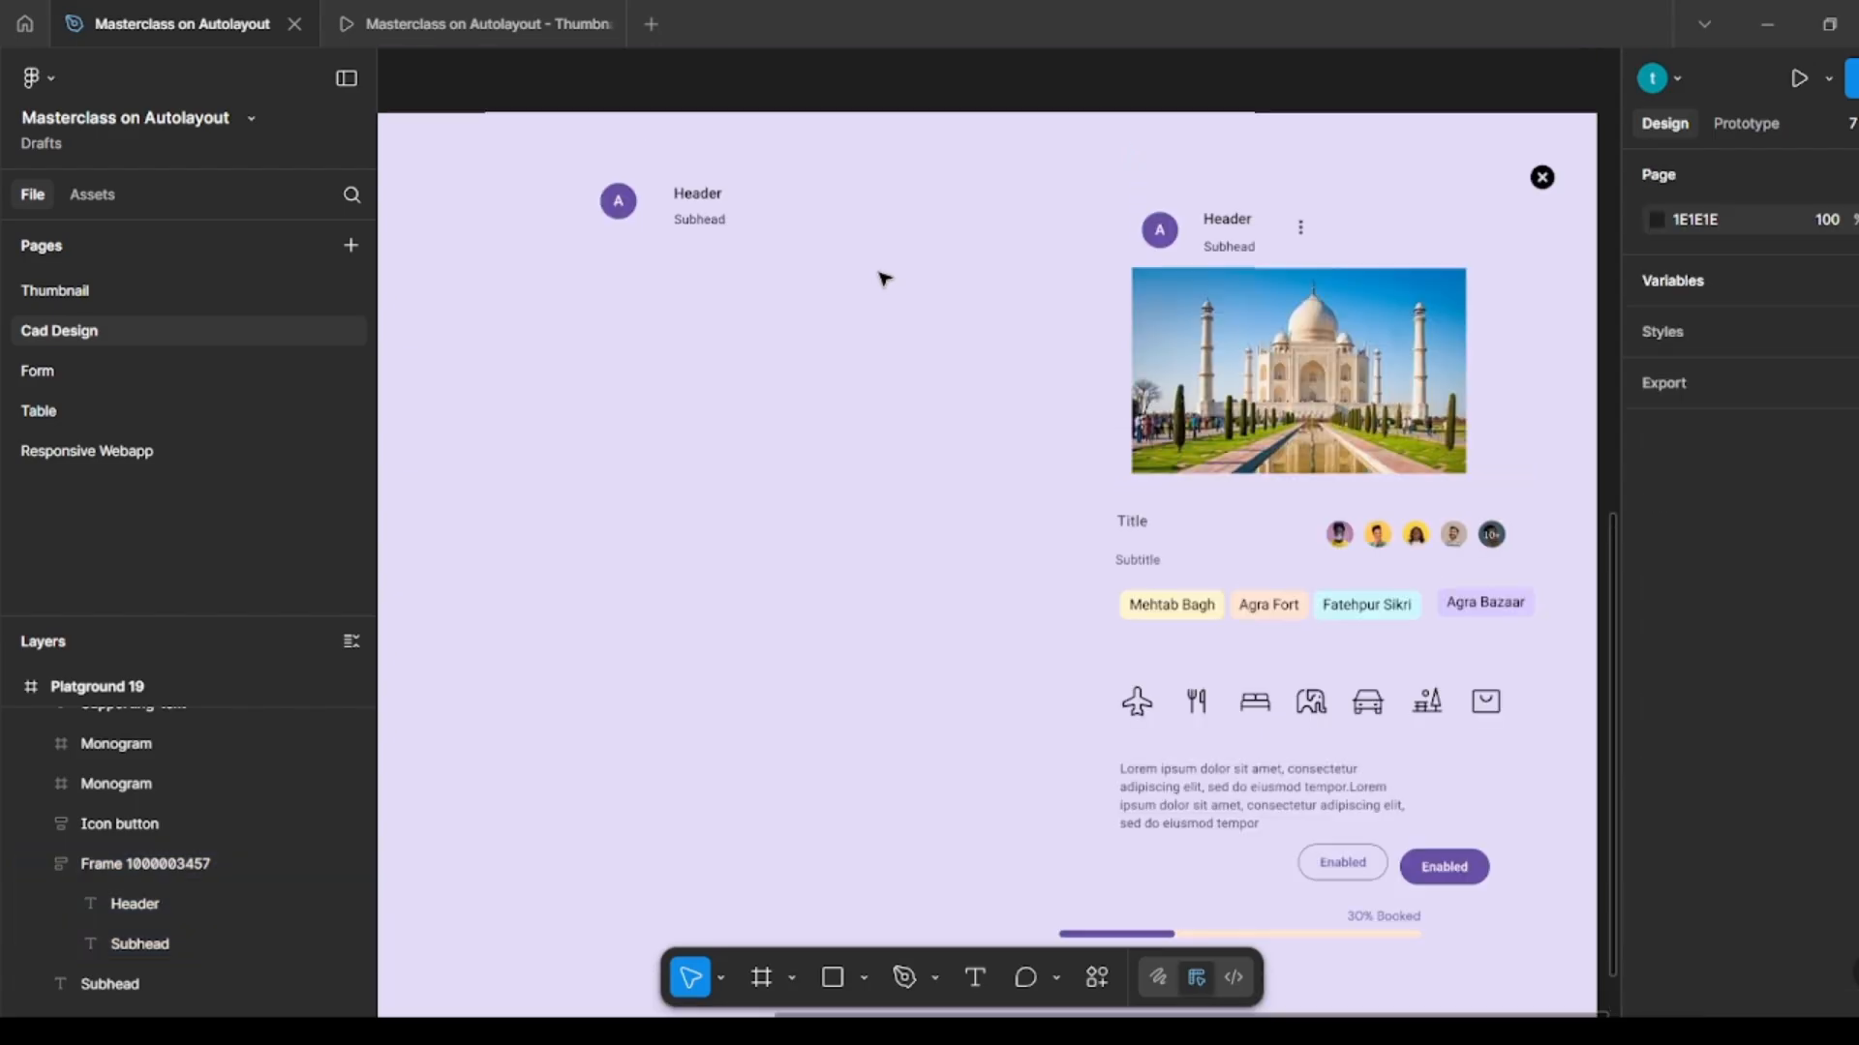
{"action": "left_click", "coordinate": [618, 212]}
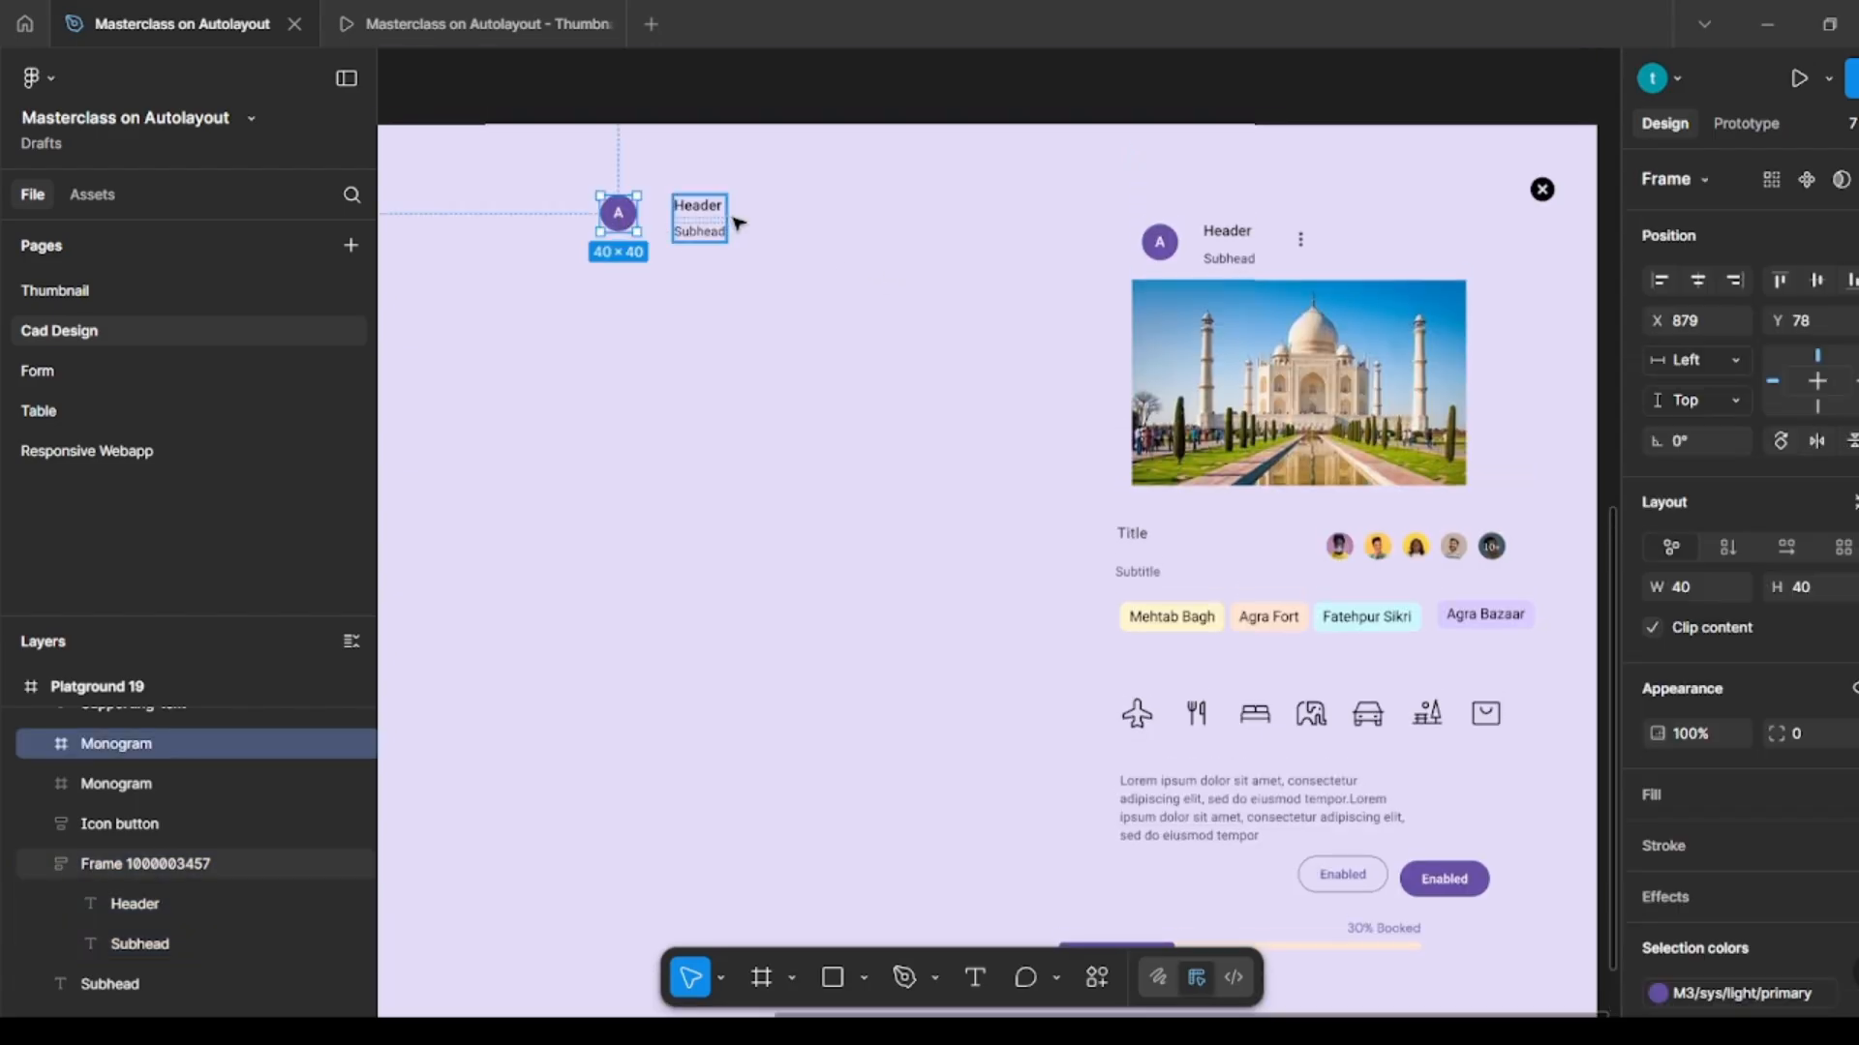
{"action": "left_click", "coordinate": [702, 223], "text": "shift"}
{"action": "key", "text": "shift+a"}
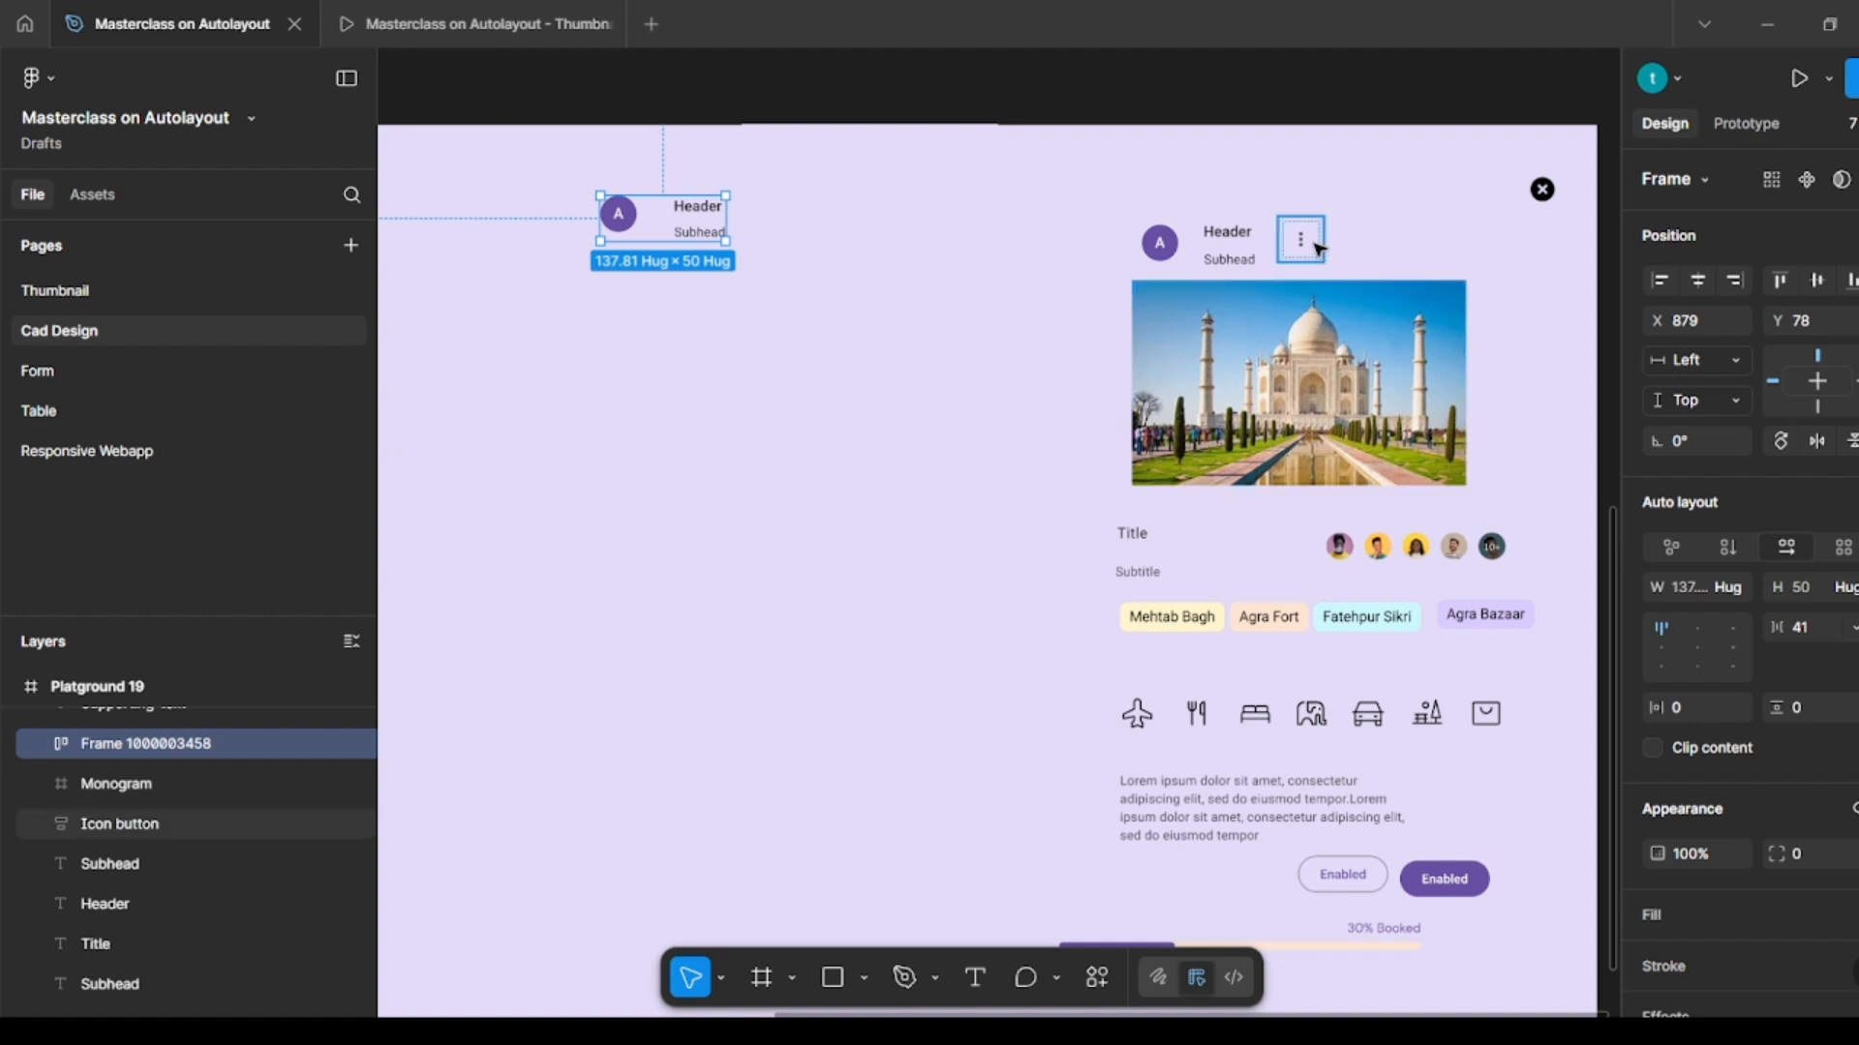
Step: Copy the three-dot icon button to the far end of the header group and wrap both in a horizontal auto layout
{"action": "left_click", "coordinate": [1316, 247]}
{"action": "left_click_drag", "start_coordinate": [1299, 238], "coordinate": [918, 220]}
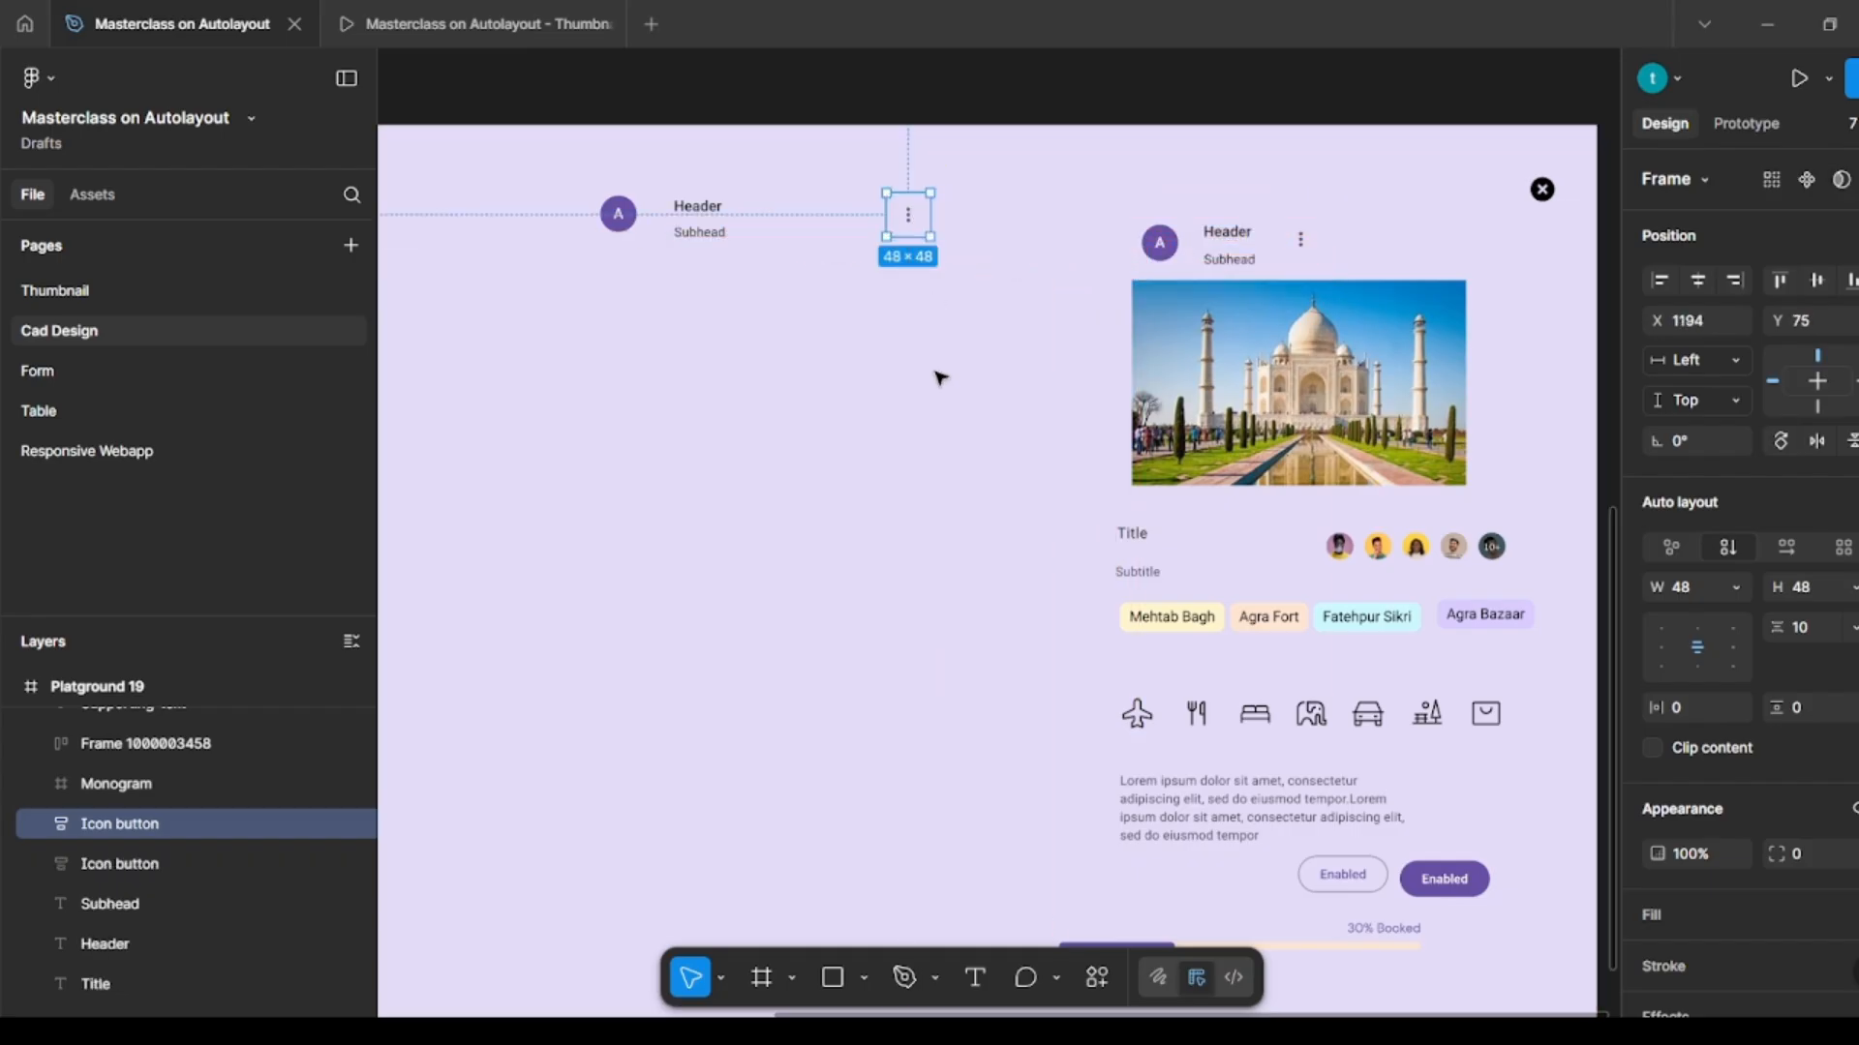
{"action": "left_click", "coordinate": [937, 376]}
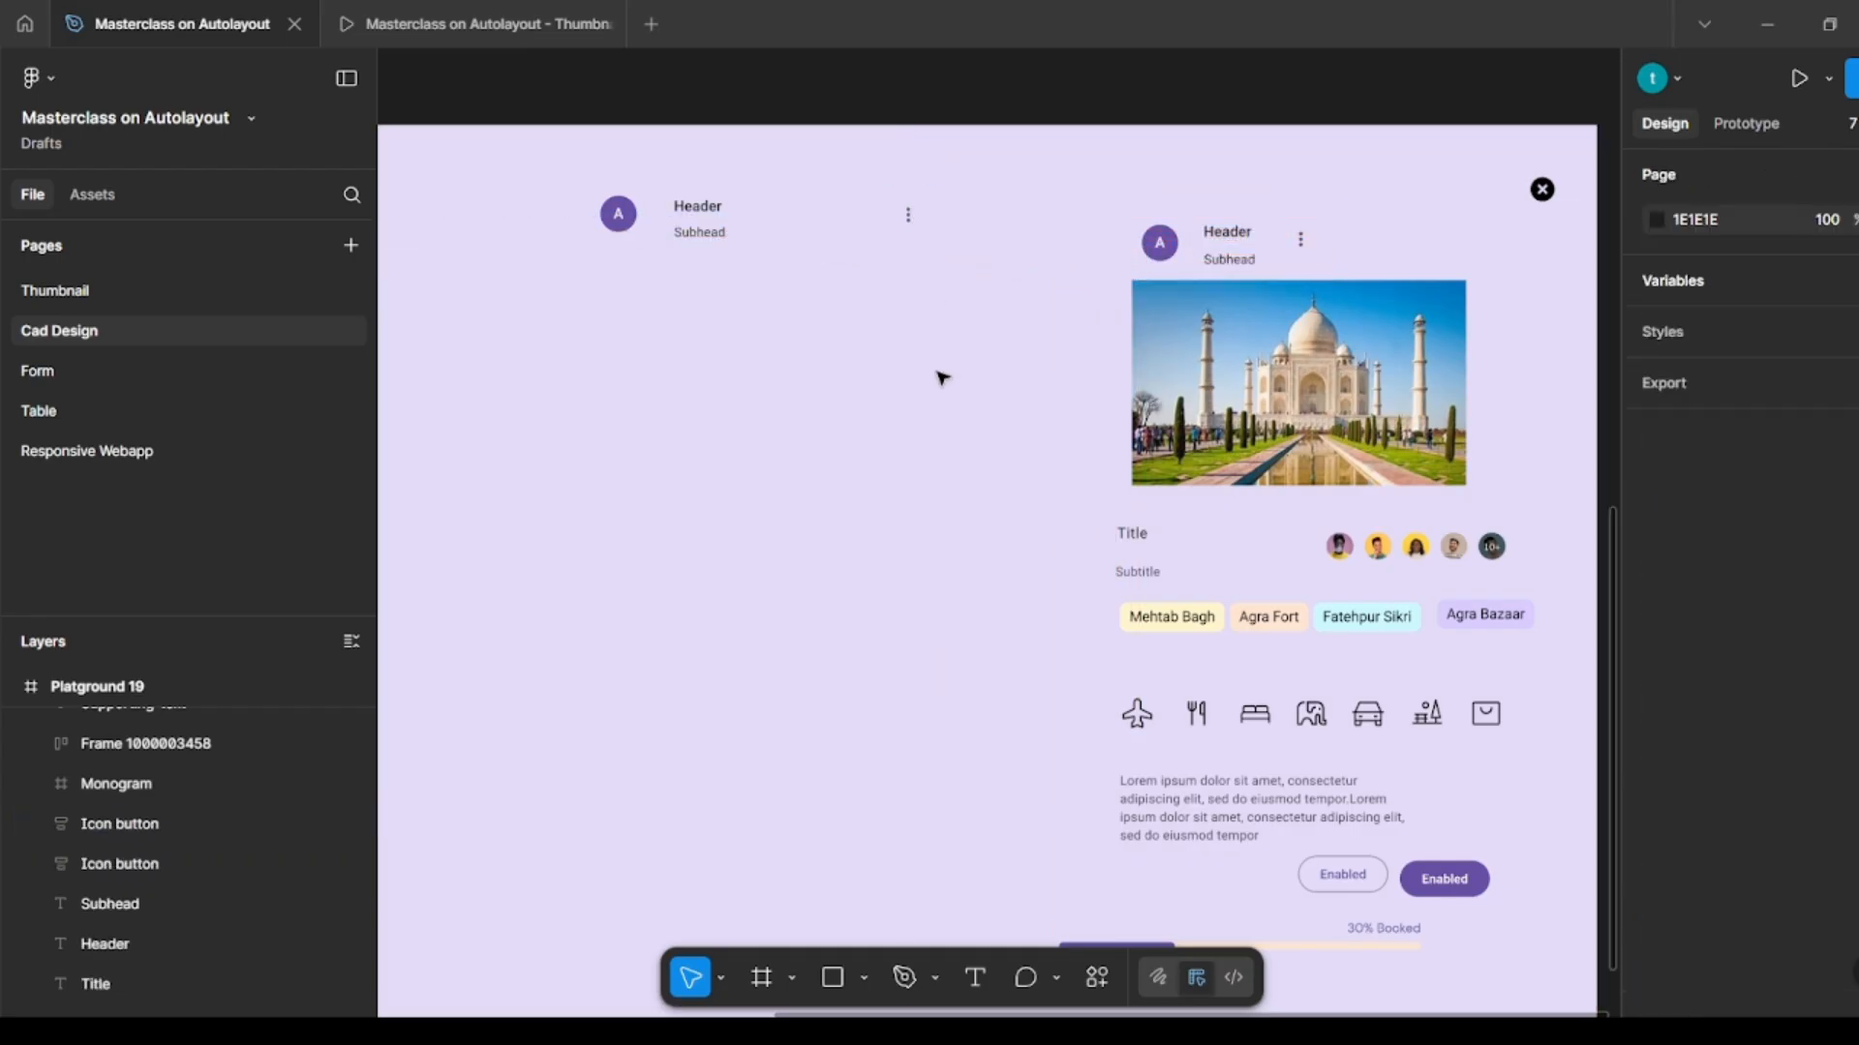
{"action": "left_click", "coordinate": [685, 230]}
{"action": "left_click", "coordinate": [910, 220], "text": "shift"}
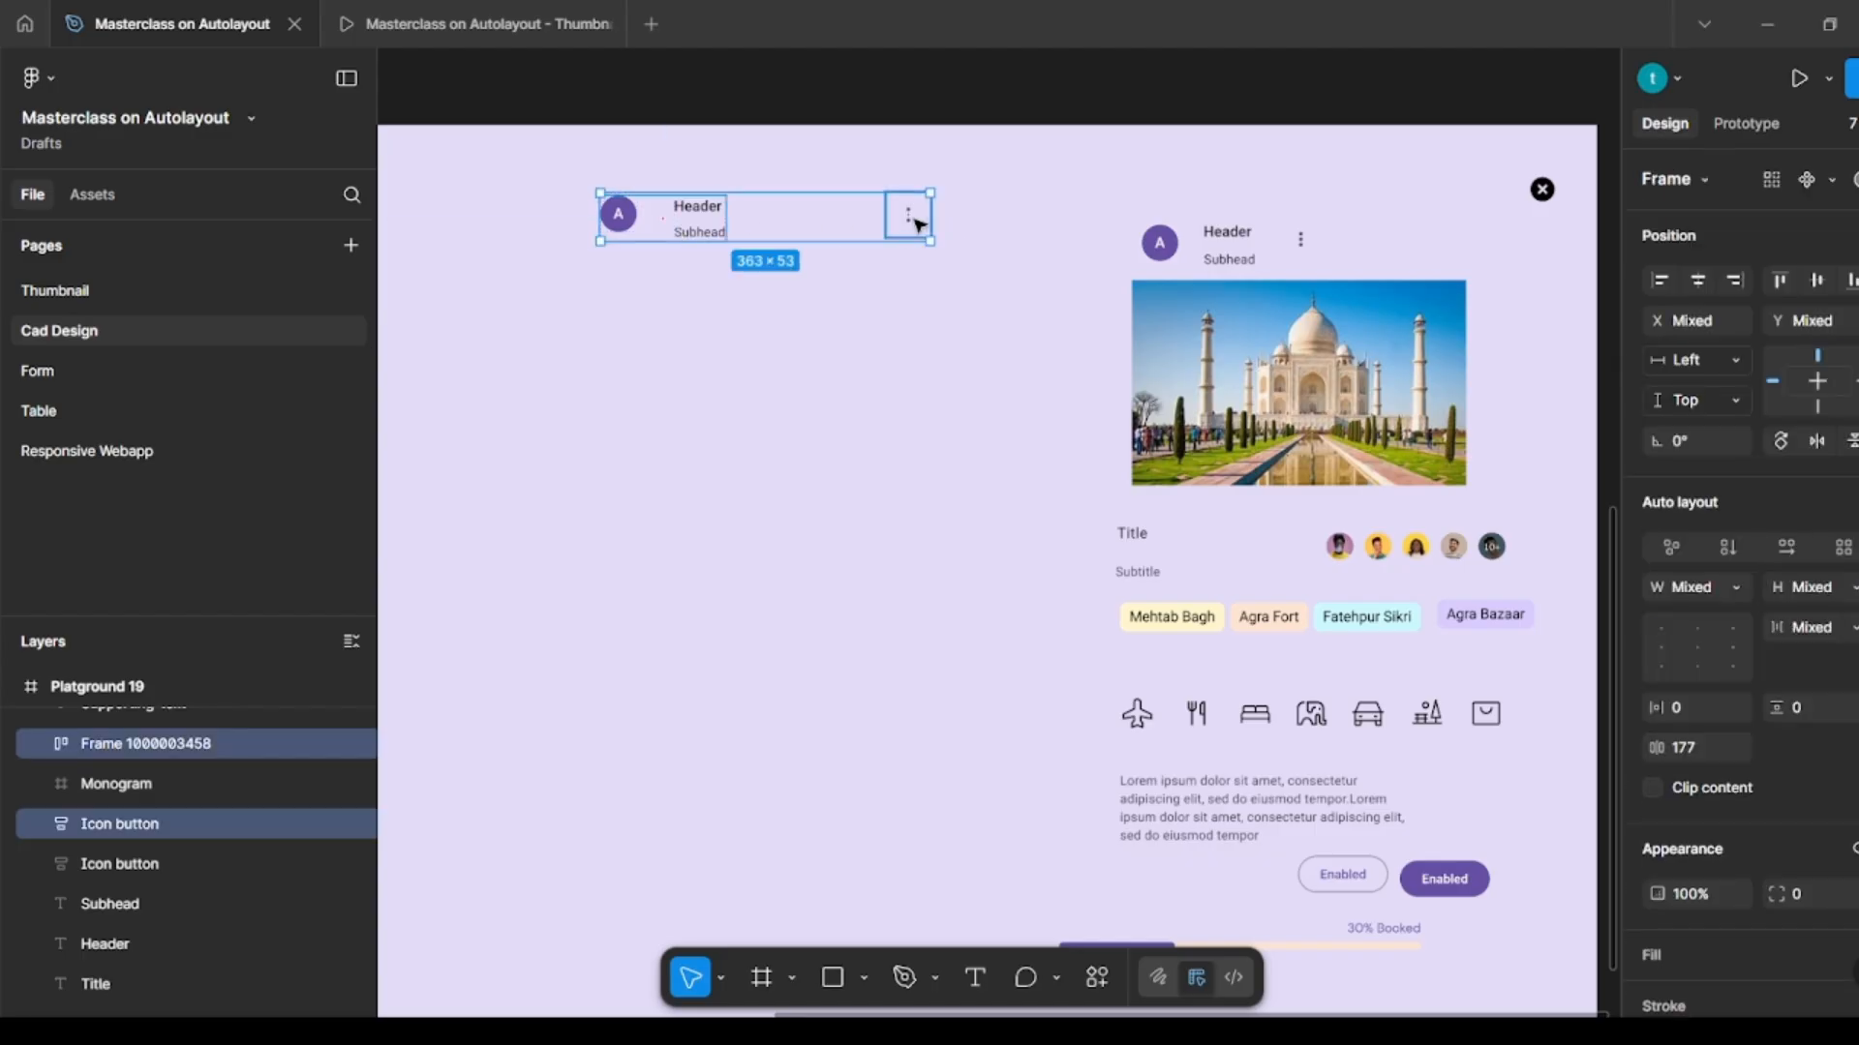
{"action": "key", "text": "shift+a"}
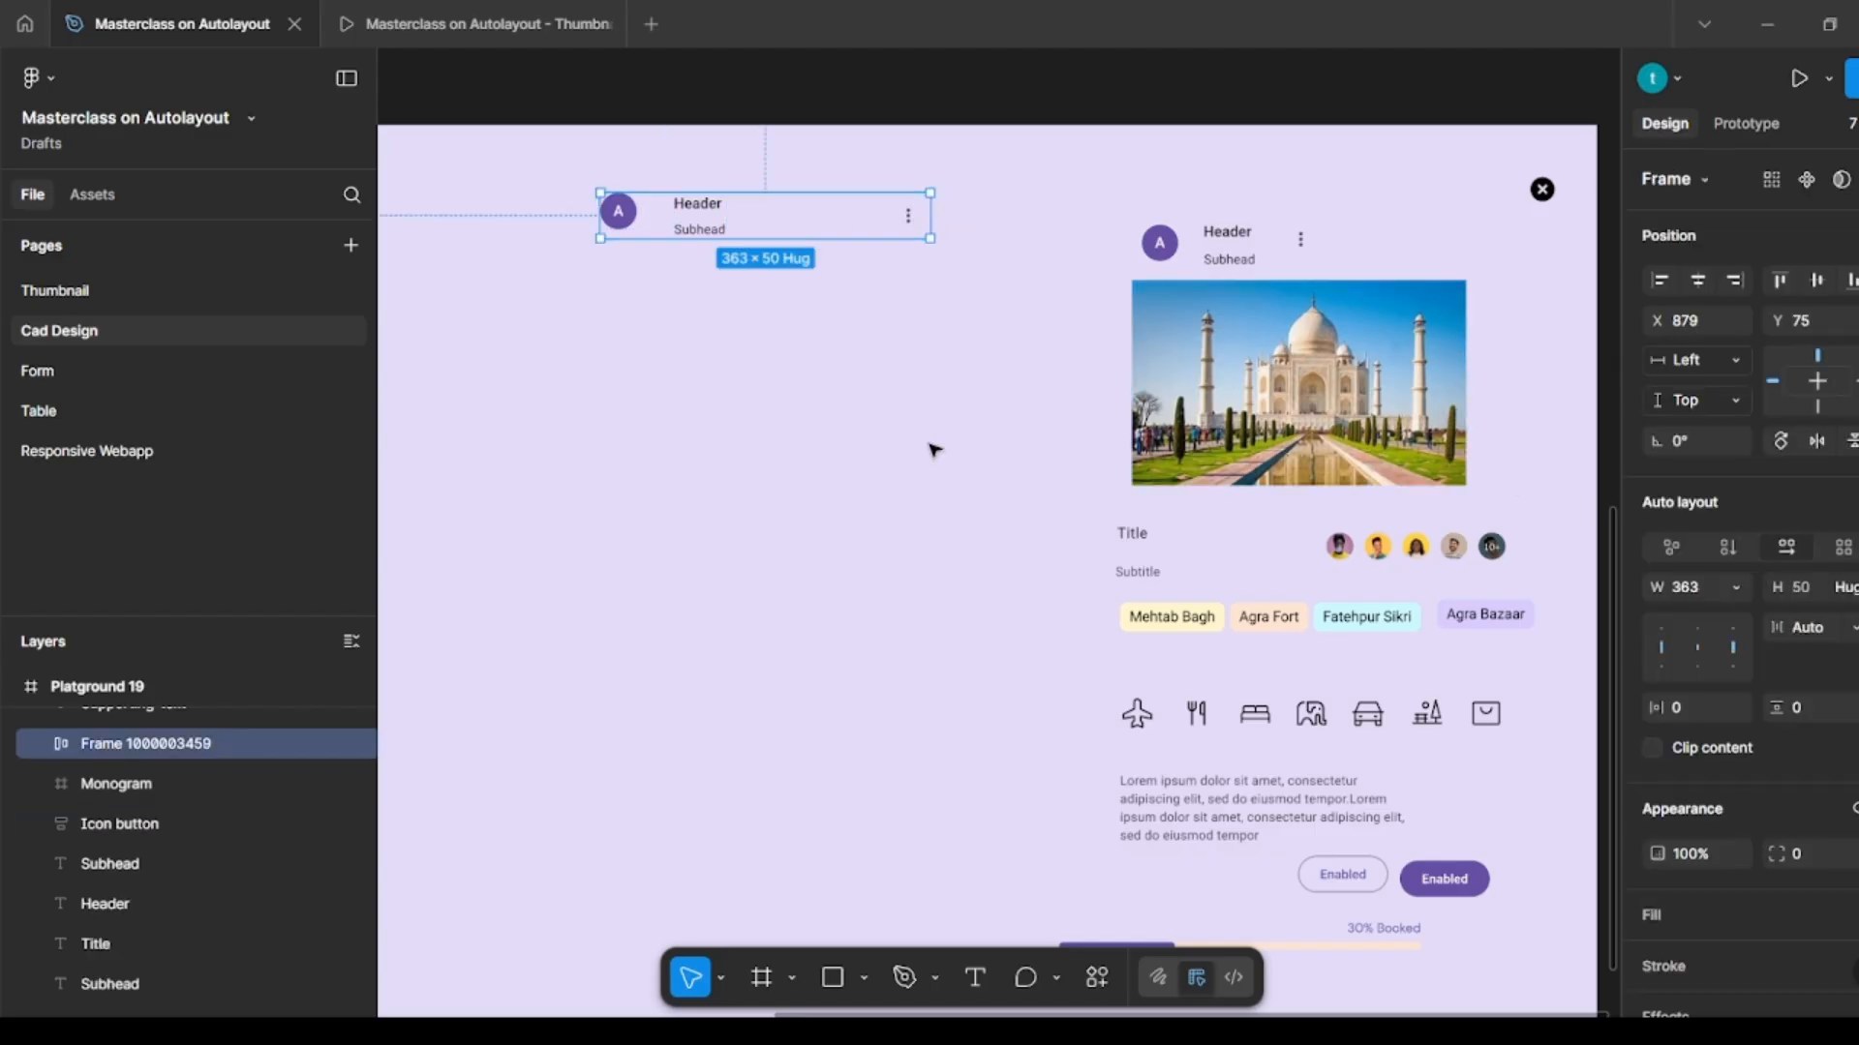
{"action": "left_click", "coordinate": [818, 415]}
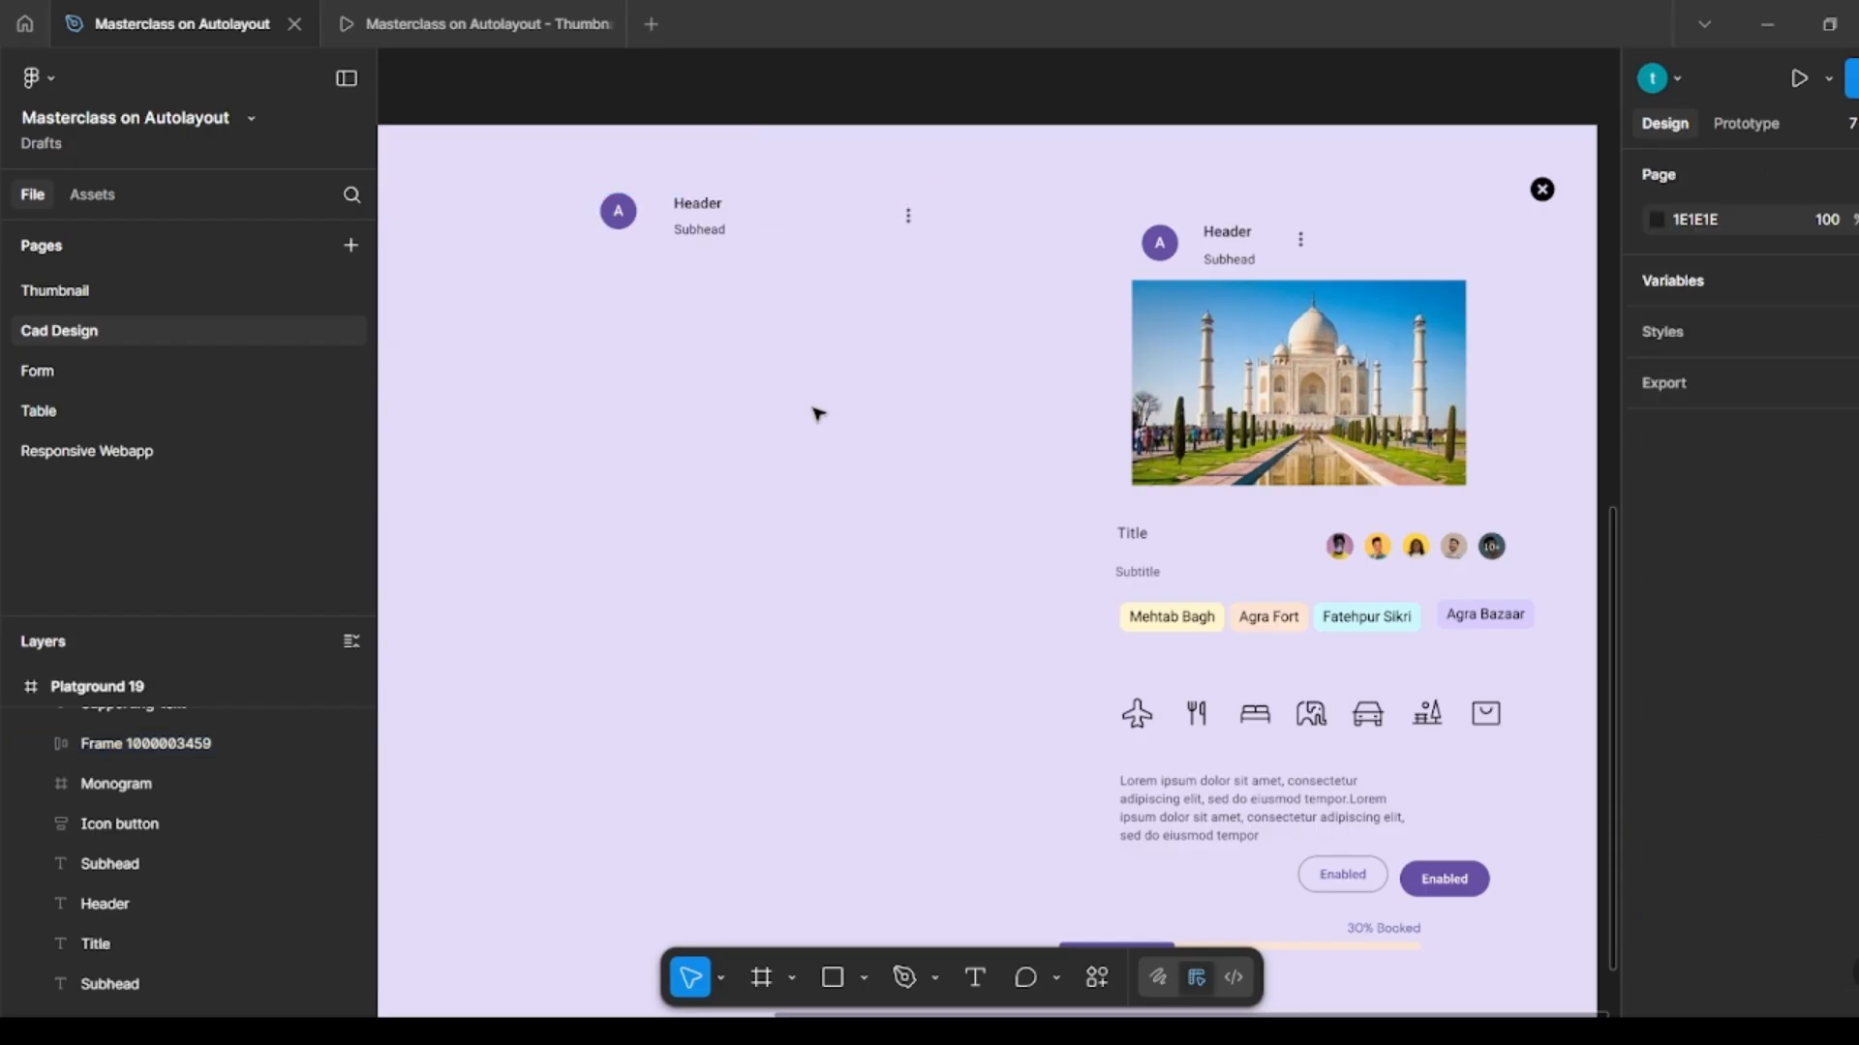
Step: Place a copy of the Taj Mahal image frame below the new header row and expand its layer to show the nested image
{"action": "left_click", "coordinate": [1302, 381]}
{"action": "left_click_drag", "start_coordinate": [1302, 380], "coordinate": [754, 388]}
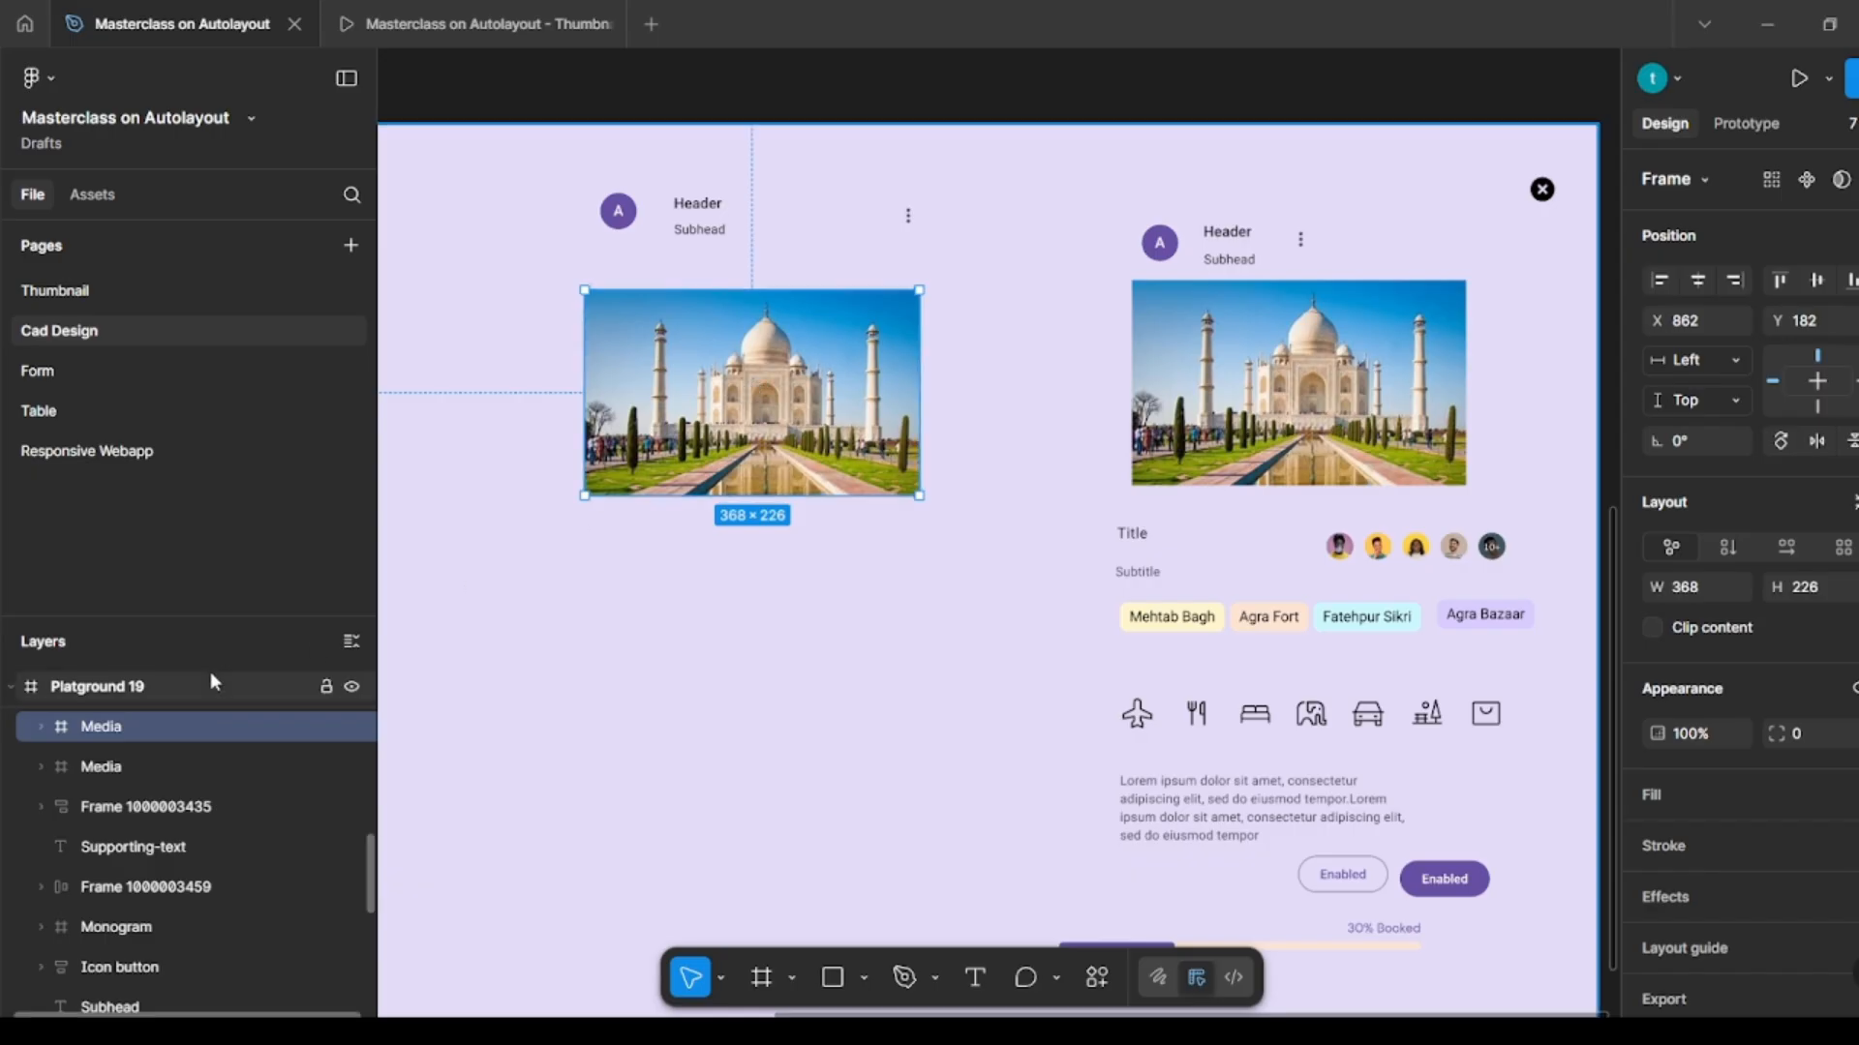
{"action": "left_click", "coordinate": [39, 726]}
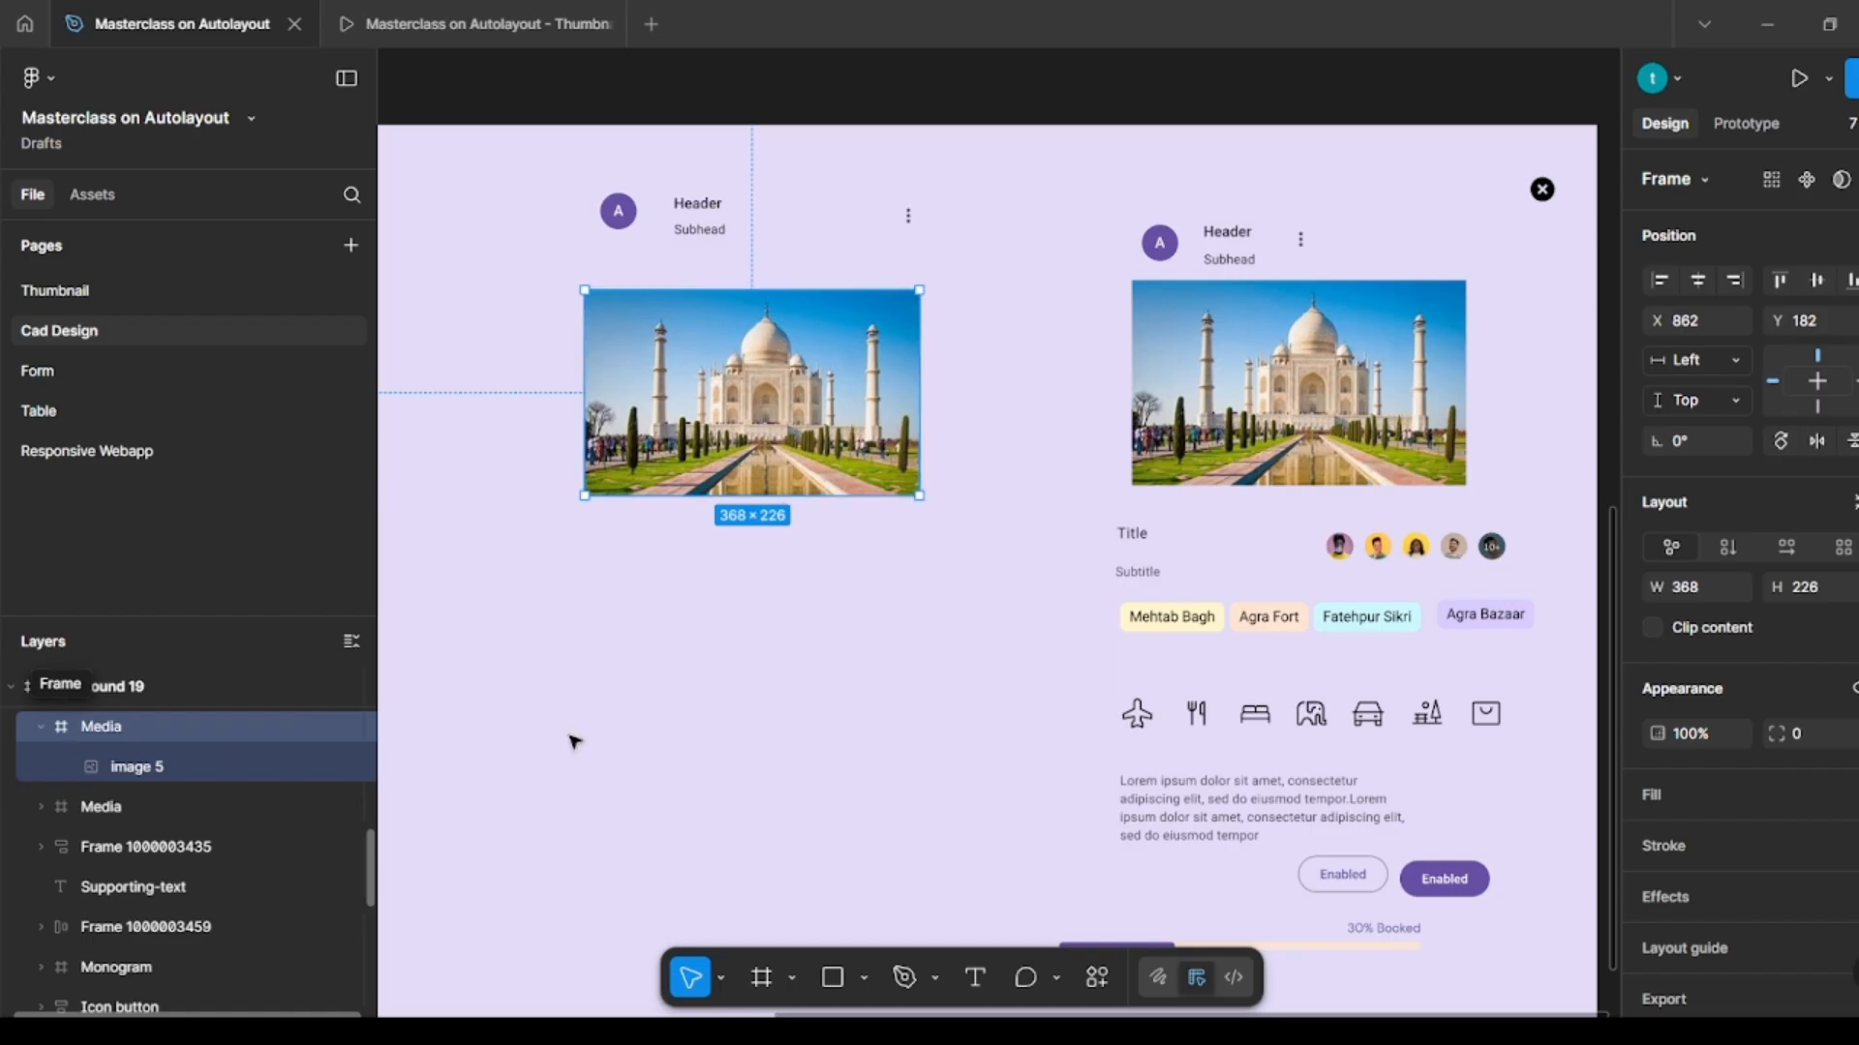
{"action": "left_click", "coordinate": [722, 725]}
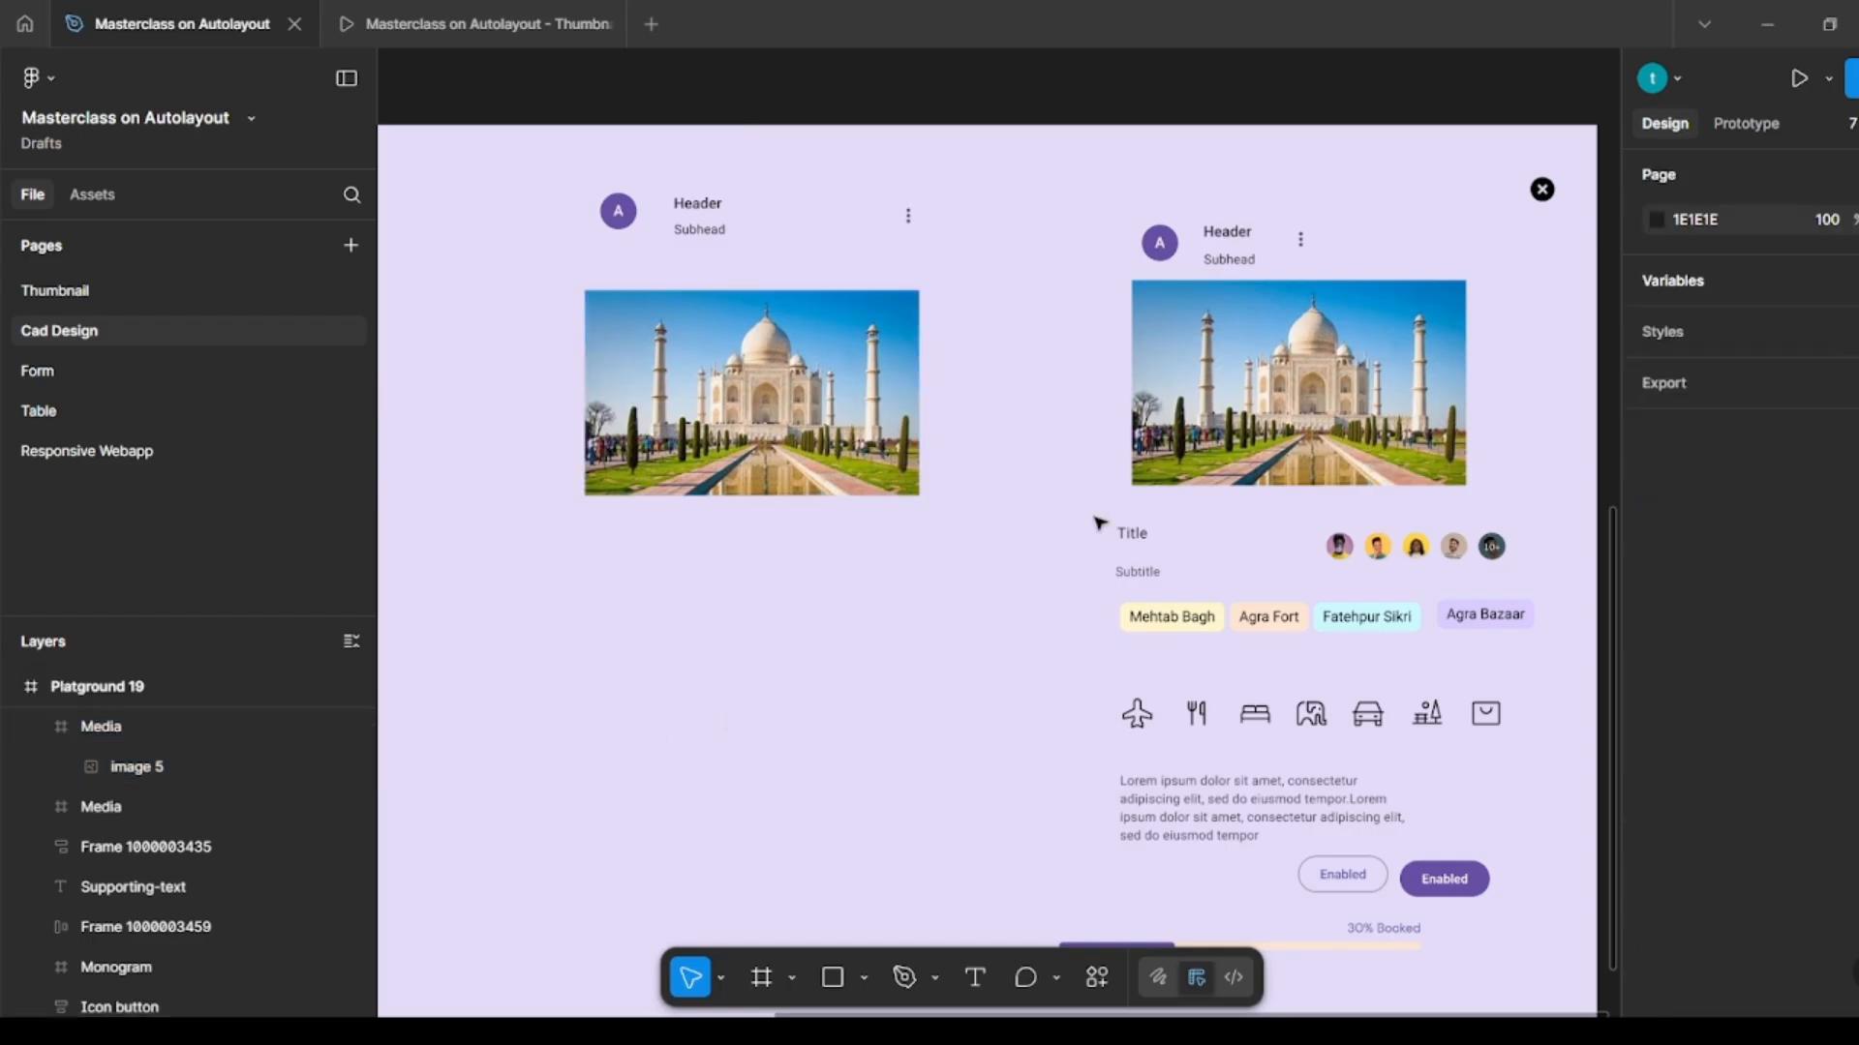
Step: Copy the Title and Subtitle texts below the new image and wrap them in a vertical auto layout with a gap of 6
{"action": "left_click", "coordinate": [1149, 574]}
{"action": "left_click", "coordinate": [1139, 532], "text": "shift"}
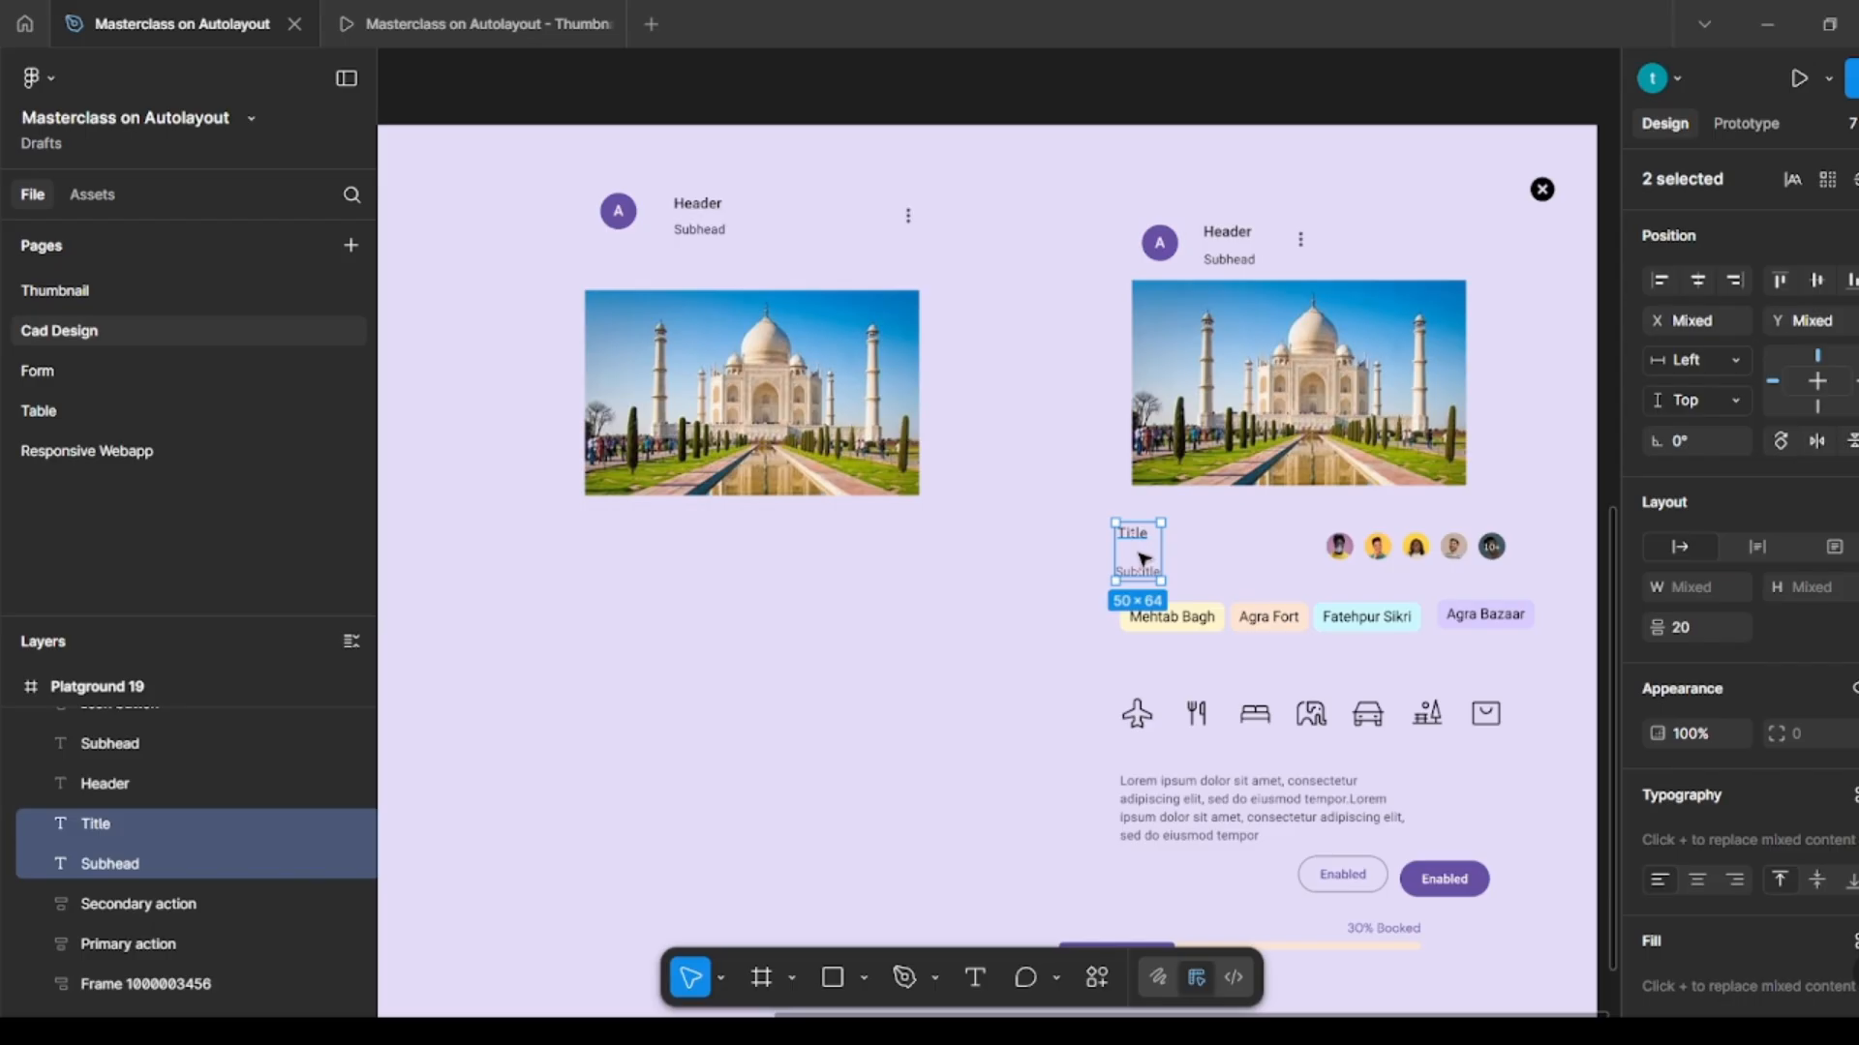
{"action": "left_click_drag", "start_coordinate": [1142, 560], "coordinate": [608, 550]}
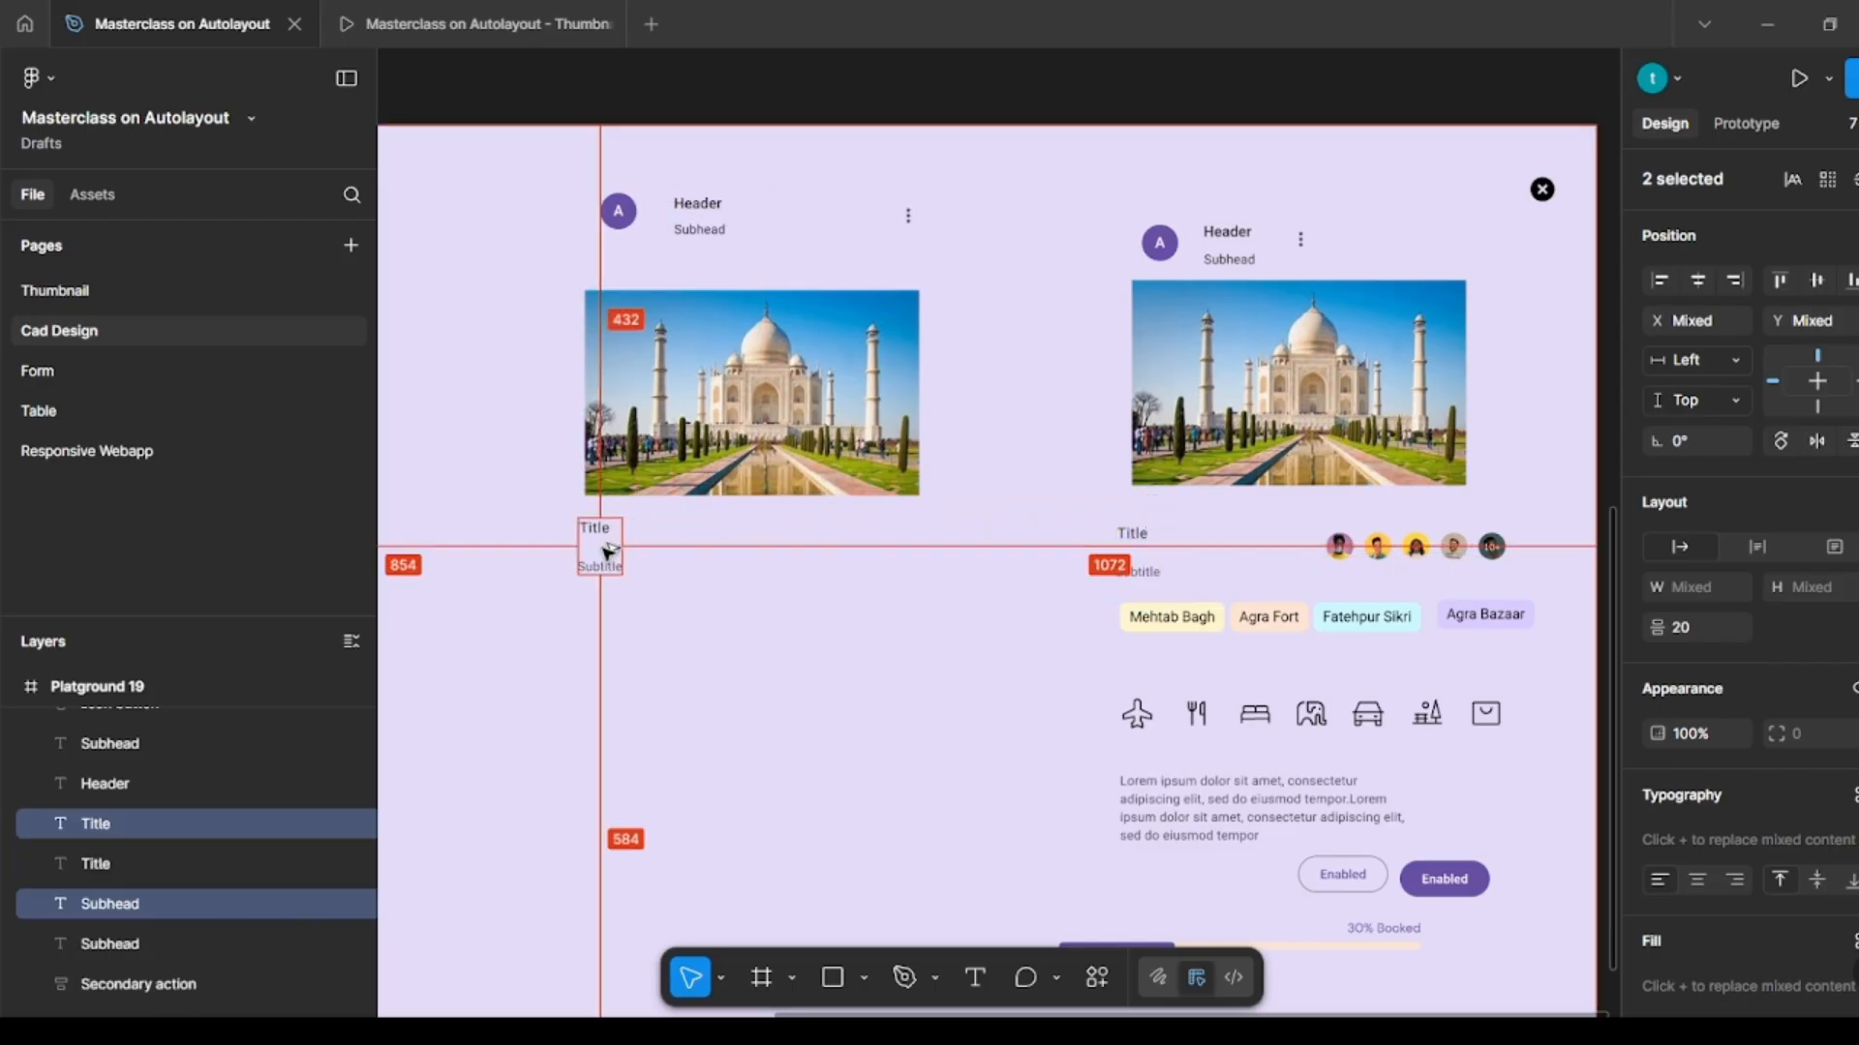
{"action": "key", "text": "shift+a"}
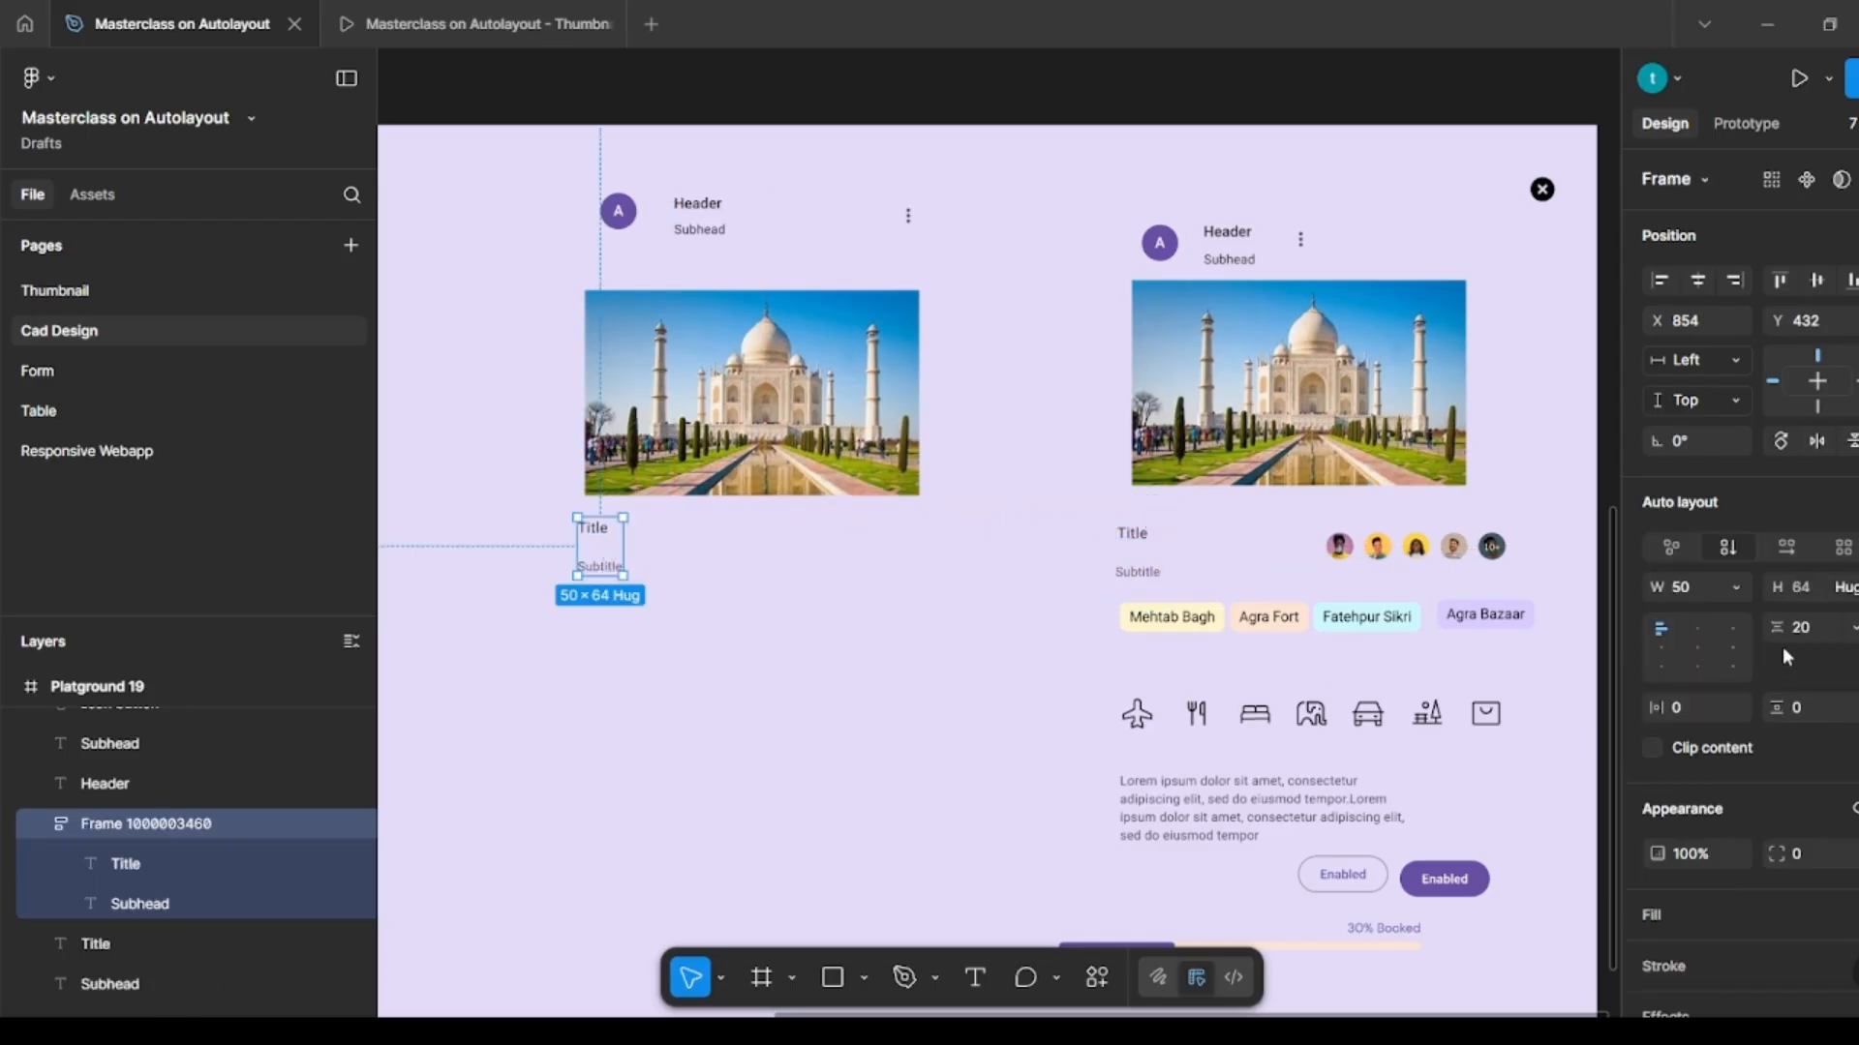
{"action": "left_click", "coordinate": [1807, 637]}
{"action": "key", "text": "Return"}
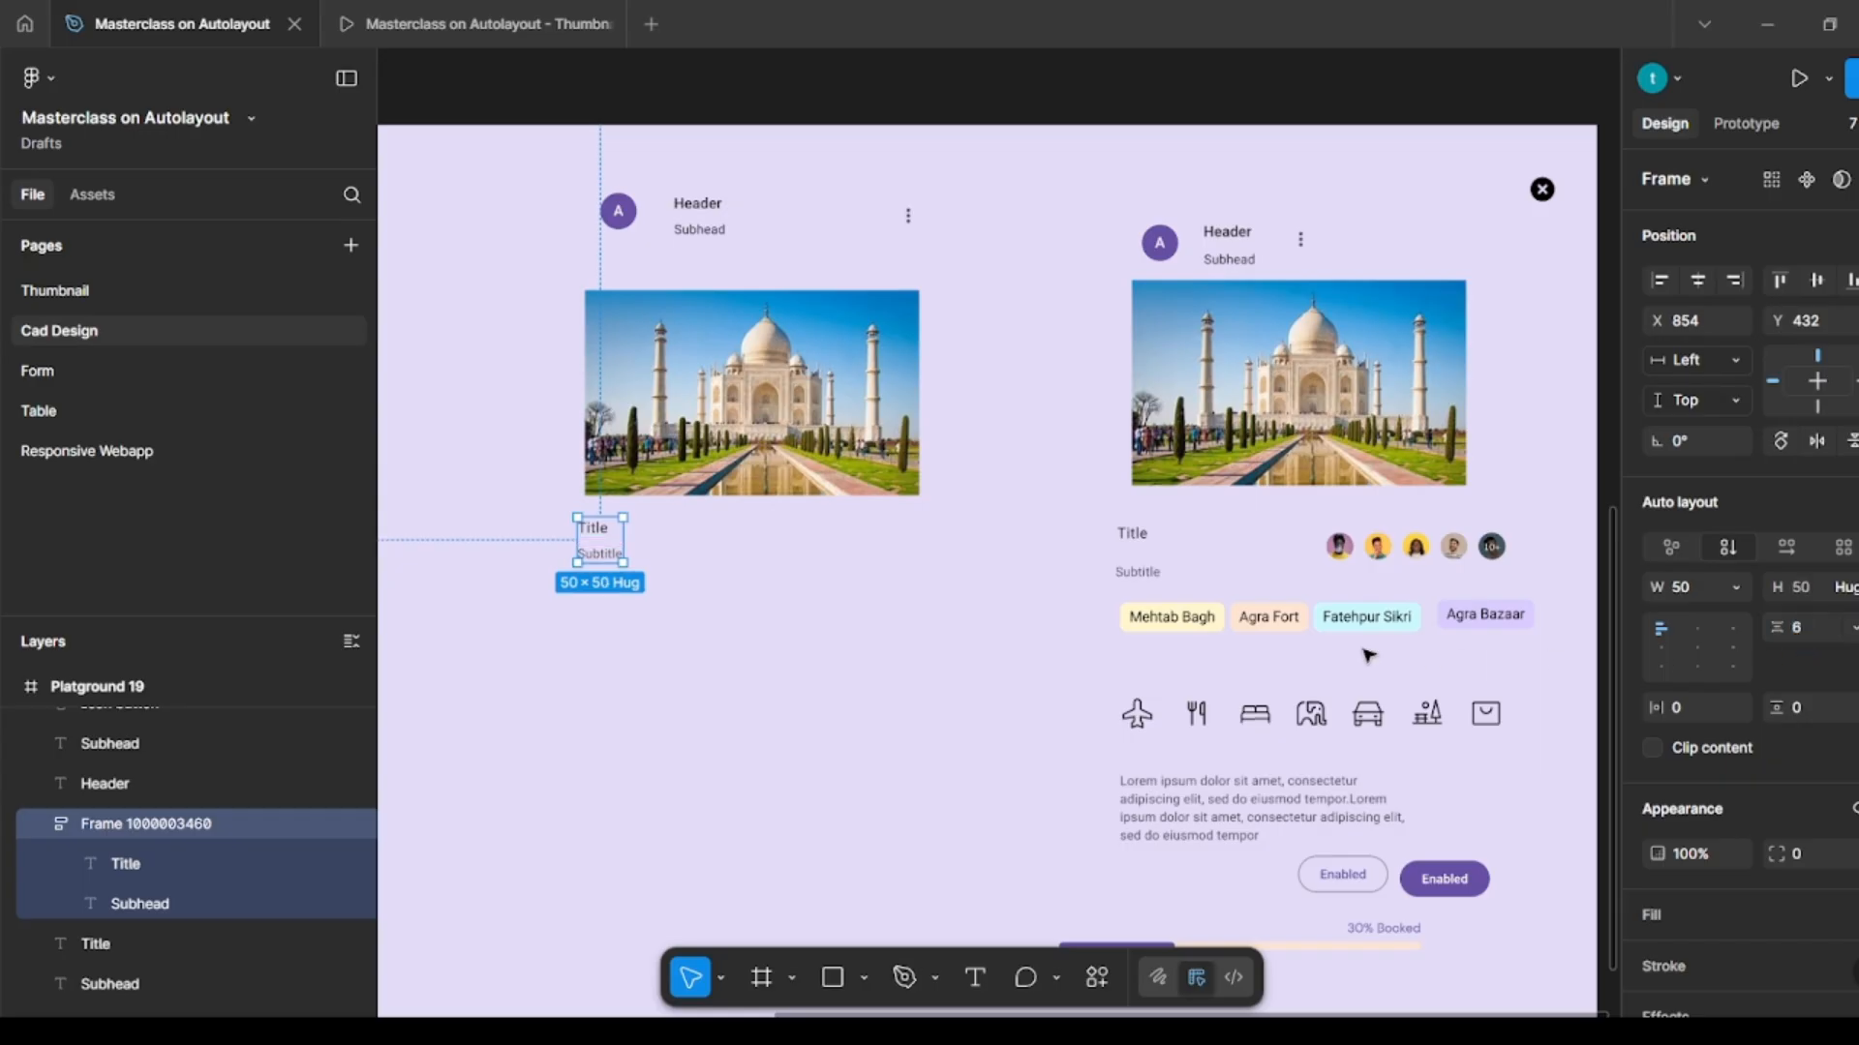
Step: Place a copy of the row of five avatar circles beside the new Title and Subtitle texts
{"action": "left_click", "coordinate": [939, 612]}
{"action": "left_click_drag", "start_coordinate": [1329, 528], "coordinate": [867, 552]}
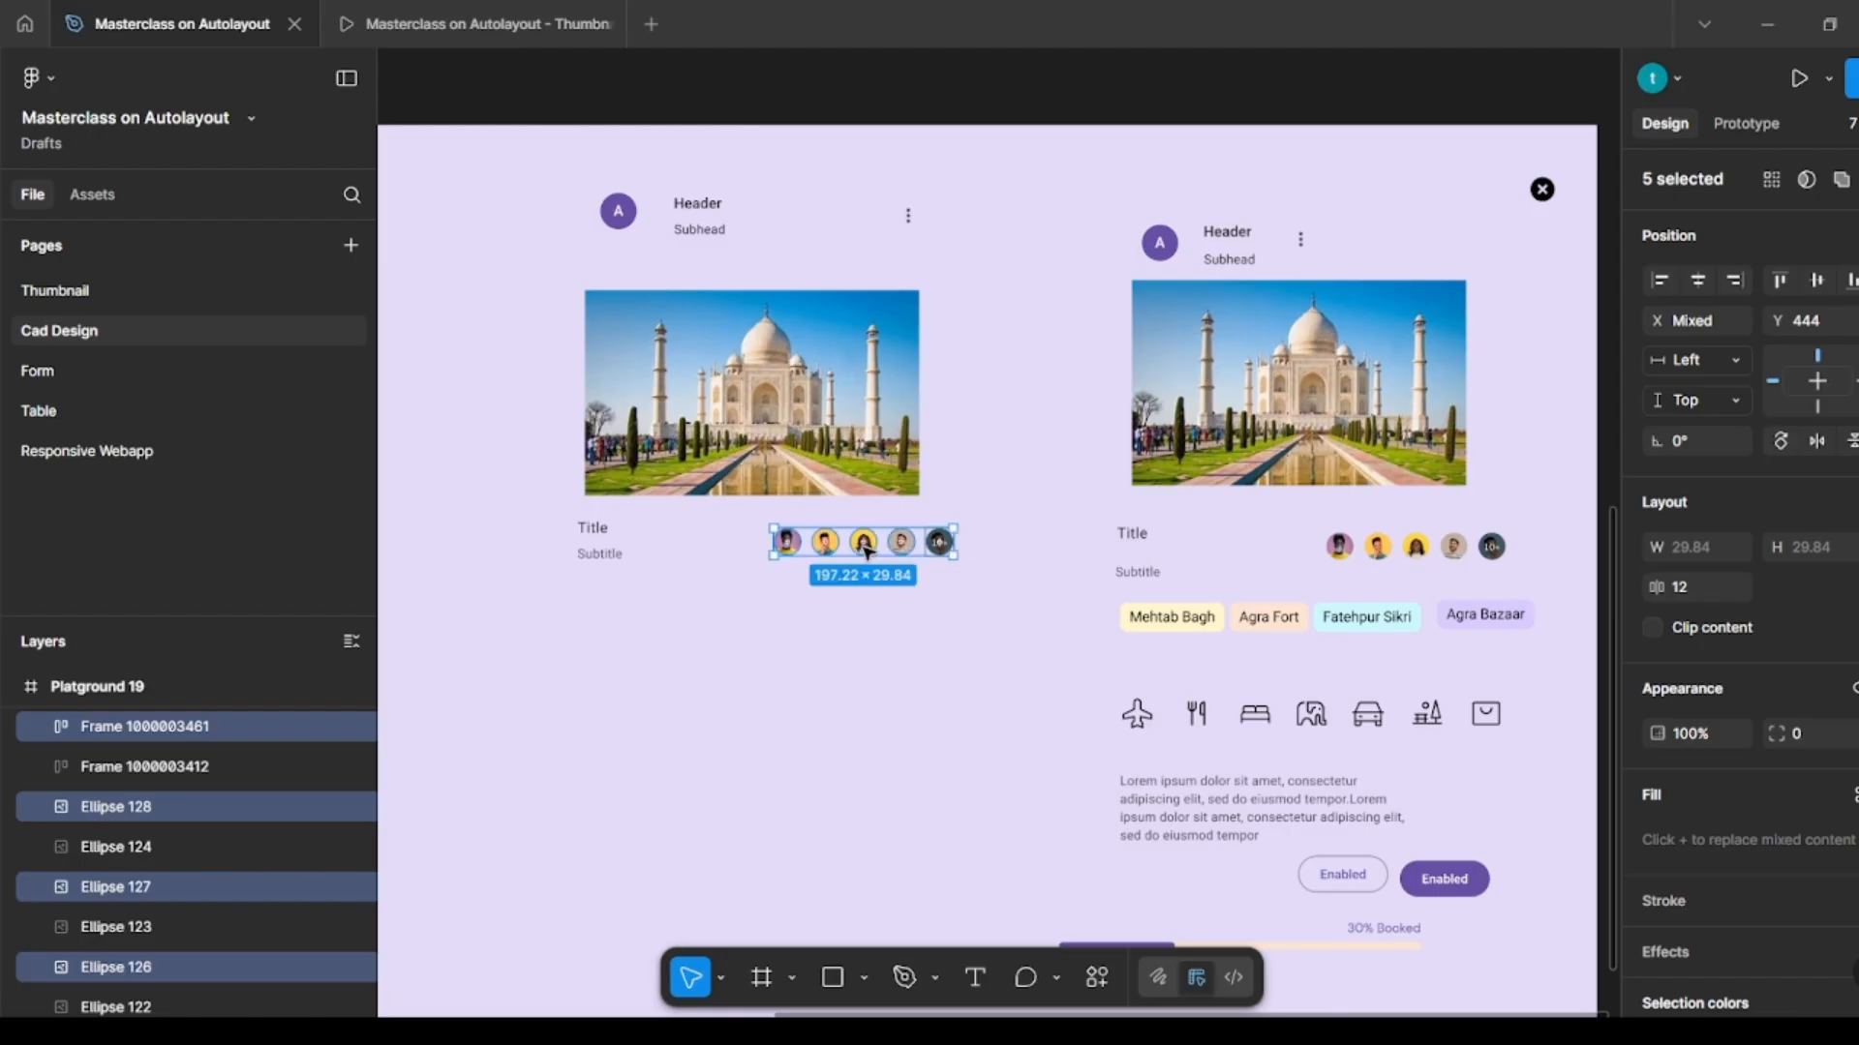
Step: Wrap the copied row of five avatar circles in a horizontal auto layout with a gap of -11 so they overlap
{"action": "key", "text": "shift+a"}
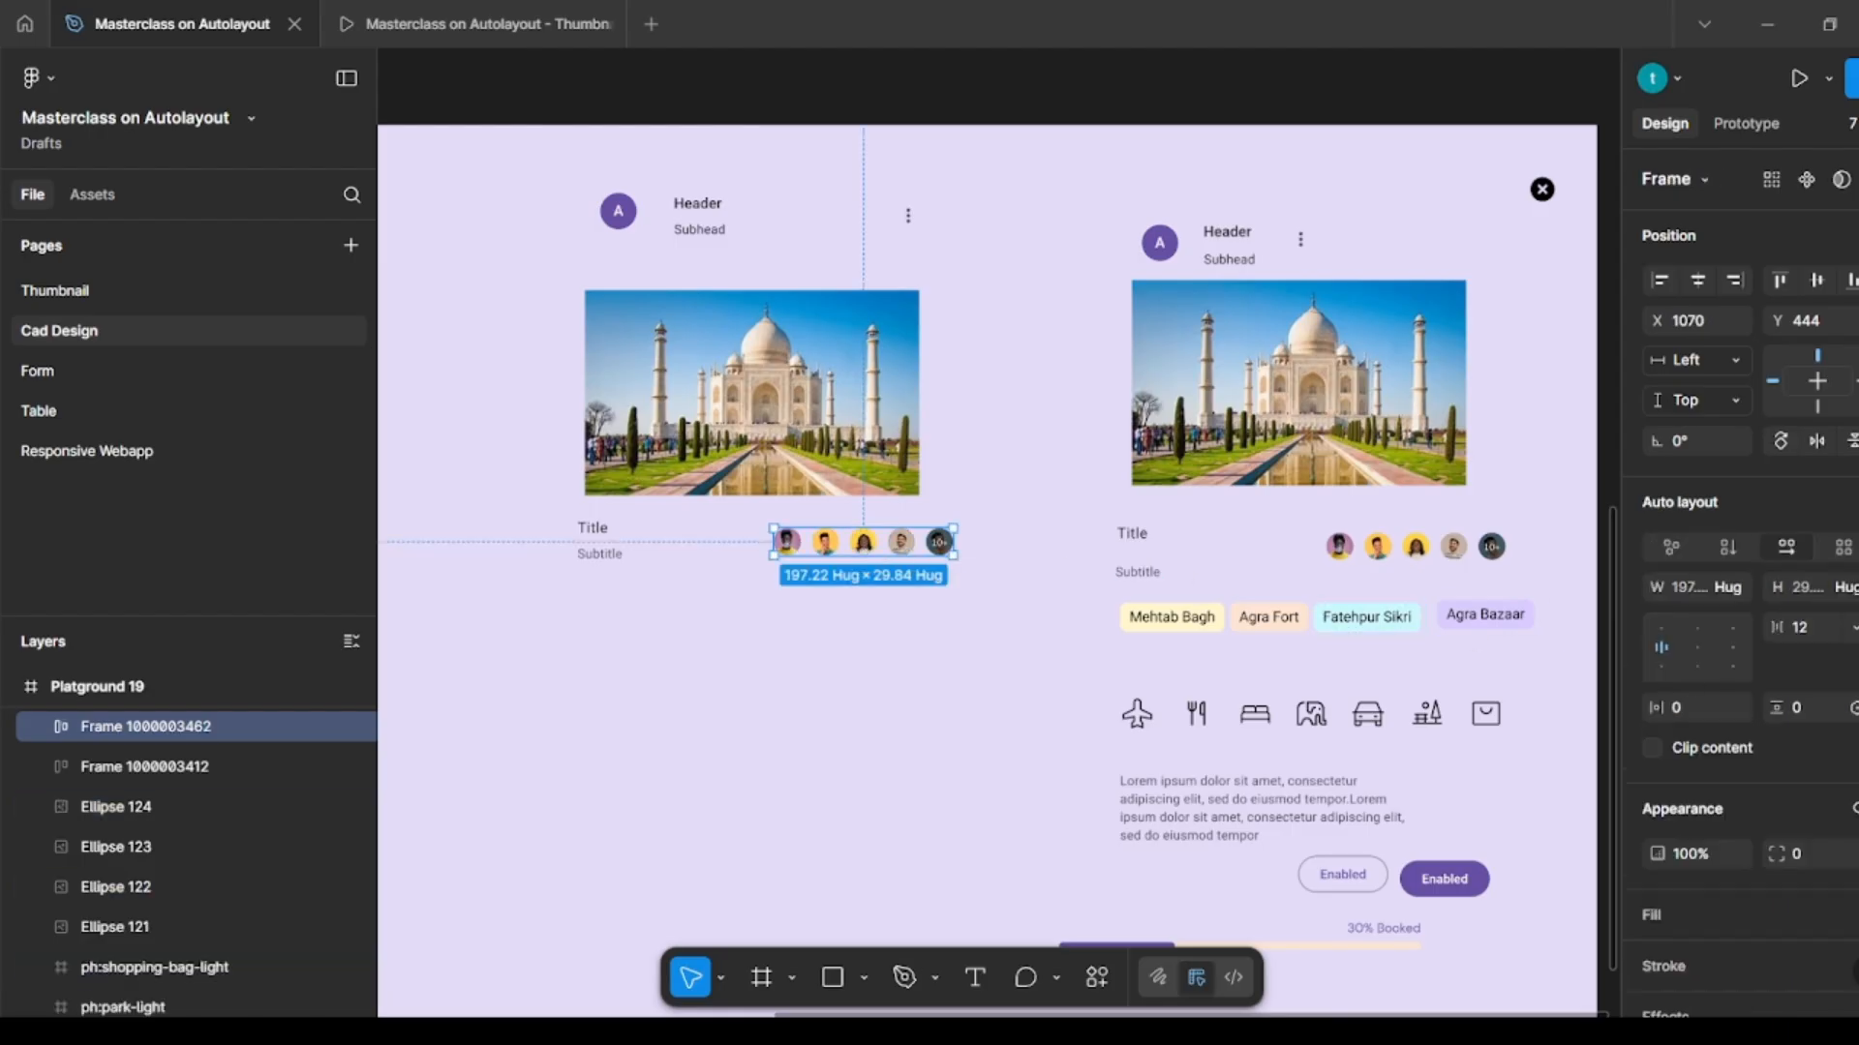
{"action": "left_click_drag", "start_coordinate": [1781, 628], "coordinate": [1731, 623]}
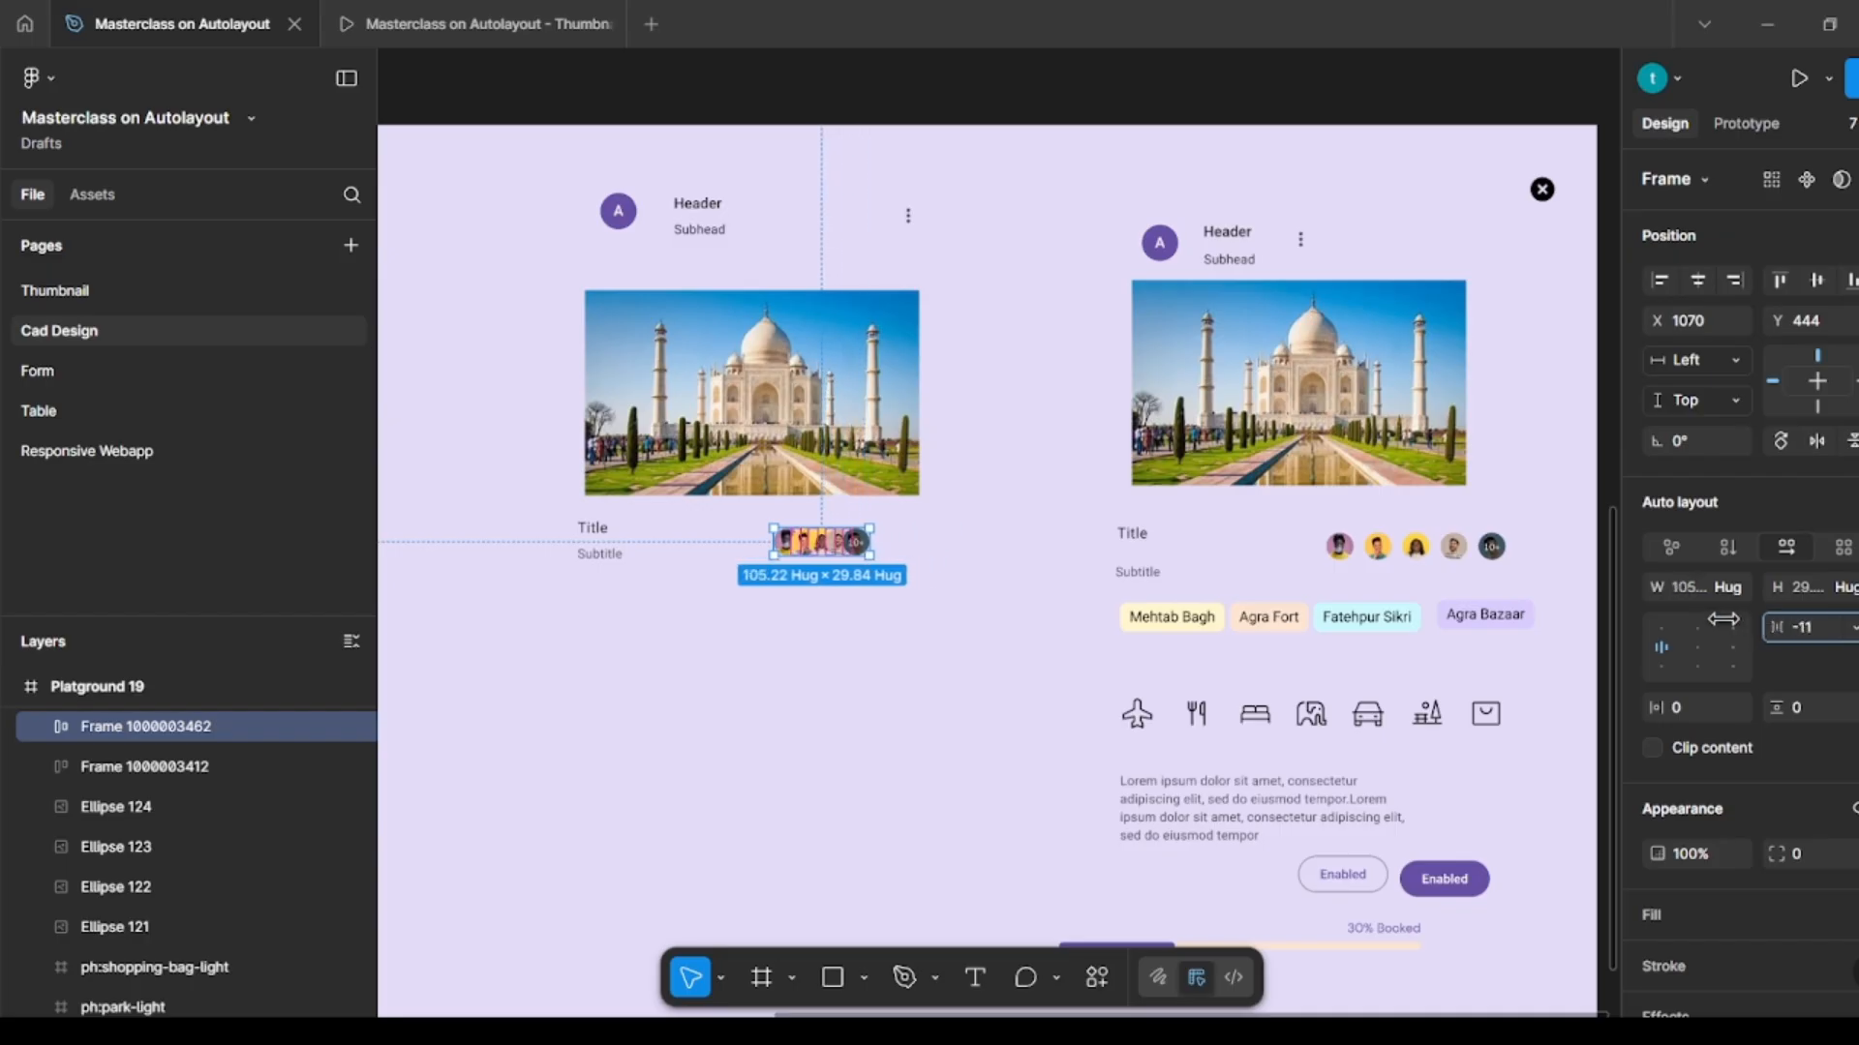
{"action": "left_click", "coordinate": [871, 618]}
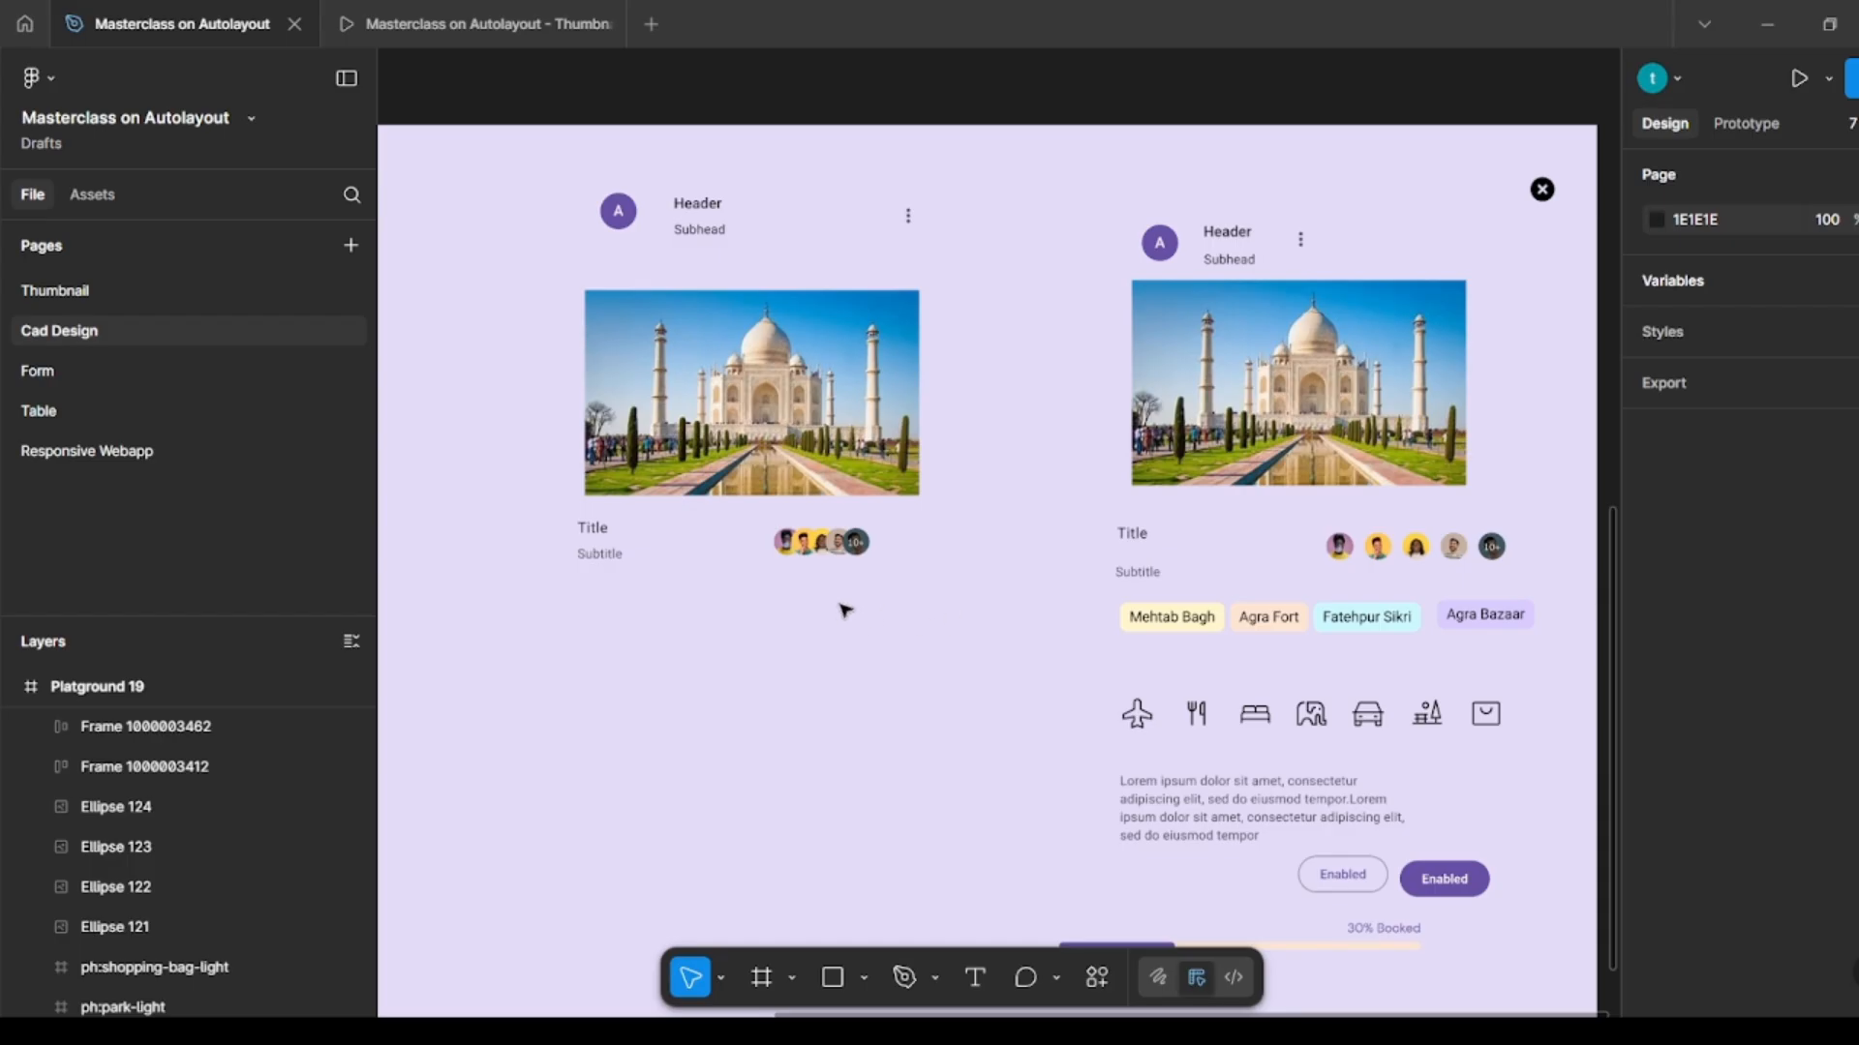
{"action": "scroll", "coordinate": [933, 622], "scroll_direction": "up", "scroll_amount": 3}
{"action": "scroll", "coordinate": [955, 598], "scroll_direction": "up", "scroll_amount": 2}
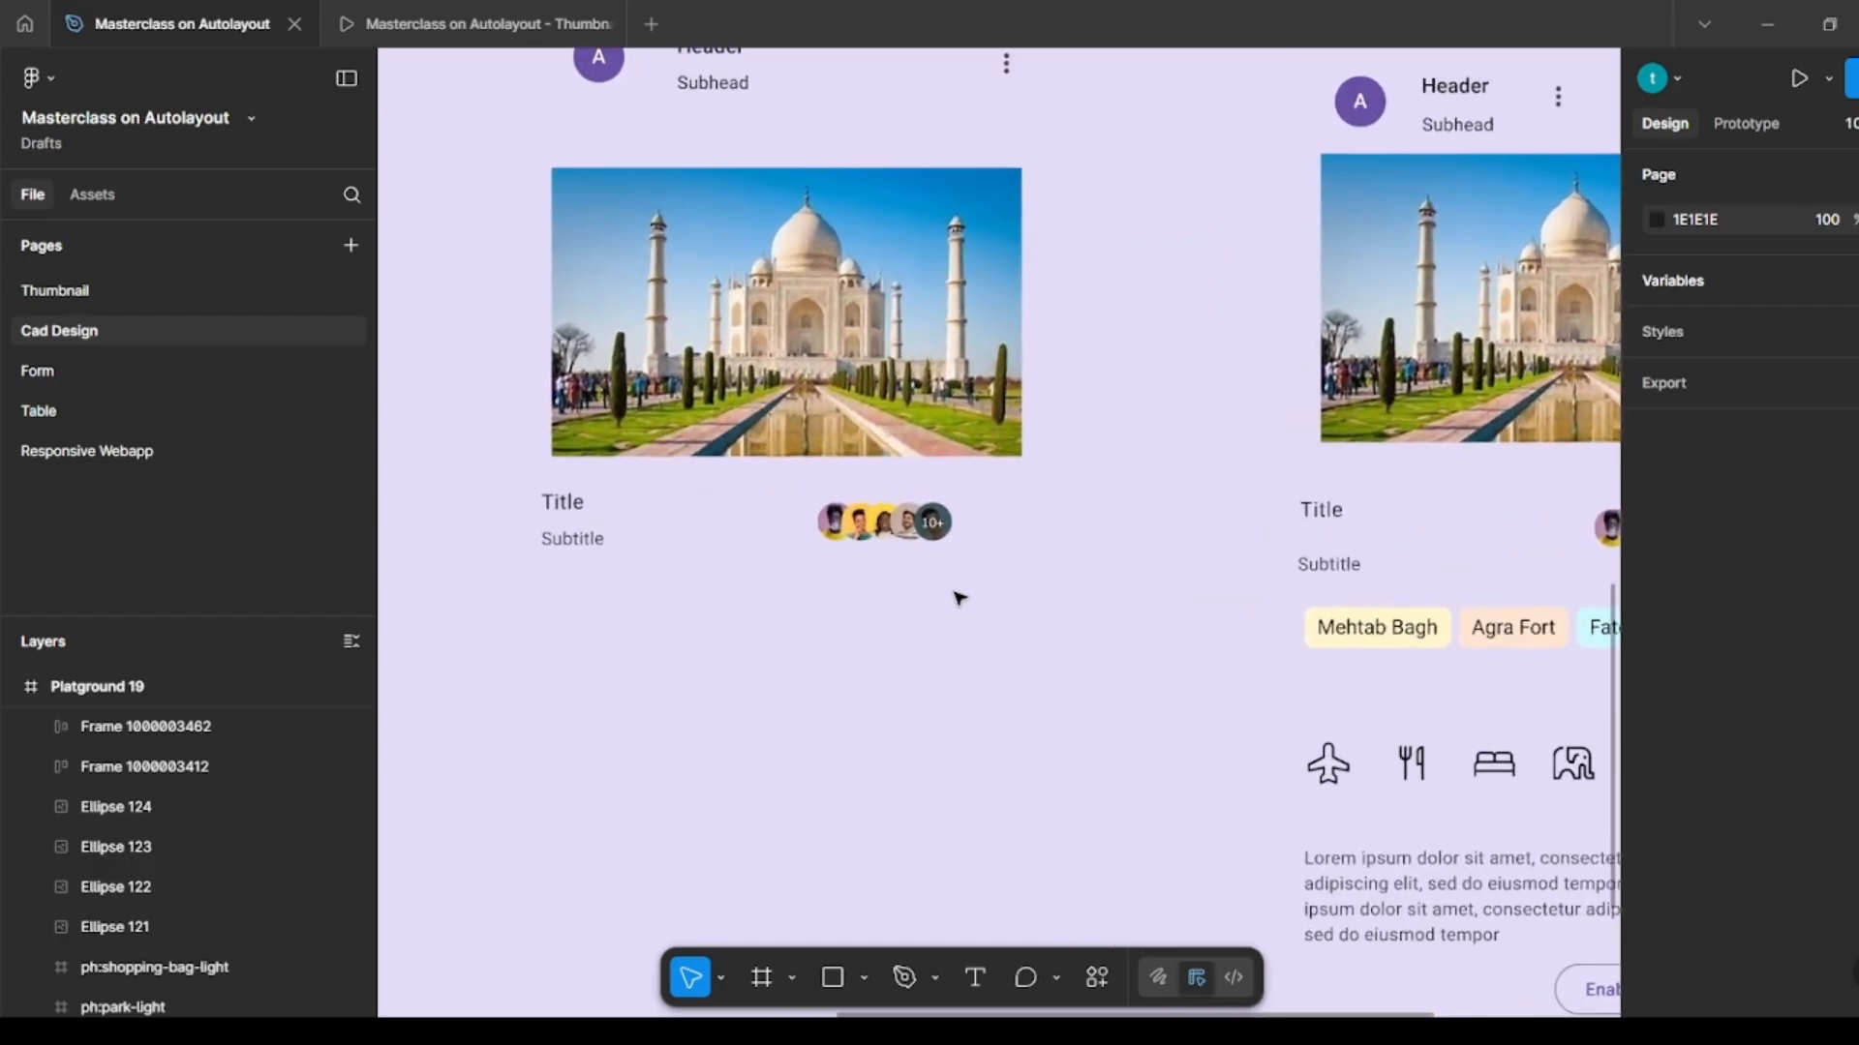
{"action": "scroll", "coordinate": [846, 581], "scroll_direction": "down", "scroll_amount": 1}
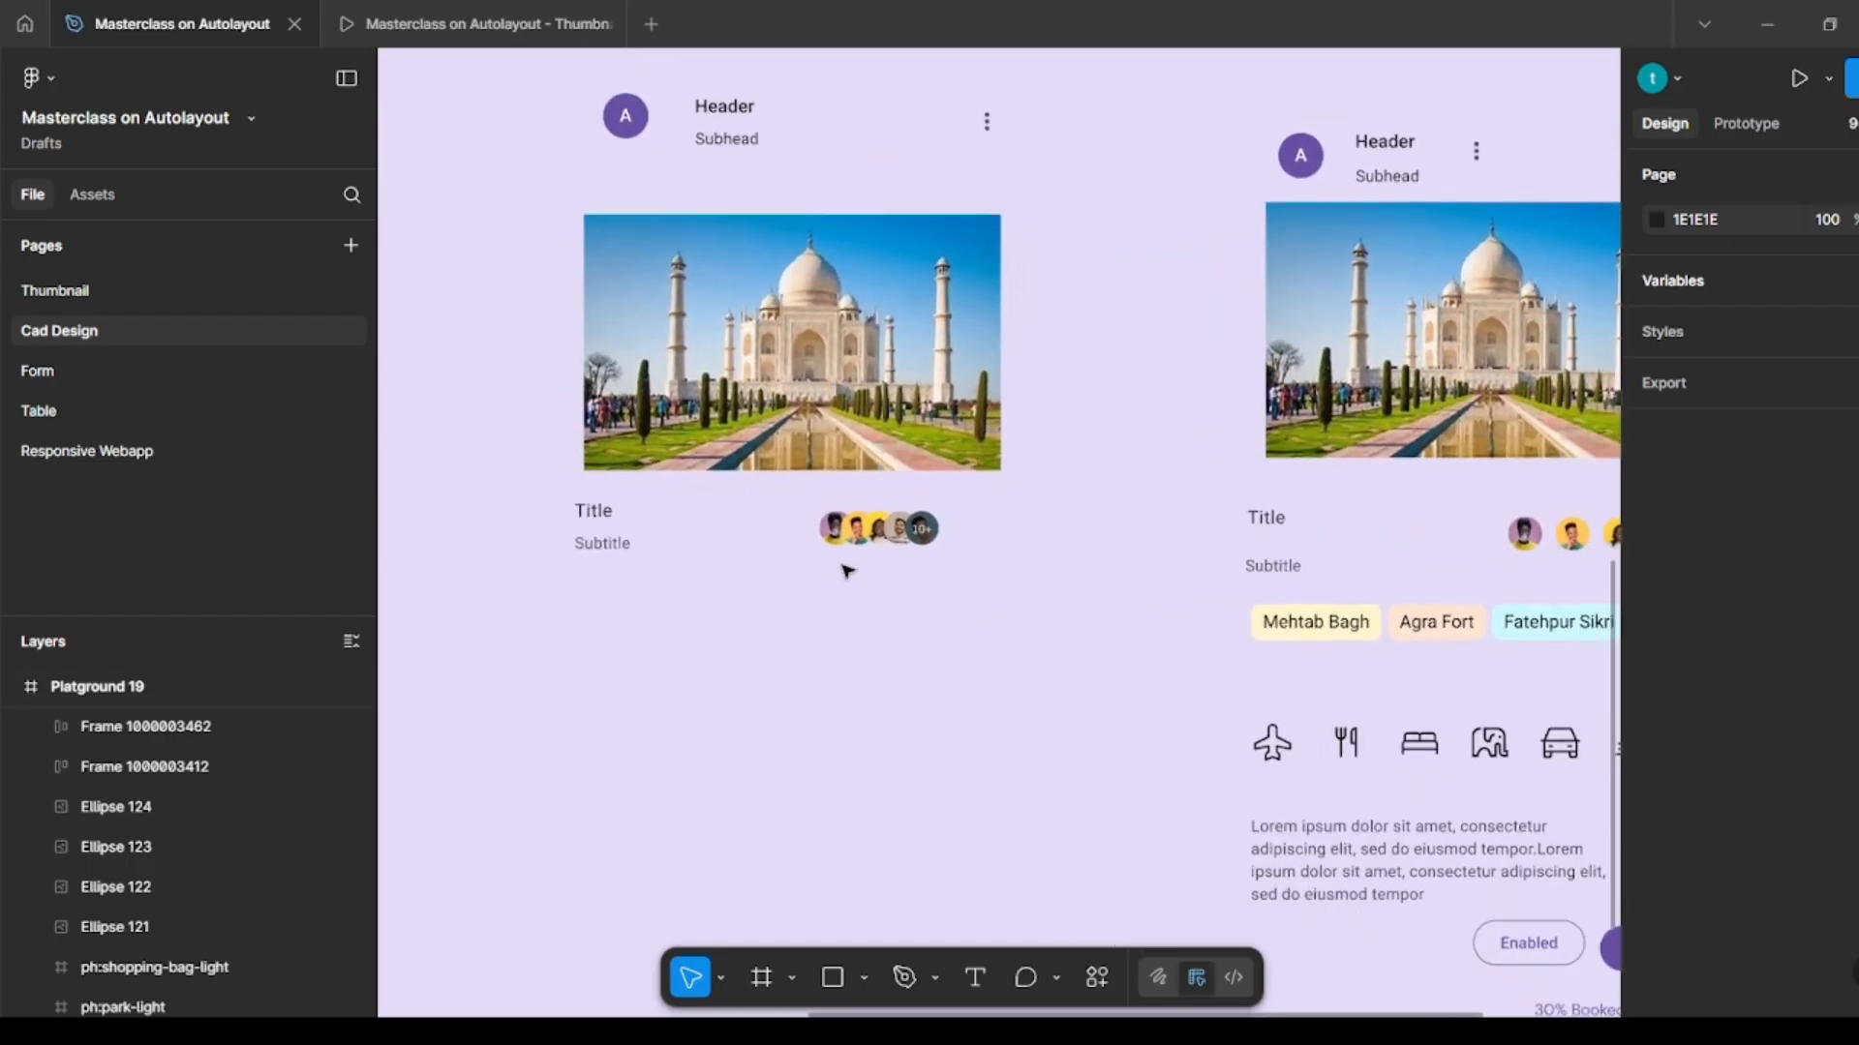
Step: Move the copied header row, image, Title and Subtitle texts and avatar stack together closer to the original loose elements
{"action": "scroll", "coordinate": [846, 571], "scroll_direction": "down", "scroll_amount": 3}
{"action": "left_click", "coordinate": [968, 266]}
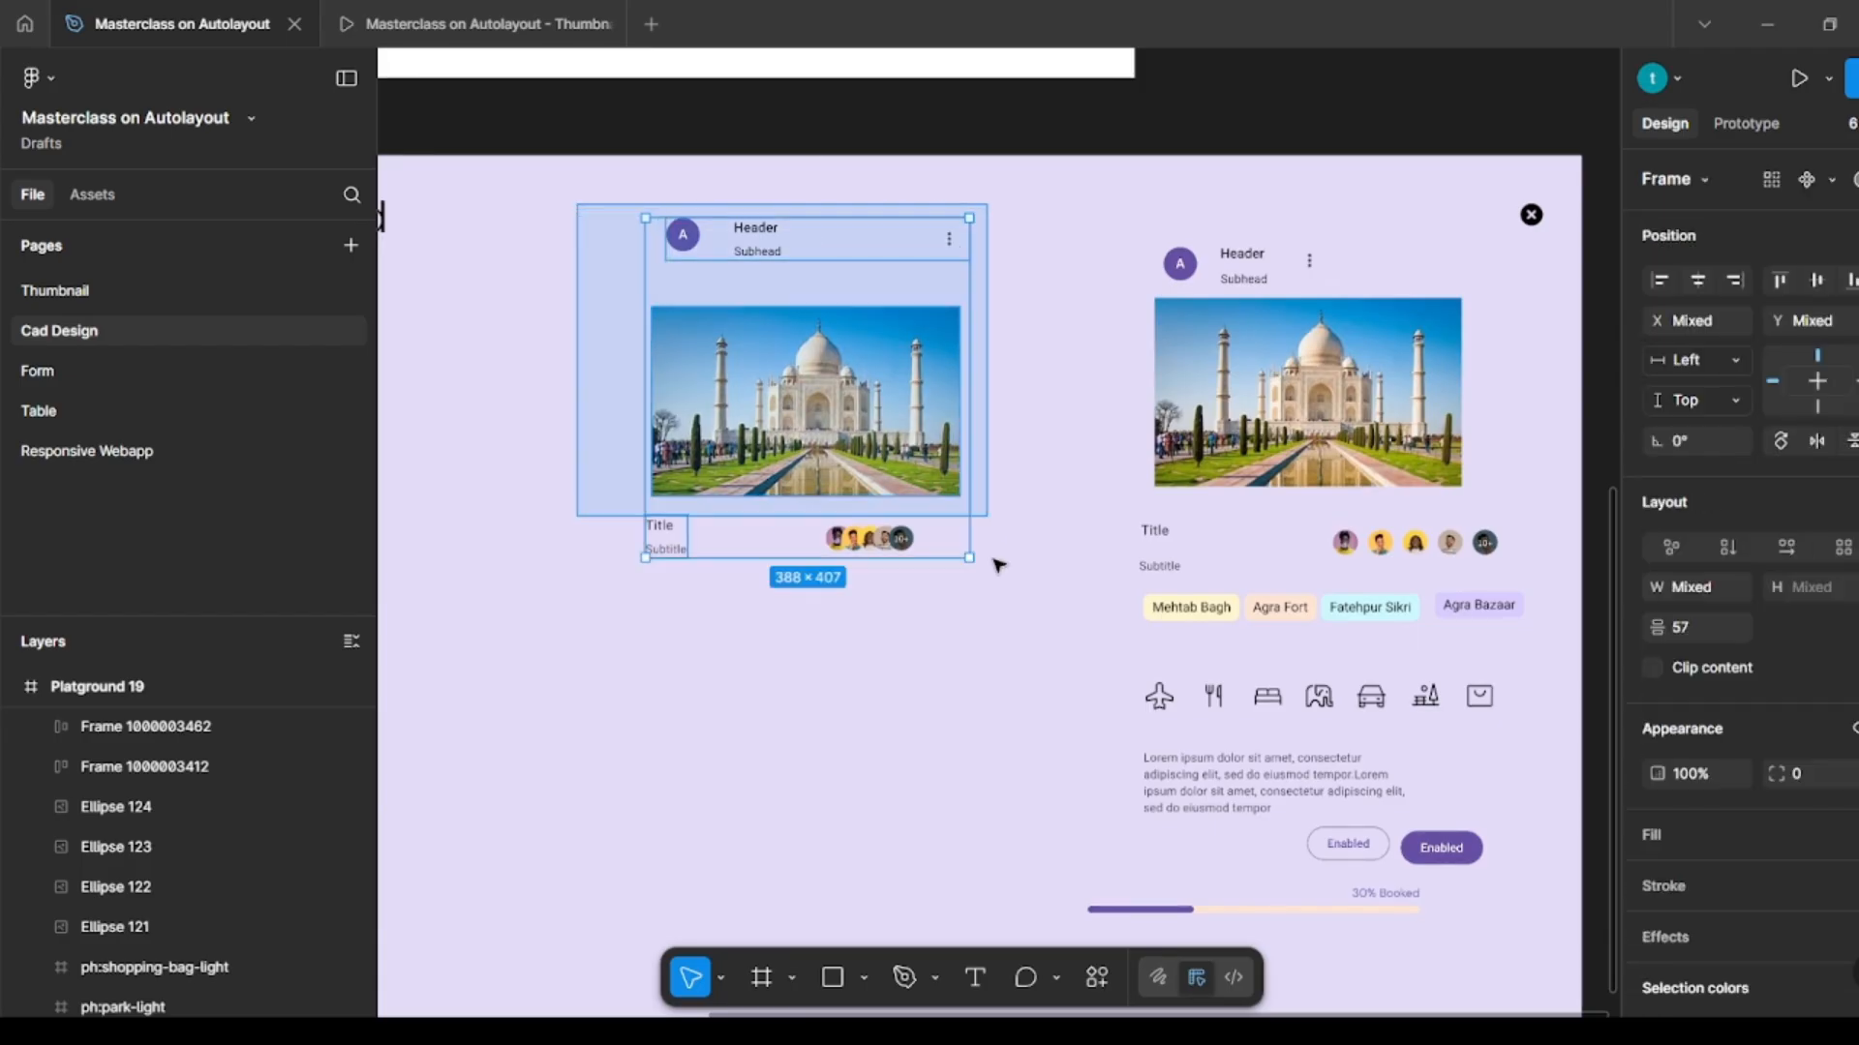
{"action": "left_click_drag", "start_coordinate": [842, 420], "coordinate": [937, 445]}
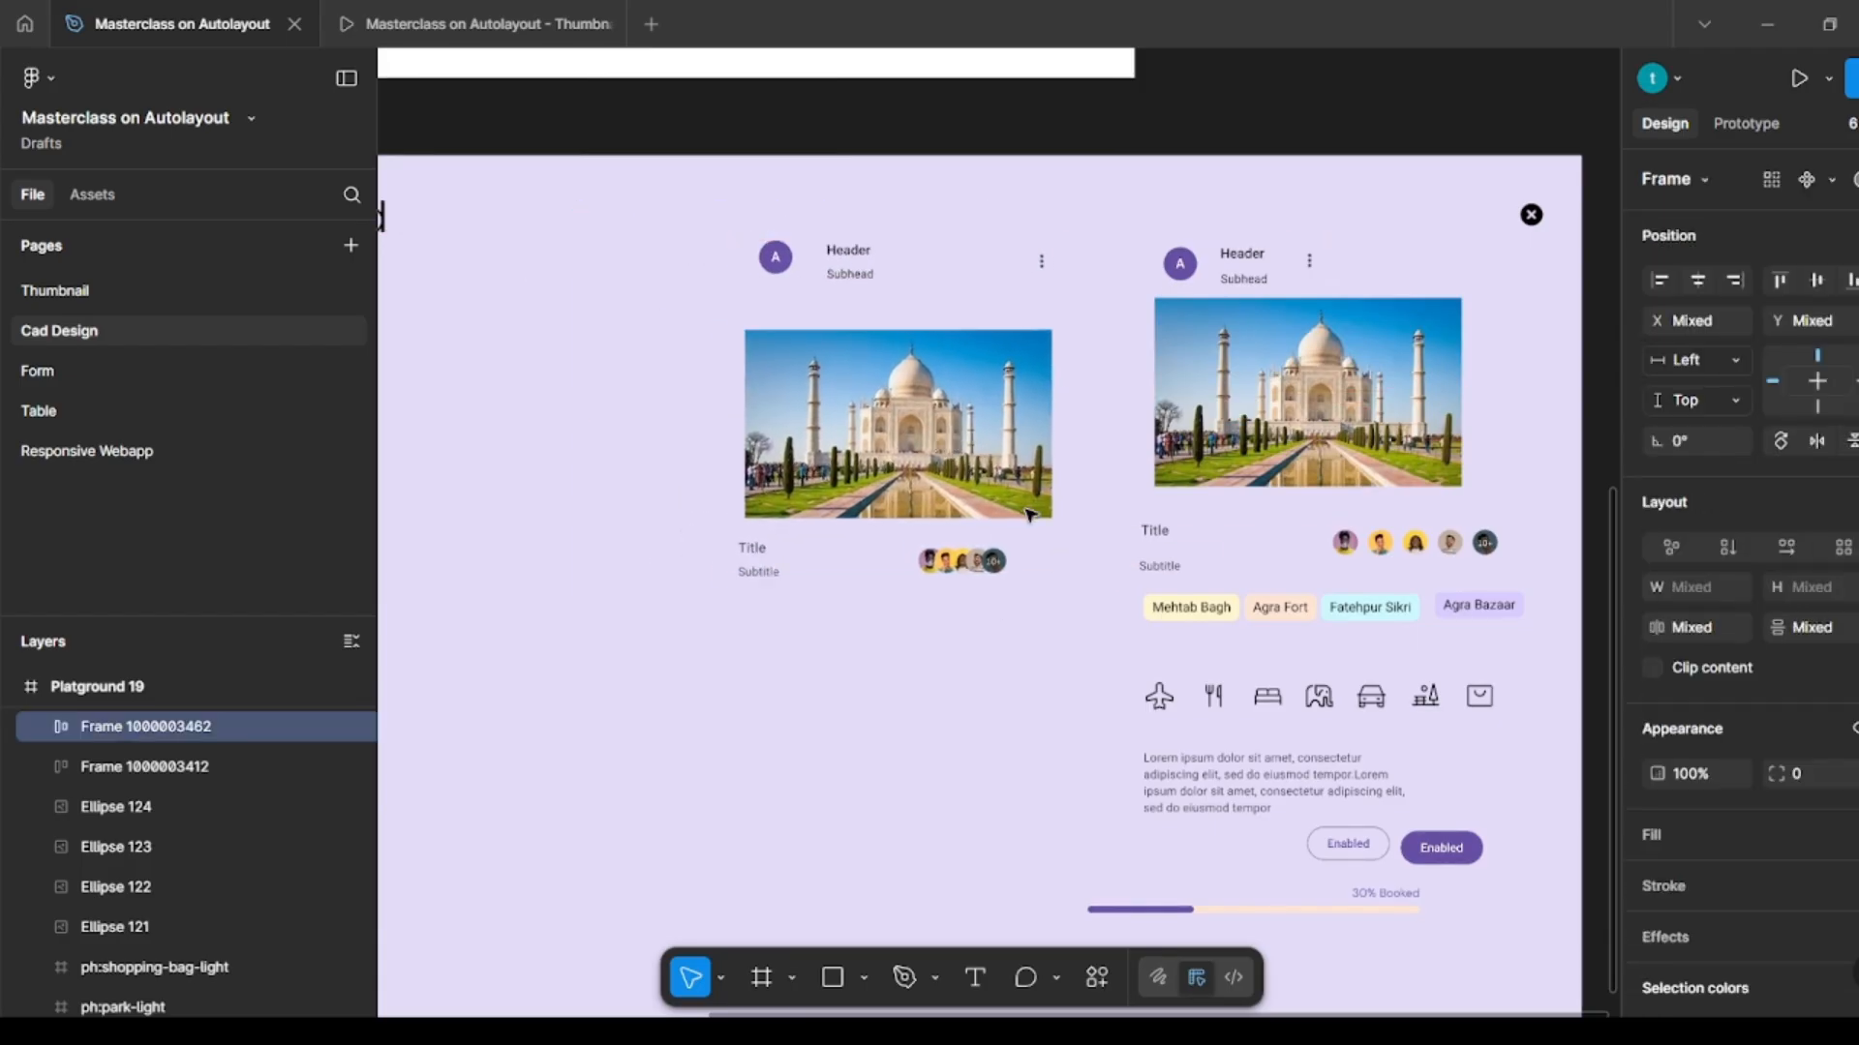
{"action": "scroll", "coordinate": [997, 506], "scroll_direction": "up", "scroll_amount": 5}
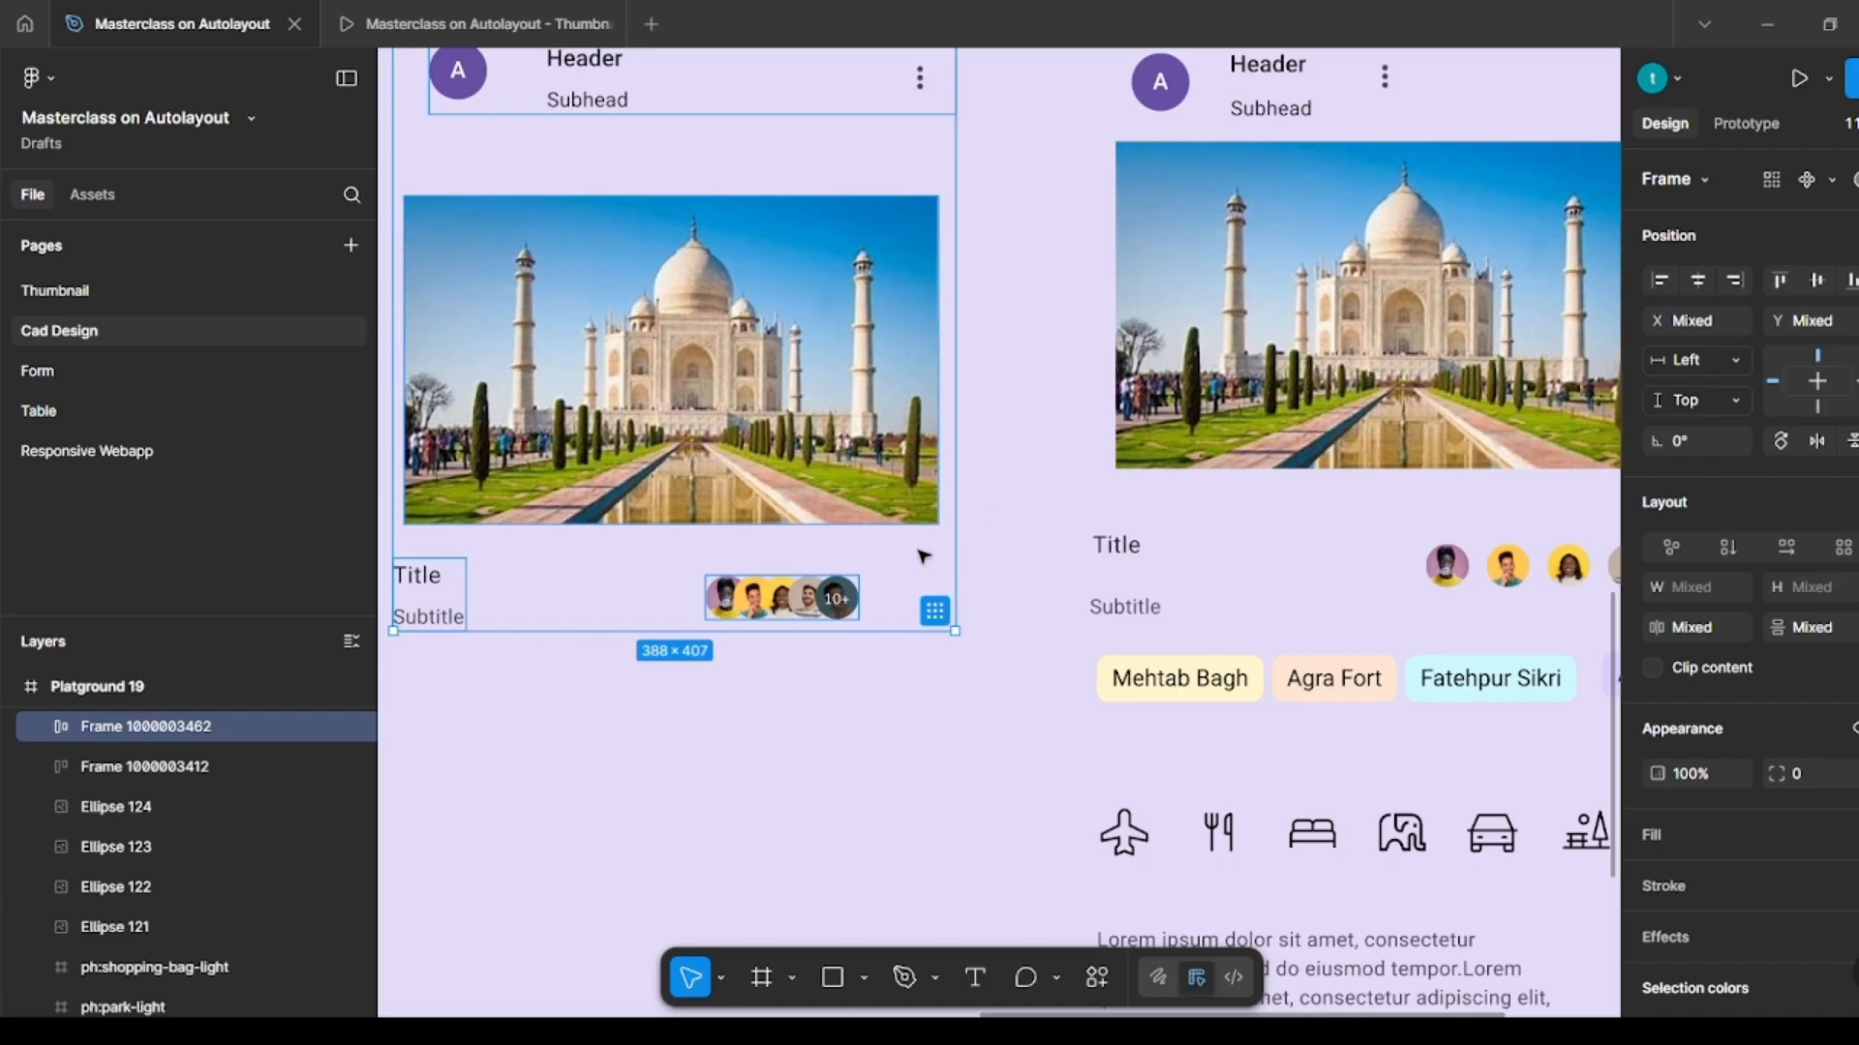
{"action": "scroll", "coordinate": [731, 654], "scroll_direction": "down", "scroll_amount": 2}
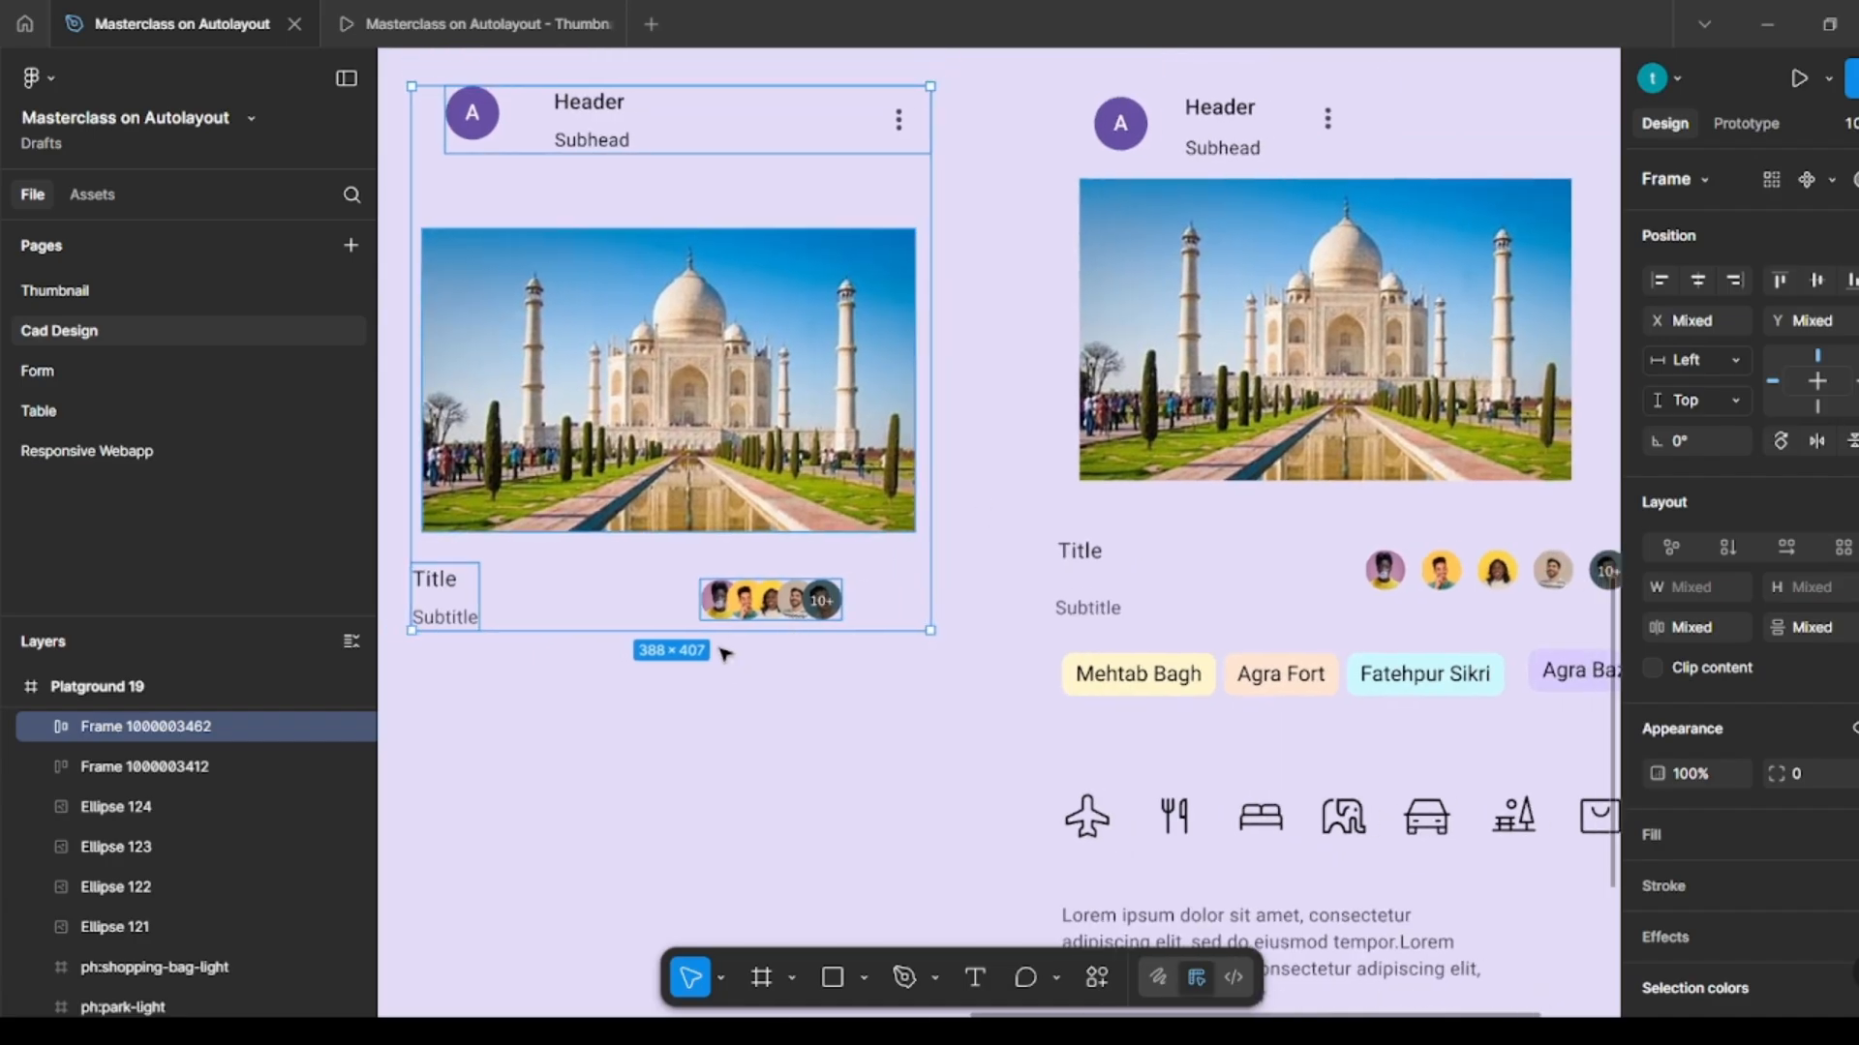
{"action": "left_click", "coordinate": [829, 776]}
Step: Set the canvas stacking of the overlapping avatar row's auto layout to First on top
{"action": "left_click", "coordinate": [741, 604]}
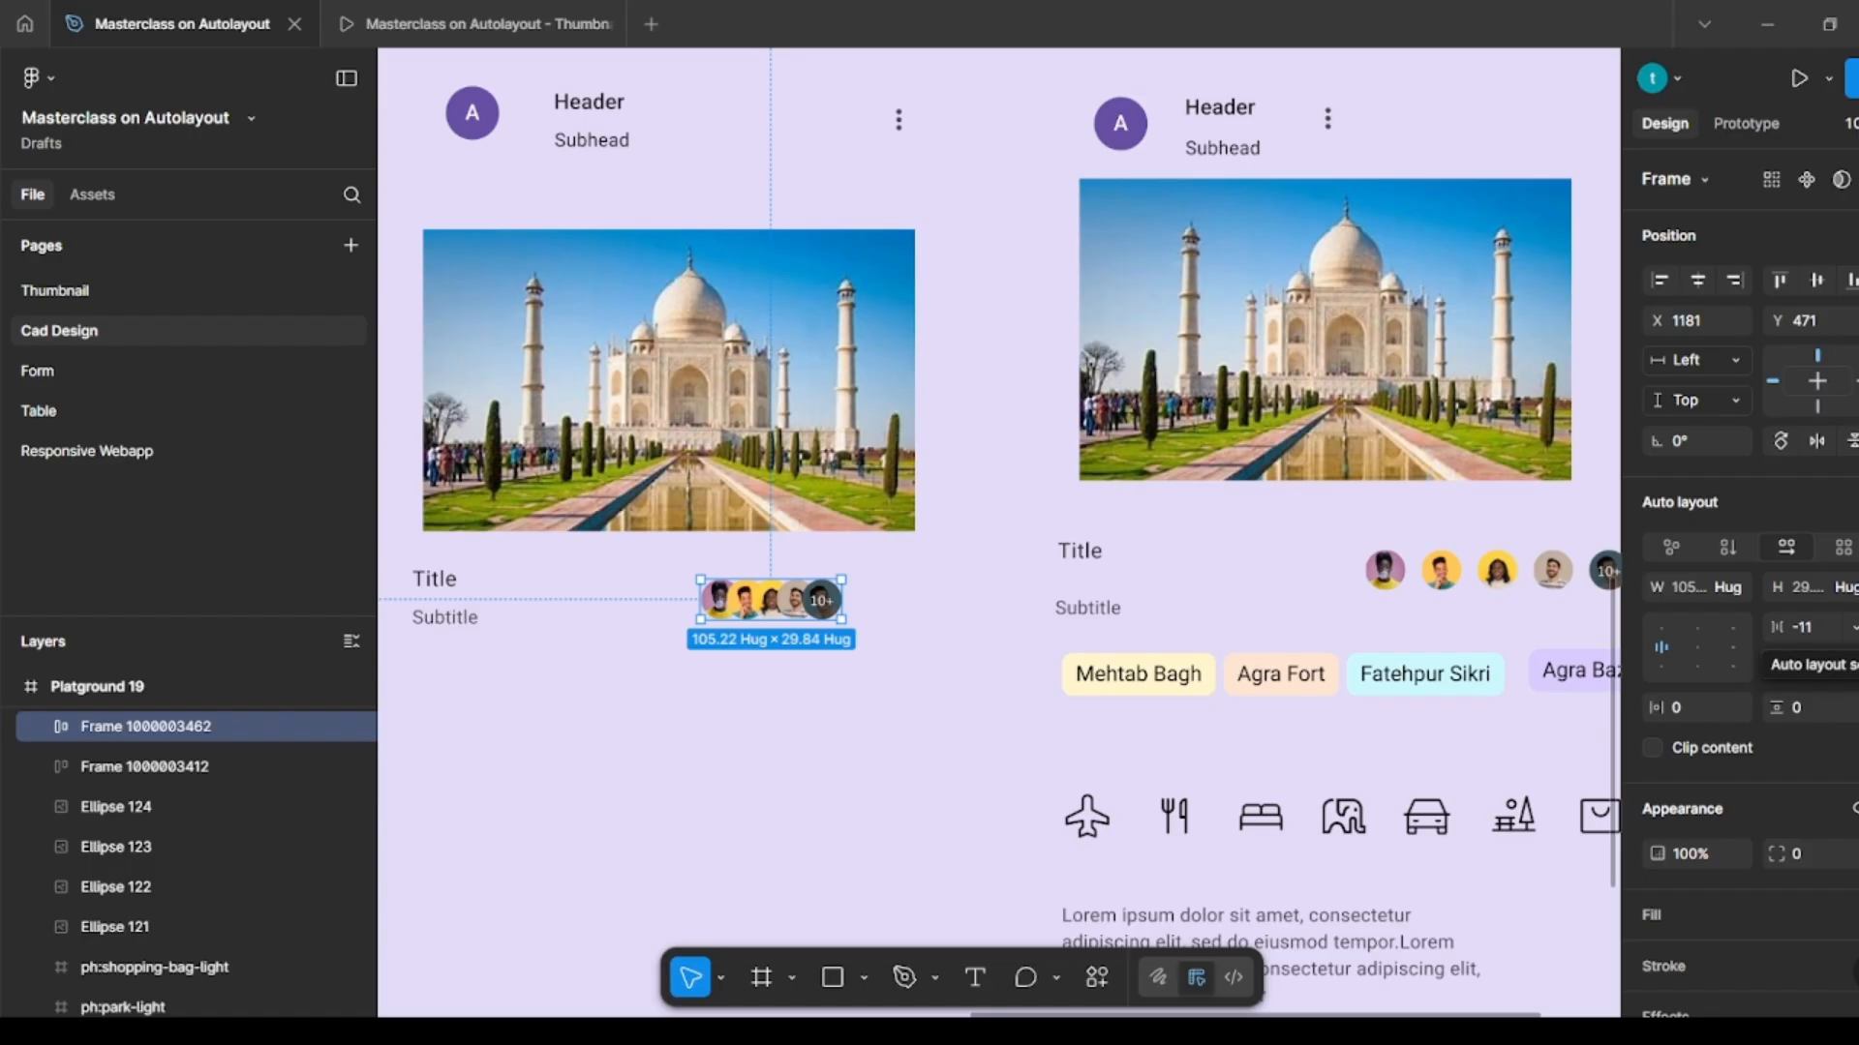
{"action": "left_click", "coordinate": [1850, 627]}
{"action": "mouse_move", "coordinate": [1390, 888]}
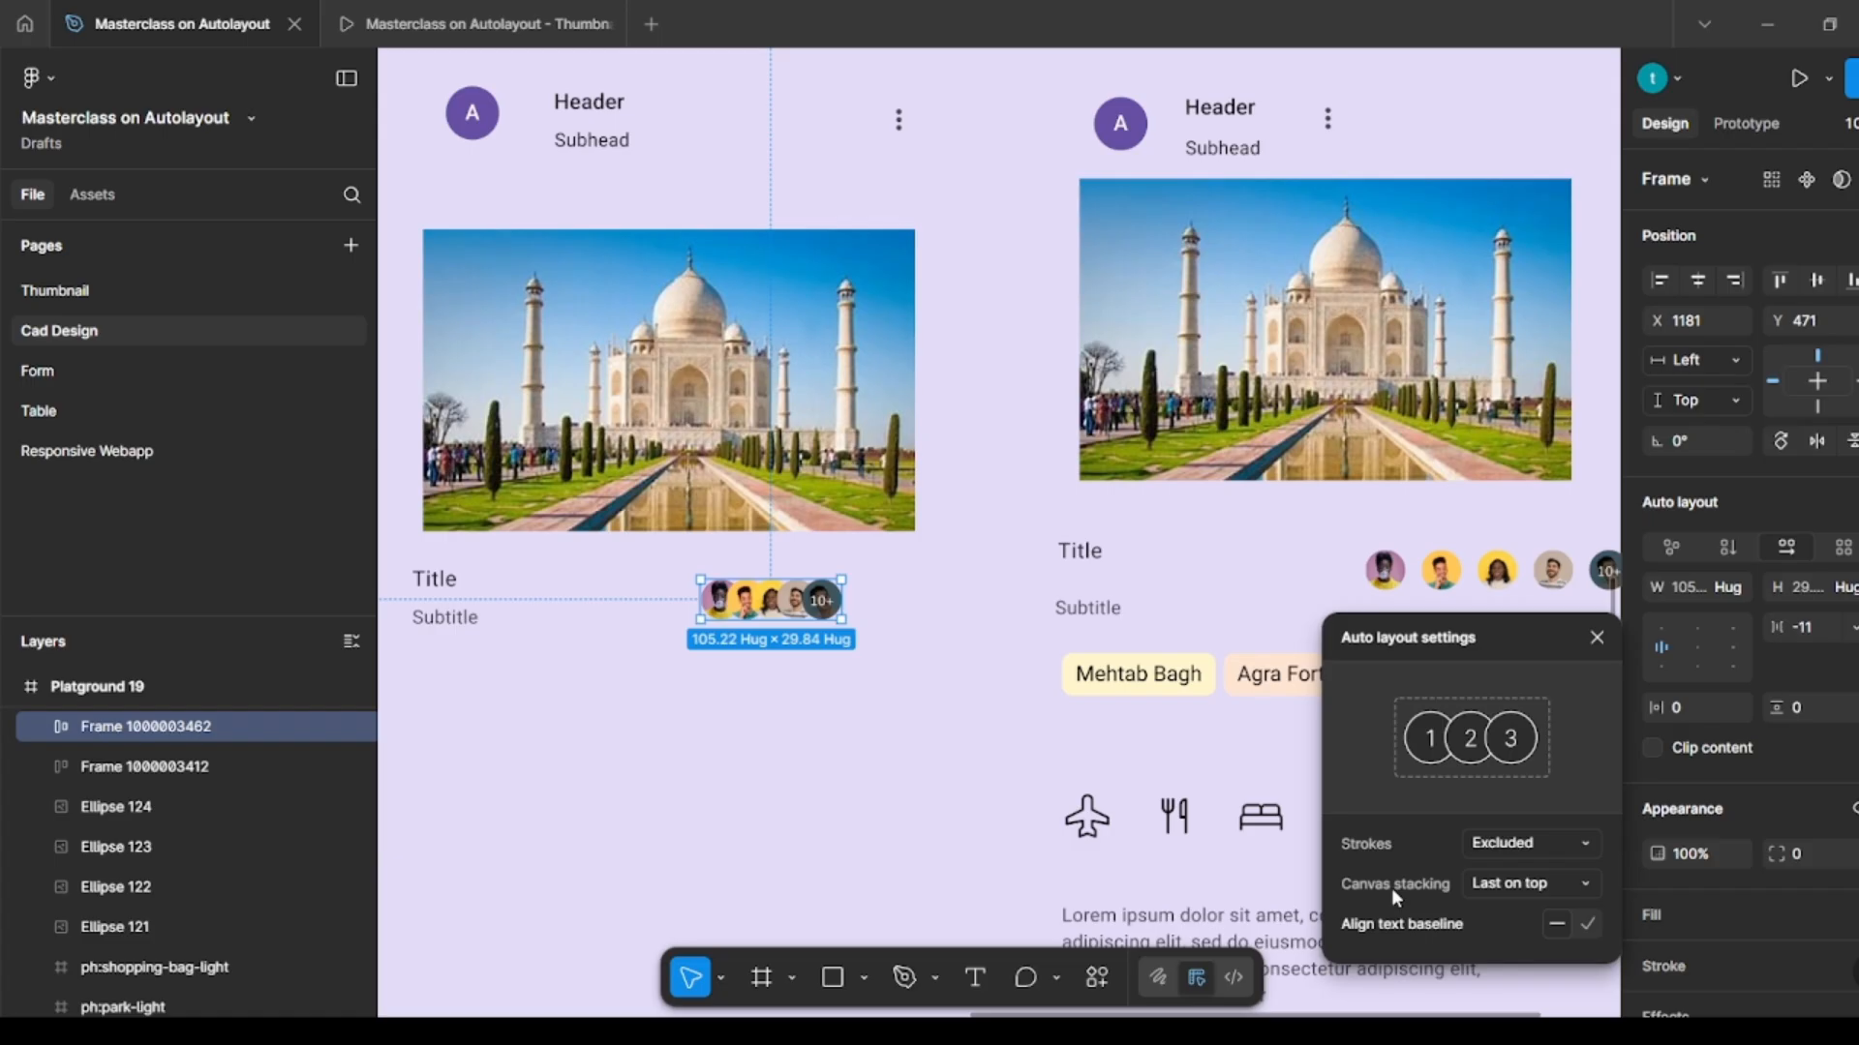
{"action": "left_click", "coordinate": [1583, 890]}
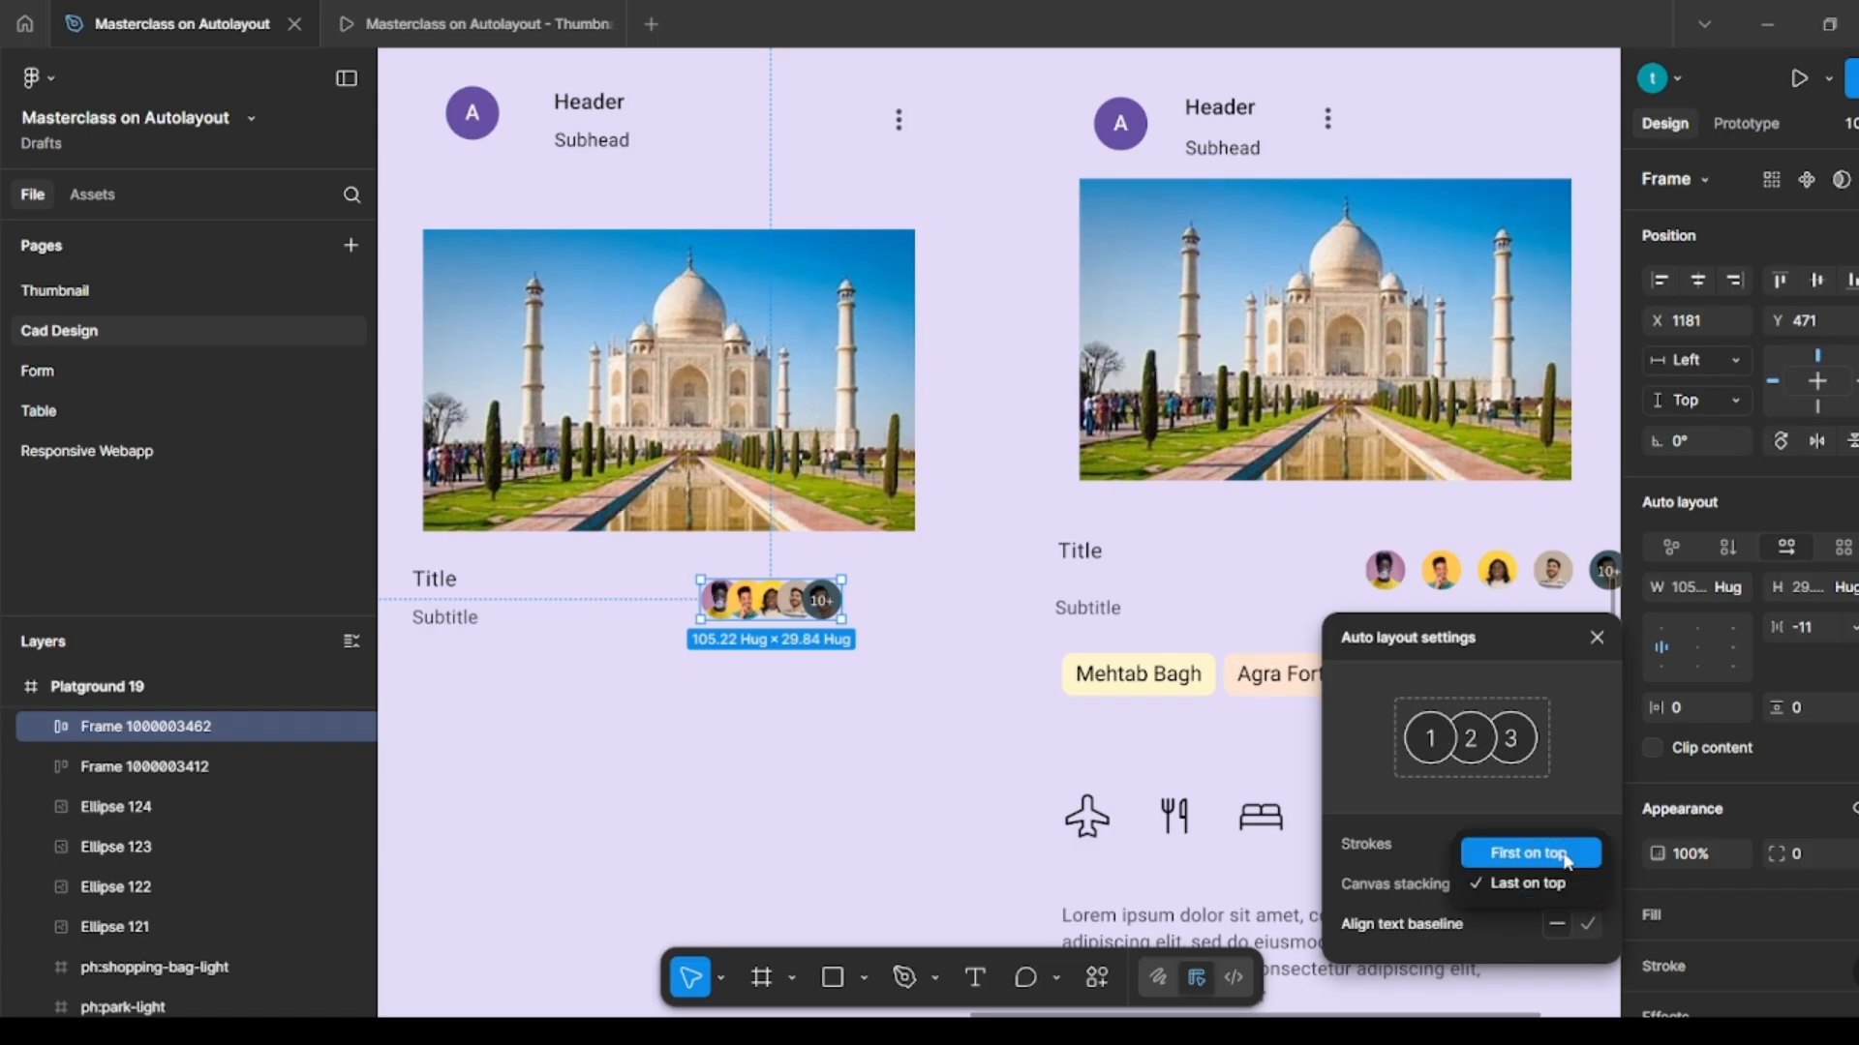
{"action": "left_click", "coordinate": [1565, 856]}
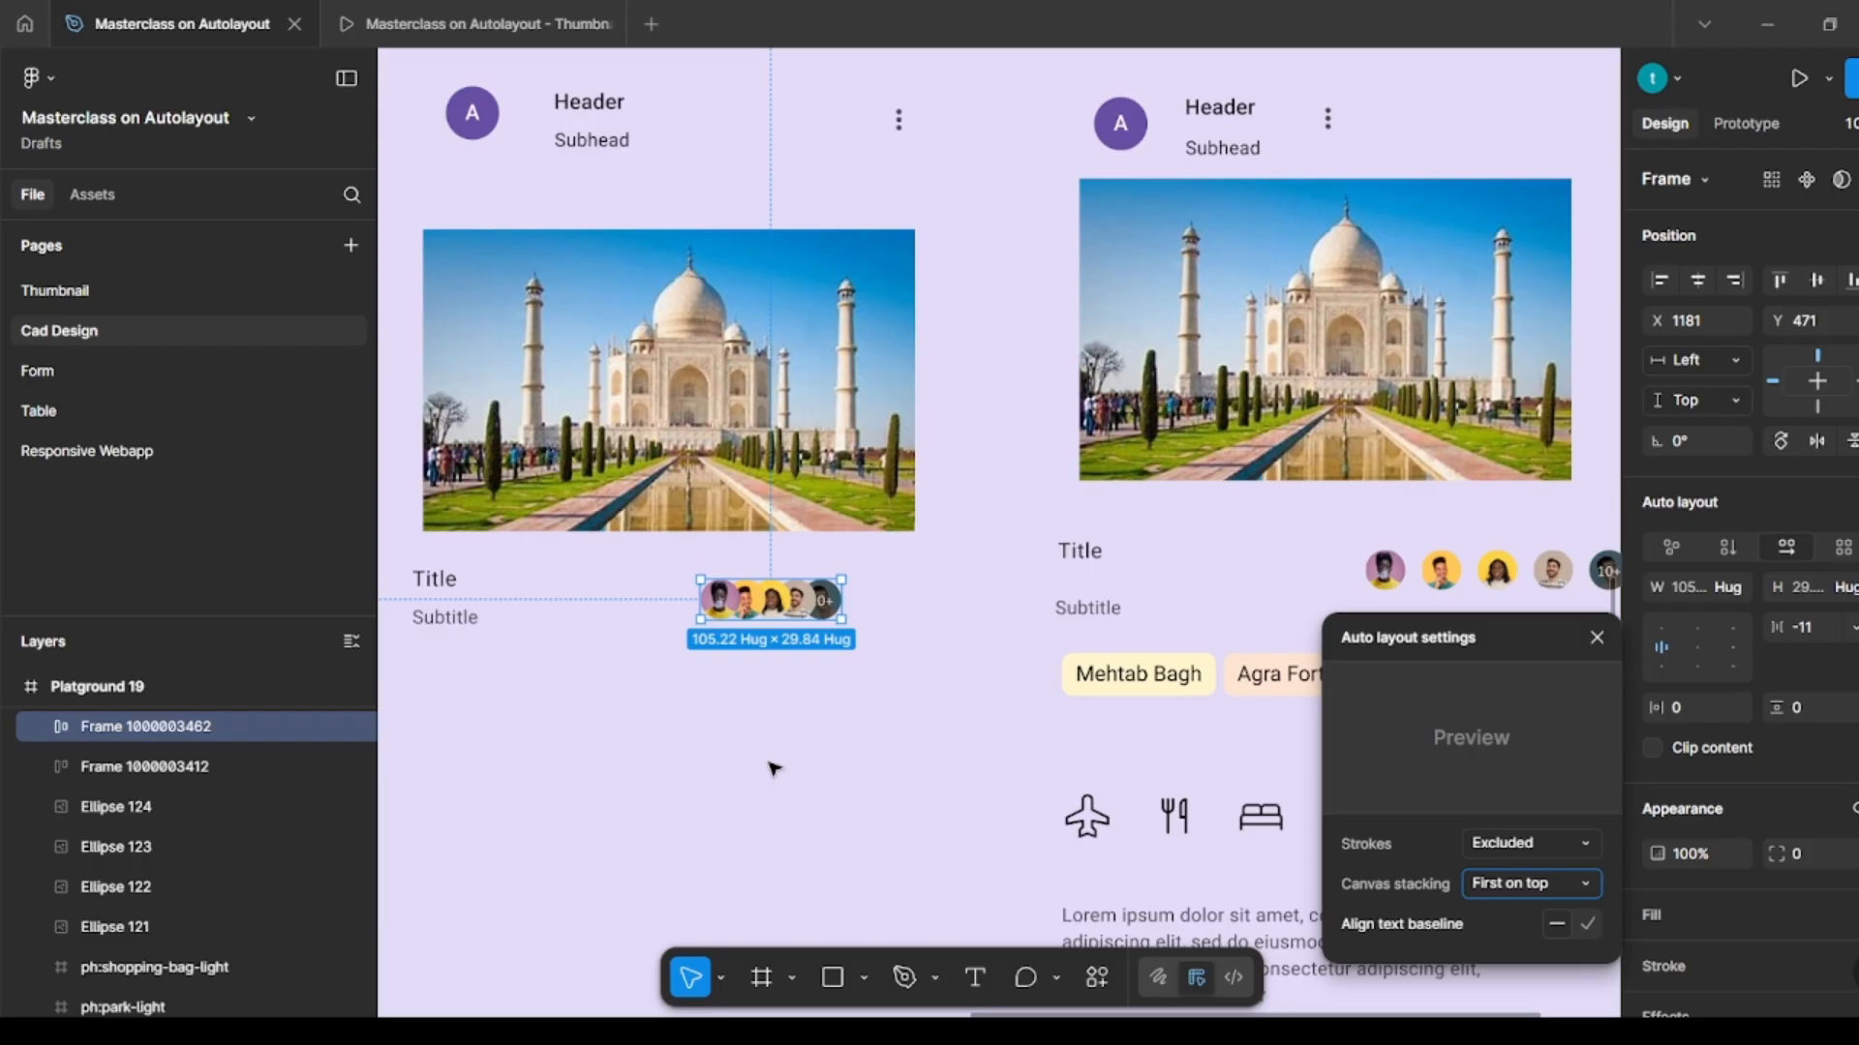
{"action": "left_click", "coordinate": [878, 768]}
Step: Copy the four place-name tags below the new Title and Subtitle and wrap them in a horizontal auto layout with a gap of 8
{"action": "scroll", "coordinate": [871, 764], "scroll_direction": "down", "scroll_amount": 1}
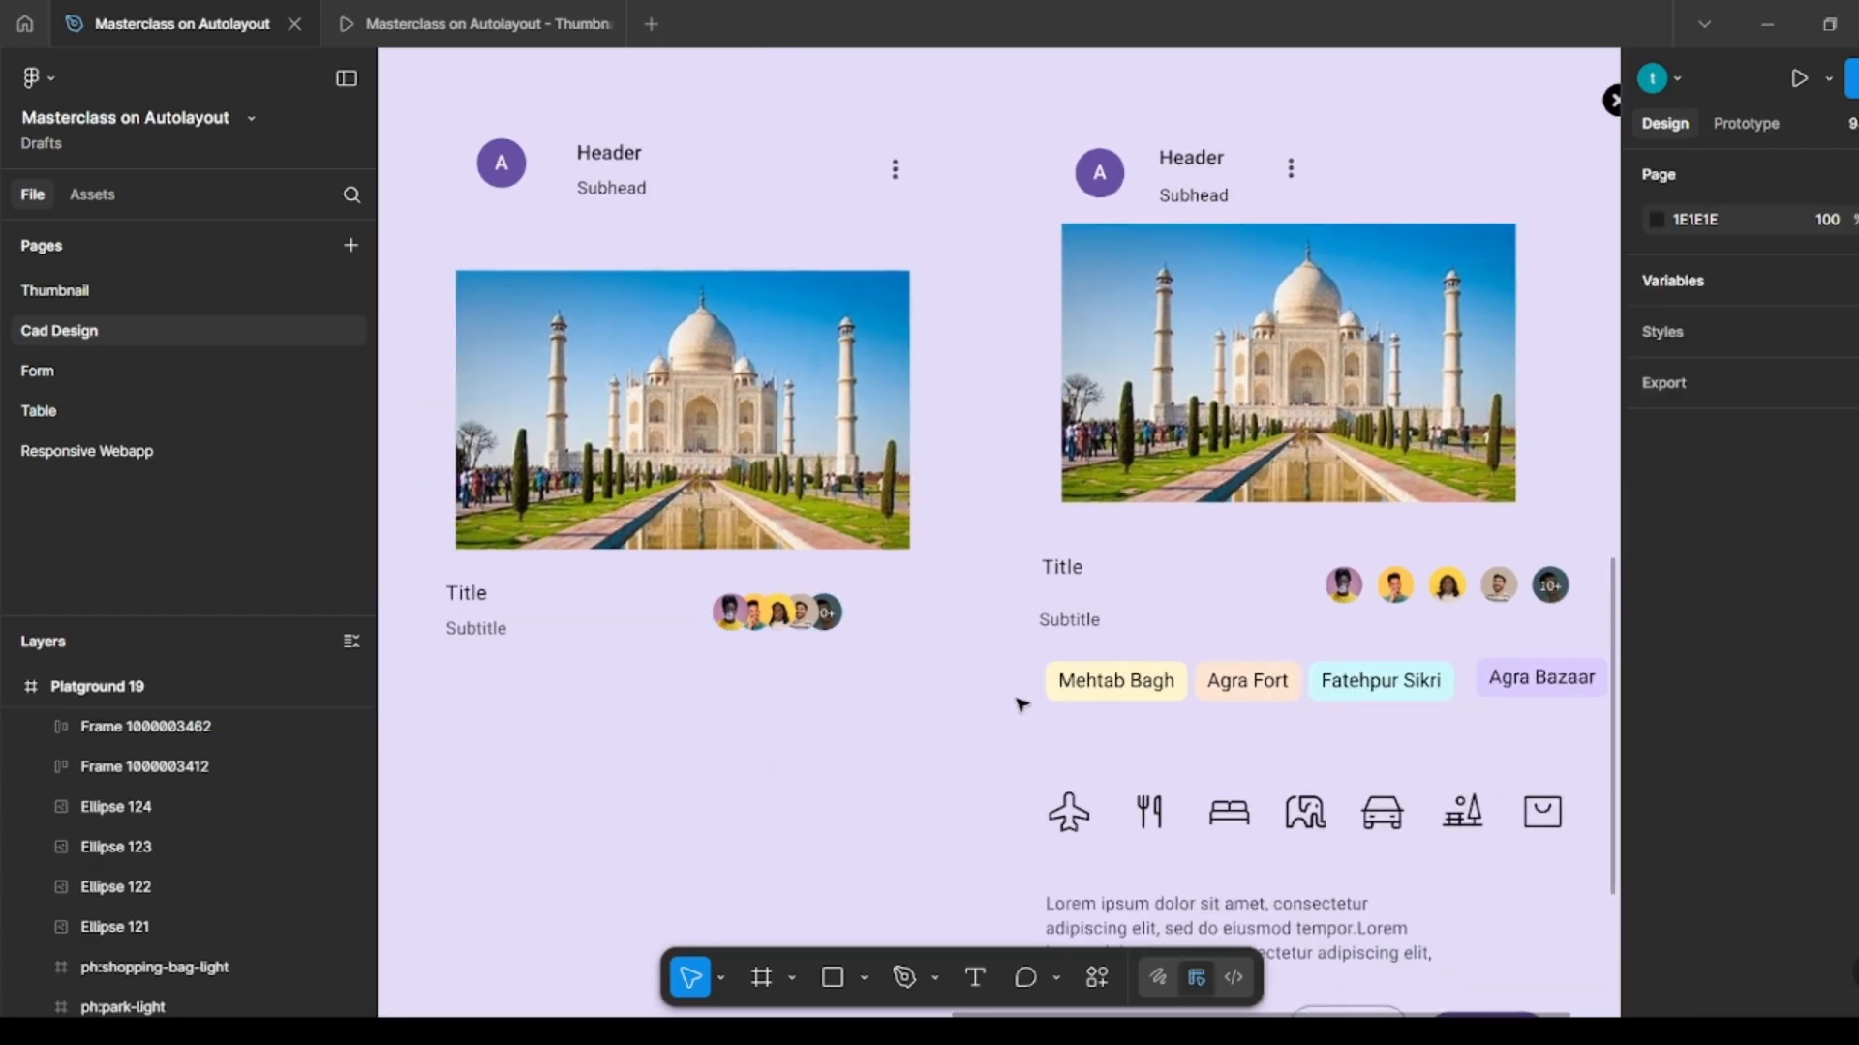
{"action": "left_click", "coordinate": [1079, 685]}
{"action": "left_click", "coordinate": [1239, 679], "text": "shift"}
{"action": "left_click", "coordinate": [1366, 690], "text": "shift"}
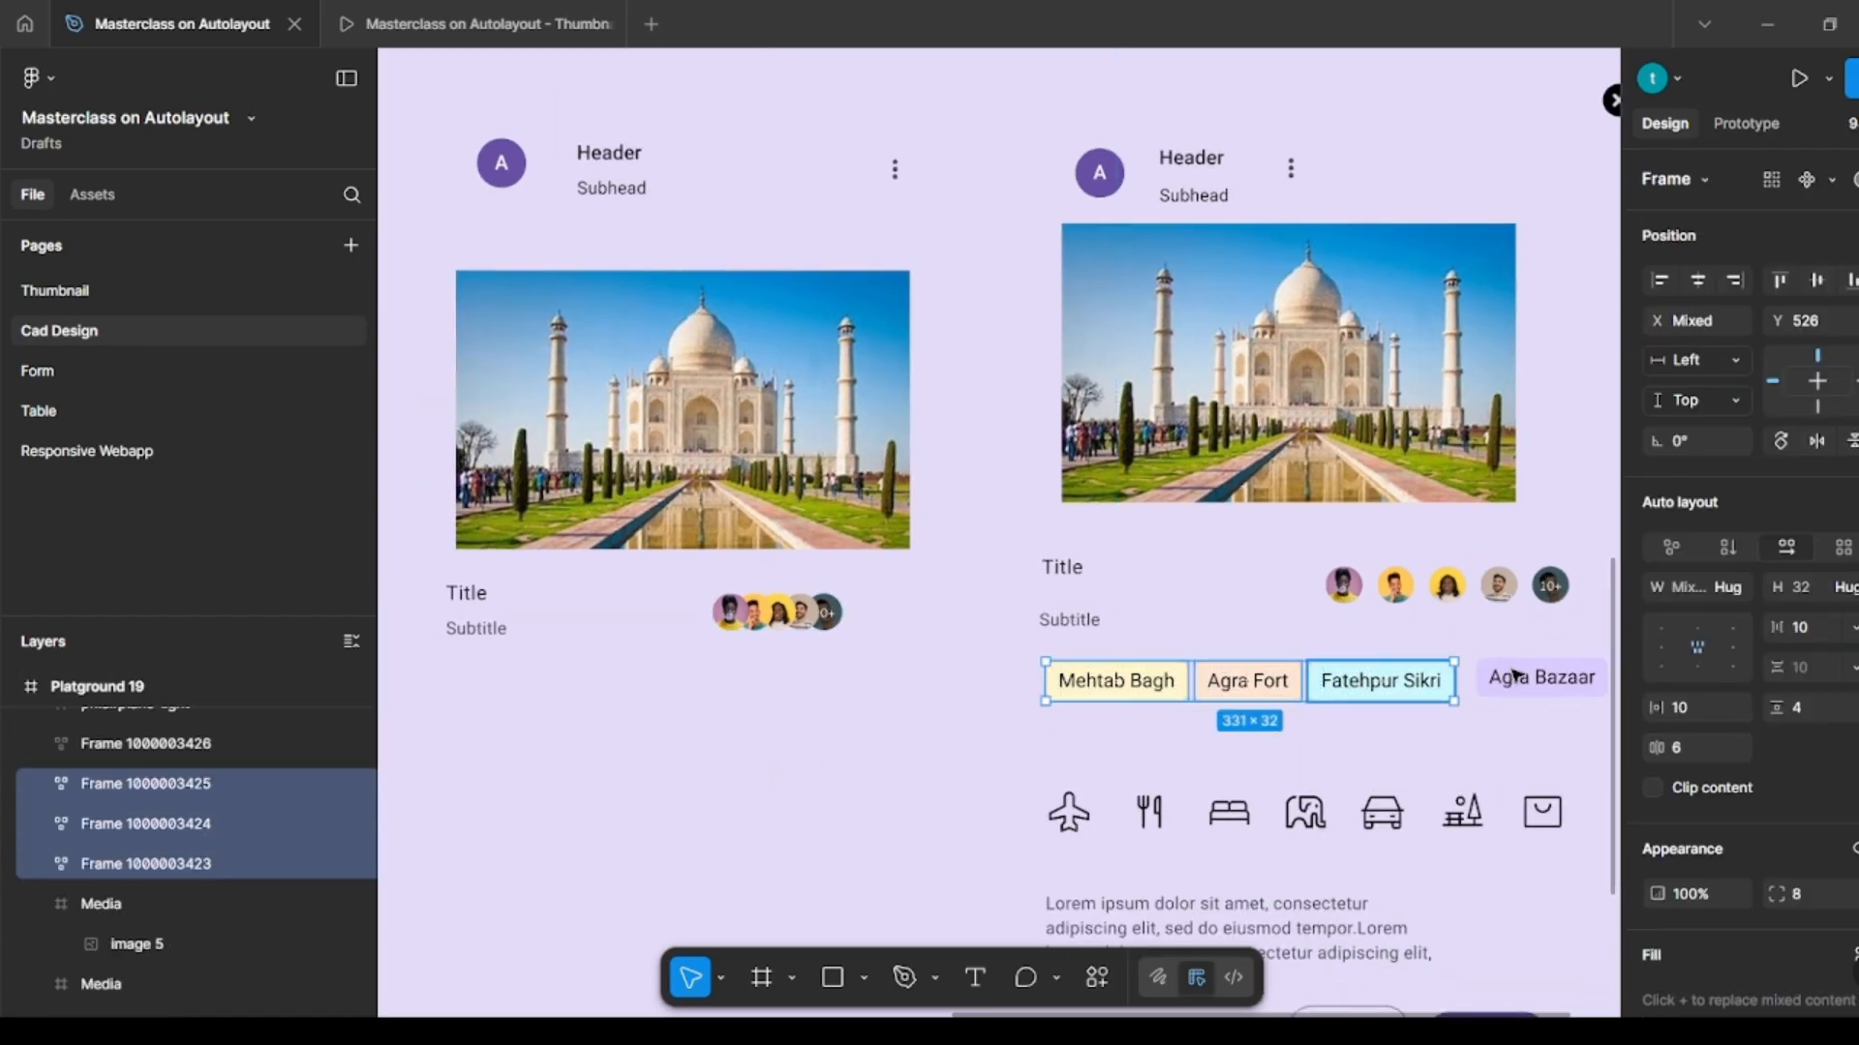
{"action": "left_click", "coordinate": [1530, 675], "text": "shift"}
{"action": "left_click_drag", "start_coordinate": [1374, 678], "coordinate": [744, 694]}
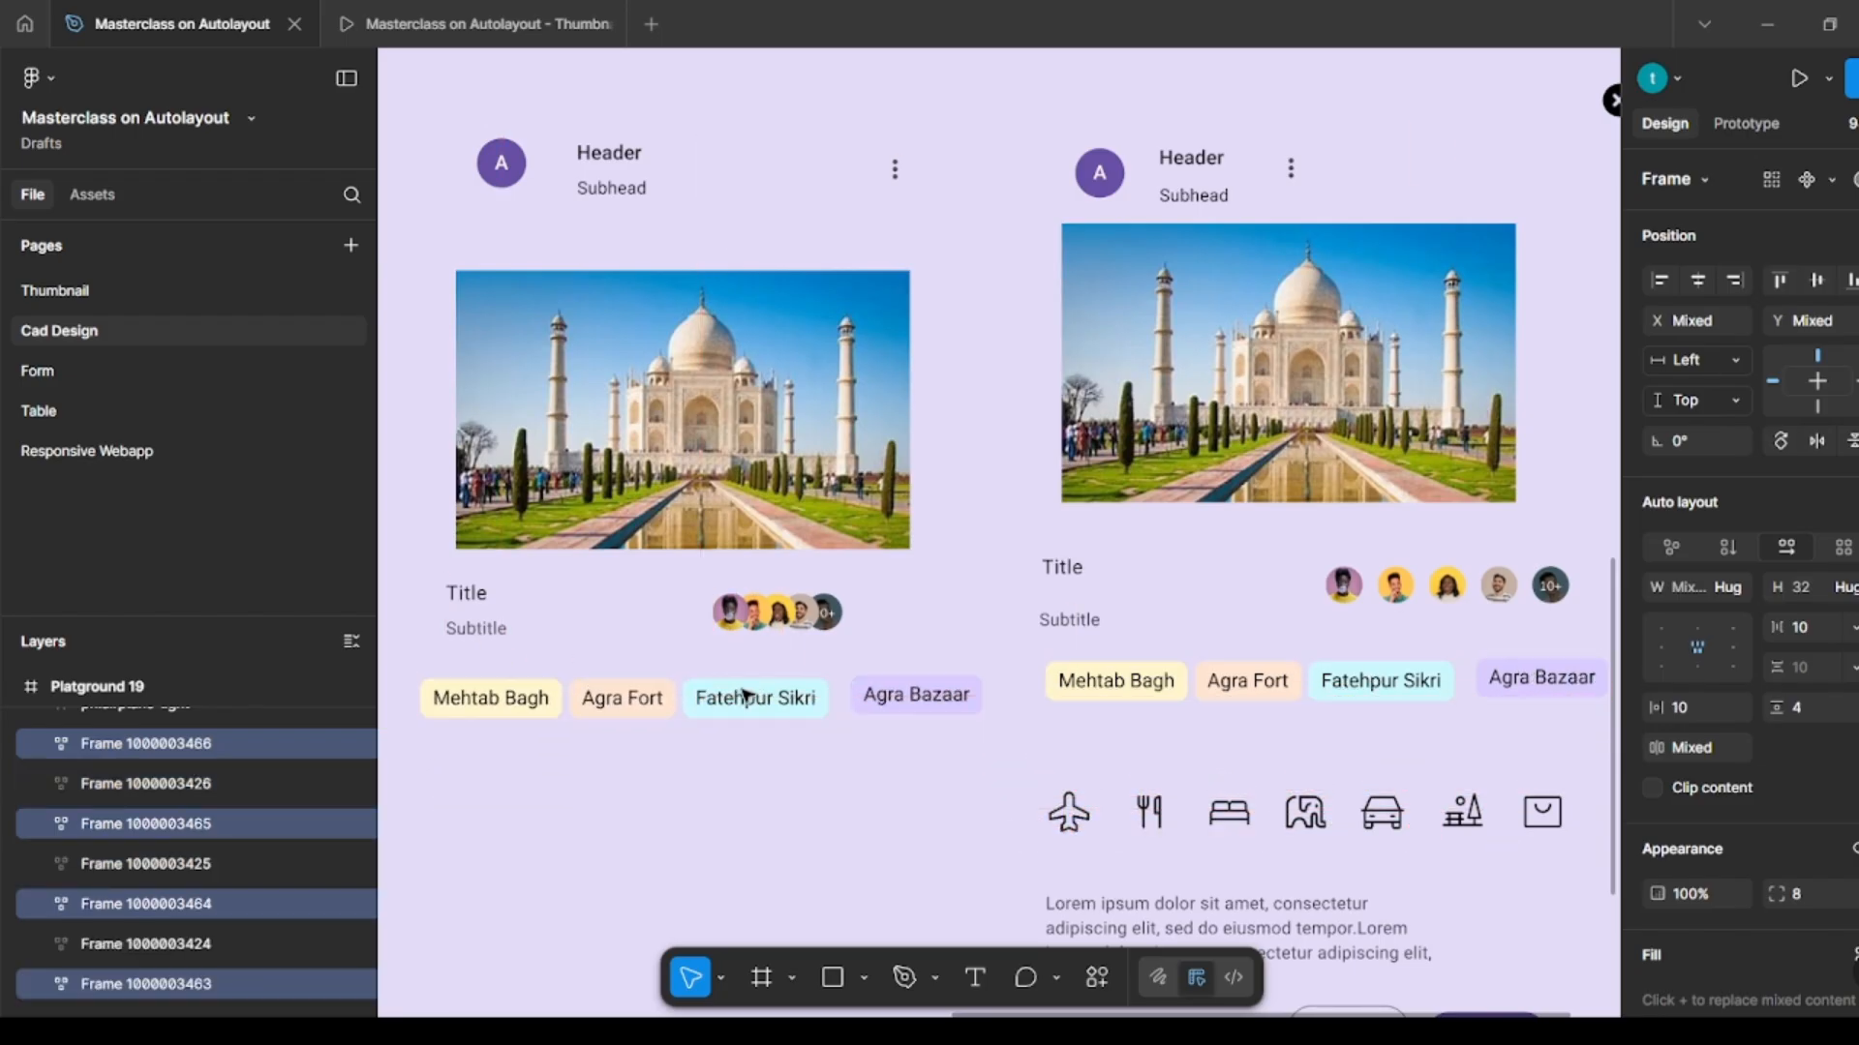
{"action": "key", "text": "shift+a"}
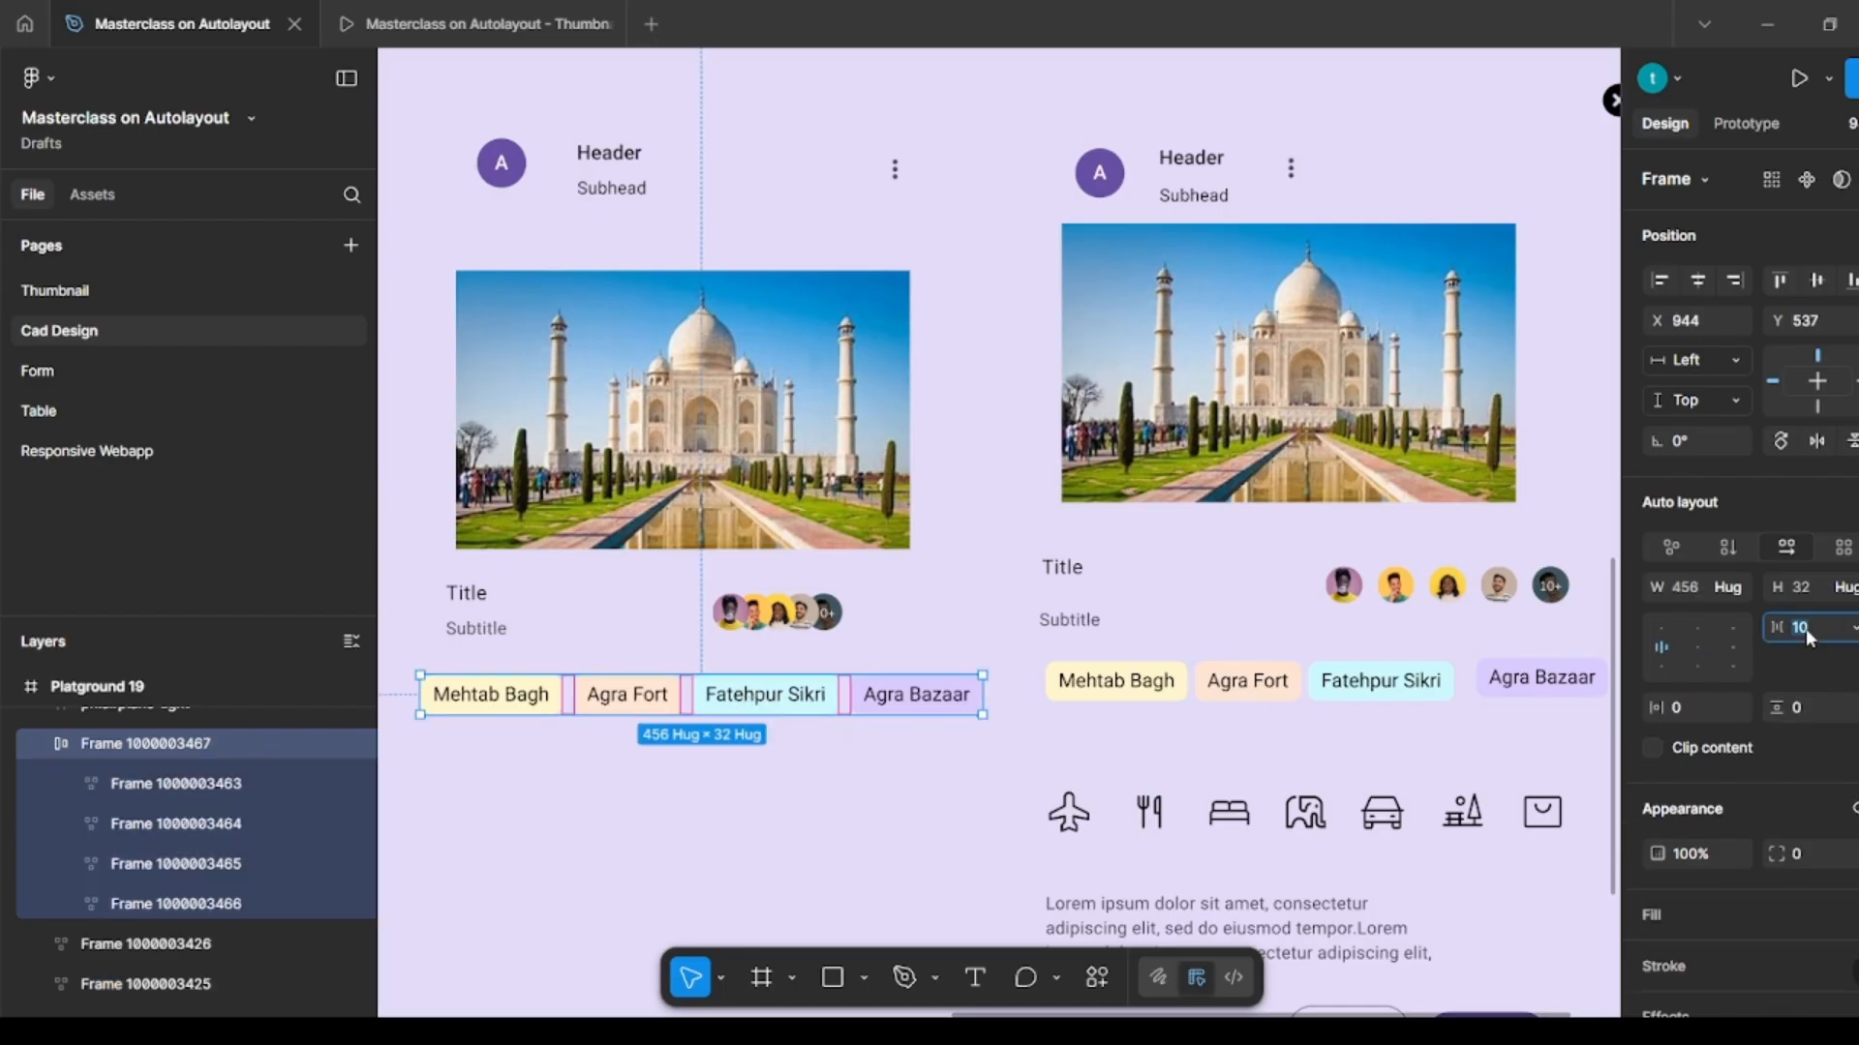
{"action": "key", "text": "Return"}
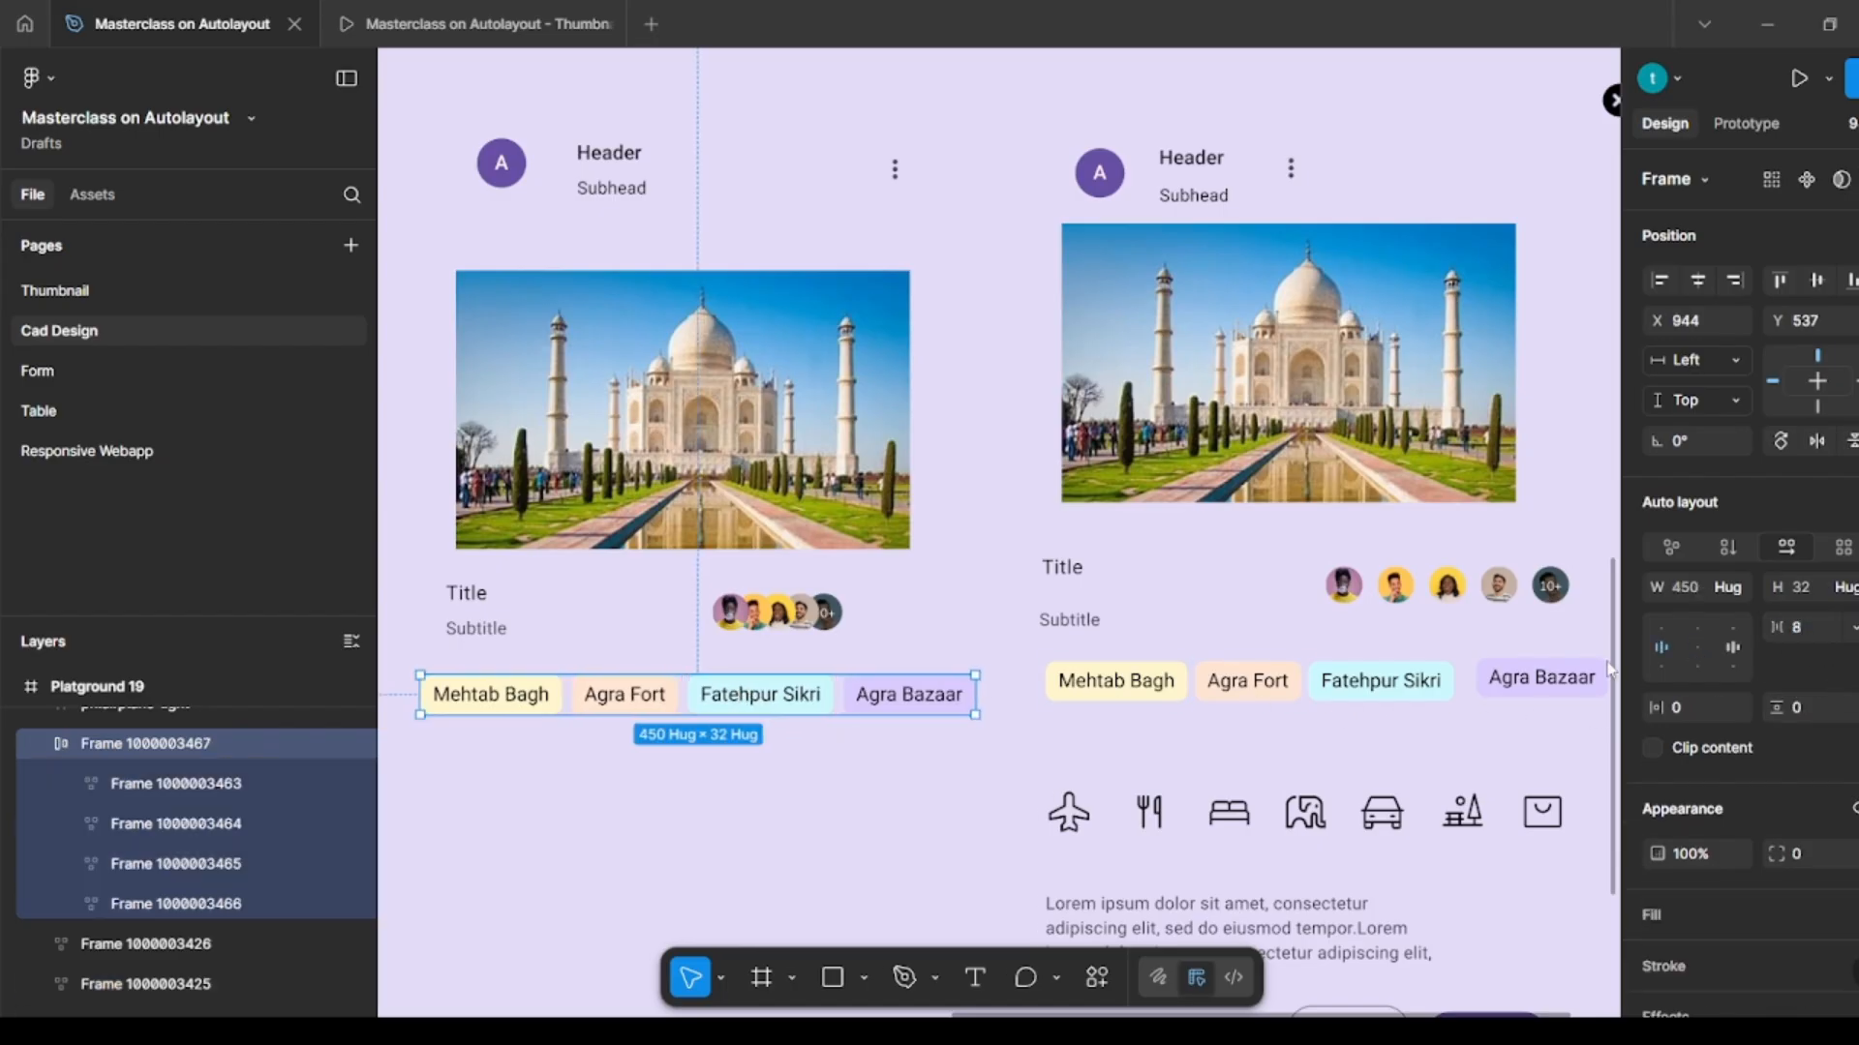
{"action": "left_click", "coordinate": [726, 841]}
Step: Place a copy of the Lorem ipsum supporting text below the new row of place-name tags
{"action": "scroll", "coordinate": [1037, 767], "scroll_direction": "down", "scroll_amount": 3}
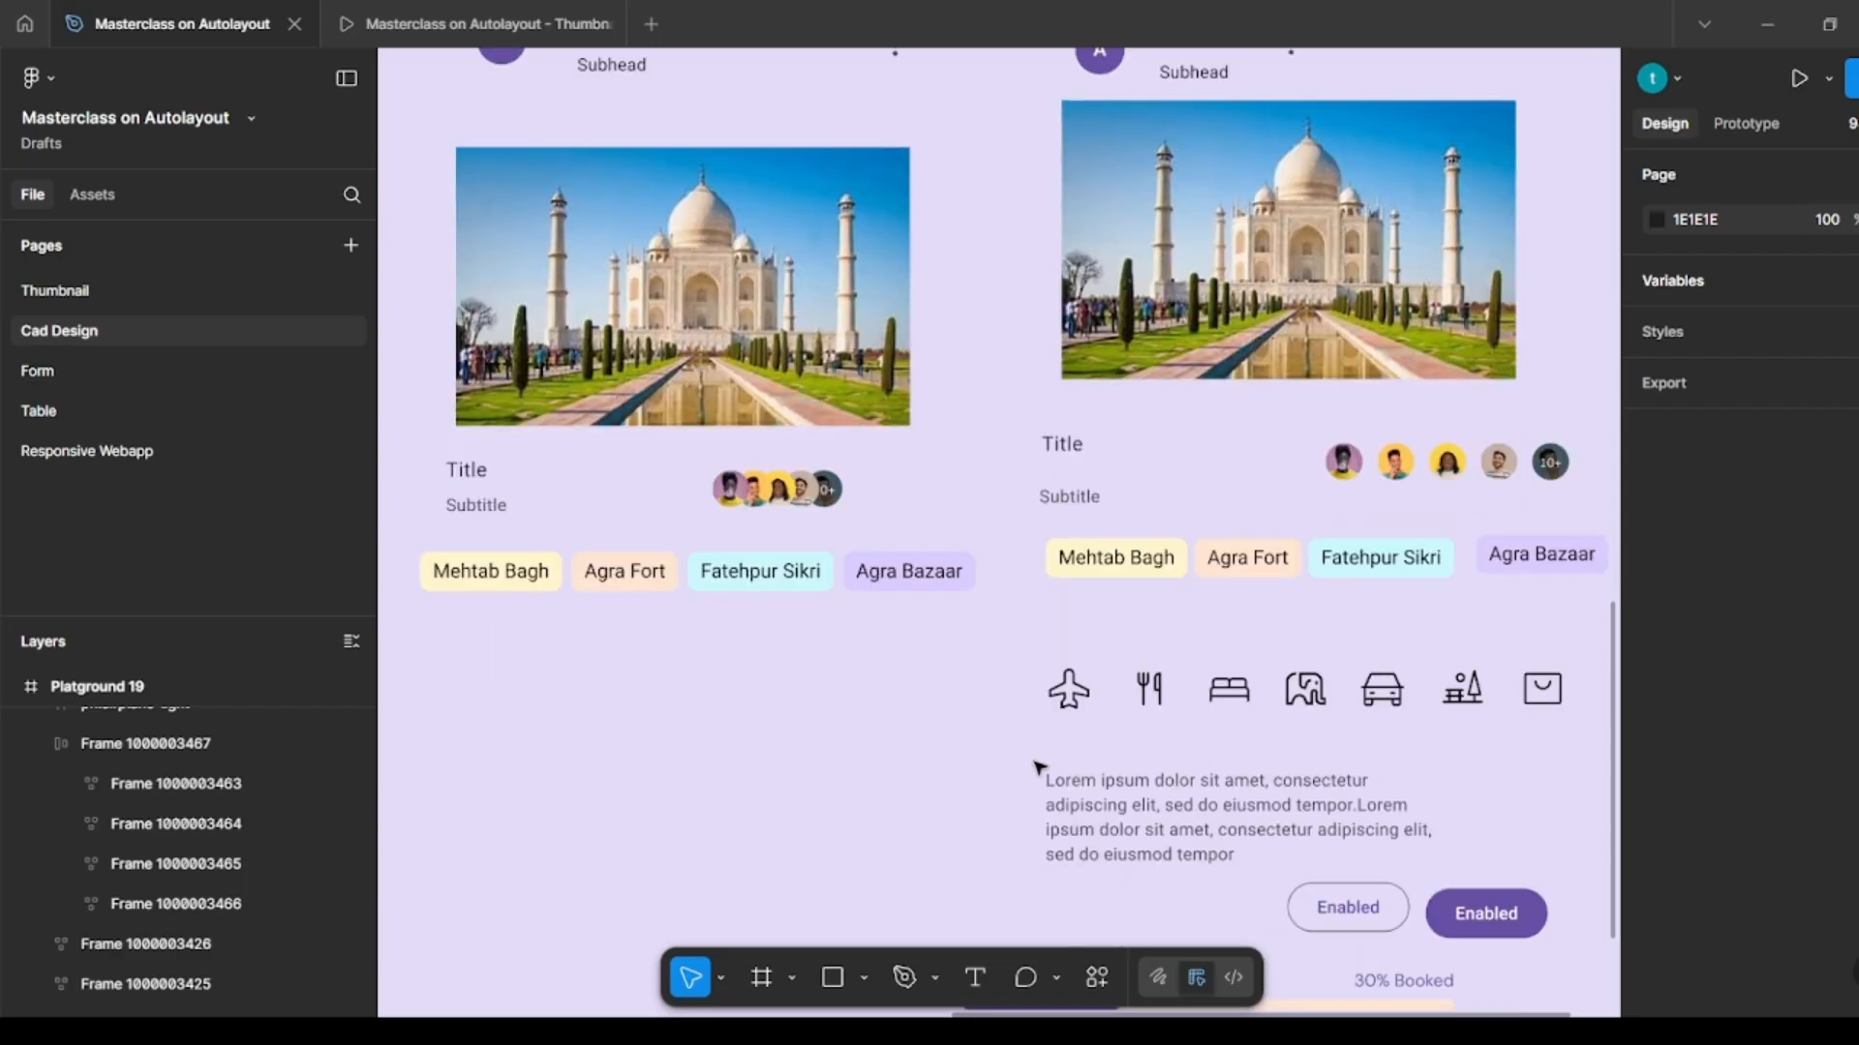
{"action": "left_click", "coordinate": [1151, 811]}
{"action": "left_click_drag", "start_coordinate": [1161, 815], "coordinate": [537, 663]}
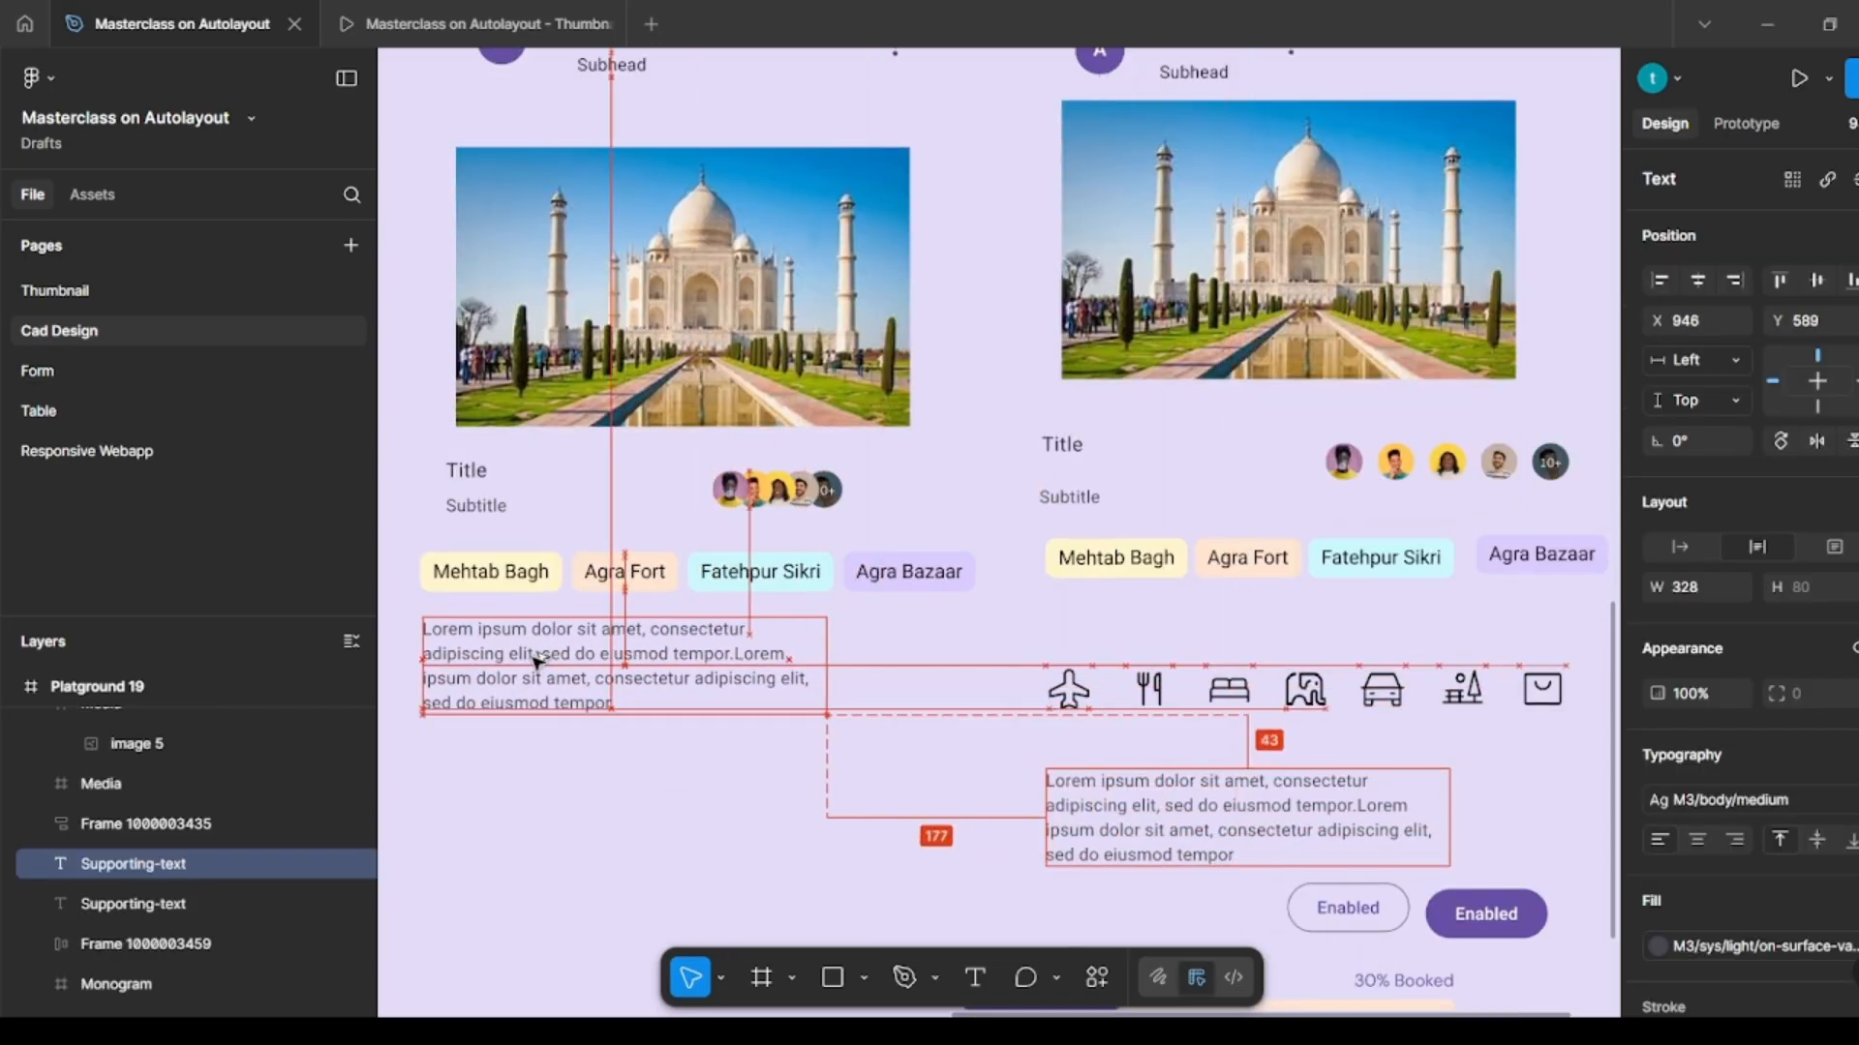
{"action": "left_click", "coordinate": [900, 689]}
Step: Copy the seven travel icons below the new supporting text and wrap them in a horizontal auto layout with a gap of 8
{"action": "left_click_drag", "start_coordinate": [1002, 637], "coordinate": [1597, 737]}
{"action": "left_click_drag", "start_coordinate": [1306, 691], "coordinate": [644, 784]}
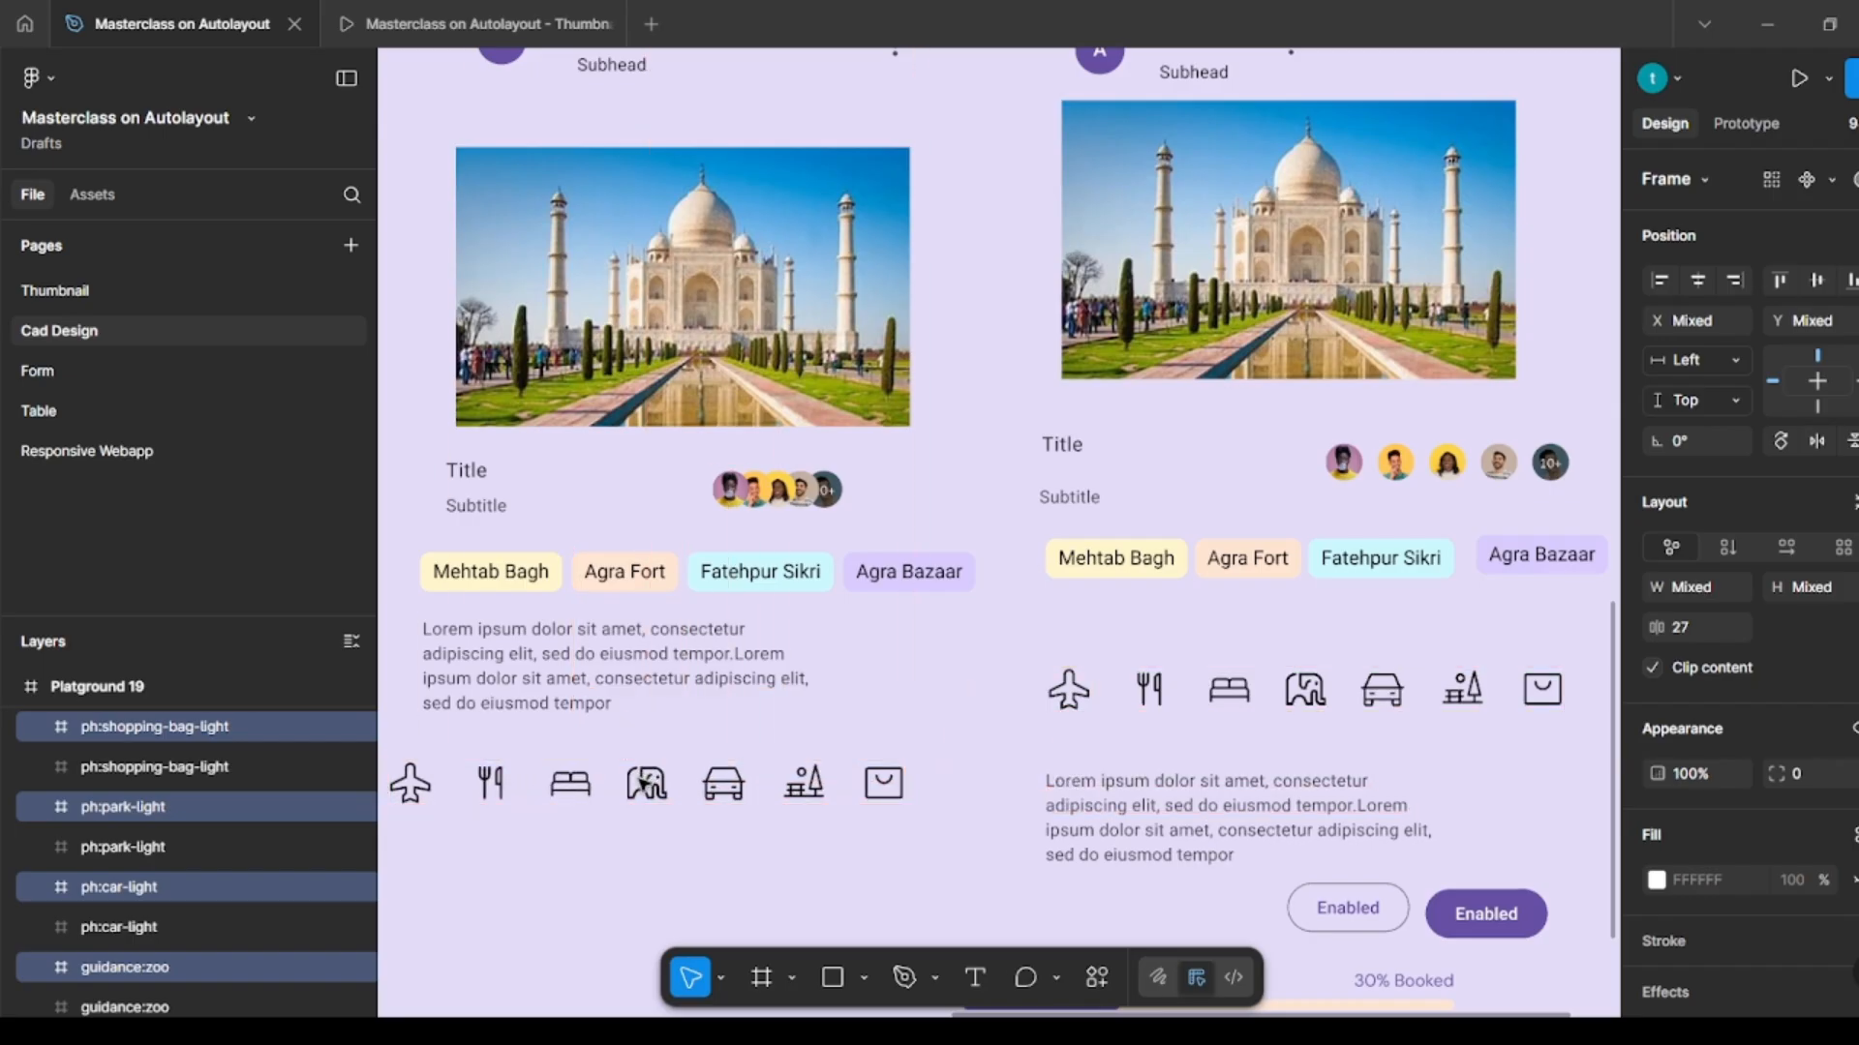
{"action": "key", "text": "shift+a"}
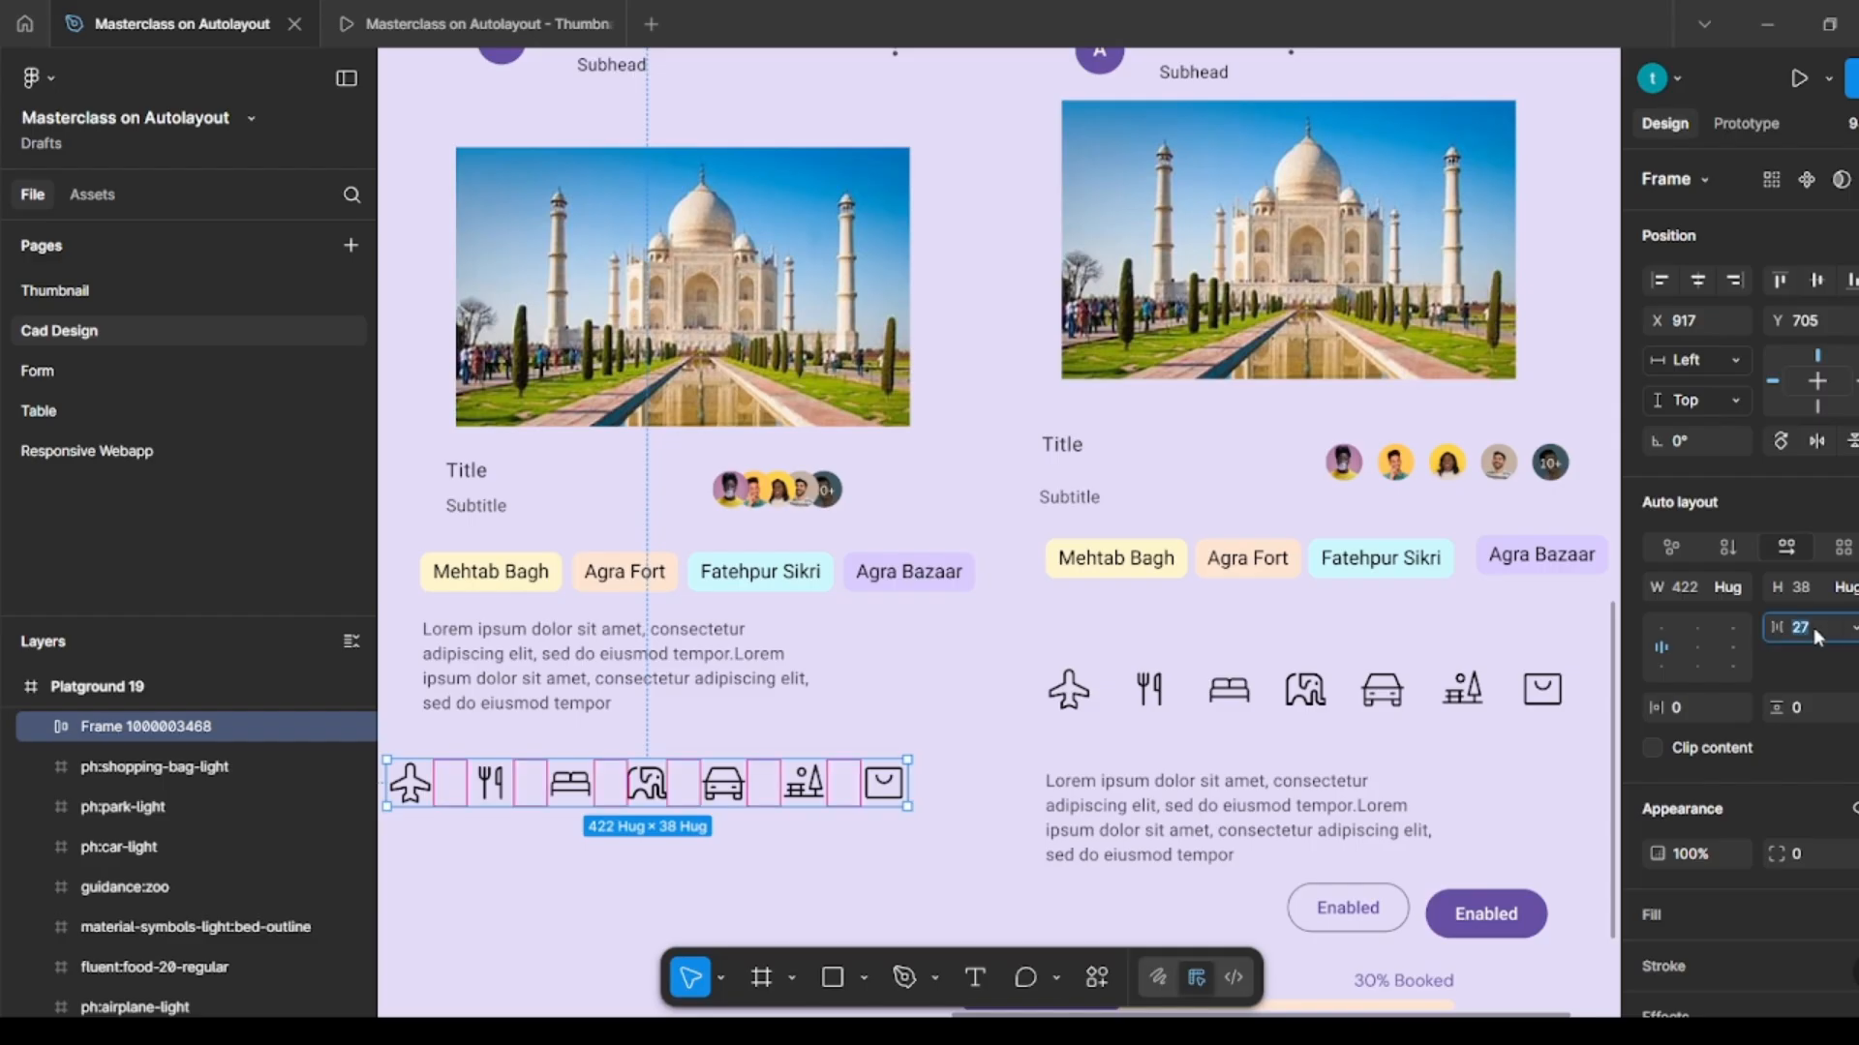
{"action": "key", "text": "Return"}
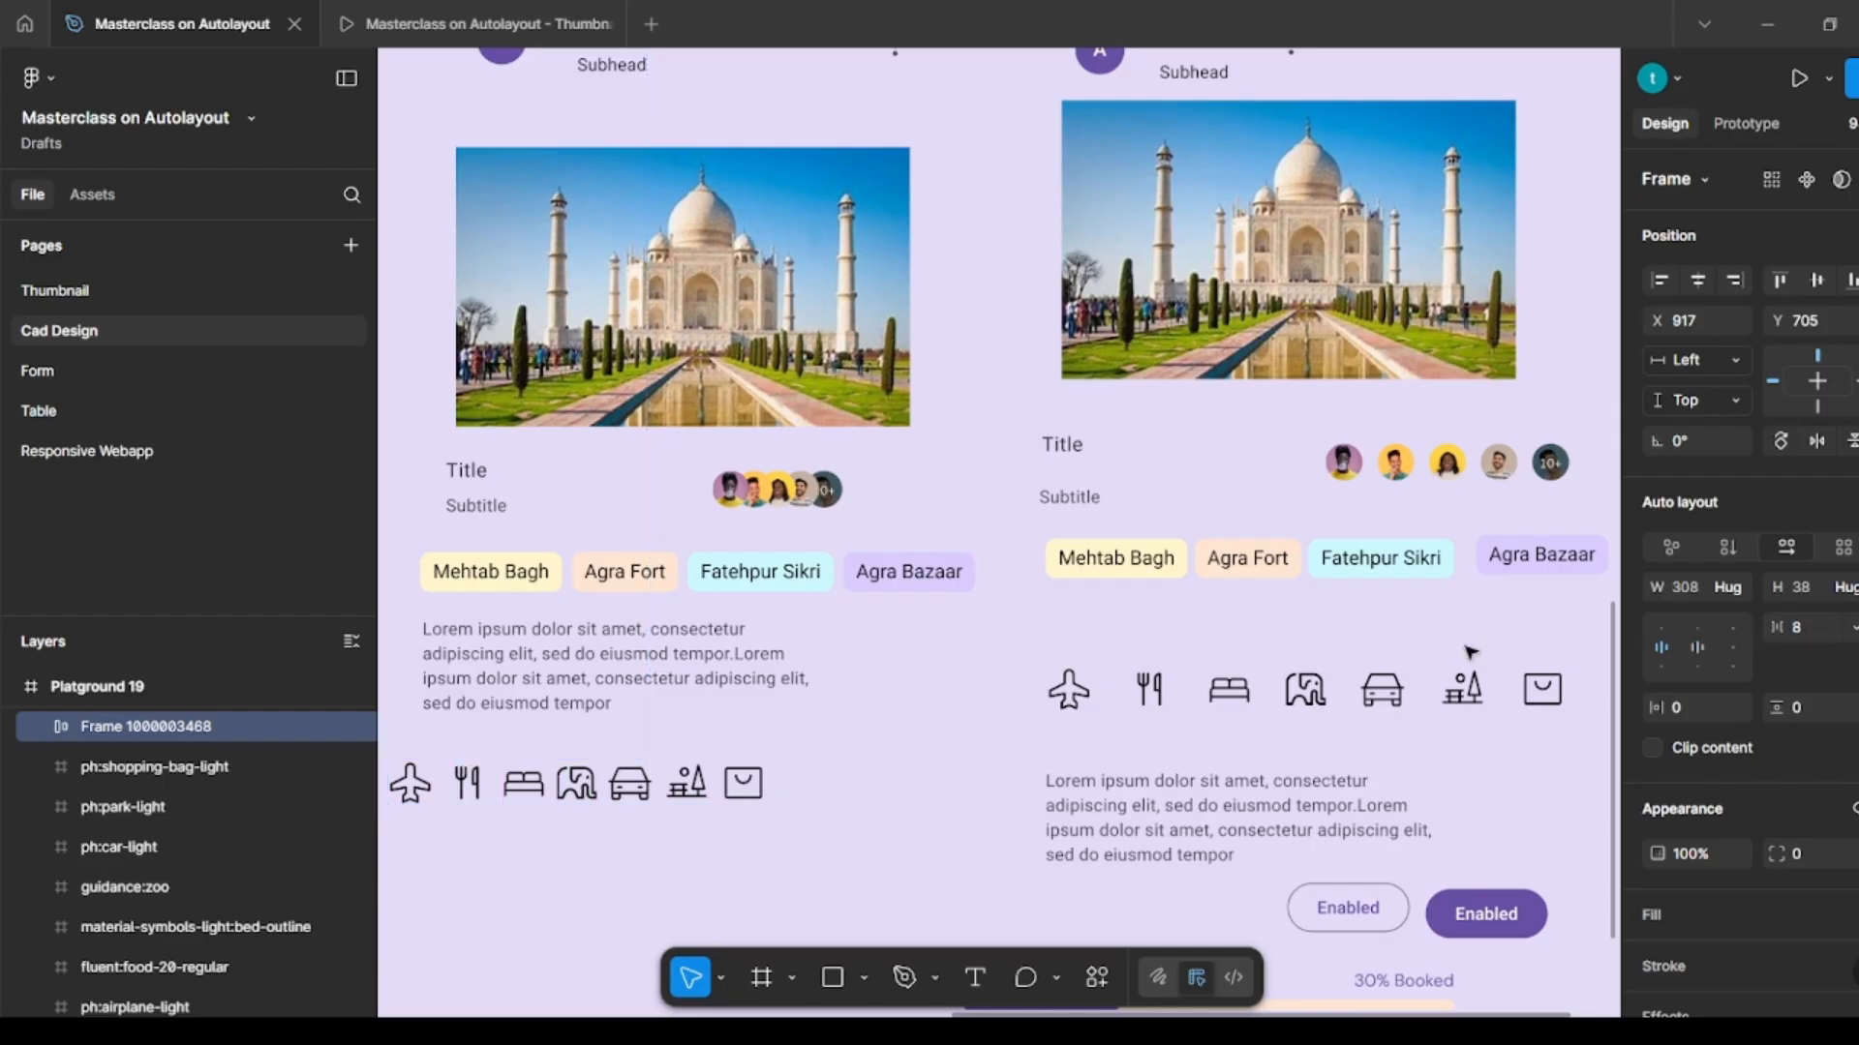
{"action": "left_click", "coordinate": [953, 776]}
Step: Place a copy of the filled Enabled button below the new icon row
{"action": "scroll", "coordinate": [1113, 774], "scroll_direction": "down", "scroll_amount": 3}
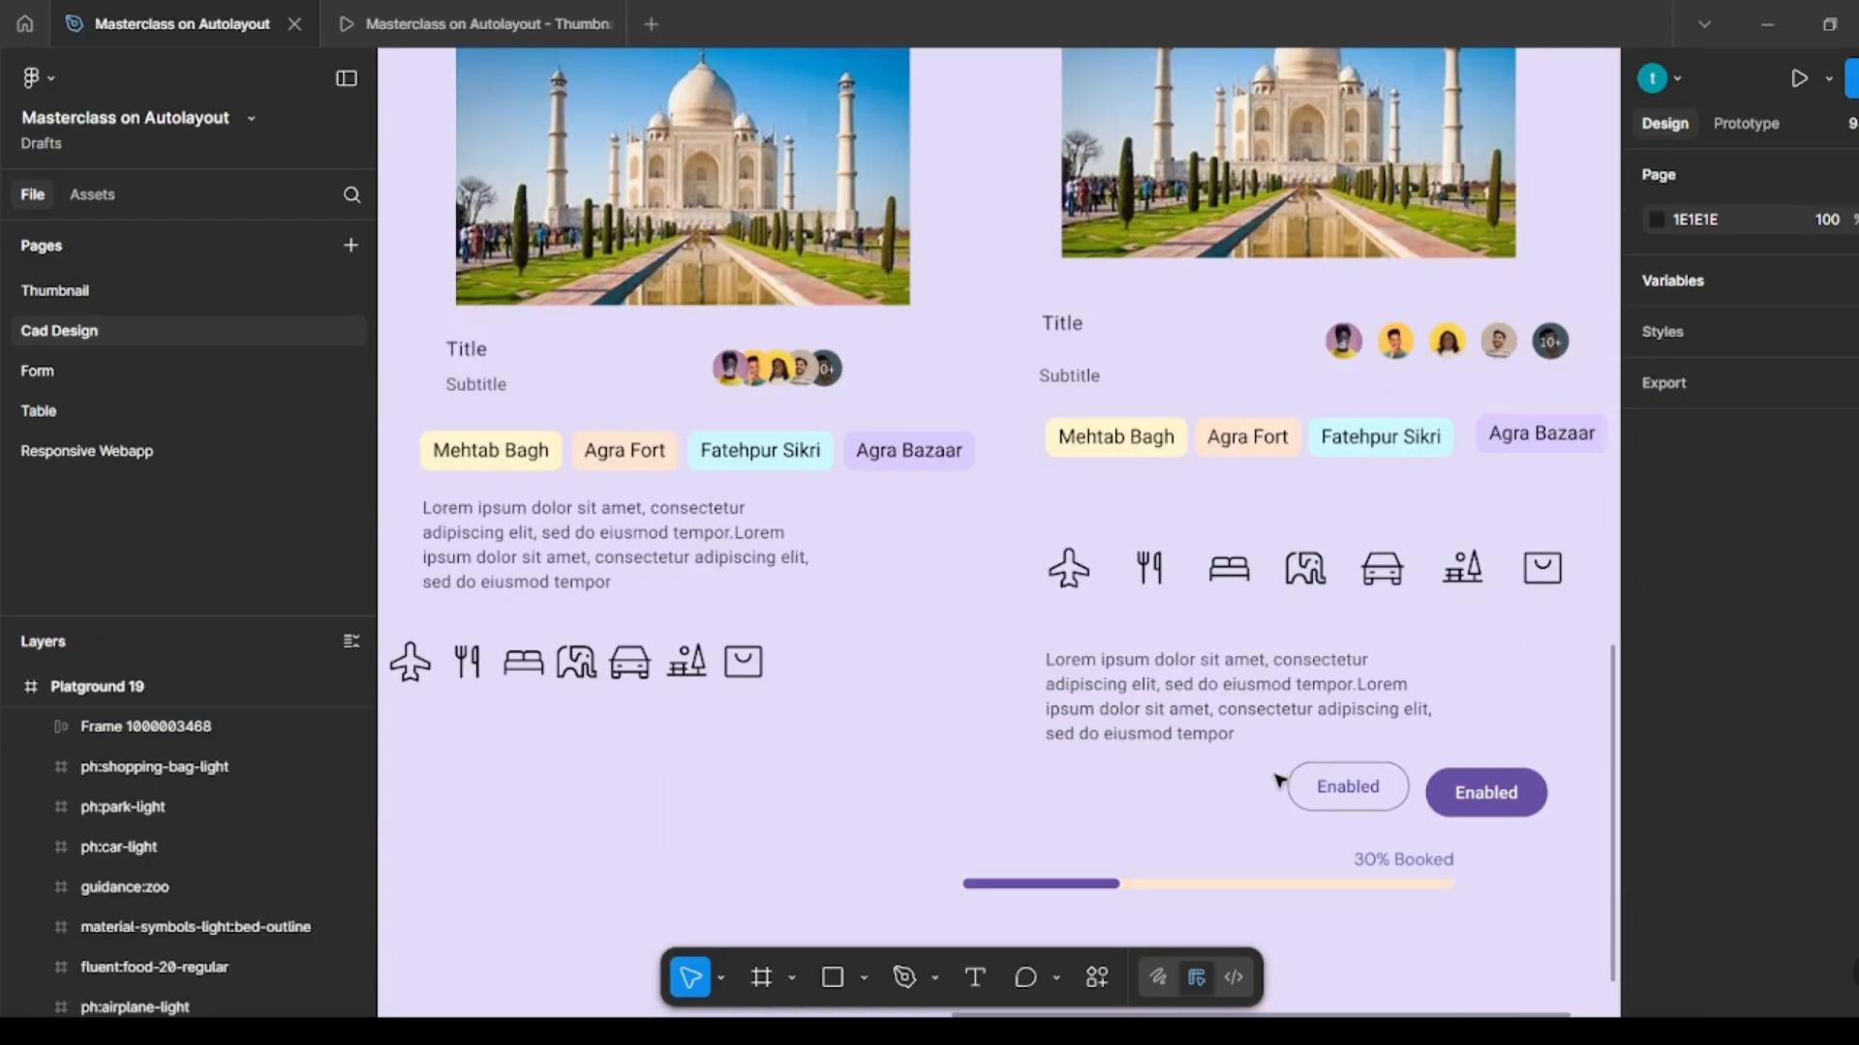
{"action": "left_click", "coordinate": [1485, 792]}
{"action": "left_click_drag", "start_coordinate": [1485, 792], "coordinate": [770, 754]}
{"action": "left_click", "coordinate": [969, 675]}
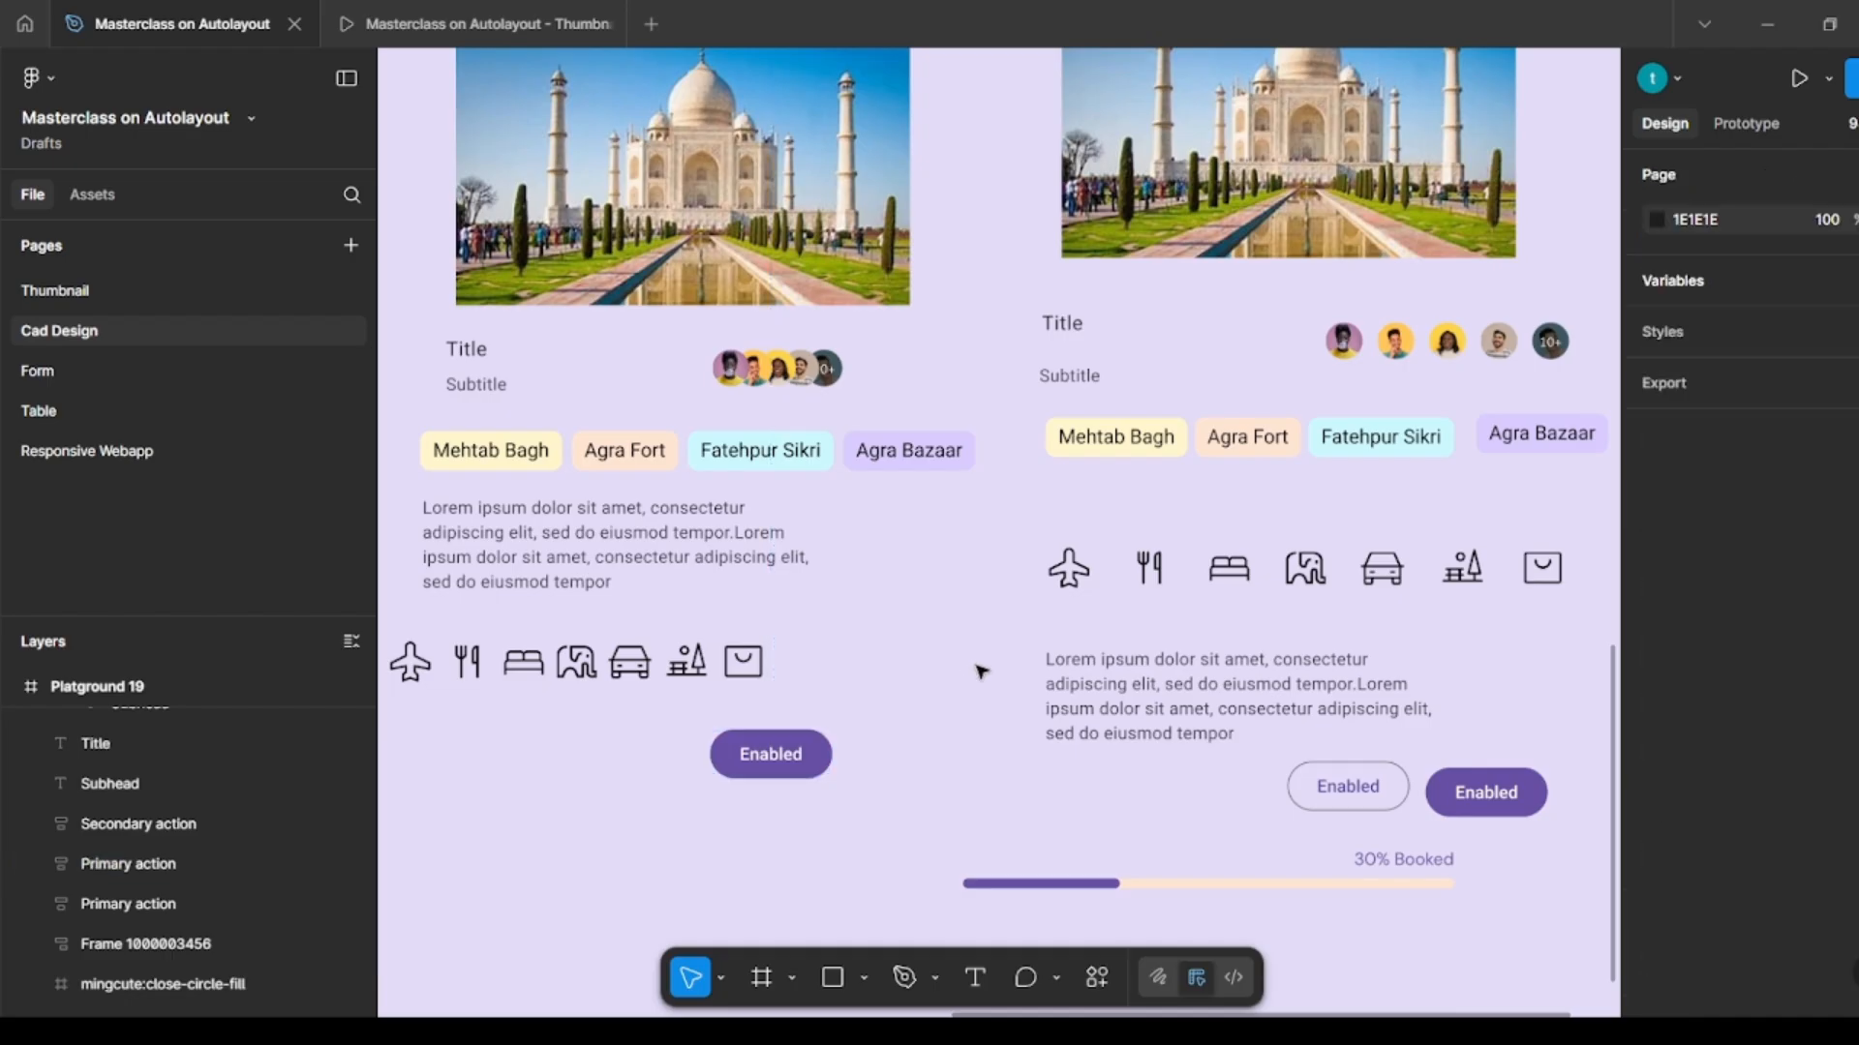
Step: Wrap the new header row and Taj Mahal image in a vertical auto layout with a gap of 6
{"action": "scroll", "coordinate": [1055, 571], "scroll_direction": "up", "scroll_amount": 5}
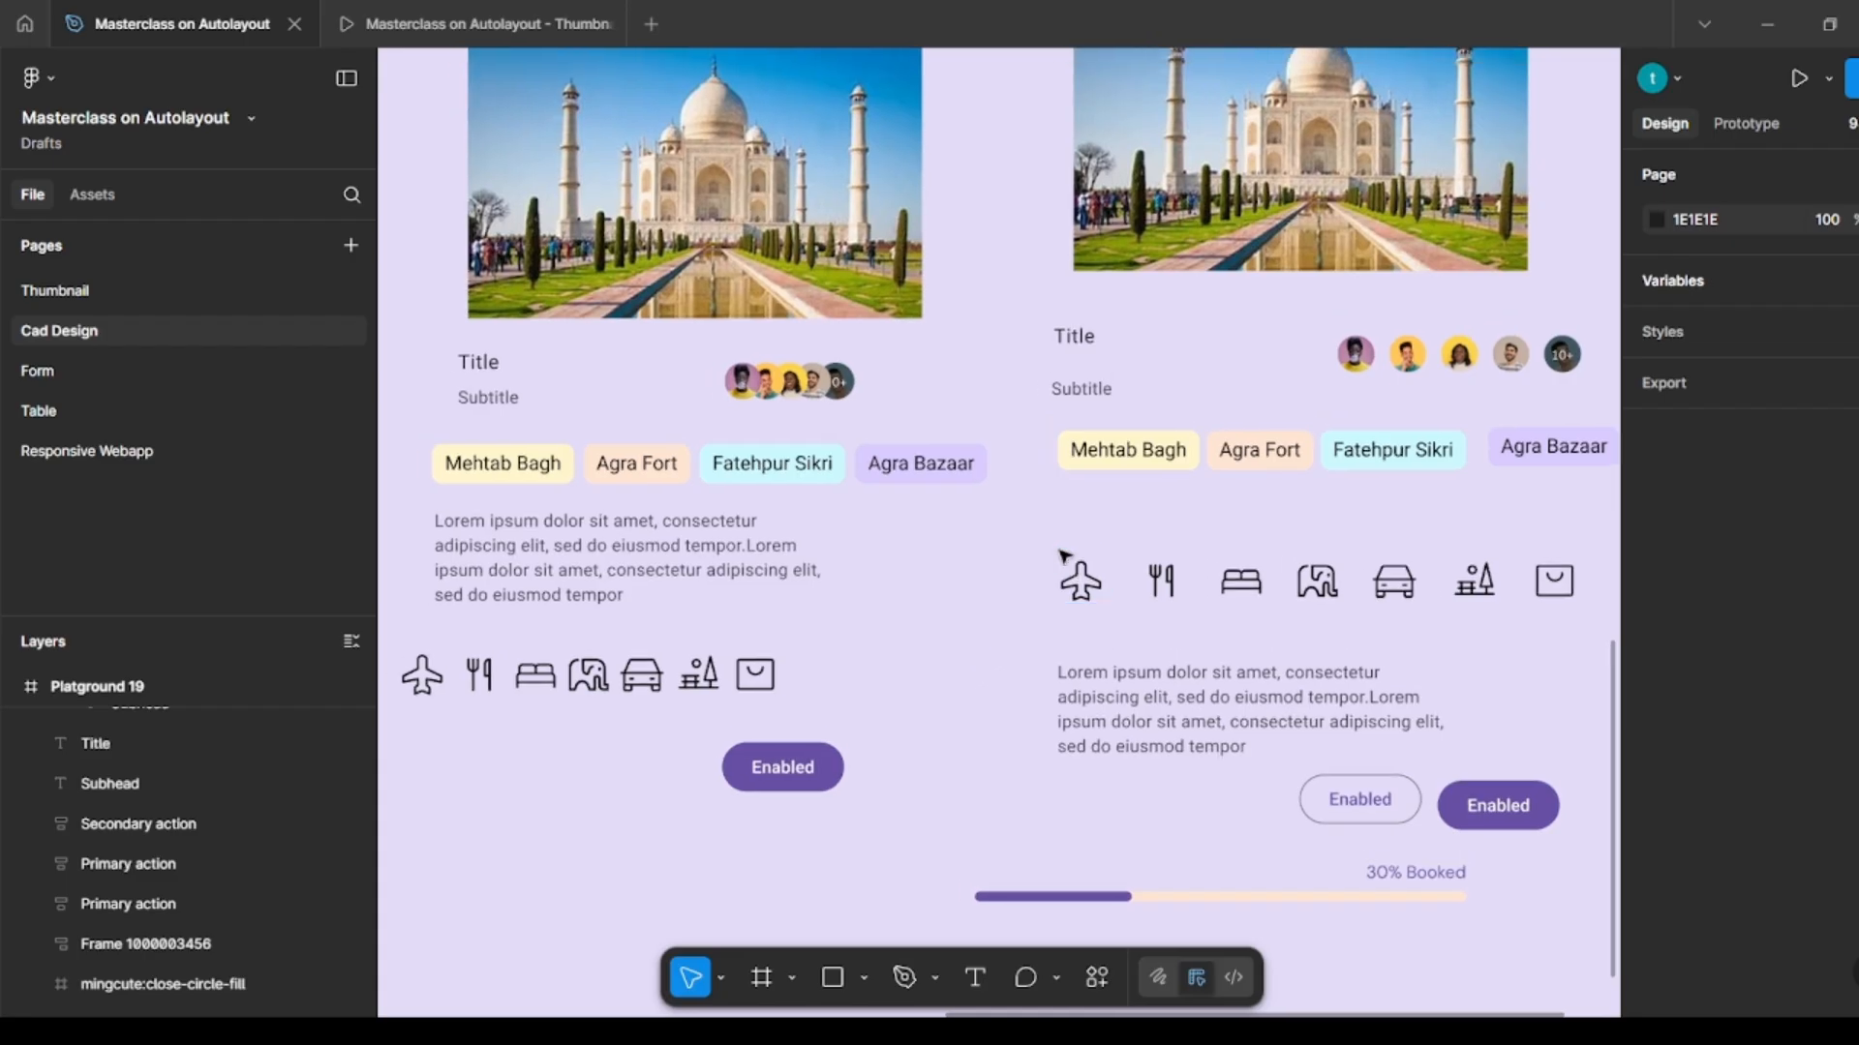
{"action": "left_click", "coordinate": [816, 432]}
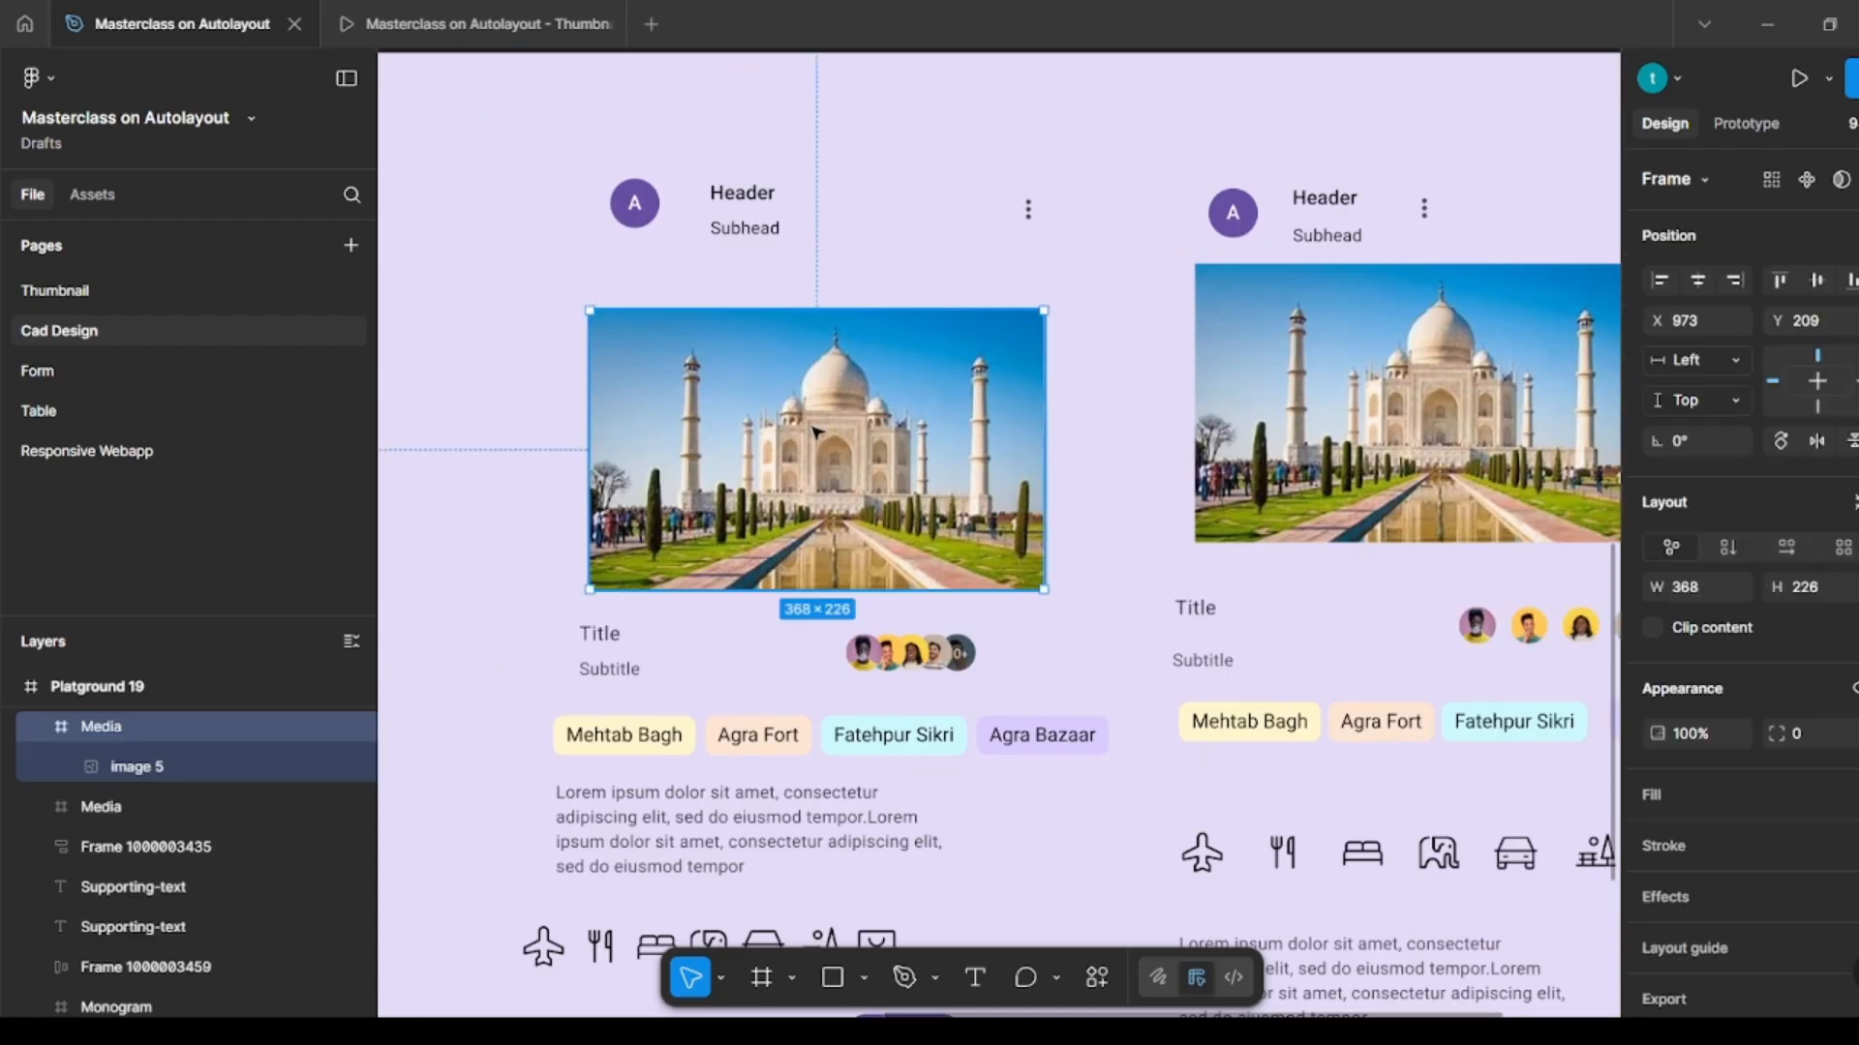
{"action": "left_click", "coordinate": [771, 240], "text": "shift"}
{"action": "key", "text": "shift+a"}
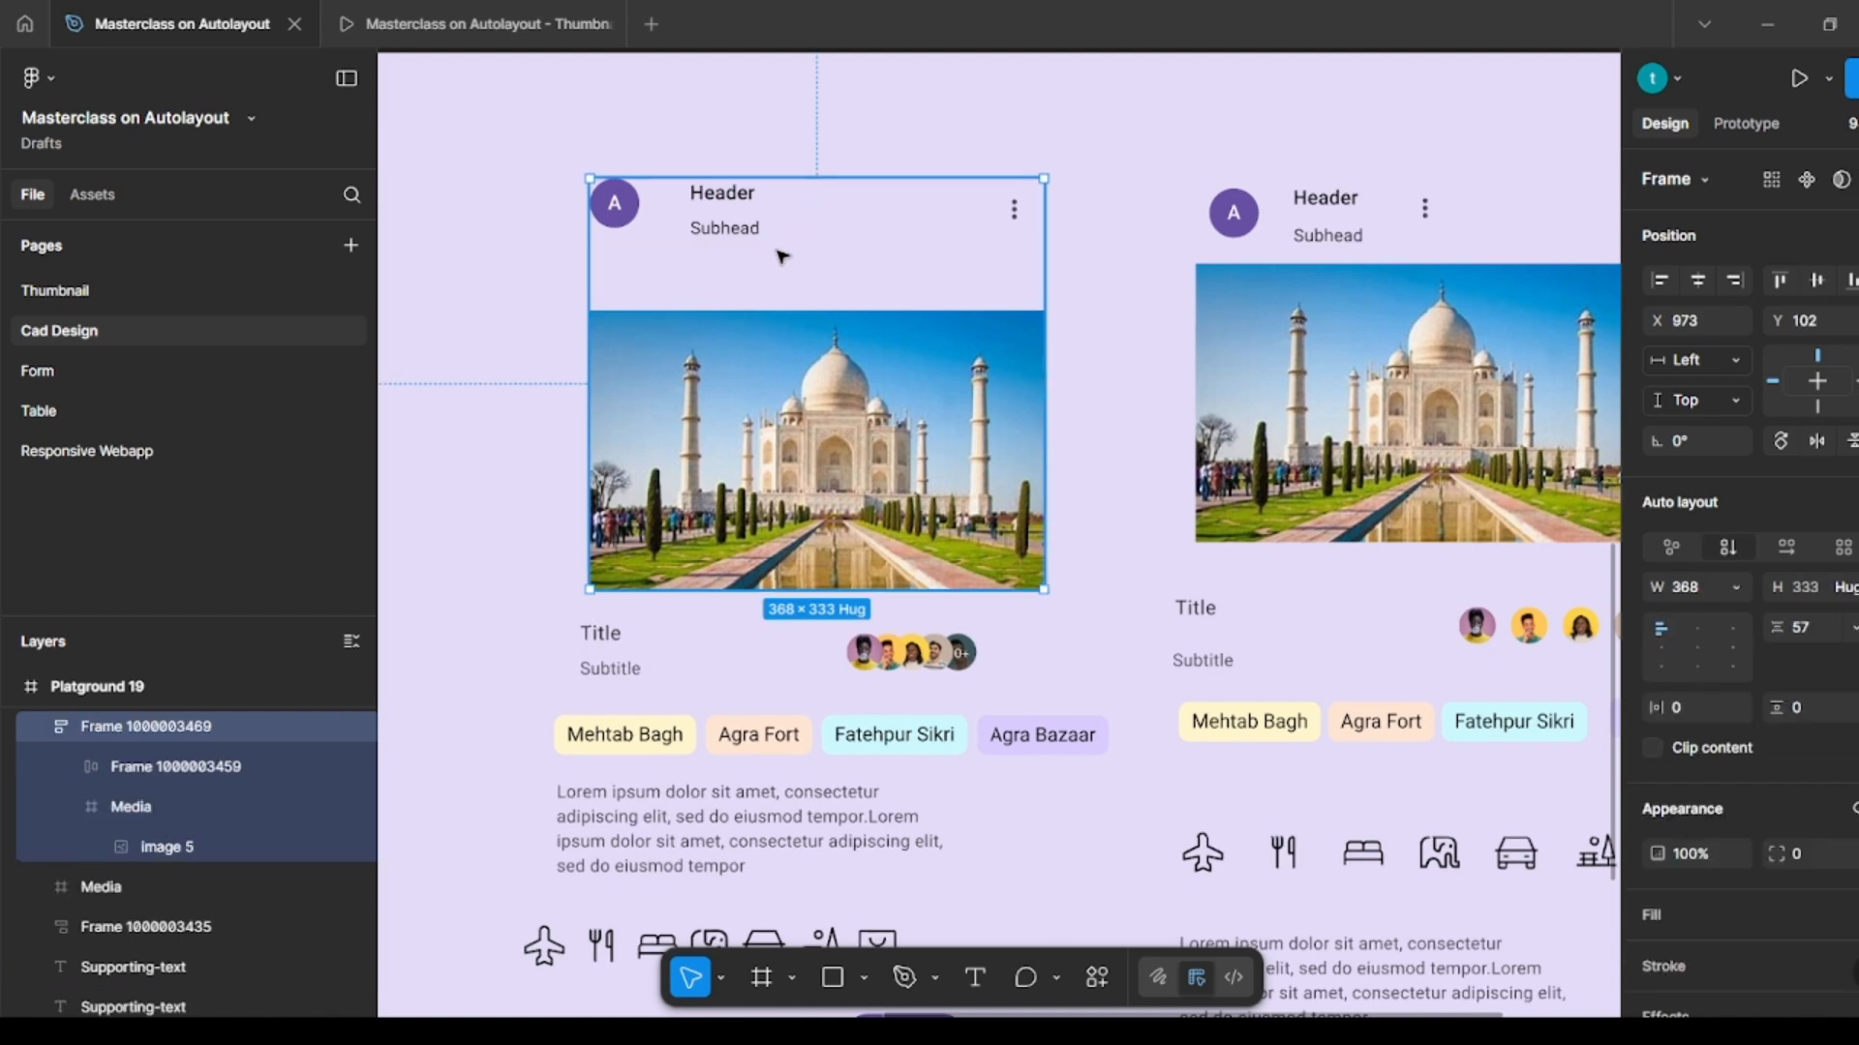
{"action": "left_click", "coordinate": [1806, 635]}
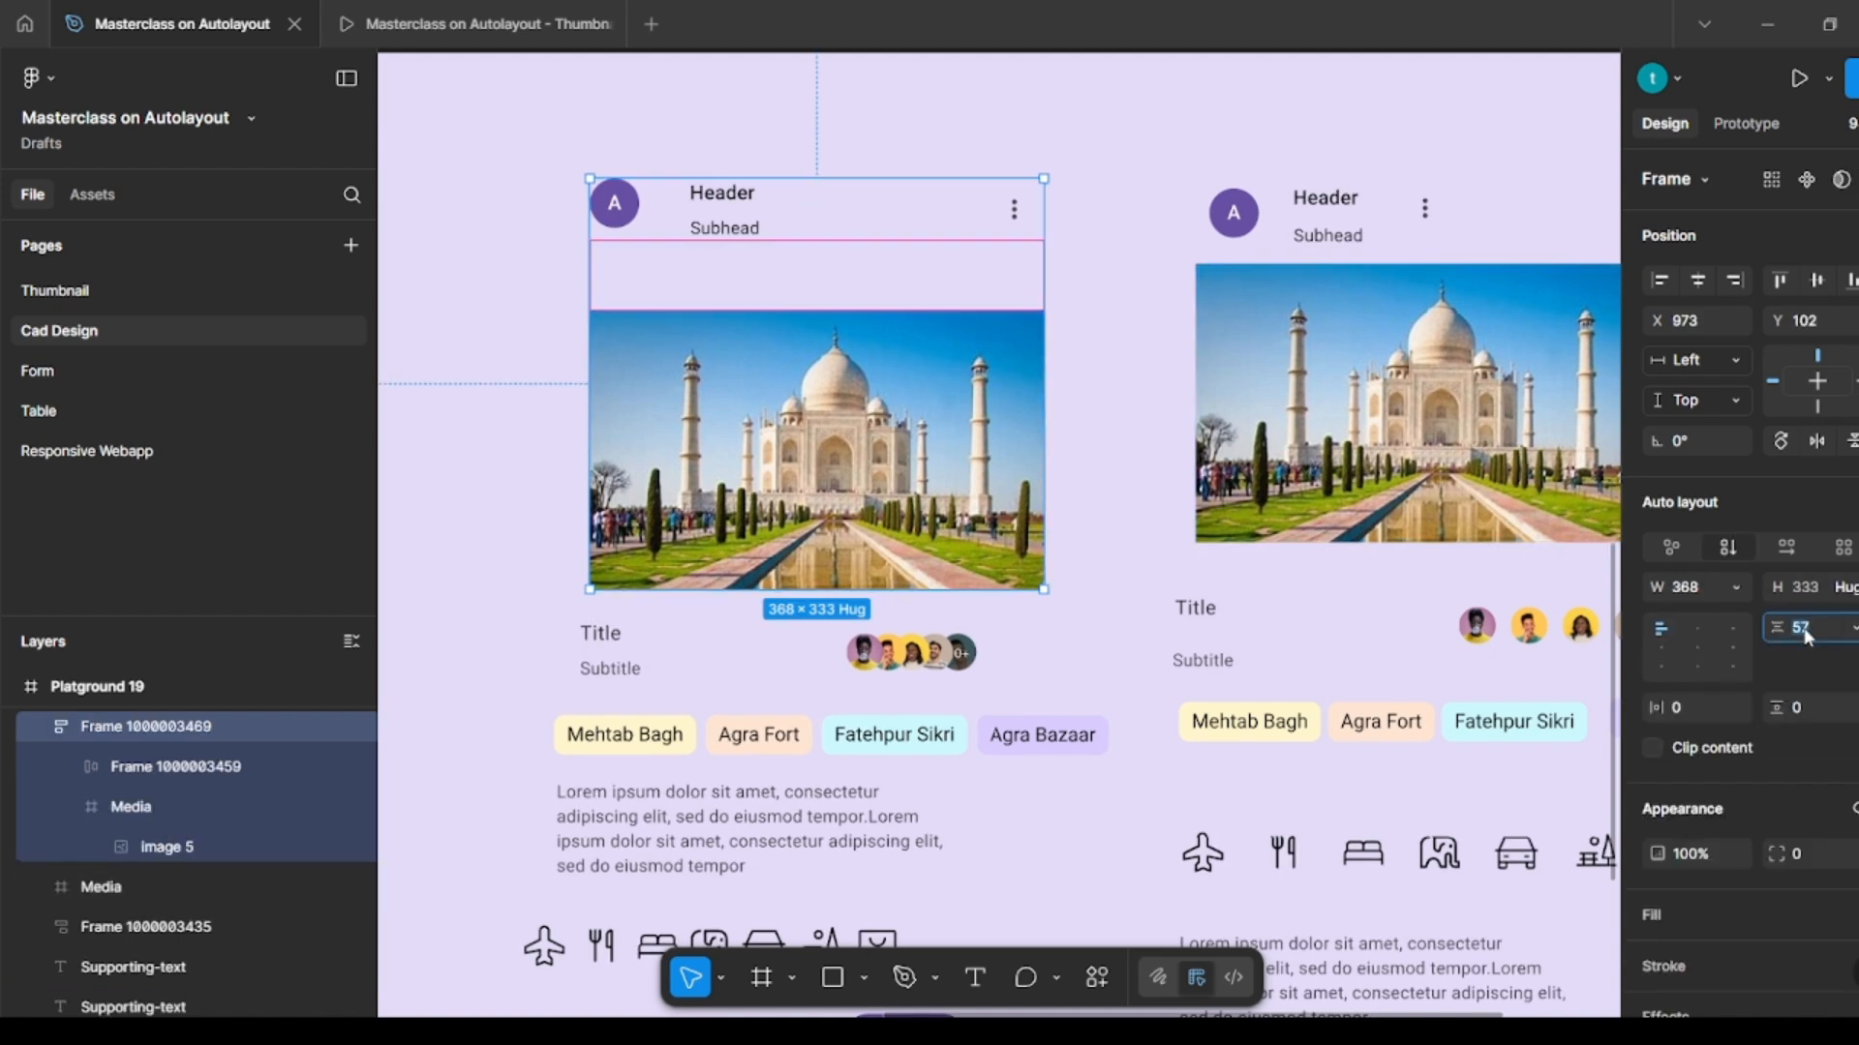
{"action": "type", "text": "6"}
{"action": "key", "text": "Return"}
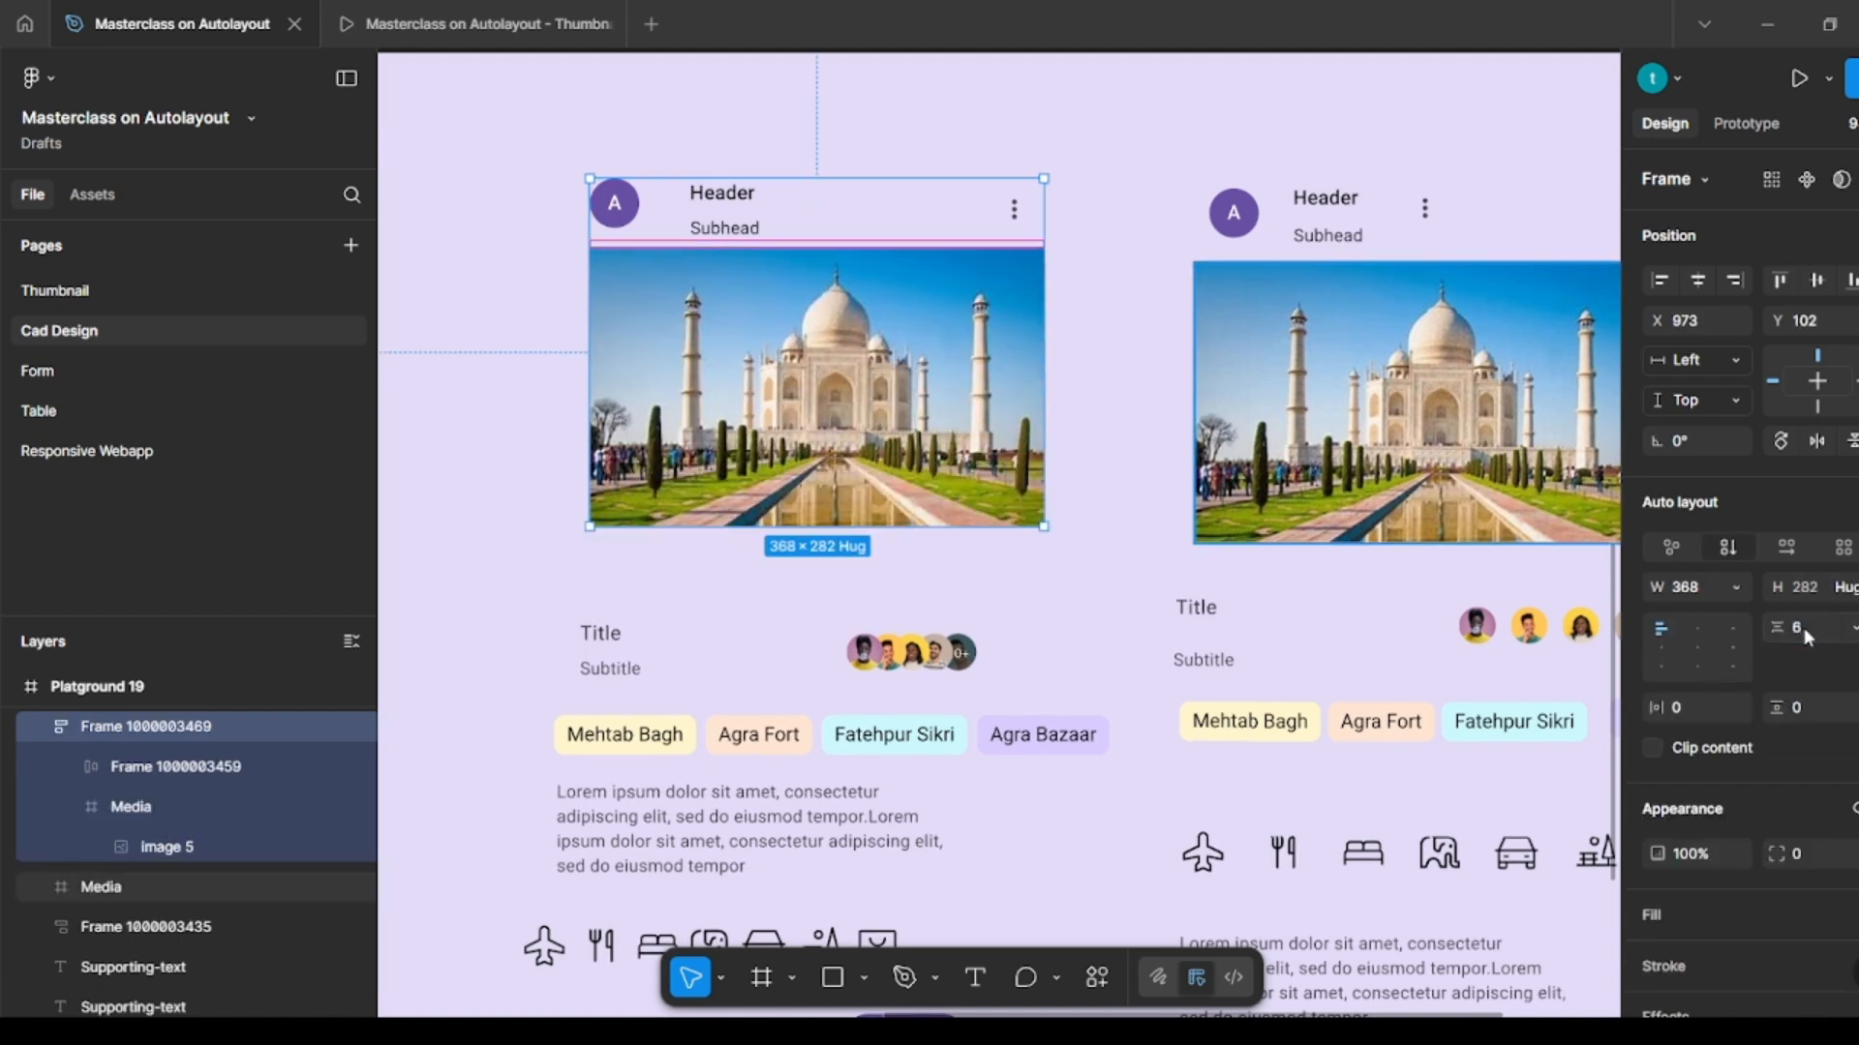
{"action": "left_click", "coordinate": [1118, 426]}
Step: Widen the combined header and image frame to about 421
{"action": "left_click", "coordinate": [1009, 352]}
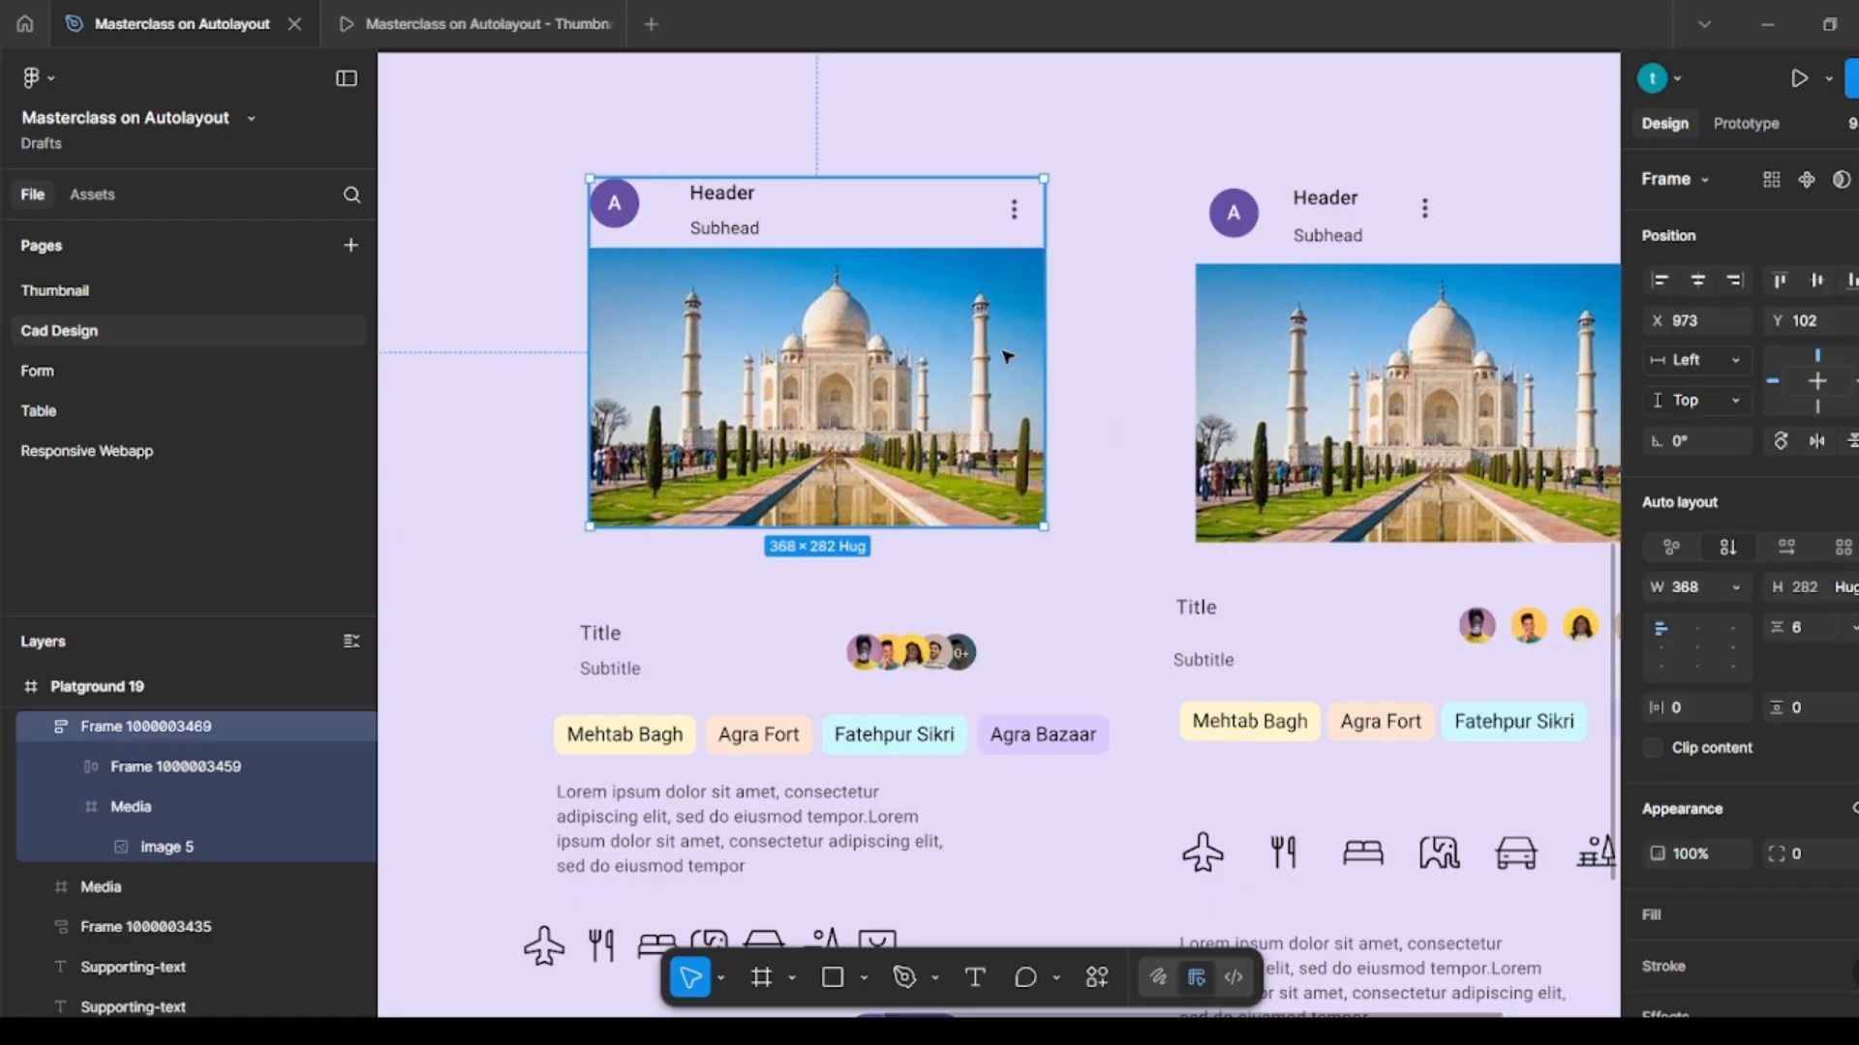
{"action": "left_click_drag", "start_coordinate": [1055, 341], "coordinate": [1111, 359]}
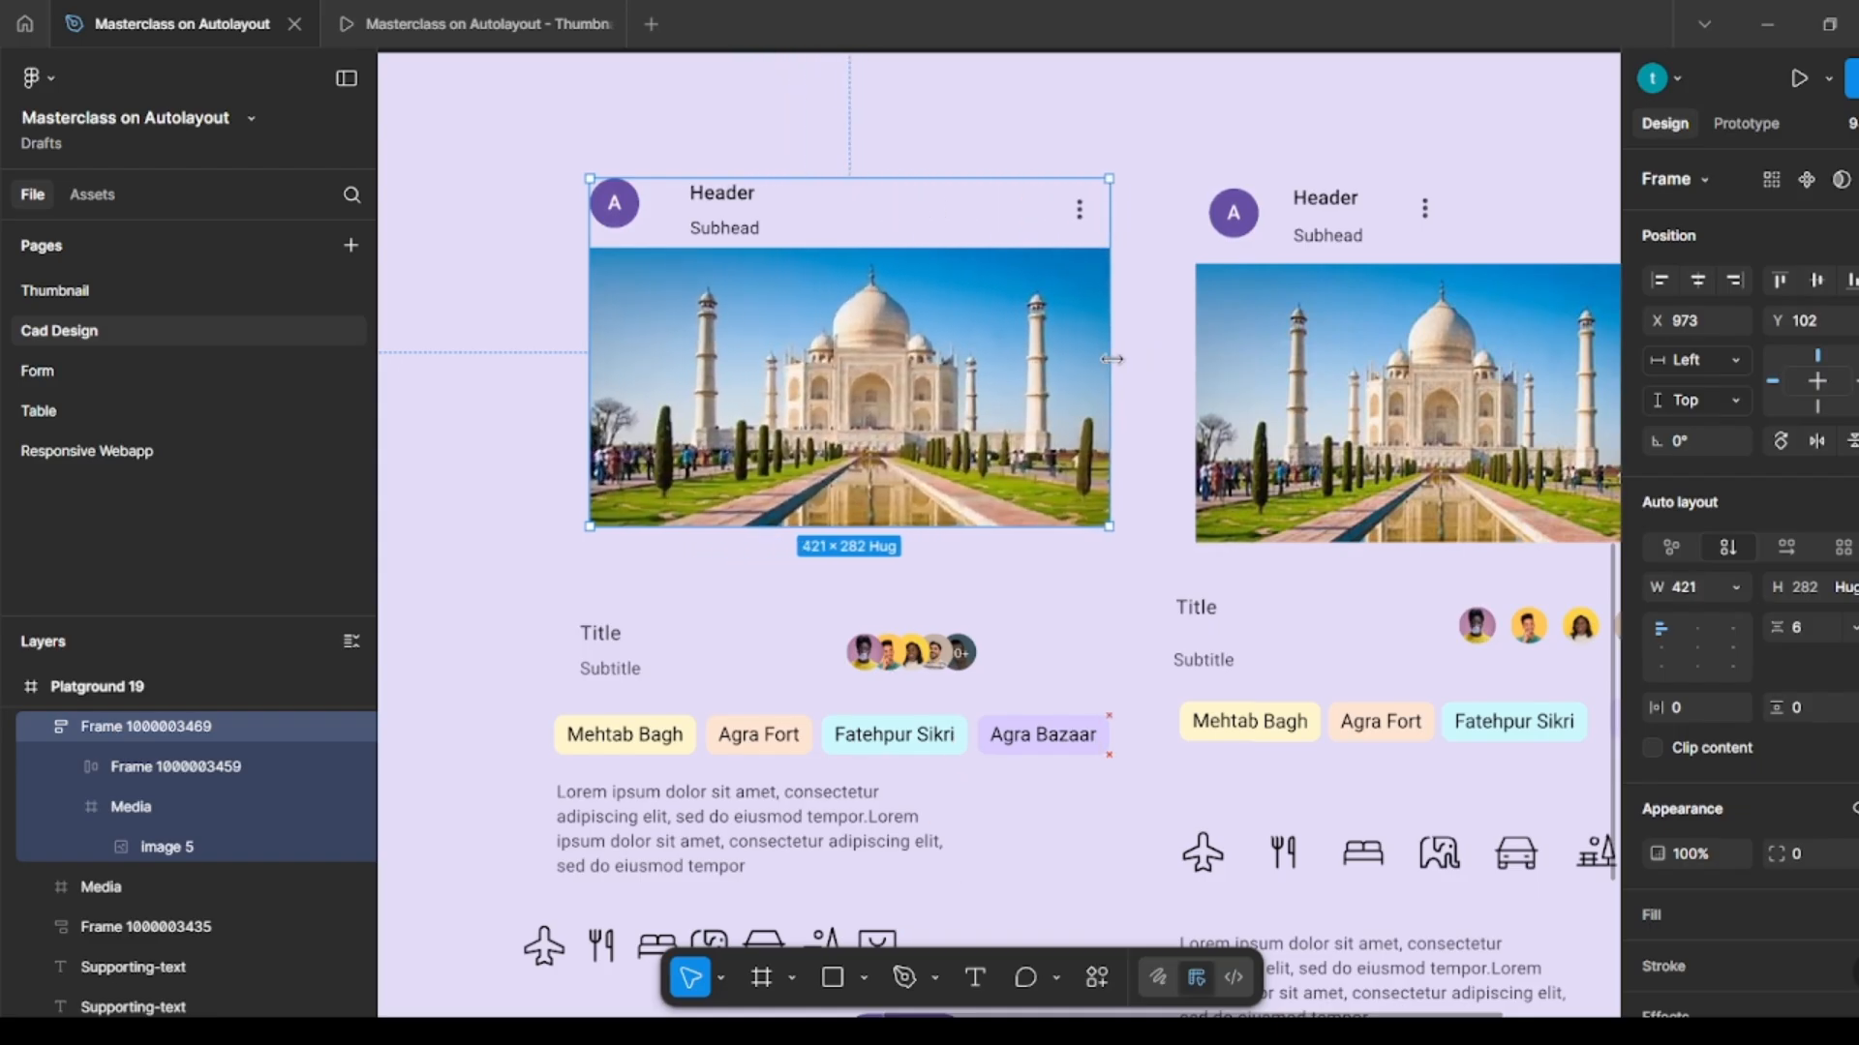
{"action": "left_click", "coordinate": [1153, 323]}
Step: Change the nested header row's horizontal sizing to a fixed width of 421
{"action": "left_click", "coordinate": [775, 225]}
{"action": "left_click", "coordinate": [775, 224]}
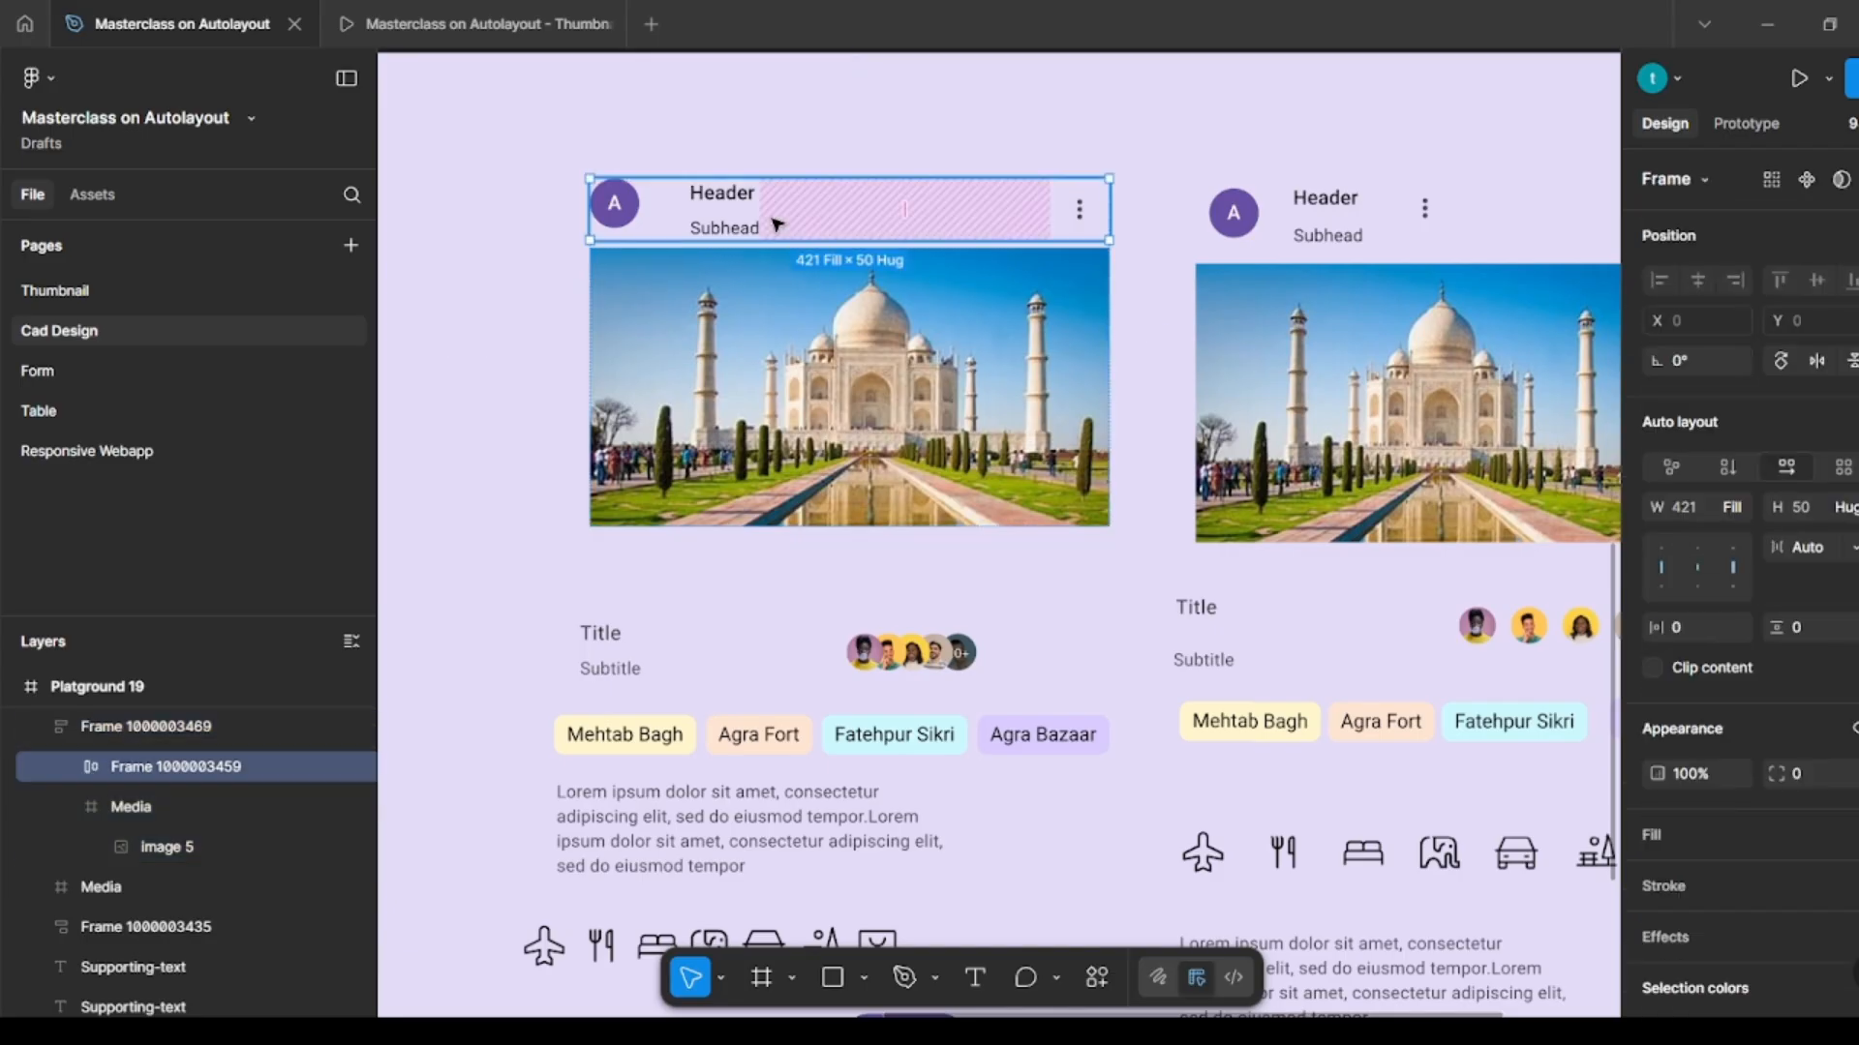
{"action": "left_click", "coordinate": [1732, 507]}
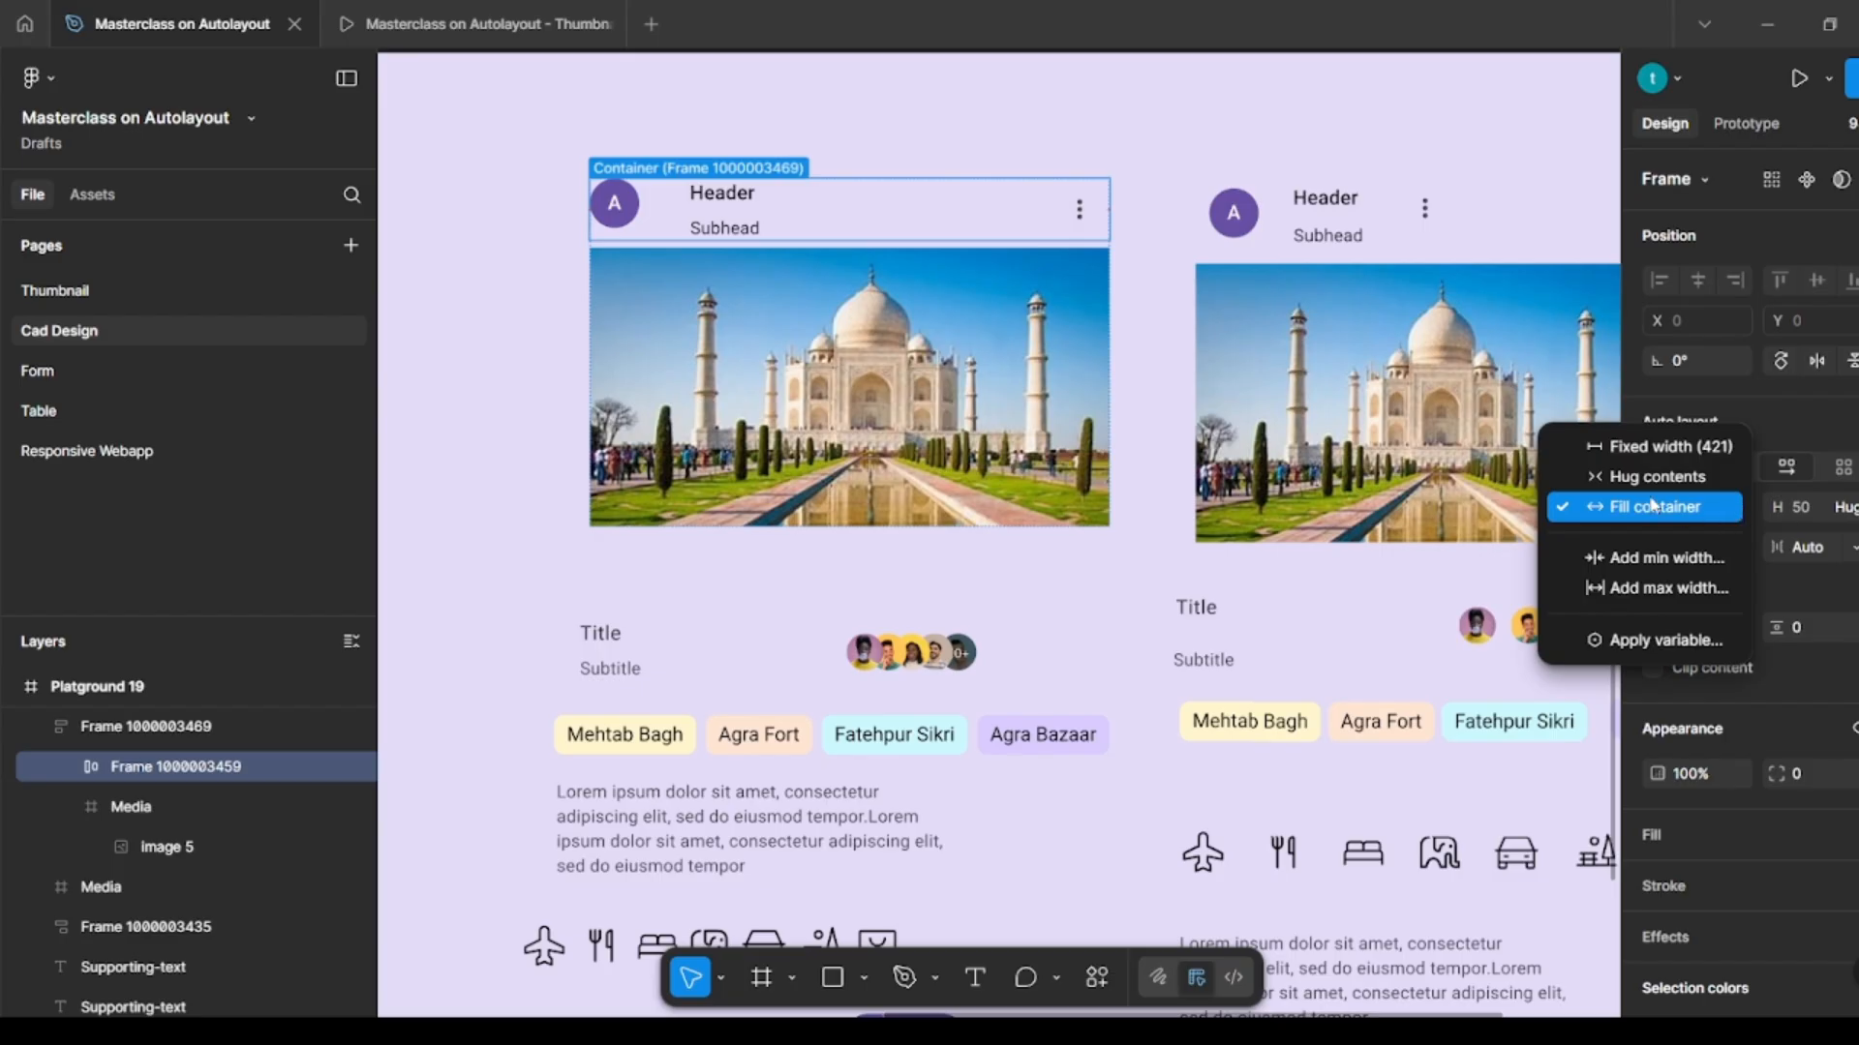
{"action": "left_click", "coordinate": [1651, 445]}
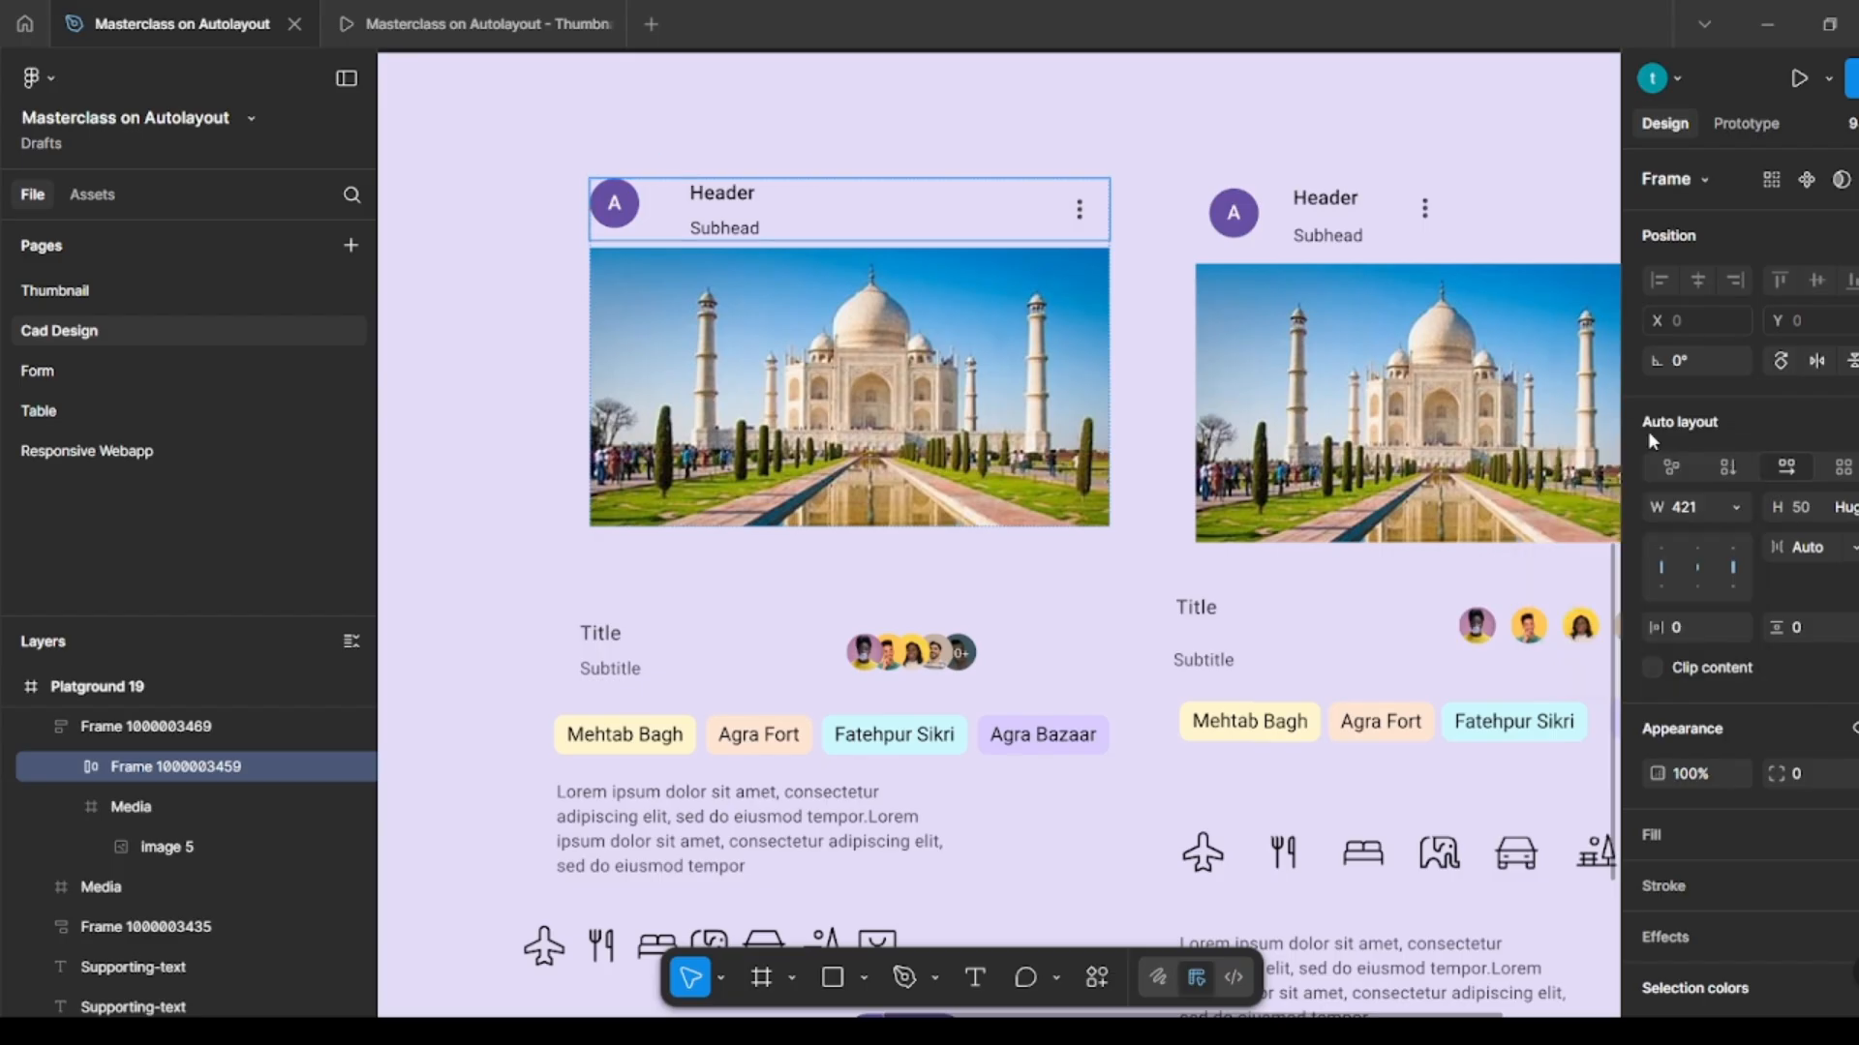
Step: Narrow the combined header and image frame to a width of about 227
{"action": "left_click", "coordinate": [1142, 140]}
{"action": "left_click", "coordinate": [1039, 258]}
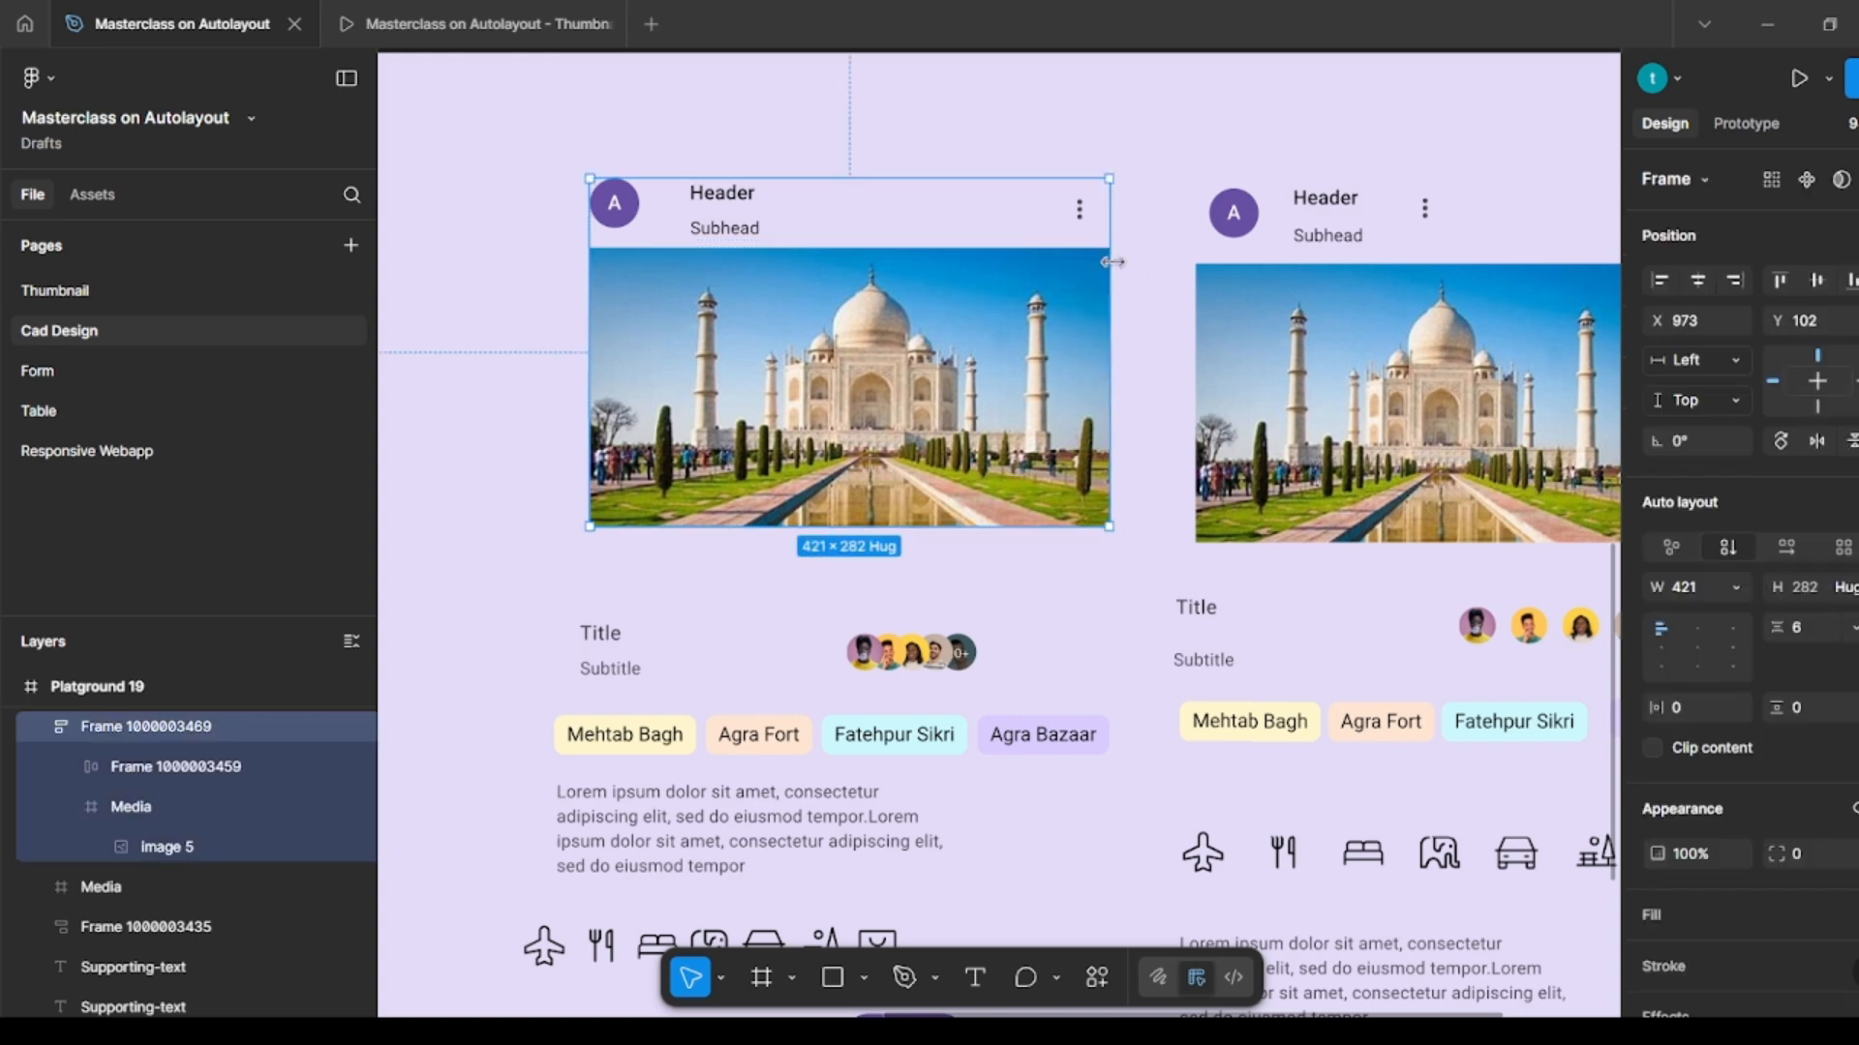
{"action": "left_click_drag", "start_coordinate": [1113, 262], "coordinate": [865, 274]}
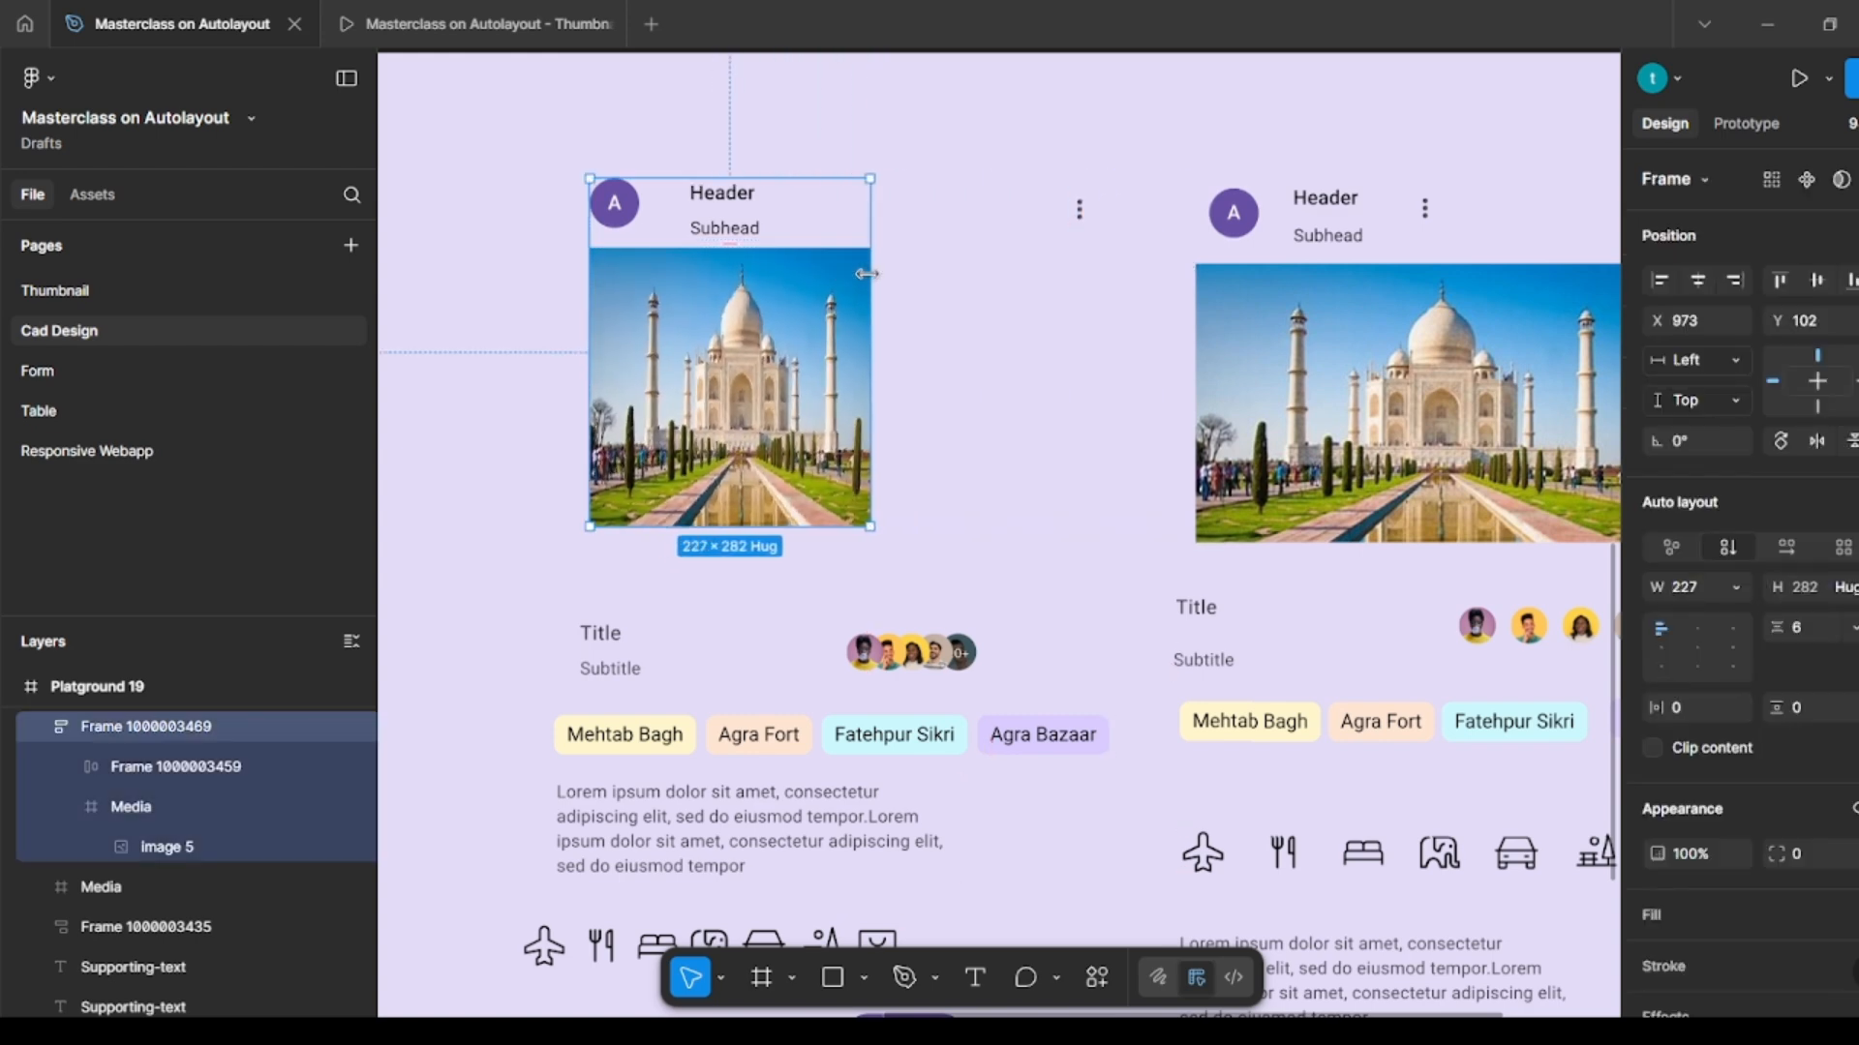
Step: Set the nested header row's horizontal sizing to Fill container
{"action": "left_click", "coordinate": [758, 214]}
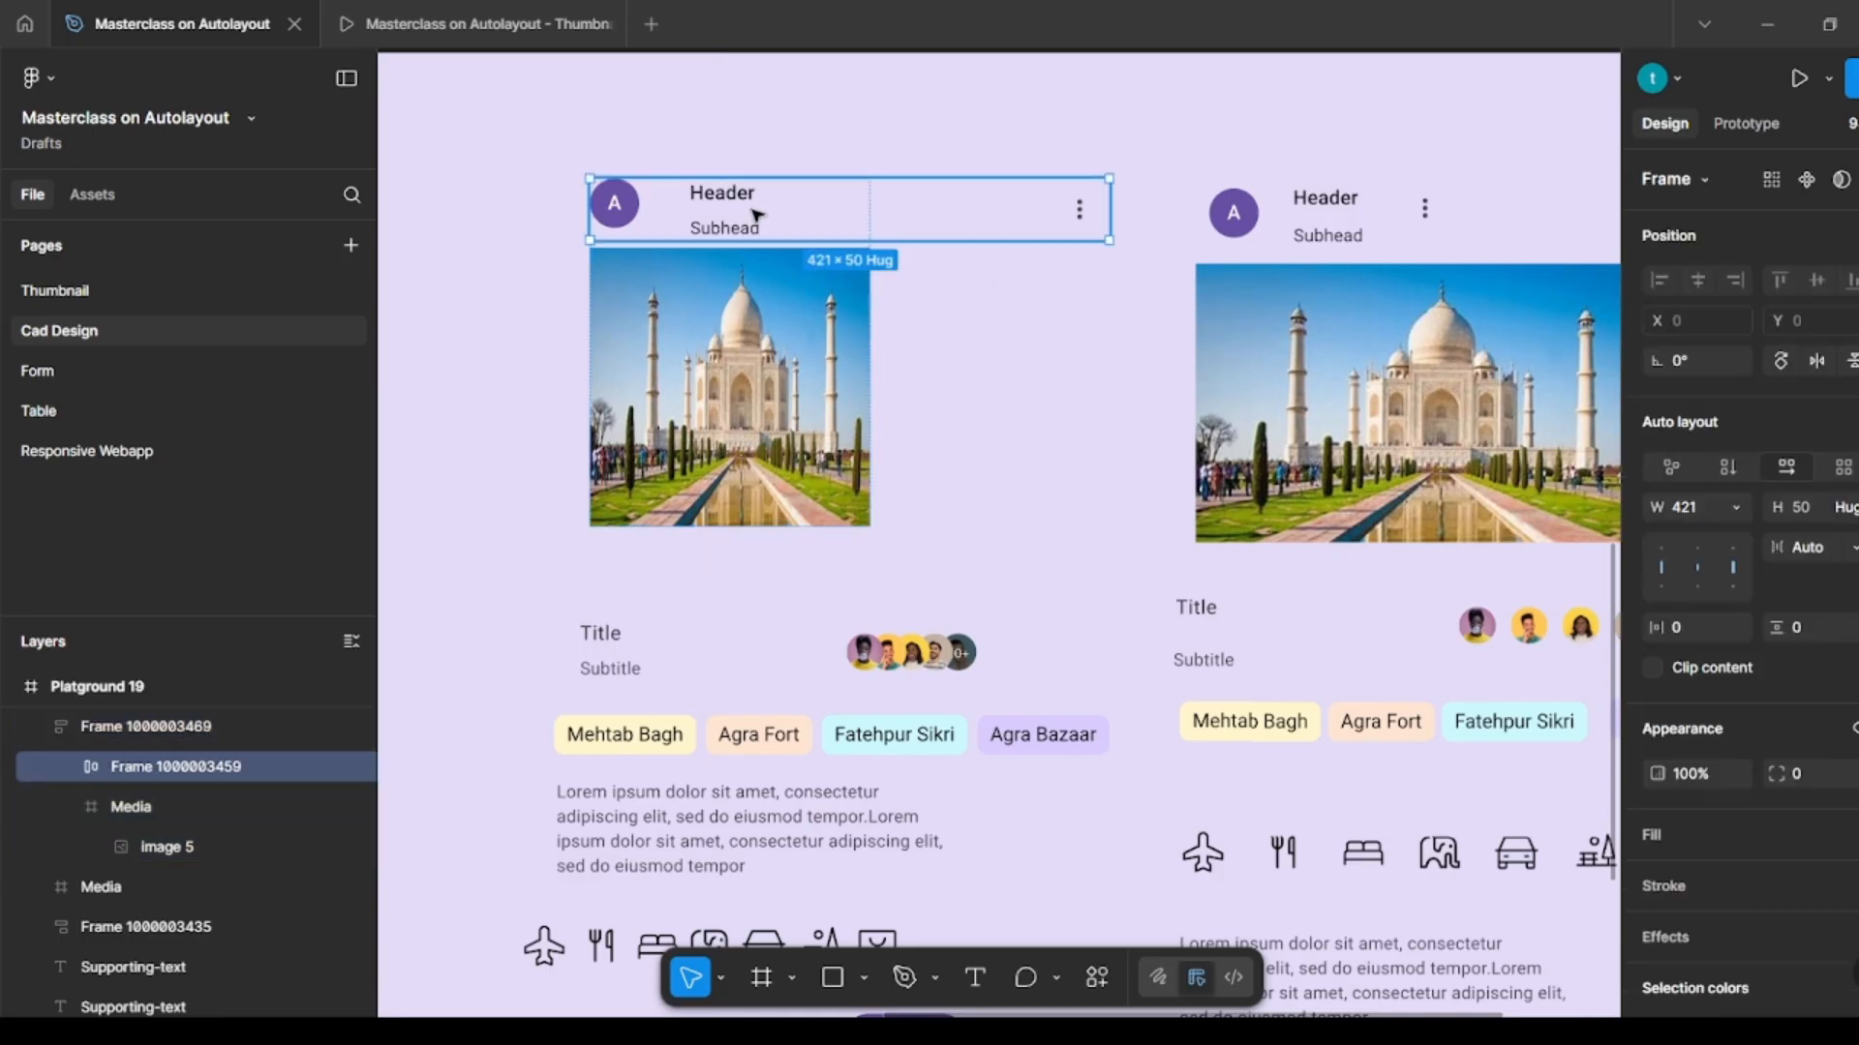
{"action": "left_click", "coordinate": [1736, 507]}
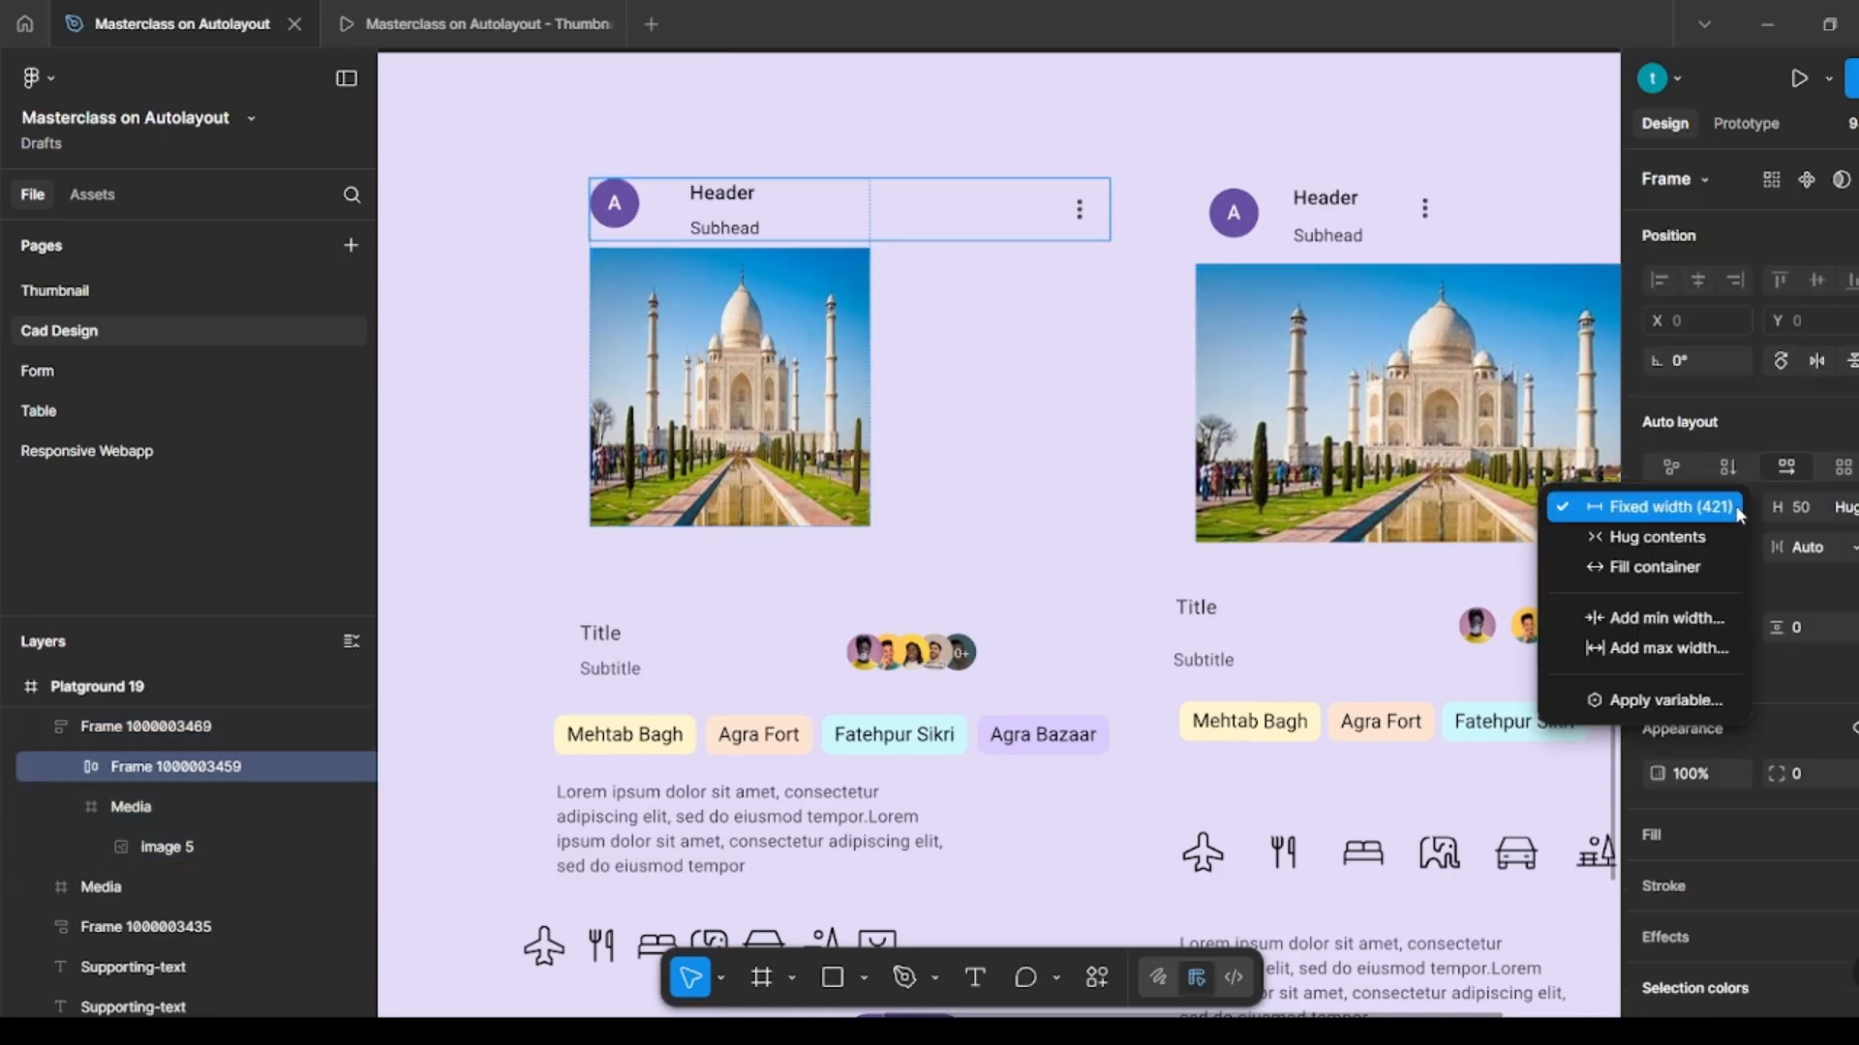
{"action": "left_click", "coordinate": [1676, 567]}
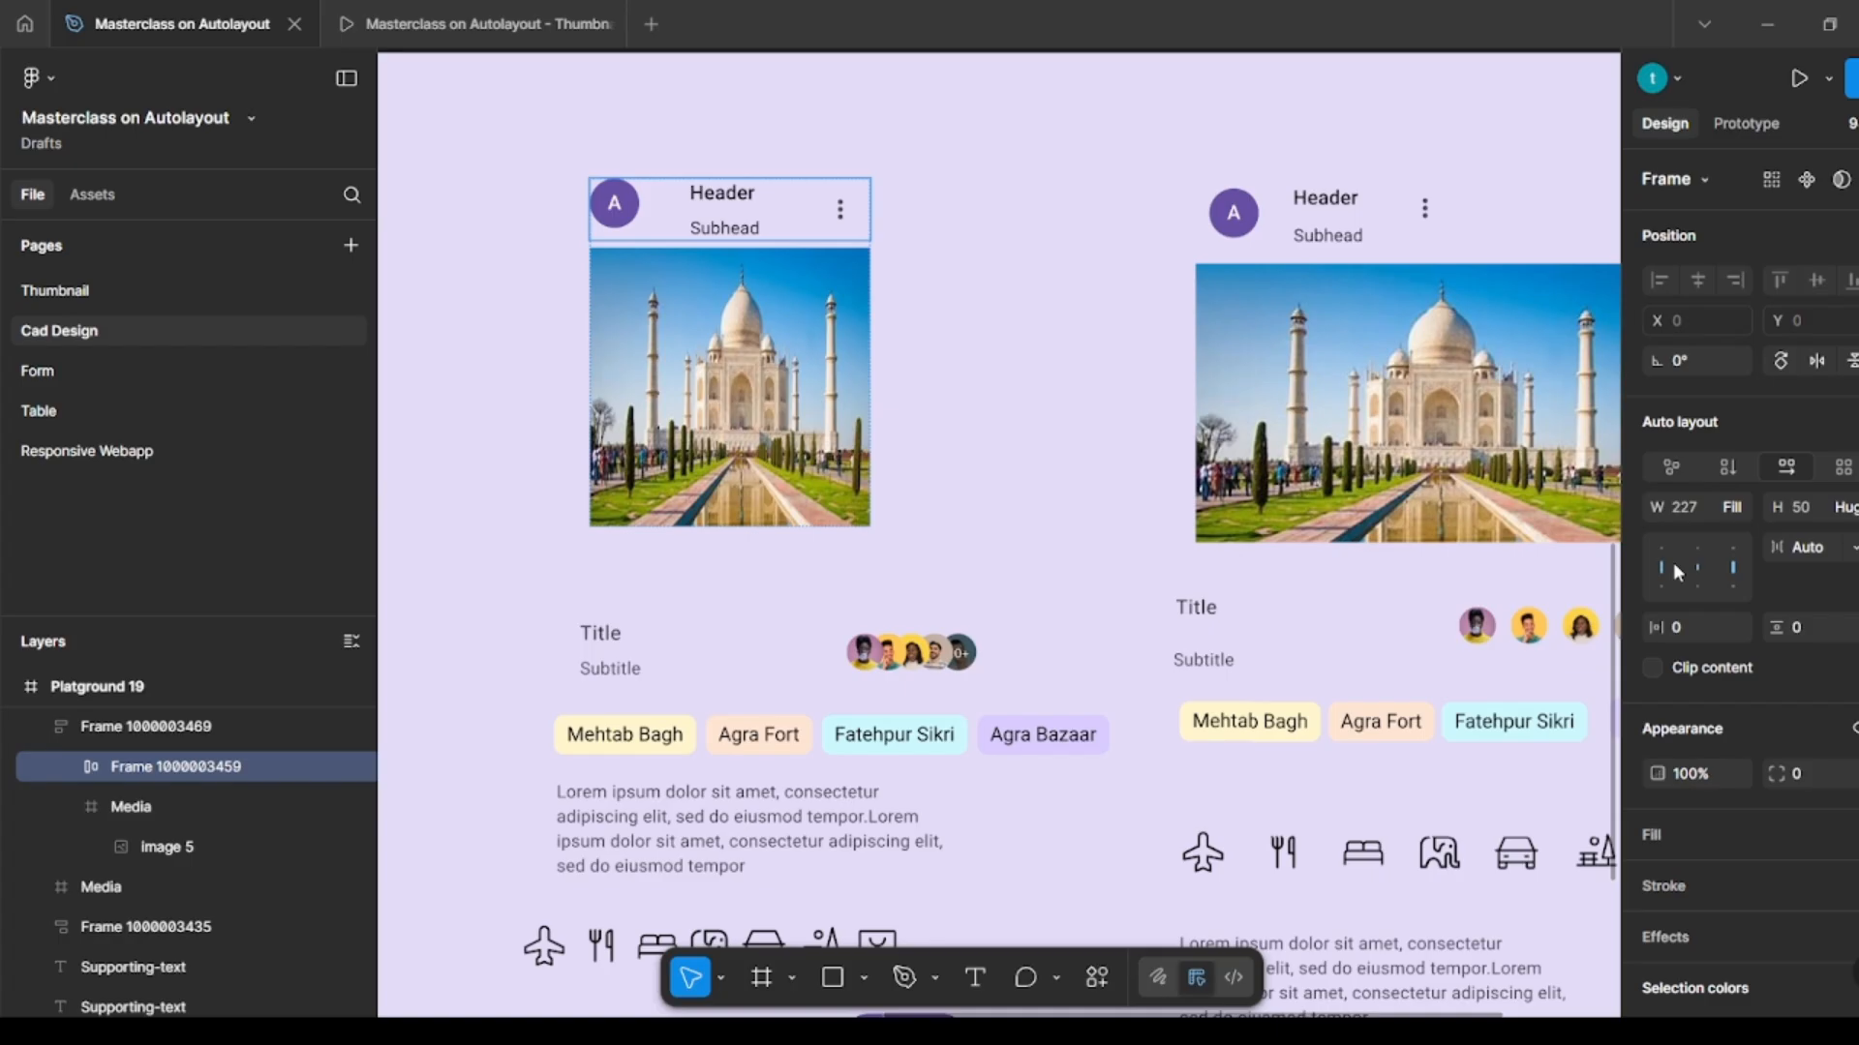
{"action": "left_click", "coordinate": [1059, 407]}
Step: Try a fixed item spacing of 177 in the nested header row
{"action": "left_click", "coordinate": [680, 222]}
{"action": "left_click", "coordinate": [681, 221]}
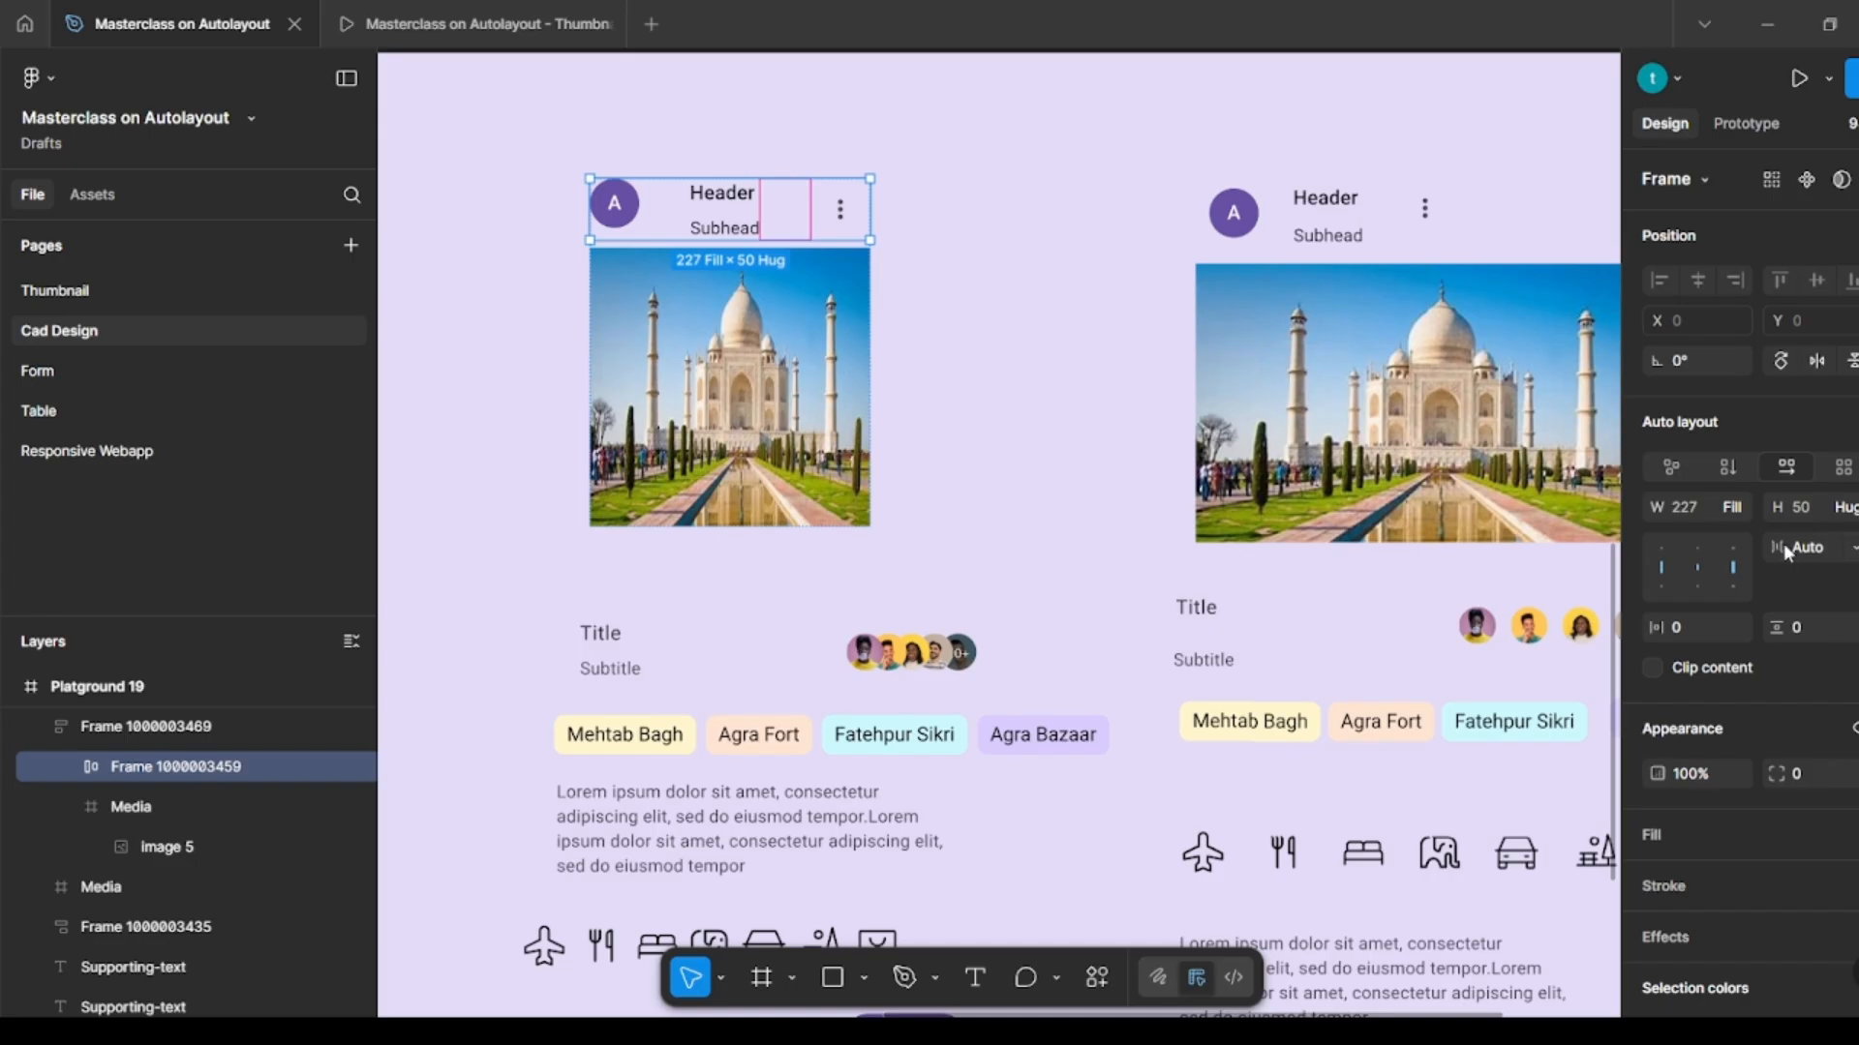
{"action": "left_click", "coordinate": [1850, 550]}
{"action": "left_click", "coordinate": [1787, 521]}
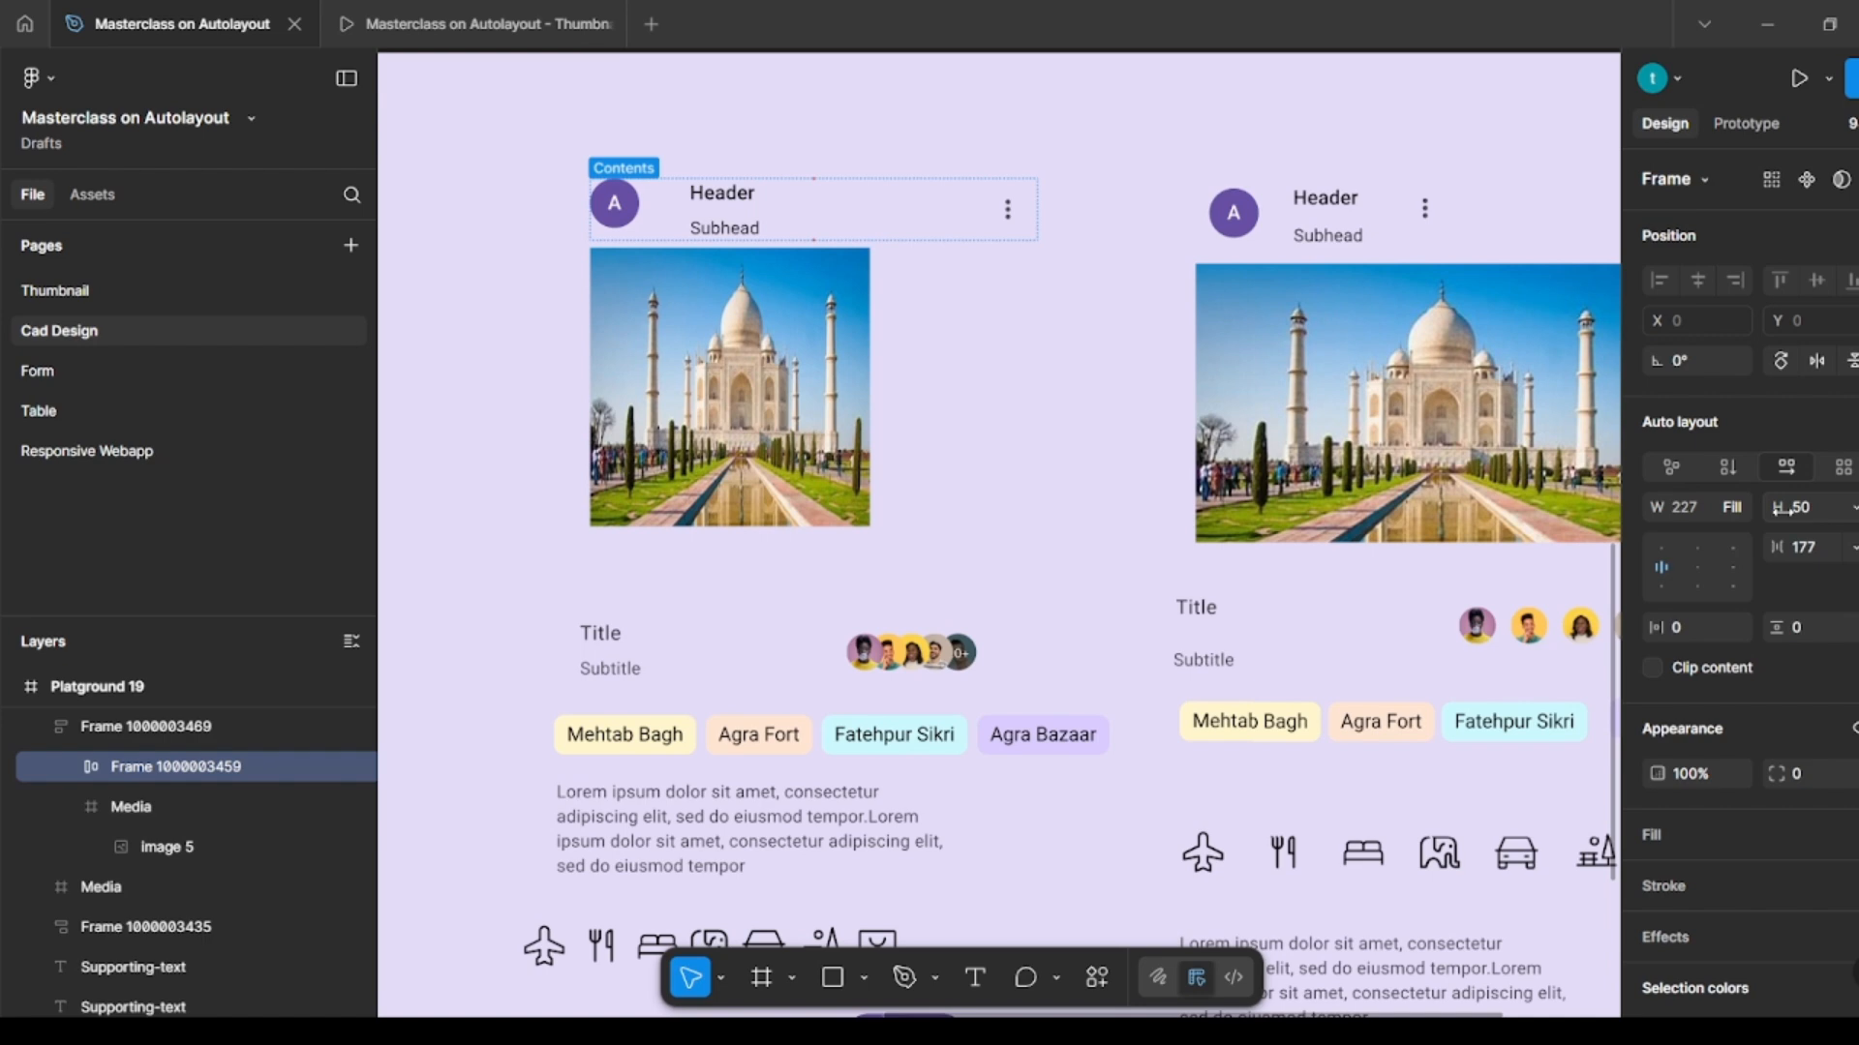
{"action": "left_click", "coordinate": [1063, 442]}
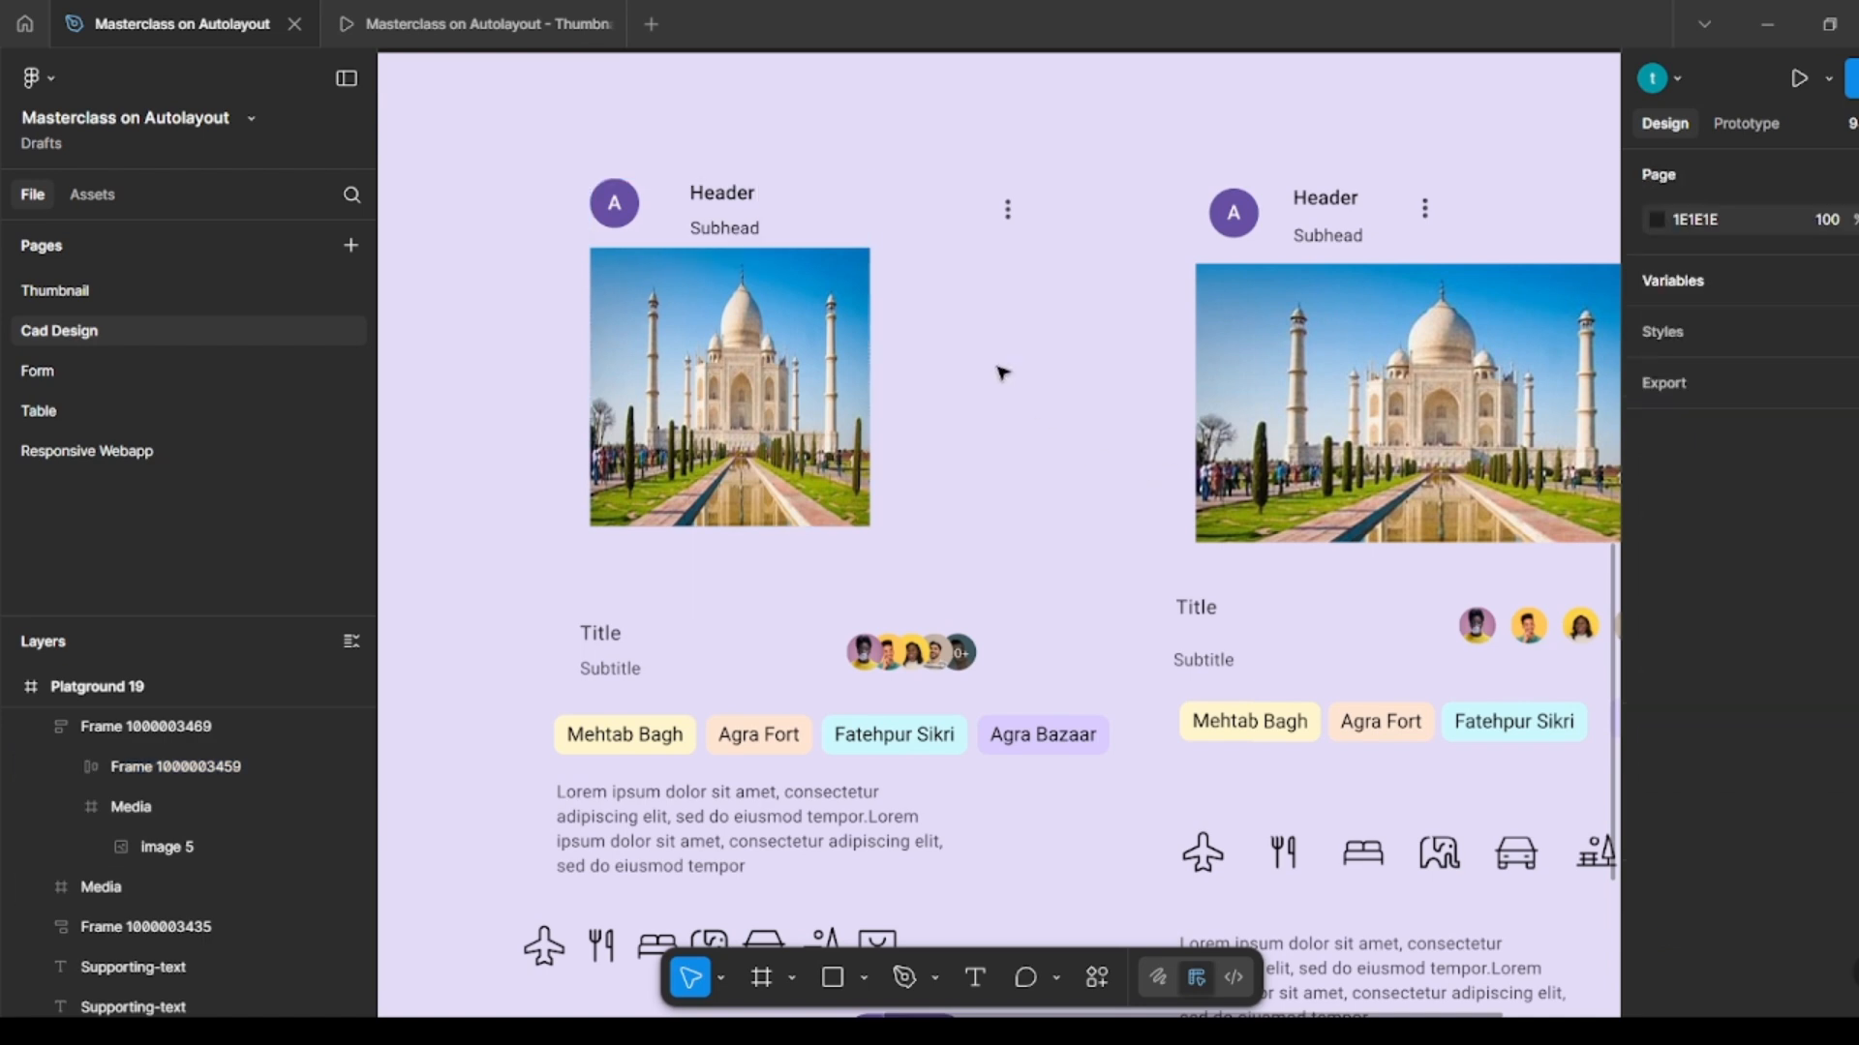
Step: Widen the combined header and image frame to about 290
{"action": "left_click", "coordinate": [827, 278]}
{"action": "left_click_drag", "start_coordinate": [871, 266], "coordinate": [964, 320]}
{"action": "left_click", "coordinate": [1113, 346]}
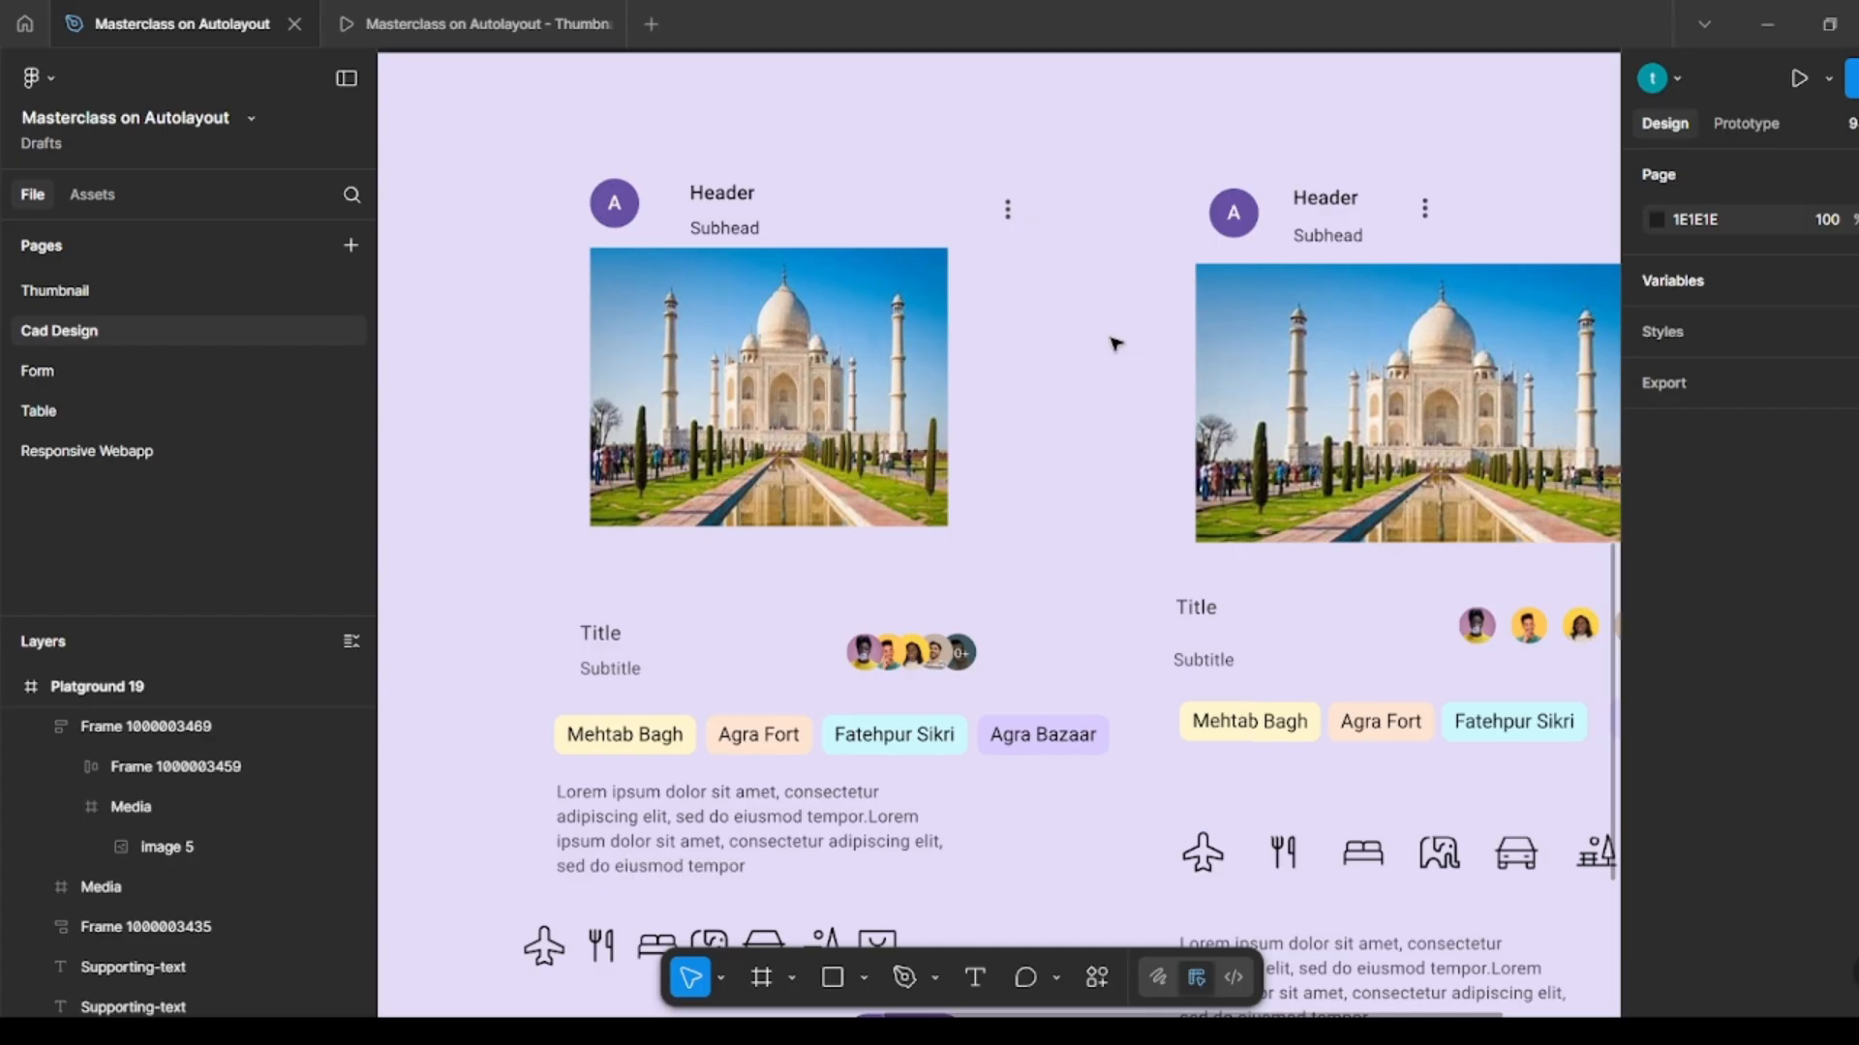
Step: Set the nested header row's item spacing to Auto
{"action": "left_click", "coordinate": [788, 210], "text": "ctrl"}
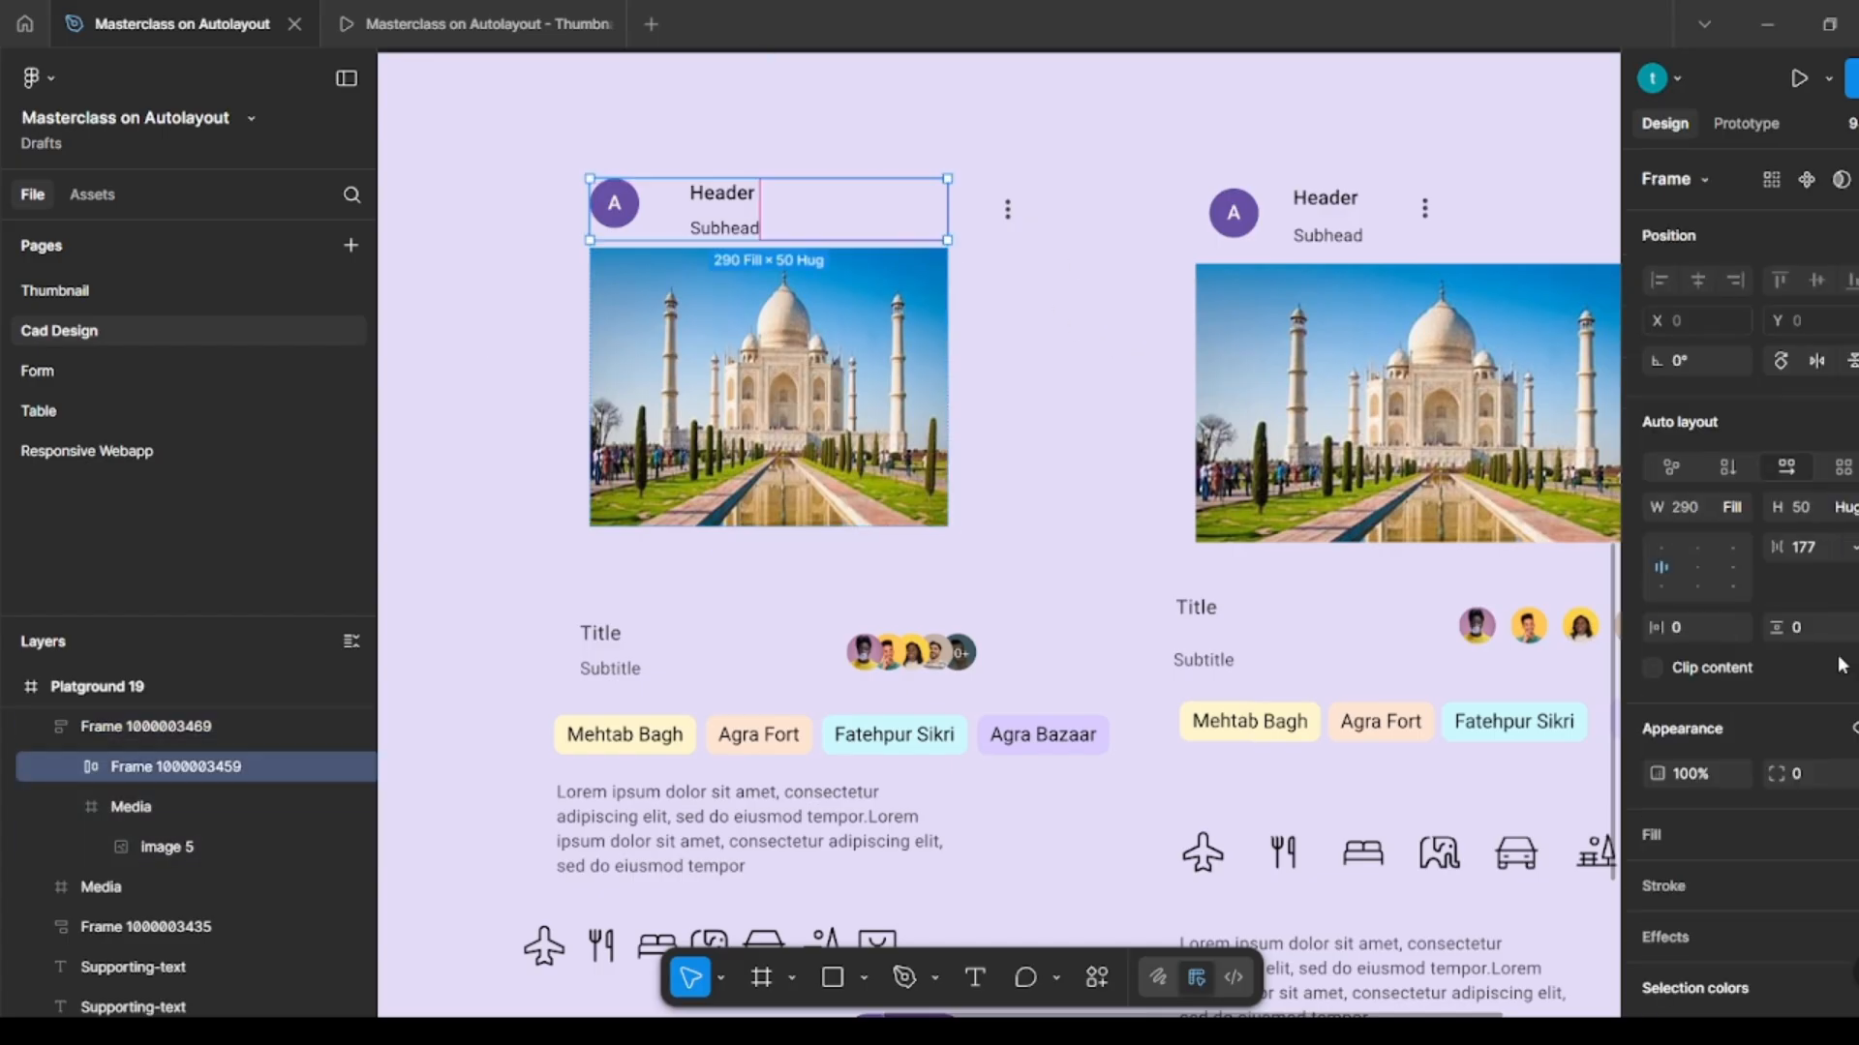
{"action": "left_click", "coordinate": [1853, 548]}
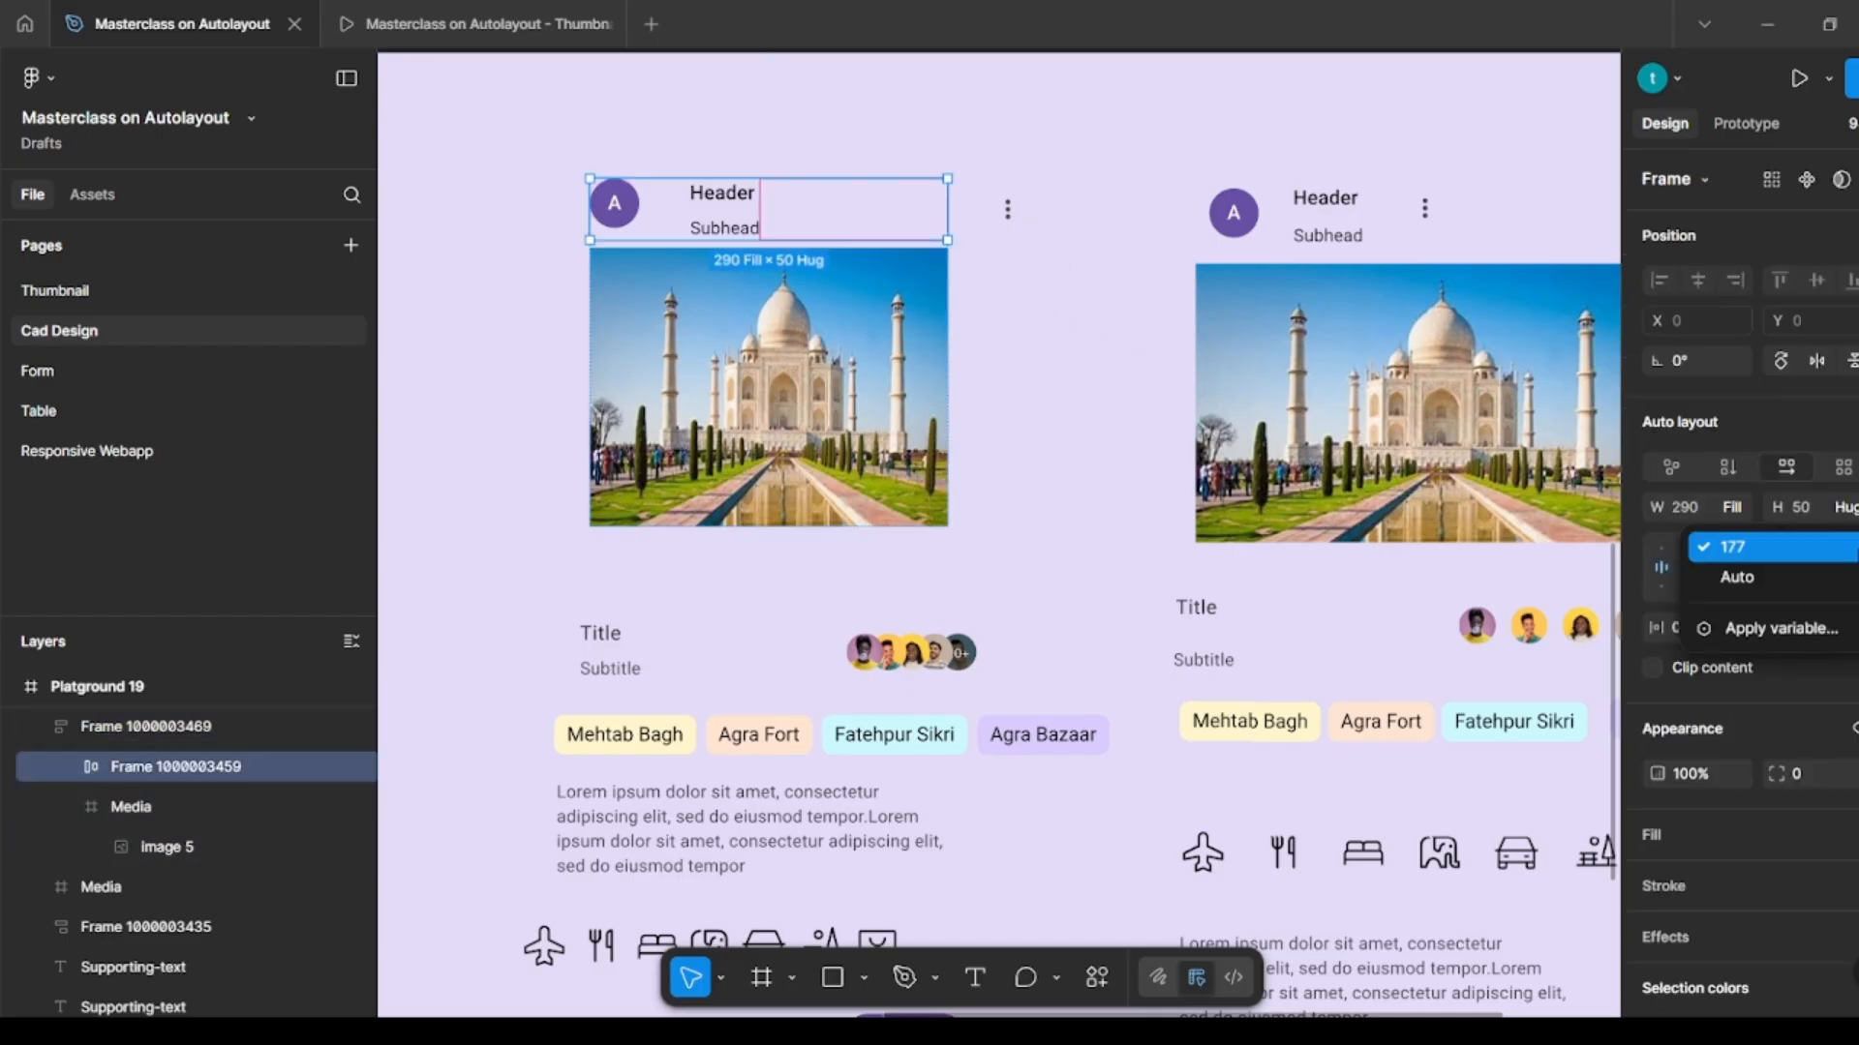
{"action": "left_click", "coordinate": [1736, 578]}
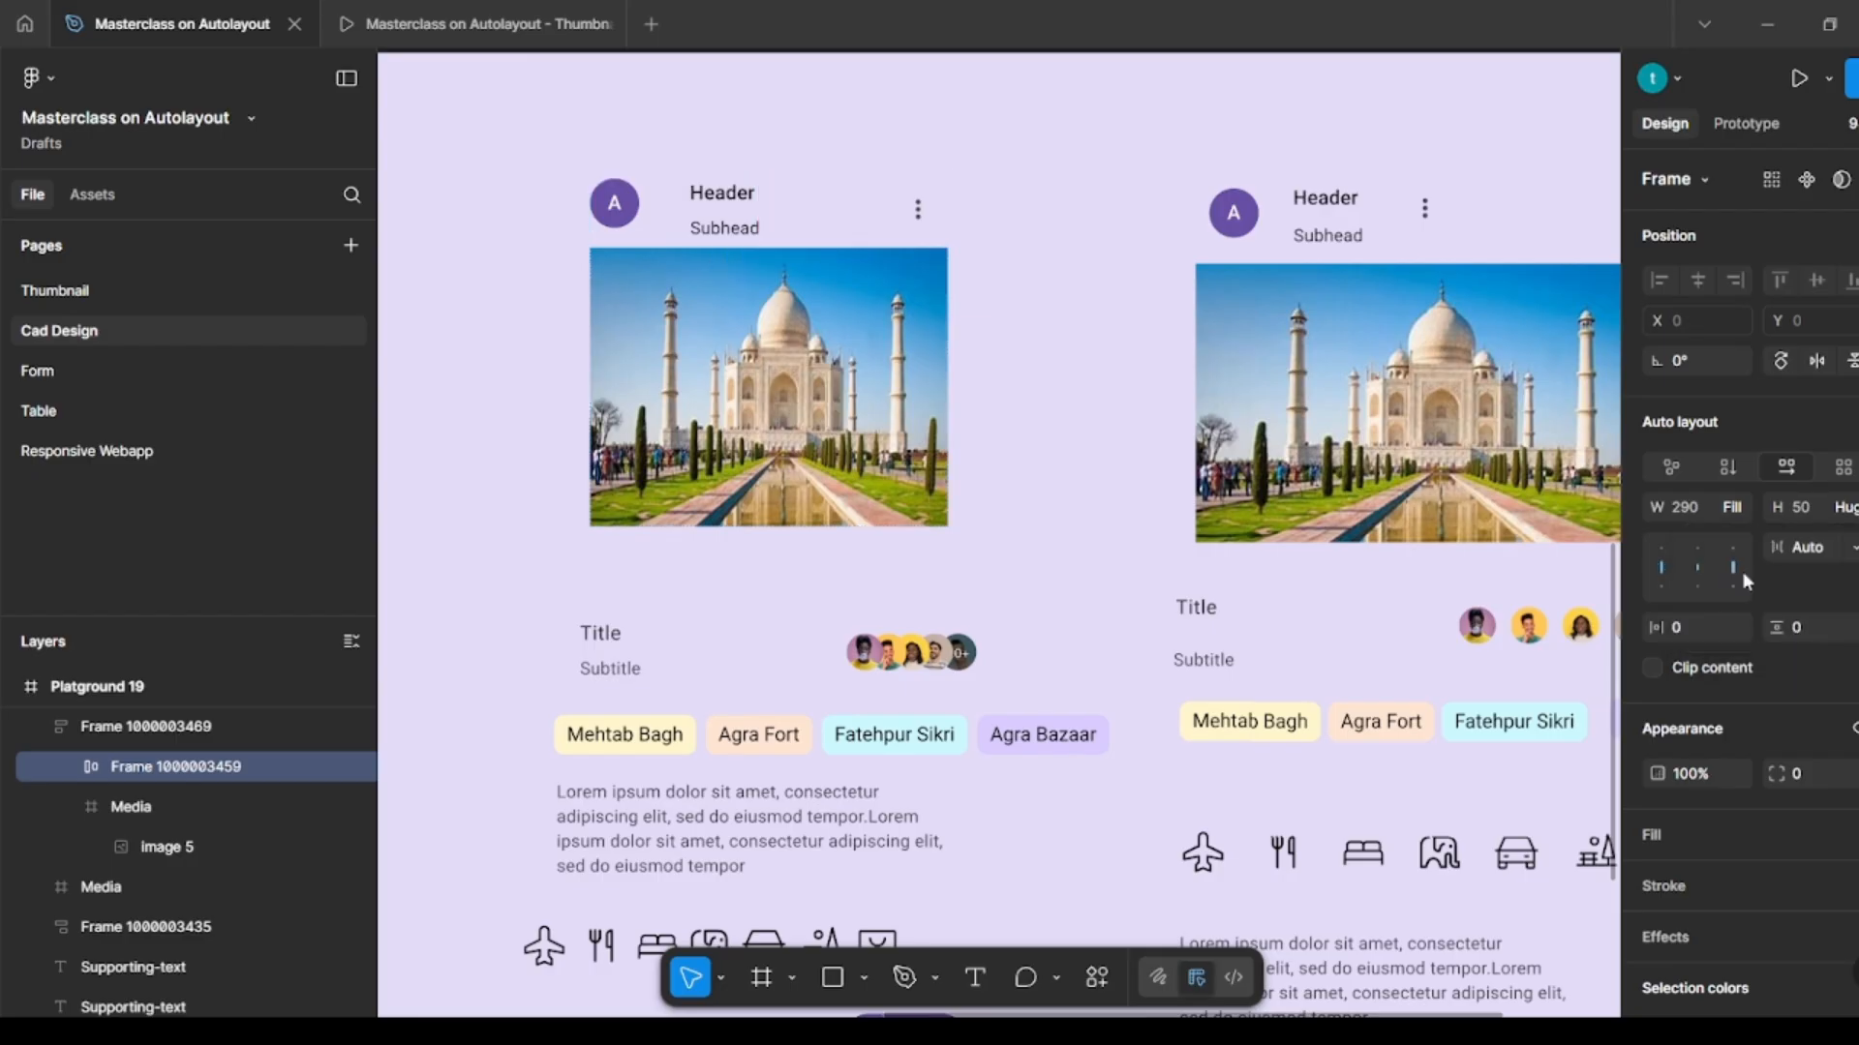
{"action": "left_click", "coordinate": [1065, 435]}
Step: Widen the combined header and image frame to about 366
{"action": "left_click", "coordinate": [888, 365]}
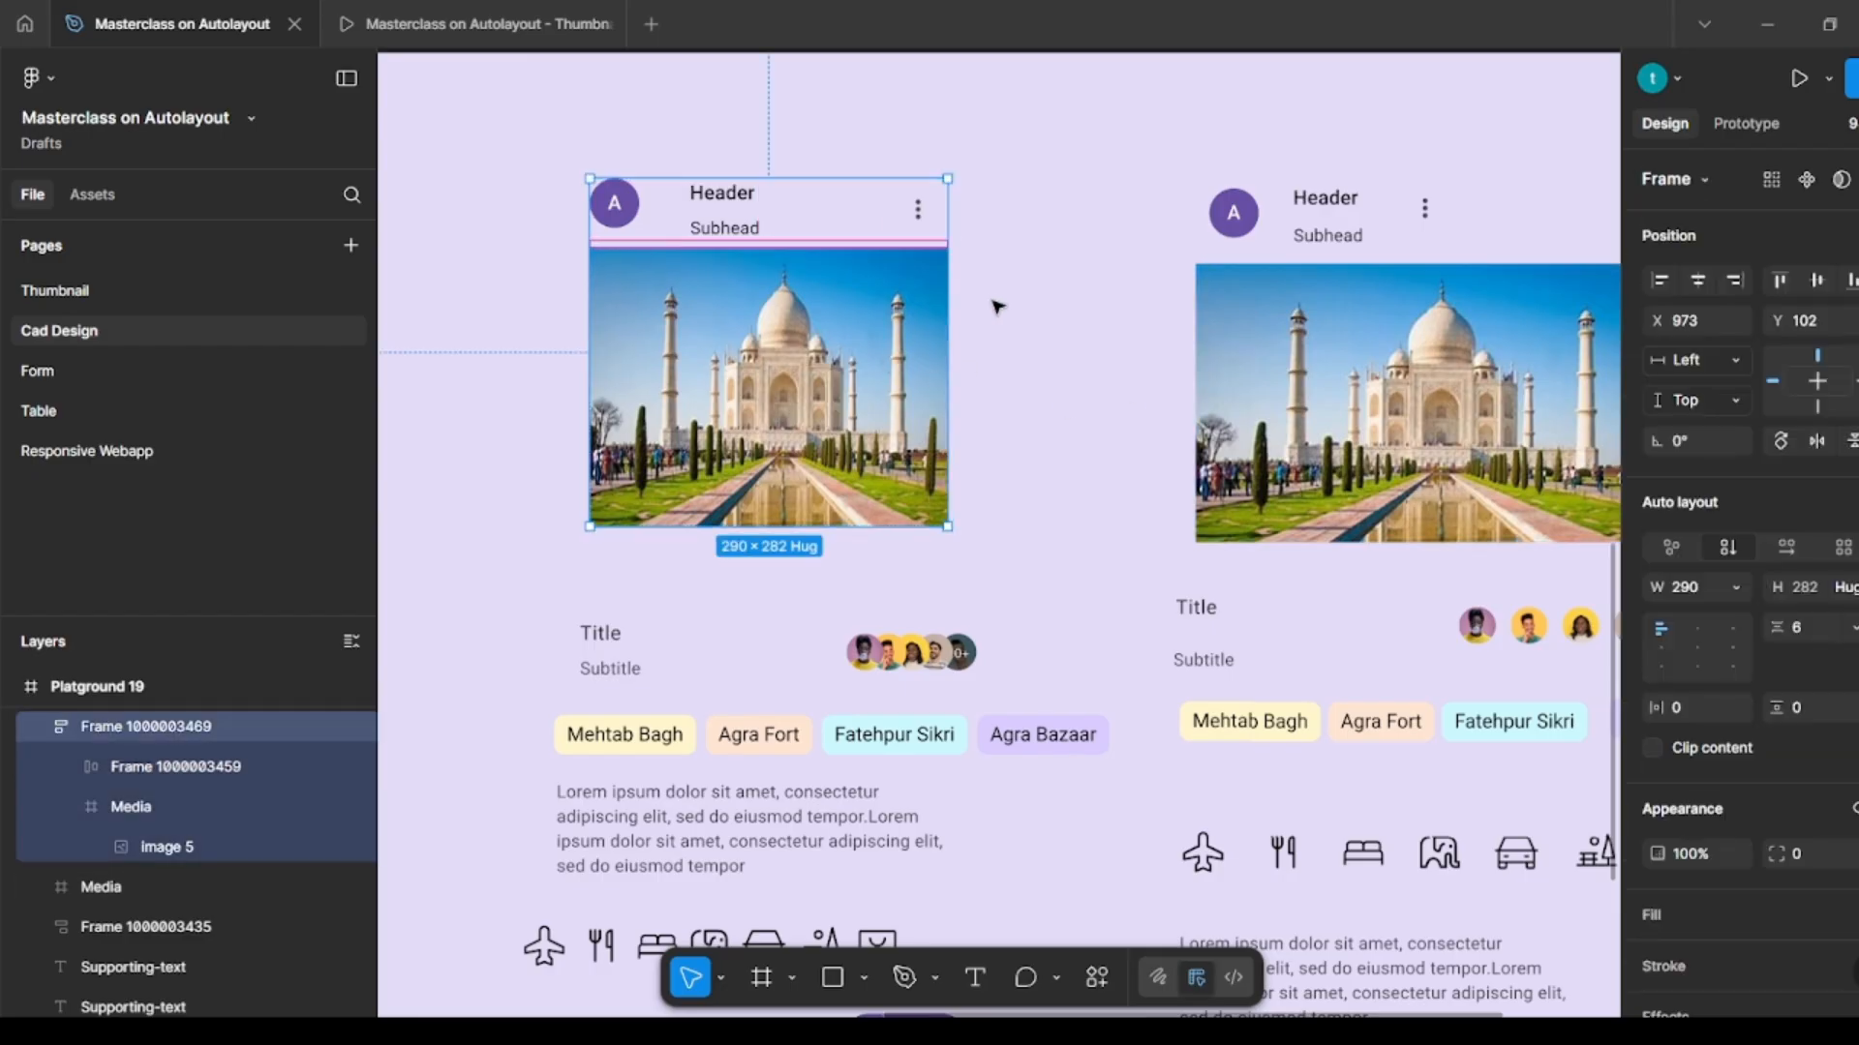
{"action": "left_click_drag", "start_coordinate": [950, 281], "coordinate": [1042, 282]}
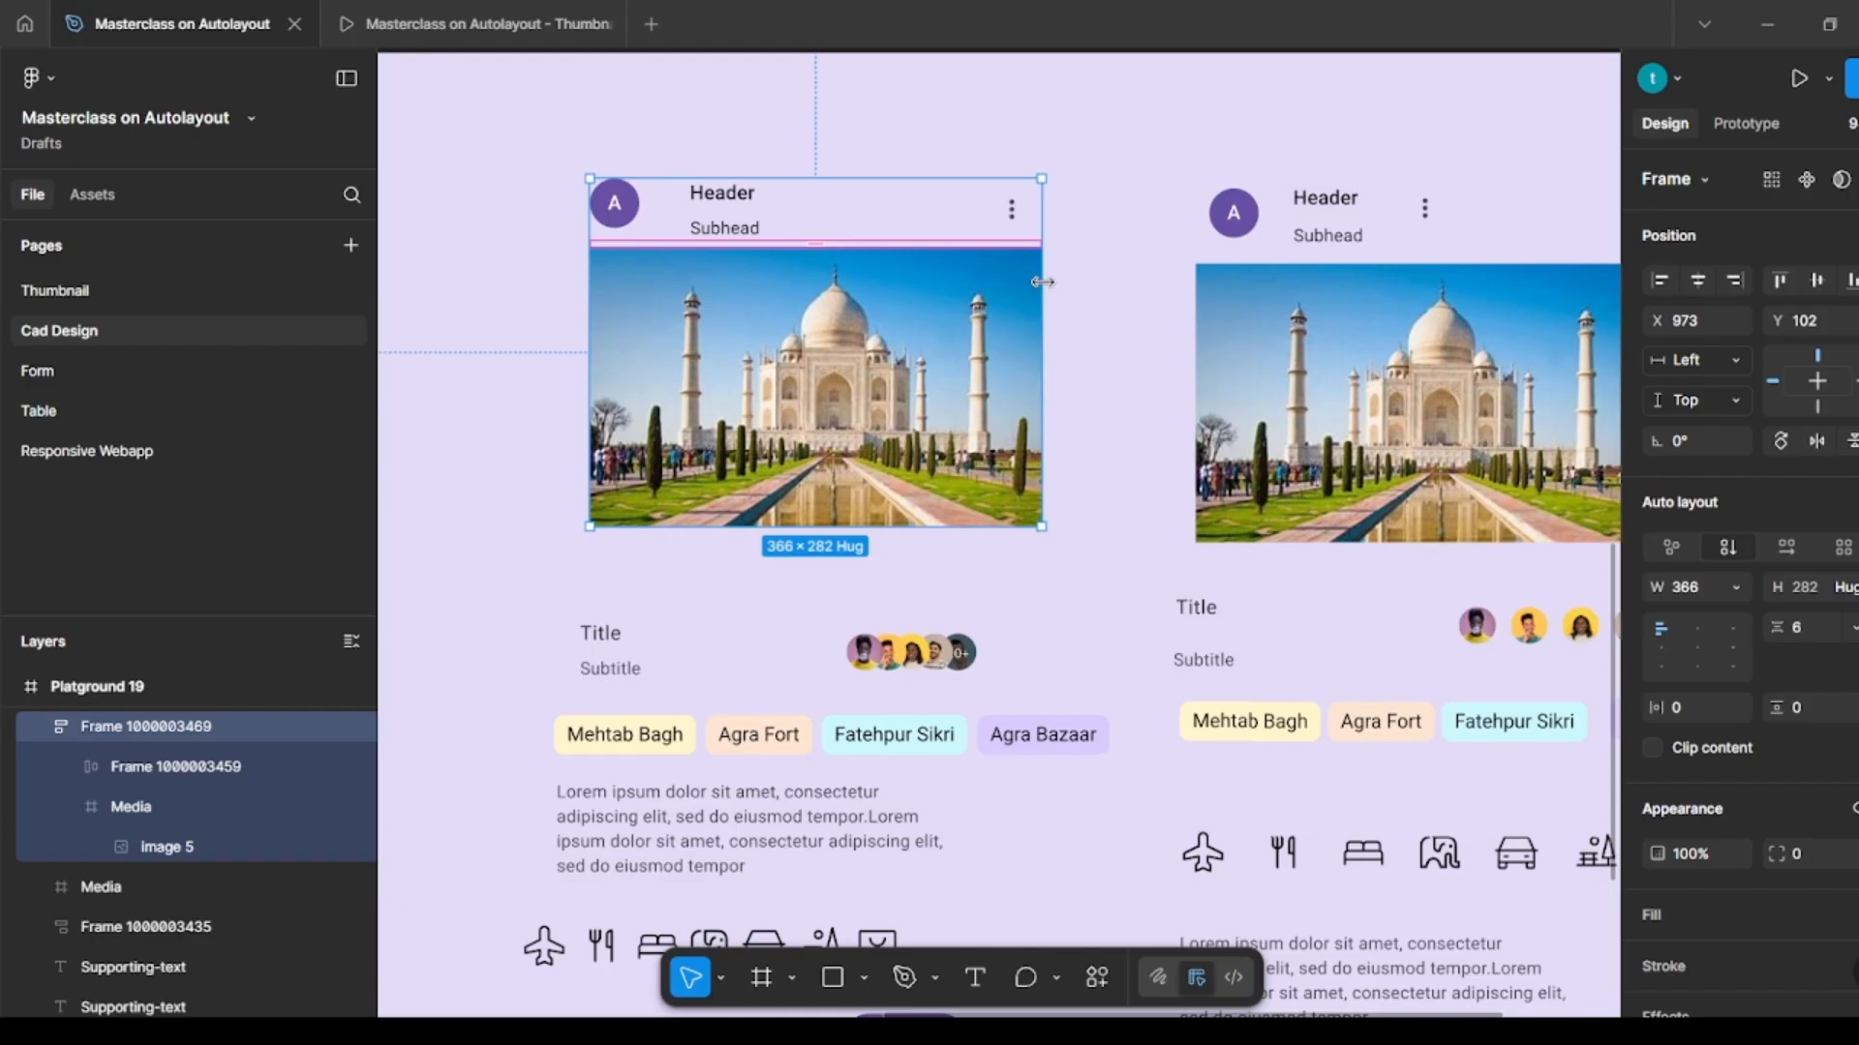
{"action": "left_click", "coordinate": [1096, 518]}
Step: Wrap the title and subtitle block and the avatar group below the image in a horizontal auto layout
{"action": "scroll", "coordinate": [1143, 540], "scroll_direction": "down", "scroll_amount": 1}
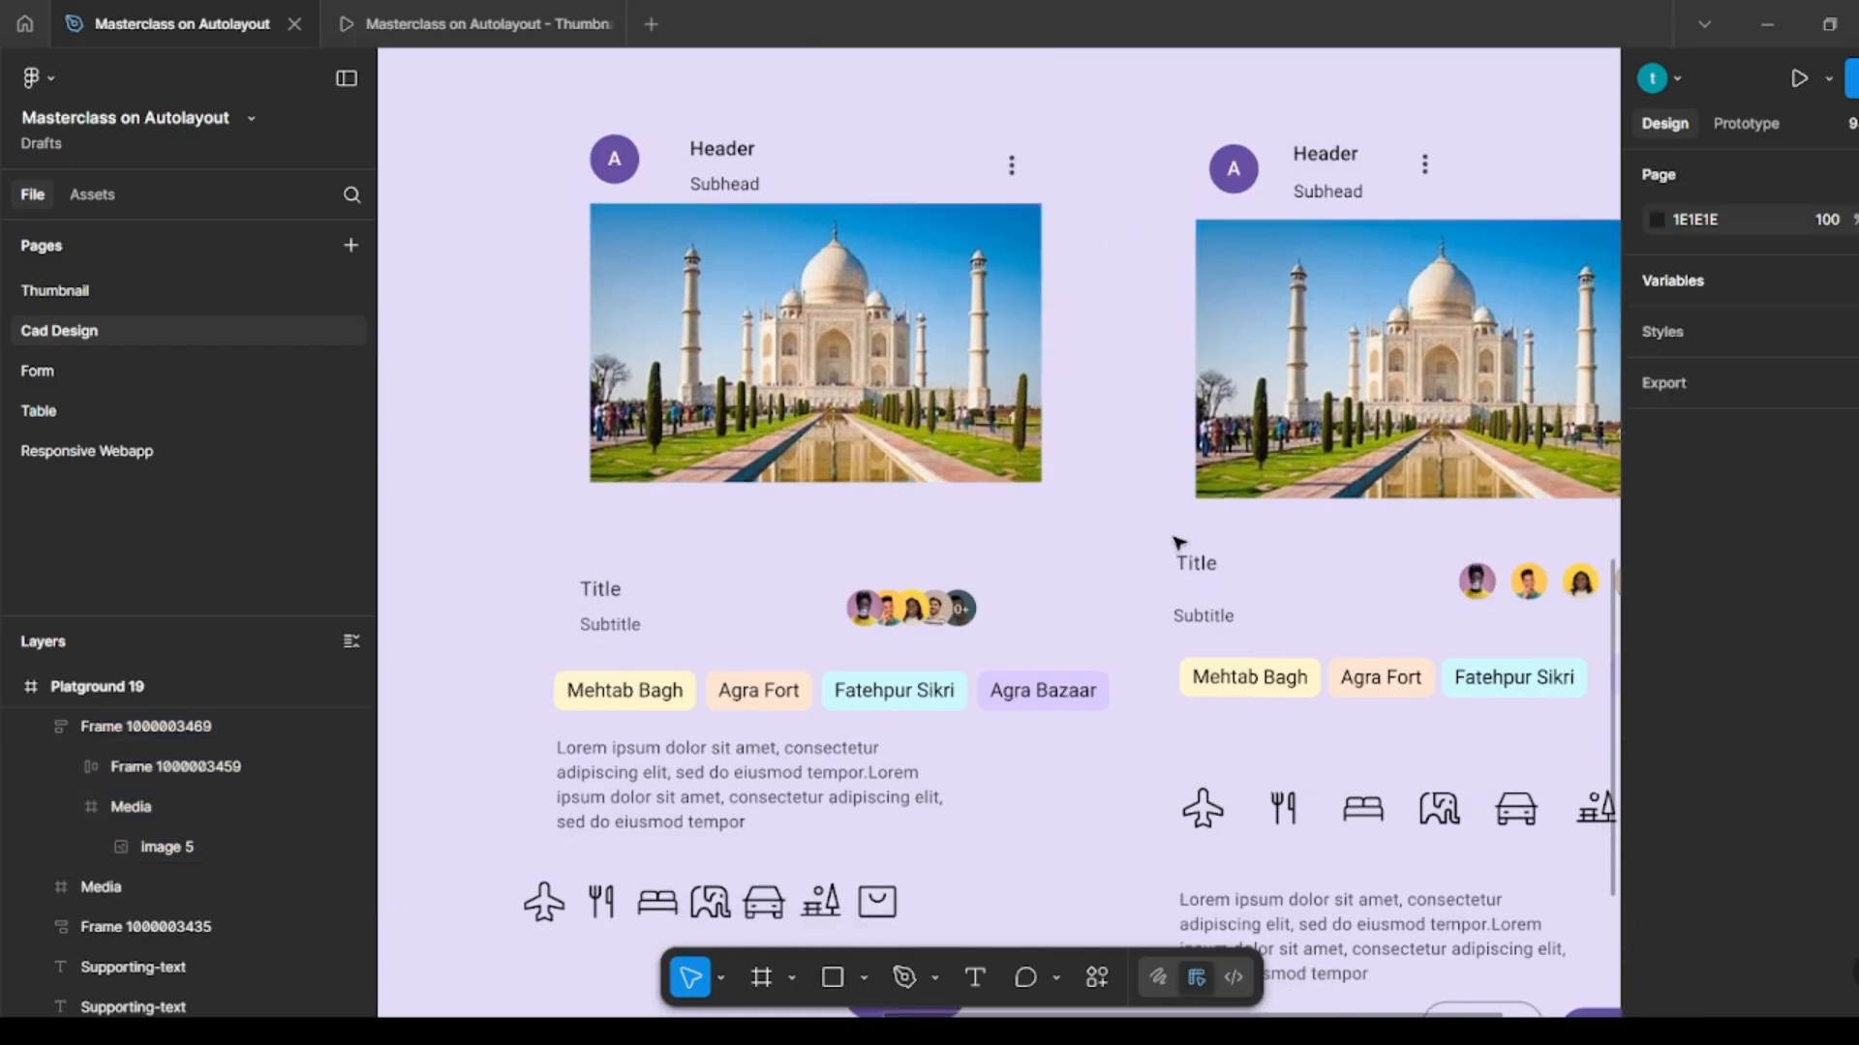
{"action": "left_click", "coordinate": [598, 588]}
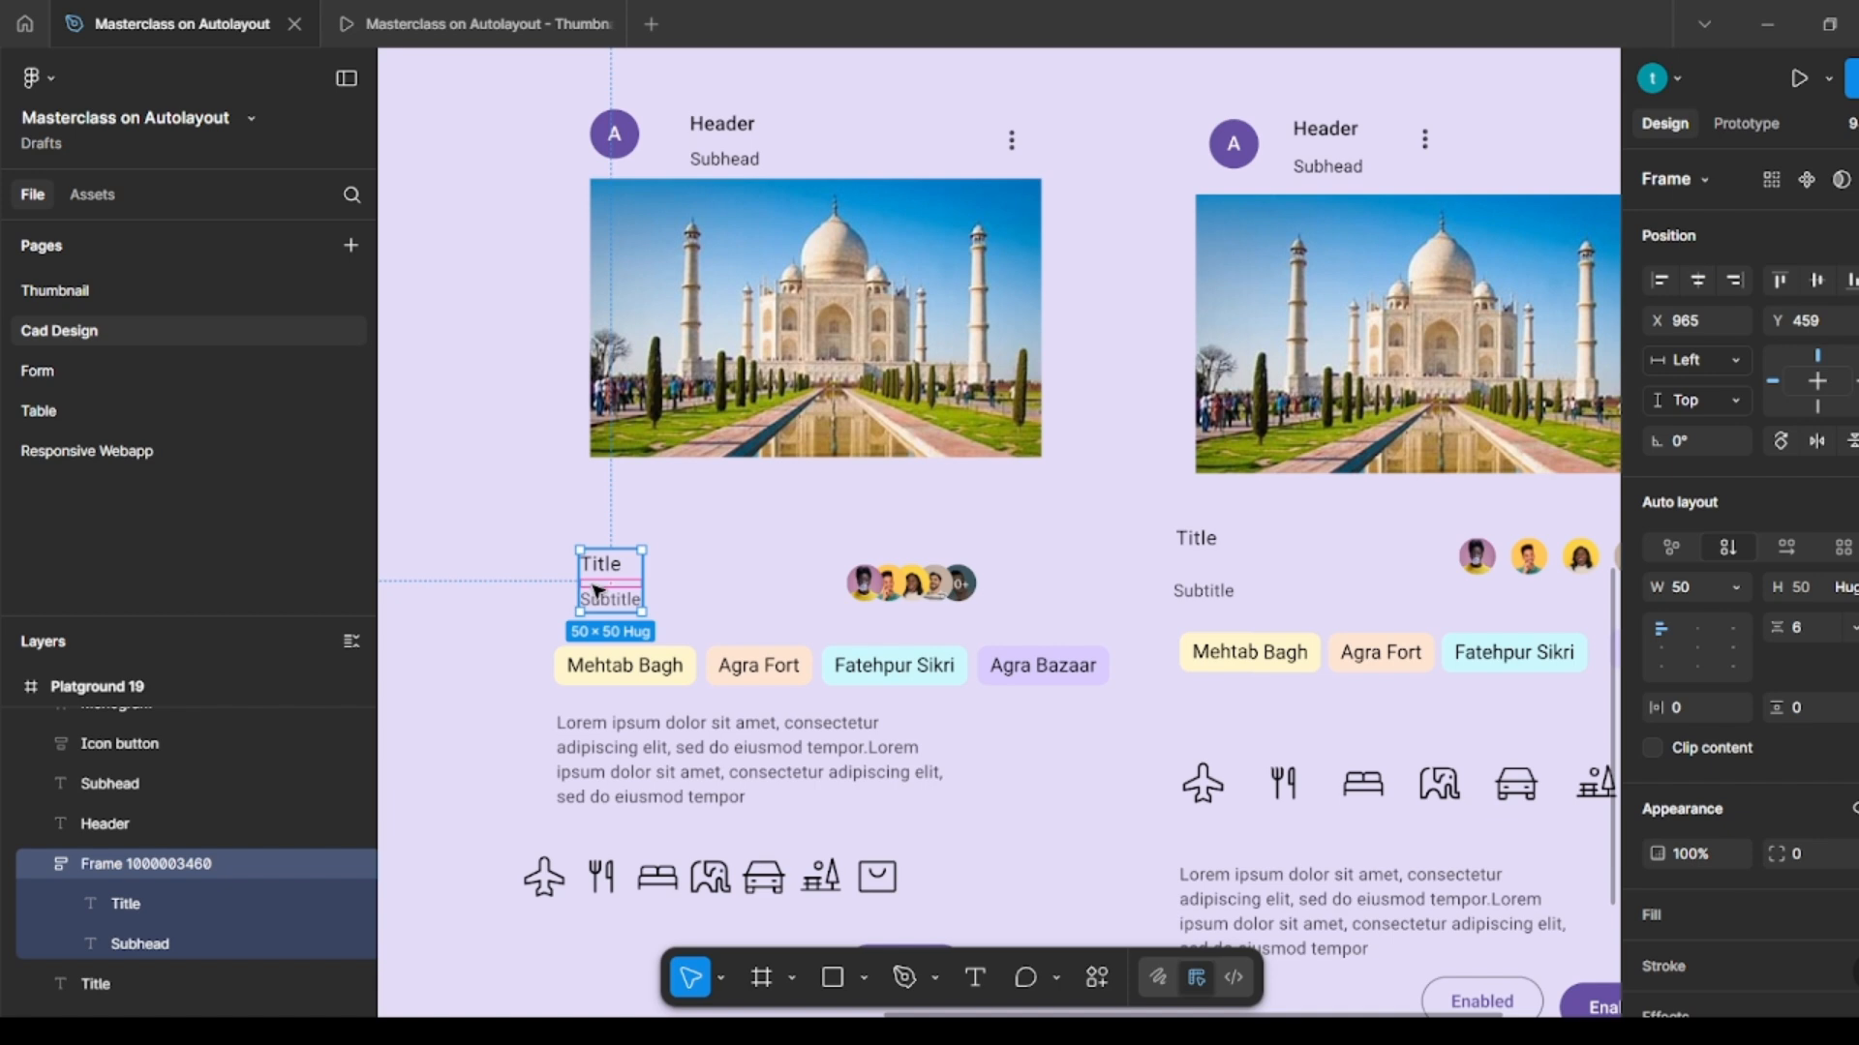
{"action": "left_click", "coordinate": [908, 591], "text": "shift"}
{"action": "key", "text": "shift+a"}
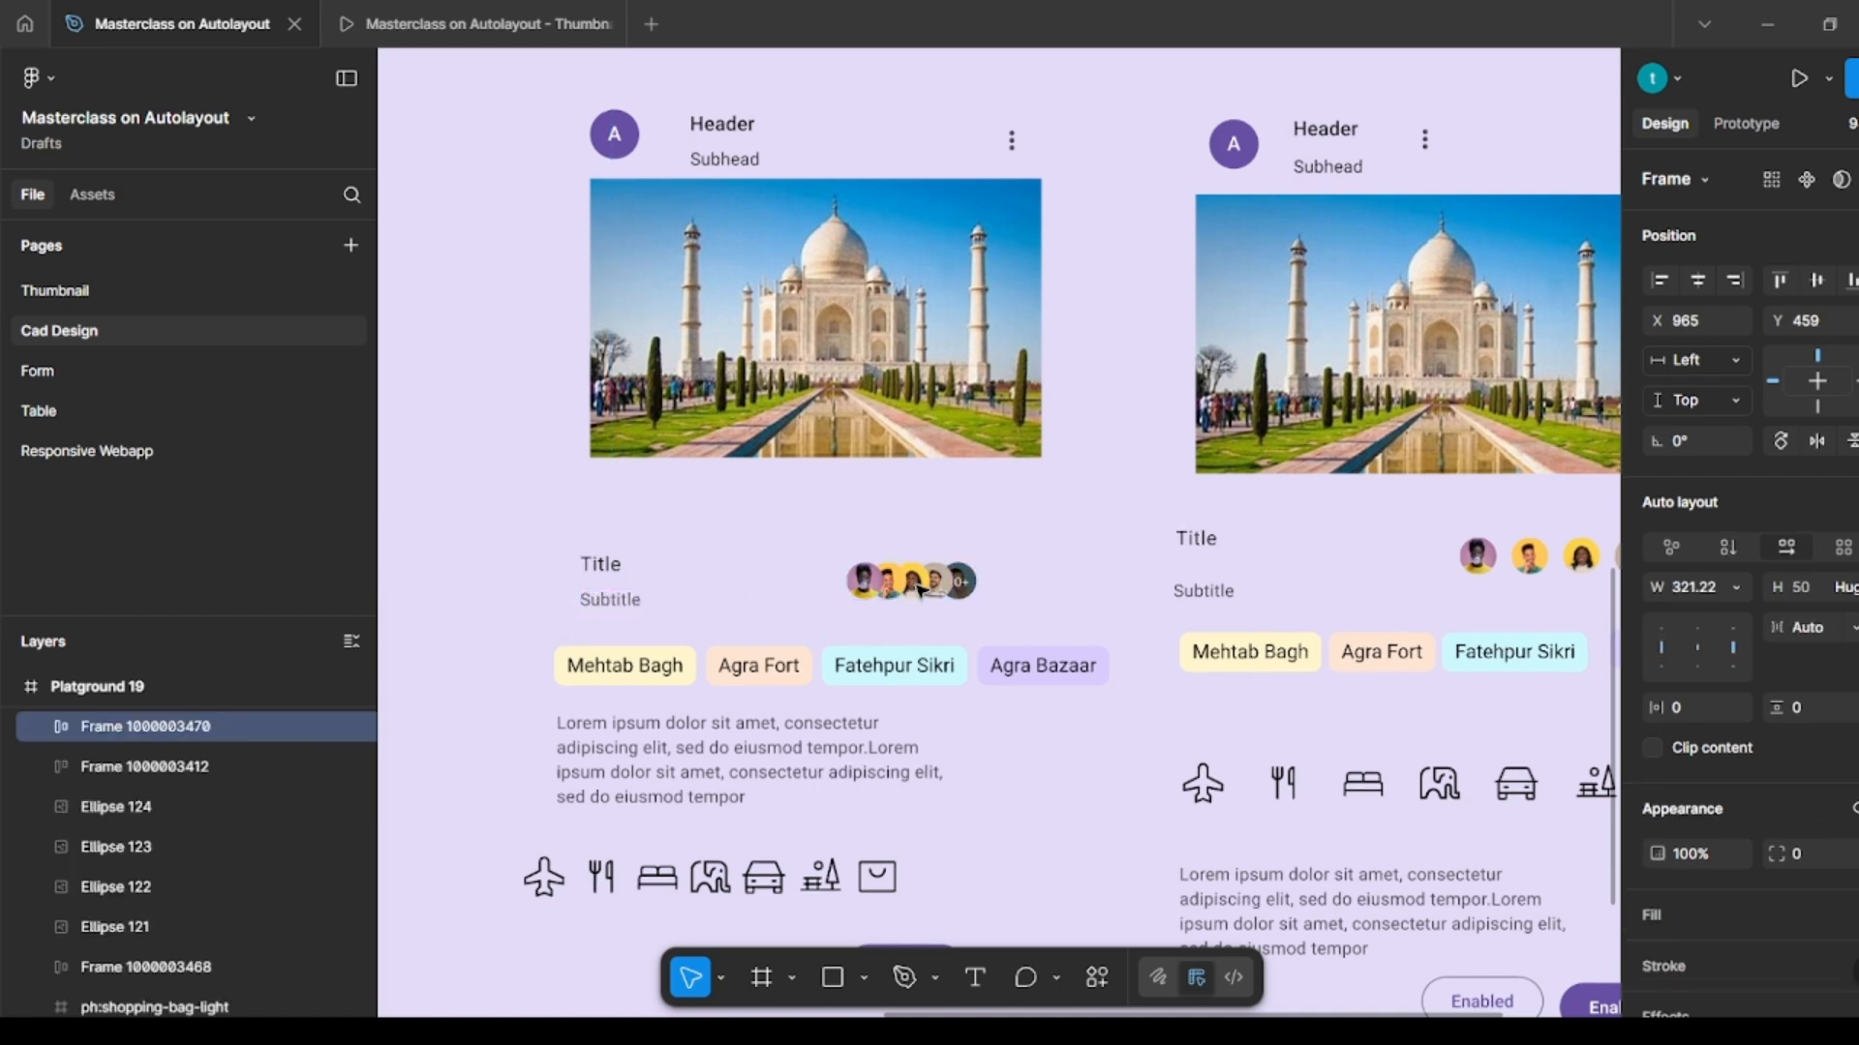
{"action": "left_click", "coordinate": [1087, 557]}
Step: Wrap the title row, place tags, lorem ipsum paragraph and icon row in a vertical auto layout
{"action": "scroll", "coordinate": [1087, 551], "scroll_direction": "down", "scroll_amount": 3}
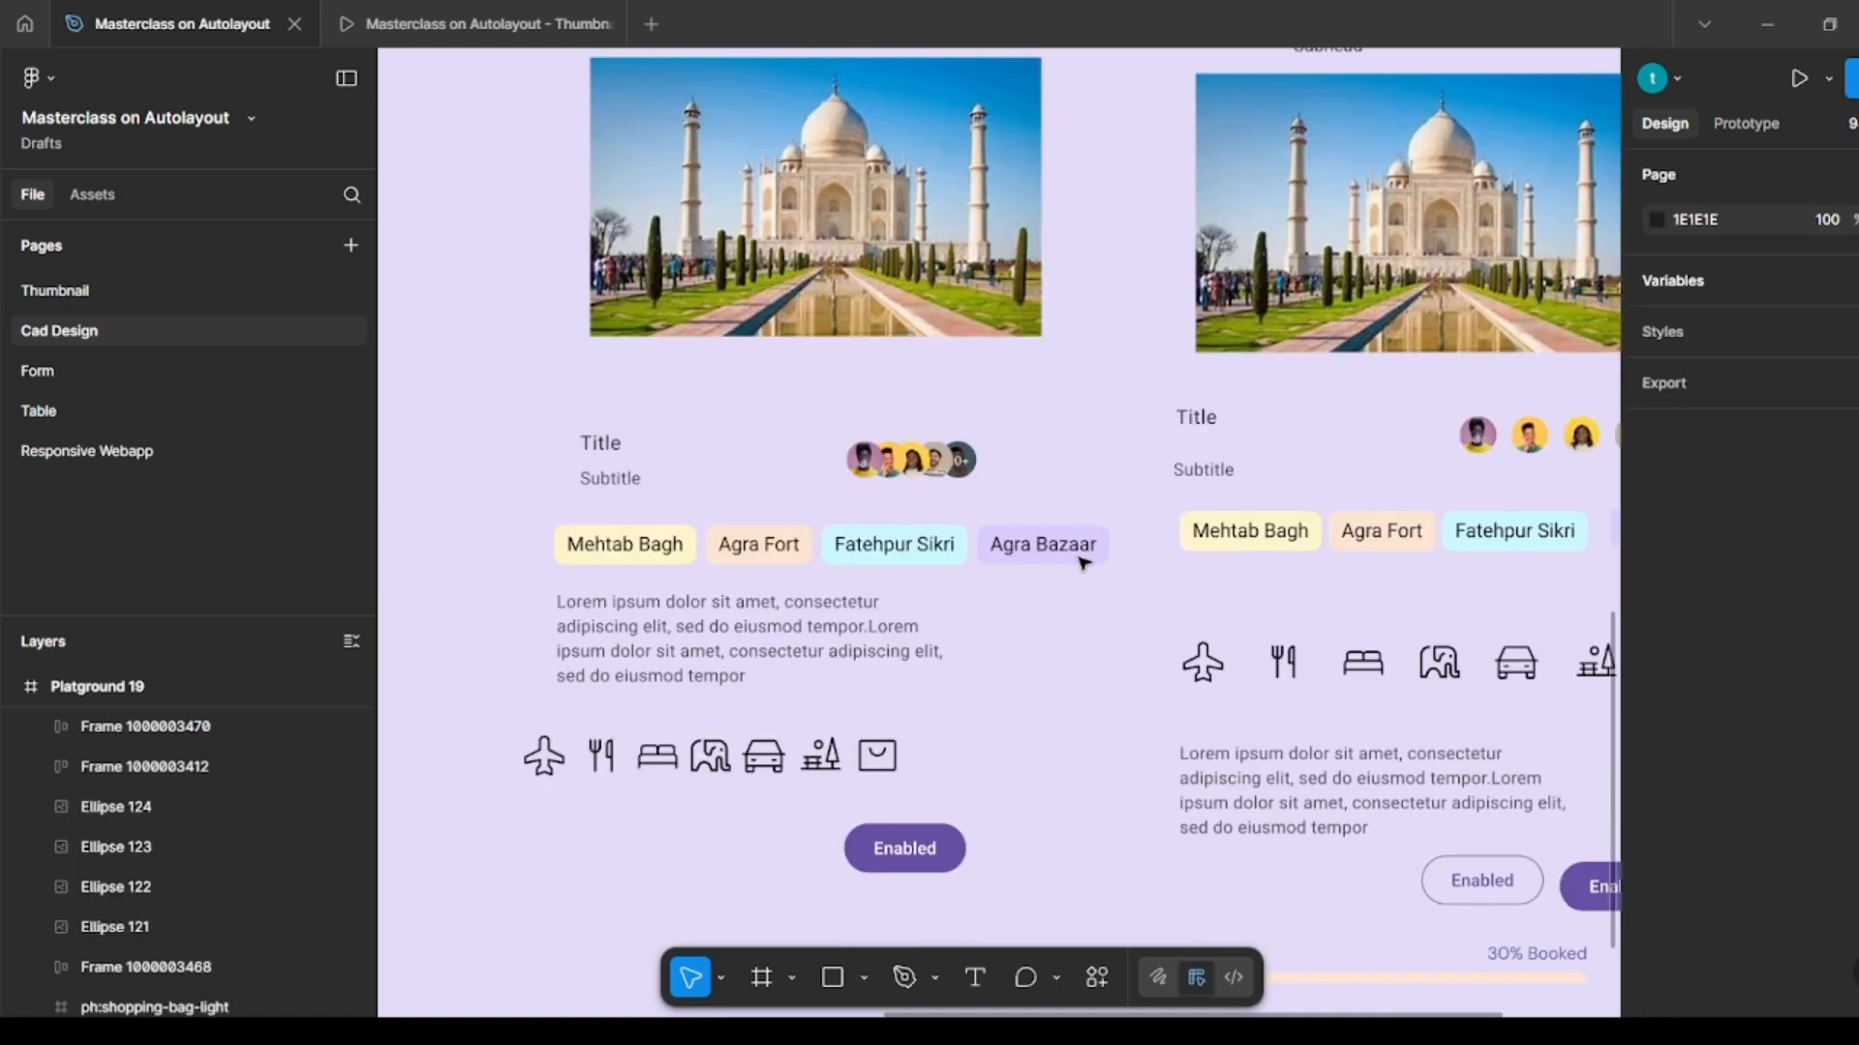
{"action": "left_click", "coordinate": [681, 471]}
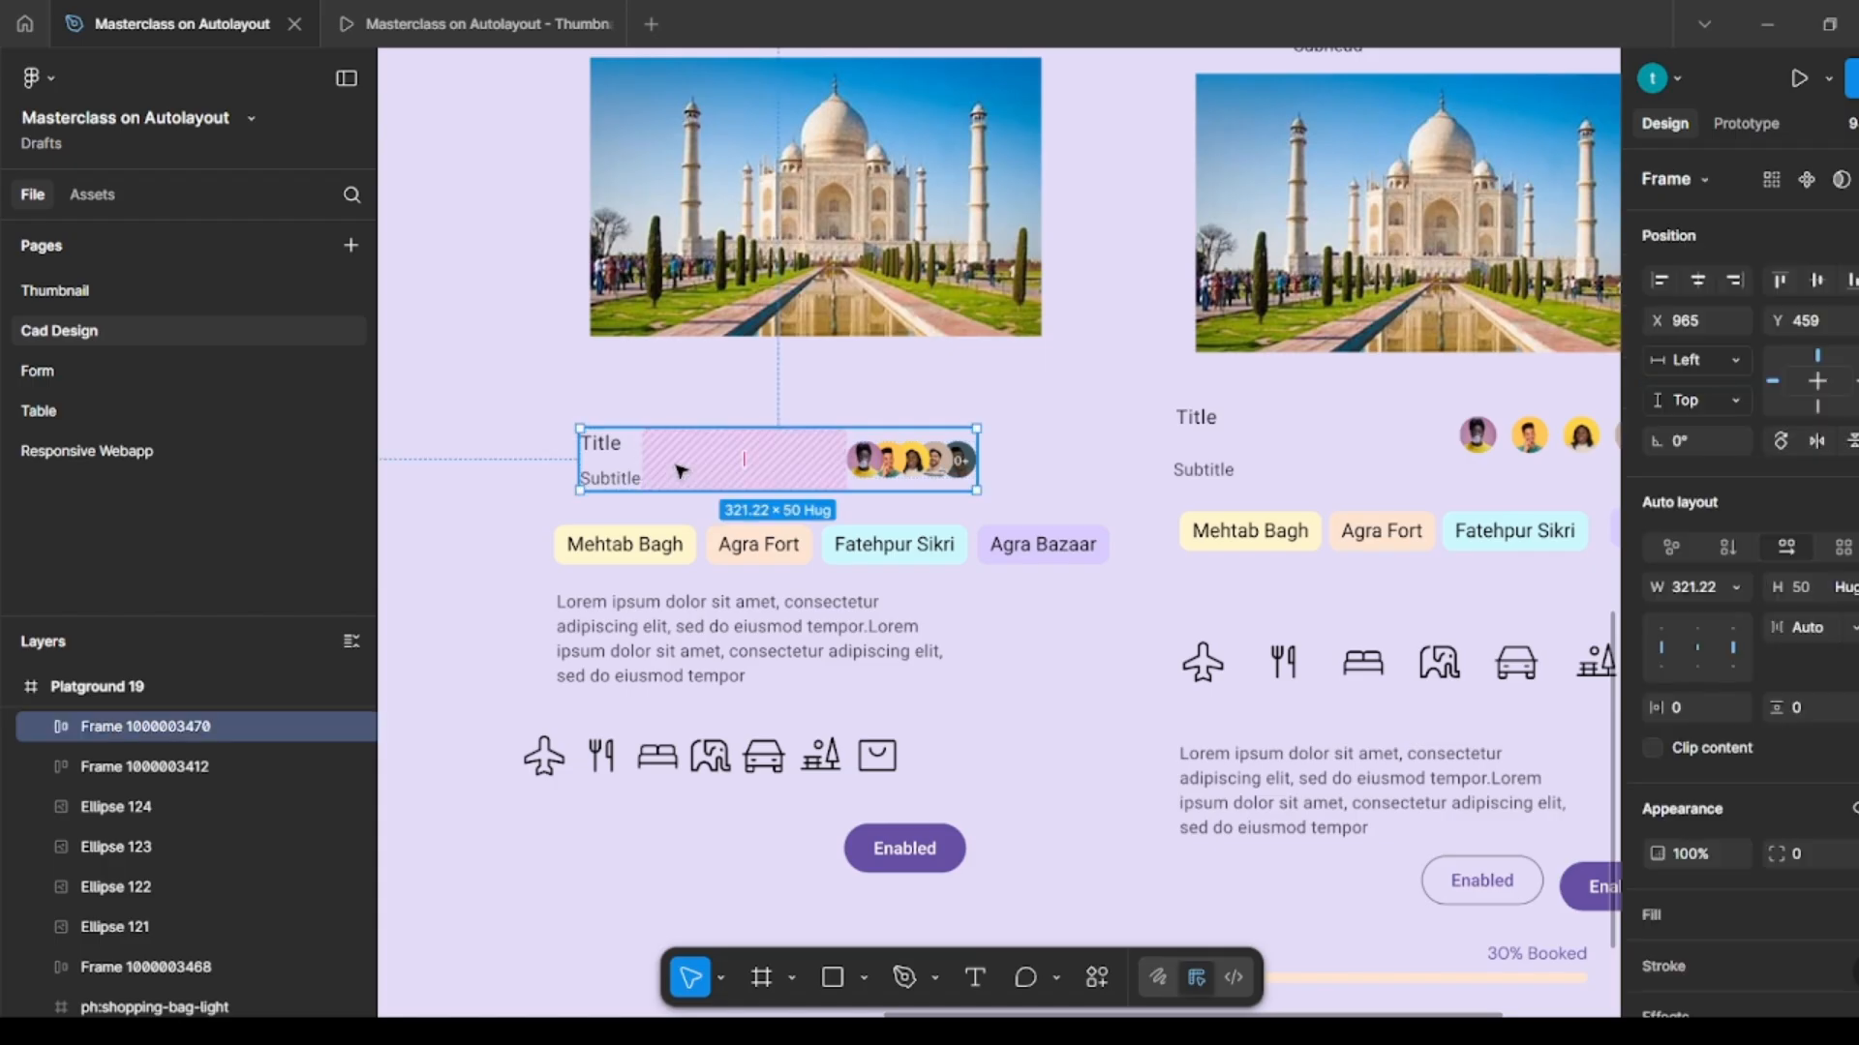
{"action": "left_click", "coordinate": [668, 544], "text": "shift"}
{"action": "left_click", "coordinate": [668, 652], "text": "shift"}
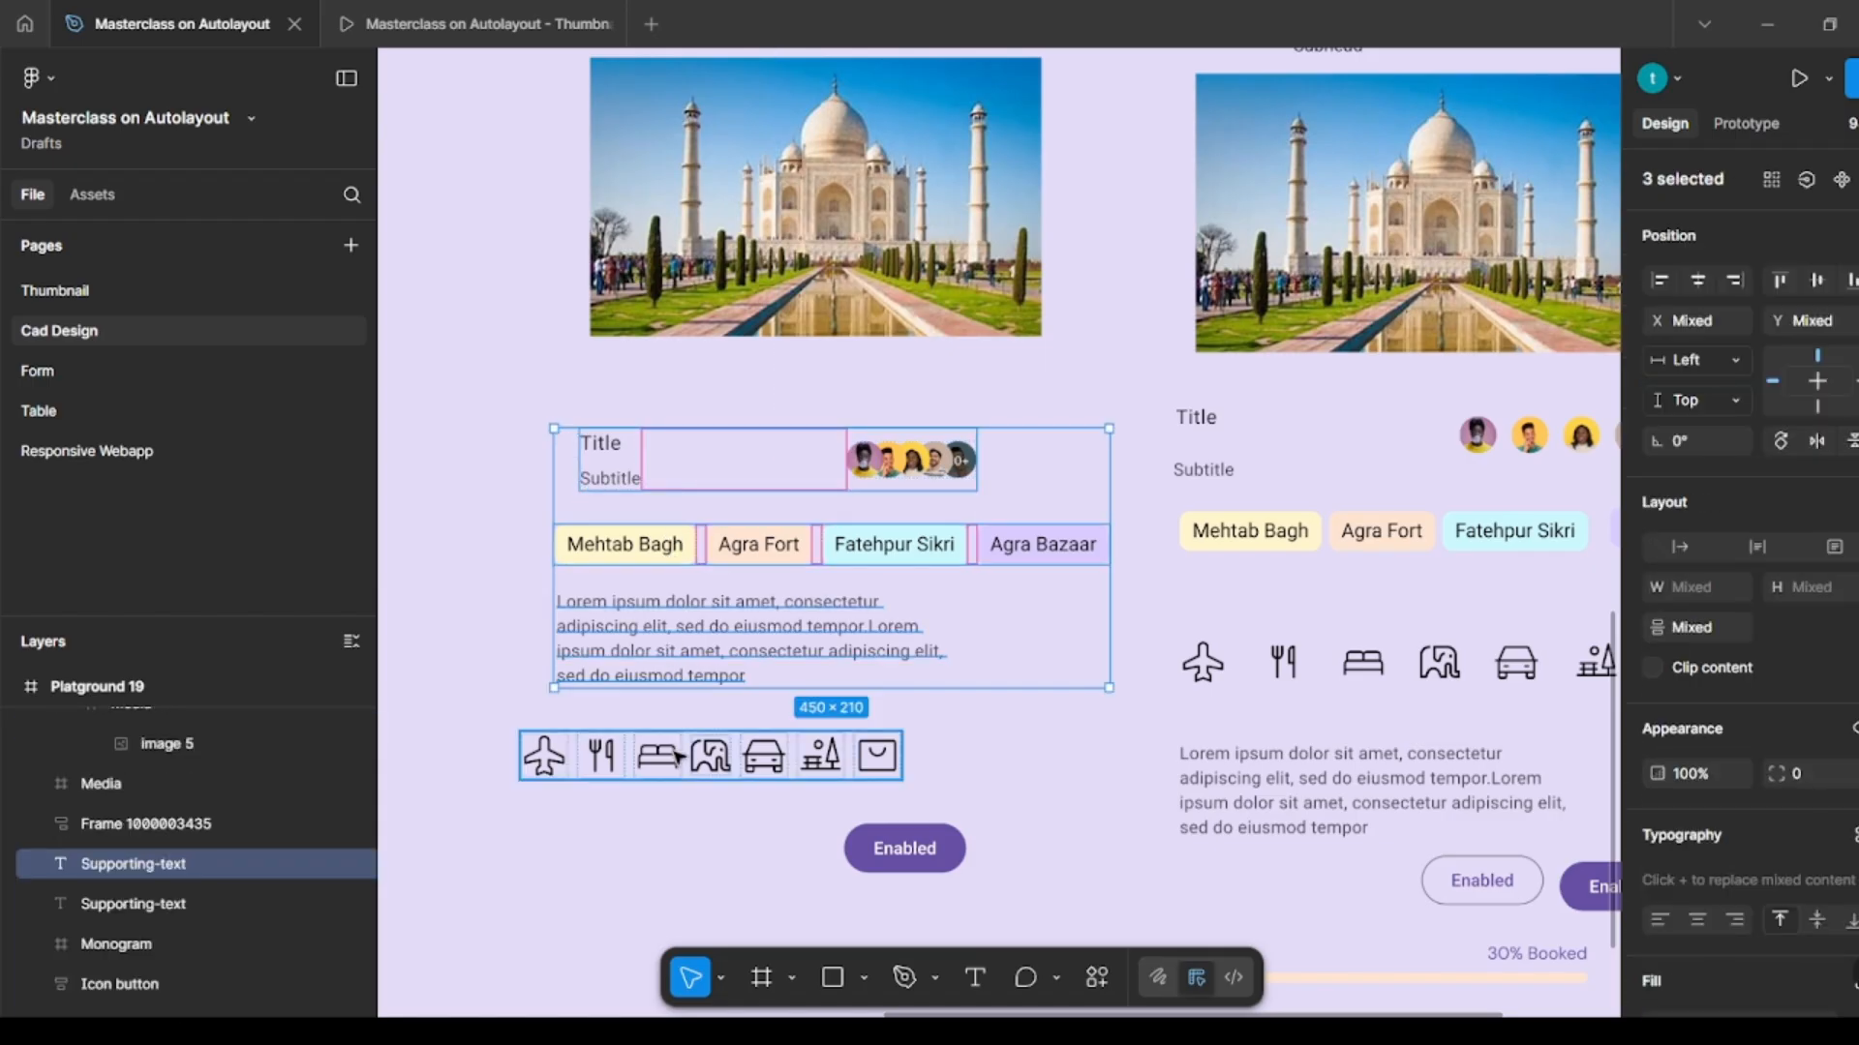
{"action": "left_click", "coordinate": [678, 757], "text": "shift"}
{"action": "key", "text": "shift+a"}
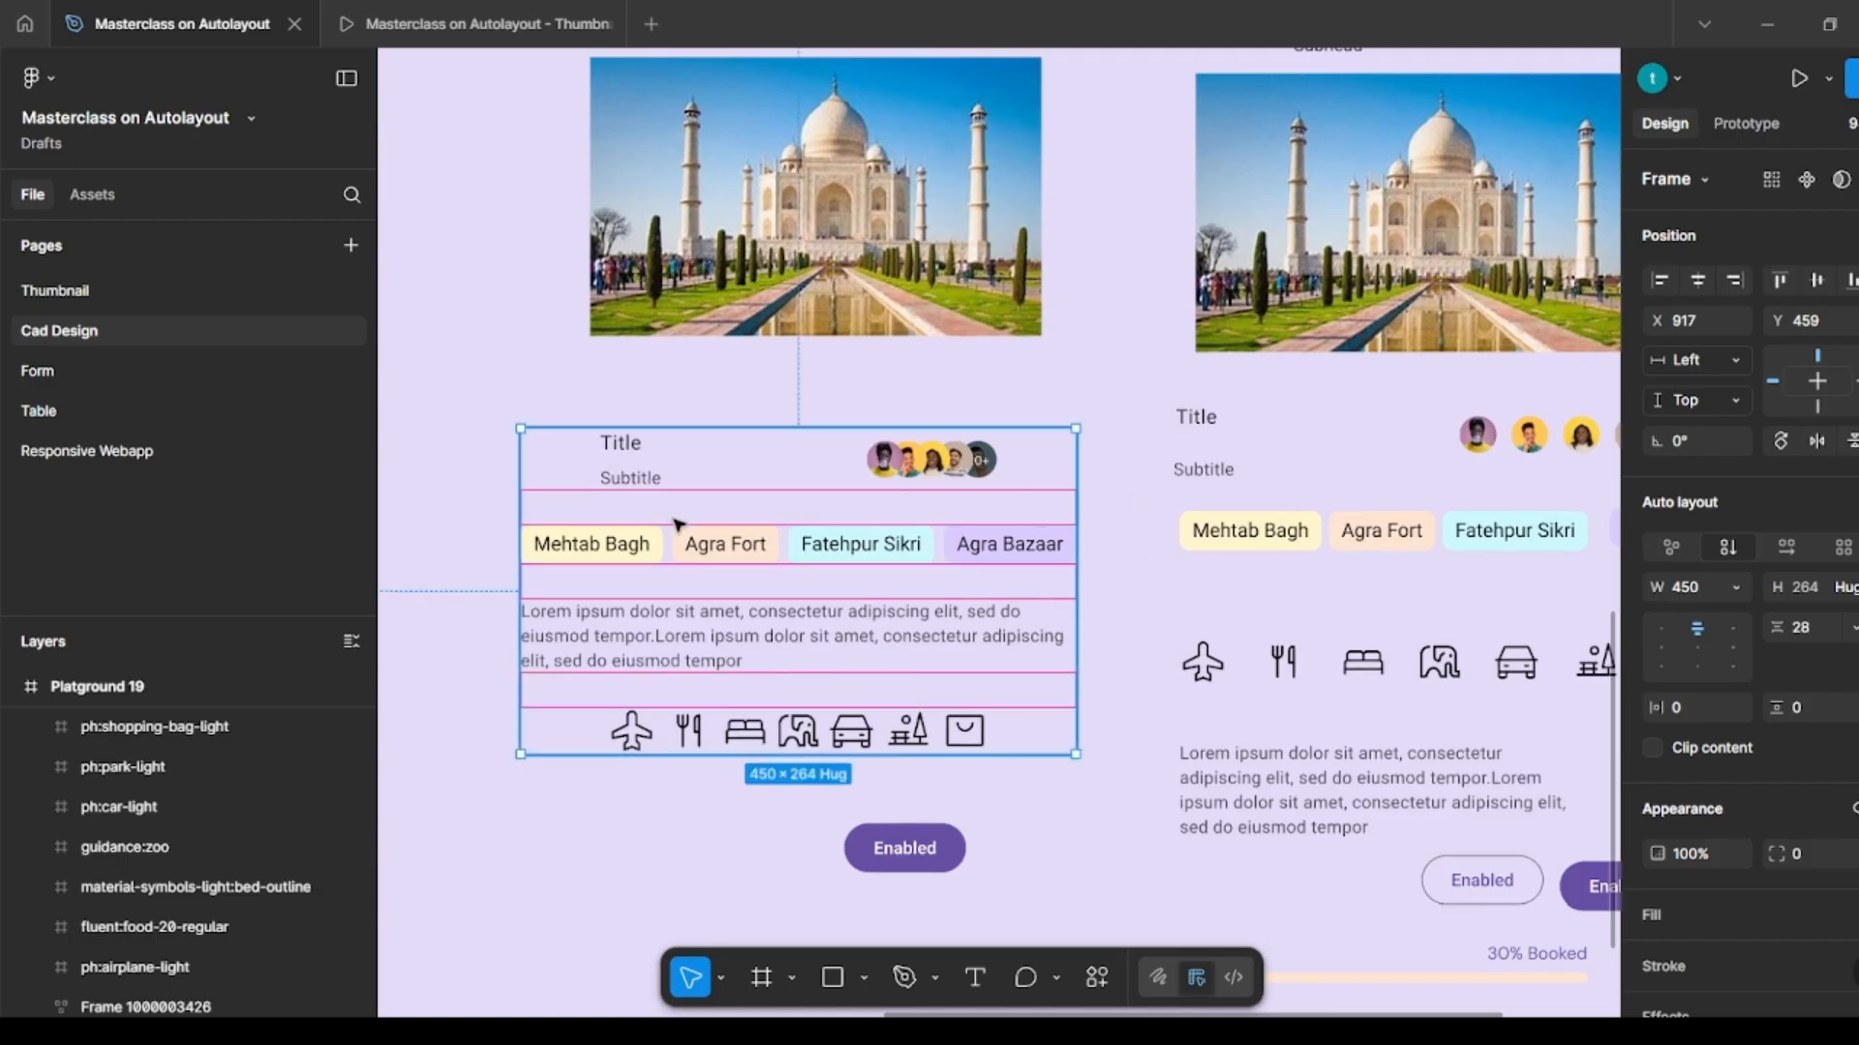
Step: Align the new details frame's contents top left and set its vertical gap to 12
{"action": "left_click", "coordinate": [1660, 631]}
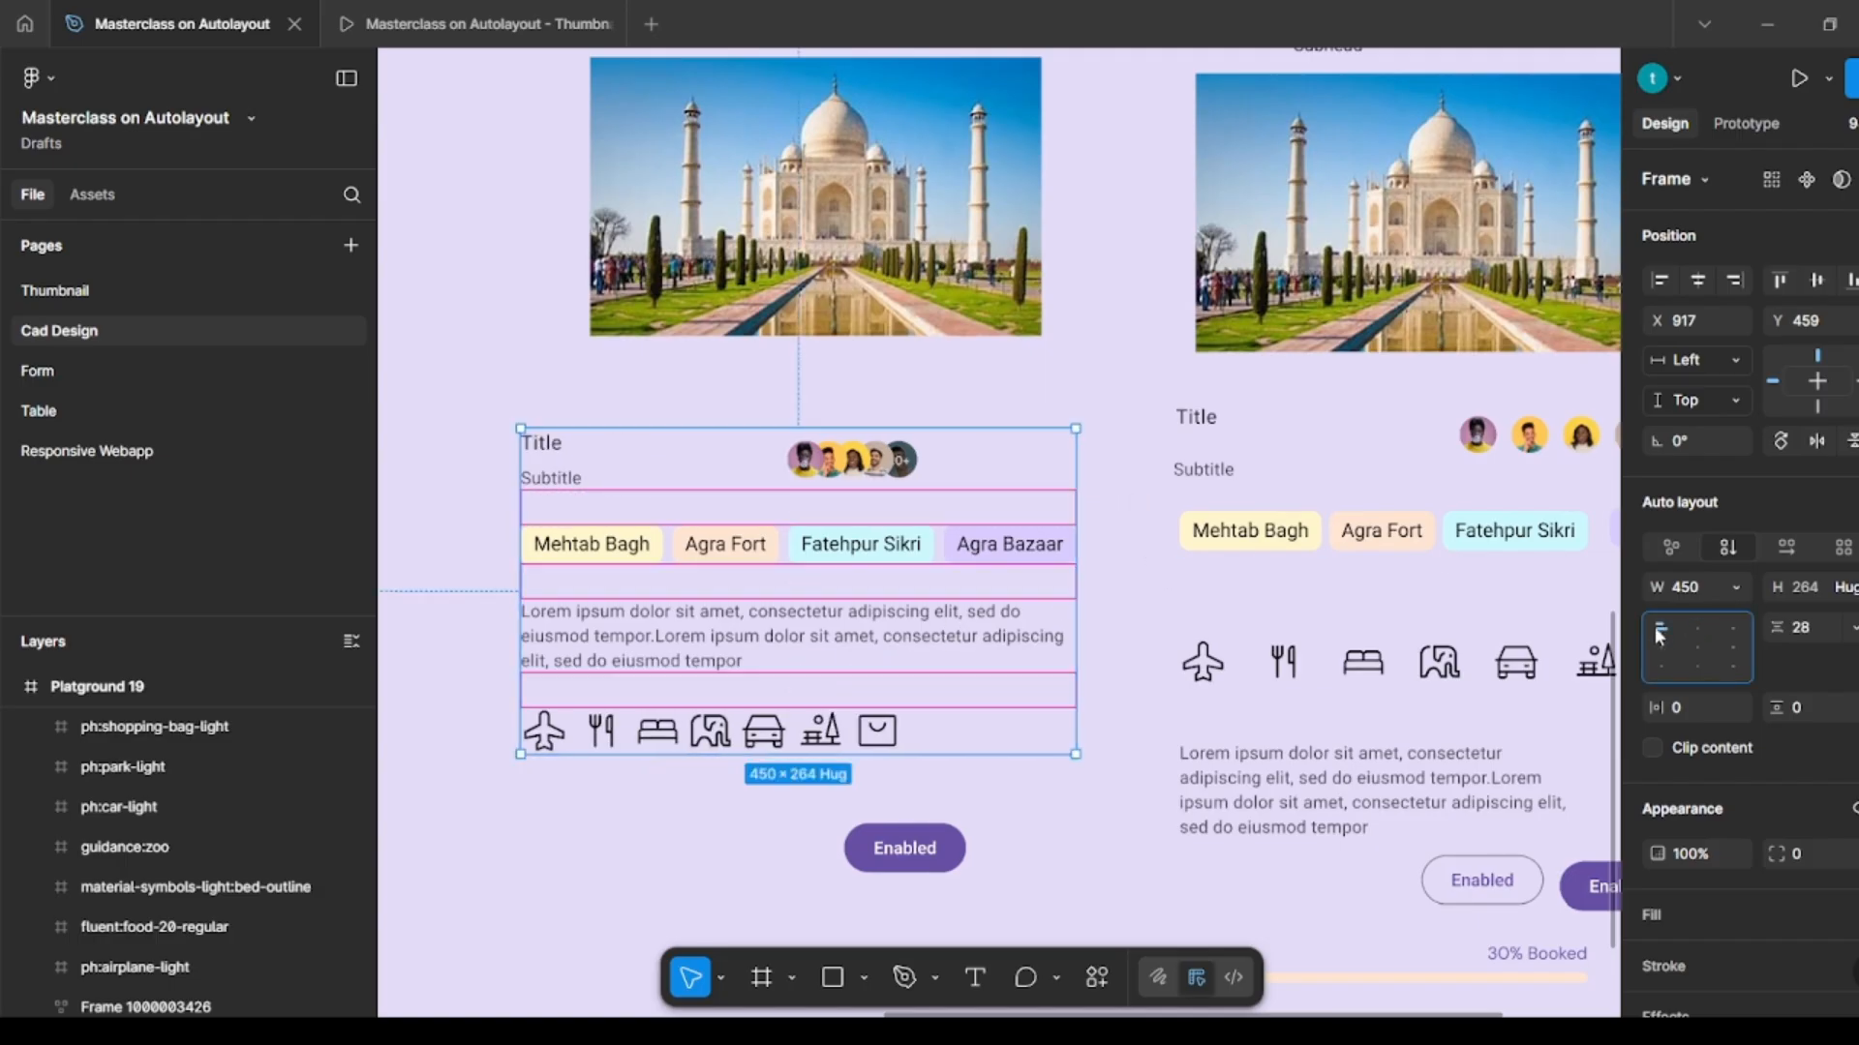
{"action": "left_click", "coordinate": [1816, 631]}
{"action": "type", "text": "12"}
{"action": "key", "text": "Return"}
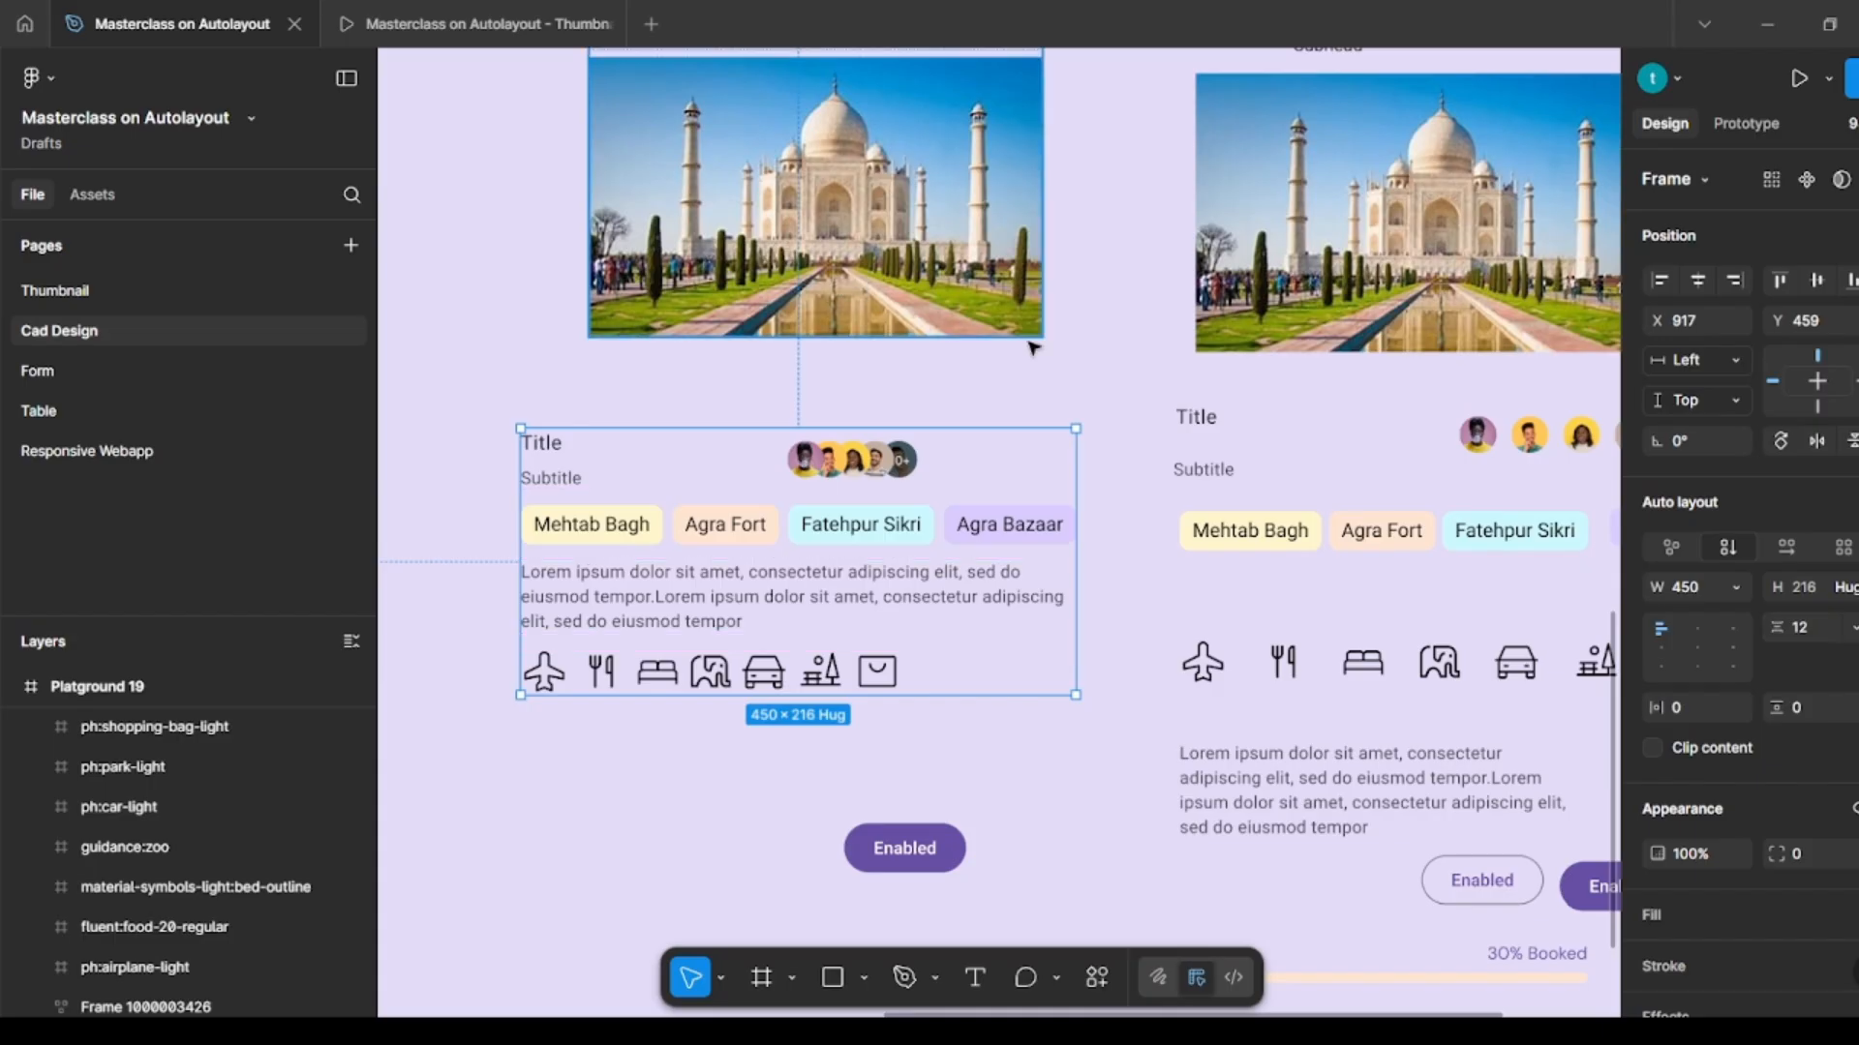
{"action": "left_click", "coordinate": [1104, 362]}
Step: Wrap the details frame and the header and image frame together in a vertical auto layout
{"action": "scroll", "coordinate": [1104, 362], "scroll_direction": "up", "scroll_amount": 1}
{"action": "left_click", "coordinate": [932, 552]}
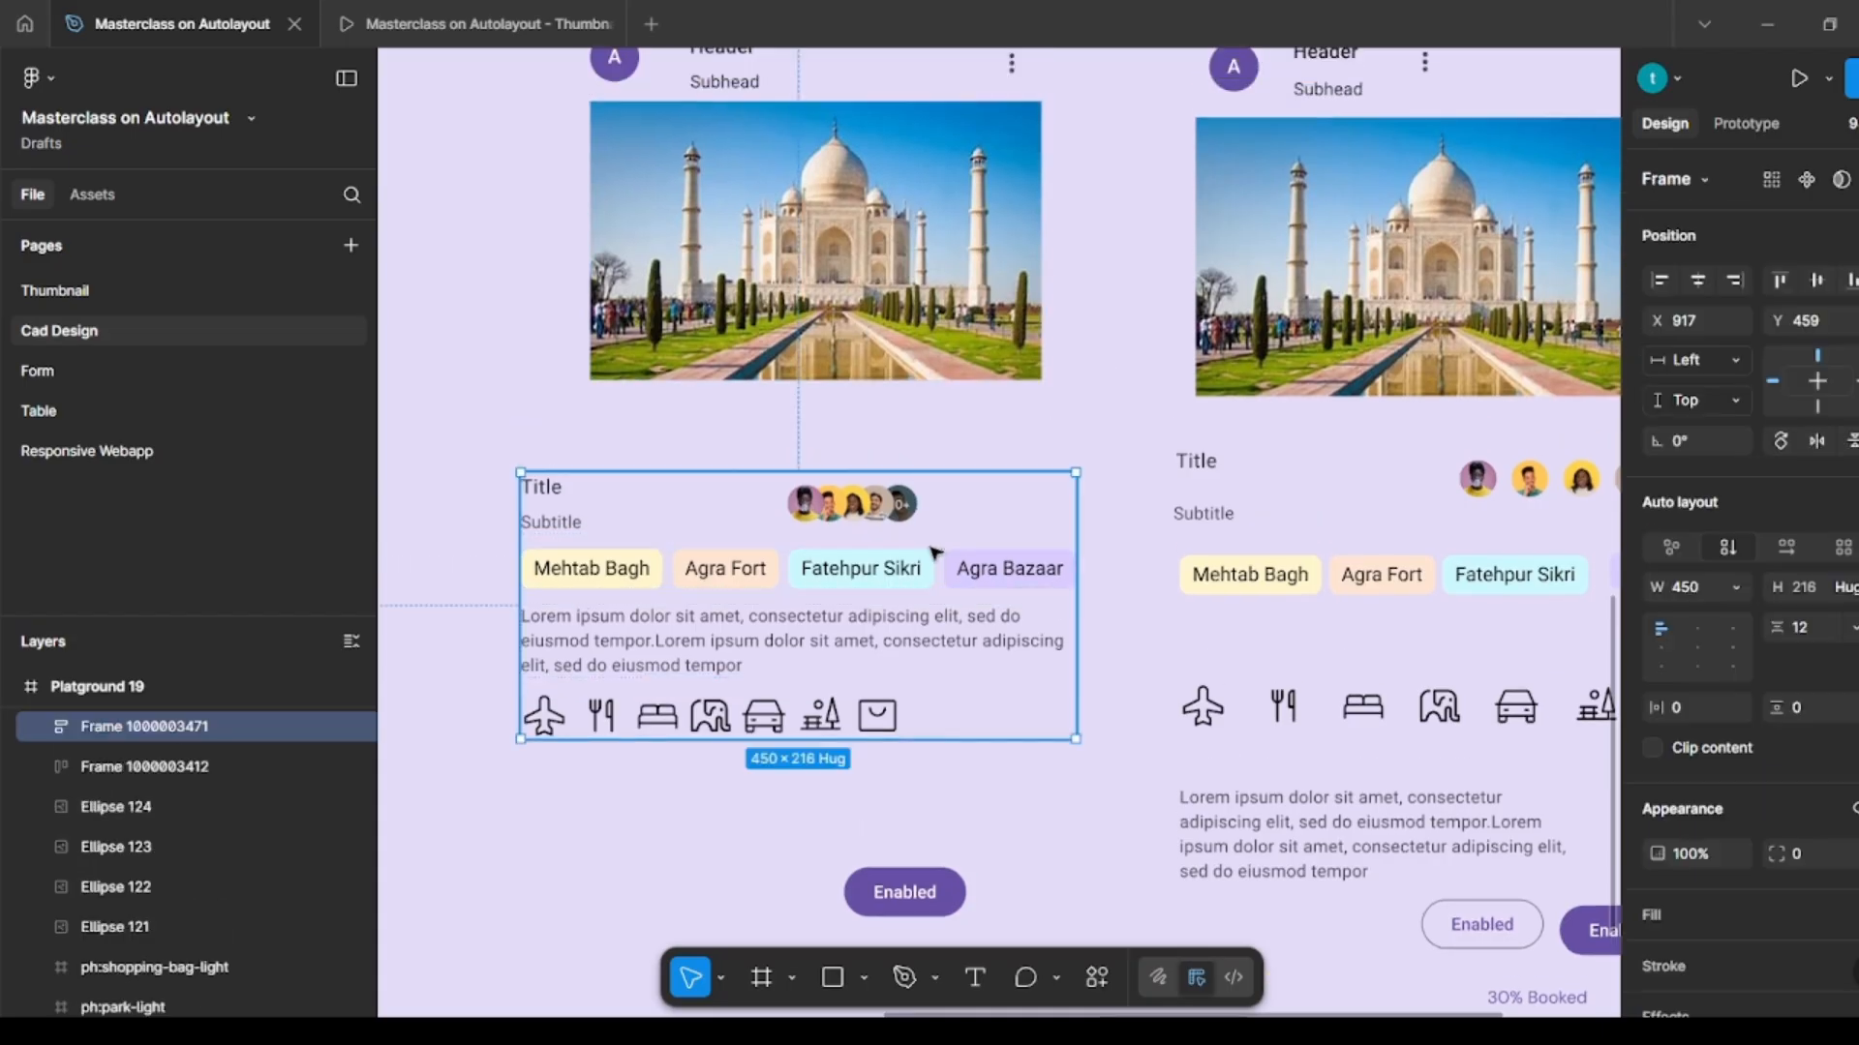
{"action": "left_click", "coordinate": [903, 281], "text": "shift"}
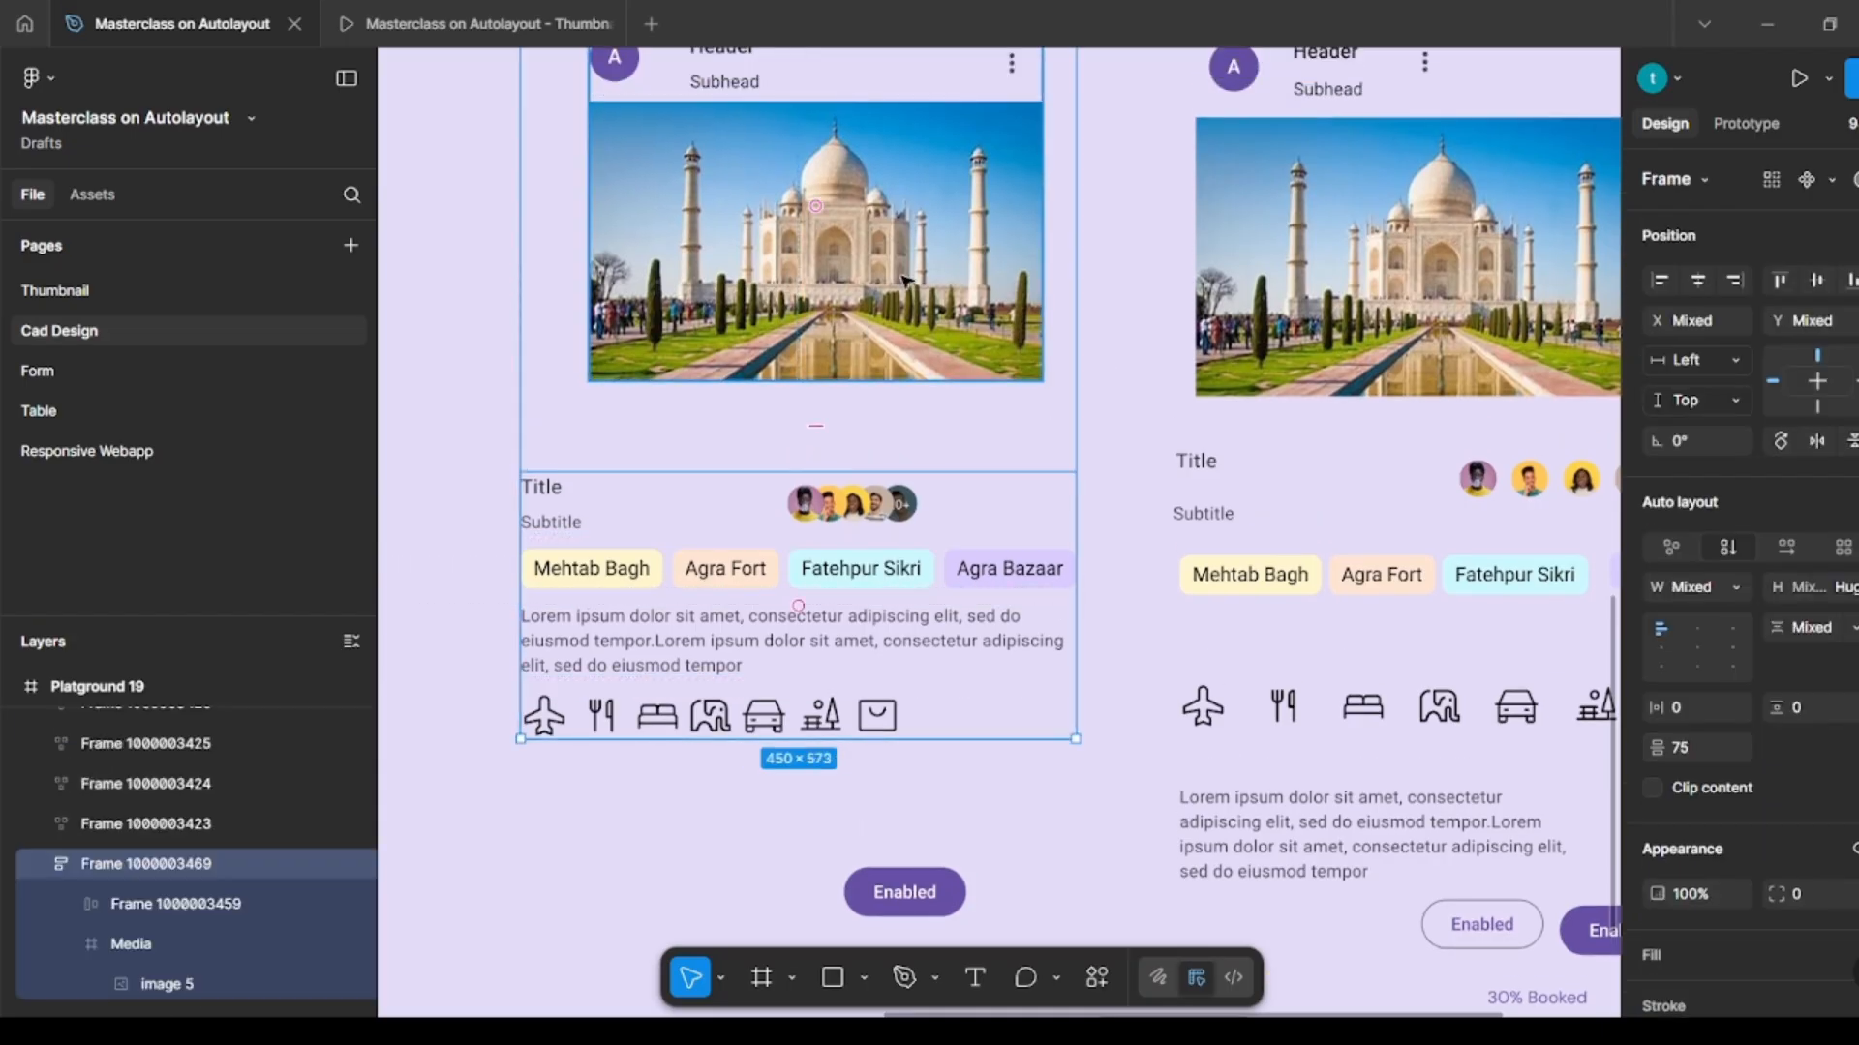
{"action": "key", "text": "shift+a"}
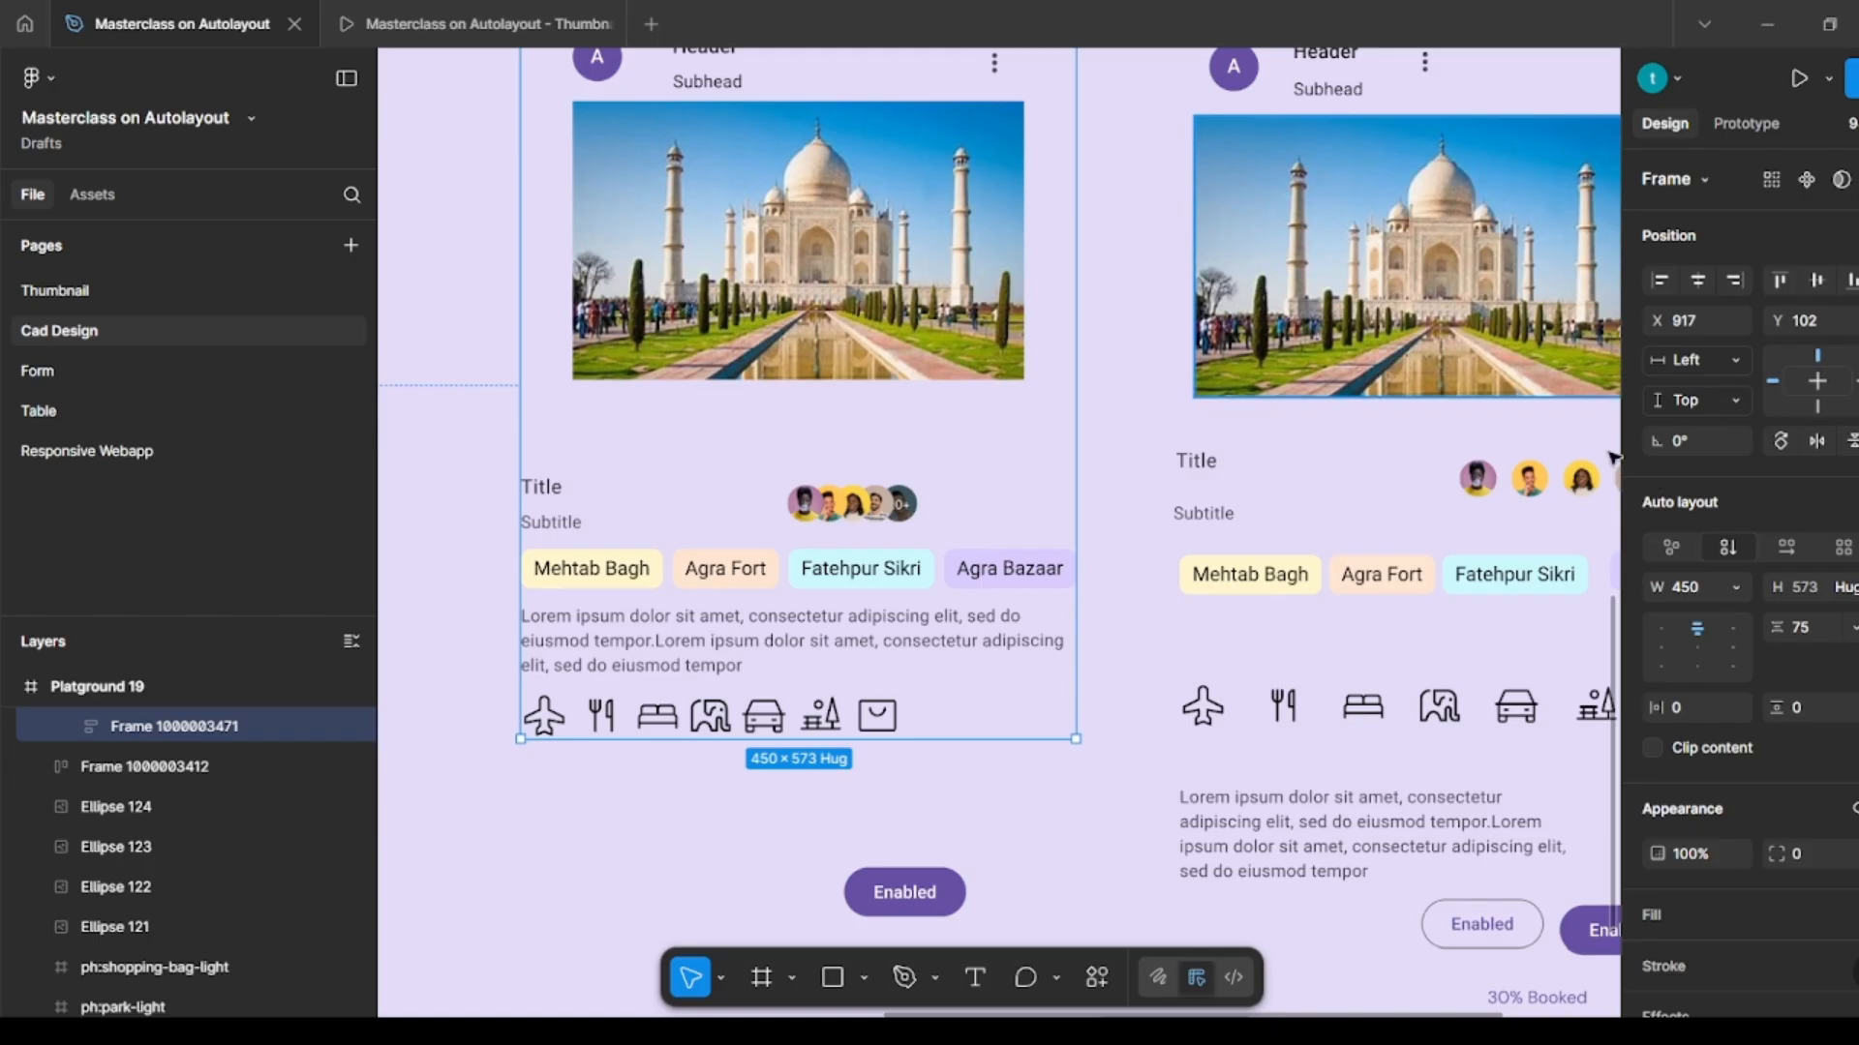
Step: Align the outer card frame's contents top left and set its vertical gap to 20
{"action": "left_click", "coordinate": [1660, 629]}
{"action": "left_click", "coordinate": [1830, 628]}
{"action": "type", "text": "20"}
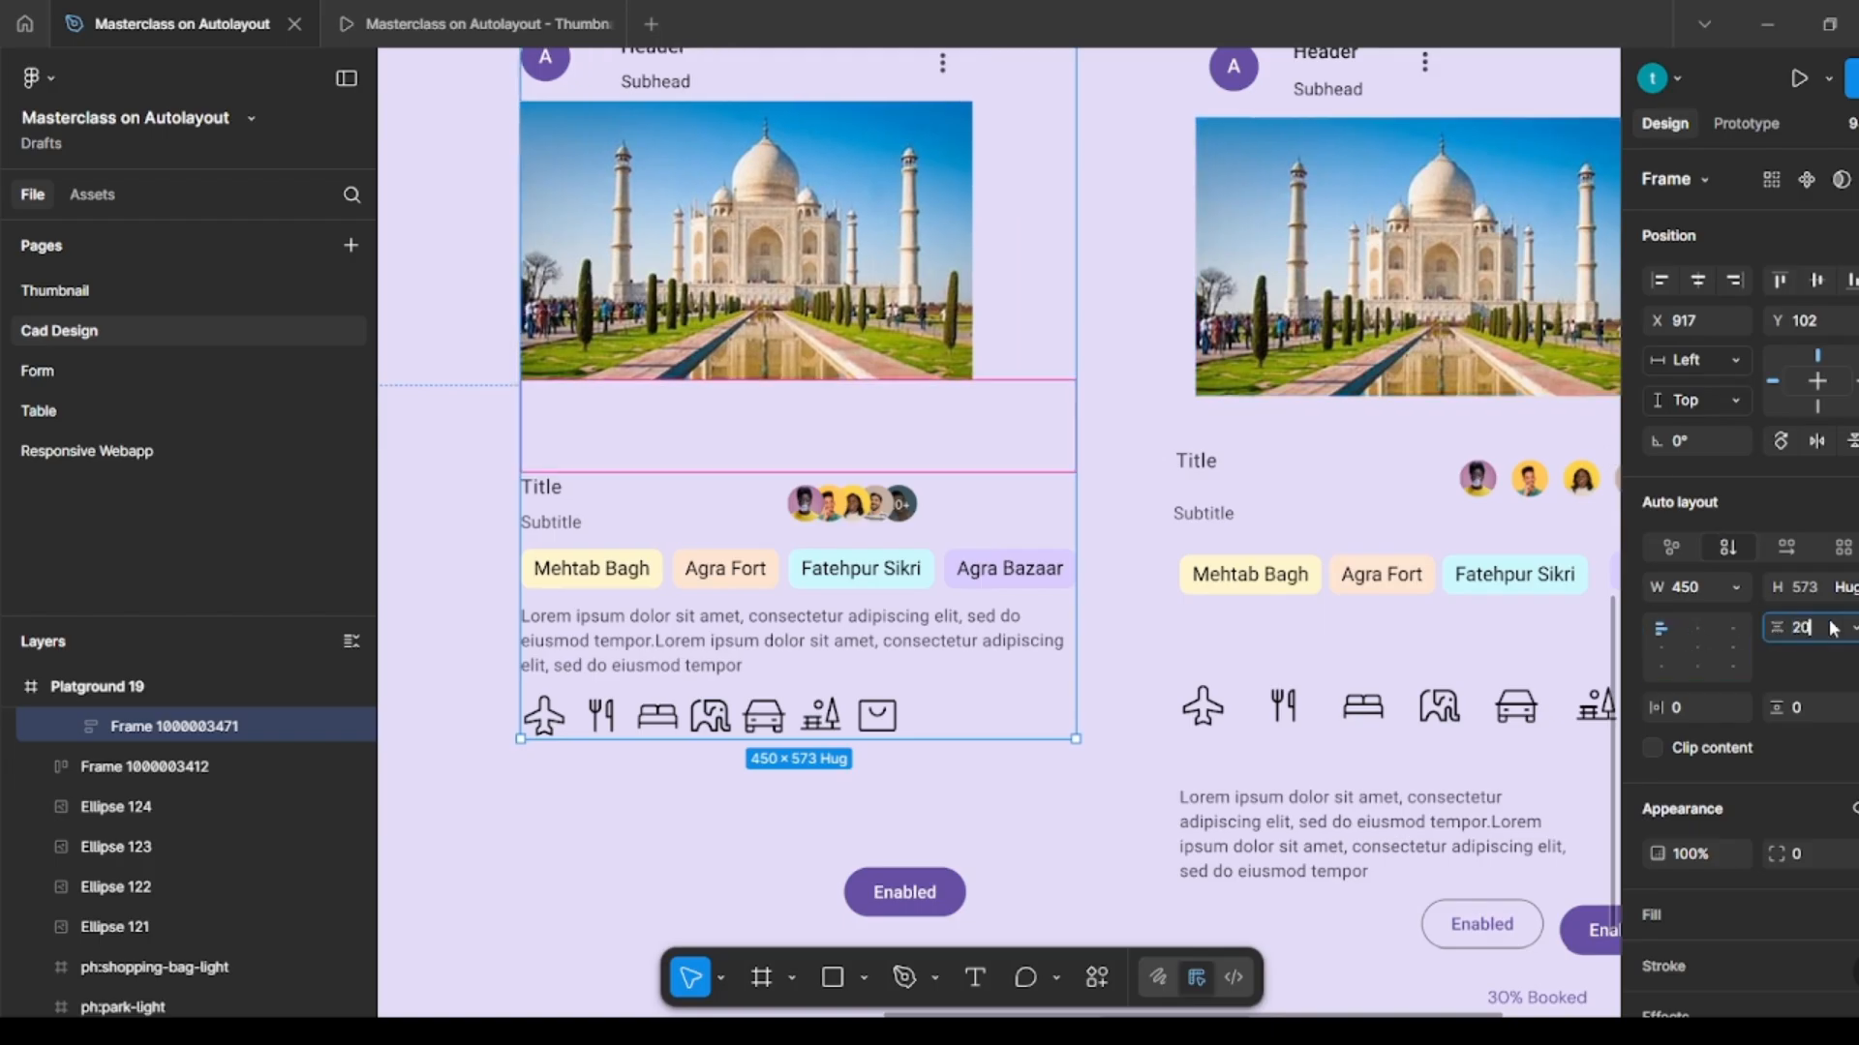
{"action": "key", "text": "Return"}
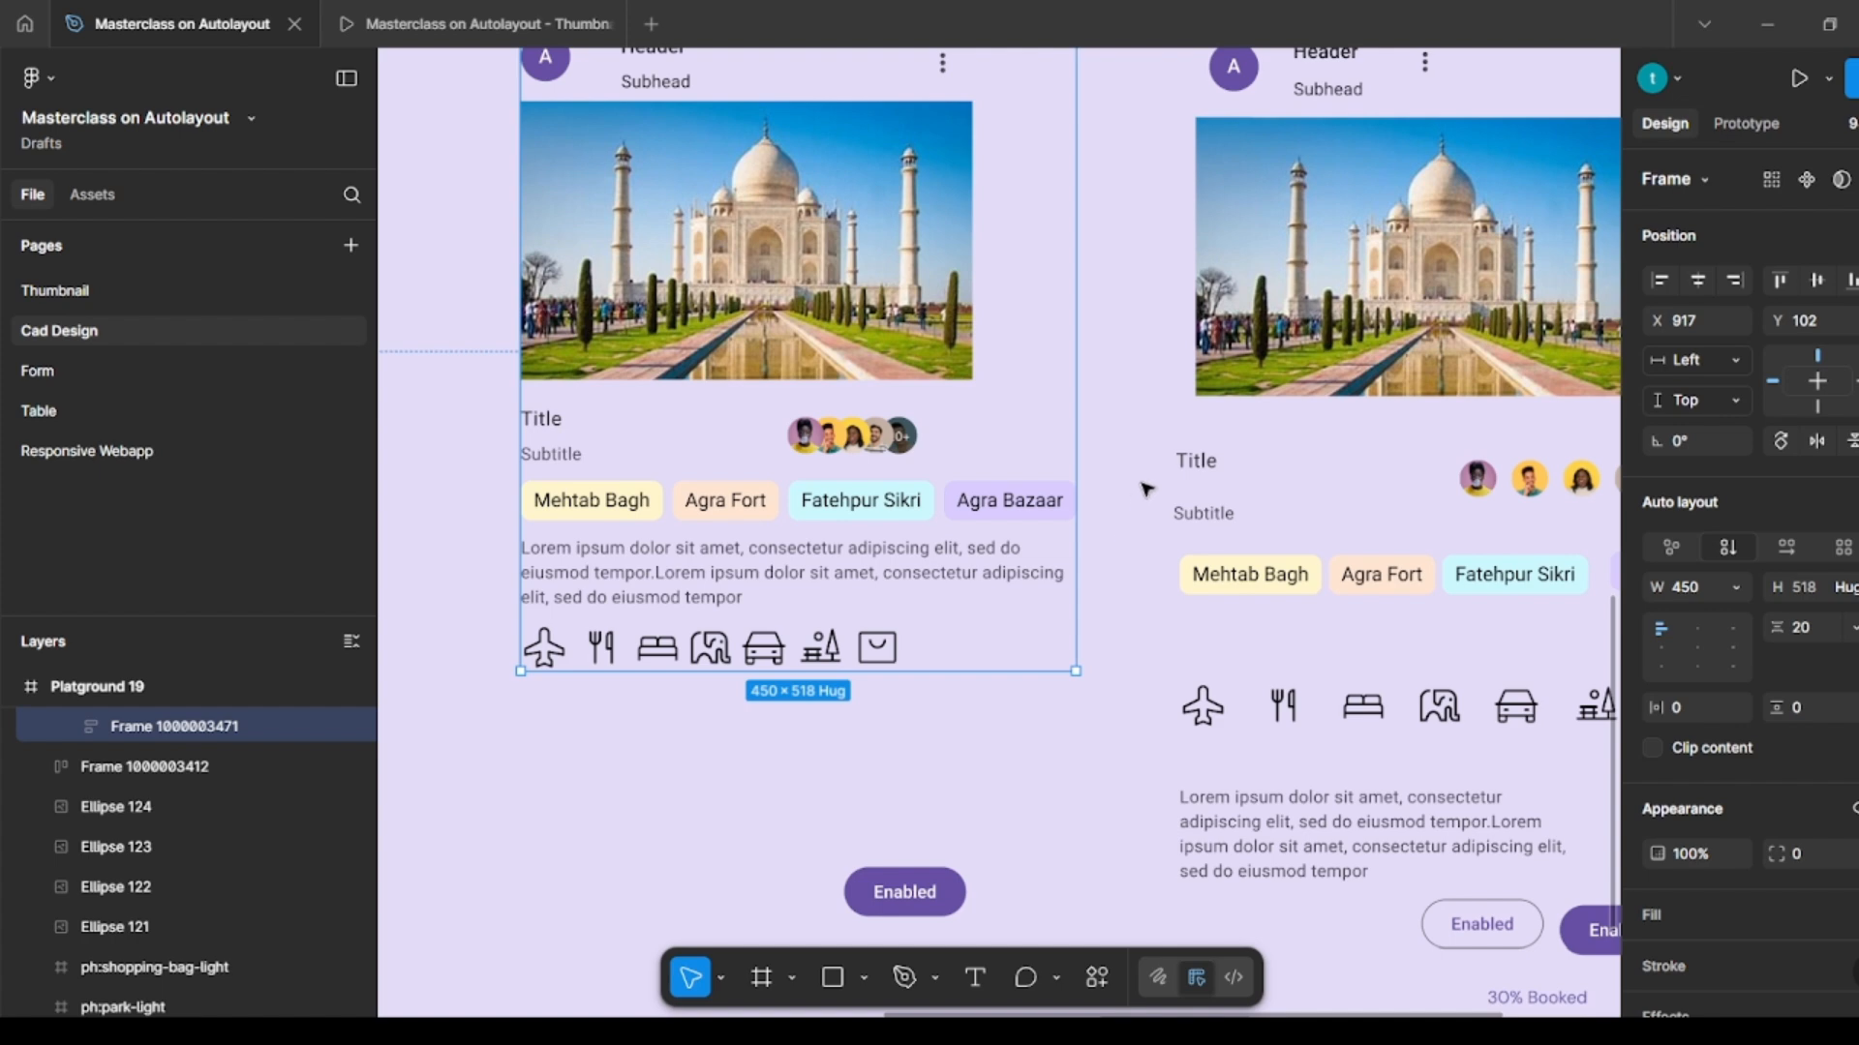
{"action": "left_click", "coordinate": [1138, 522]}
Step: Move the filled Enabled button closer below the card content and wrap both in a vertical auto layout
{"action": "left_click_drag", "start_coordinate": [956, 893], "coordinate": [1018, 760]}
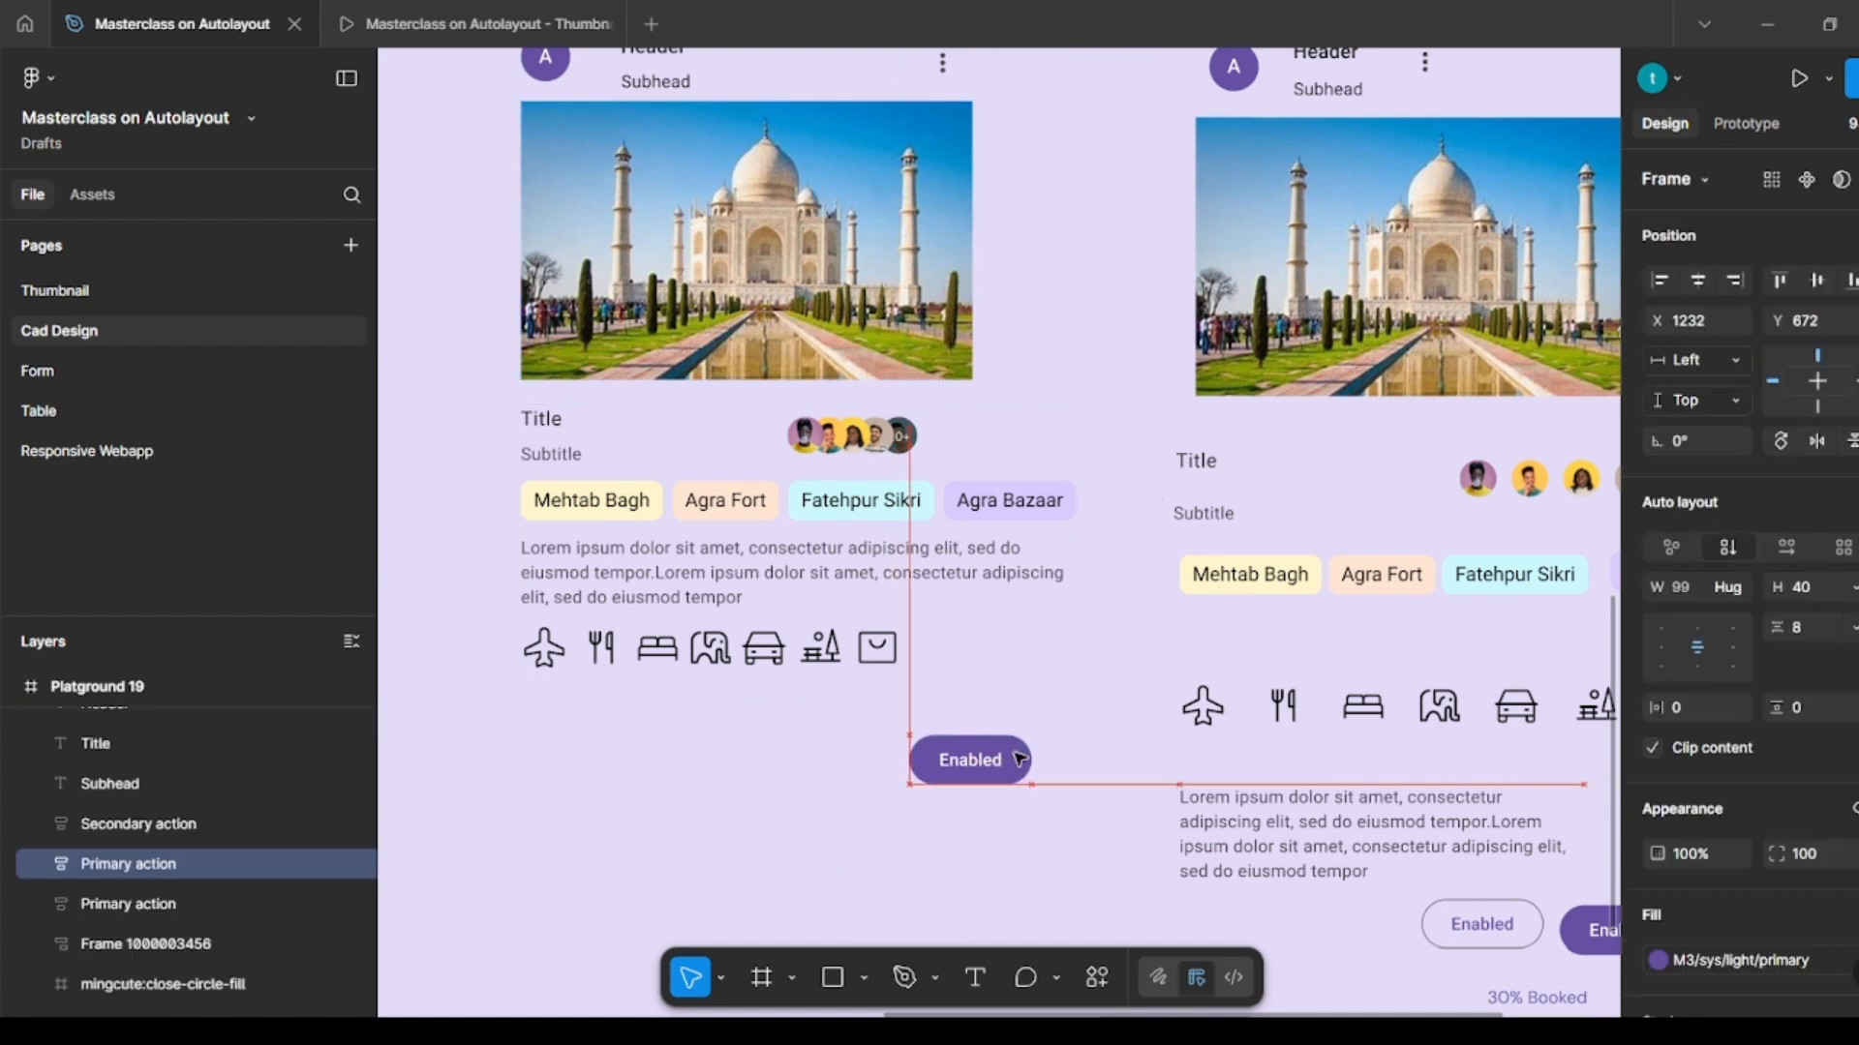
{"action": "left_click", "coordinate": [1119, 714]}
{"action": "left_click", "coordinate": [844, 510]}
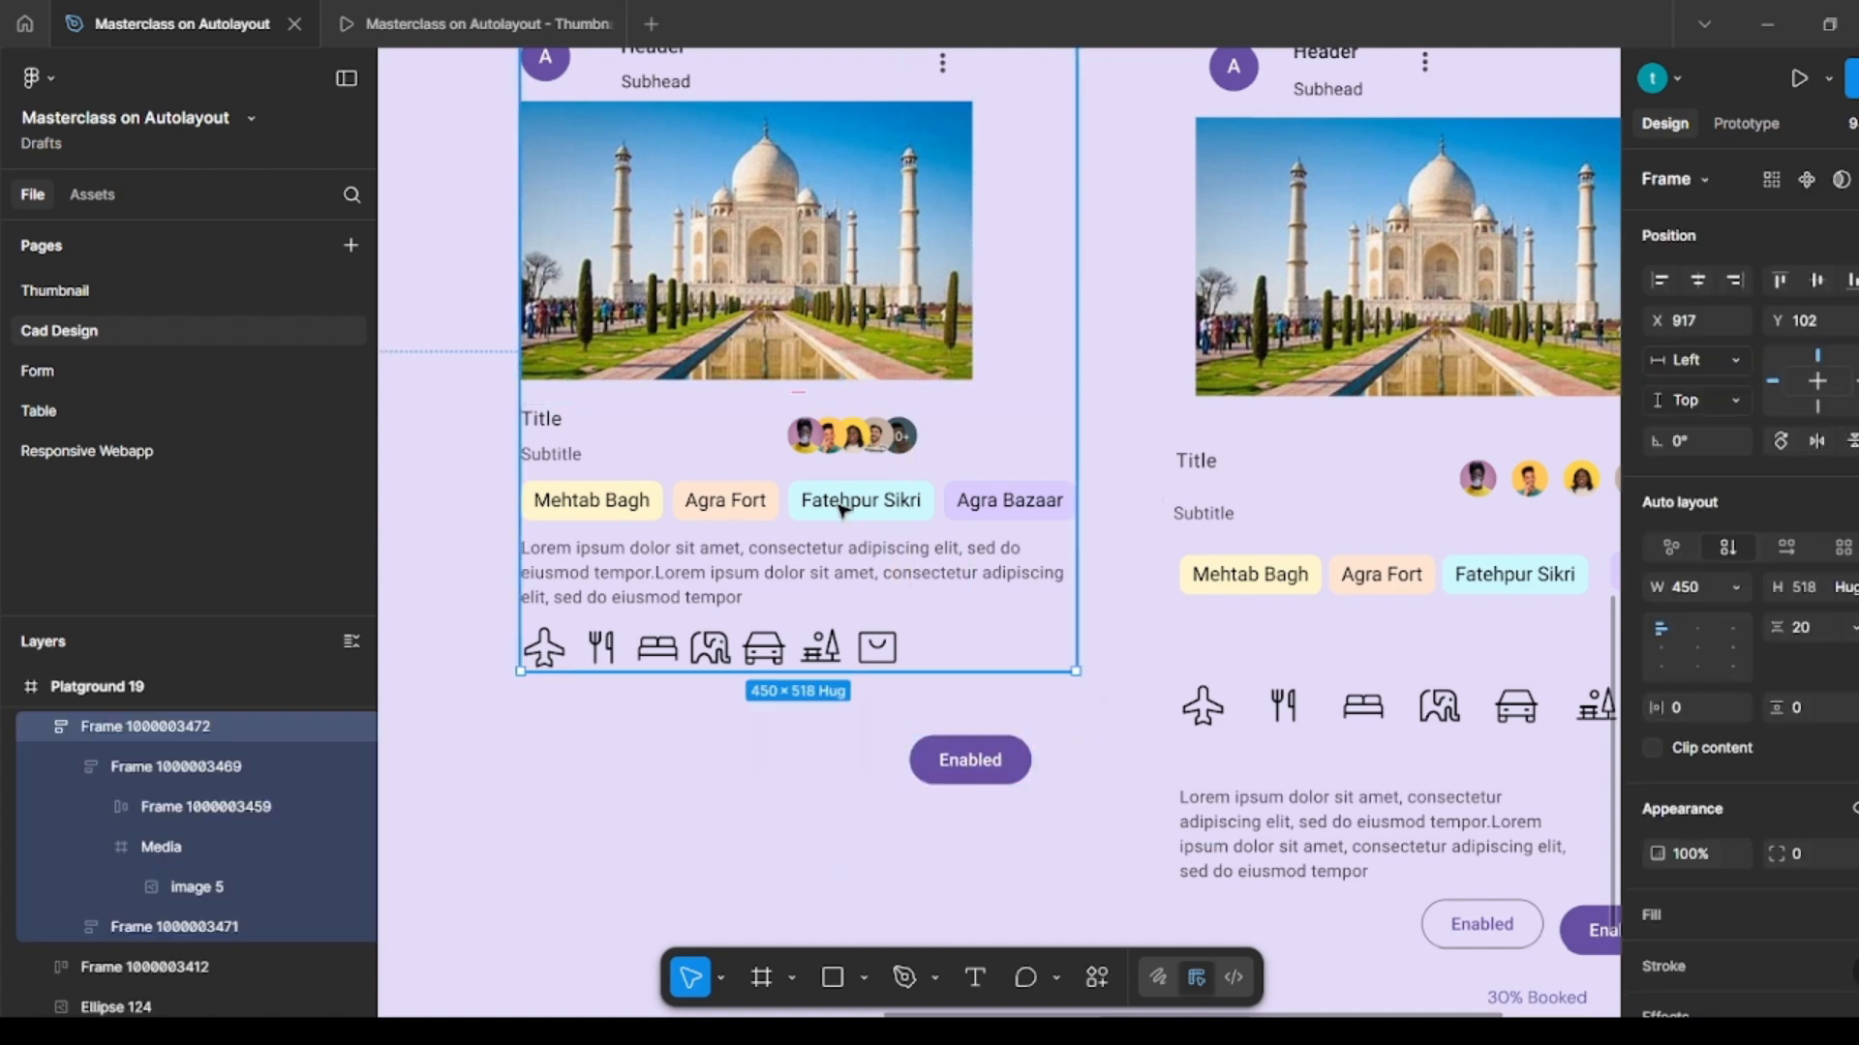
{"action": "left_click", "coordinate": [970, 776], "text": "shift"}
{"action": "key", "text": "shift+a"}
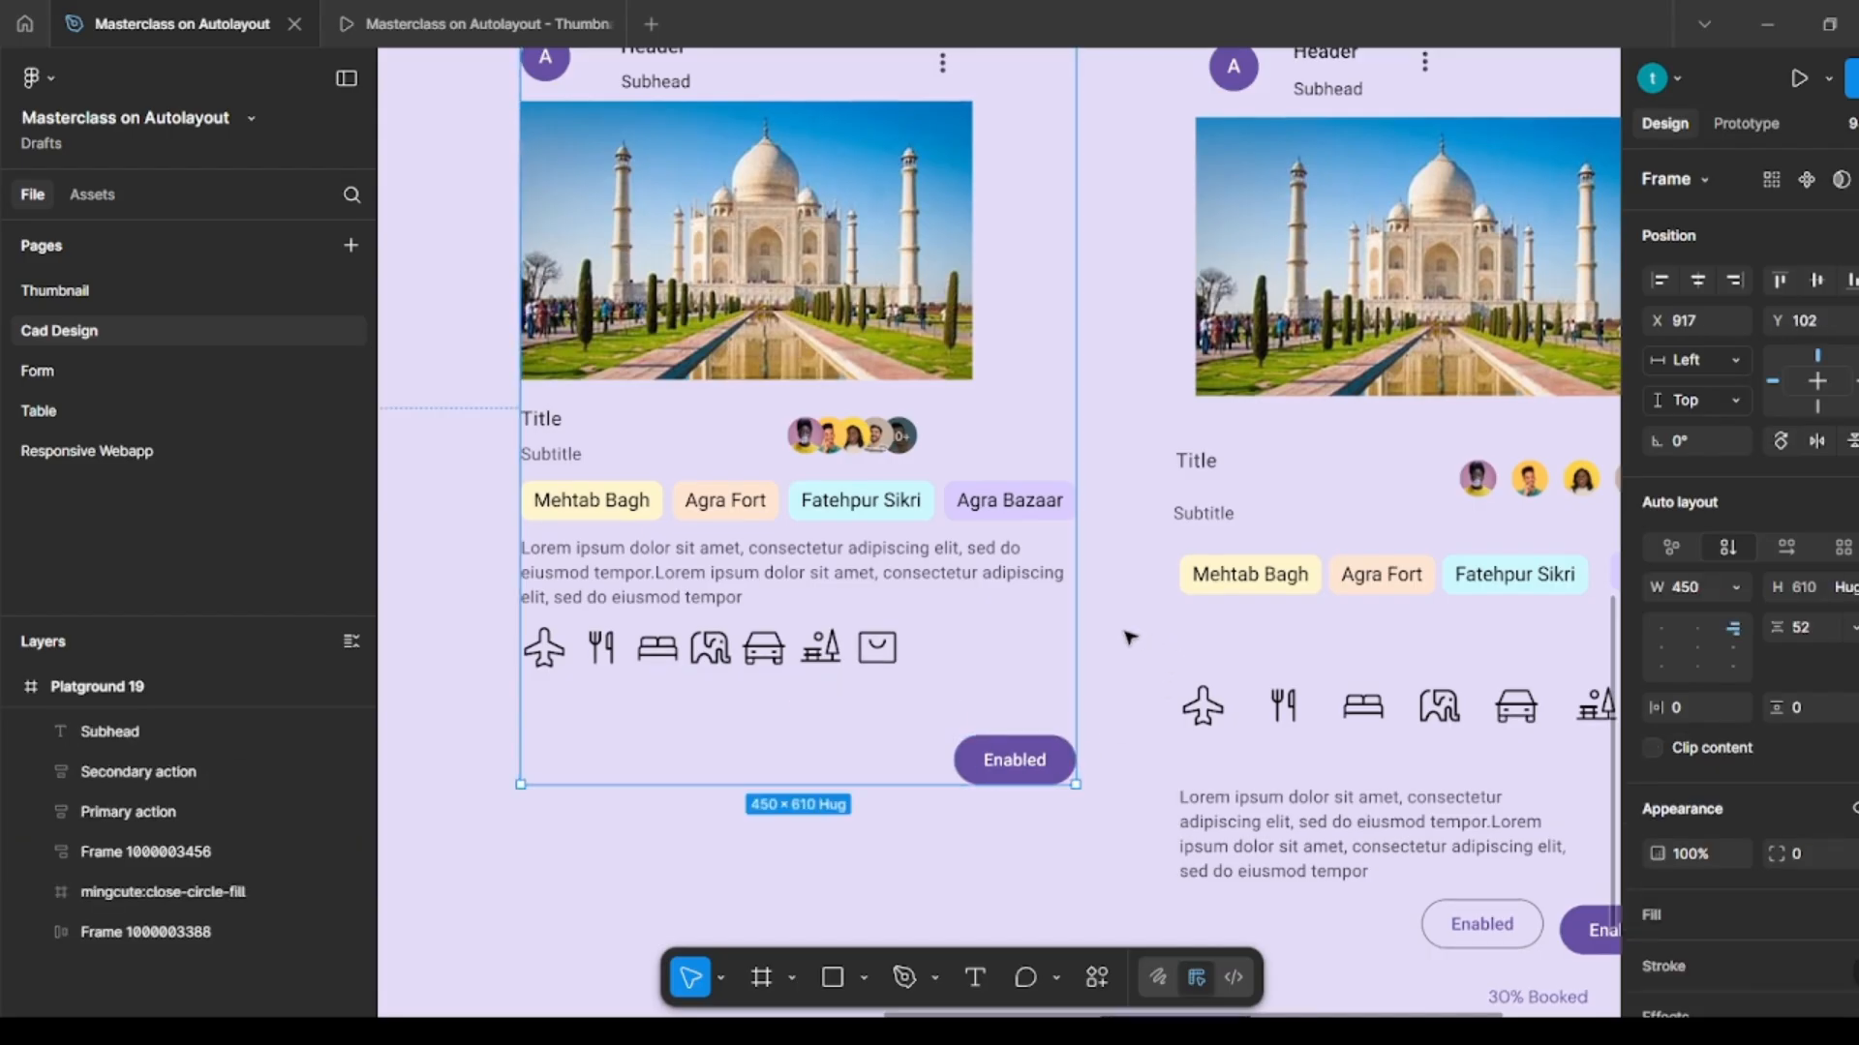
Step: Make the header and image frame fill the width of its container in the card
{"action": "scroll", "coordinate": [915, 546], "scroll_direction": "up", "scroll_amount": 1}
{"action": "scroll", "coordinate": [941, 572], "scroll_direction": "down", "scroll_amount": 1}
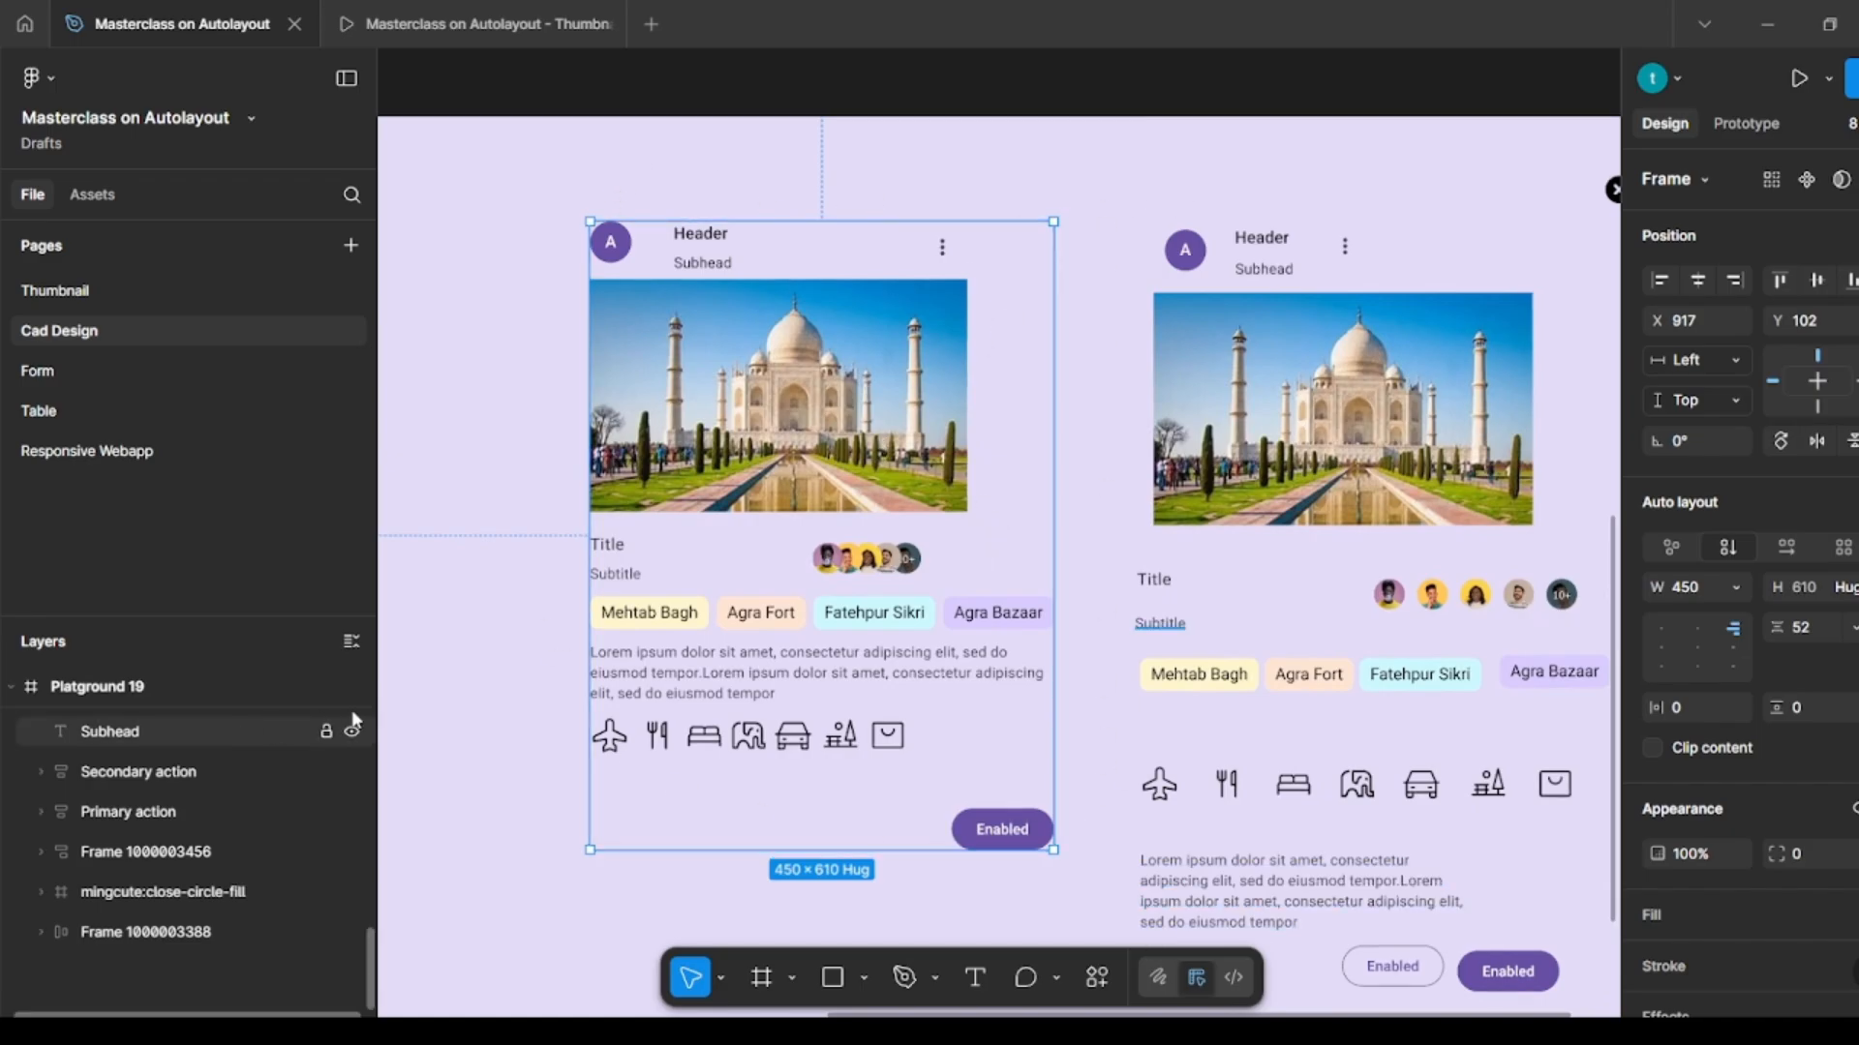
{"action": "double_click", "coordinate": [806, 401]}
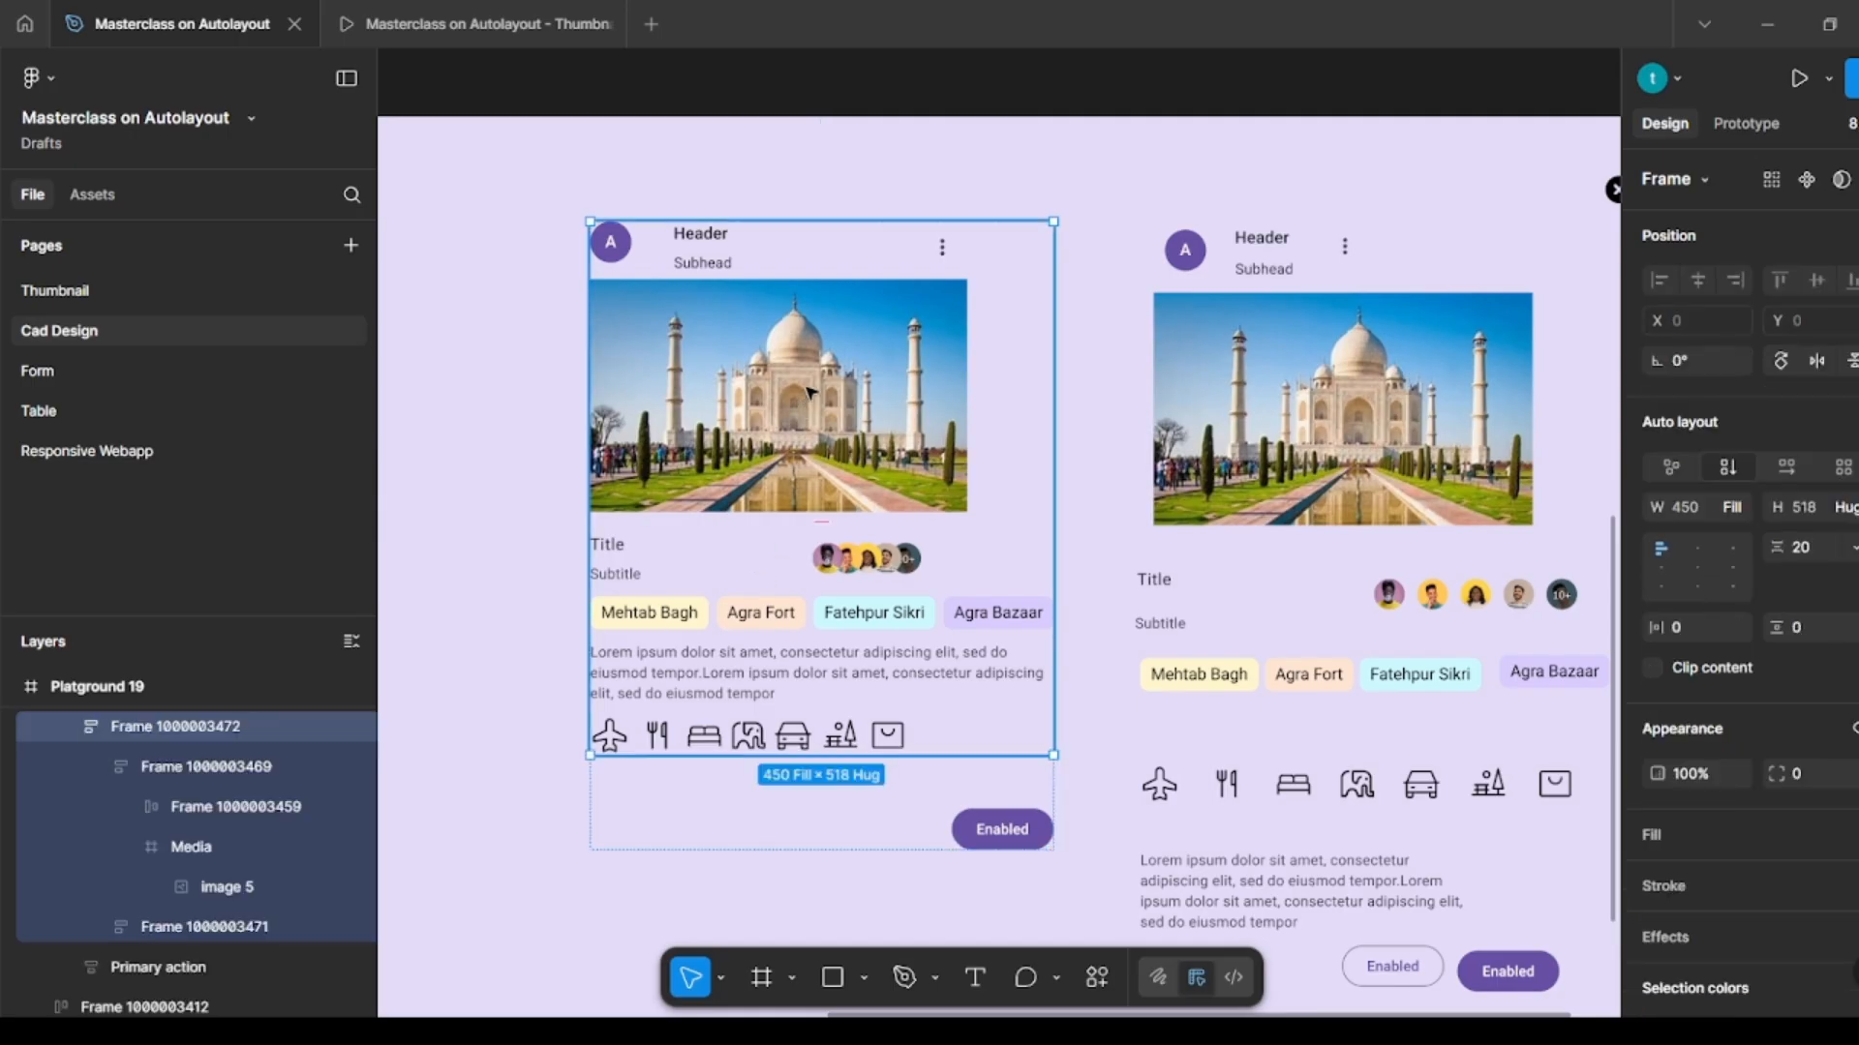
{"action": "double_click", "coordinate": [829, 369]}
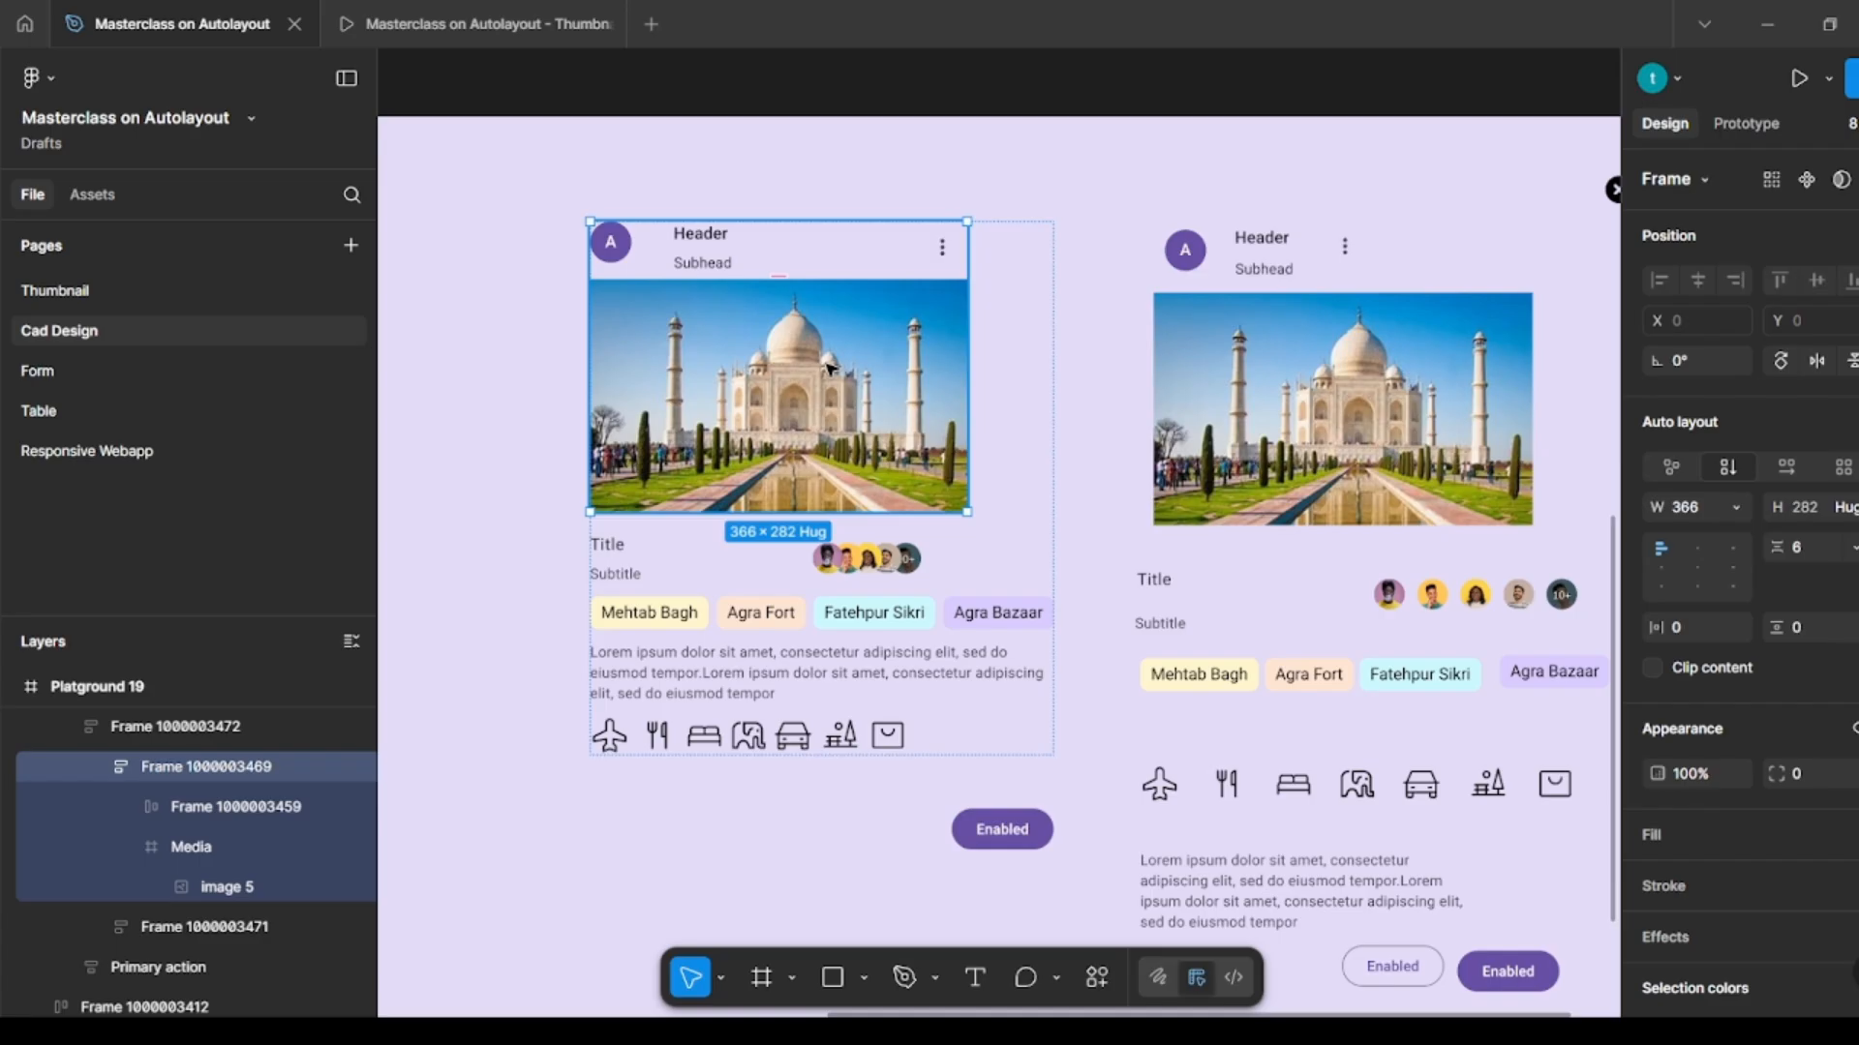
{"action": "left_click", "coordinate": [1736, 507]}
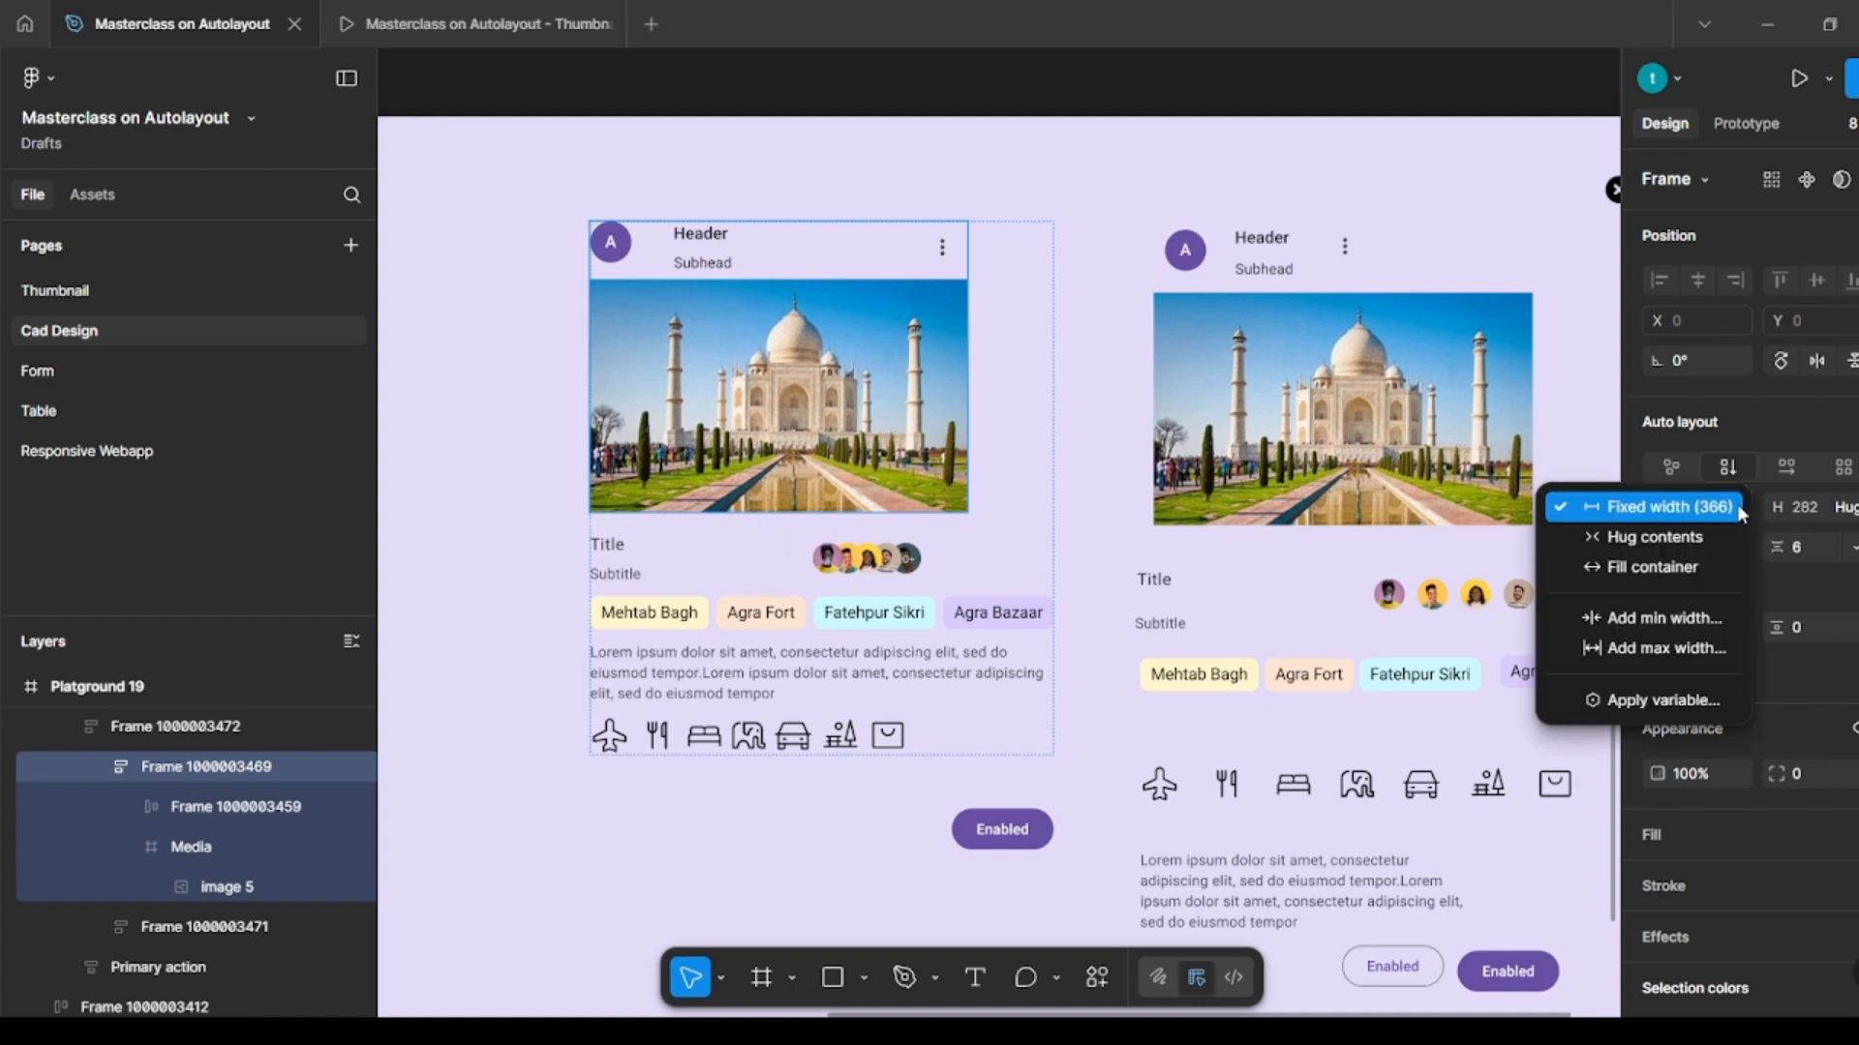
{"action": "left_click", "coordinate": [1704, 569]}
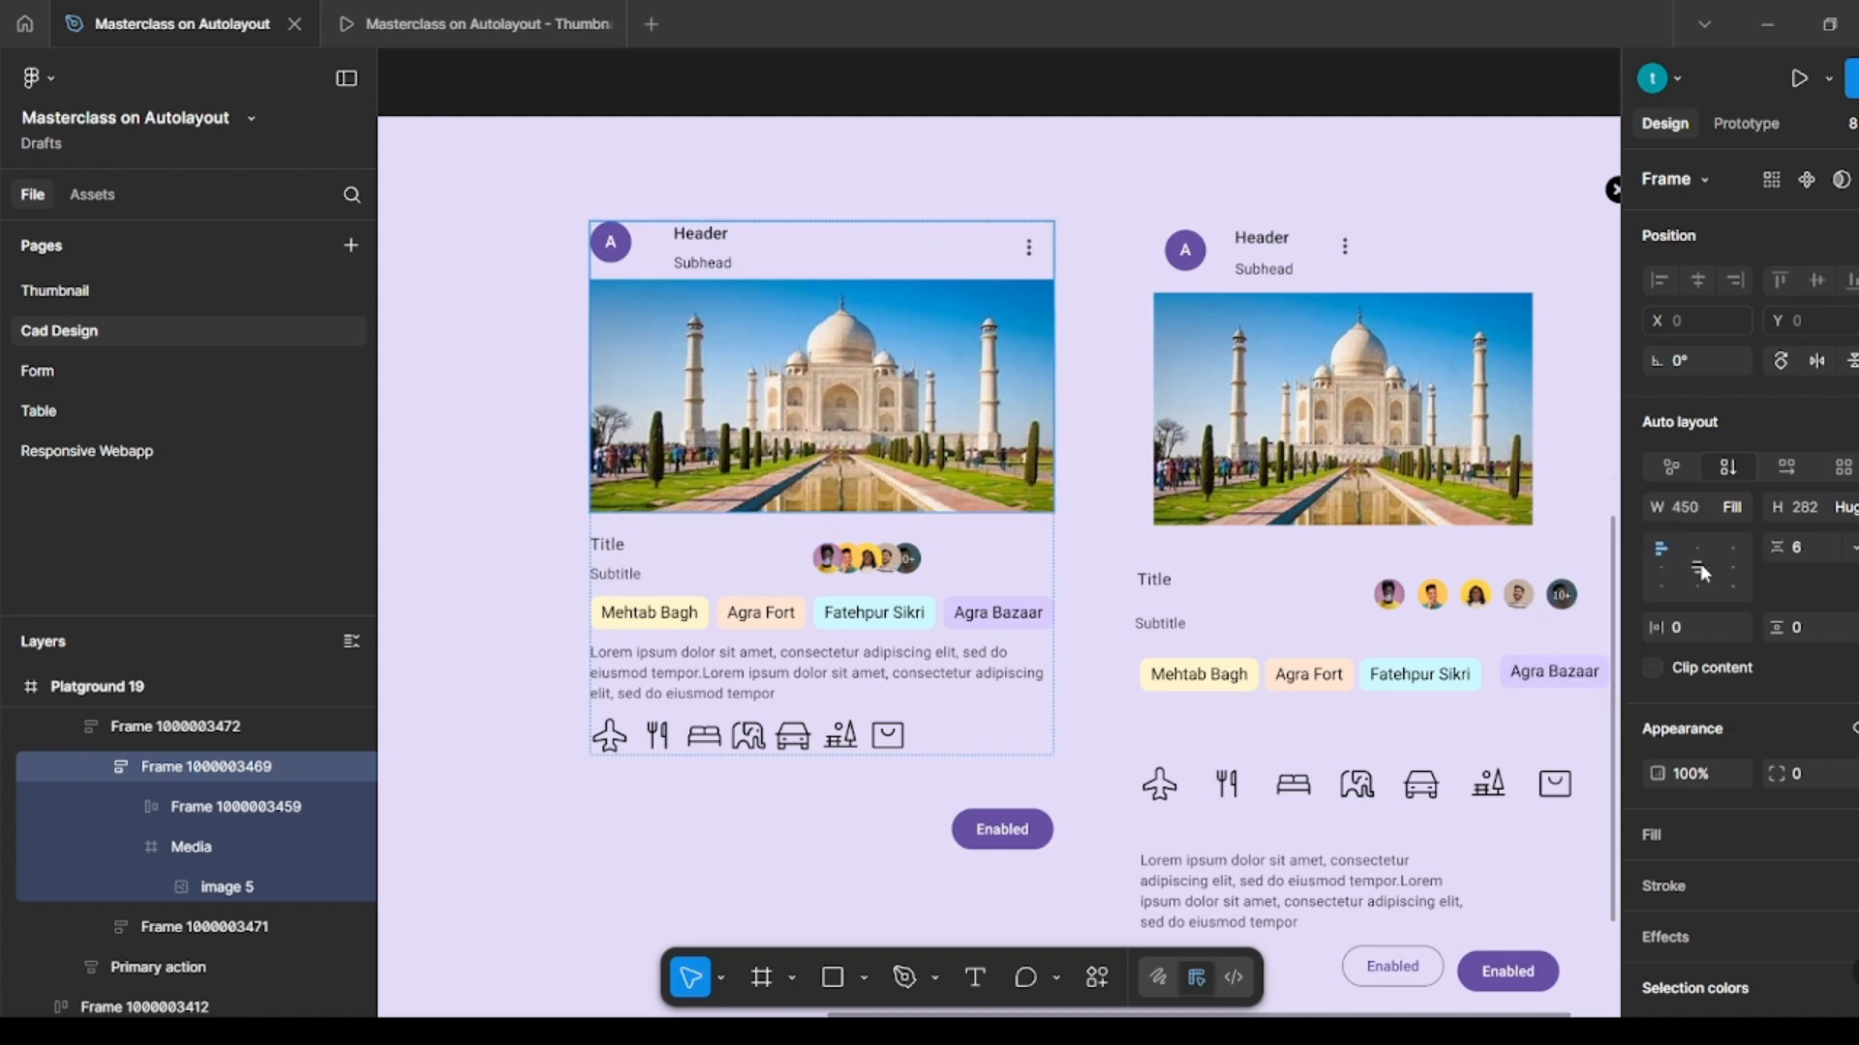
{"action": "left_click", "coordinate": [1086, 415]}
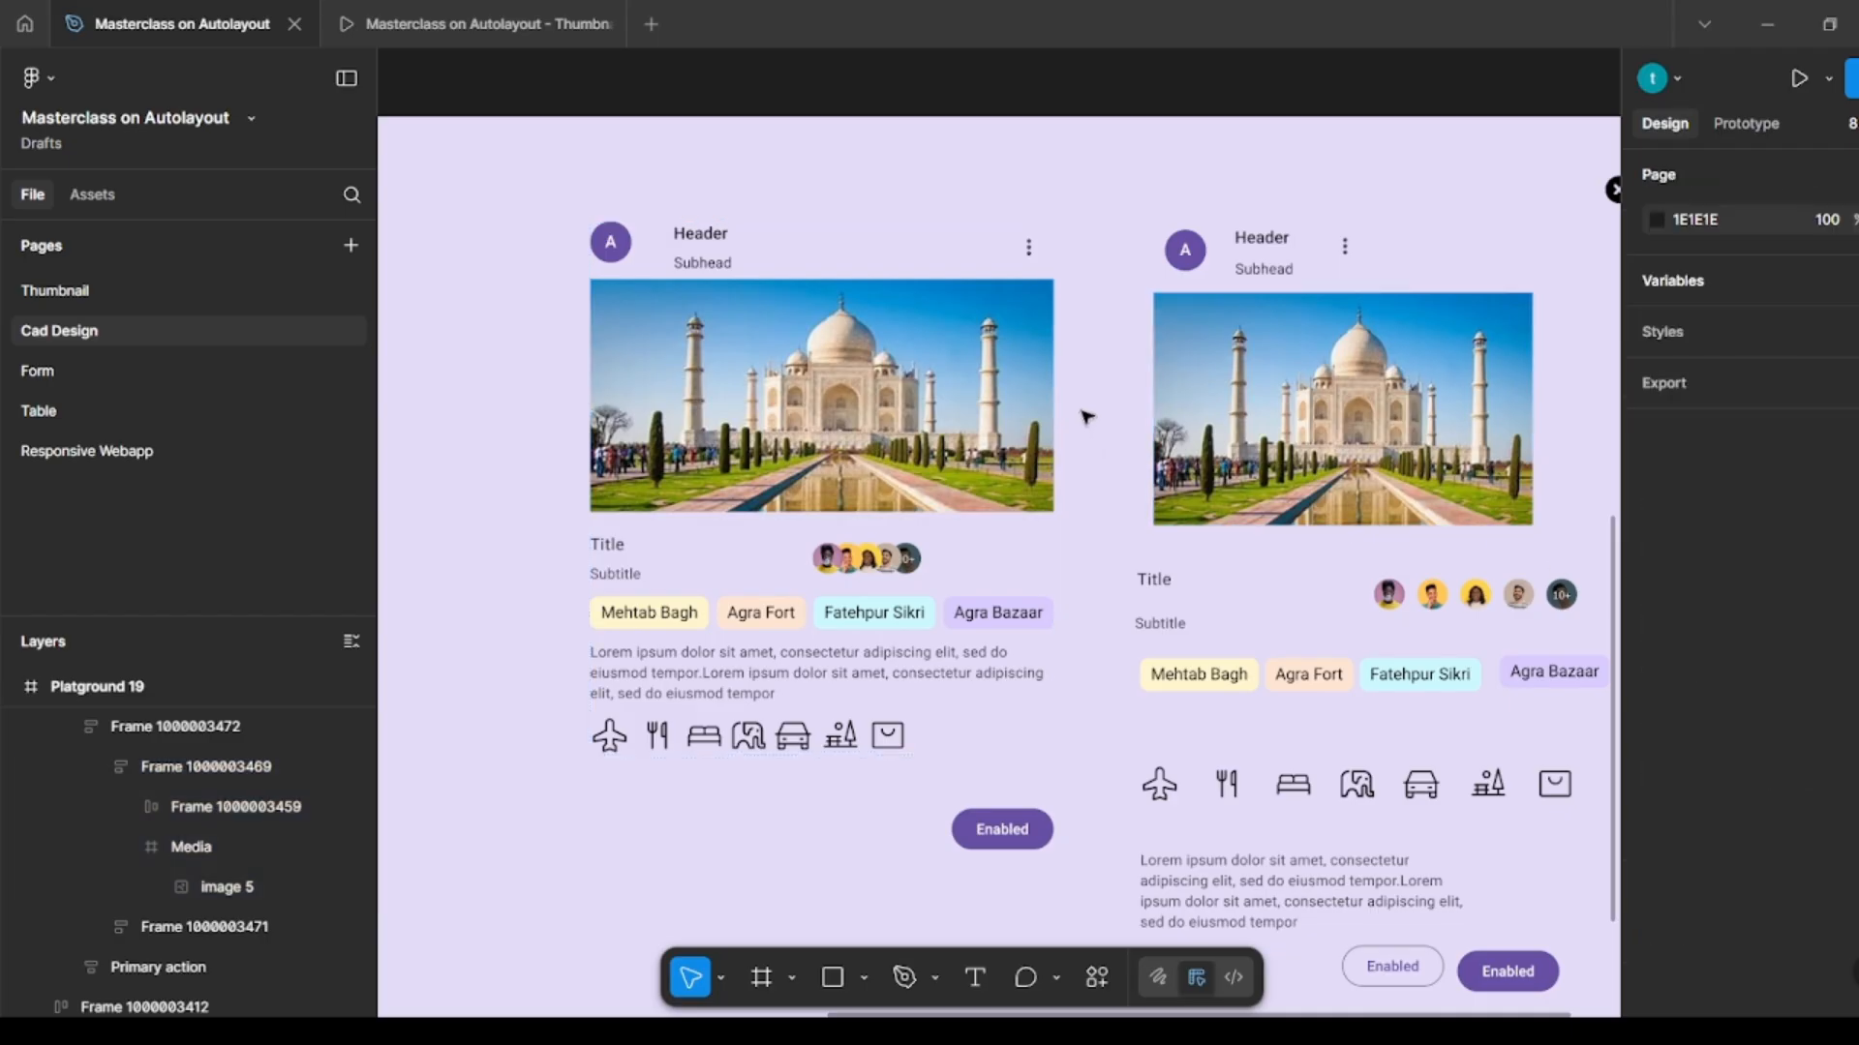
Step: Narrow the whole card to a width of 227 and examine how the title and avatars row responds
{"action": "left_click", "coordinate": [818, 418]}
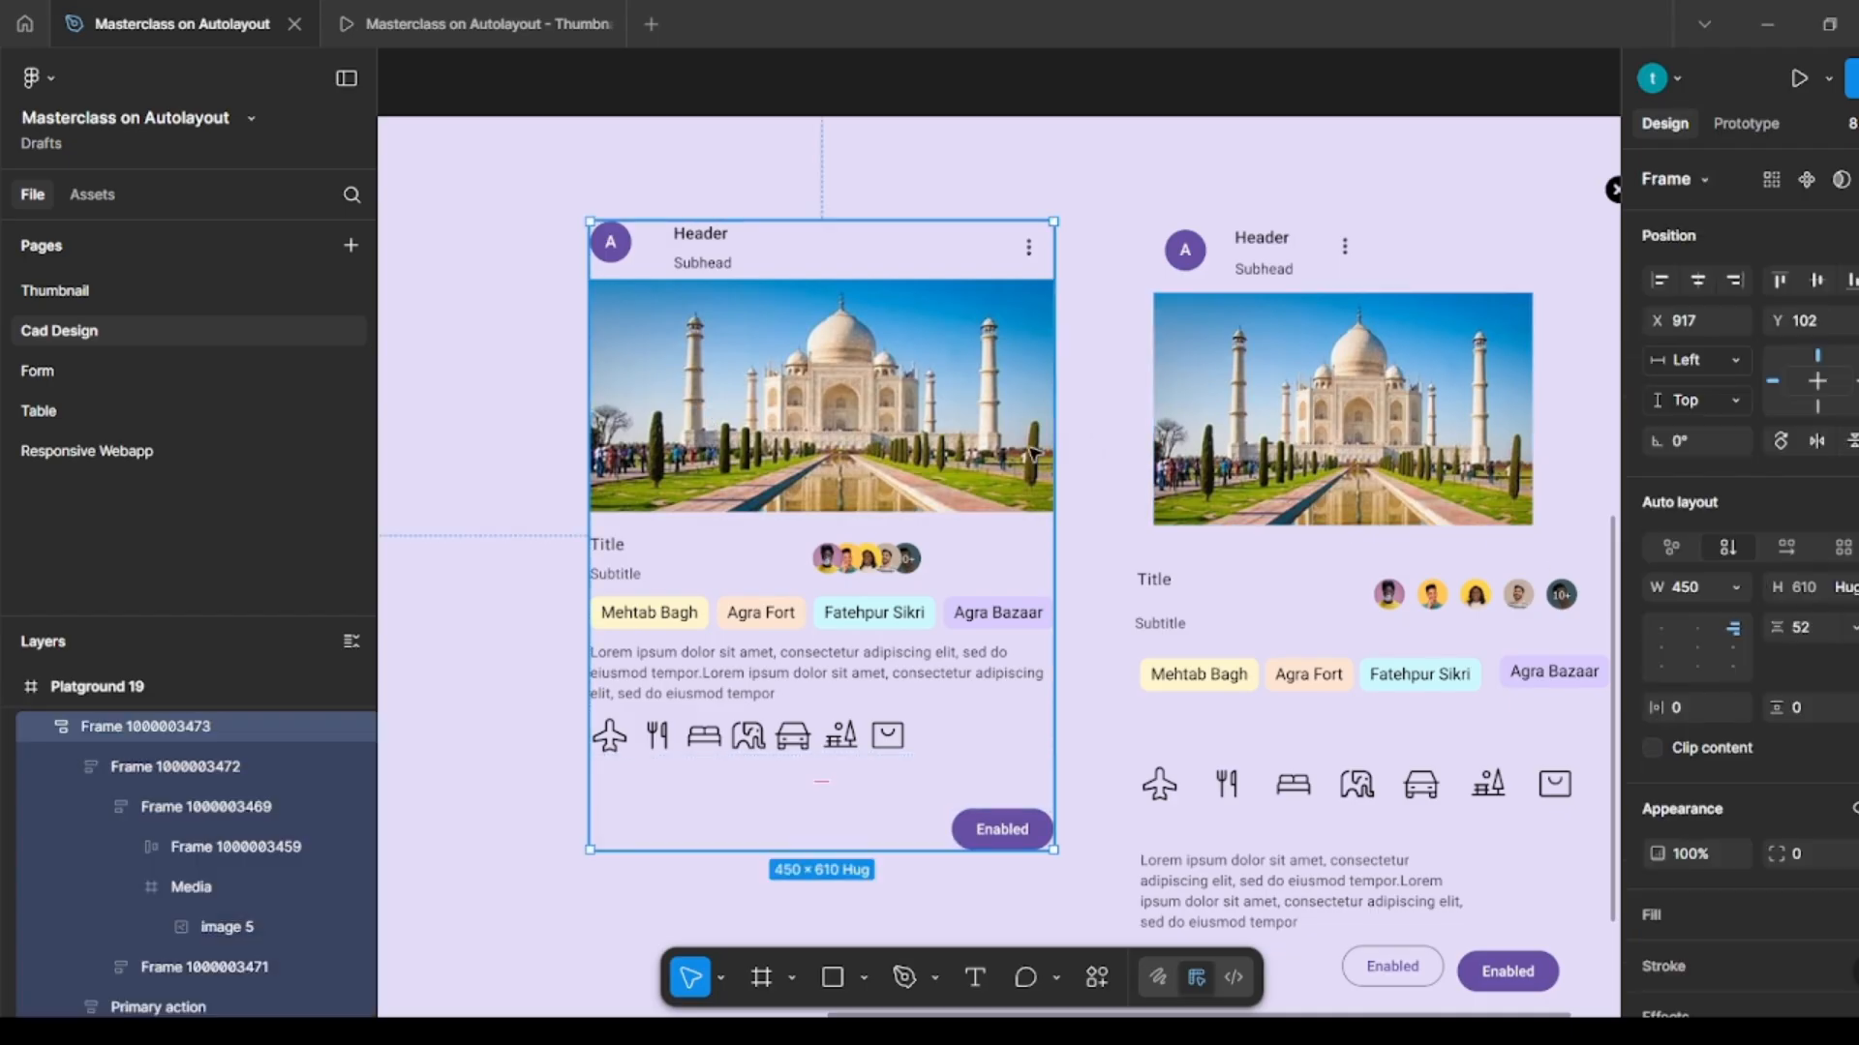
{"action": "left_click_drag", "start_coordinate": [1059, 456], "coordinate": [821, 377]}
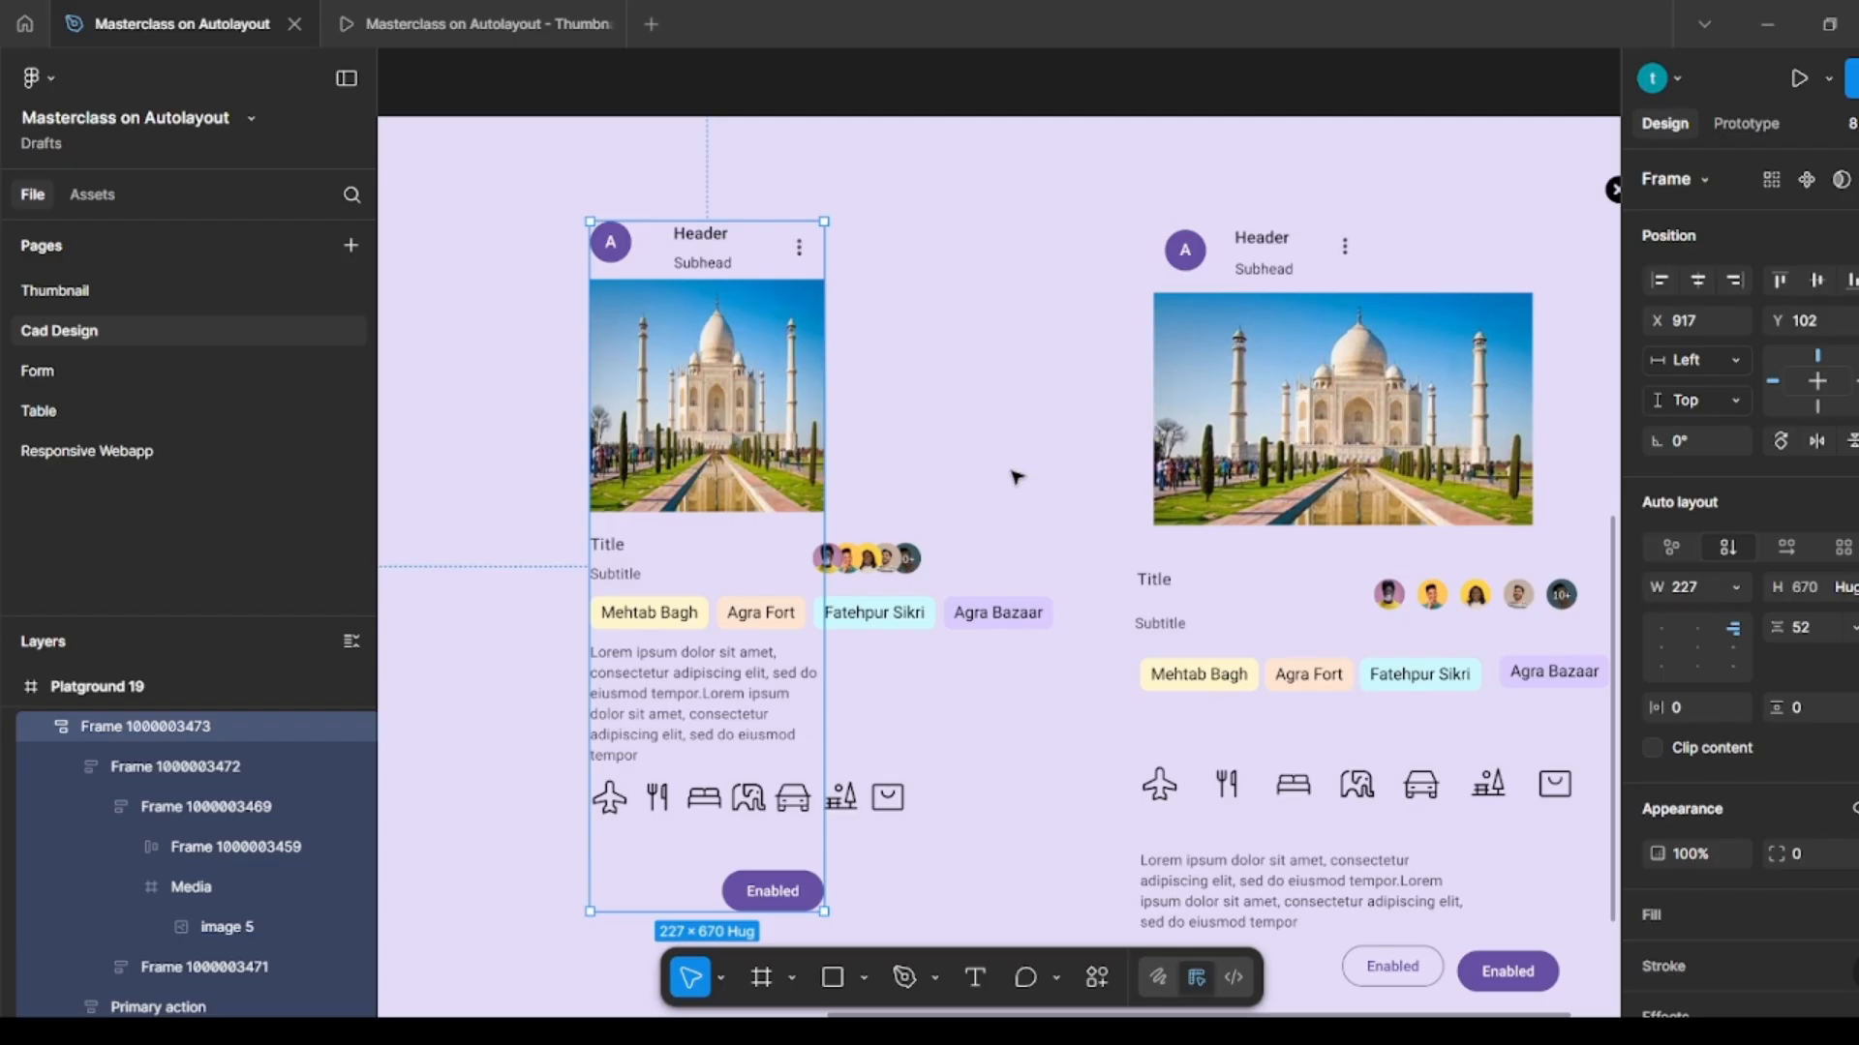
{"action": "double_click", "coordinate": [680, 559]}
{"action": "double_click", "coordinate": [680, 559]}
{"action": "double_click", "coordinate": [681, 560]}
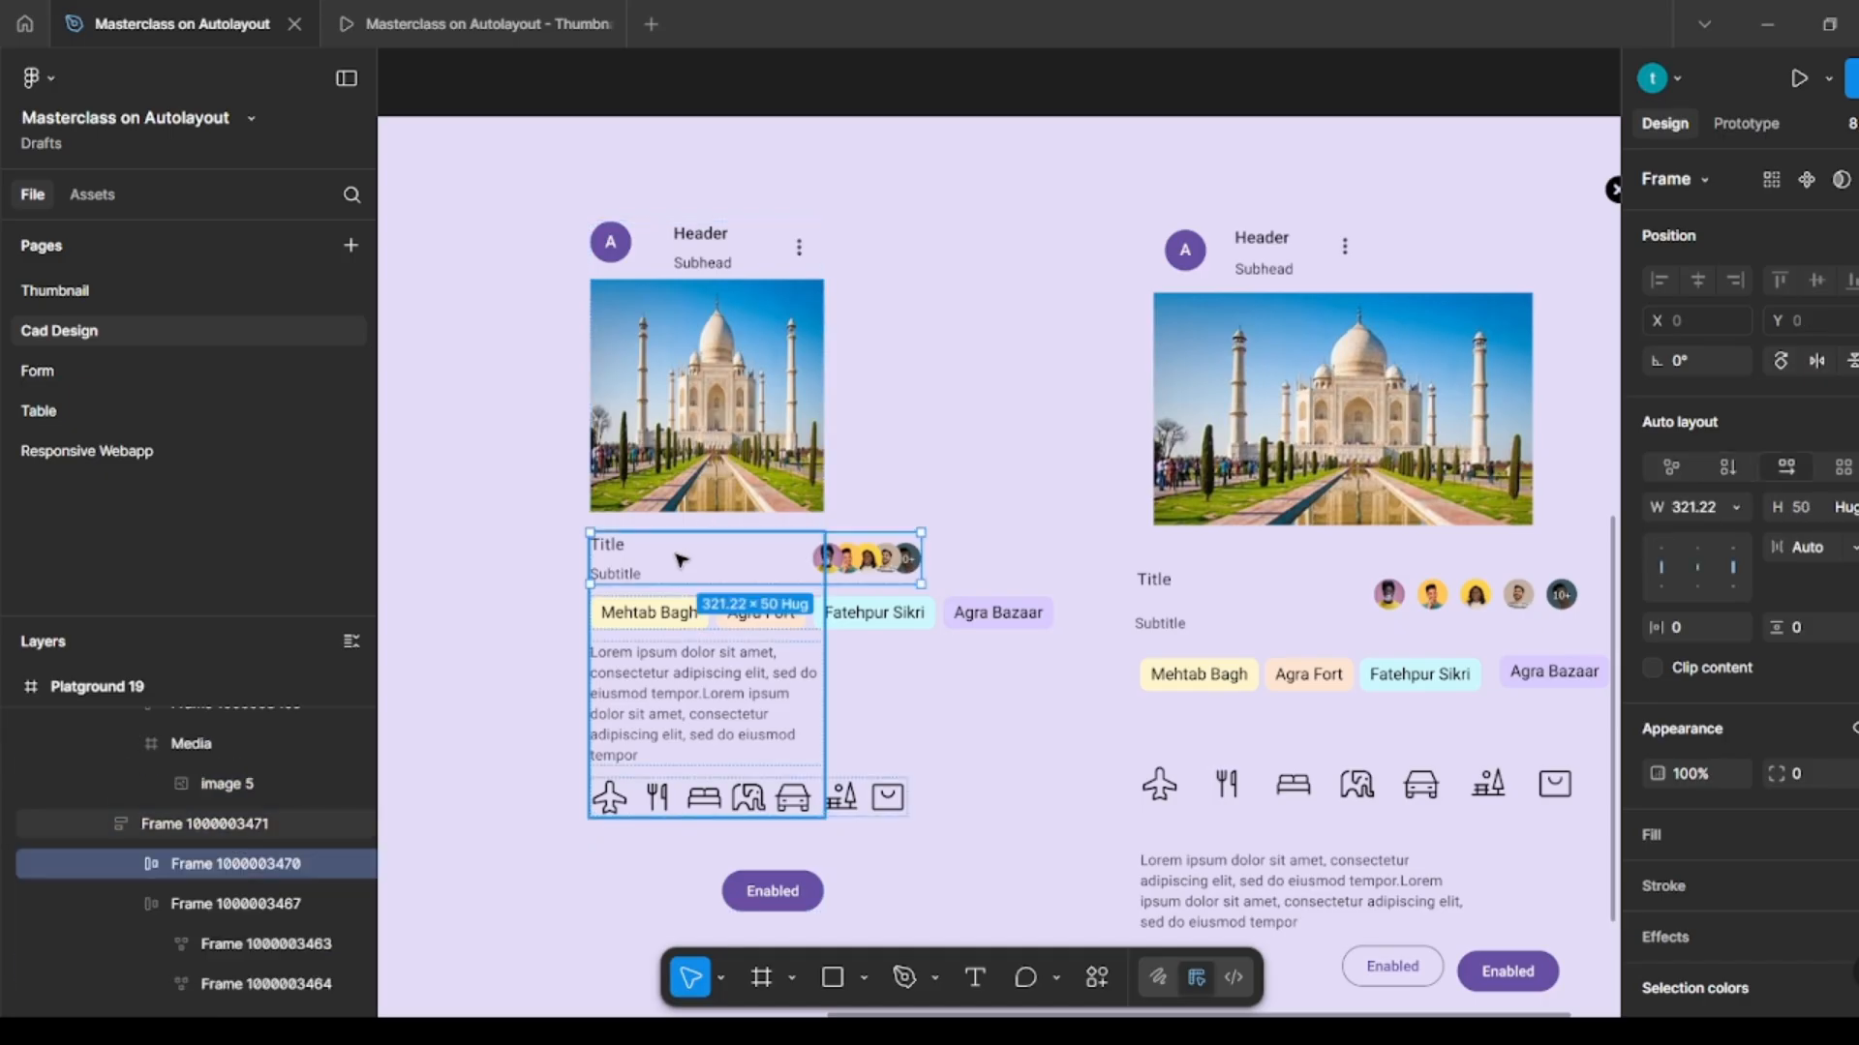
{"action": "left_click", "coordinate": [987, 440]}
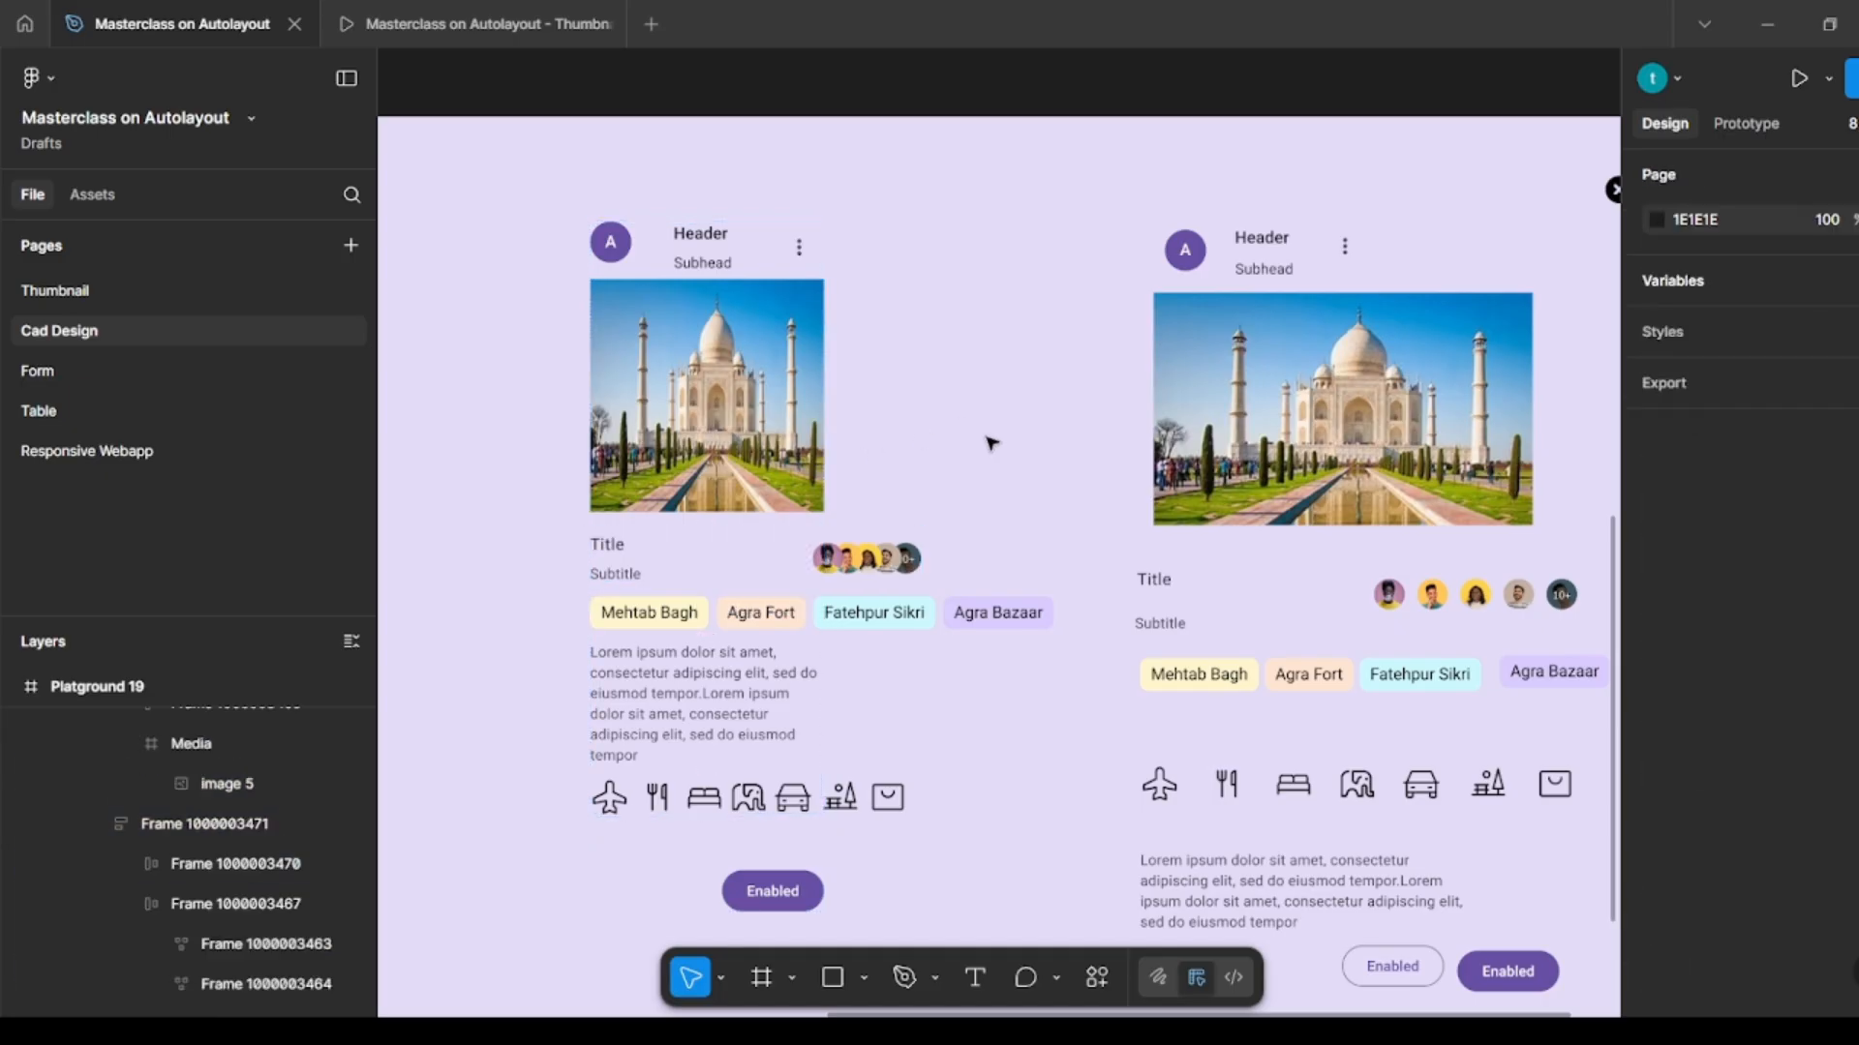
Step: Make the title and avatars row fill the width of the details frame
{"action": "left_click", "coordinate": [697, 607]}
{"action": "double_click", "coordinate": [697, 607]}
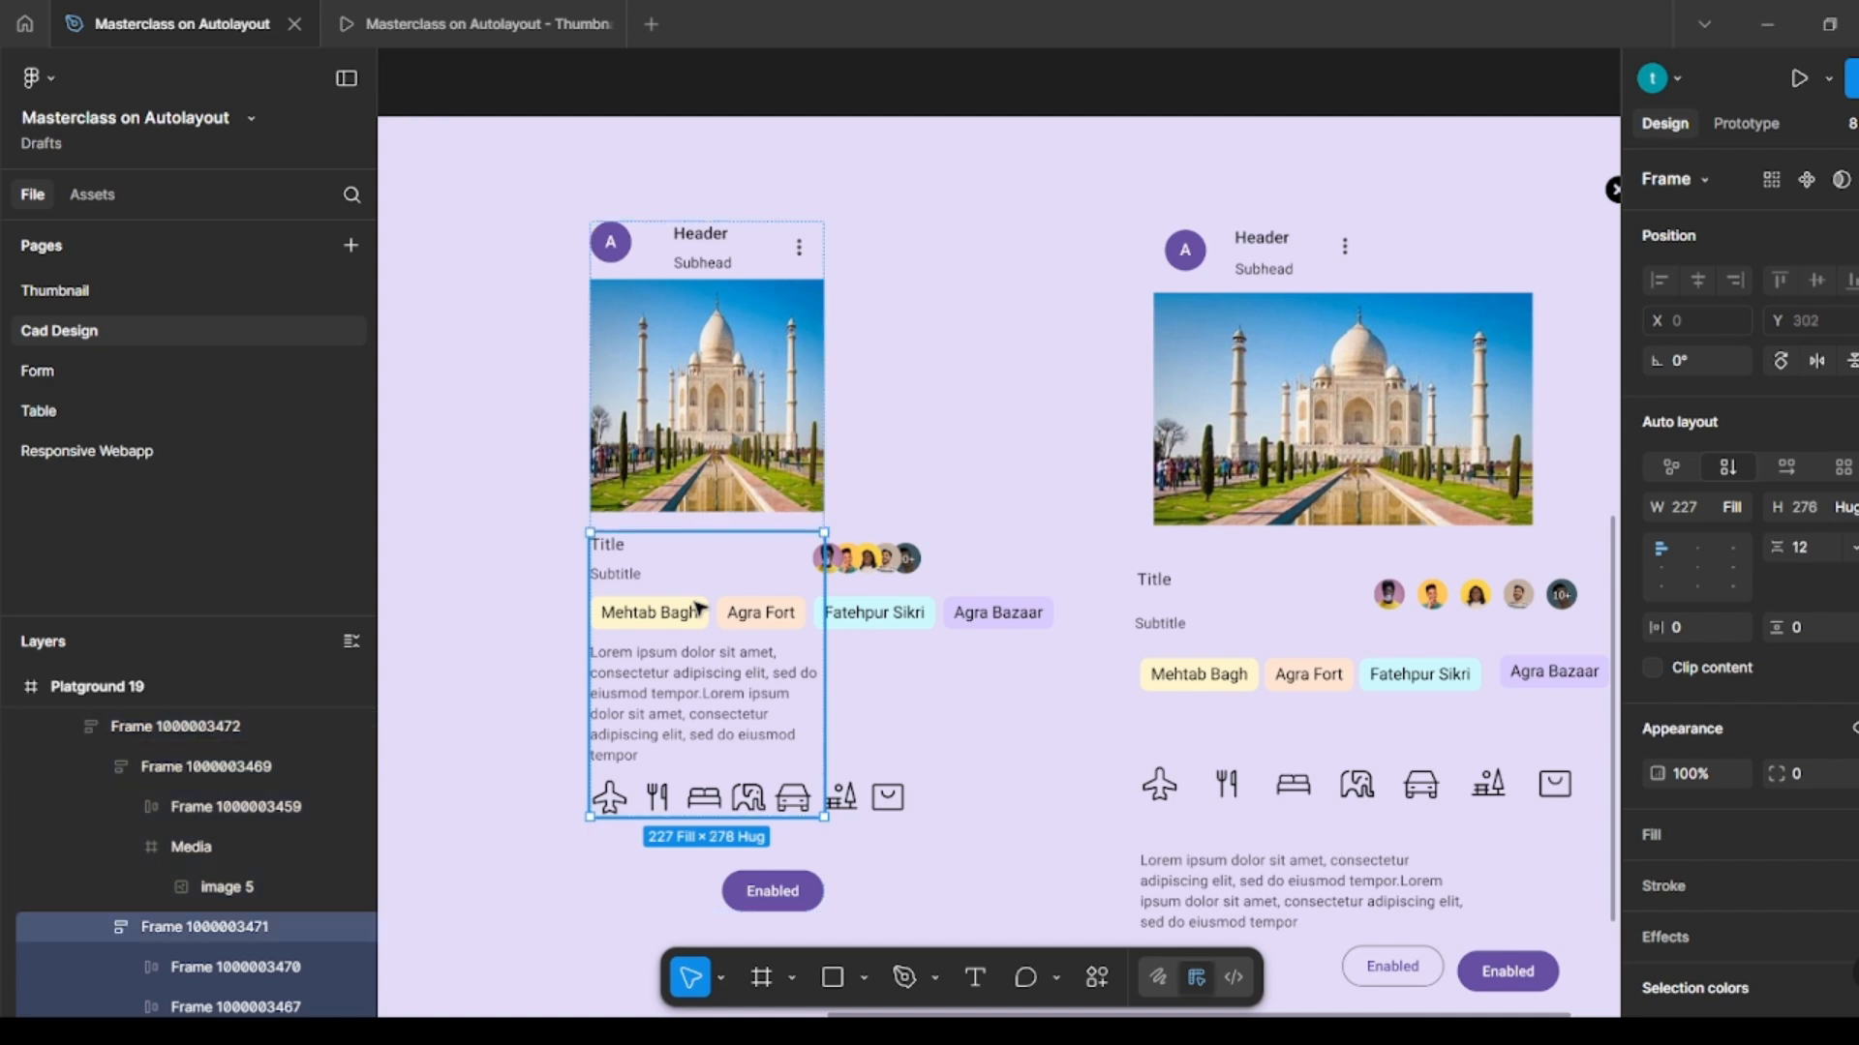
{"action": "left_click", "coordinate": [1739, 505]}
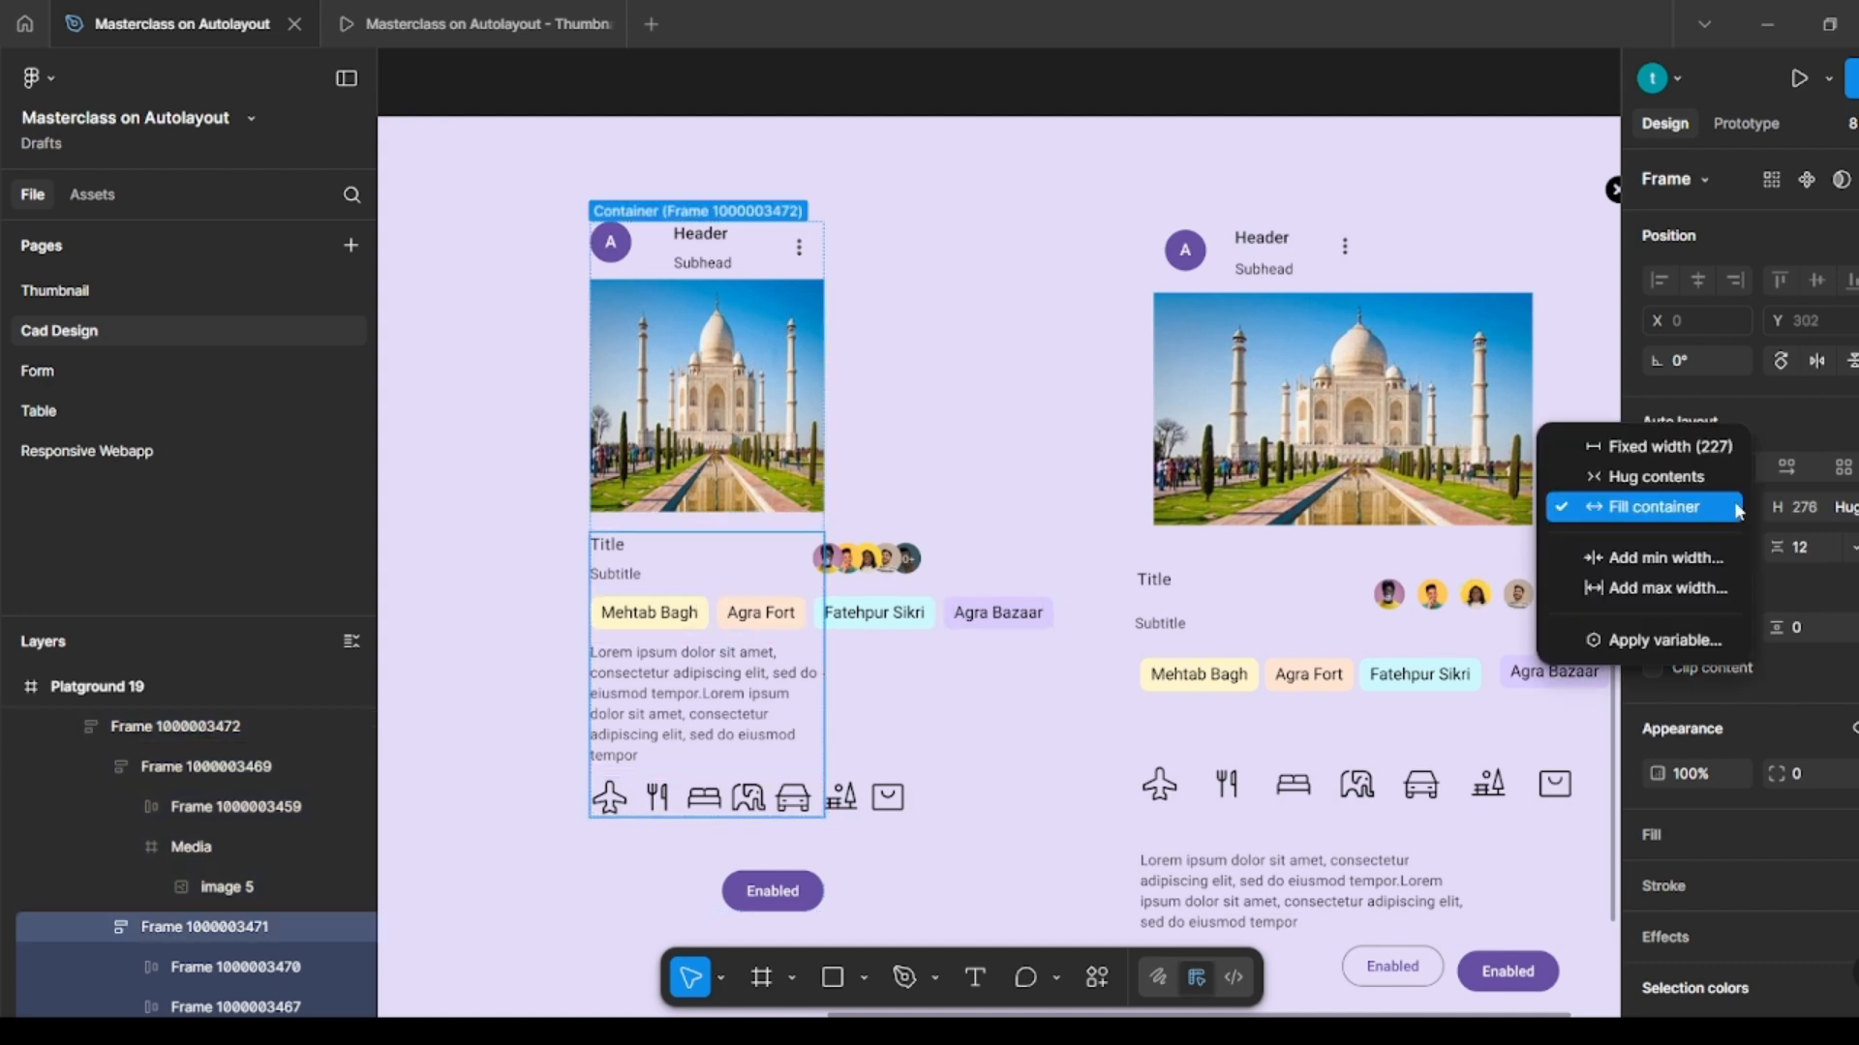
{"action": "left_click", "coordinate": [1733, 502]}
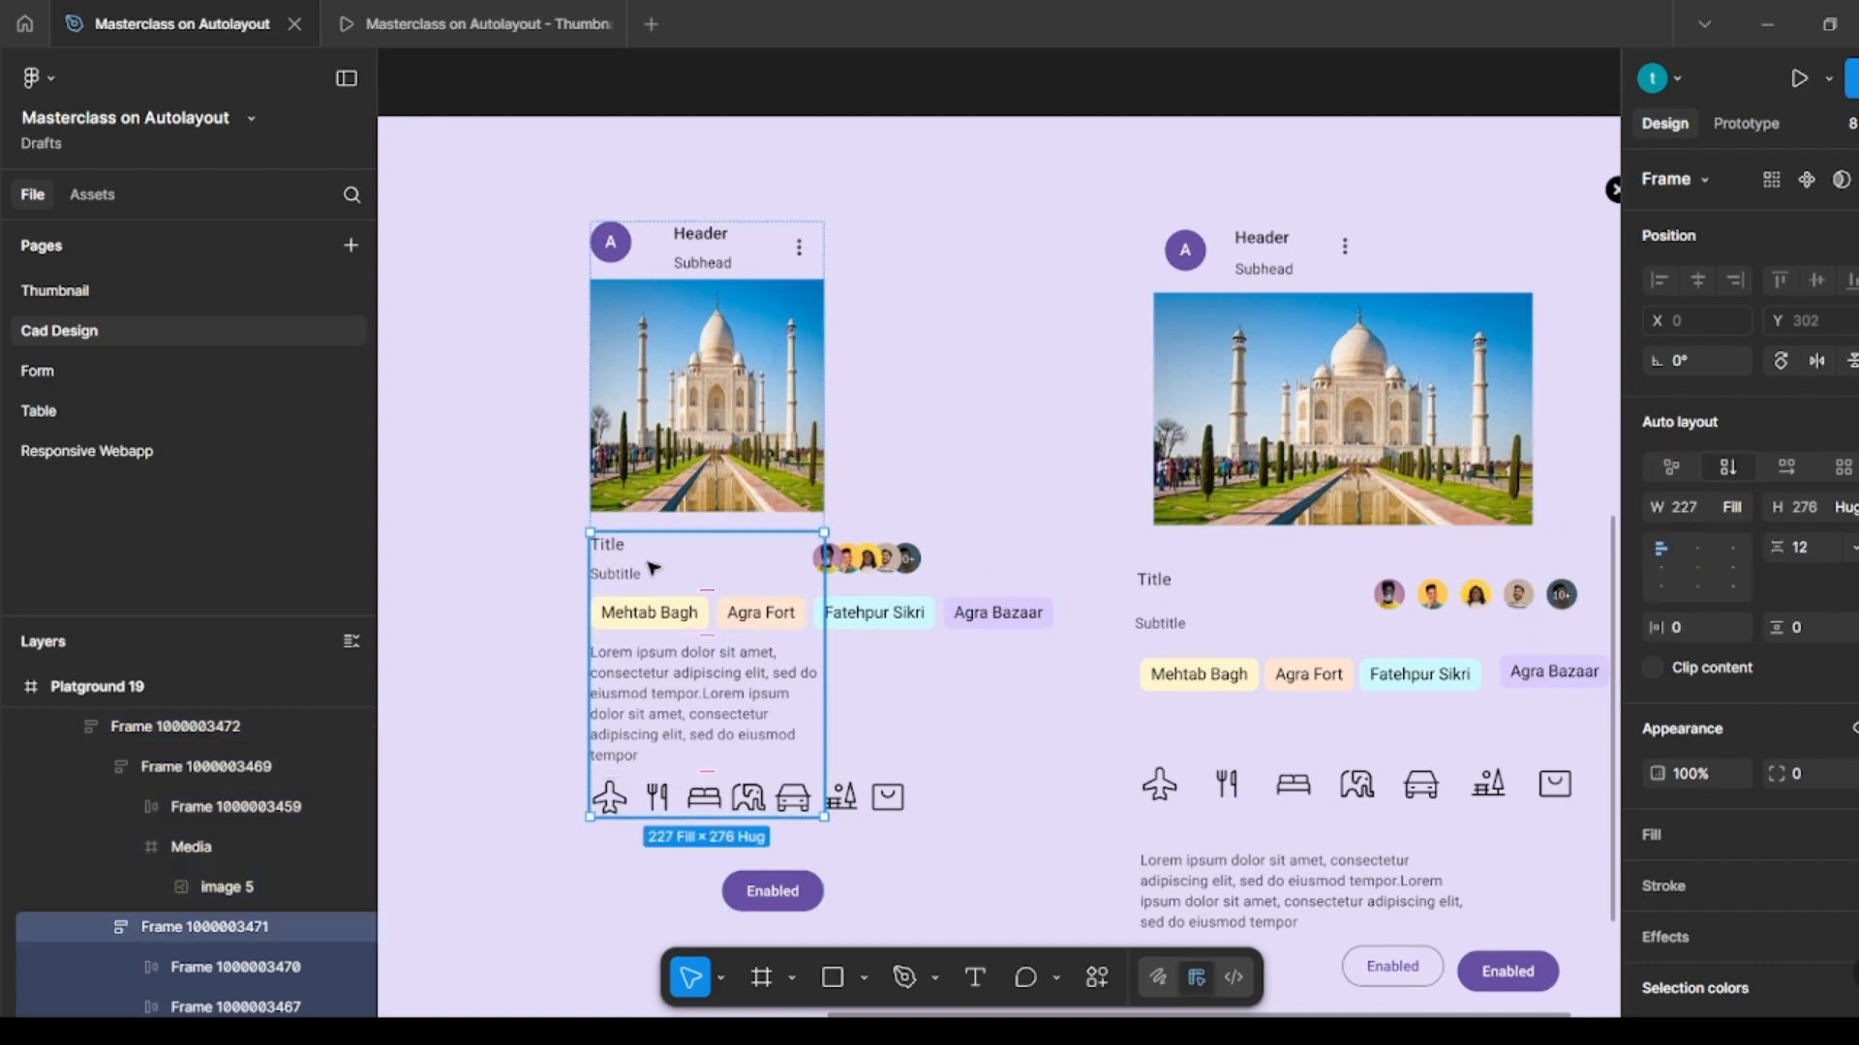
{"action": "left_click", "coordinate": [686, 557]}
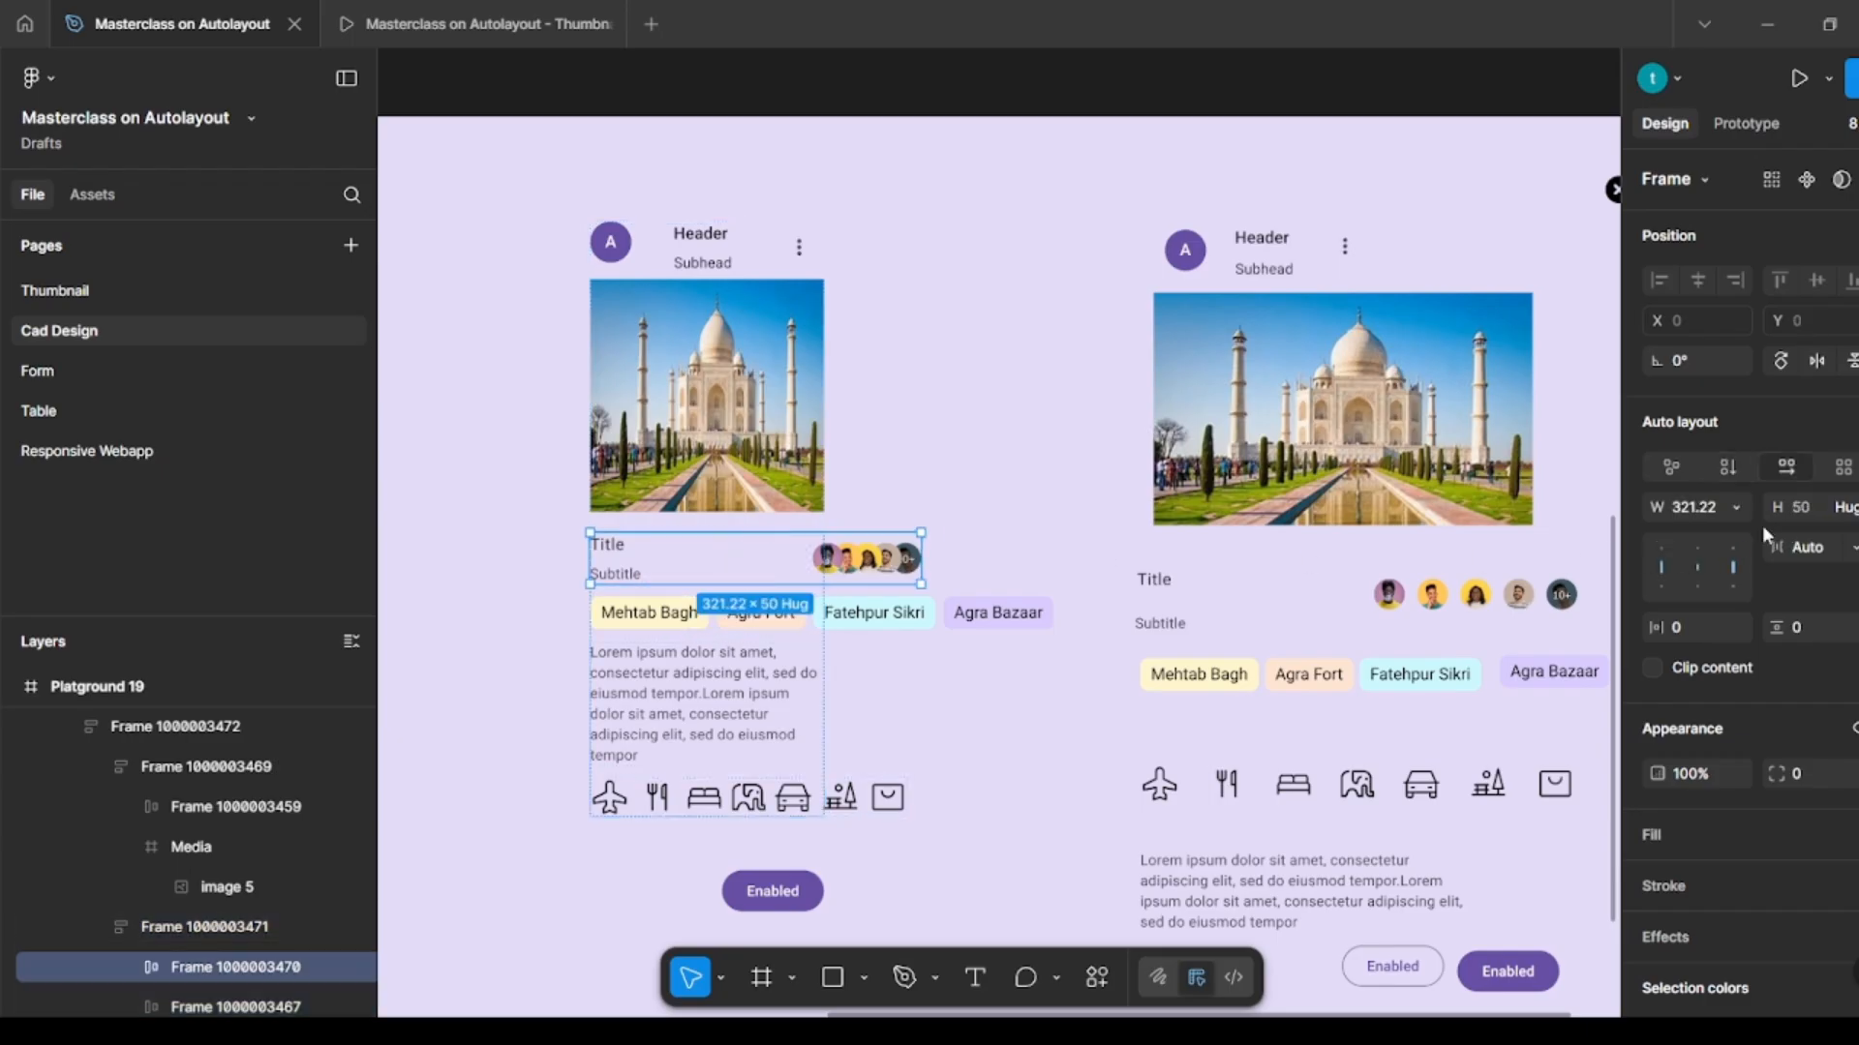
{"action": "left_click", "coordinate": [1737, 507]}
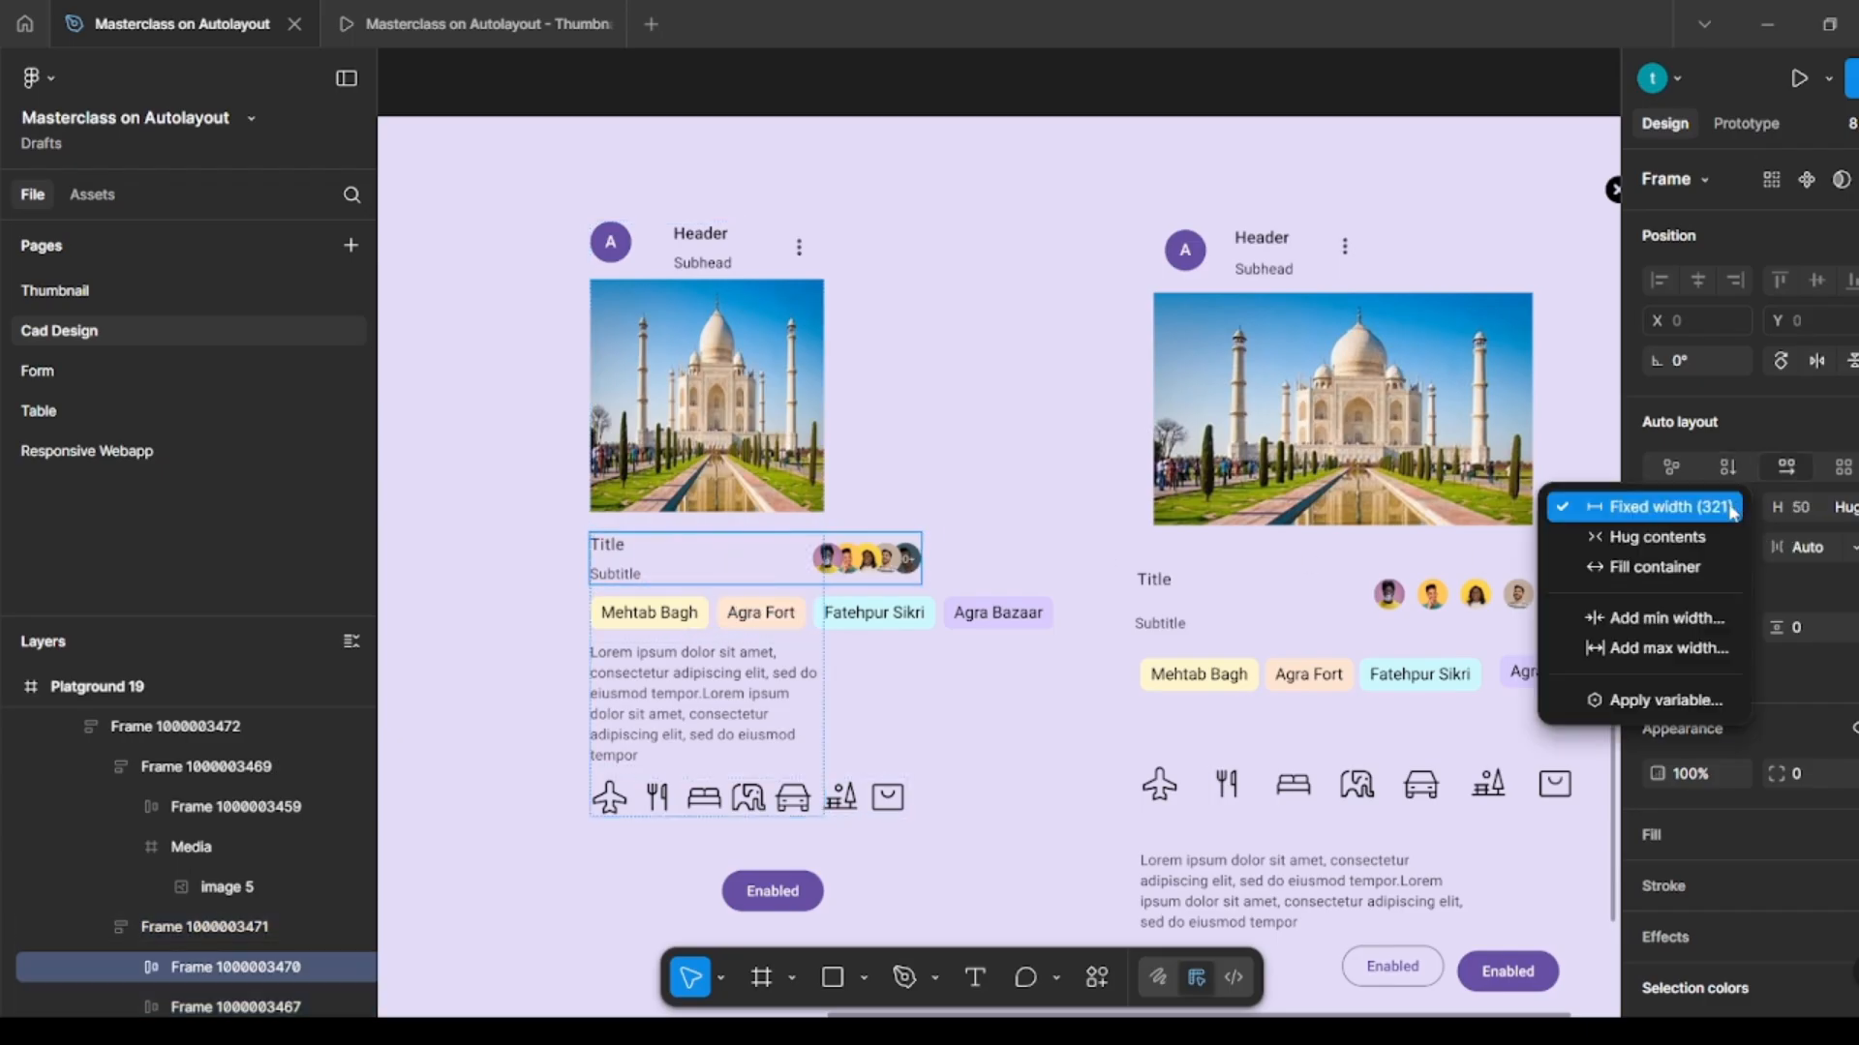
{"action": "left_click", "coordinate": [1690, 571]}
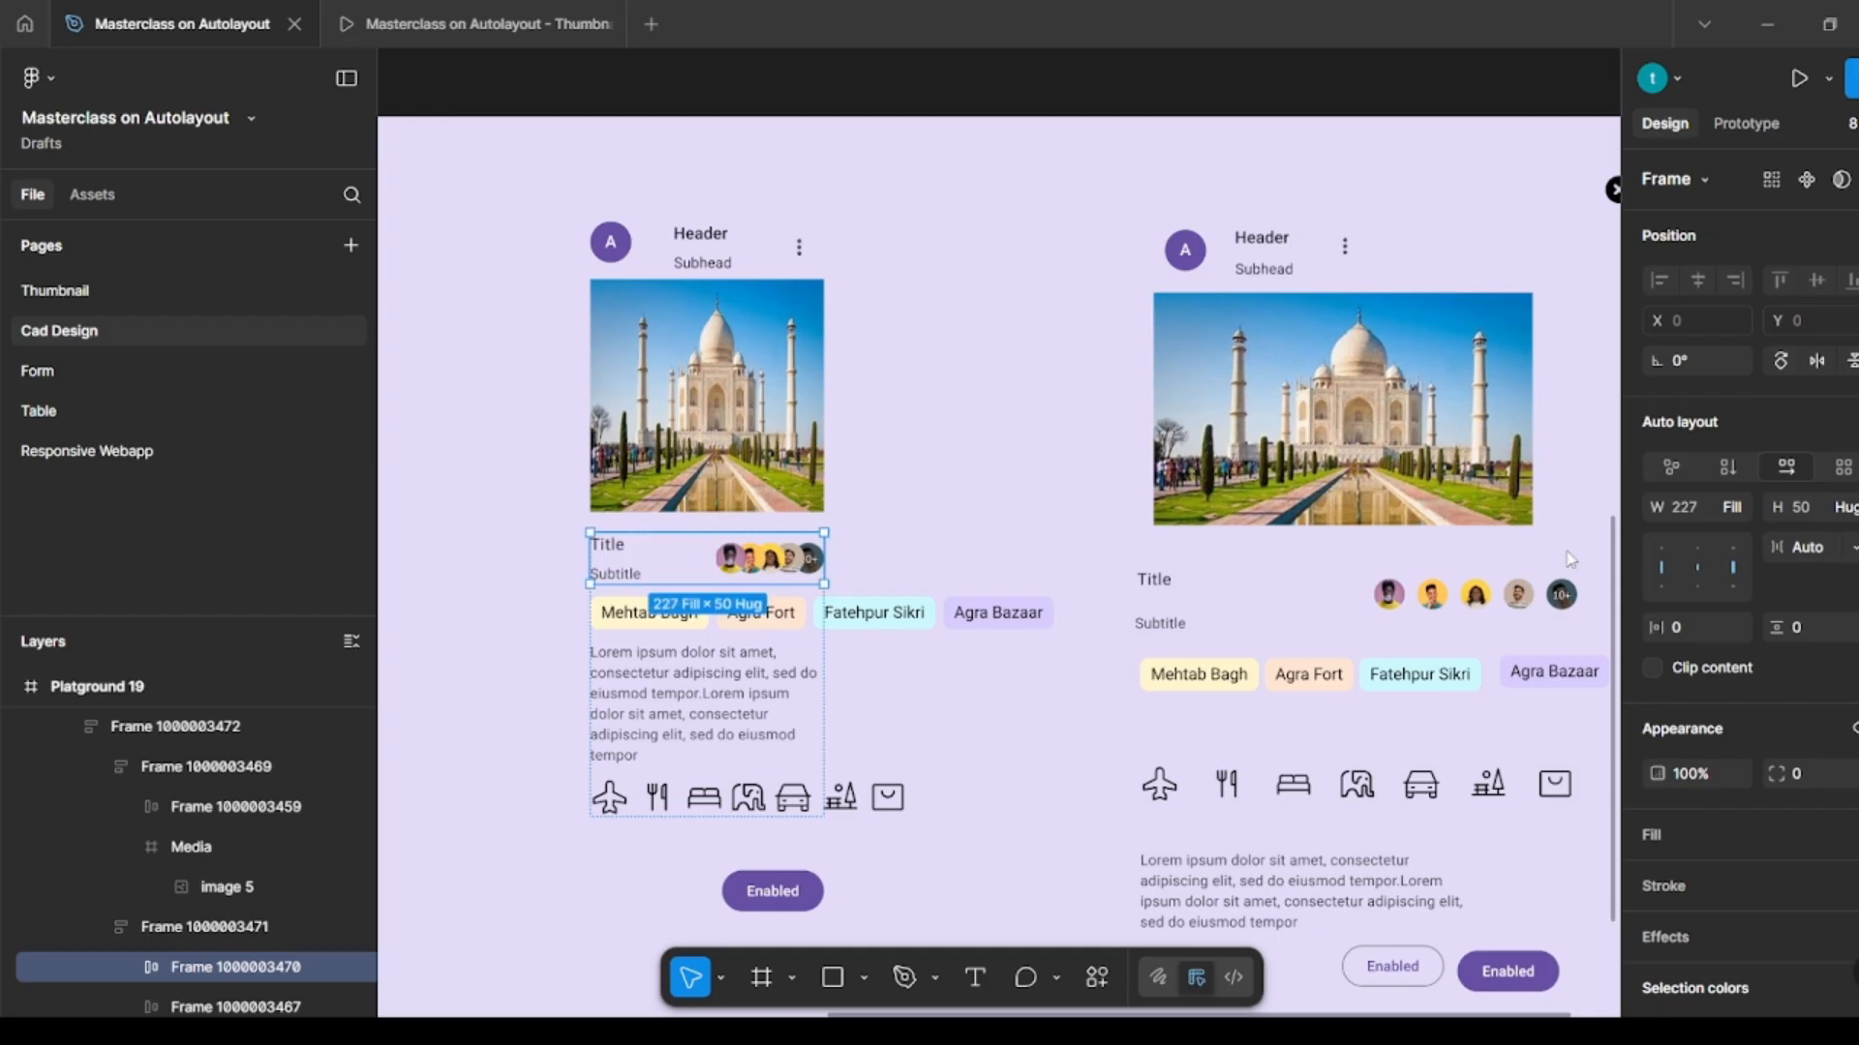
Step: Make the row of place tags wrap onto further lines, keeping its width at fill container
{"action": "left_click", "coordinate": [765, 628]}
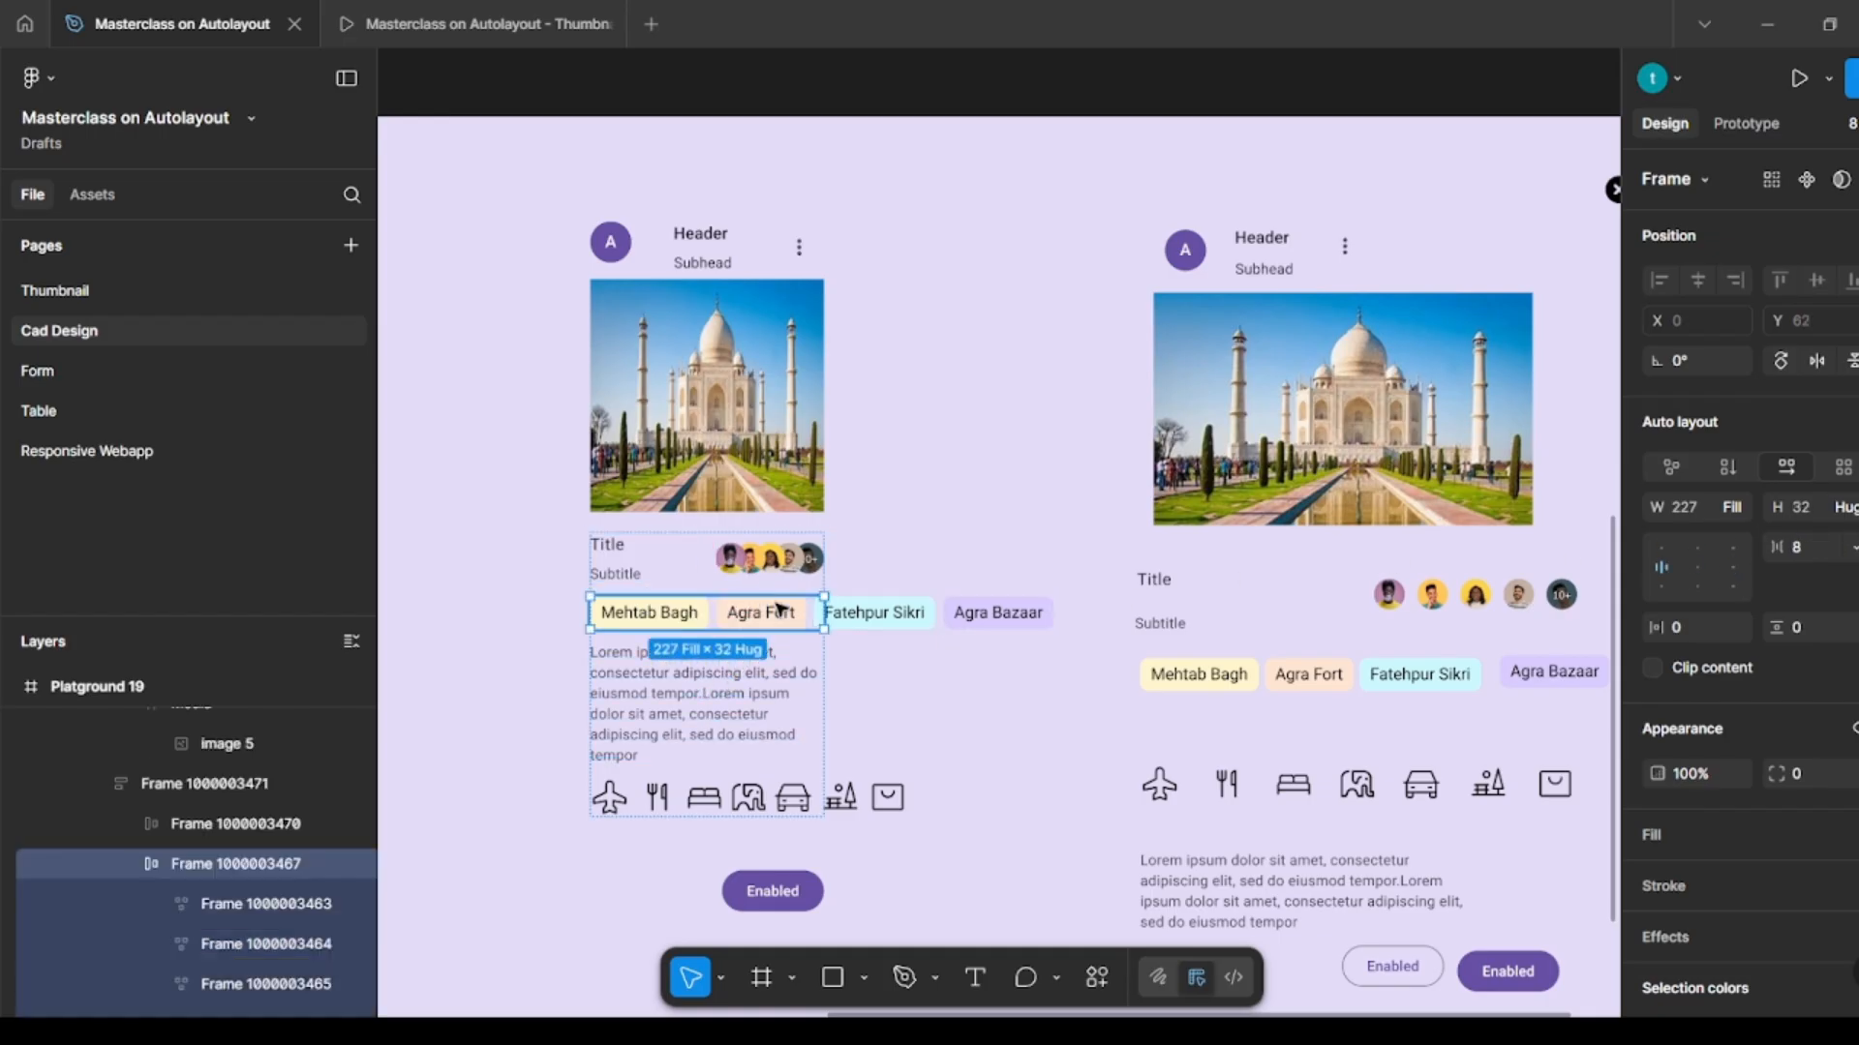
{"action": "left_click", "coordinate": [1739, 506]}
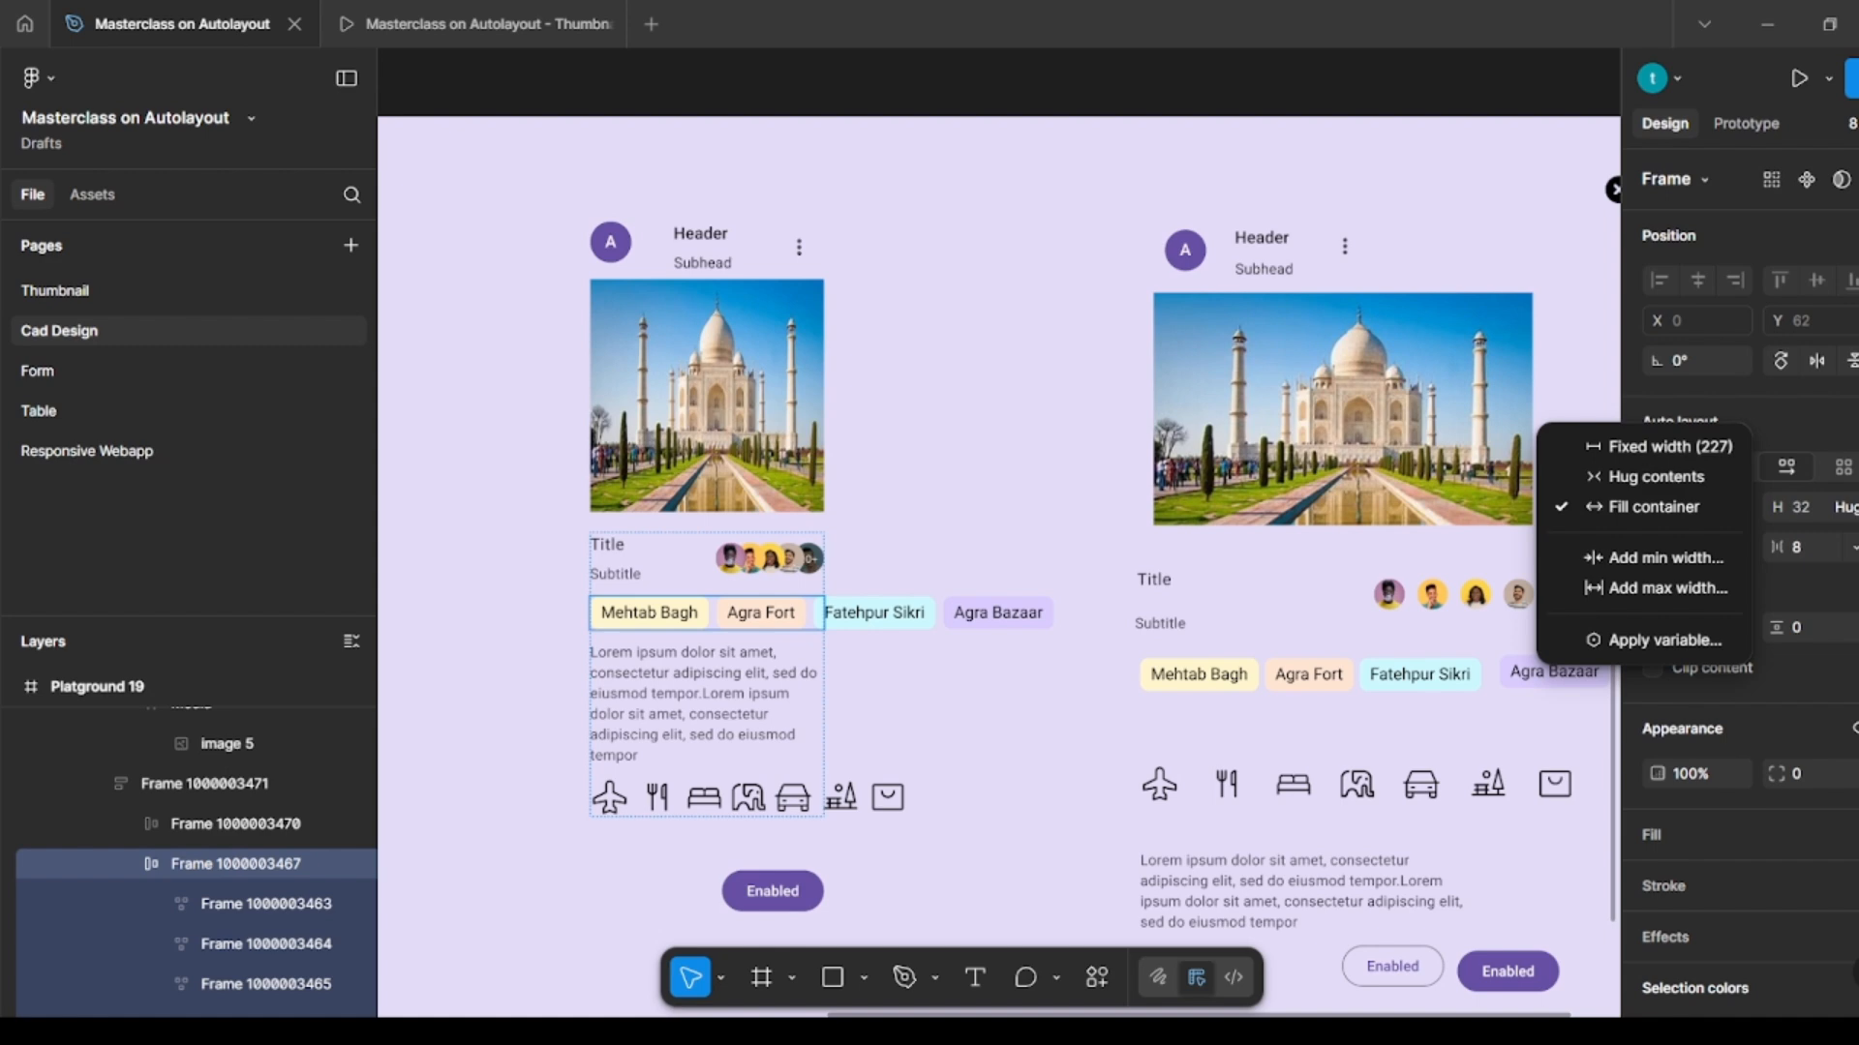
{"action": "key", "text": "Escape"}
{"action": "left_click", "coordinate": [1857, 466]}
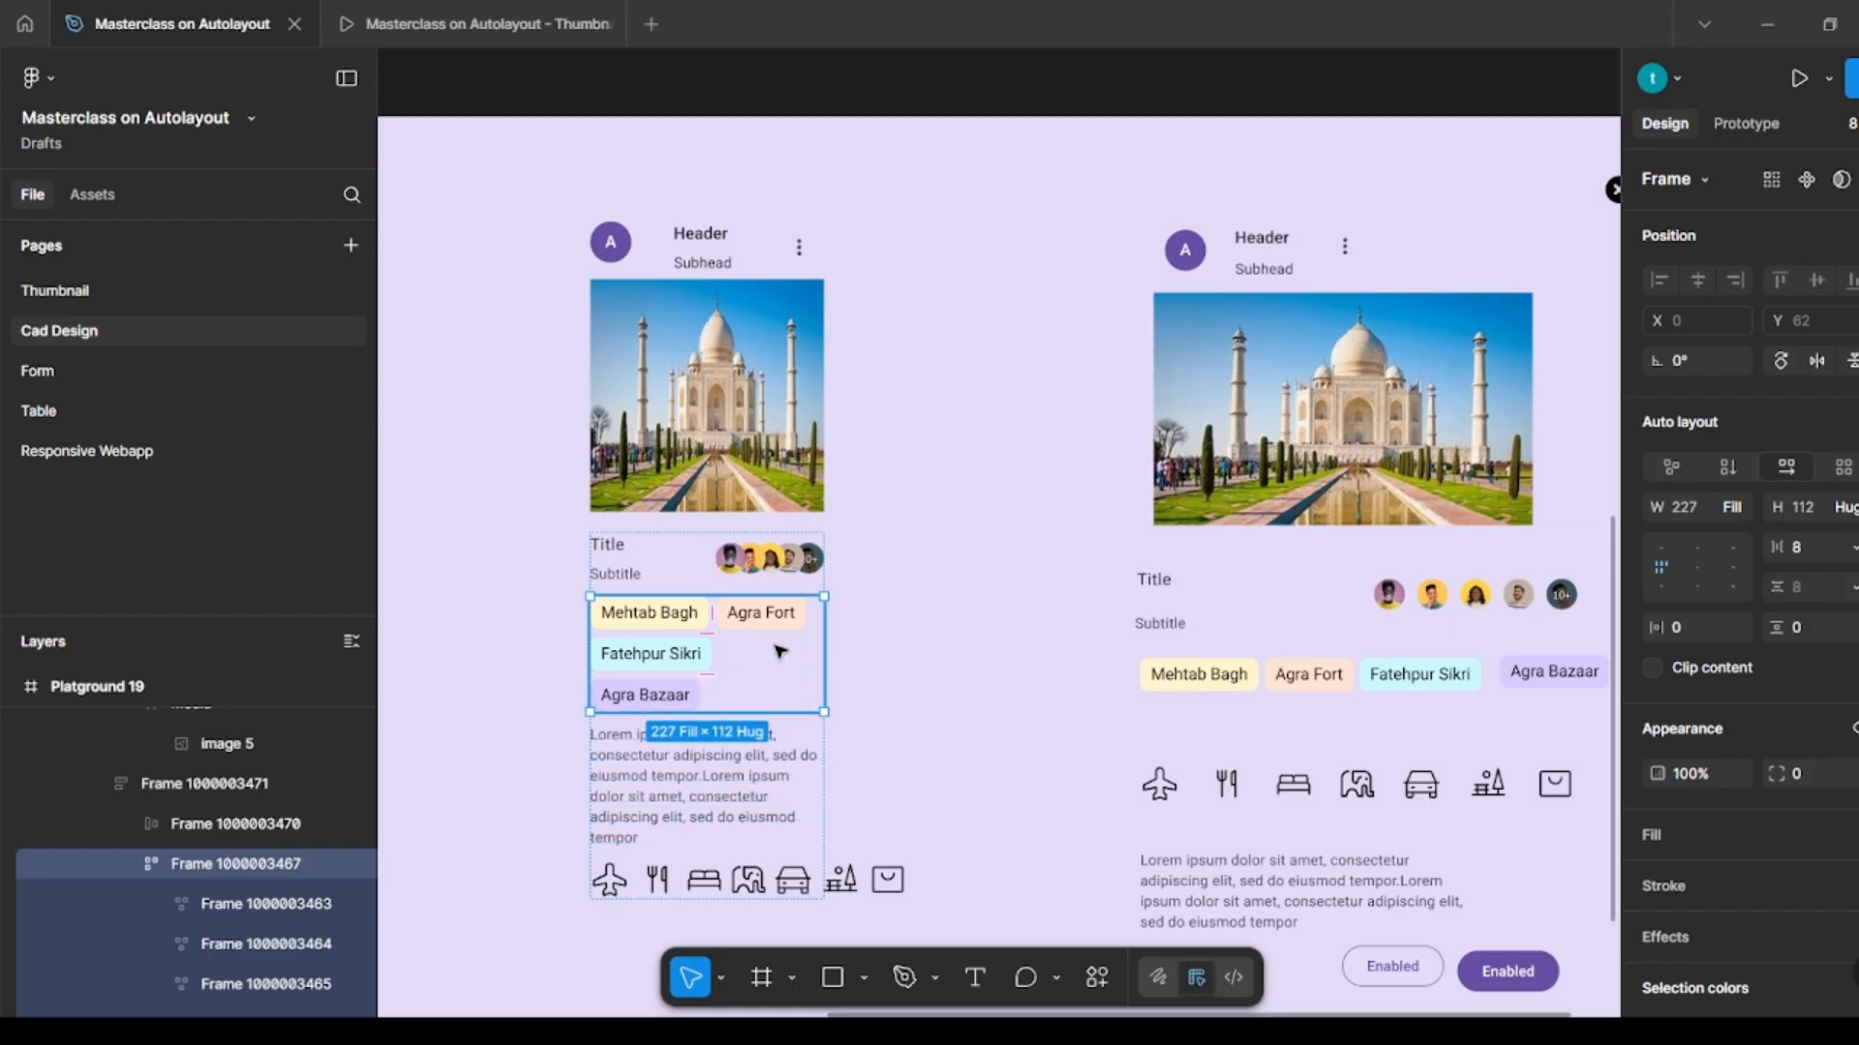
{"action": "scroll", "coordinate": [735, 659], "scroll_direction": "down", "scroll_amount": 1}
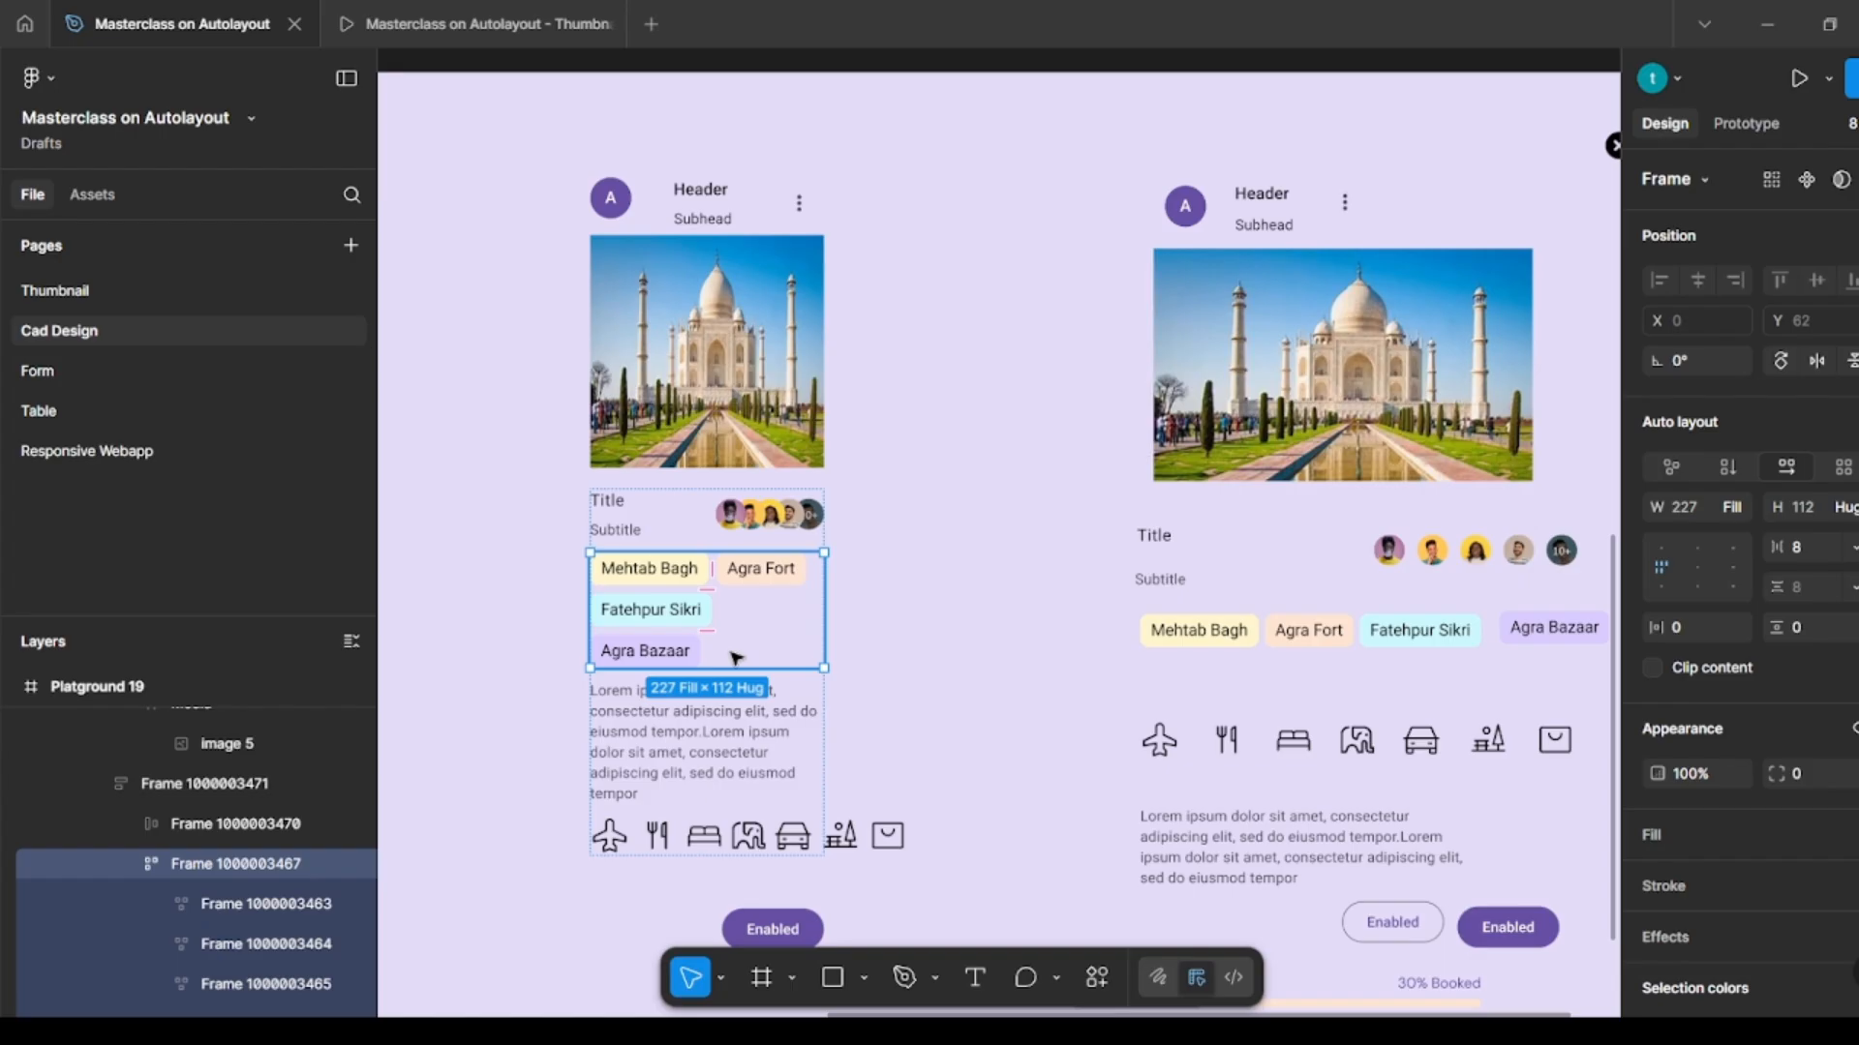
{"action": "scroll", "coordinate": [736, 658], "scroll_direction": "down", "scroll_amount": 3}
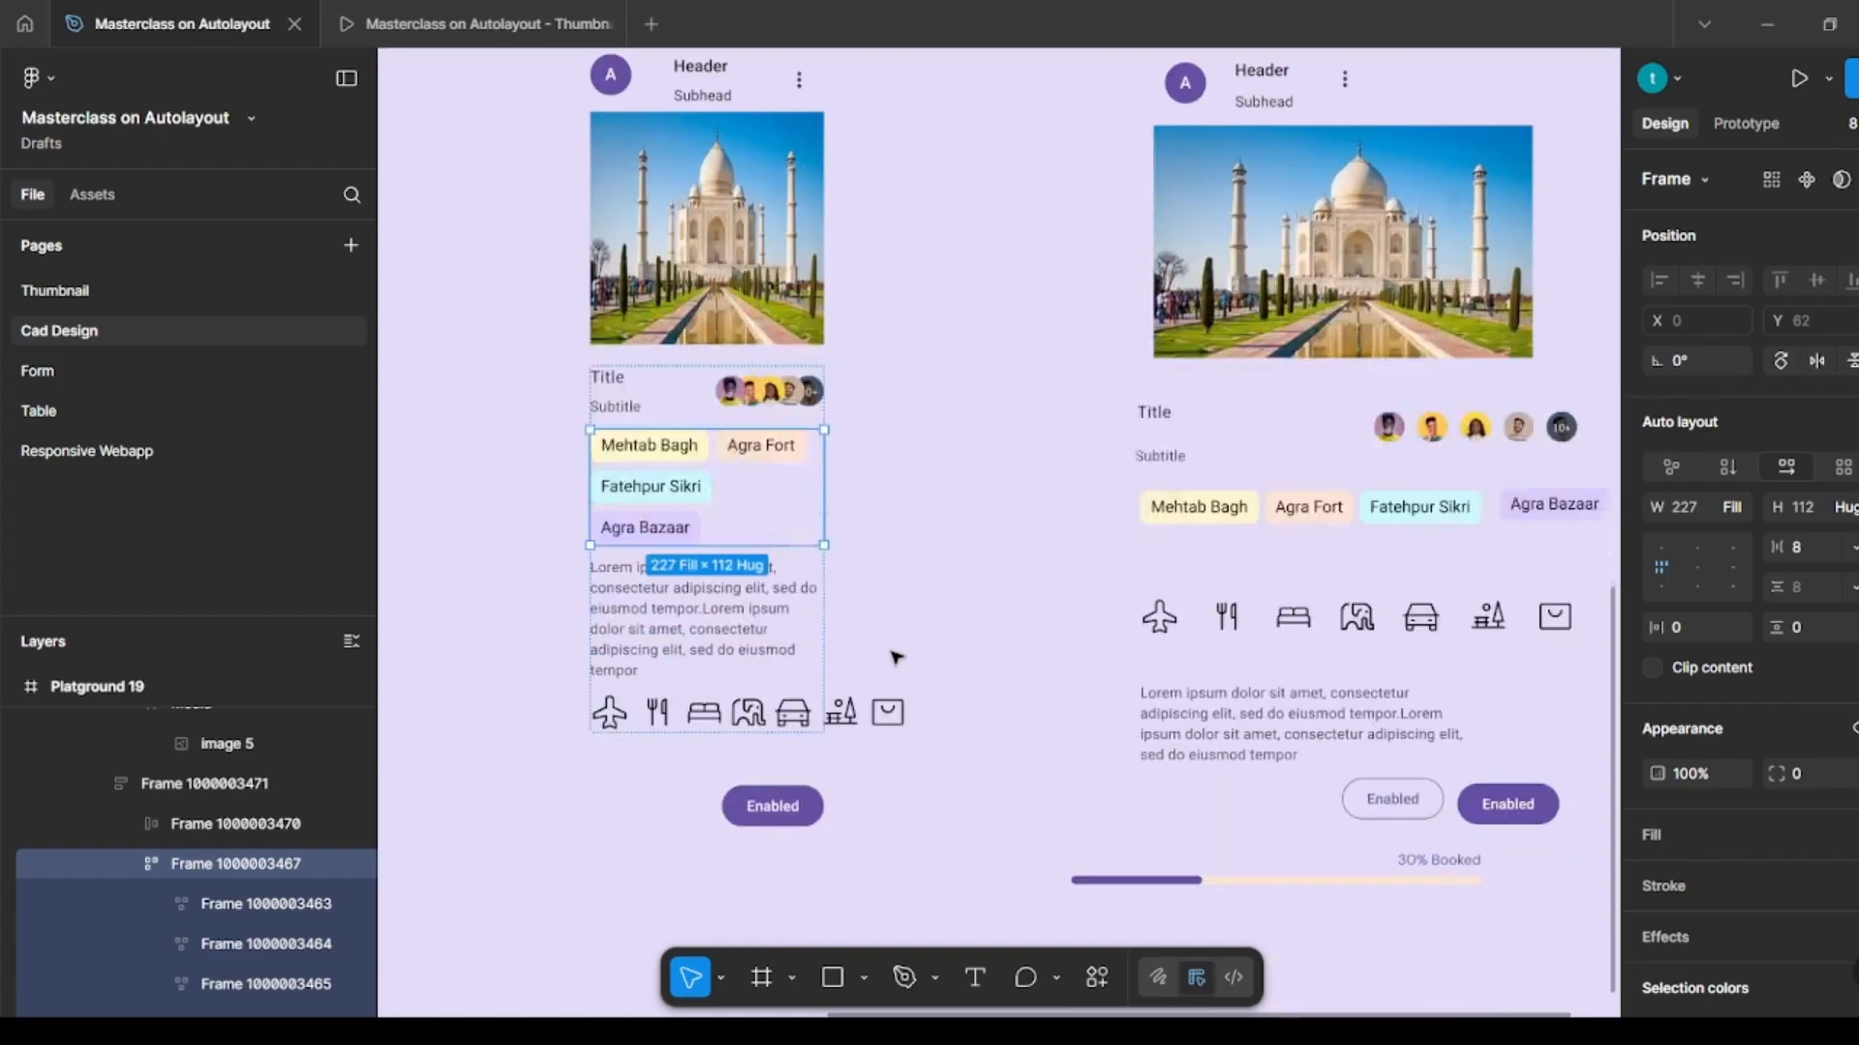
Step: Make the amenity icons row below the description text fill its container's width
{"action": "left_click", "coordinate": [736, 631]}
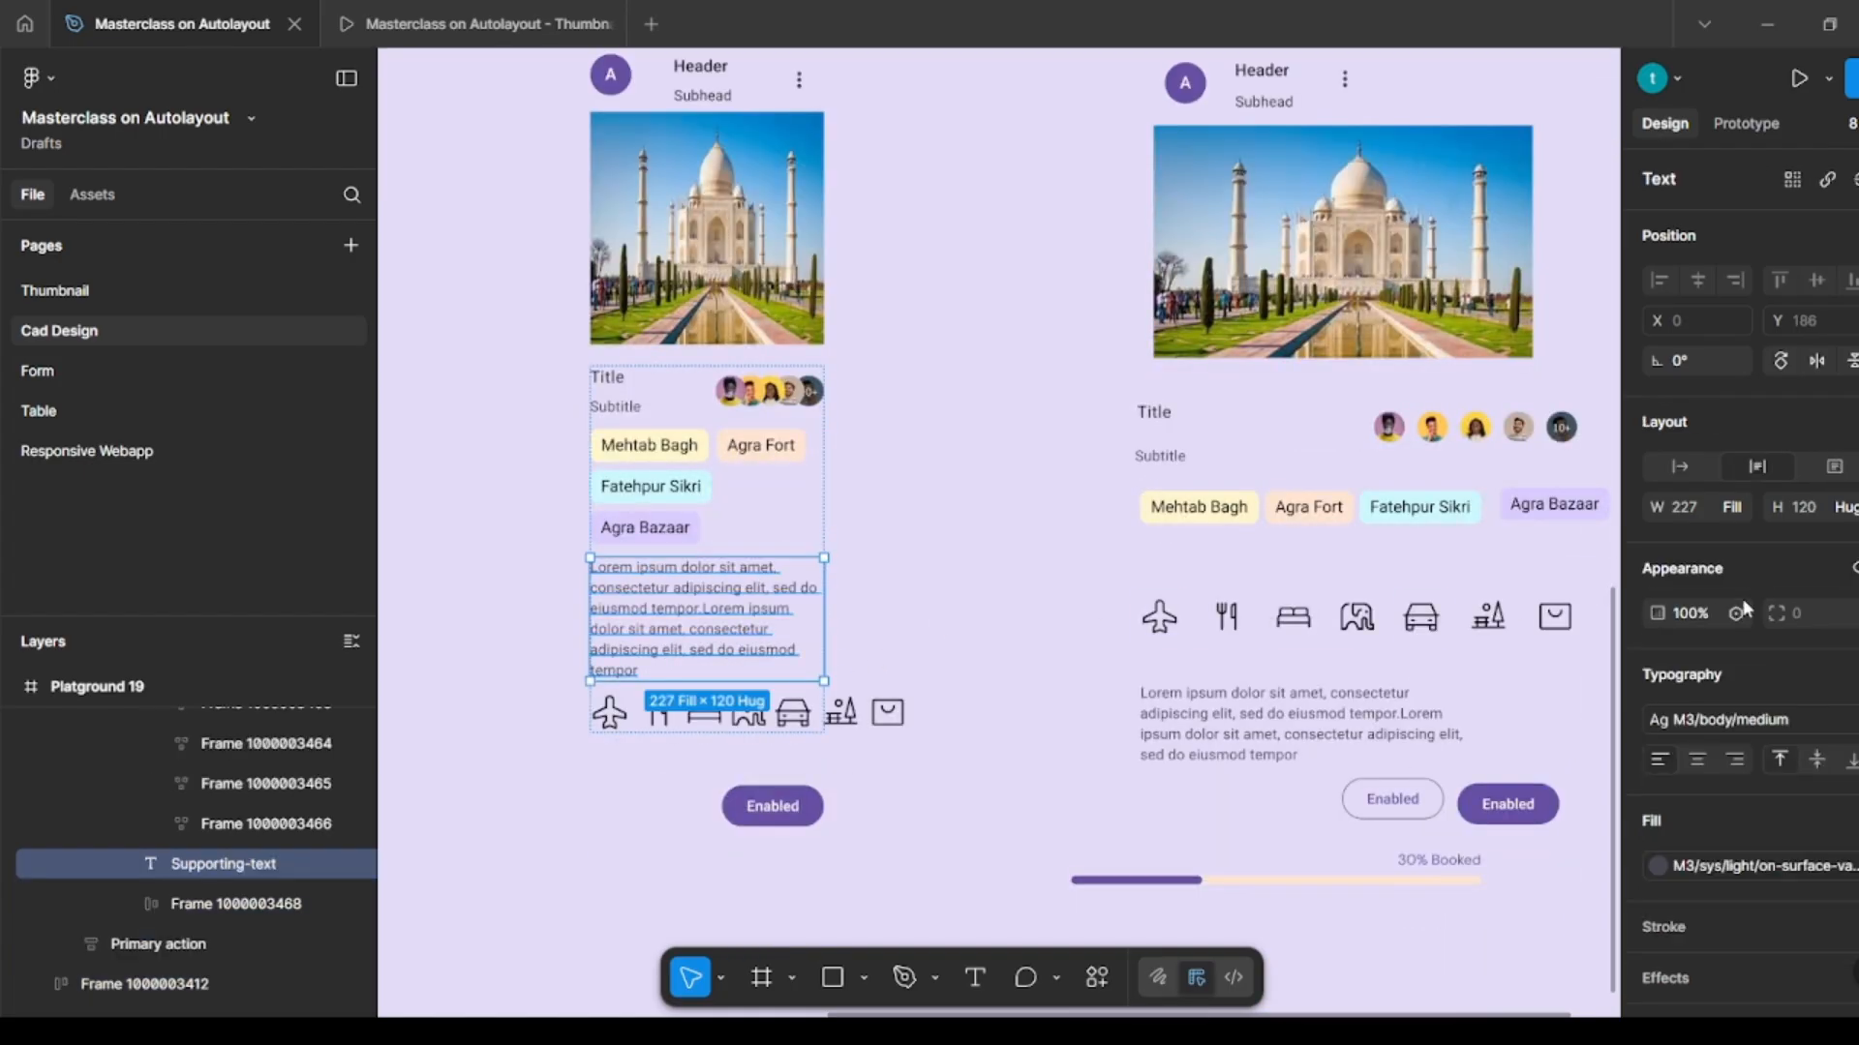
{"action": "left_click", "coordinate": [1041, 562]}
{"action": "double_click", "coordinate": [777, 721]}
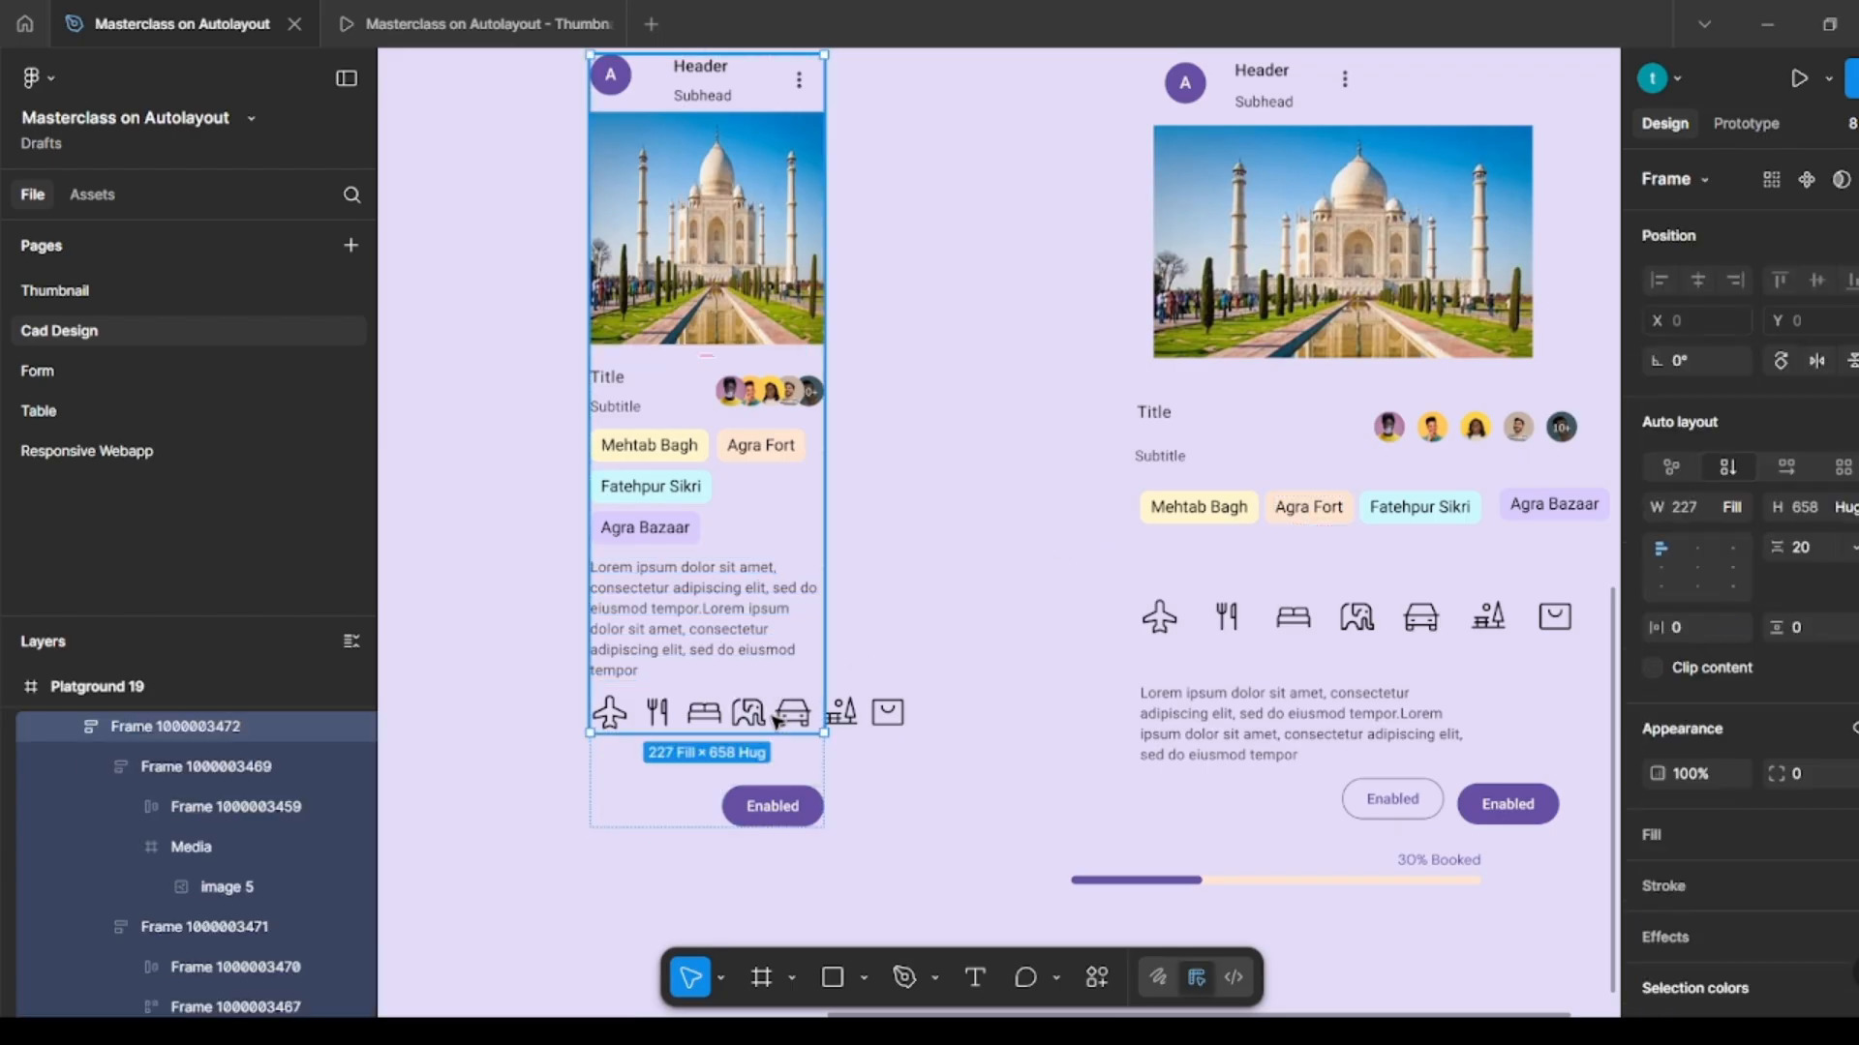
{"action": "left_click", "coordinate": [777, 721]}
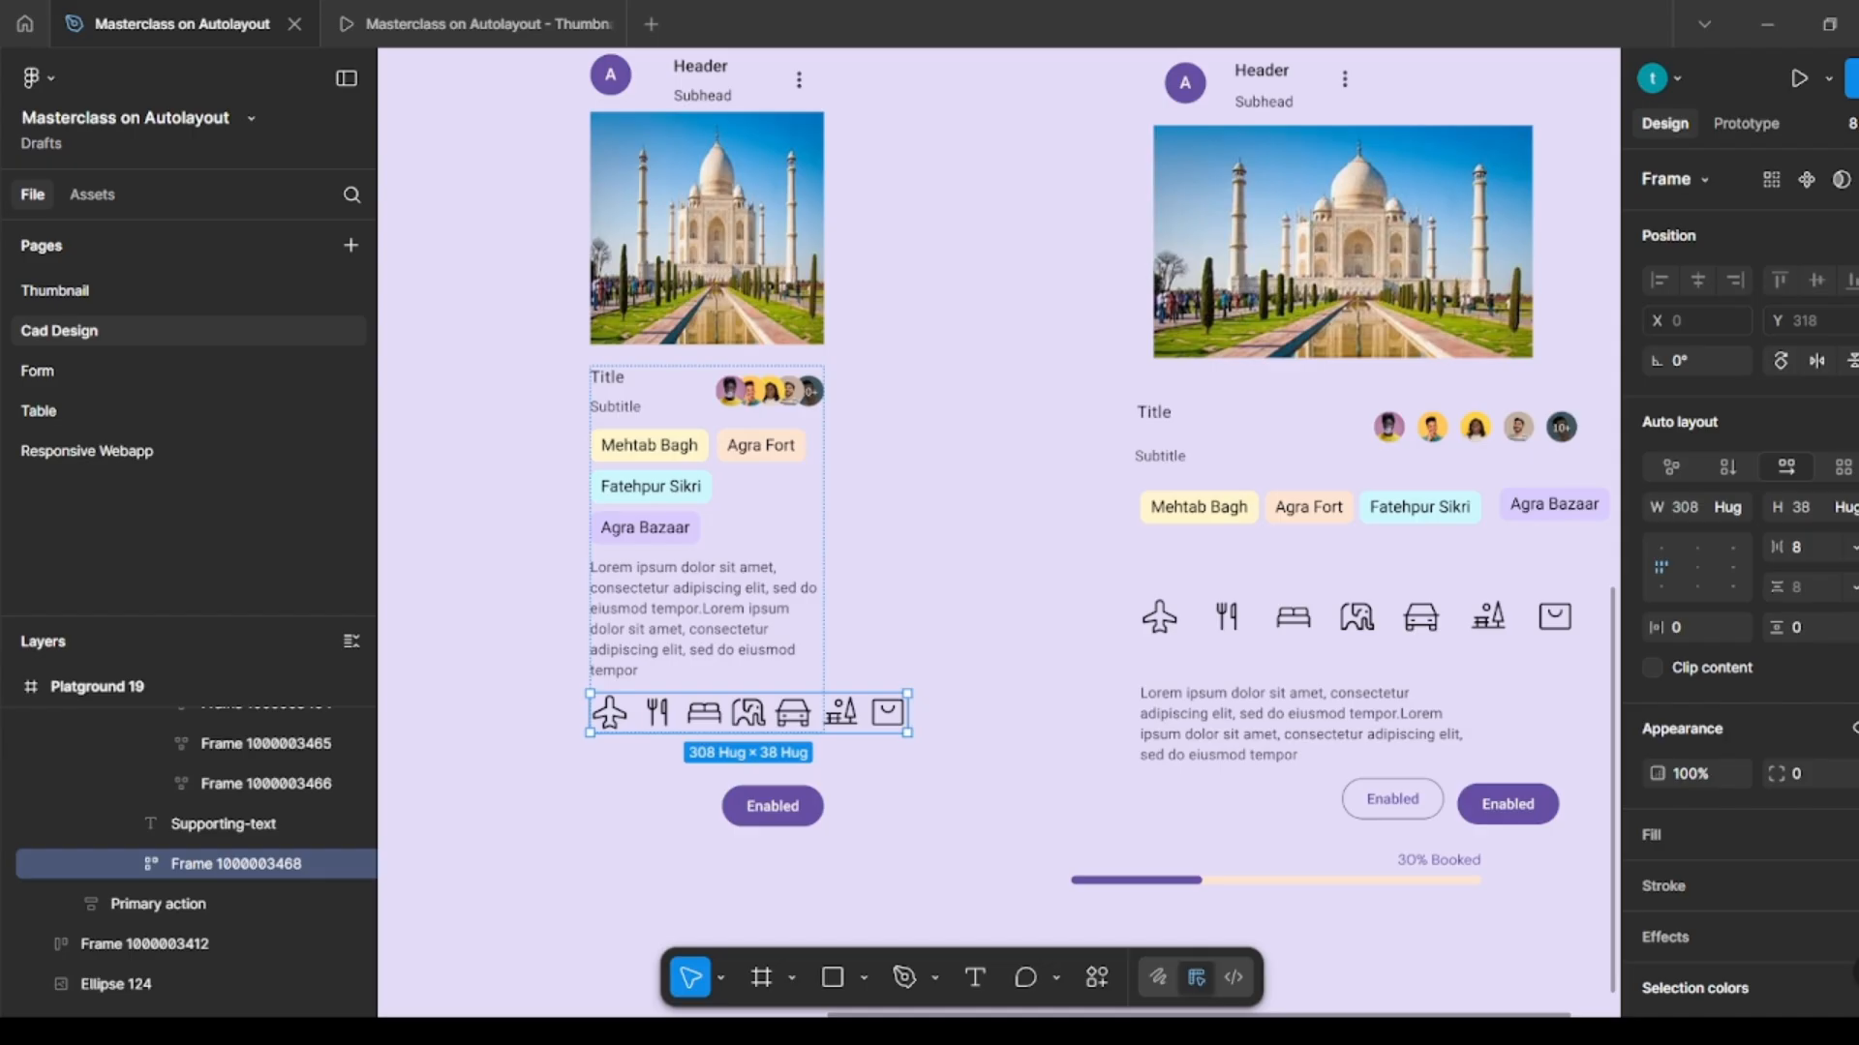
{"action": "left_click", "coordinate": [1737, 508]}
{"action": "left_click", "coordinate": [1704, 537]}
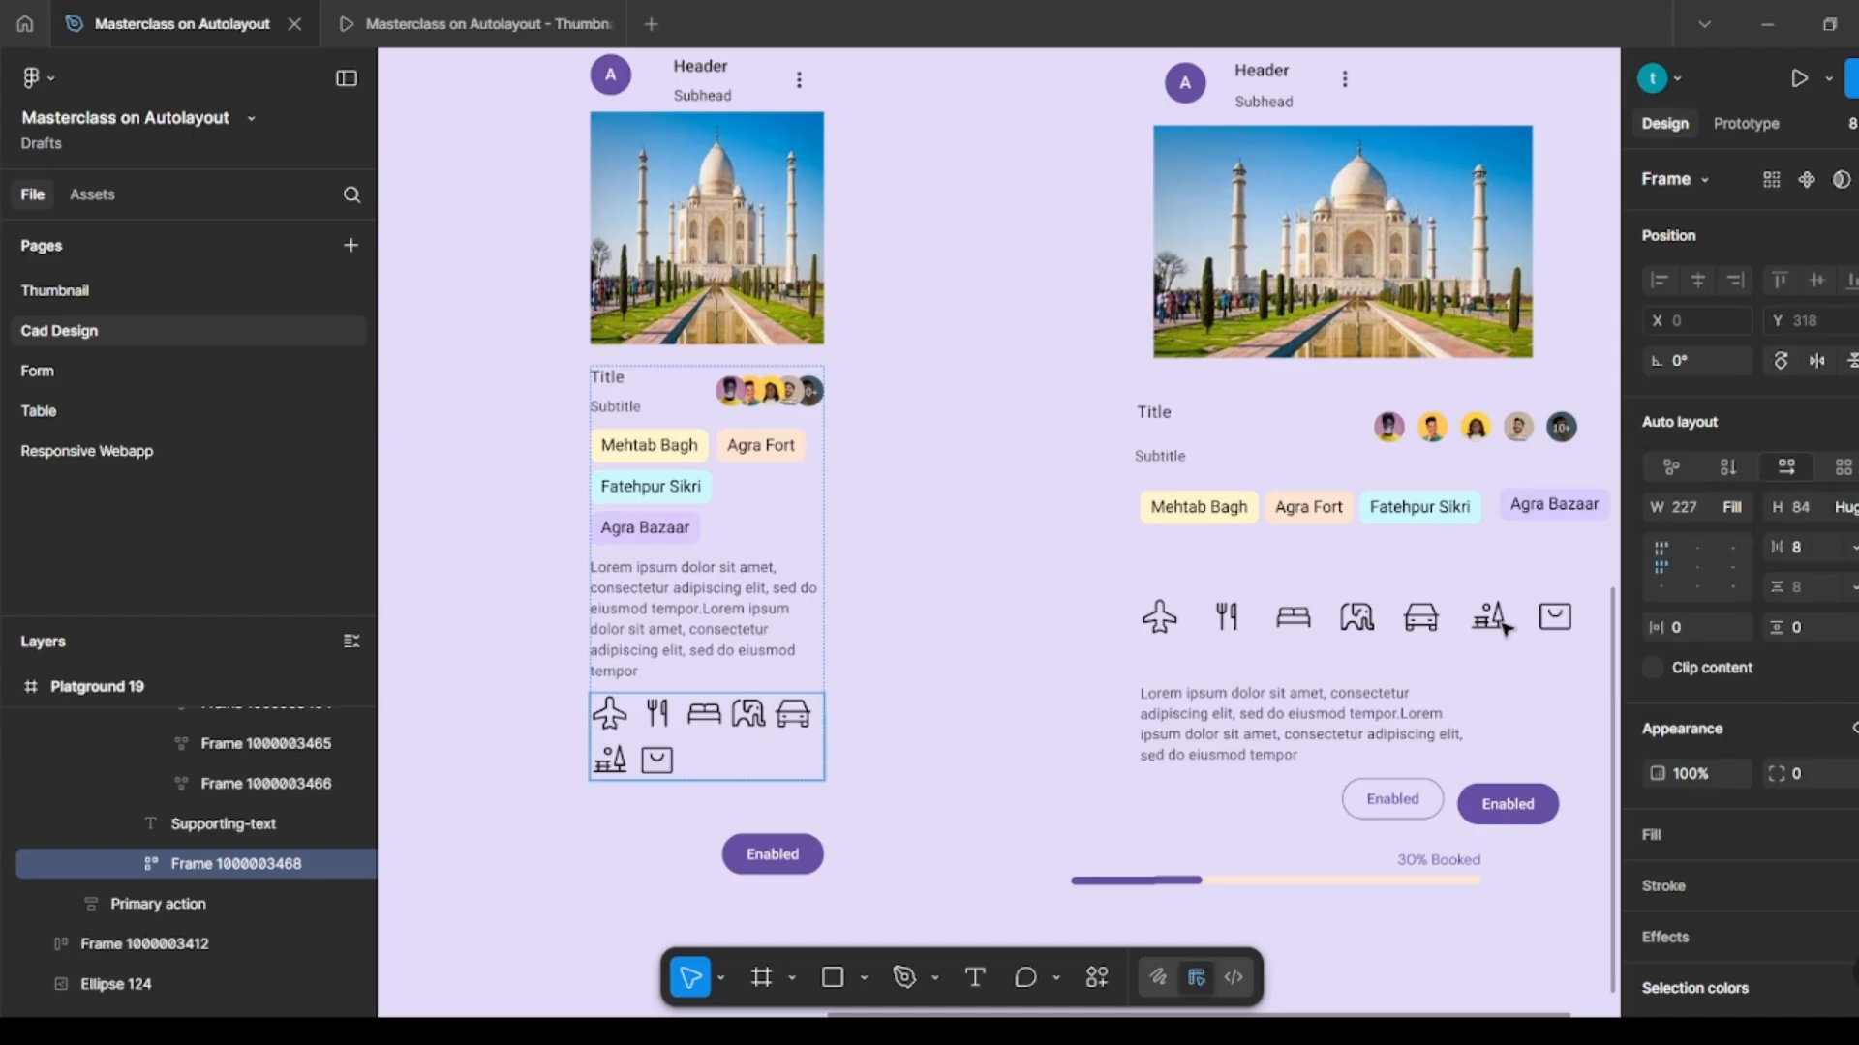
{"action": "left_click", "coordinate": [1002, 691]}
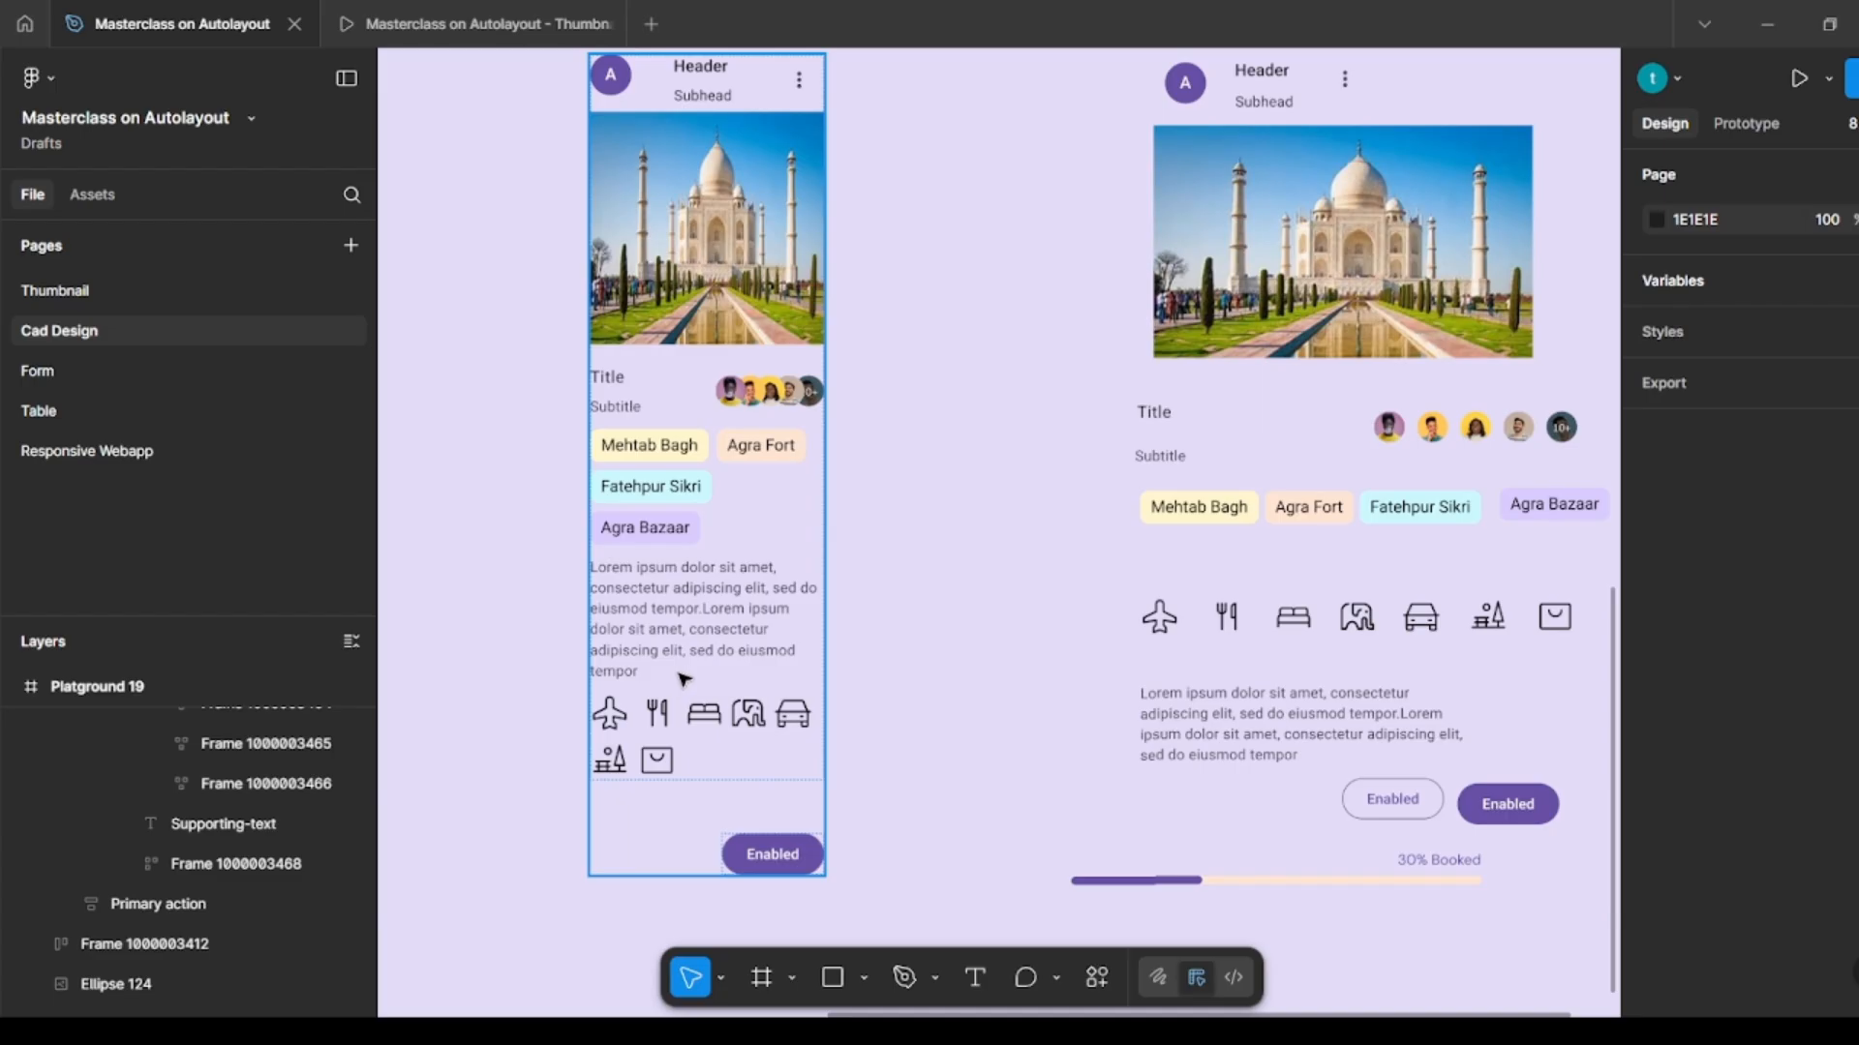
Step: Widen the card to 436 and set its horizontal and vertical padding to 12
{"action": "left_click", "coordinate": [701, 676]}
{"action": "left_click_drag", "start_coordinate": [829, 597], "coordinate": [1039, 555]}
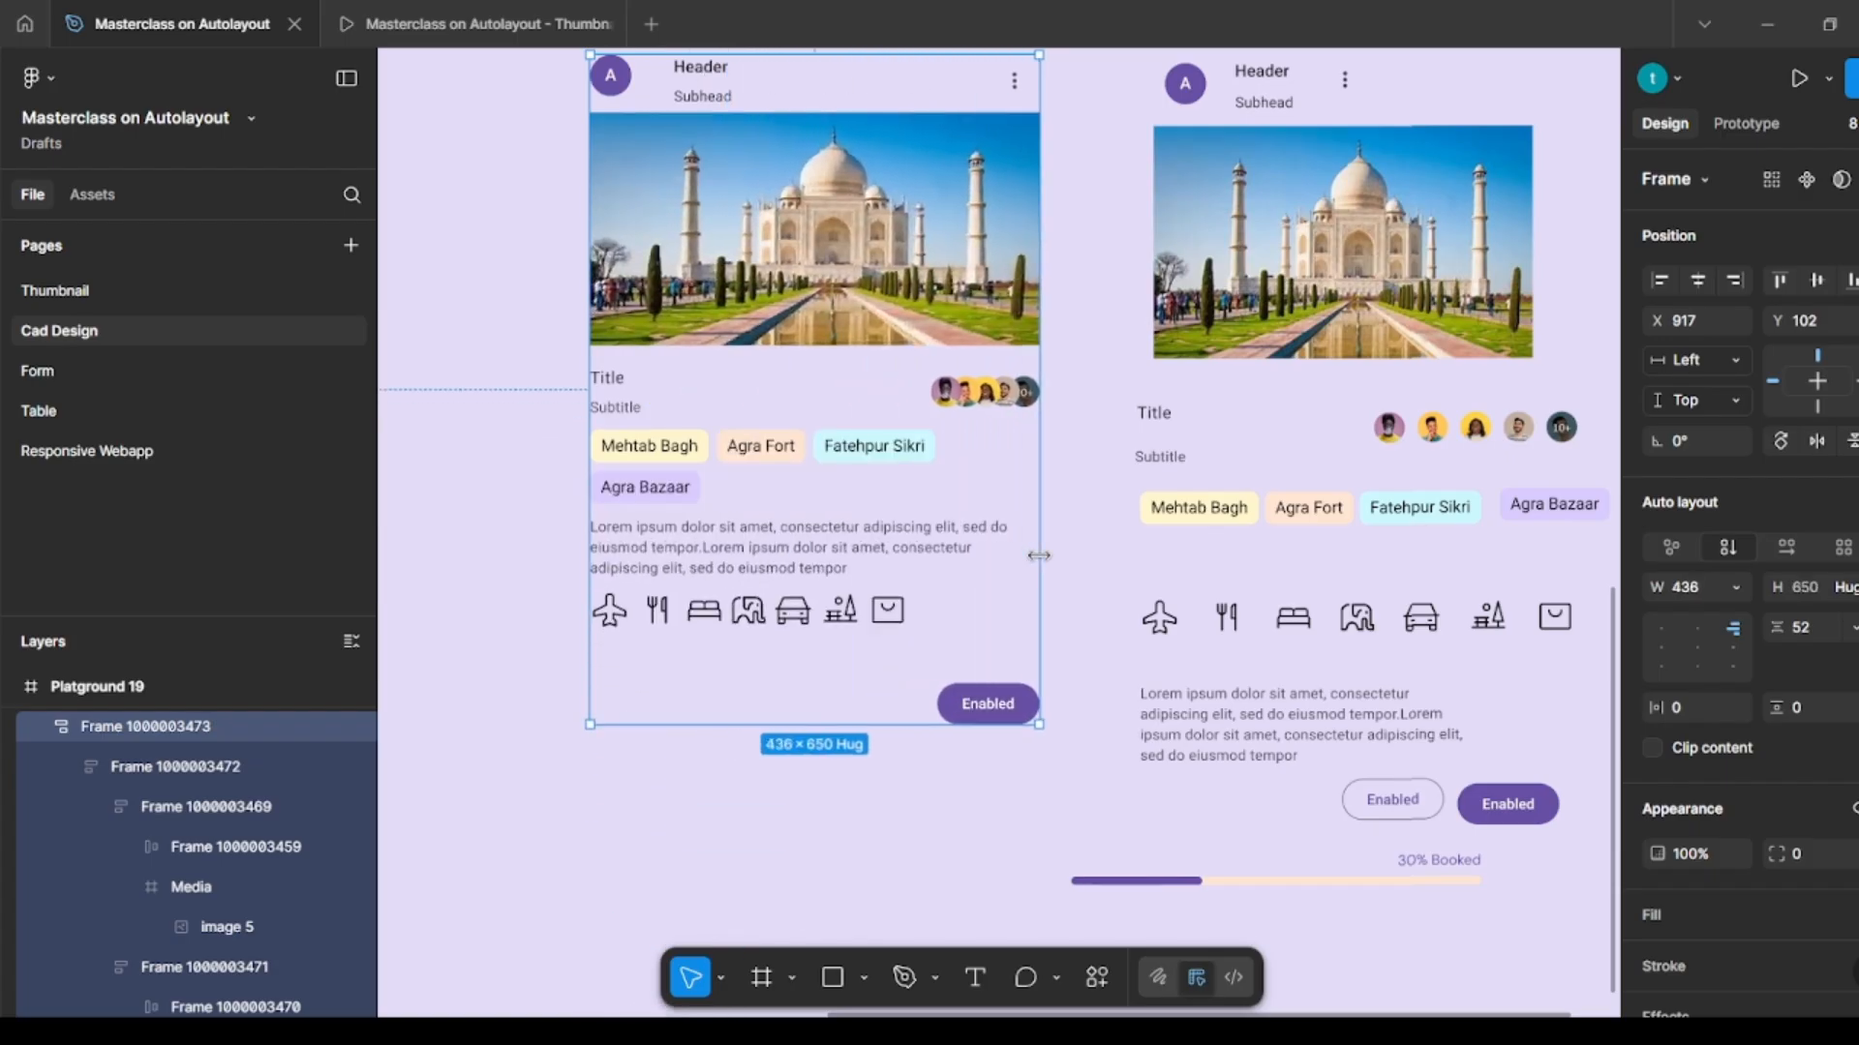
{"action": "left_click", "coordinate": [1681, 704]}
{"action": "key", "text": "Return"}
{"action": "left_click", "coordinate": [1818, 709]}
{"action": "type", "text": "12"}
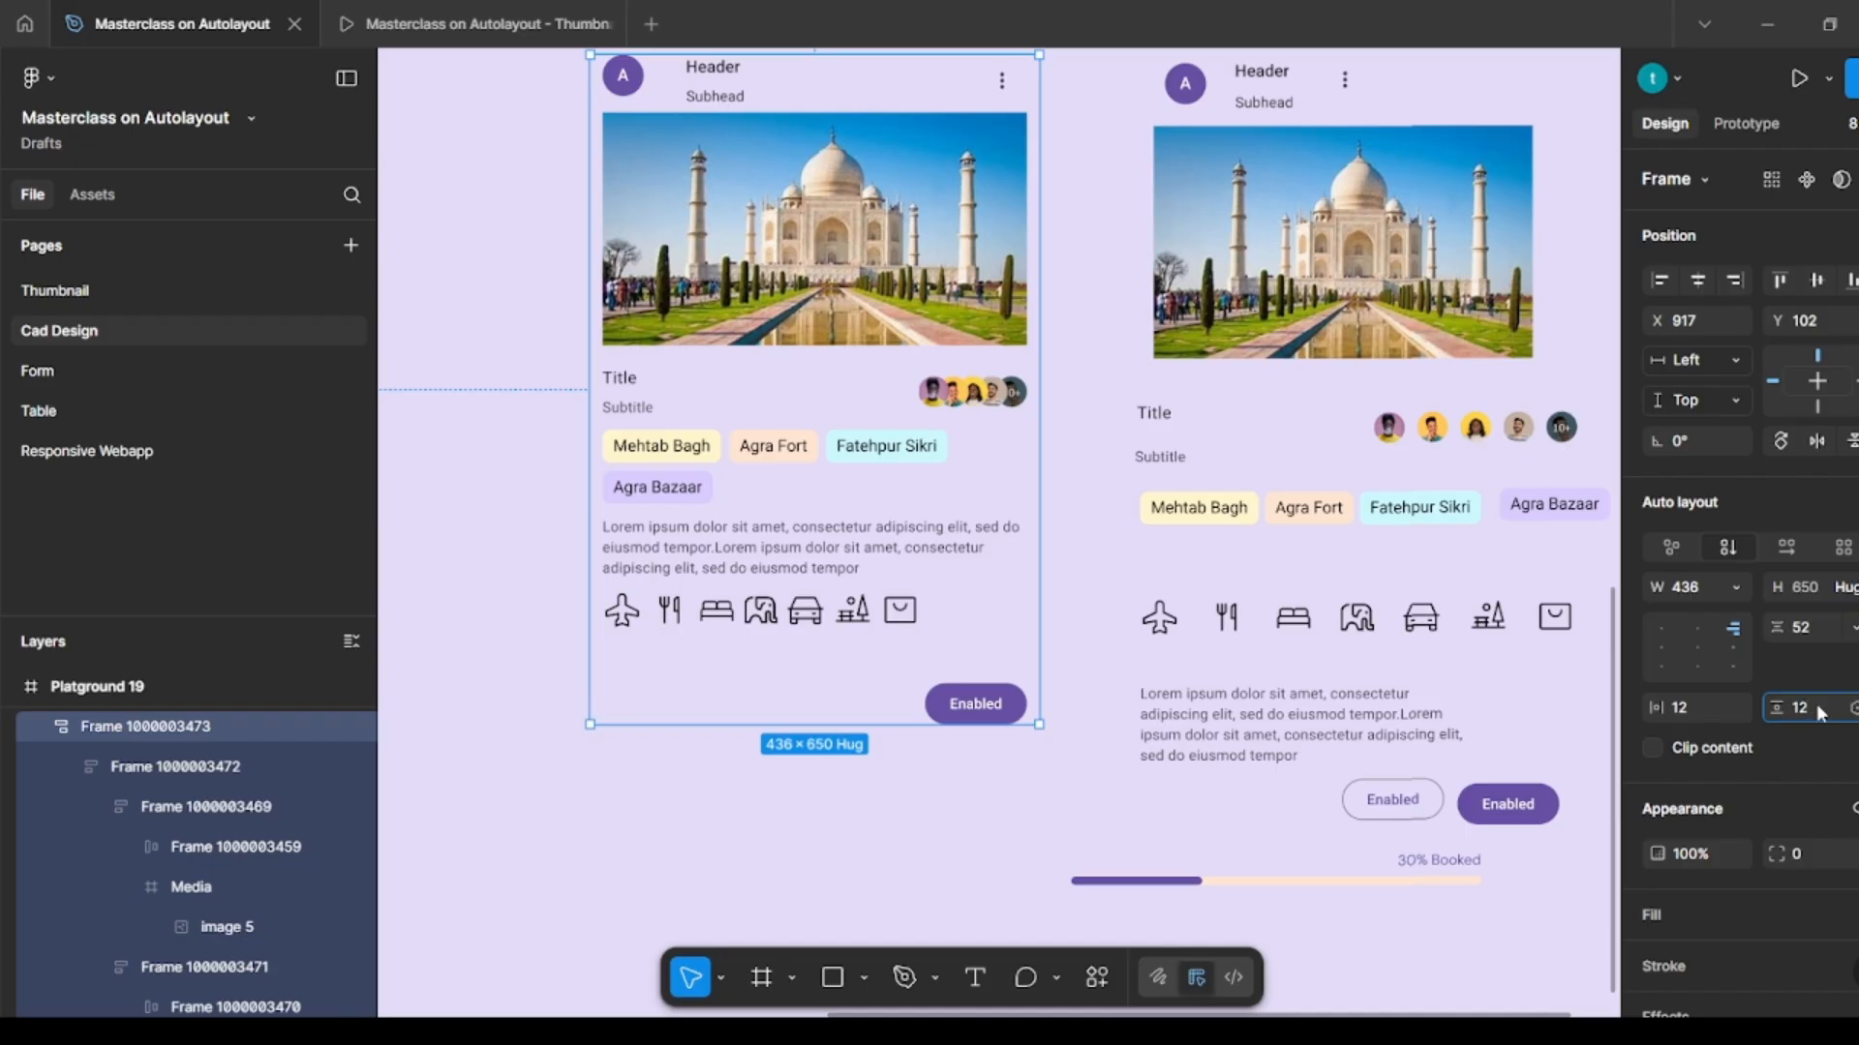
{"action": "key", "text": "Return"}
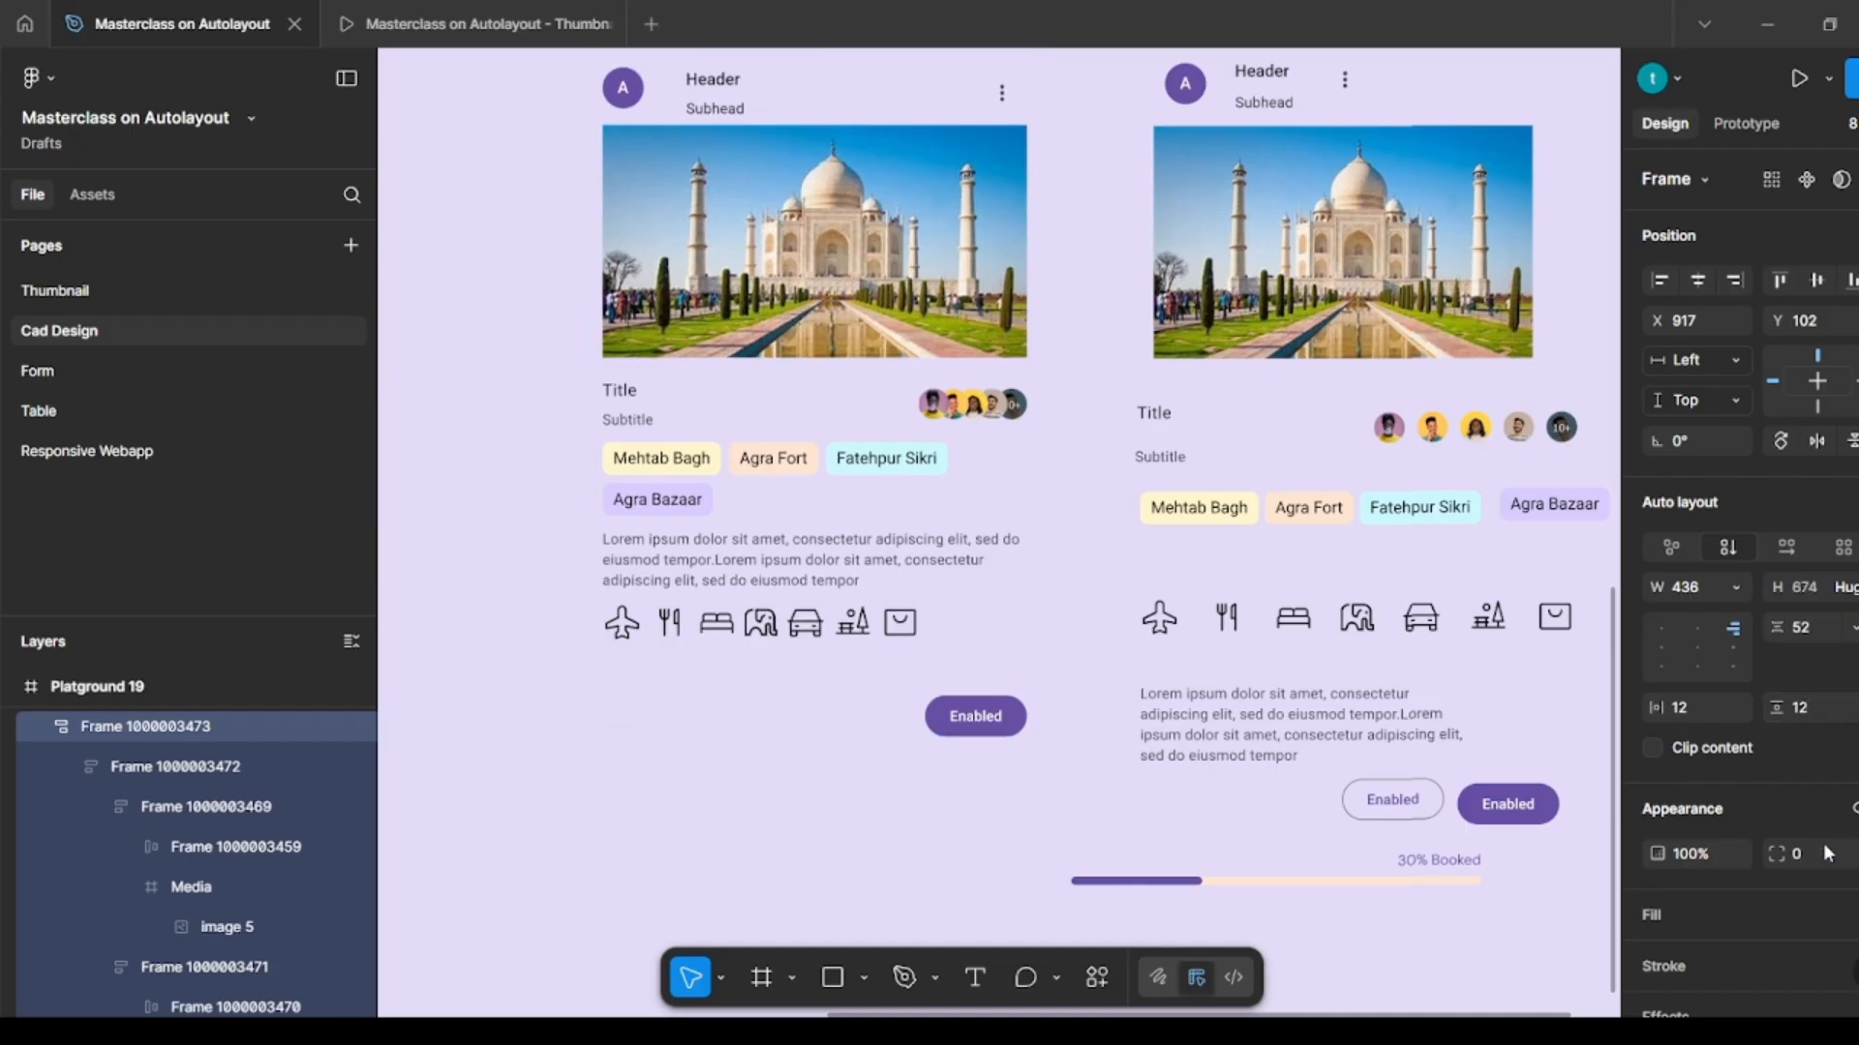
Step: Give the card a white FFFFFF fill and a corner radius of 12
{"action": "scroll", "coordinate": [1844, 793], "scroll_direction": "down", "scroll_amount": 2}
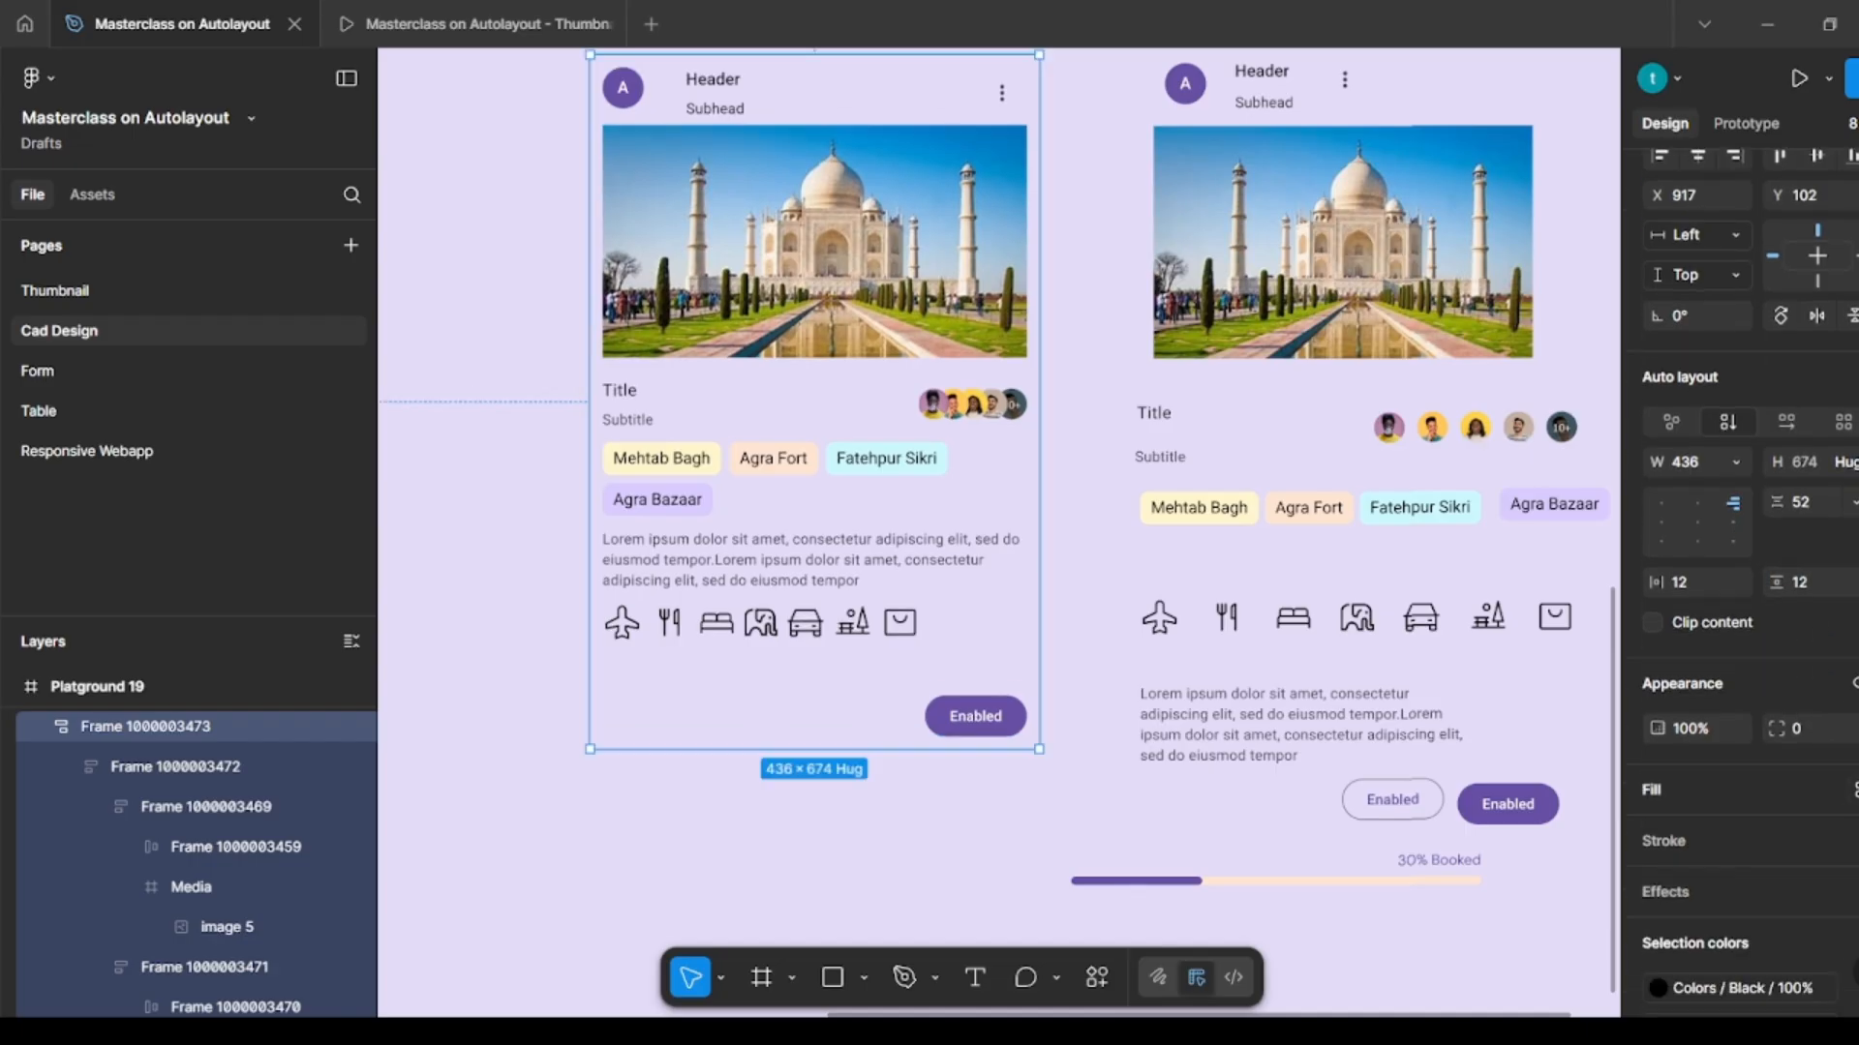
{"action": "left_click", "coordinate": [1852, 789]}
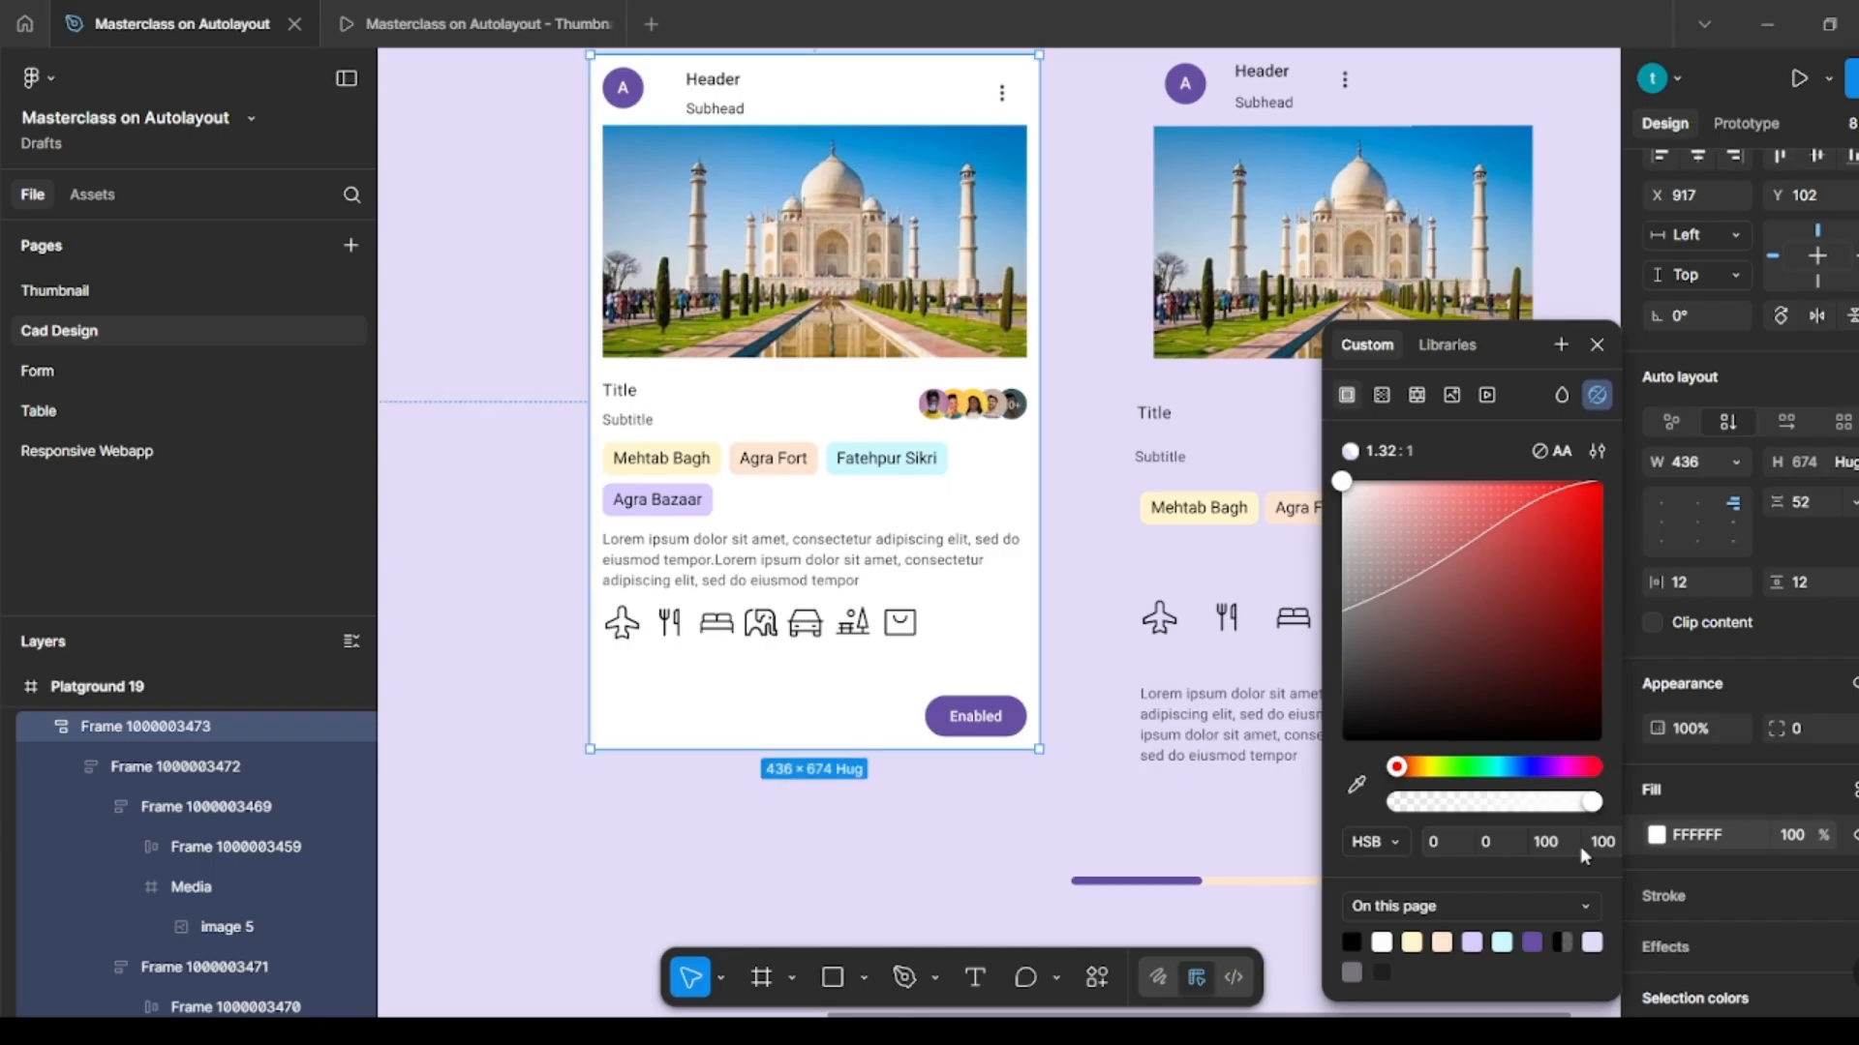
{"action": "left_click", "coordinate": [1797, 729]}
{"action": "type", "text": "12"}
{"action": "key", "text": "Return"}
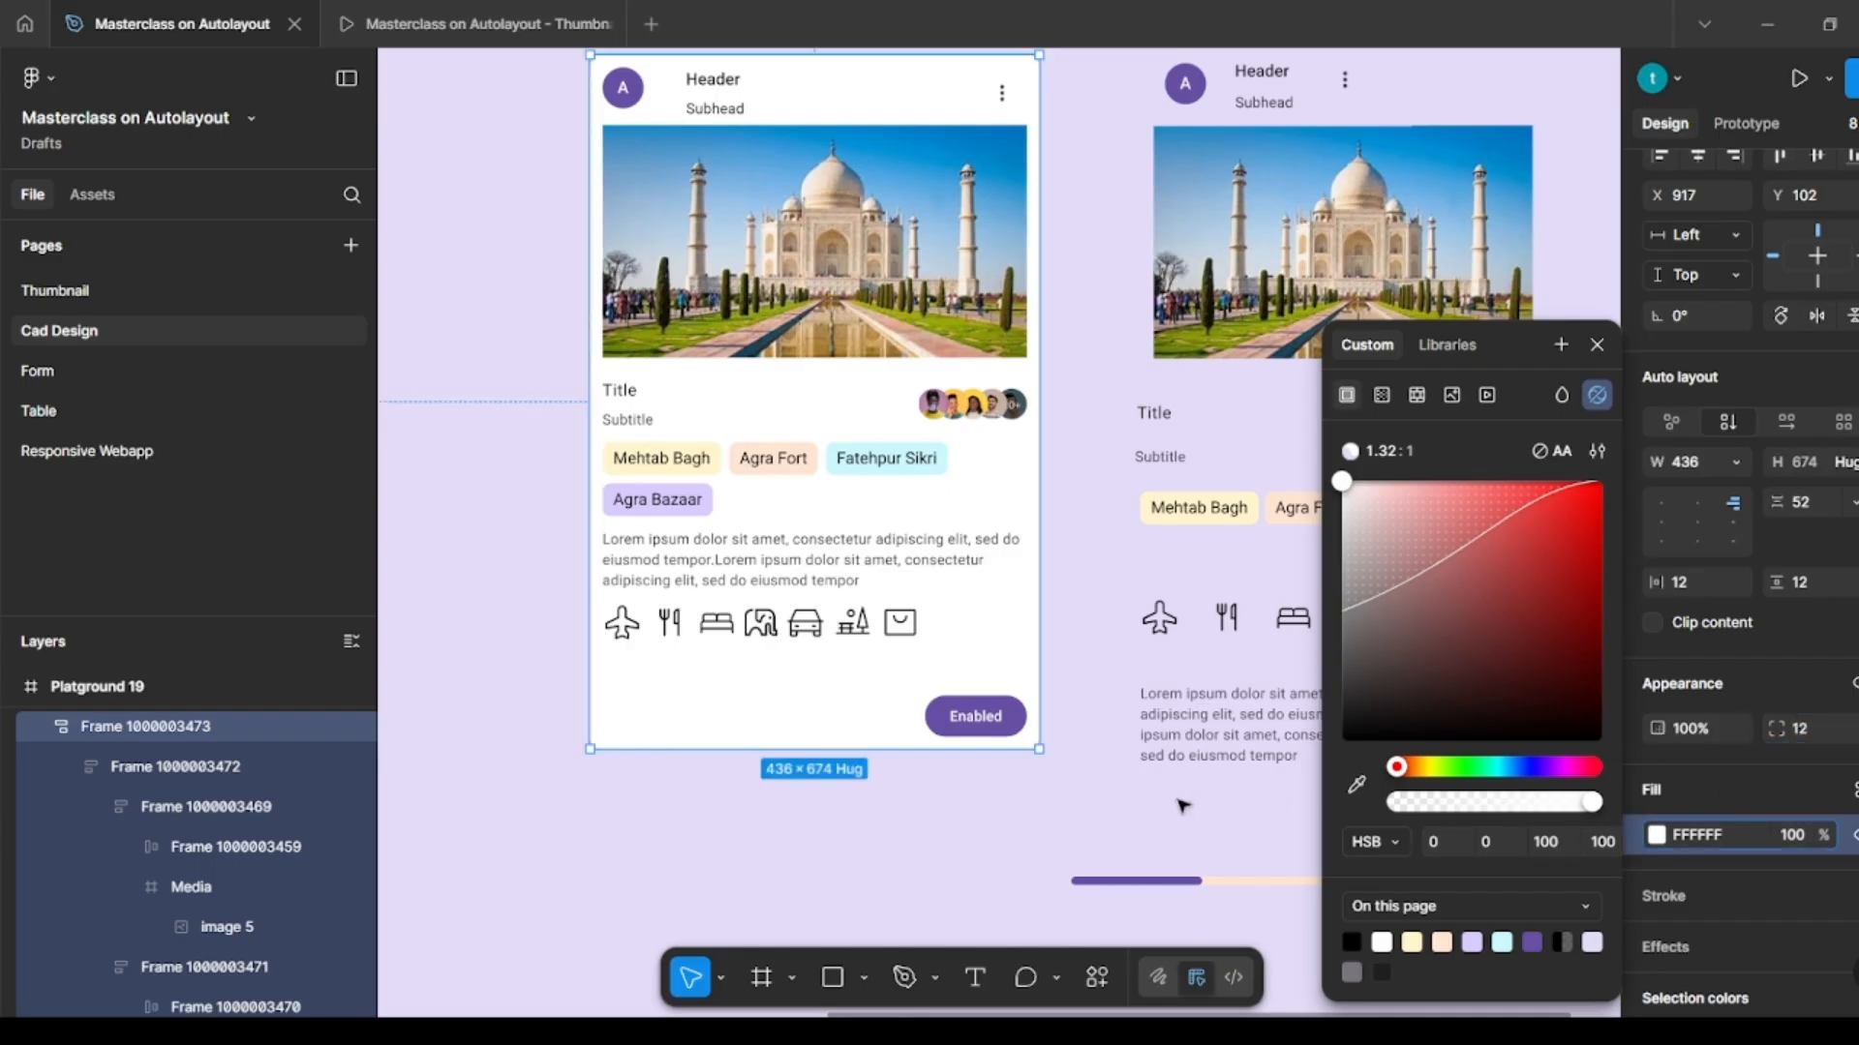
{"action": "left_click", "coordinate": [968, 822]}
Step: Widen the card slightly until all four place tags fit on one line
{"action": "scroll", "coordinate": [893, 772], "scroll_direction": "up", "scroll_amount": 1}
{"action": "left_click", "coordinate": [893, 772]}
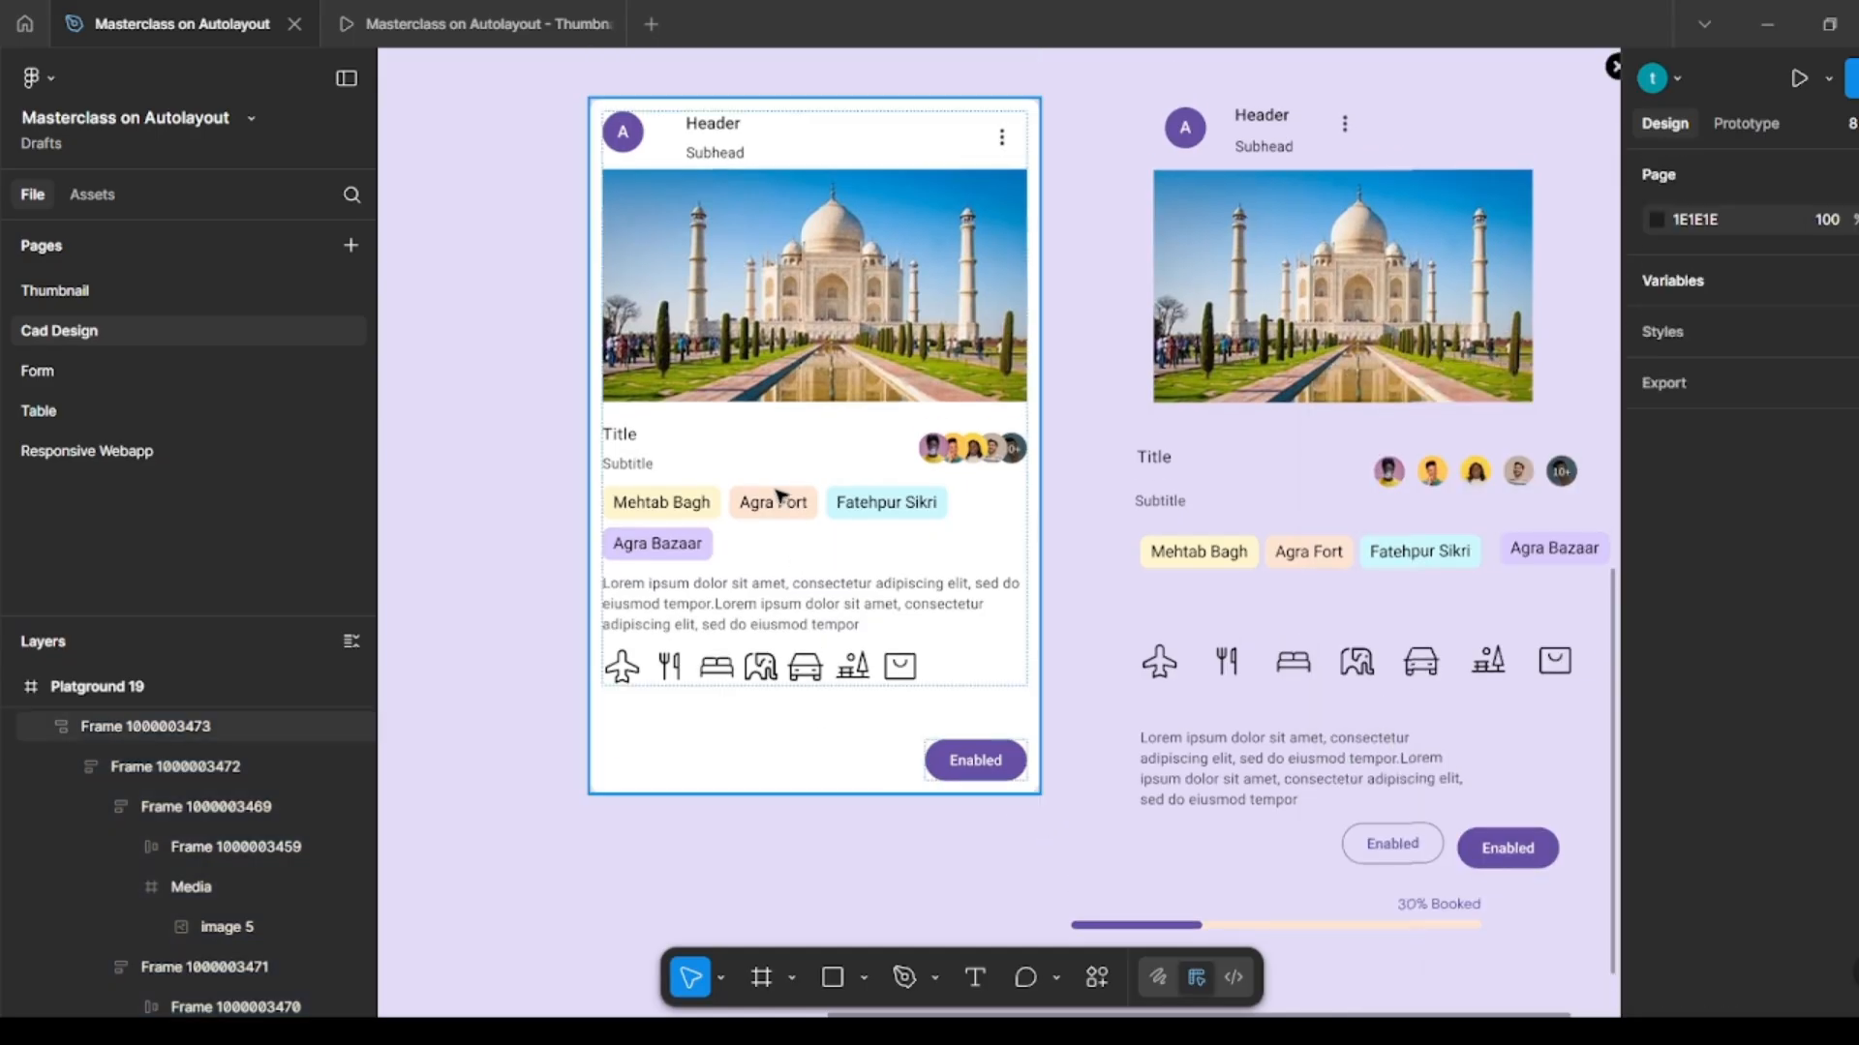
{"action": "left_click_drag", "start_coordinate": [1023, 440], "coordinate": [1071, 448]}
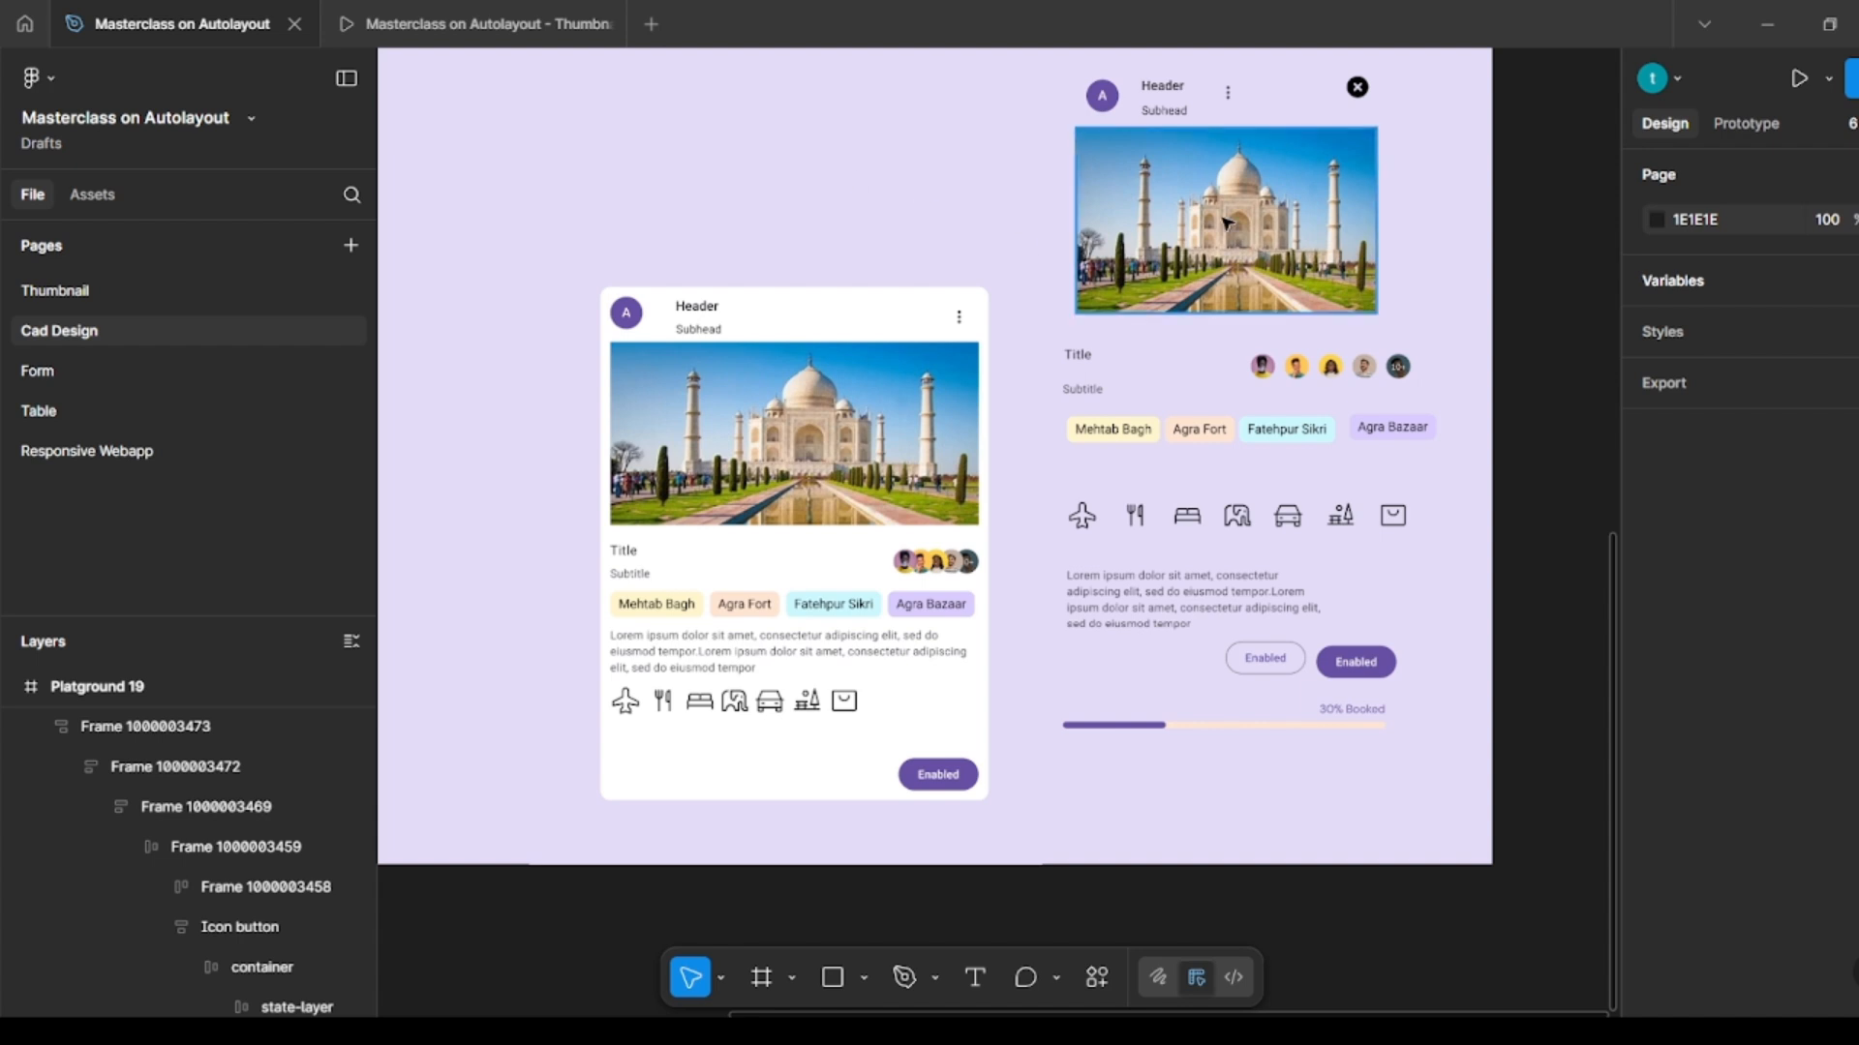
Step: Place a copy of the black close icon in the card's upper-right corner at X 435, Y 12, ignoring auto layout
{"action": "left_click", "coordinate": [1359, 87]}
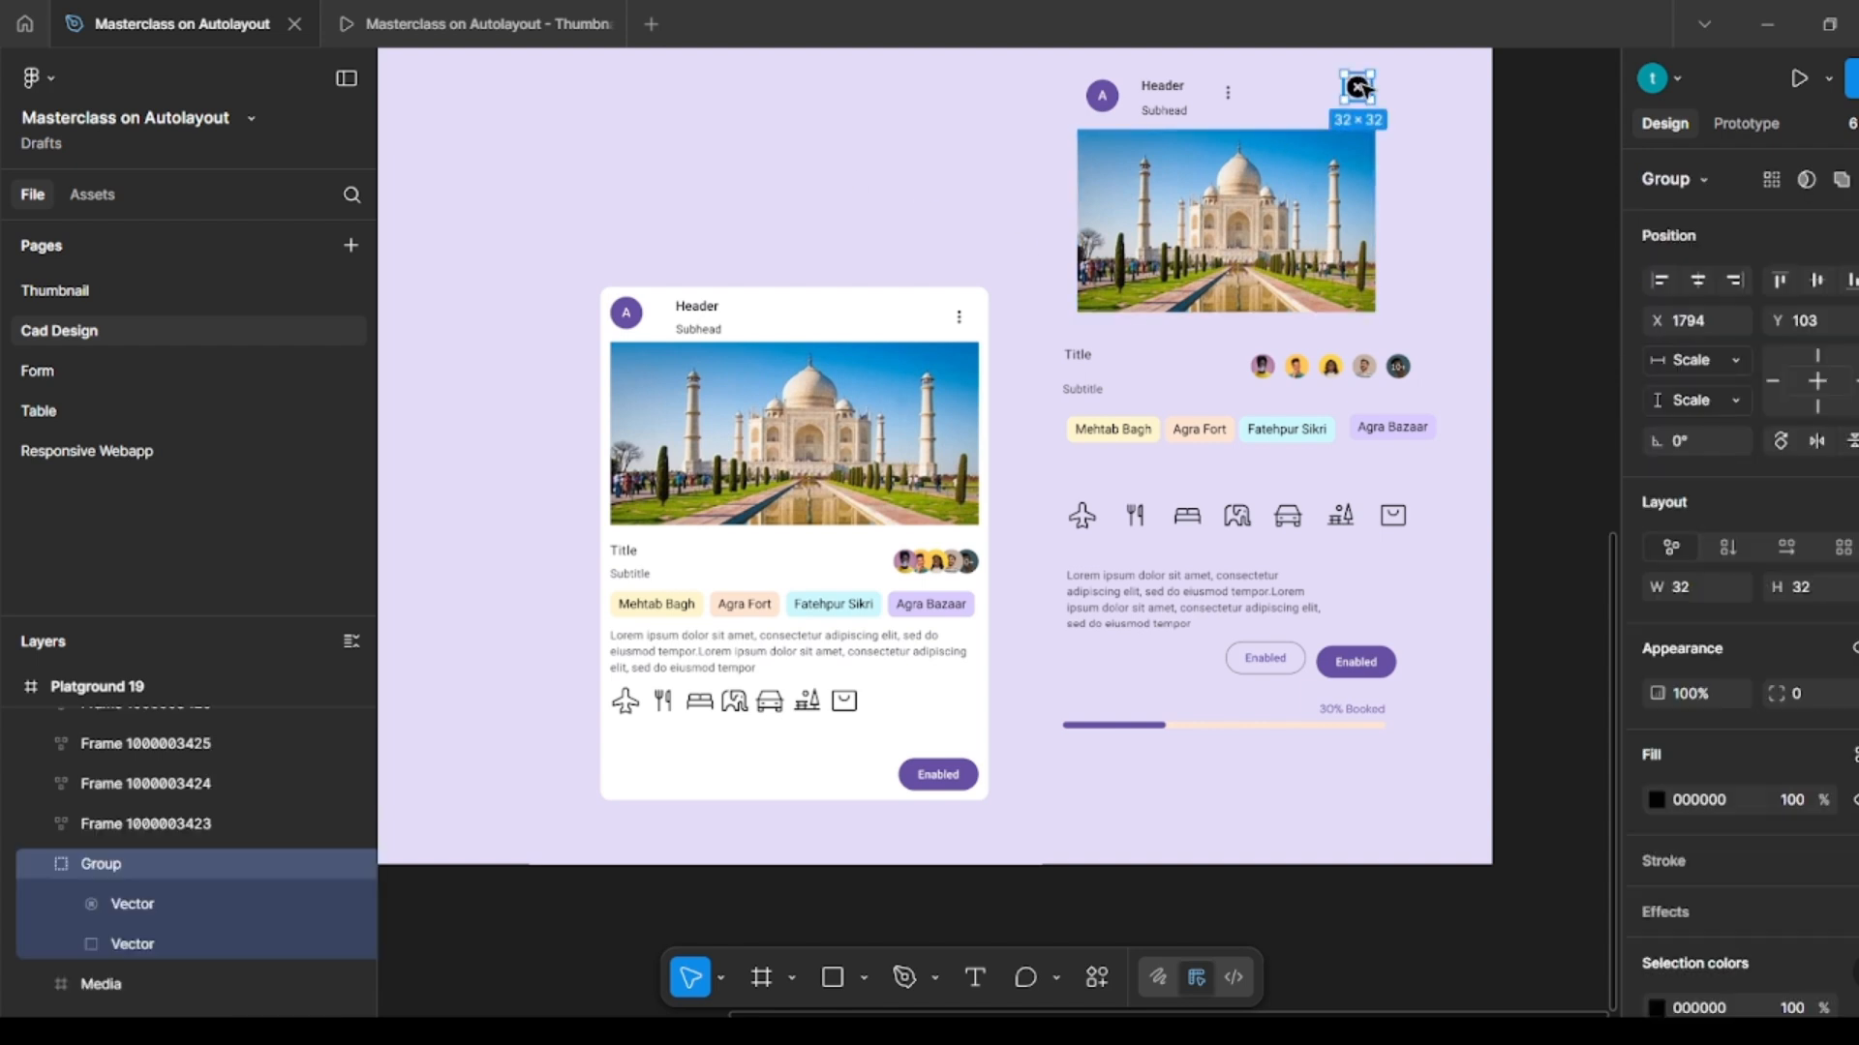
{"action": "left_click_drag", "start_coordinate": [1359, 87], "coordinate": [965, 309]}
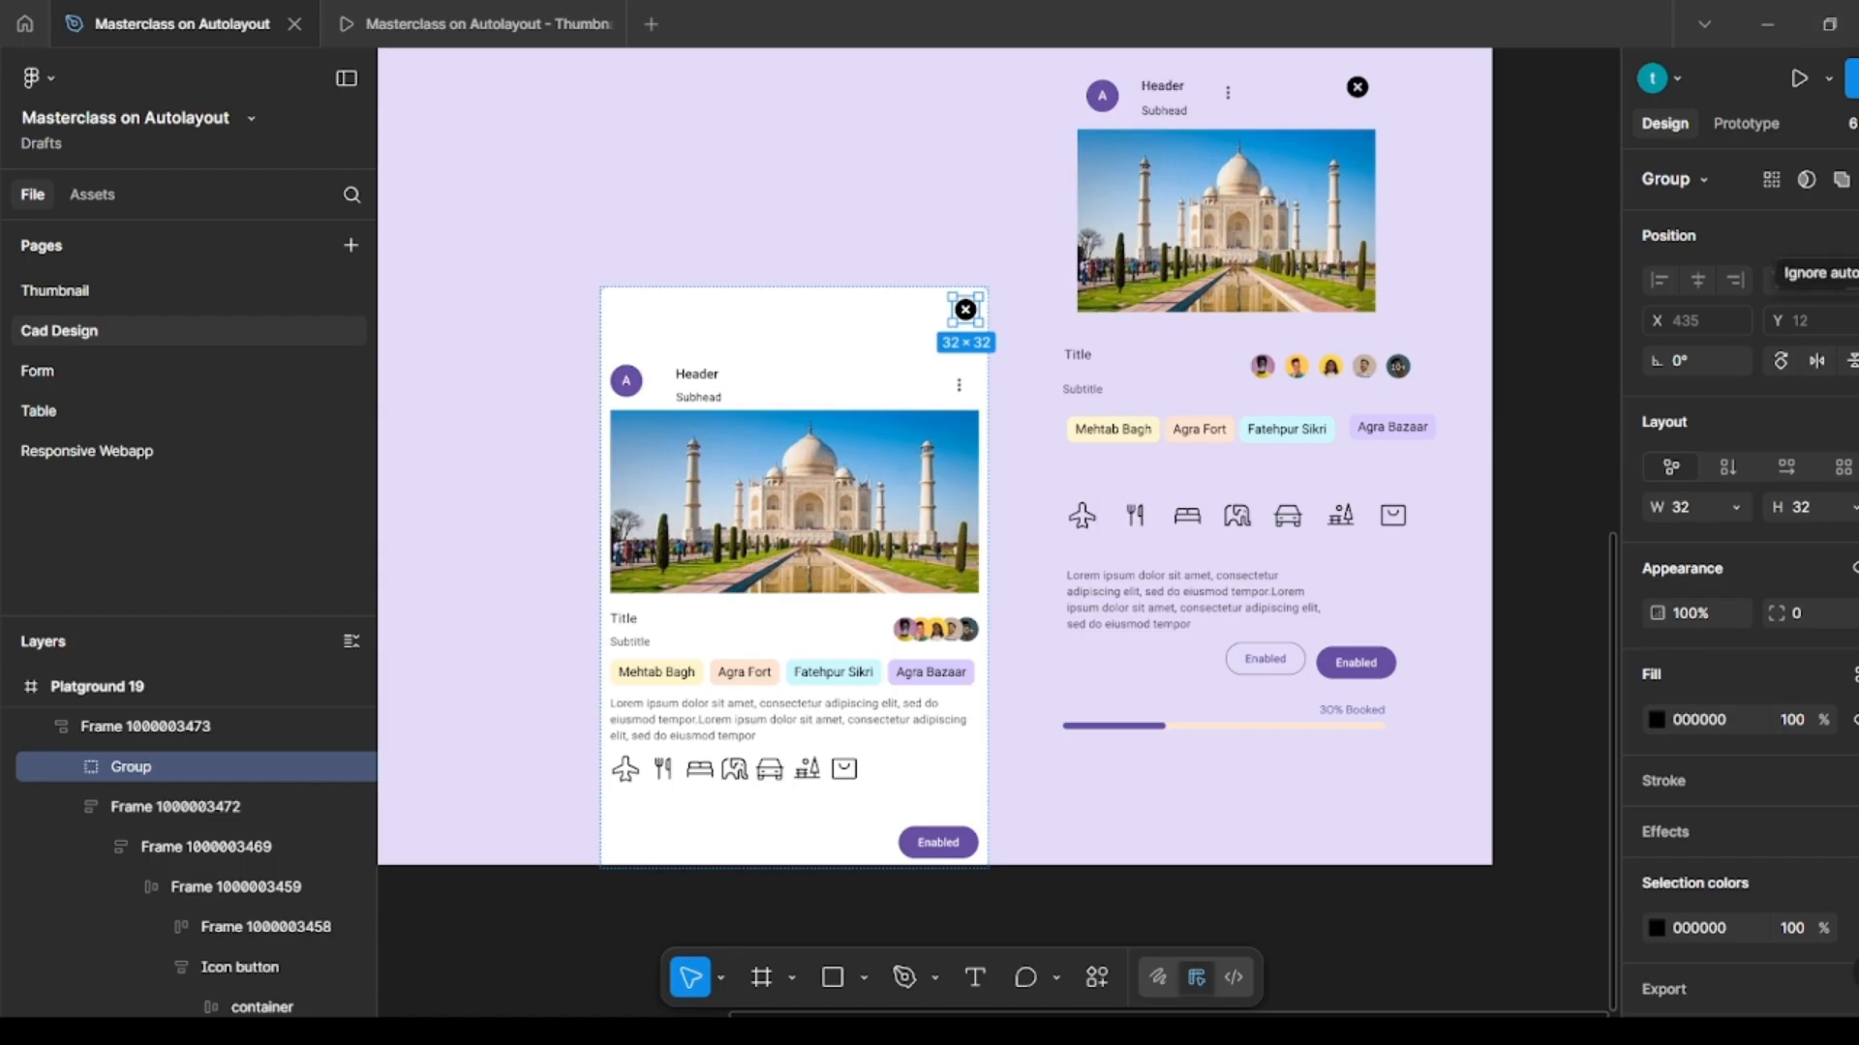
{"action": "left_click", "coordinate": [1779, 280]}
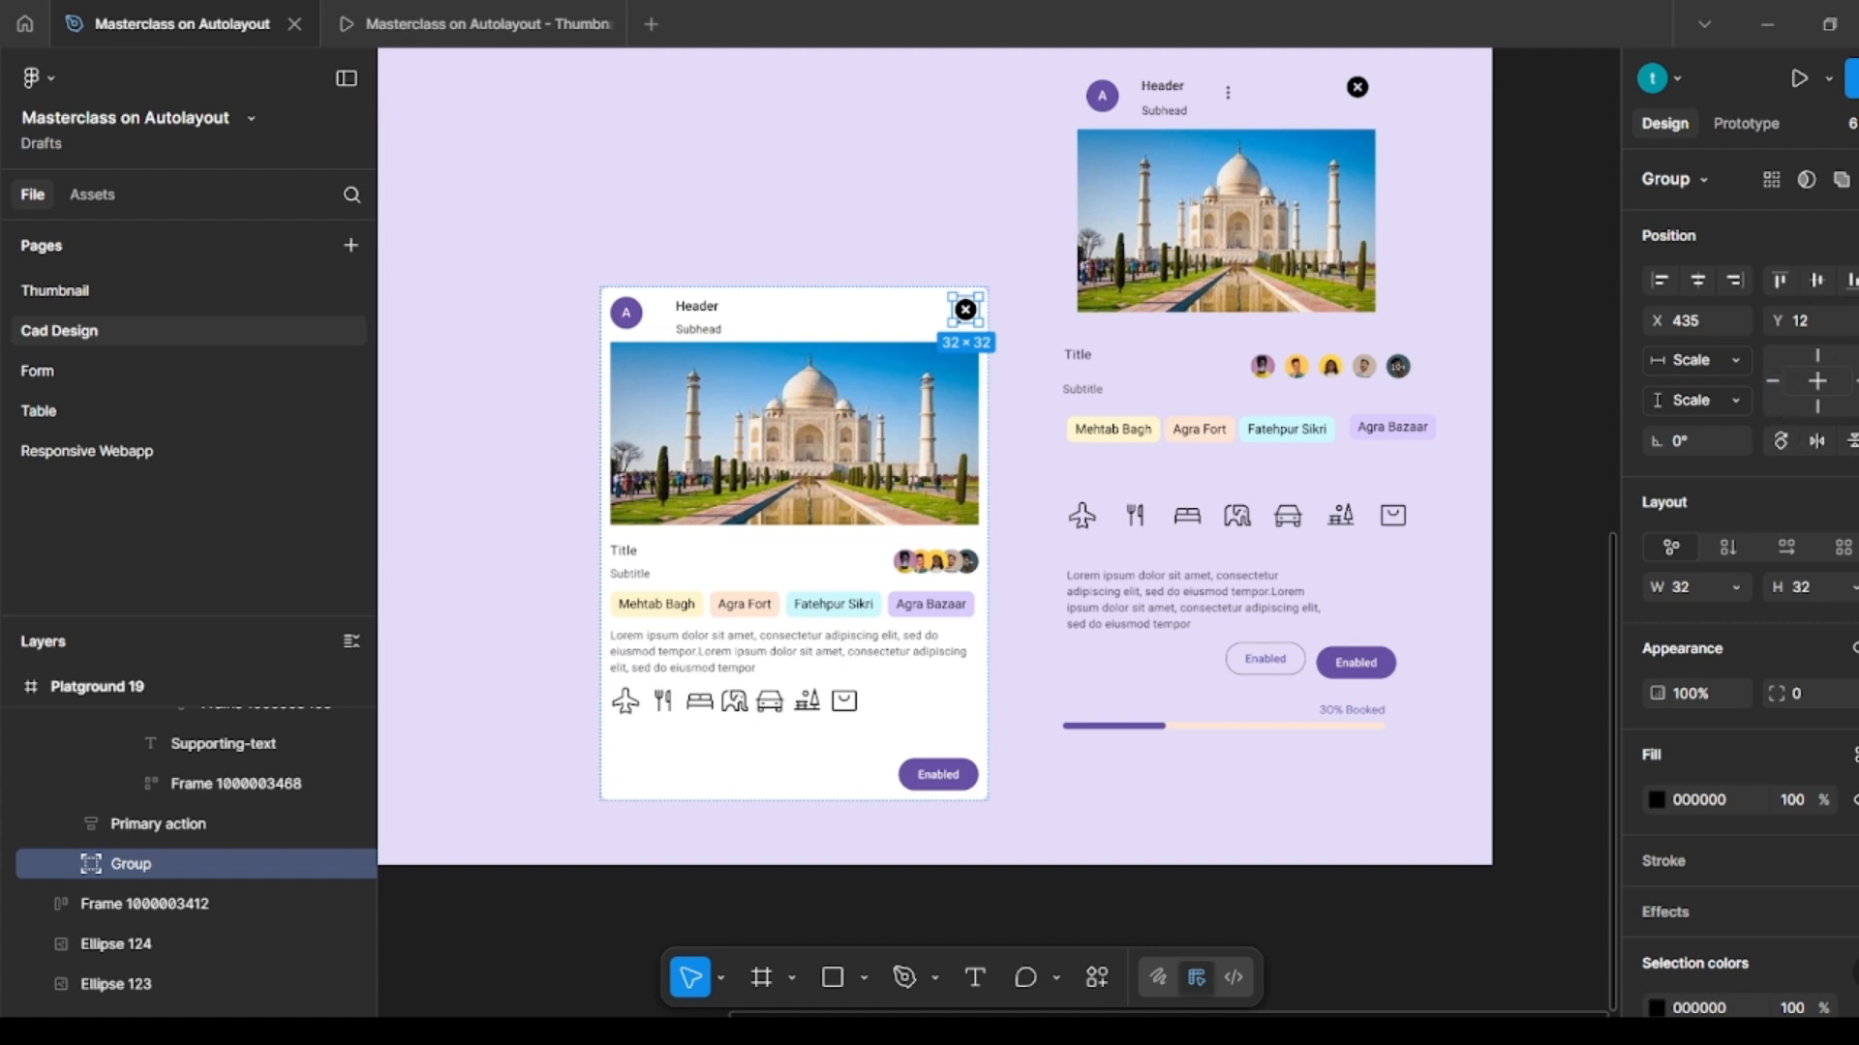
Step: Constrain the close icon horizontally to Right and vertically to Top within the card
{"action": "left_click", "coordinate": [1732, 358]}
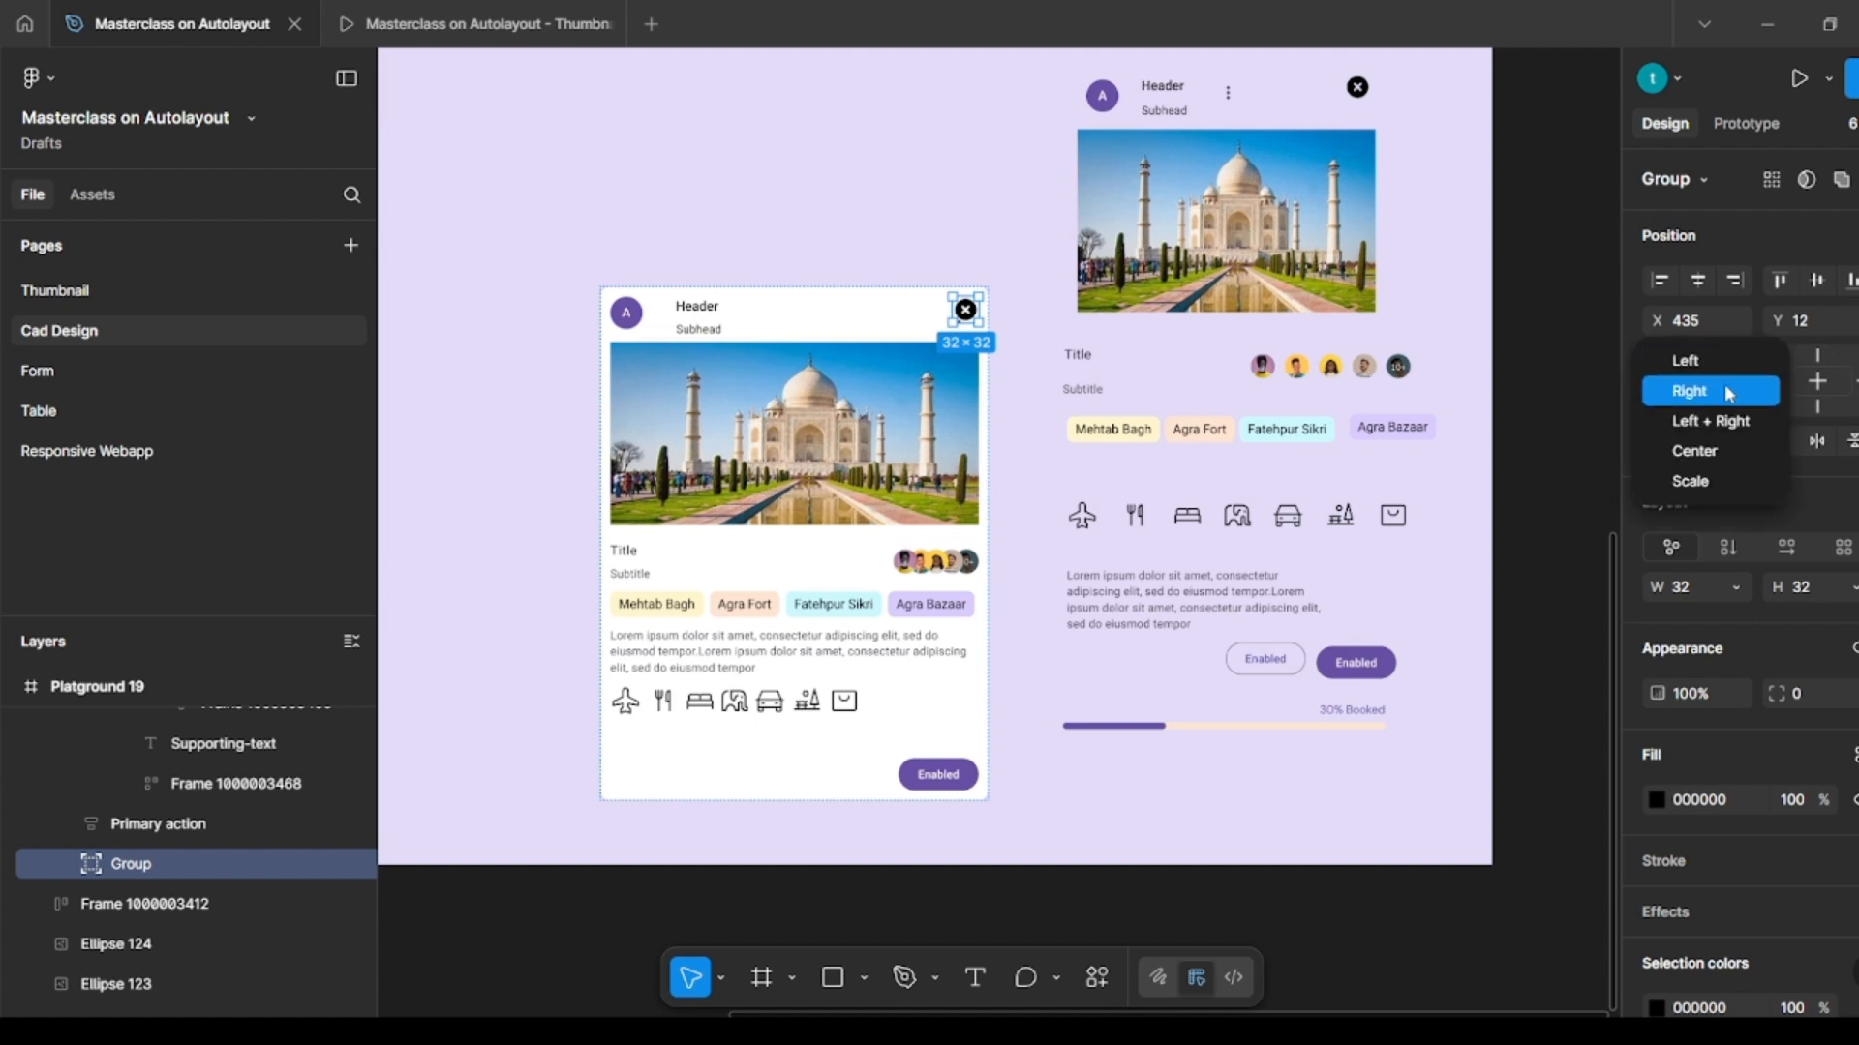
{"action": "left_click", "coordinate": [1727, 392]}
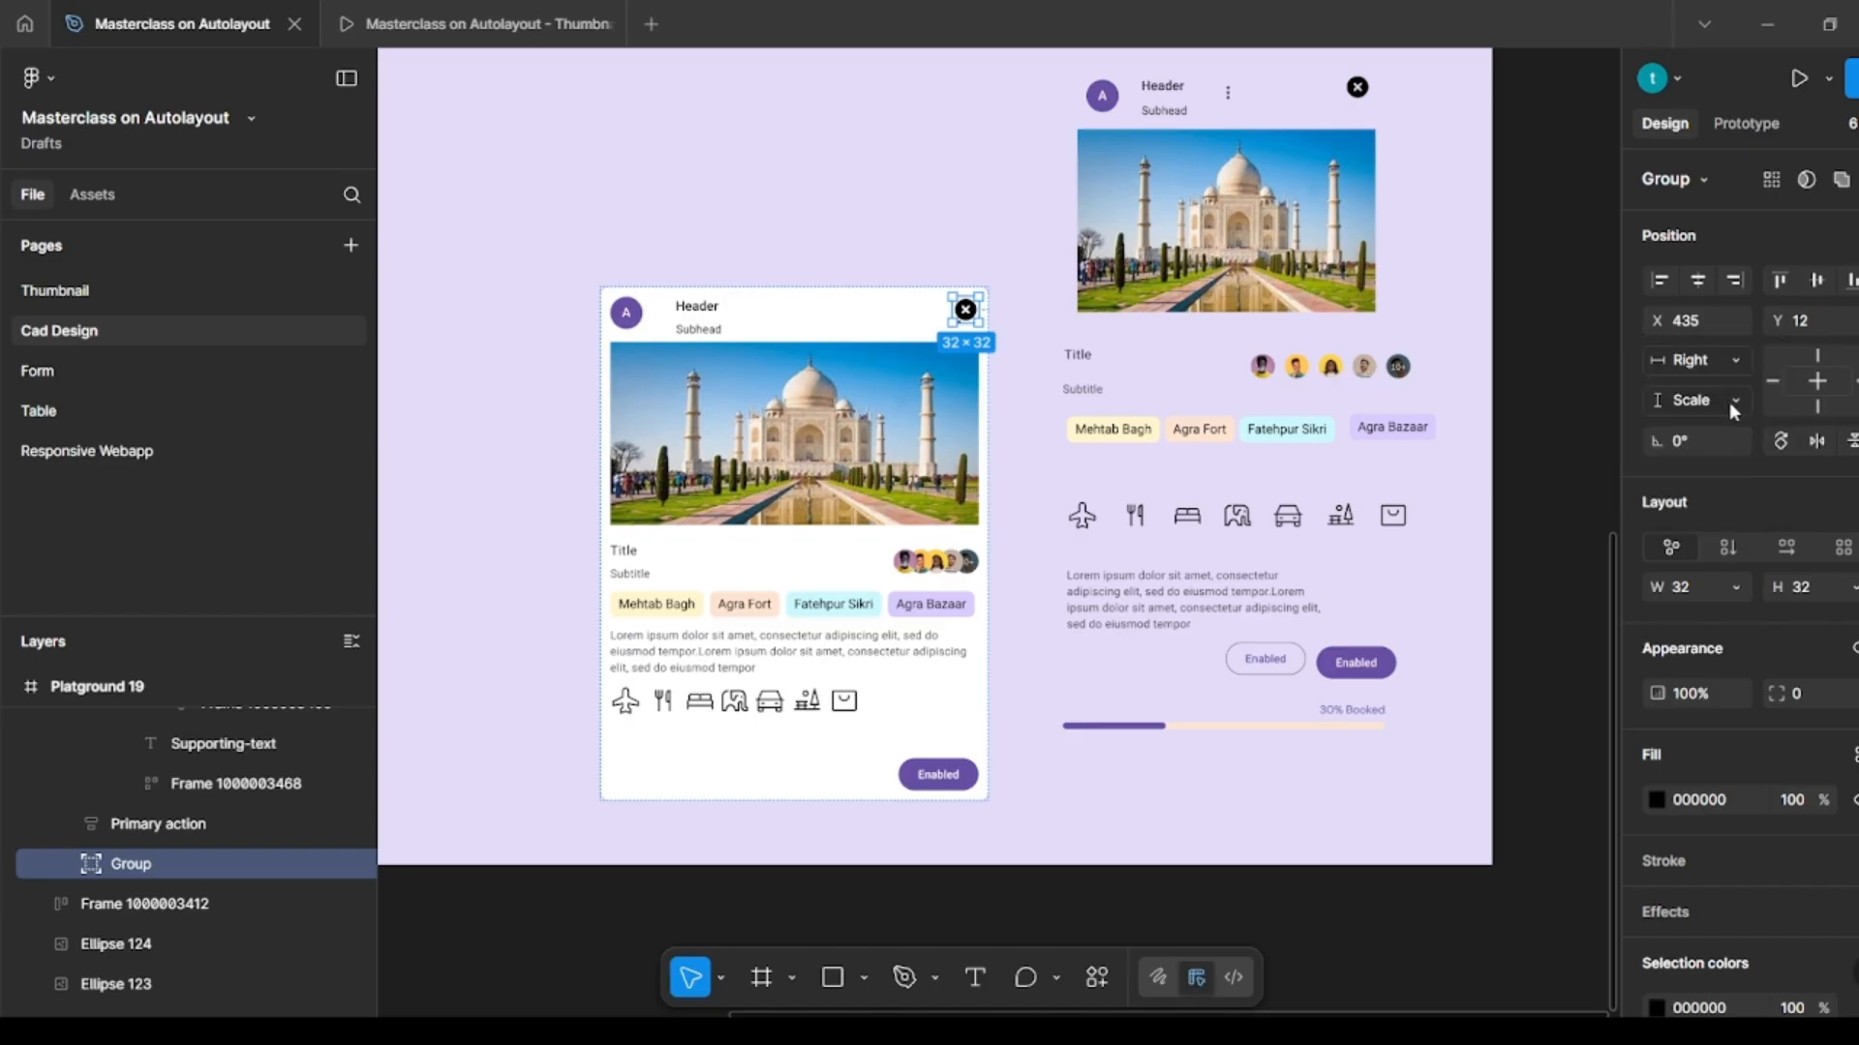
{"action": "left_click", "coordinate": [1729, 403]}
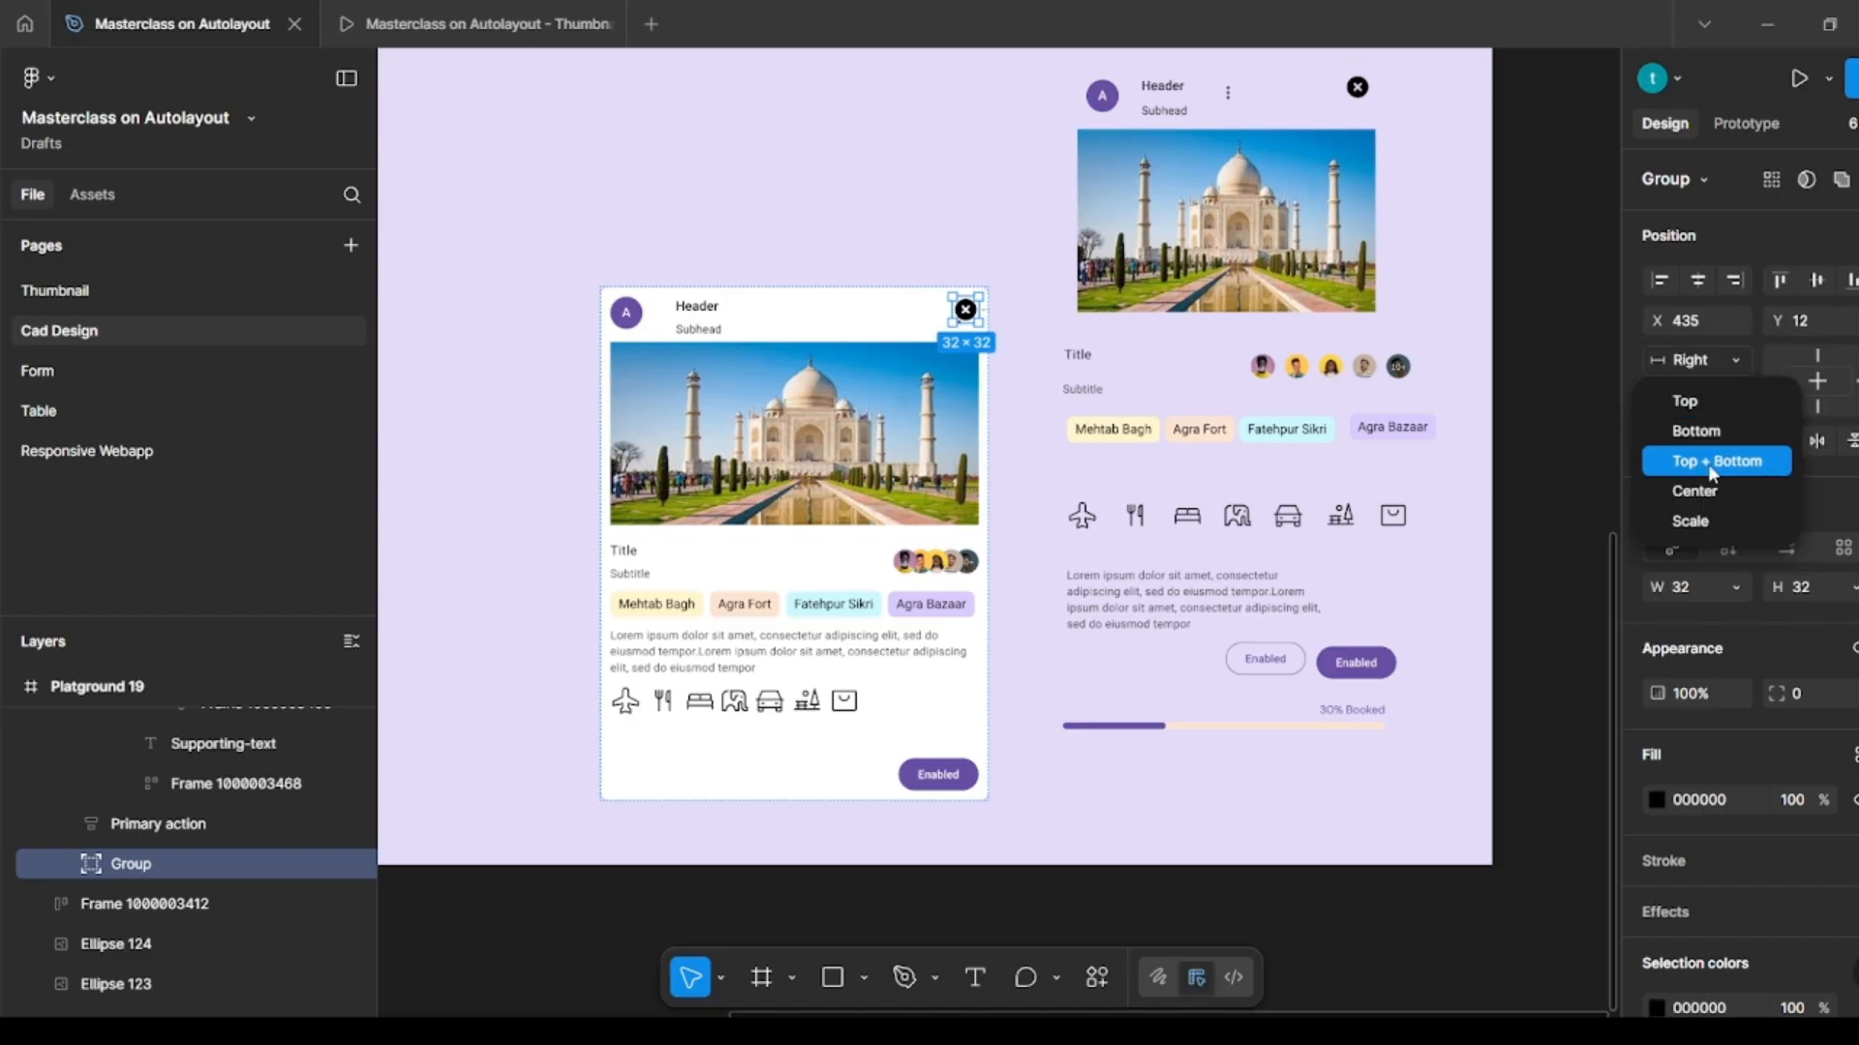
{"action": "left_click", "coordinate": [1689, 400]}
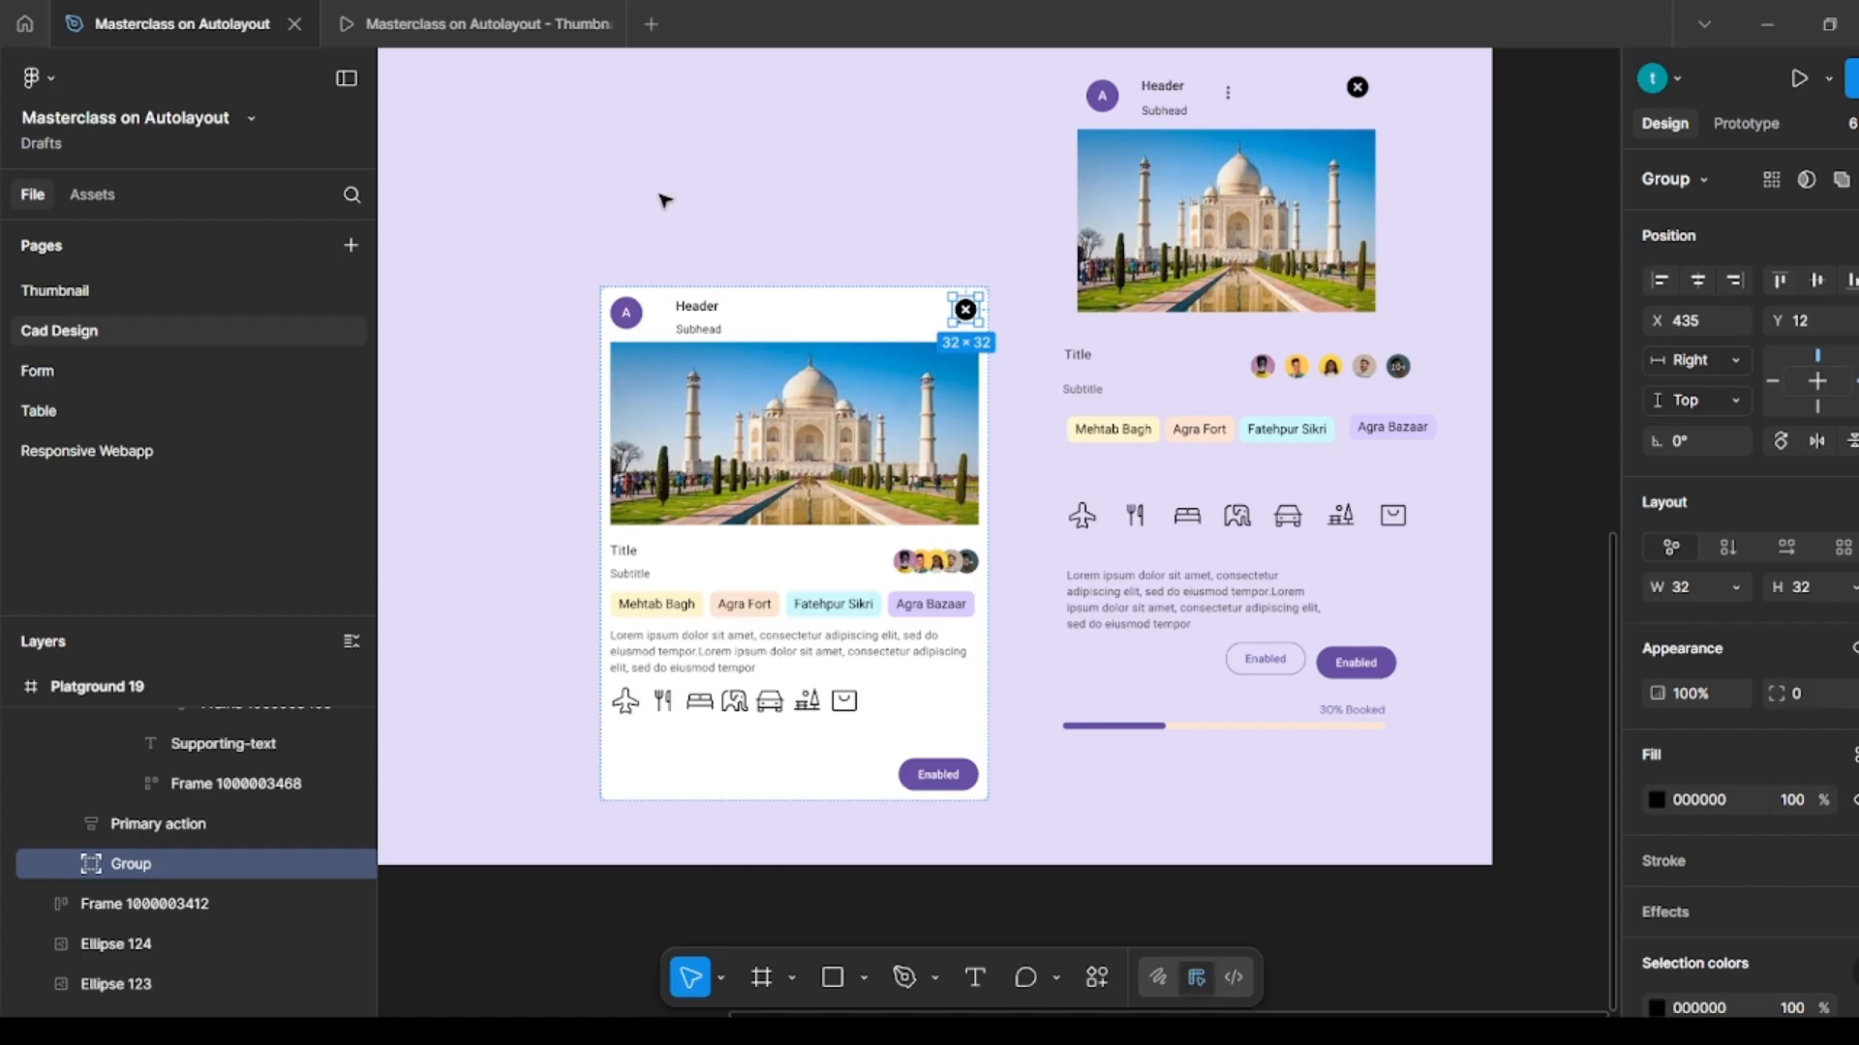
{"action": "left_click", "coordinate": [664, 200]}
Step: Widen the card to 505 and move it up to about X 843, Y 244
{"action": "left_click", "coordinate": [699, 322]}
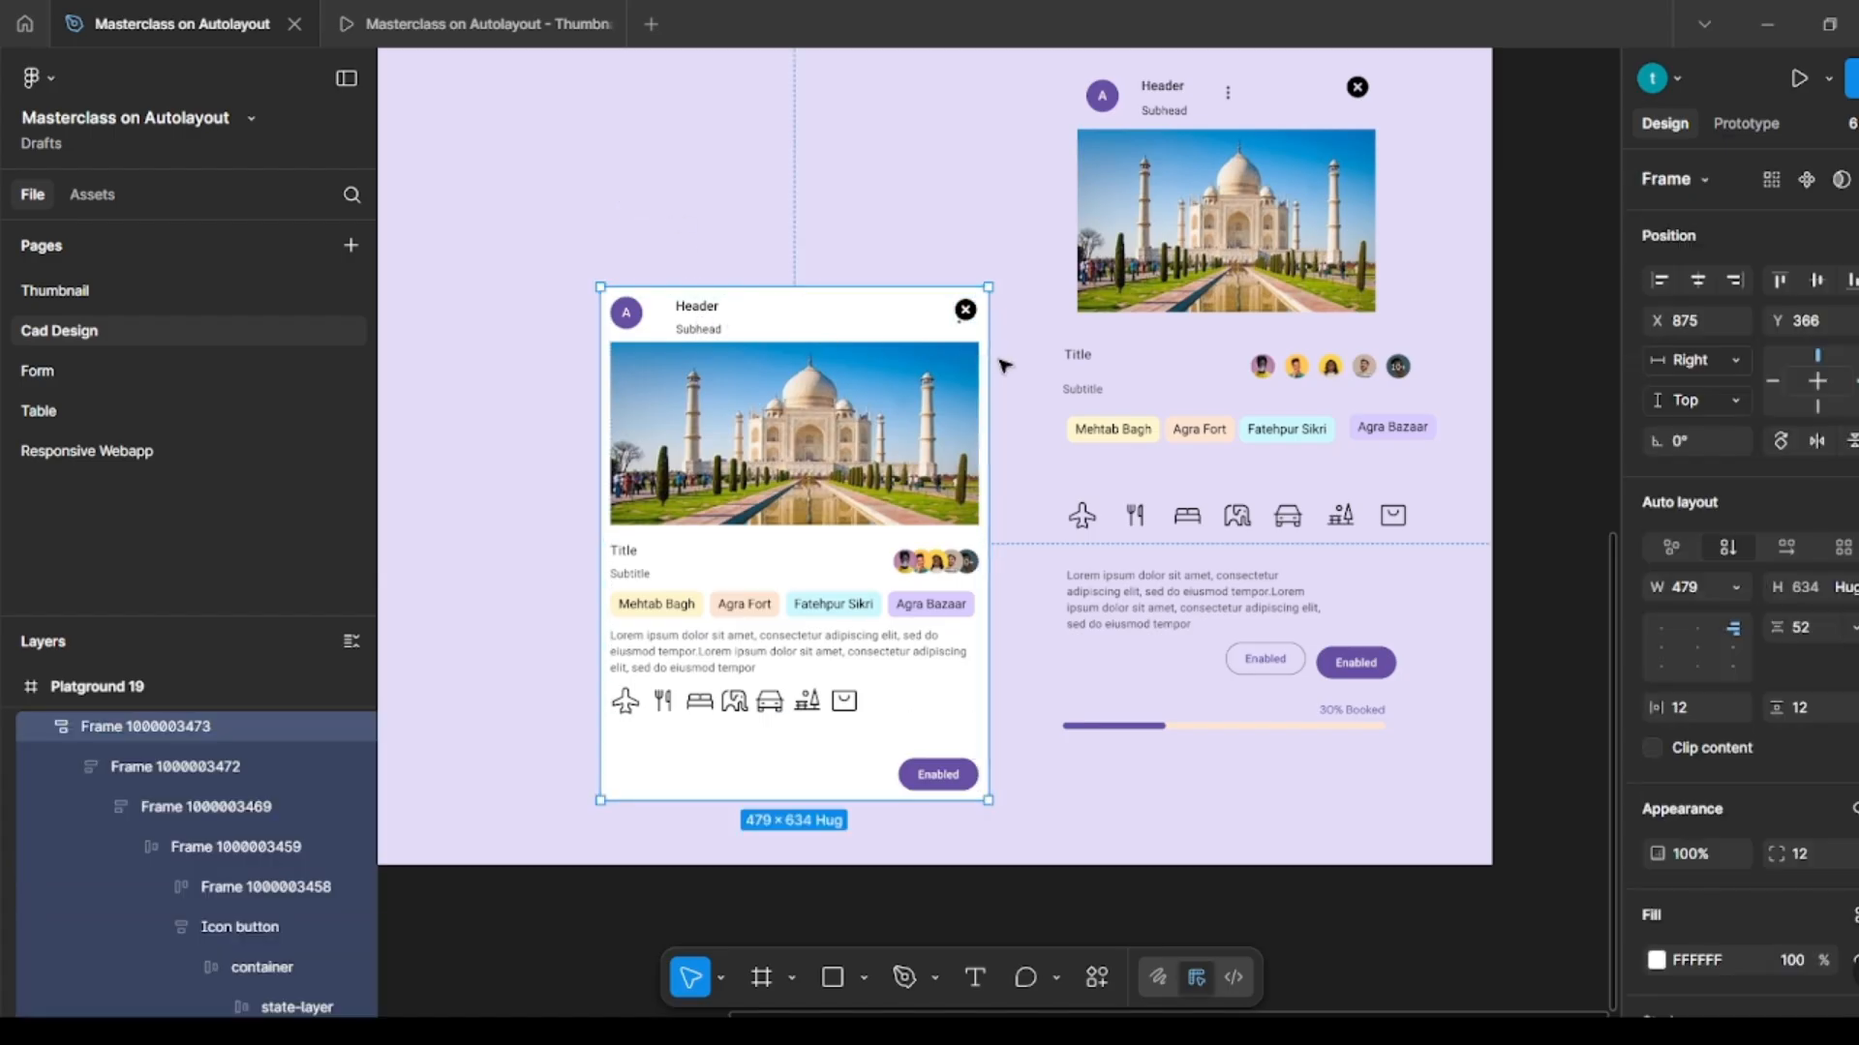
{"action": "mouse_move", "coordinate": [983, 354]}
{"action": "left_mouse_down"}
{"action": "mouse_move", "coordinate": [810, 358]}
{"action": "mouse_move", "coordinate": [1094, 366]}
{"action": "mouse_move", "coordinate": [823, 360]}
{"action": "mouse_move", "coordinate": [1040, 353]}
{"action": "mouse_move", "coordinate": [923, 341]}
{"action": "mouse_move", "coordinate": [1007, 342]}
{"action": "left_mouse_up"}
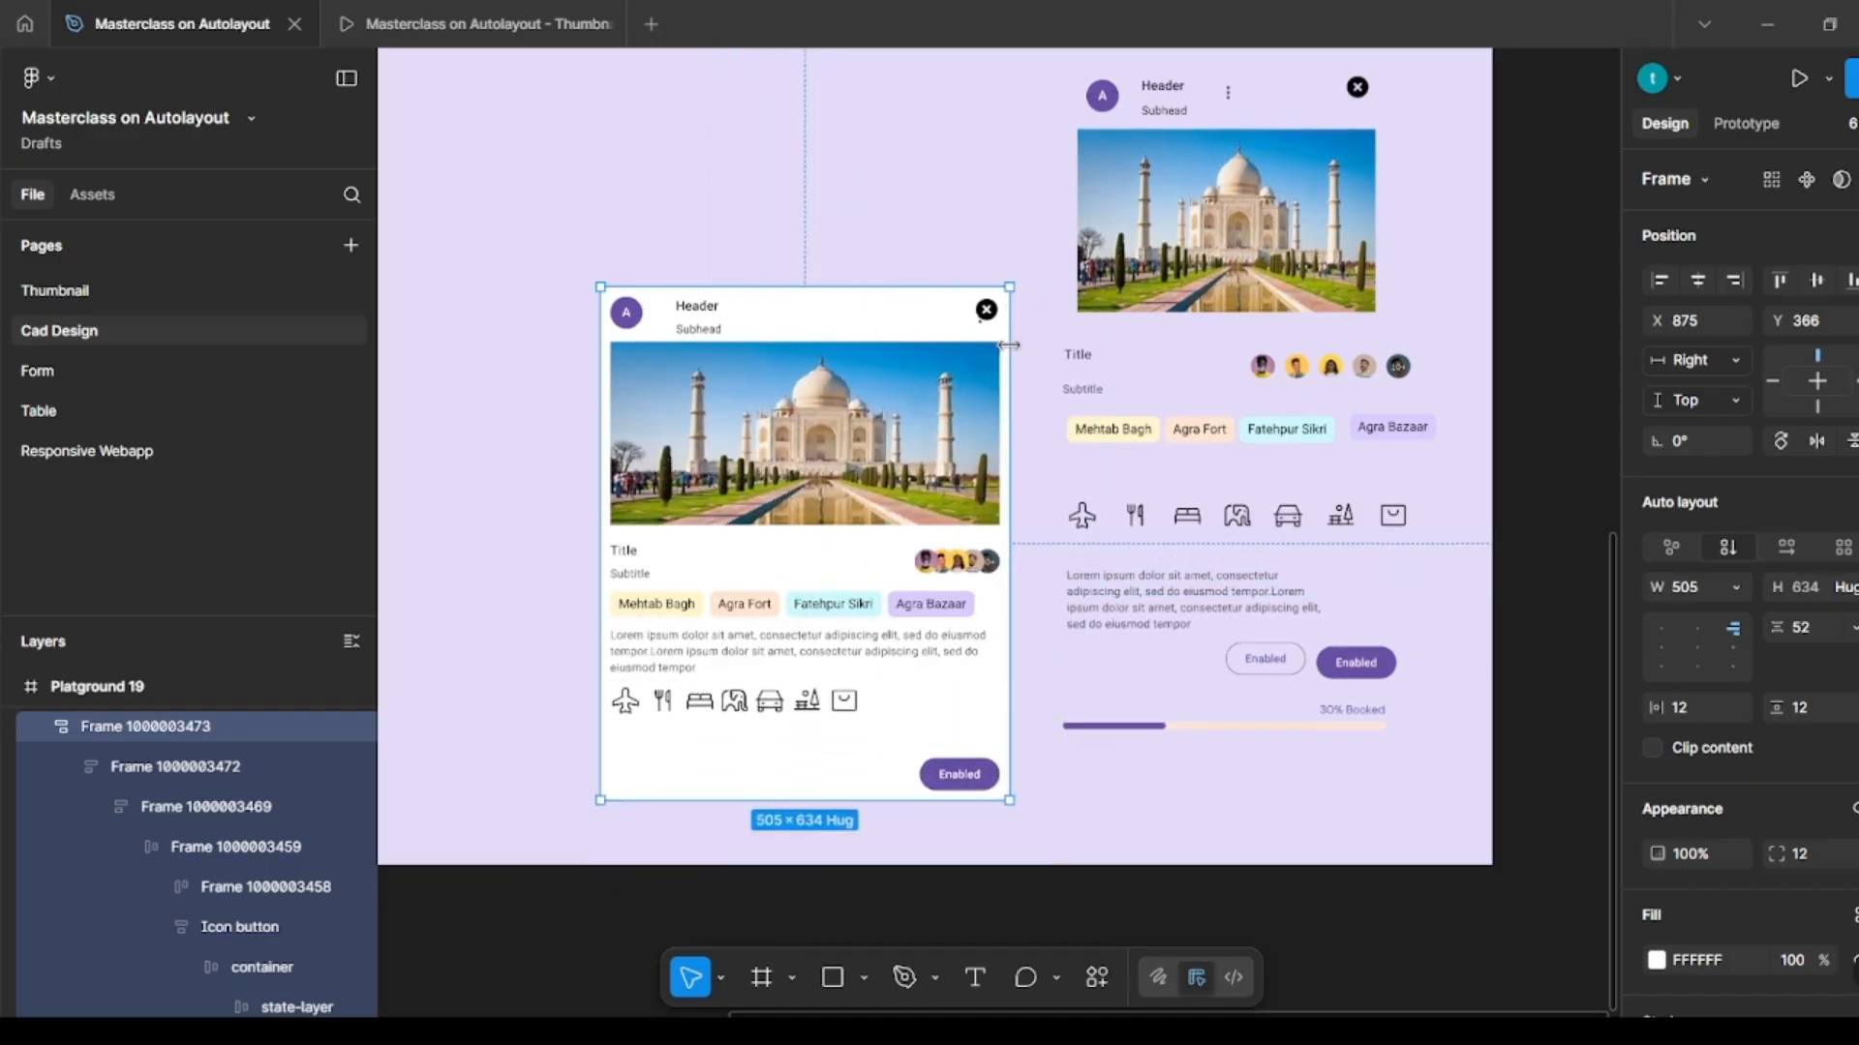
{"action": "left_click_drag", "start_coordinate": [849, 367], "coordinate": [821, 266]}
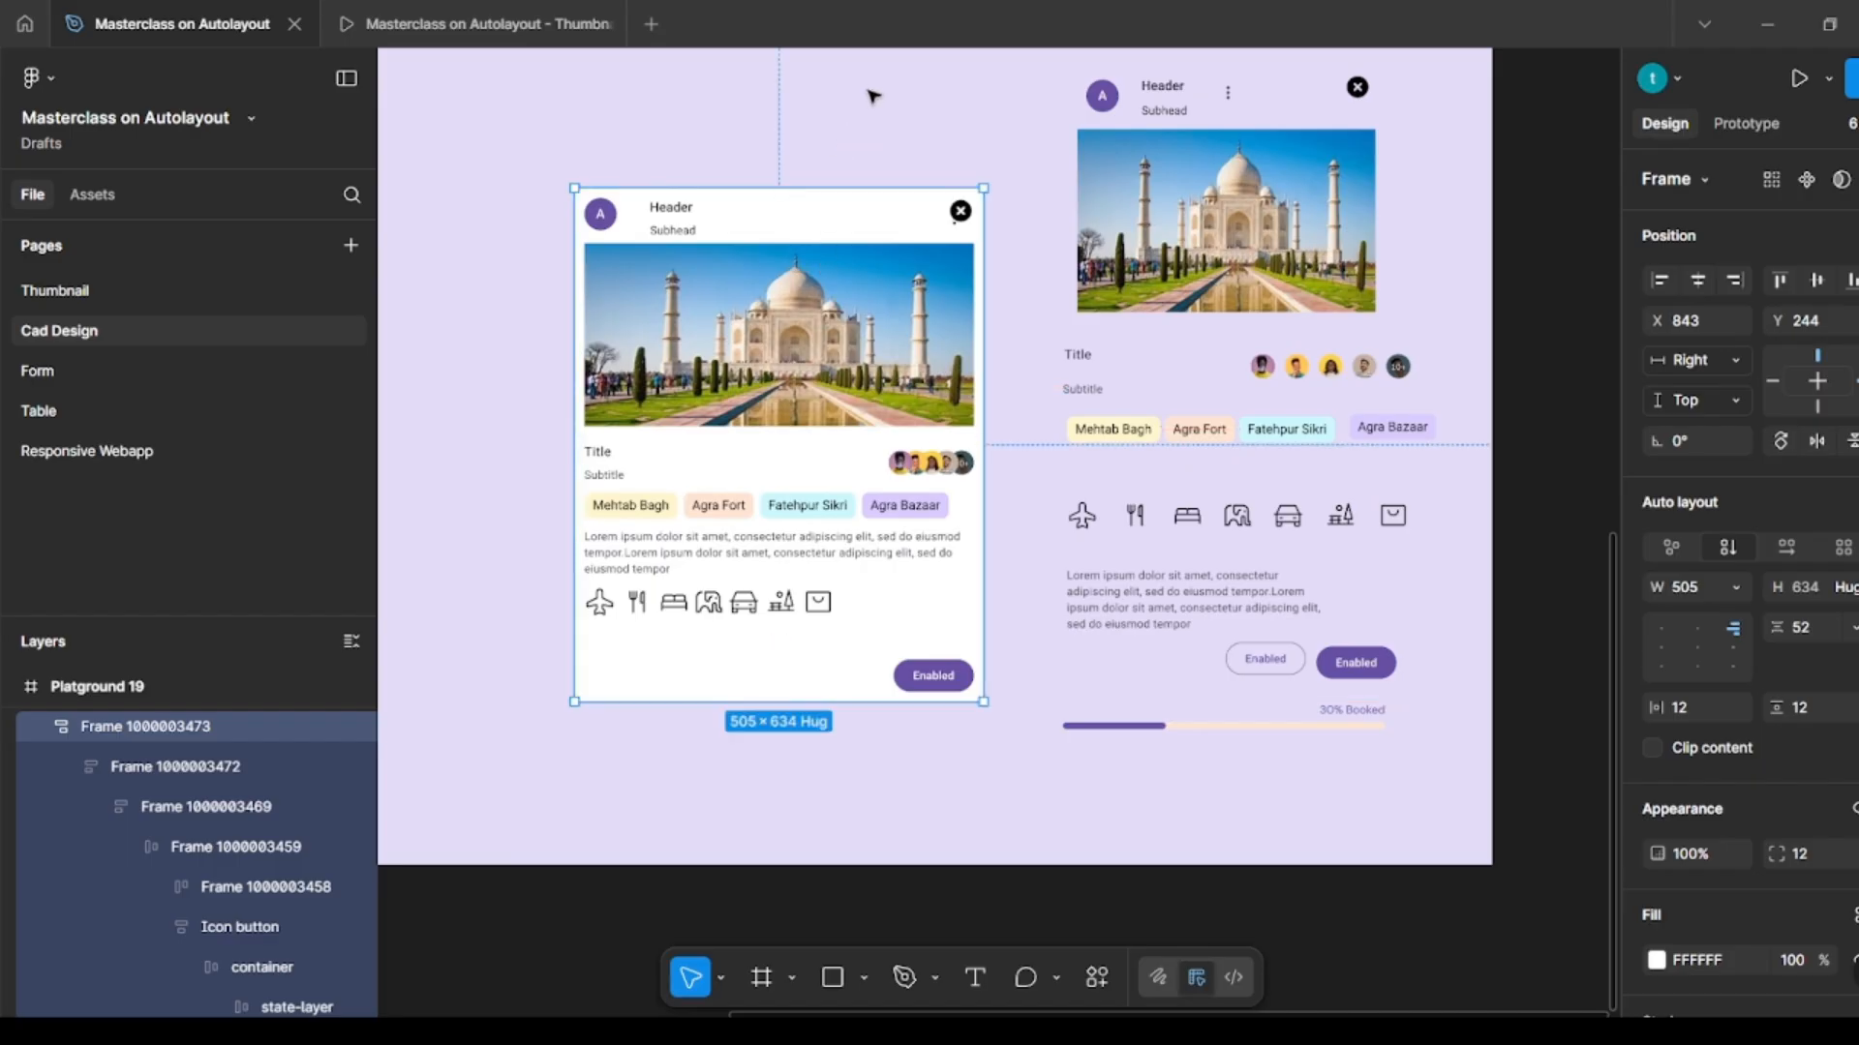
{"action": "left_click", "coordinate": [992, 106]}
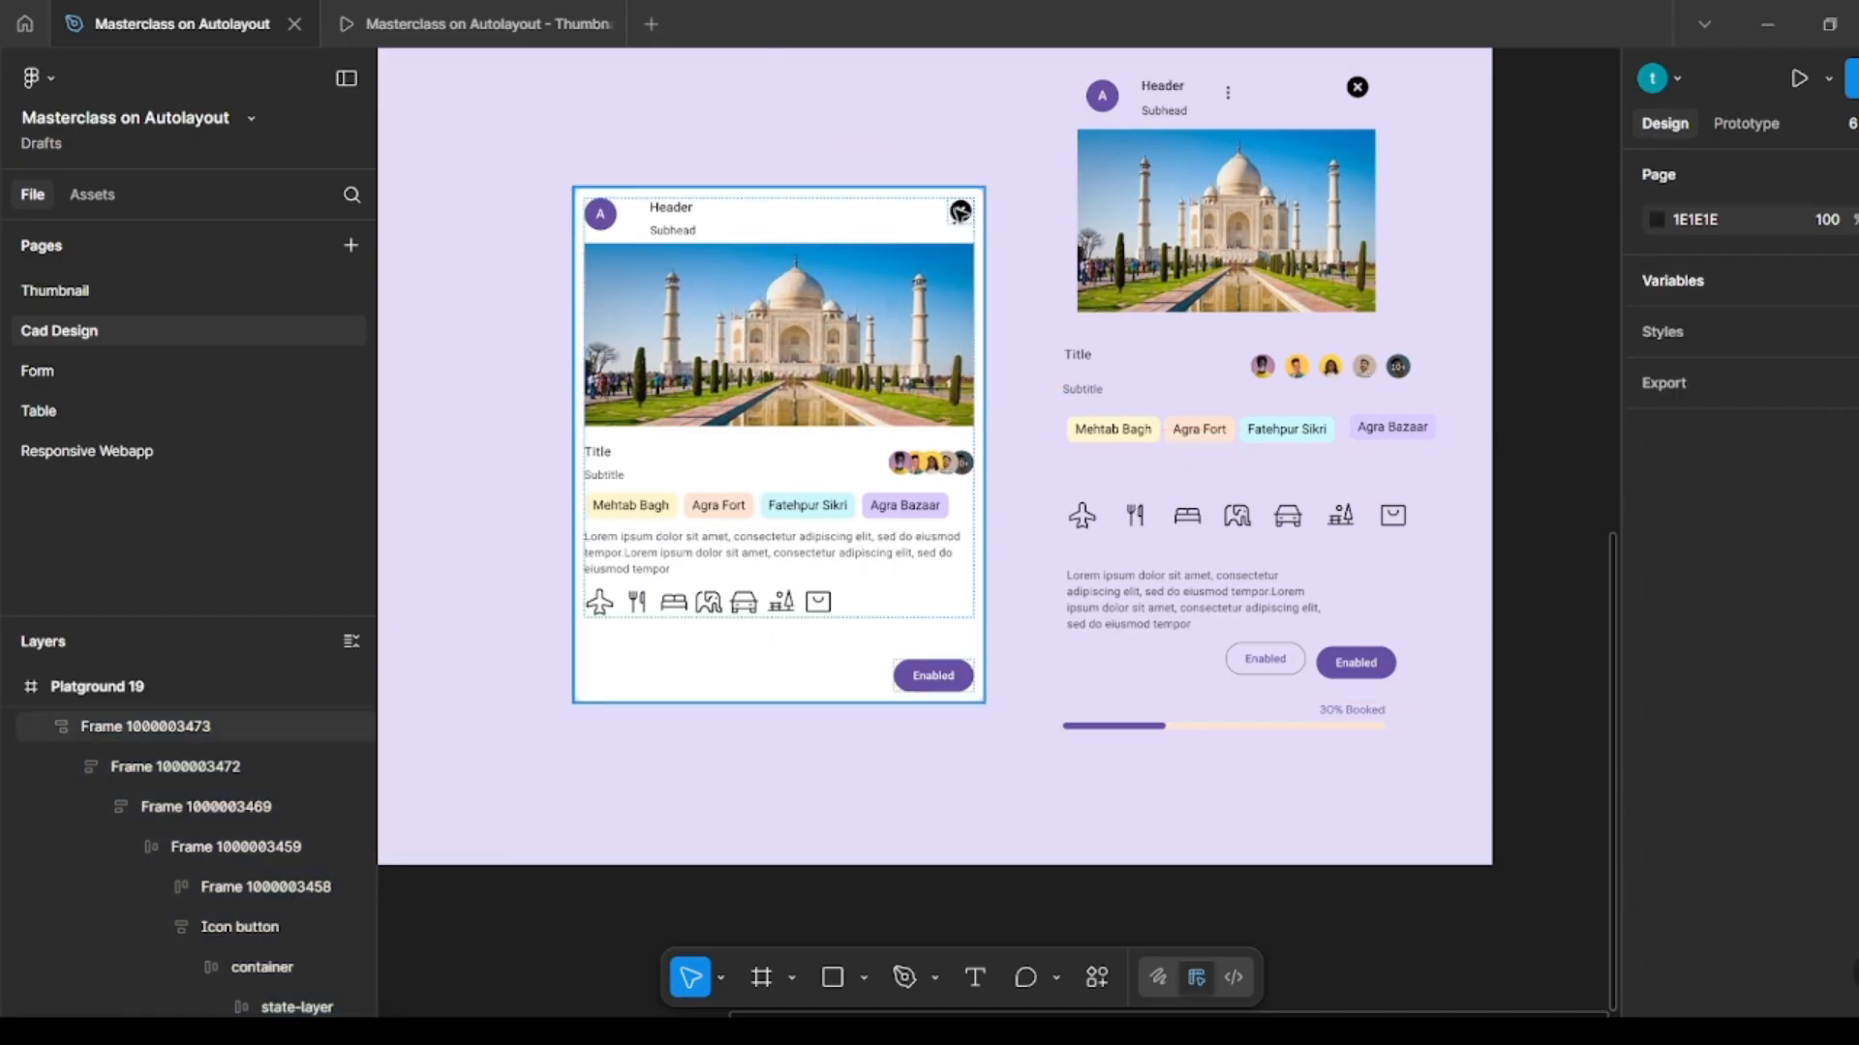
{"action": "left_click", "coordinate": [962, 213], "text": "ctrl"}
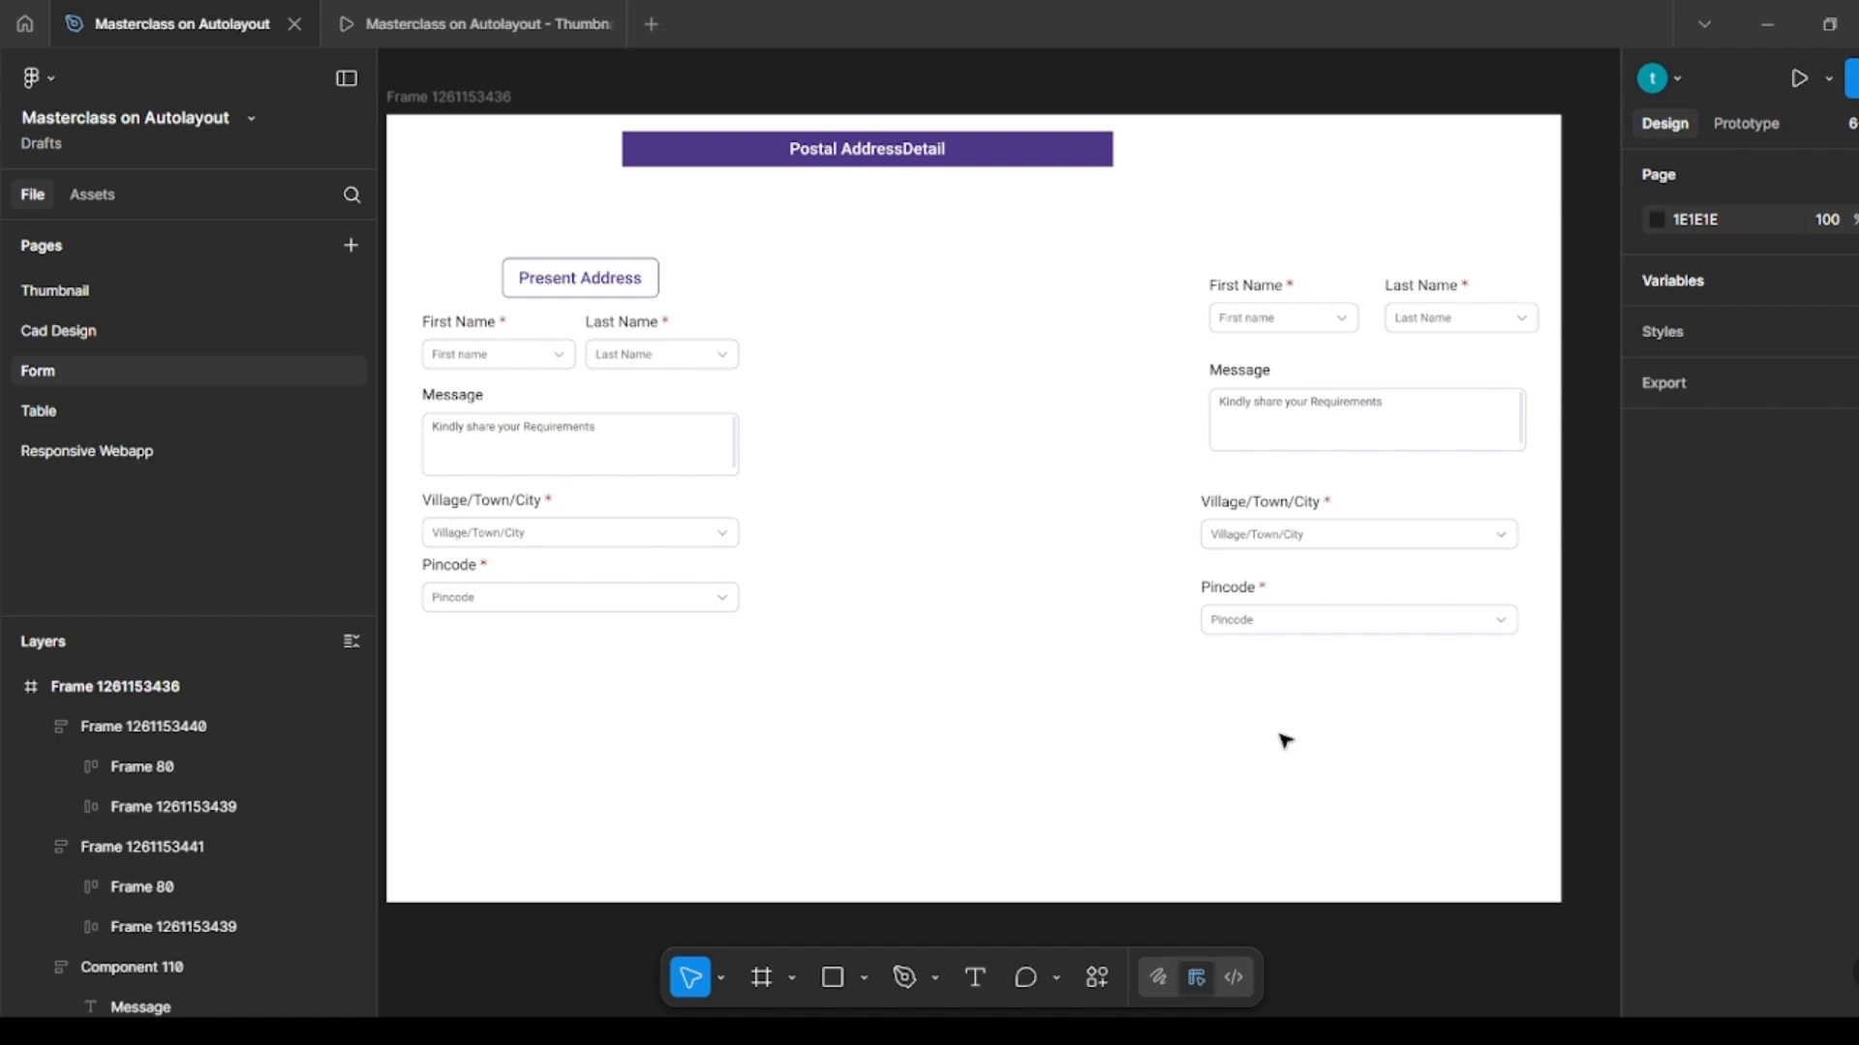
Step: On the Form page, widen the finished Present Address form slightly to test how its fields respond
{"action": "left_click", "coordinate": [601, 439]}
{"action": "left_click_drag", "start_coordinate": [712, 424], "coordinate": [769, 443]}
{"action": "left_click", "coordinate": [942, 453]}
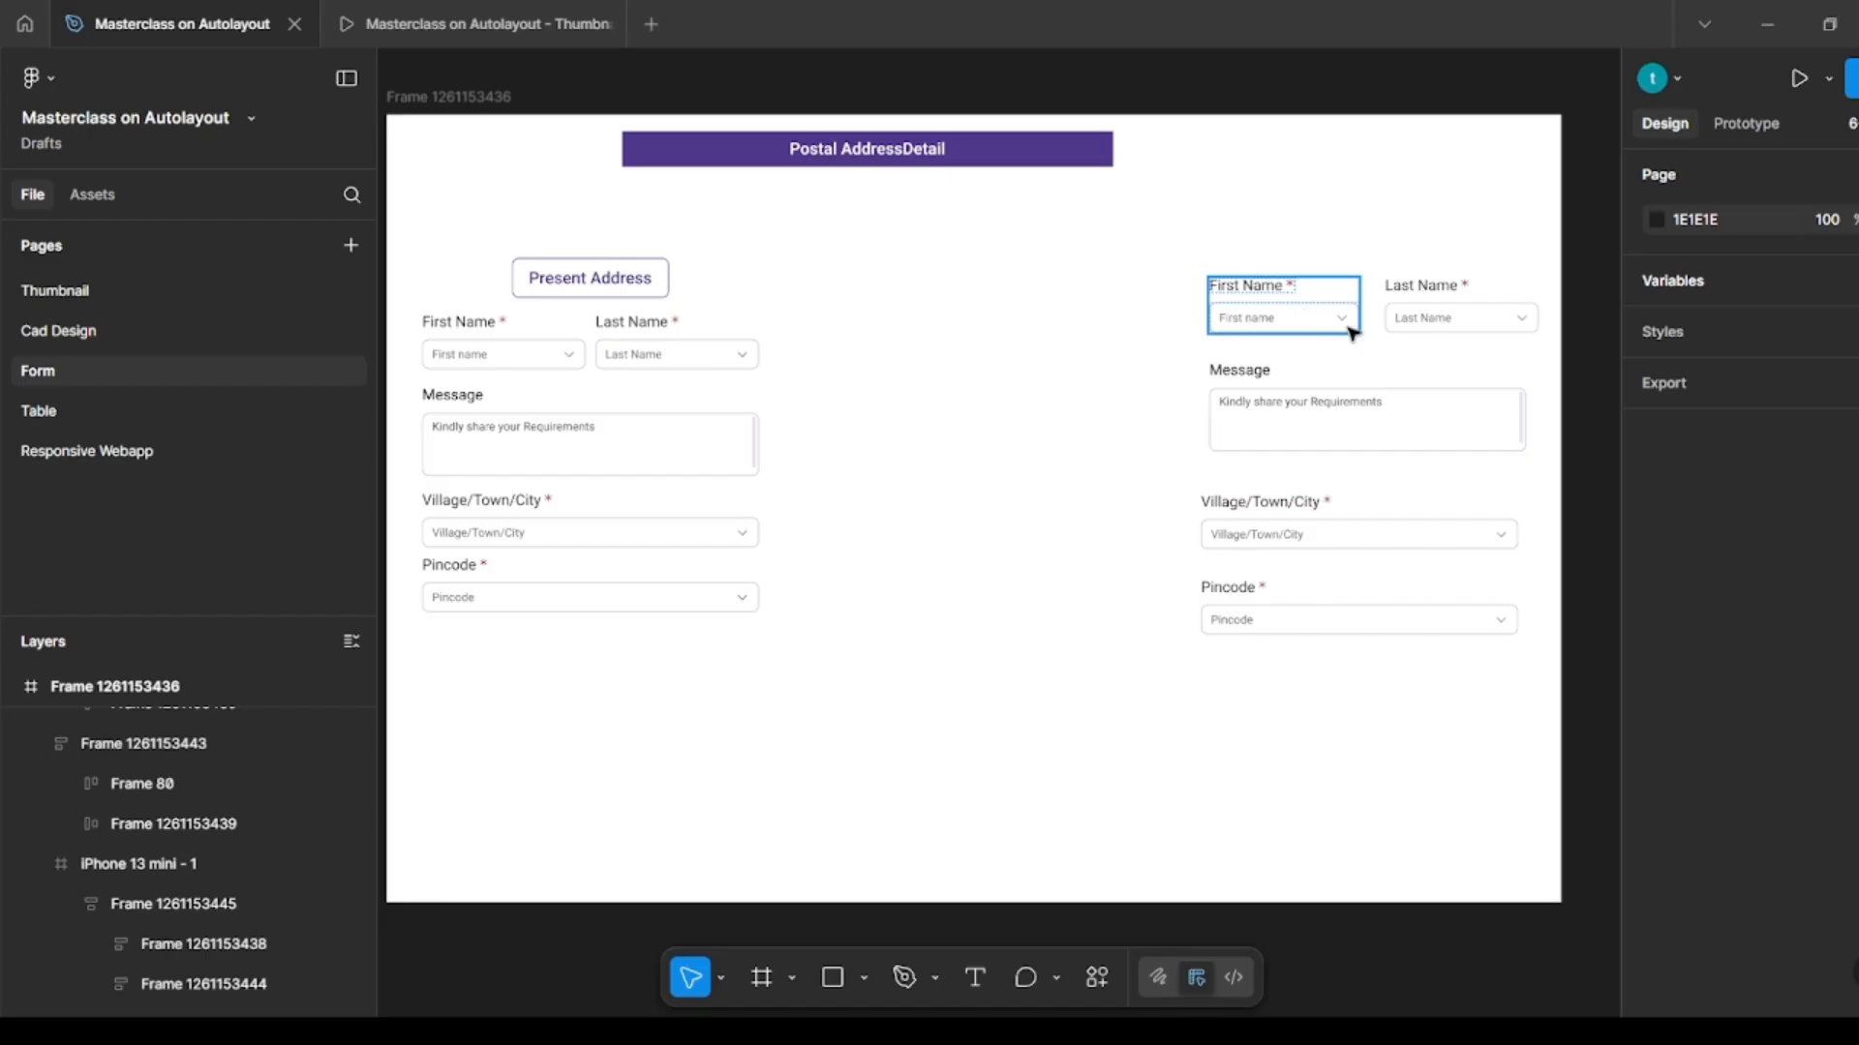
Step: Try to resize the original loose First Name field to test how its input box responds
{"action": "left_click", "coordinate": [1300, 304]}
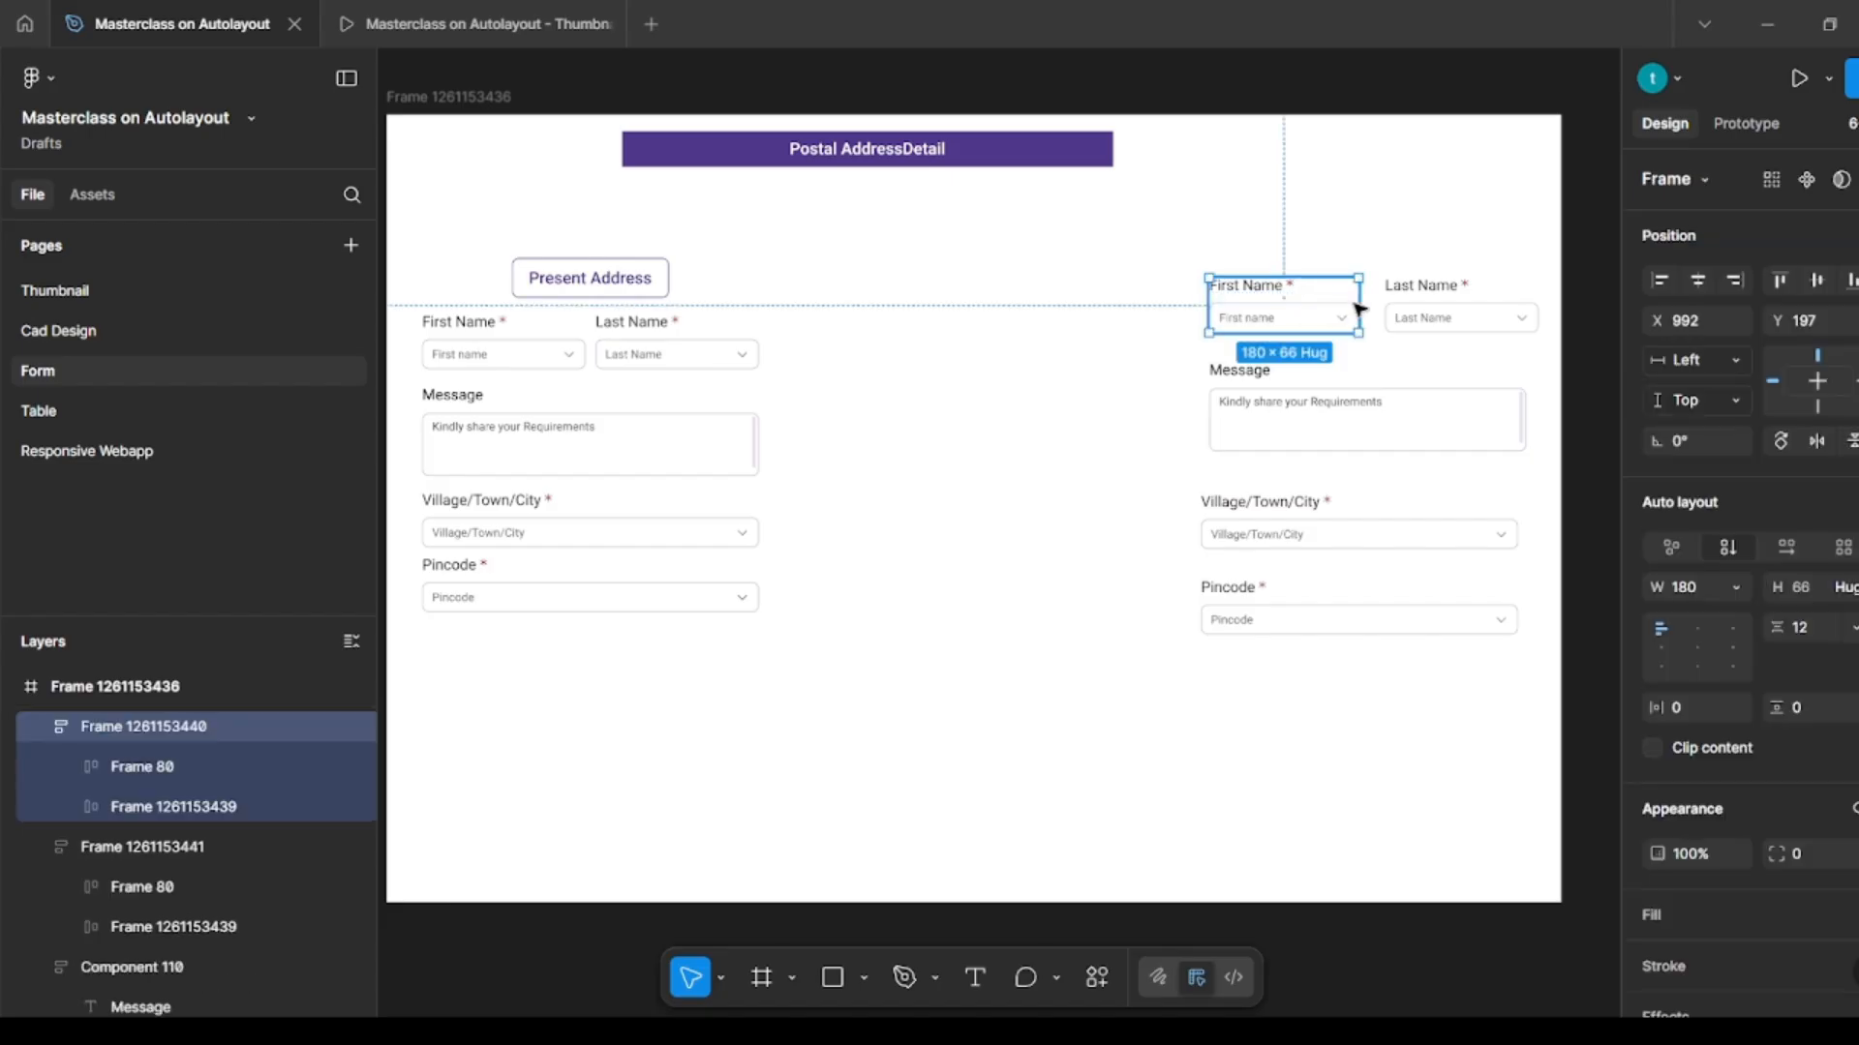
{"action": "left_click_drag", "start_coordinate": [1353, 303], "coordinate": [1340, 268]}
{"action": "left_click", "coordinate": [1332, 182]}
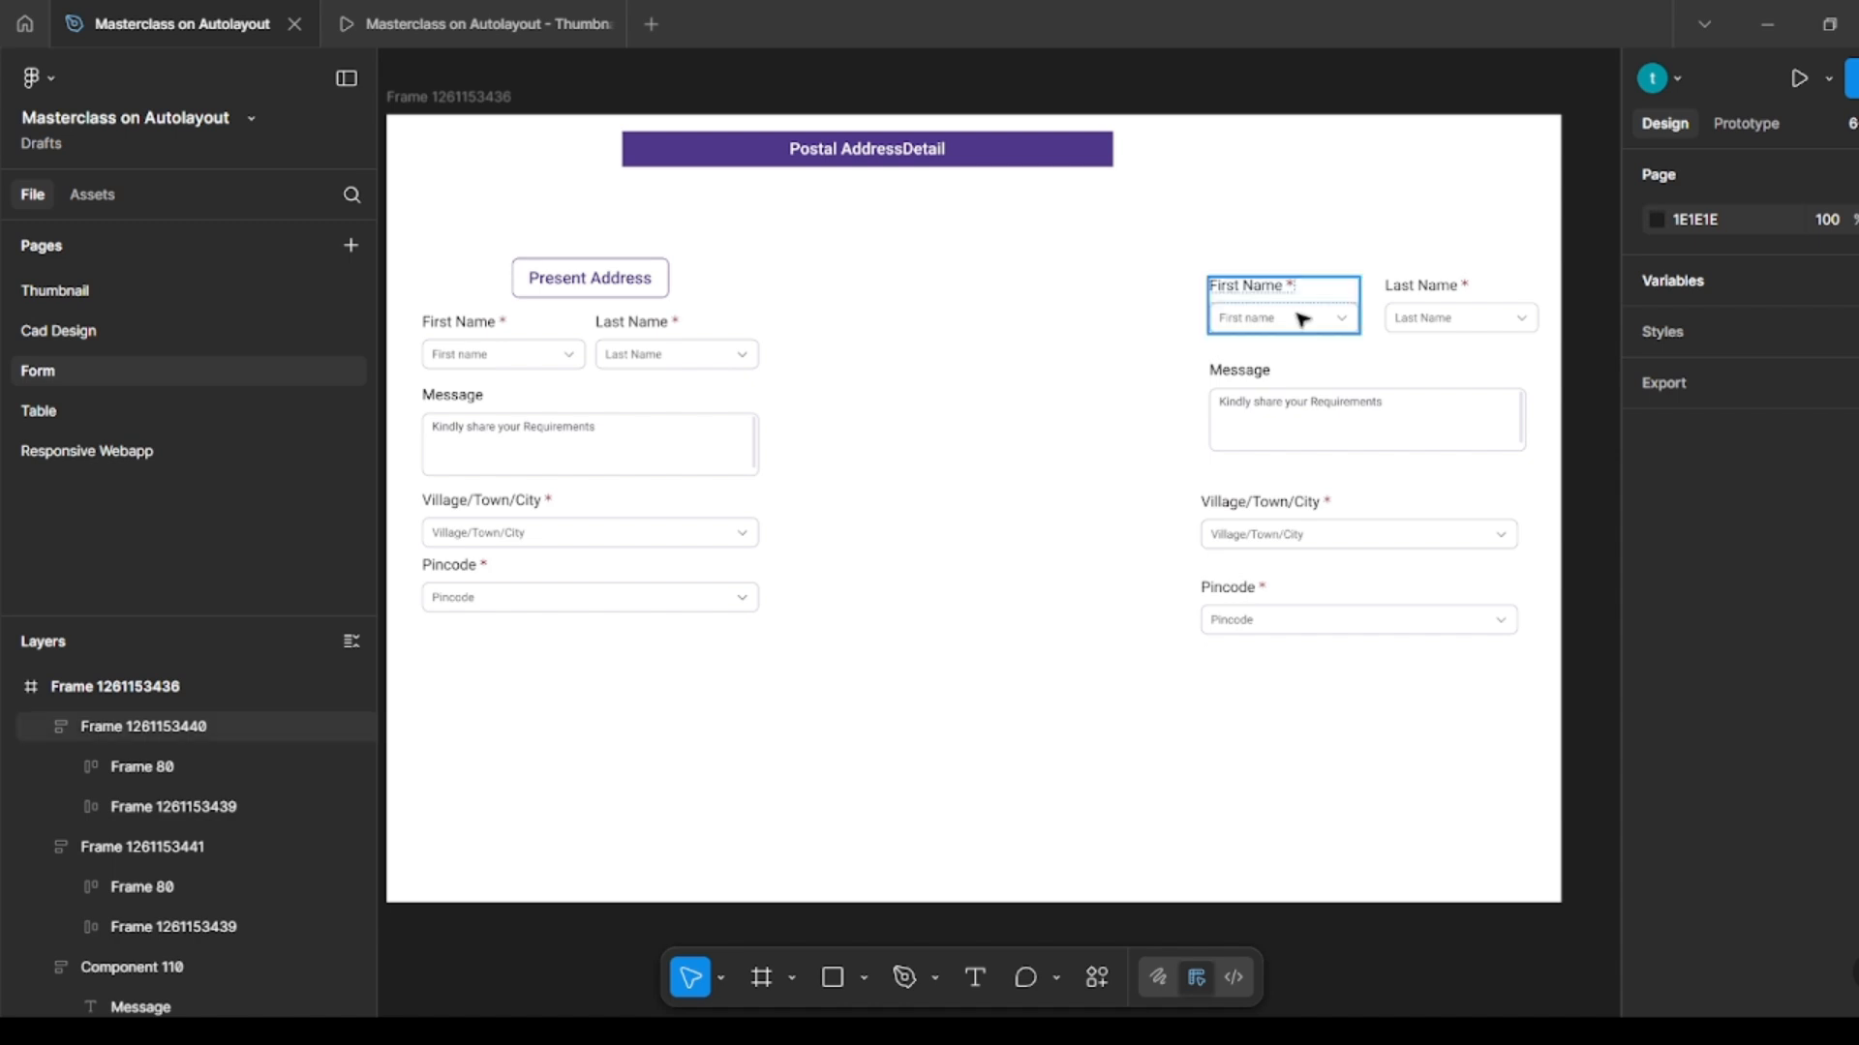
Step: Copy the First Name field into the empty area between the forms and make its input box fill the container width
{"action": "left_click_drag", "start_coordinate": [1302, 320], "coordinate": [928, 306]}
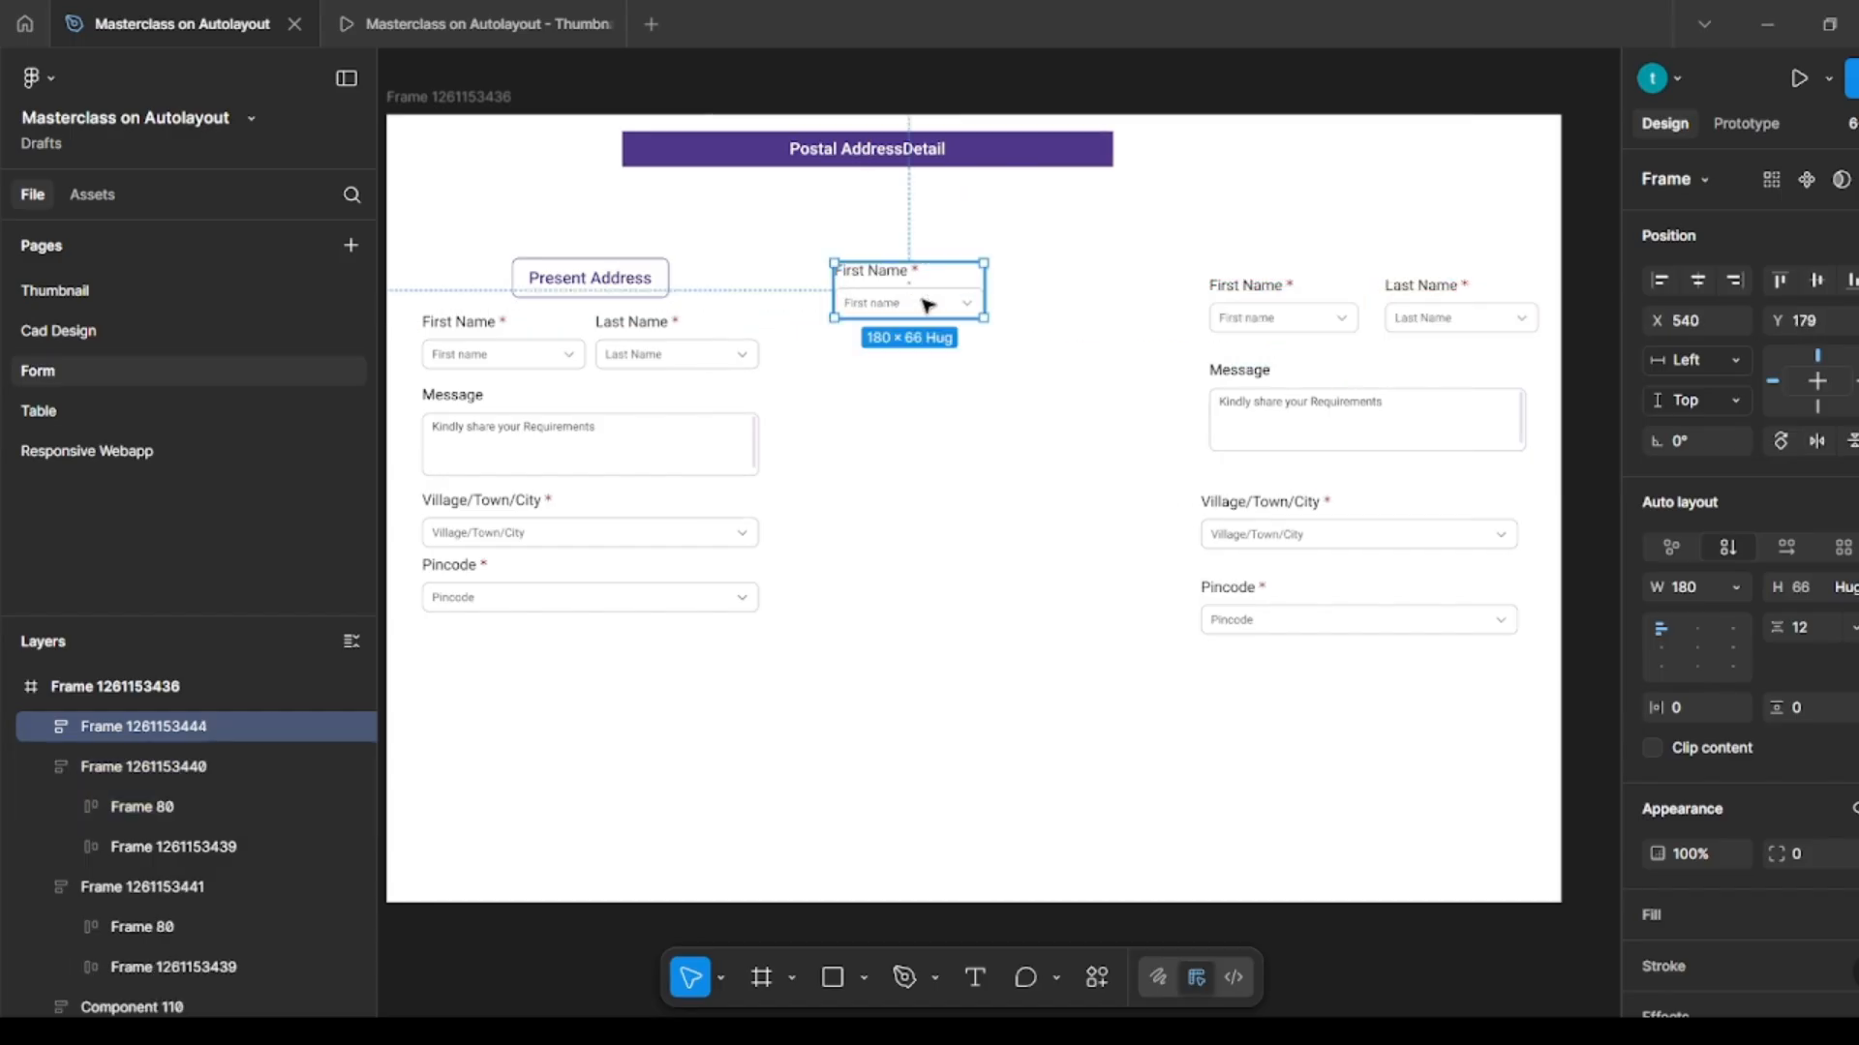
{"action": "left_click", "coordinate": [927, 306]}
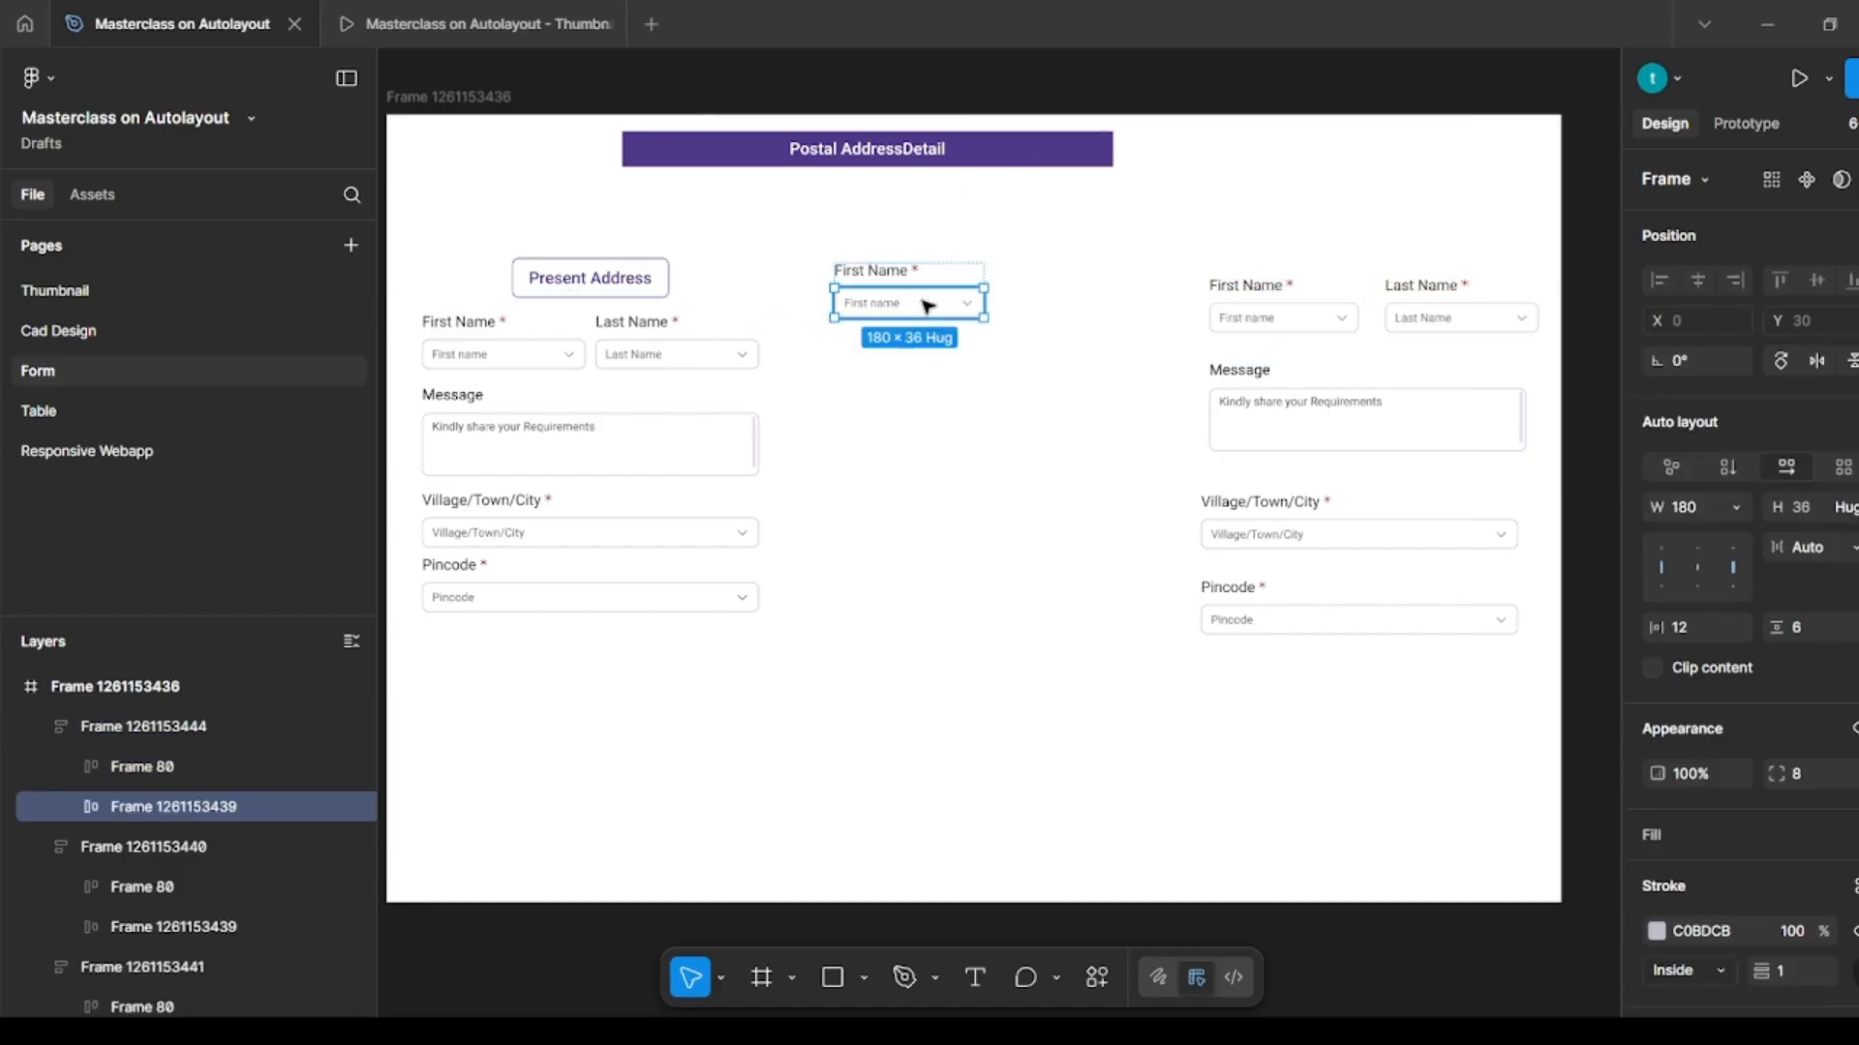
{"action": "left_click", "coordinate": [1722, 498]}
{"action": "left_click", "coordinate": [1694, 568]}
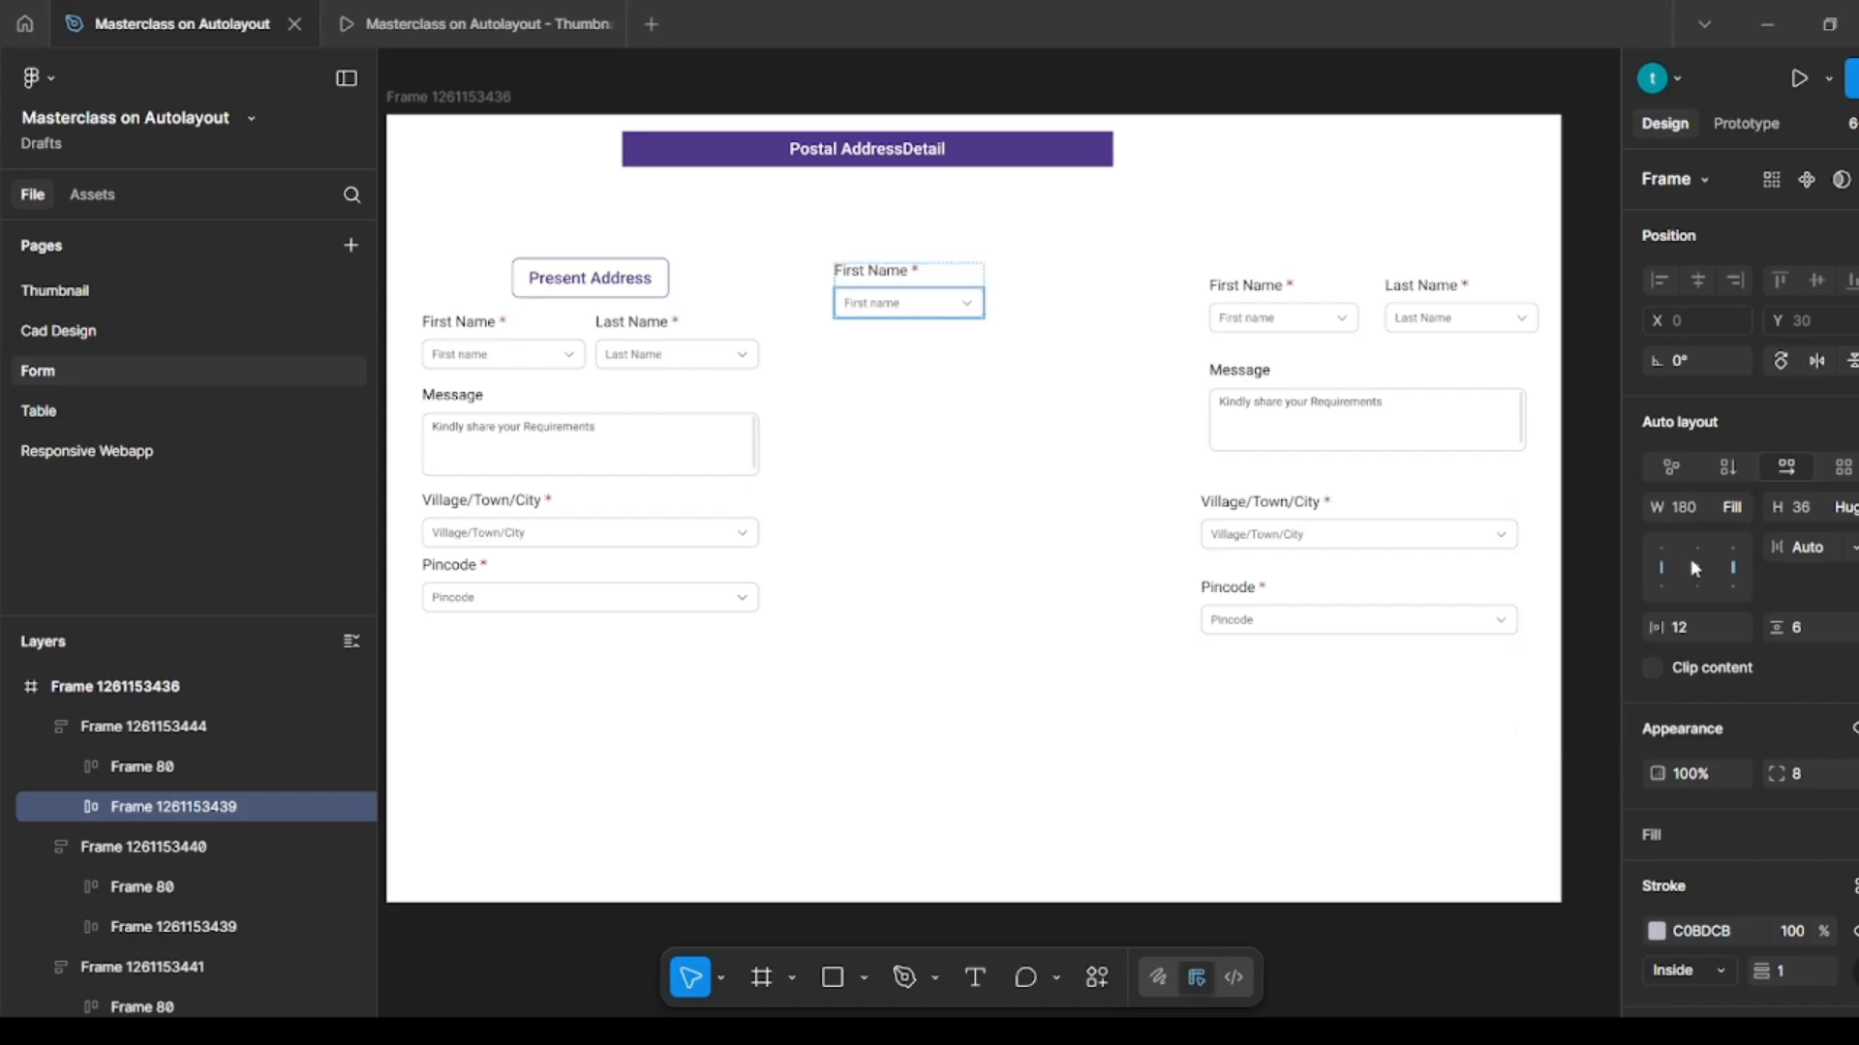
{"action": "left_click", "coordinate": [913, 446]}
Step: Widen the copied First Name field to 208
{"action": "left_click", "coordinate": [917, 299]}
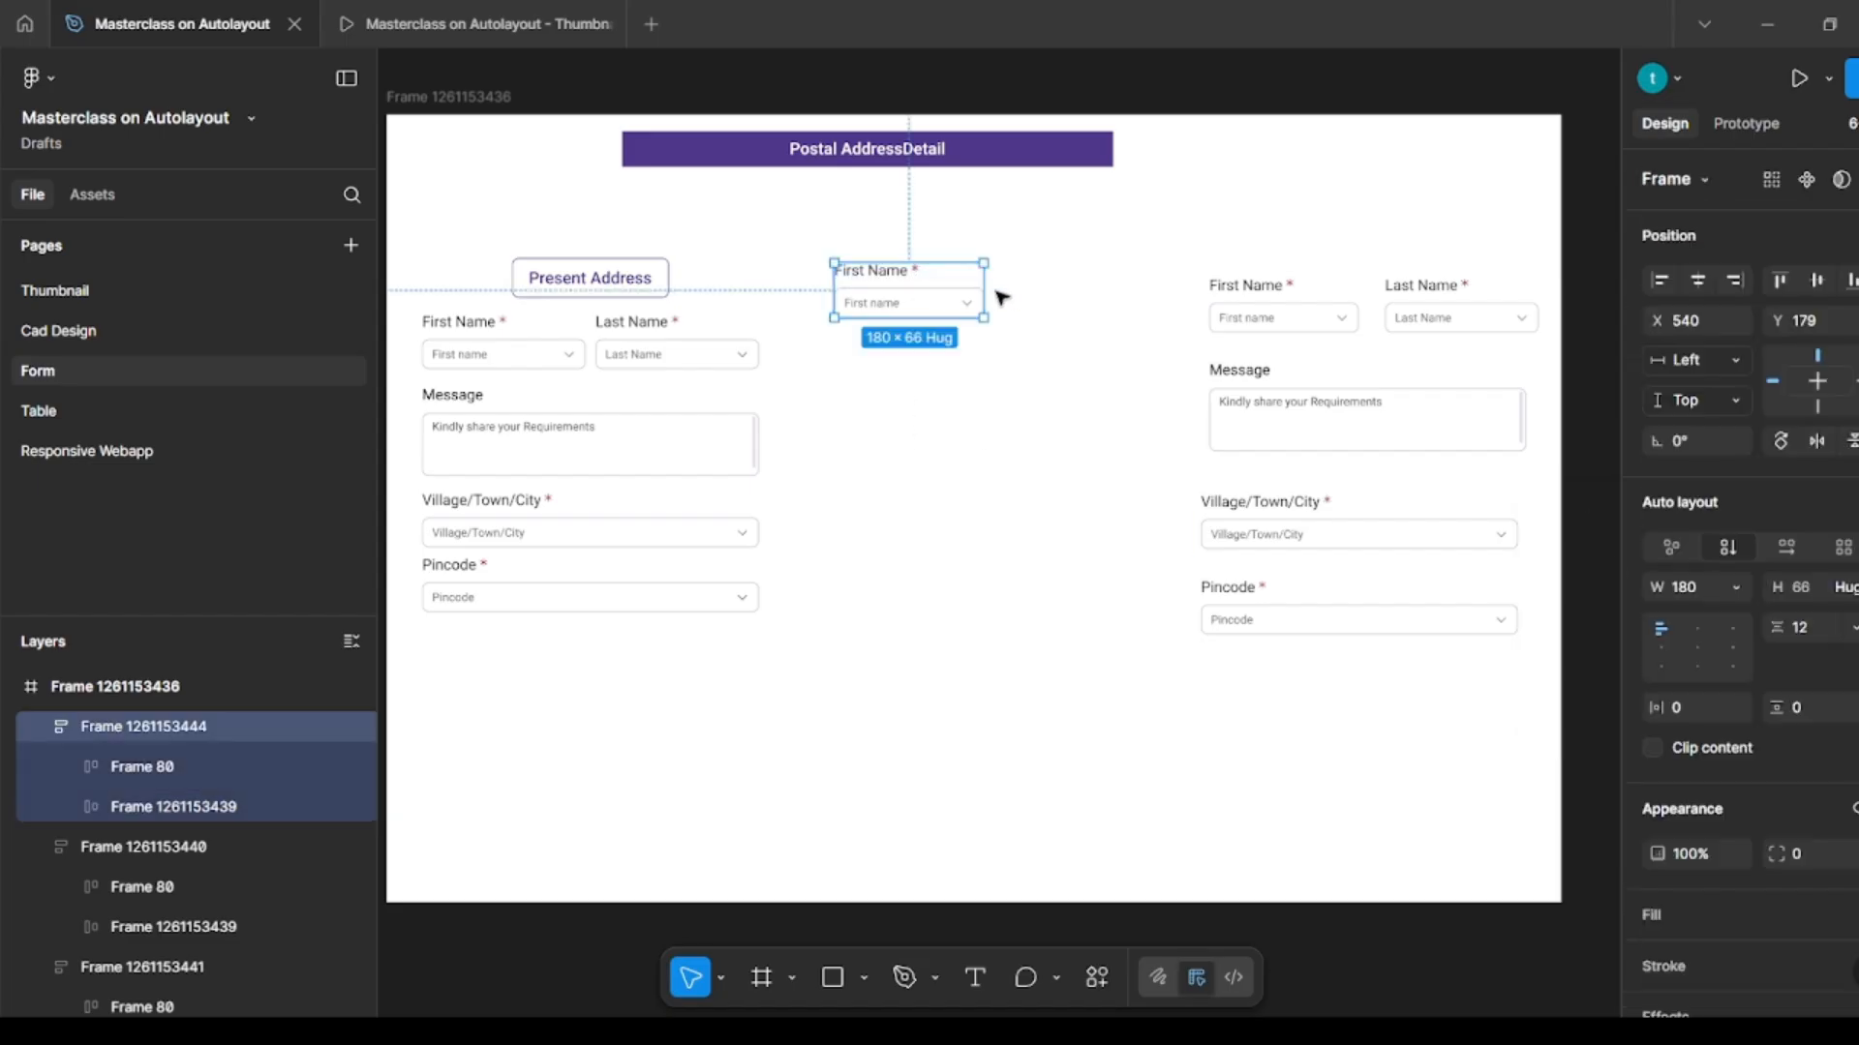
{"action": "mouse_move", "coordinate": [984, 291]}
{"action": "left_mouse_down"}
{"action": "mouse_move", "coordinate": [1137, 288]}
{"action": "mouse_move", "coordinate": [926, 282]}
{"action": "mouse_move", "coordinate": [1010, 290]}
{"action": "left_mouse_up"}
{"action": "left_click", "coordinate": [997, 429]}
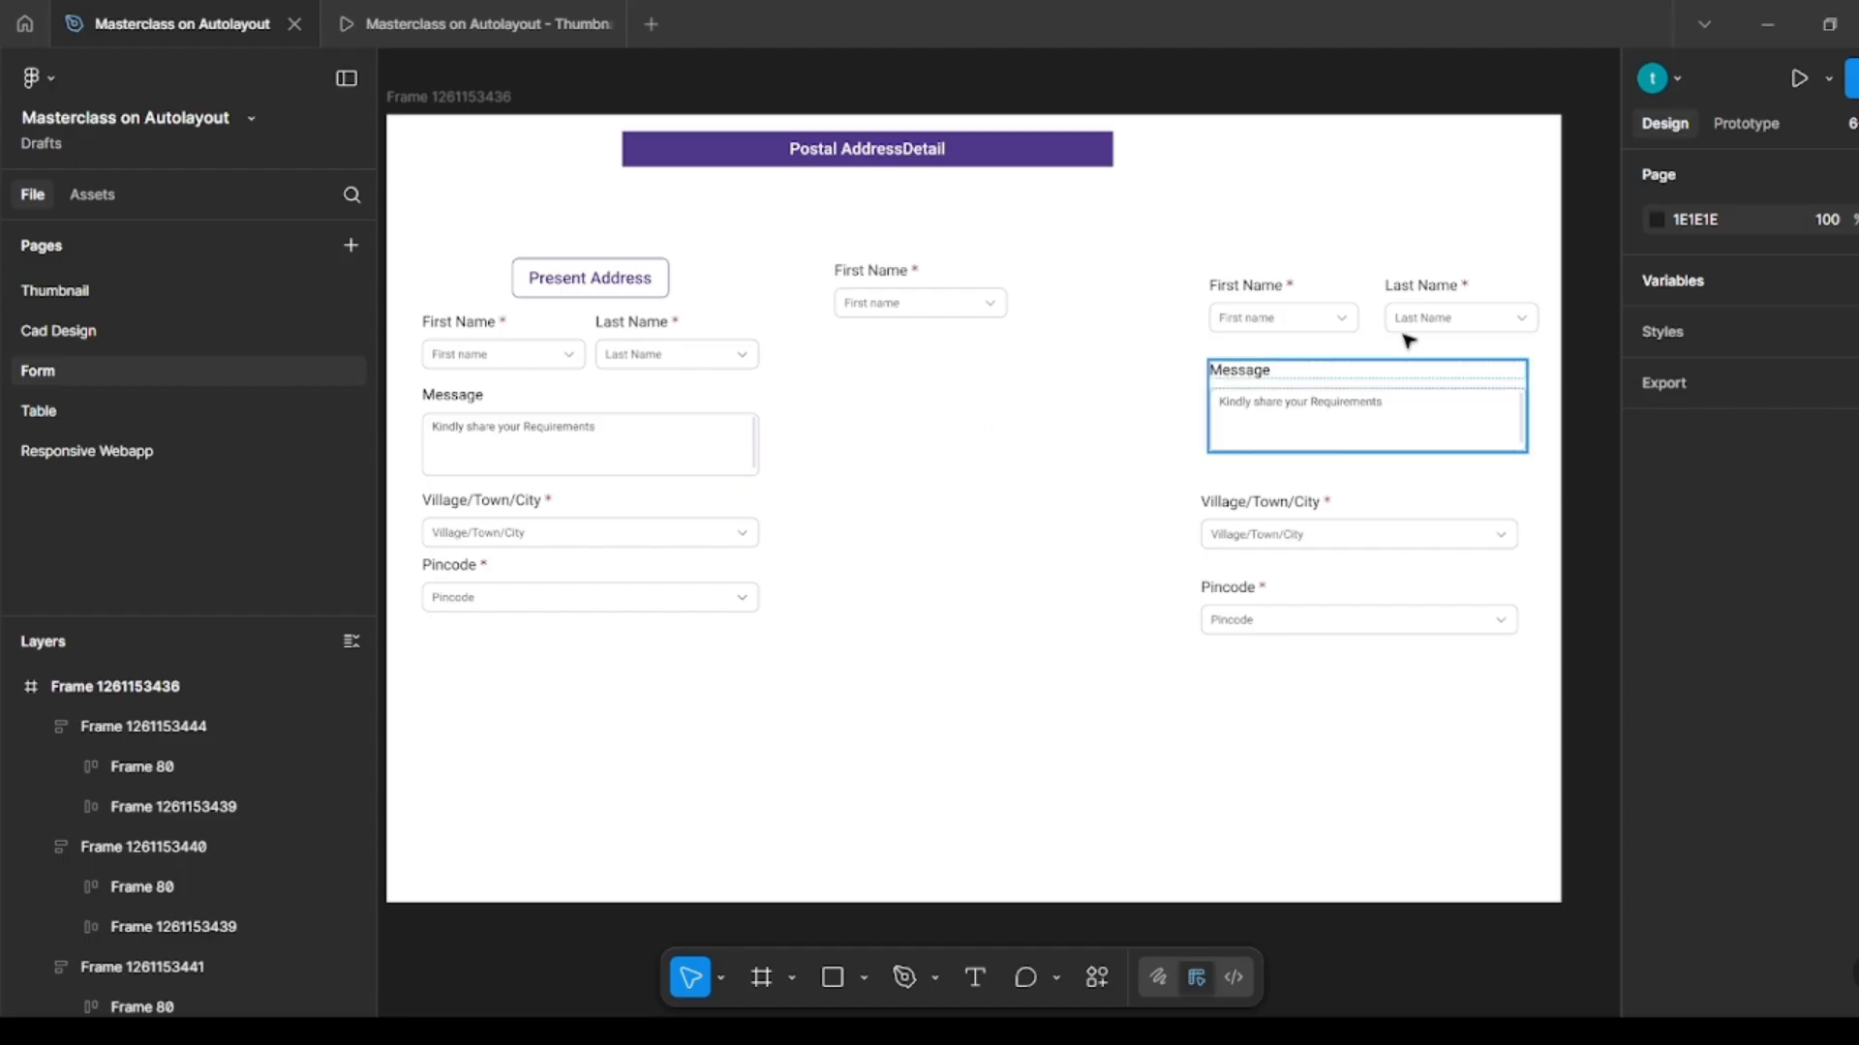
Step: Copy the Last Name field below the First Name copy and make its input box fill the container width
{"action": "left_click", "coordinate": [1433, 318]}
{"action": "left_click_drag", "start_coordinate": [1444, 306], "coordinate": [953, 427]}
{"action": "double_click", "coordinate": [953, 427]}
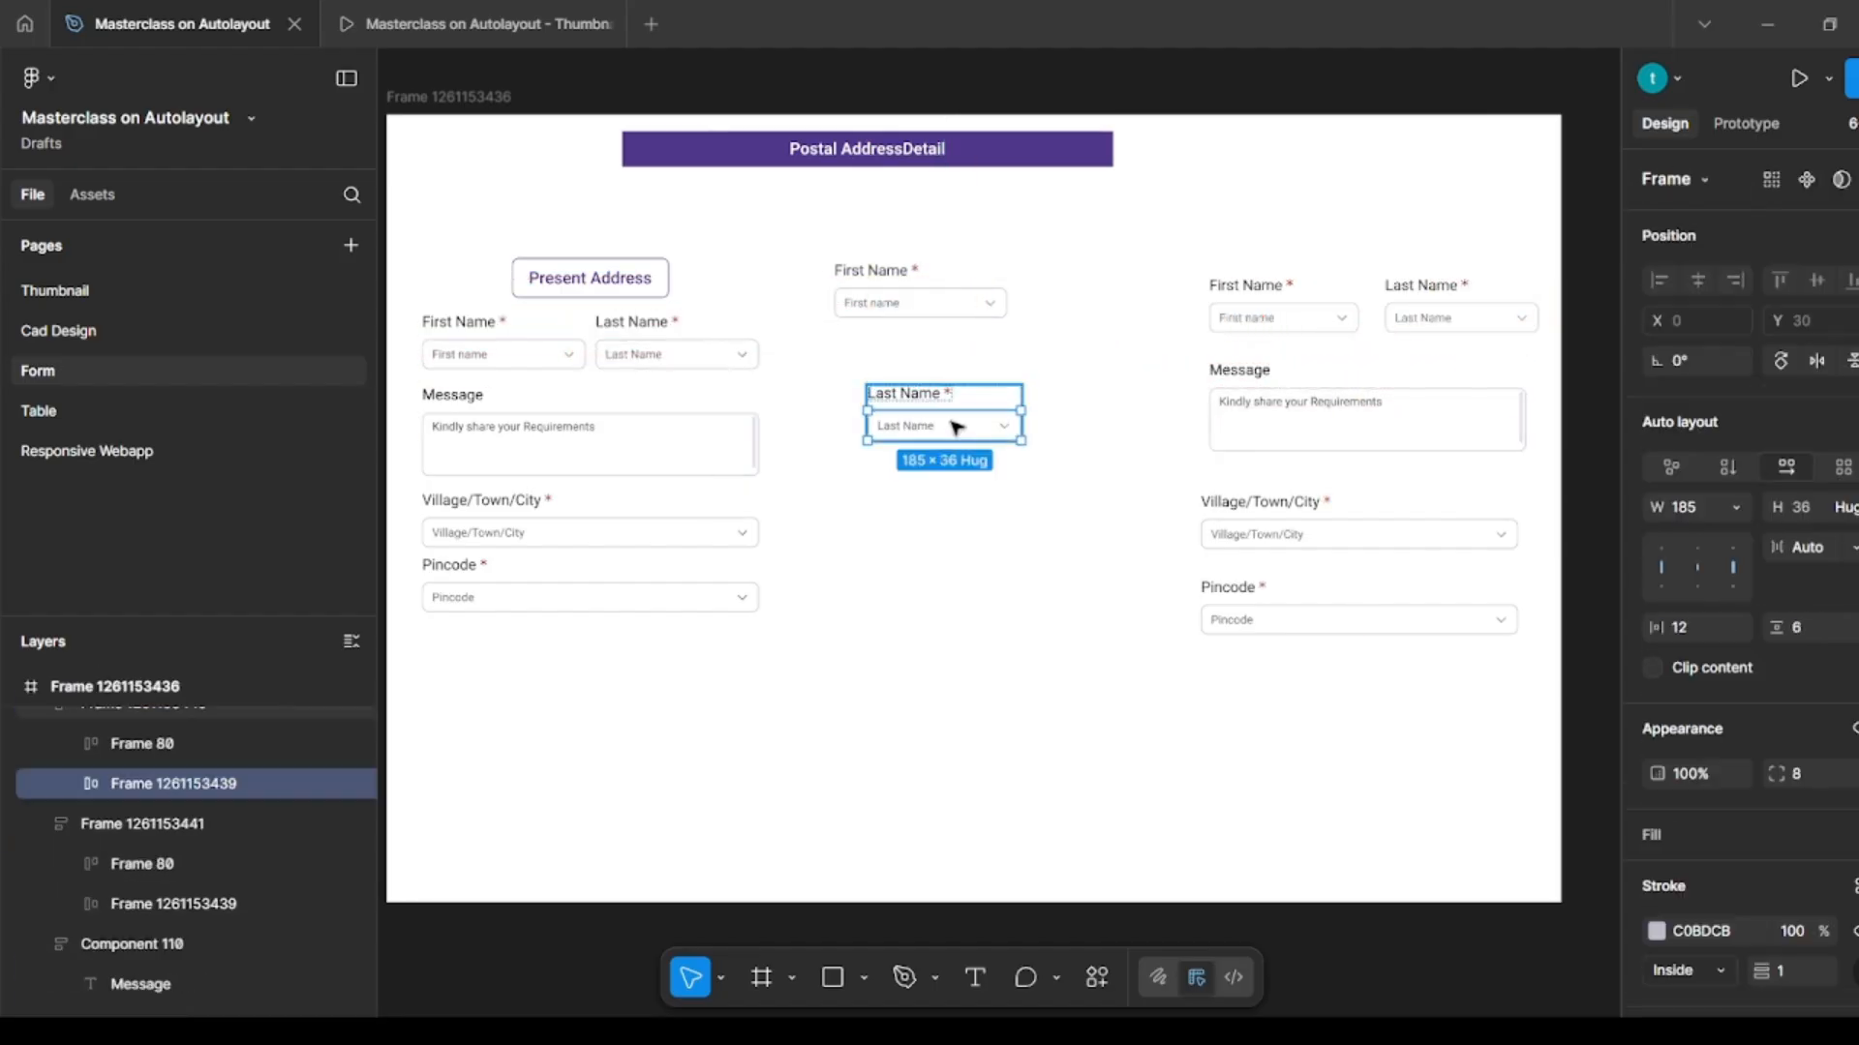
{"action": "left_click", "coordinate": [1740, 503]}
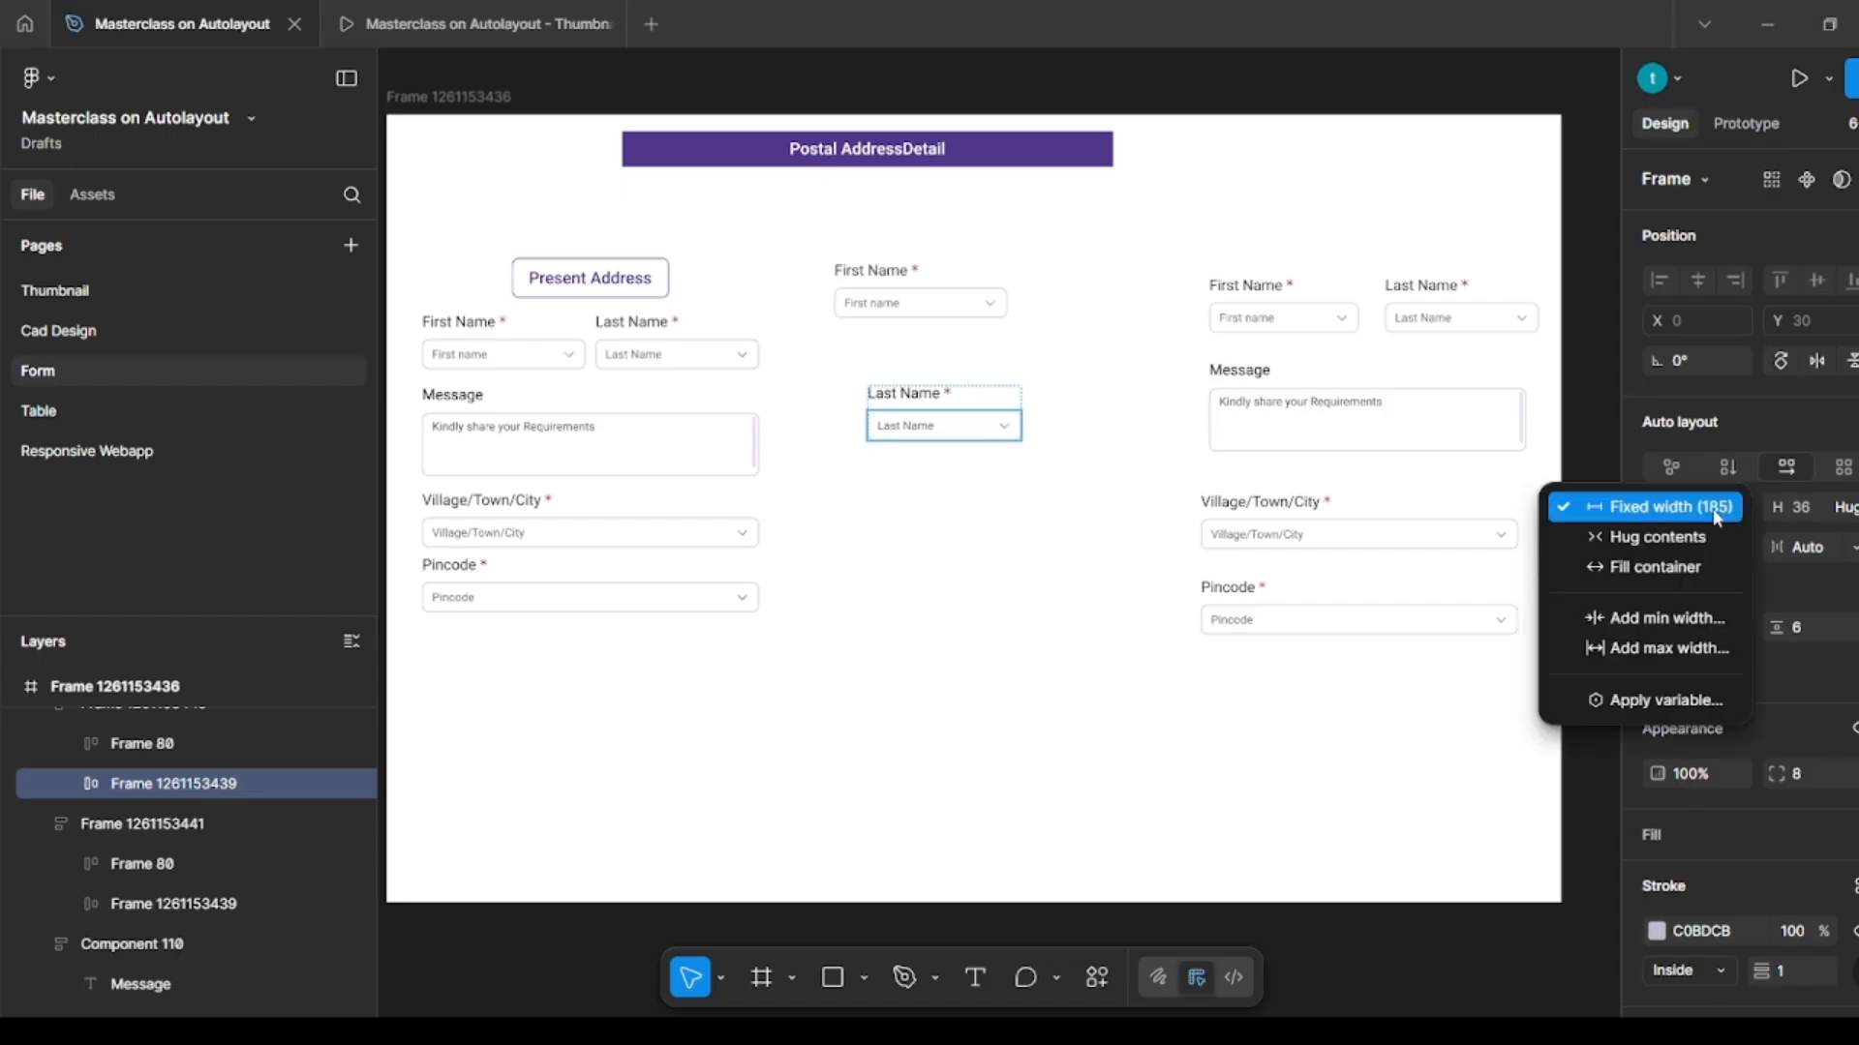
{"action": "left_click", "coordinate": [1653, 566]}
{"action": "left_click", "coordinate": [1055, 469]}
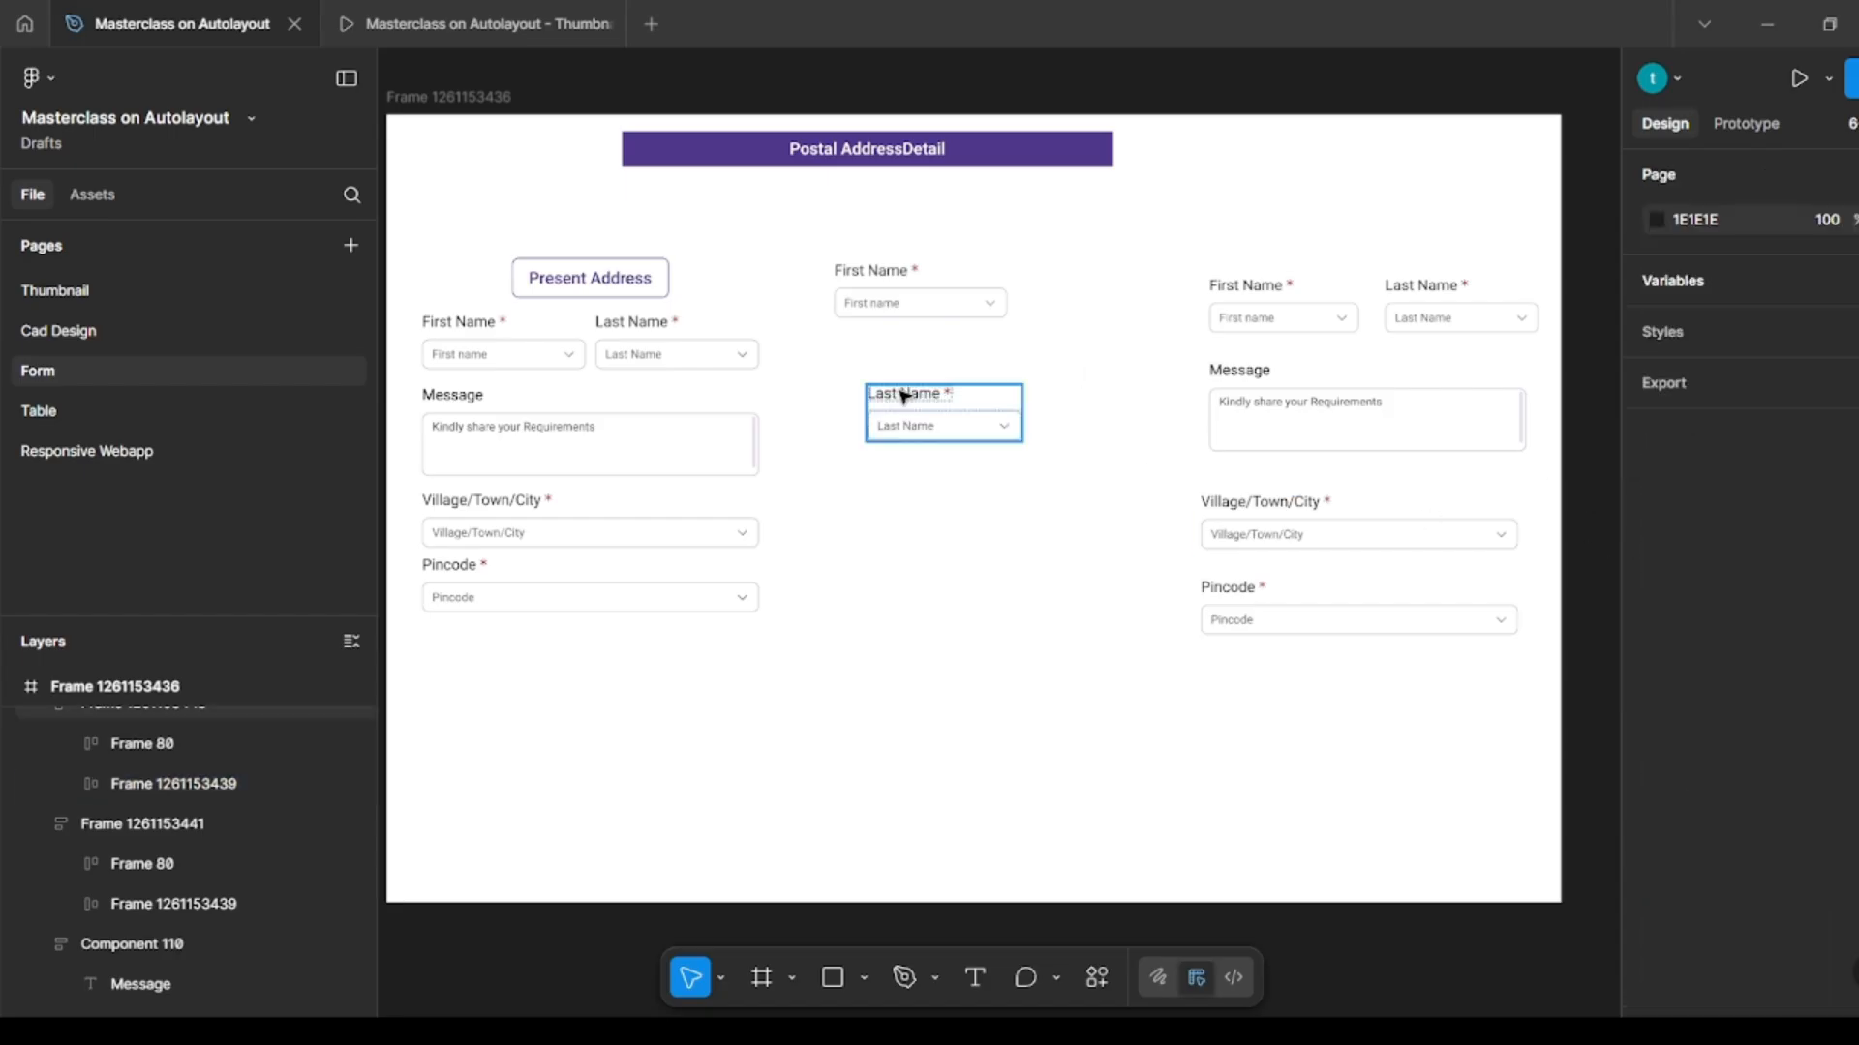
Step: Move the Last Name copy beside the First Name copy and wrap both in a horizontal auto layout row
{"action": "left_click_drag", "start_coordinate": [915, 409], "coordinate": [1084, 279]}
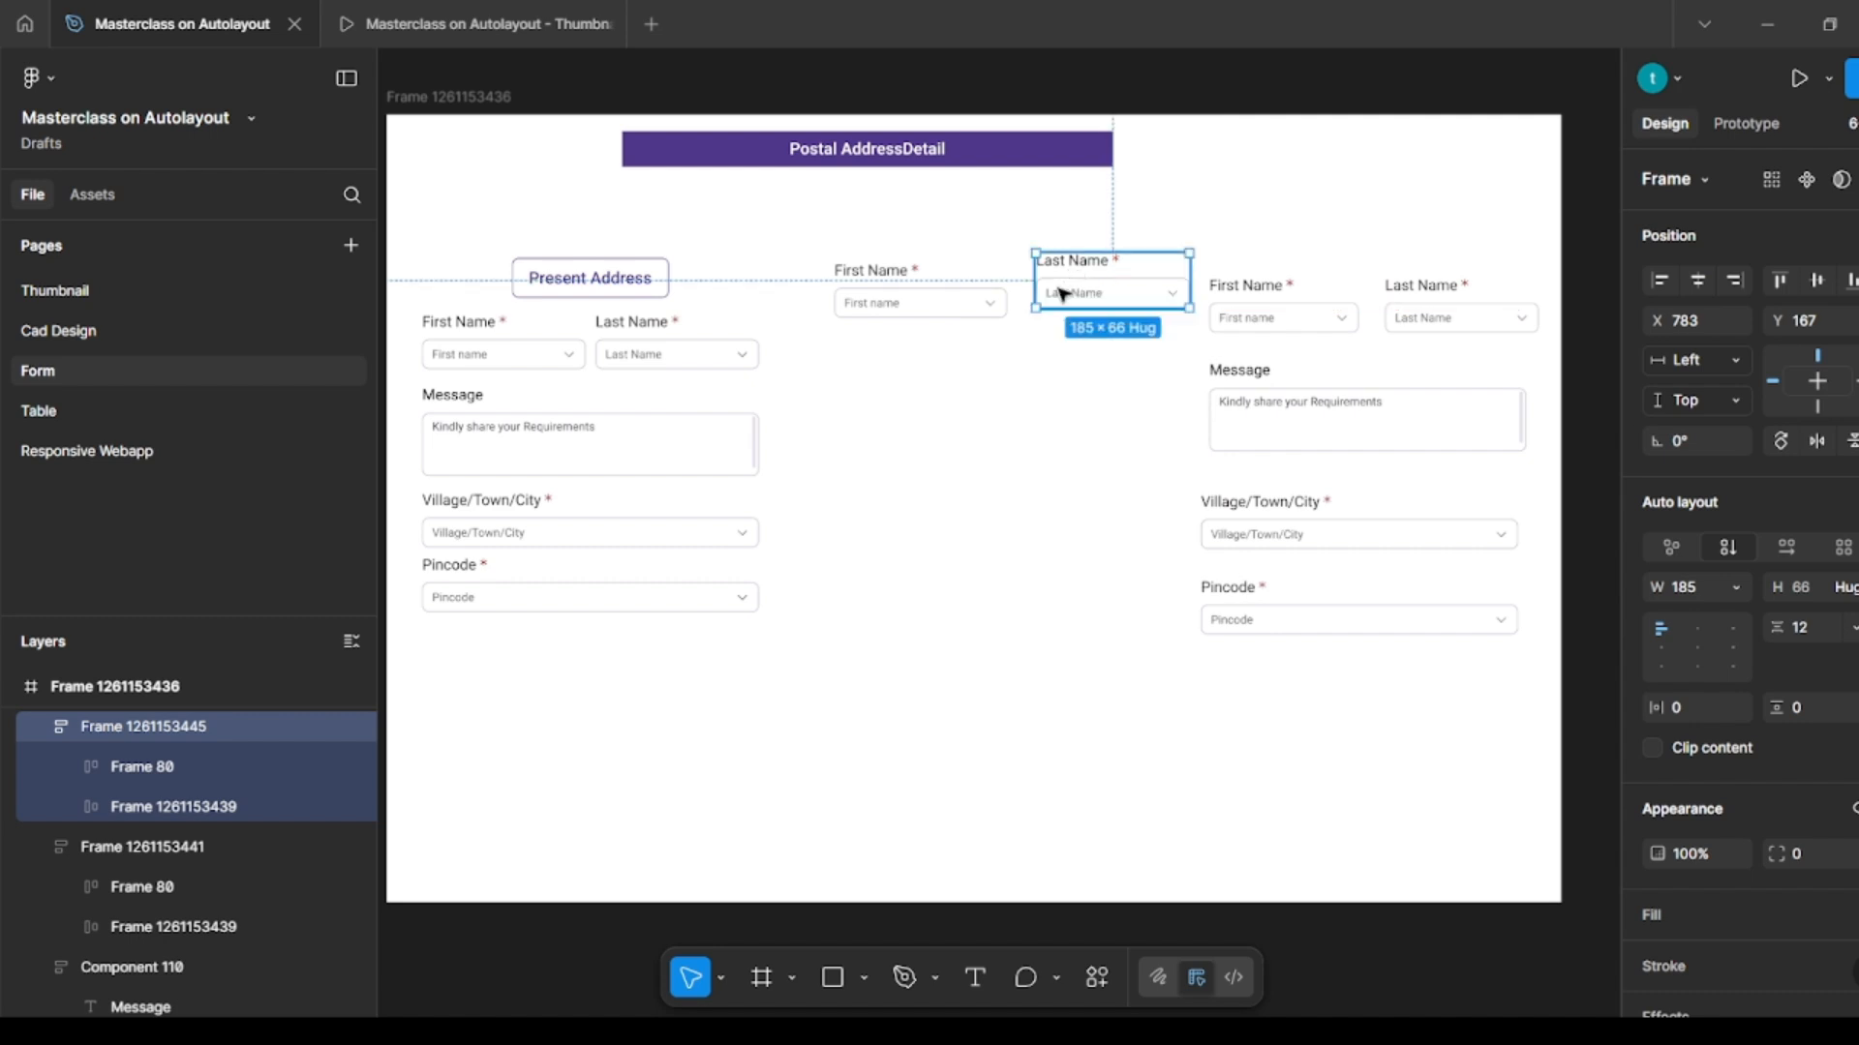
{"action": "left_click", "coordinate": [1039, 393]}
{"action": "left_click", "coordinate": [892, 299]}
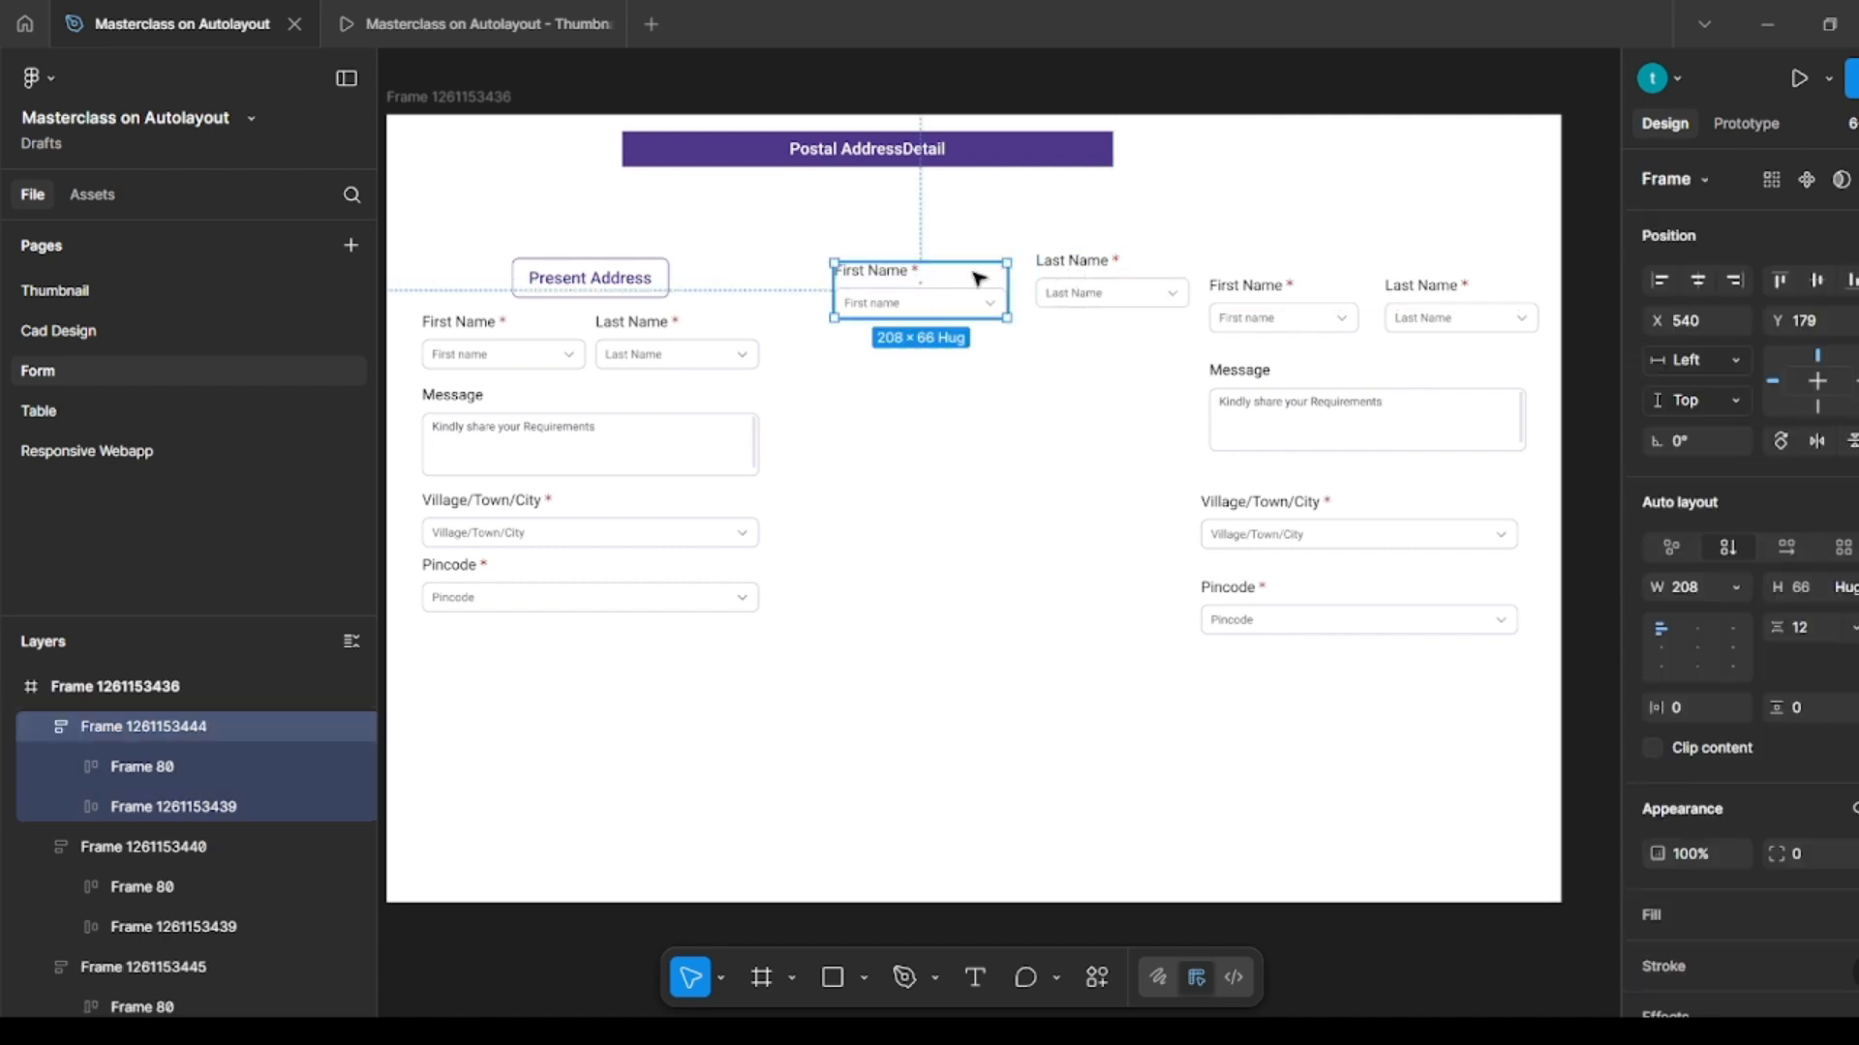
{"action": "left_click", "coordinate": [1051, 278], "text": "shift"}
{"action": "key", "text": "shift+a"}
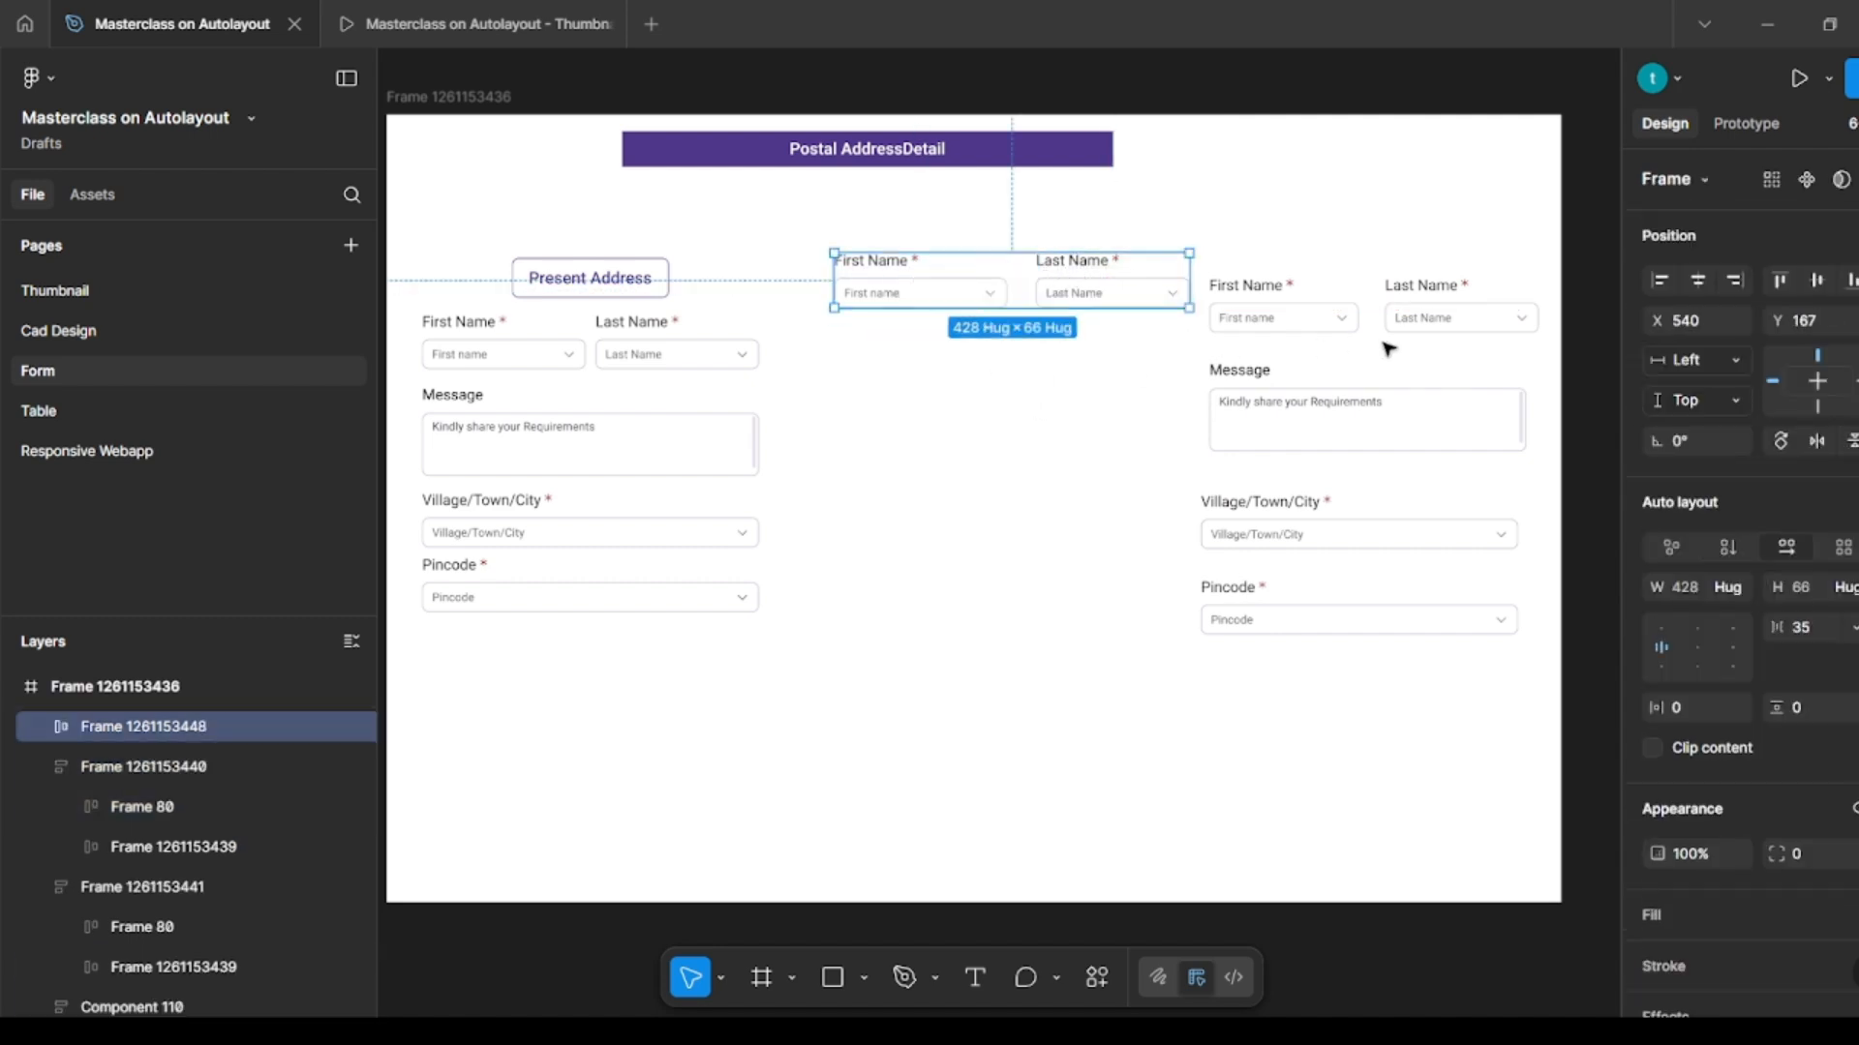
{"action": "left_click", "coordinate": [1056, 403]}
{"action": "left_click_drag", "start_coordinate": [978, 292], "coordinate": [958, 333]}
{"action": "left_click", "coordinate": [980, 497]}
Step: Extend the right edge of the white form frame to make more room beside the loose fields
{"action": "scroll", "coordinate": [982, 495], "scroll_direction": "right", "scroll_amount": 1}
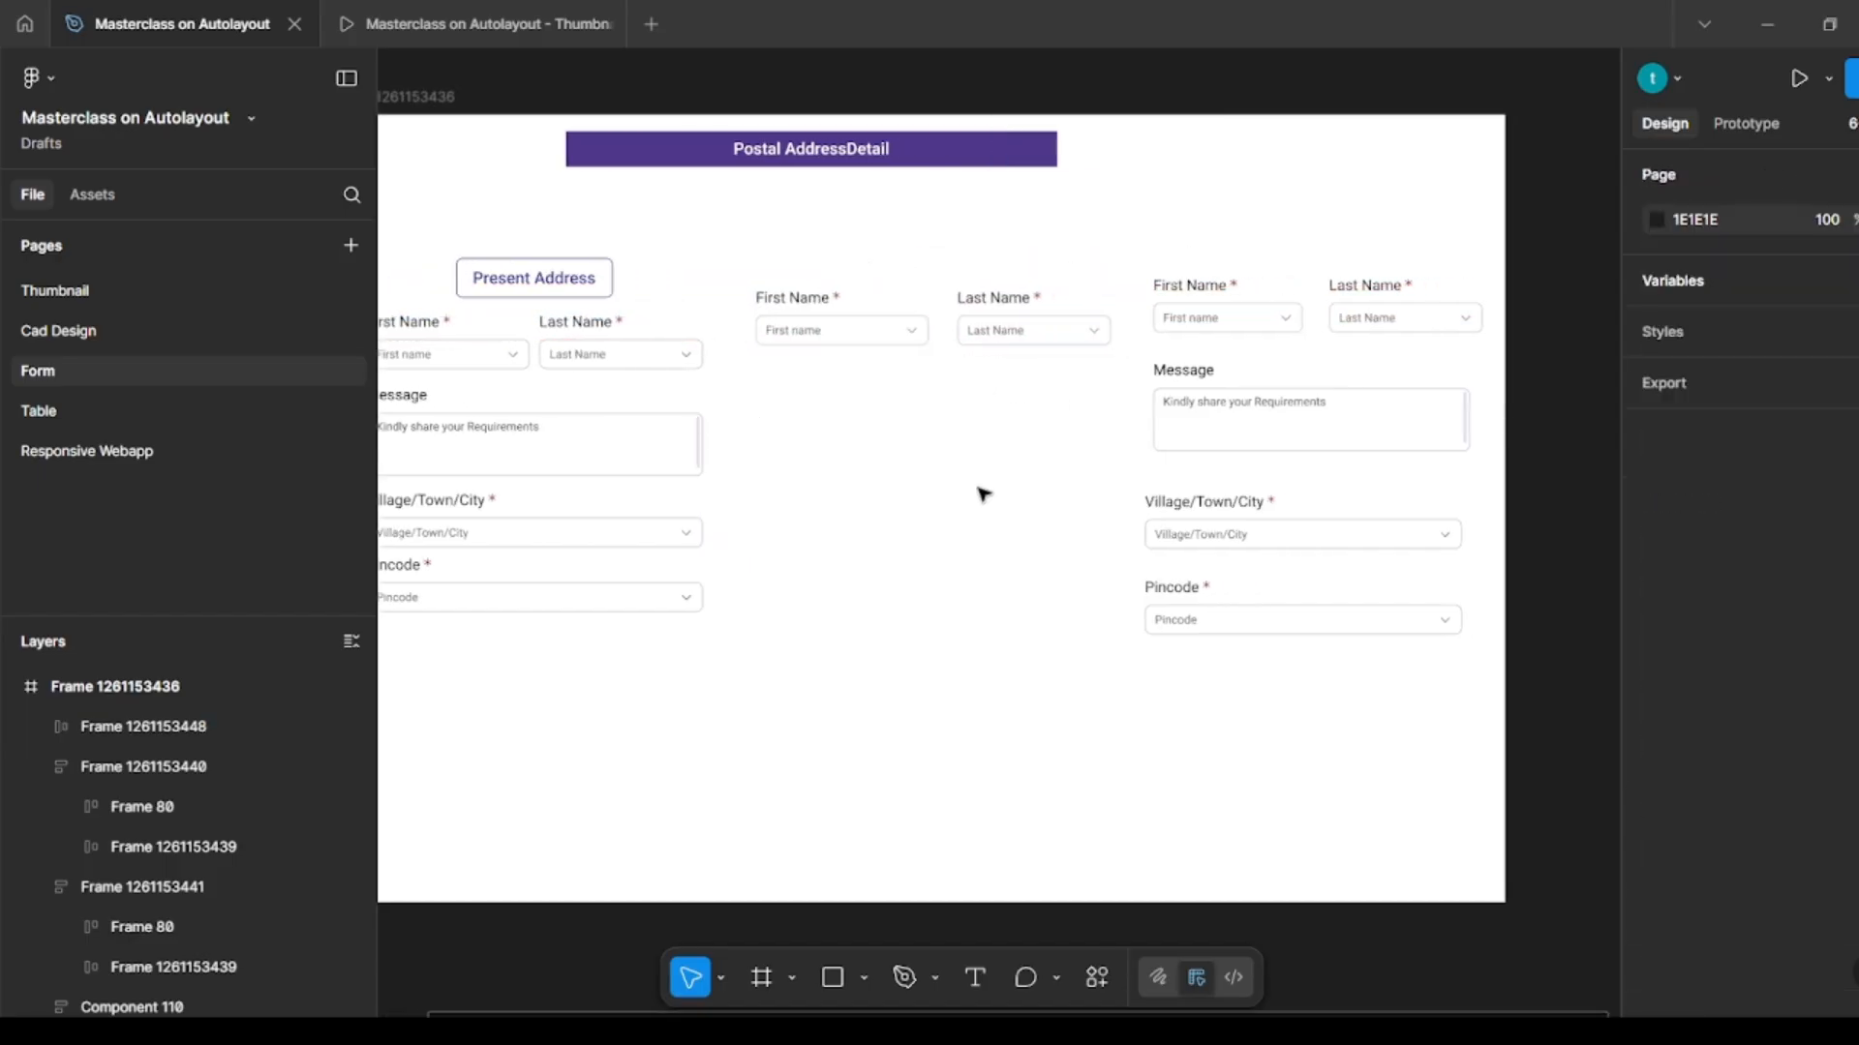
{"action": "scroll", "coordinate": [1153, 281], "scroll_direction": "up", "scroll_amount": 3}
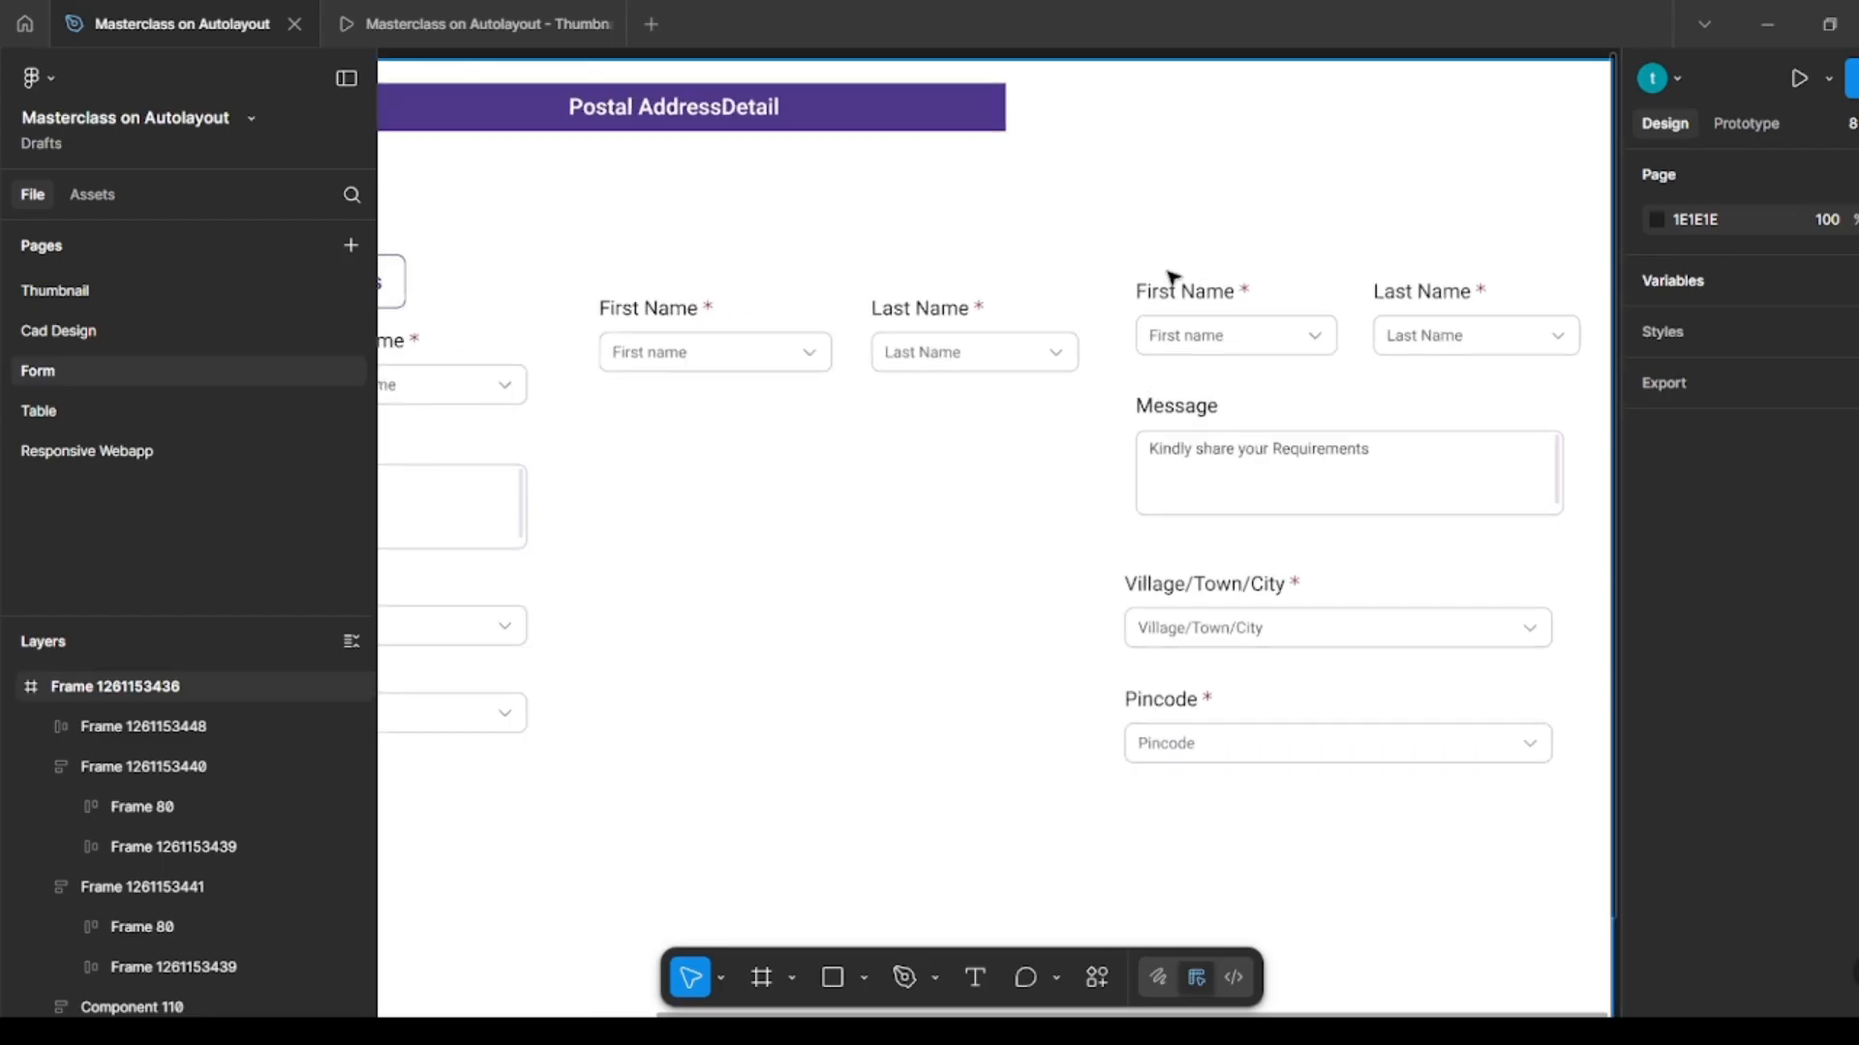
{"action": "scroll", "coordinate": [1104, 253], "scroll_direction": "right", "scroll_amount": 1}
{"action": "left_click", "coordinate": [1485, 207]}
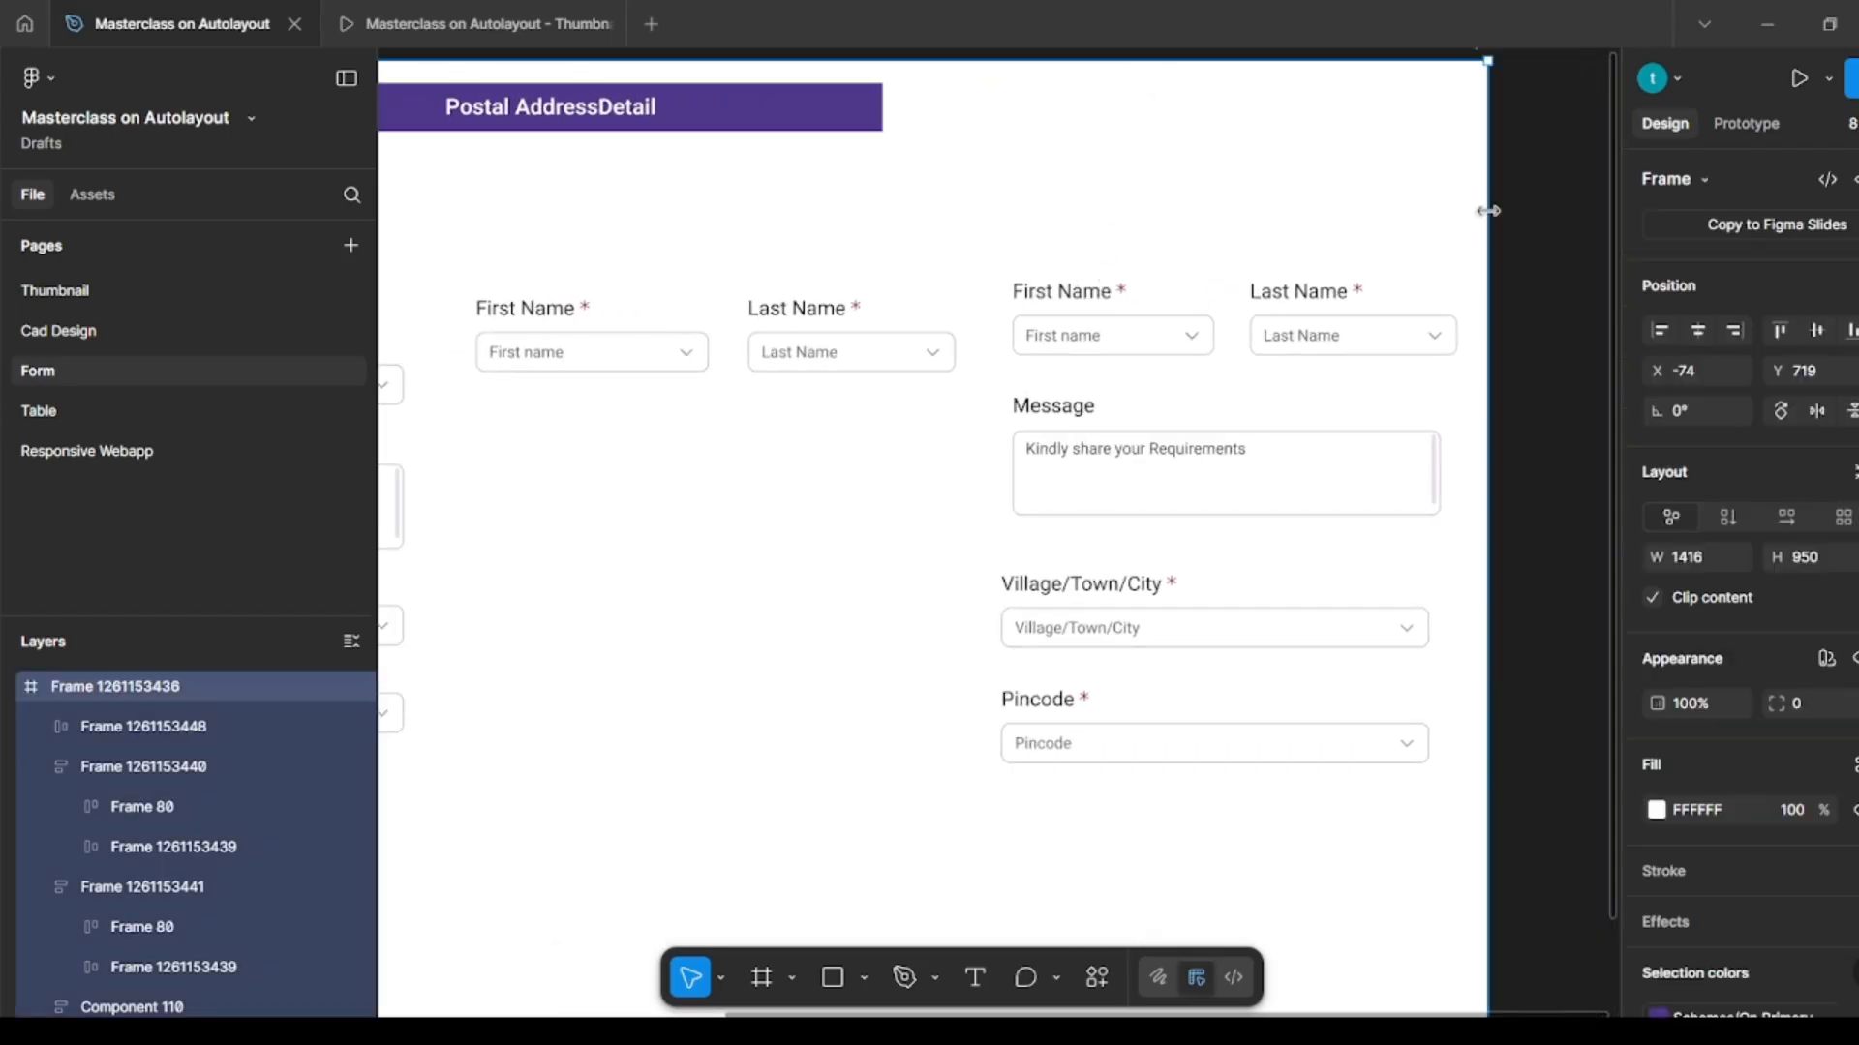
{"action": "left_click_drag", "start_coordinate": [1484, 207], "coordinate": [1600, 236]}
{"action": "scroll", "coordinate": [1481, 241], "scroll_direction": "right", "scroll_amount": 3}
{"action": "left_click", "coordinate": [914, 243]}
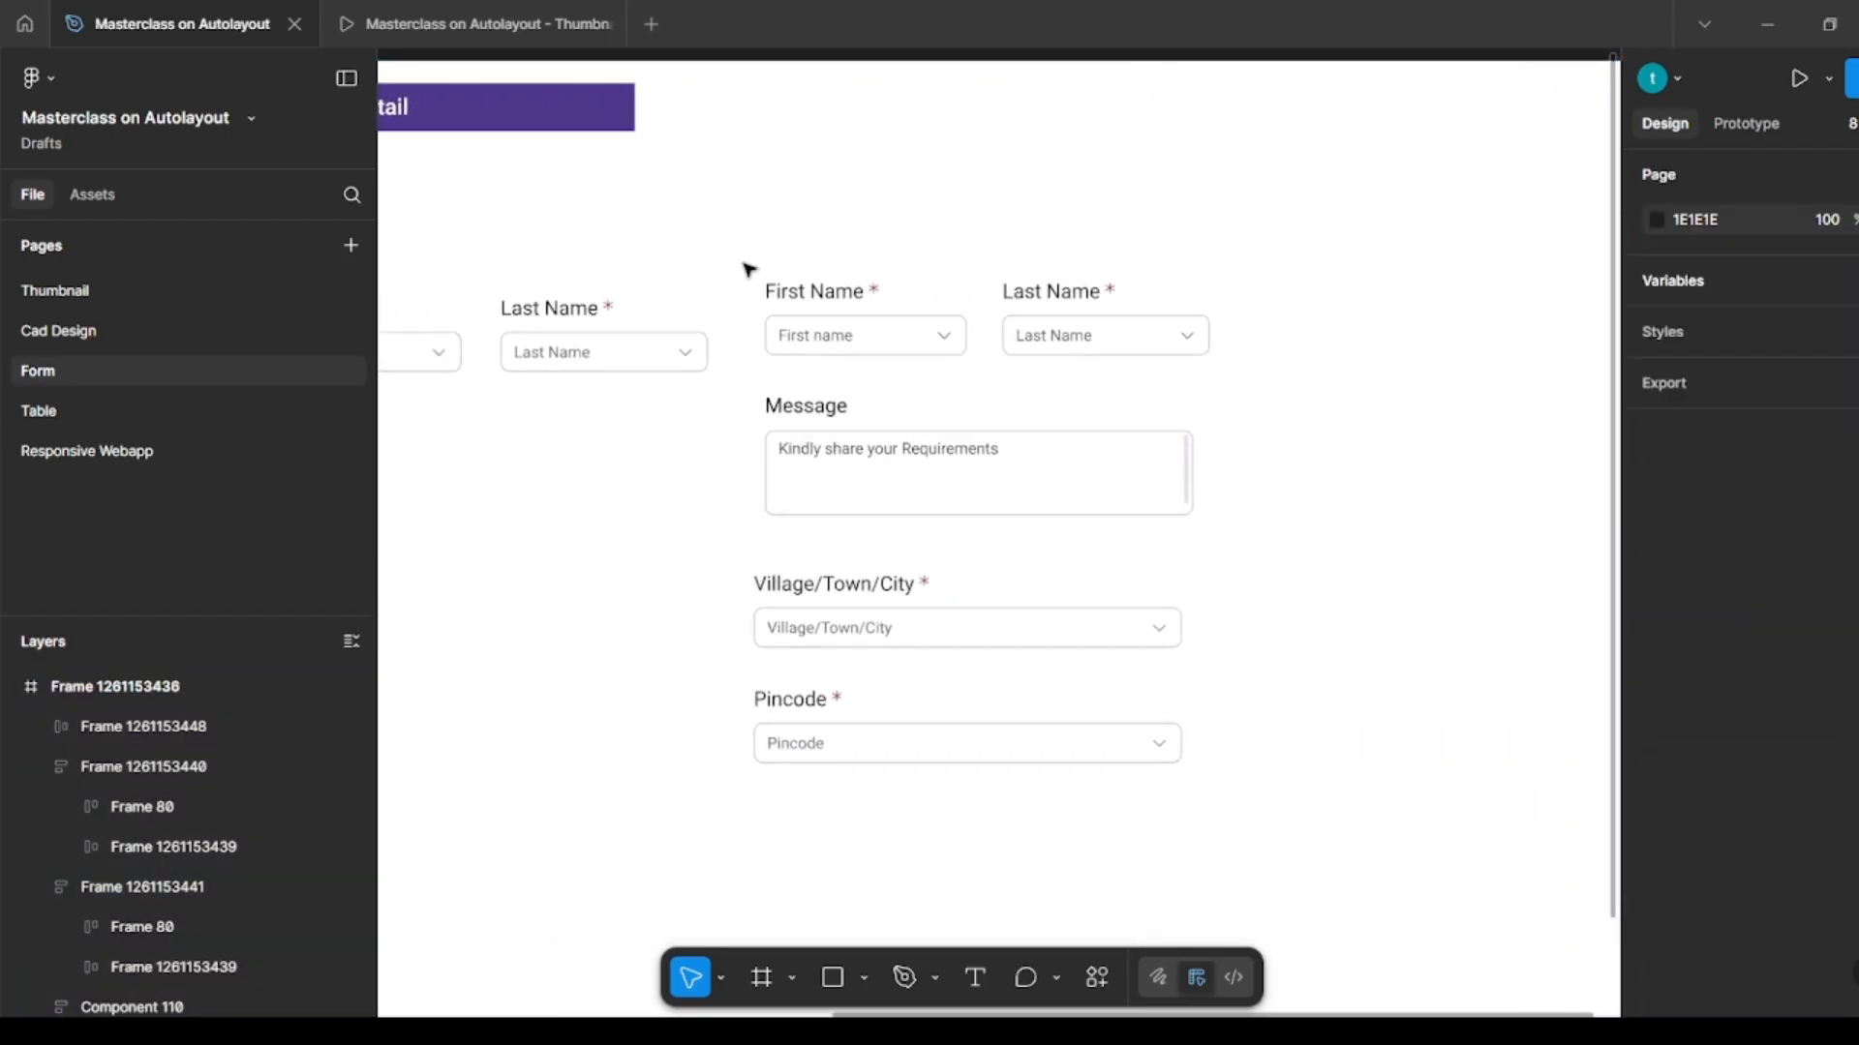
Step: Move the original loose name, Message, Village/Town/City and Pincode fields together further right inside the form frame
{"action": "left_click_drag", "start_coordinate": [1268, 482], "coordinate": [1276, 777]}
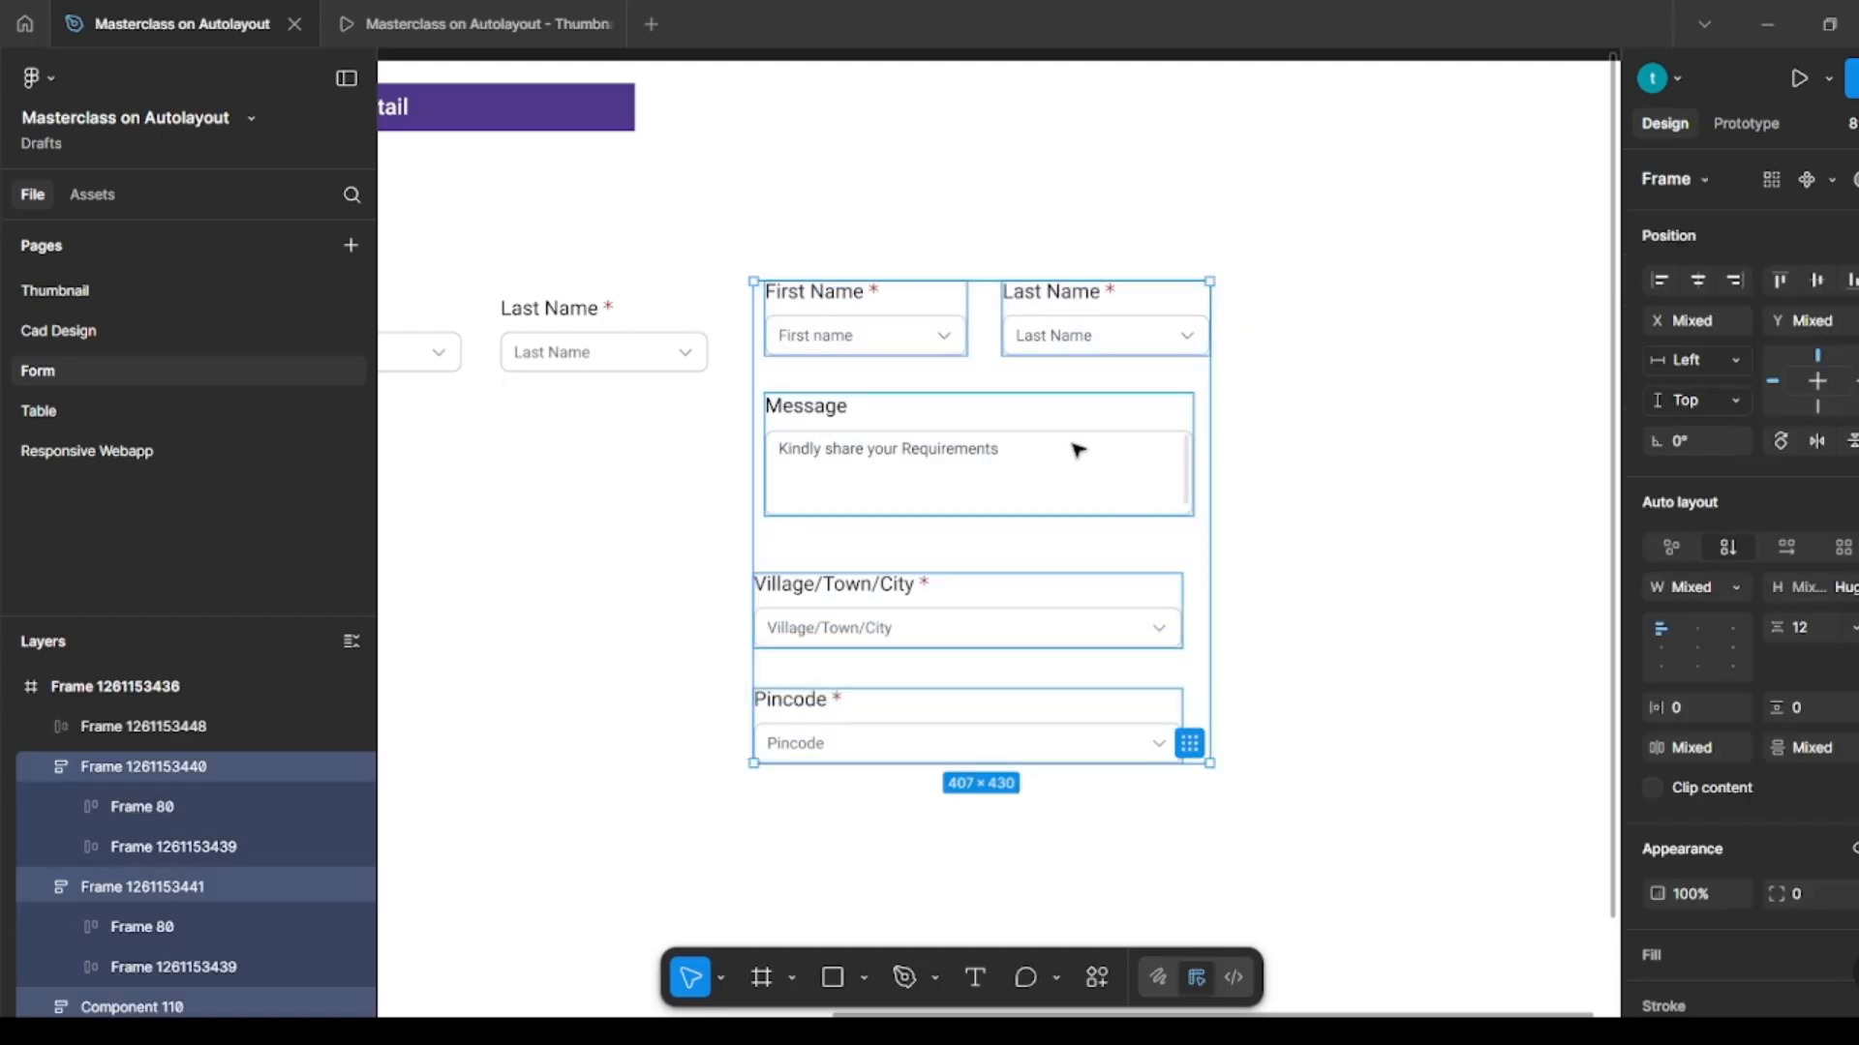
{"action": "left_click_drag", "start_coordinate": [1115, 461], "coordinate": [1288, 463]}
{"action": "left_click", "coordinate": [1099, 247]}
Step: Copy the Message and Village/Town/City fields and stack the copies below the new name row
{"action": "scroll", "coordinate": [1113, 261], "scroll_direction": "left", "scroll_amount": 3}
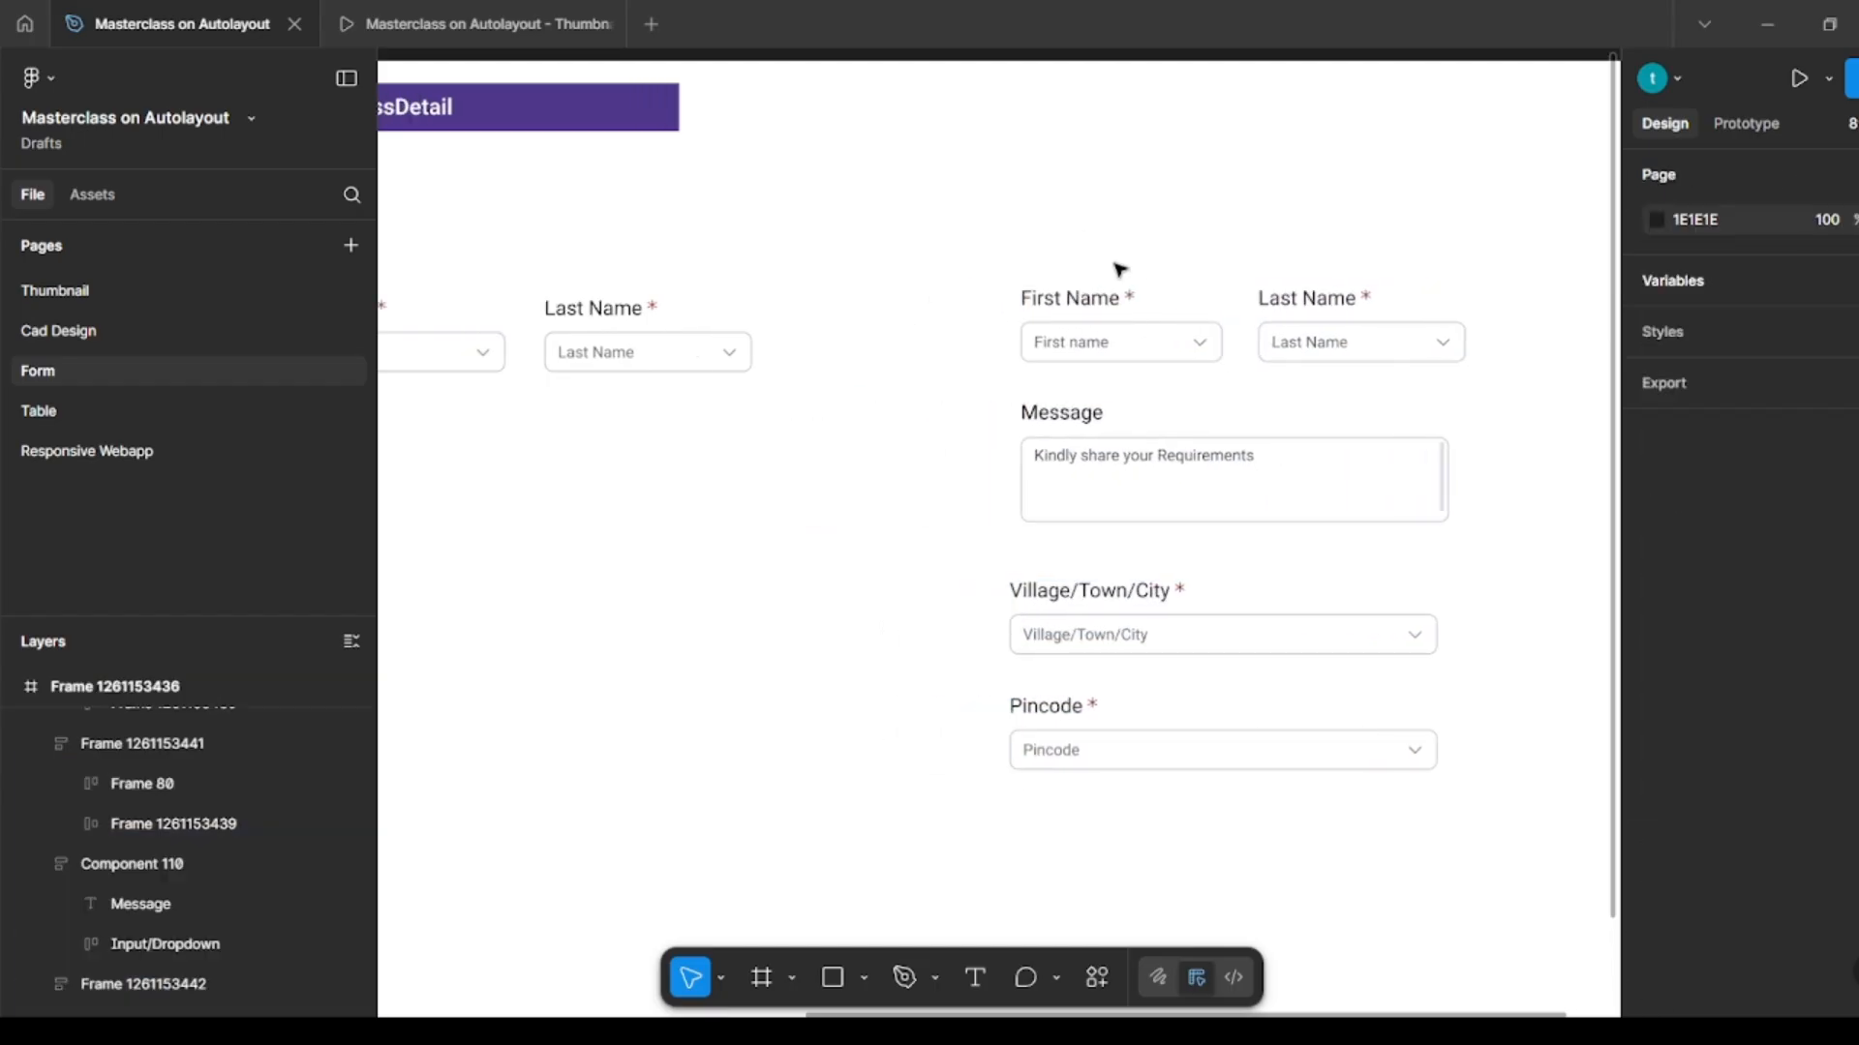
{"action": "scroll", "coordinate": [1113, 269], "scroll_direction": "left", "scroll_amount": 2}
{"action": "scroll", "coordinate": [1113, 269], "scroll_direction": "down", "scroll_amount": 1}
{"action": "left_click", "coordinate": [1432, 442]}
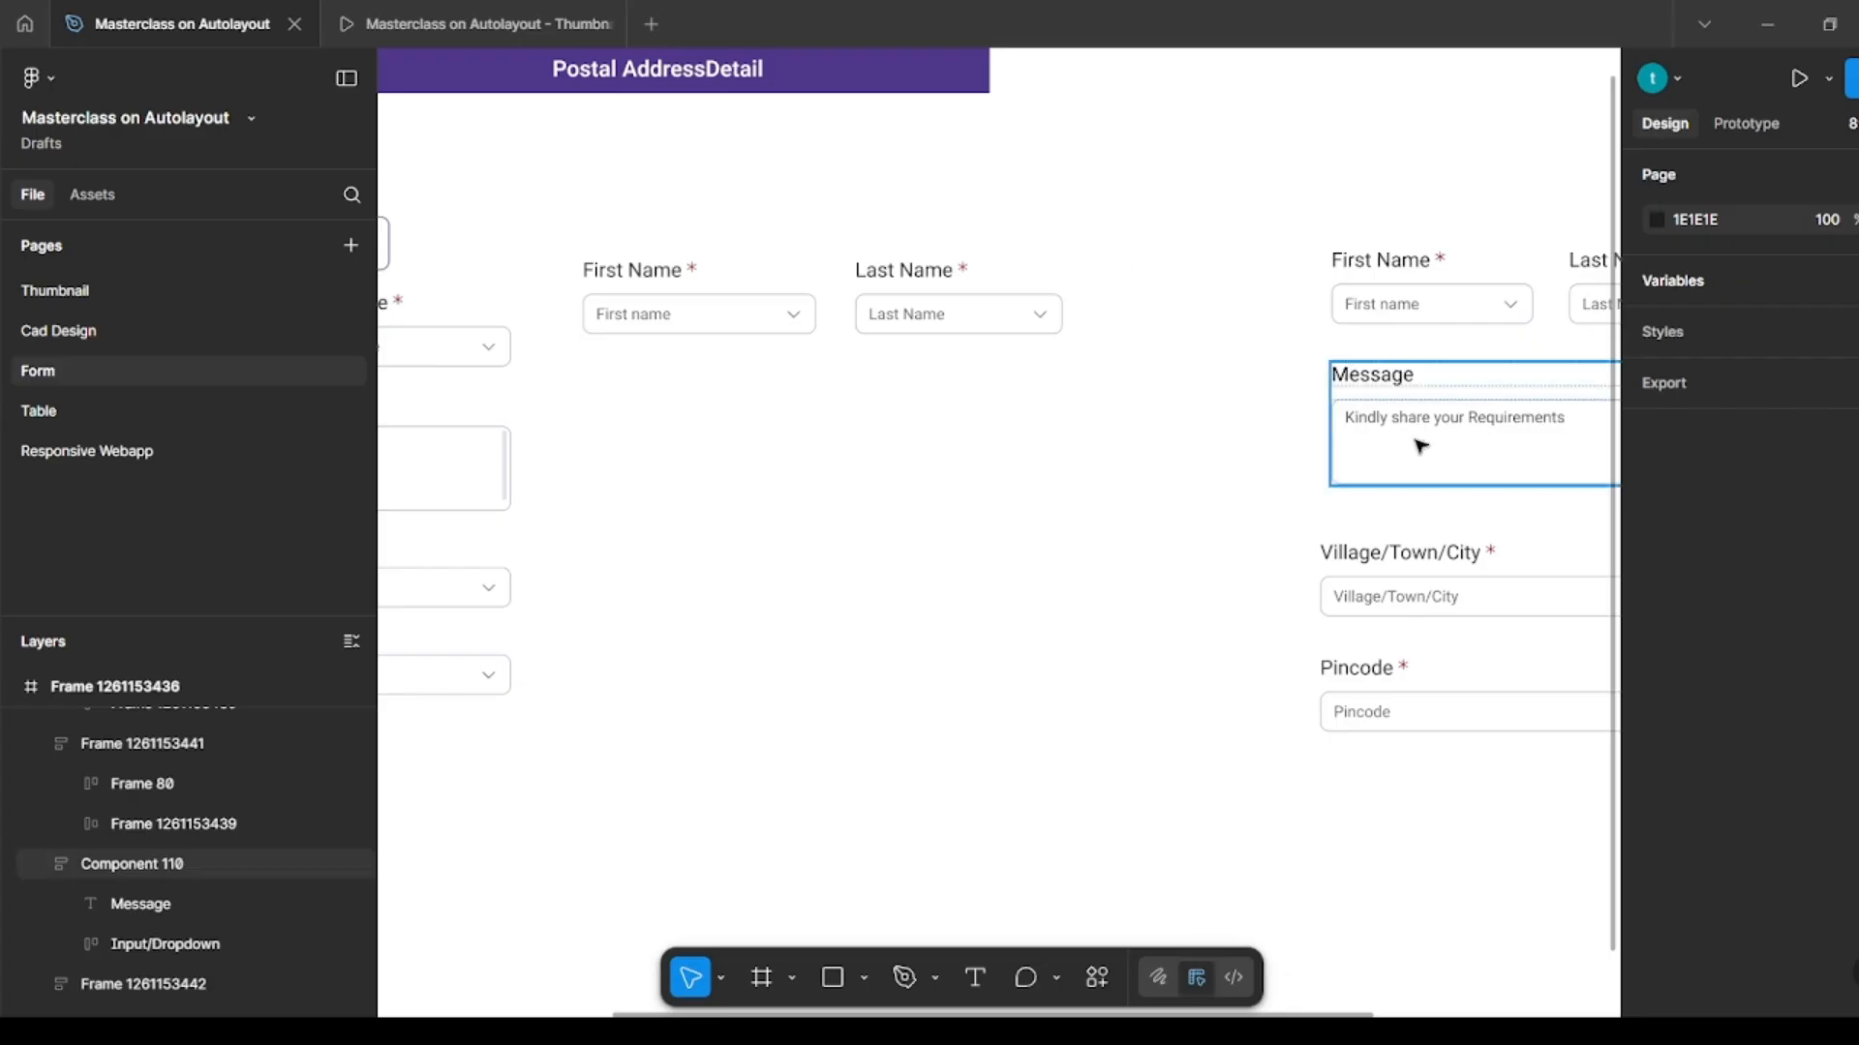
{"action": "left_click_drag", "start_coordinate": [1433, 441], "coordinate": [682, 469]}
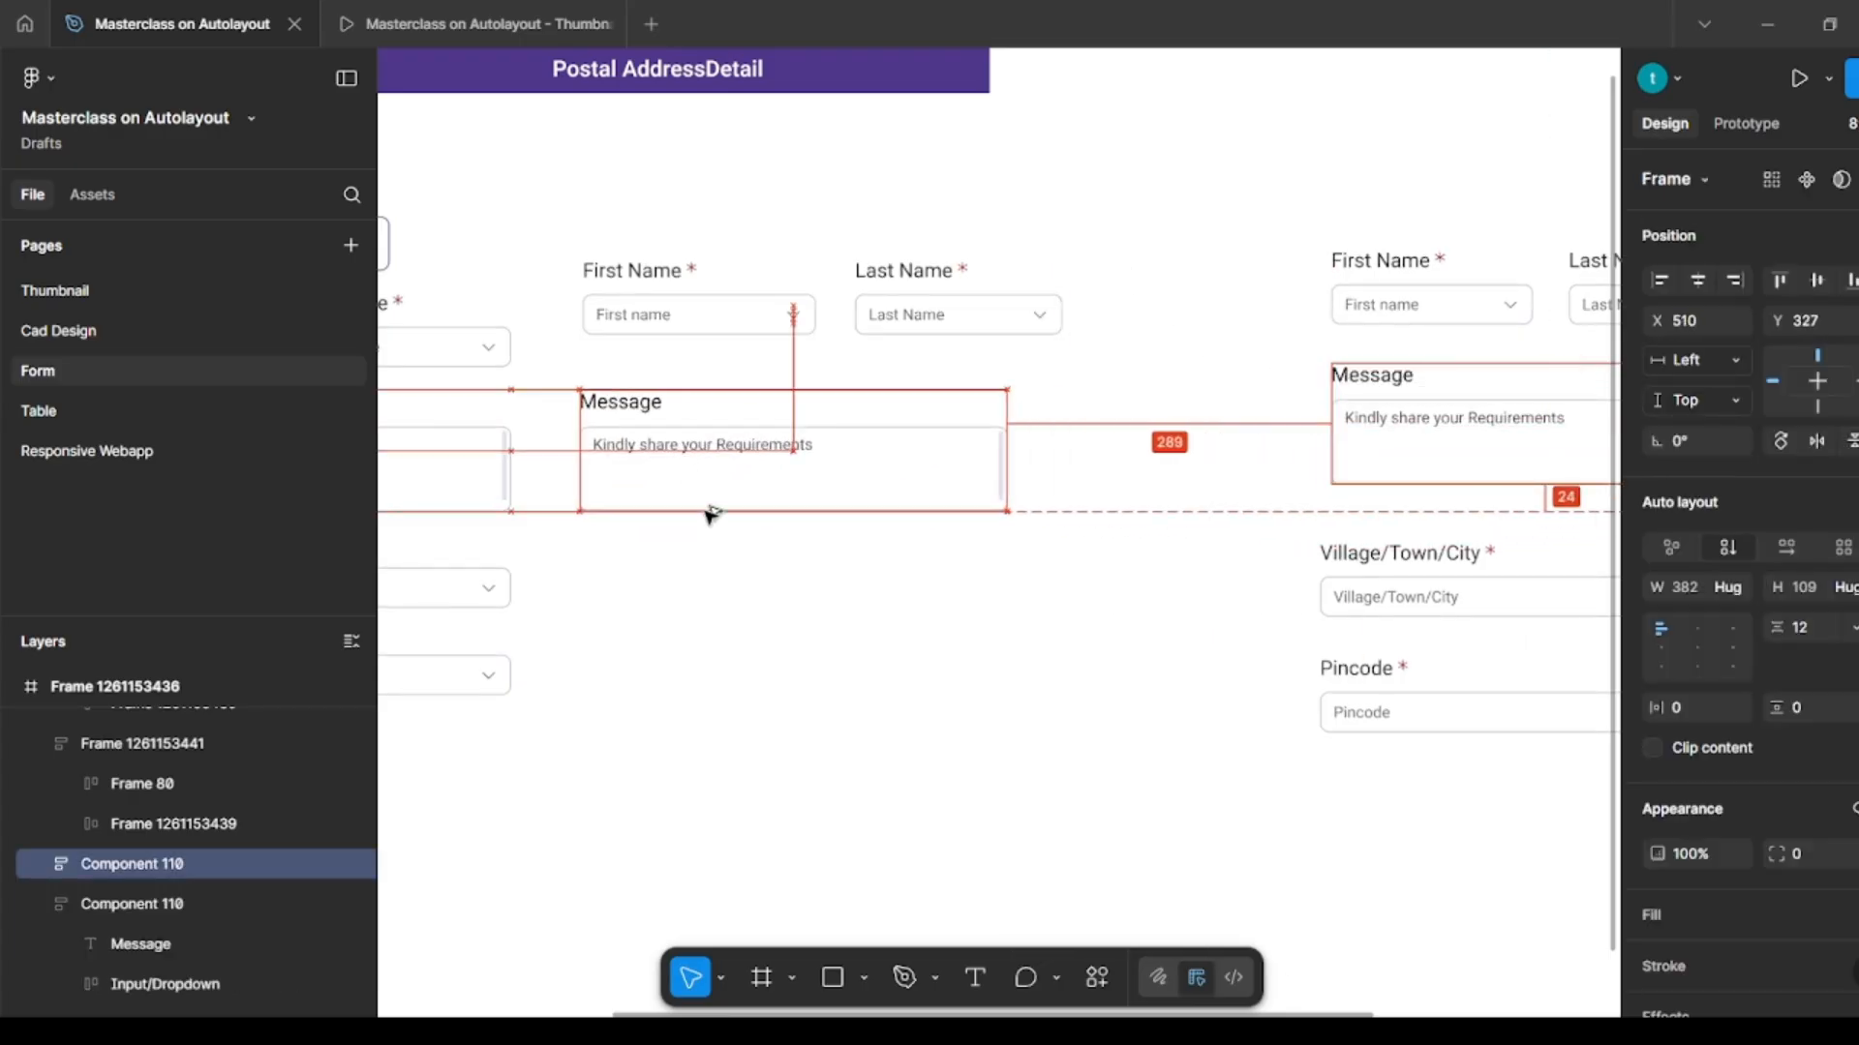
{"action": "left_click", "coordinate": [1094, 585]}
{"action": "left_click", "coordinate": [1332, 593]}
{"action": "left_click_drag", "start_coordinate": [1332, 594], "coordinate": [715, 616]}
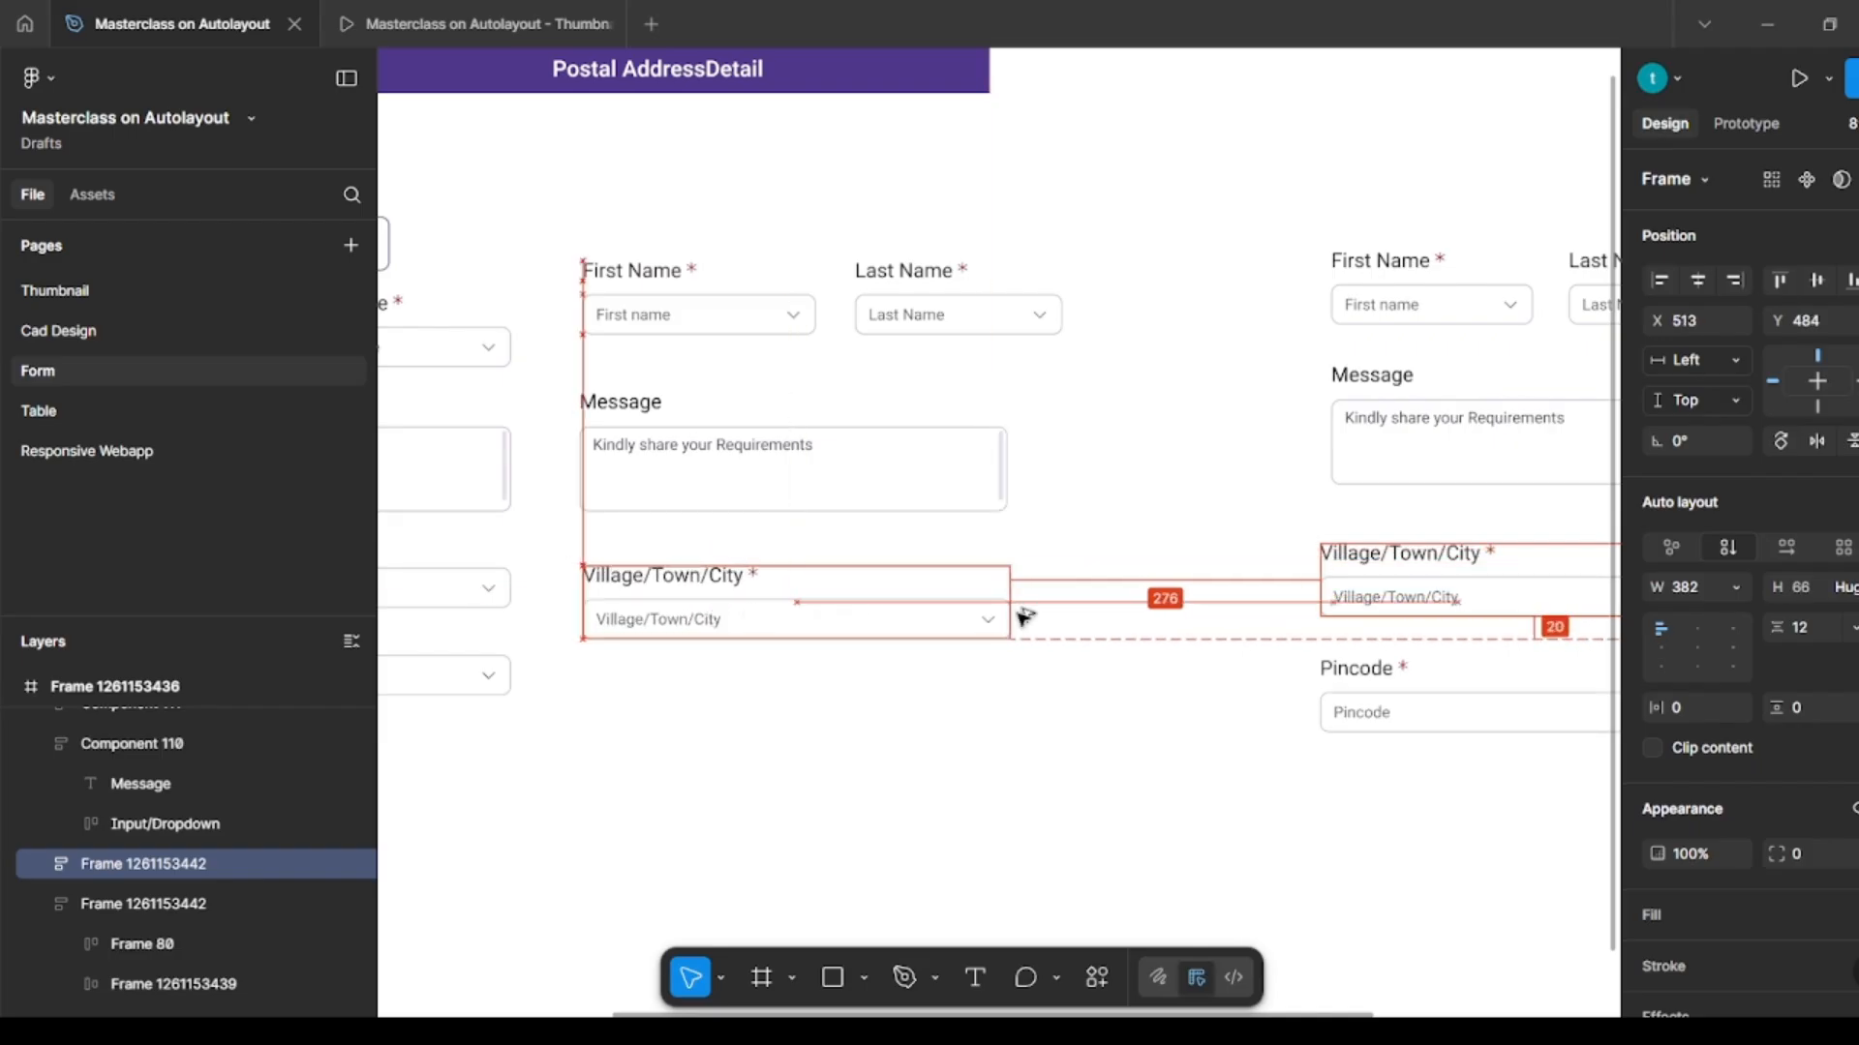
Step: Copy the loose Pincode field and place the copy below the copied Village/Town/City field
{"action": "left_click", "coordinate": [1127, 656]}
{"action": "left_click", "coordinate": [1426, 724]}
{"action": "left_click_drag", "start_coordinate": [1427, 724], "coordinate": [641, 718]}
{"action": "left_click", "coordinate": [1261, 519]}
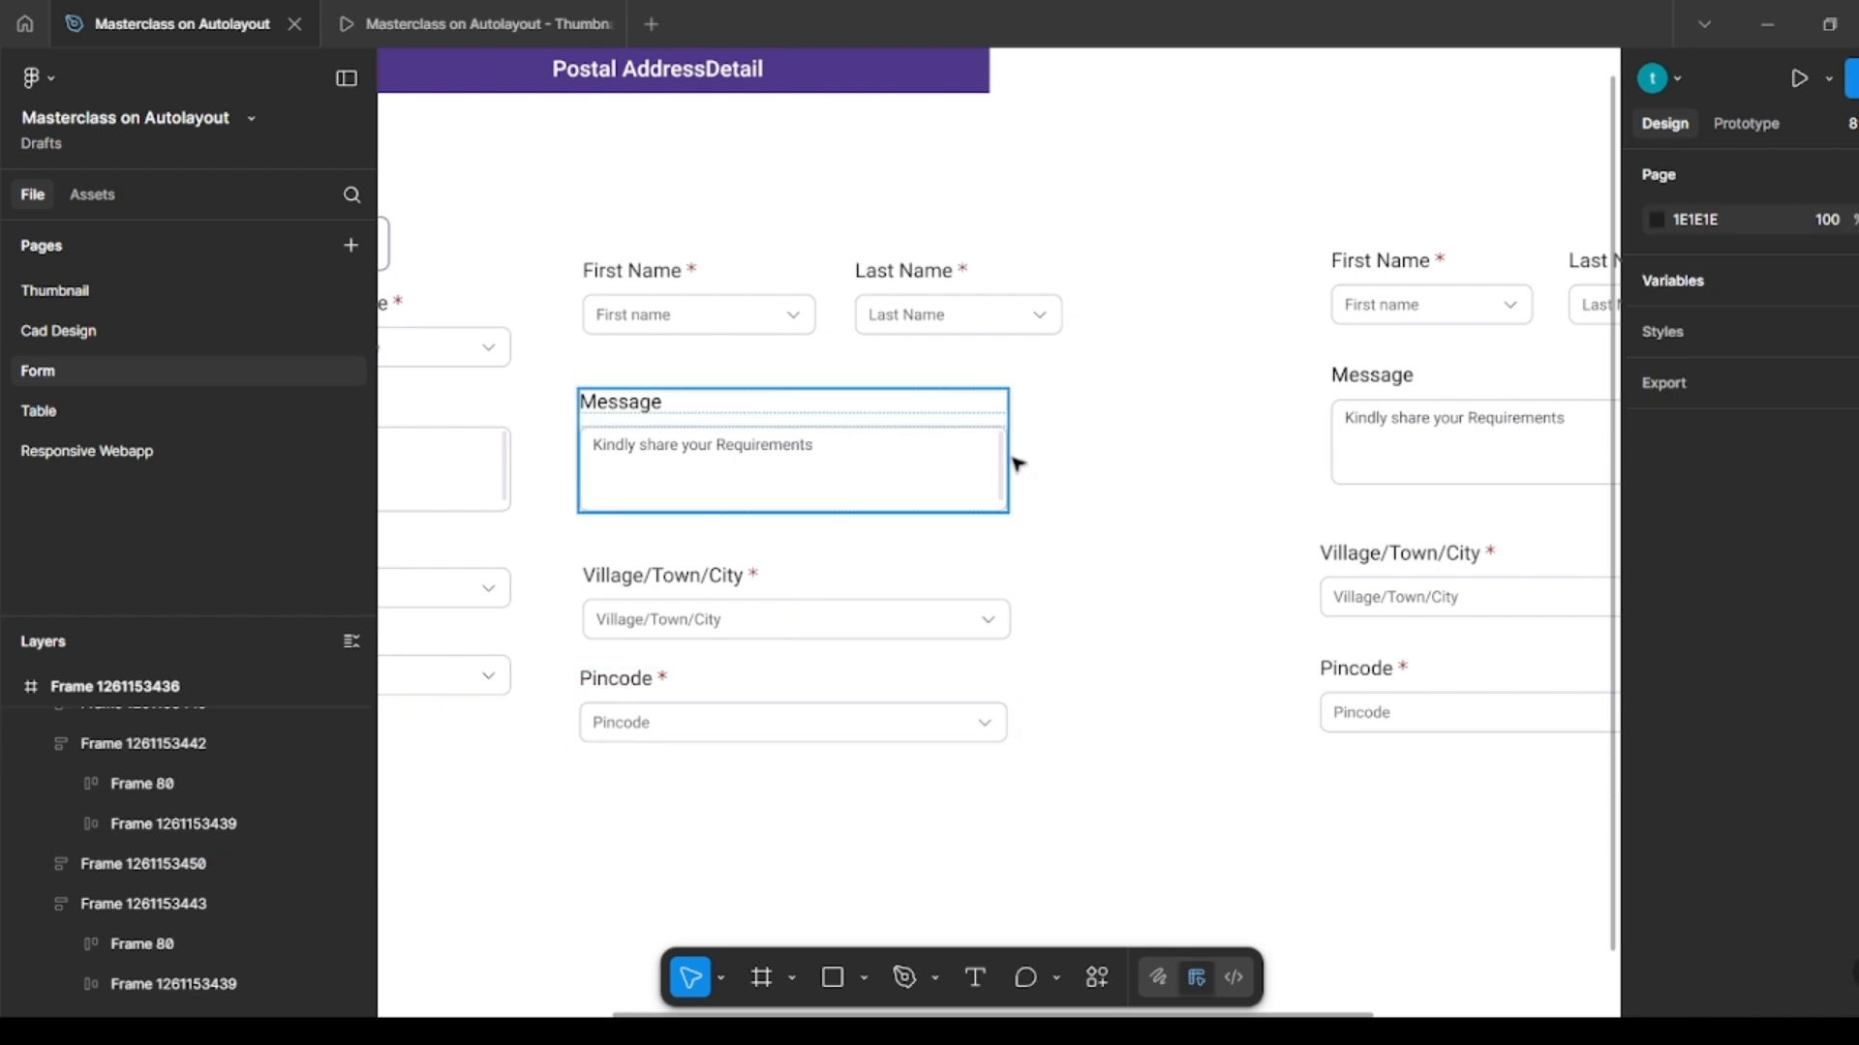
Step: Try to widen the copied Message field's frame to about 494, and undo the resize
{"action": "left_click", "coordinate": [1012, 455]}
{"action": "left_click_drag", "start_coordinate": [1016, 451], "coordinate": [1133, 552]}
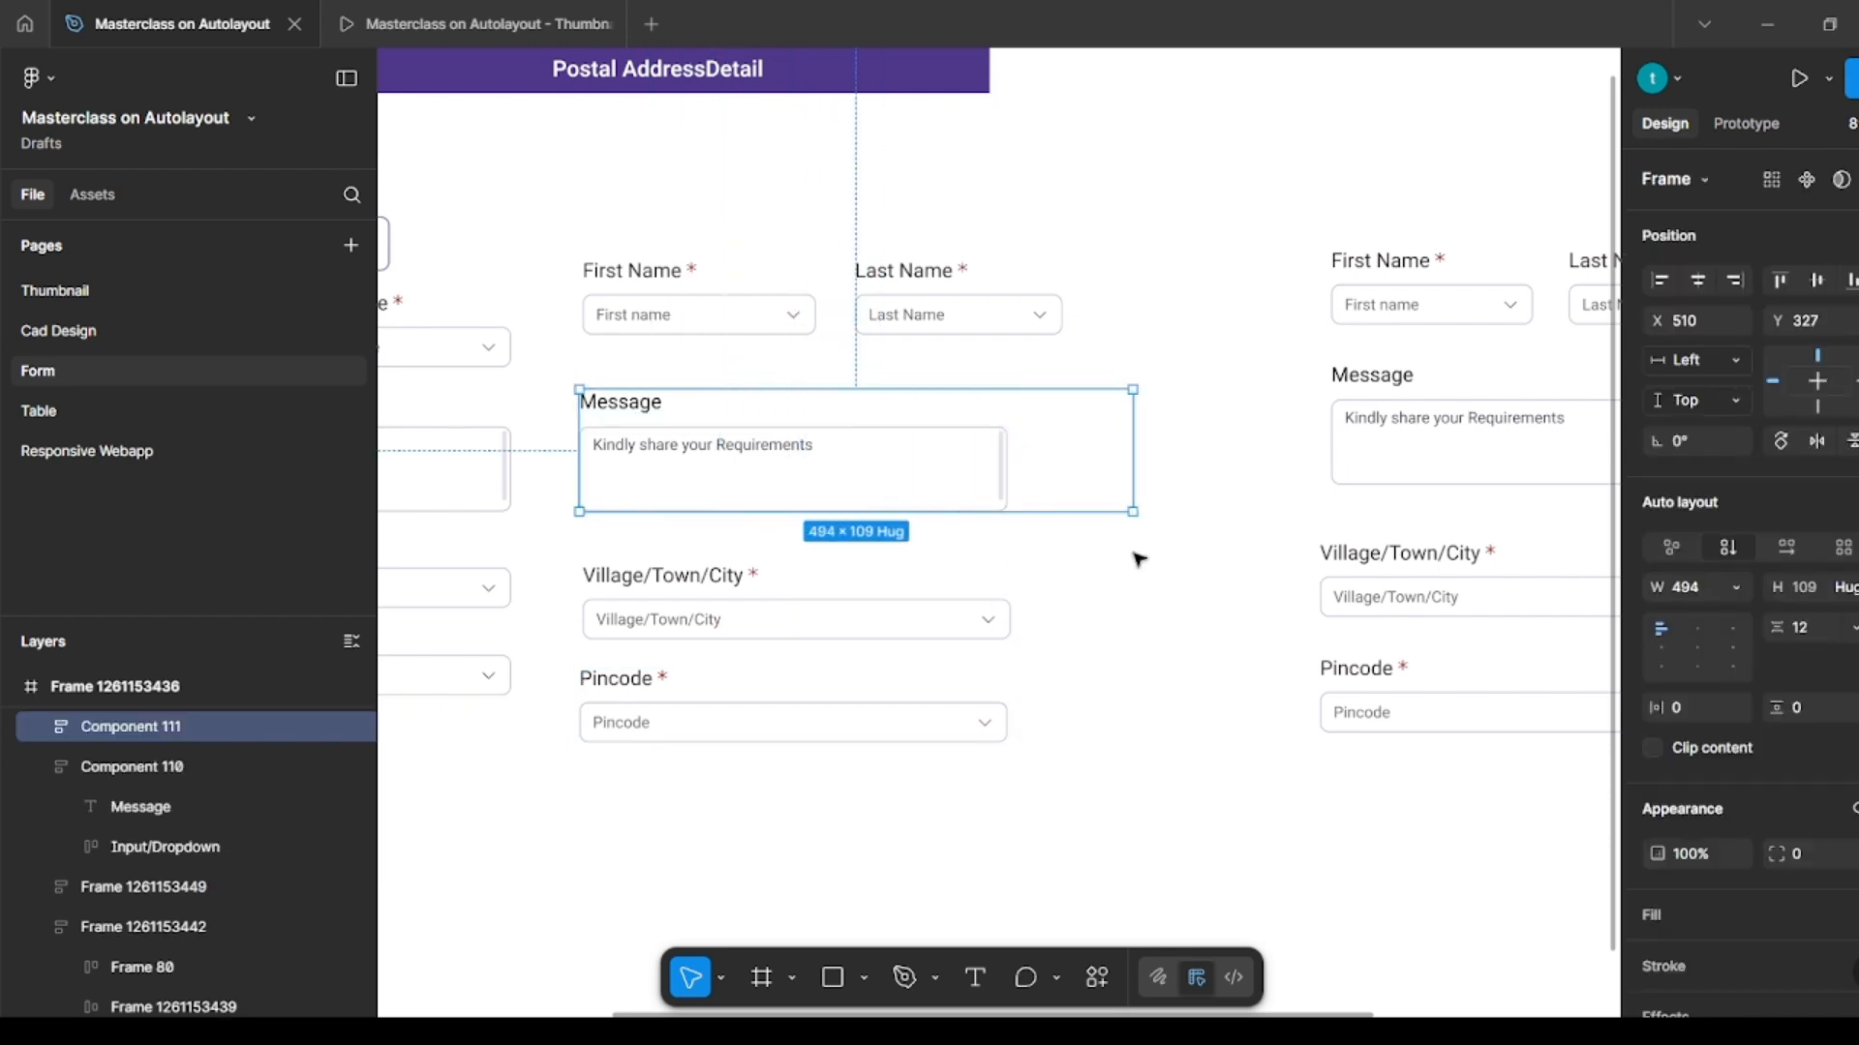
{"action": "key", "text": "ctrl+z"}
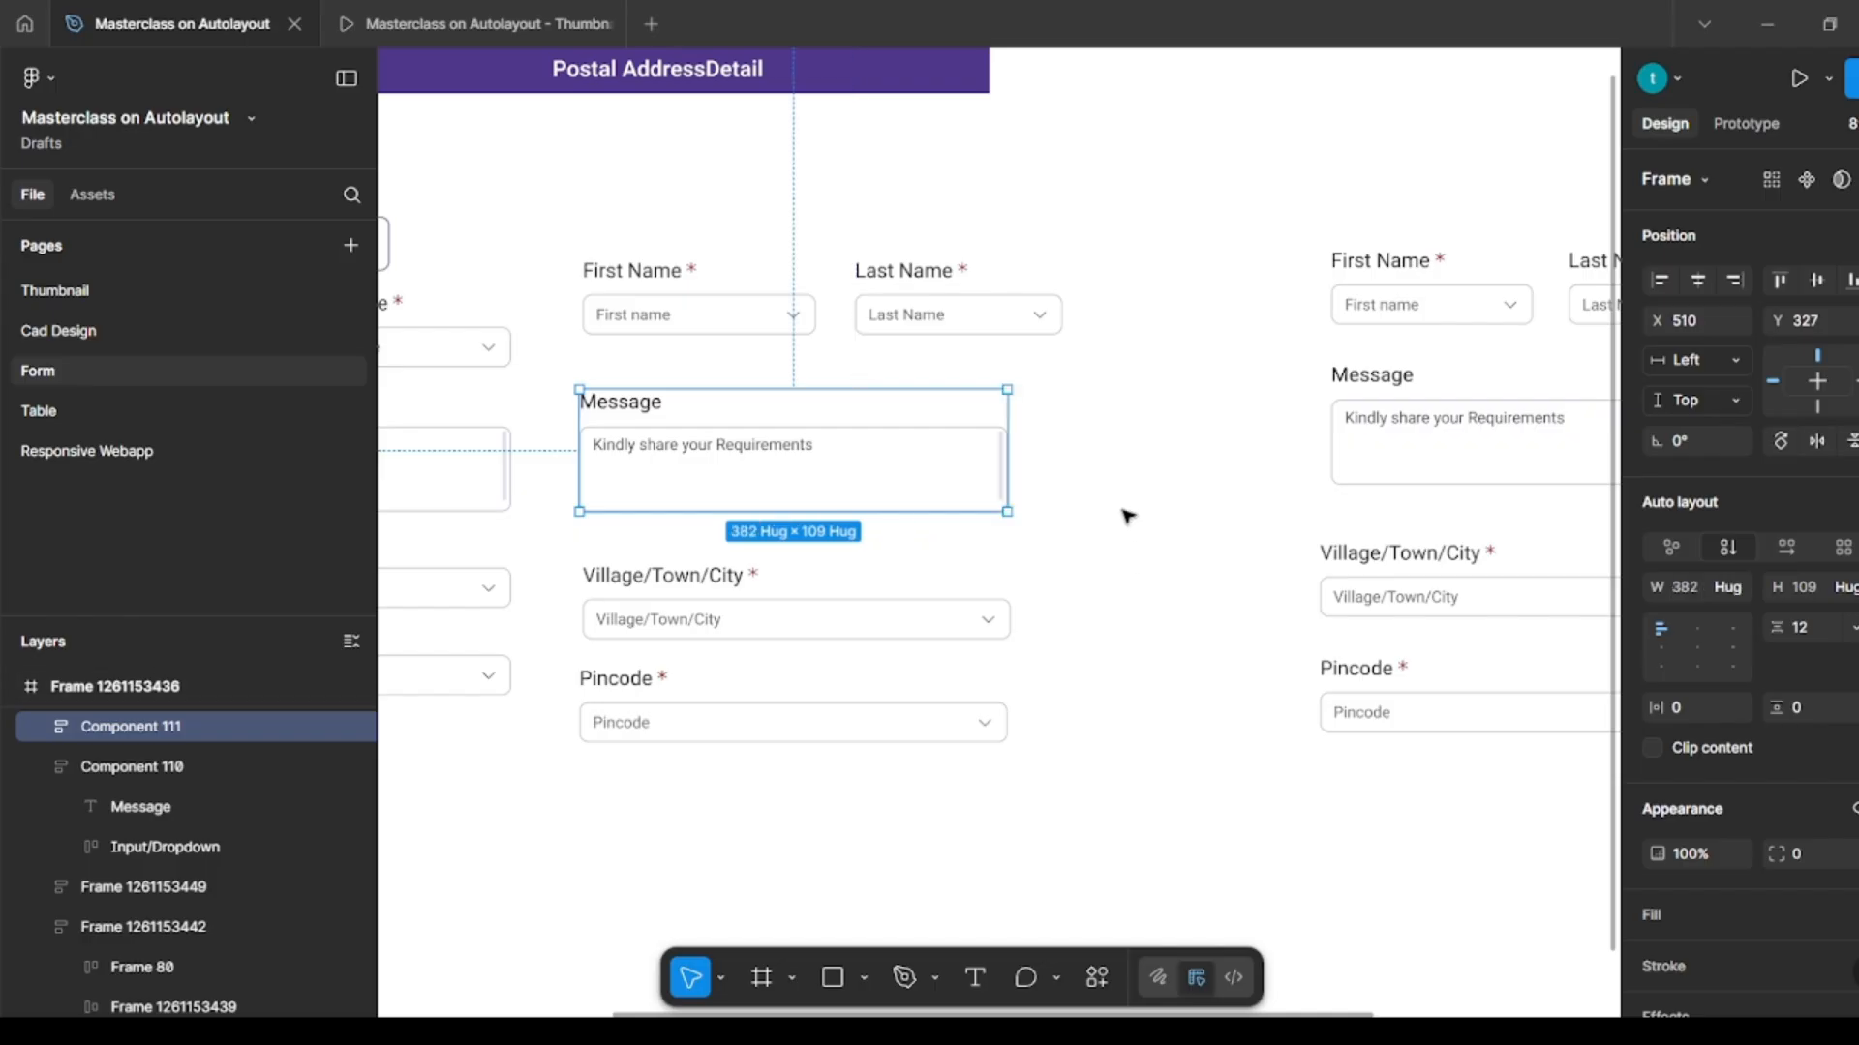
{"action": "left_click", "coordinate": [1105, 510]}
Step: Set the copied Message input box's width to Fill container and widen the whole Message field to about 431 to match the name row
{"action": "left_click", "coordinate": [889, 466]}
{"action": "left_click", "coordinate": [896, 471]}
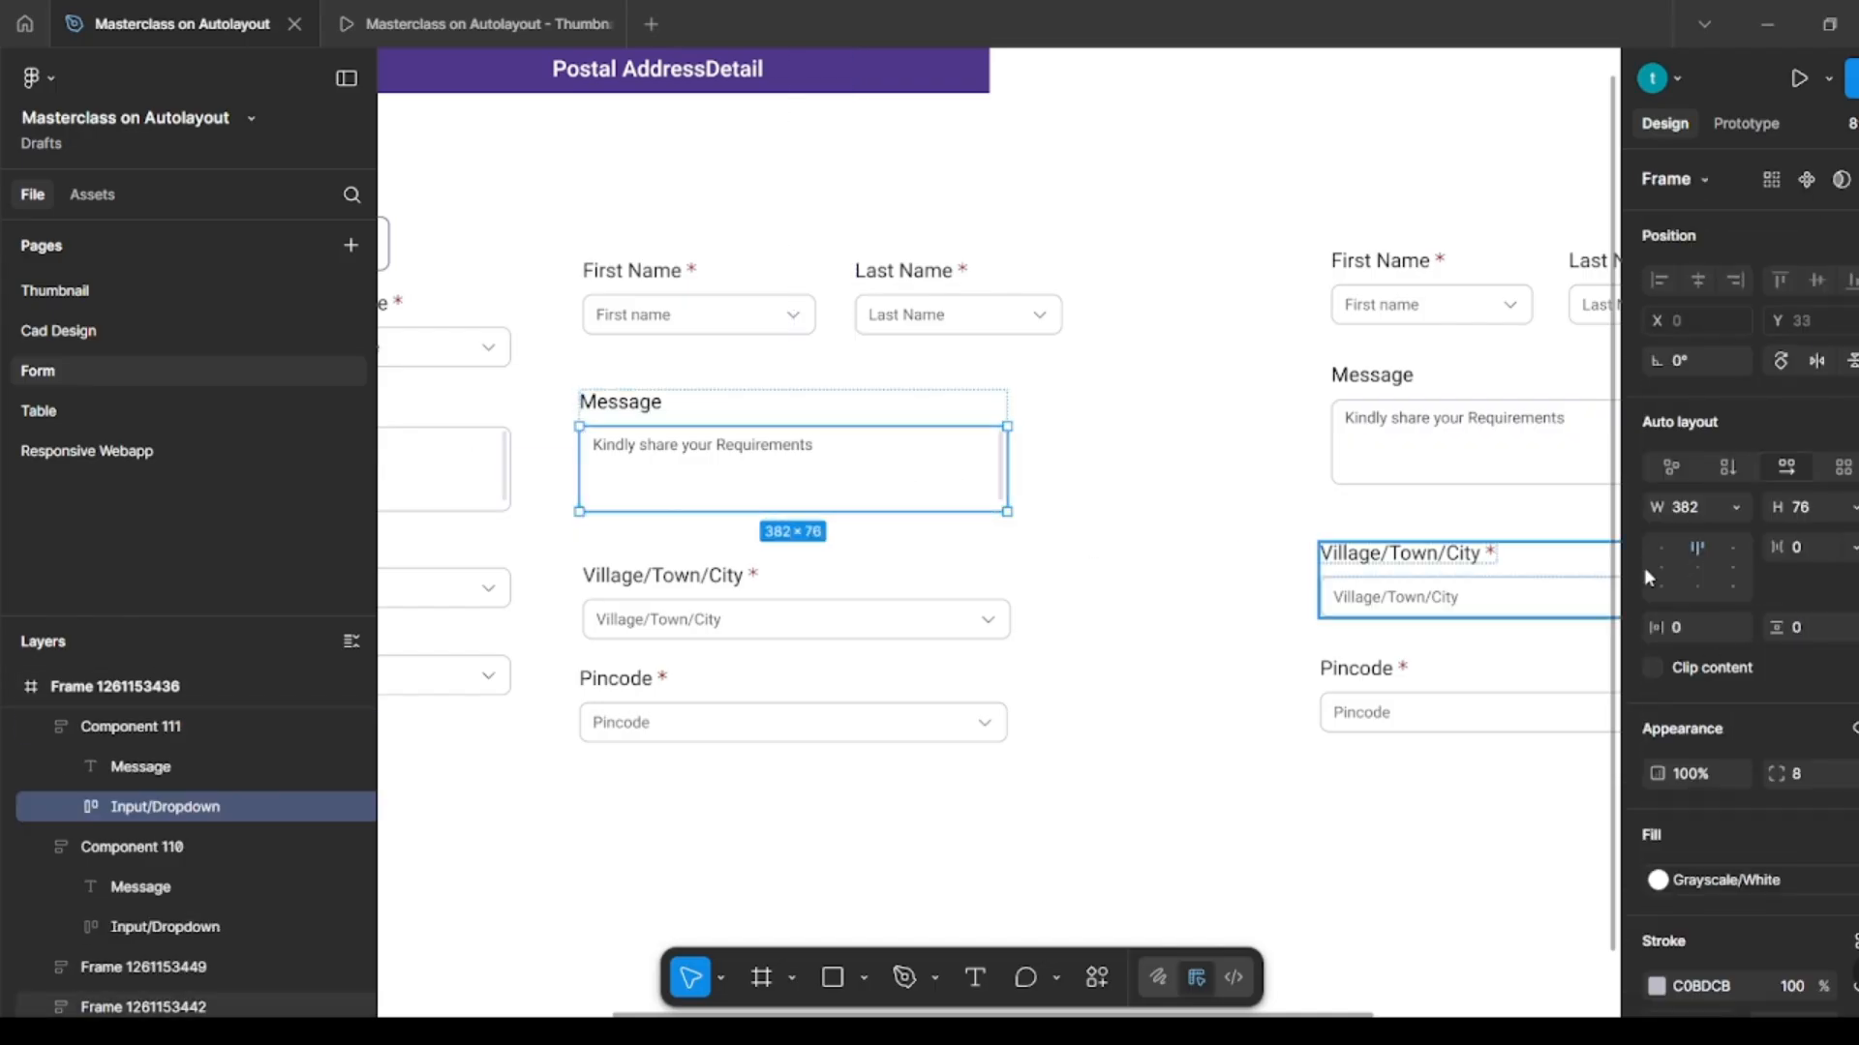
{"action": "left_click", "coordinate": [1740, 501]}
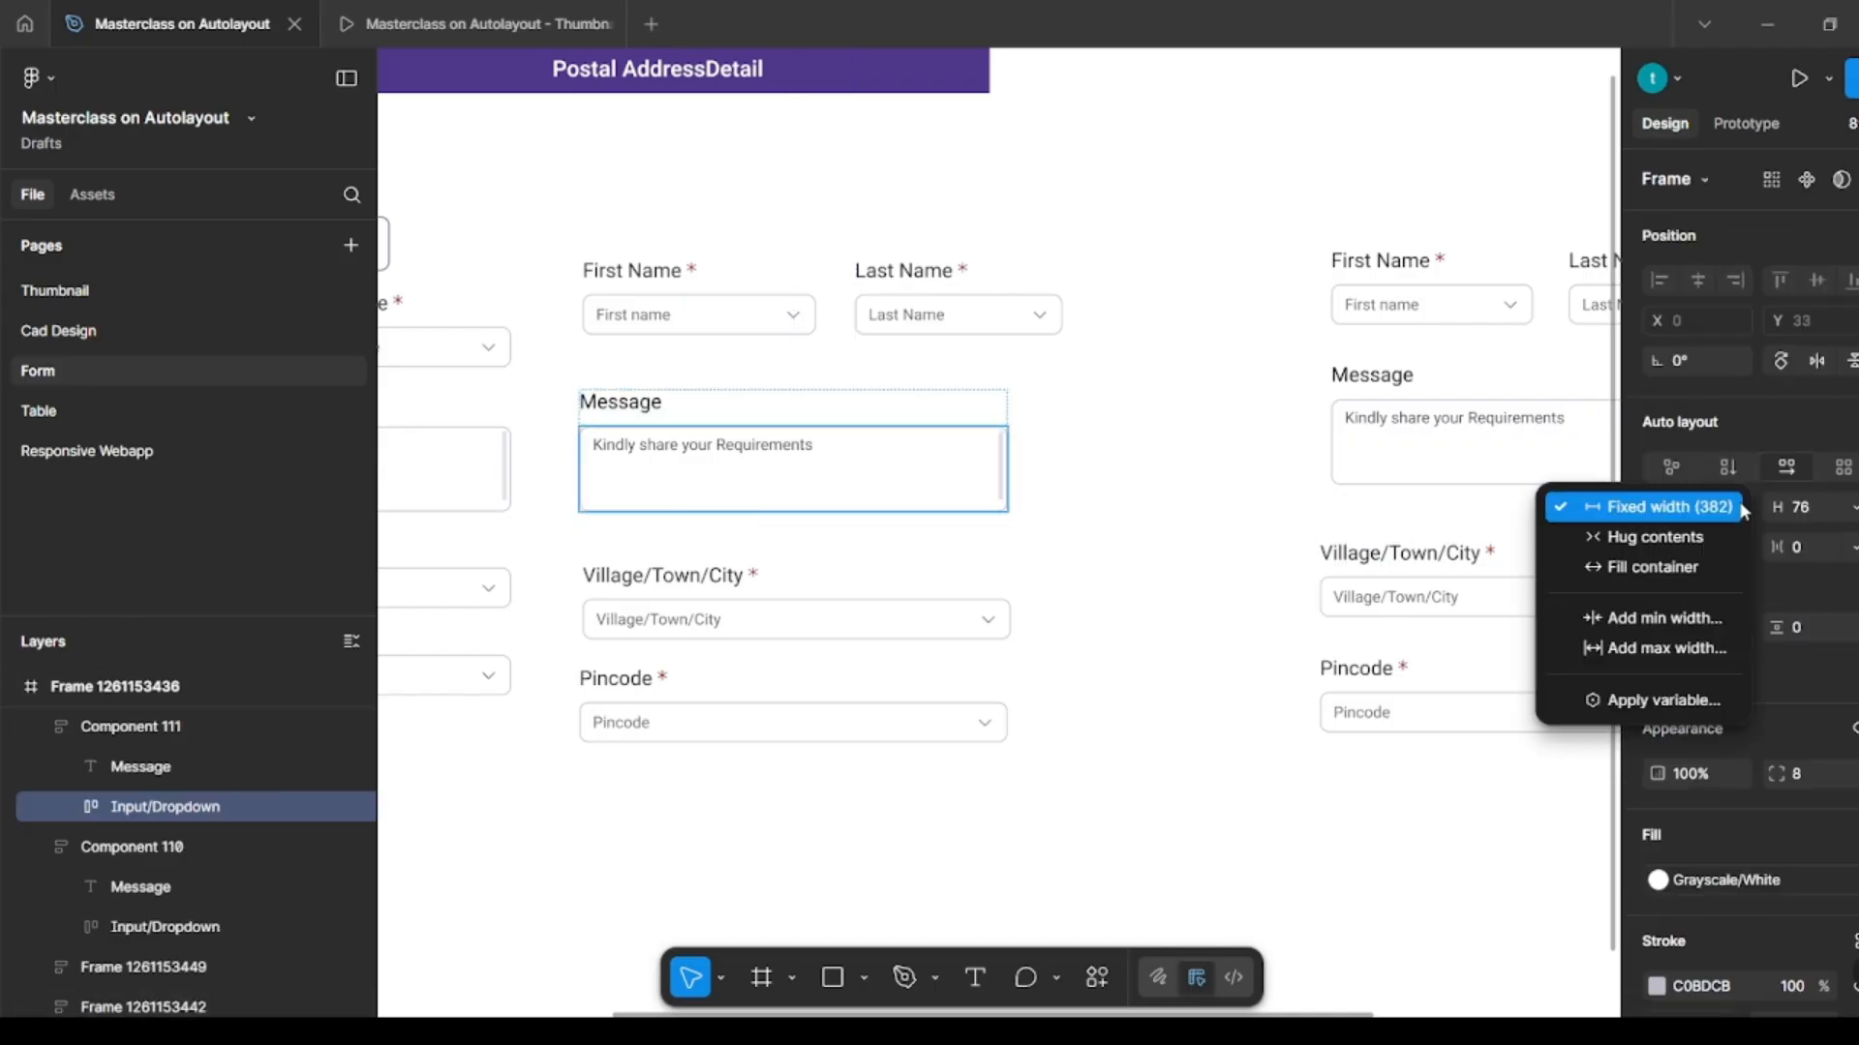
{"action": "left_click", "coordinate": [1701, 571]}
{"action": "left_click", "coordinate": [821, 433]}
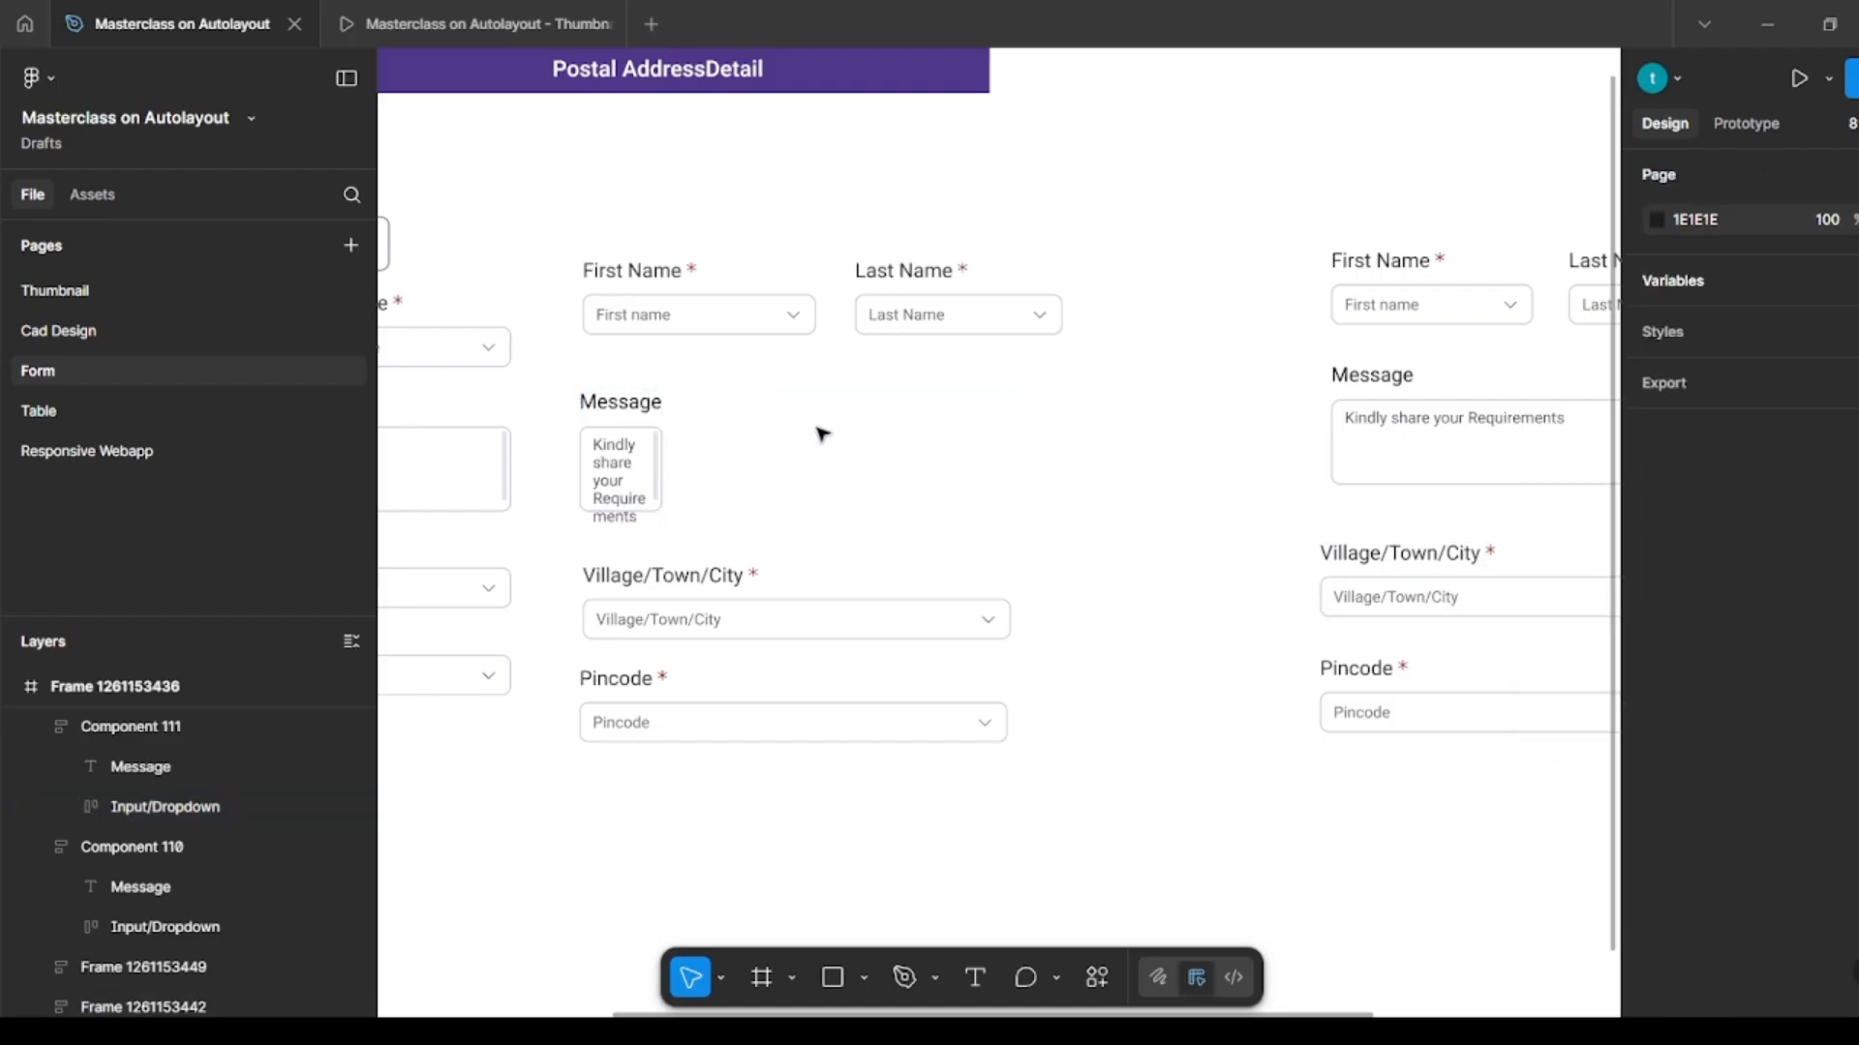
{"action": "left_click", "coordinate": [644, 451]}
{"action": "left_click_drag", "start_coordinate": [662, 453], "coordinate": [1060, 464]}
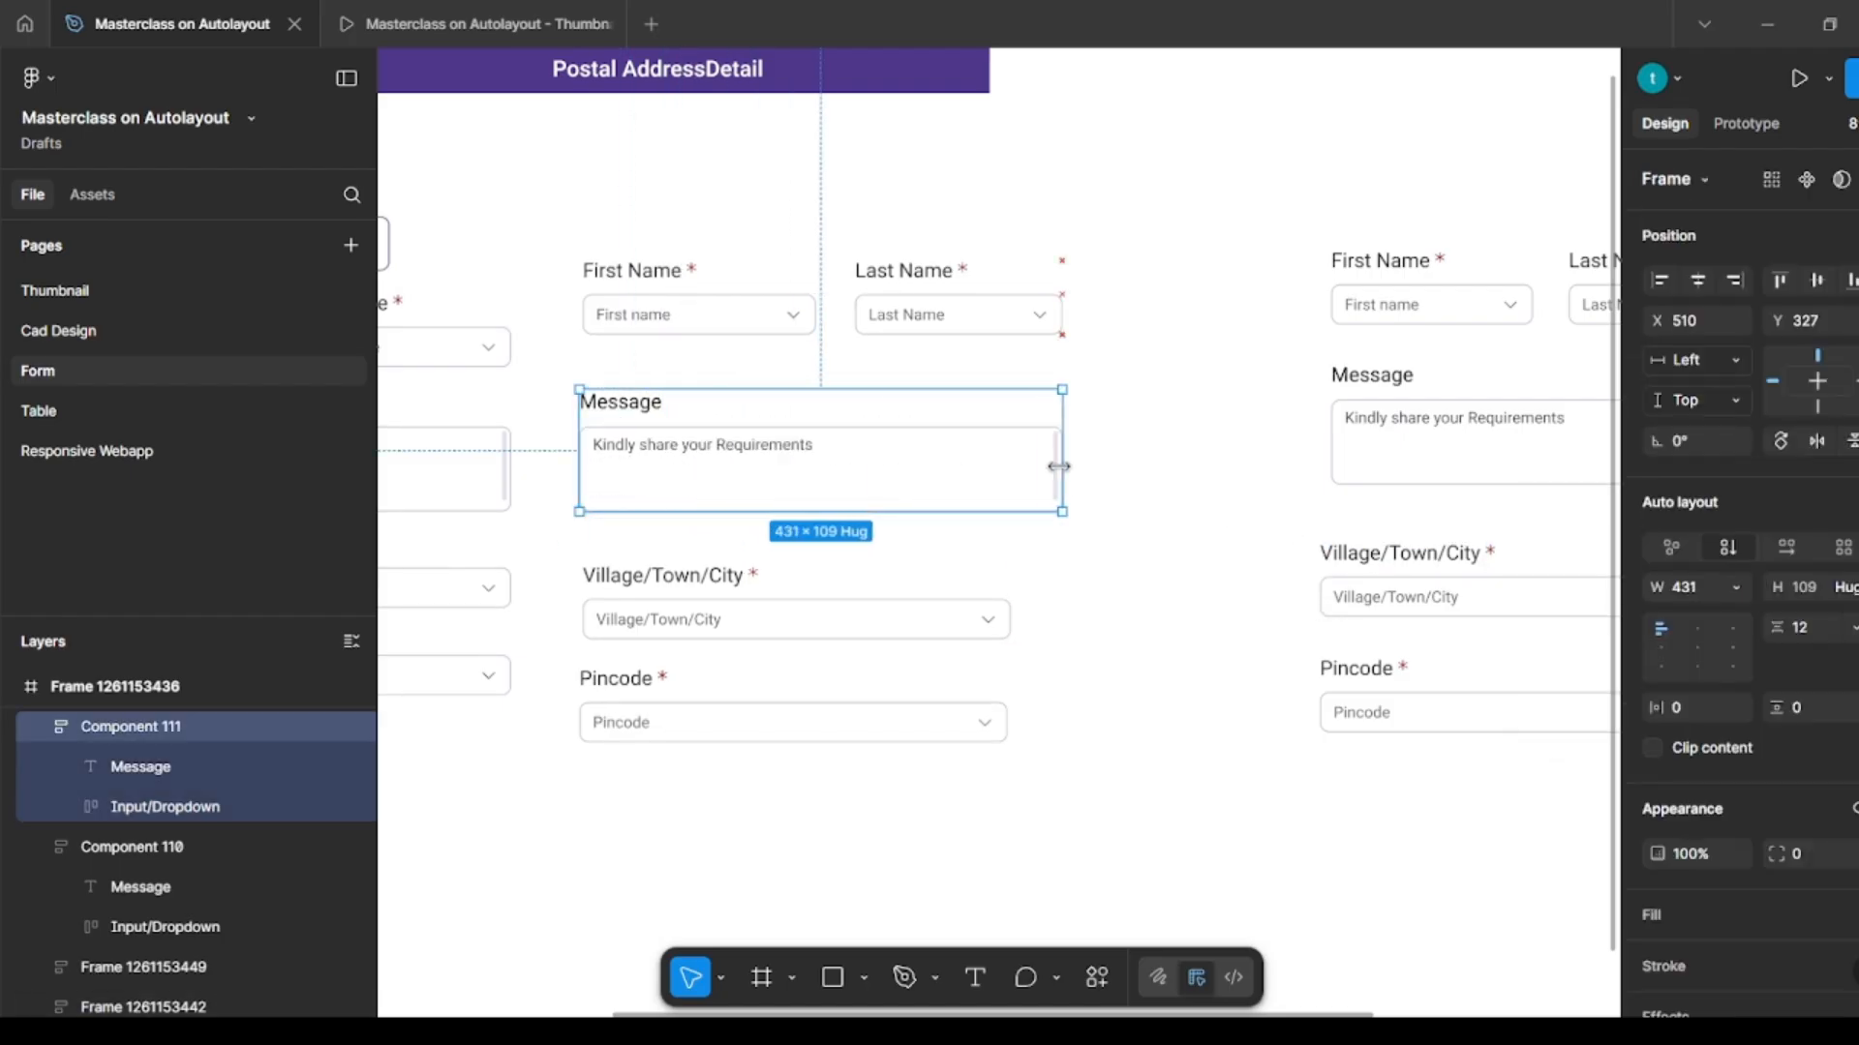
{"action": "left_click", "coordinate": [1181, 498]}
Step: Set the input box inside the copied Village/Town/City field to Fill container width
{"action": "left_click", "coordinate": [932, 609]}
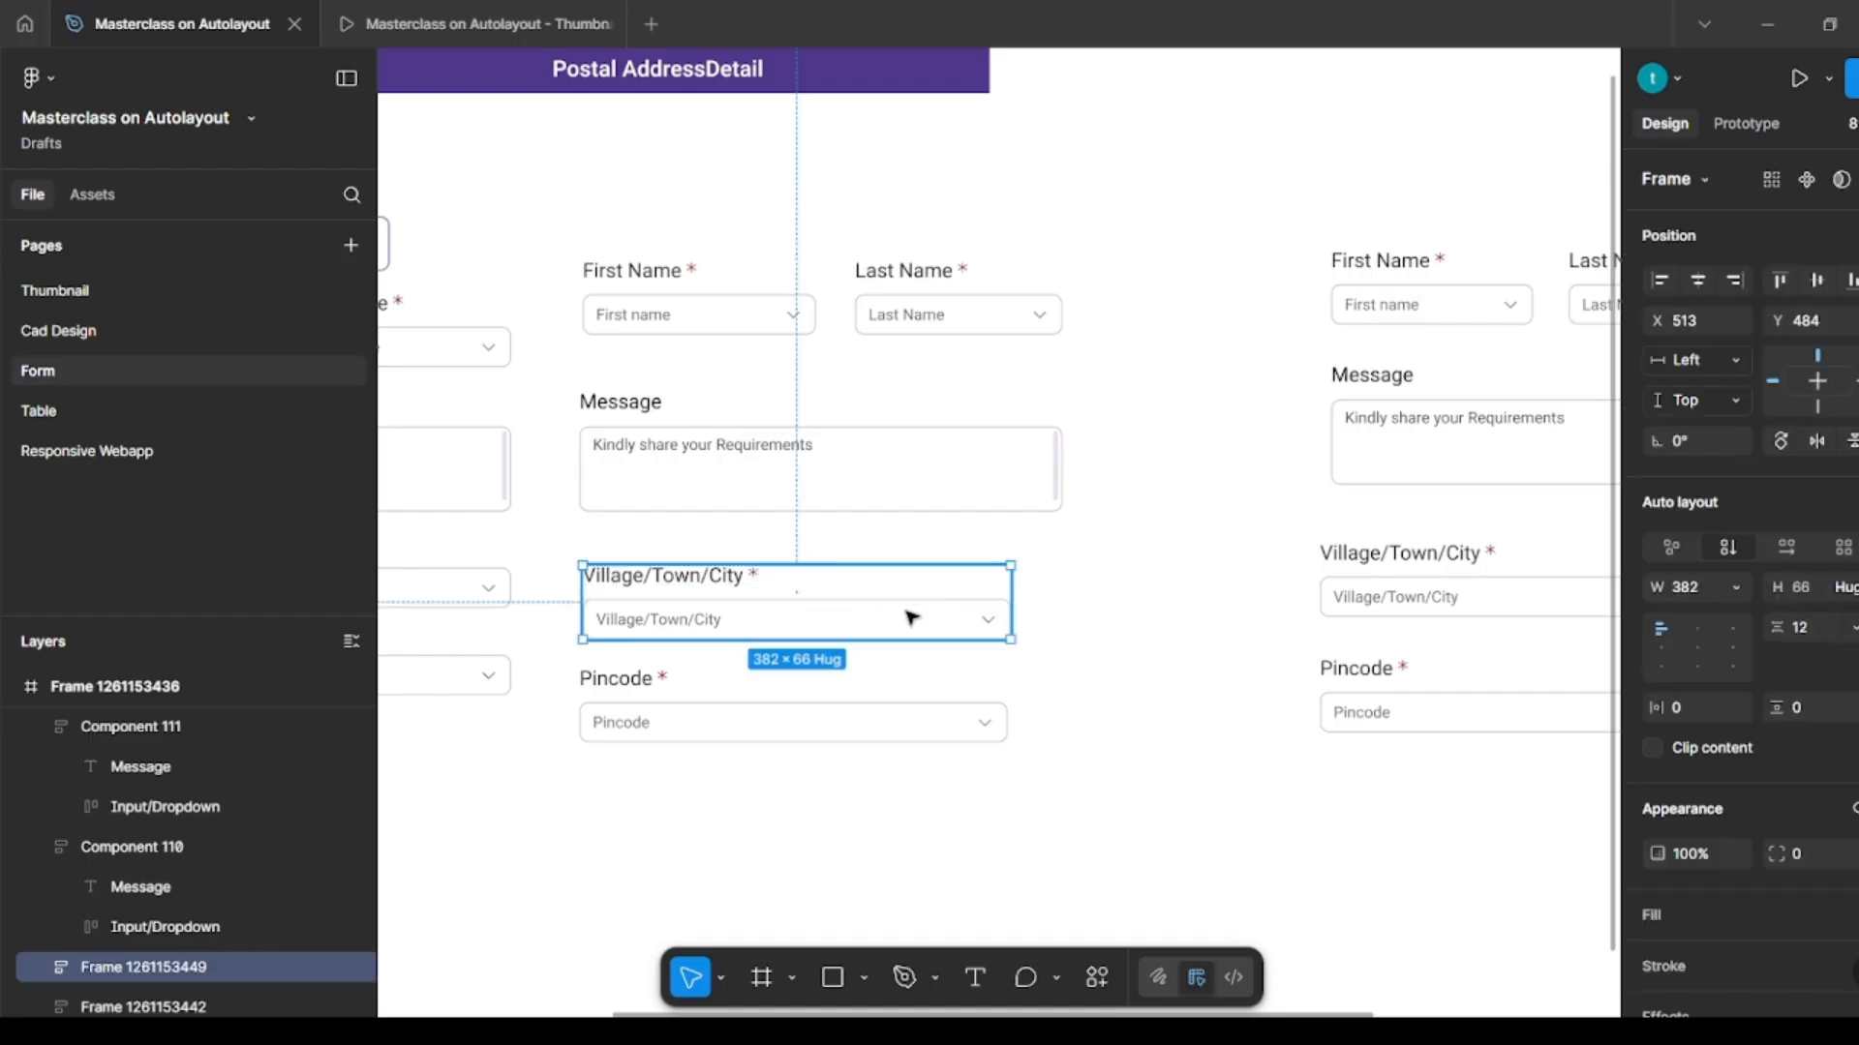
{"action": "left_click", "coordinate": [911, 616]}
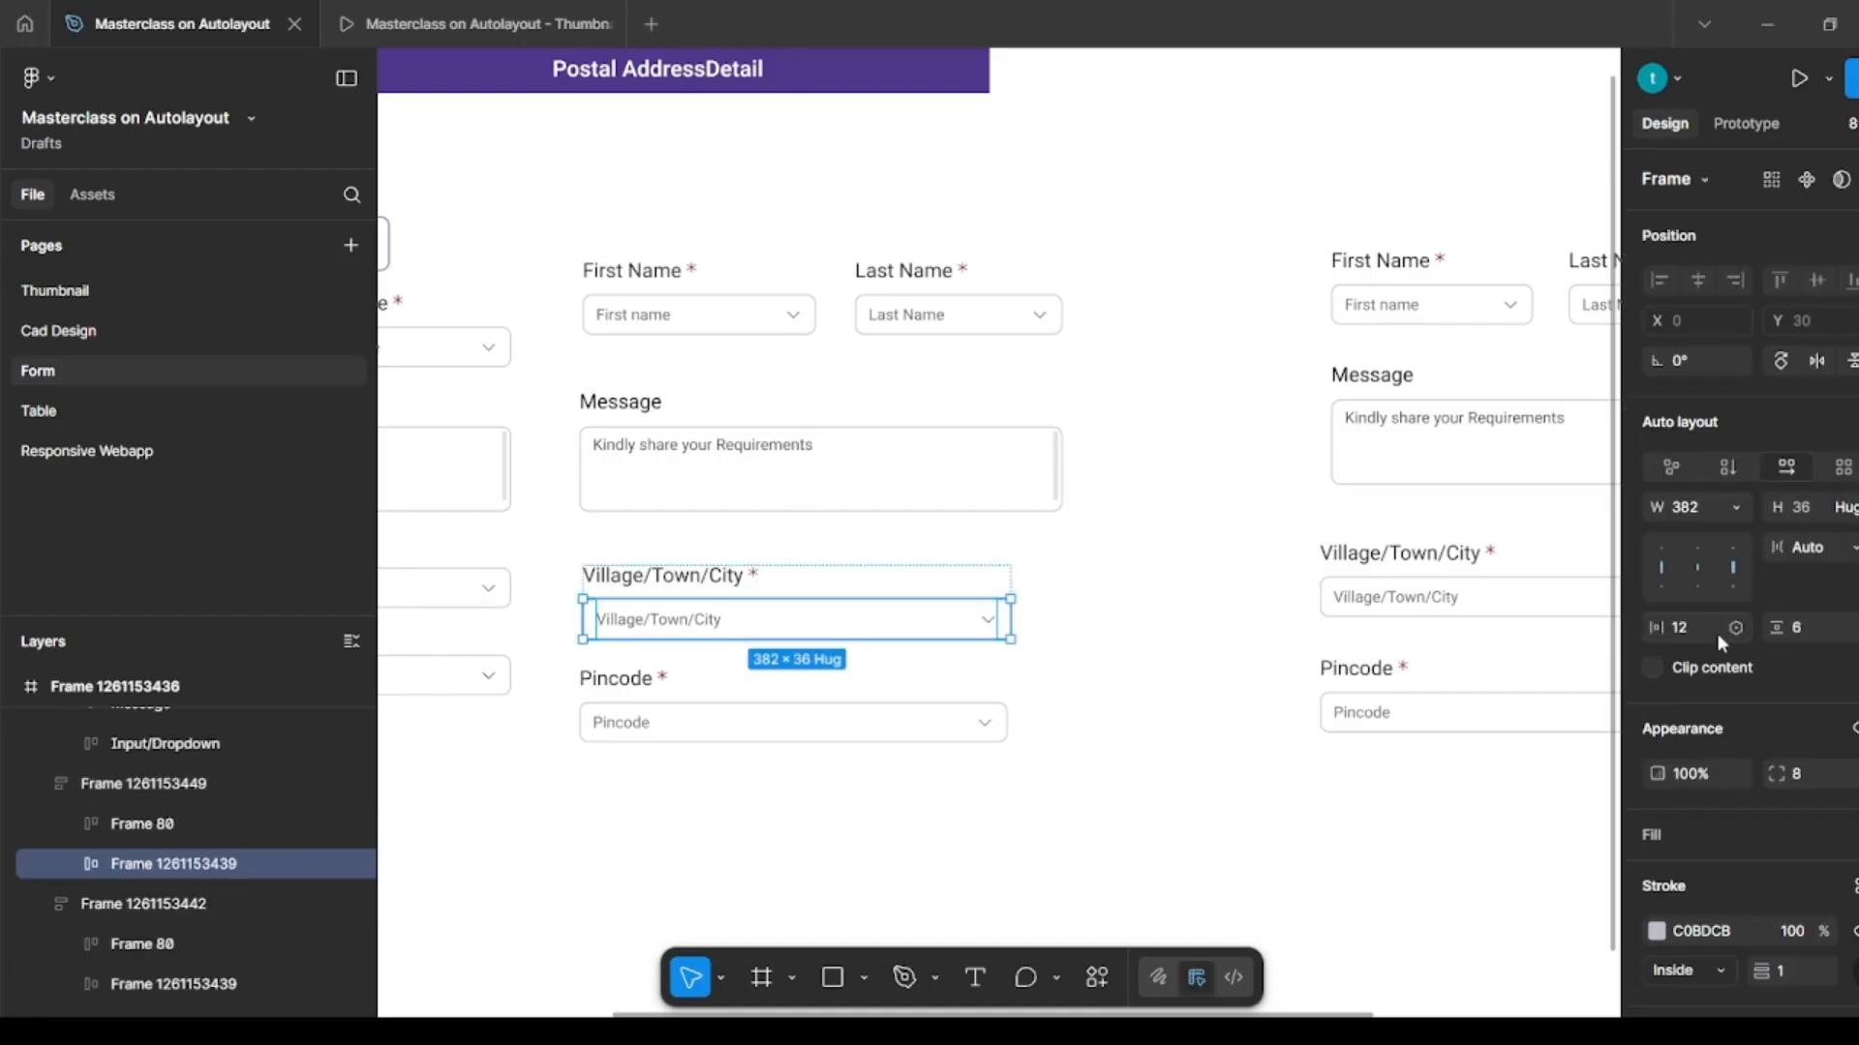
{"action": "left_click", "coordinate": [1155, 603]}
{"action": "left_click", "coordinate": [900, 626]}
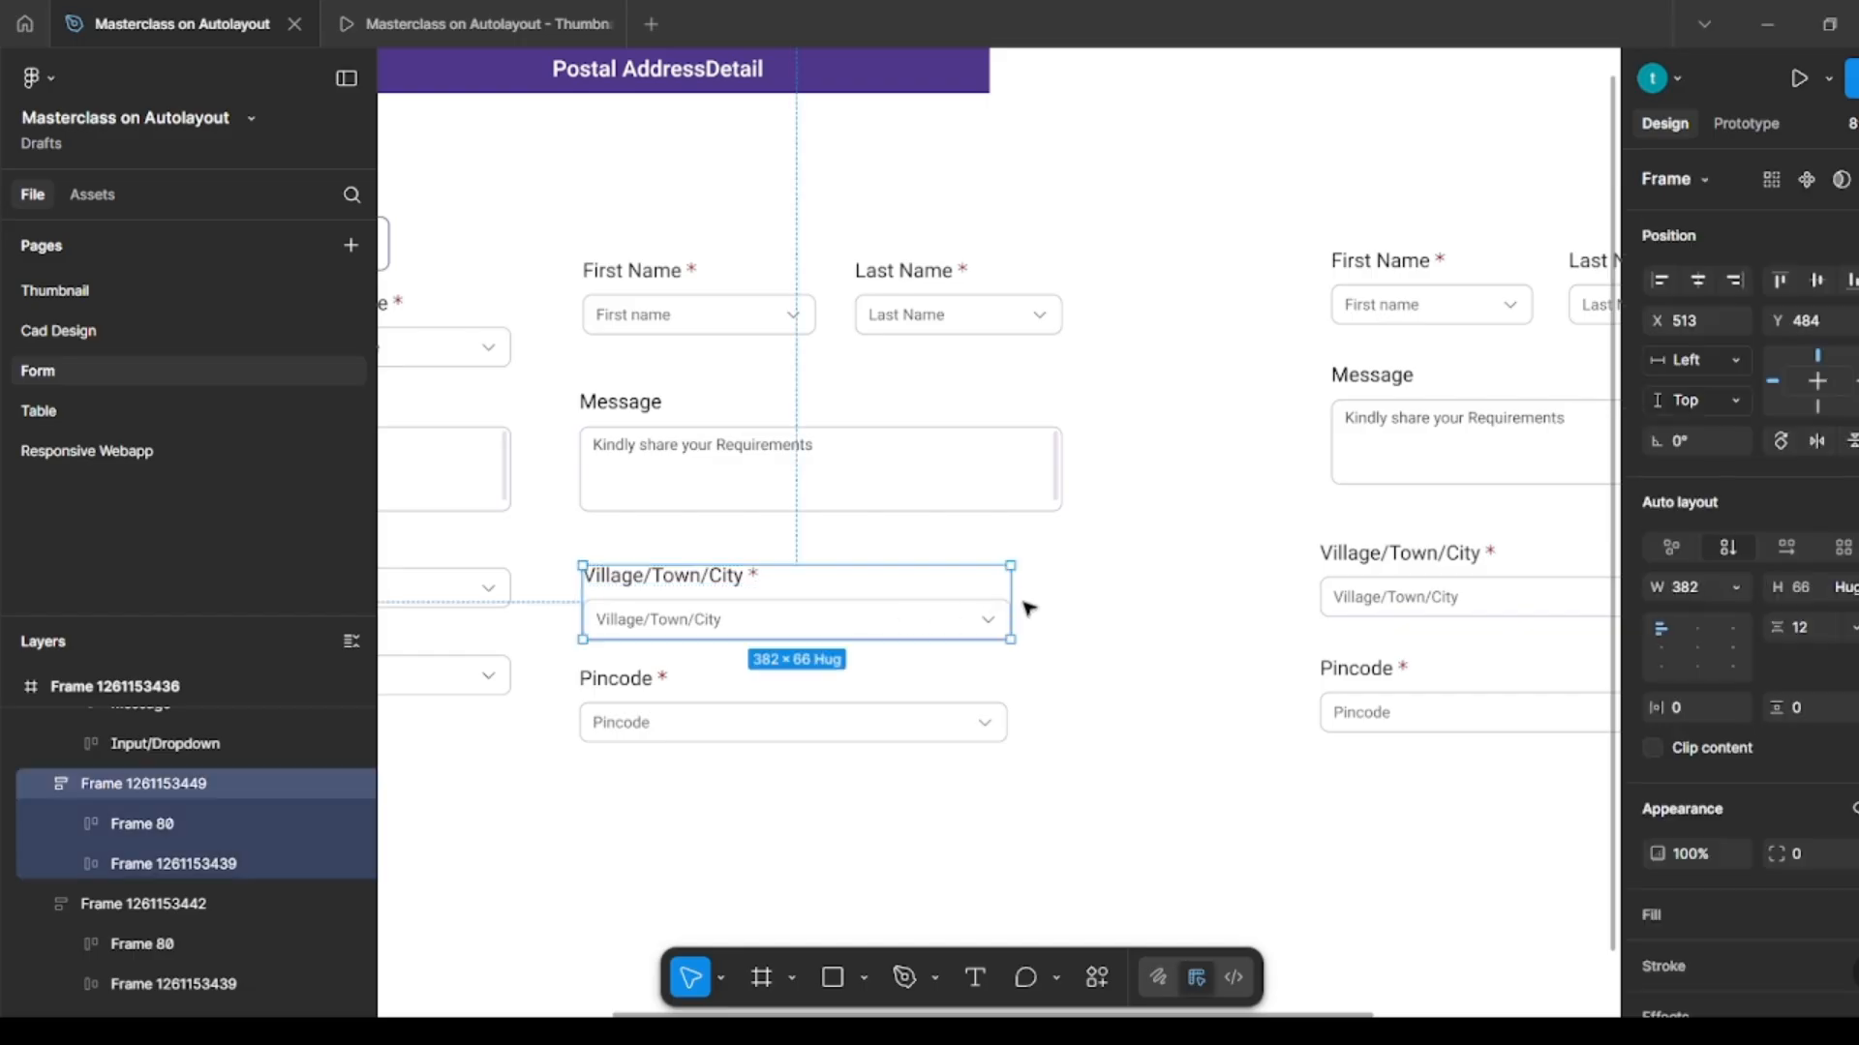
{"action": "left_click", "coordinate": [1735, 586]}
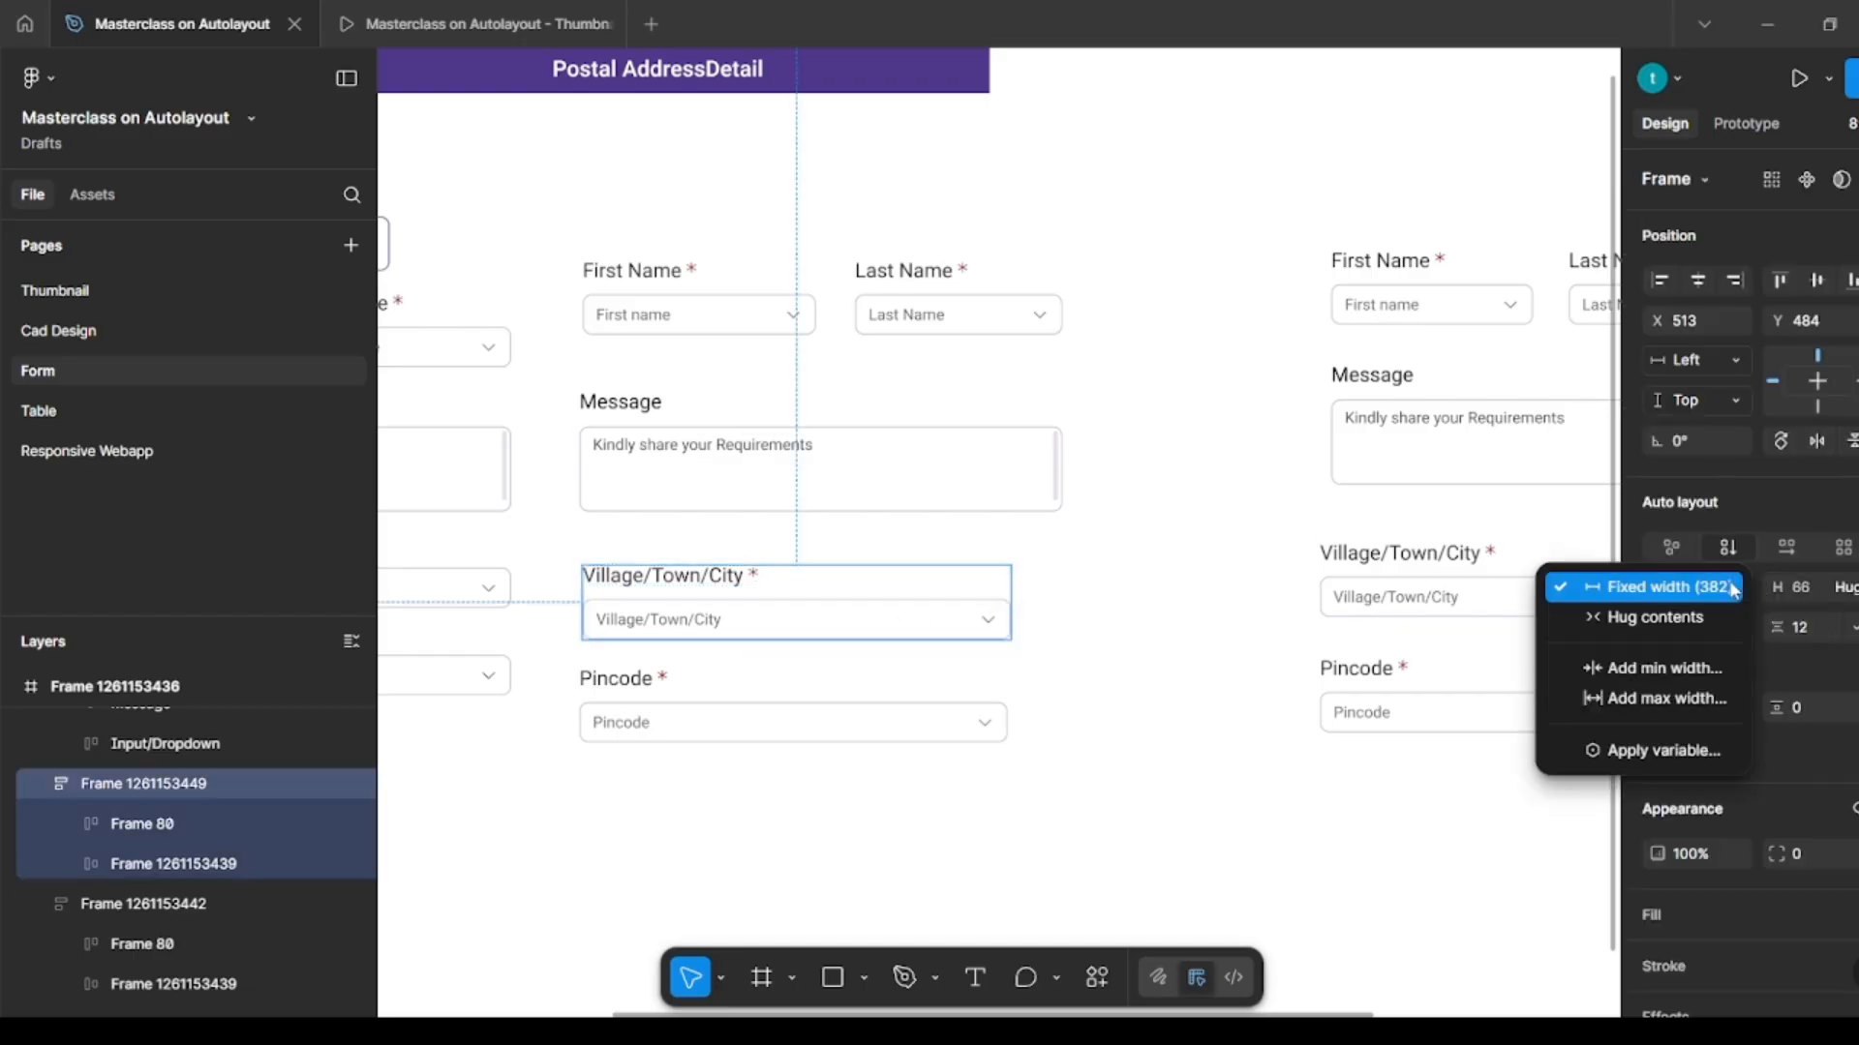
{"action": "left_click", "coordinate": [1174, 540]}
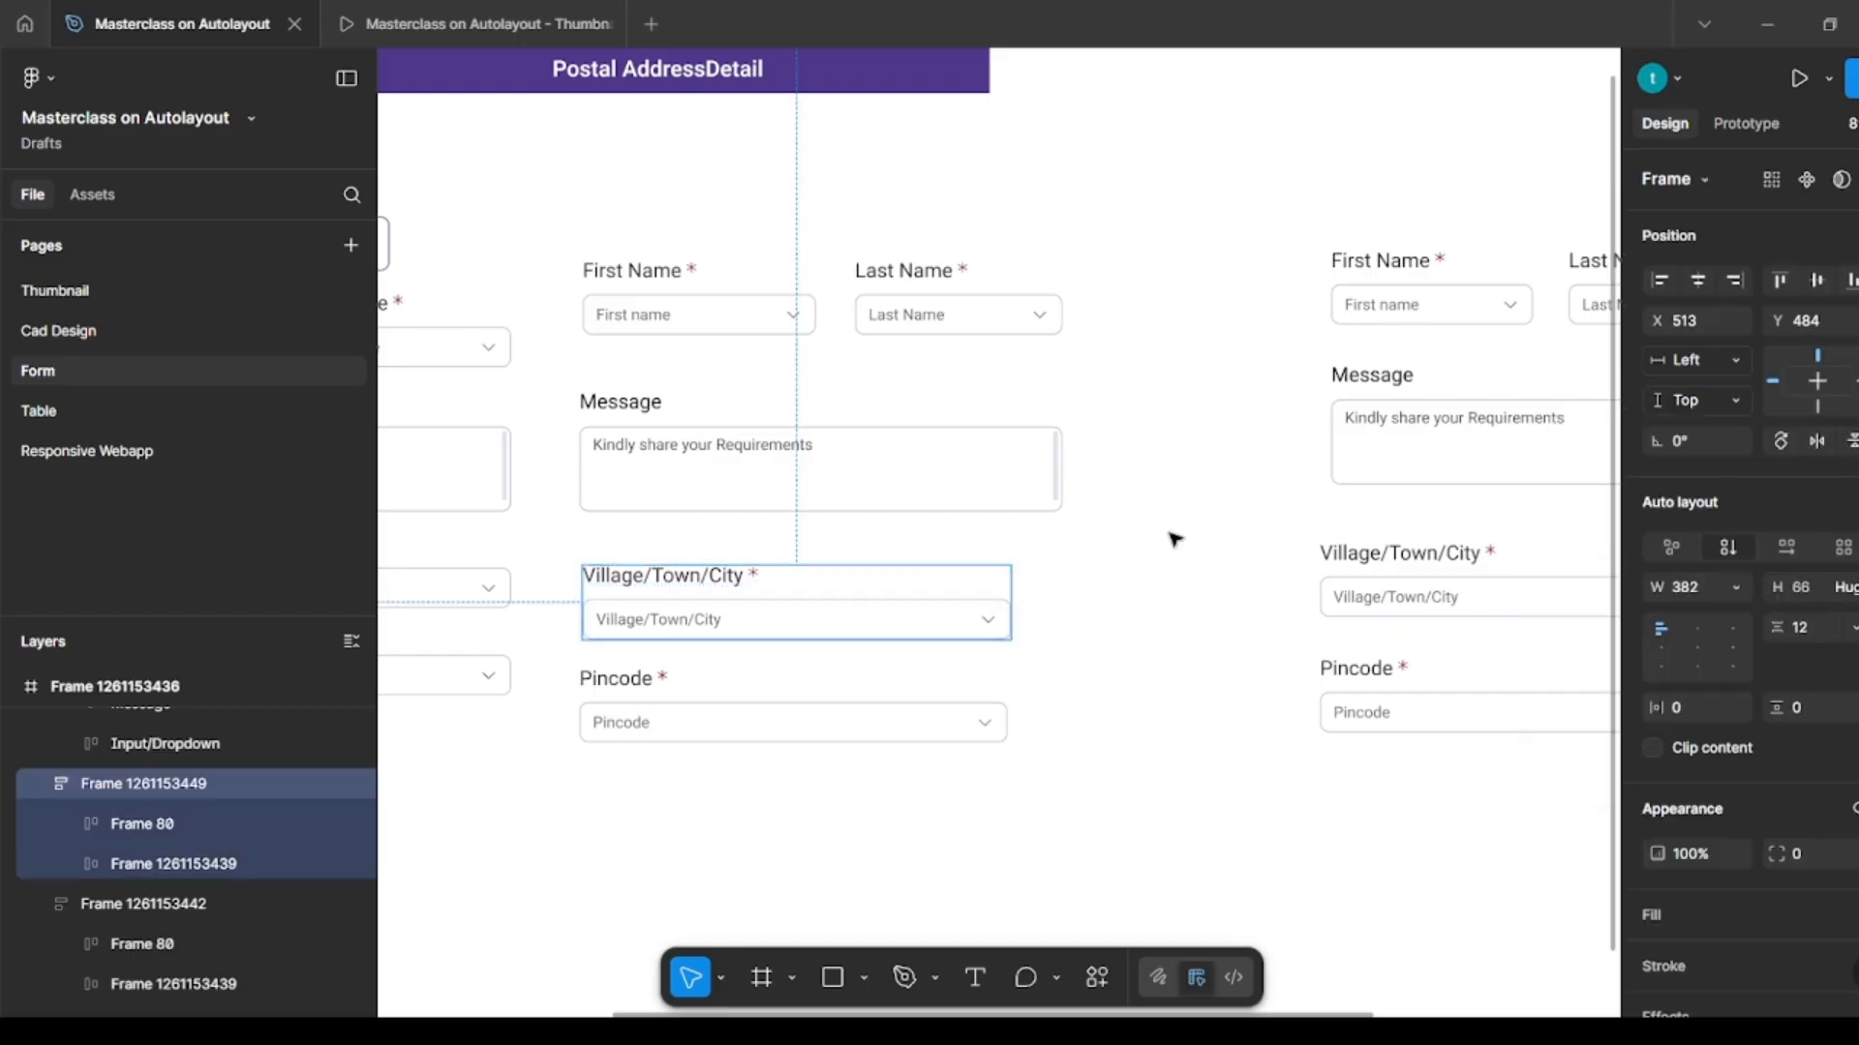
{"action": "double_click", "coordinate": [965, 610]}
{"action": "left_click", "coordinate": [1736, 506]}
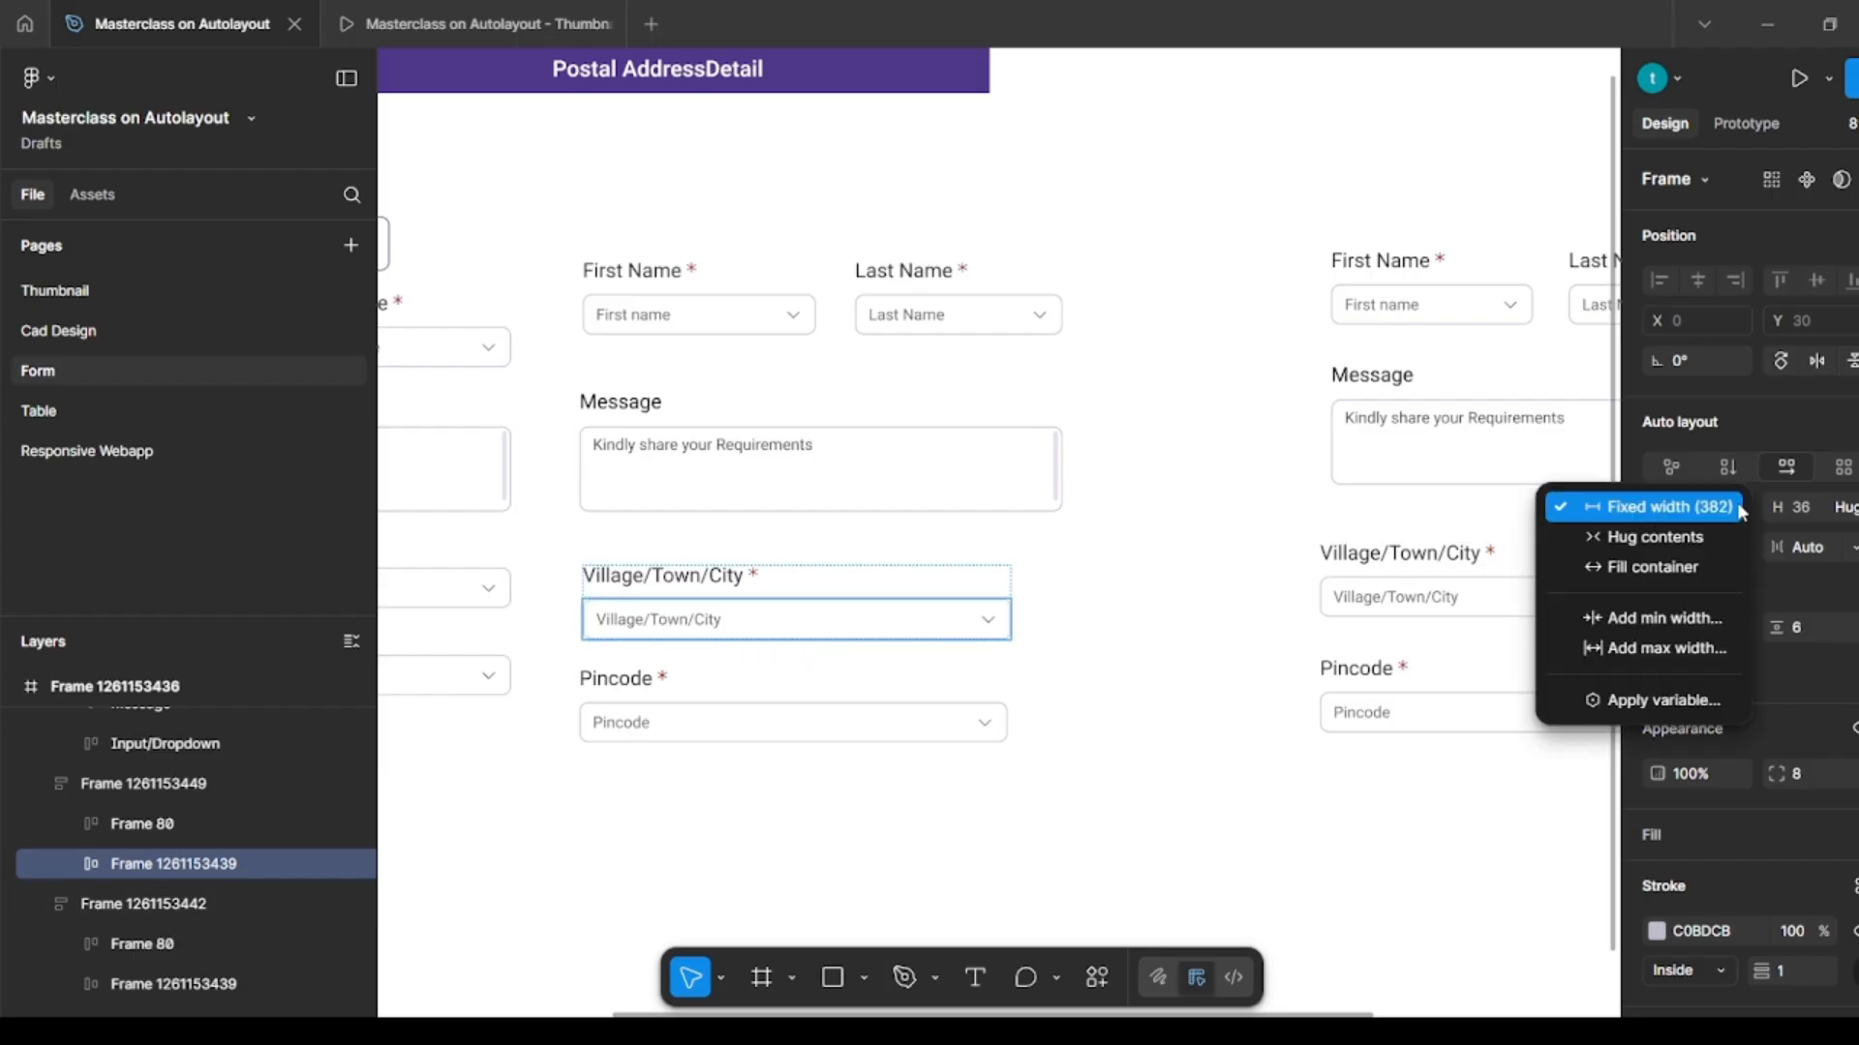
{"action": "left_click", "coordinate": [1639, 569]}
{"action": "left_click", "coordinate": [1128, 643]}
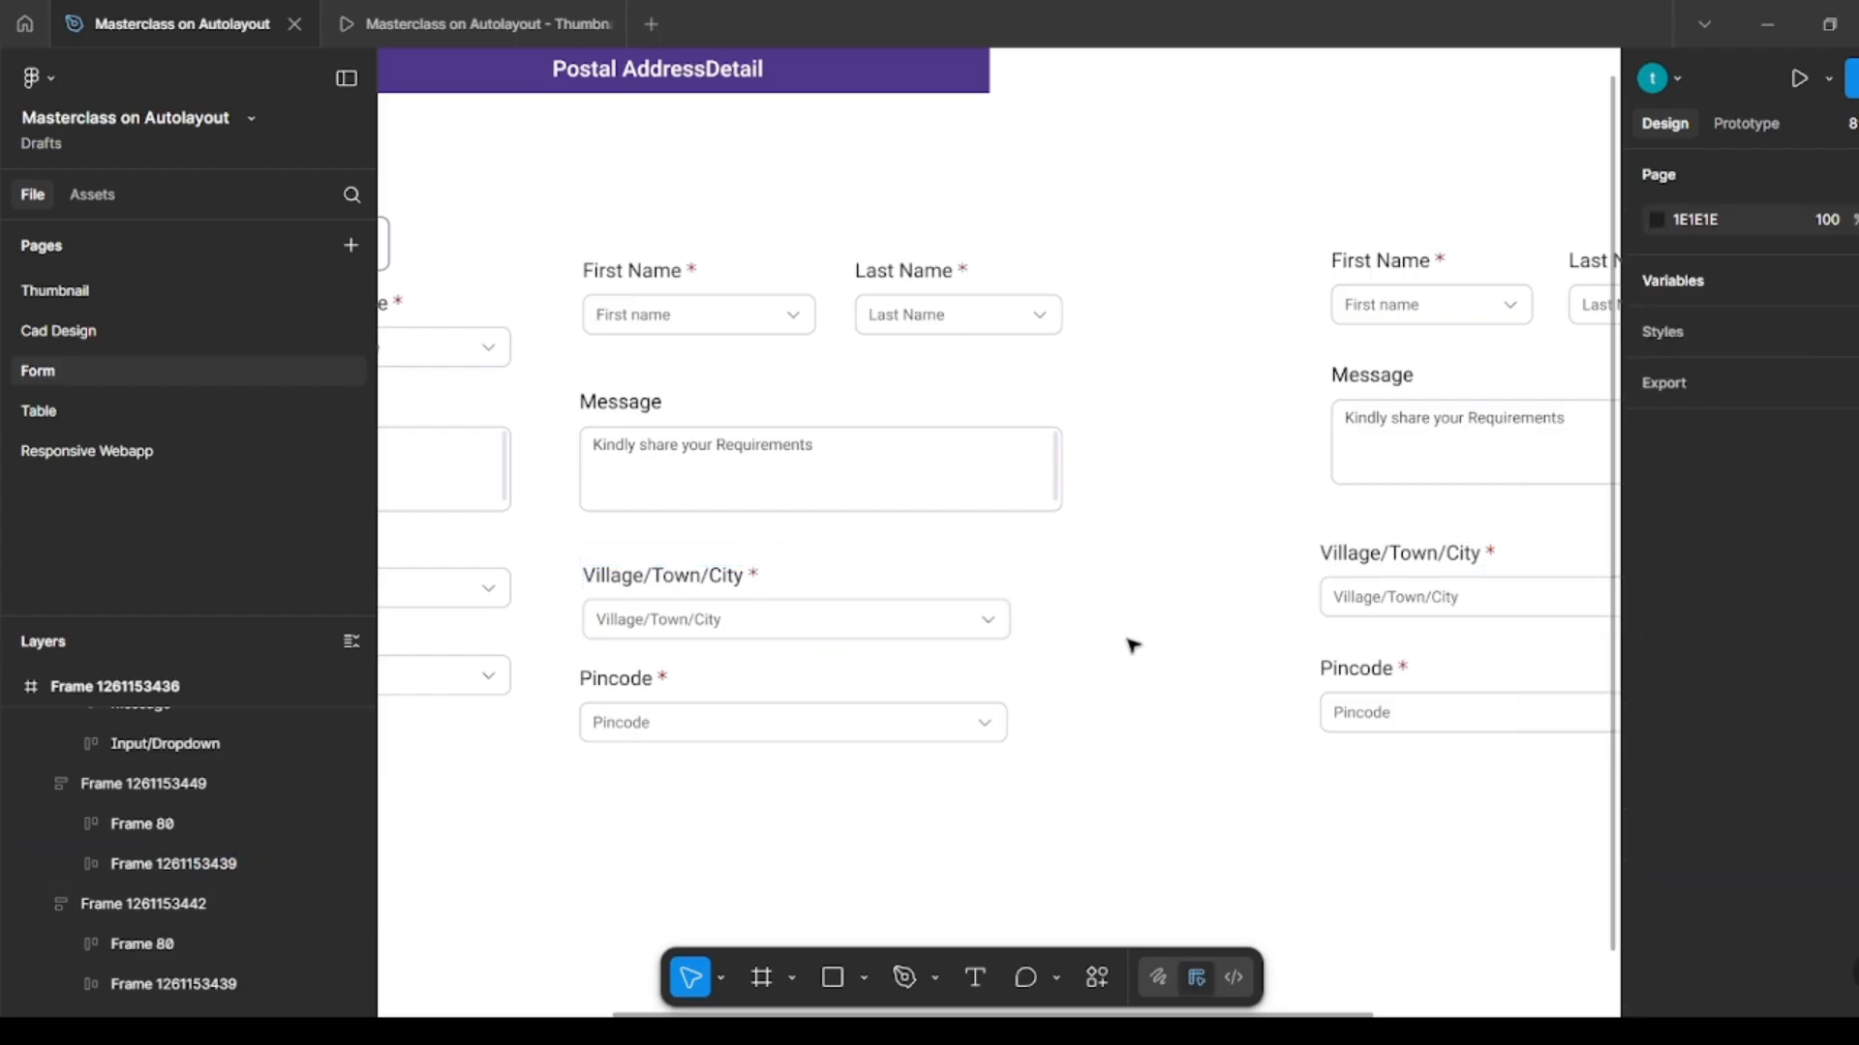
Step: Set the input box inside the copied Pincode field to Fill container width
{"action": "double_click", "coordinate": [880, 711]}
{"action": "left_click", "coordinate": [1735, 507]}
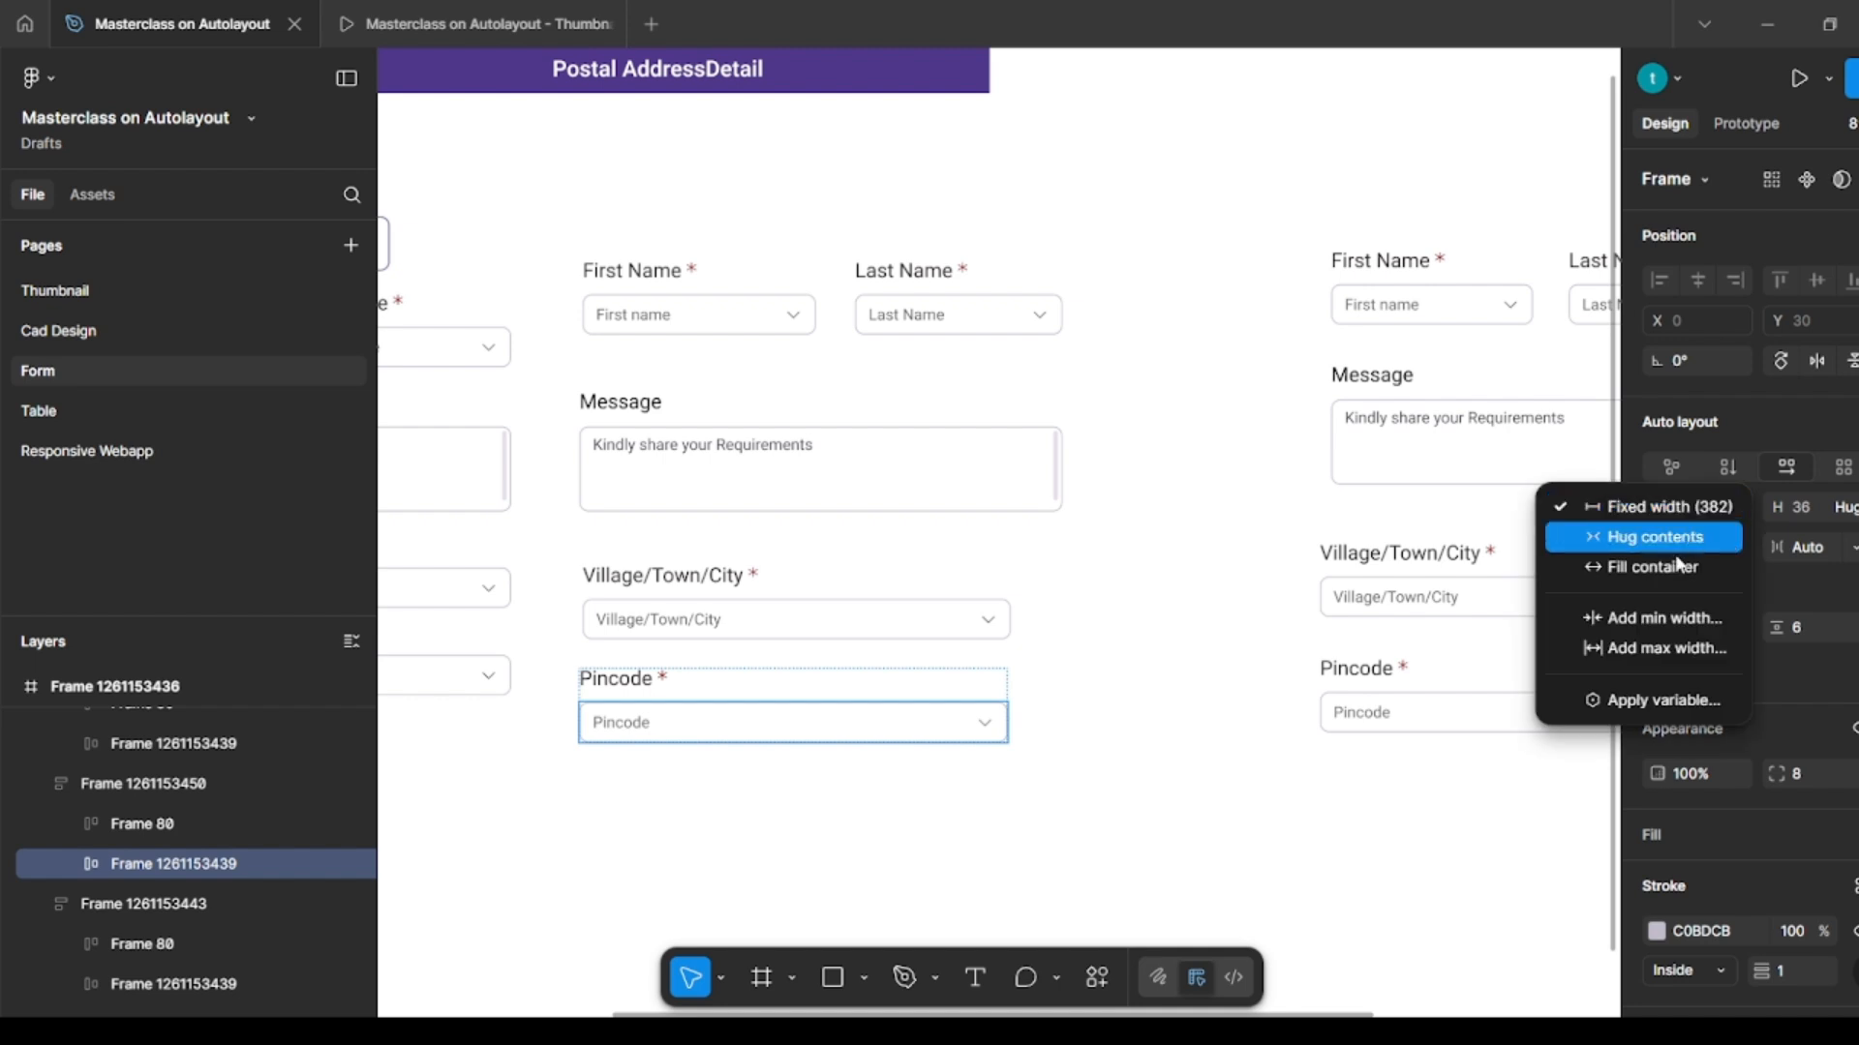
{"action": "left_click", "coordinate": [1670, 564]}
{"action": "left_click", "coordinate": [1234, 599]}
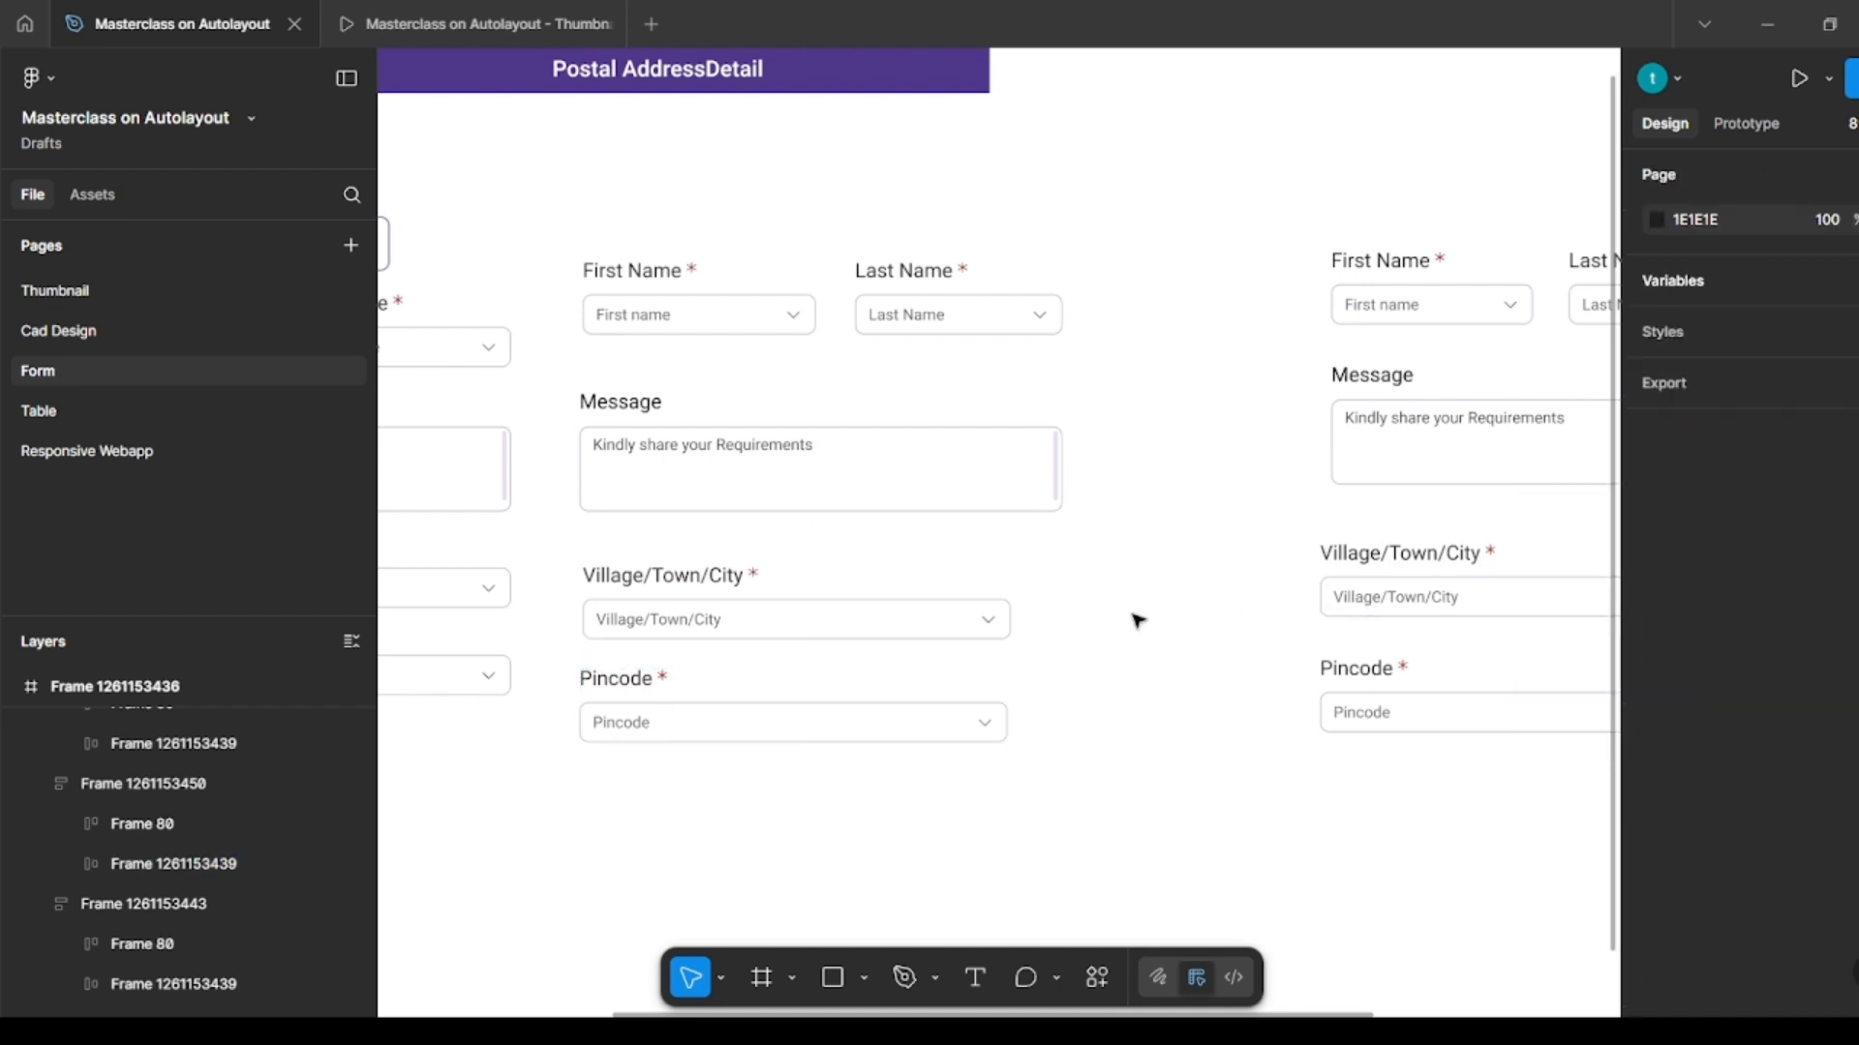
Step: Narrow the copied Pincode field to about 236 and the copied Village/Town/City field to about 194 wide
{"action": "left_click", "coordinate": [969, 691]}
{"action": "left_click_drag", "start_coordinate": [970, 692], "coordinate": [845, 681]}
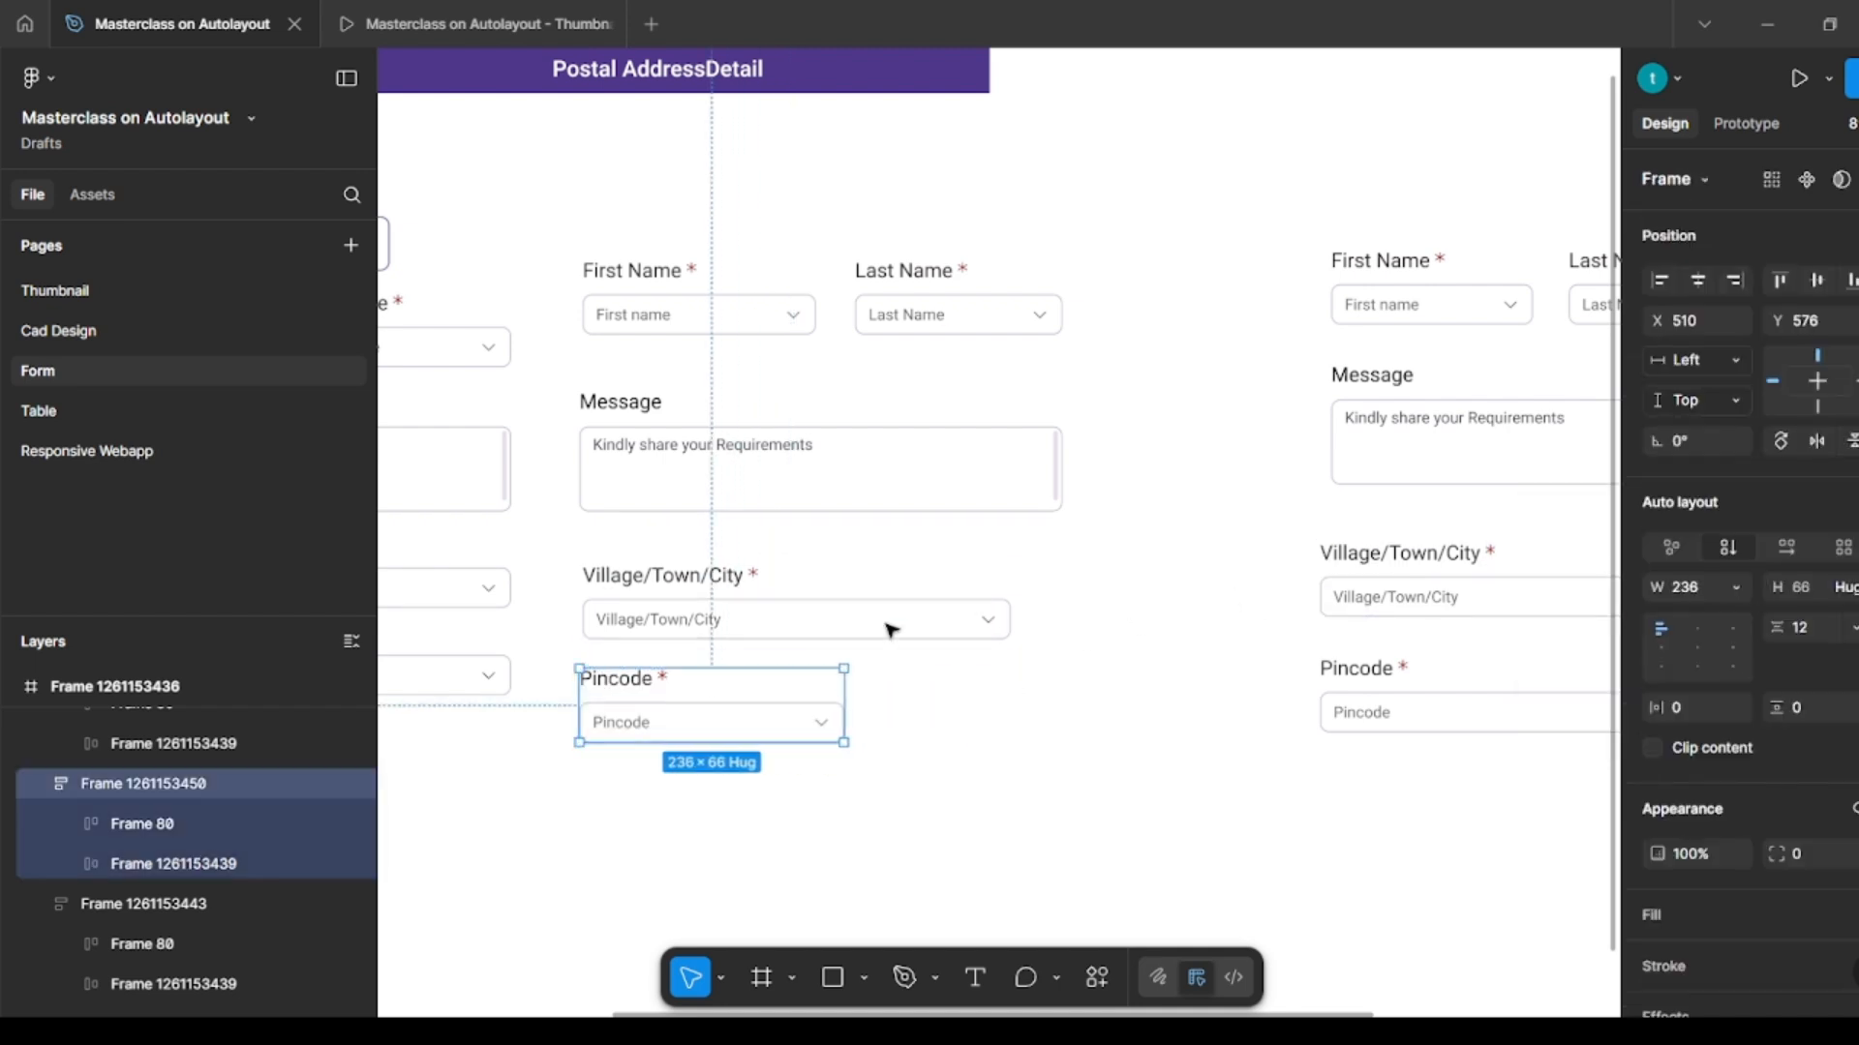
{"action": "left_click", "coordinate": [888, 627]}
{"action": "left_click_drag", "start_coordinate": [1012, 593], "coordinate": [801, 585]}
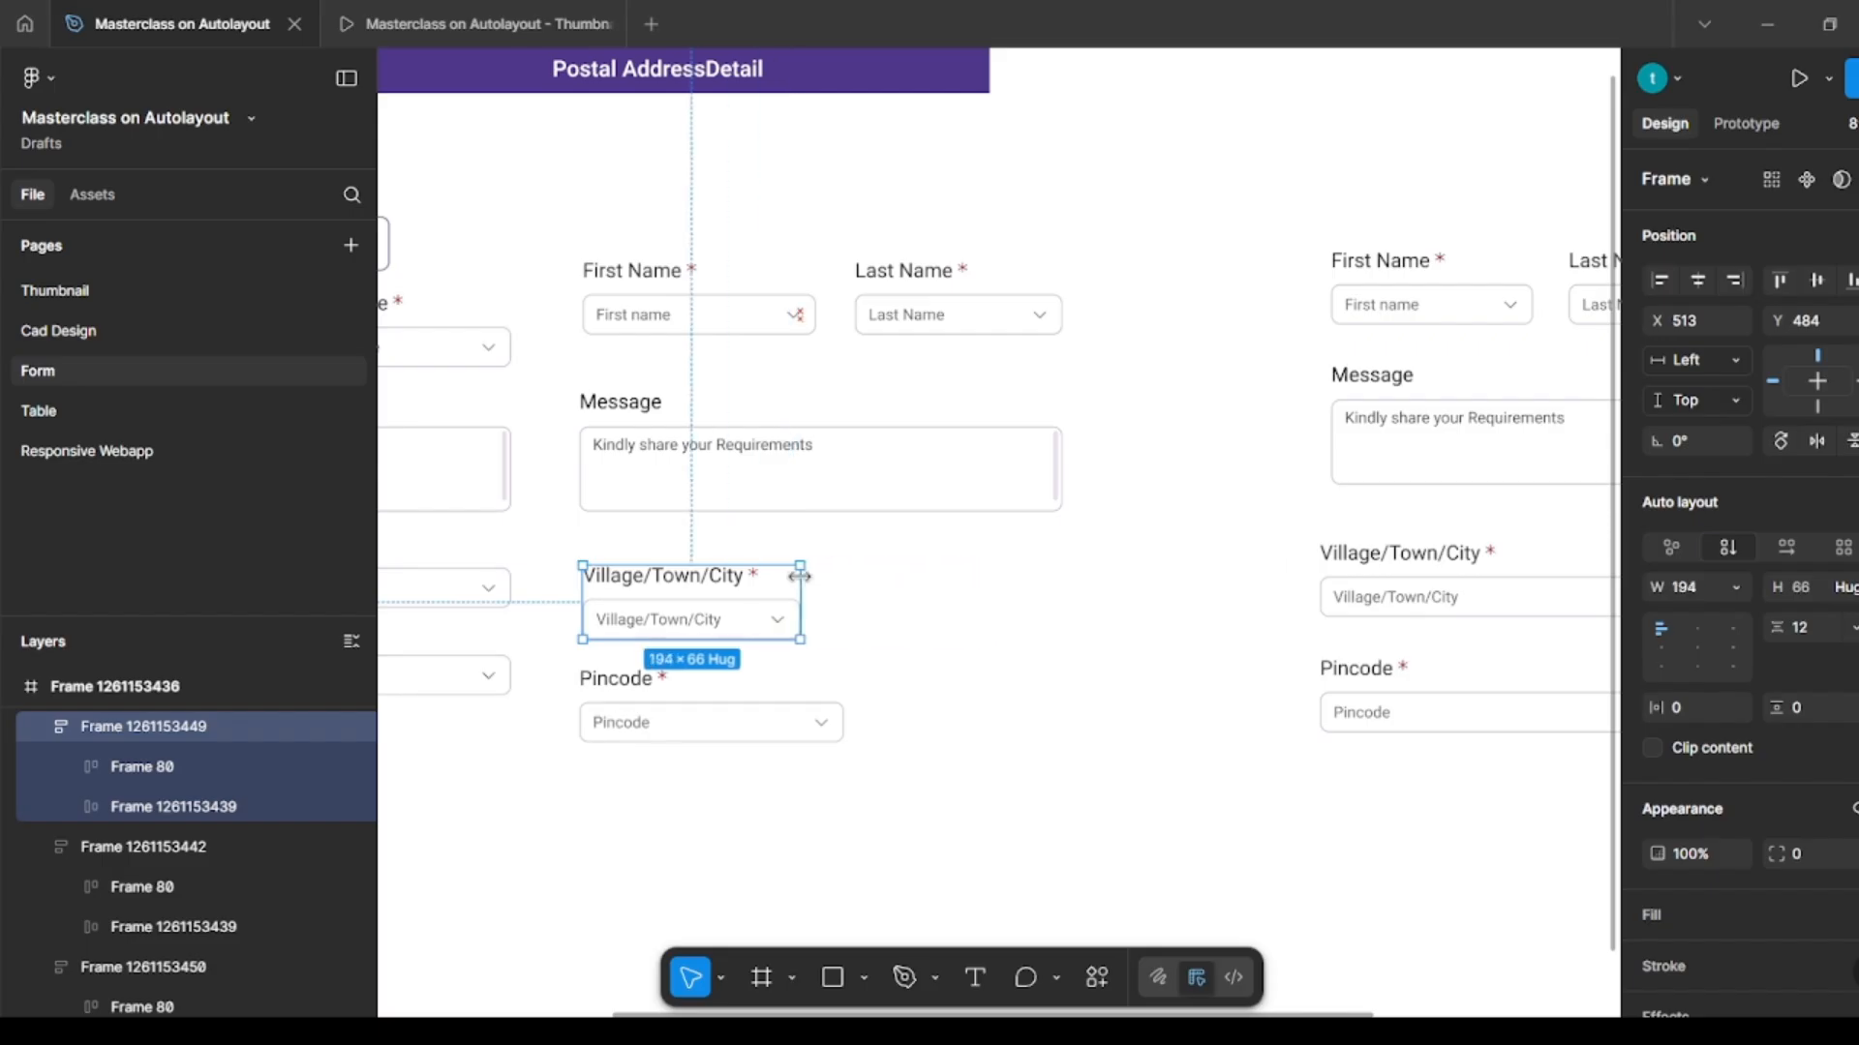
{"action": "left_click", "coordinate": [1028, 621]}
Step: Wrap the copied Village/Town/City and Pincode fields in a vertical auto layout with a gap of 12
{"action": "scroll", "coordinate": [1039, 623], "scroll_direction": "left", "scroll_amount": 5}
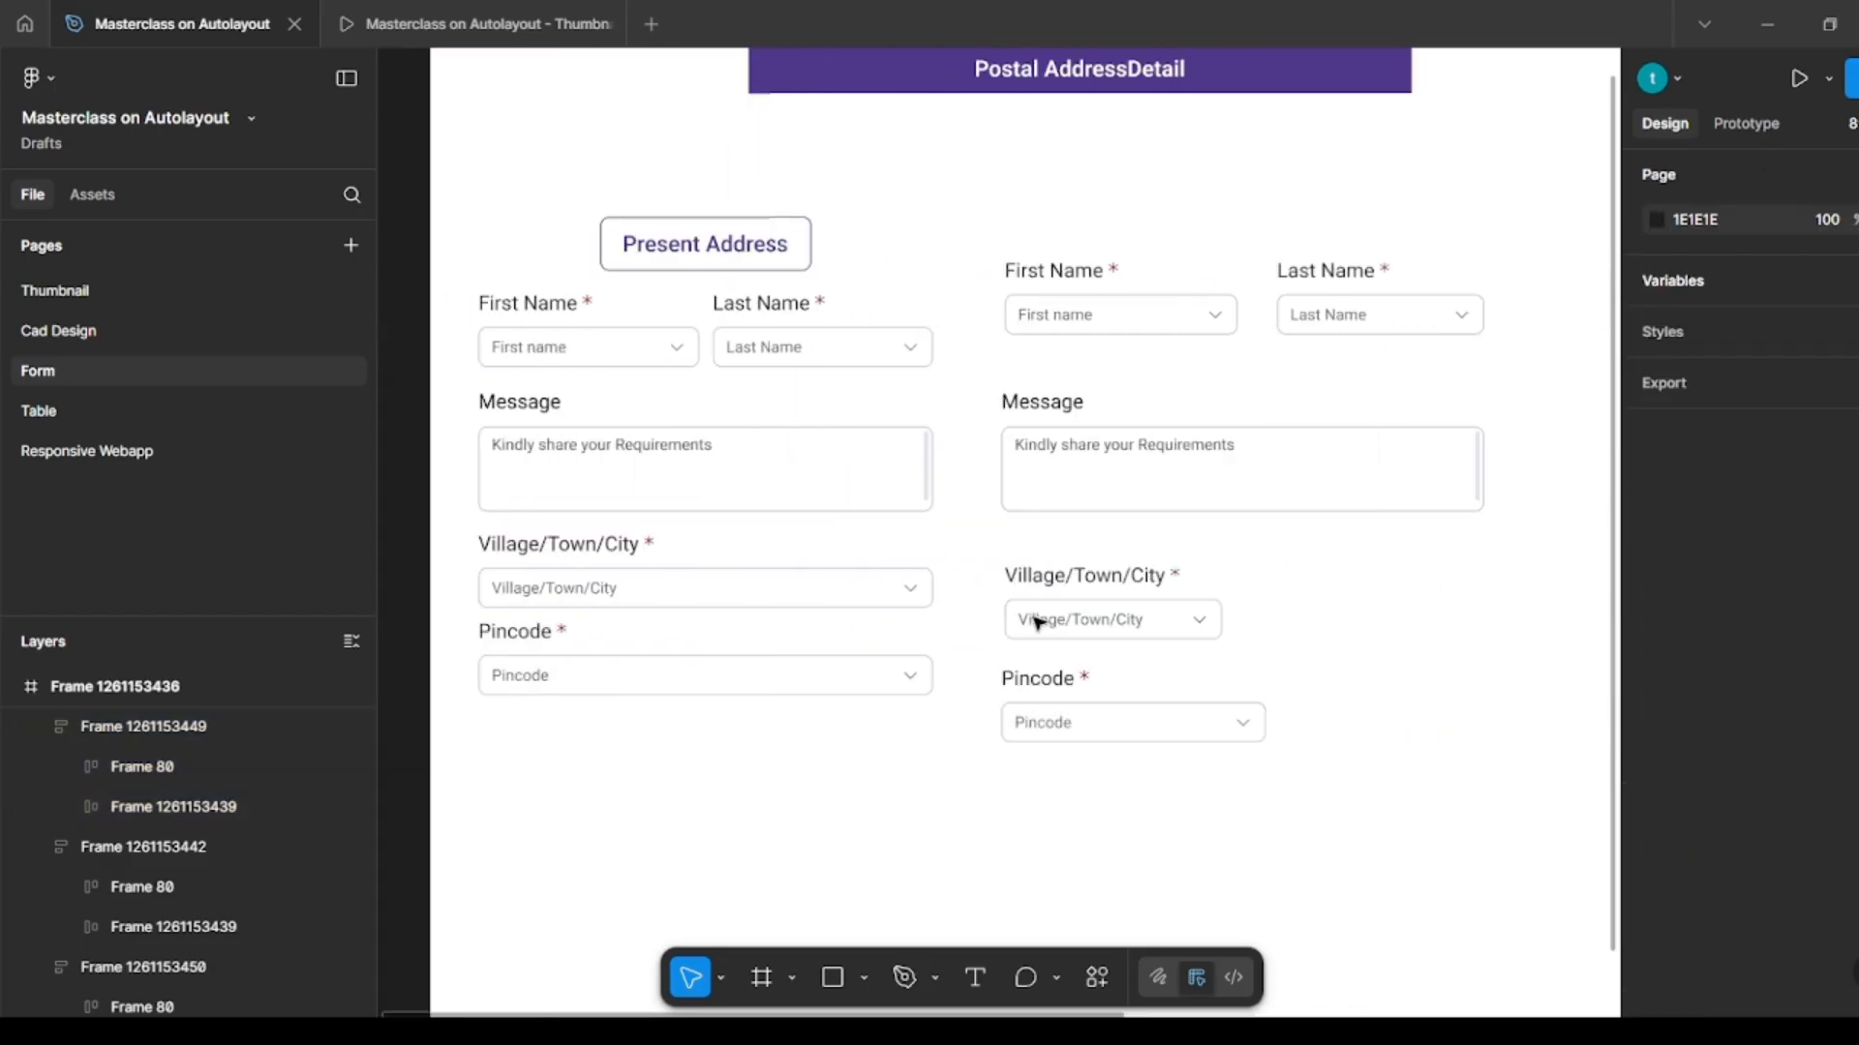
{"action": "left_click", "coordinate": [1062, 709]}
{"action": "left_click", "coordinate": [1076, 584], "text": "shift"}
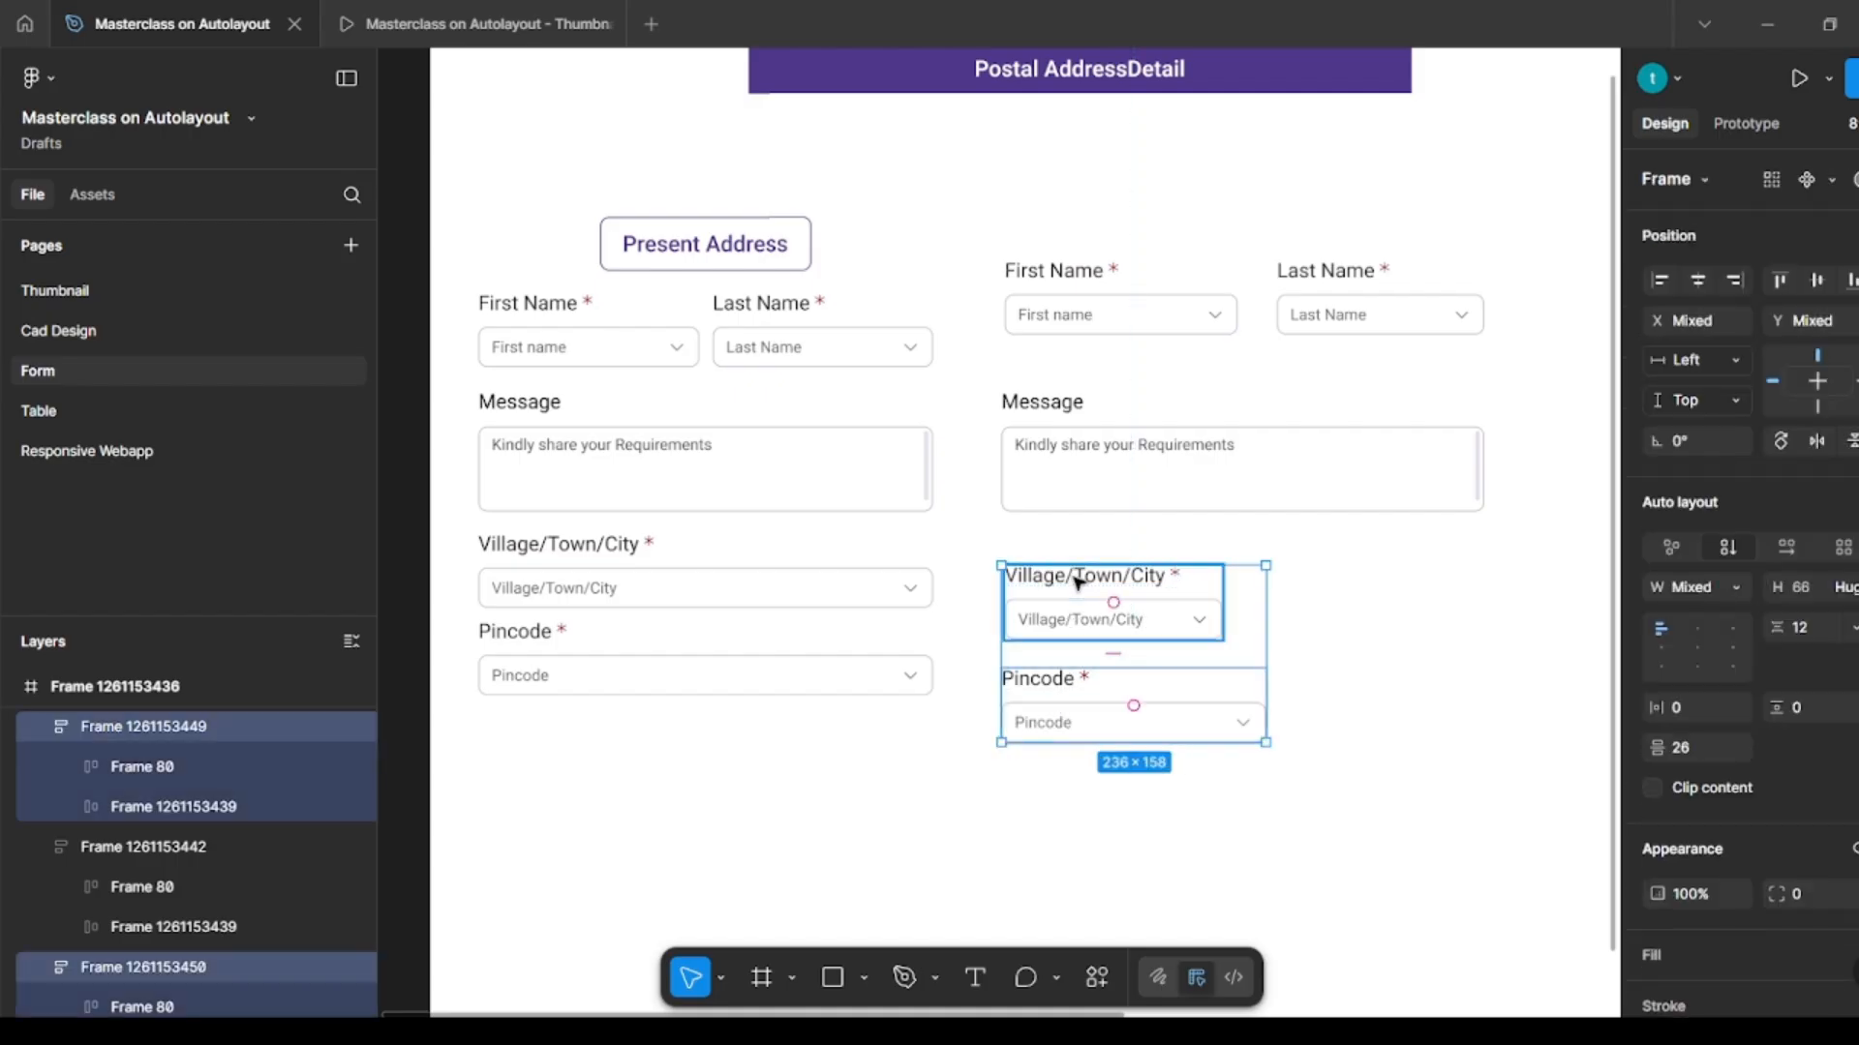
{"action": "key", "text": "shift+a"}
{"action": "left_click", "coordinate": [1818, 629]}
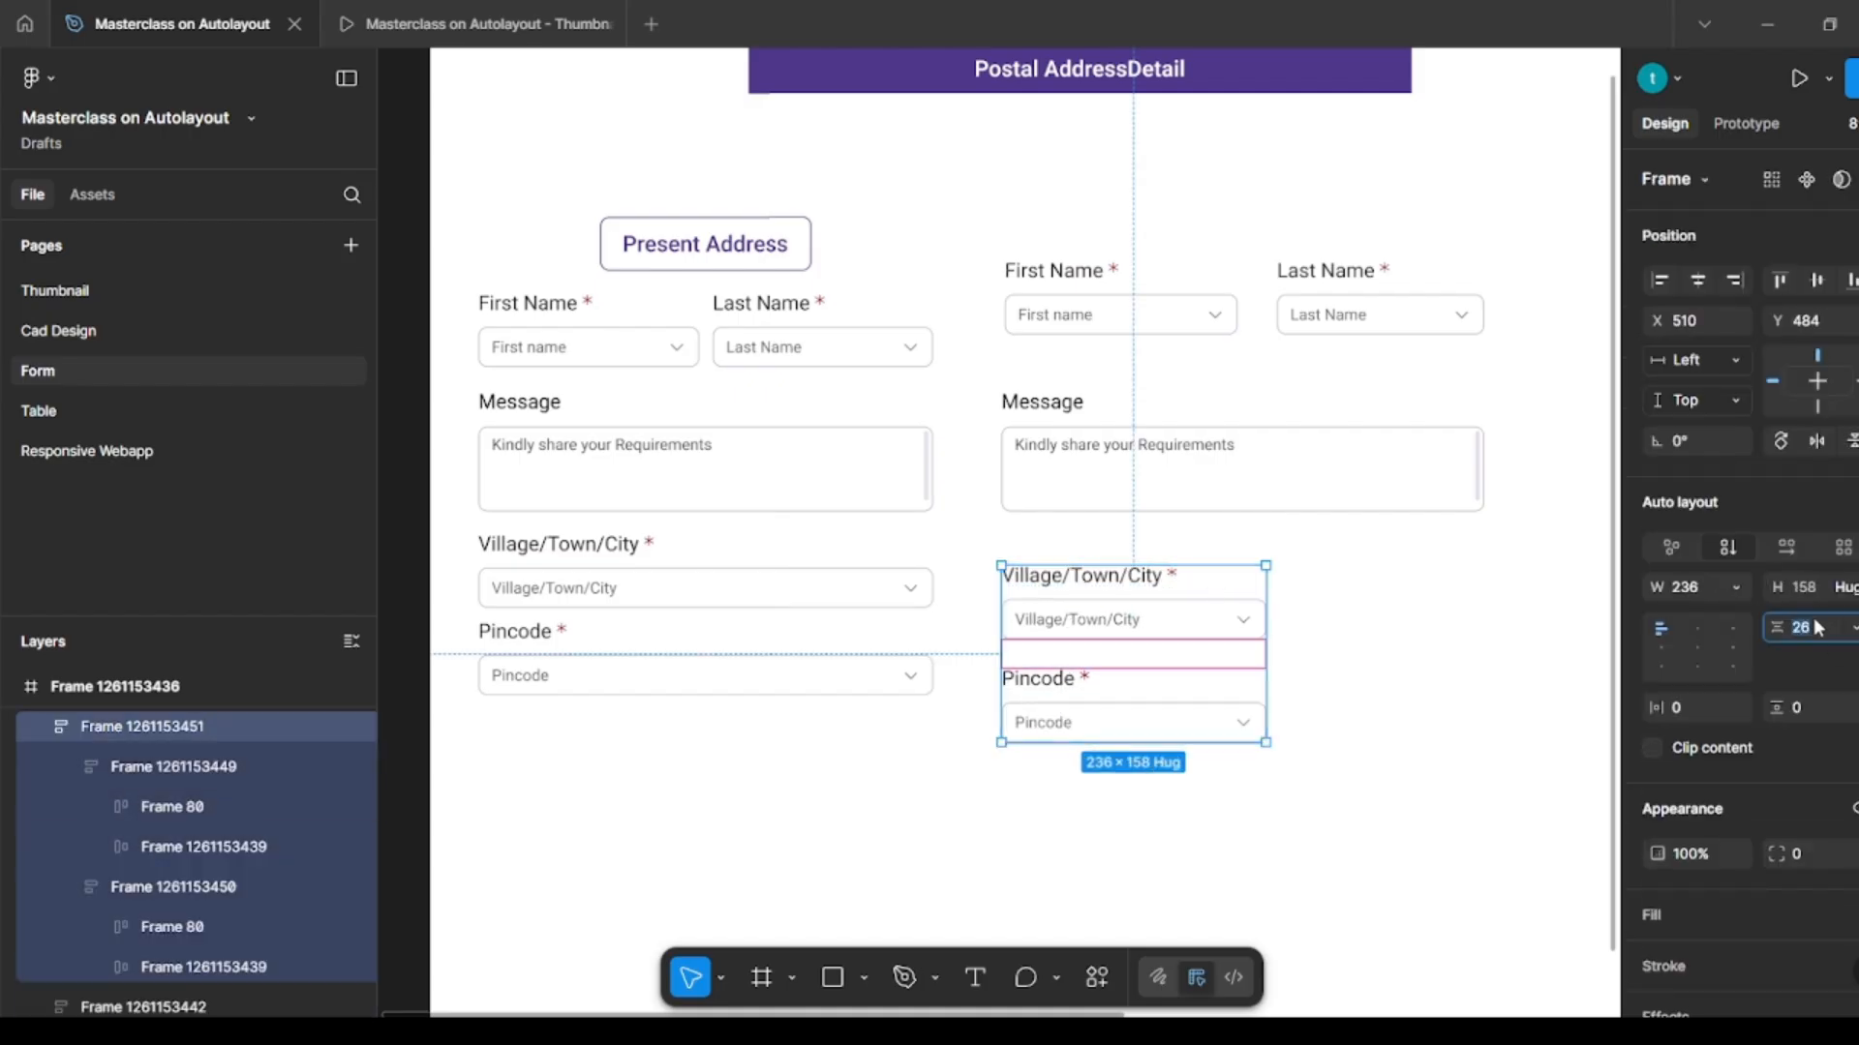
{"action": "type", "text": "12"}
{"action": "key", "text": "Return"}
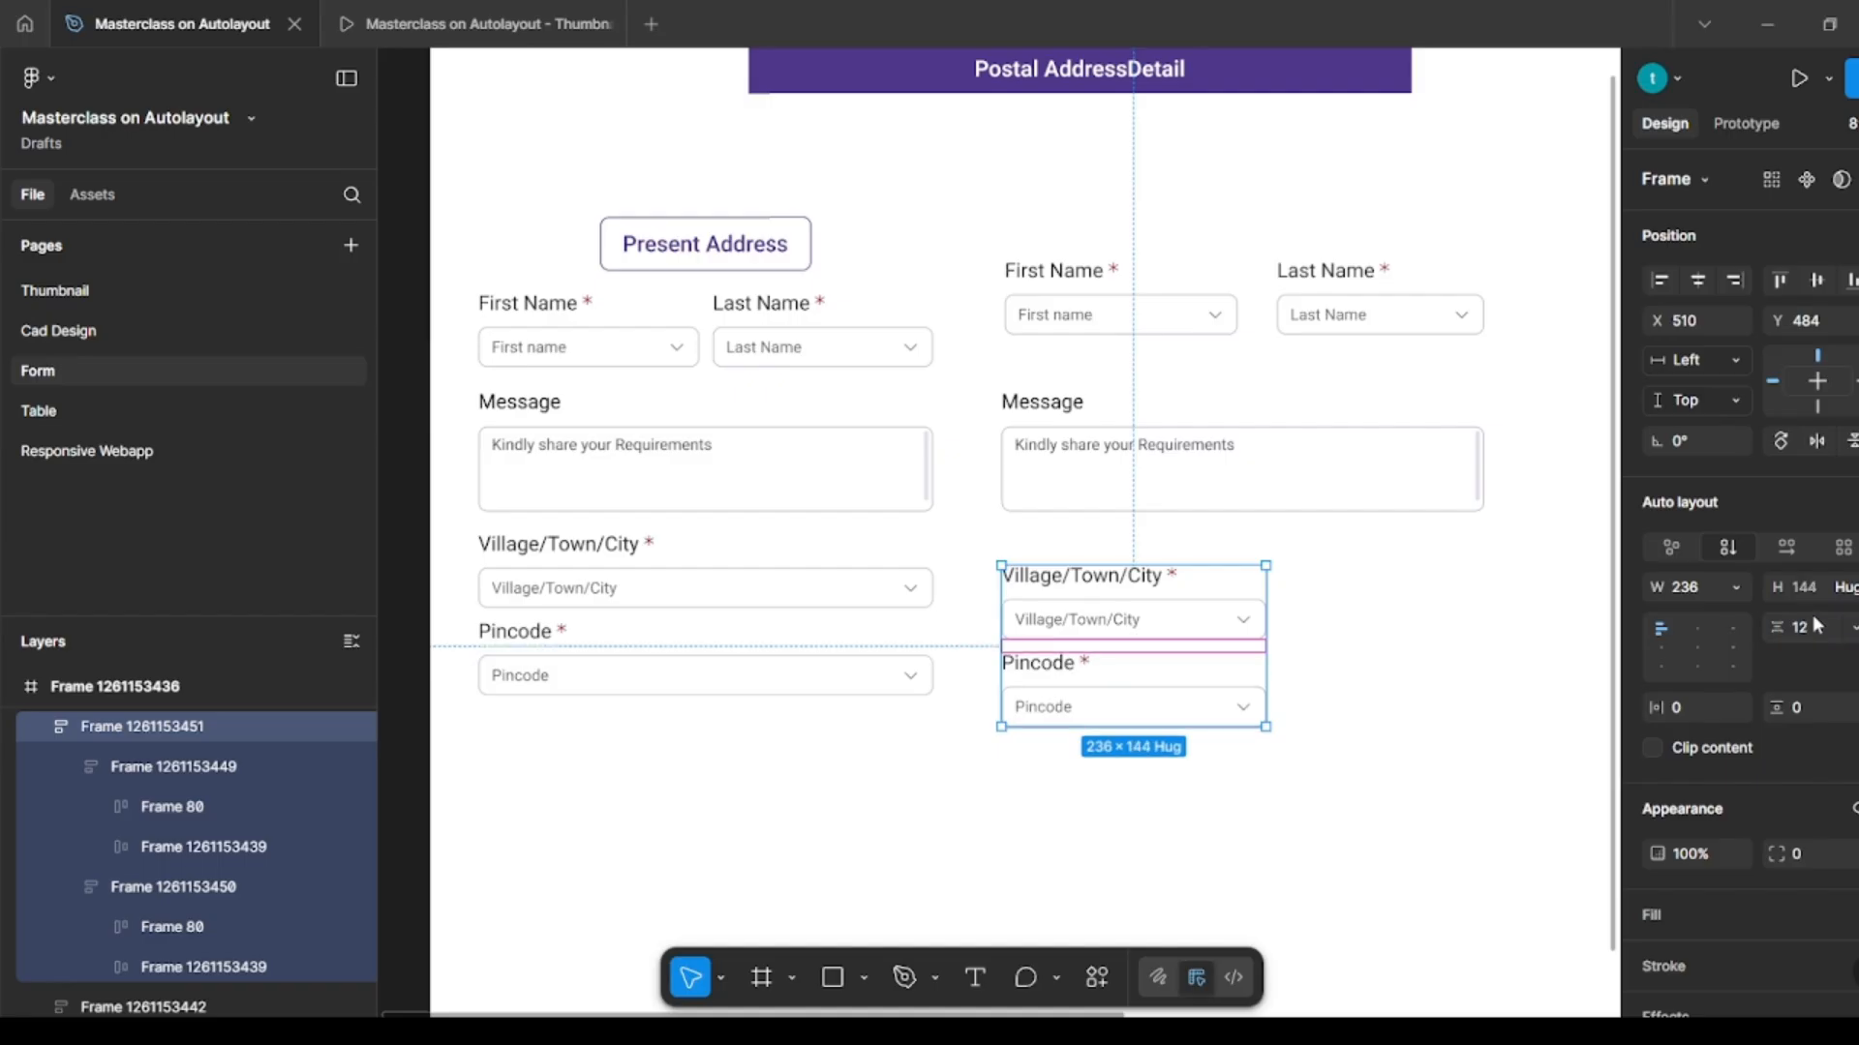
{"action": "left_click", "coordinate": [1345, 658]}
Step: Combine the copied name row, Message field and Village/Pincode group in one vertical auto layout with a gap of 20
{"action": "left_click", "coordinate": [1221, 589]}
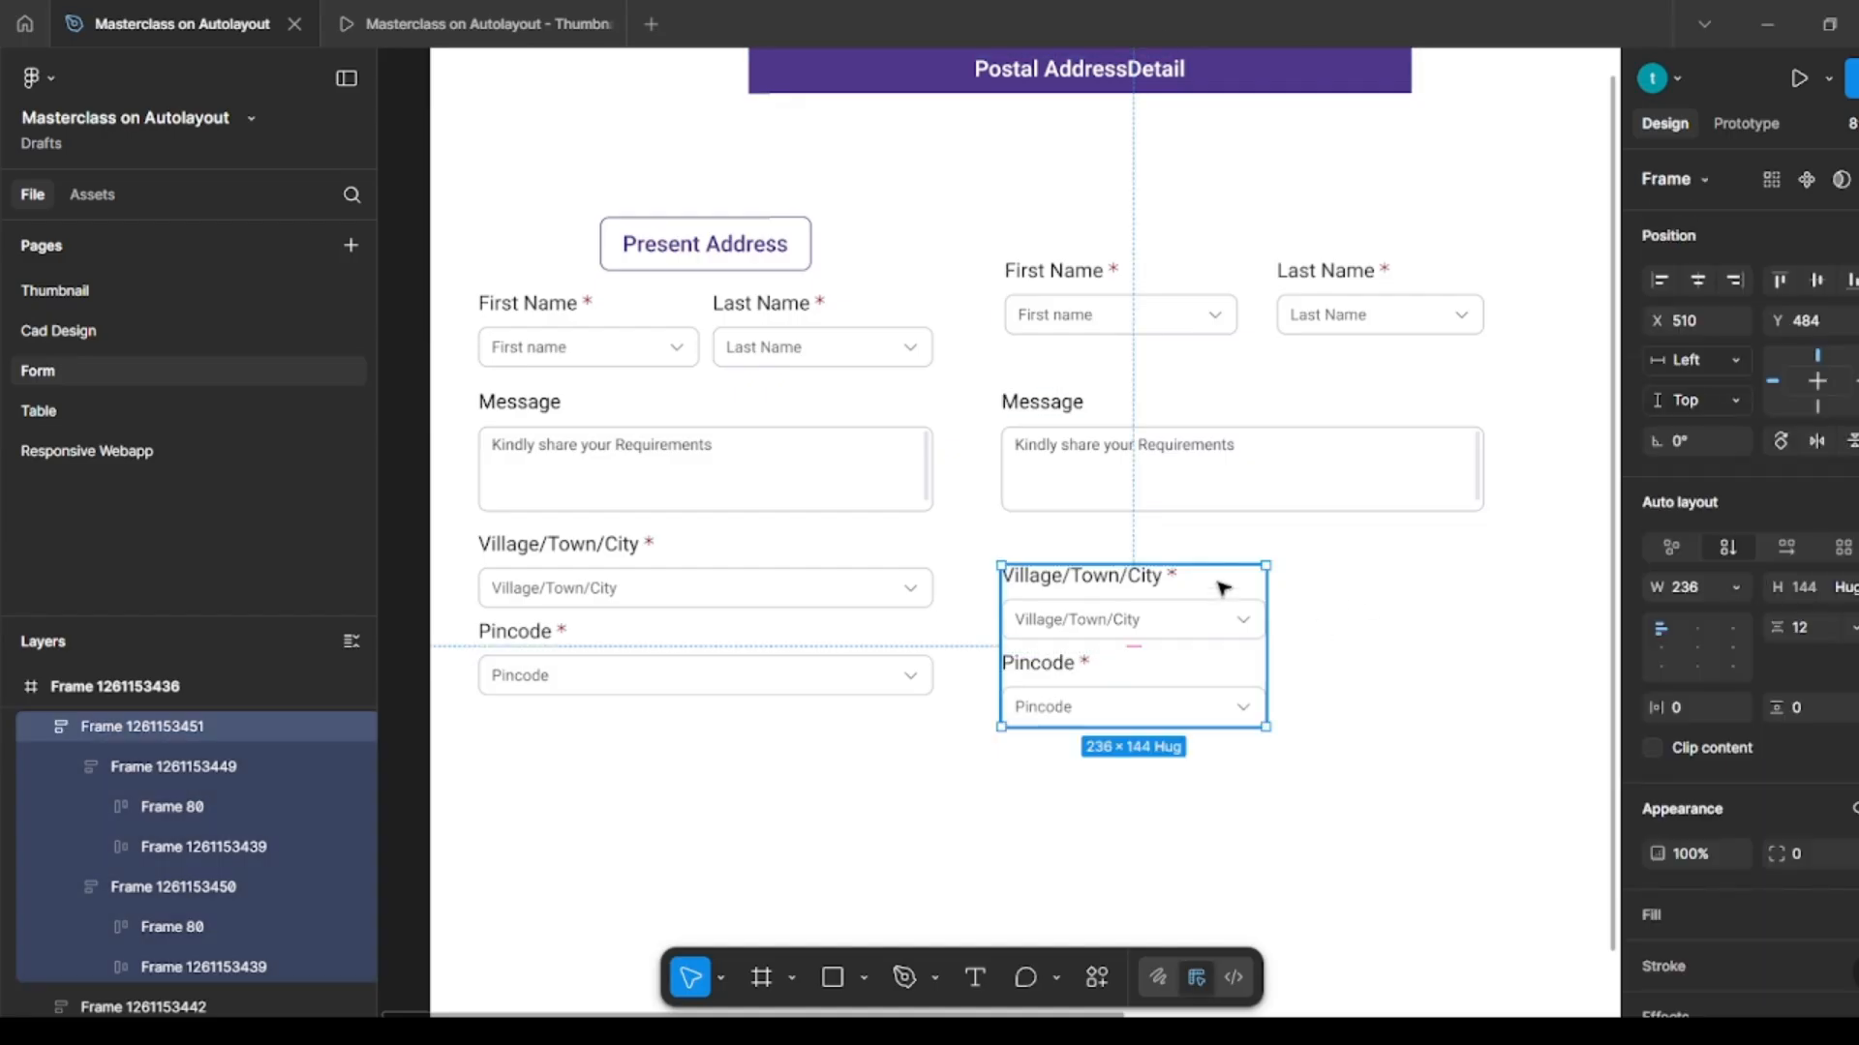
{"action": "left_click", "coordinate": [1213, 484], "text": "shift"}
{"action": "left_click", "coordinate": [1134, 324], "text": "shift"}
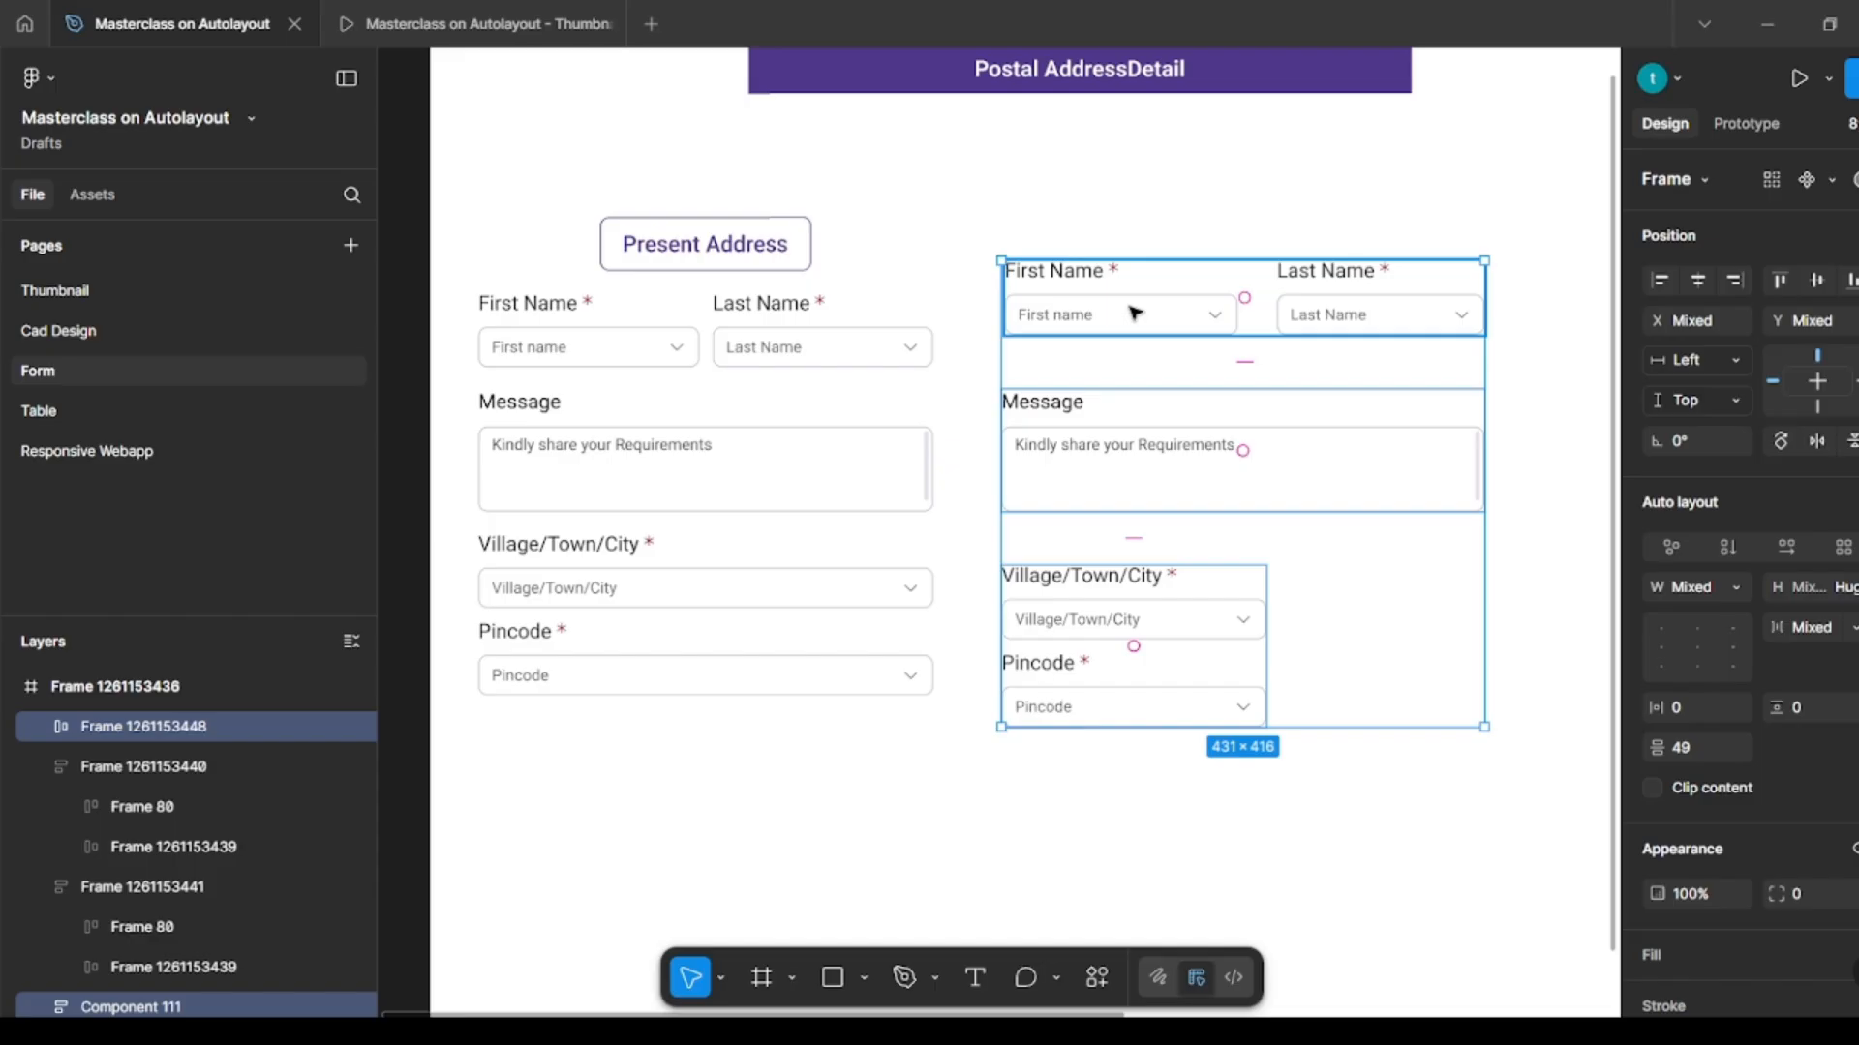
{"action": "key", "text": "shift+a"}
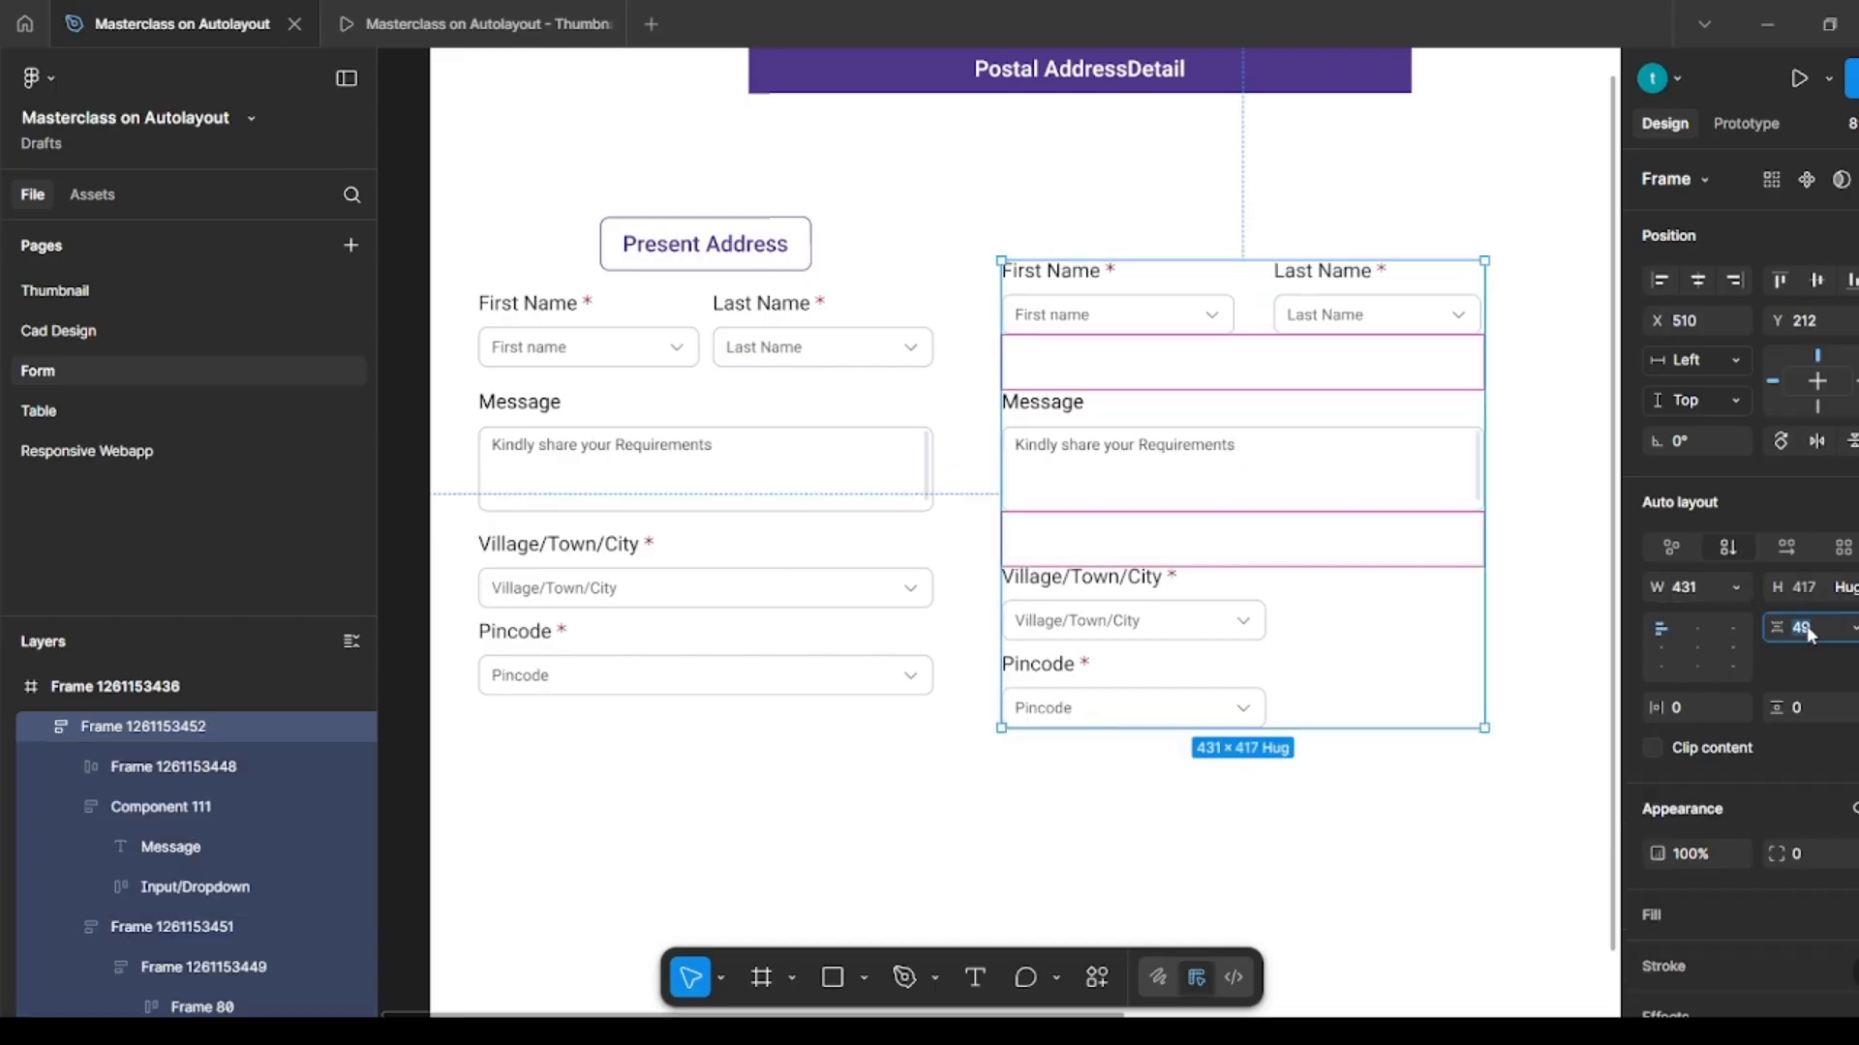
{"action": "key", "text": "Return"}
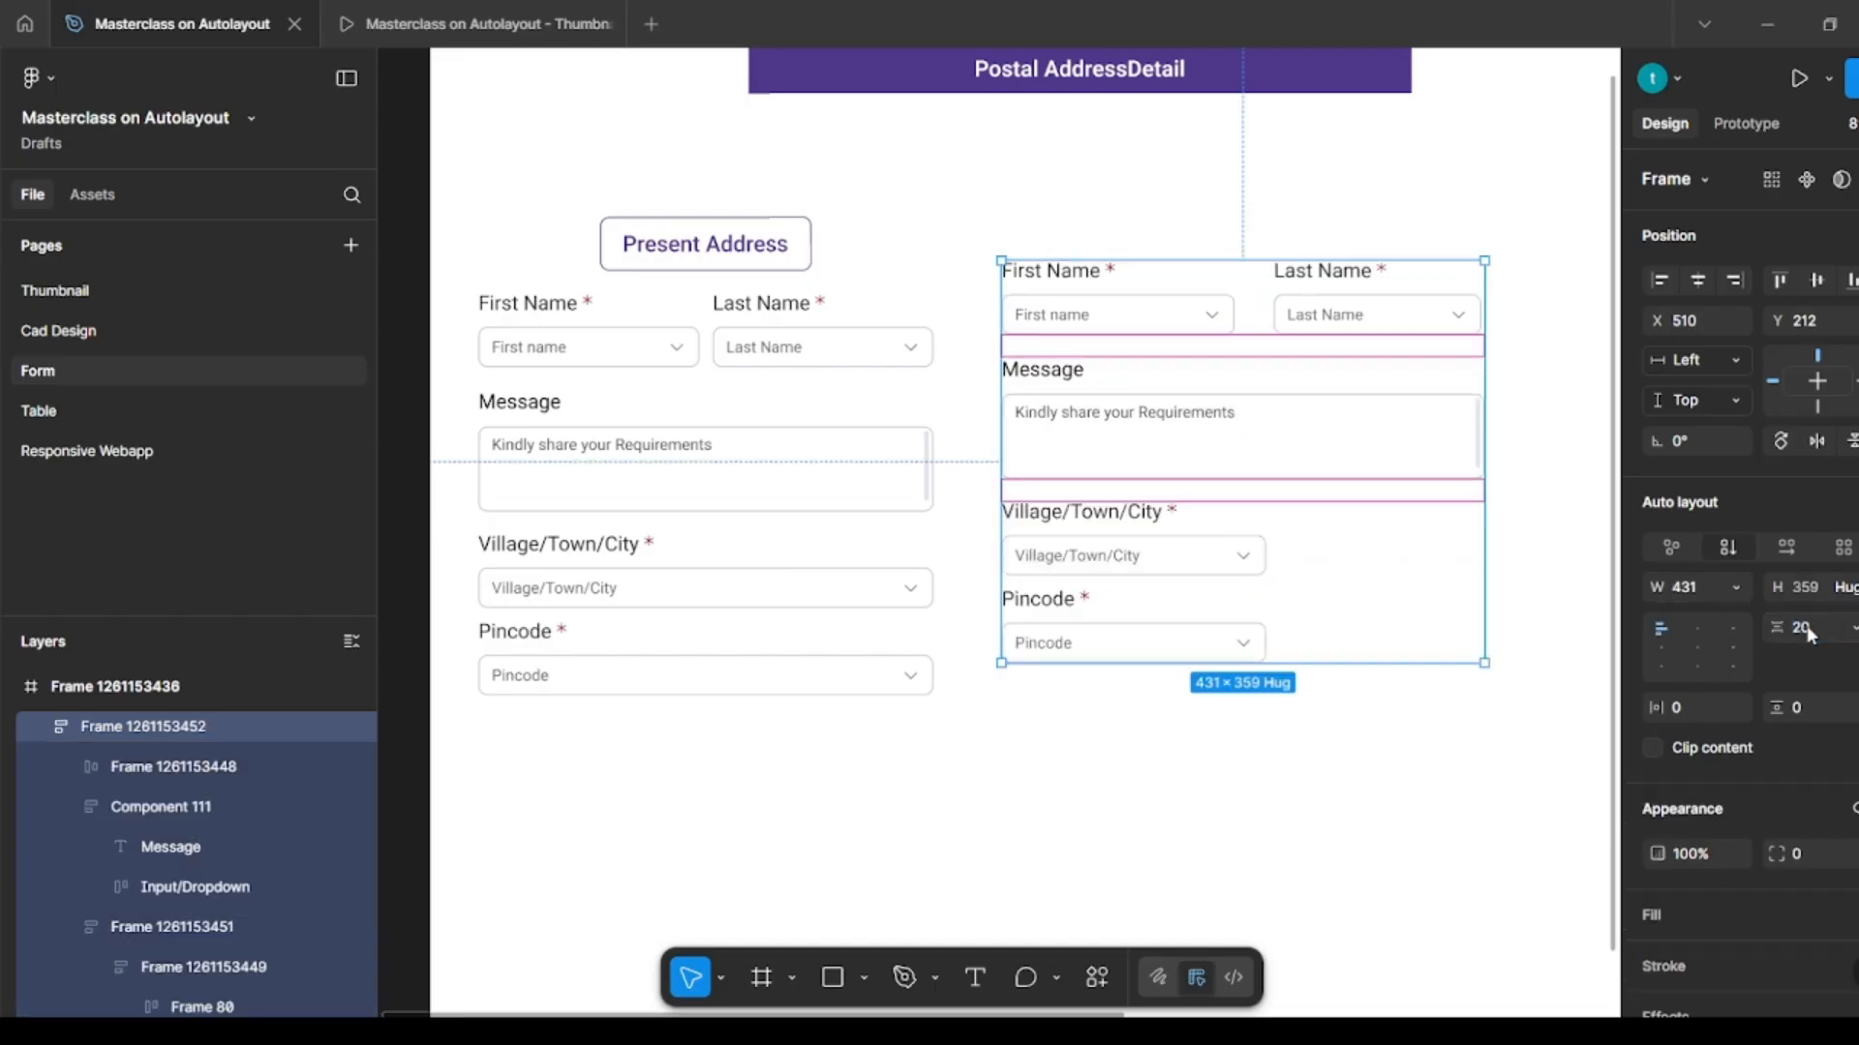
{"action": "left_click", "coordinate": [1283, 821]}
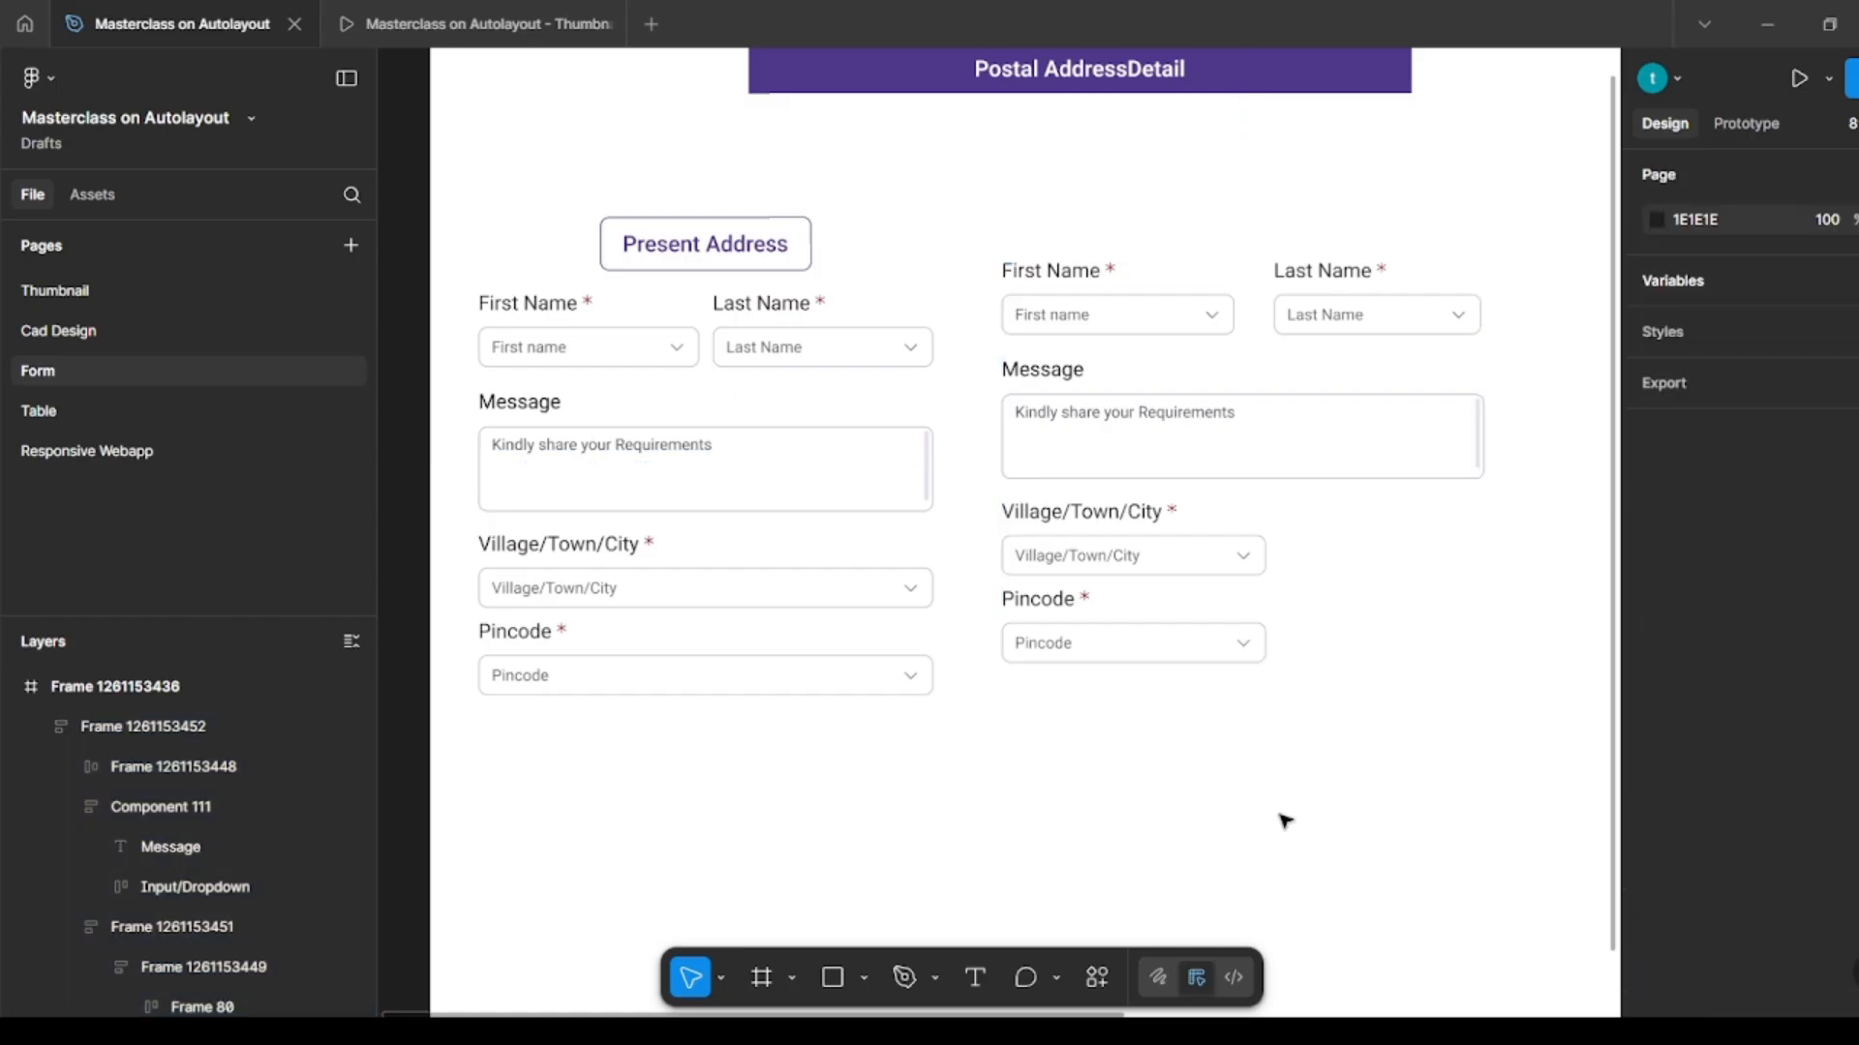
Step: Set the Village/Town/City and Pincode group to Fill container width within the combined field stack
{"action": "double_click", "coordinate": [1161, 559]}
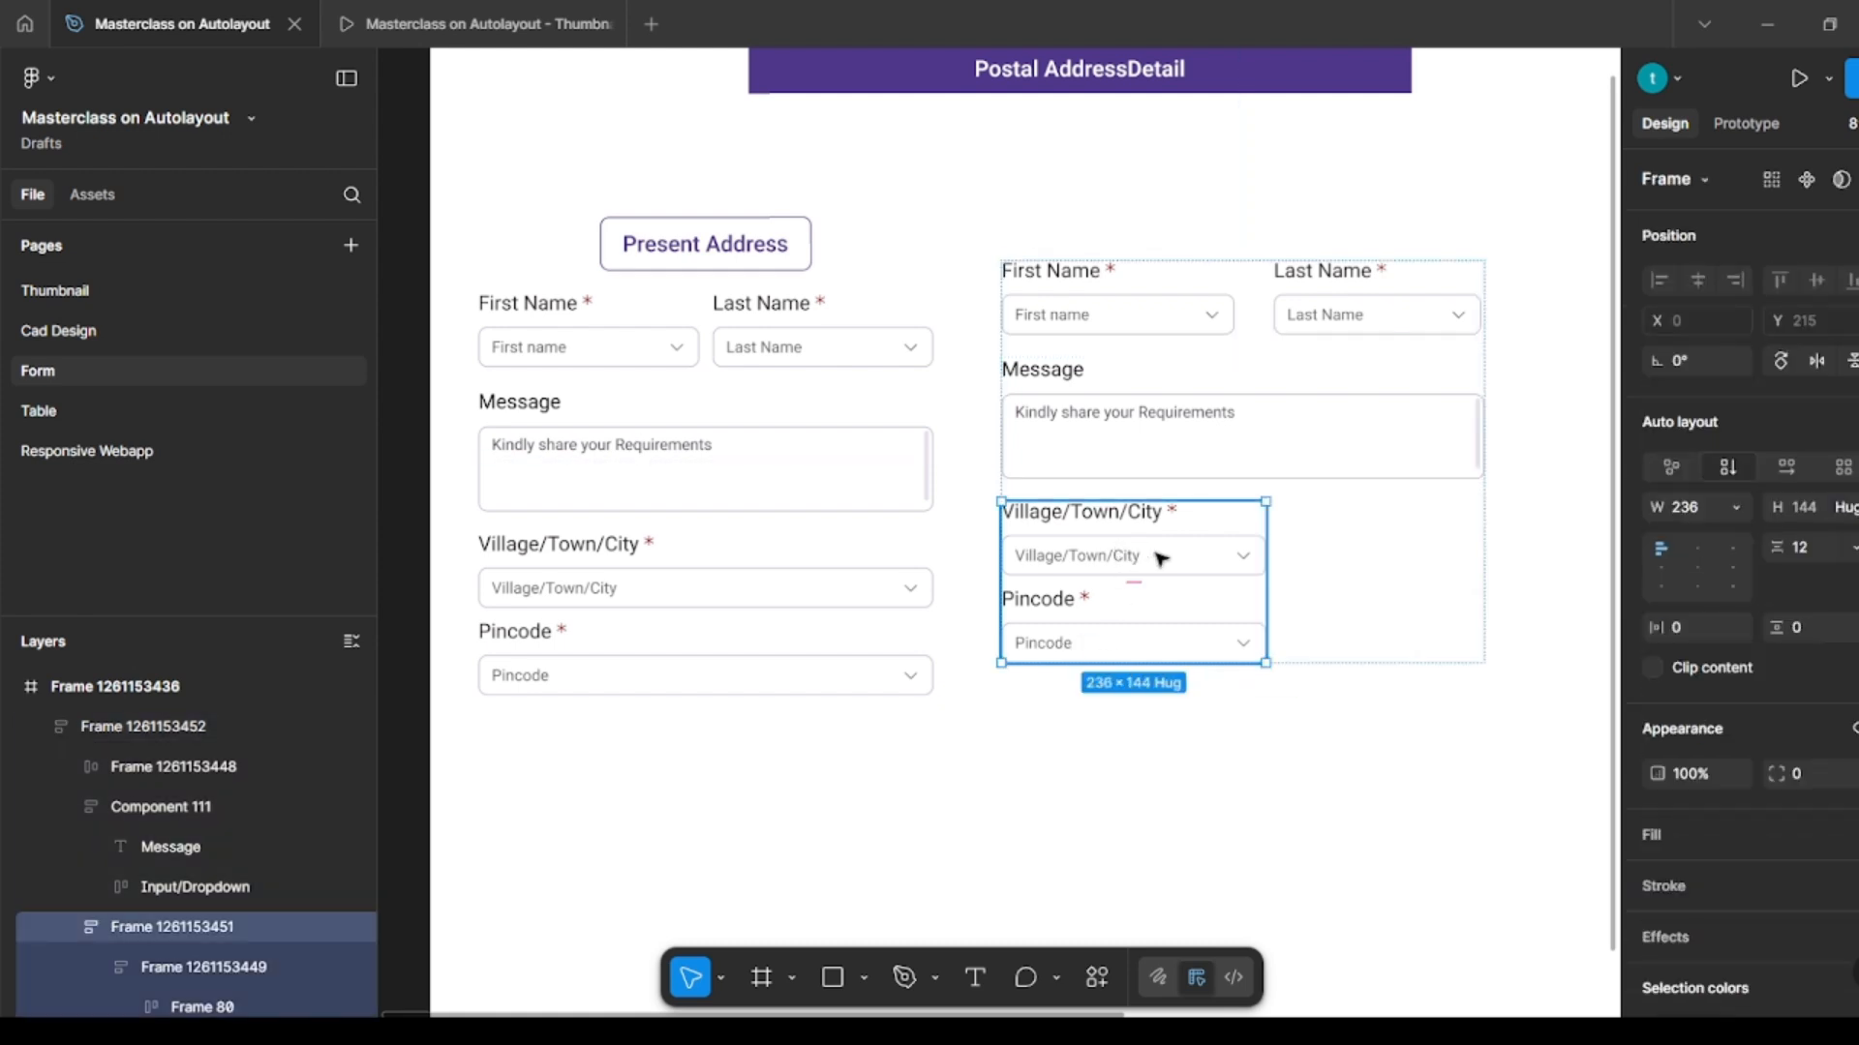
{"action": "left_click", "coordinate": [1740, 505]}
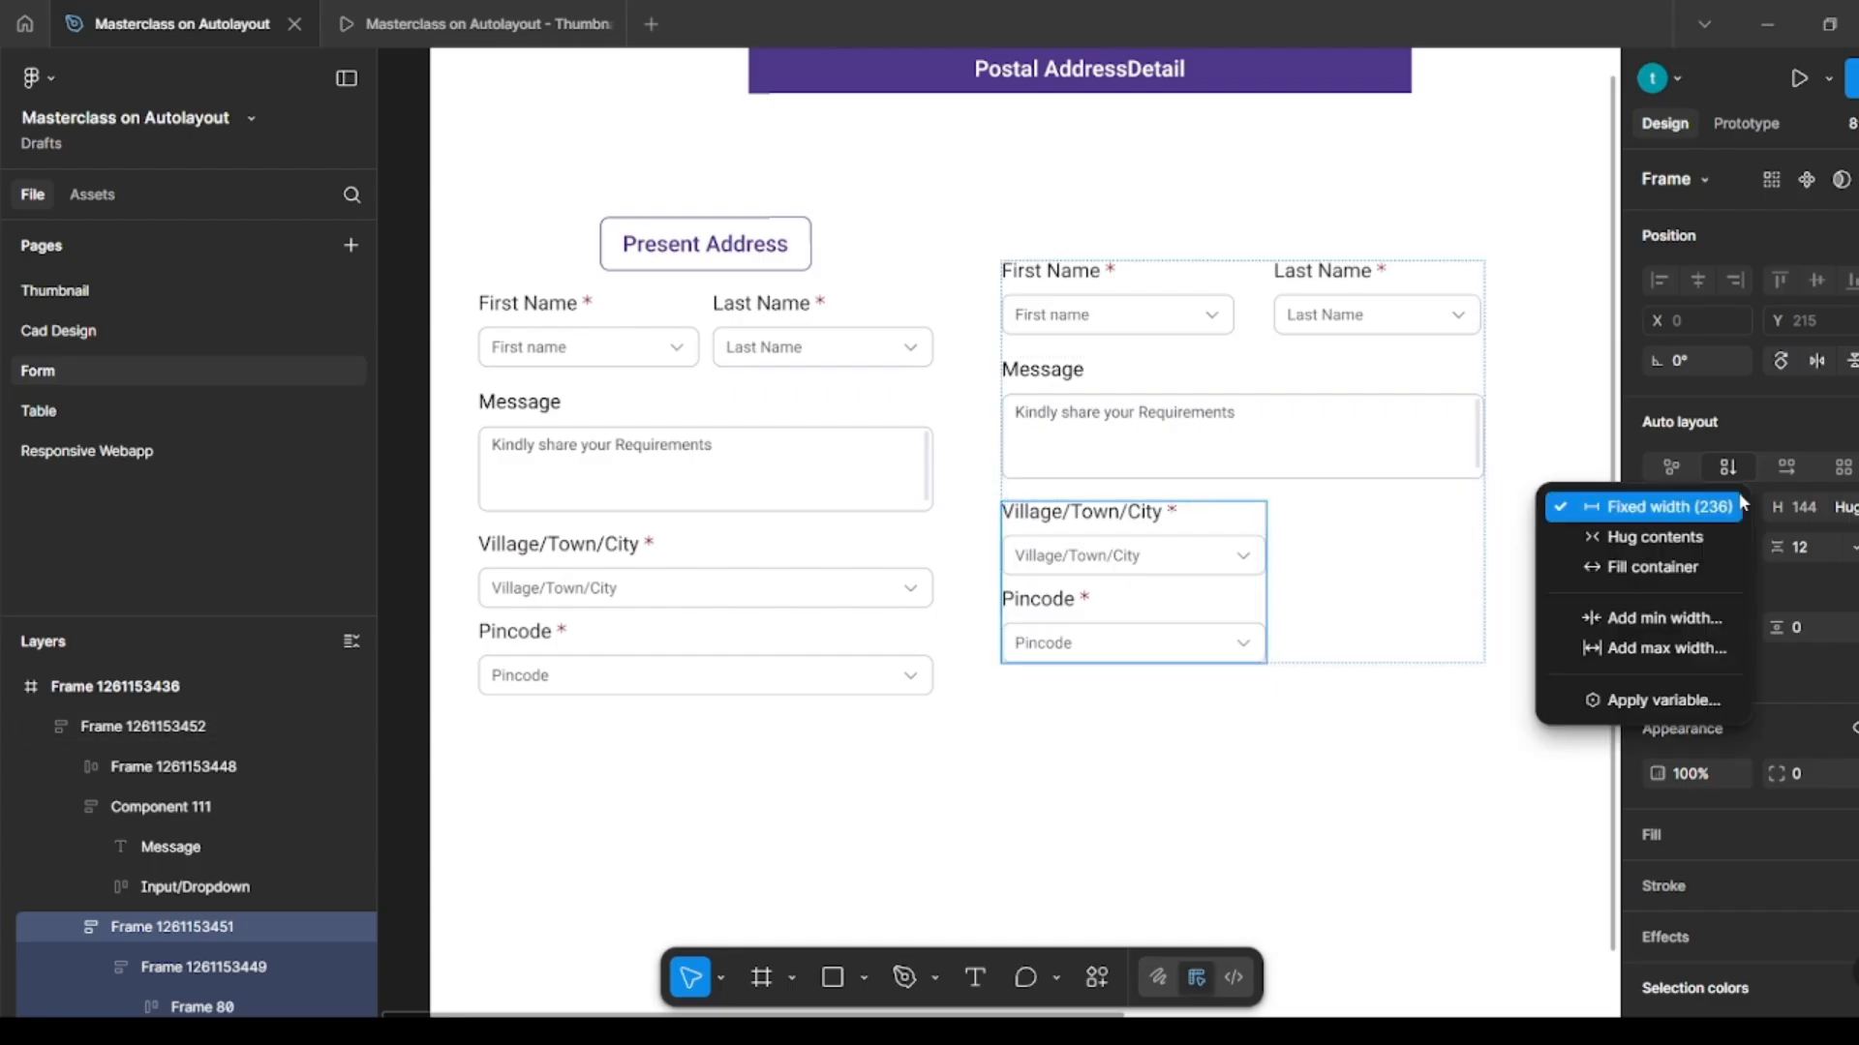
{"action": "left_click", "coordinate": [1651, 570]}
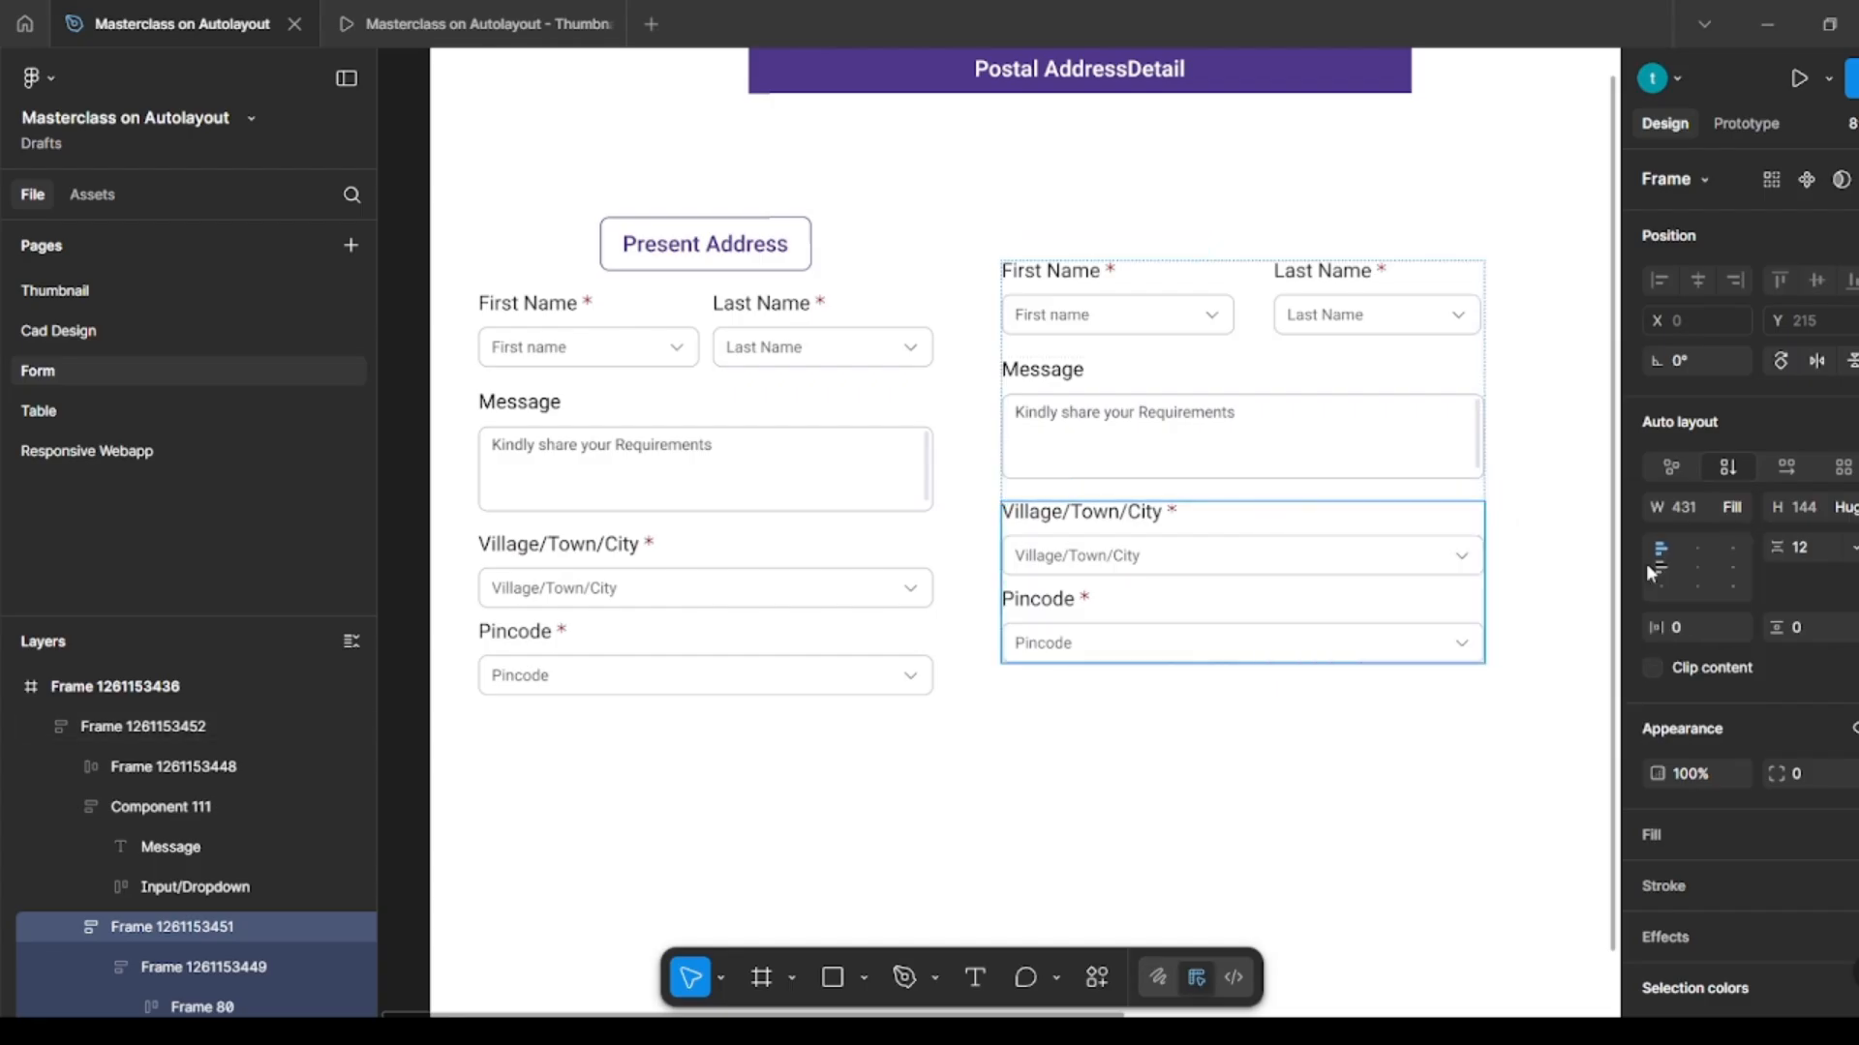
{"action": "left_click", "coordinate": [1459, 804]}
Step: Widen the combined field stack to about 445
{"action": "scroll", "coordinate": [1445, 822], "scroll_direction": "up", "scroll_amount": 2}
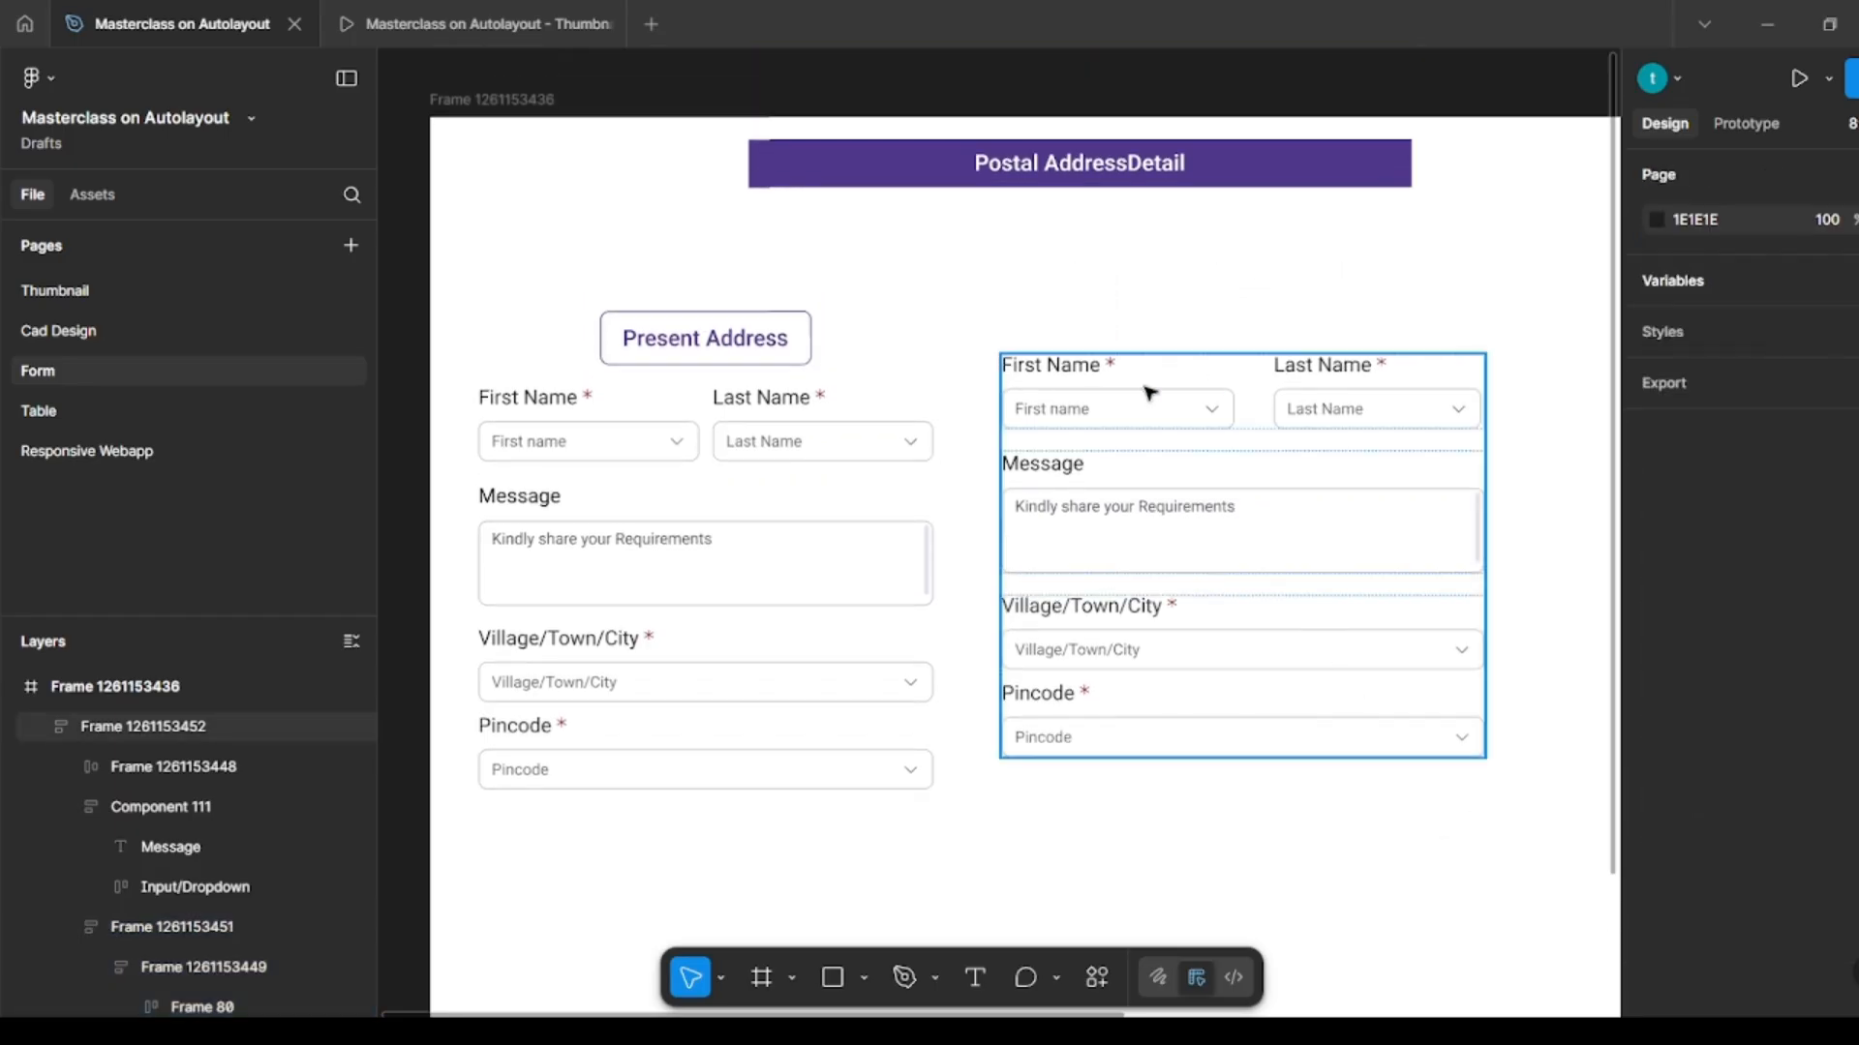
{"action": "left_click", "coordinate": [1149, 392]}
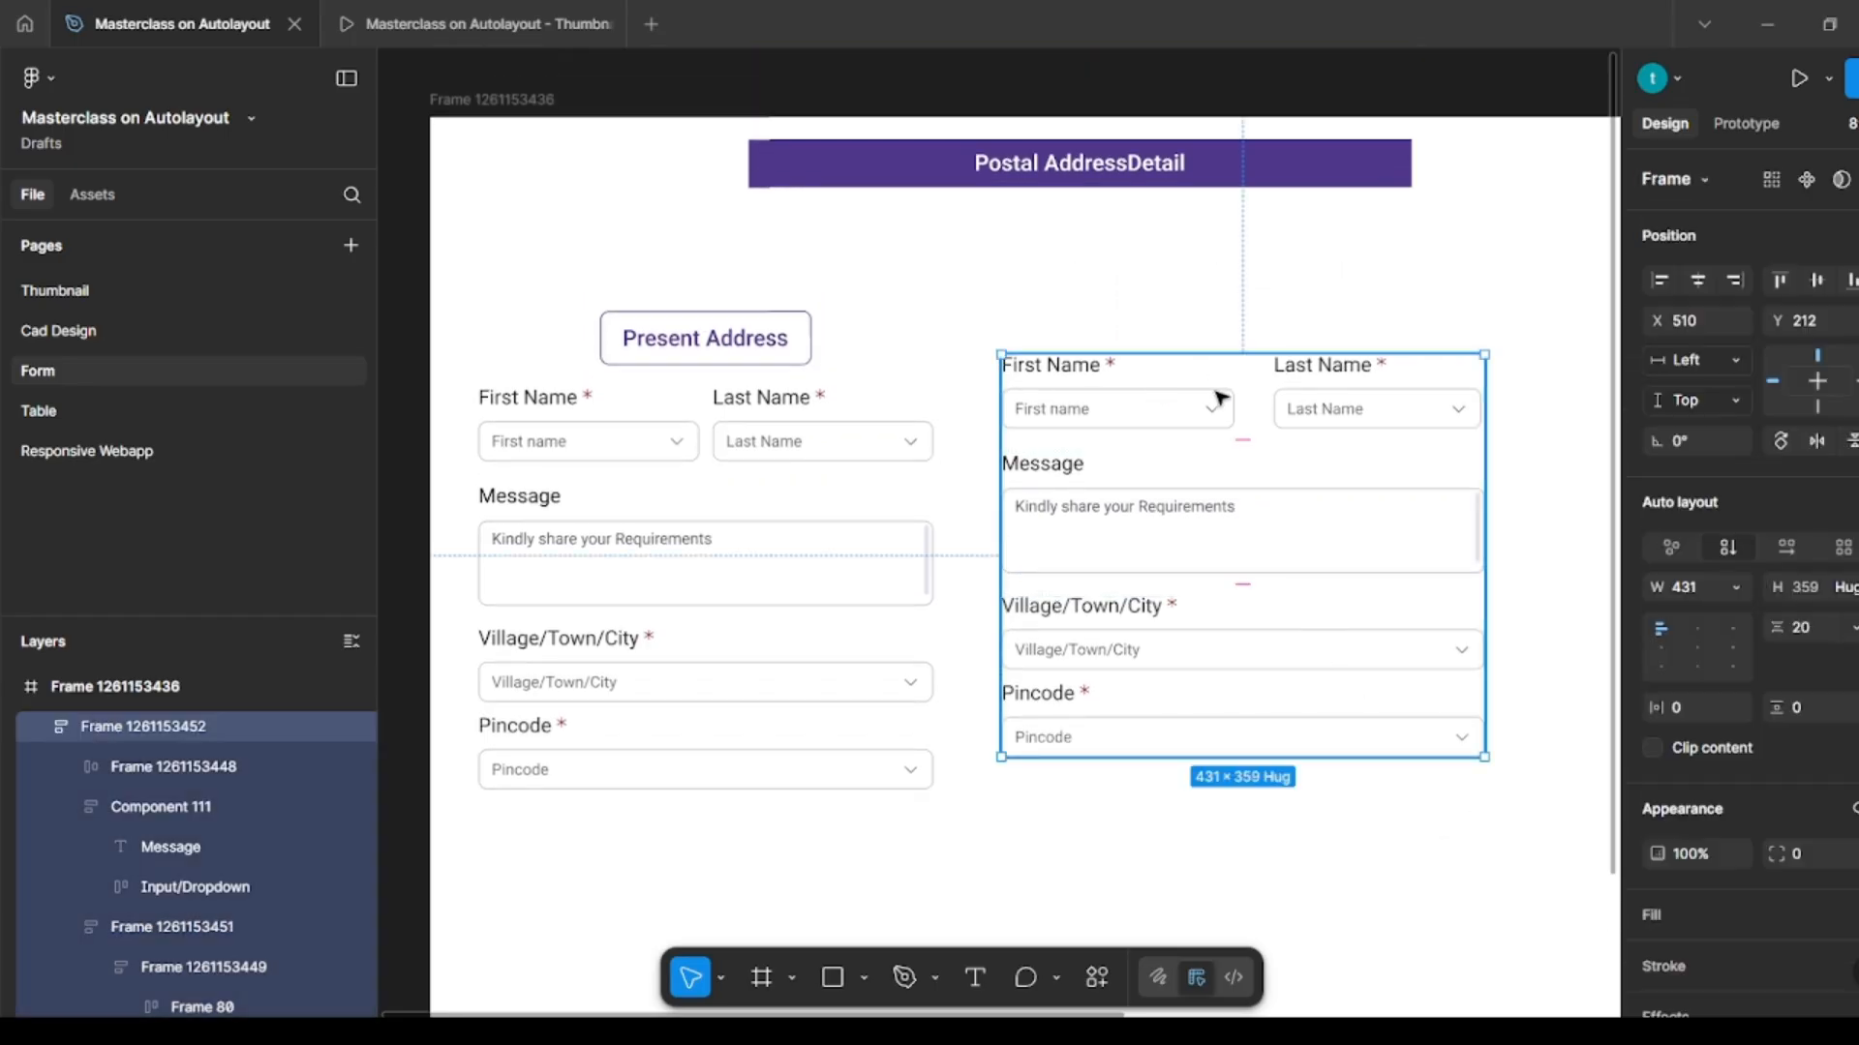
{"action": "double_click", "coordinate": [1481, 433]}
{"action": "left_click_drag", "start_coordinate": [1450, 432], "coordinate": [1513, 379]}
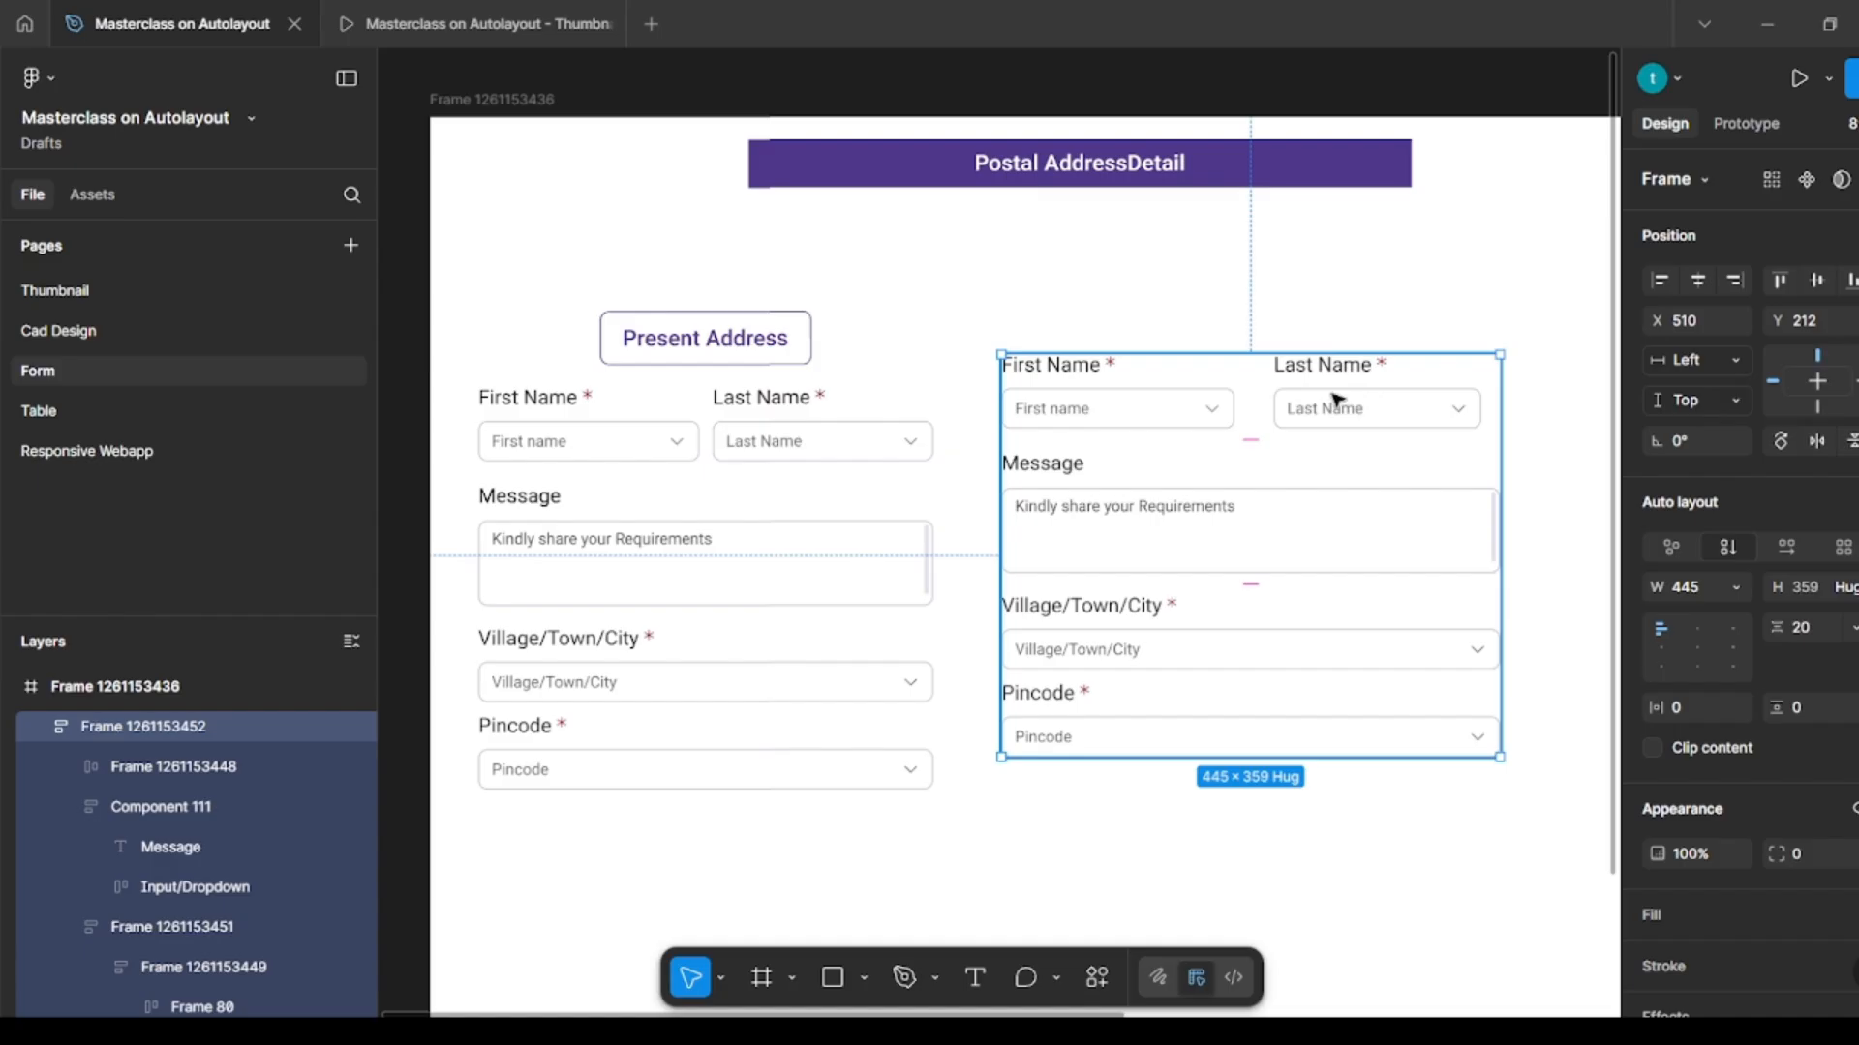
Step: Turn on wrapping for the First Name and Last Name row's auto layout
{"action": "left_click", "coordinate": [1336, 397]}
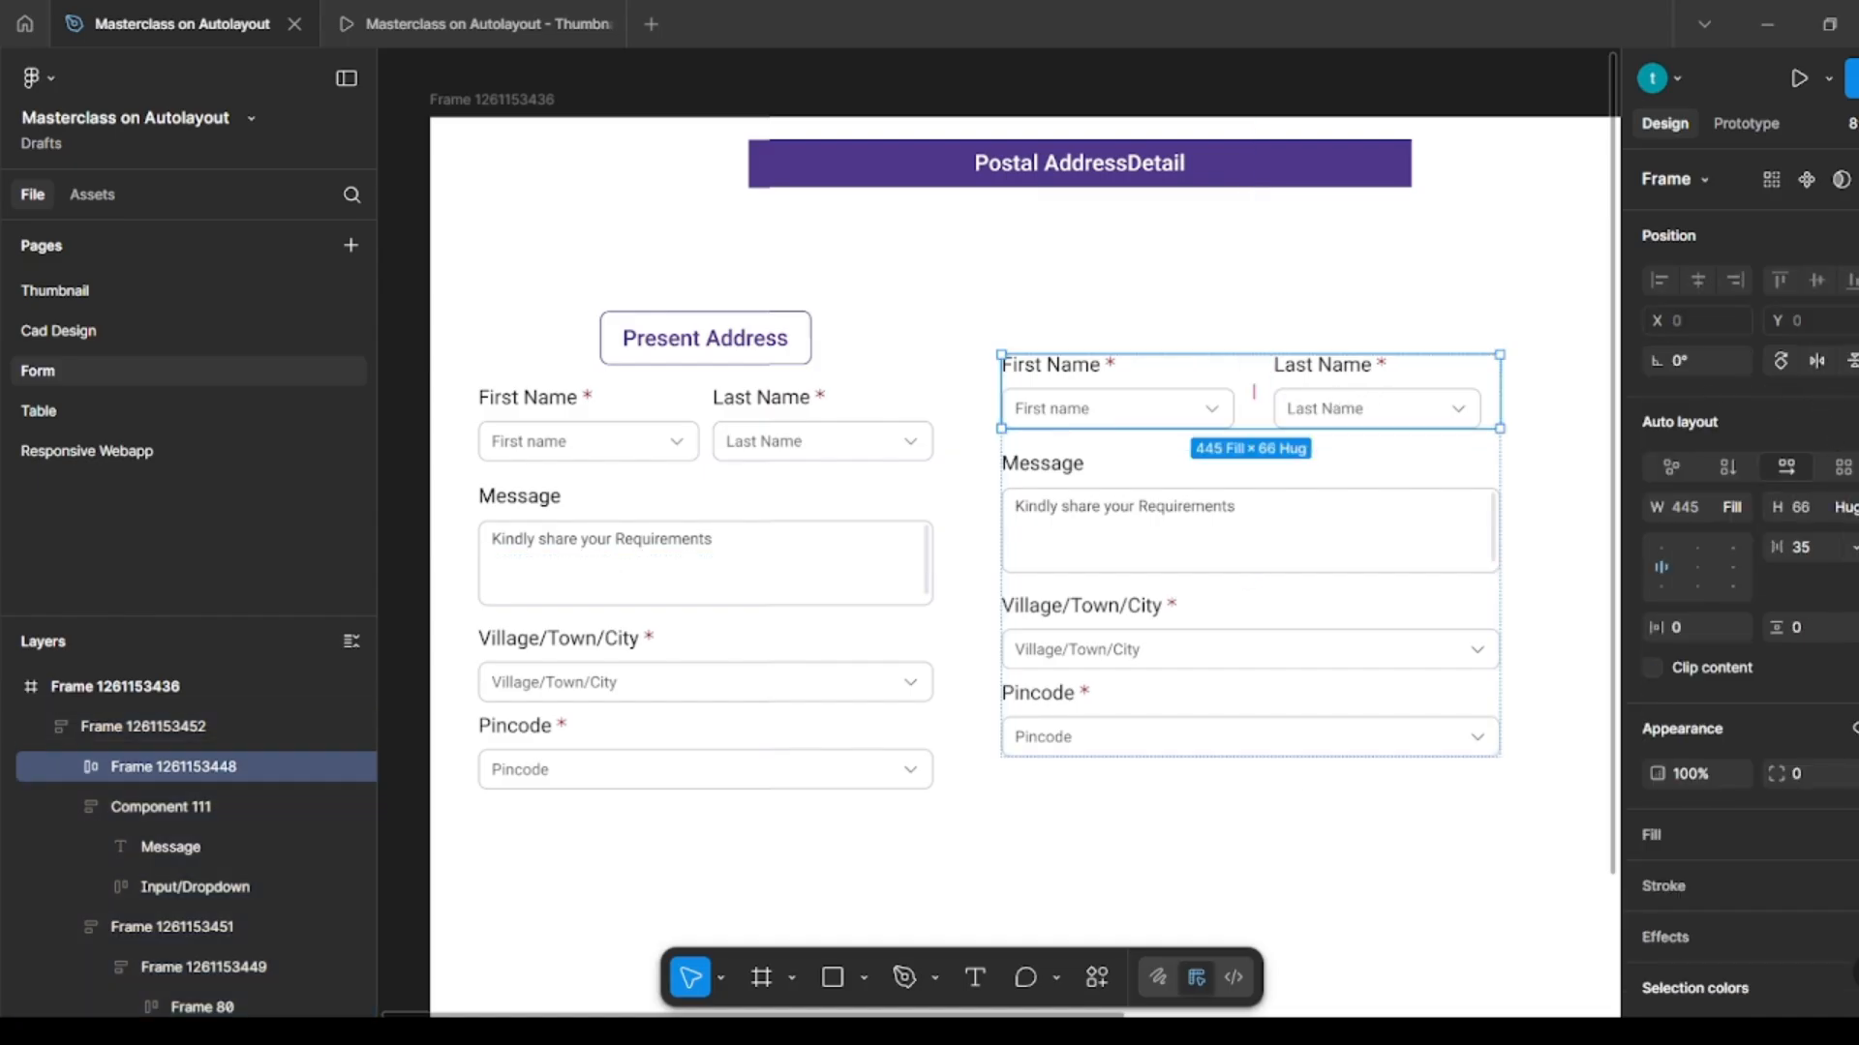
{"action": "left_click", "coordinate": [1858, 467]}
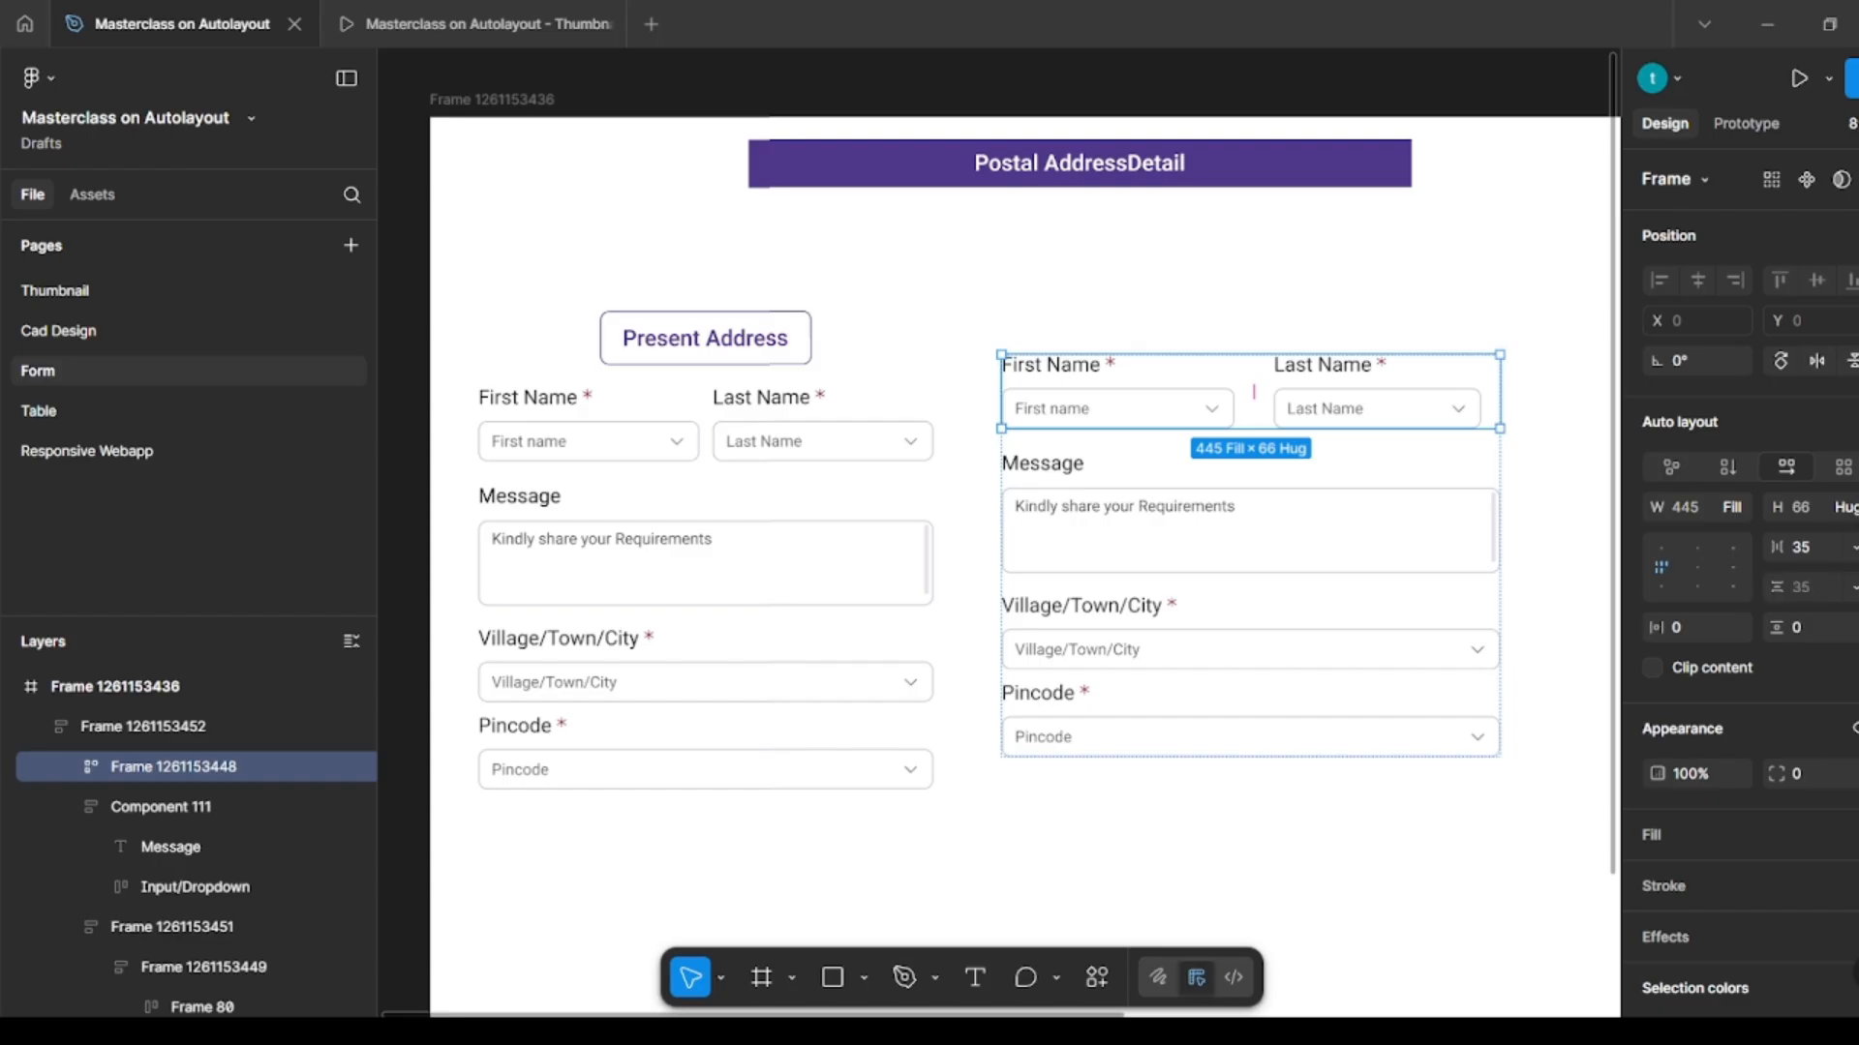
Step: Narrow the combined field stack to about 271 to test how the First Name and Last Name row wraps
{"action": "left_click", "coordinate": [1365, 286]}
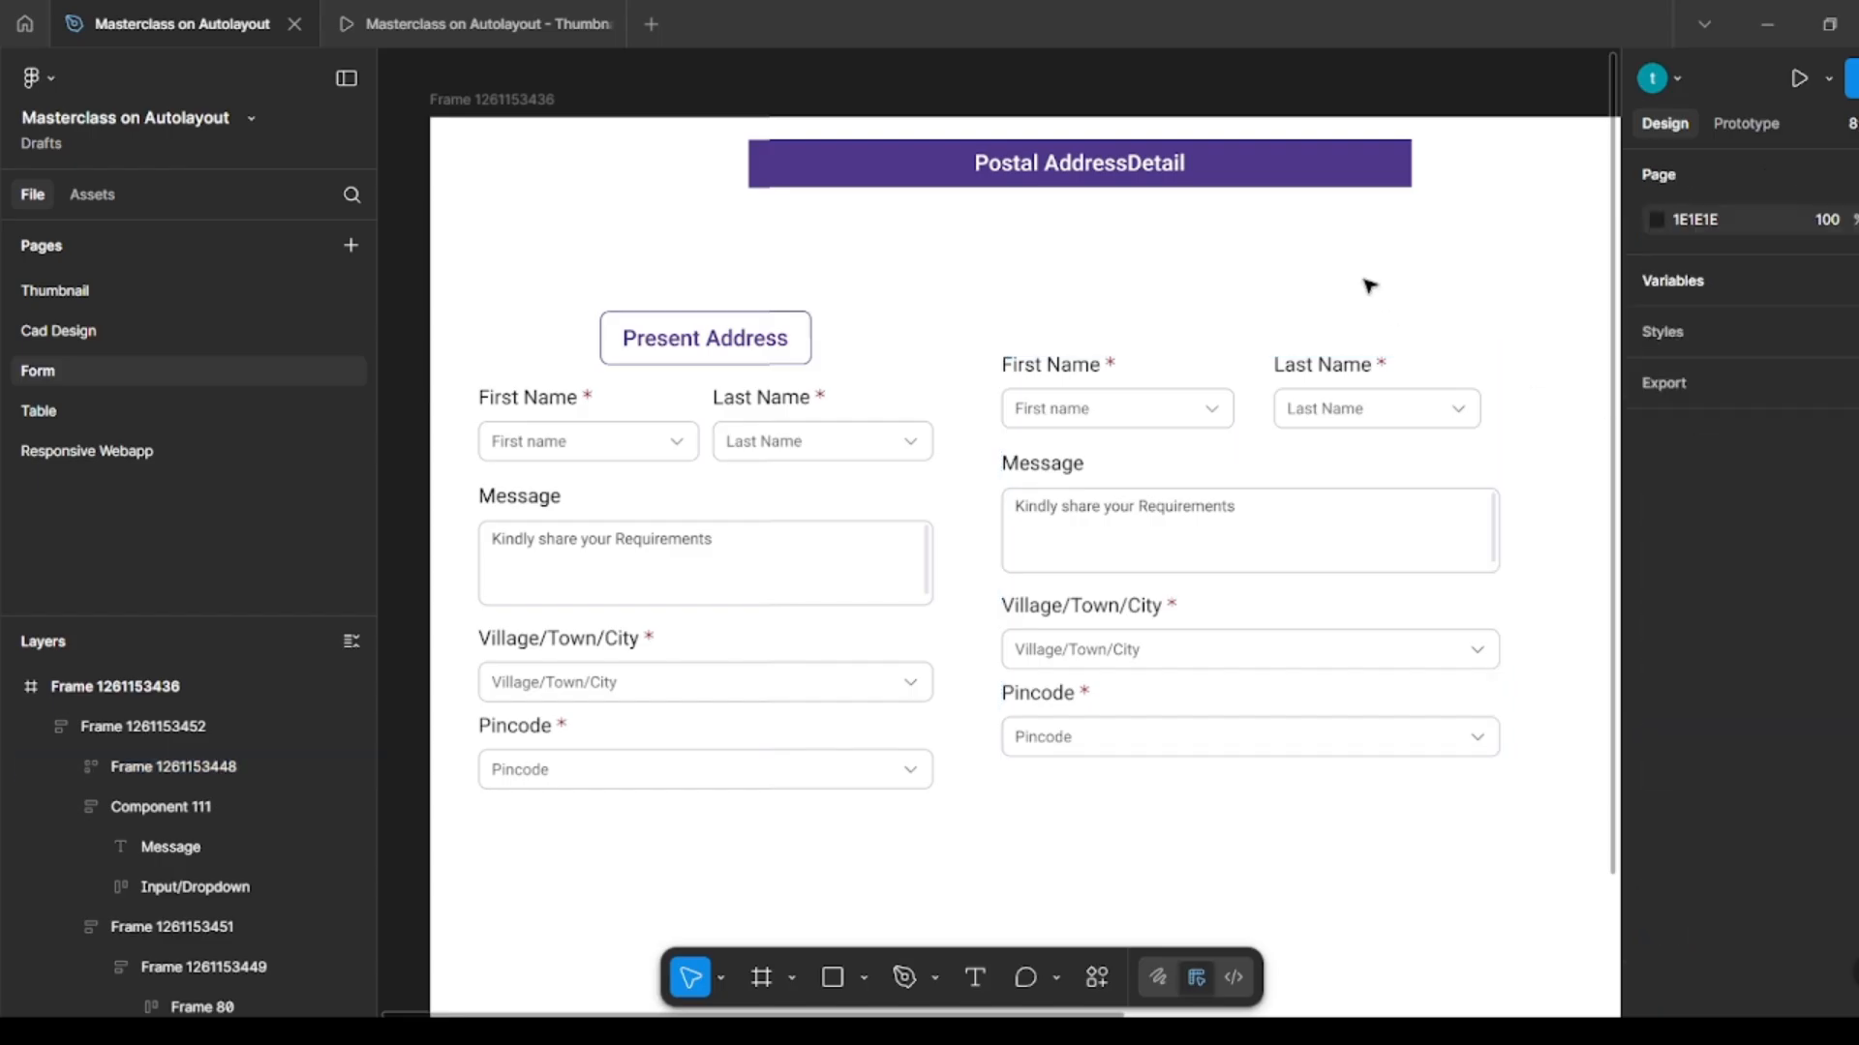
{"action": "left_click", "coordinate": [1360, 403]}
{"action": "left_click_drag", "start_coordinate": [1499, 407], "coordinate": [1303, 410]}
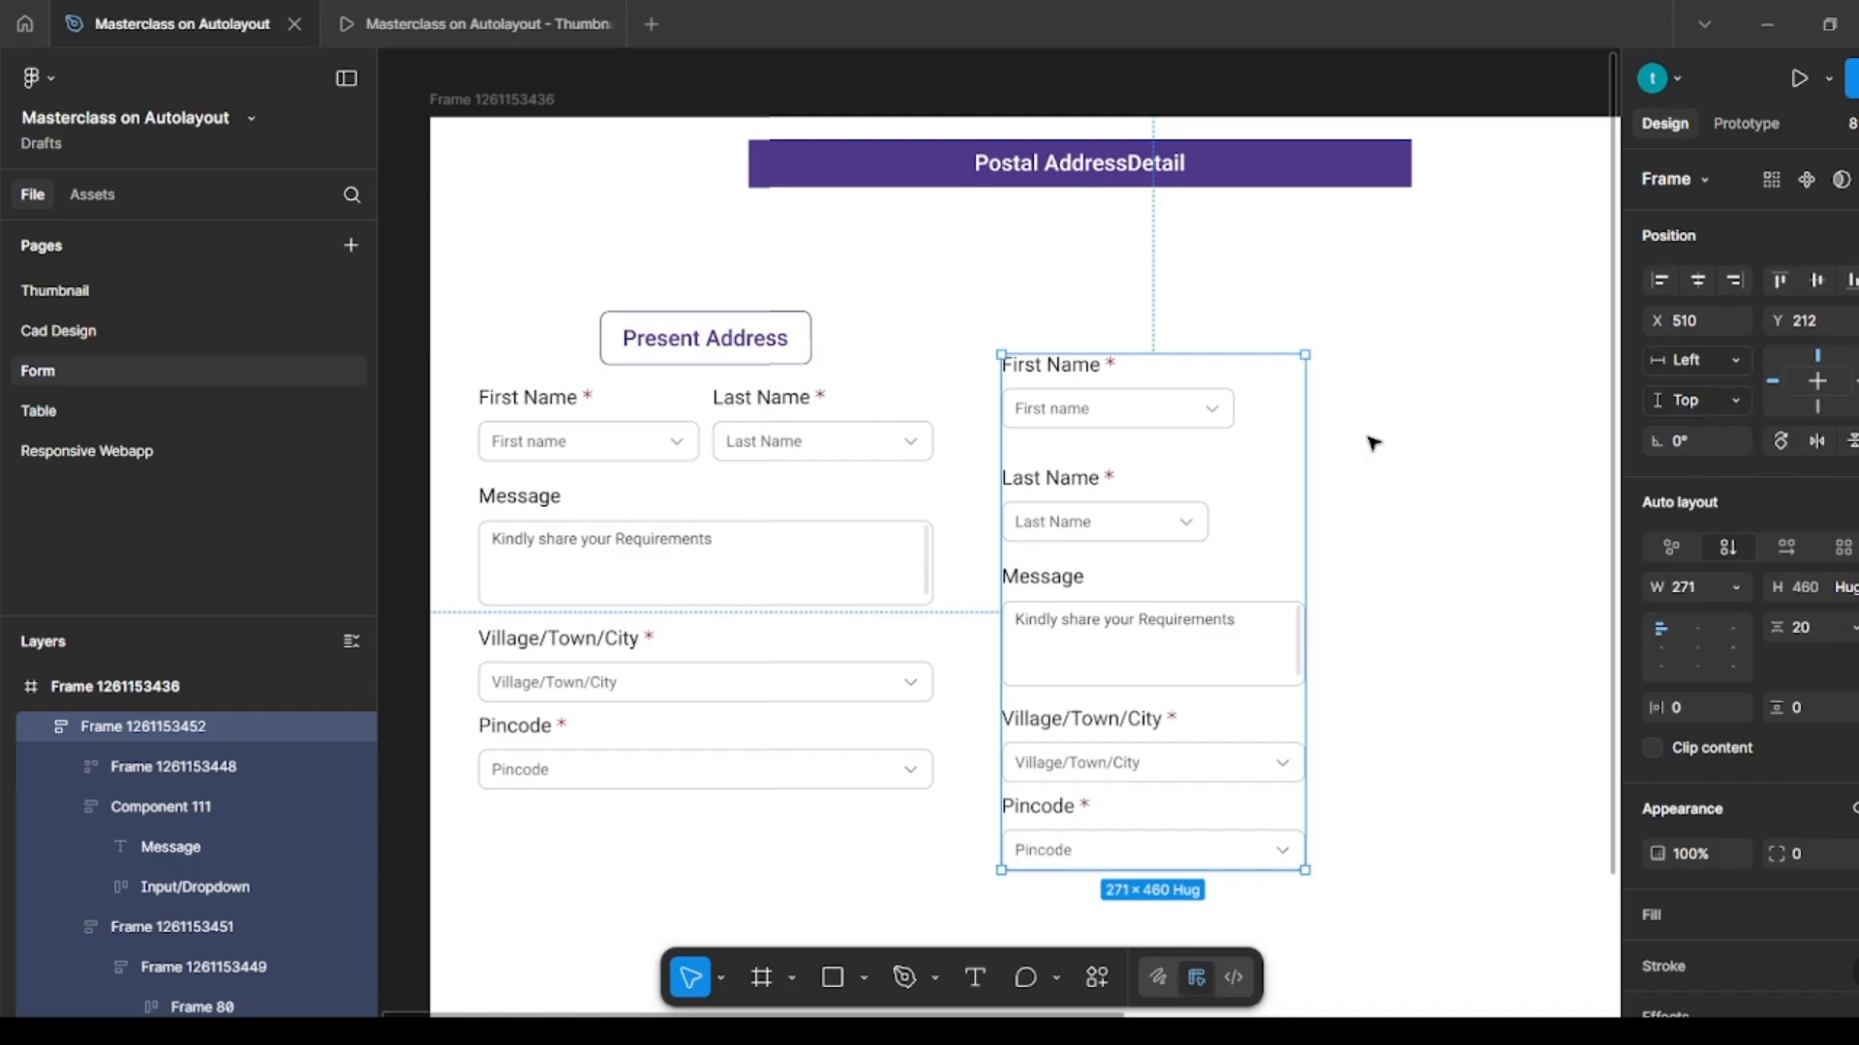
Step: Set the name row's gap to 20 and make its First Name and Last Name groups fill the container width
{"action": "double_click", "coordinate": [1150, 414]}
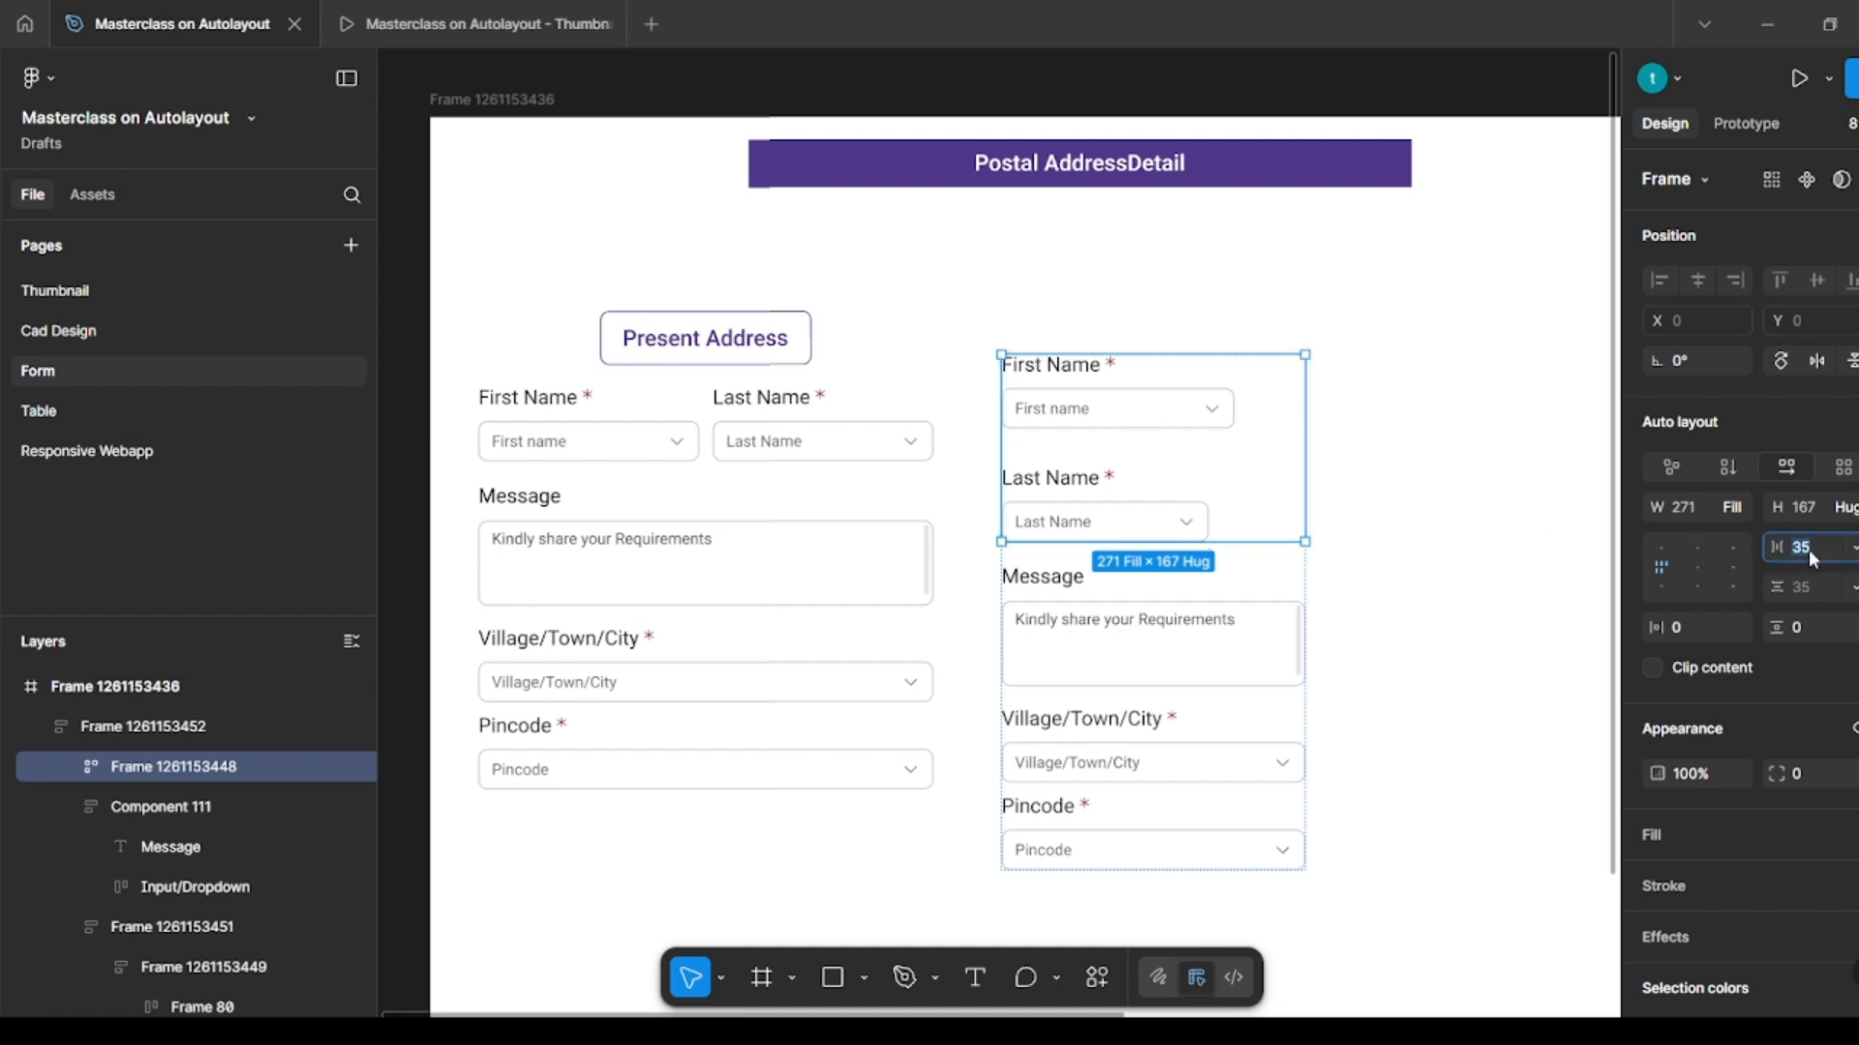
{"action": "key", "text": "Return"}
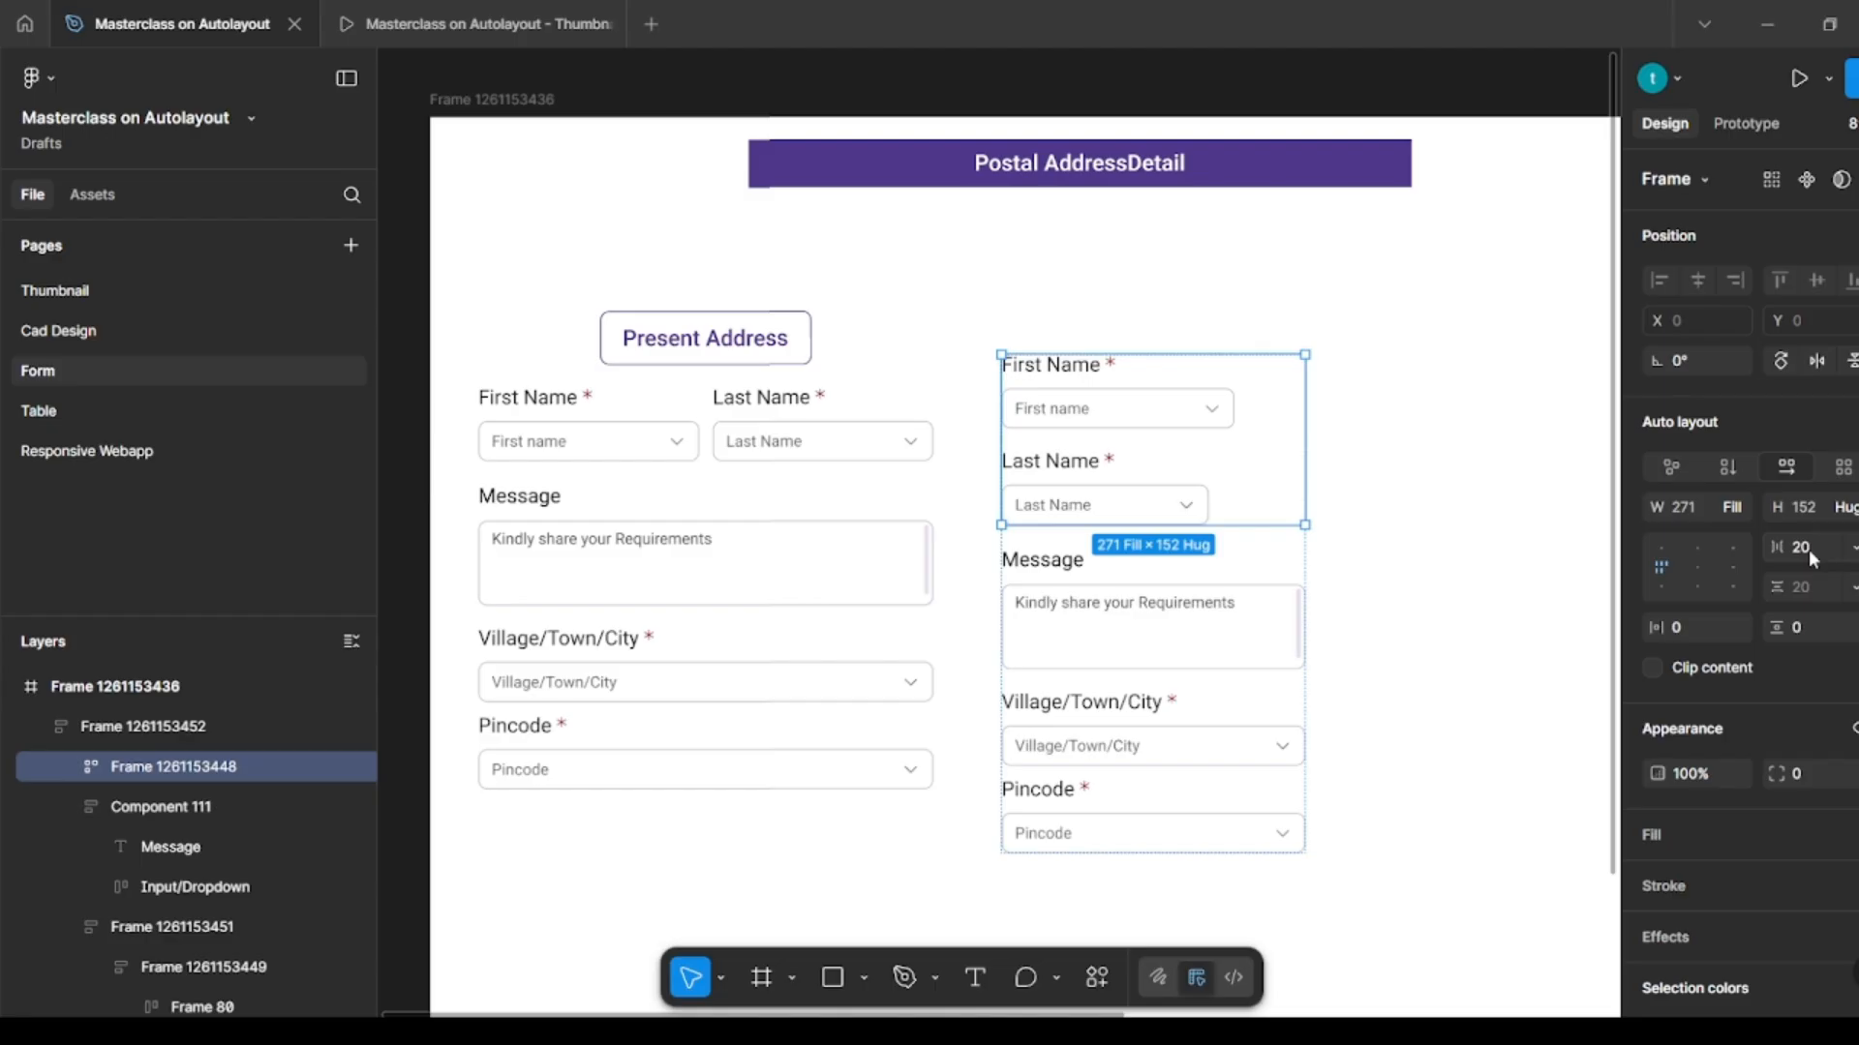
{"action": "double_click", "coordinate": [1201, 418]}
{"action": "left_click", "coordinate": [1199, 505], "text": "shift"}
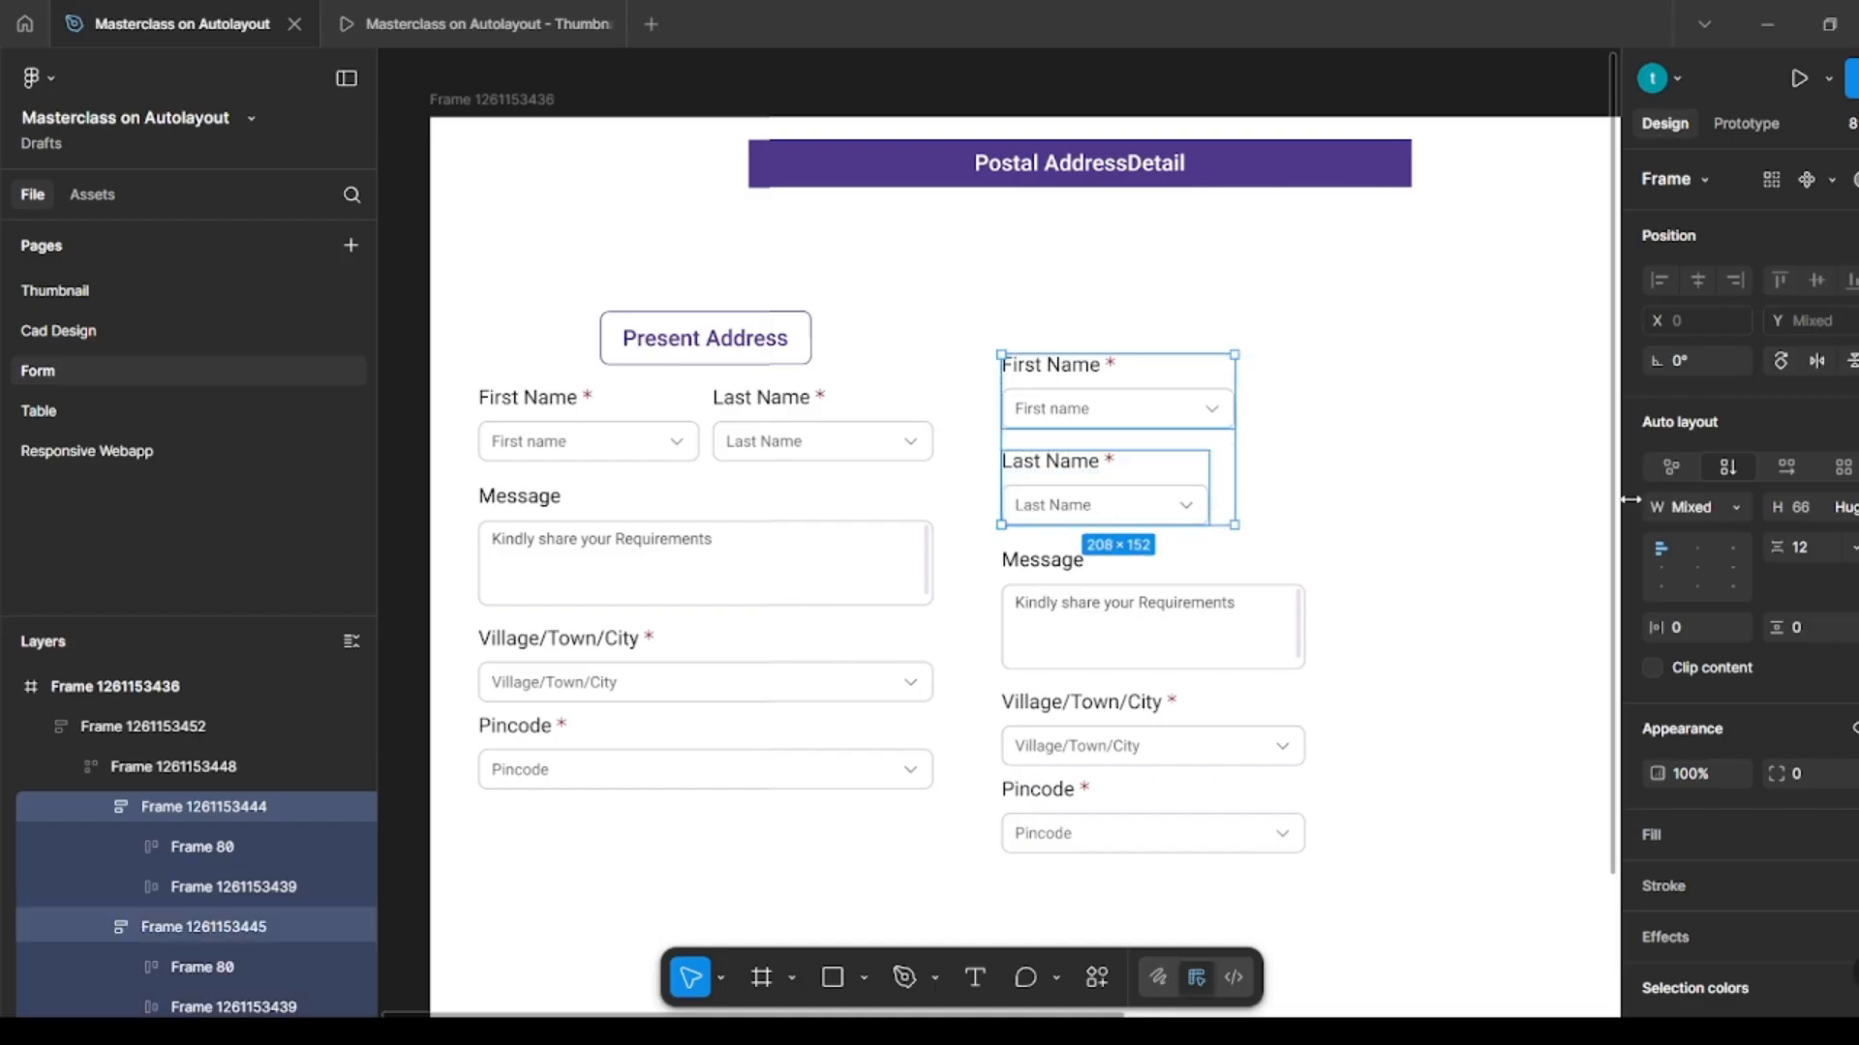
{"action": "left_click", "coordinate": [1737, 507]}
{"action": "left_click", "coordinate": [1669, 569]}
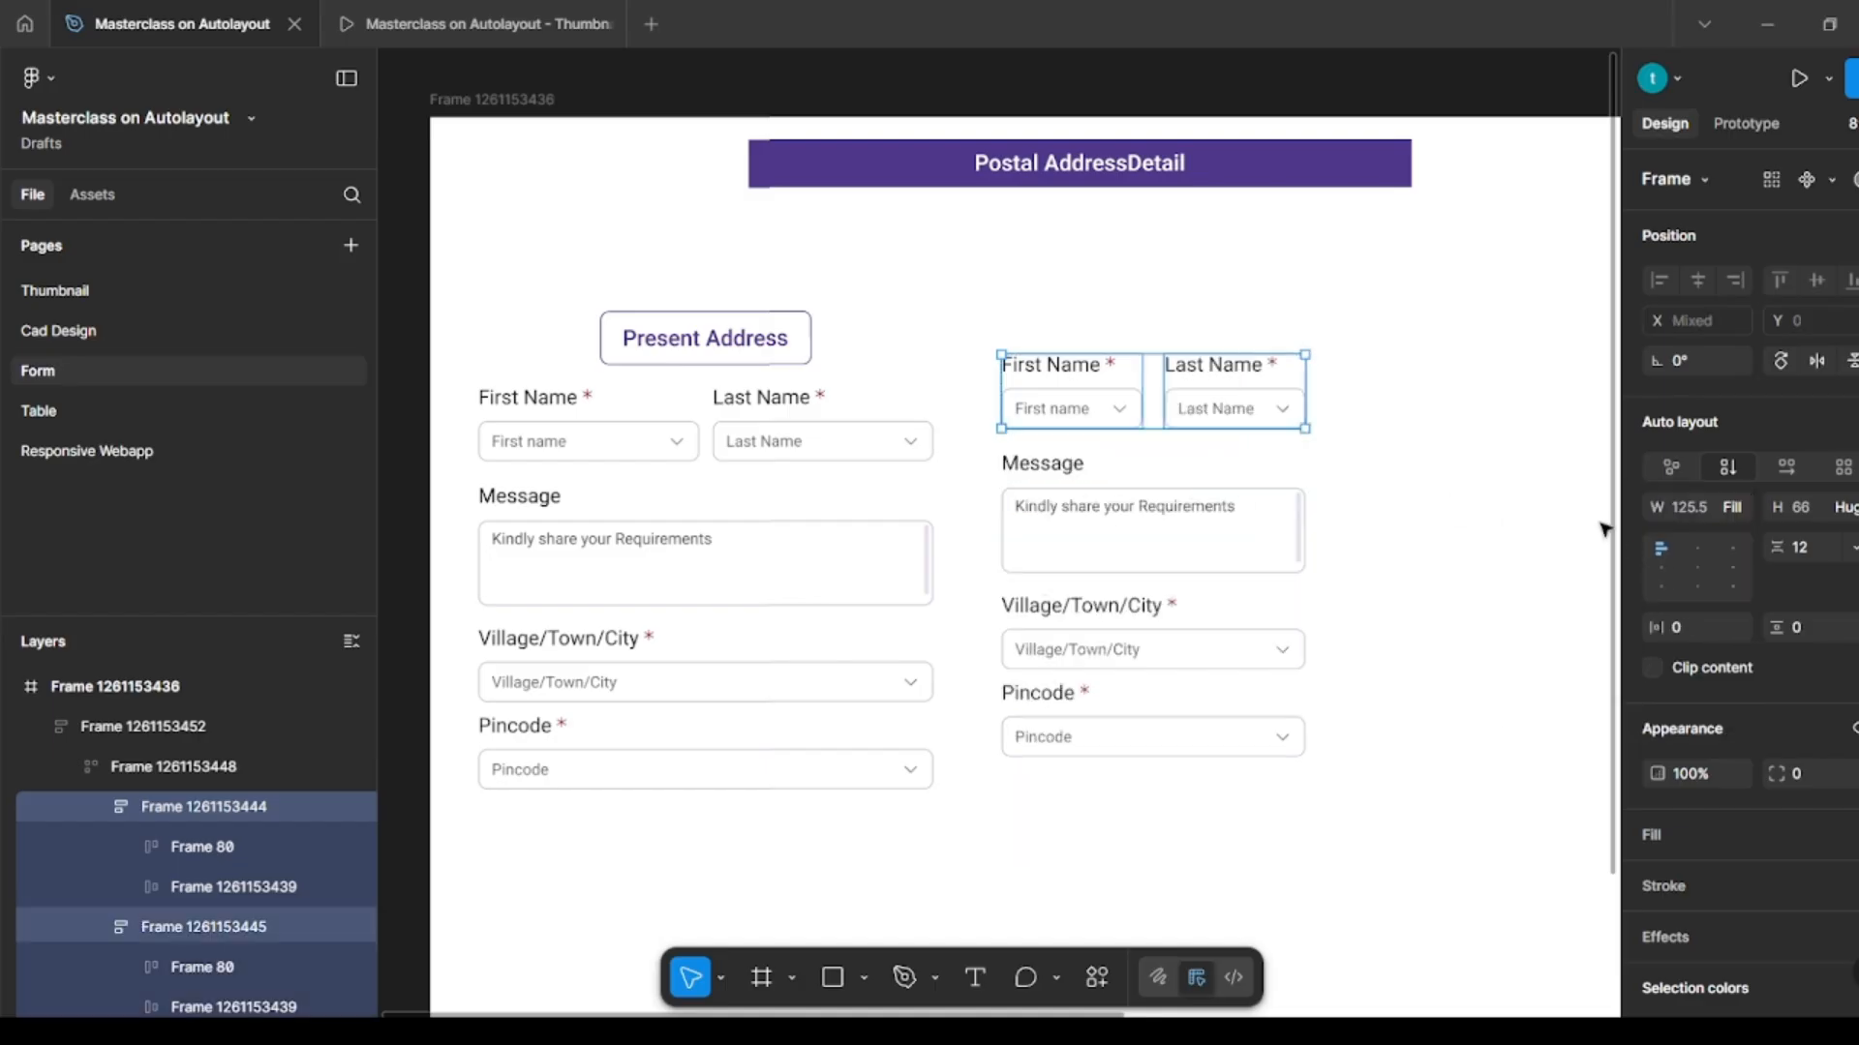
Step: Widen the combined field stack to about 320 and turn off wrapping for the name row
{"action": "left_click", "coordinate": [1497, 487]}
{"action": "left_click", "coordinate": [1104, 364]}
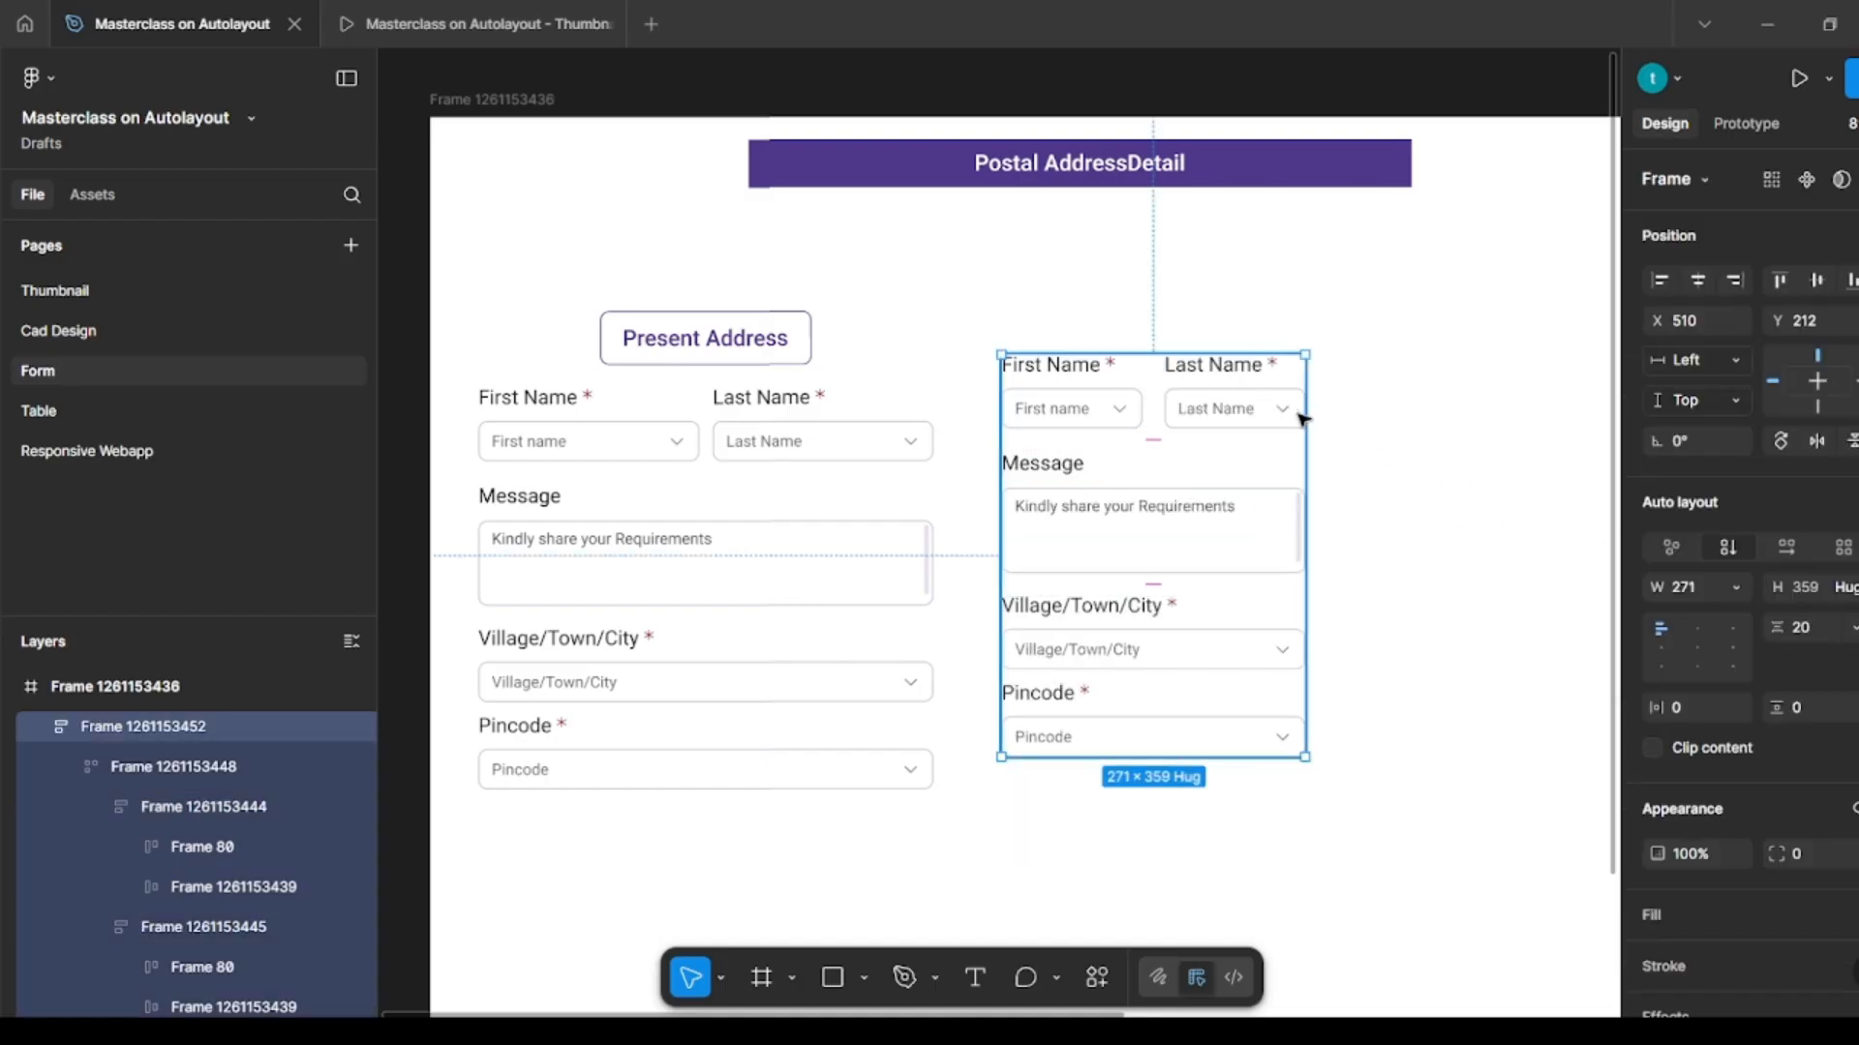
{"action": "left_click_drag", "start_coordinate": [1297, 408], "coordinate": [1360, 426]}
{"action": "left_click", "coordinate": [1170, 412]}
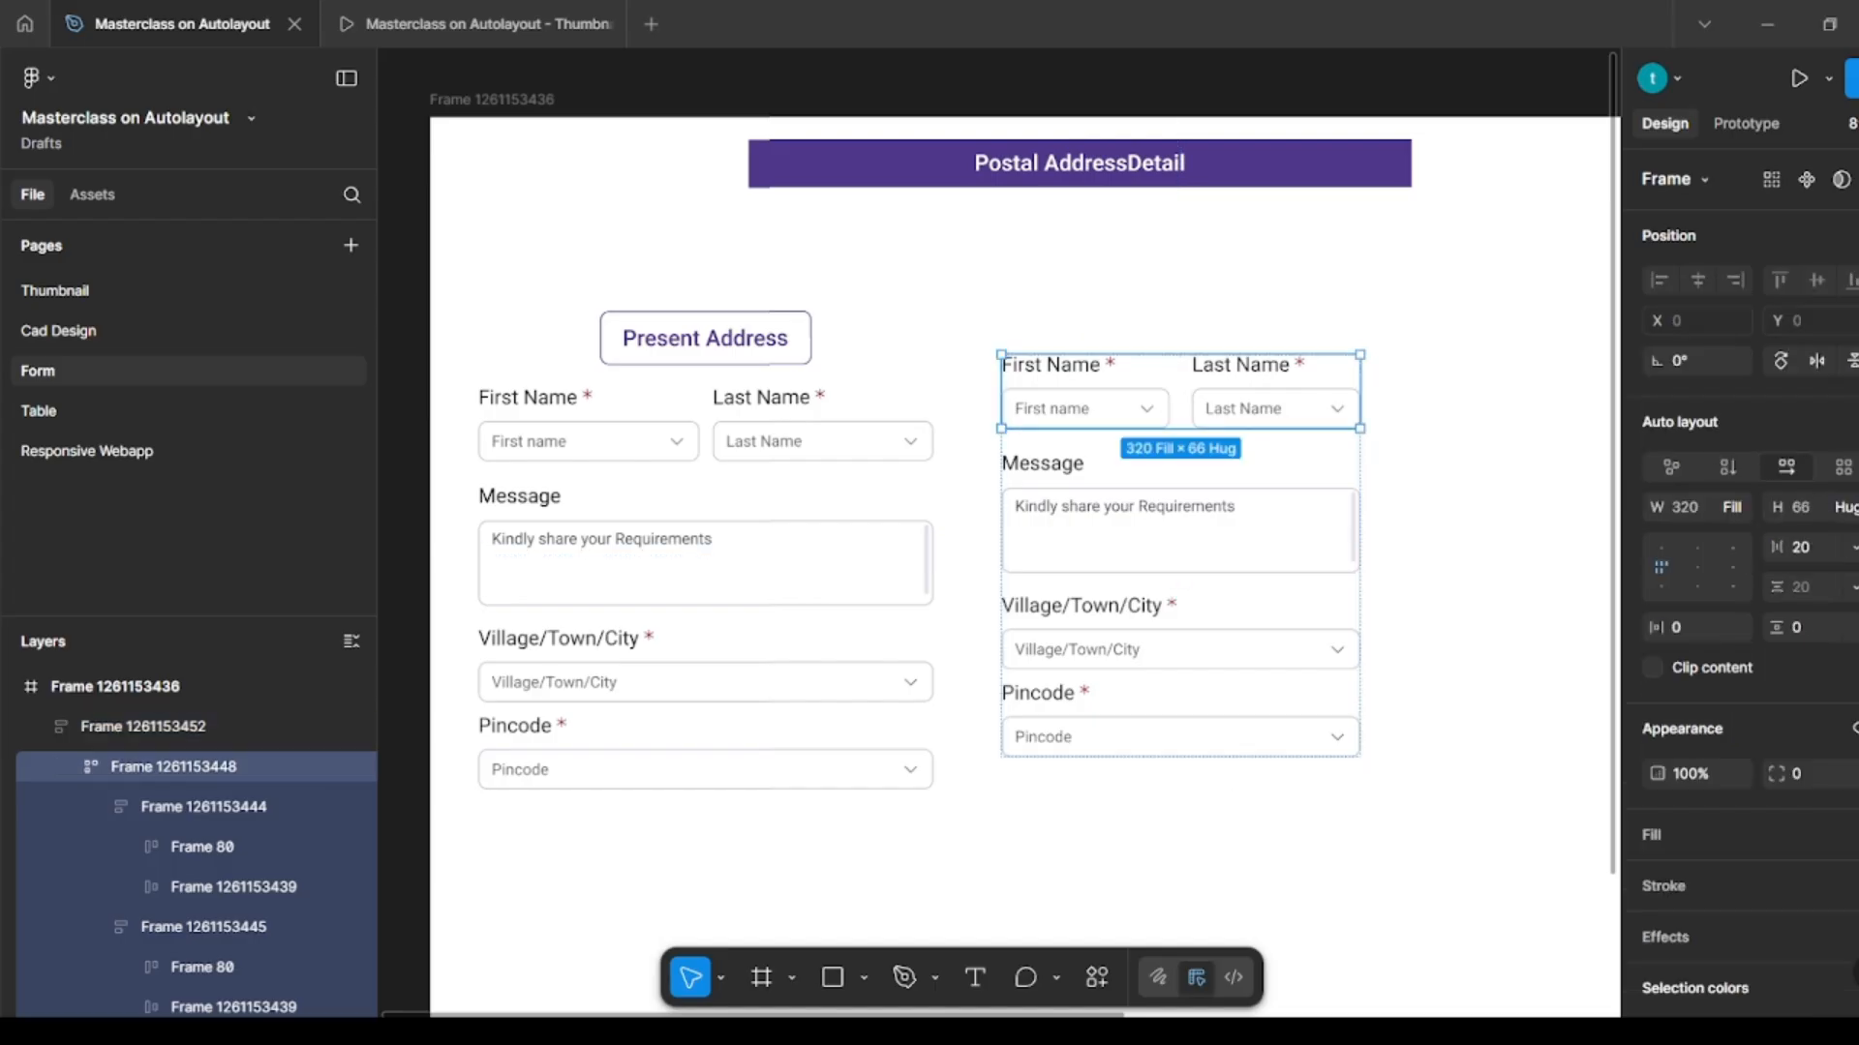
{"action": "left_click", "coordinate": [1452, 448]}
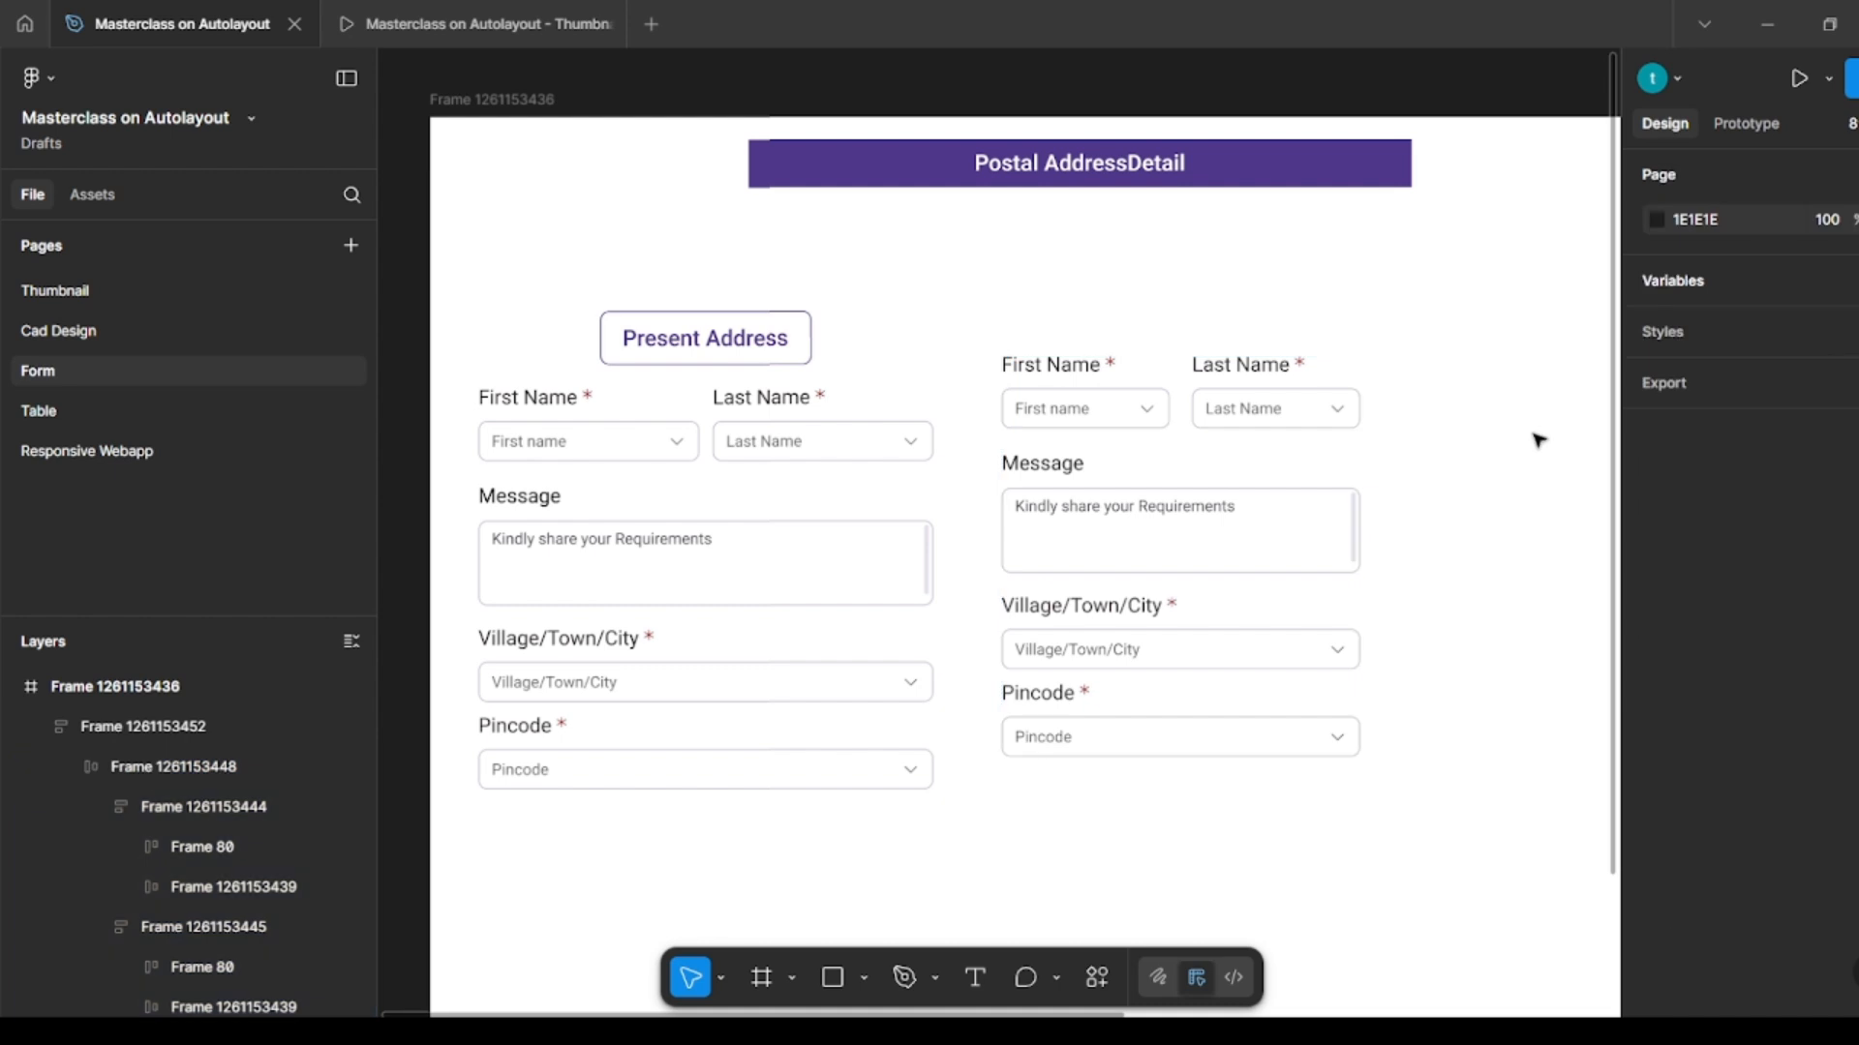
Step: Give the First Name group in the copied form a minimum width of 150
{"action": "left_click", "coordinate": [1099, 412]}
{"action": "left_click", "coordinate": [1094, 410]}
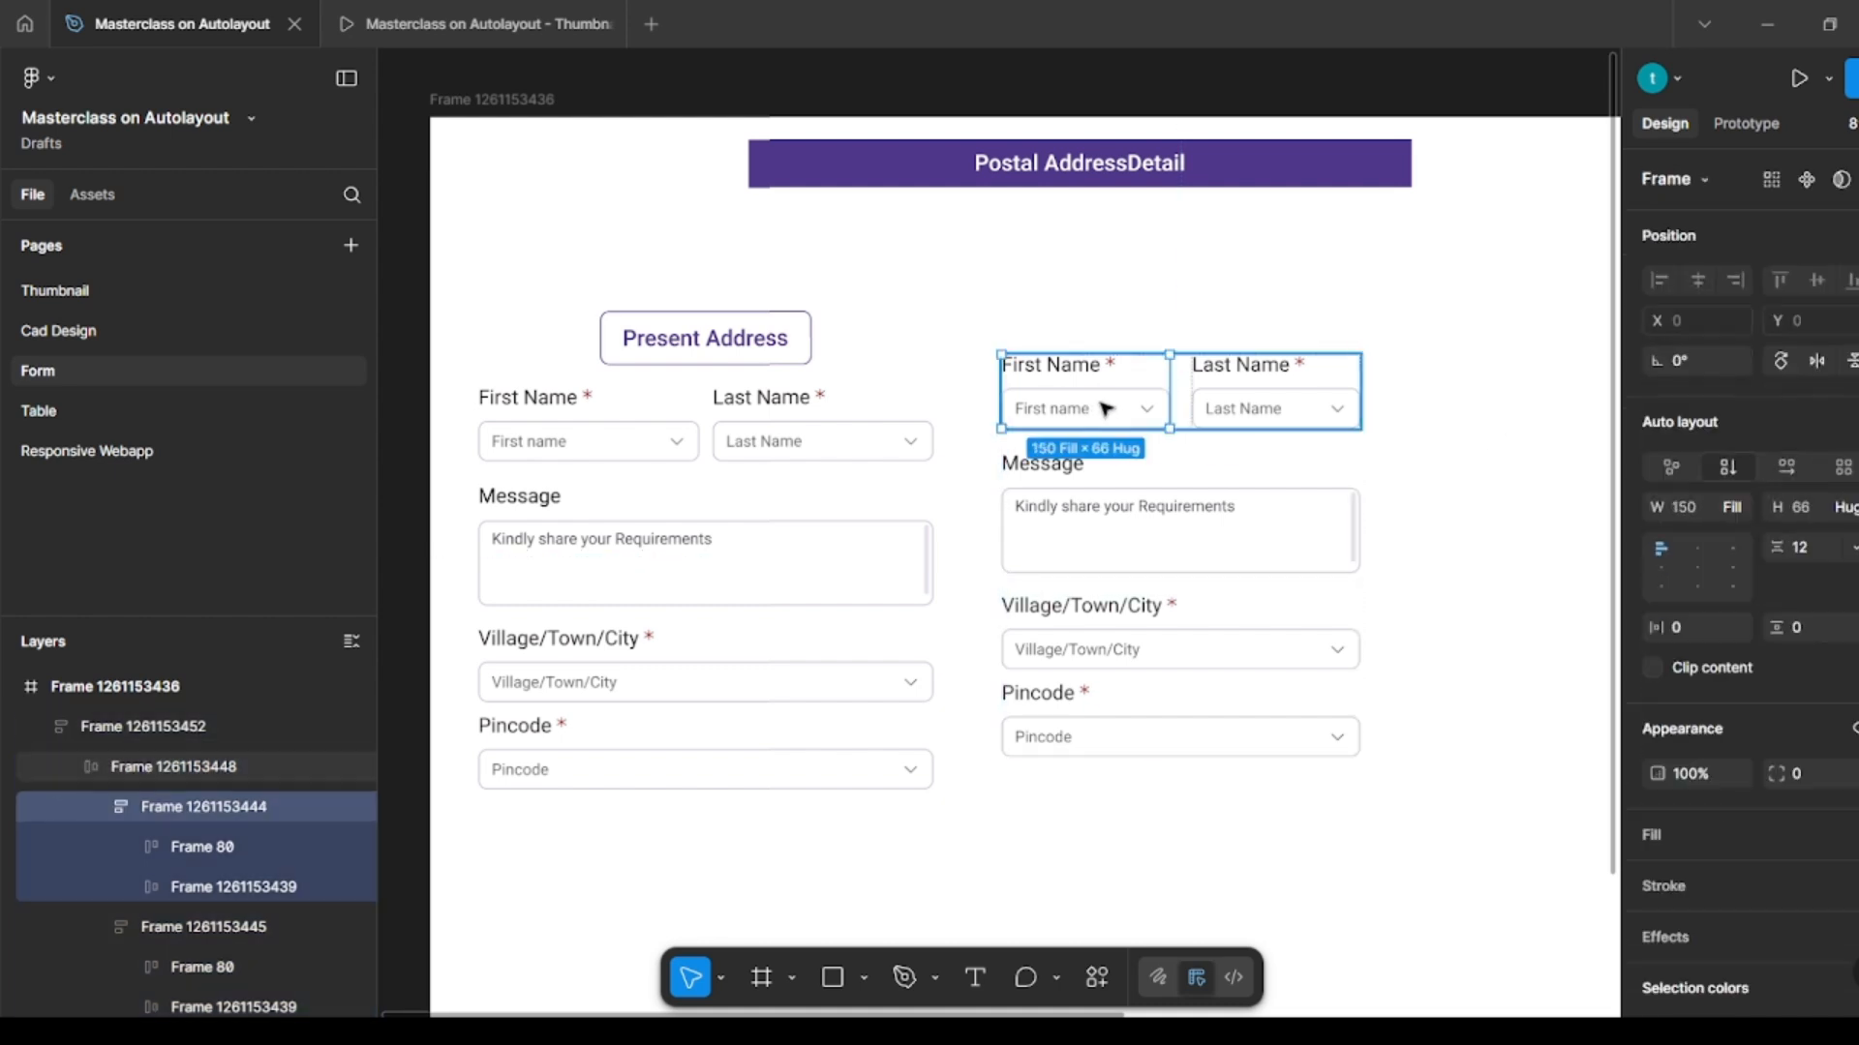
{"action": "left_click", "coordinate": [1733, 506]}
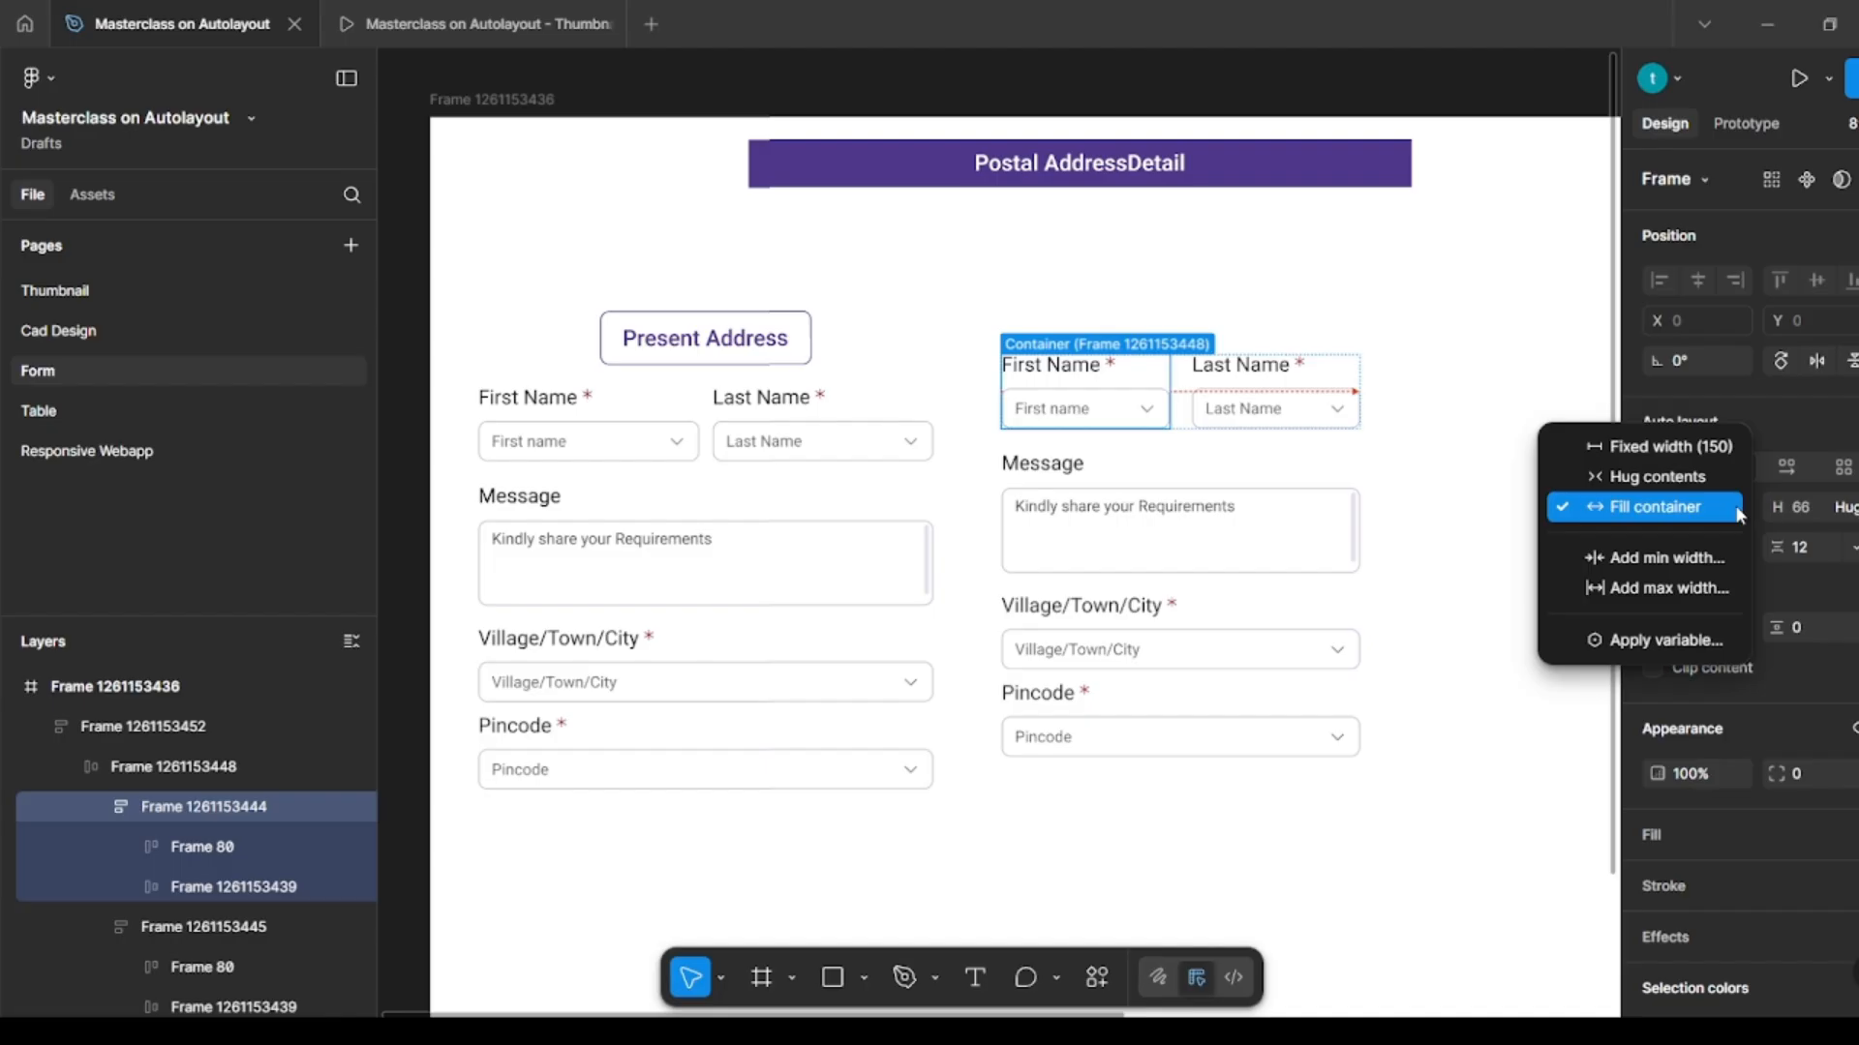
{"action": "left_click", "coordinate": [1695, 560]}
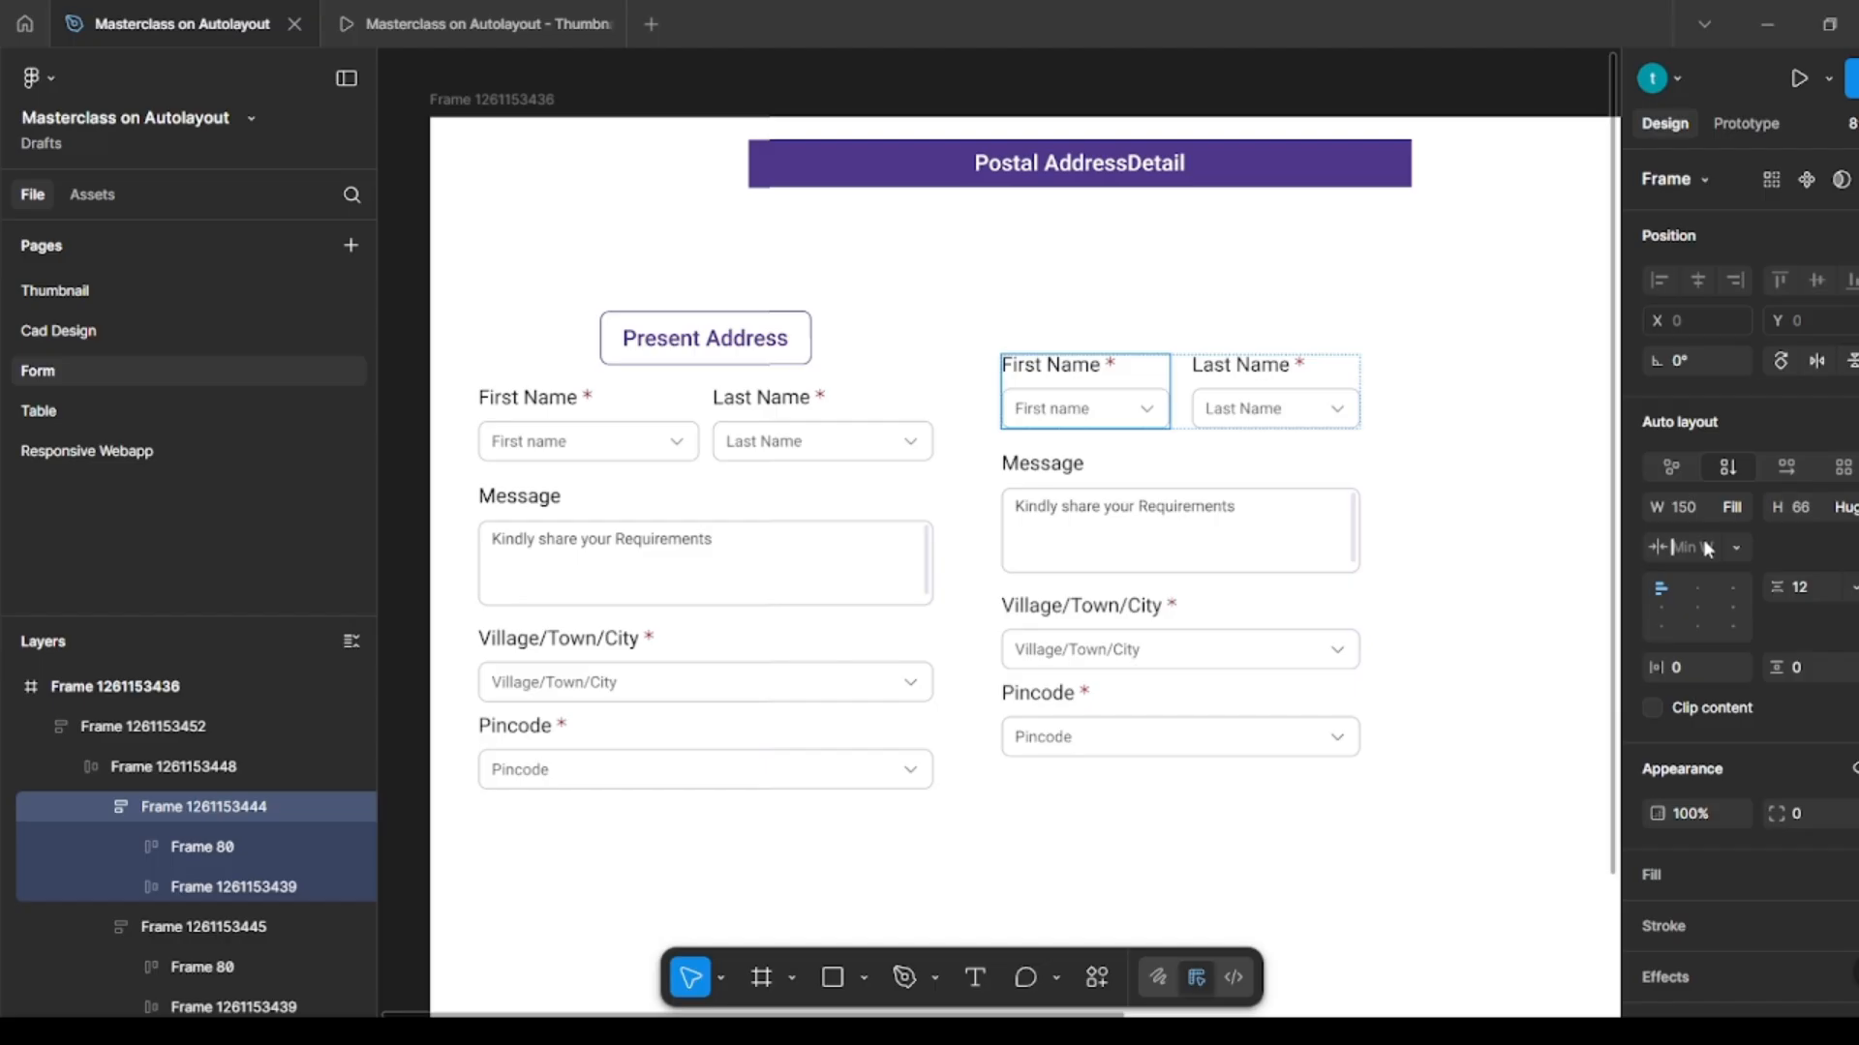
{"action": "type", "text": "150"}
{"action": "key", "text": "Return"}
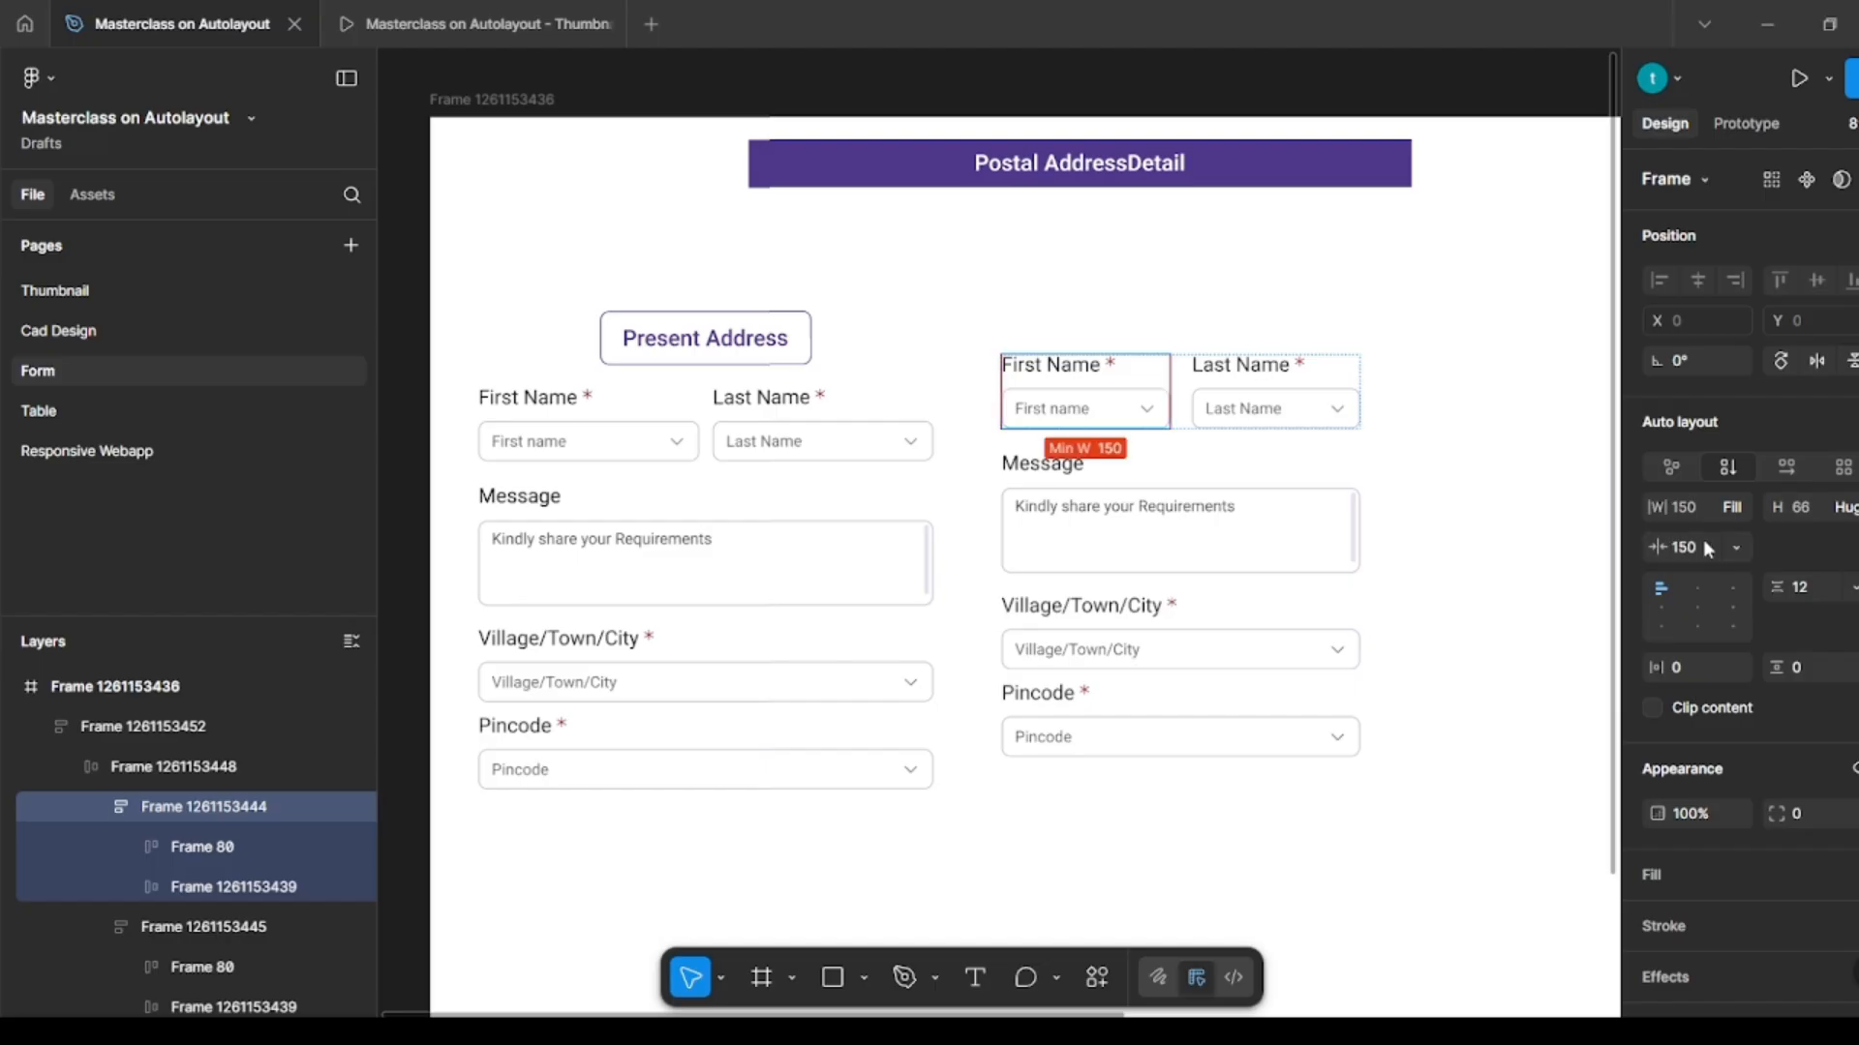
Step: Give the Last Name group in the copied form a minimum width of 150
{"action": "left_click", "coordinate": [1239, 360]}
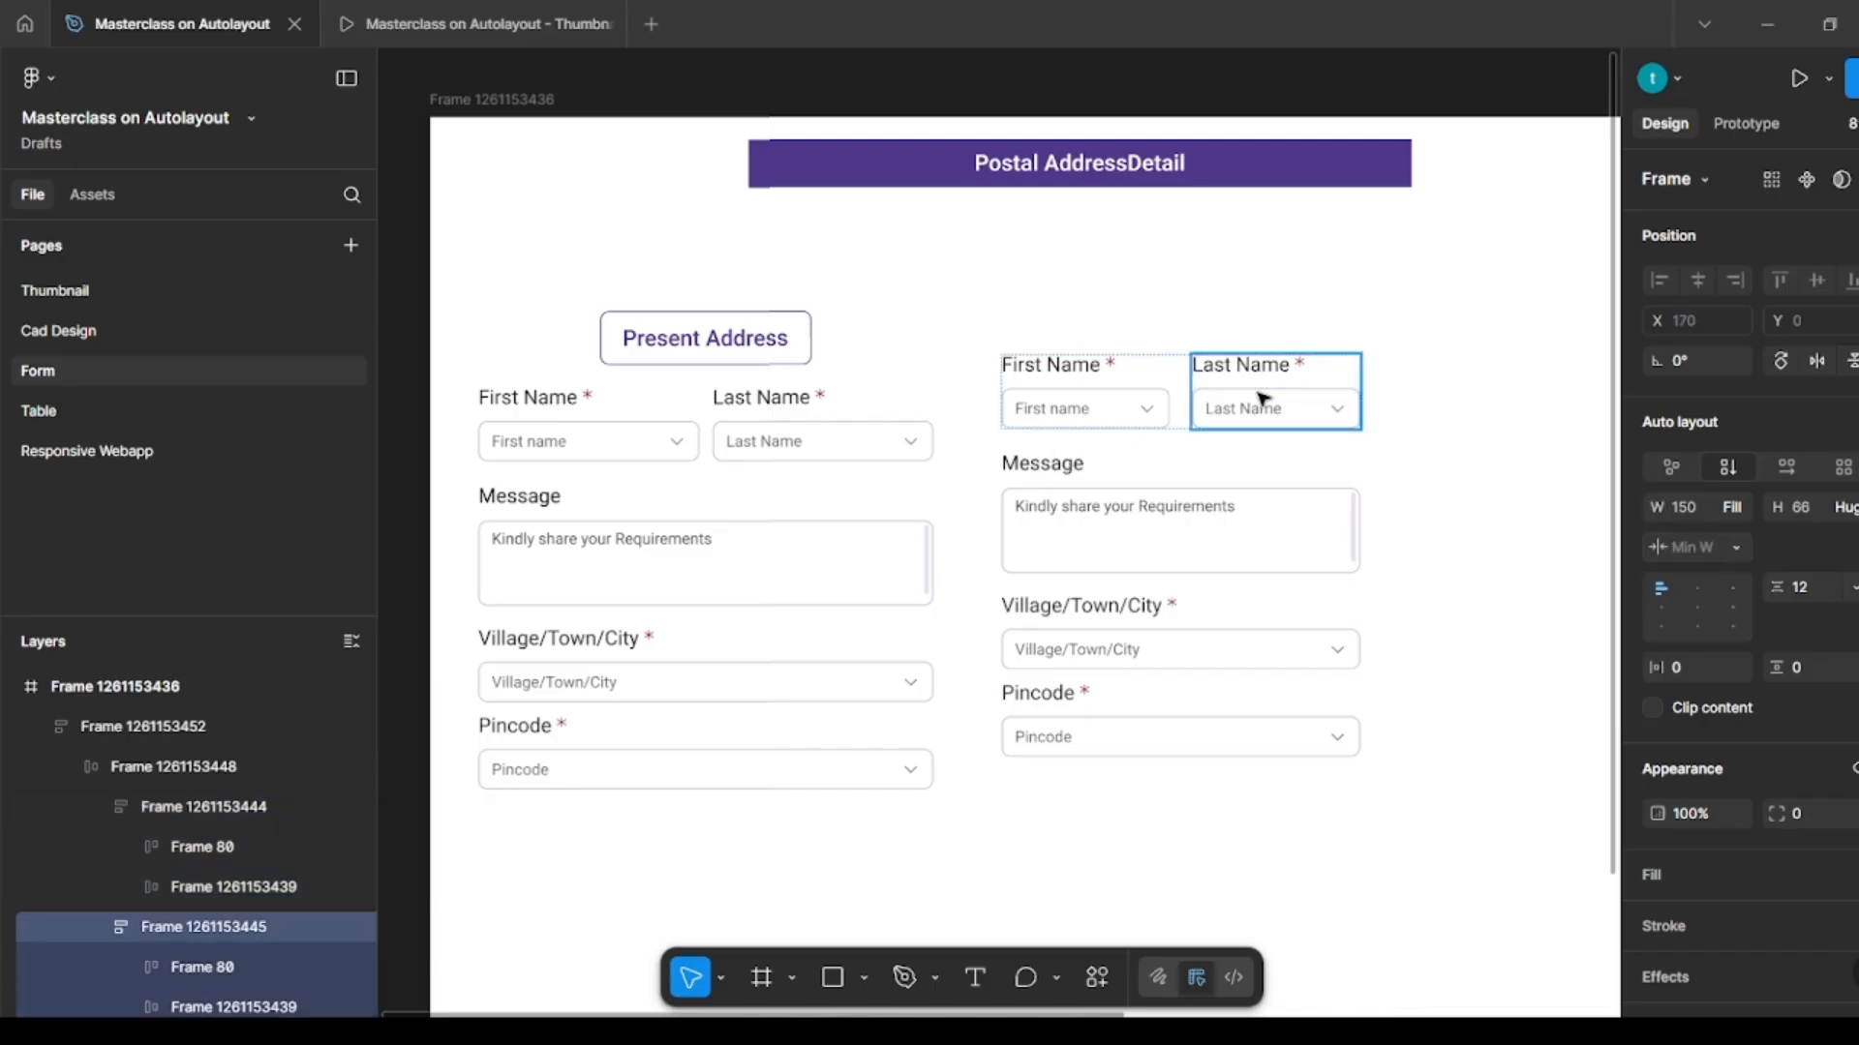
{"action": "left_click", "coordinate": [1737, 513]}
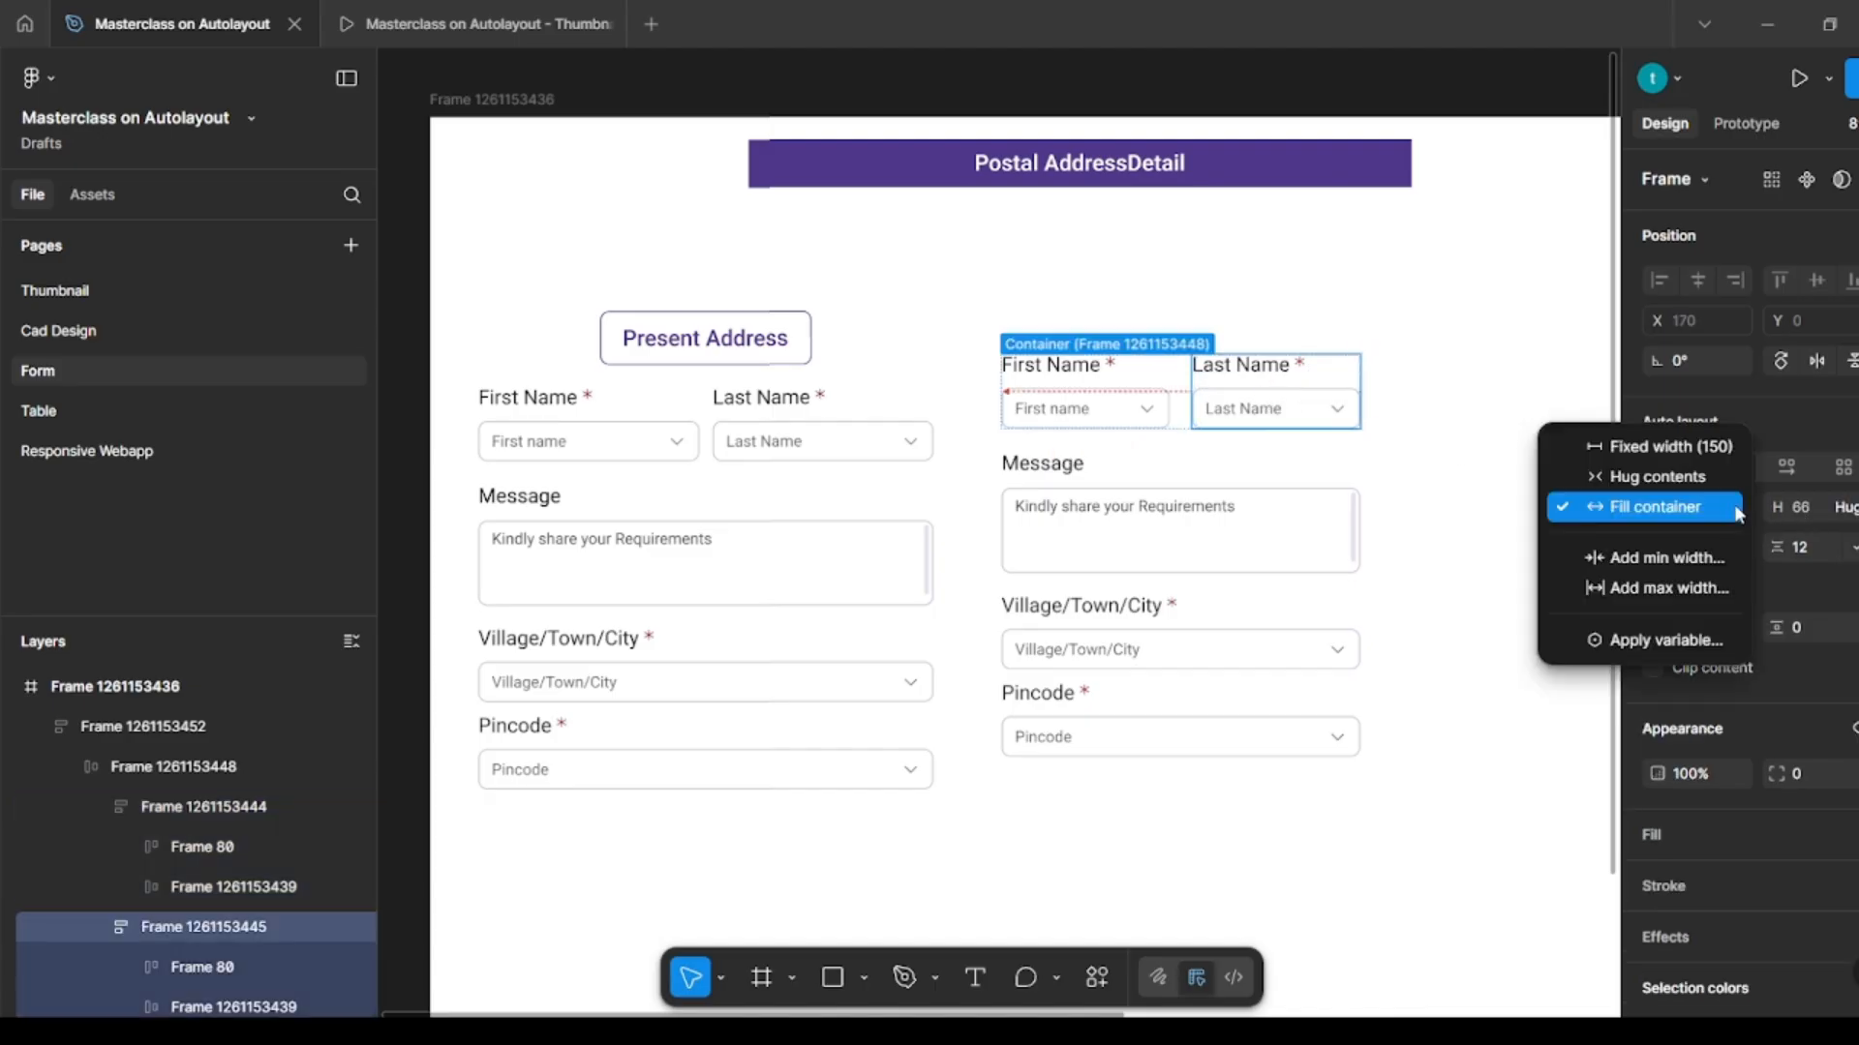
{"action": "left_click", "coordinate": [1636, 553]}
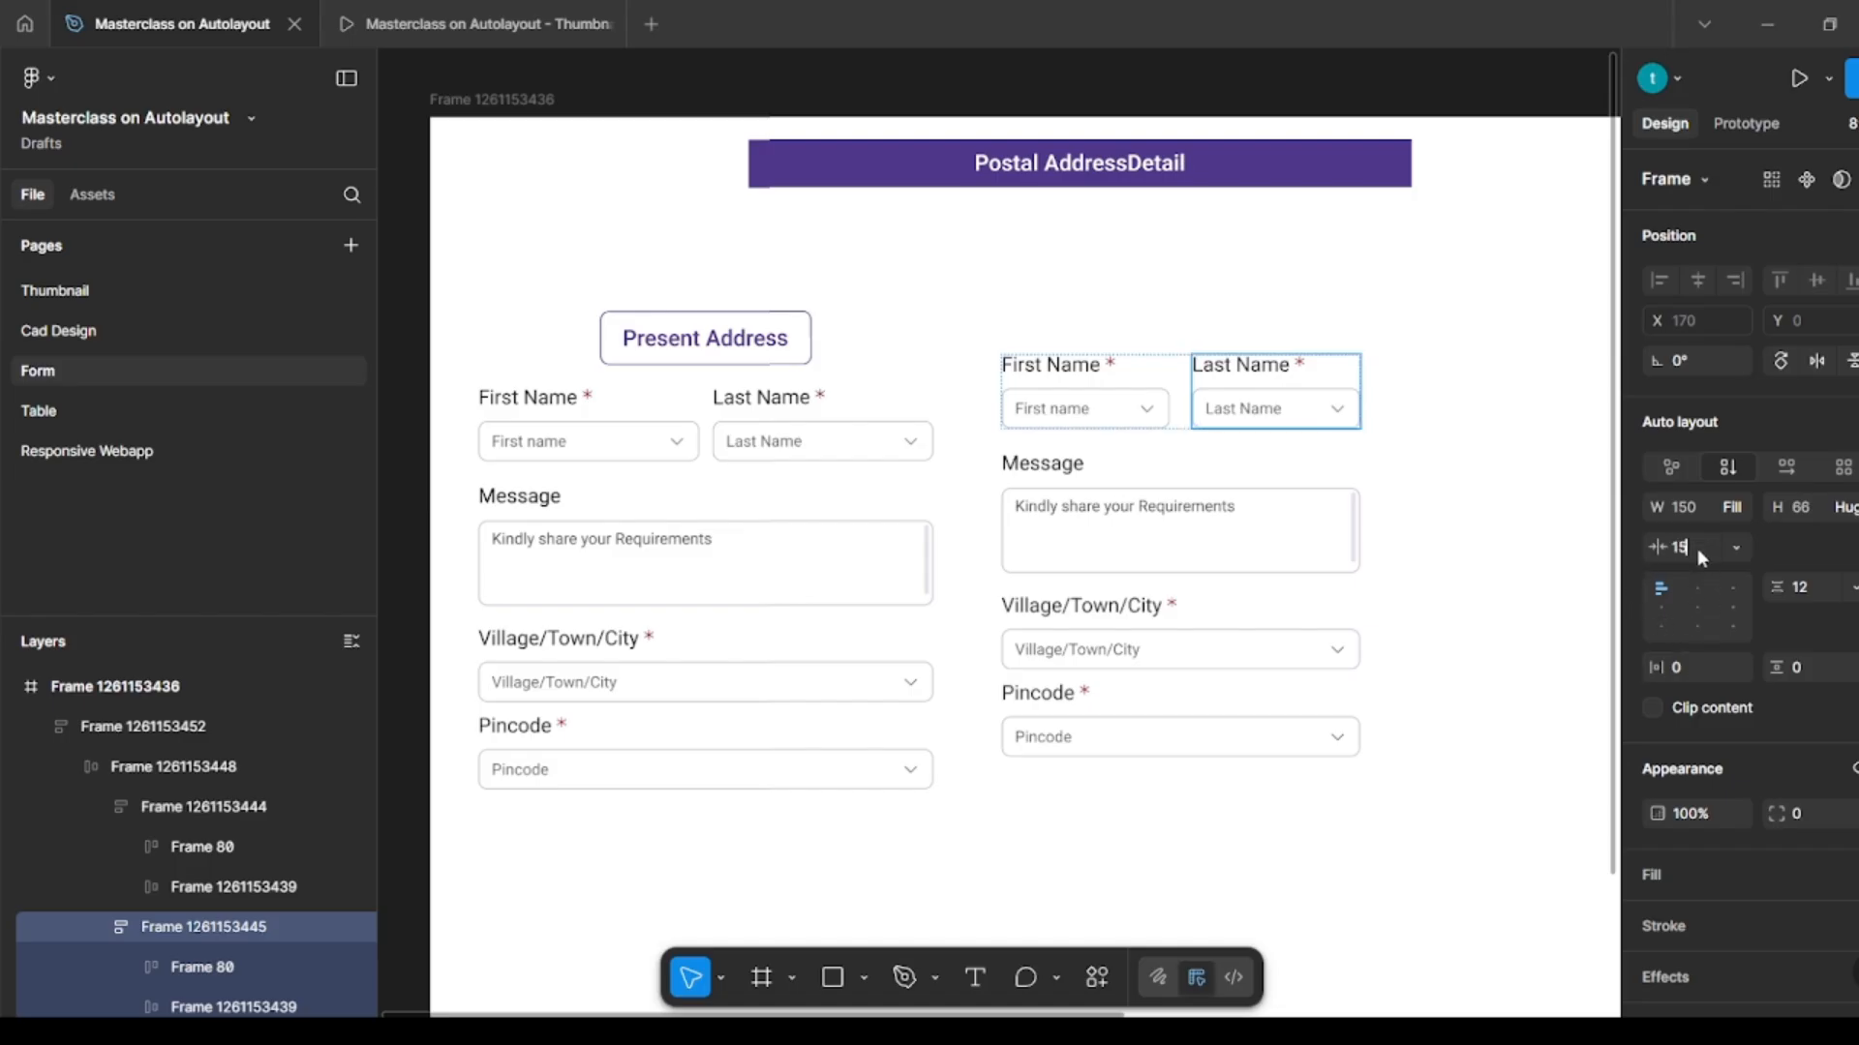
{"action": "key", "text": "Return"}
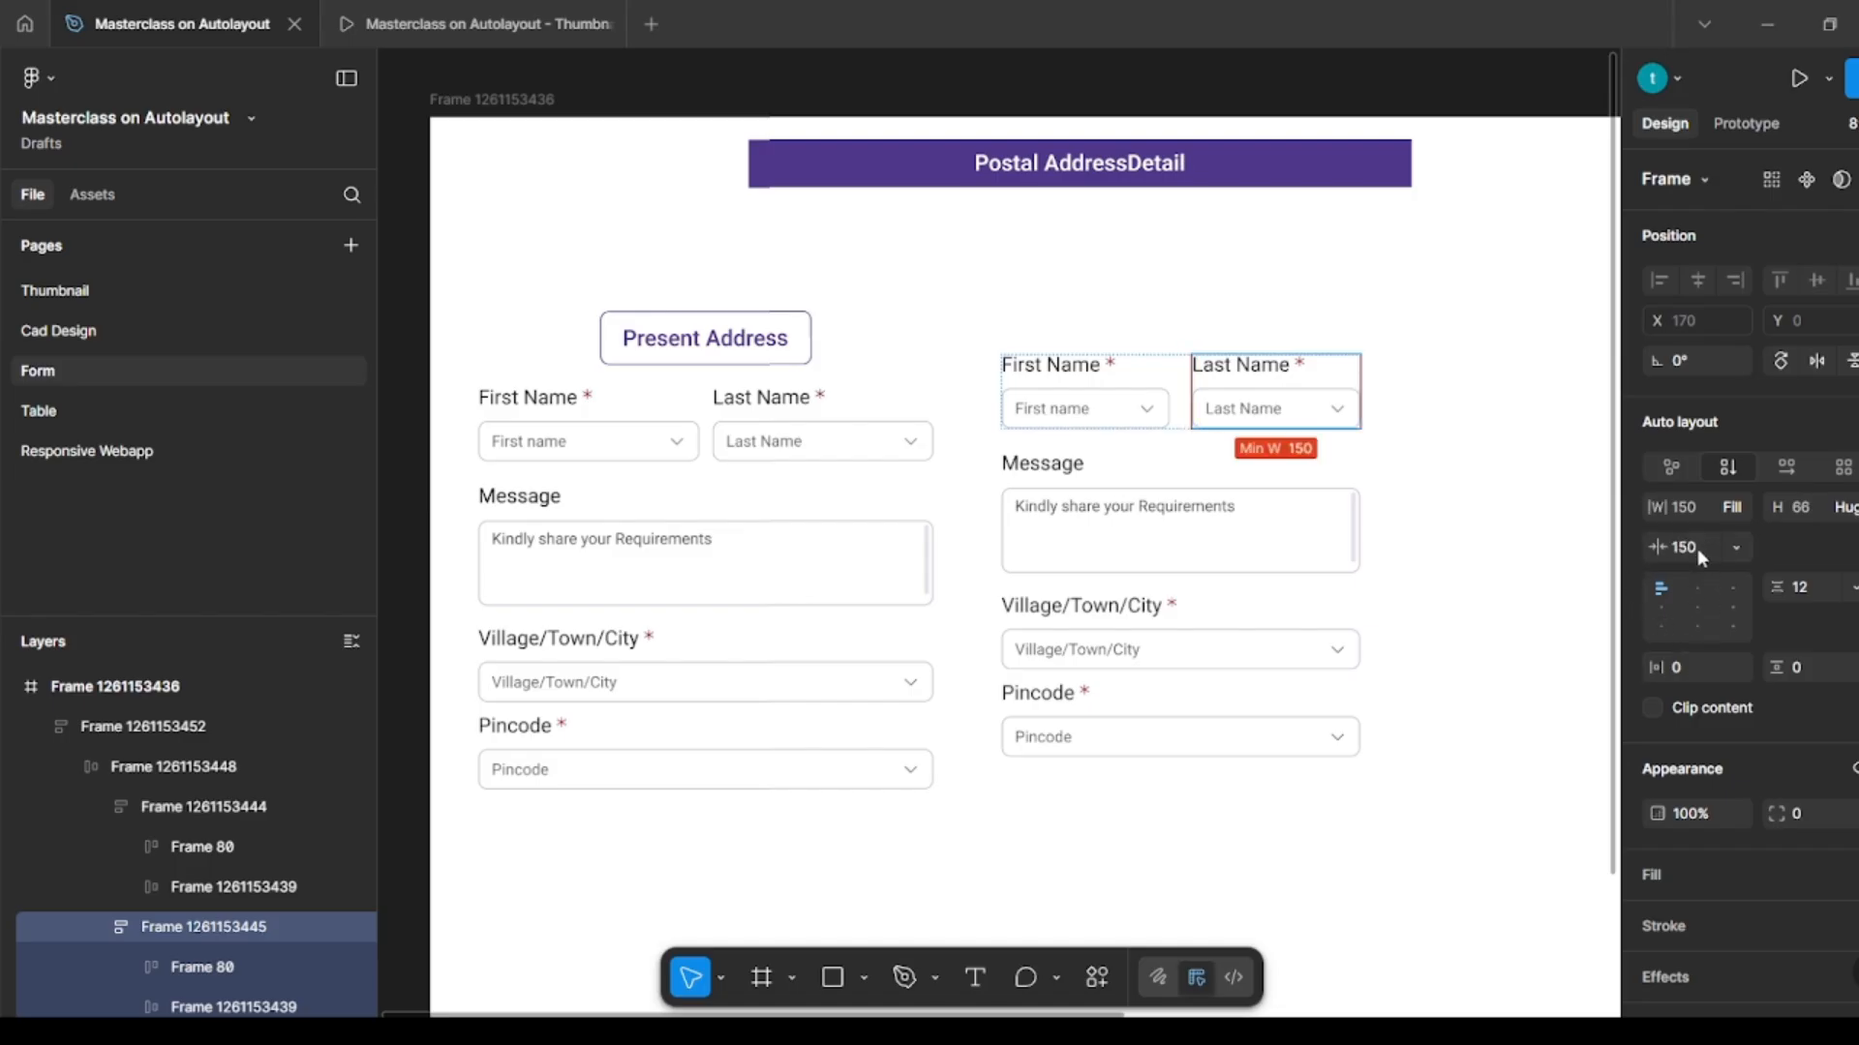
Step: Try narrowing the combined field stack to test the name groups' minimum widths, and undo the resize
{"action": "left_click", "coordinate": [1142, 308]}
{"action": "scroll", "coordinate": [1203, 271], "scroll_direction": "right", "scroll_amount": 1}
{"action": "left_click", "coordinate": [1290, 427]}
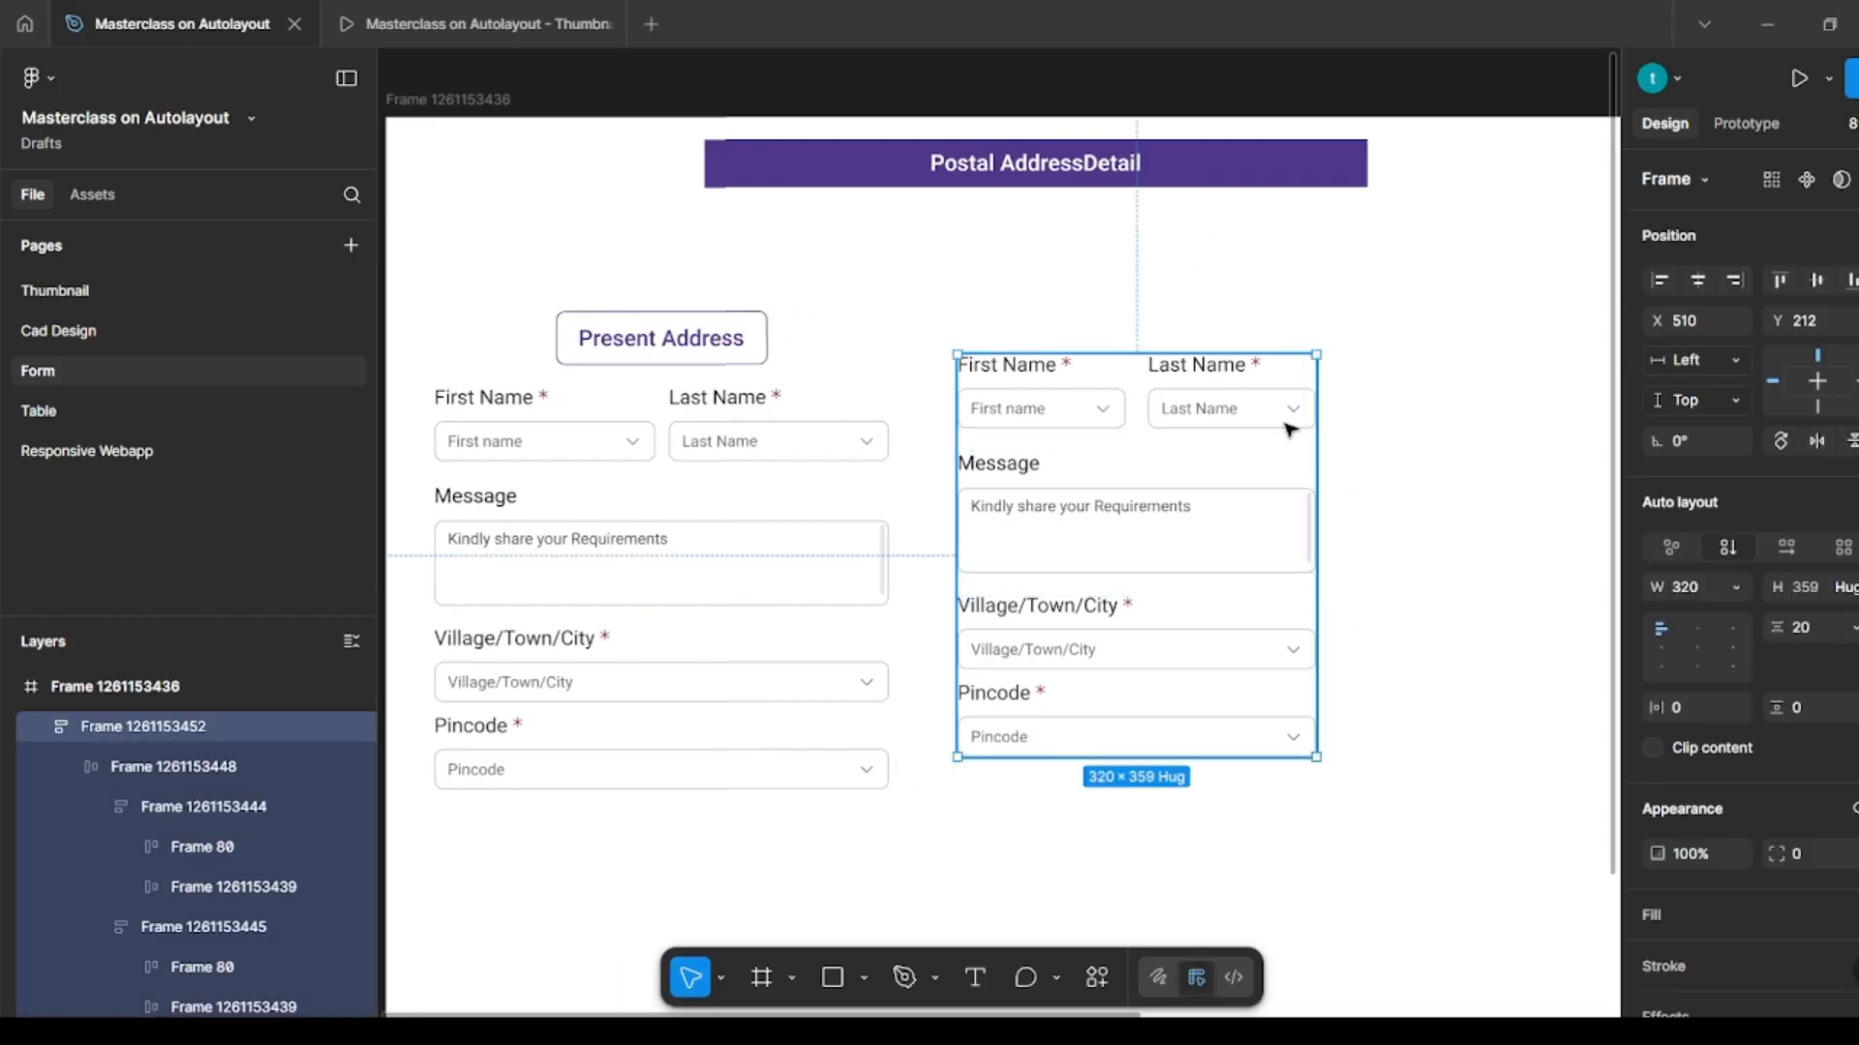
{"action": "left_click_drag", "start_coordinate": [1316, 432], "coordinate": [1140, 427]}
{"action": "key", "text": "ctrl+z"}
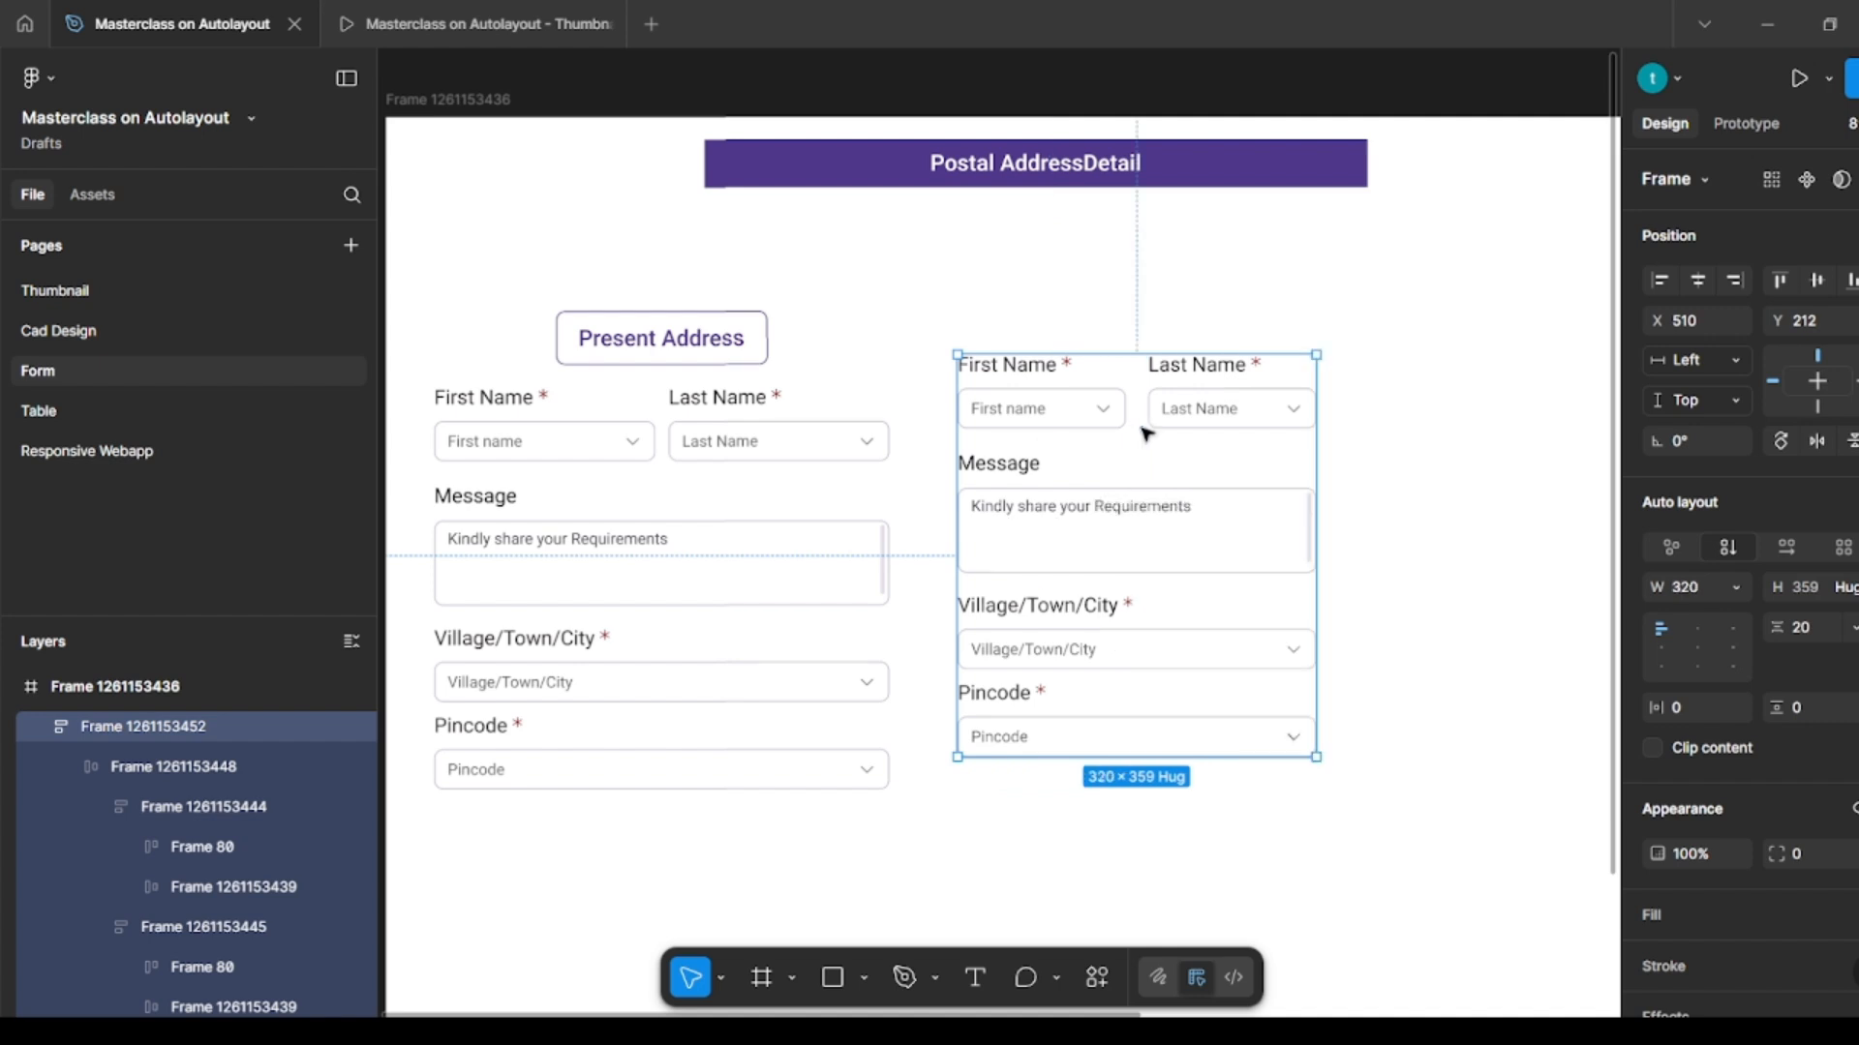
Step: Turn wrapping back on for the First Name and Last Name row's auto layout
{"action": "left_click", "coordinate": [1325, 265]}
{"action": "double_click", "coordinate": [1180, 392]}
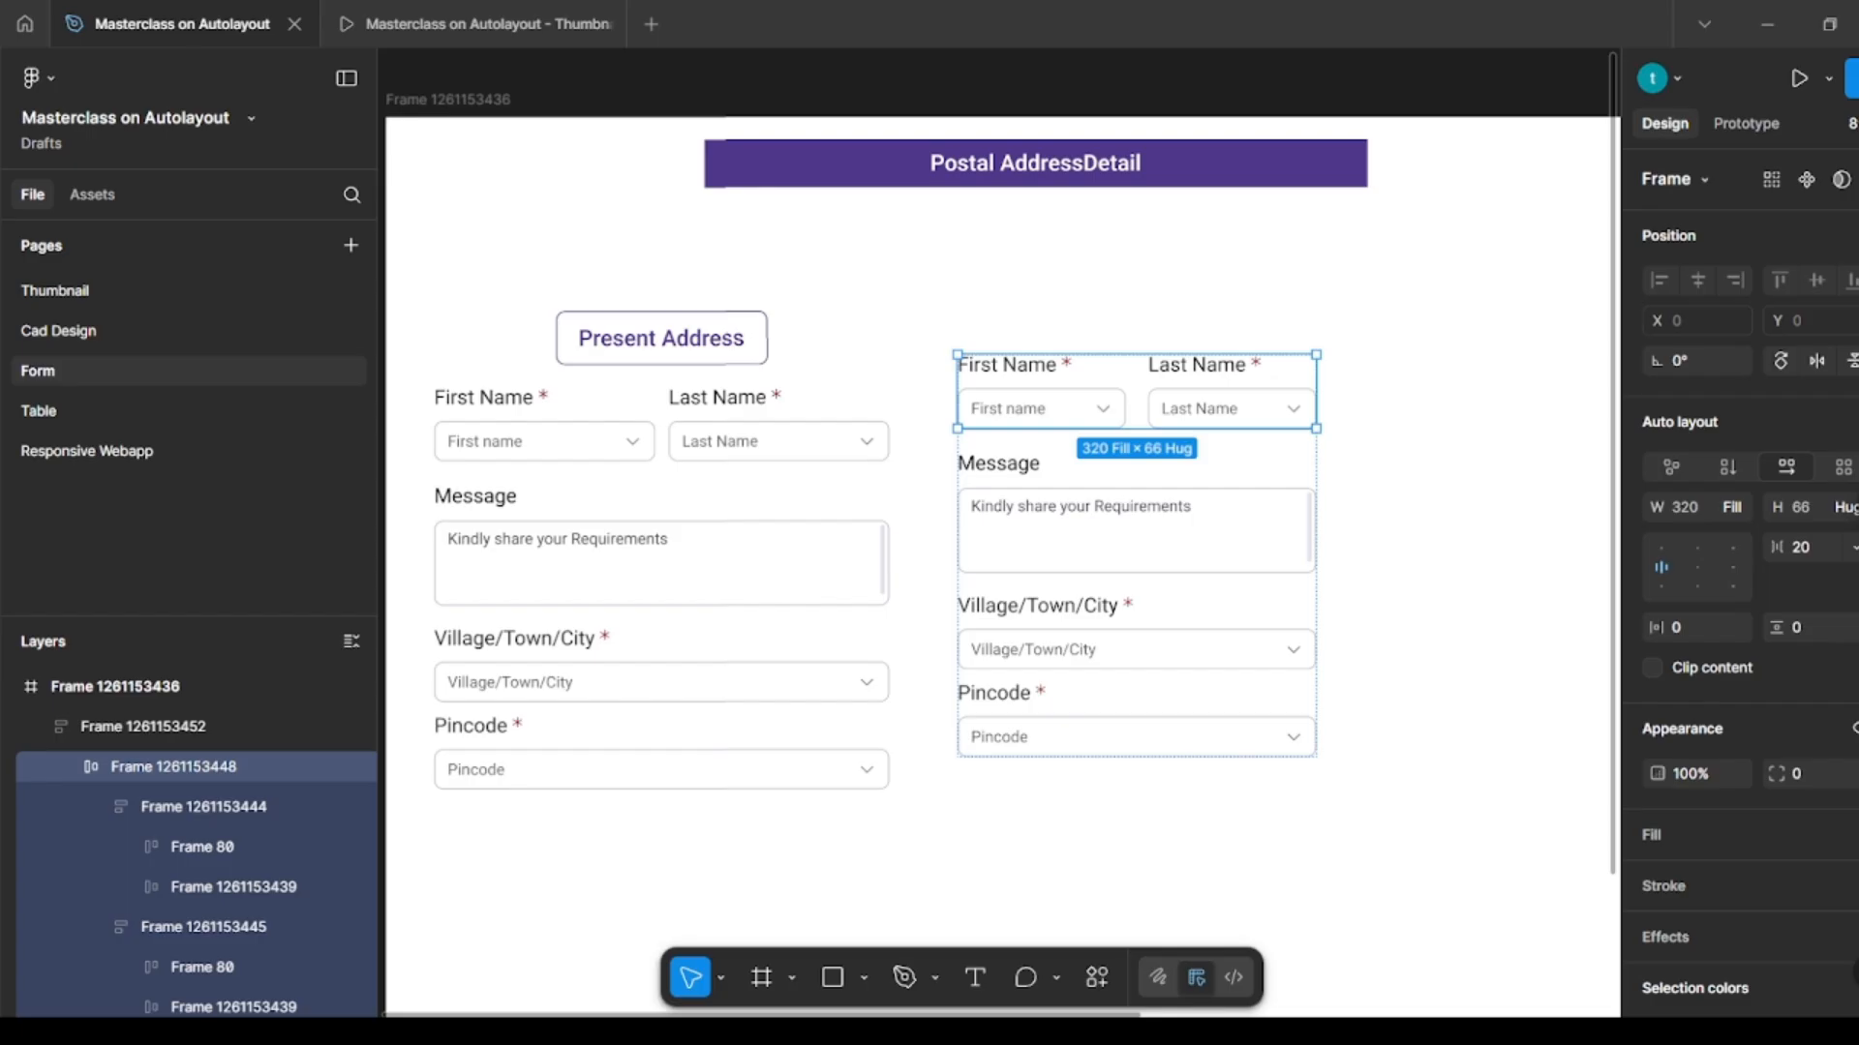
{"action": "left_click", "coordinate": [1857, 467]}
{"action": "left_click", "coordinate": [1380, 484]}
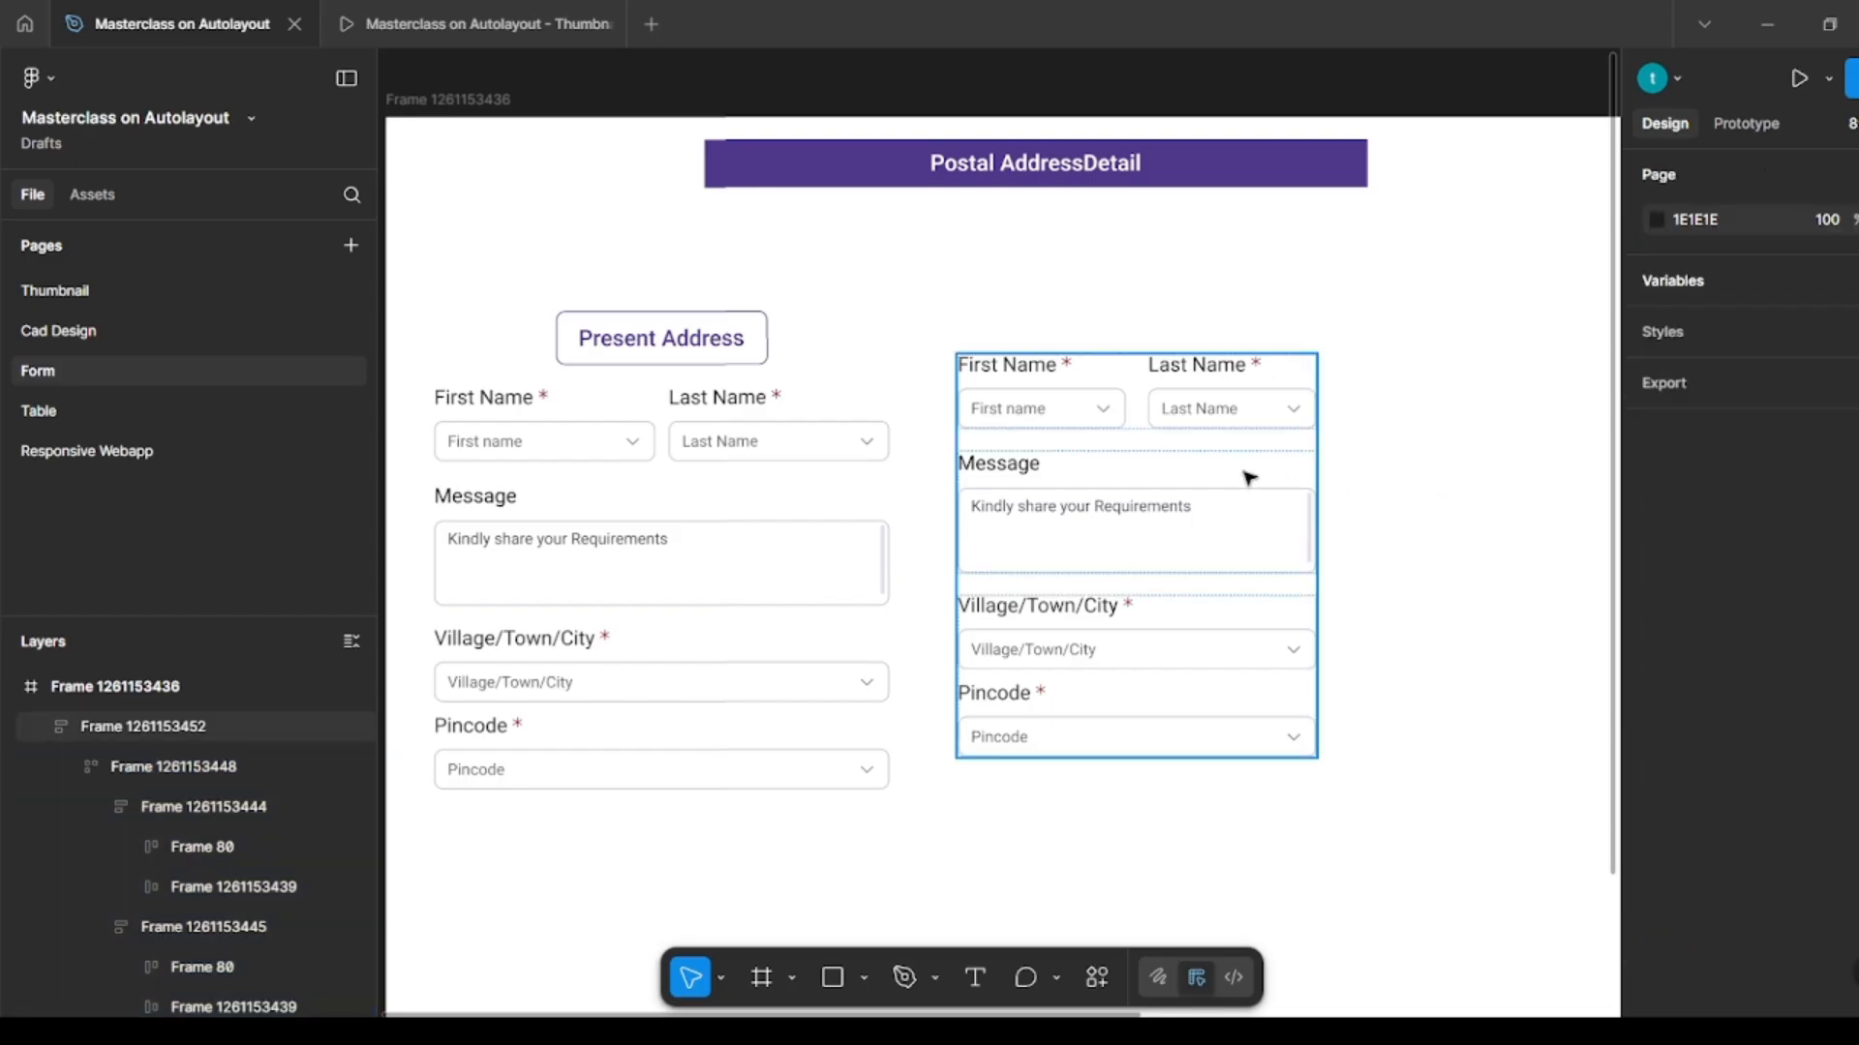
Step: Test the form's wrapping by narrowing the combined field stack to about 150 and widening it to about 476
{"action": "left_click", "coordinate": [1309, 477]}
{"action": "left_click_drag", "start_coordinate": [1314, 476], "coordinate": [1126, 444]}
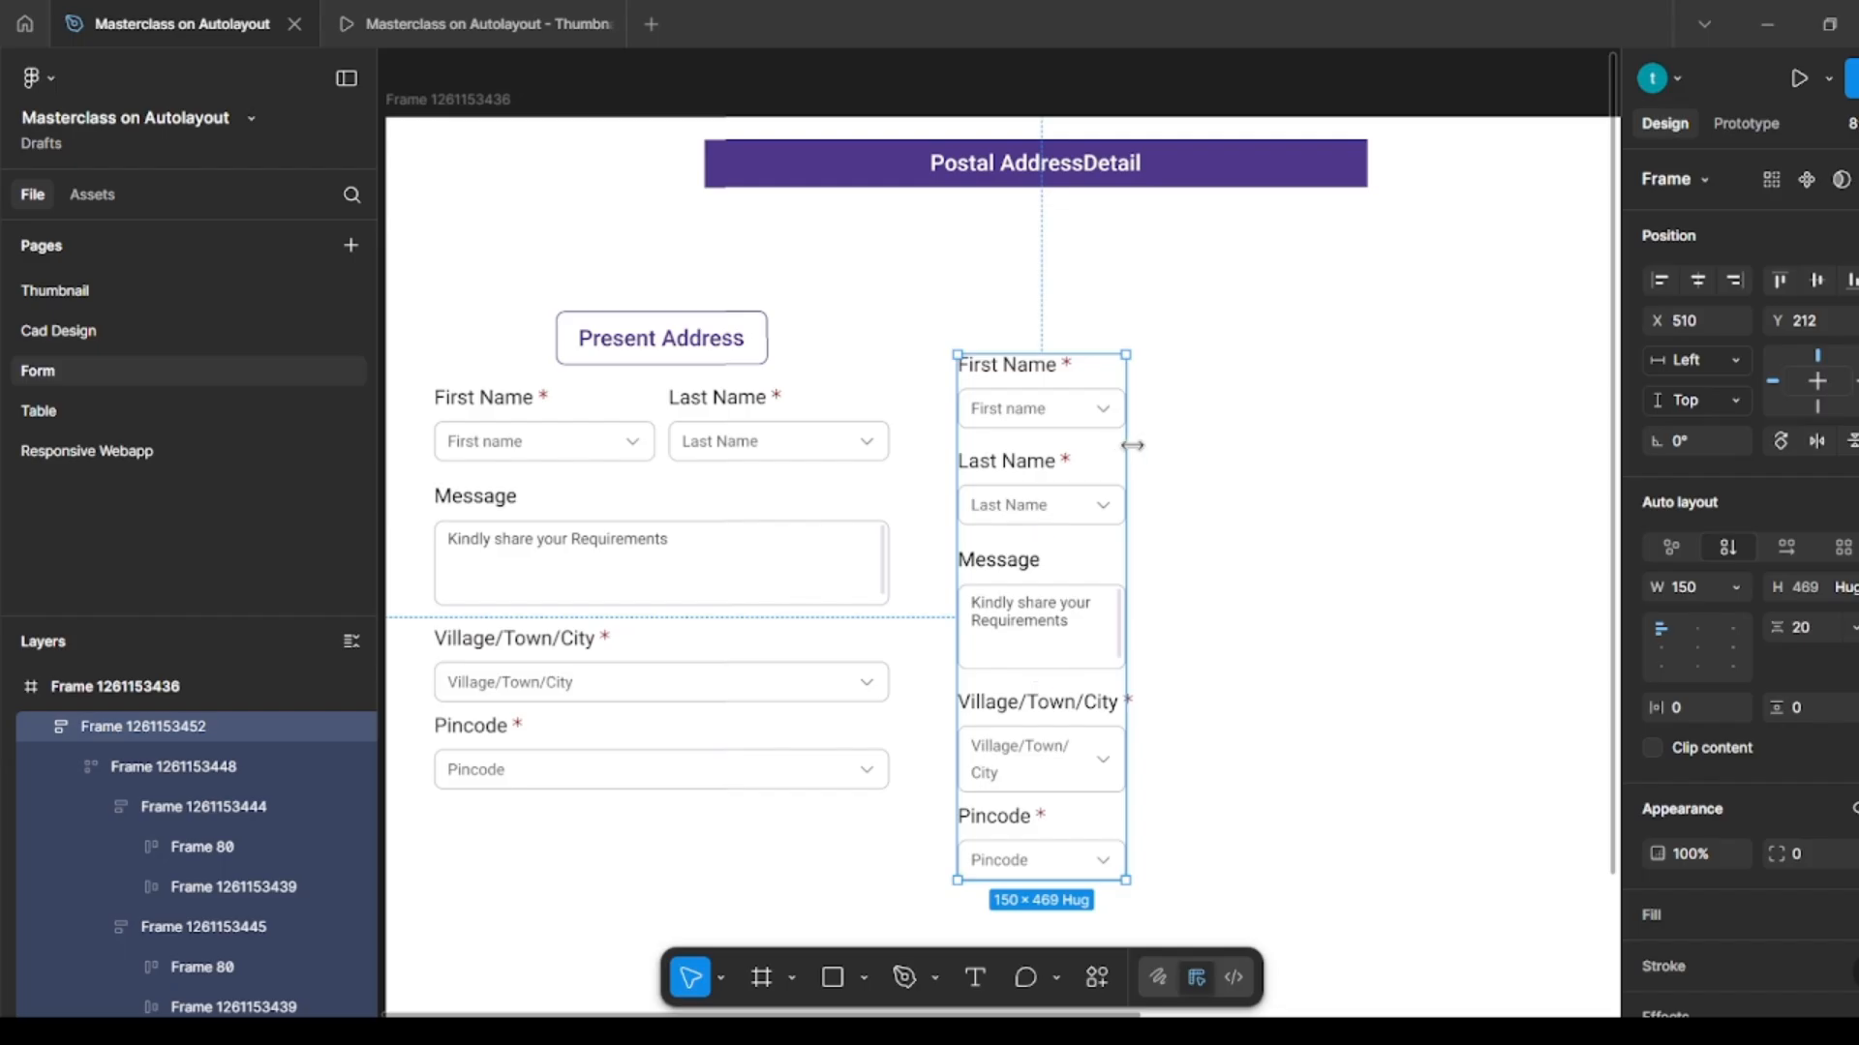
{"action": "left_click_drag", "start_coordinate": [1132, 445], "coordinate": [1491, 445]}
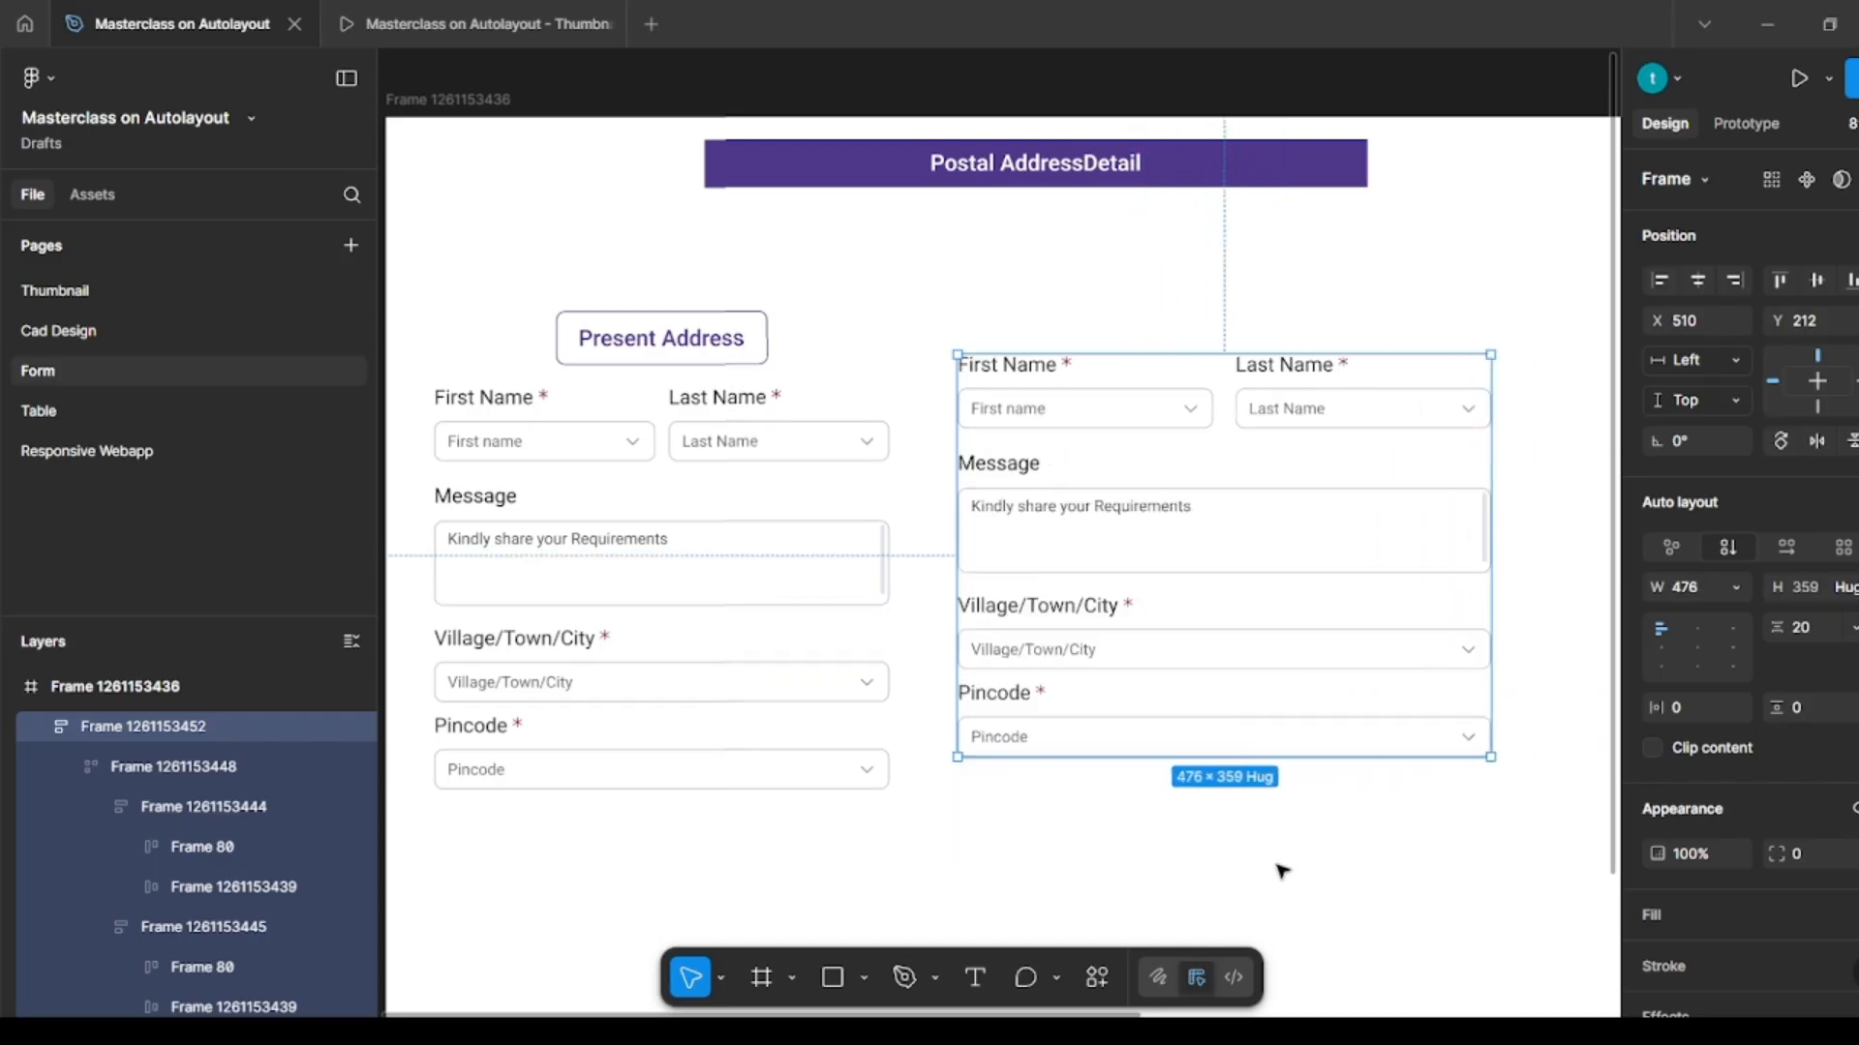
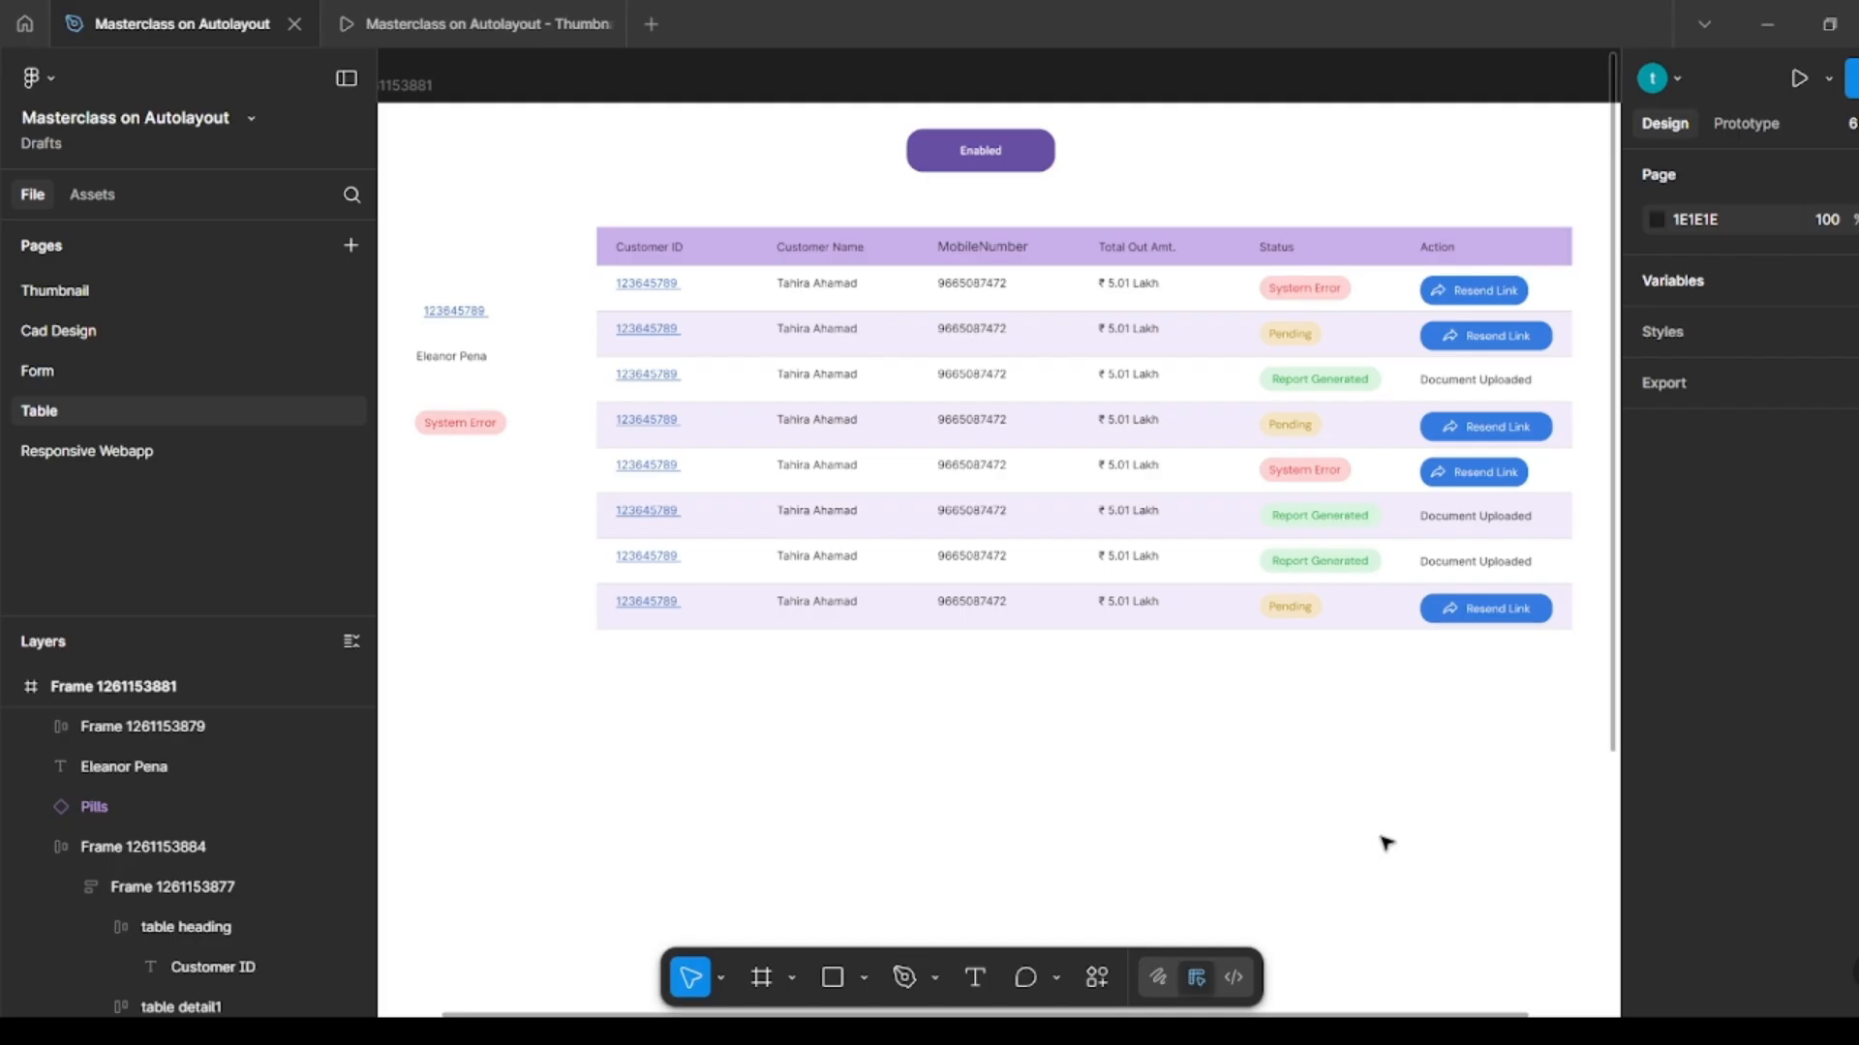
Step: On the Table page, test the customer table's responsiveness by resizing its width to about 991, 1152 and finally 1065
{"action": "left_click", "coordinate": [1315, 531]}
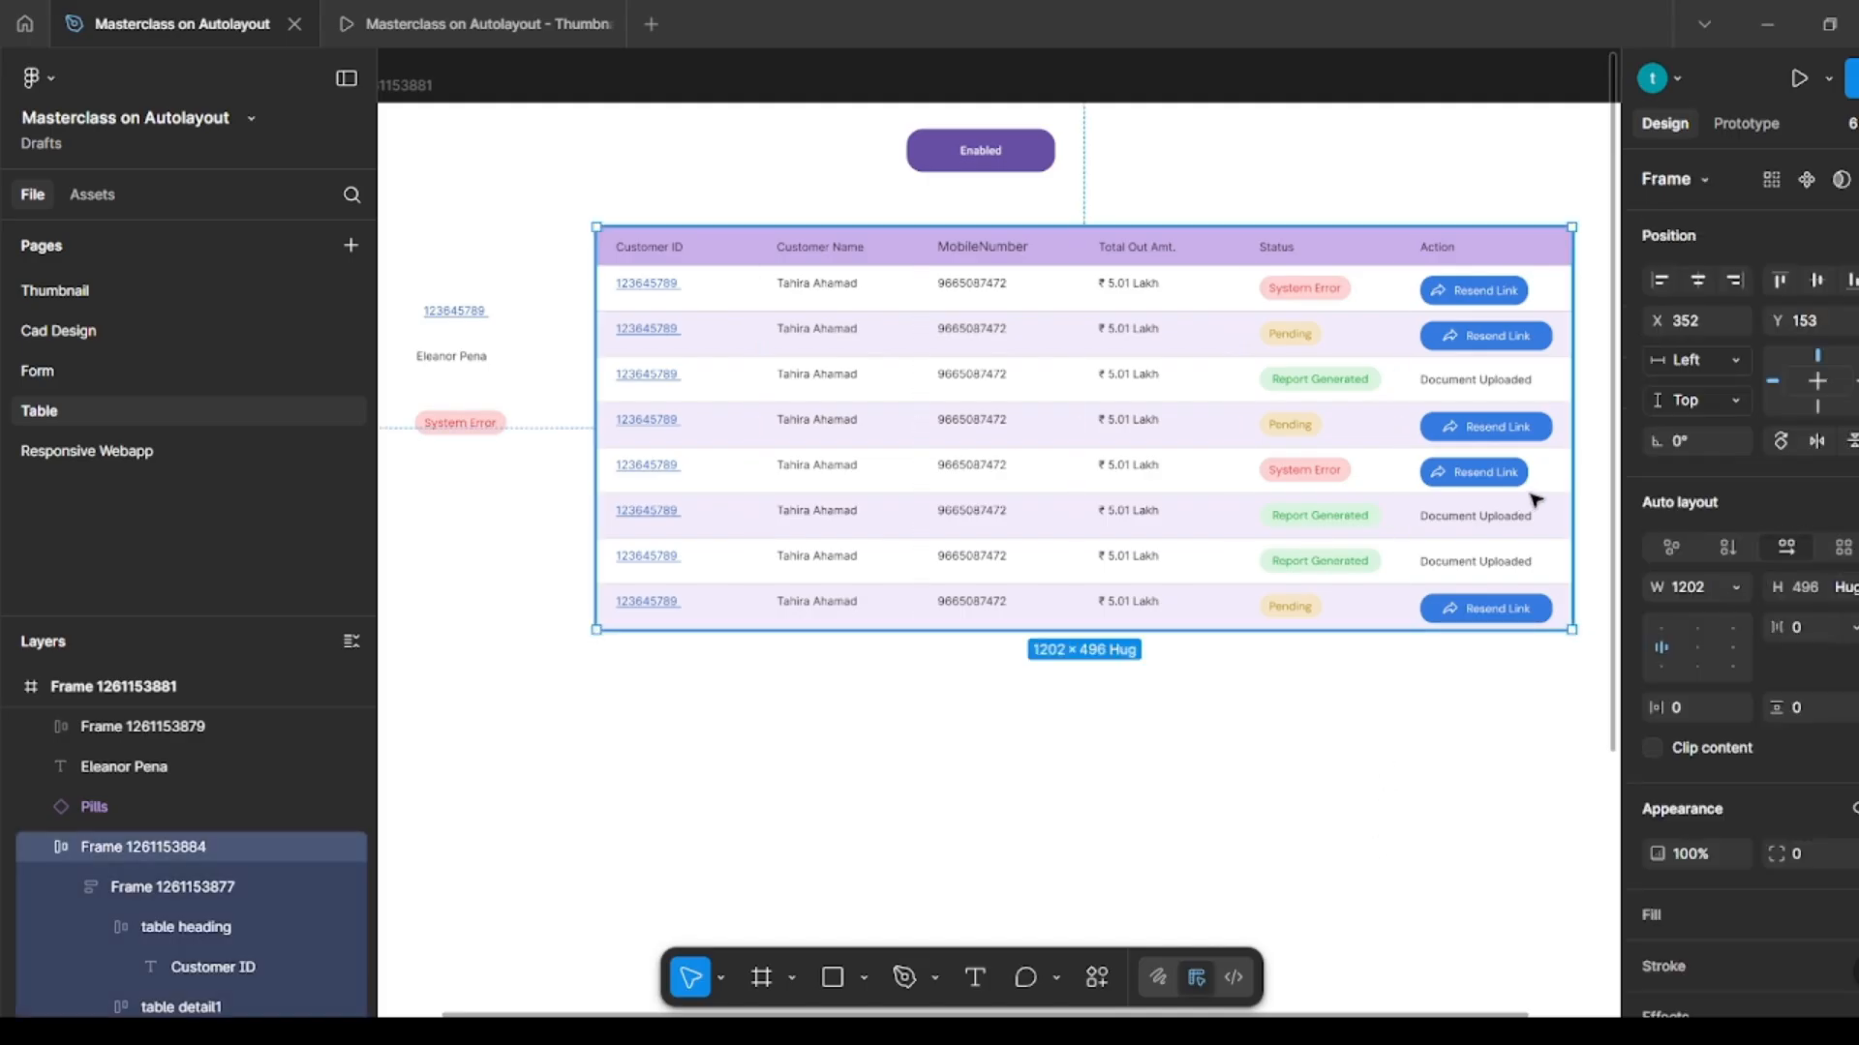
{"action": "left_click_drag", "start_coordinate": [1573, 489], "coordinate": [1400, 474]}
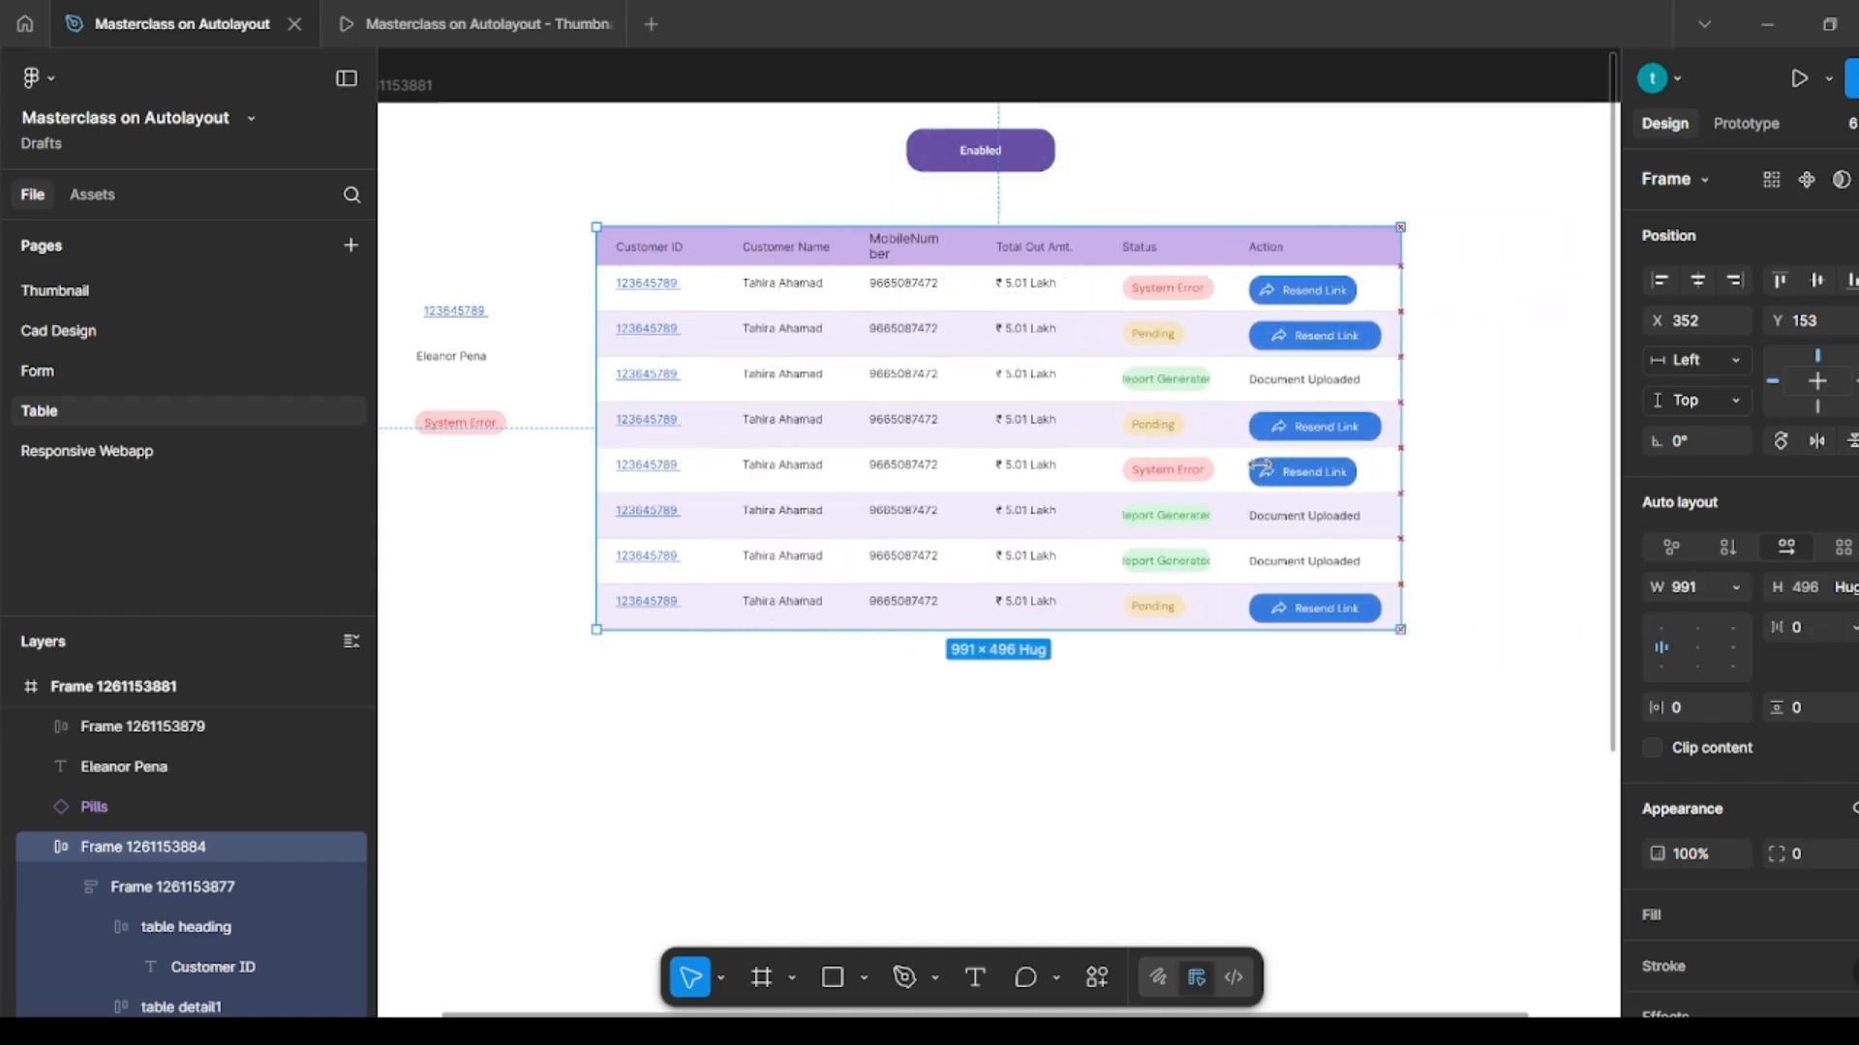
{"action": "left_click_drag", "start_coordinate": [1260, 468], "coordinate": [1342, 467]}
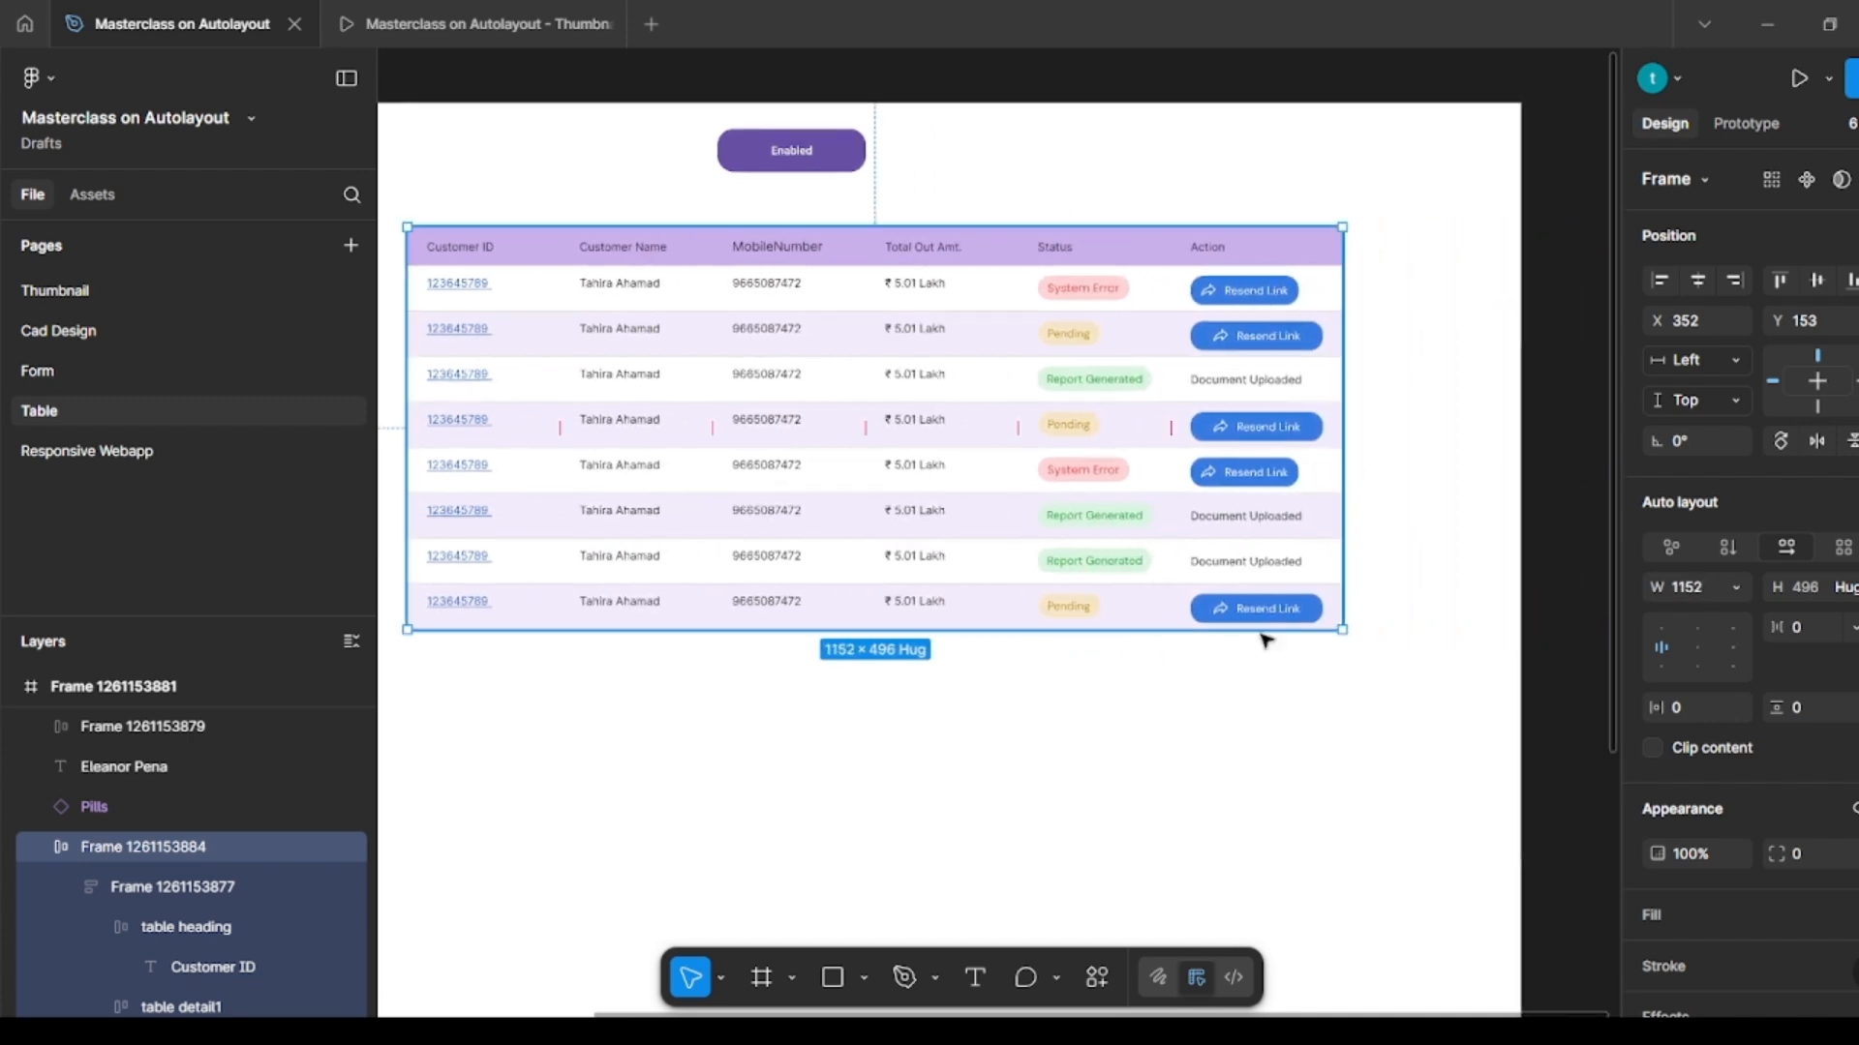
{"action": "left_click", "coordinate": [878, 699]}
{"action": "scroll", "coordinate": [878, 699], "scroll_direction": "down", "scroll_amount": 2}
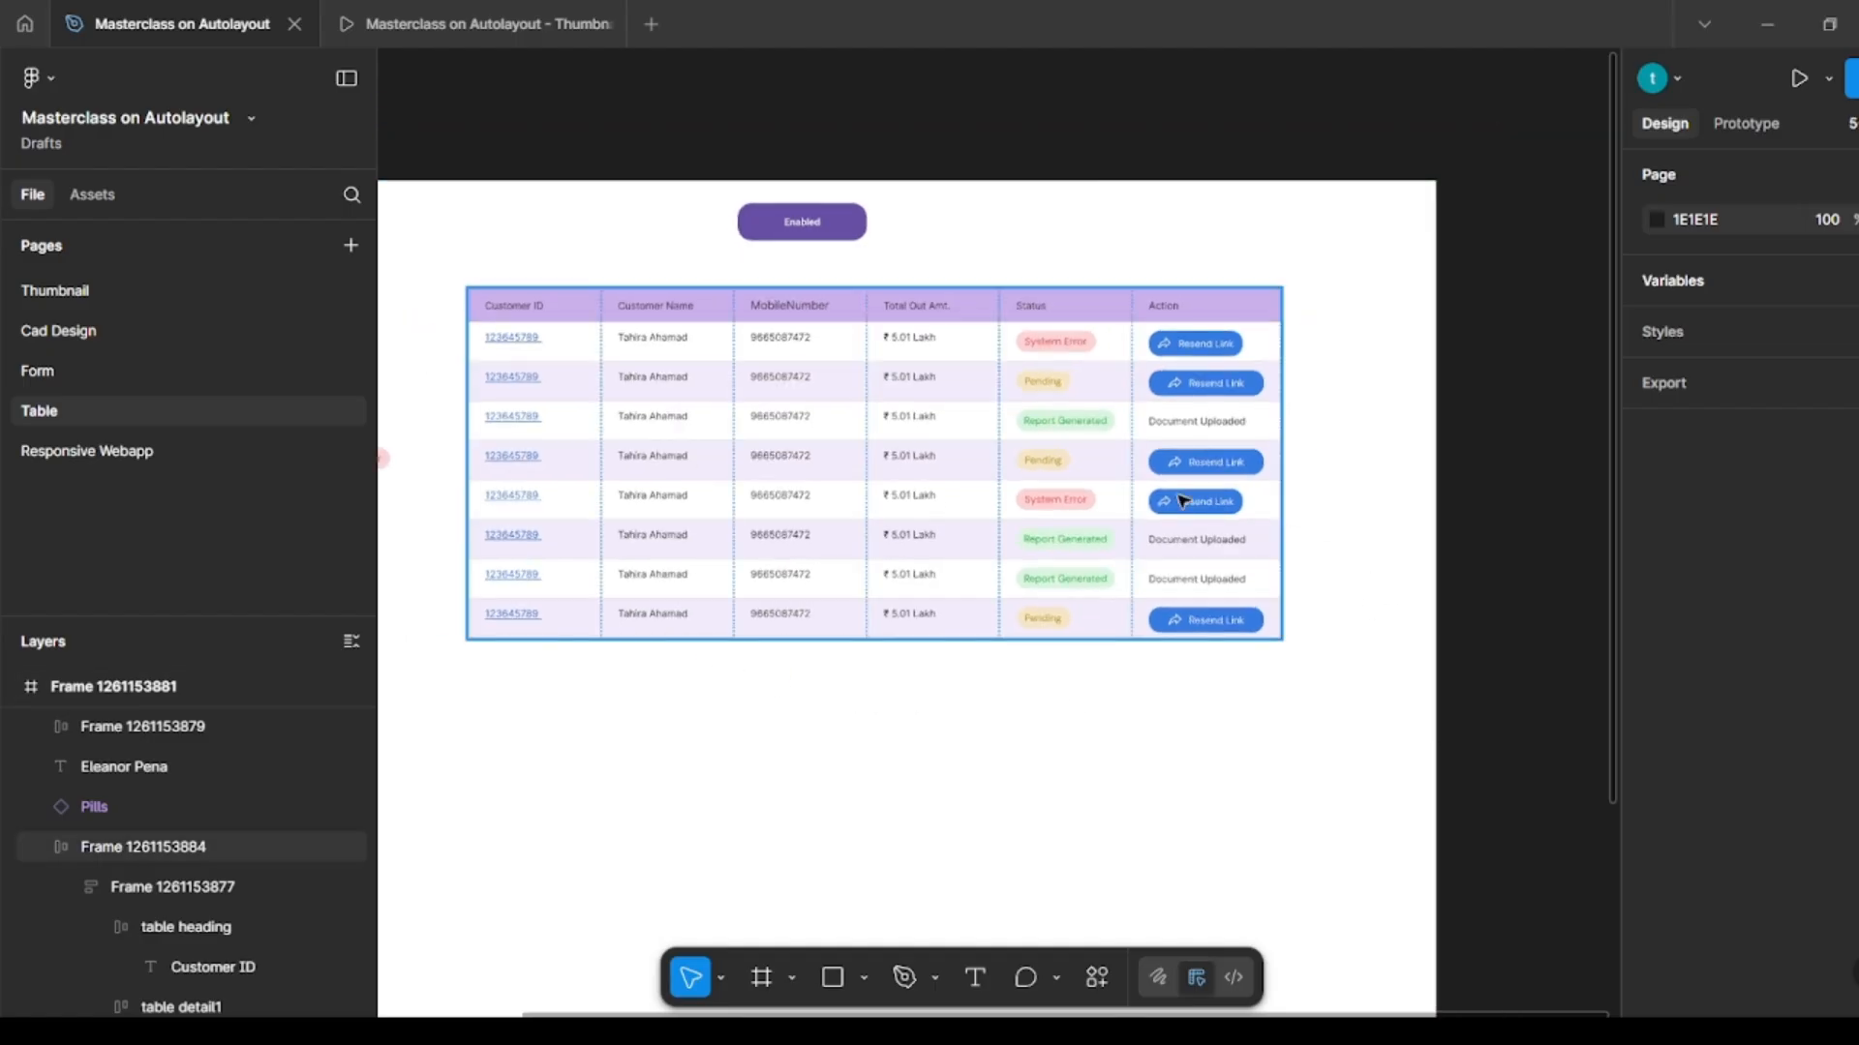
{"action": "left_click", "coordinate": [1279, 481]}
{"action": "left_click_drag", "start_coordinate": [1279, 481], "coordinate": [1219, 481]}
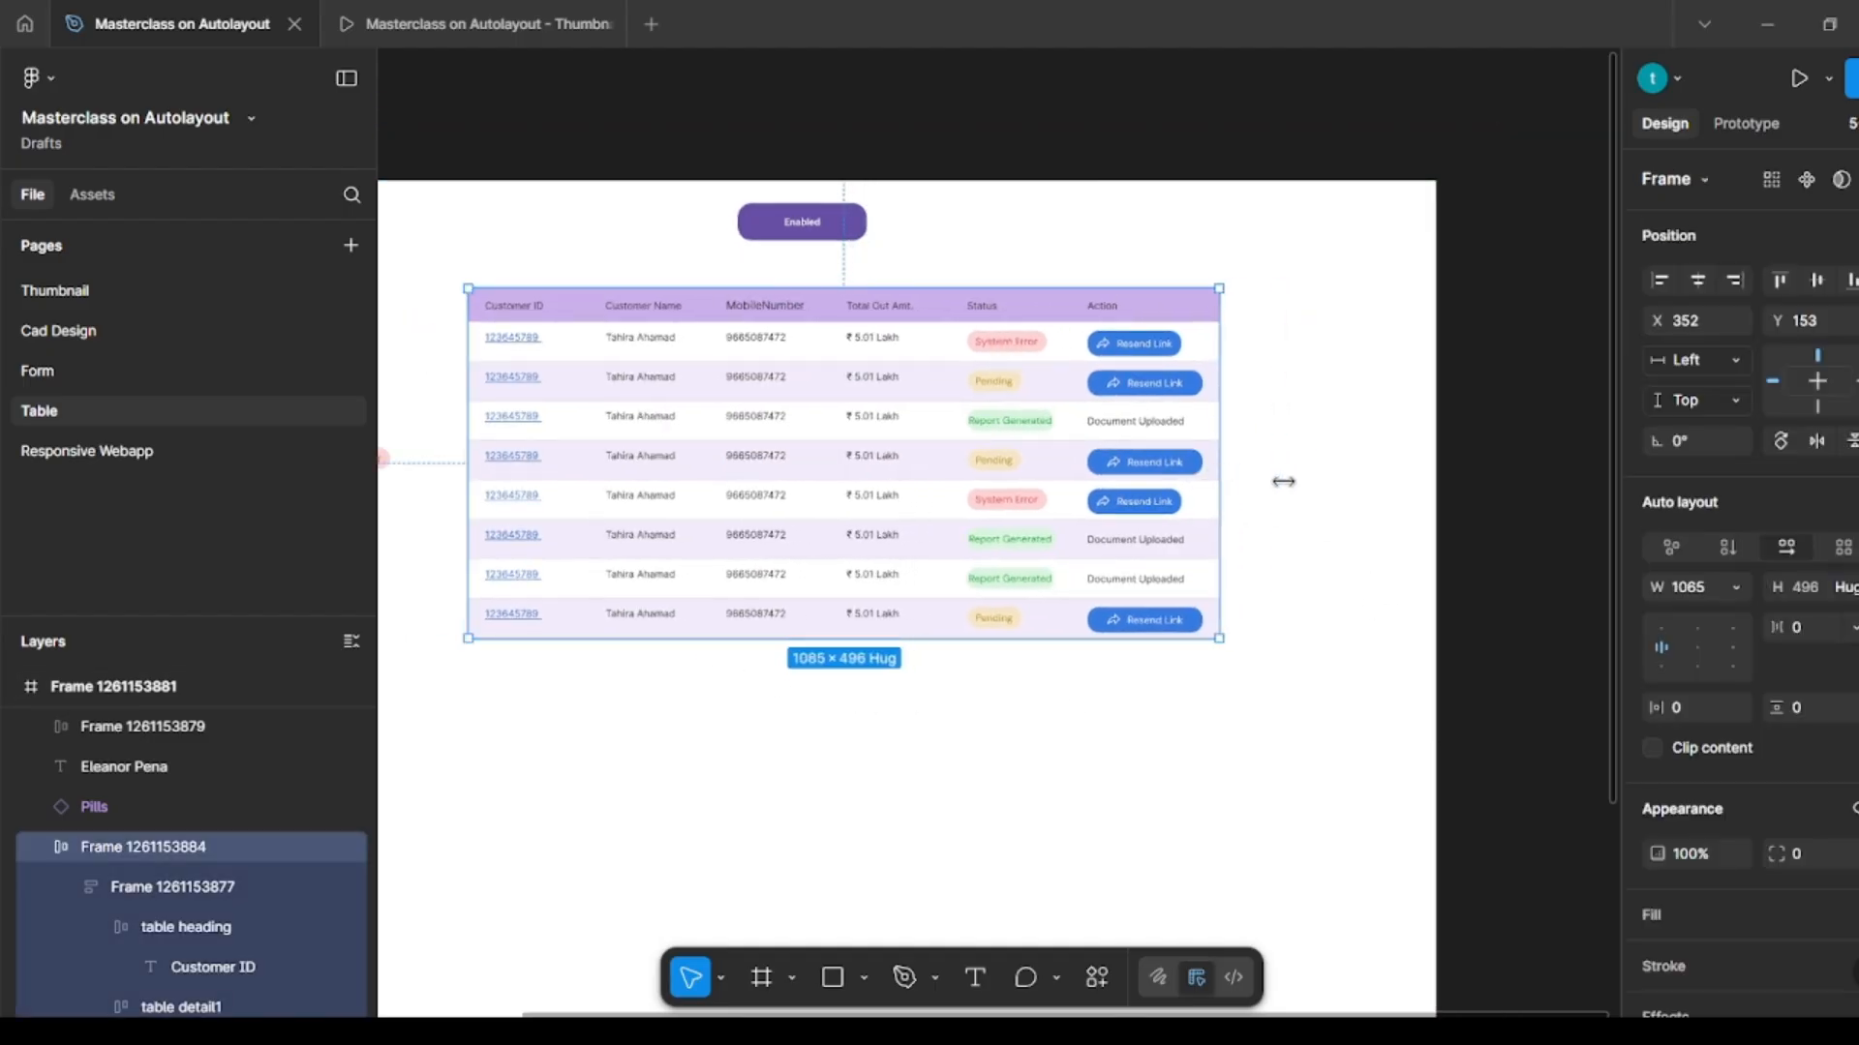
{"action": "left_click", "coordinate": [1282, 481]}
{"action": "scroll", "coordinate": [590, 585], "scroll_direction": "up", "scroll_amount": 1}
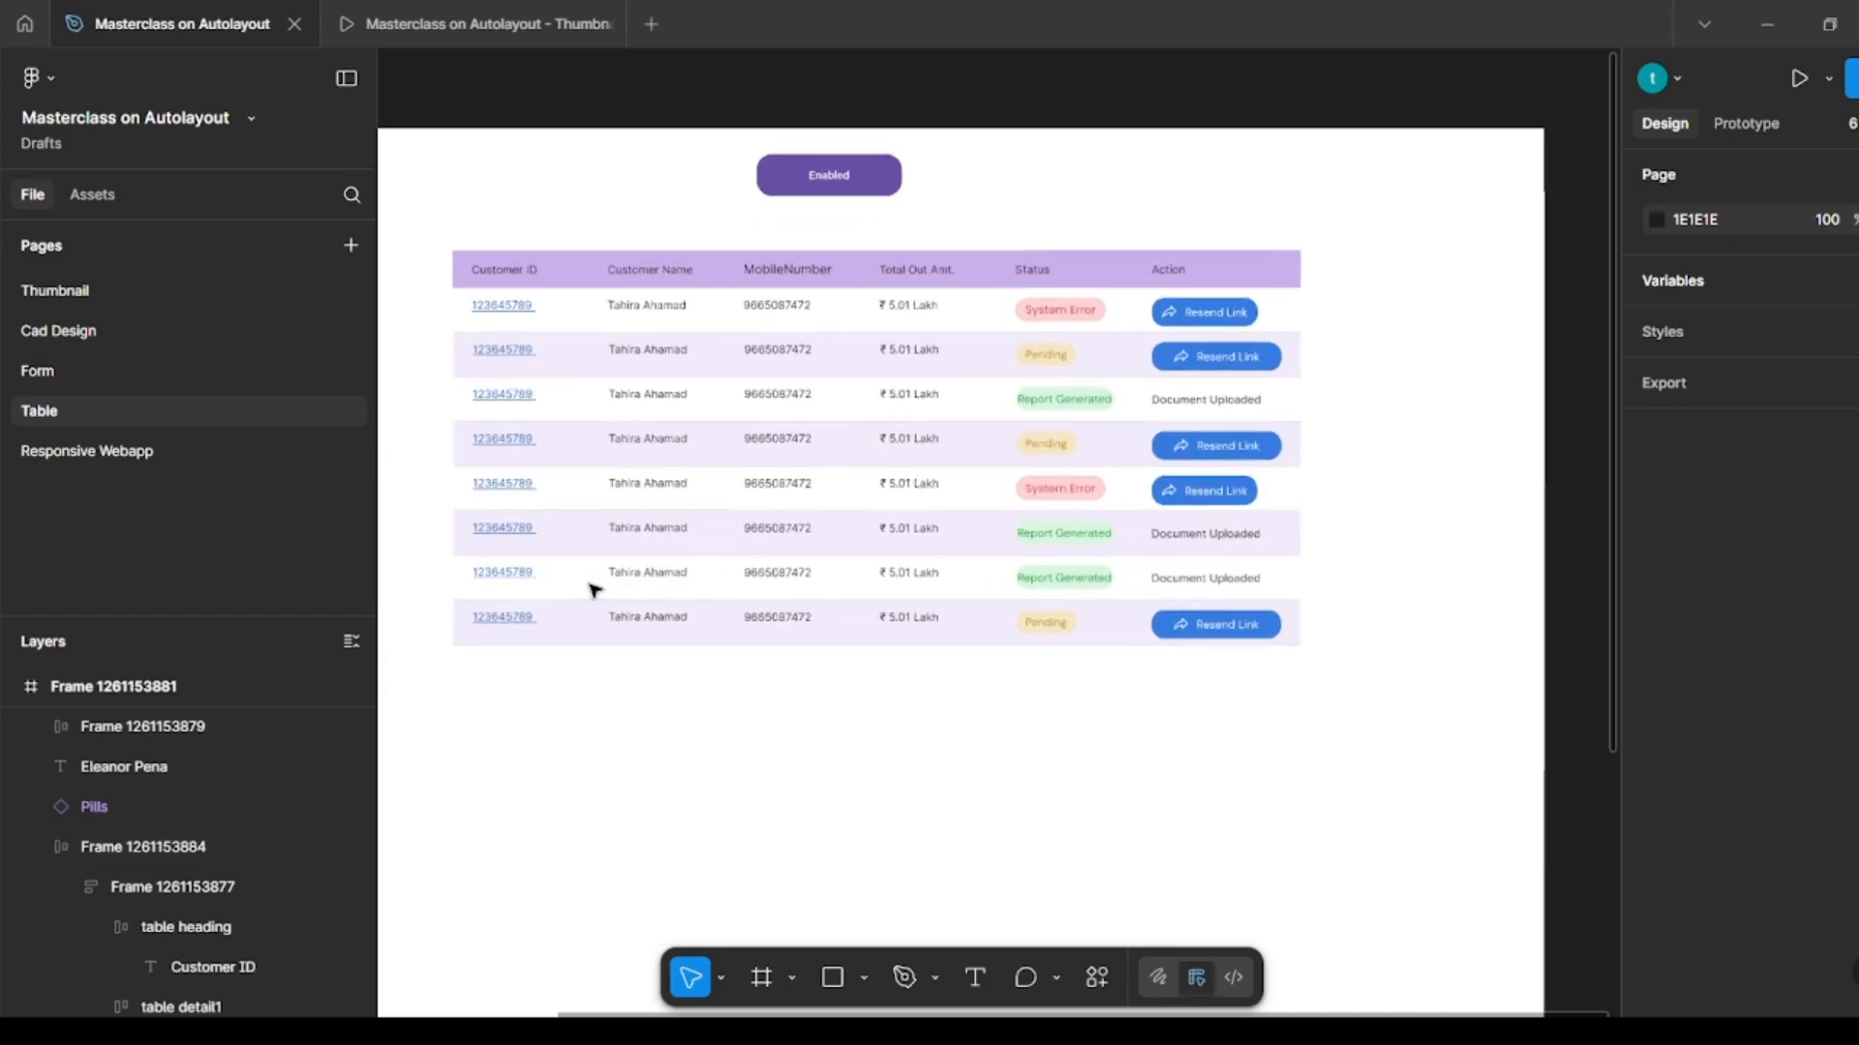
Step: Copy the Customer ID heading text out of the table to the empty area below it, at about X 327, Y 800
{"action": "scroll", "coordinate": [593, 587], "scroll_direction": "down", "scroll_amount": 3}
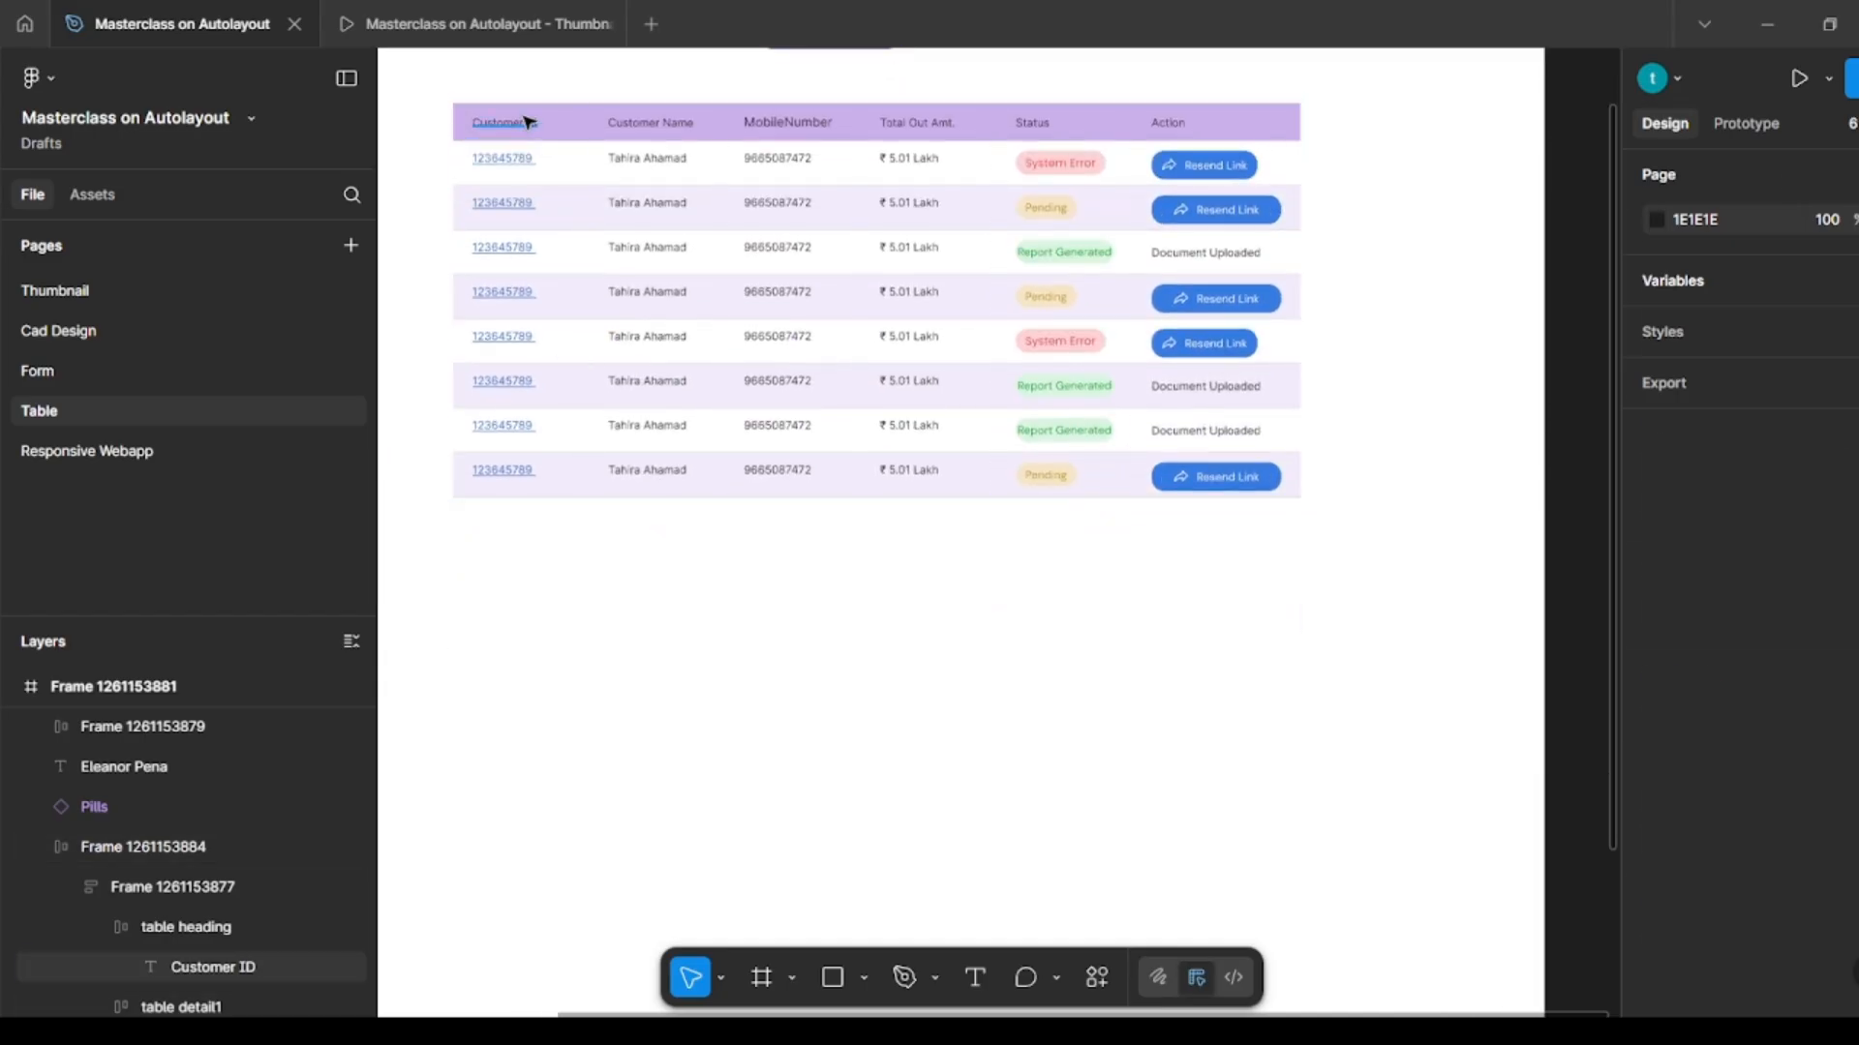
{"action": "left_click", "coordinate": [523, 122], "text": "ctrl"}
{"action": "left_click_drag", "start_coordinate": [521, 124], "coordinate": [480, 627]}
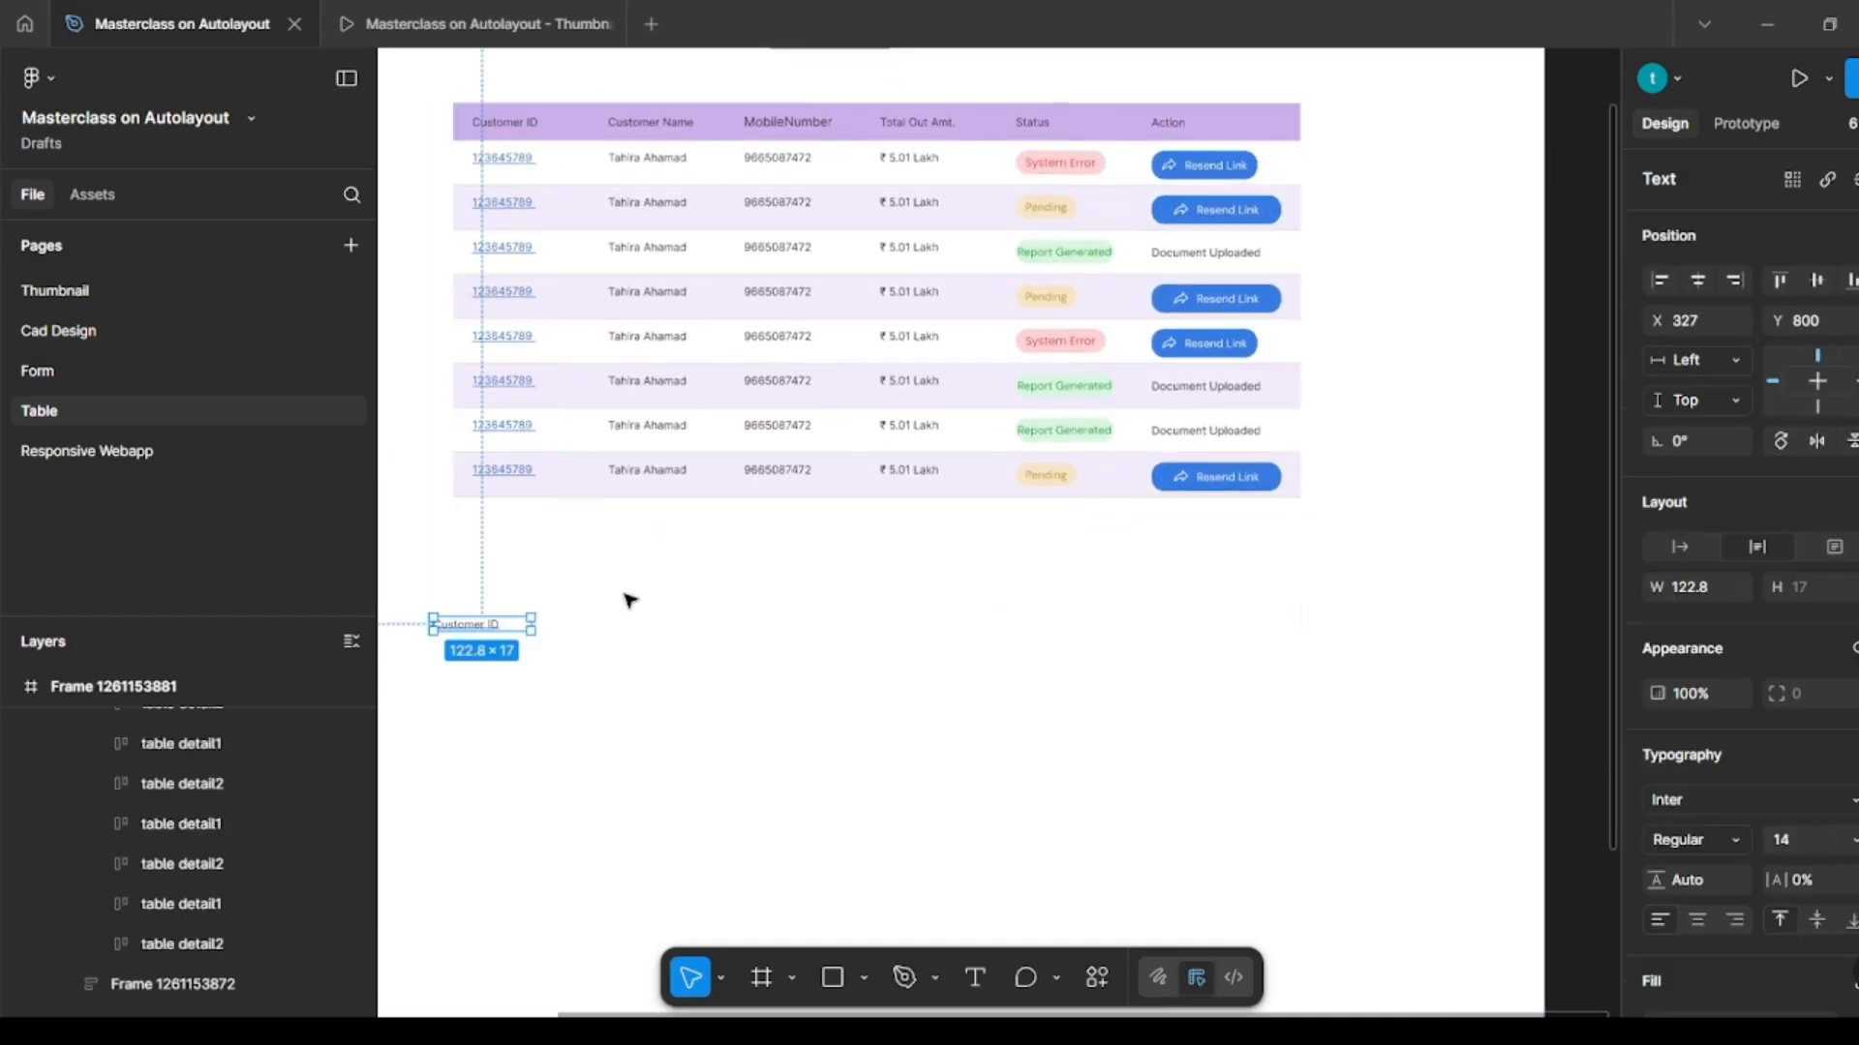
{"action": "left_click", "coordinate": [630, 601]}
Step: Shrink the copied Customer ID text box to its content and wrap it in an auto layout frame with padding of 10
{"action": "left_click", "coordinate": [503, 625]}
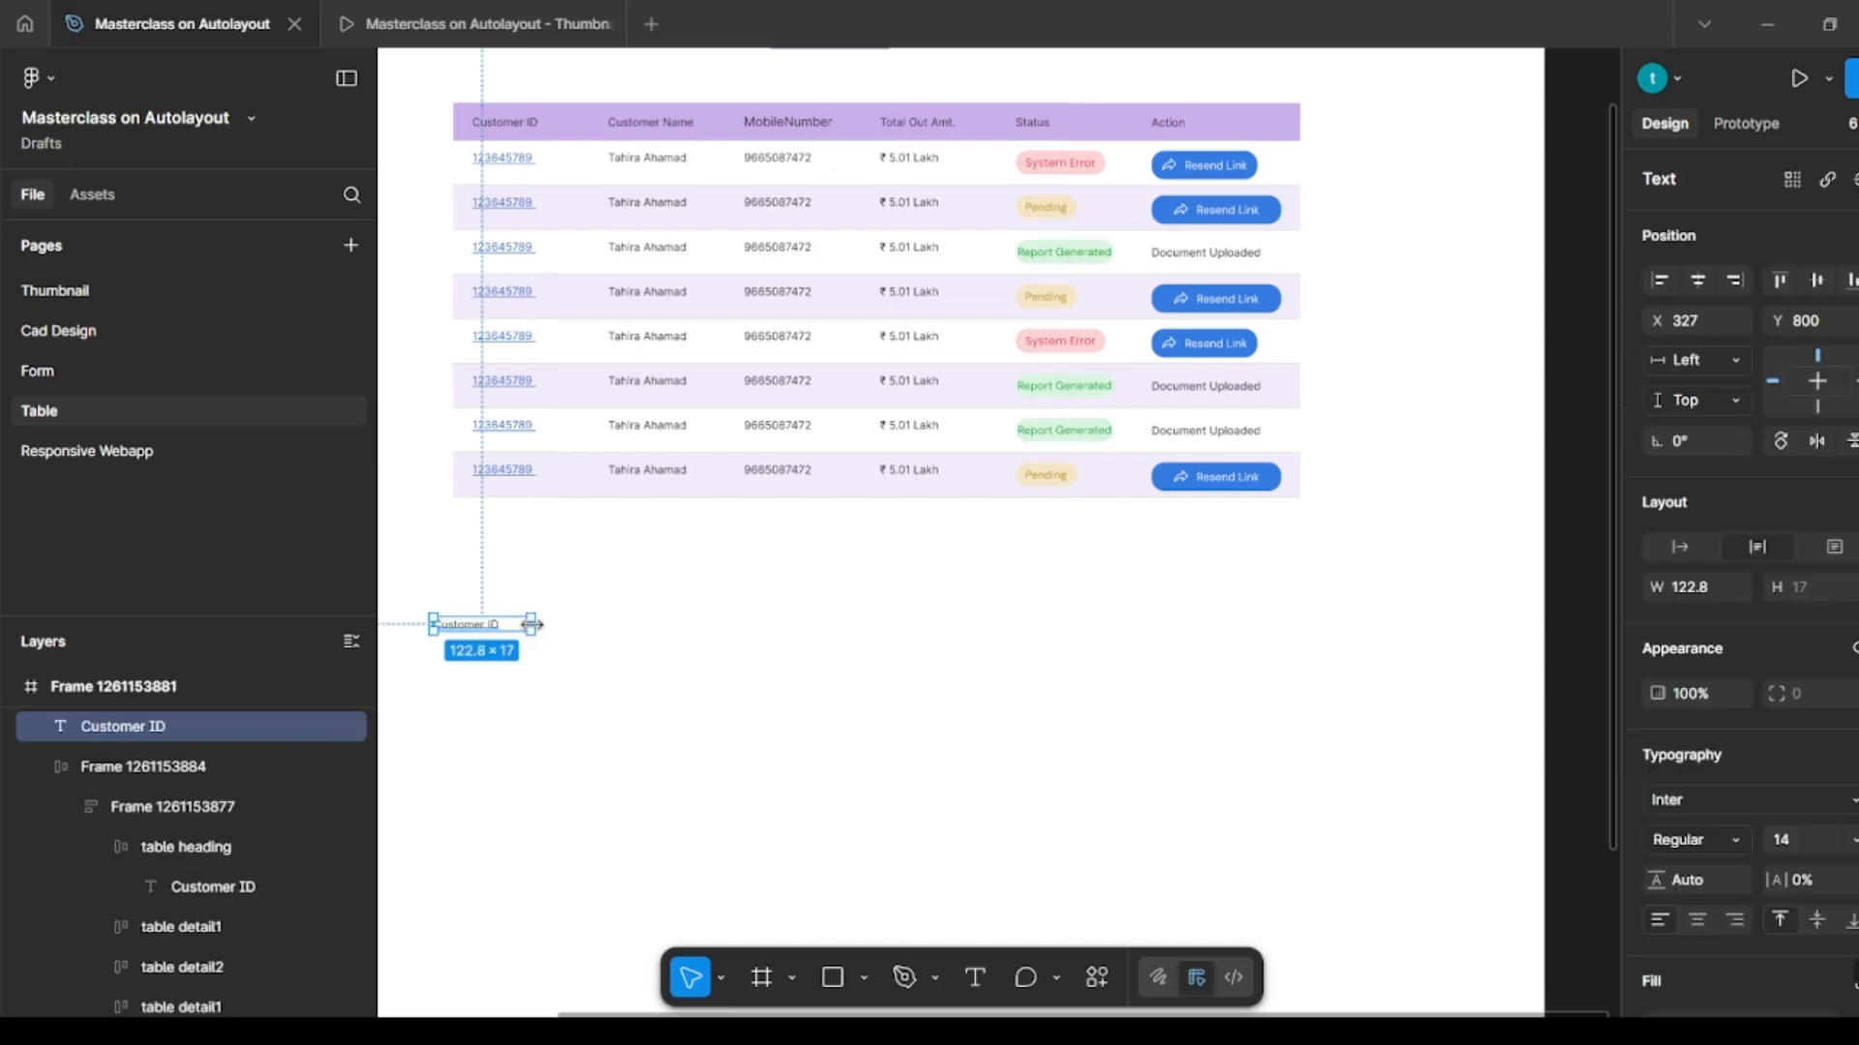
{"action": "double_click", "coordinate": [532, 624]}
{"action": "key", "text": "shift+a"}
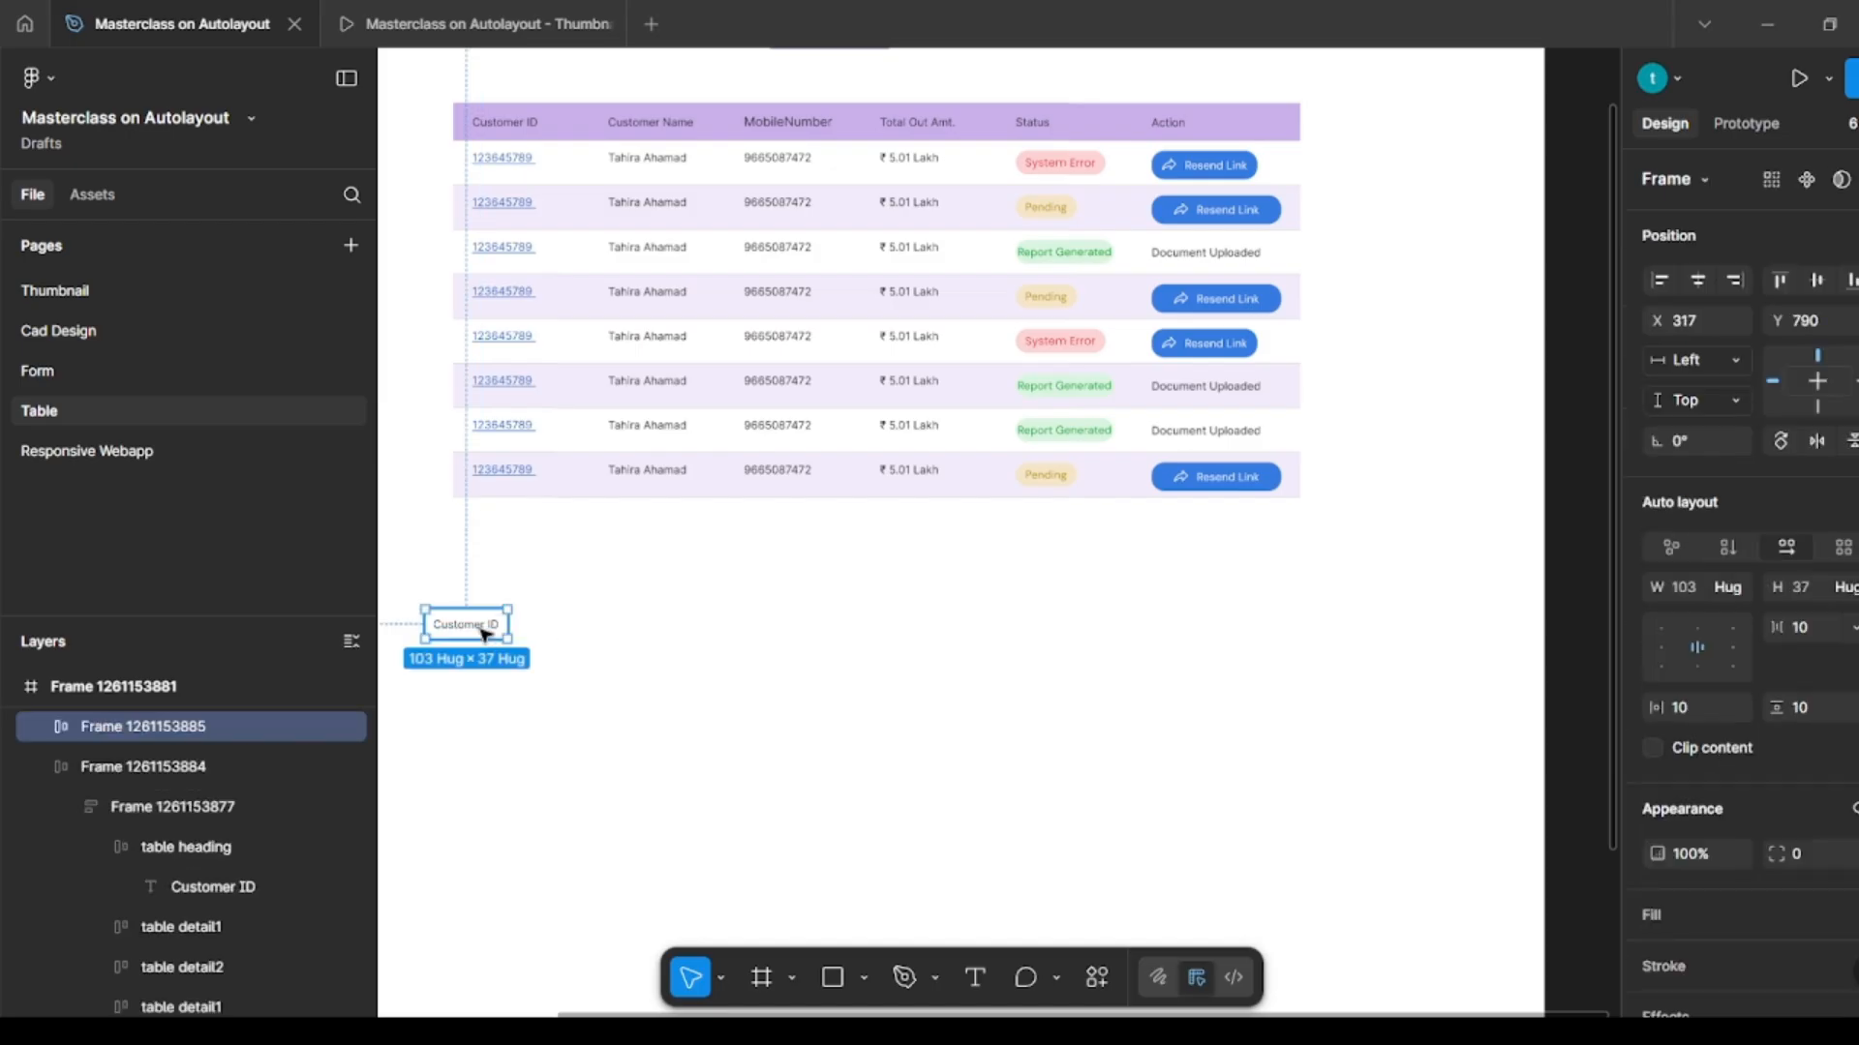
Step: Fill the copied Customer ID heading frame with the table header's purple, C9B0EB, by sampling its colour
{"action": "key", "text": "i"}
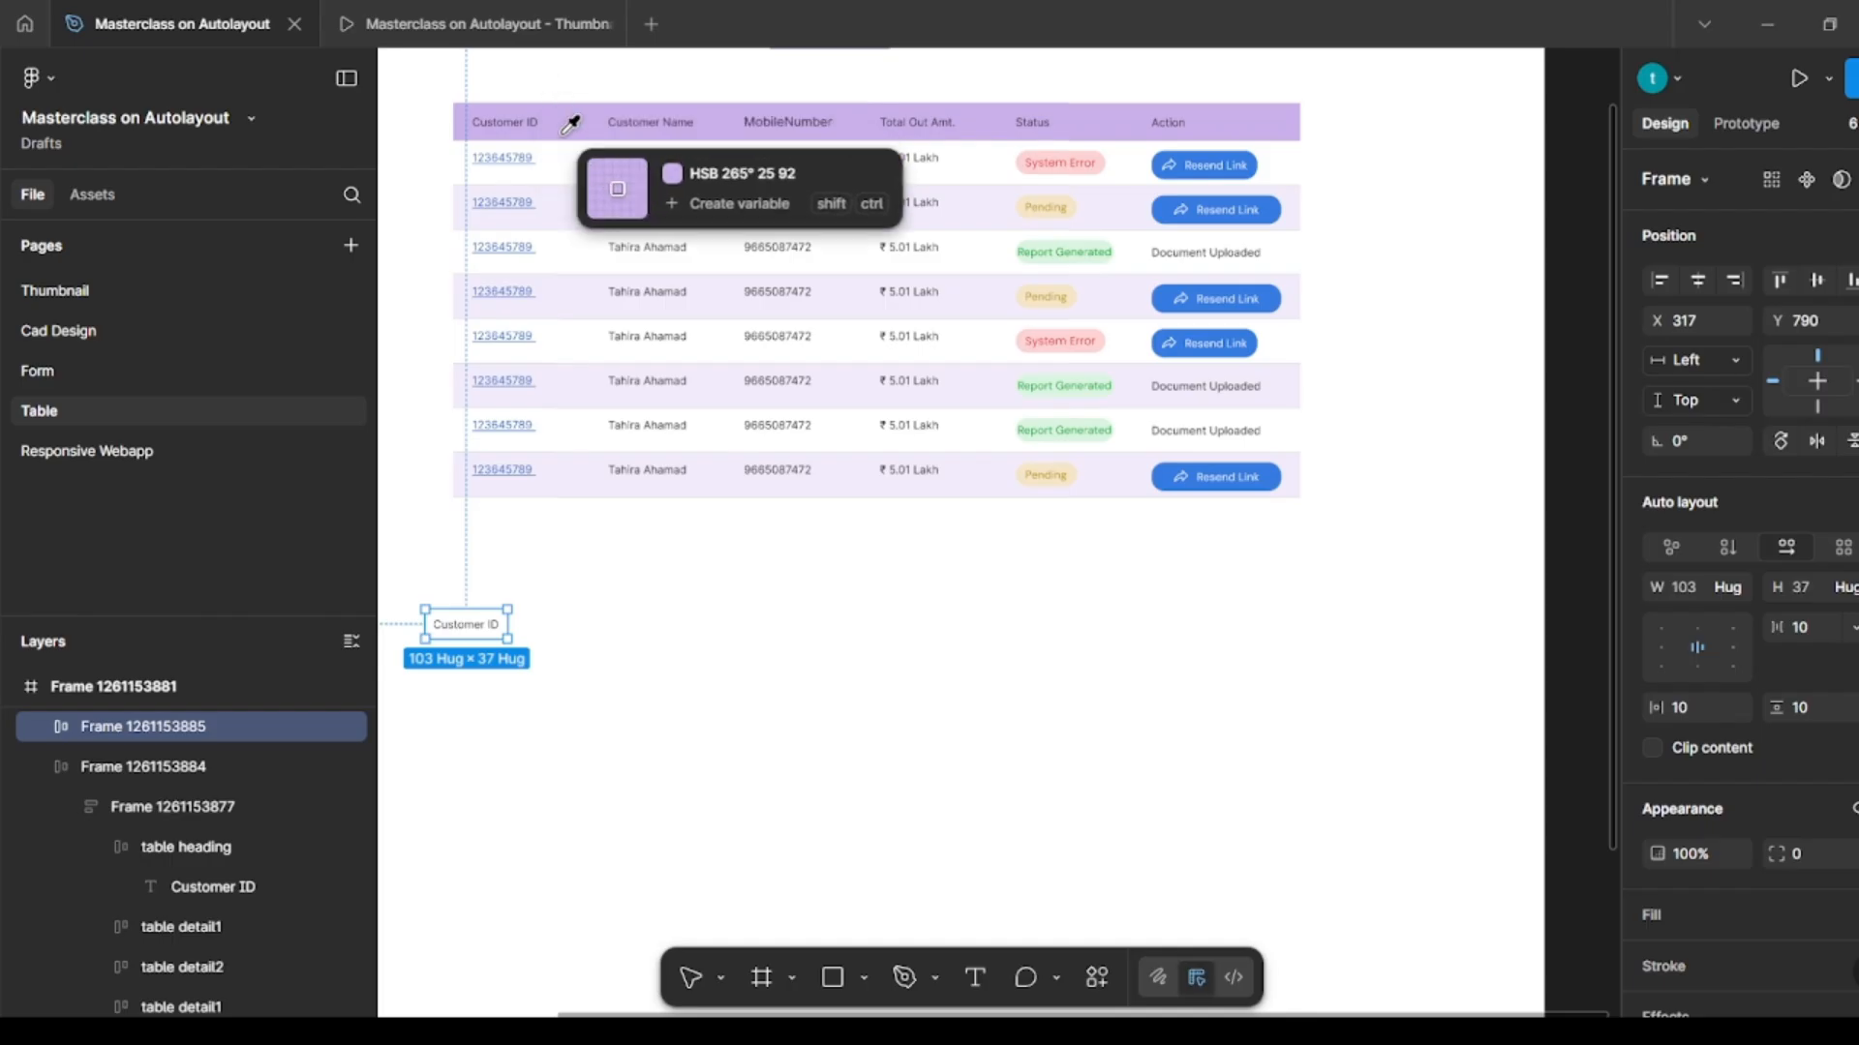
{"action": "left_click", "coordinate": [579, 124]}
{"action": "left_click", "coordinate": [548, 618]}
{"action": "left_click", "coordinate": [496, 622]}
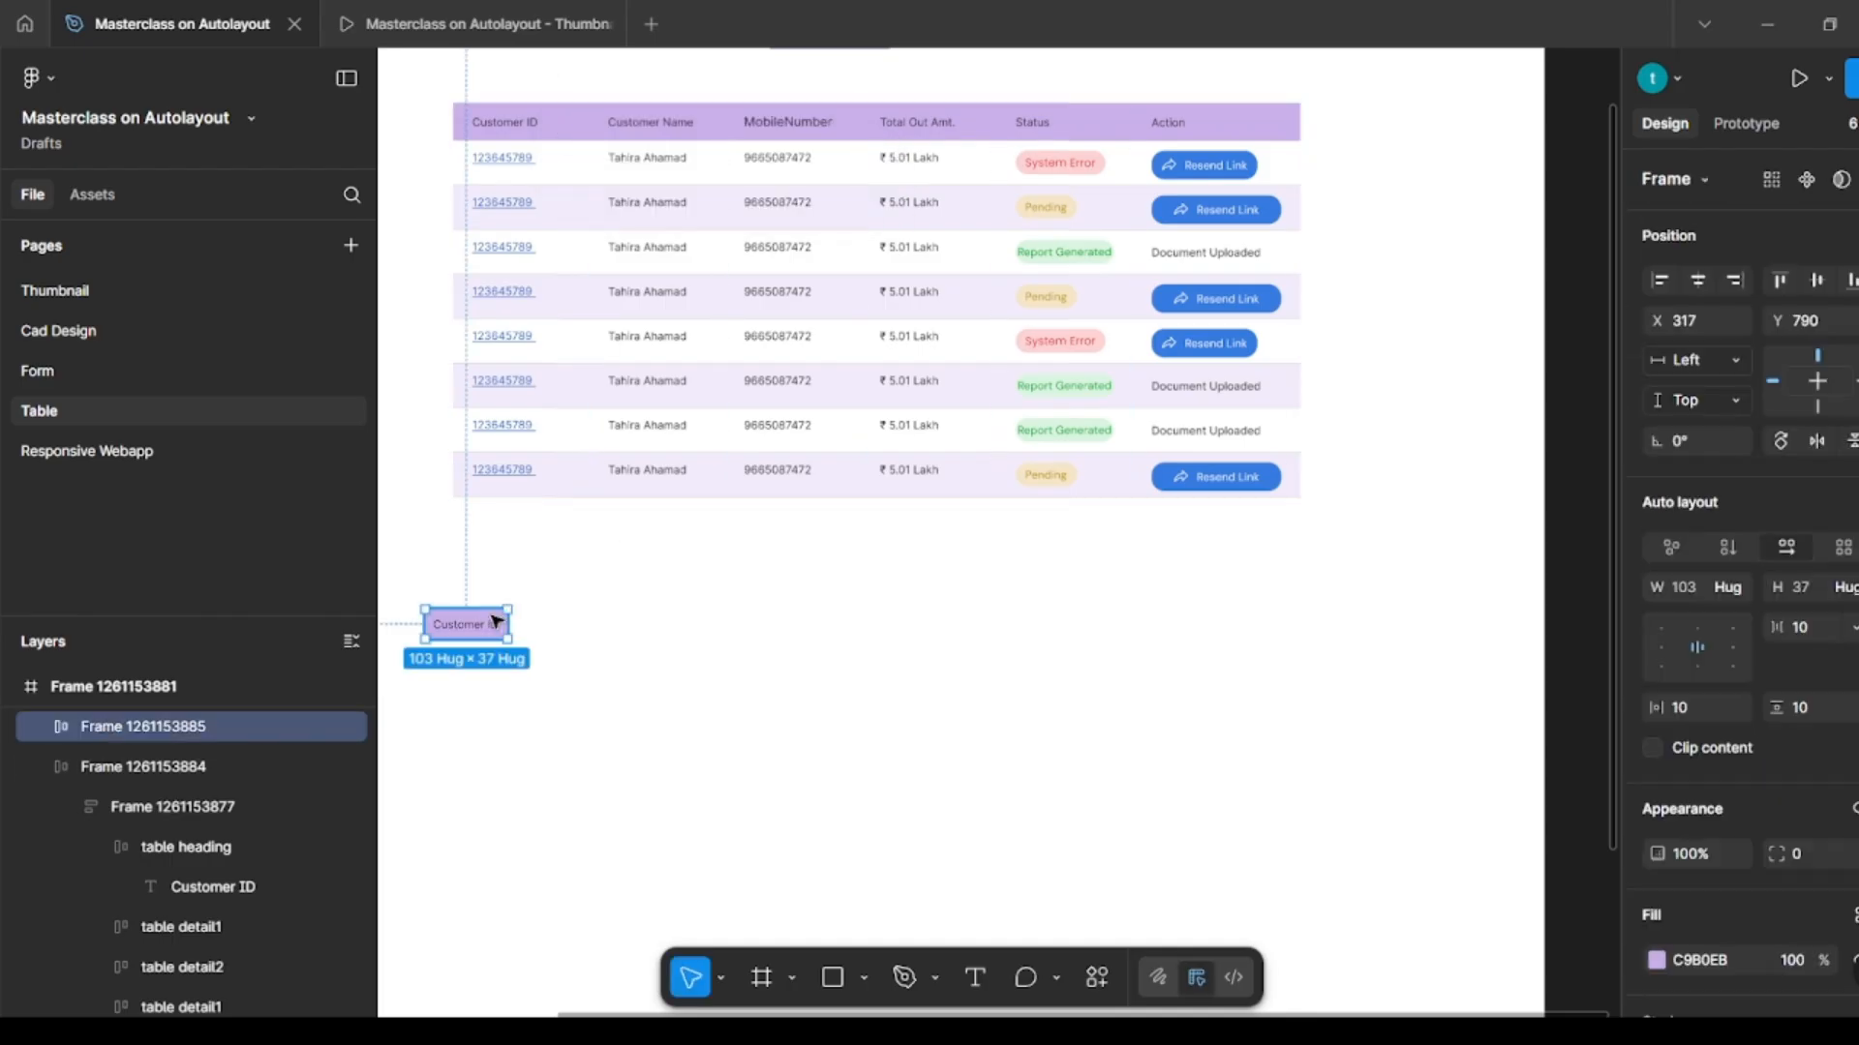
{"action": "left_click", "coordinate": [618, 604]}
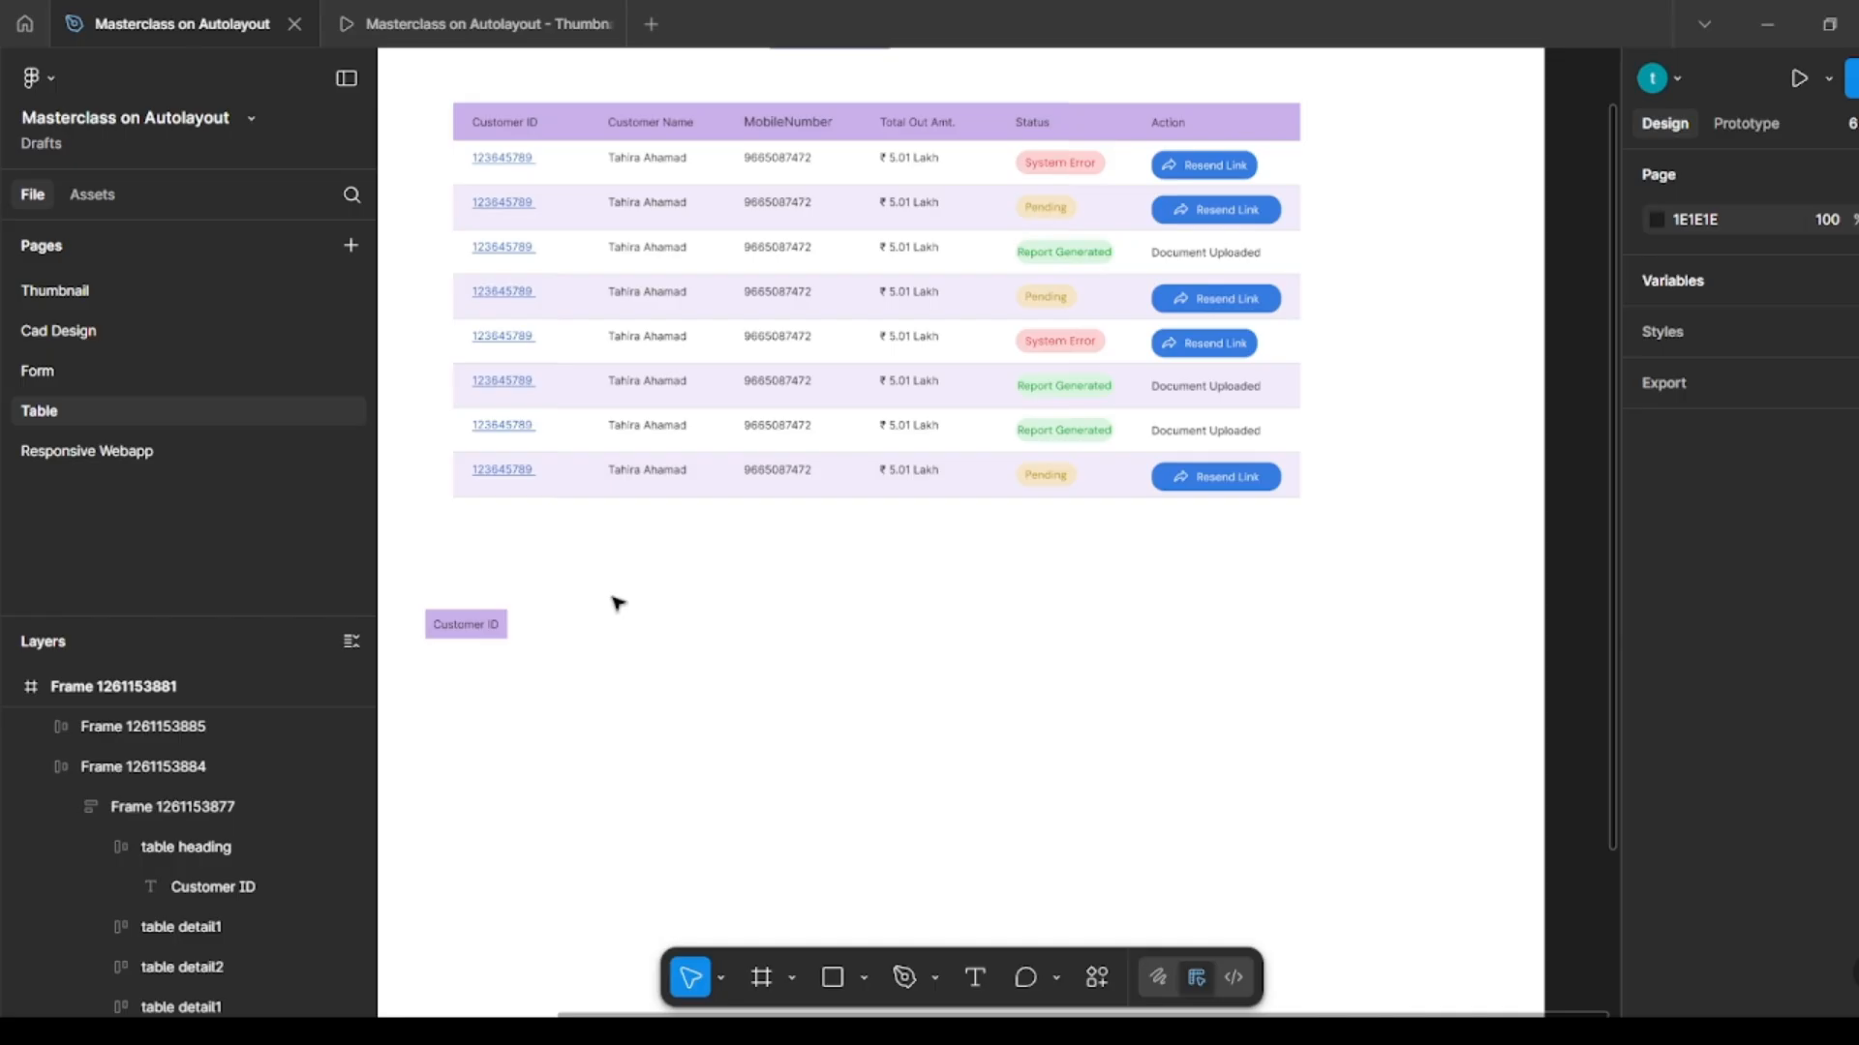
Step: Copy the first row's customer ID link text out of the table to just beneath the copied Customer ID heading
{"action": "left_click", "coordinate": [520, 159], "text": "ctrl"}
{"action": "left_click_drag", "start_coordinate": [523, 160], "coordinate": [478, 683]}
{"action": "left_click", "coordinate": [578, 709]}
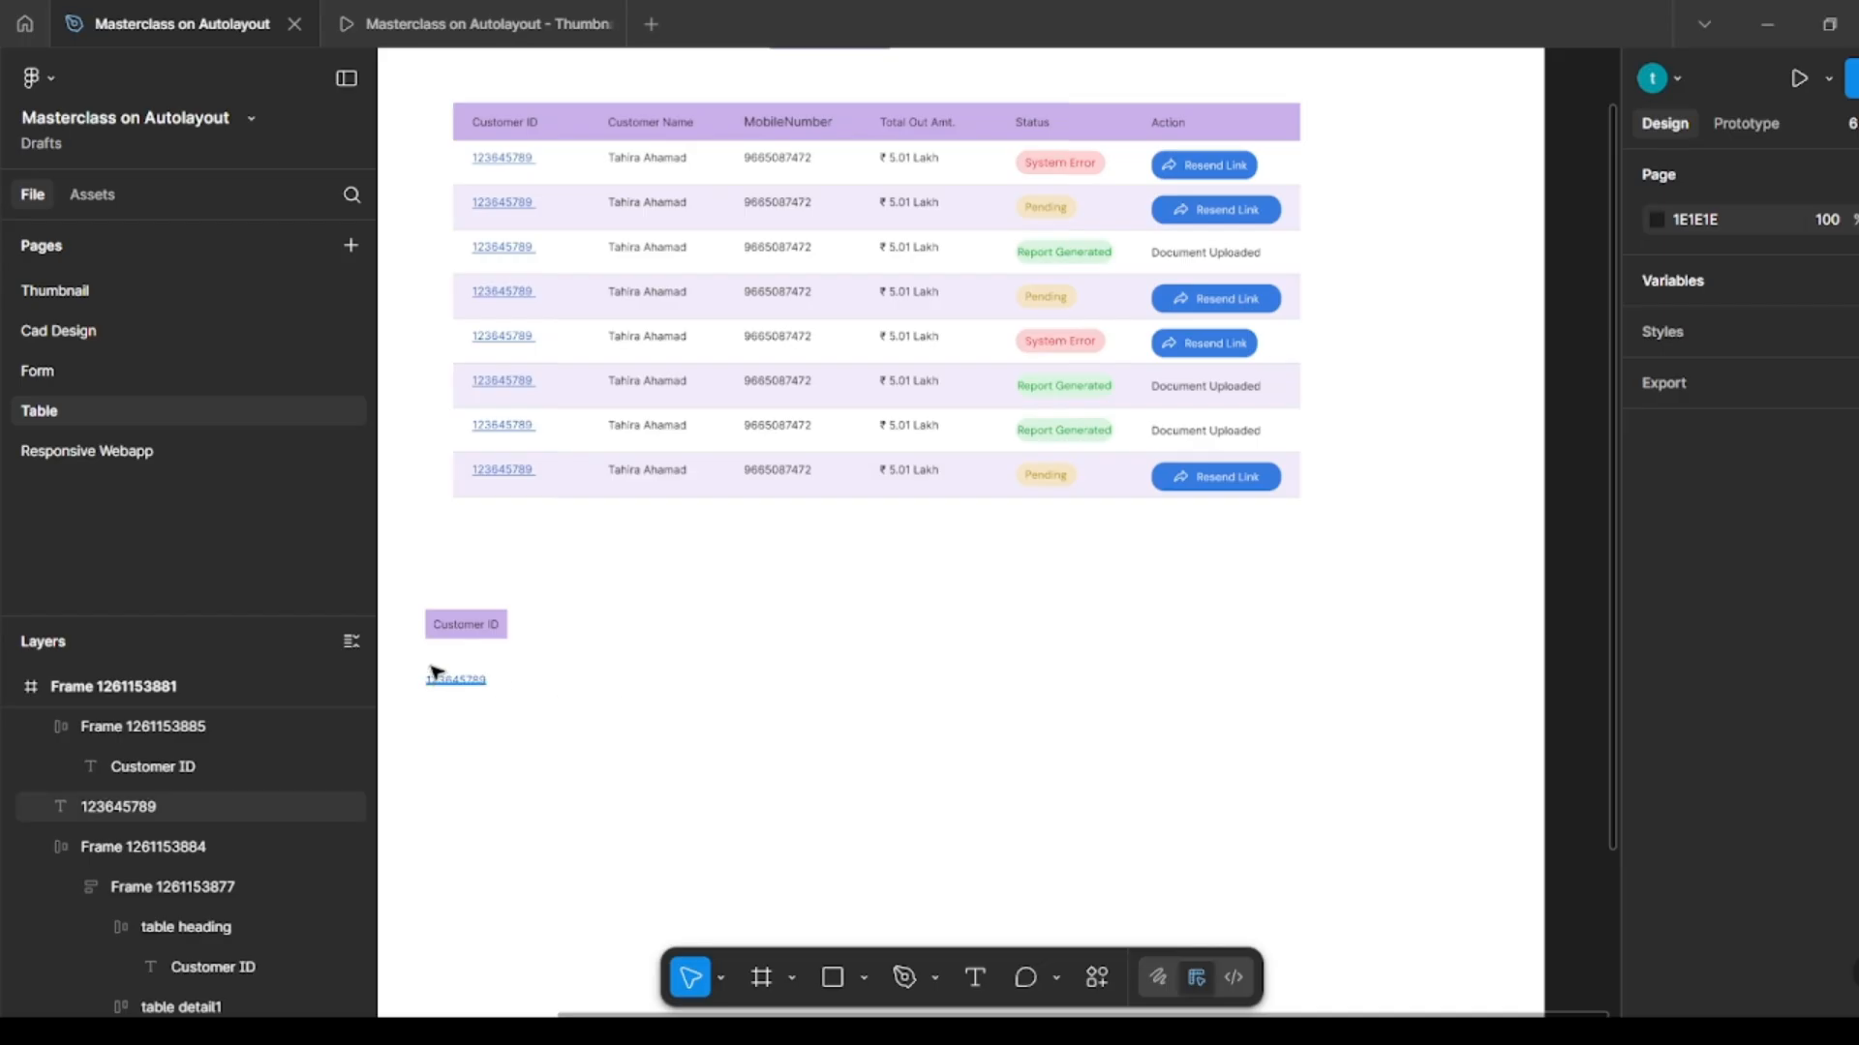
Step: Wrap the copied ID link text in an auto layout frame with horizontal and vertical padding of 0
{"action": "left_click", "coordinate": [459, 681]}
{"action": "key", "text": "shift+a"}
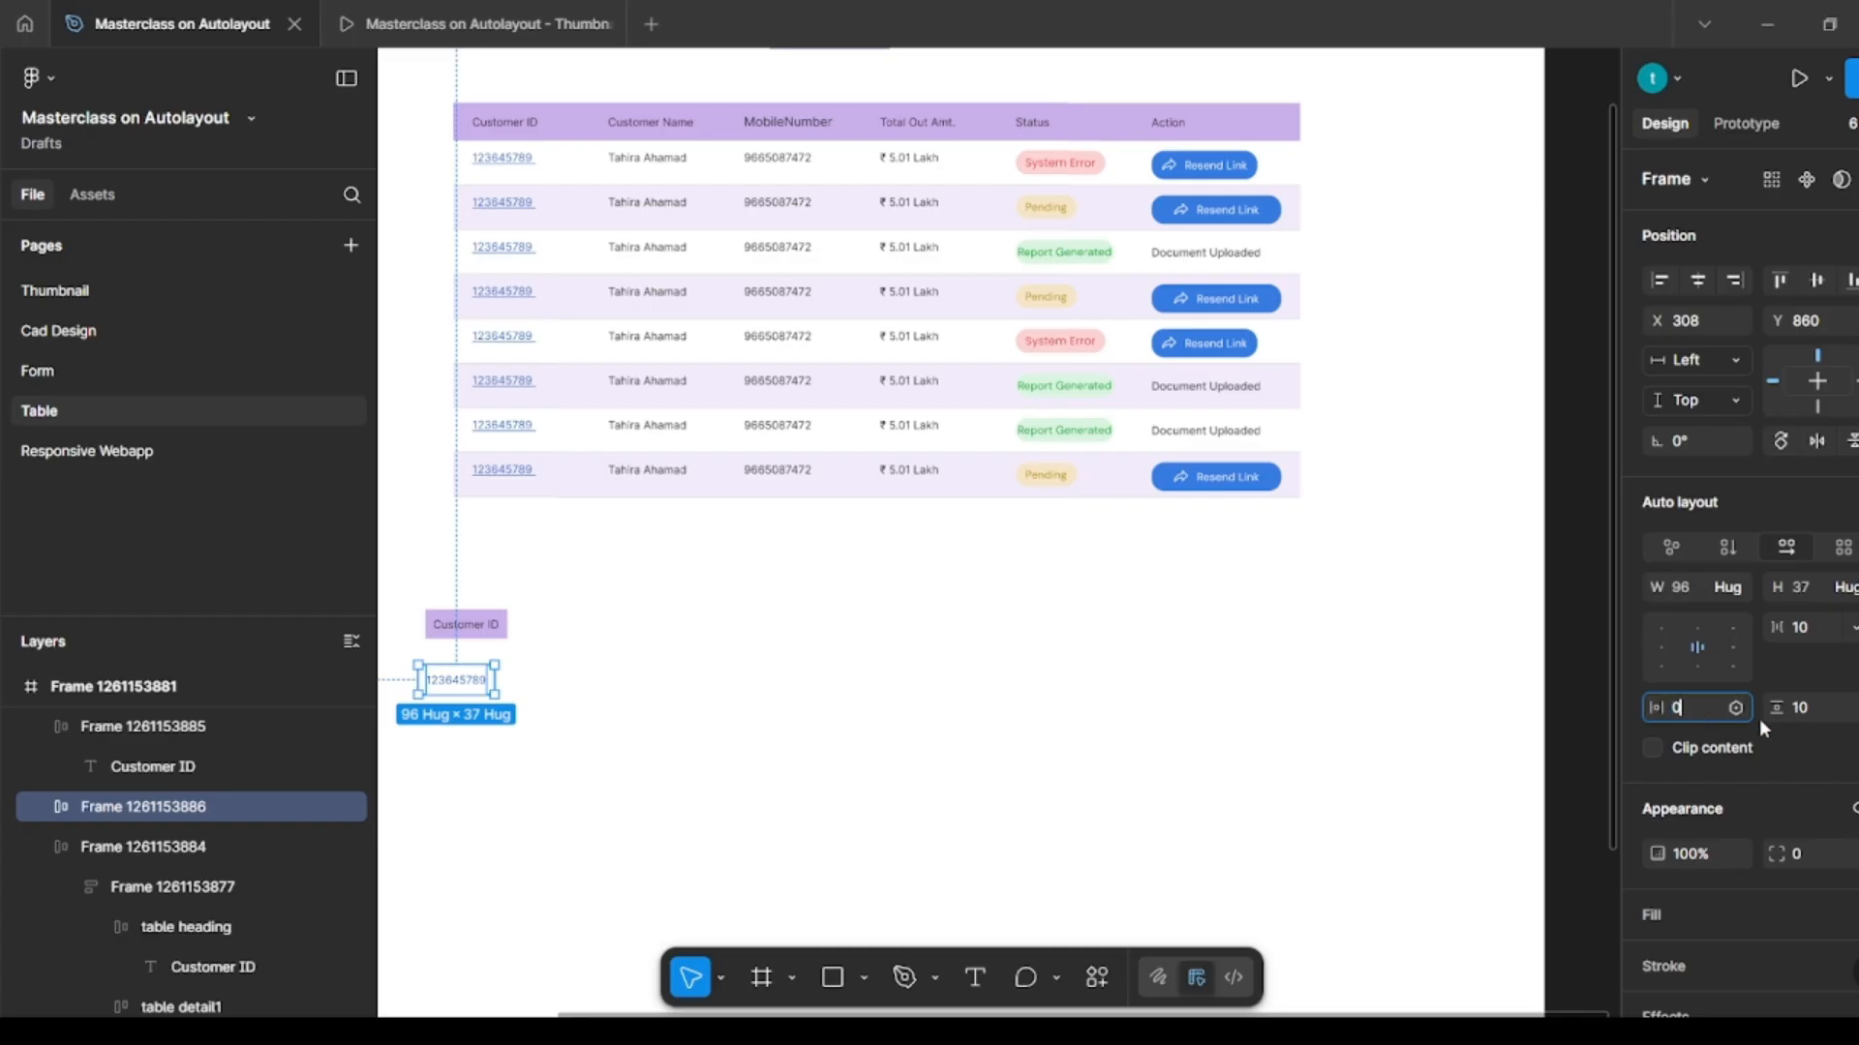
{"action": "type", "text": "0"}
{"action": "left_click", "coordinate": [1801, 707]}
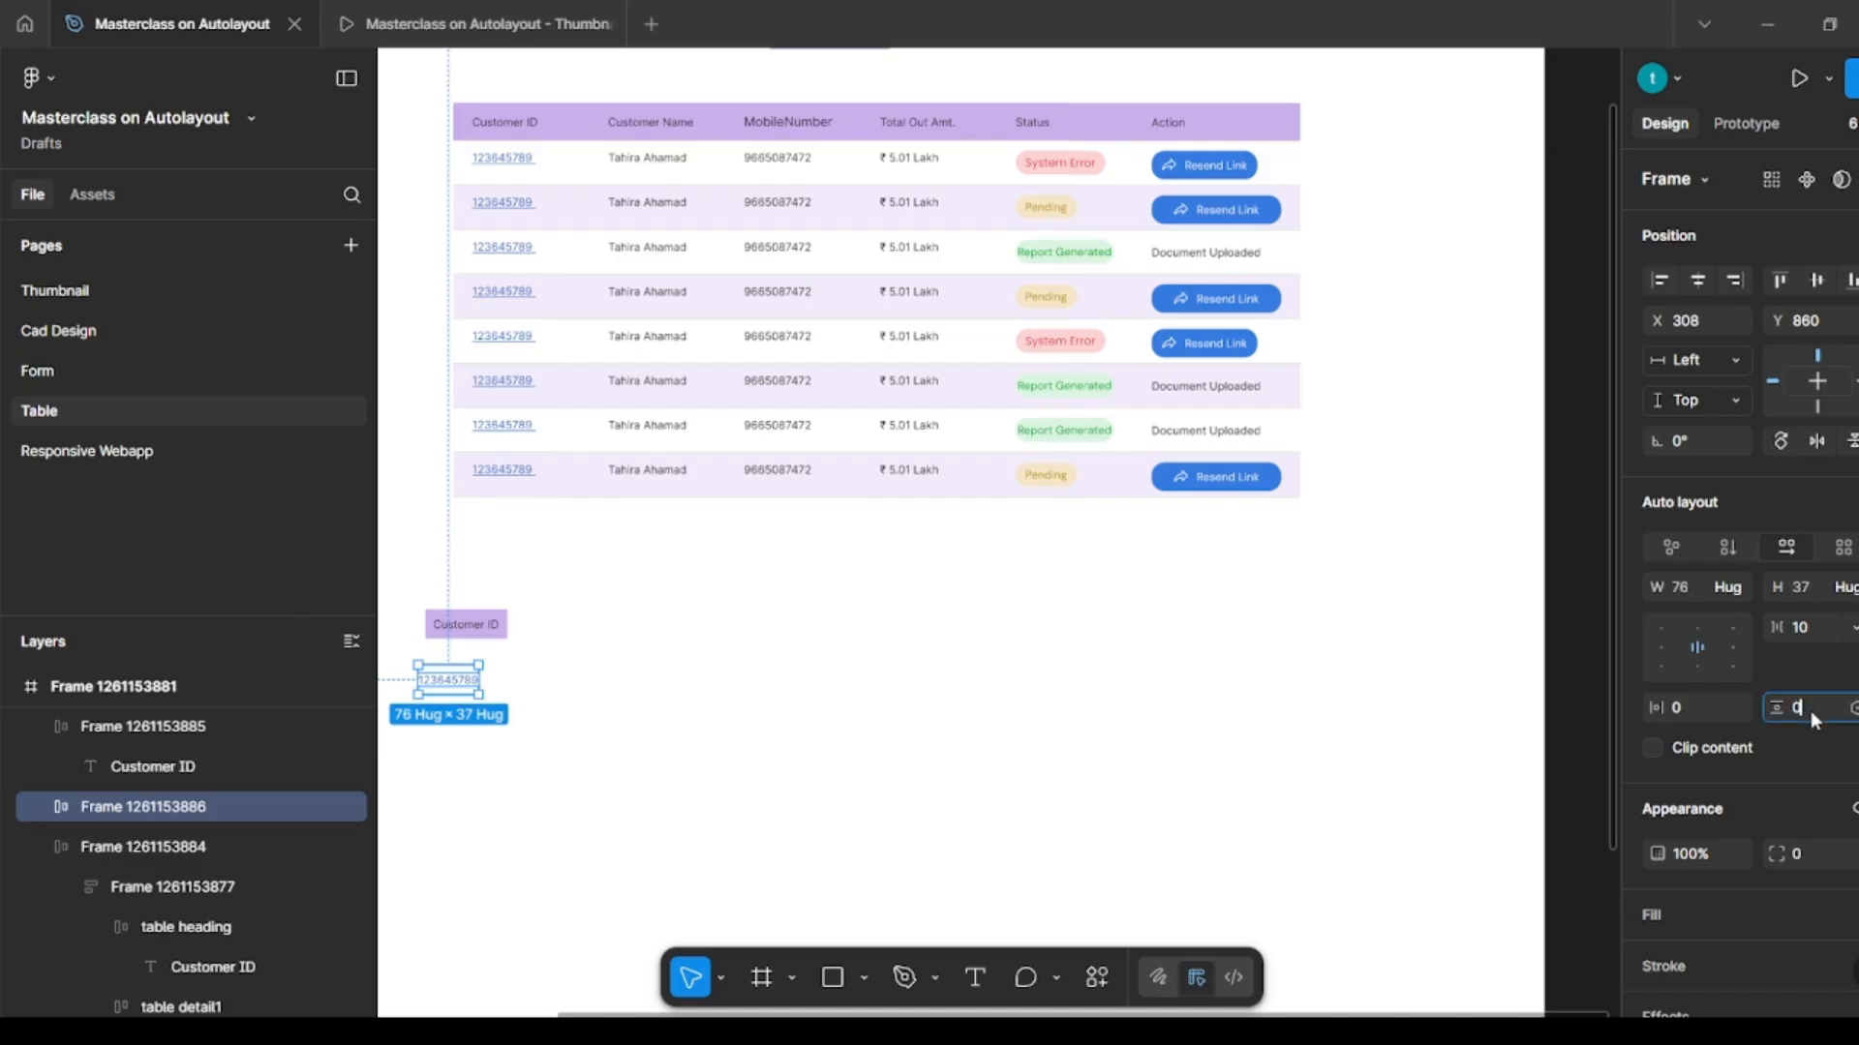
{"action": "type", "text": "0"}
Step: Add an inside stroke of 1 to the ID link frame on its bottom side only, as an underline
{"action": "scroll", "coordinate": [1820, 736], "scroll_direction": "down", "scroll_amount": 3}
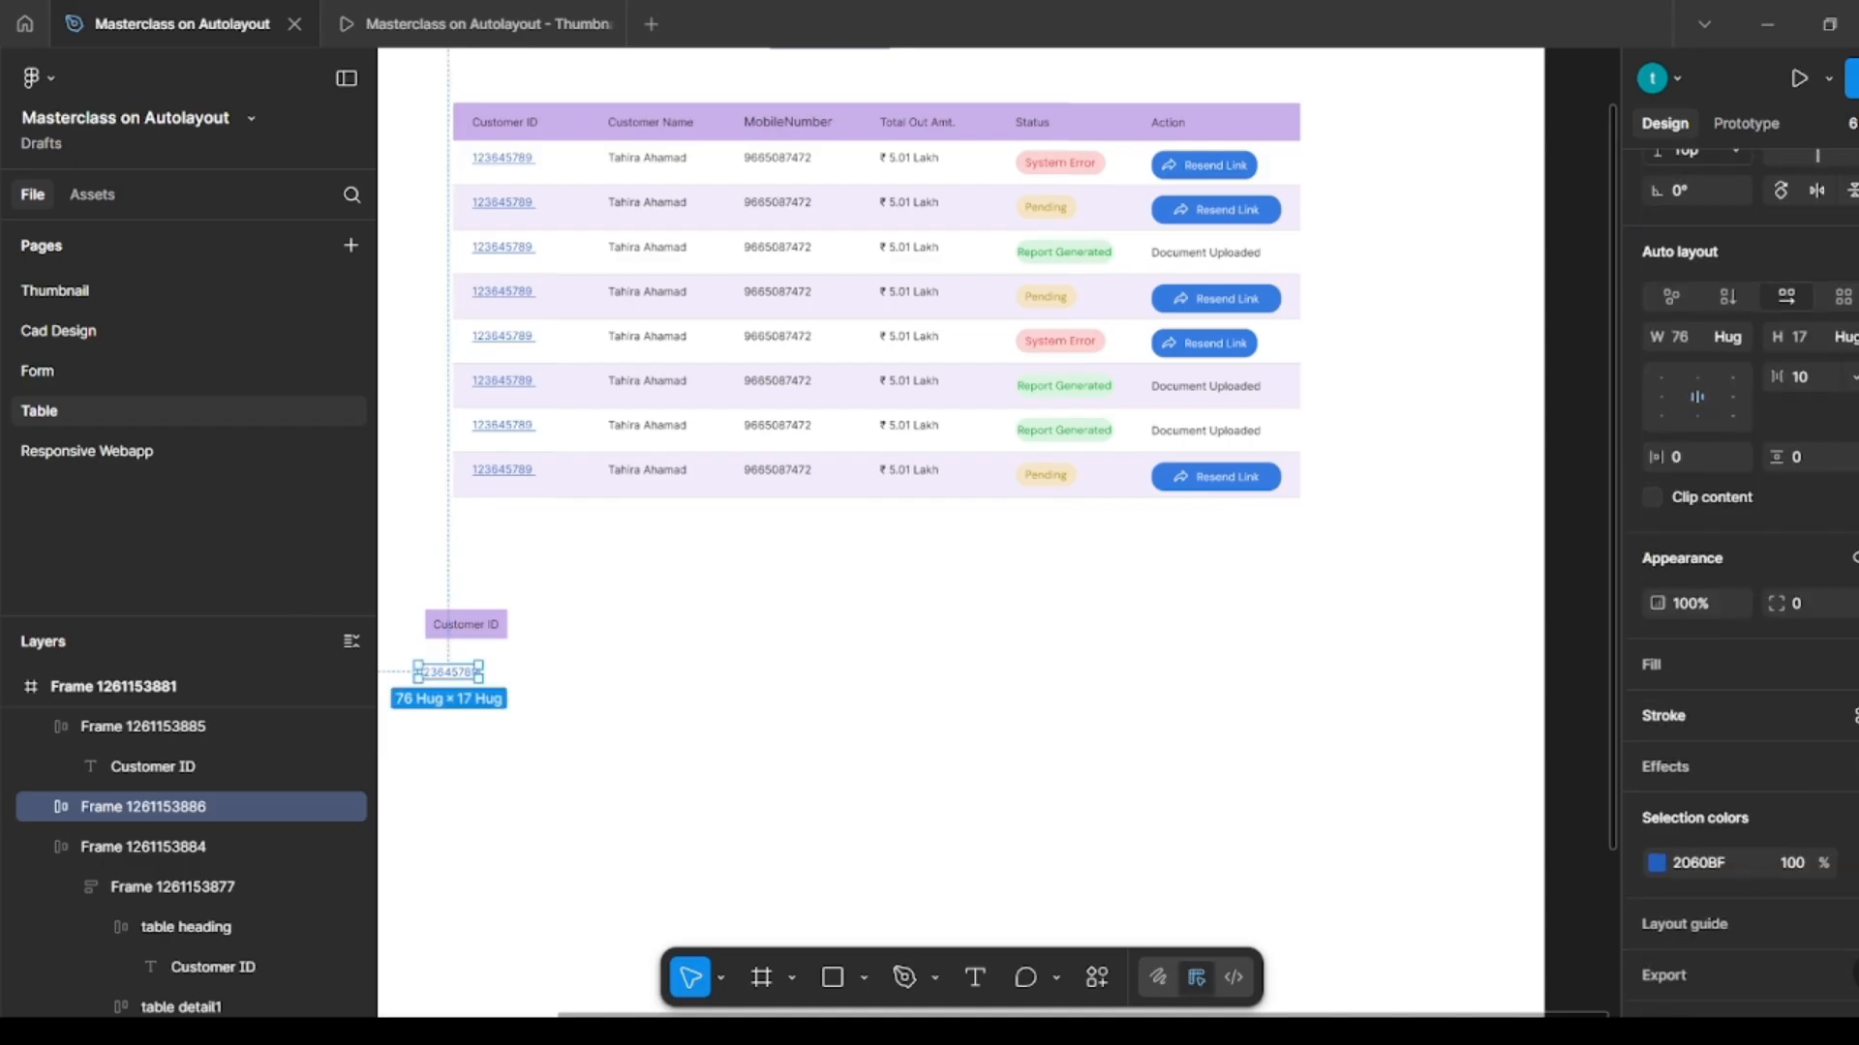
{"action": "left_click", "coordinate": [1854, 717]}
{"action": "left_click", "coordinate": [1856, 802]}
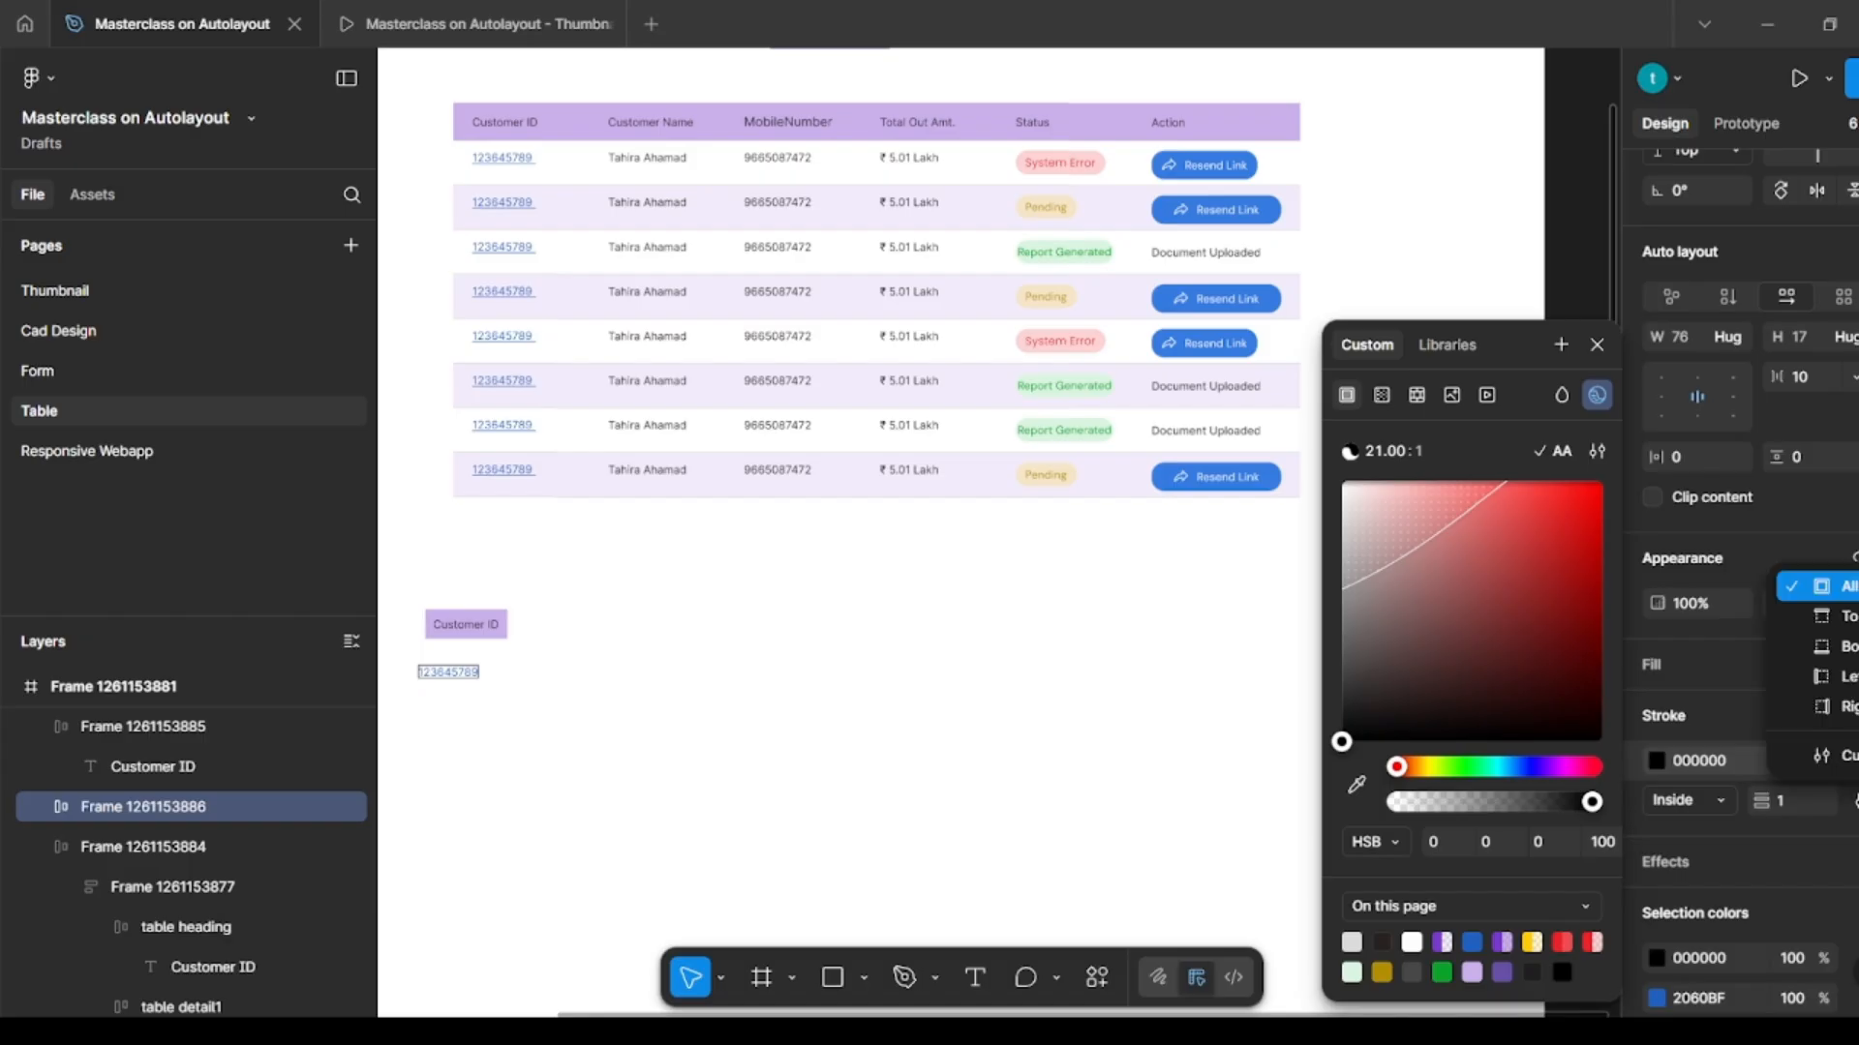
{"action": "left_click", "coordinate": [1850, 650]}
{"action": "left_click", "coordinate": [779, 704]}
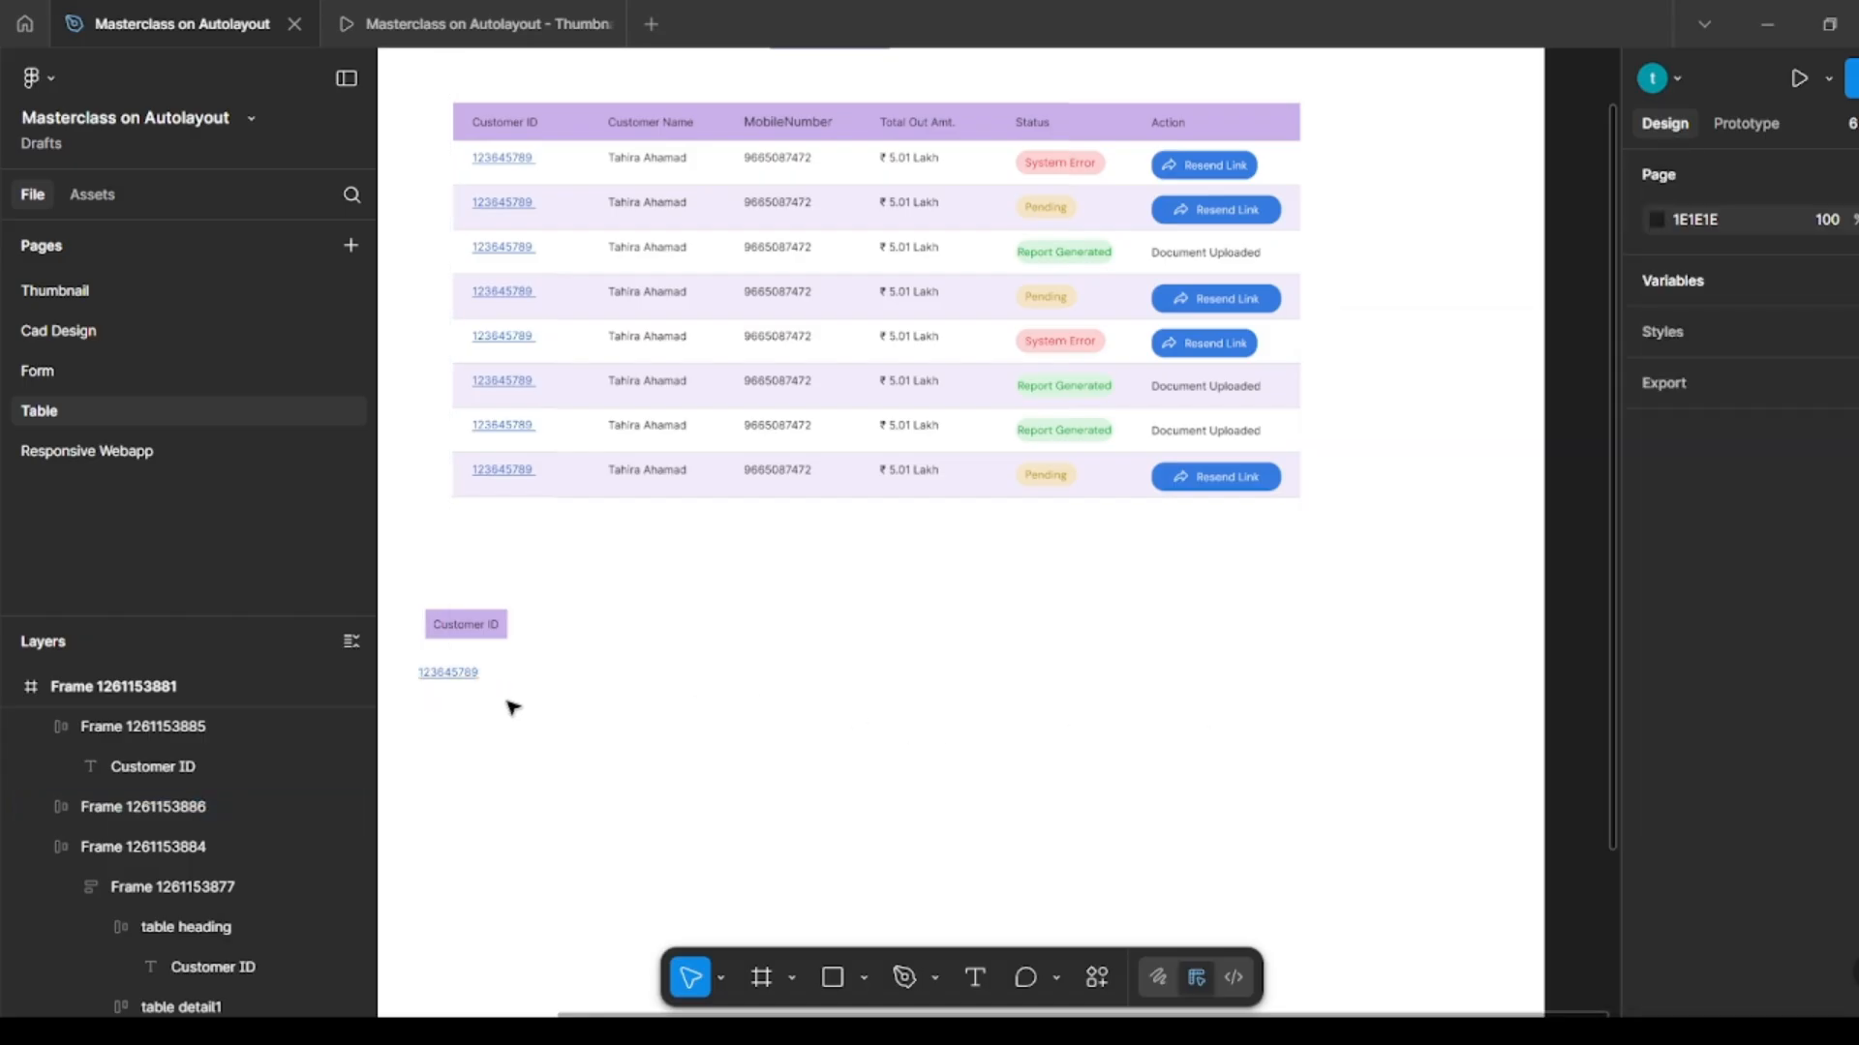
Step: Move the copied heading to about X 346, Y 684 and the ID link frame beneath it to about X 356, Y 741
{"action": "scroll", "coordinate": [635, 672], "scroll_direction": "left", "scroll_amount": 2}
{"action": "scroll", "coordinate": [569, 684], "scroll_direction": "up", "scroll_amount": 5}
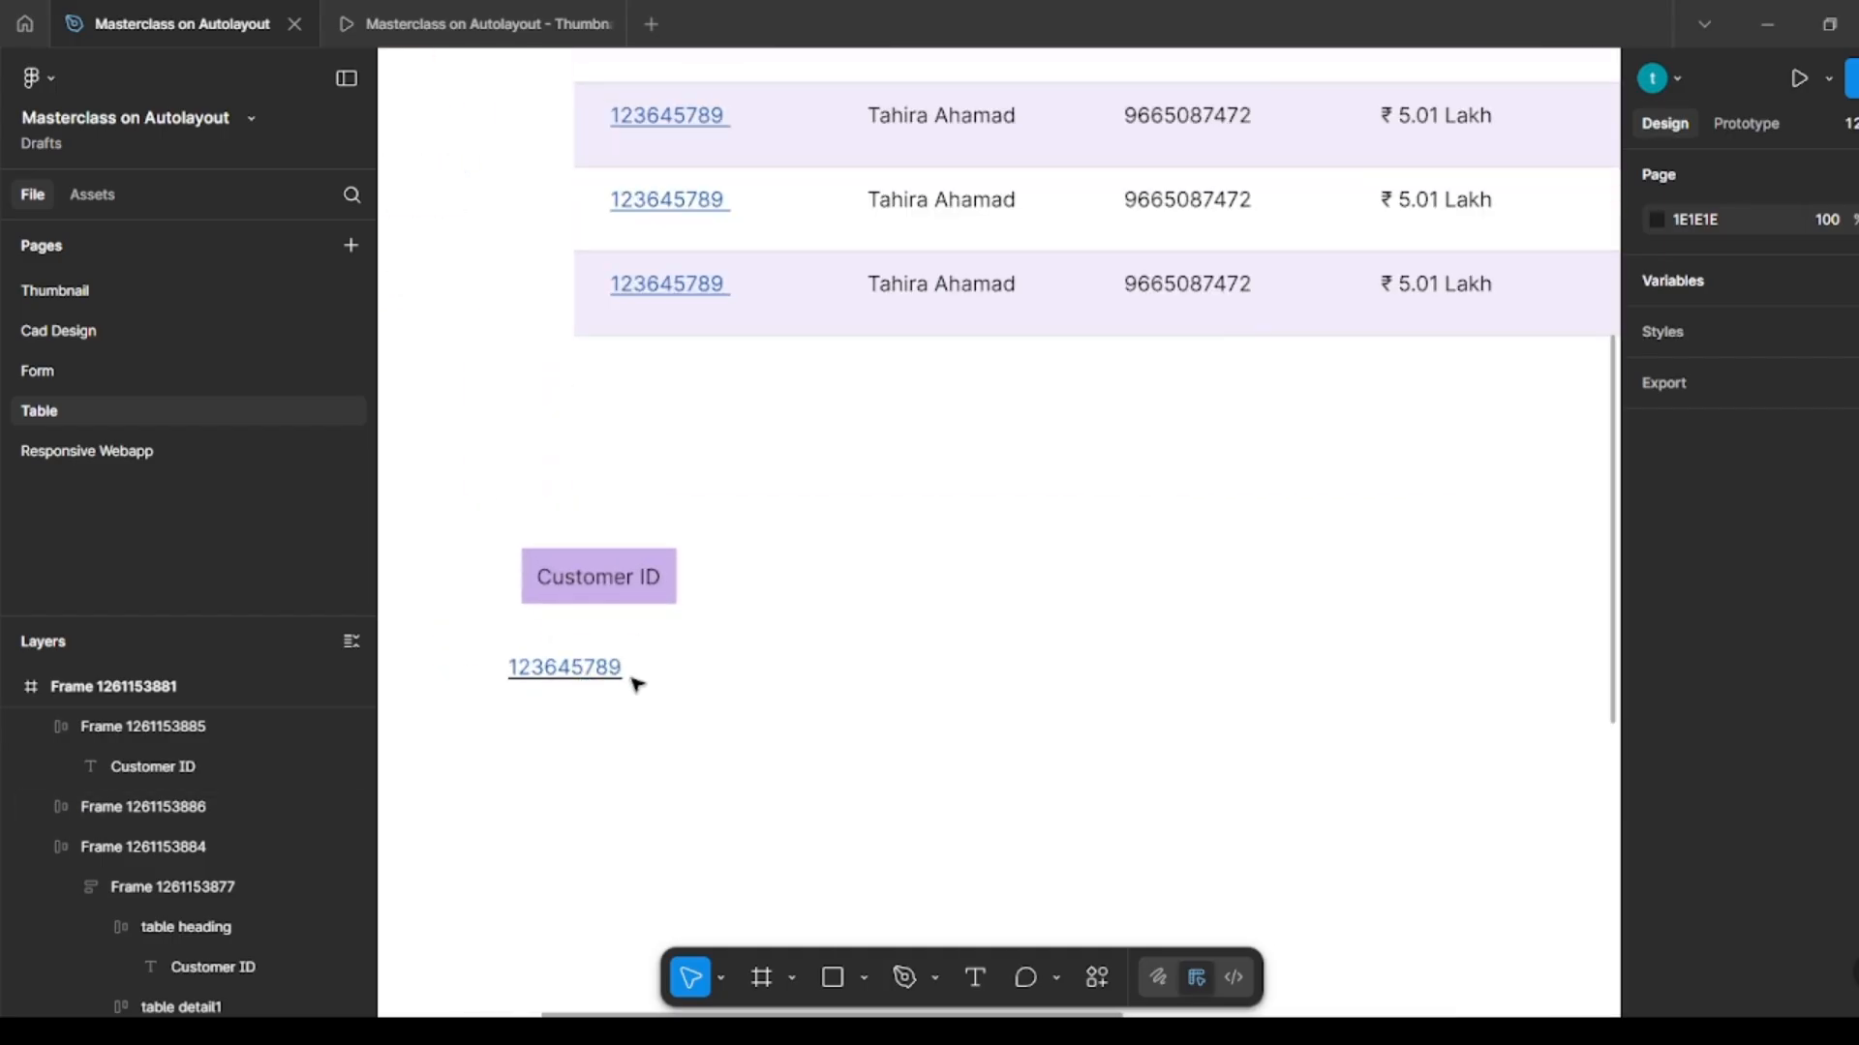
{"action": "scroll", "coordinate": [786, 634], "scroll_direction": "up", "scroll_amount": 2}
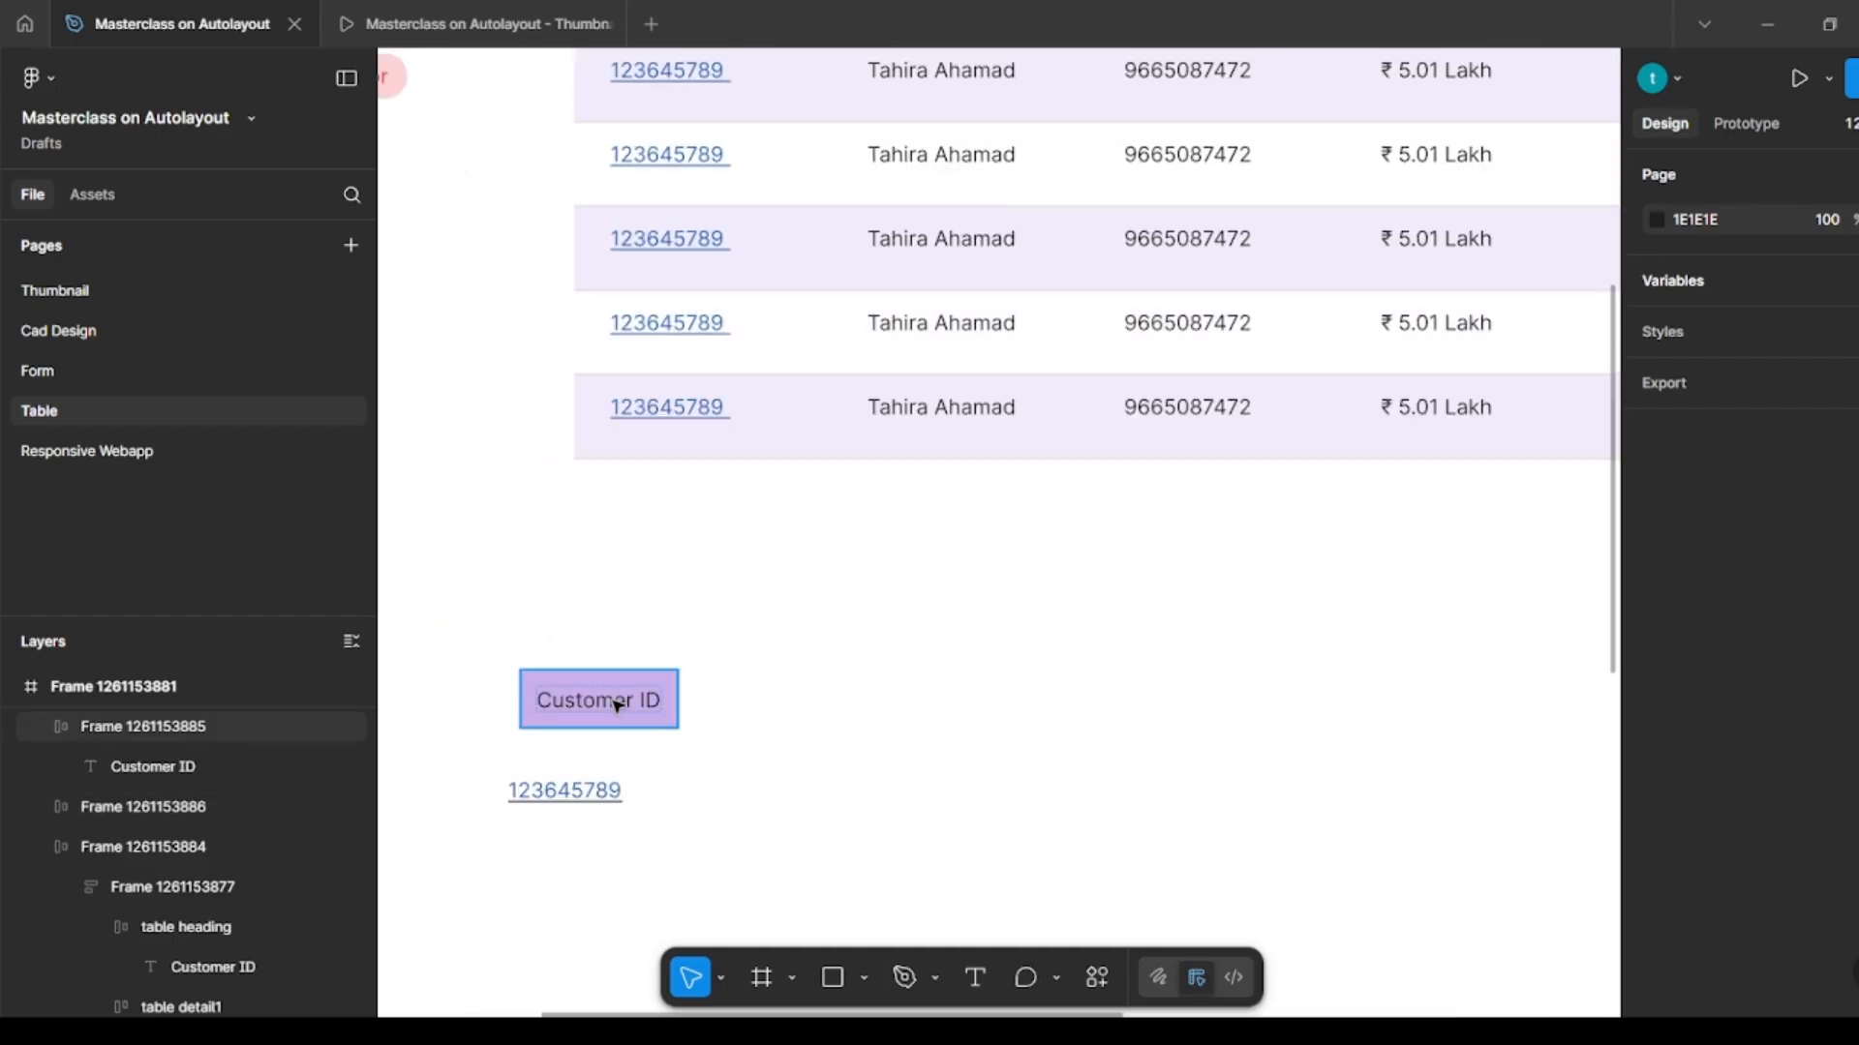
{"action": "left_click_drag", "start_coordinate": [618, 706], "coordinate": [647, 602]}
{"action": "left_click_drag", "start_coordinate": [592, 790], "coordinate": [693, 731]}
{"action": "scroll", "coordinate": [693, 731], "scroll_direction": "up", "scroll_amount": 2}
{"action": "scroll", "coordinate": [693, 730], "scroll_direction": "up", "scroll_amount": 5}
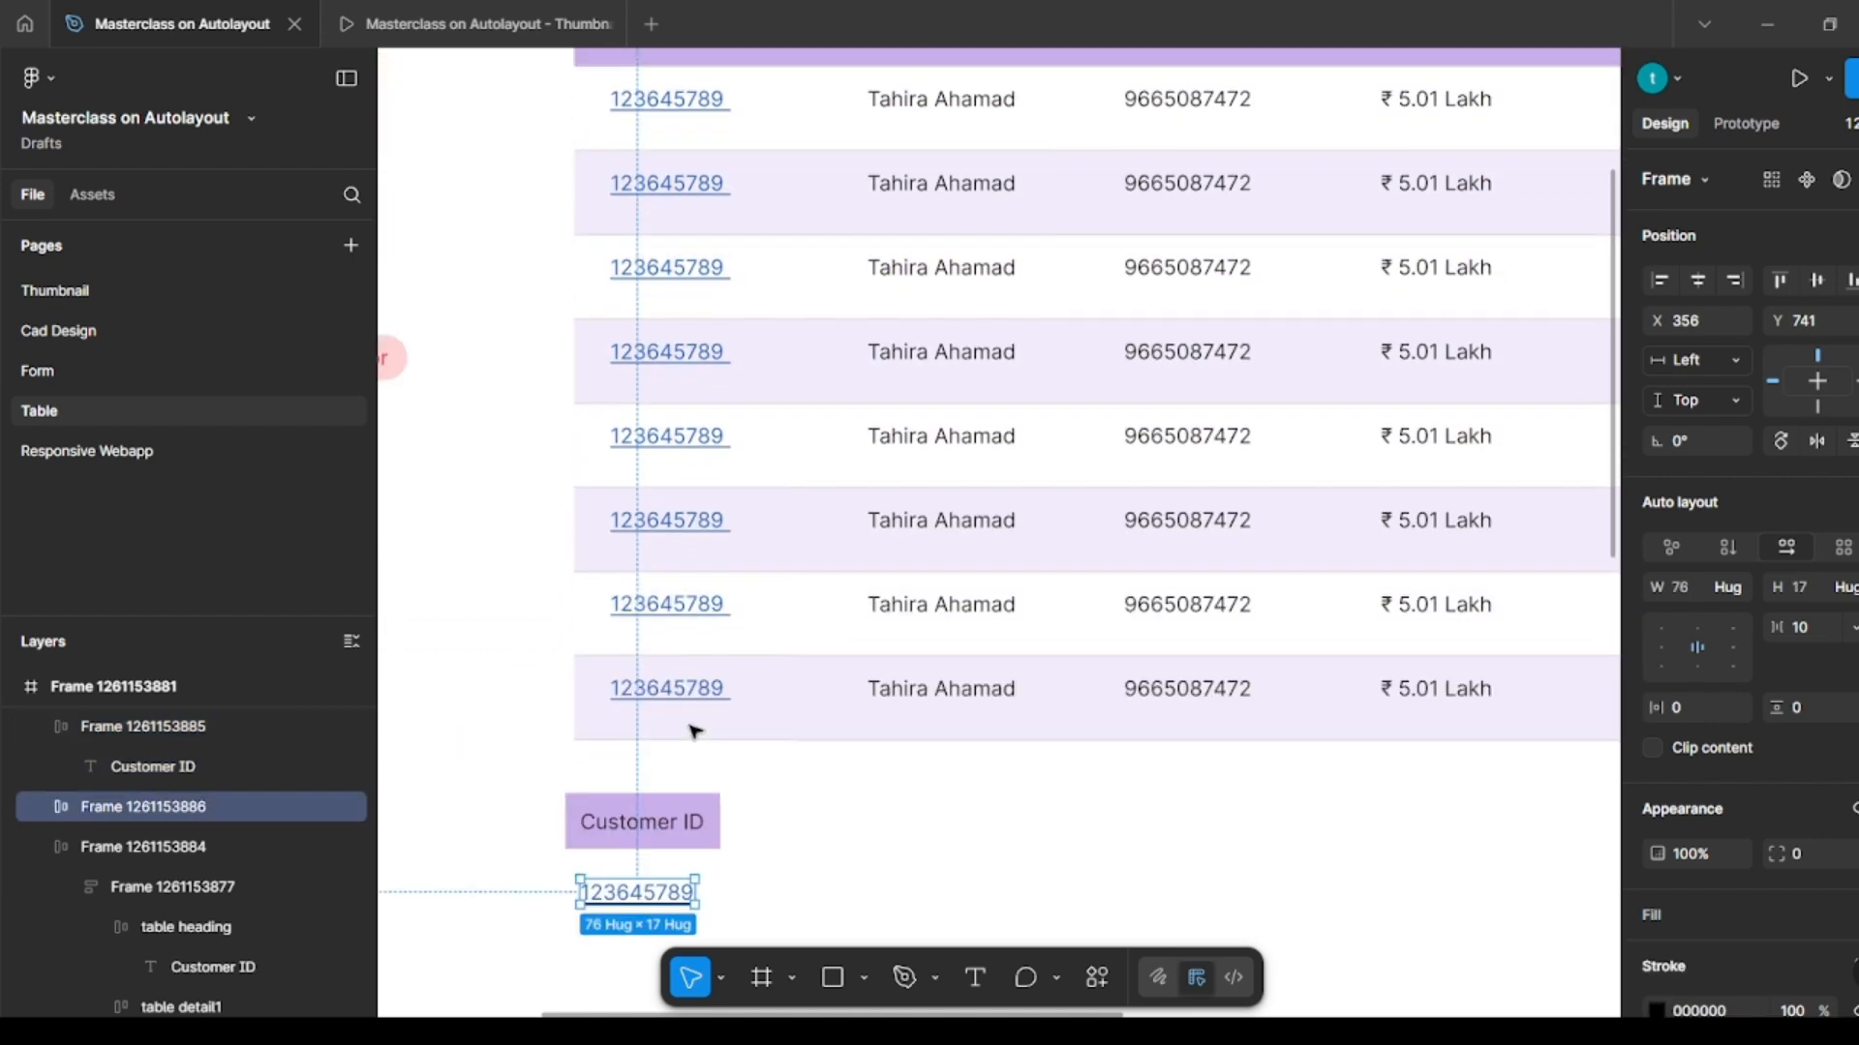
{"action": "scroll", "coordinate": [895, 722], "scroll_direction": "down", "scroll_amount": 1}
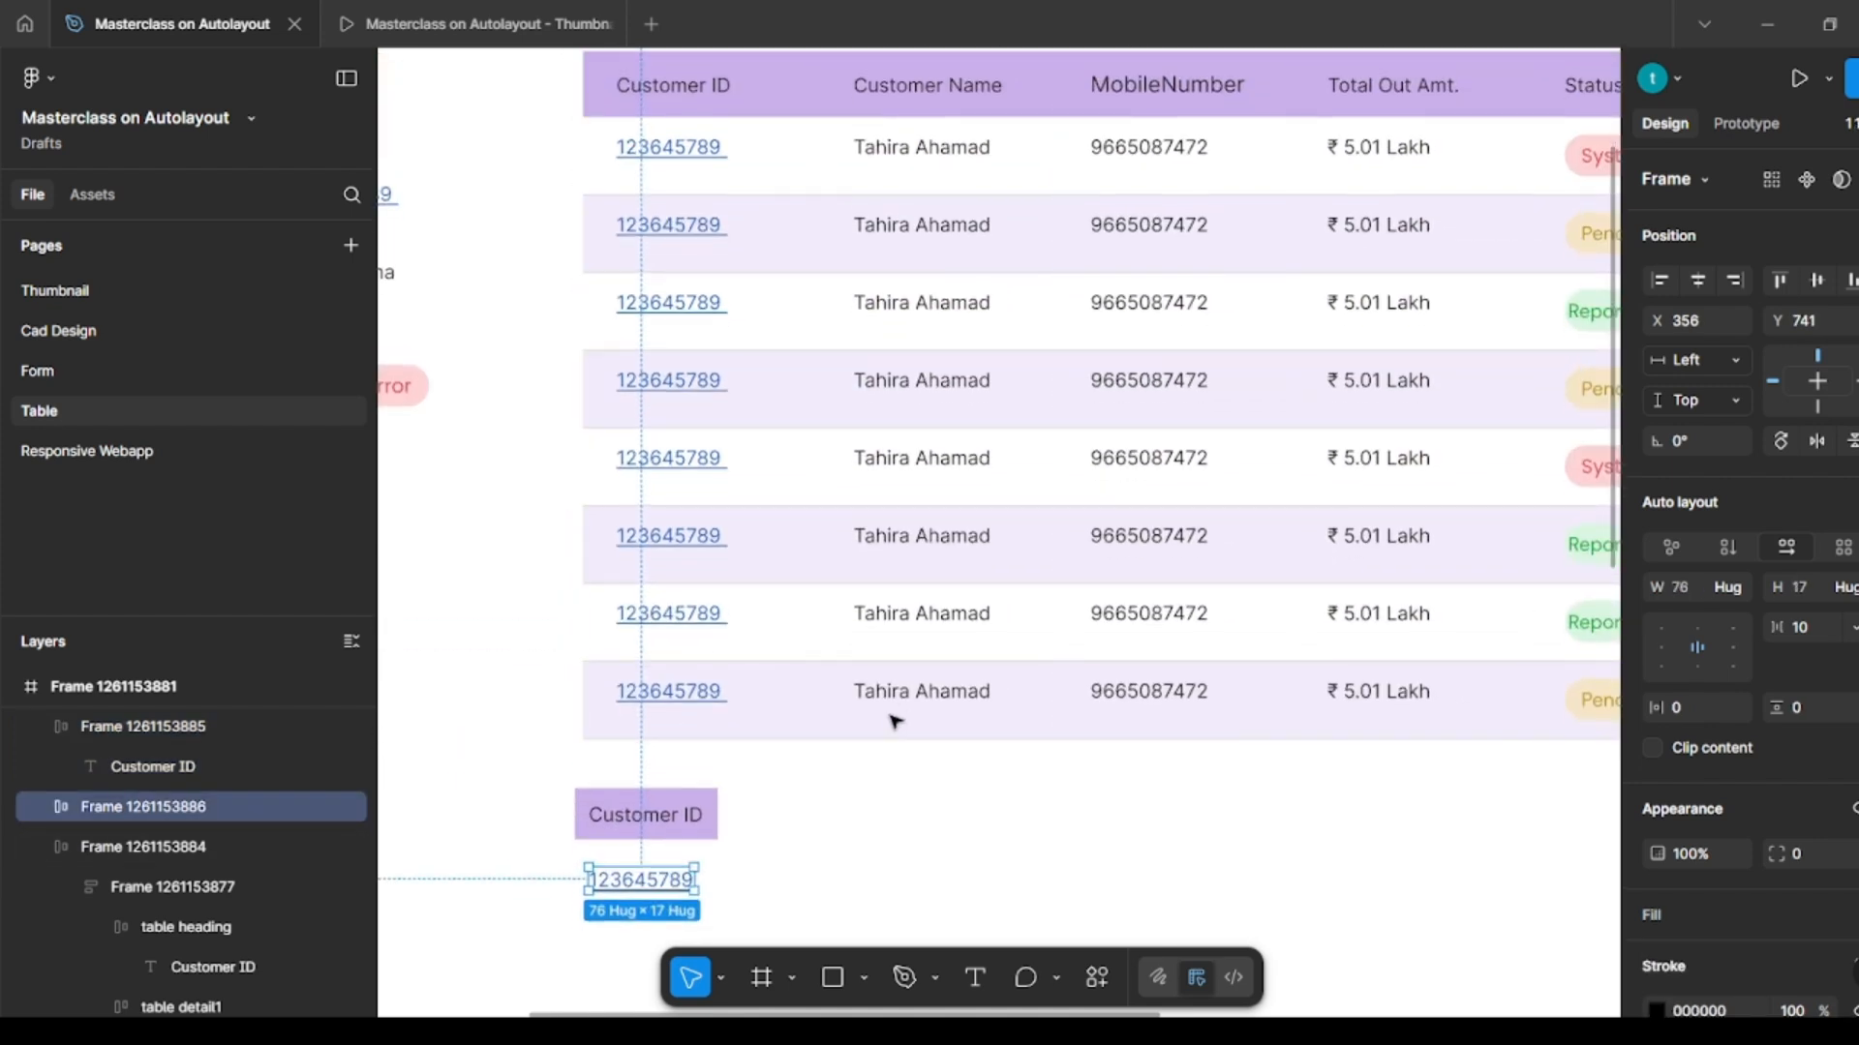
Step: Match the ID link frame's underline stroke to its text colour by setting it to 2060BF
{"action": "left_click", "coordinate": [751, 880]}
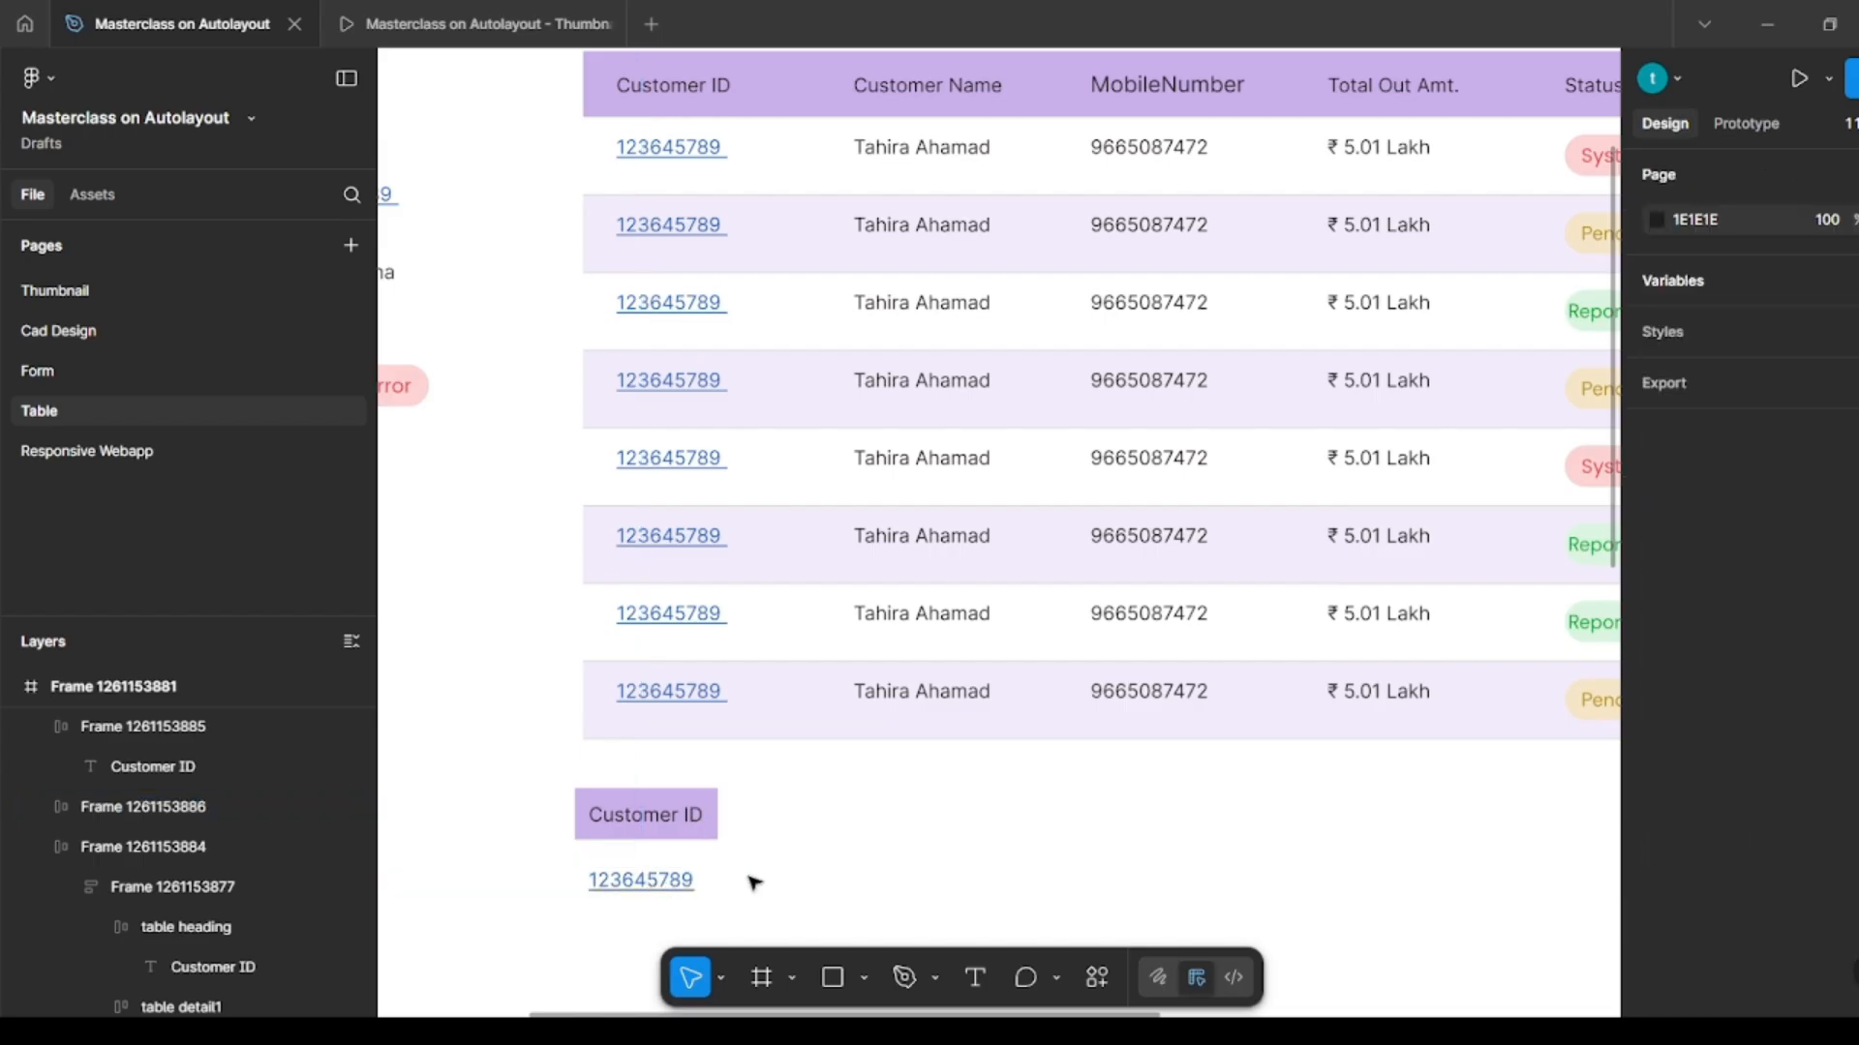
{"action": "double_click", "coordinate": [647, 878]}
{"action": "left_click", "coordinate": [1721, 946]}
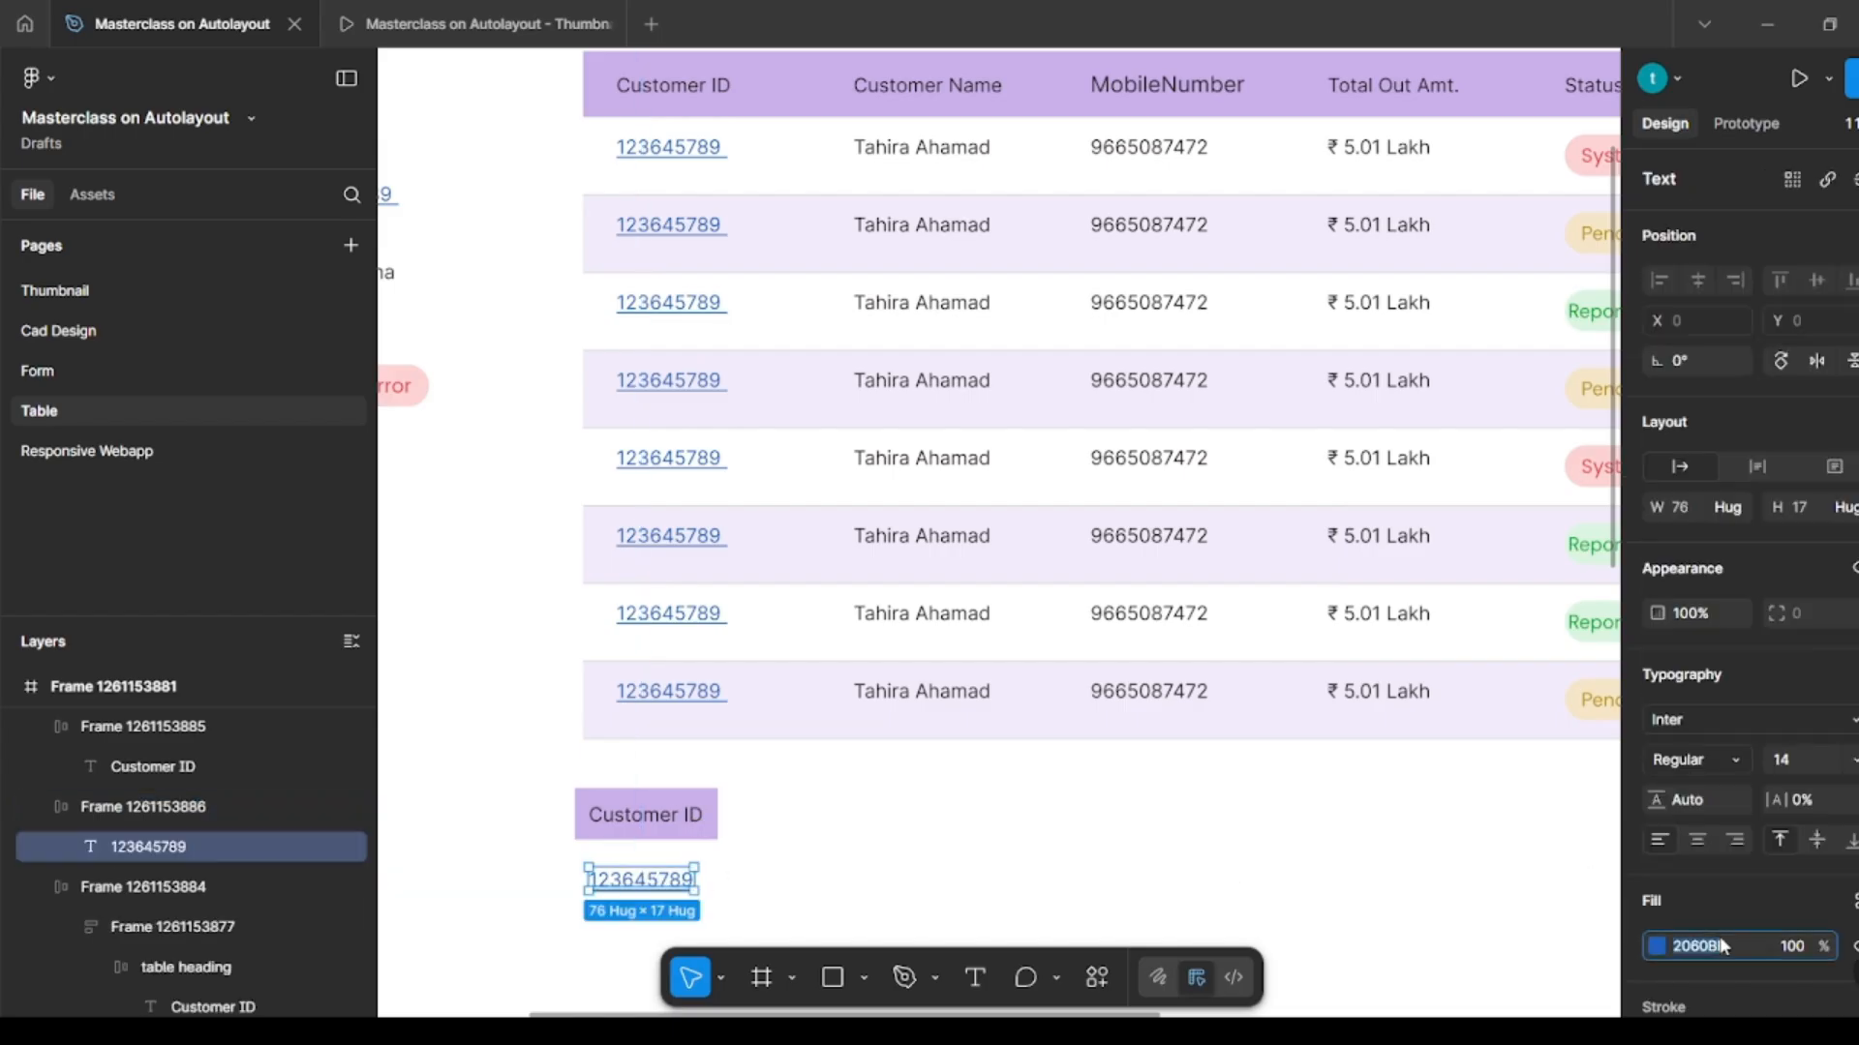
{"action": "left_click", "coordinate": [989, 852]}
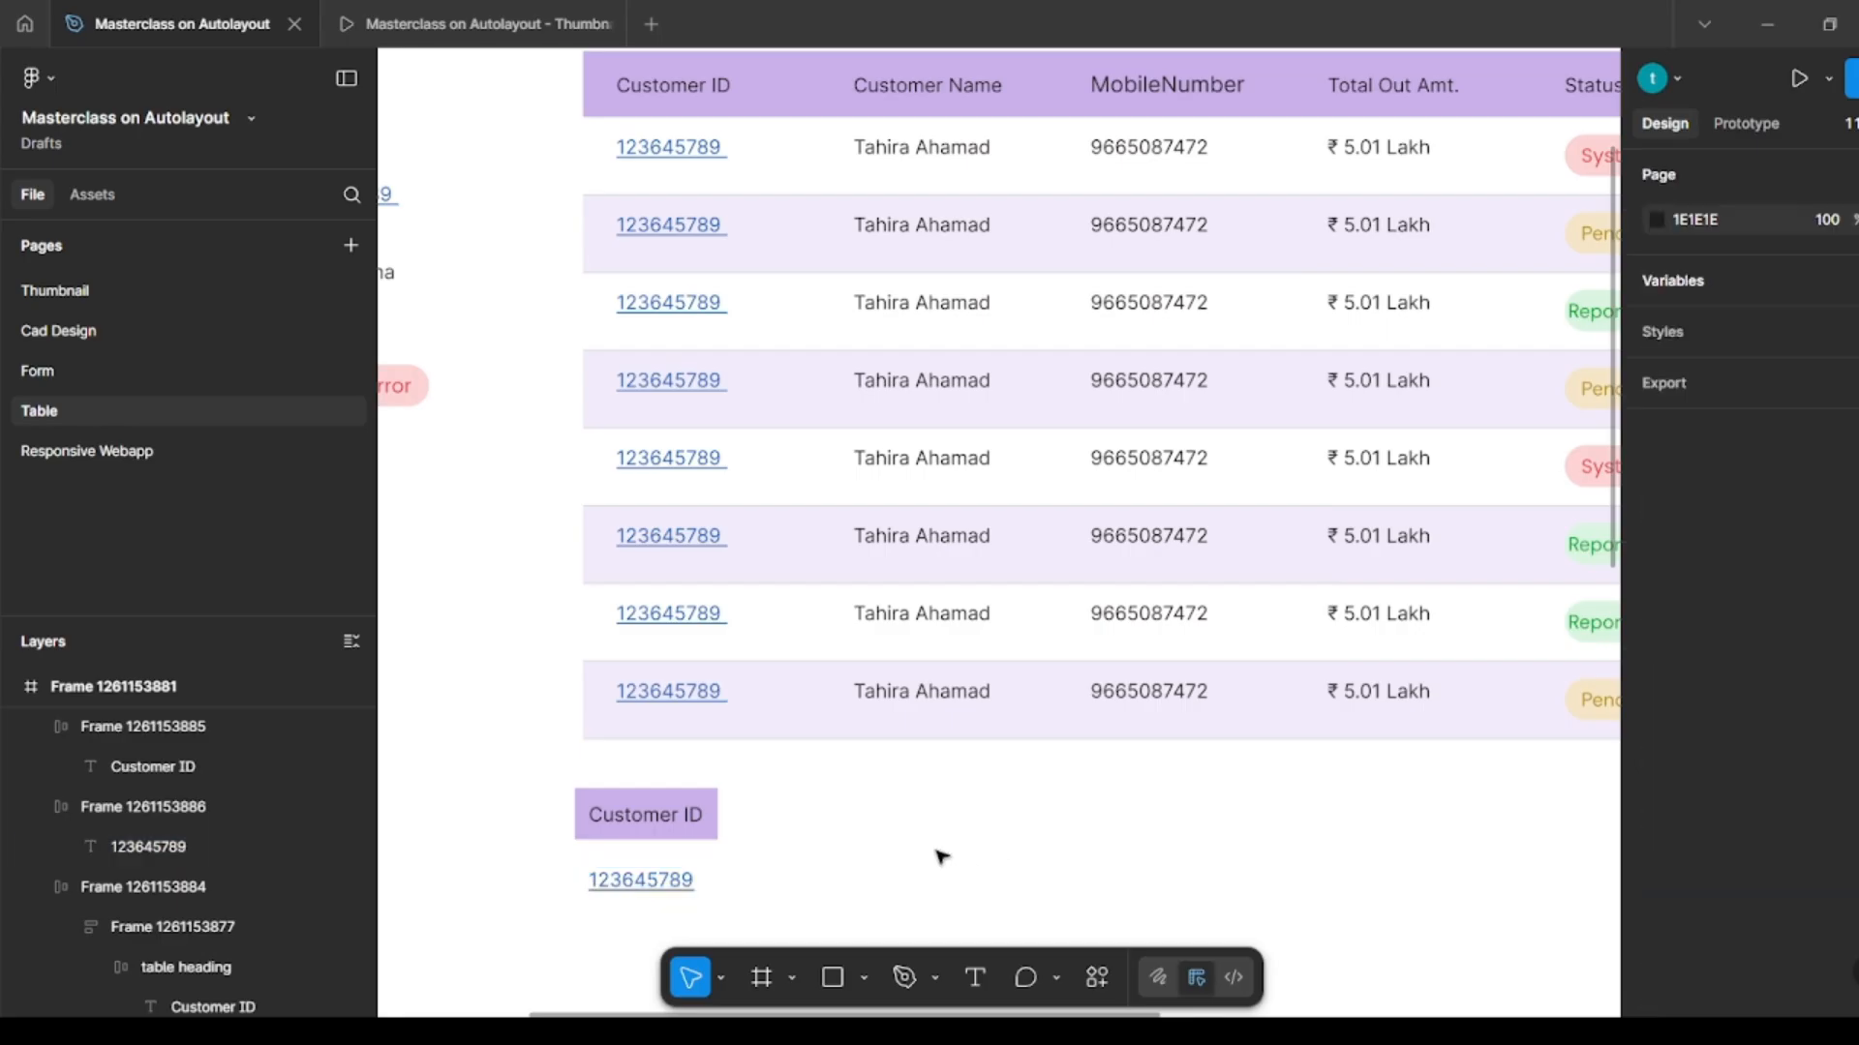
{"action": "left_click", "coordinate": [670, 885]}
{"action": "scroll", "coordinate": [1746, 869], "scroll_direction": "down", "scroll_amount": 4}
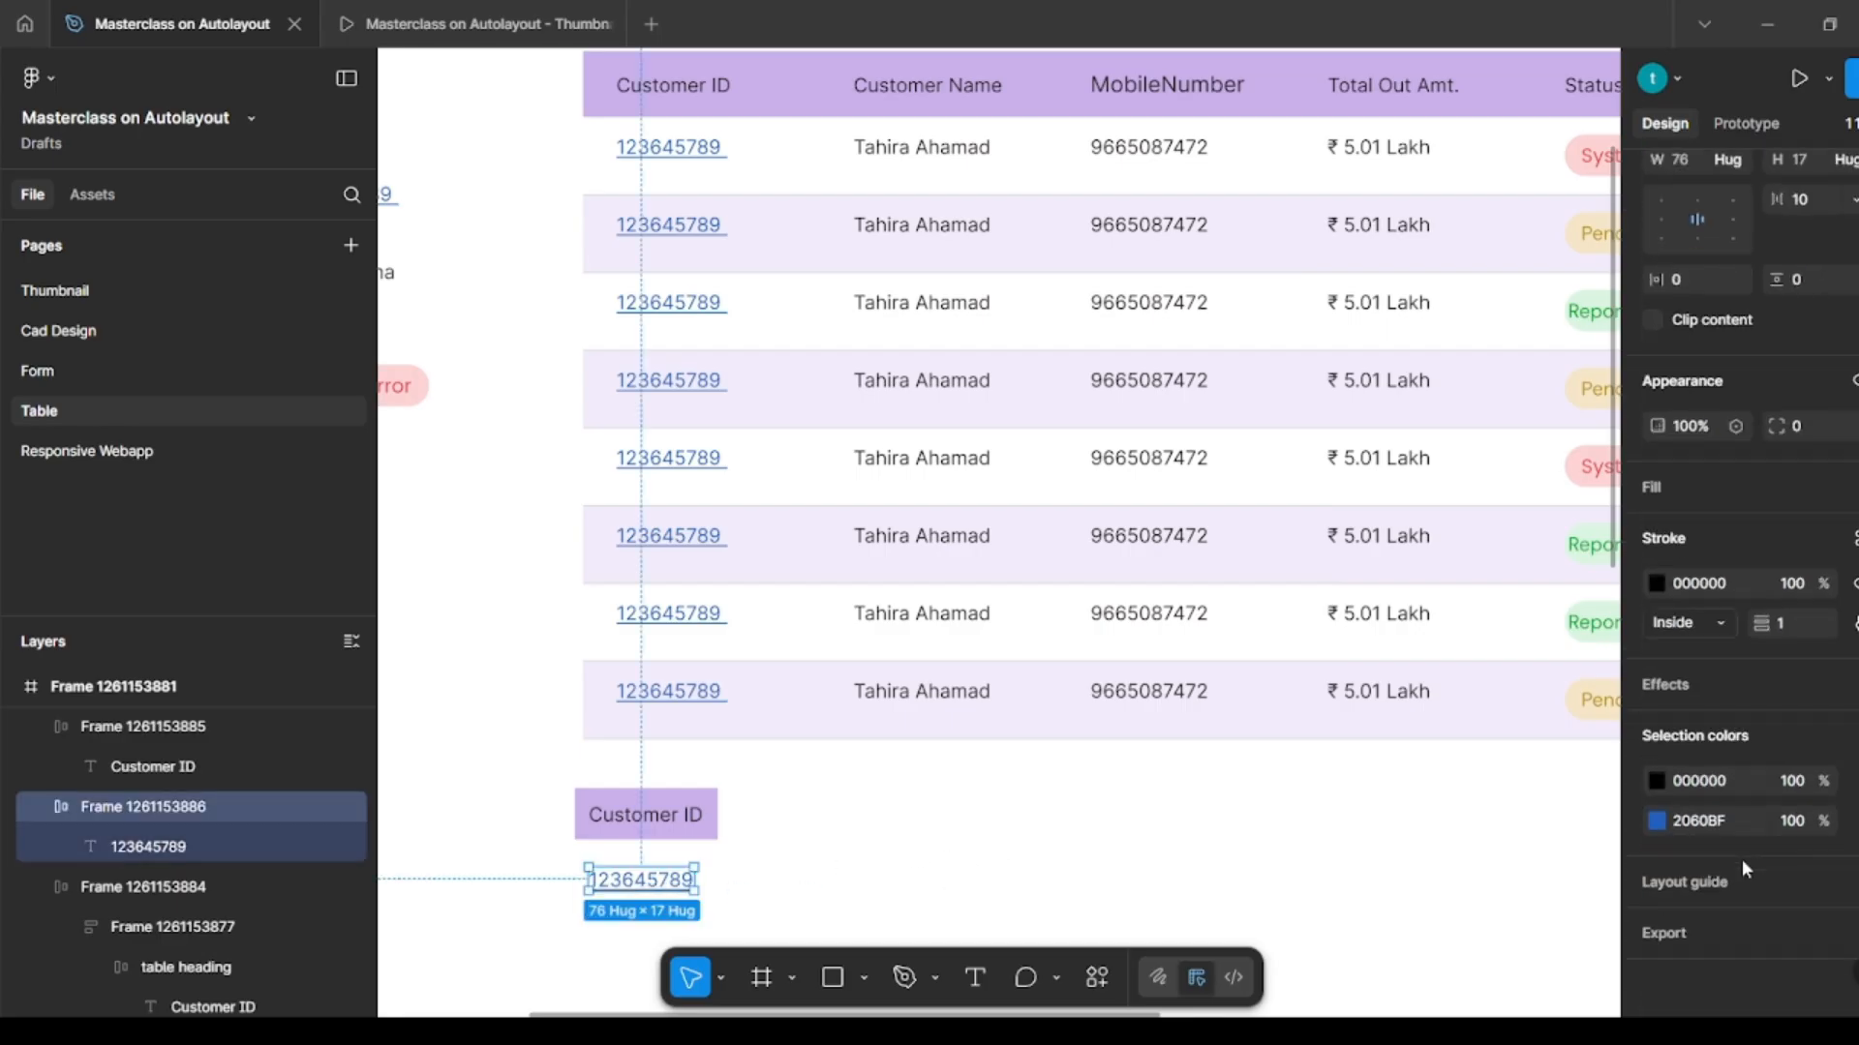
{"action": "left_click", "coordinate": [1711, 583]}
{"action": "type", "text": "2060BF"}
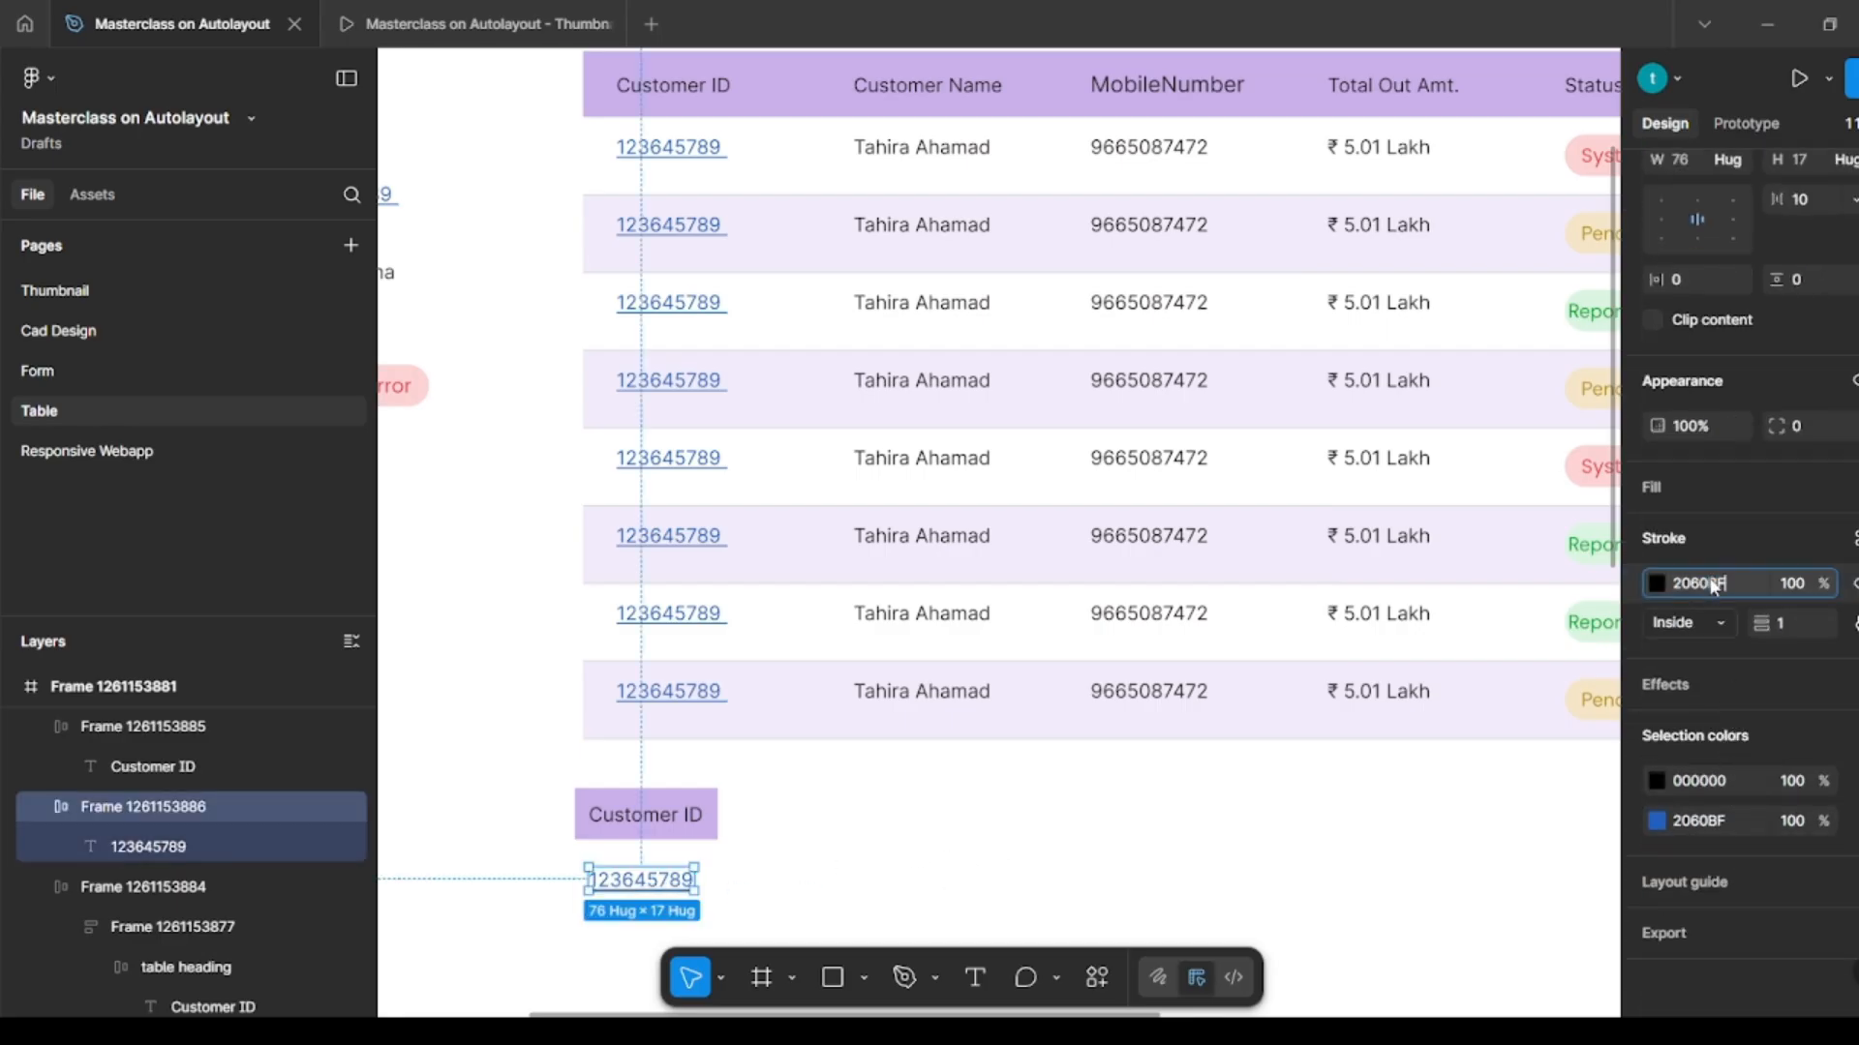
{"action": "key", "text": "Return"}
{"action": "left_click", "coordinate": [906, 844]}
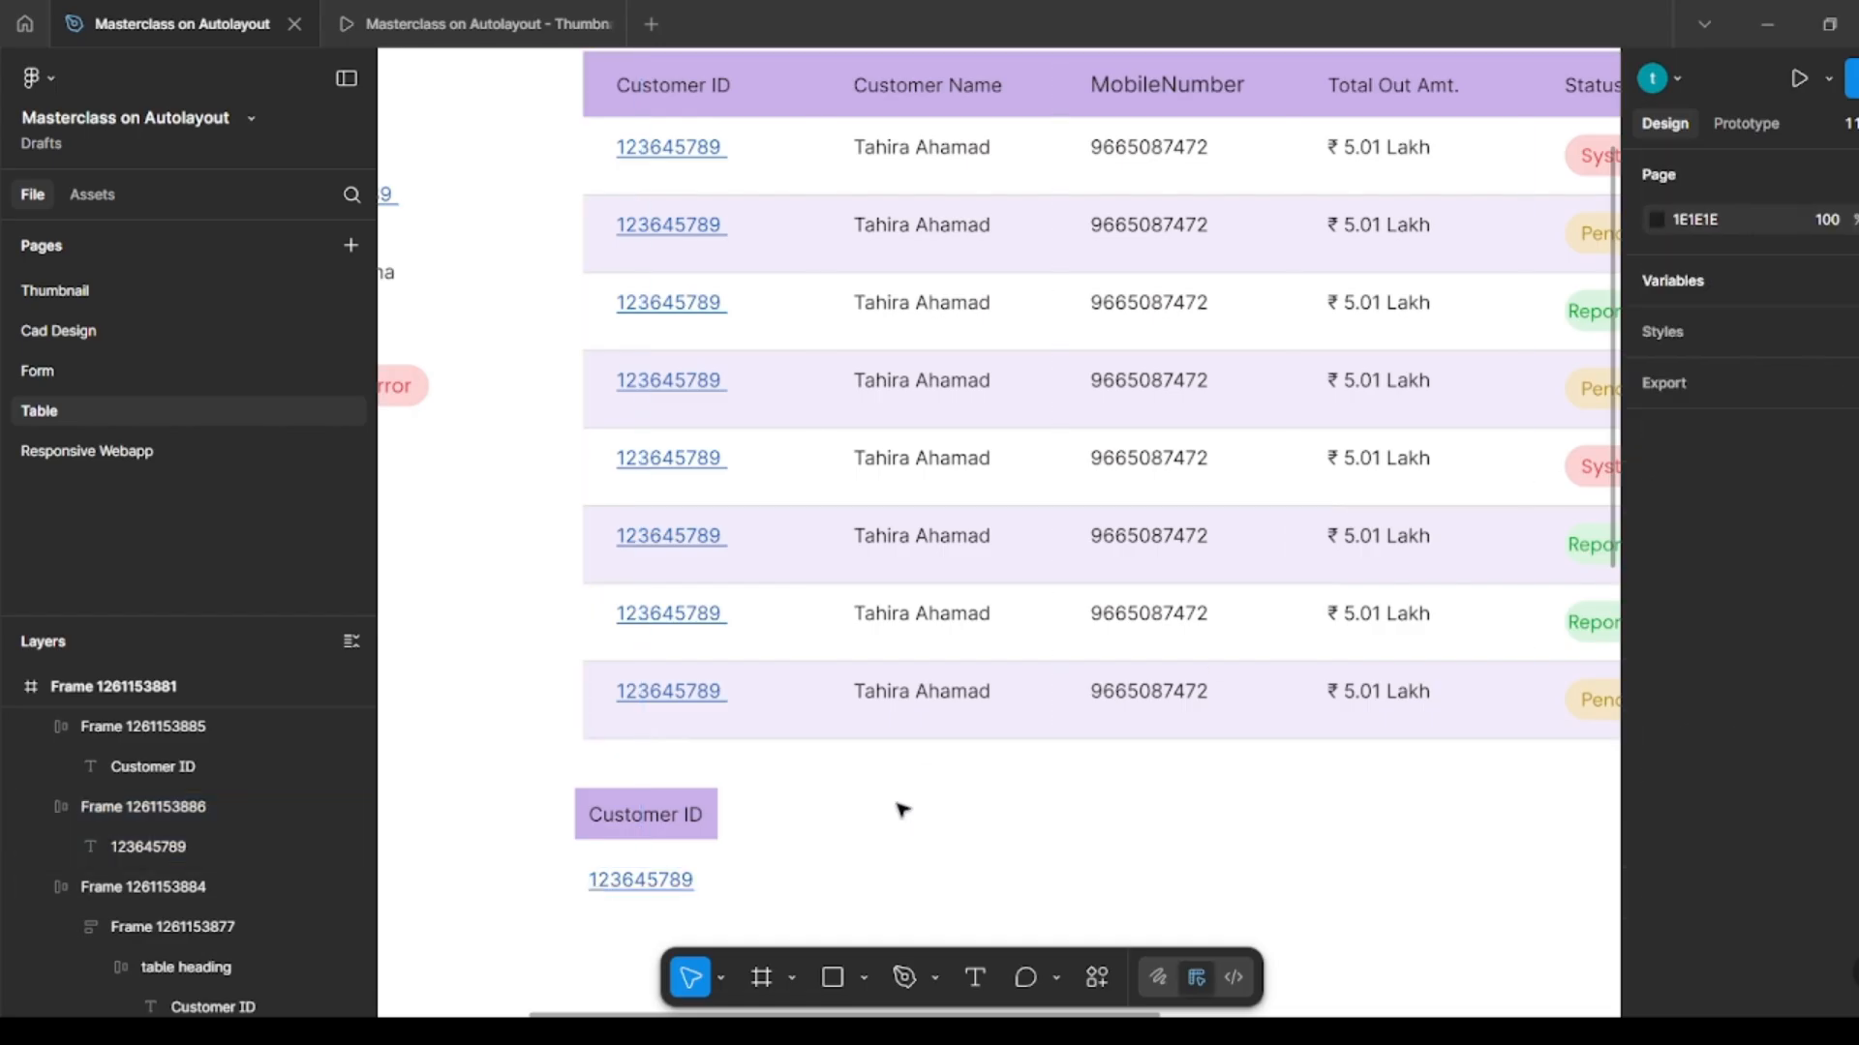
Step: Wrap the underlined ID link in an outer auto layout frame with padding of 10 and fill it with white FFFFFF
{"action": "left_click", "coordinate": [608, 879]}
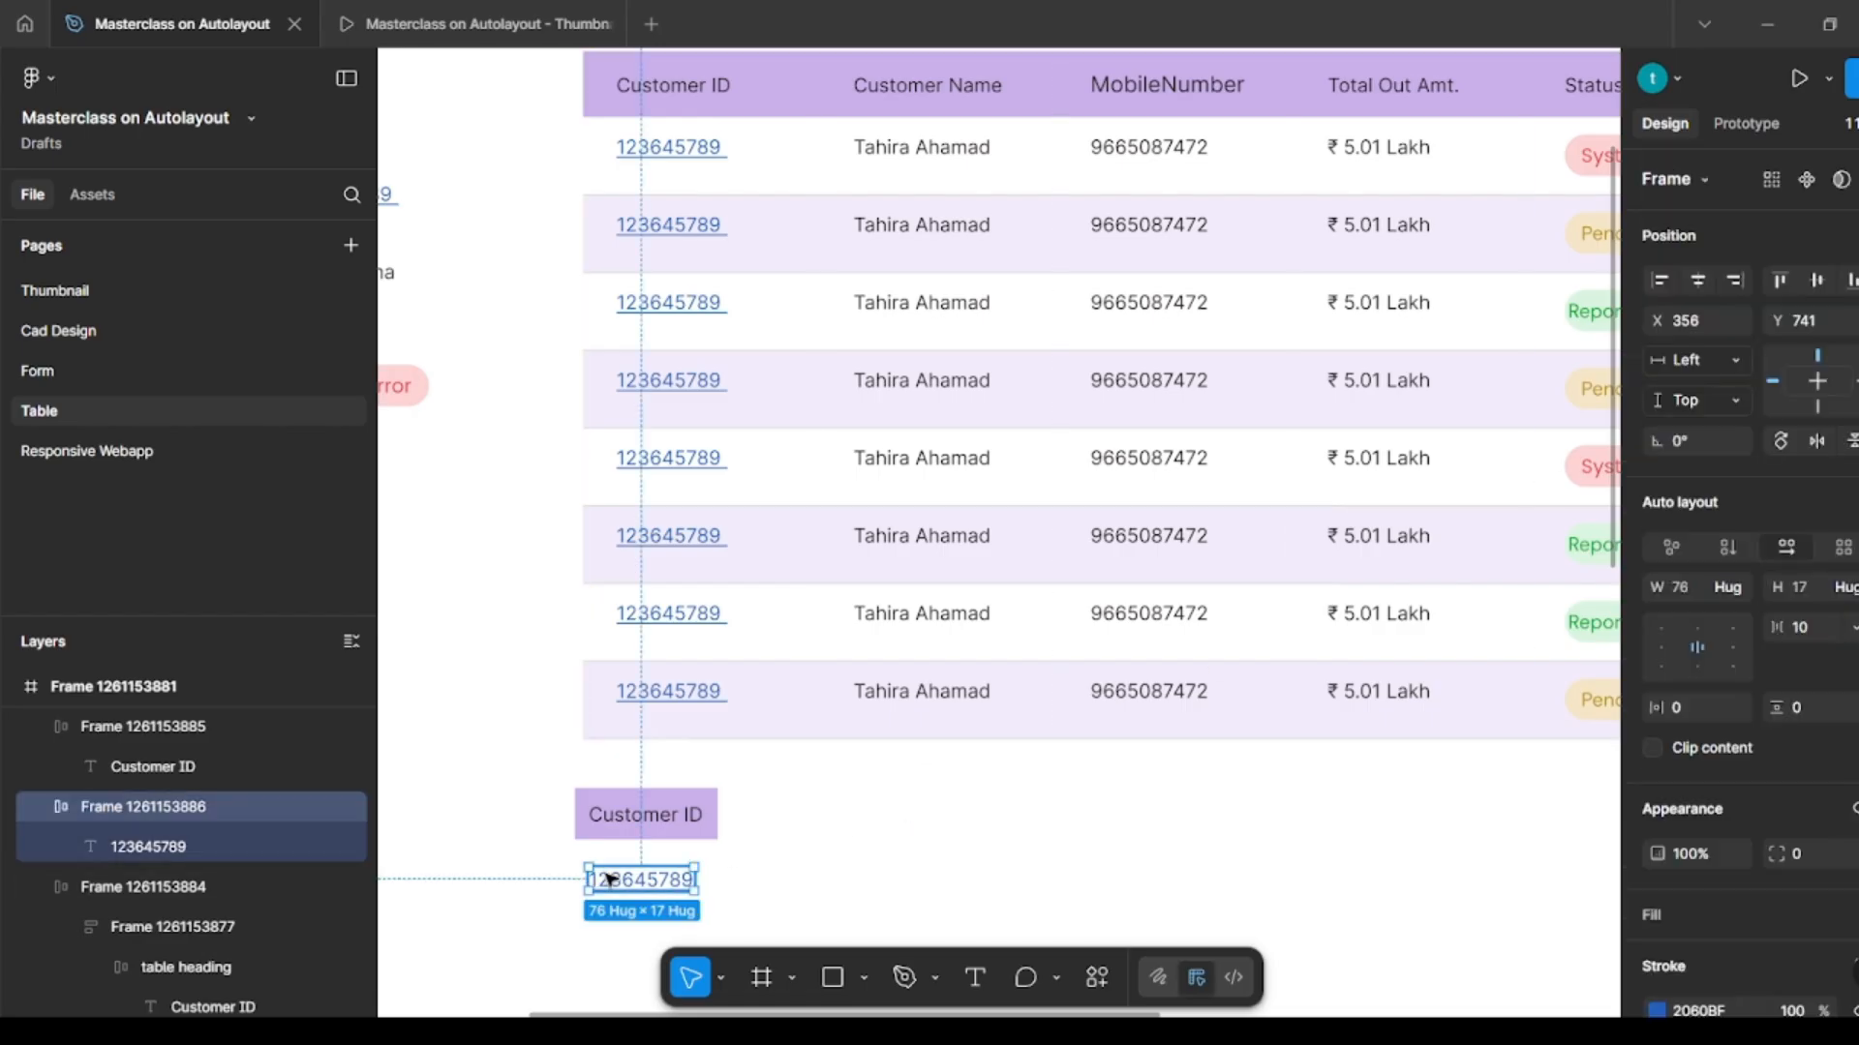
{"action": "key", "text": "shift+a"}
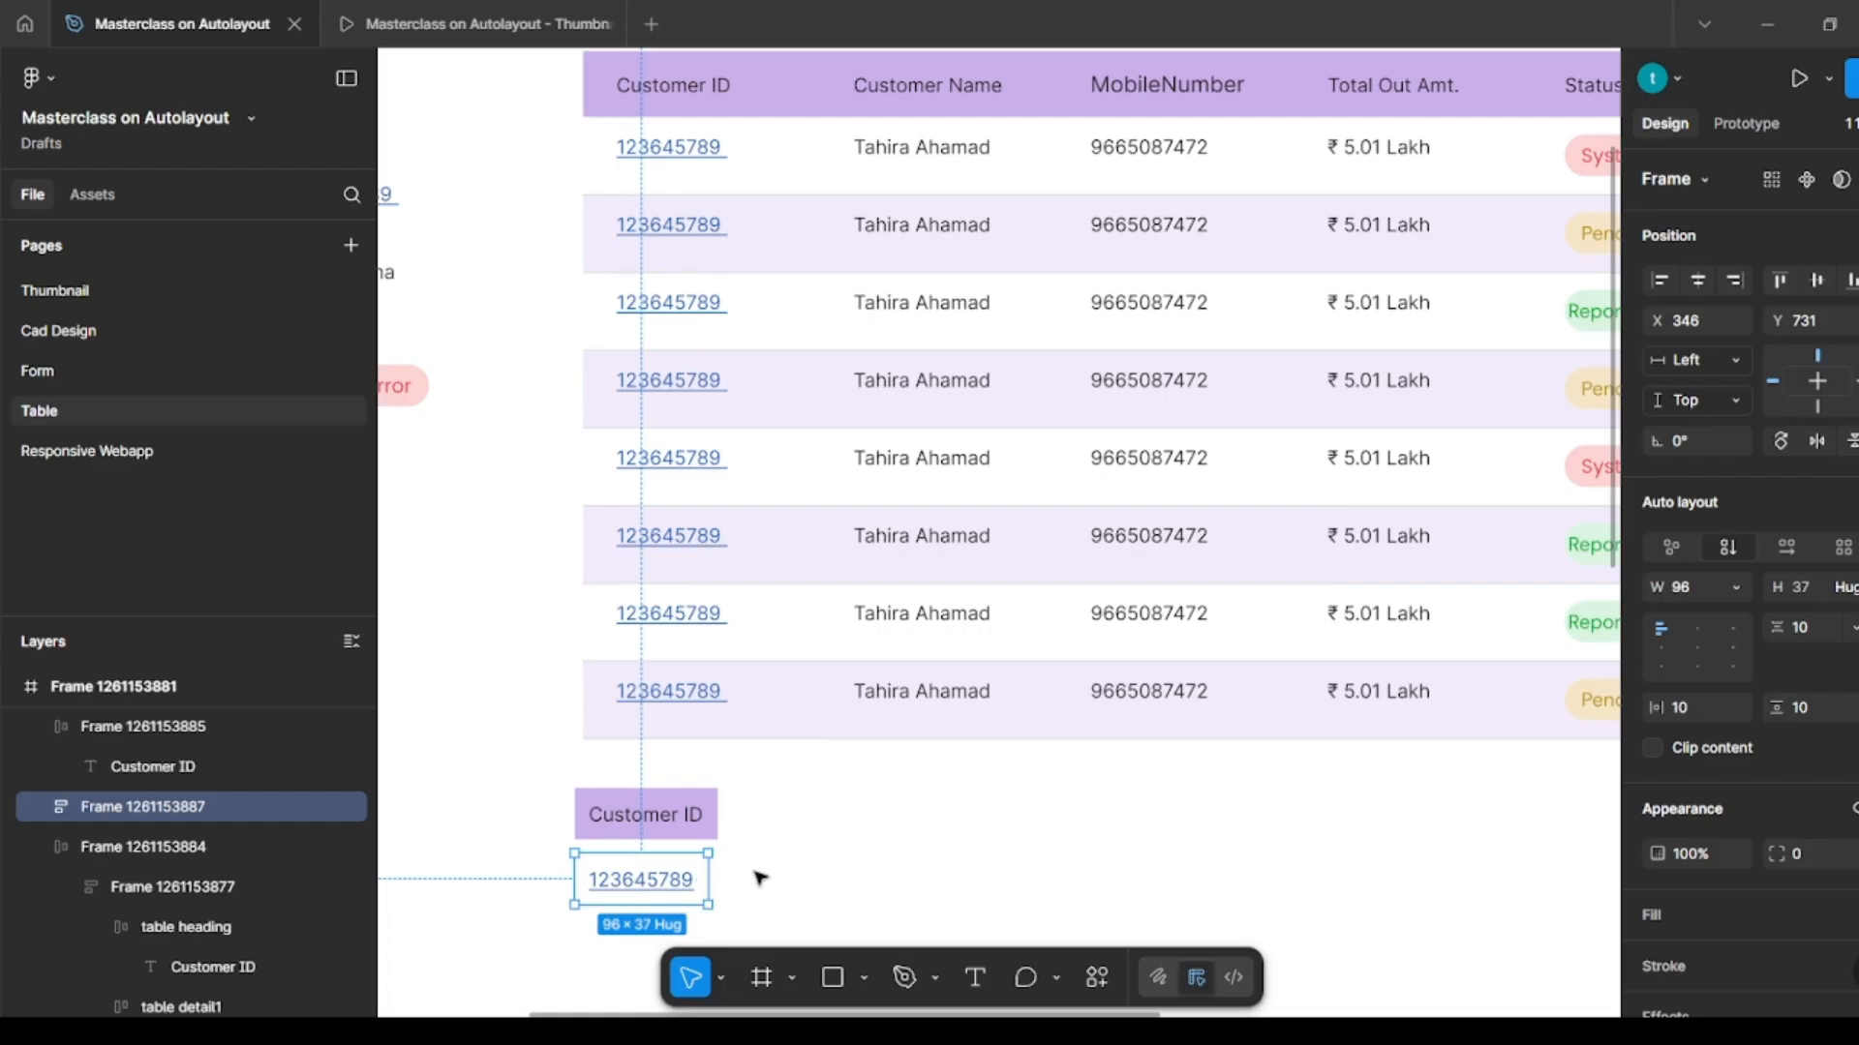
{"action": "left_click", "coordinate": [1857, 914]}
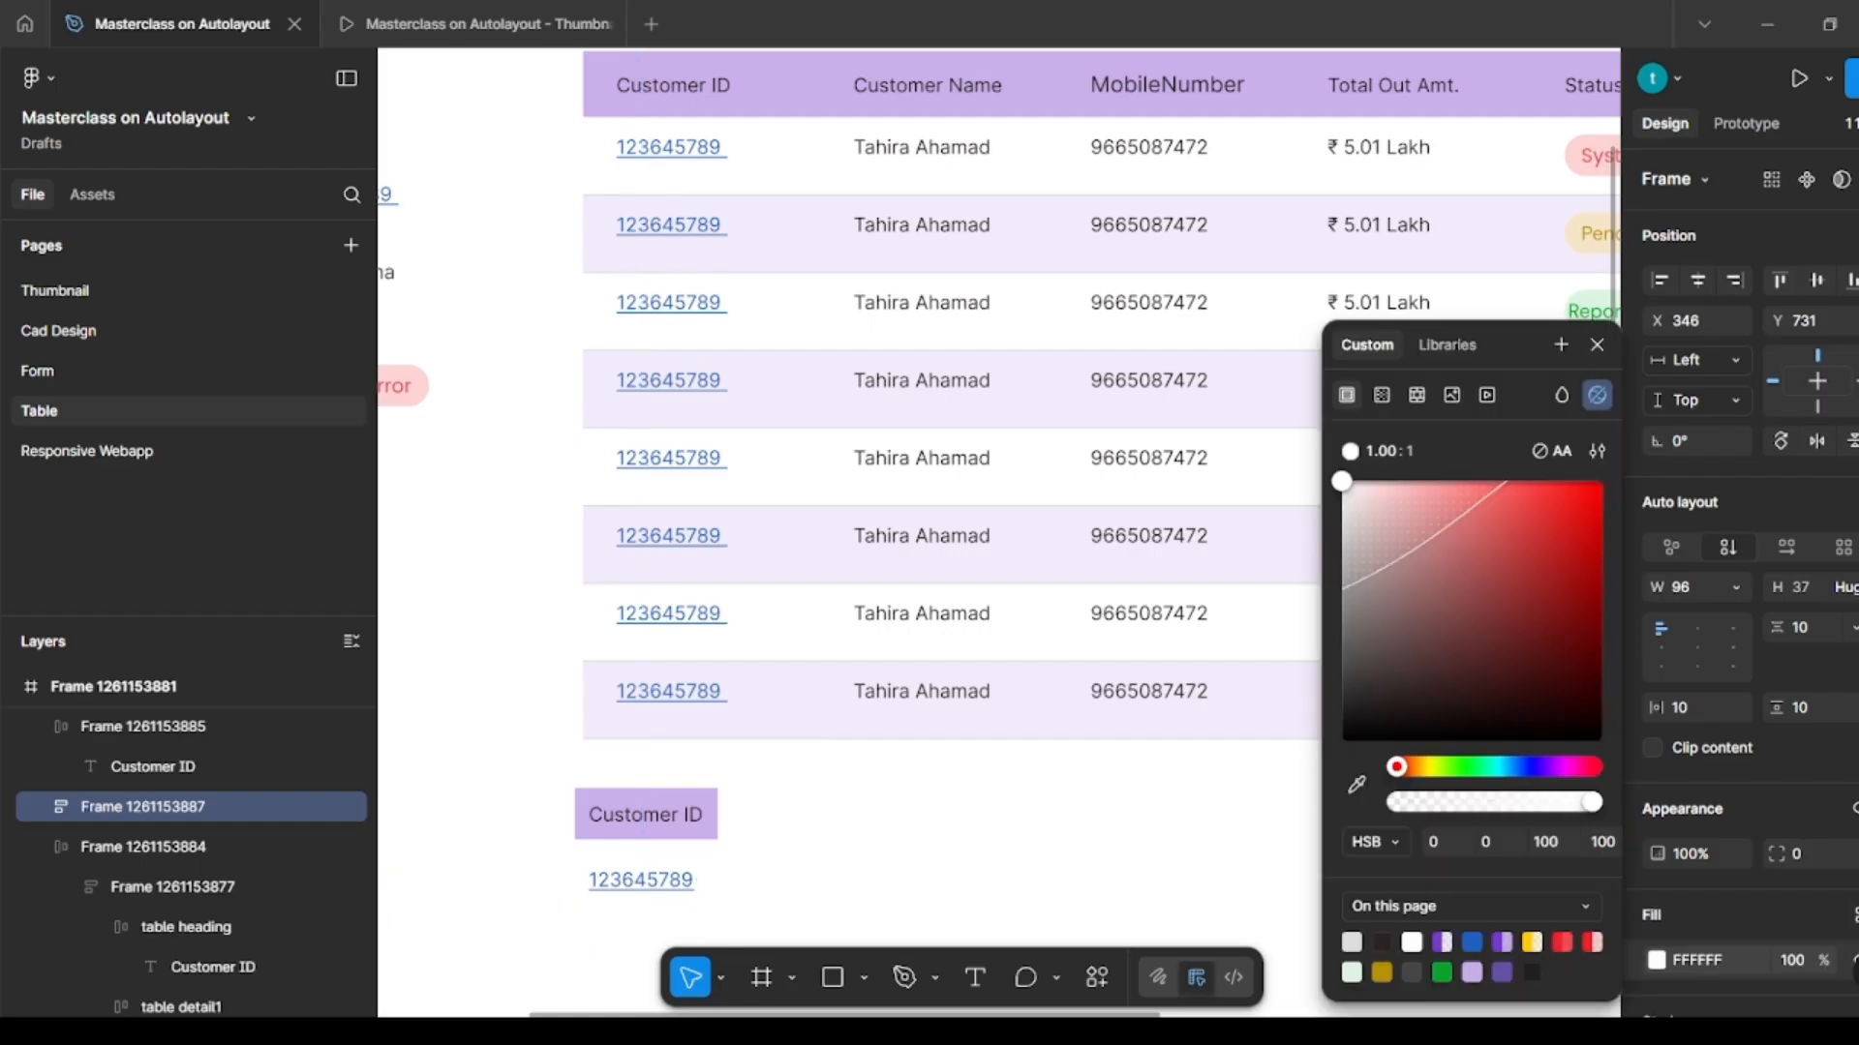
{"action": "left_click", "coordinate": [973, 892]}
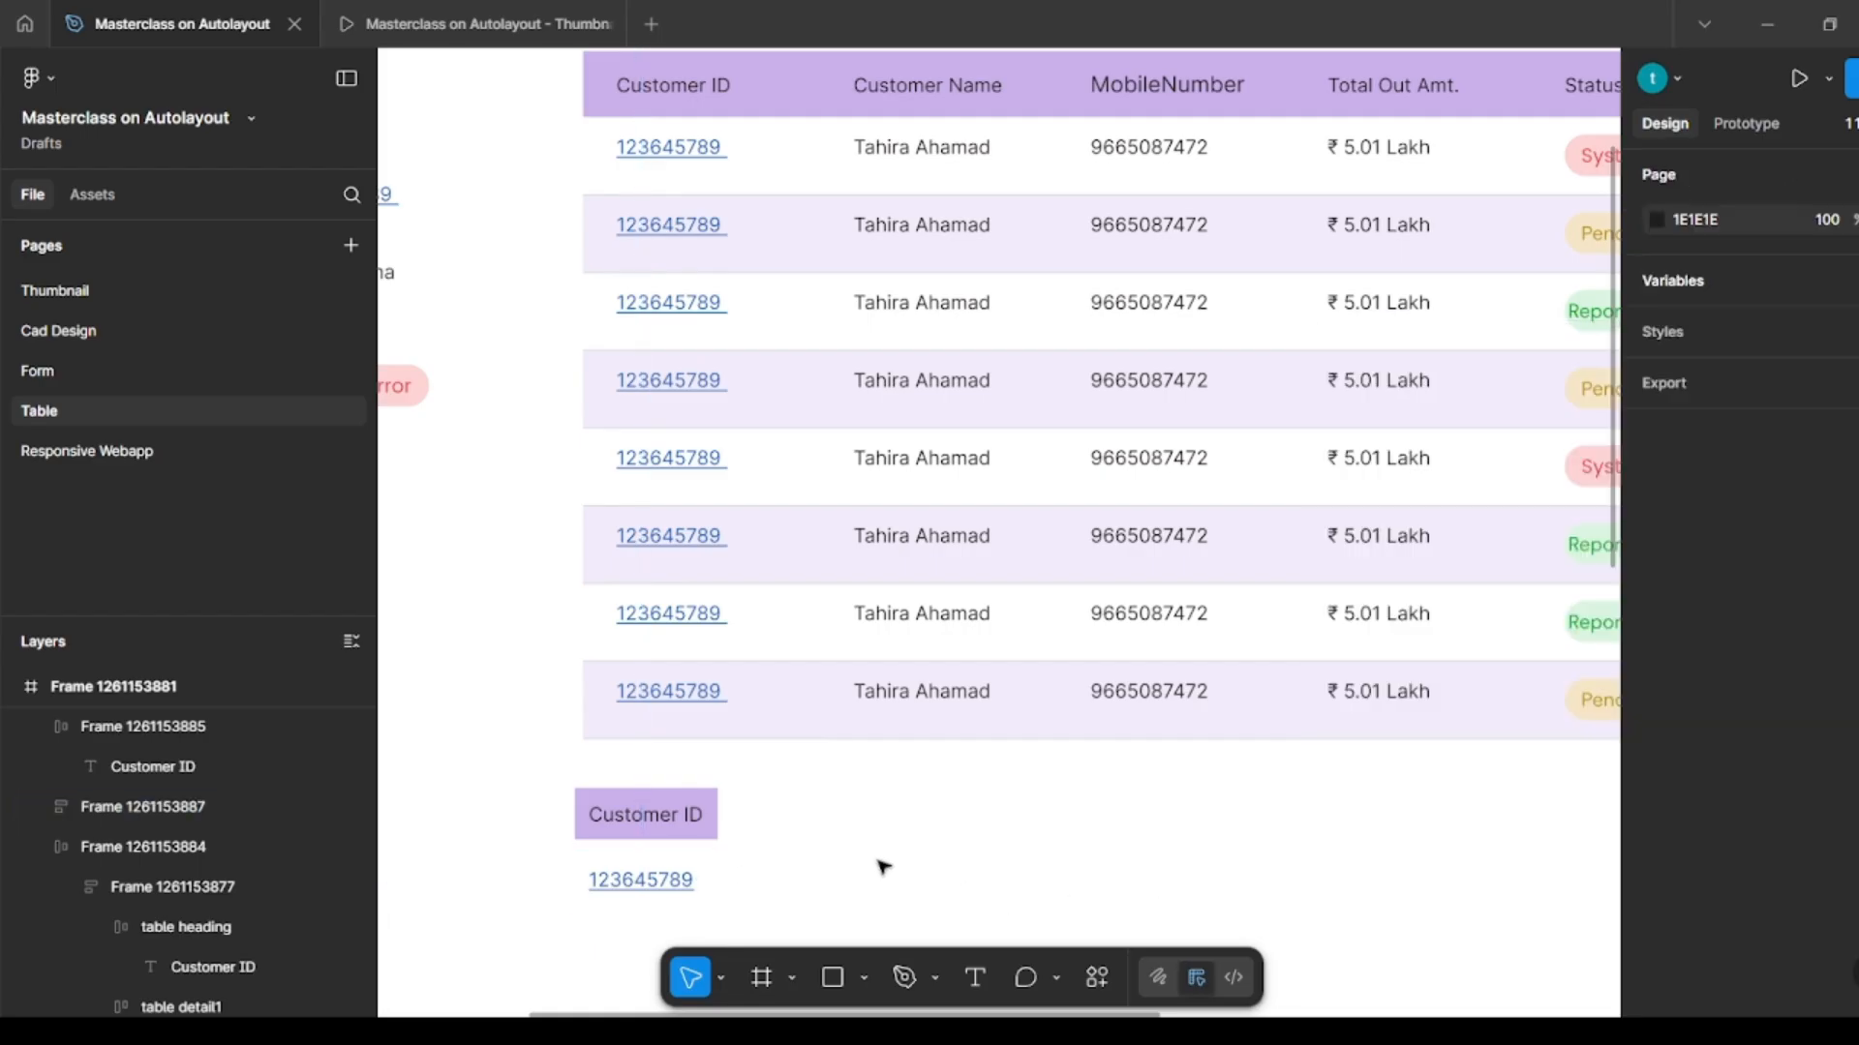
Step: Set the height of the copied purple Customer ID heading frame to 44
{"action": "left_click", "coordinate": [662, 816]}
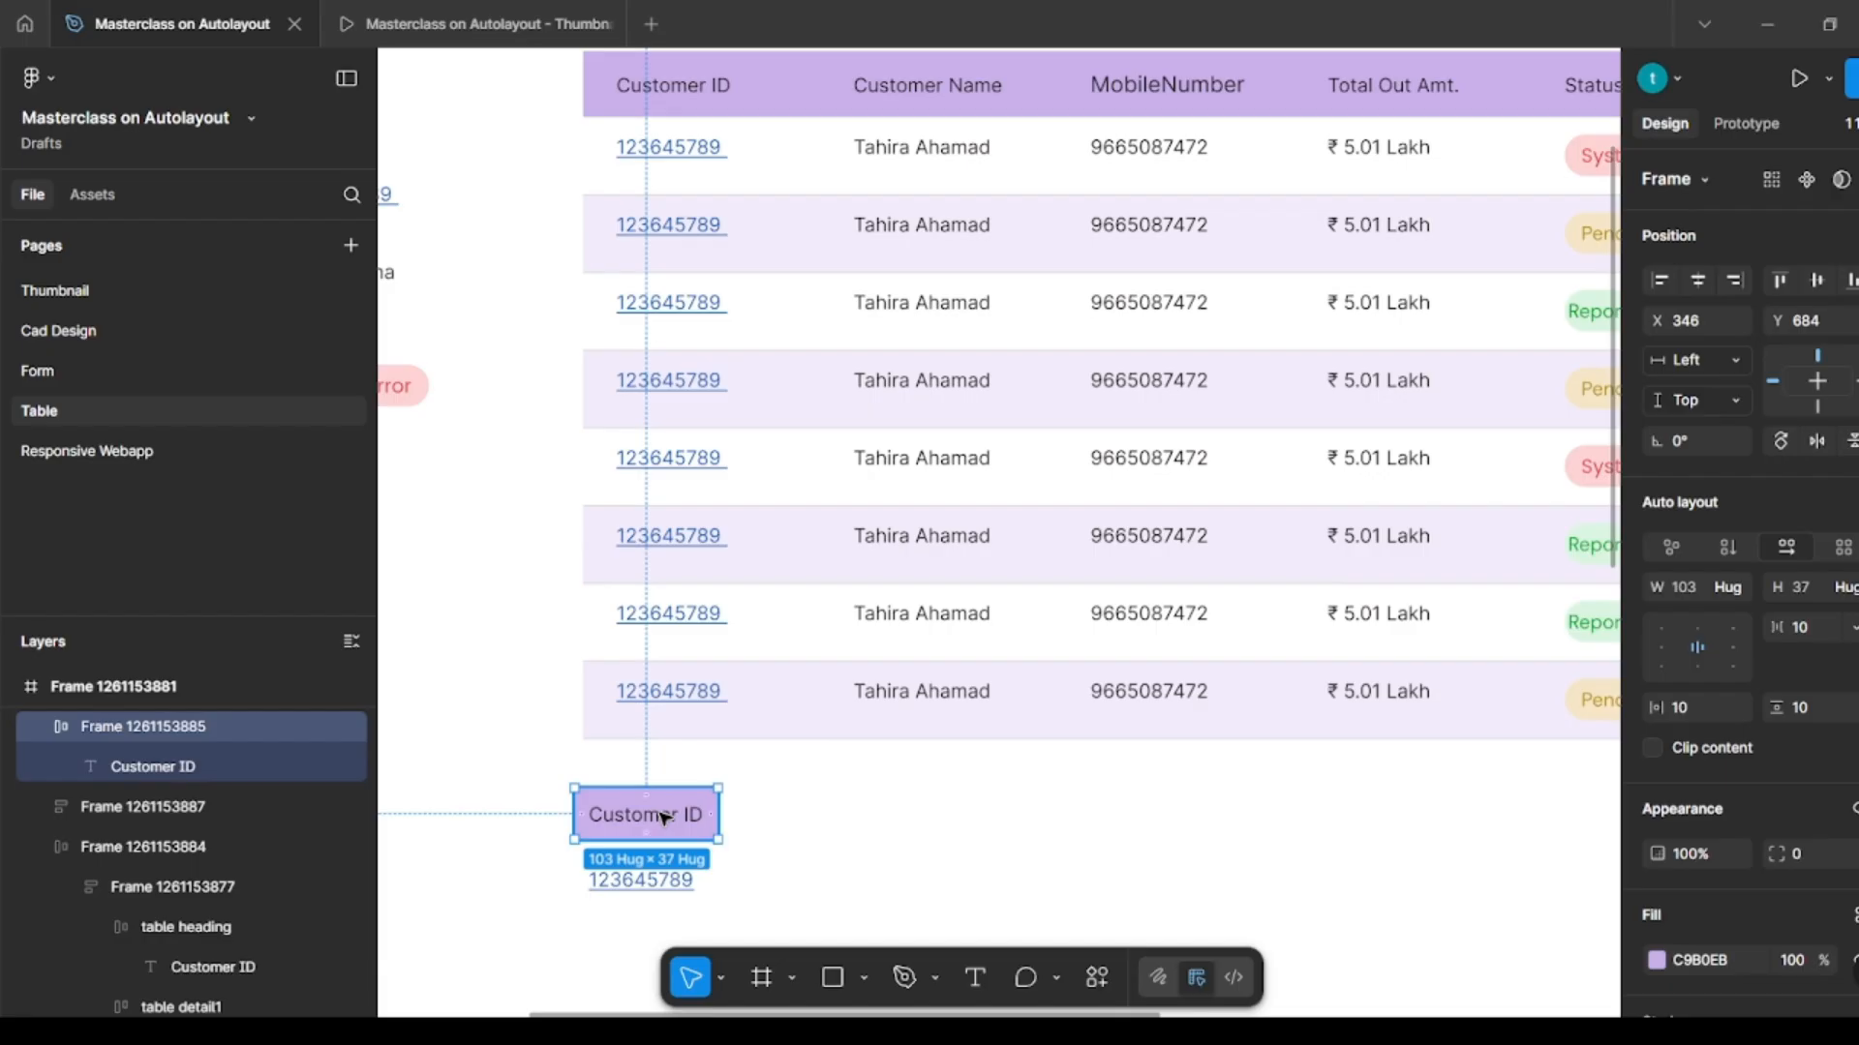
{"action": "left_click", "coordinate": [1811, 588]}
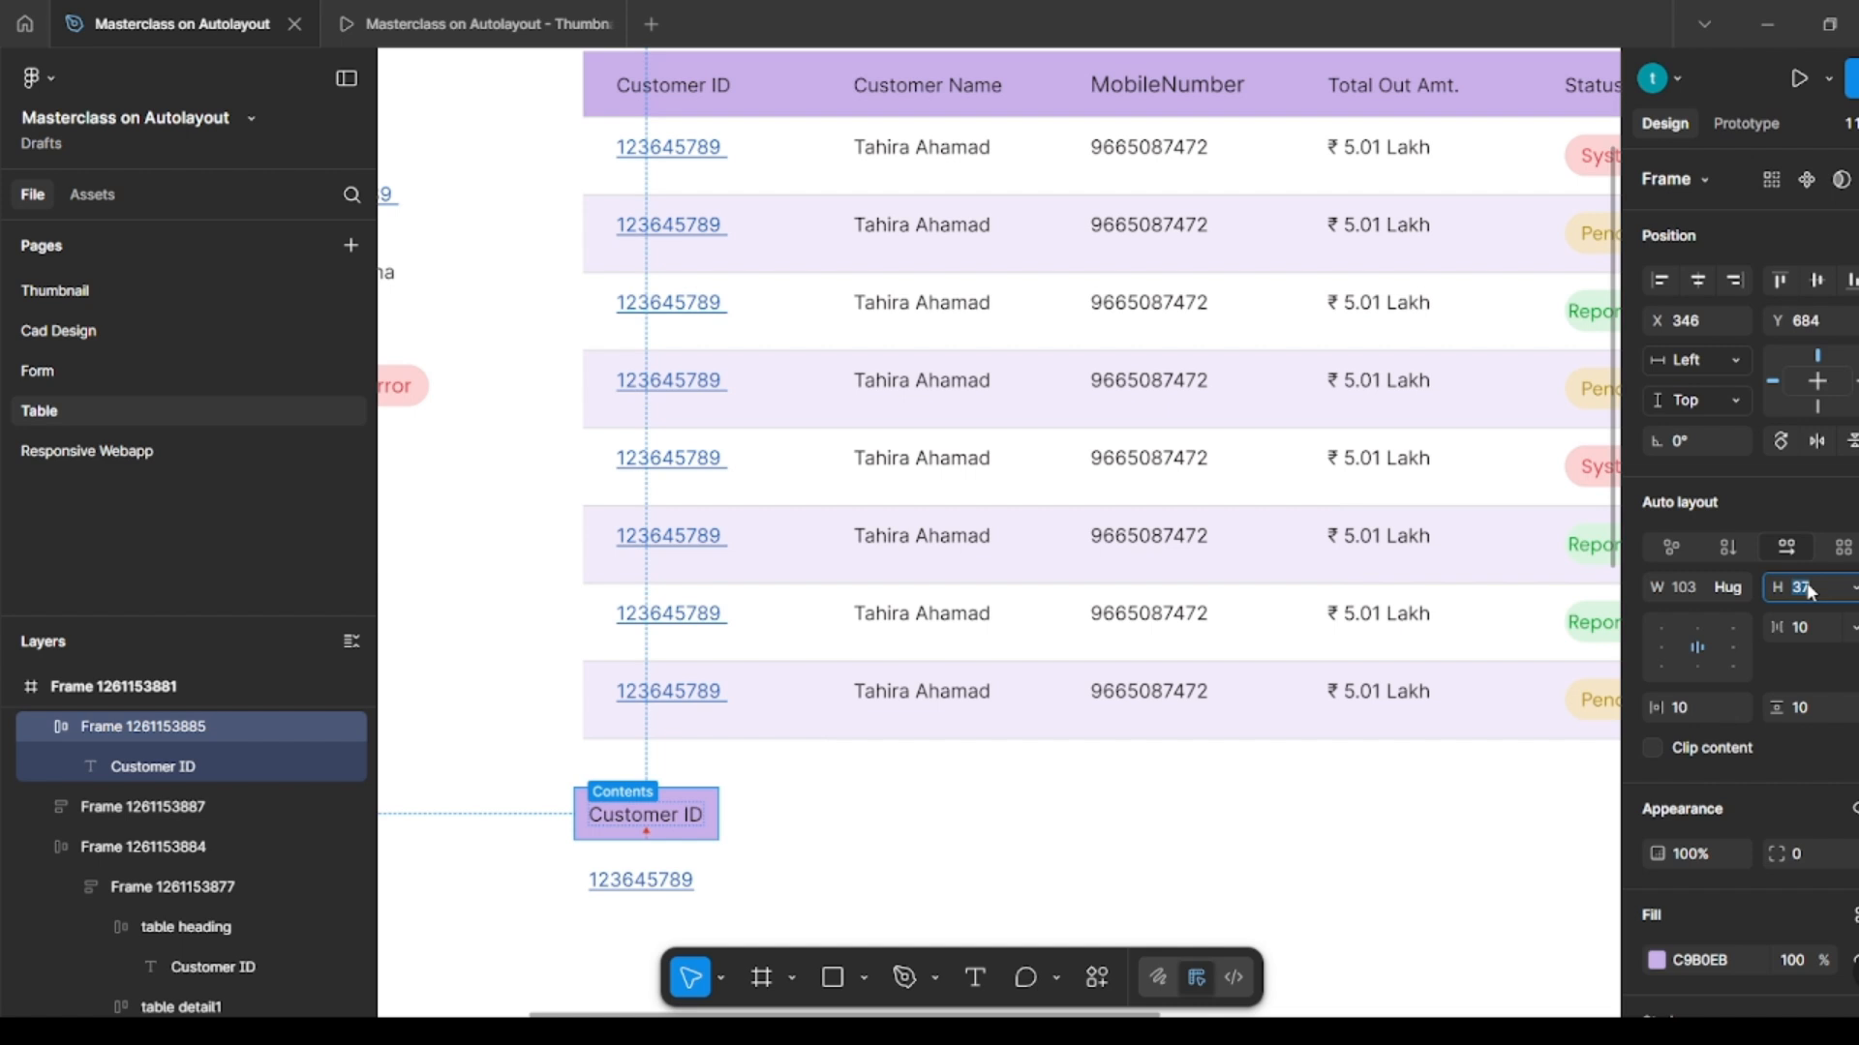
{"action": "key", "text": "Return"}
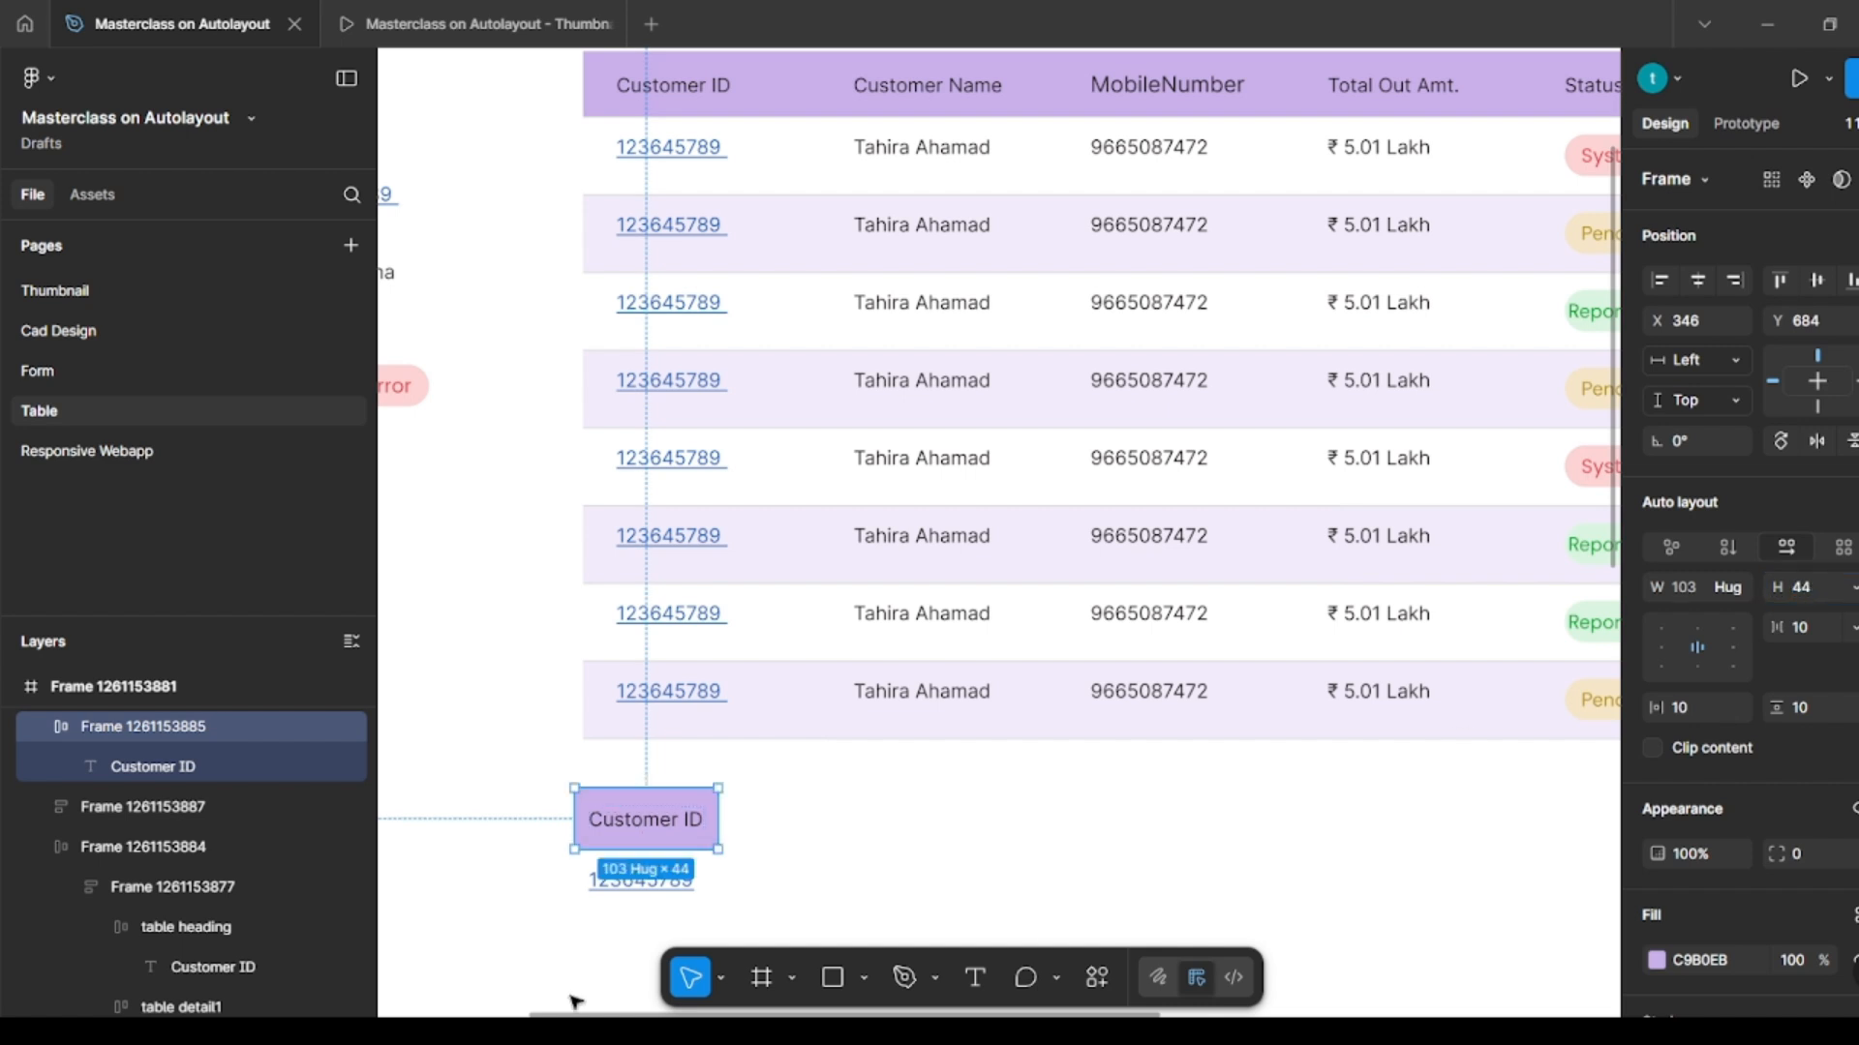
Step: Set the white ID link cell's height to 44 and move it down clear of the heading, to about Y 749
{"action": "left_click", "coordinate": [639, 881]}
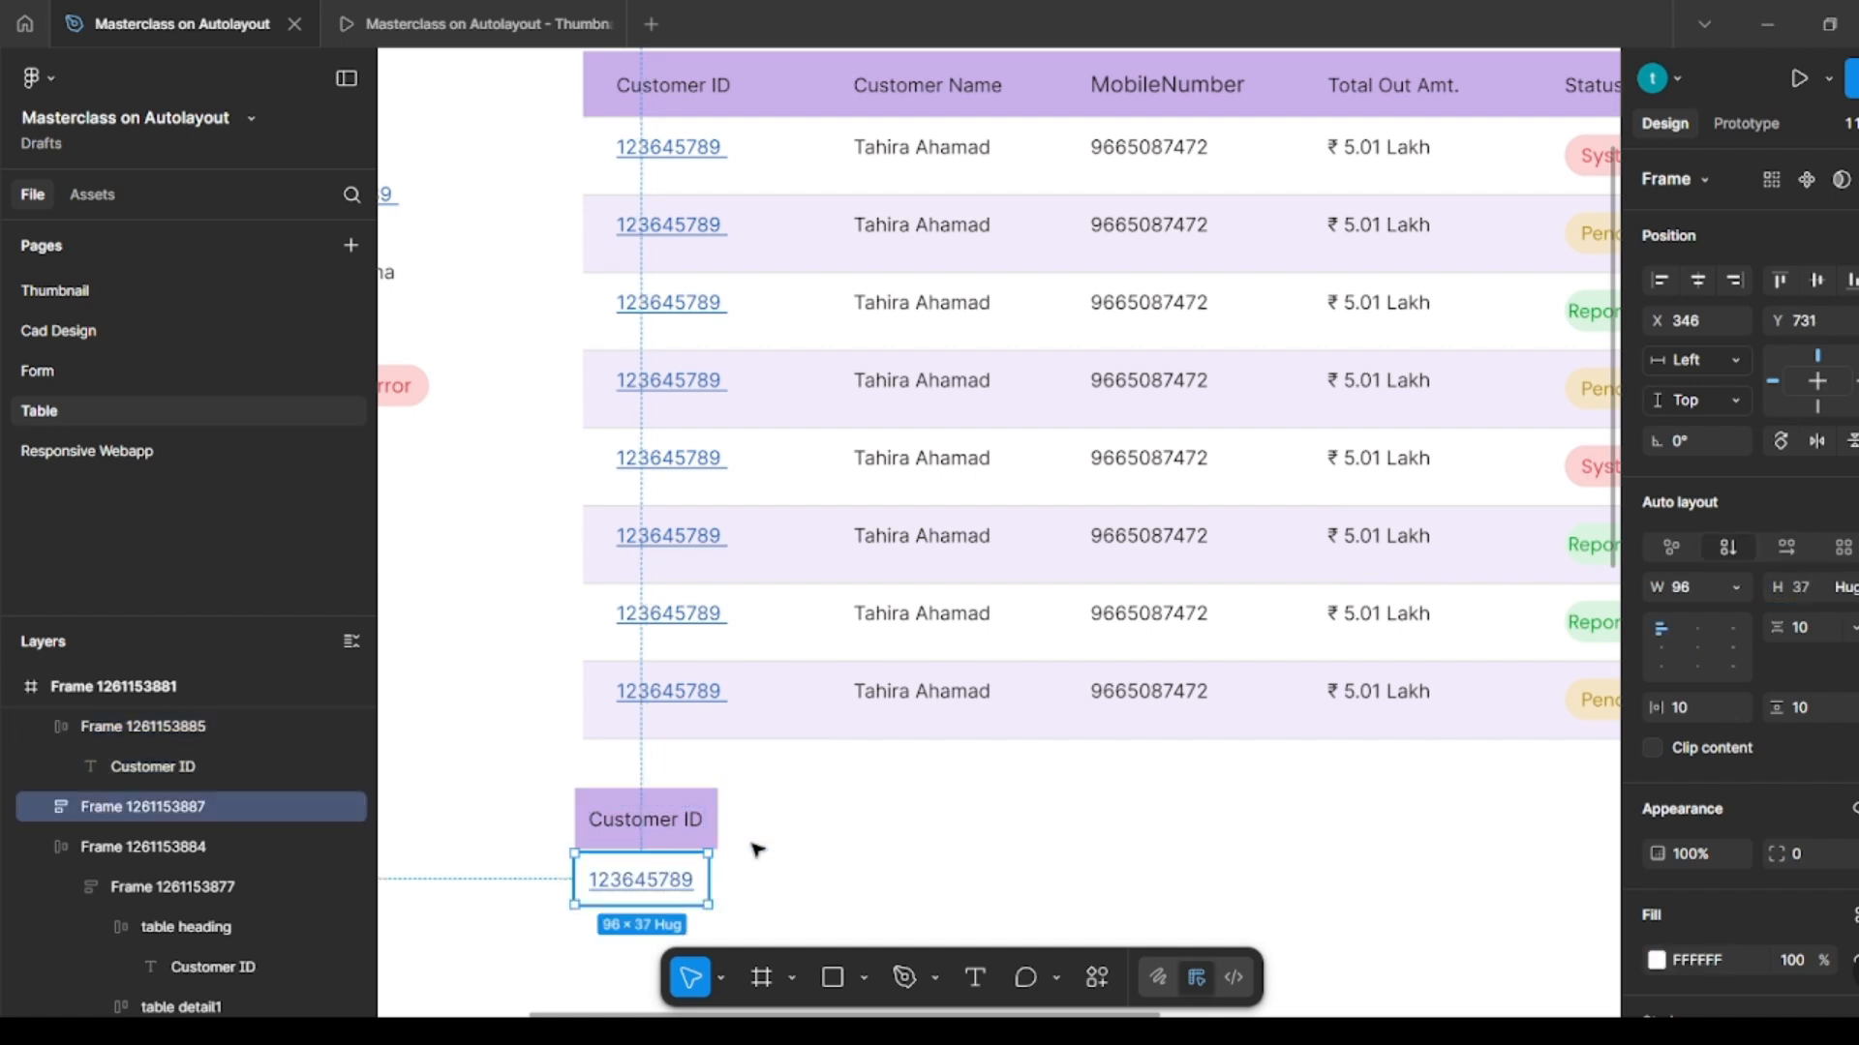
{"action": "left_click", "coordinate": [1809, 598]}
{"action": "type", "text": "44"}
{"action": "key", "text": "Return"}
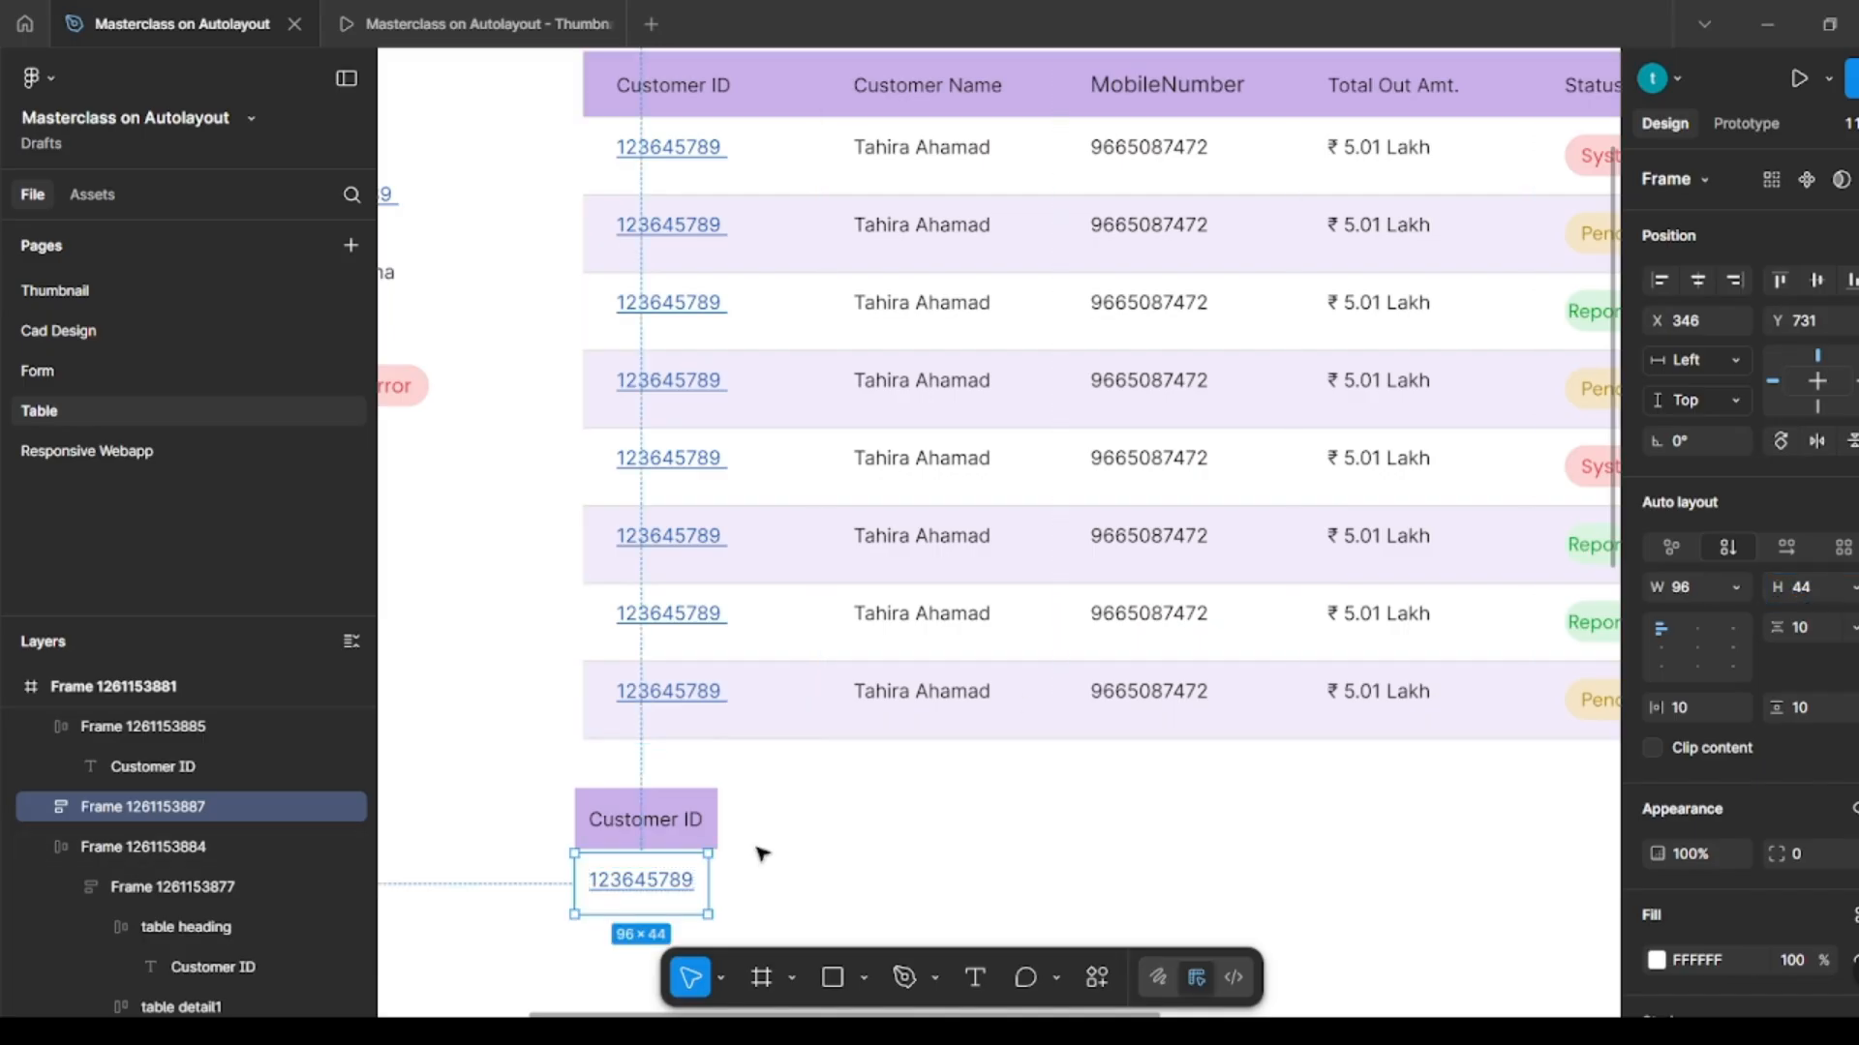
{"action": "scroll", "coordinate": [745, 851], "scroll_direction": "down", "scroll_amount": 1}
{"action": "left_click_drag", "start_coordinate": [661, 868], "coordinate": [662, 894]}
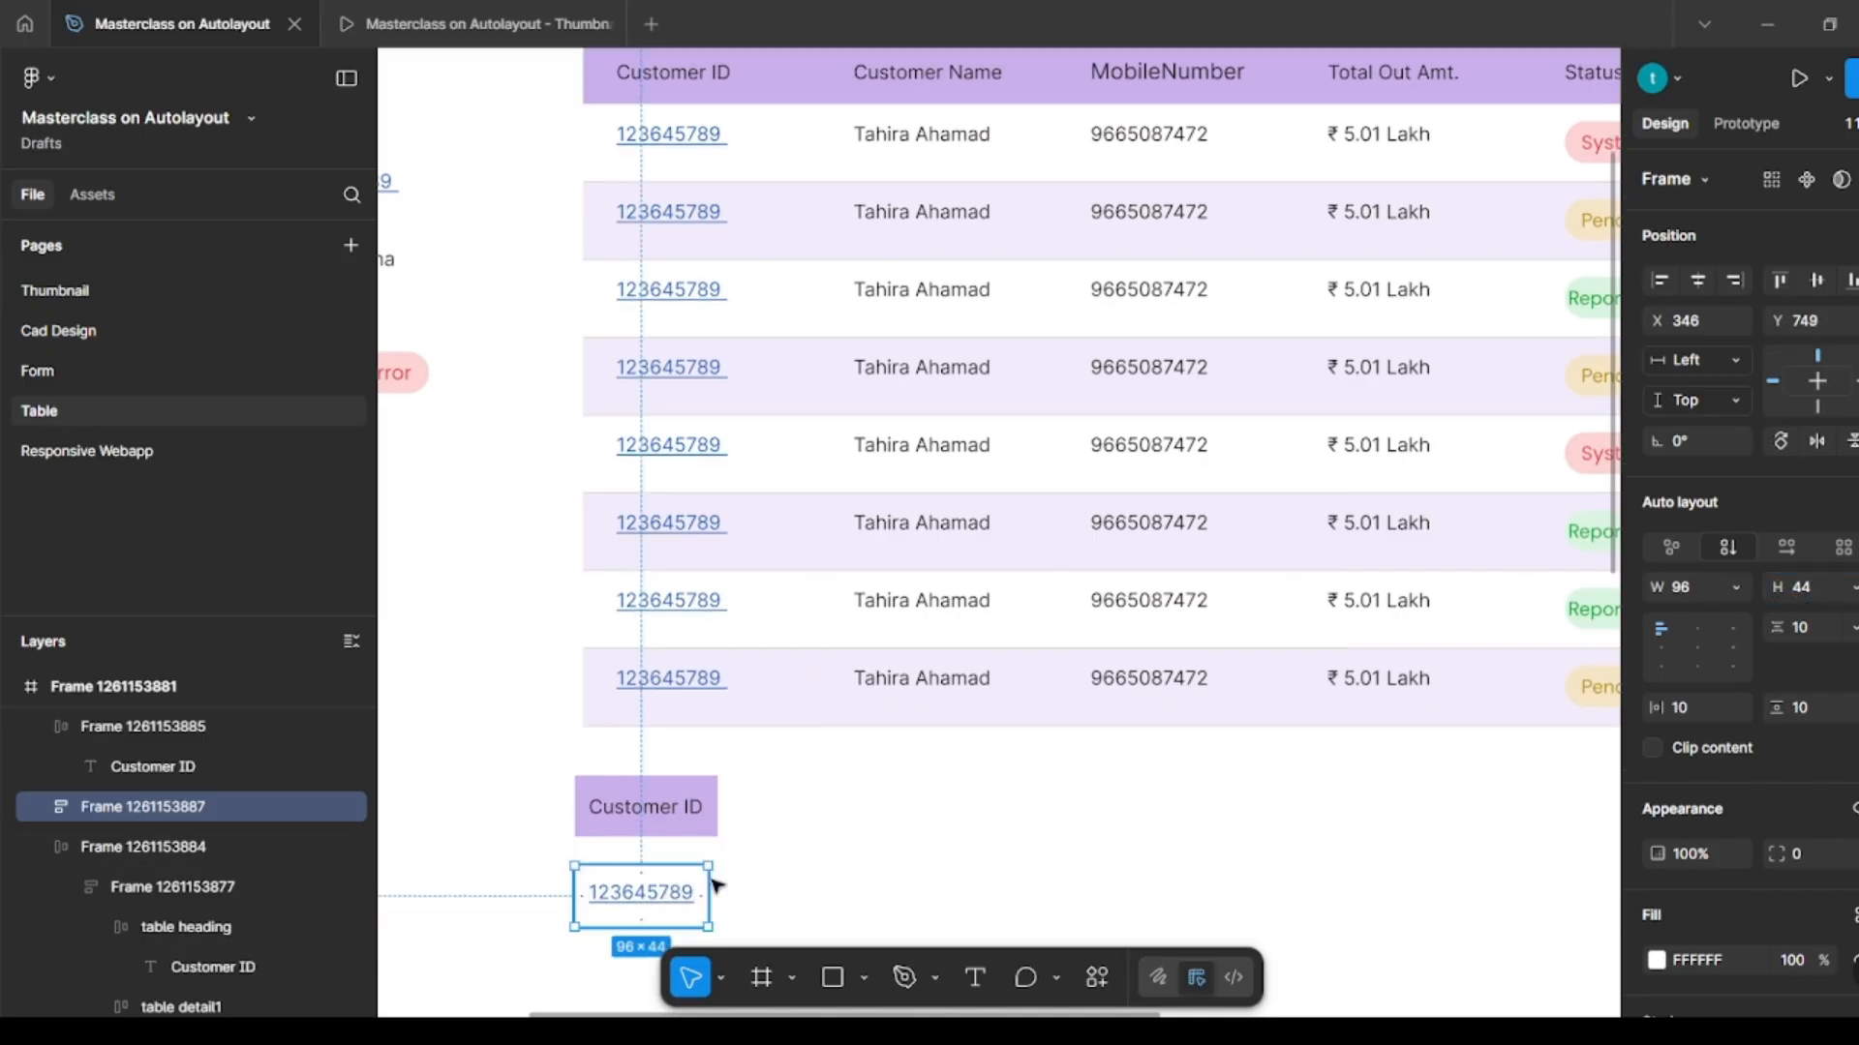
Step: Place a copy of the first row's customer name text below the table, beside the separate Customer ID heading cell
{"action": "left_click", "coordinate": [872, 846]}
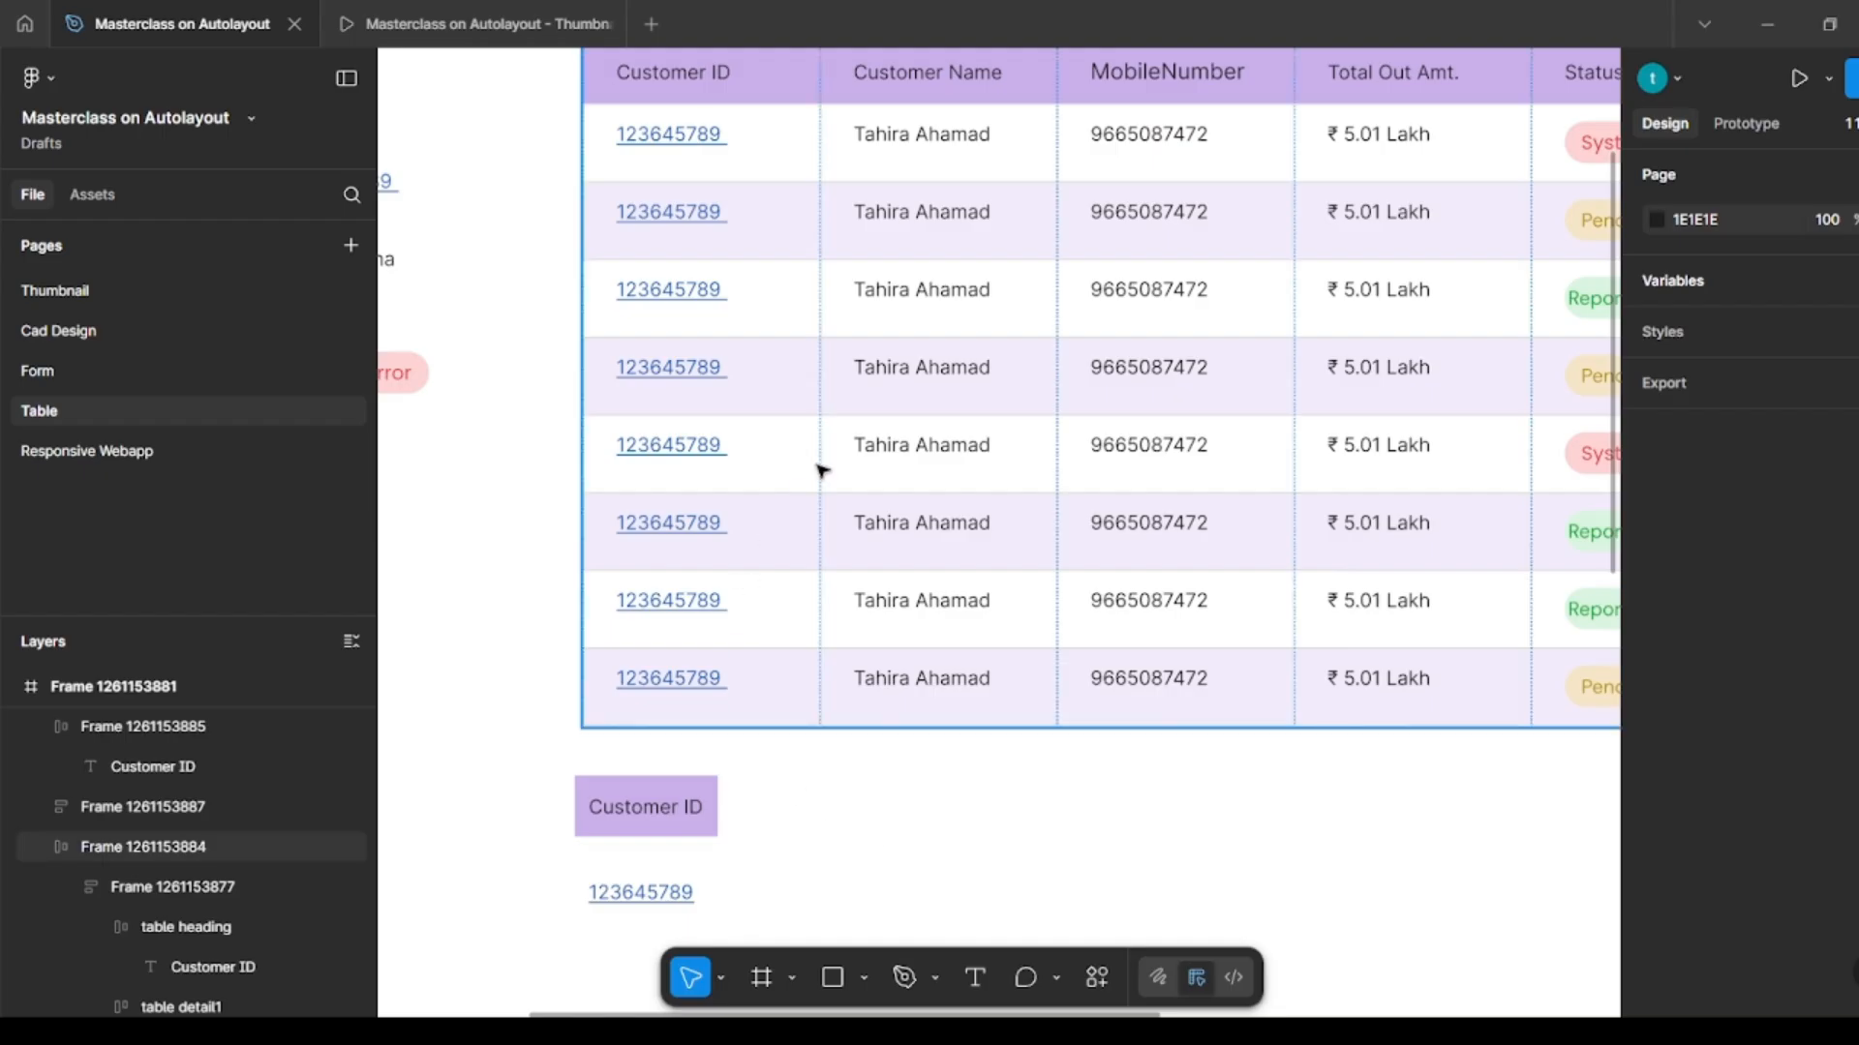
{"action": "left_click", "coordinate": [932, 137], "text": "ctrl"}
{"action": "left_click_drag", "start_coordinate": [931, 138], "coordinate": [931, 832]}
{"action": "left_click", "coordinate": [1083, 777]}
{"action": "scroll", "coordinate": [1082, 778], "scroll_direction": "down", "scroll_amount": 1}
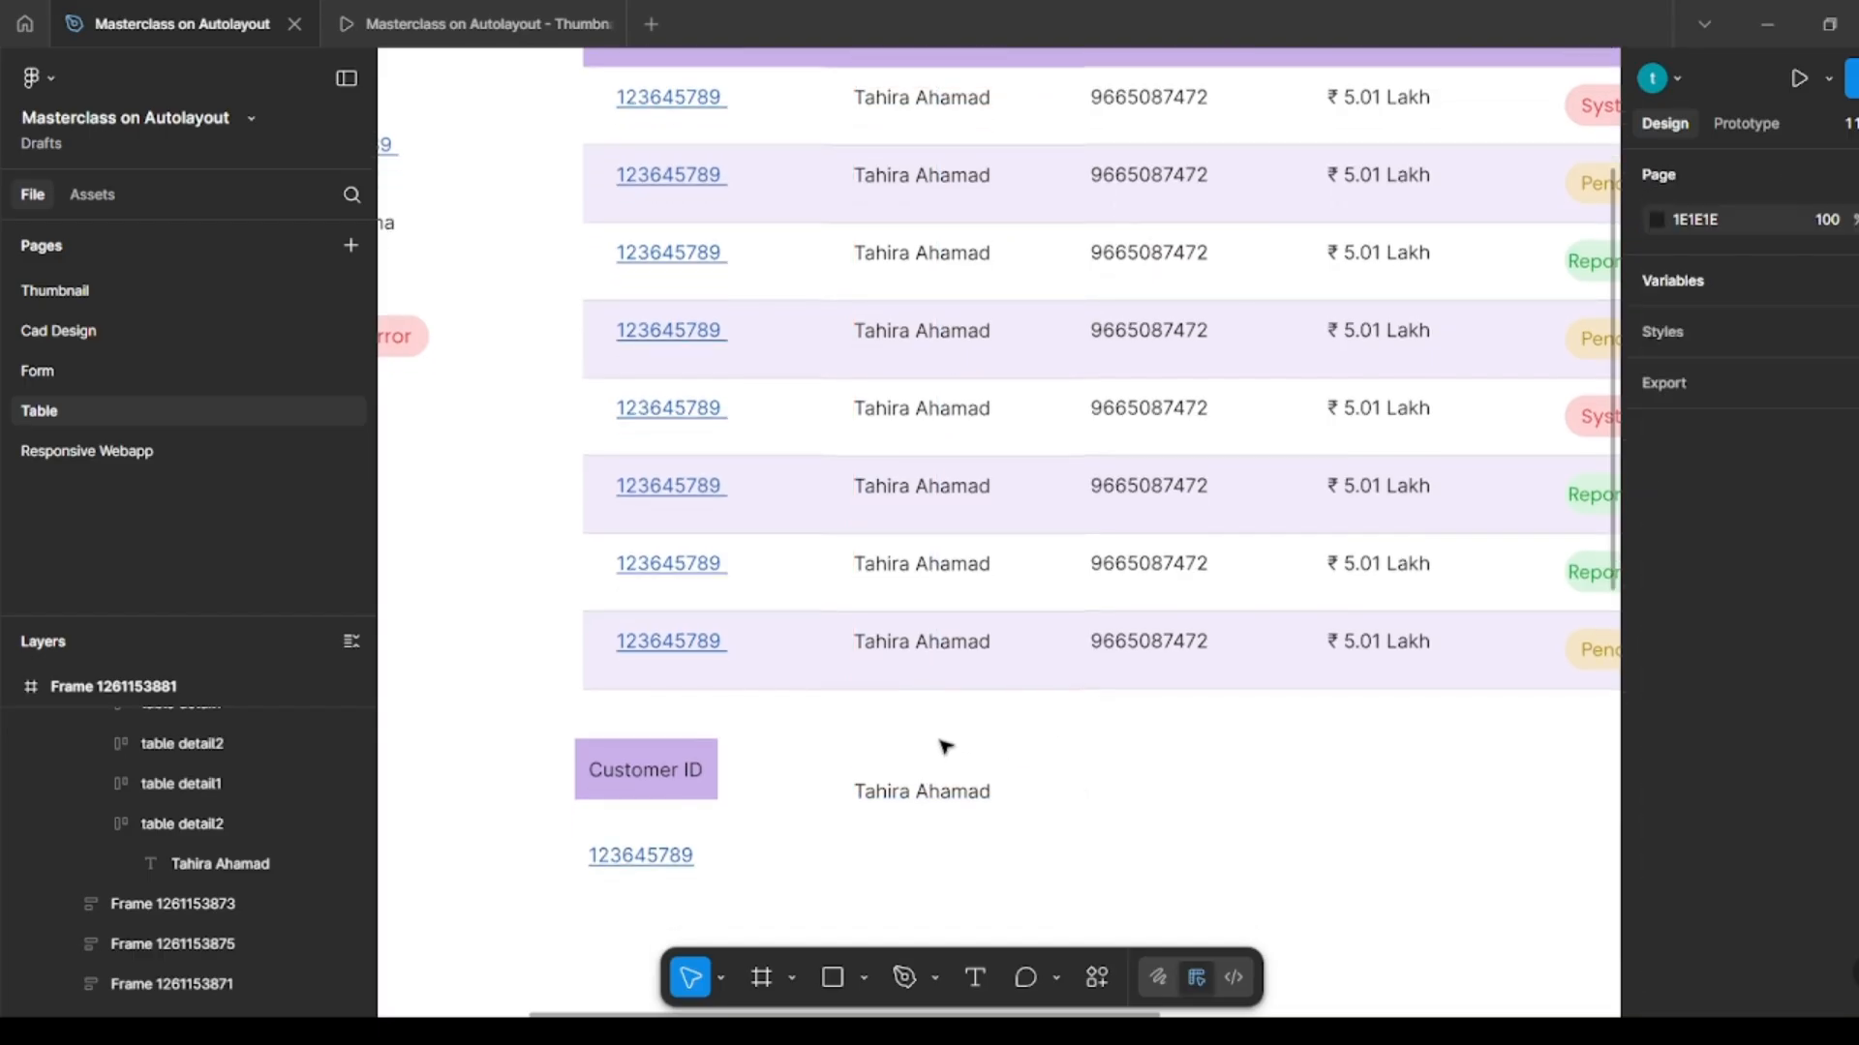
Step: Shrink the copied name's text box to fit its content and wrap it in an auto layout frame
{"action": "left_click", "coordinate": [932, 799]}
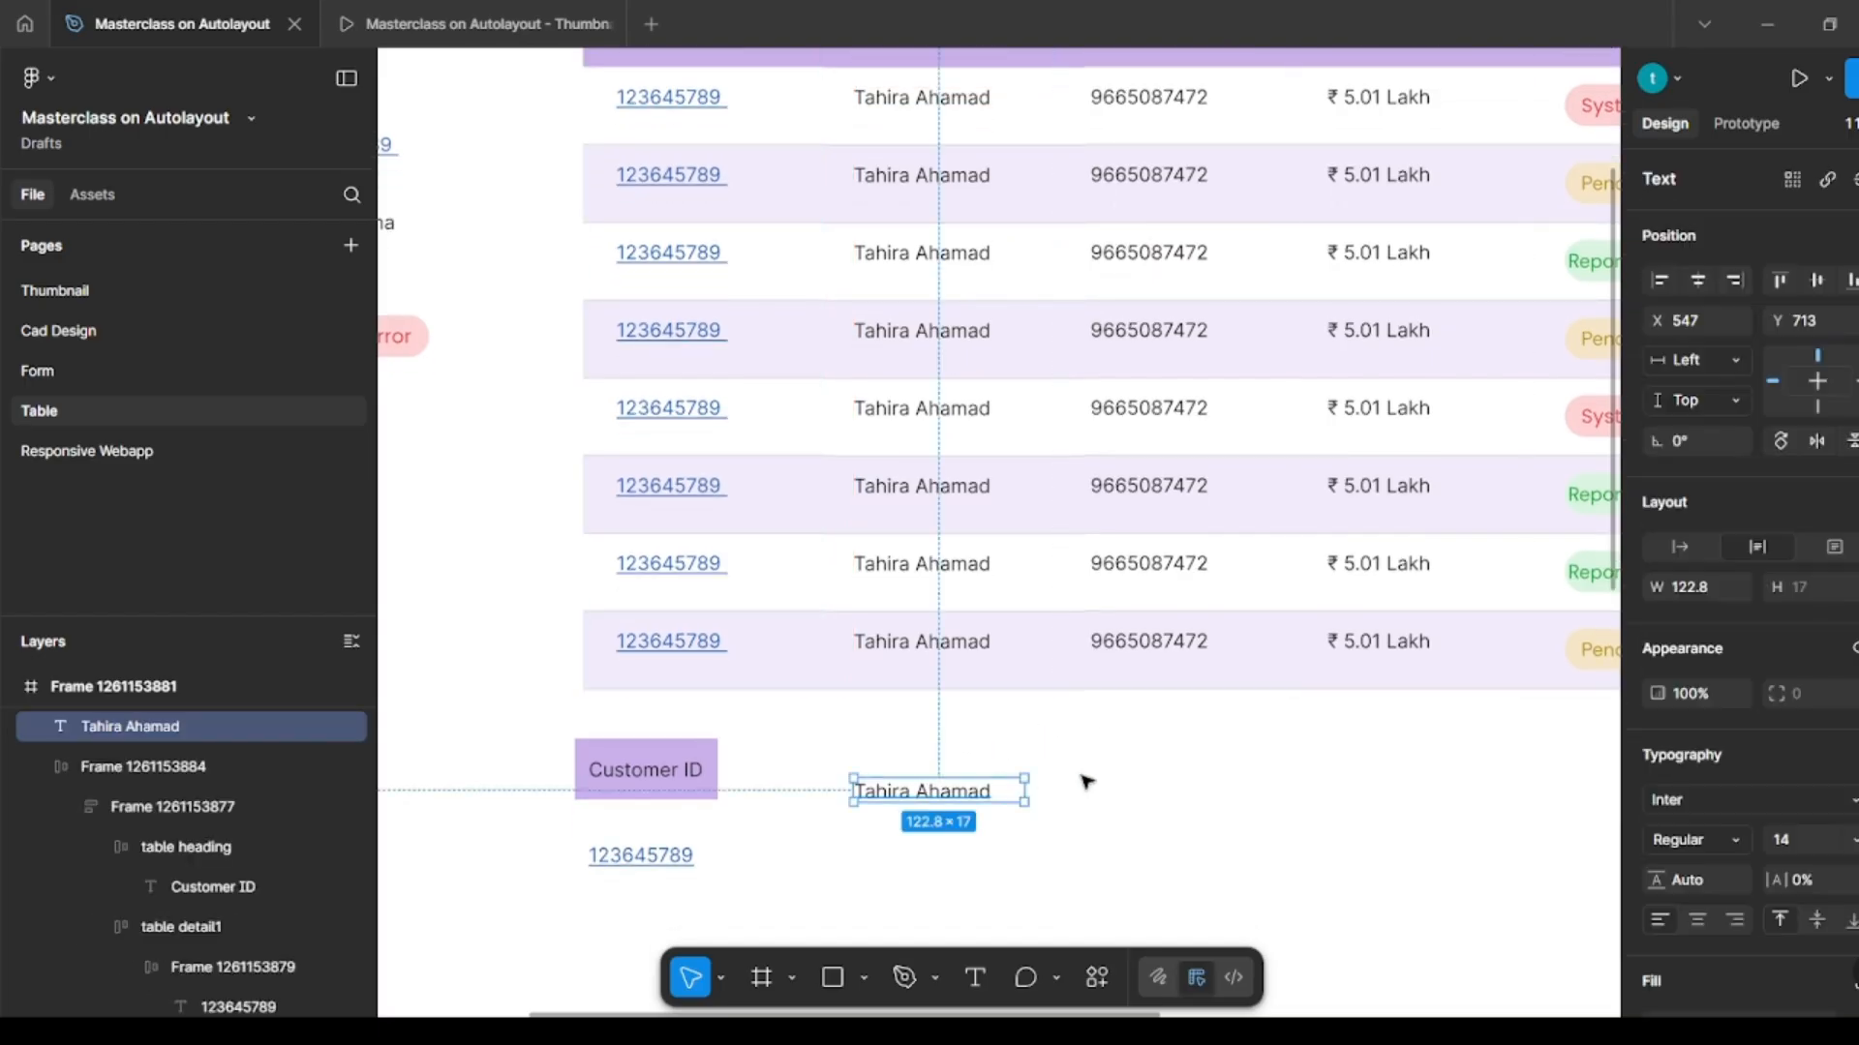
{"action": "left_click", "coordinate": [1033, 798]}
{"action": "left_click", "coordinate": [1018, 794]}
{"action": "double_click", "coordinate": [1028, 792]}
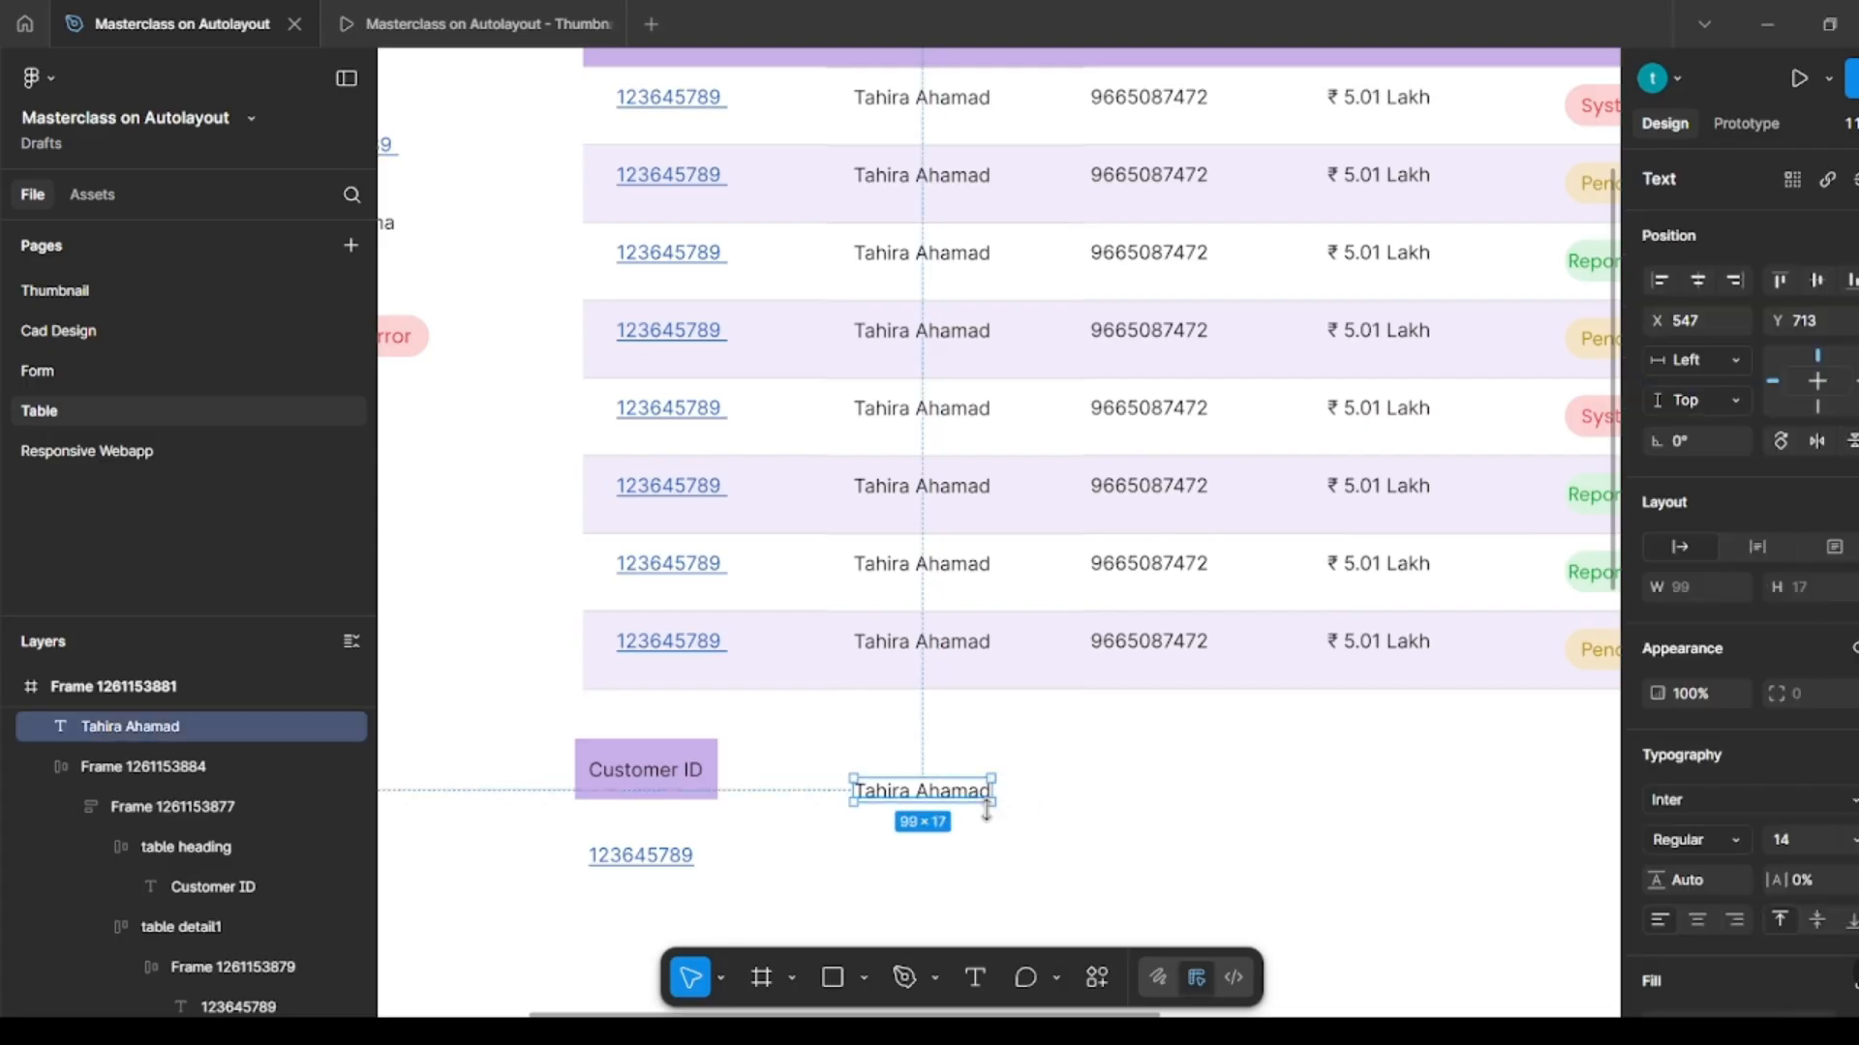
{"action": "key", "text": "shift+a"}
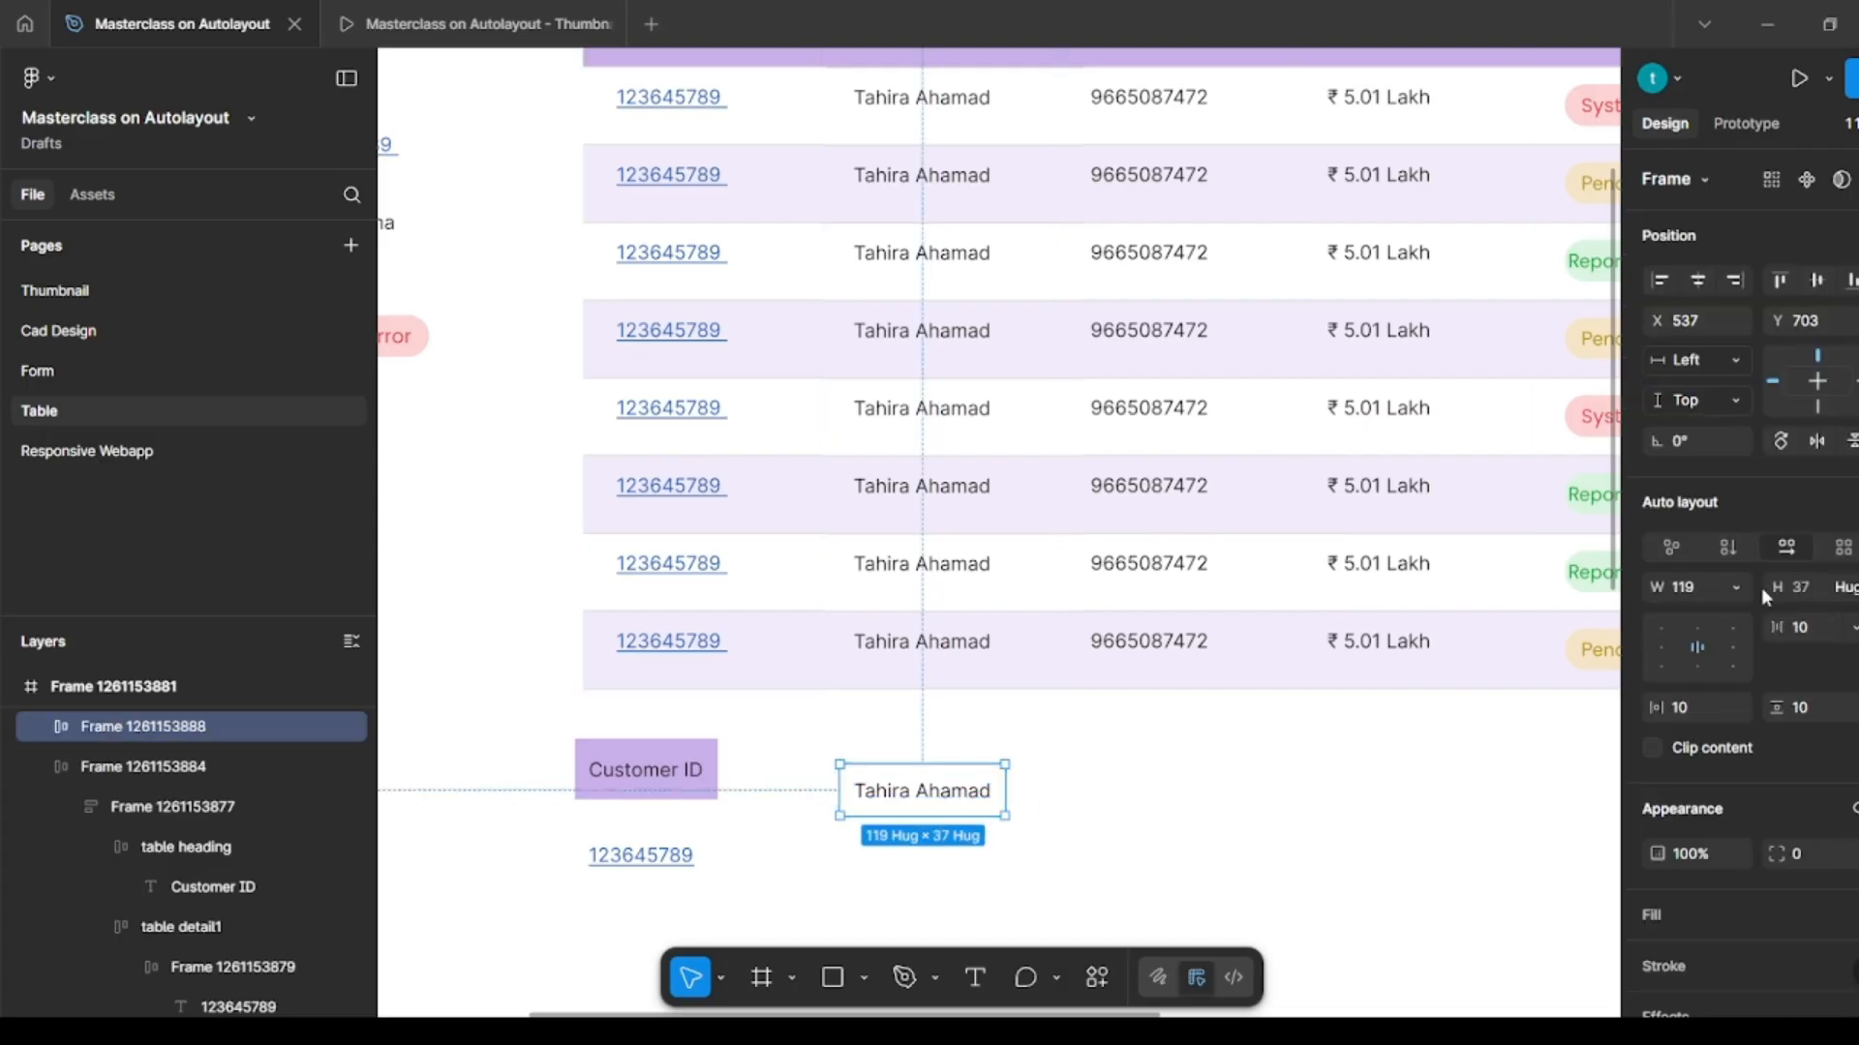
Step: Set the height of the name's auto layout frame to 44
{"action": "left_click", "coordinate": [1814, 585]}
{"action": "type", "text": "44"}
{"action": "key", "text": "Return"}
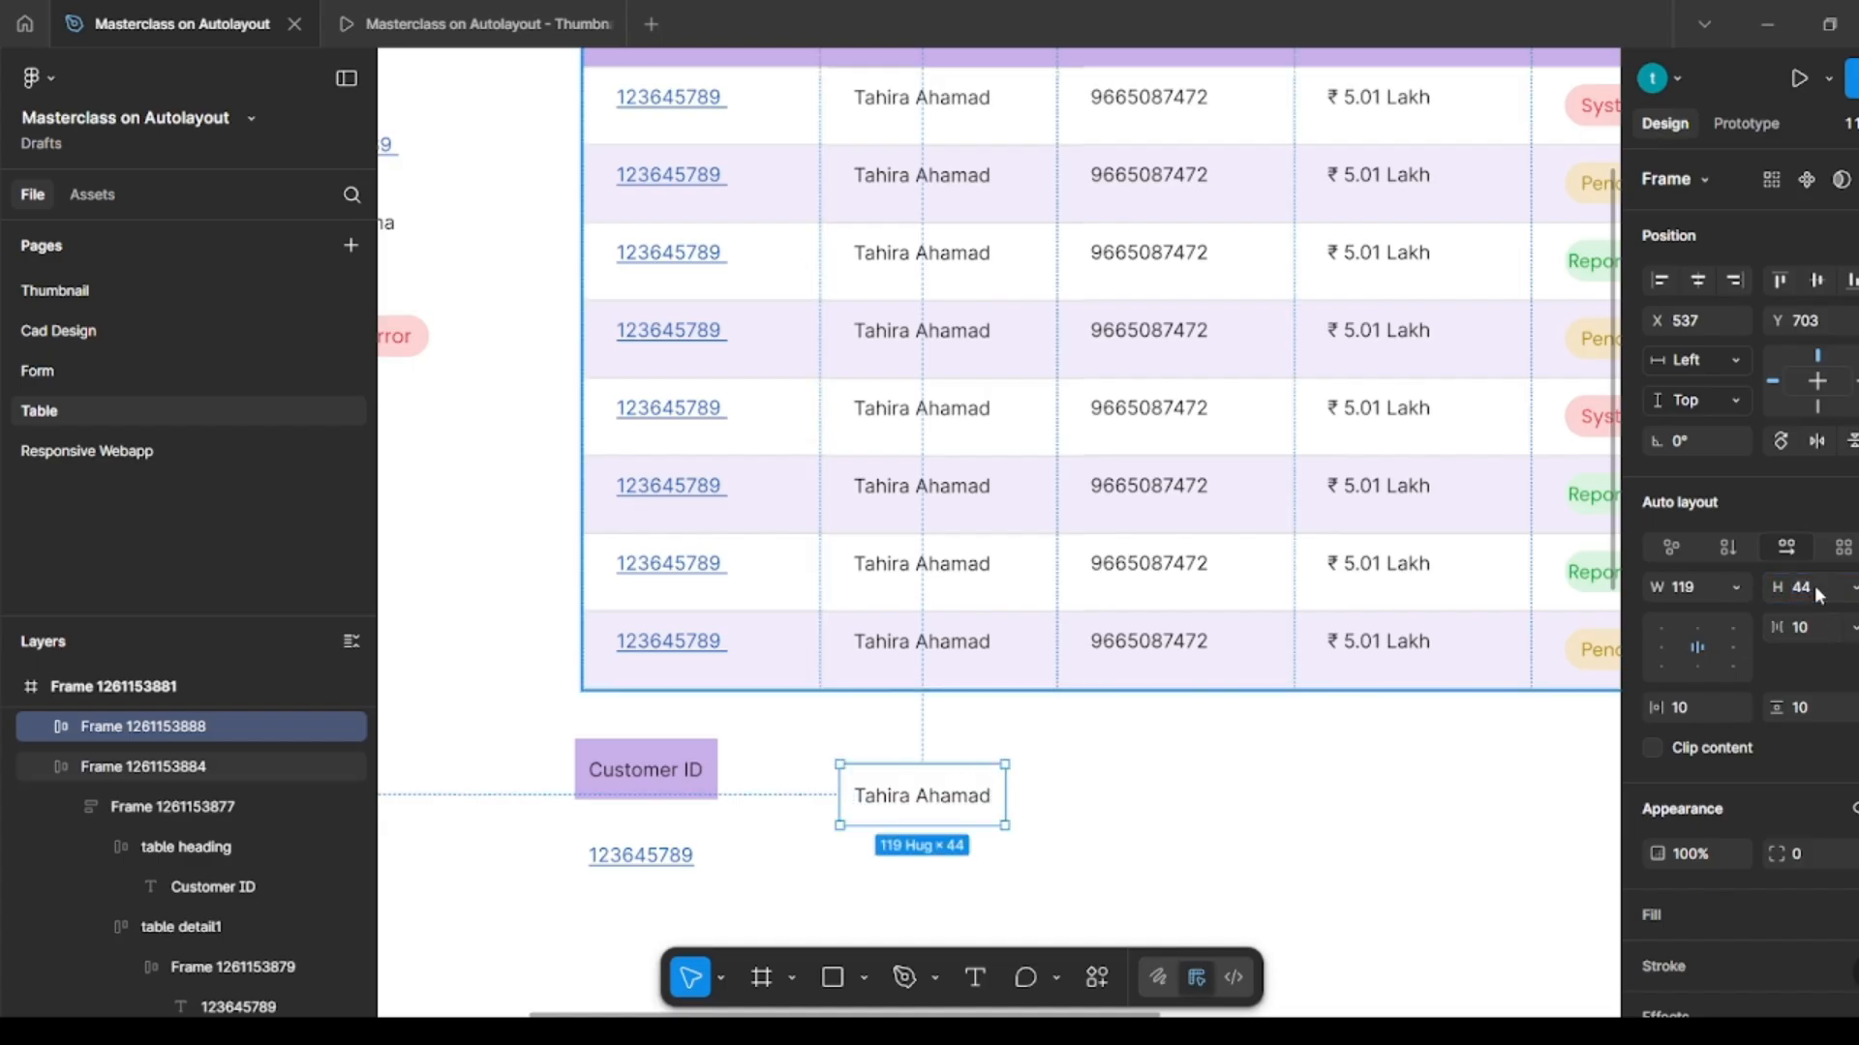
{"action": "left_click", "coordinate": [1136, 815]}
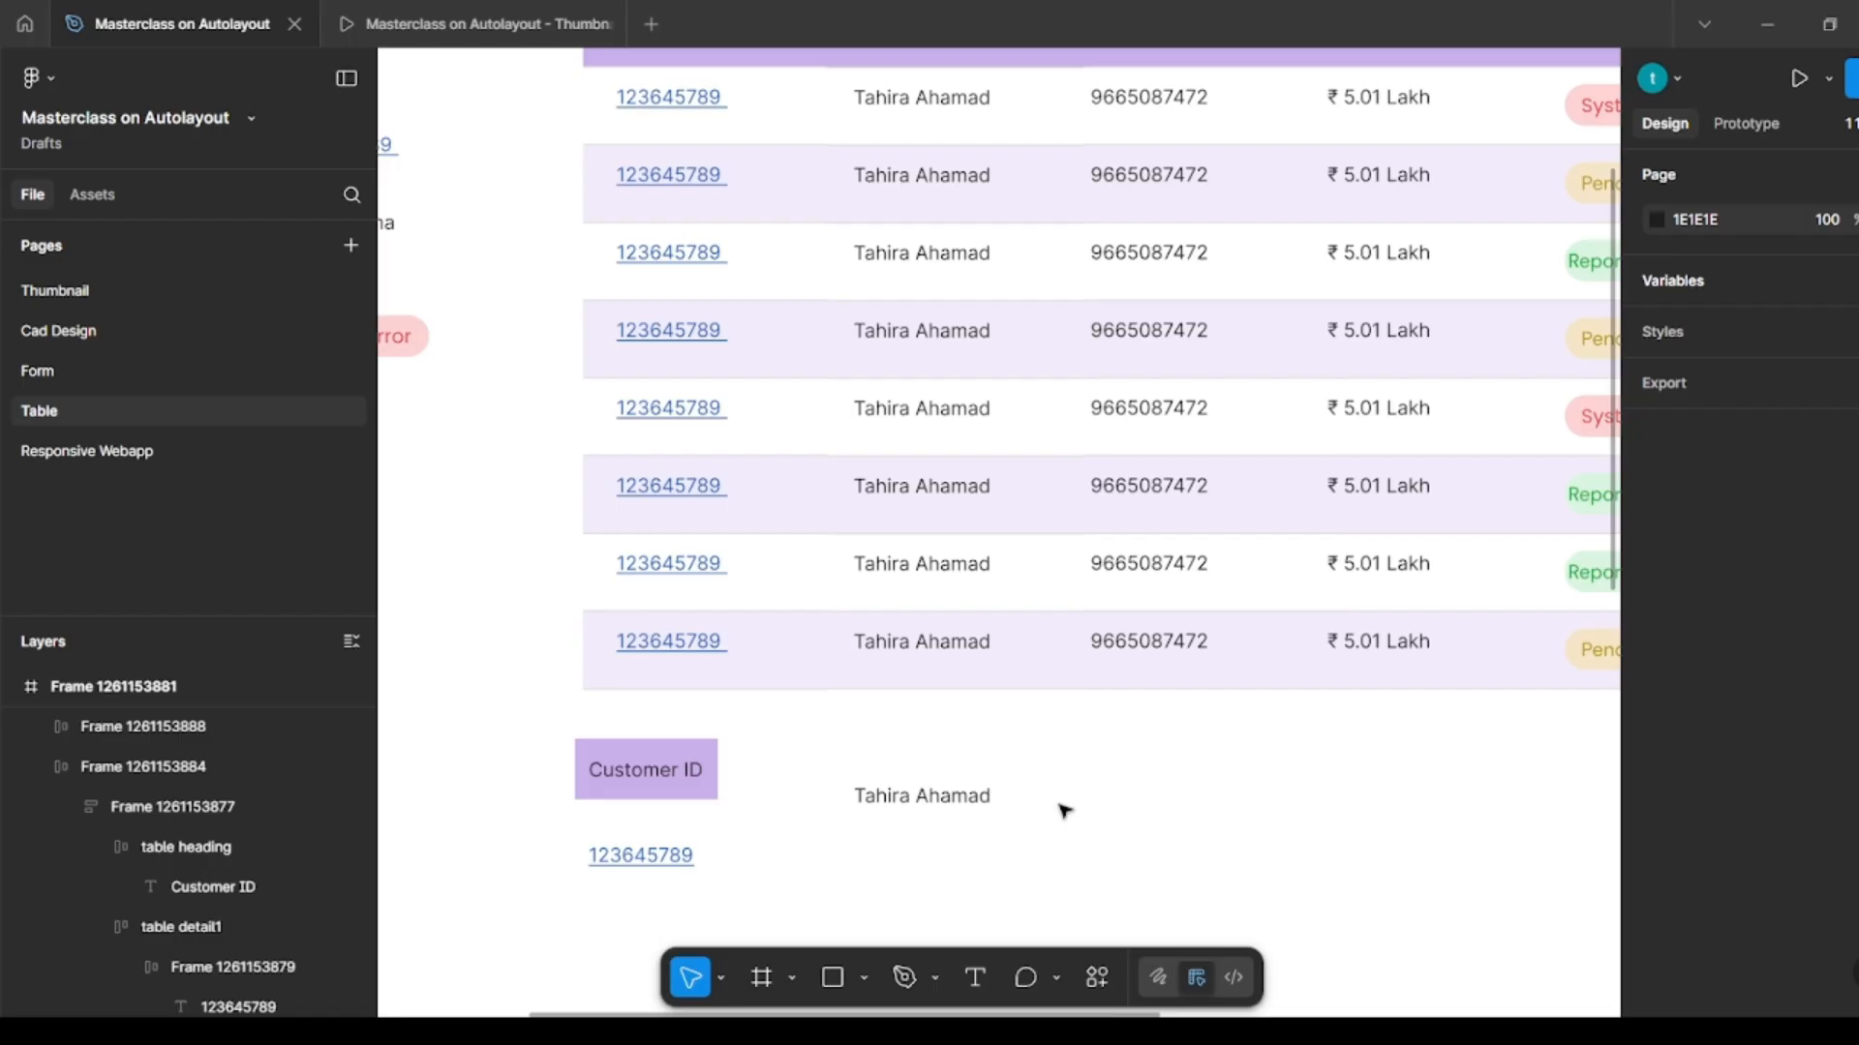
Step: Duplicate the name cell beneath the MobileNumber column and replace the copy's text with the table's mobile number
{"action": "scroll", "coordinate": [1065, 810], "scroll_direction": "up", "scroll_amount": 1}
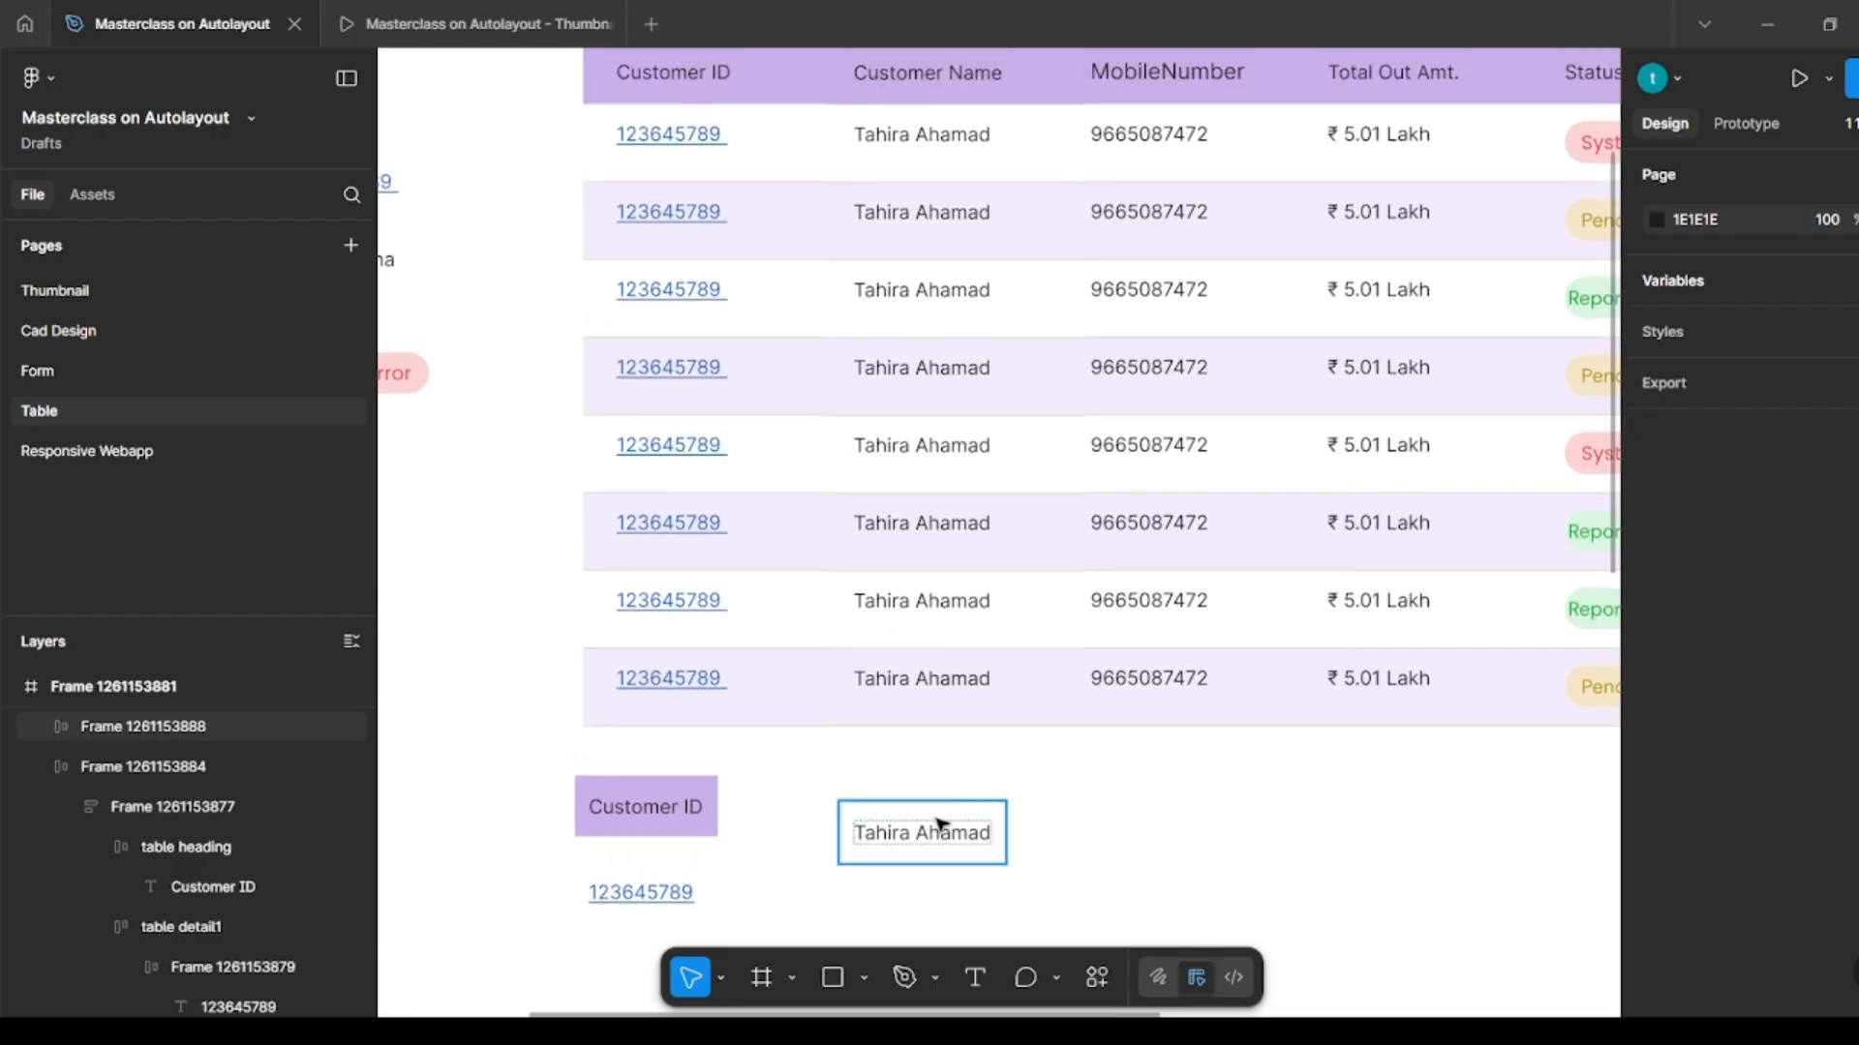
{"action": "left_click_drag", "start_coordinate": [935, 832], "coordinate": [1146, 838]}
{"action": "left_click", "coordinate": [1348, 793]}
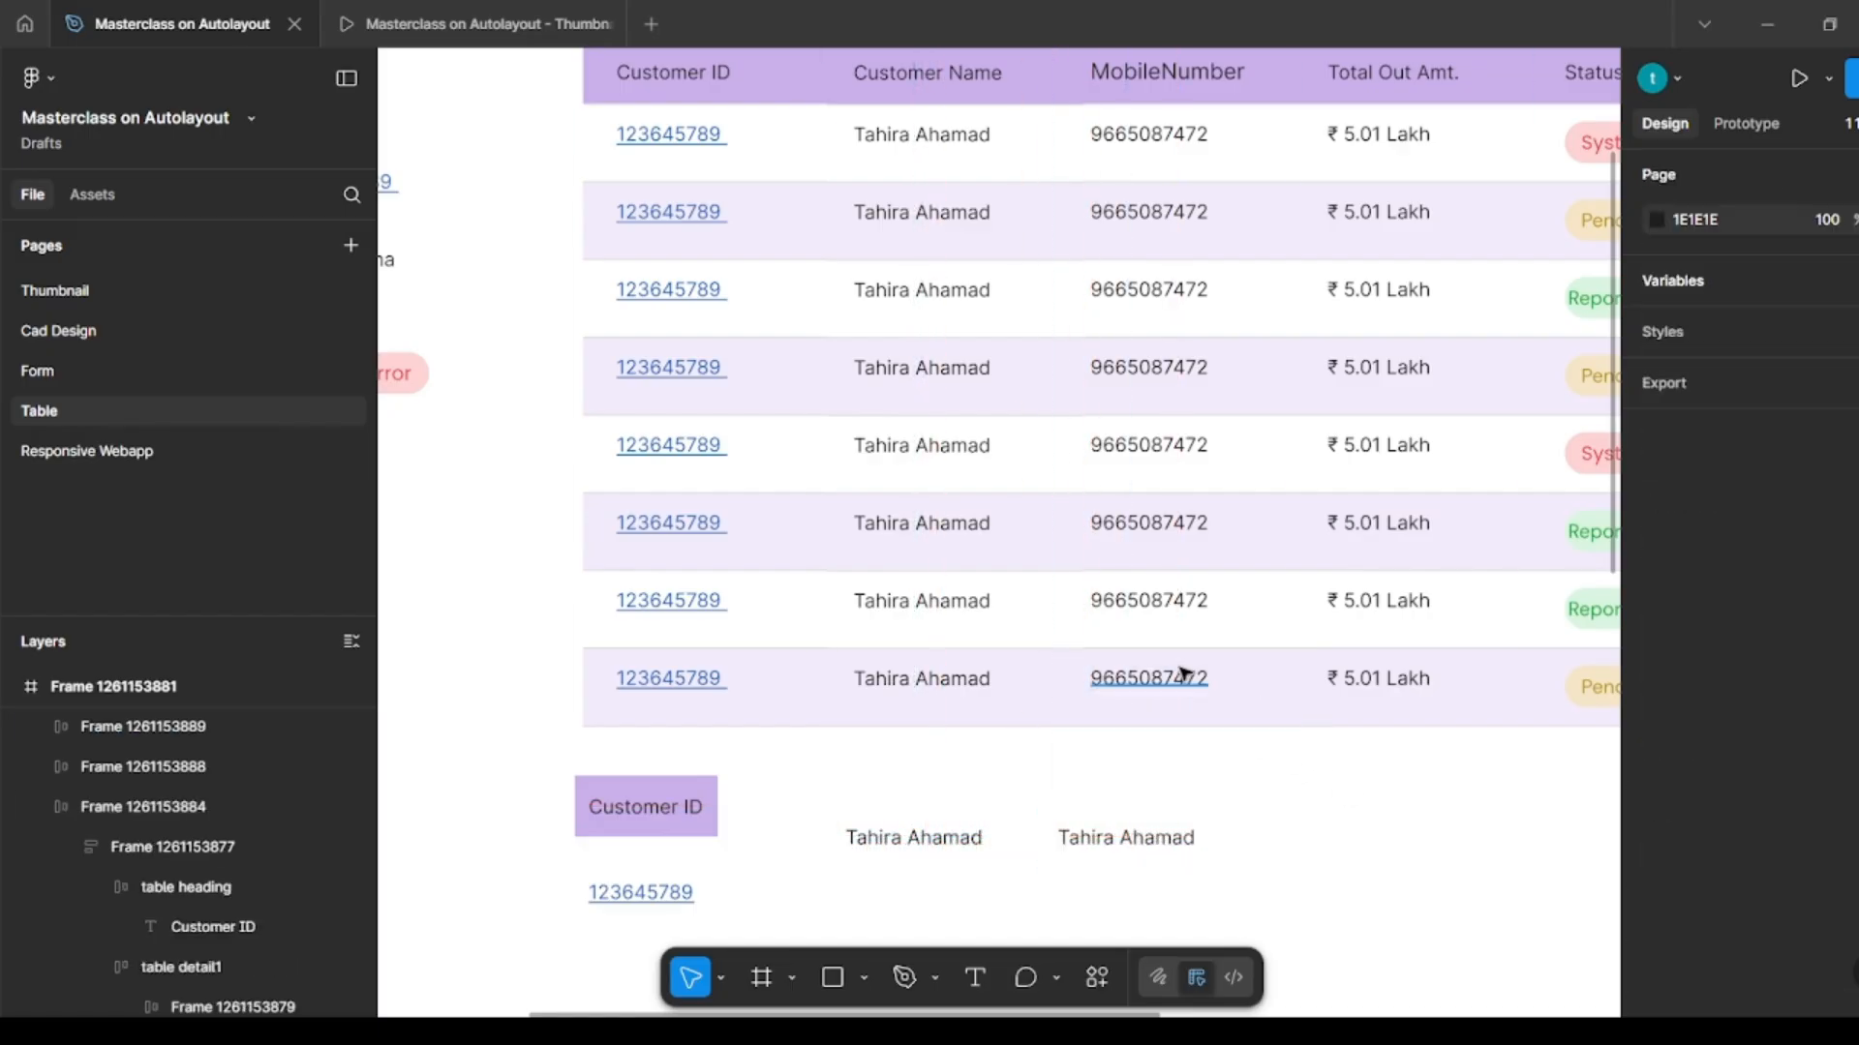
{"action": "left_click", "coordinate": [1183, 675], "text": "ctrl"}
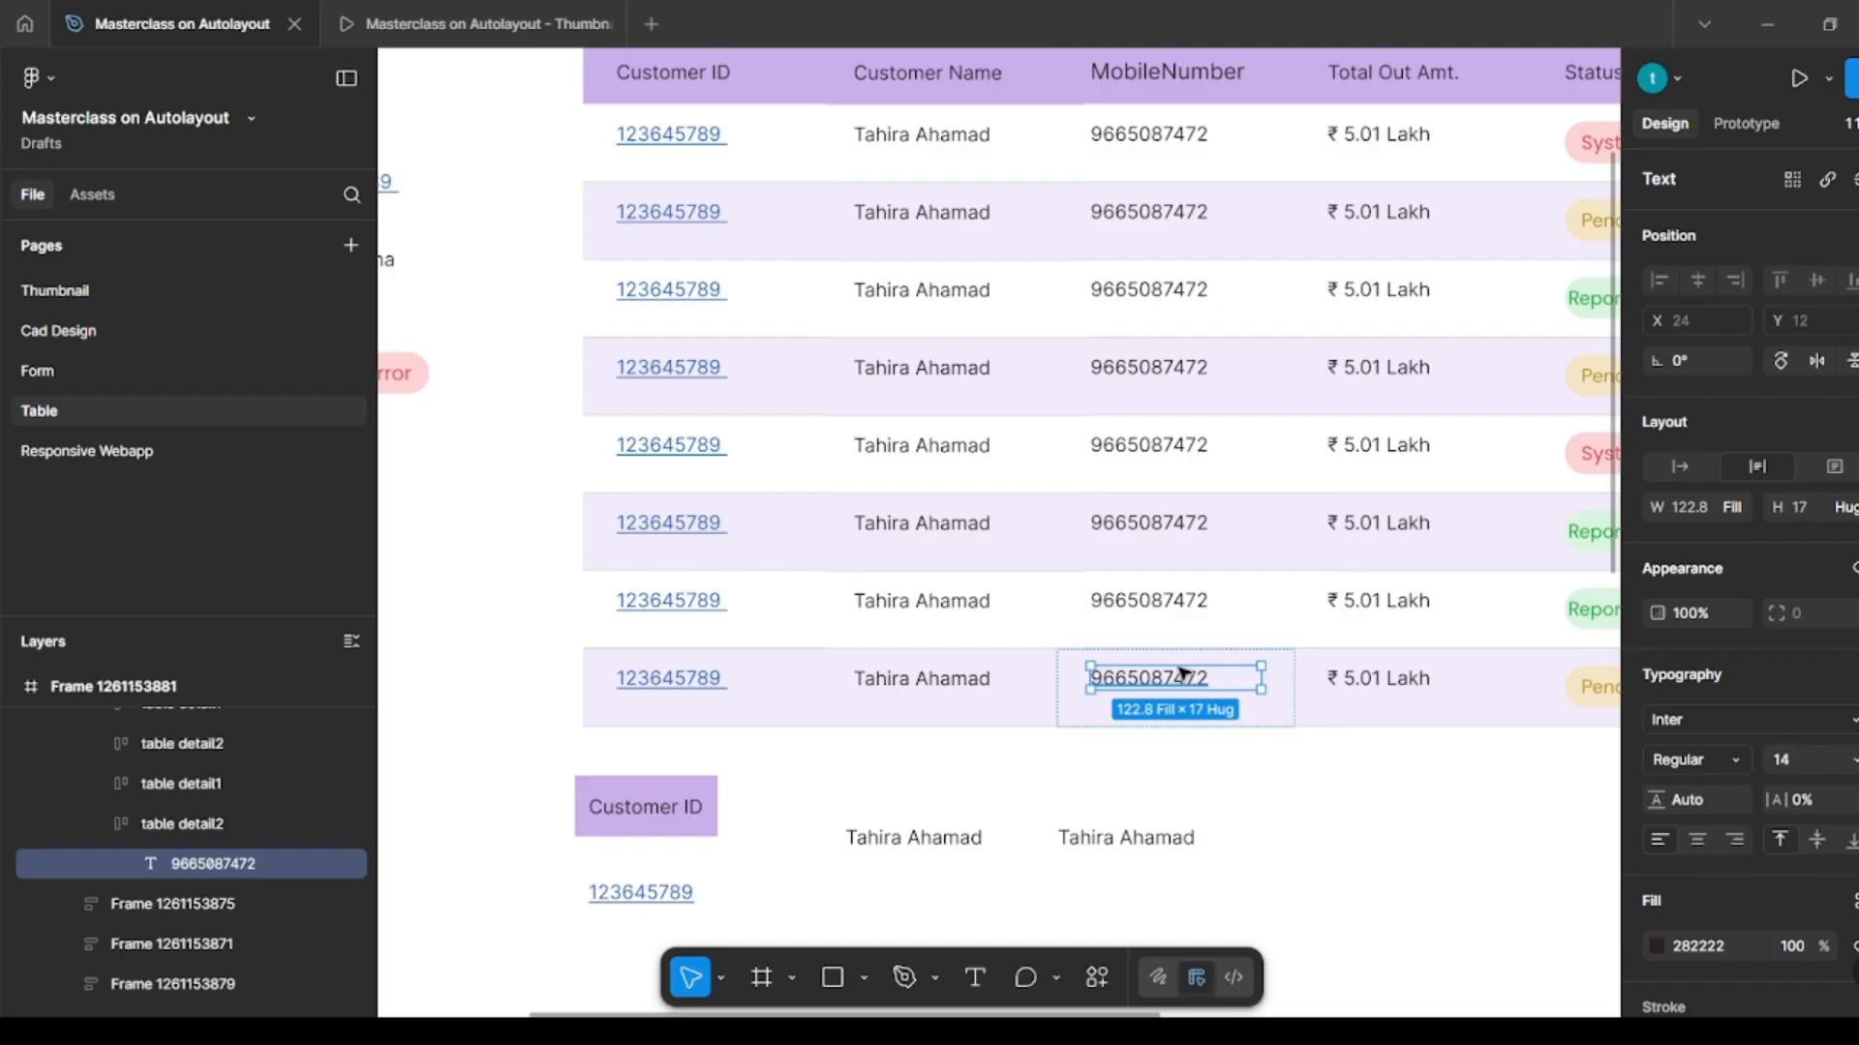
{"action": "left_click", "coordinate": [1164, 832], "text": "ctrl"}
{"action": "double_click", "coordinate": [1165, 833]}
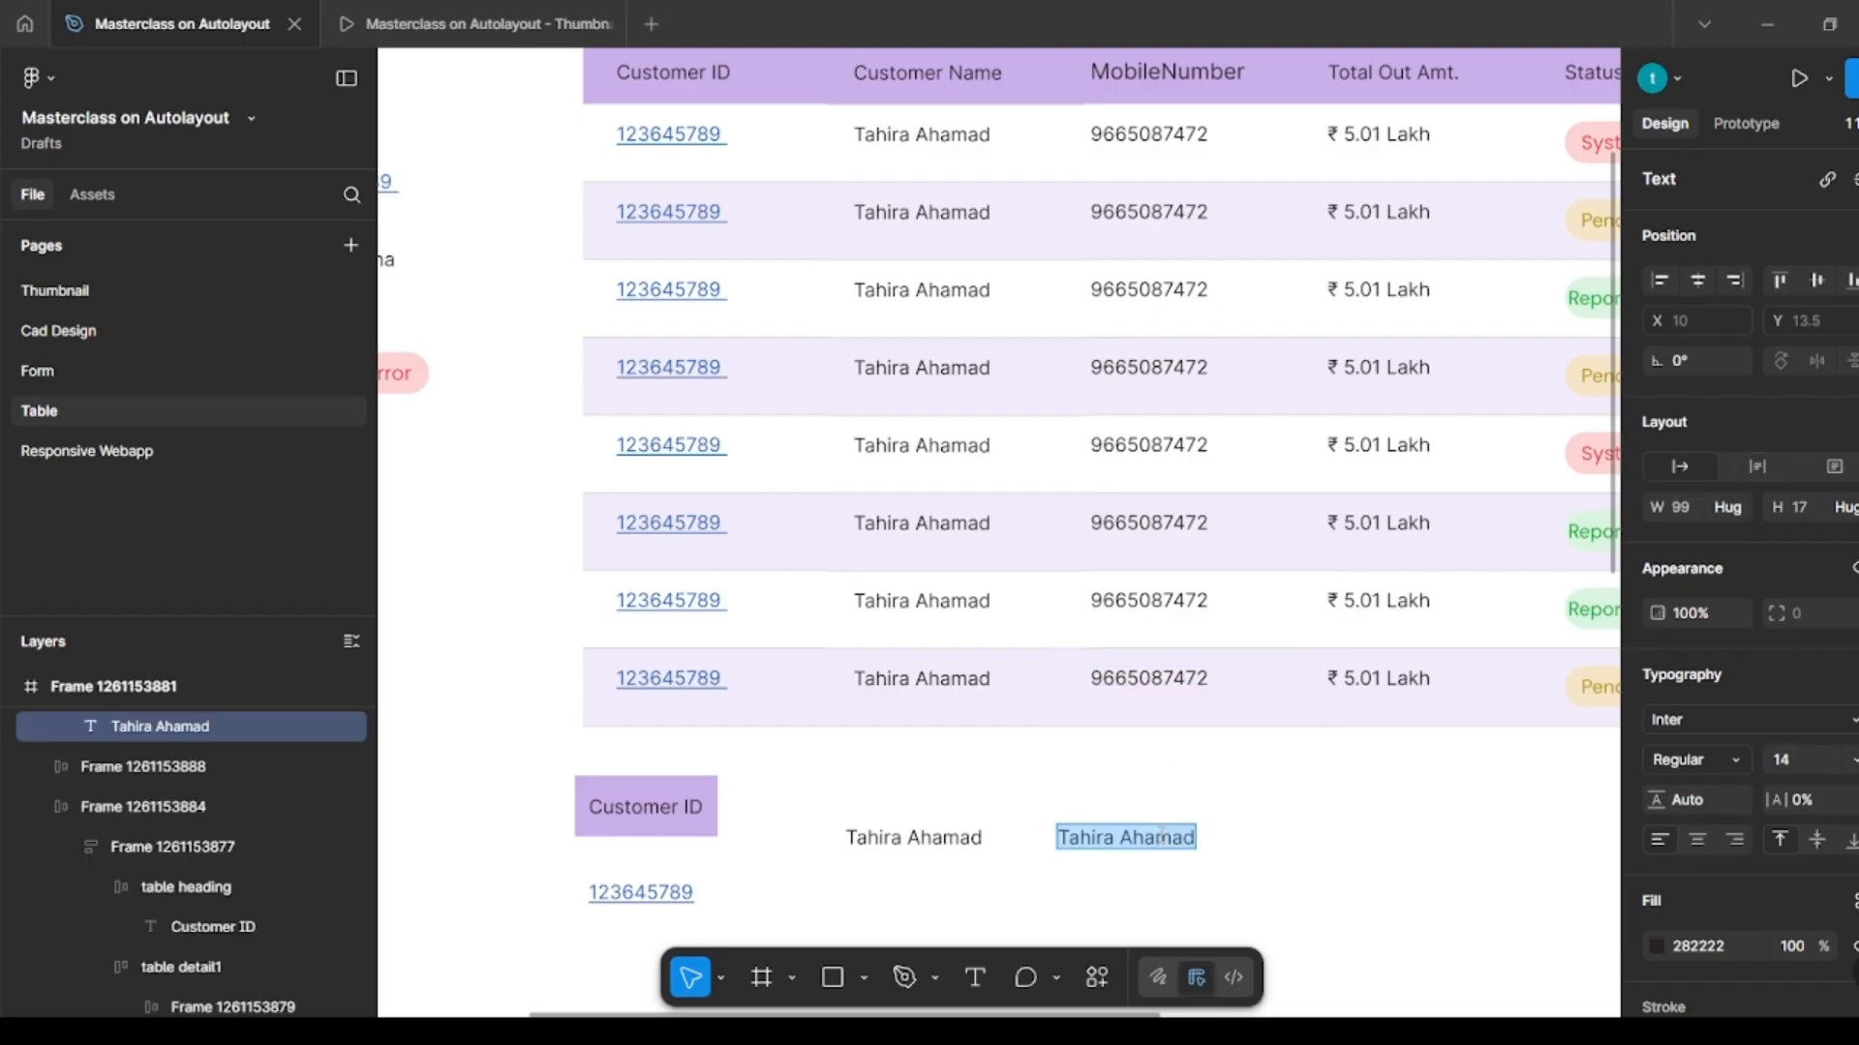
{"action": "key", "text": "ctrl+v"}
{"action": "key", "text": "Escape"}
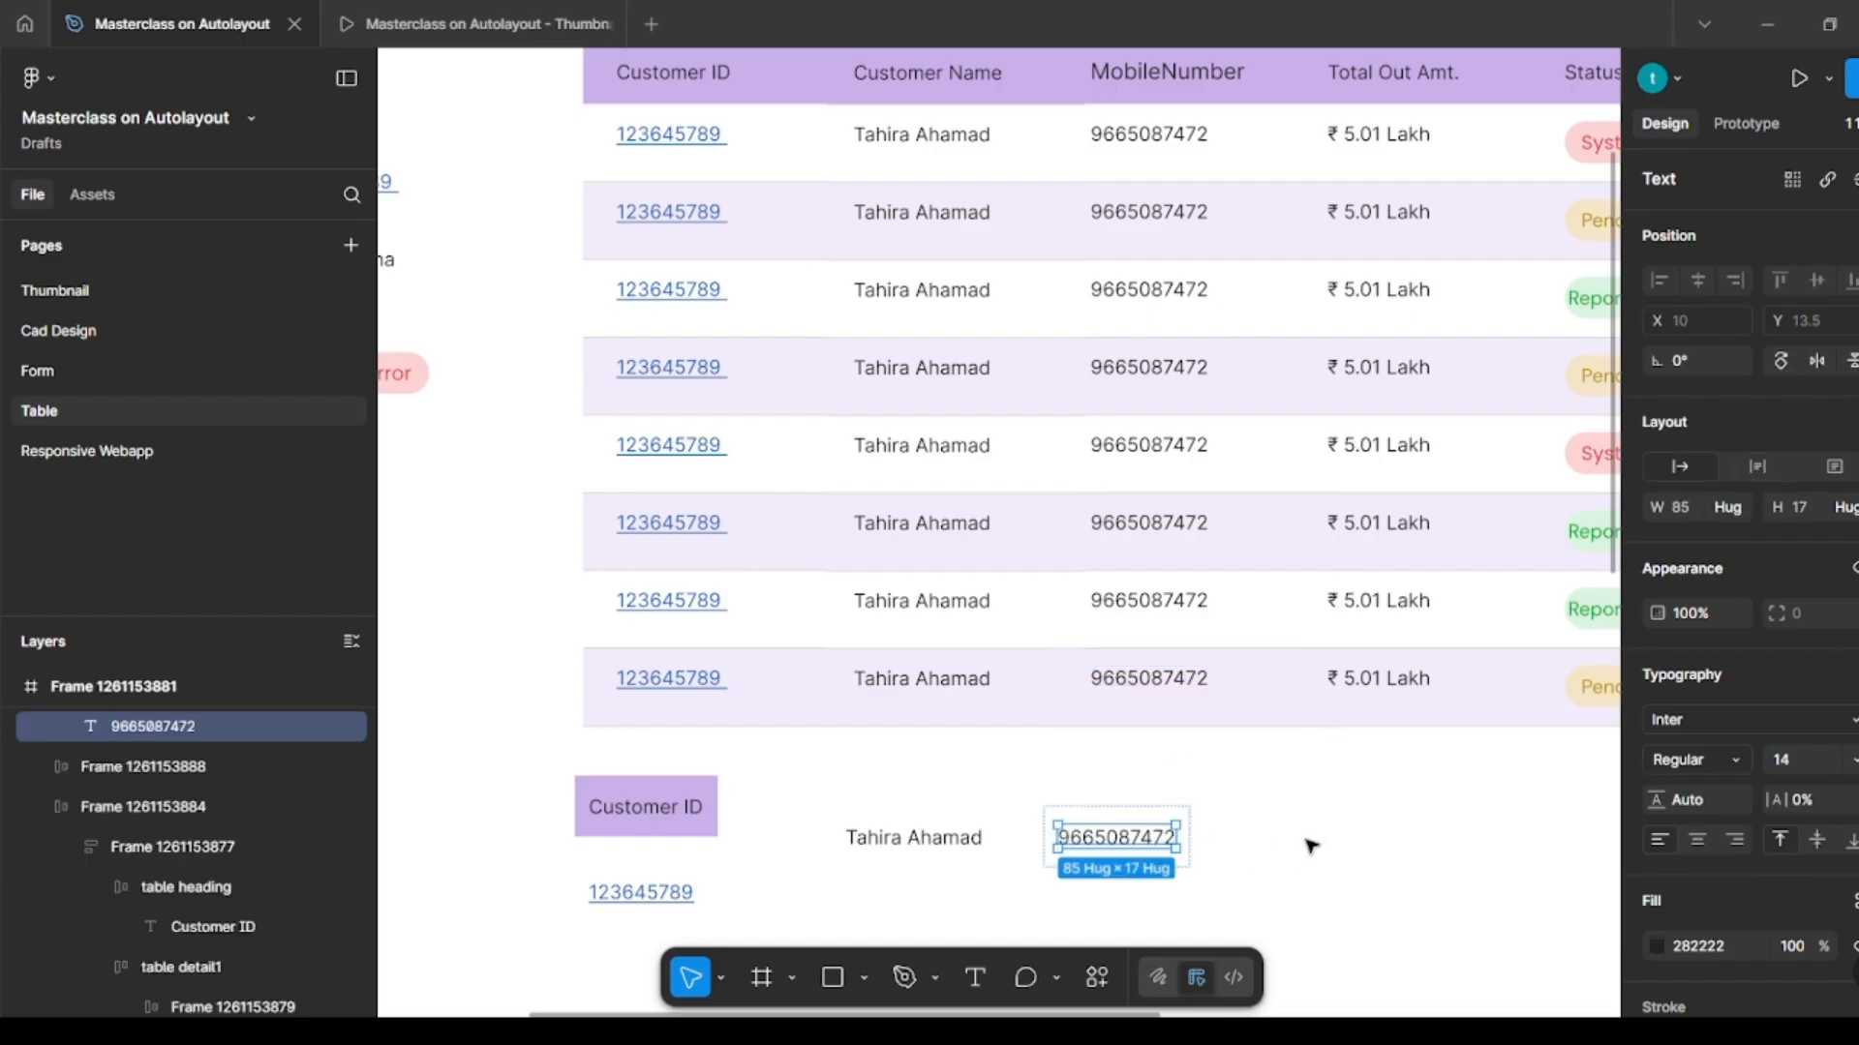
Step: Duplicate the mobile number cell beneath the Total Out Amt. column and change the copy's text to ₹ 5.01 Lakh
{"action": "key", "text": "shift+a"}
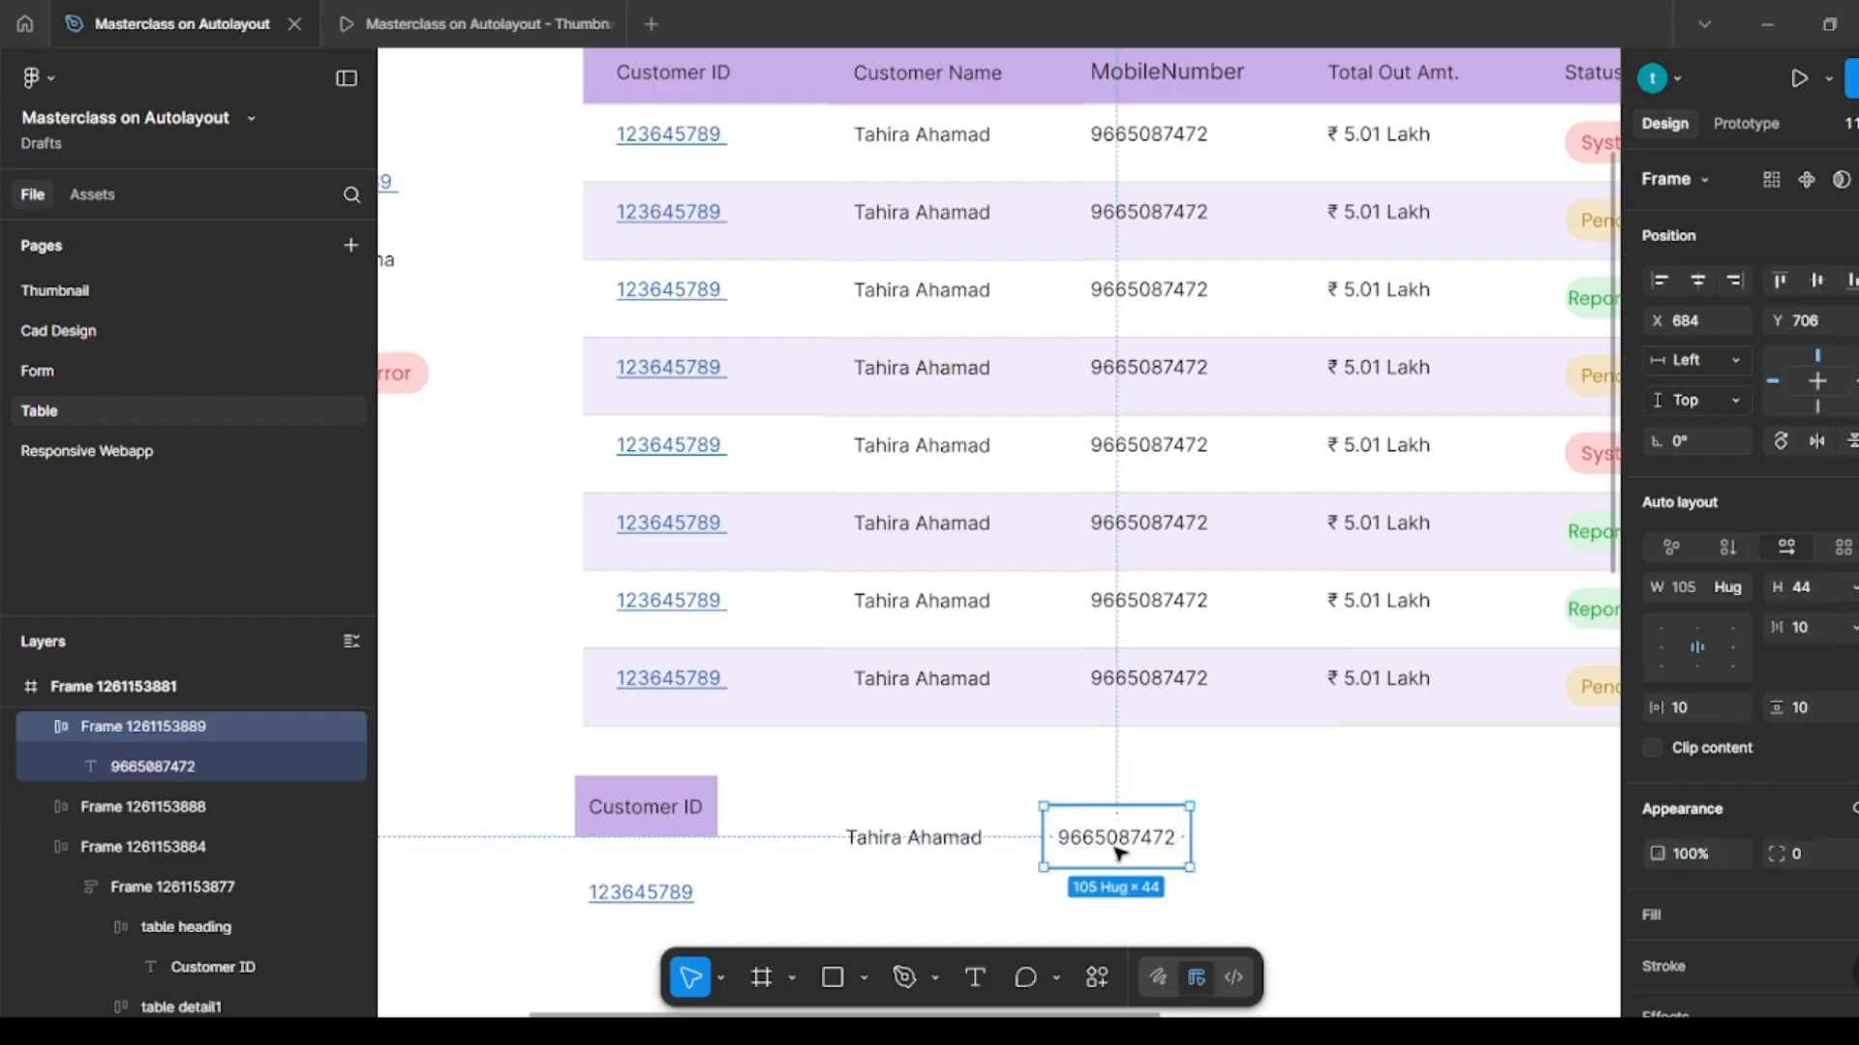
{"action": "left_click_drag", "start_coordinate": [1118, 852], "coordinate": [1343, 863]}
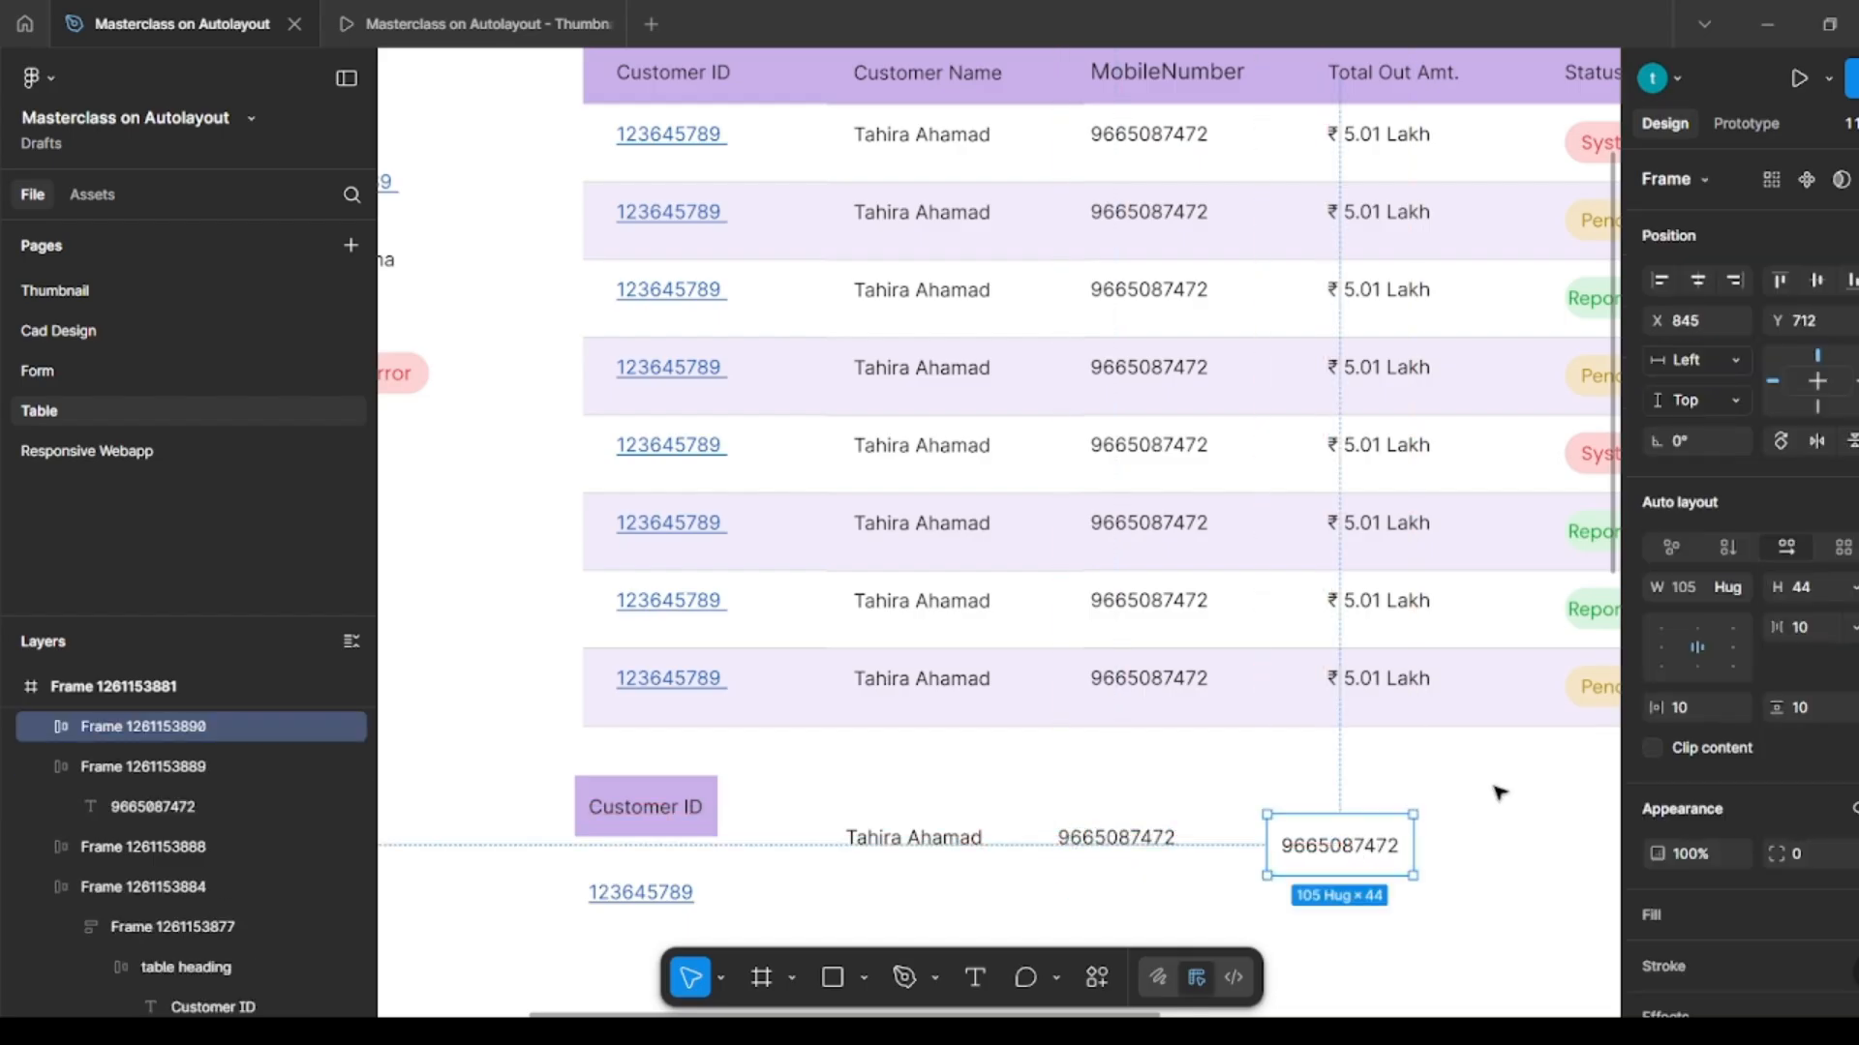
{"action": "left_click", "coordinate": [1396, 682], "text": "ctrl"}
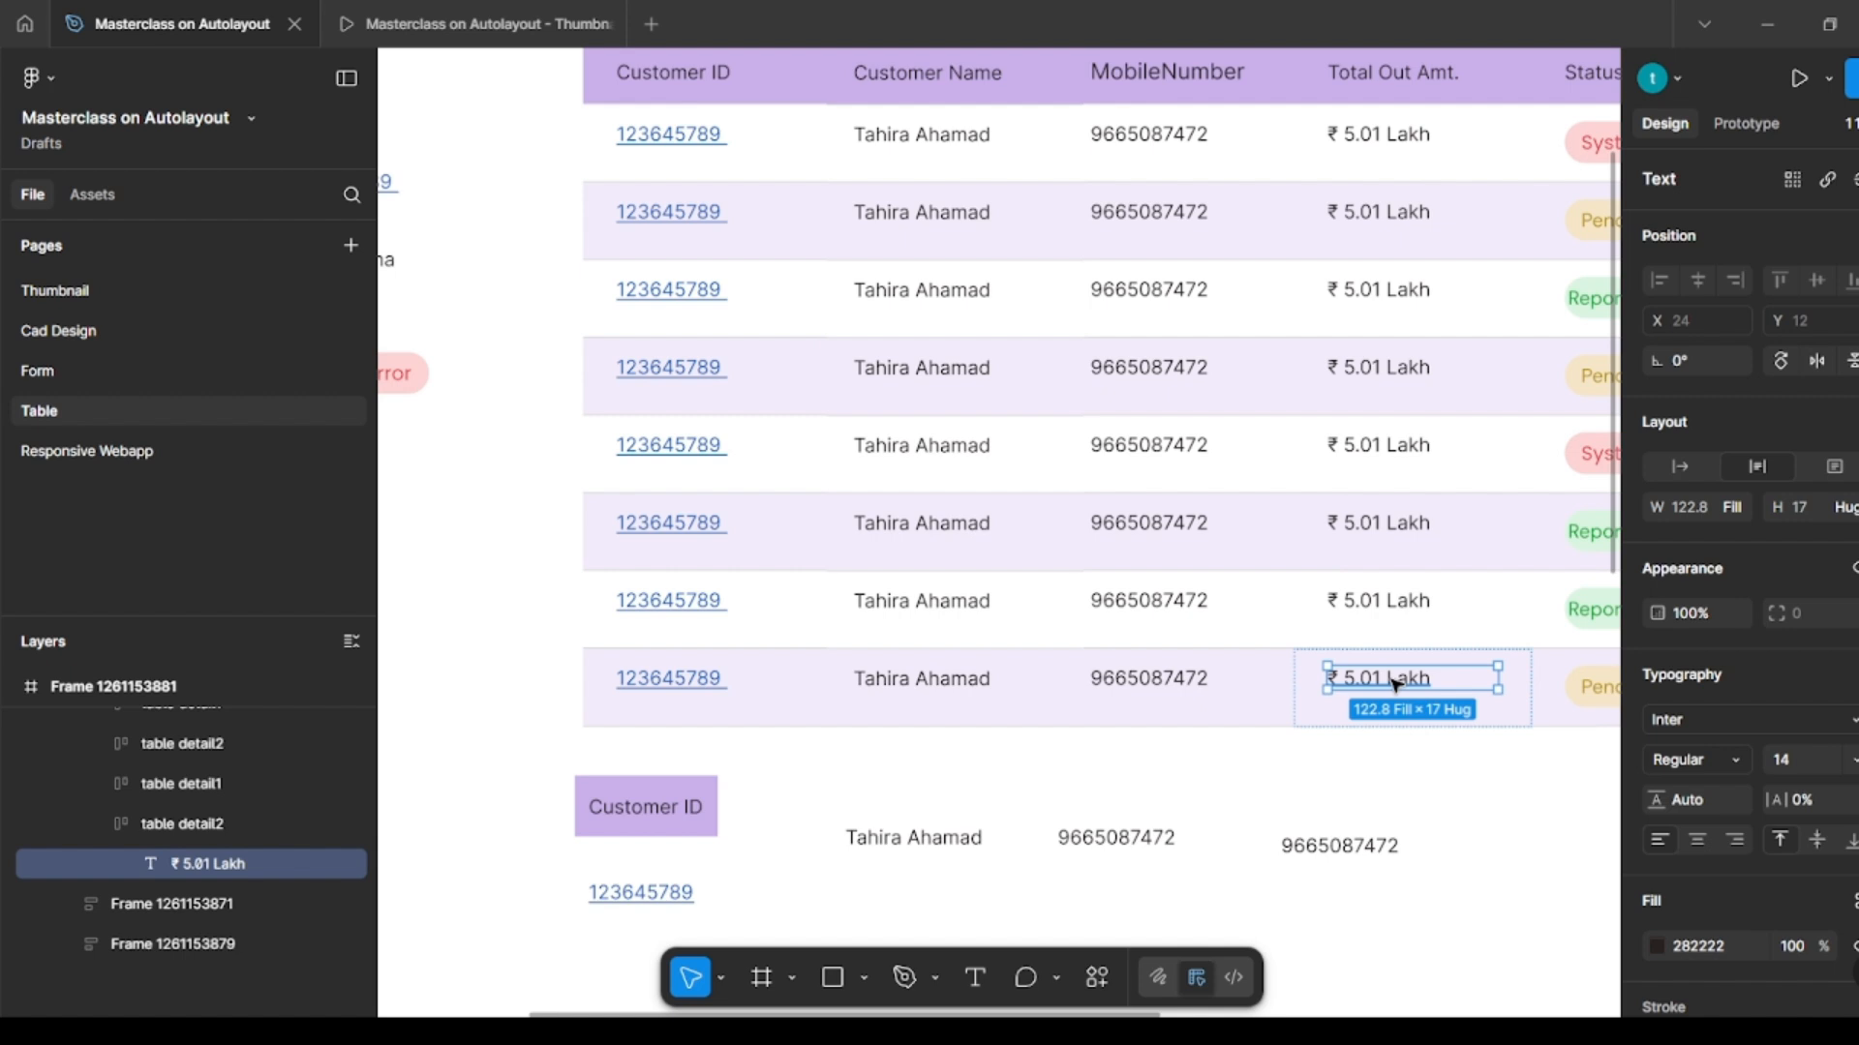
{"action": "left_click", "coordinate": [1323, 845], "text": "ctrl"}
{"action": "type", "text": "₹ 5.01 Lakh"}
{"action": "key", "text": "Escape"}
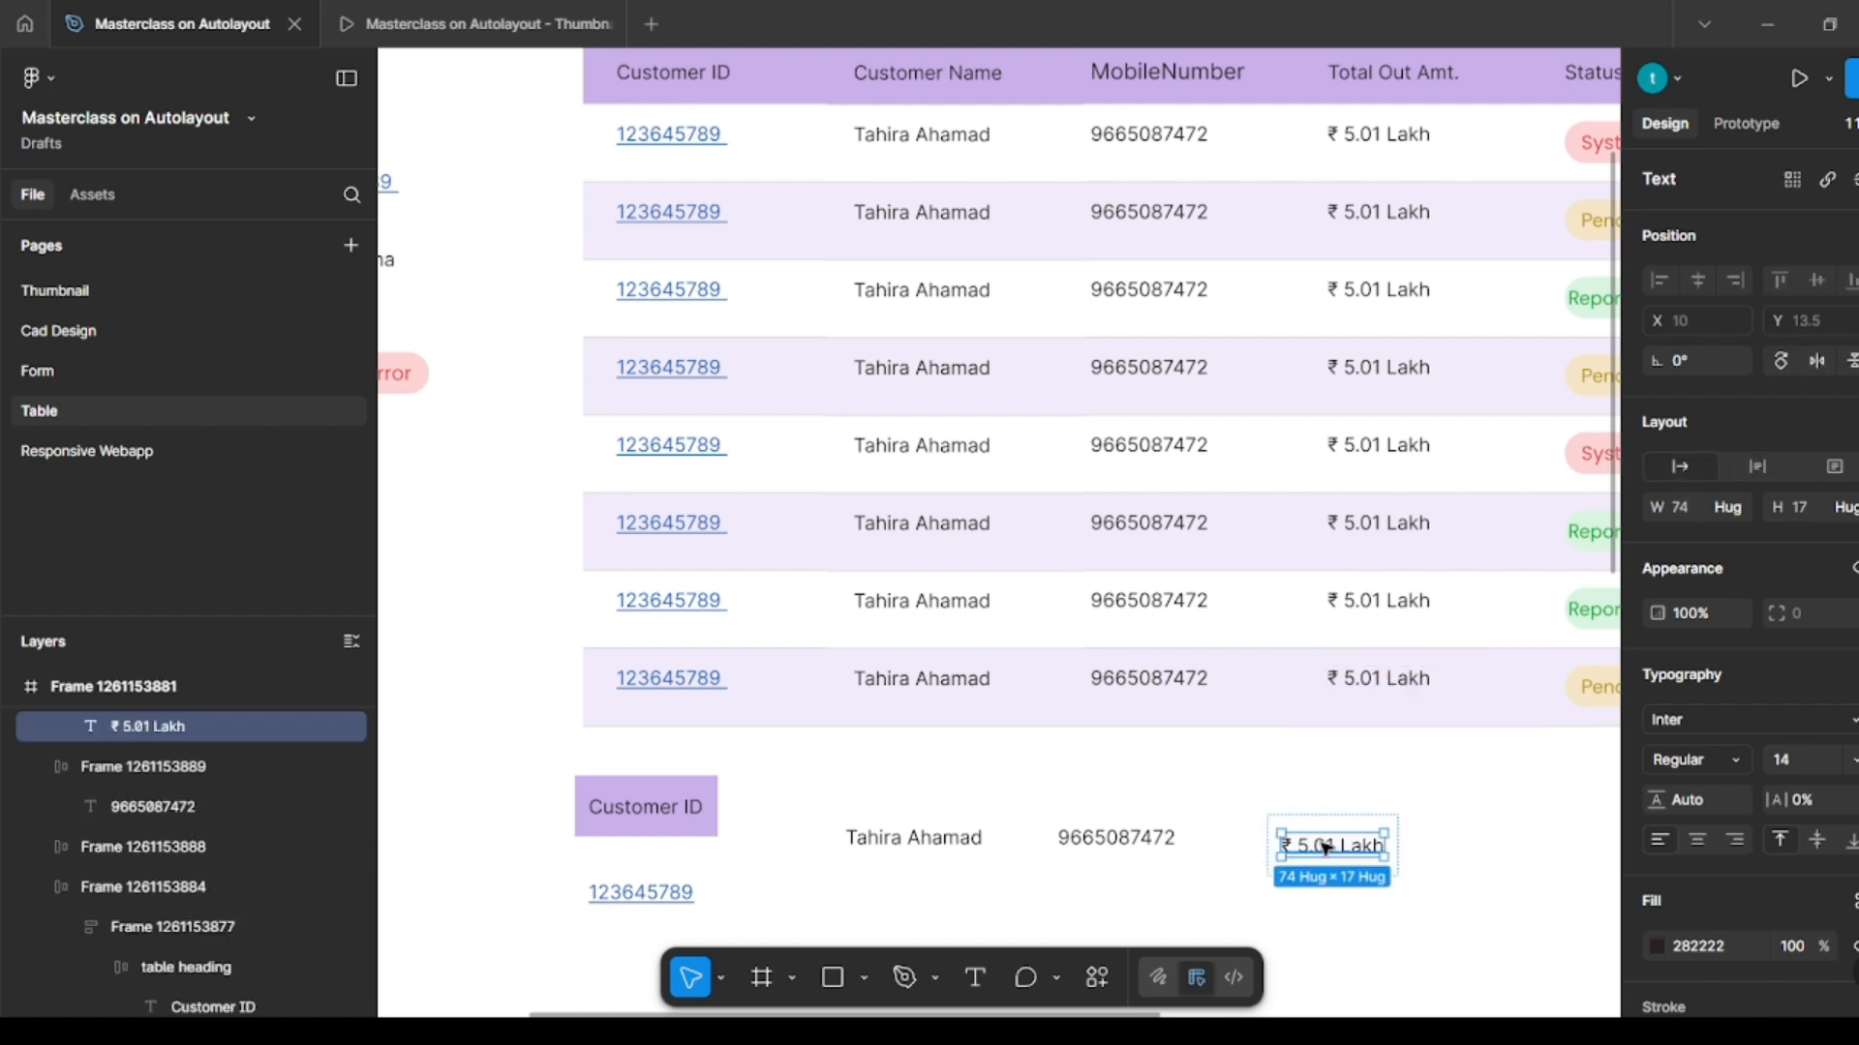
{"action": "key", "text": "Escape"}
Step: Duplicate the ₹ 5.01 Lakh cell beneath the Status column
{"action": "scroll", "coordinate": [1398, 751], "scroll_direction": "right", "scroll_amount": 5}
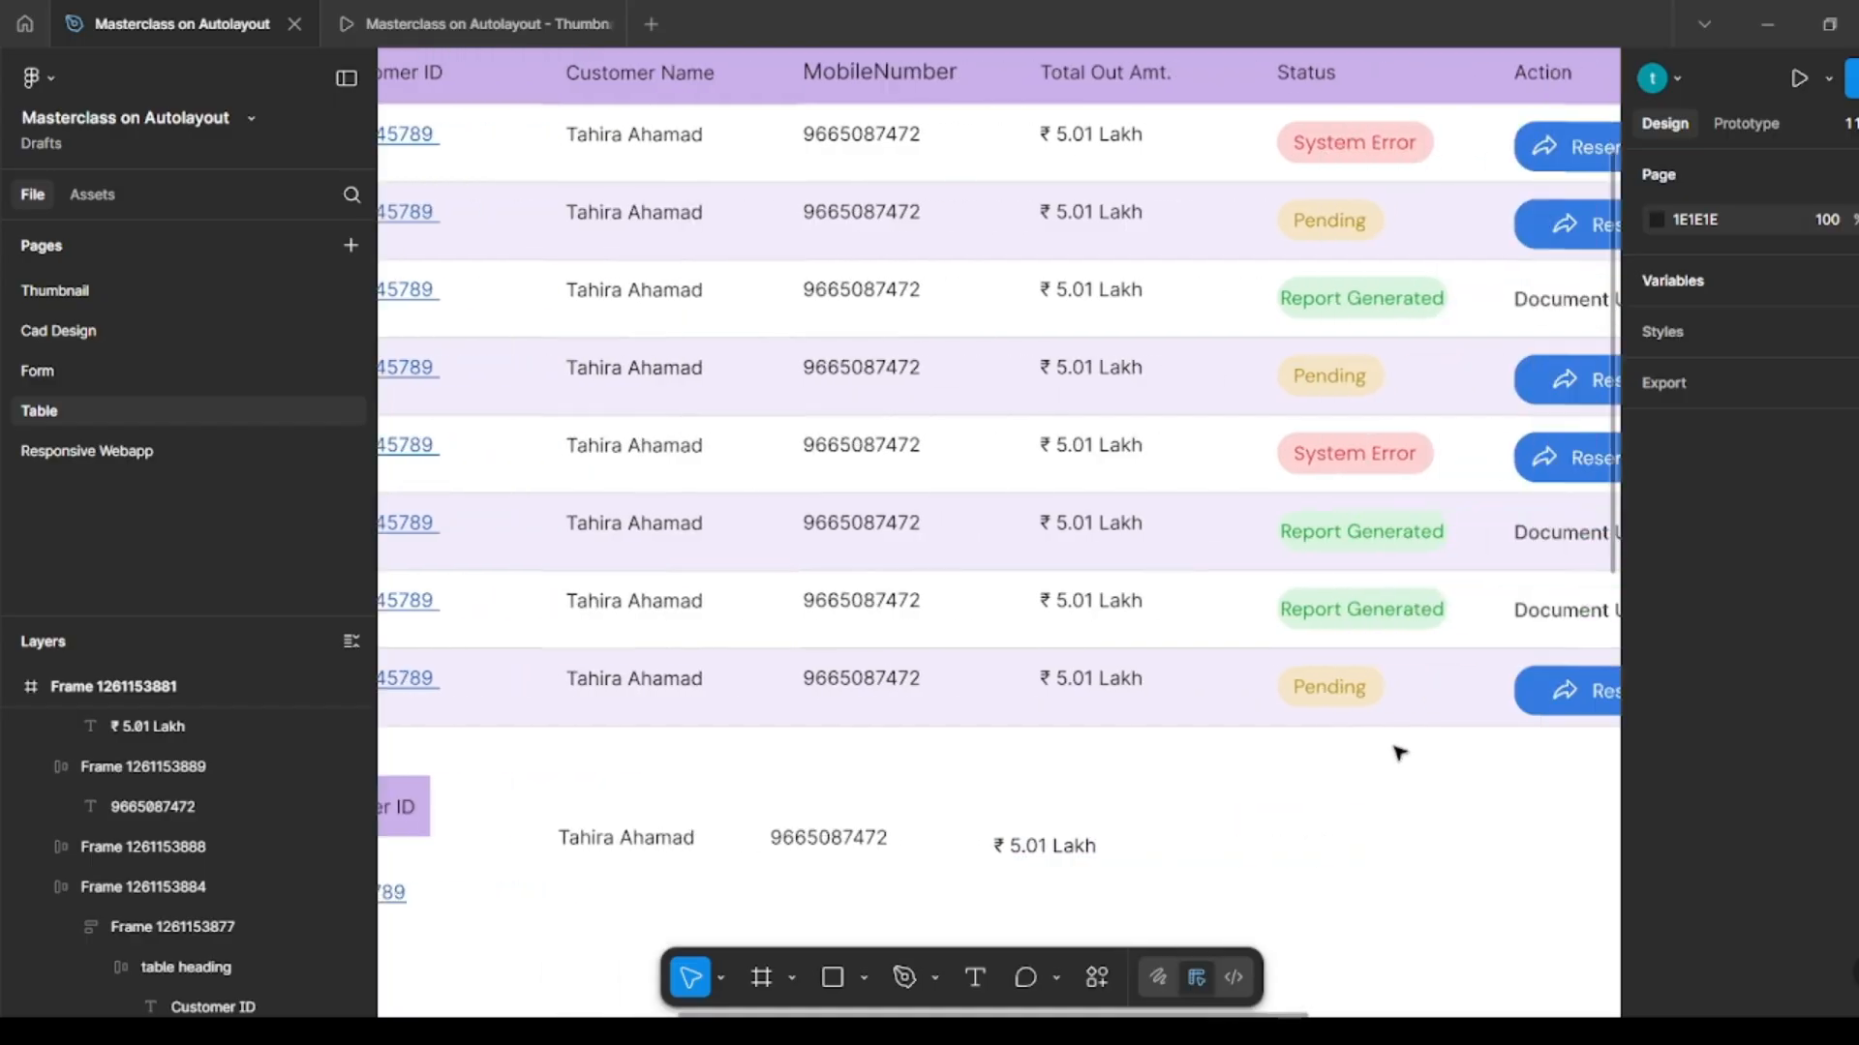
{"action": "left_click", "coordinate": [871, 830]}
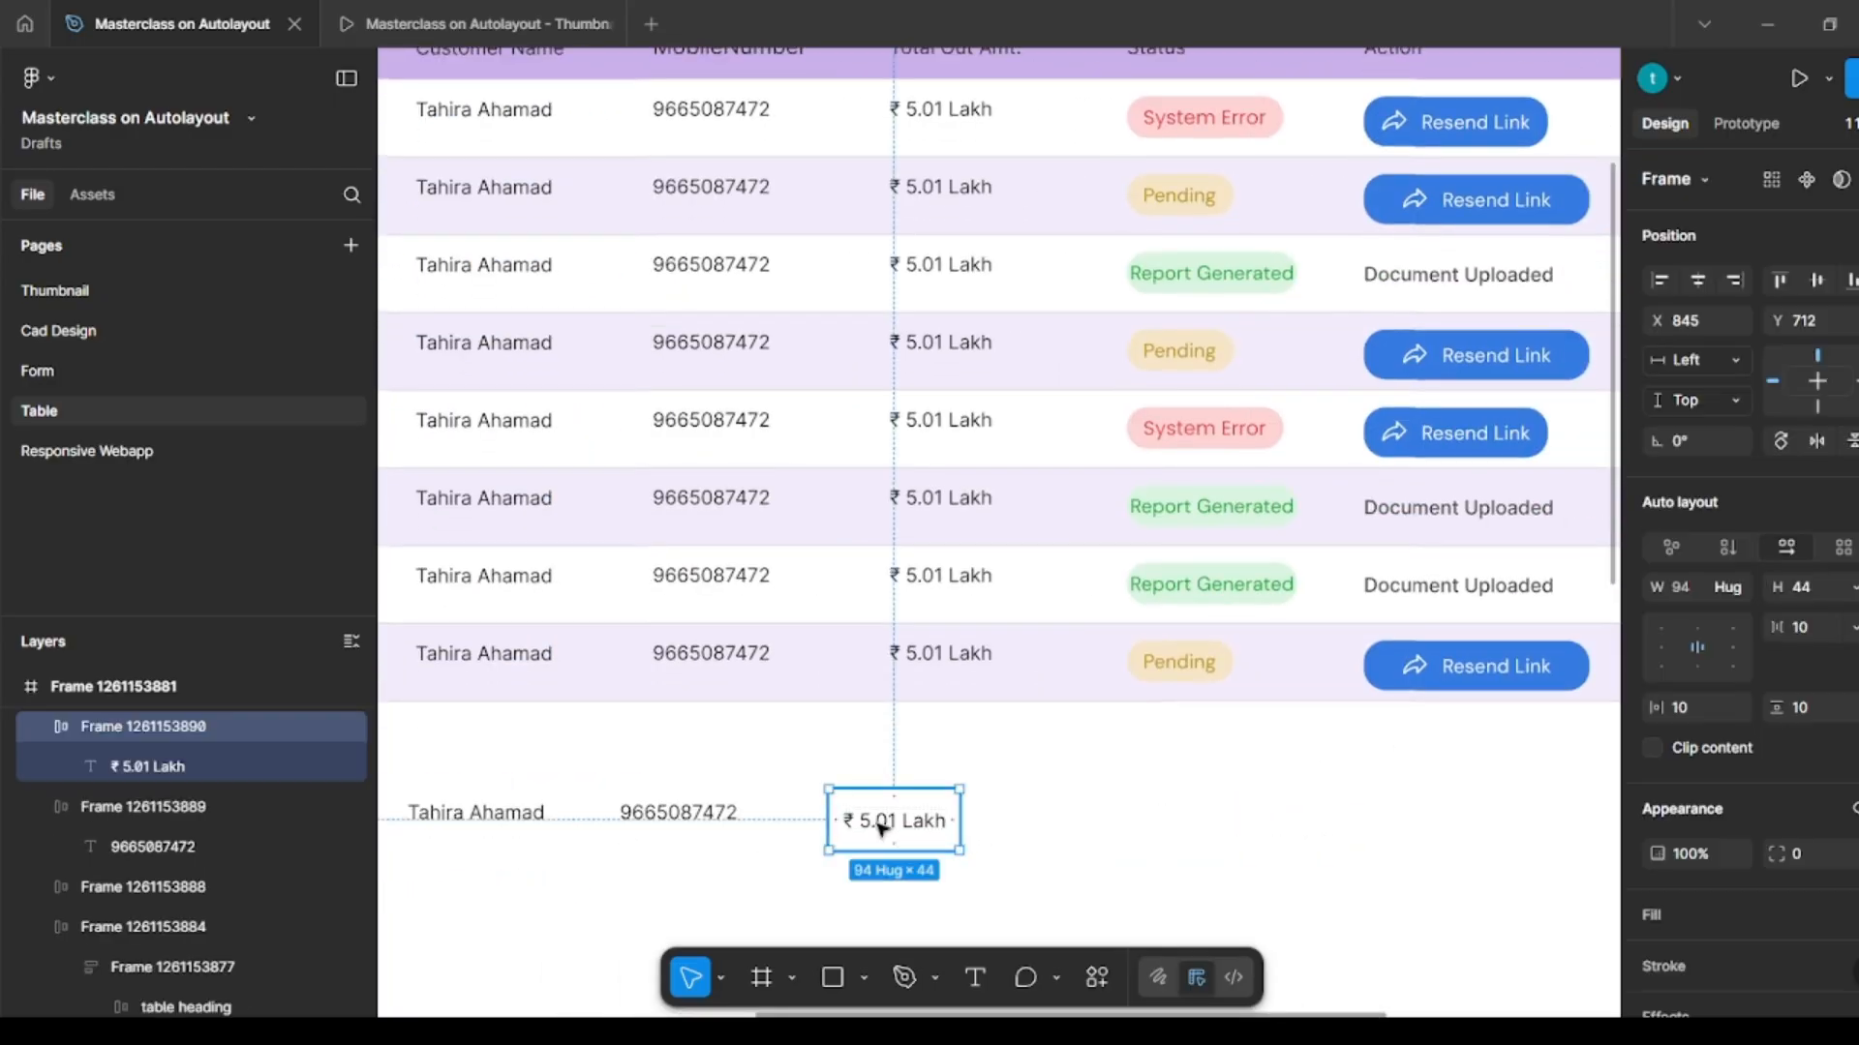
{"action": "left_click_drag", "start_coordinate": [881, 829], "coordinate": [1167, 829]}
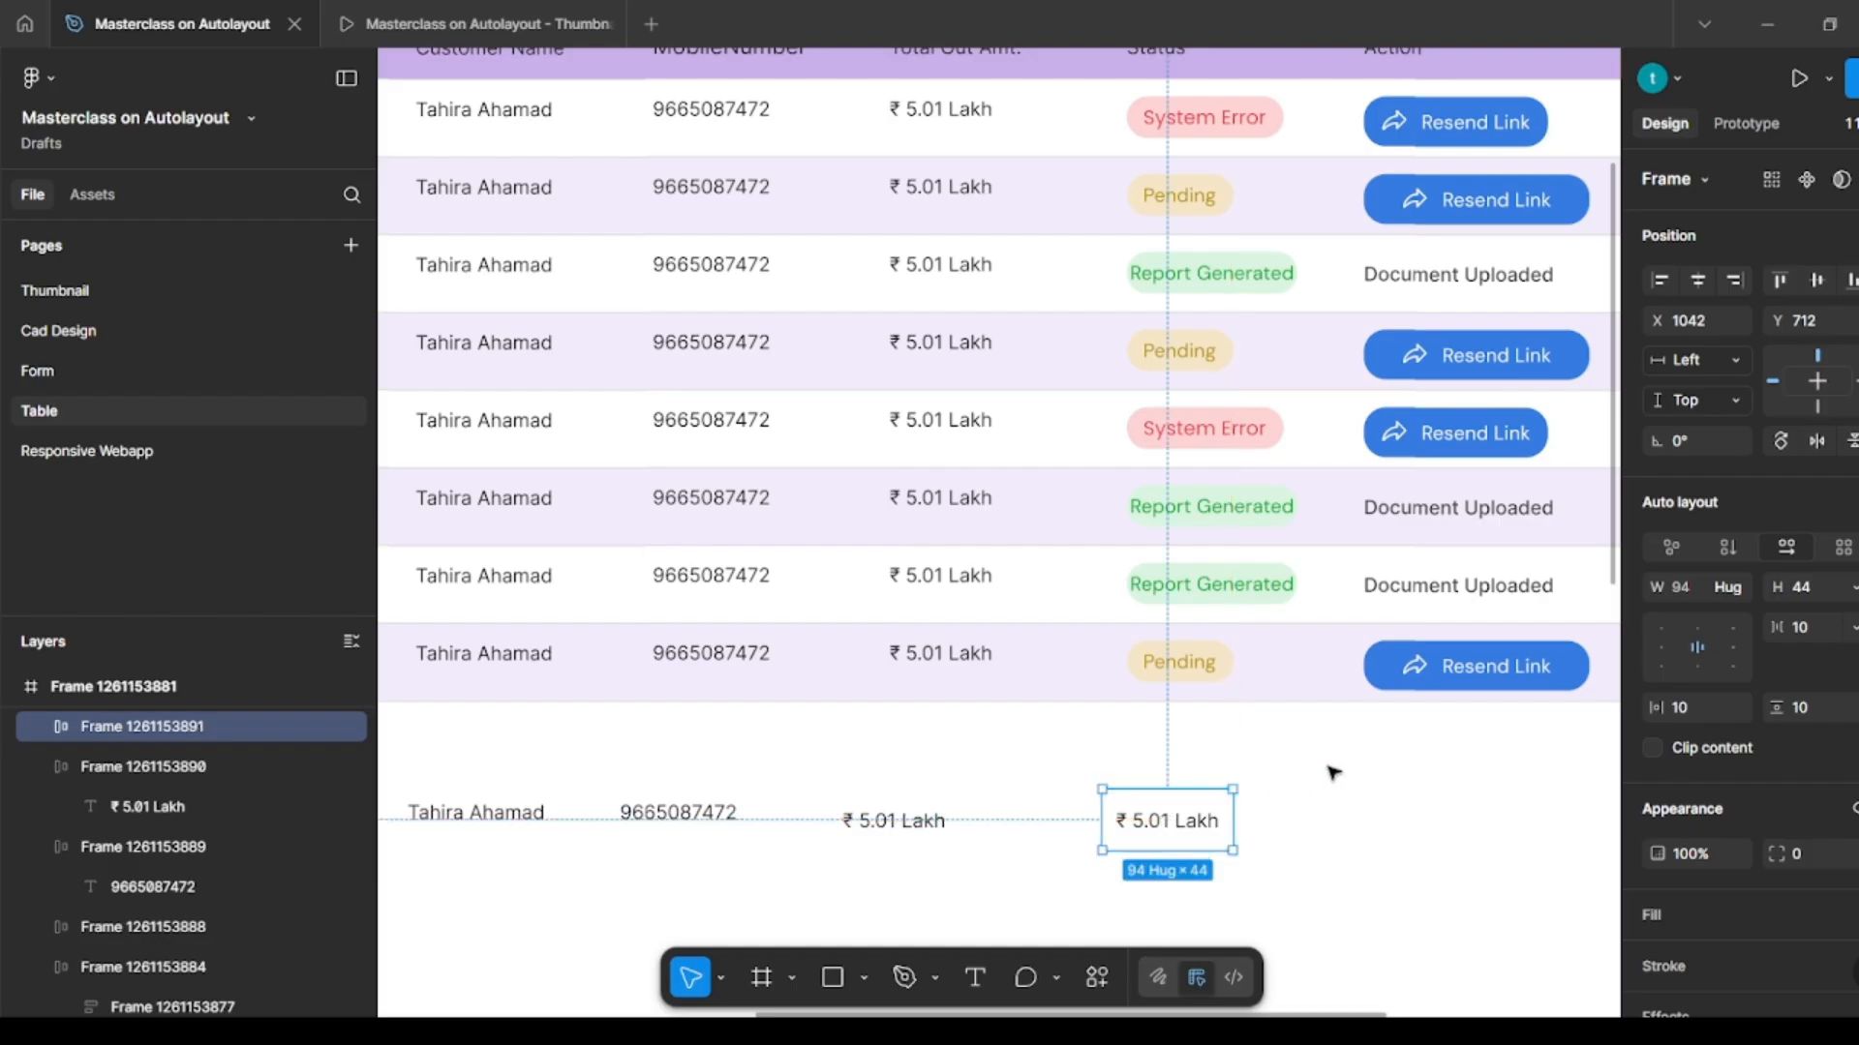
{"action": "left_click", "coordinate": [1333, 771]}
Step: Replace the text in the duplicated amount cell with the Pending pill copied from the table's last row
{"action": "left_click", "coordinate": [1200, 670], "text": "ctrl"}
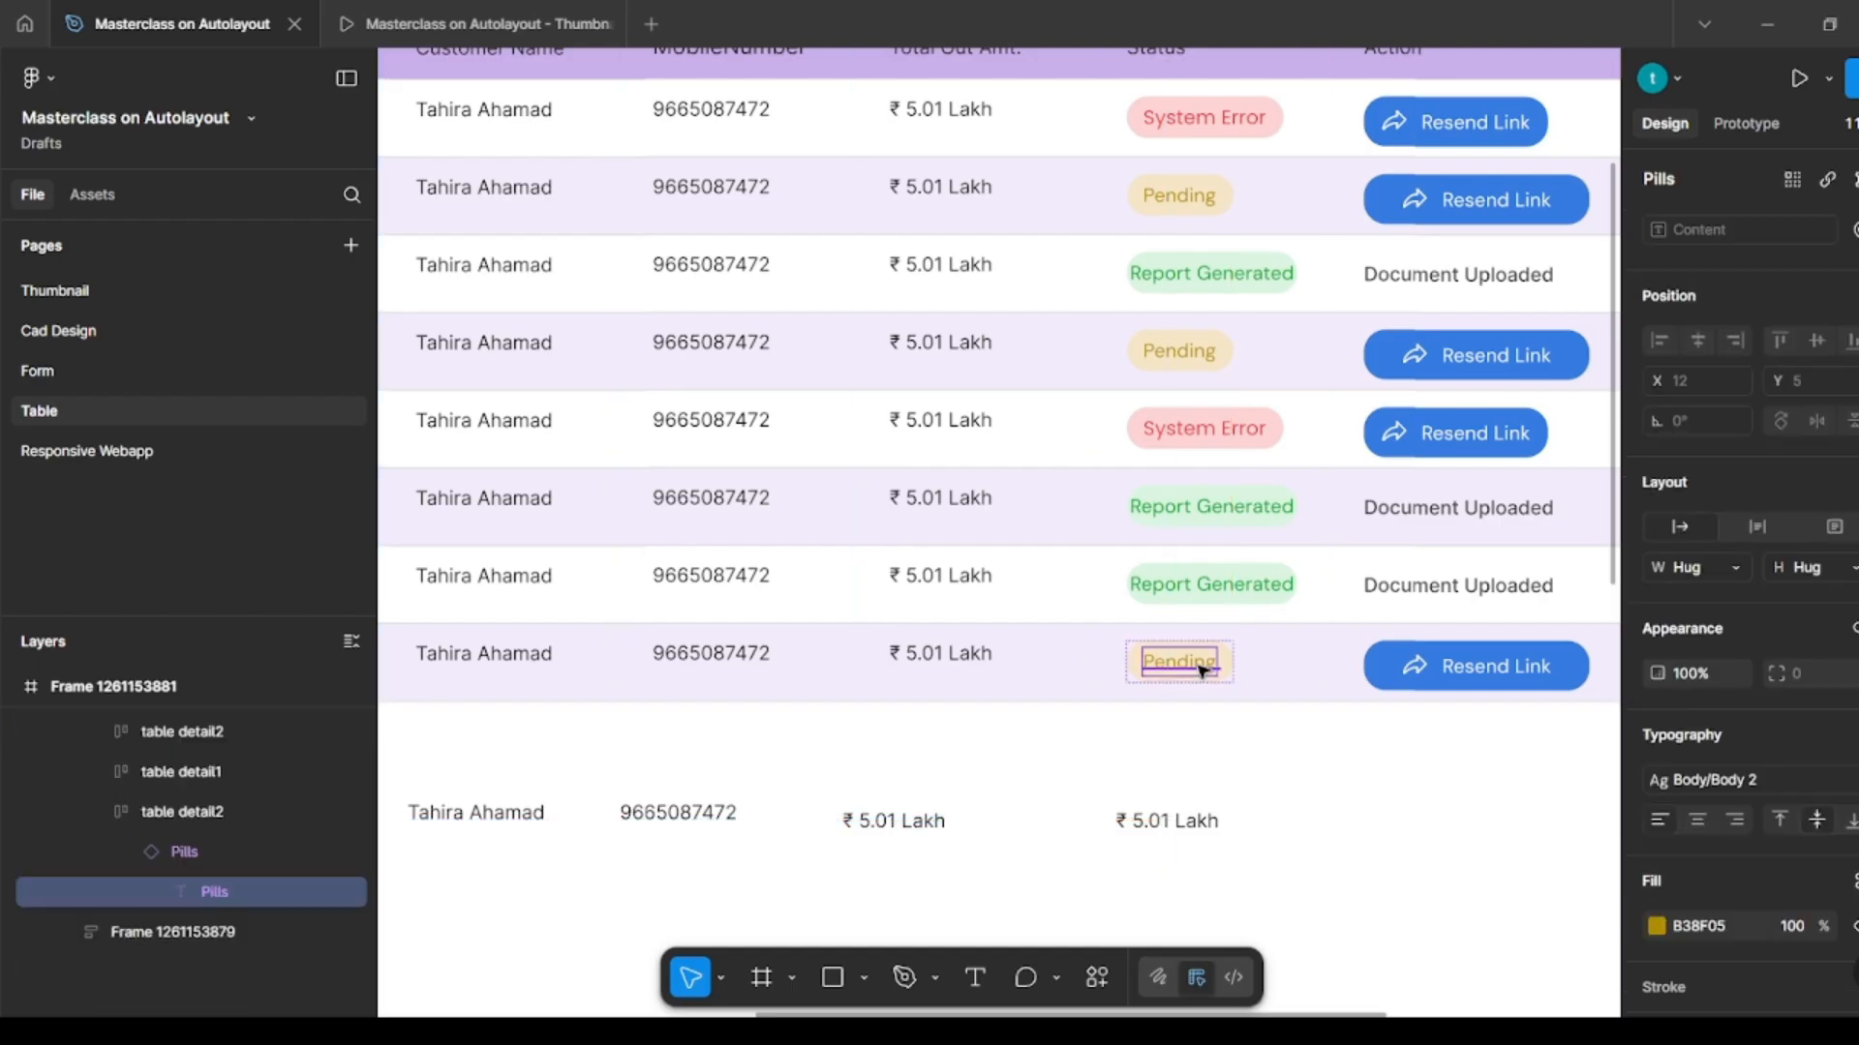
{"action": "key", "text": "Escape"}
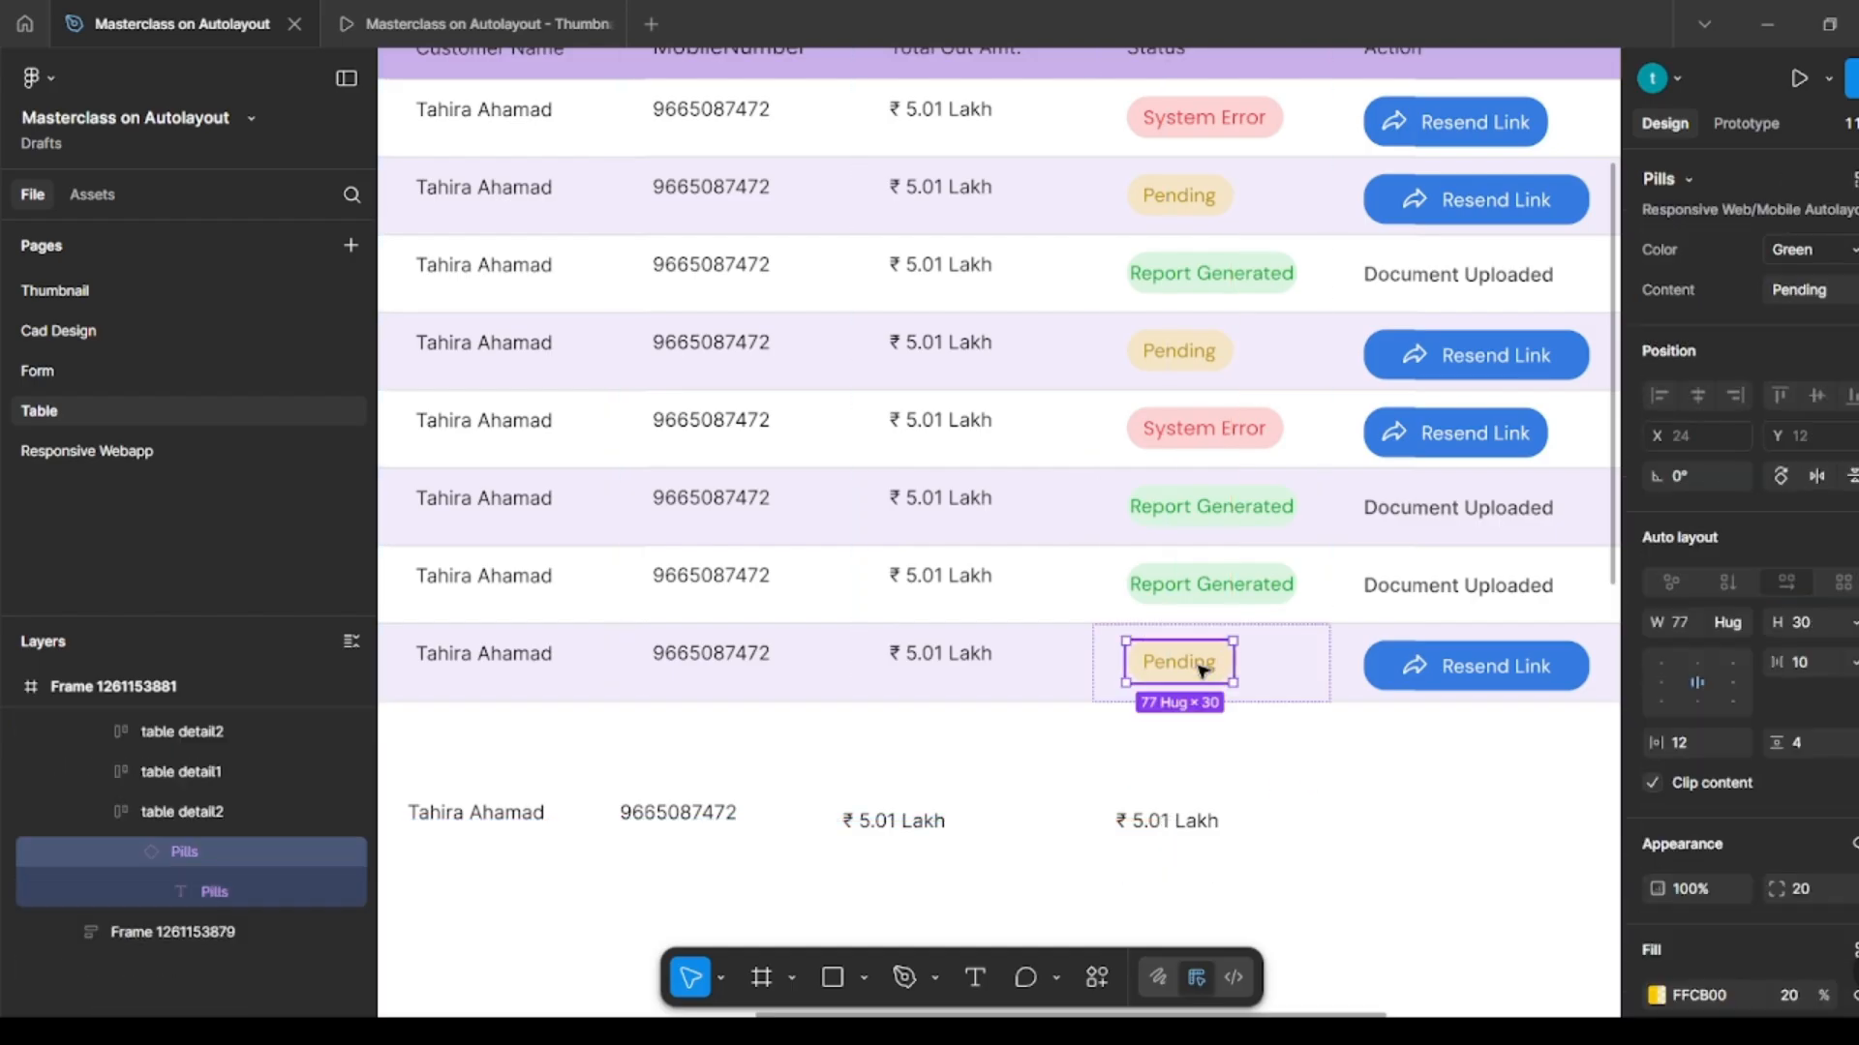
{"action": "left_click", "coordinate": [1223, 823], "text": "ctrl"}
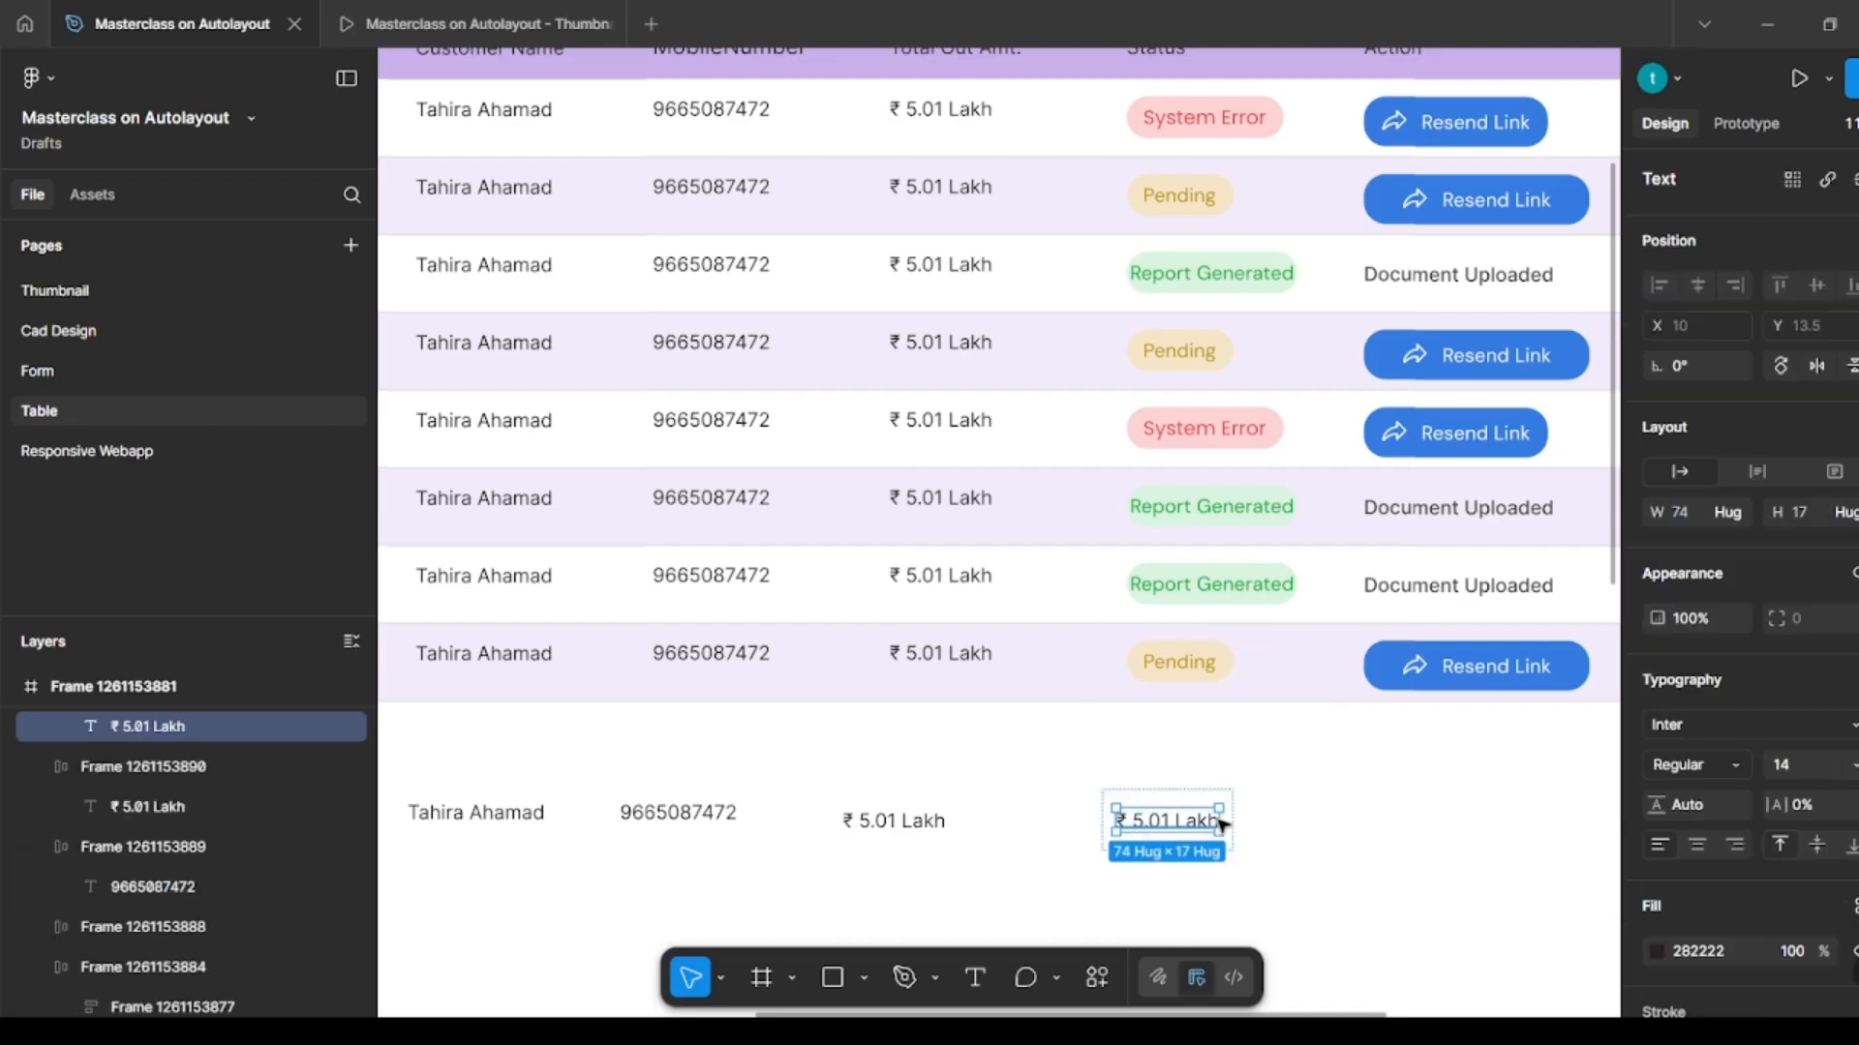
{"action": "key", "text": "ctrl+shift+r"}
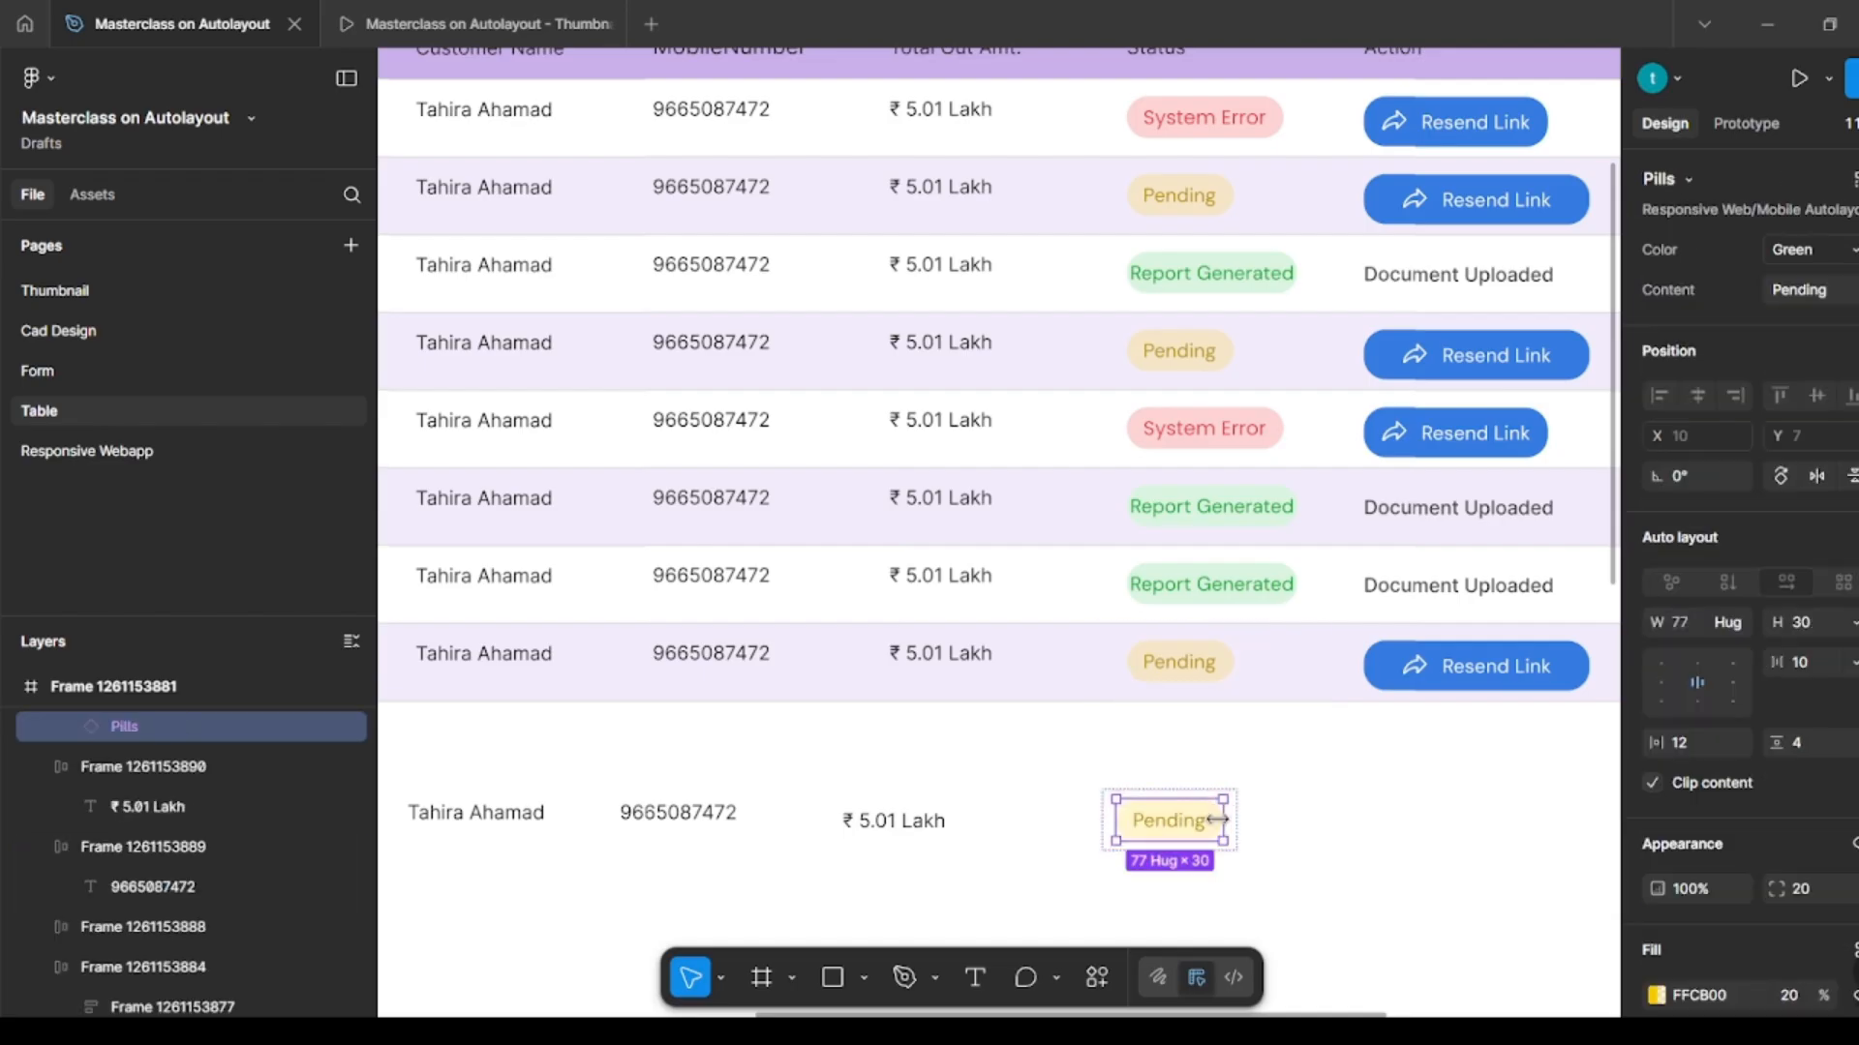
{"action": "left_click", "coordinate": [1355, 841]}
{"action": "left_click", "coordinate": [1168, 814]}
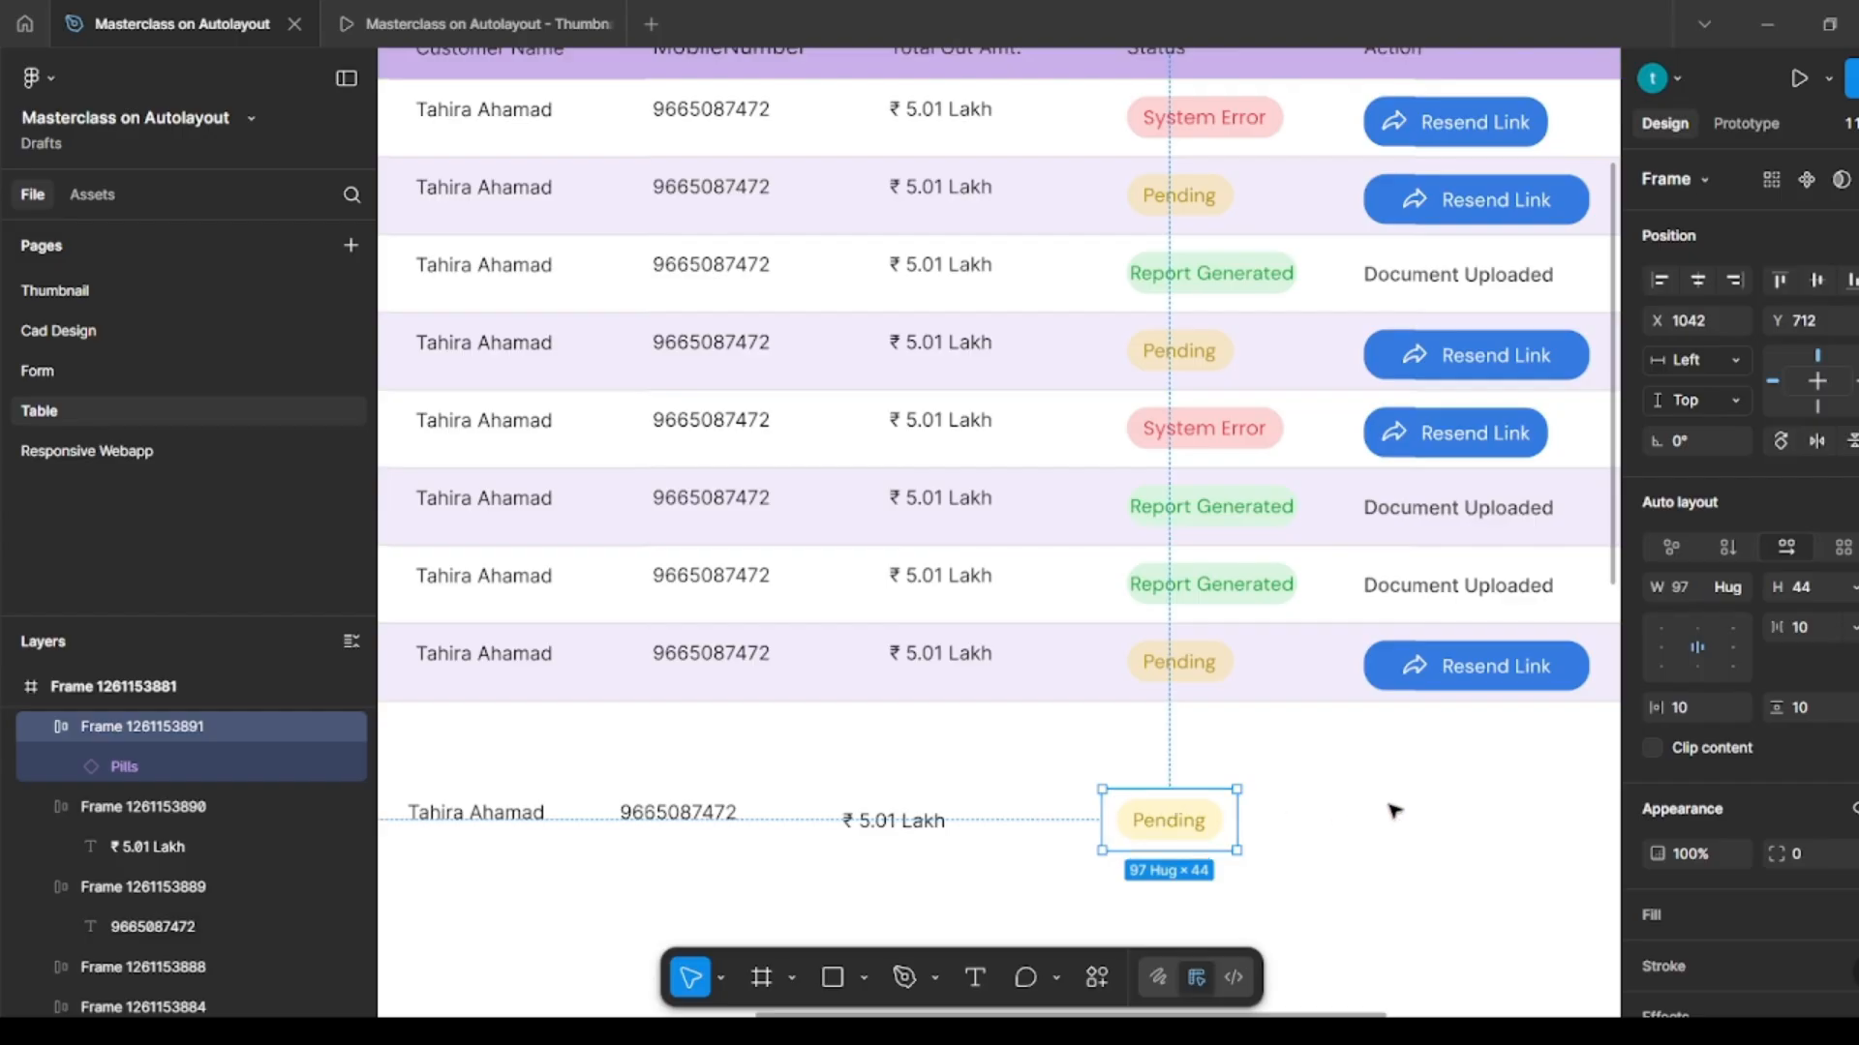
Step: Duplicate the Pending cell beneath the Action column
{"action": "left_click", "coordinate": [1334, 817]}
{"action": "left_click", "coordinate": [1213, 821]}
{"action": "left_click_drag", "start_coordinate": [1198, 823], "coordinate": [1460, 822]}
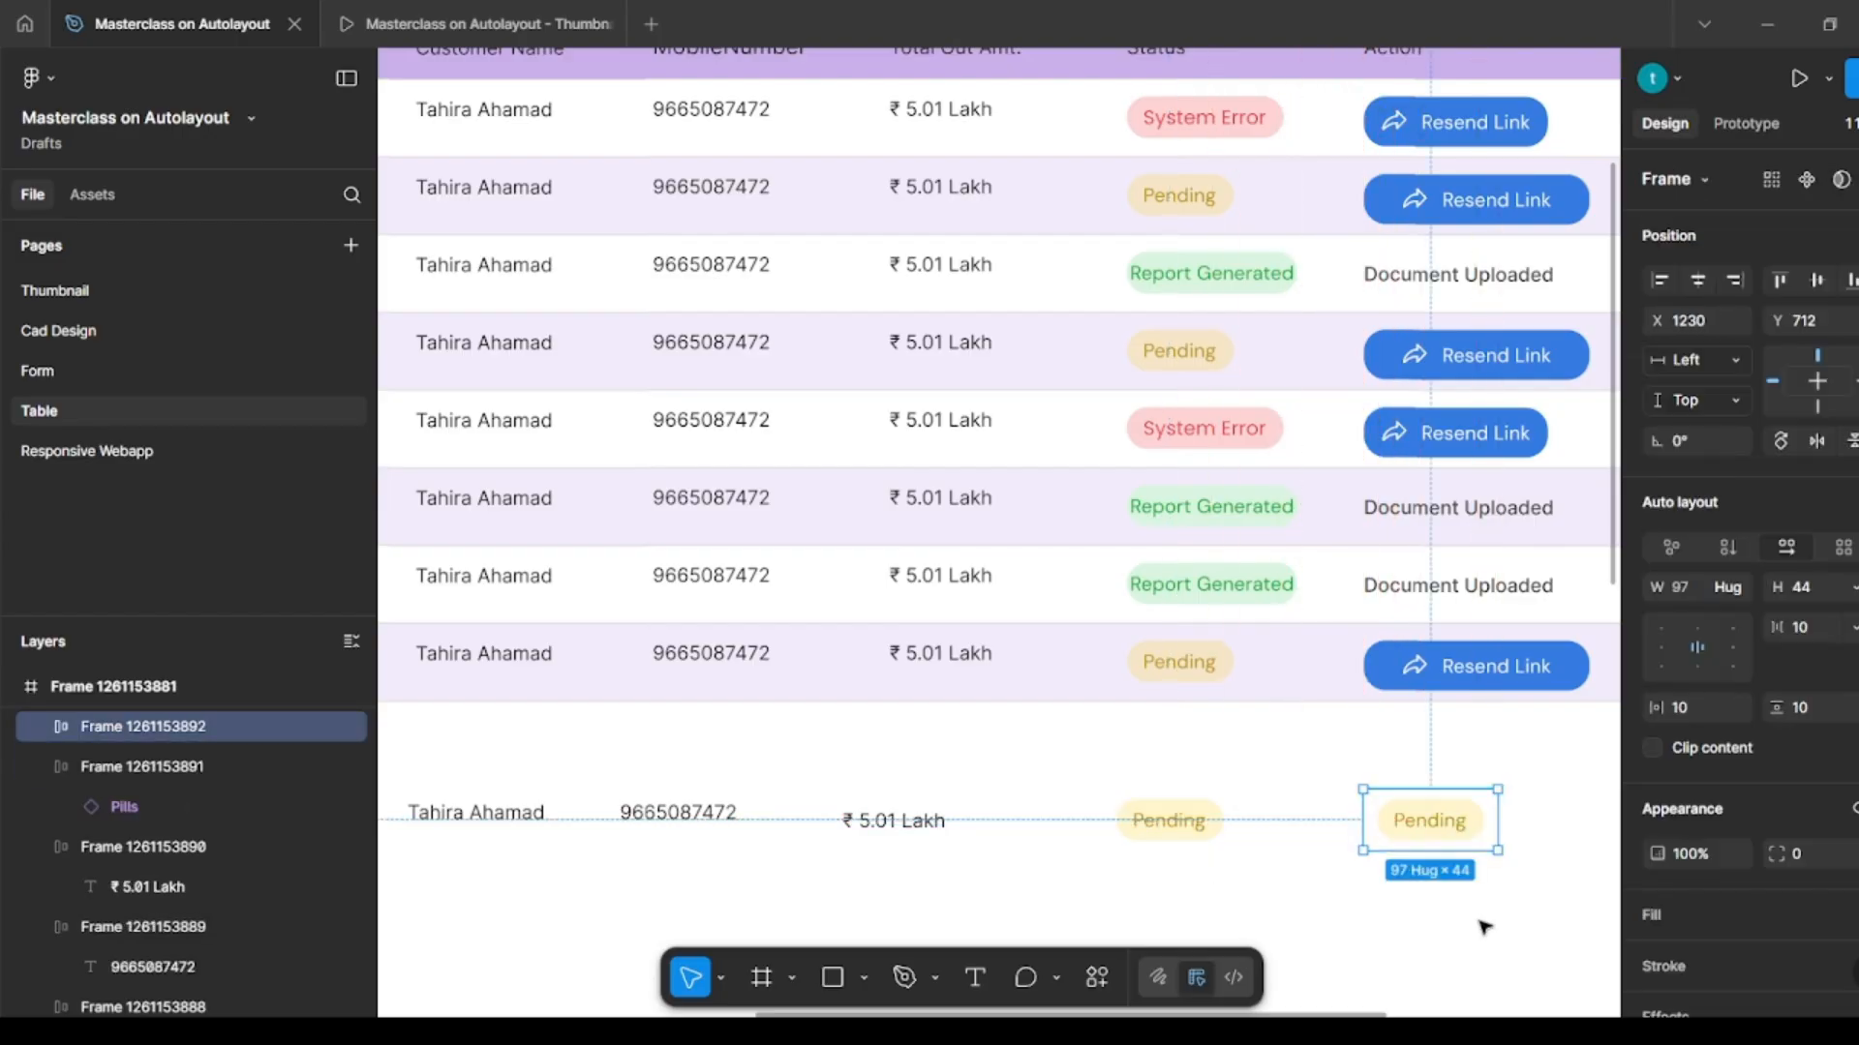
{"action": "left_click", "coordinate": [1487, 927]}
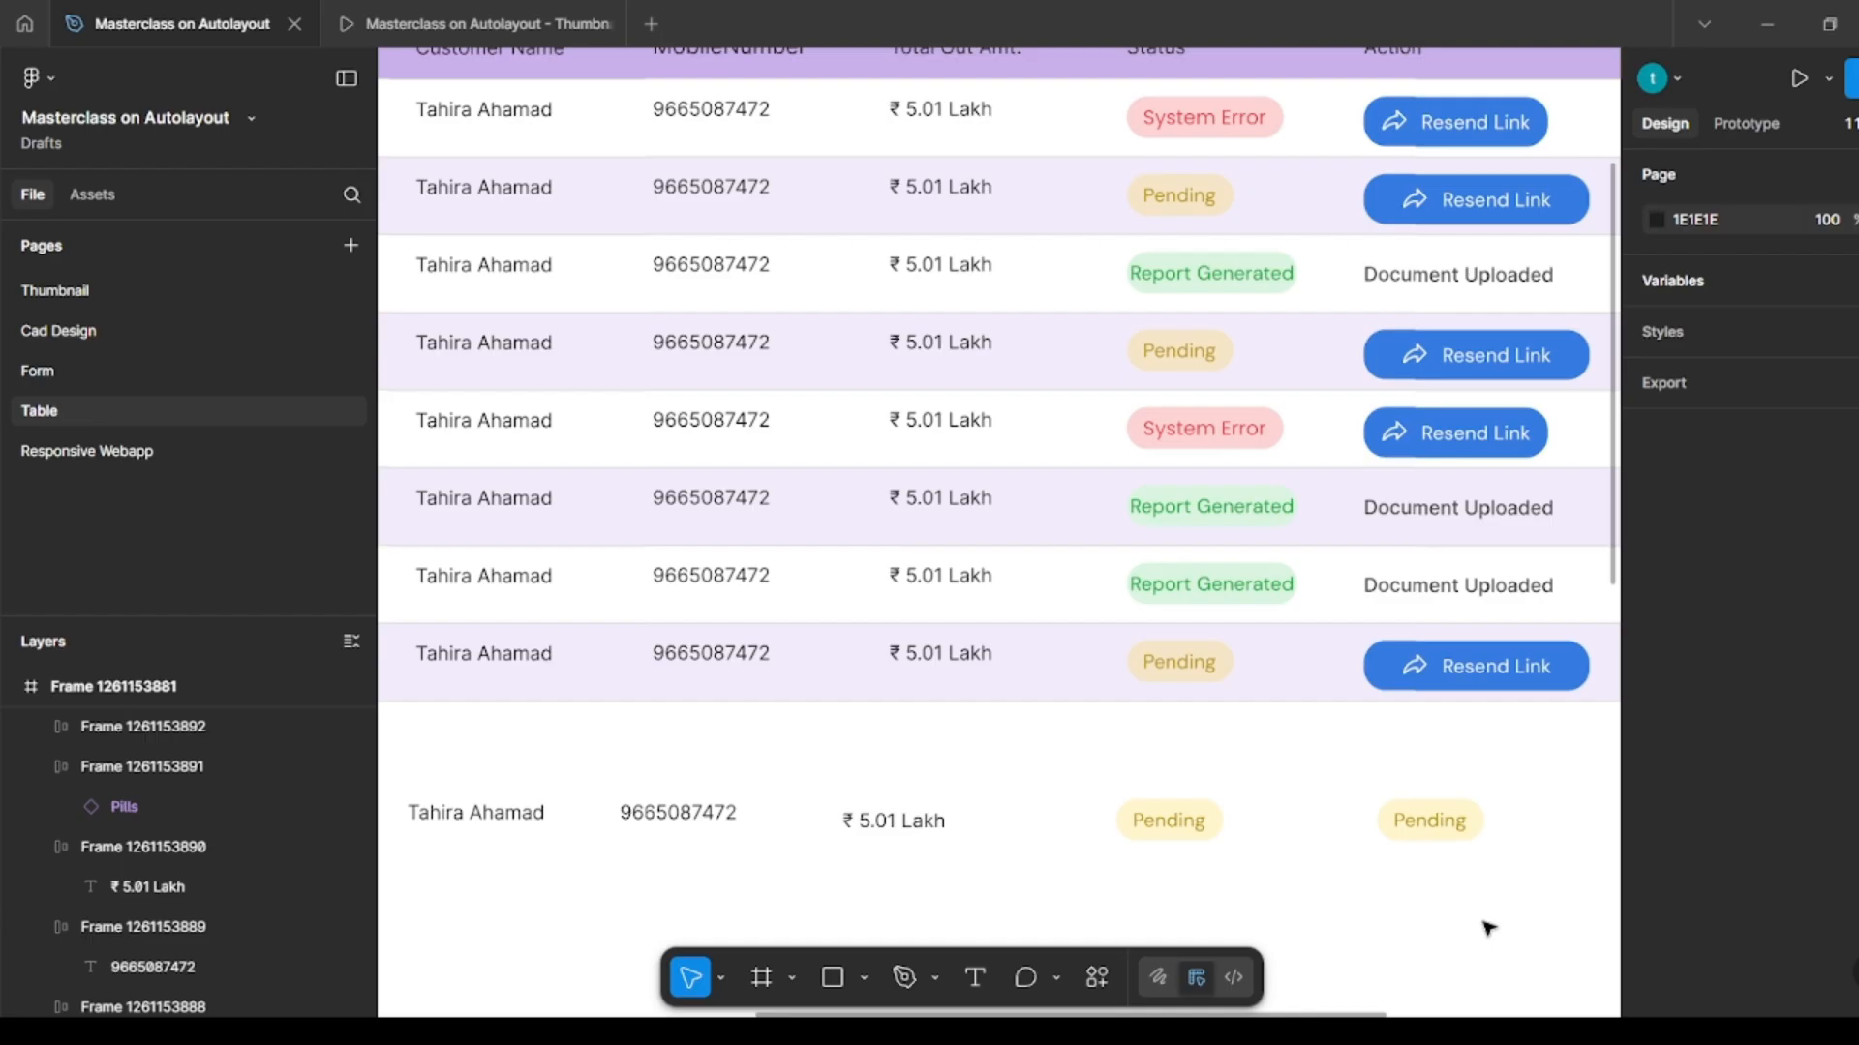
Step: Replace the pill in the duplicated Pending cell with the Resend Link button copied from the table's fourth row
{"action": "left_click", "coordinate": [1481, 356], "text": "ctrl"}
{"action": "key", "text": "shift+Return"}
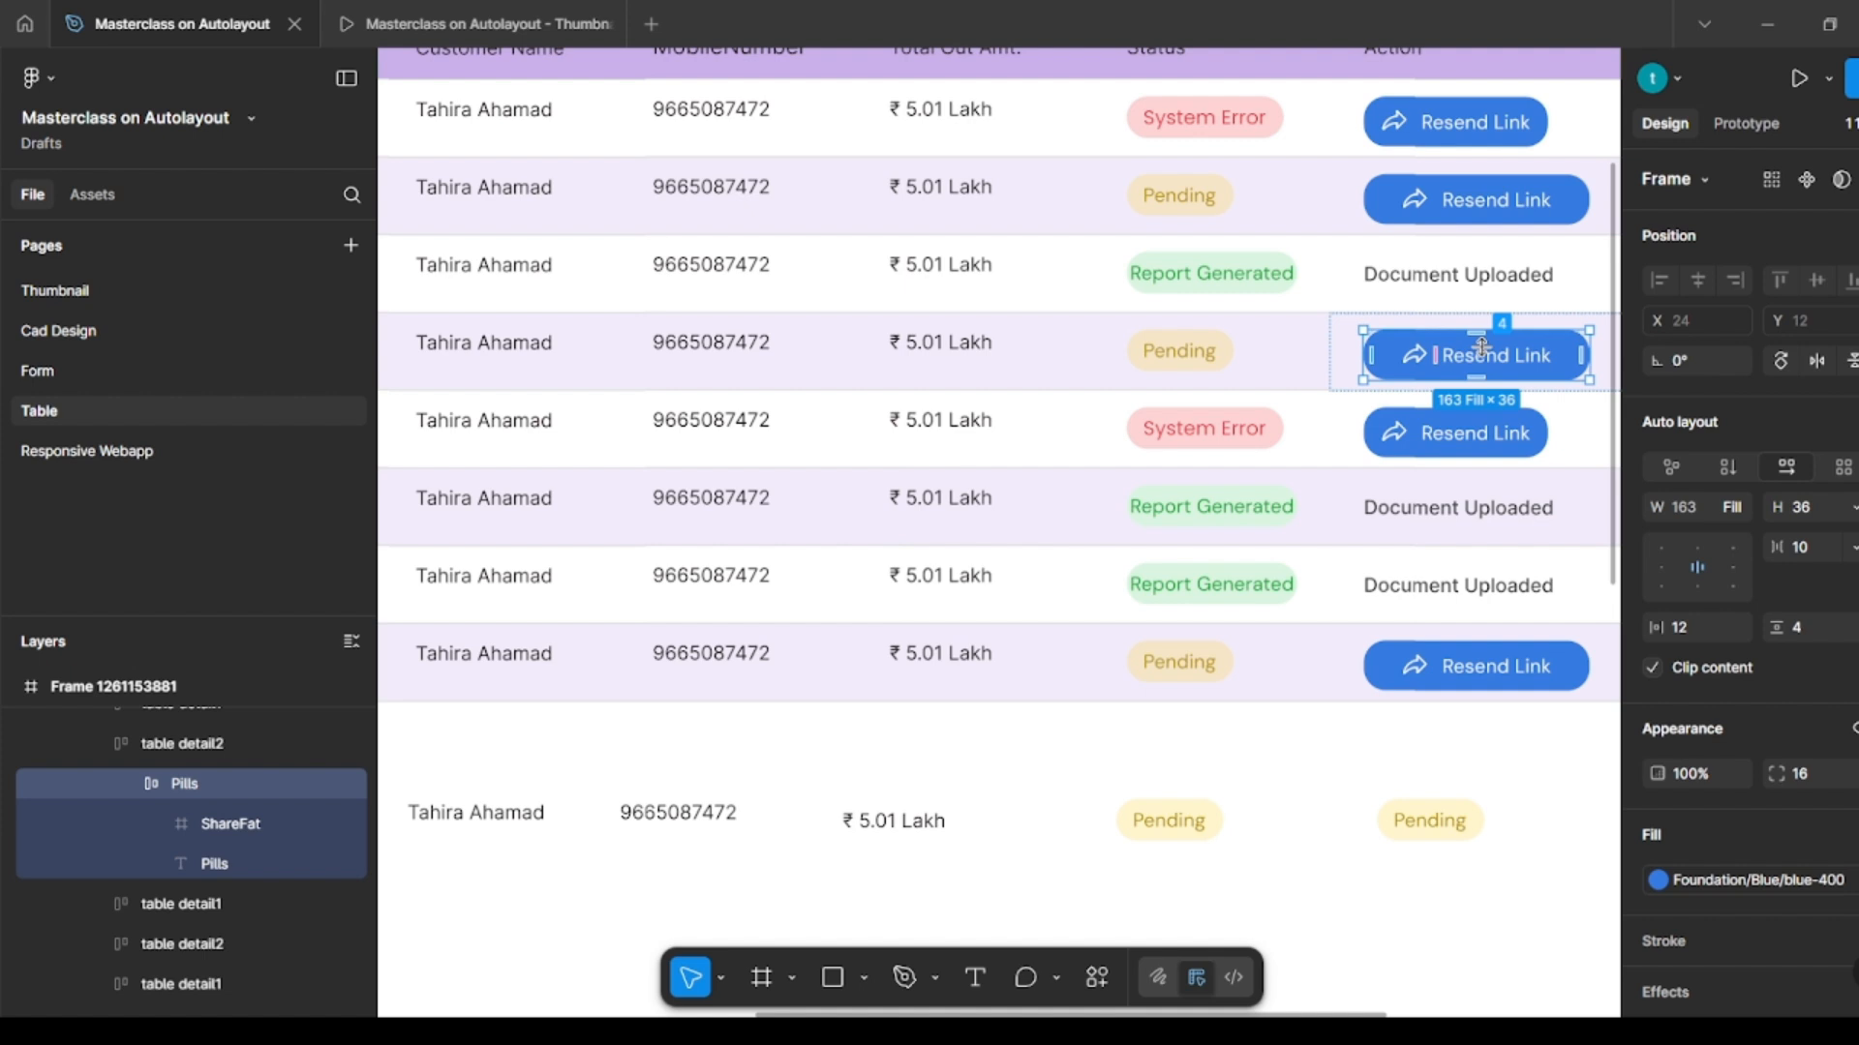
{"action": "left_click", "coordinate": [1426, 825], "text": "ctrl"}
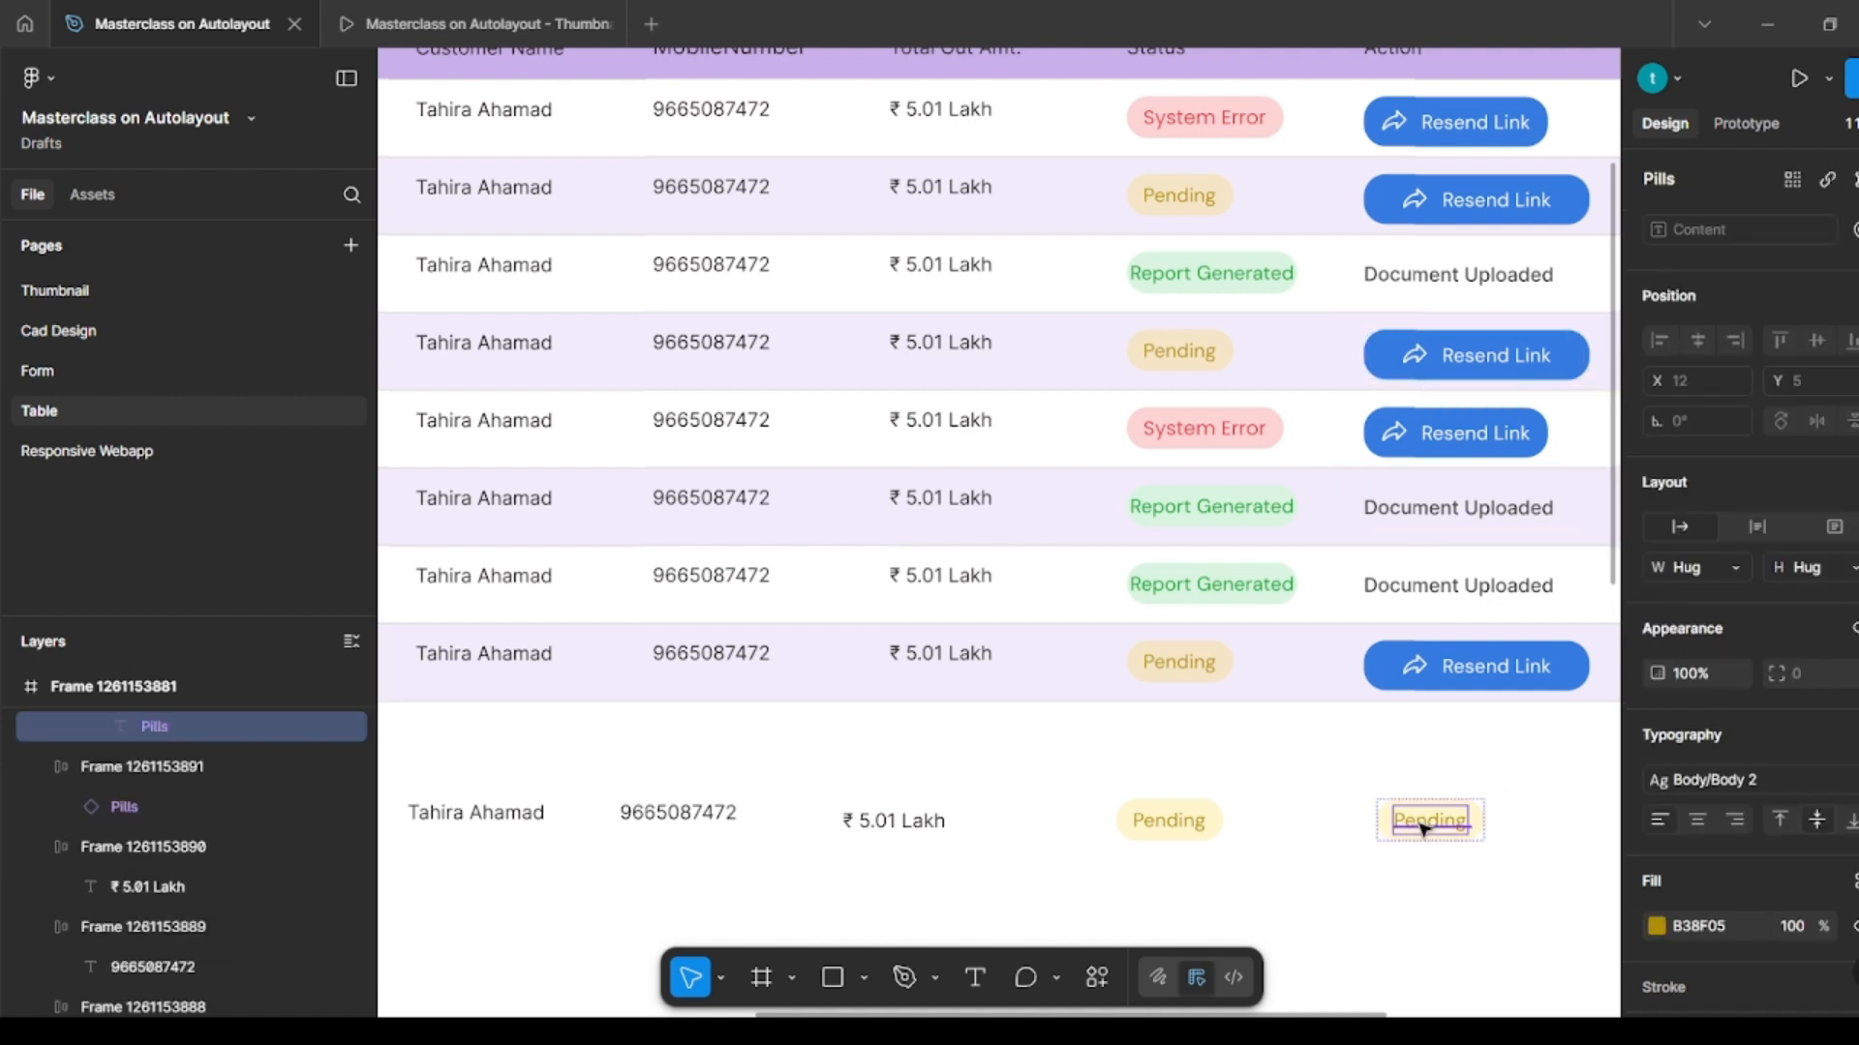
{"action": "key", "text": "shift+Return"}
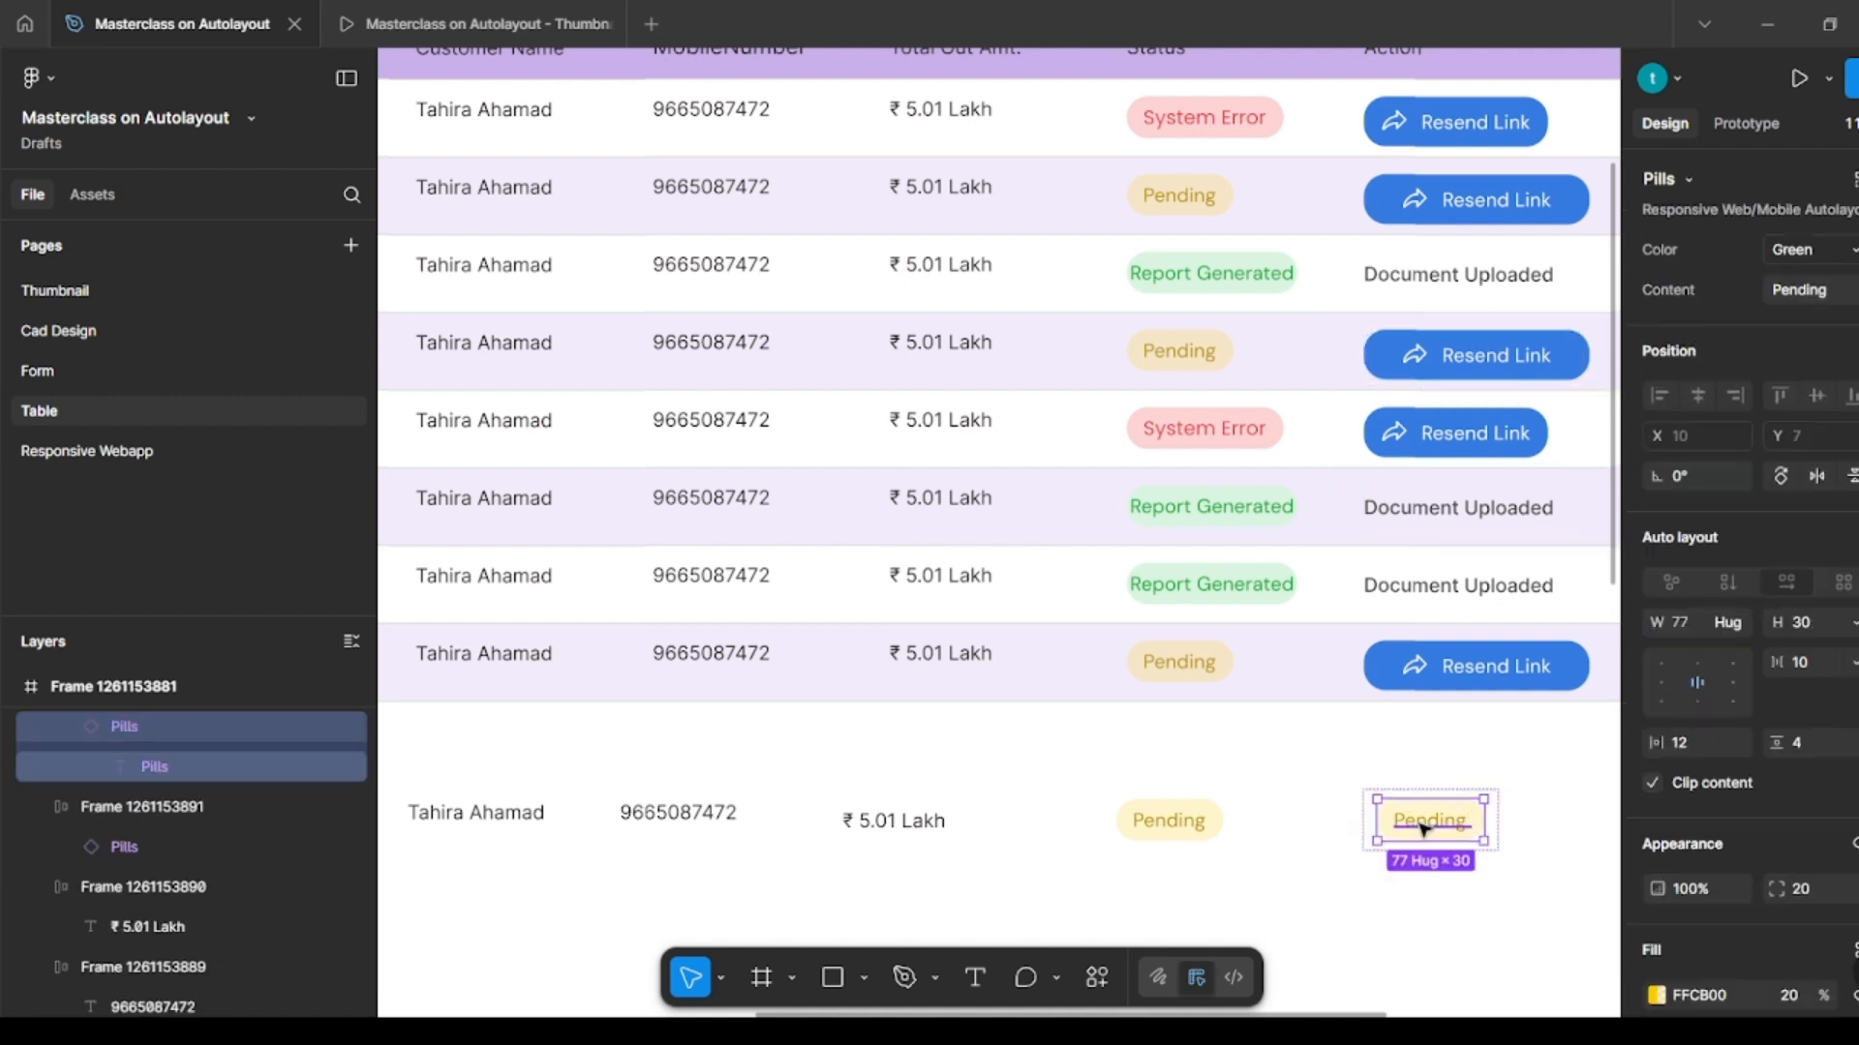
{"action": "key", "text": "ctrl+shift+r"}
{"action": "key", "text": "Escape"}
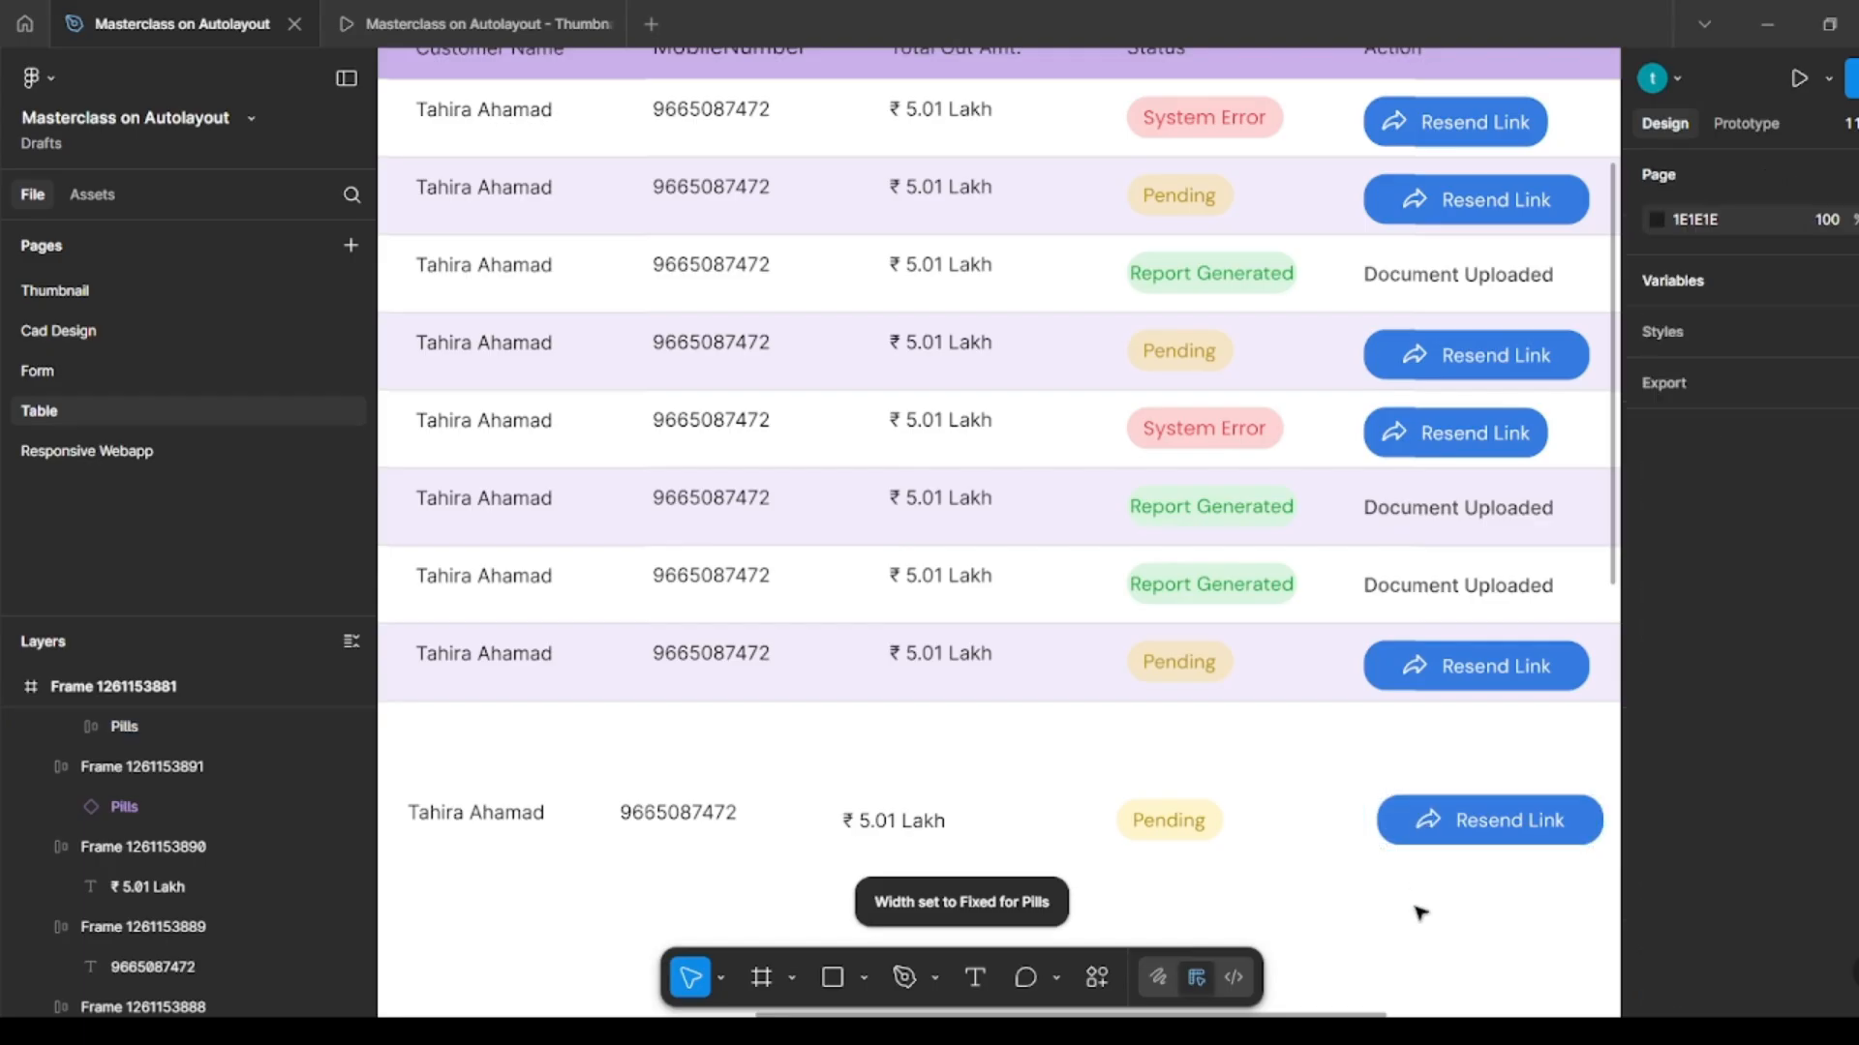
{"action": "left_click", "coordinate": [1423, 822]}
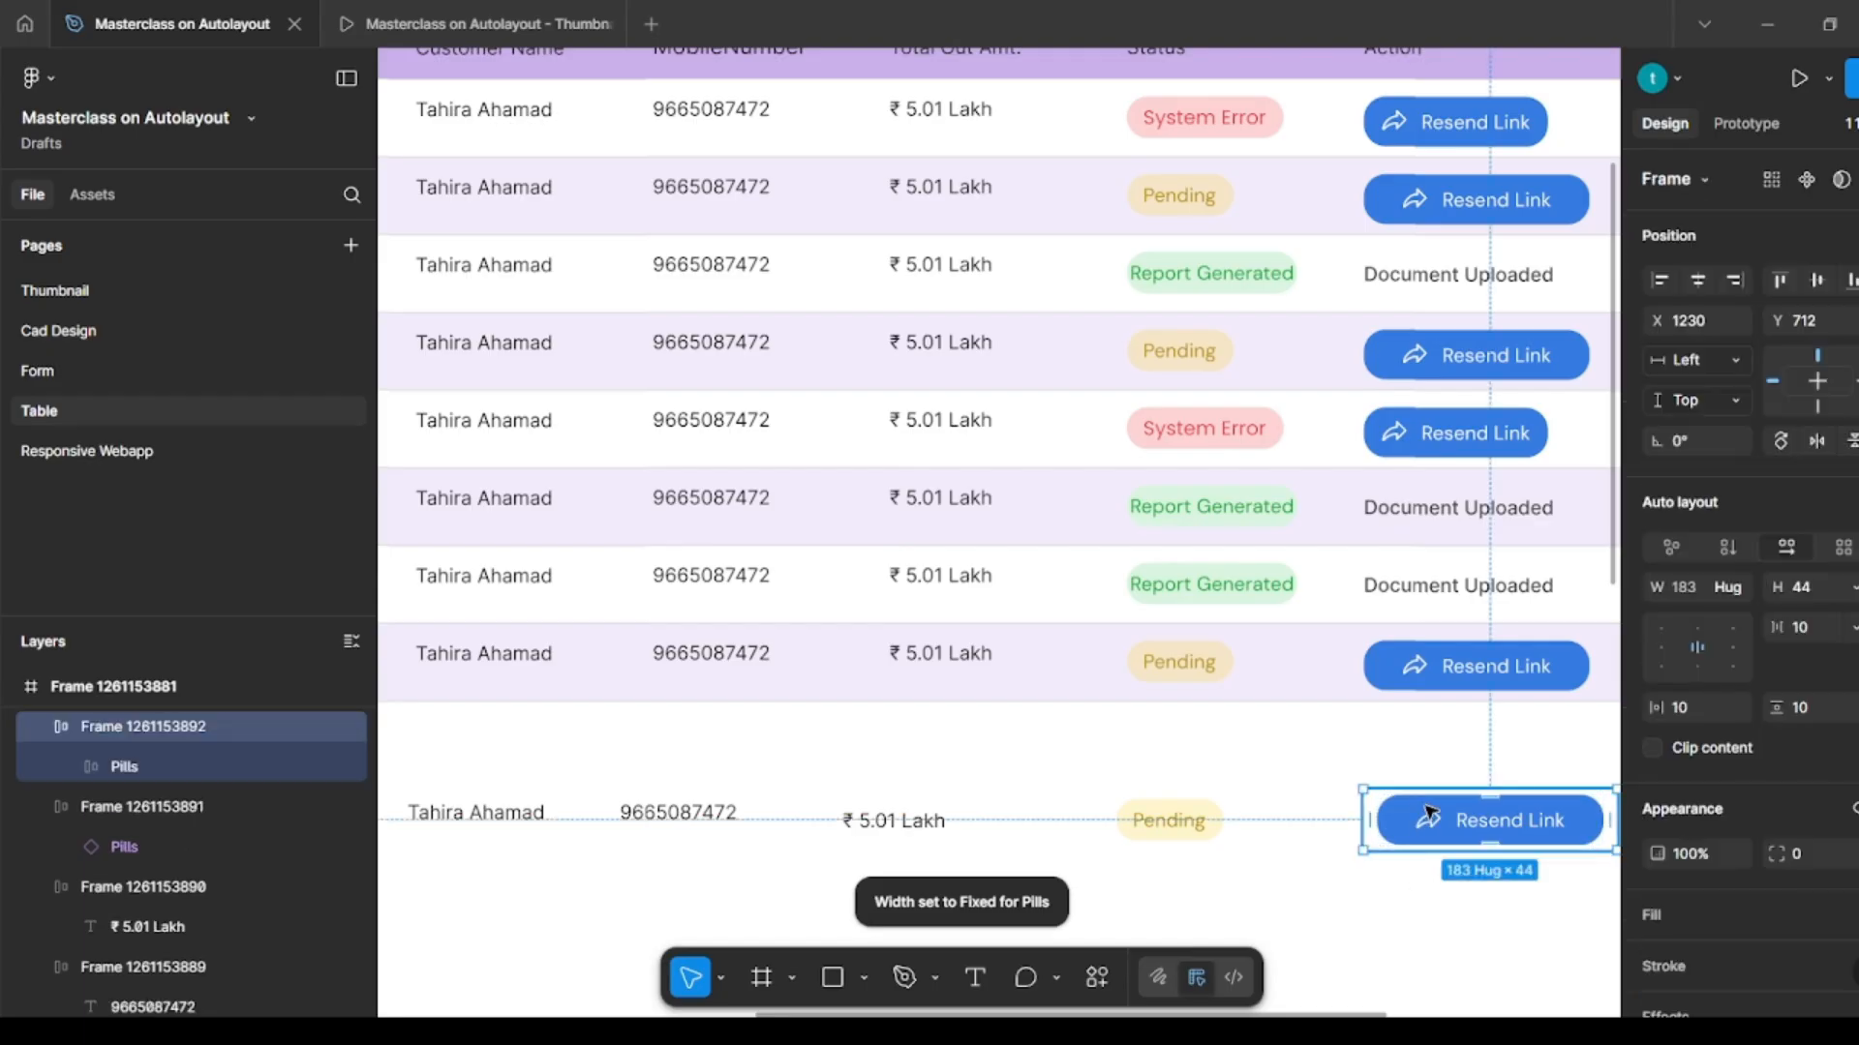
{"action": "left_click", "coordinate": [1360, 933]}
Step: Duplicate the separate purple Customer ID heading cell so the copy sits above the customer name cell
{"action": "scroll", "coordinate": [1186, 883], "scroll_direction": "down", "scroll_amount": 3}
{"action": "left_click", "coordinate": [467, 814]}
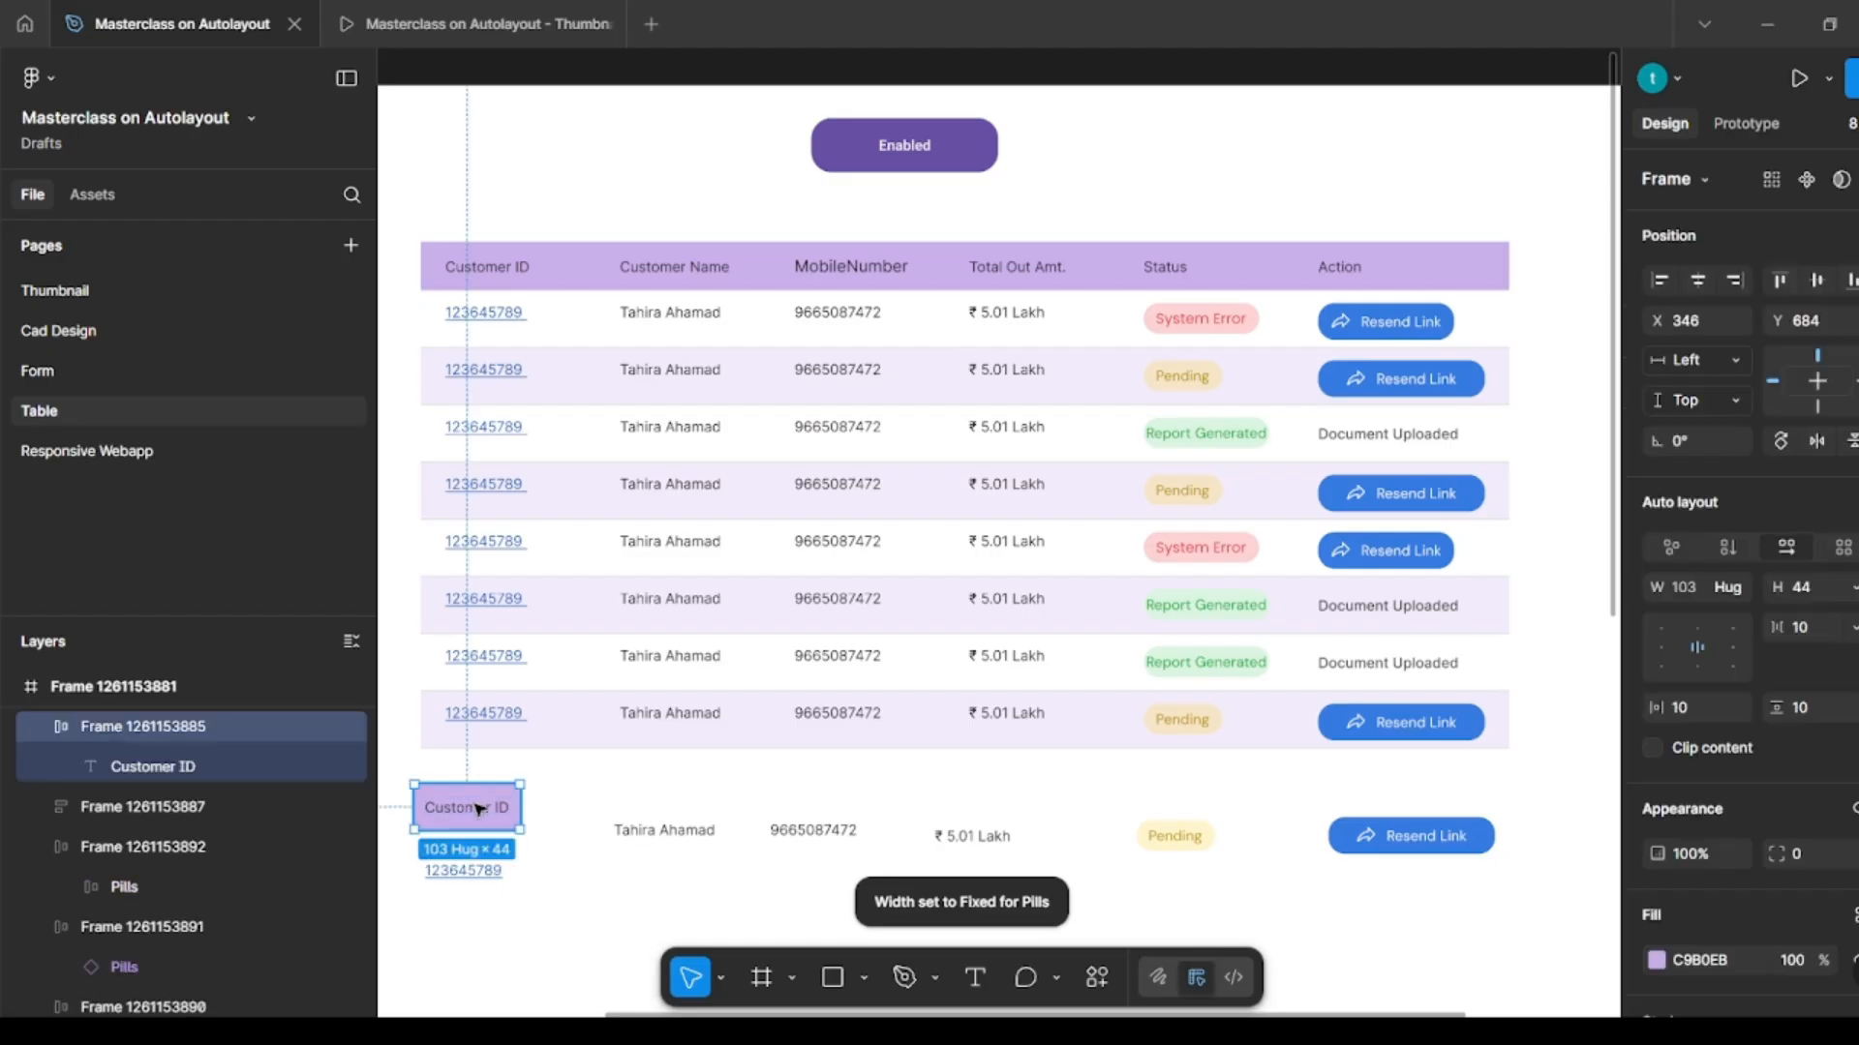
{"action": "left_click_drag", "start_coordinate": [535, 805], "coordinate": [658, 791]}
Step: Move the name, mobile number, amount, Pending and Resend Link cells down, roughly level with the underlined customer ID cell
{"action": "left_click", "coordinate": [579, 881]}
{"action": "left_click_drag", "start_coordinate": [579, 881], "coordinate": [1505, 842]}
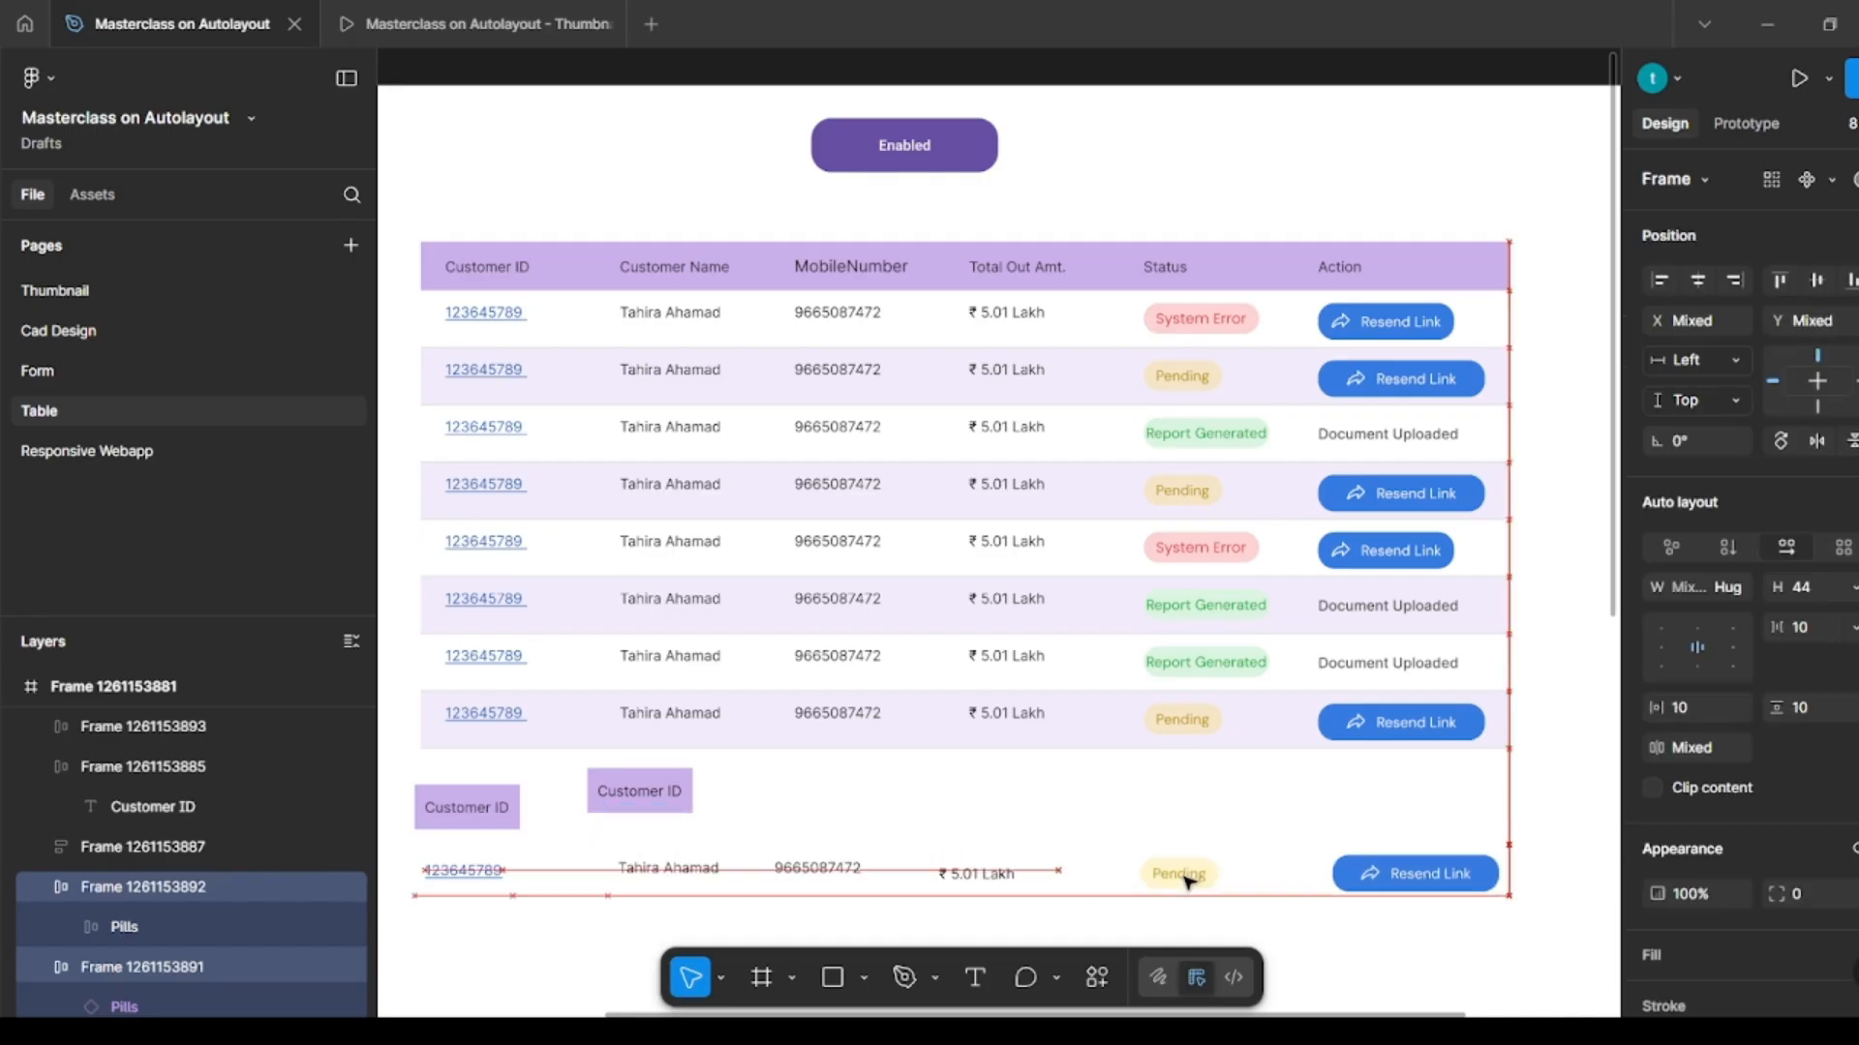
{"action": "left_click", "coordinate": [855, 817]}
Step: Duplicate the purple heading cell above the customer name cell so the copy sits above the mobile number cell
{"action": "scroll", "coordinate": [881, 777], "scroll_direction": "up", "scroll_amount": 1}
{"action": "scroll", "coordinate": [881, 777], "scroll_direction": "down", "scroll_amount": 3}
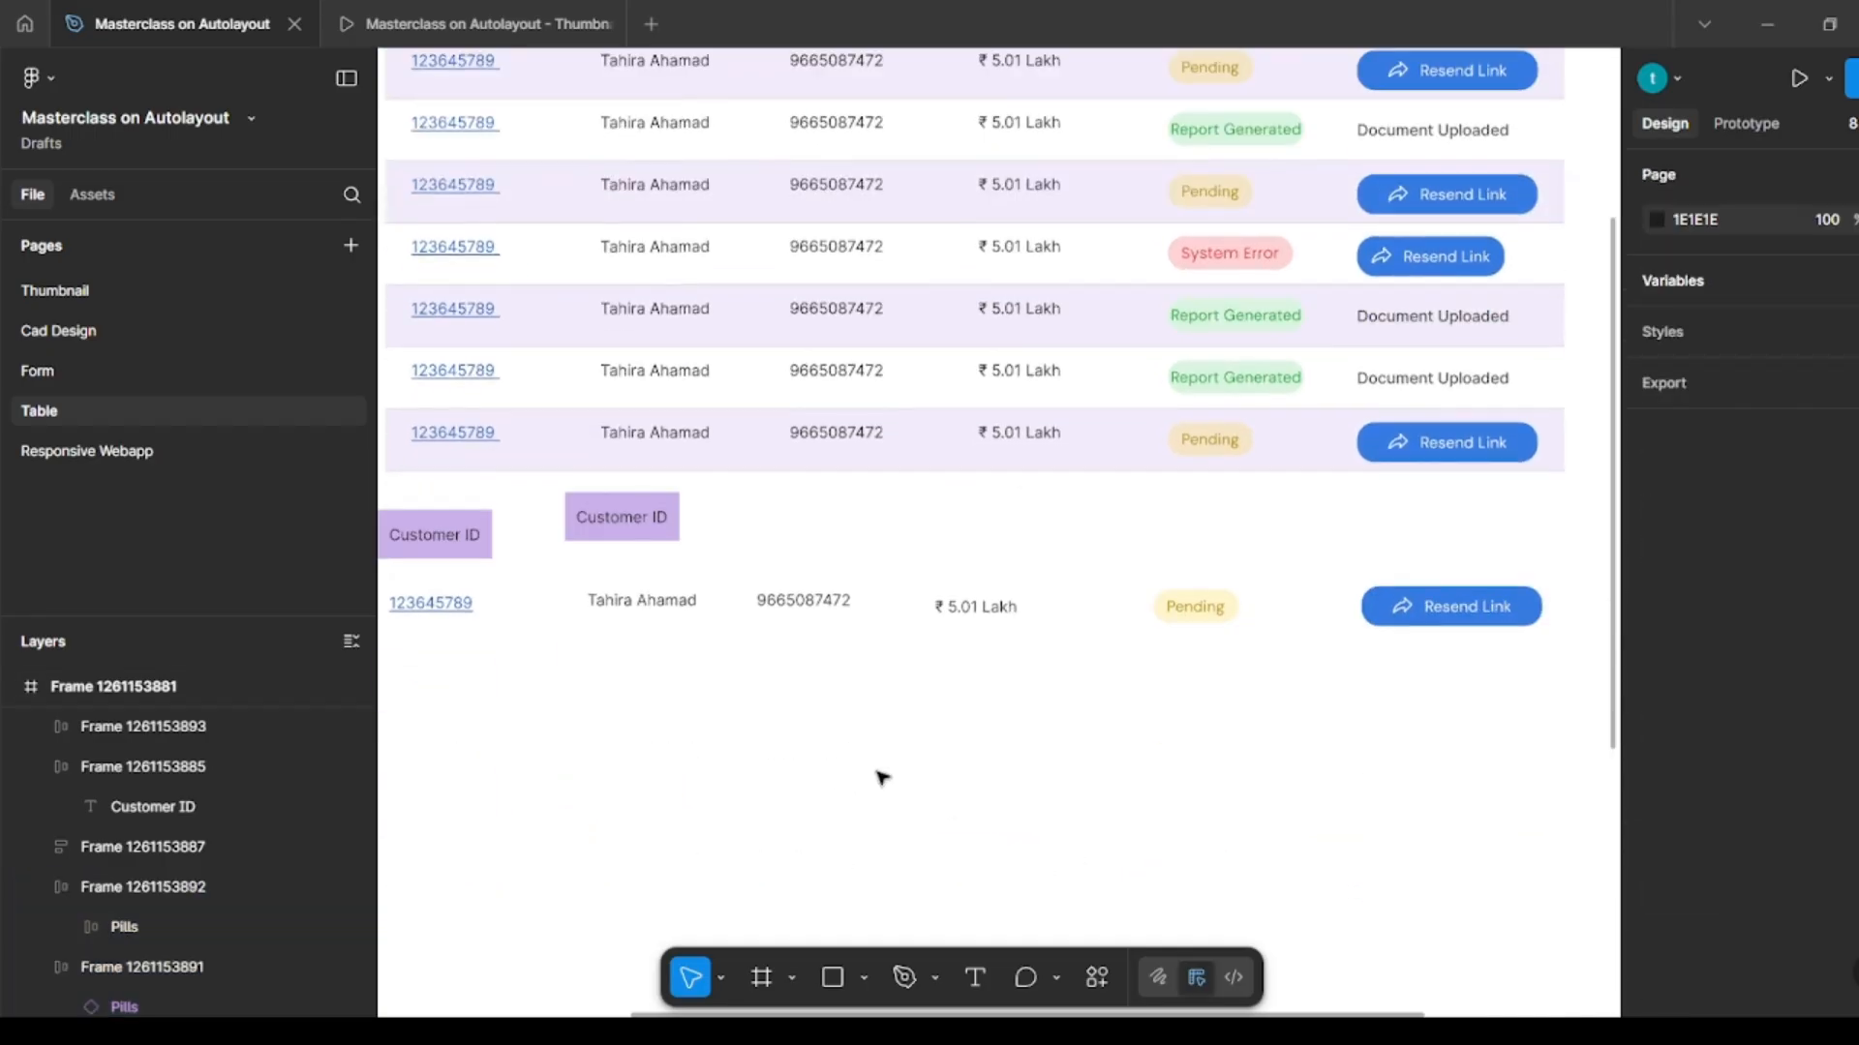
{"action": "scroll", "coordinate": [880, 776], "scroll_direction": "left", "scroll_amount": 1}
{"action": "scroll", "coordinate": [835, 776], "scroll_direction": "up", "scroll_amount": 2}
{"action": "left_click", "coordinate": [677, 684]}
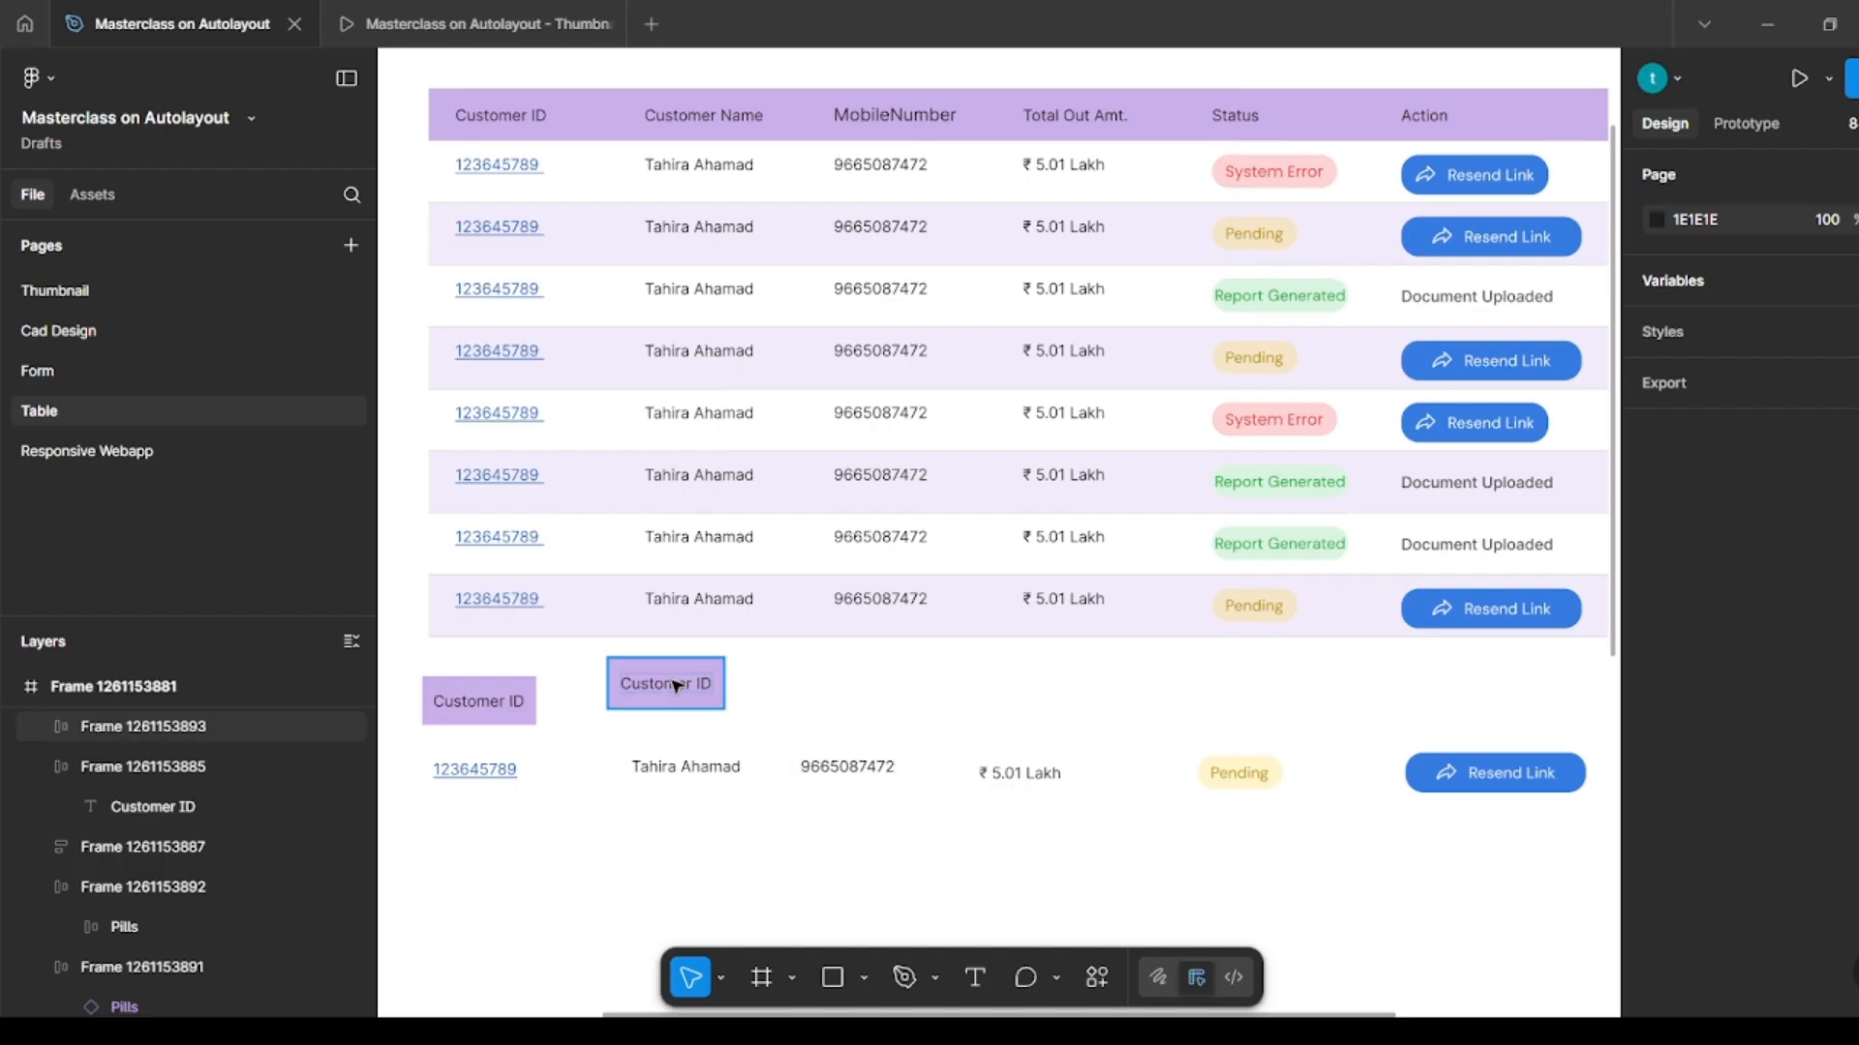
{"action": "left_click_drag", "start_coordinate": [678, 683], "coordinate": [838, 684]}
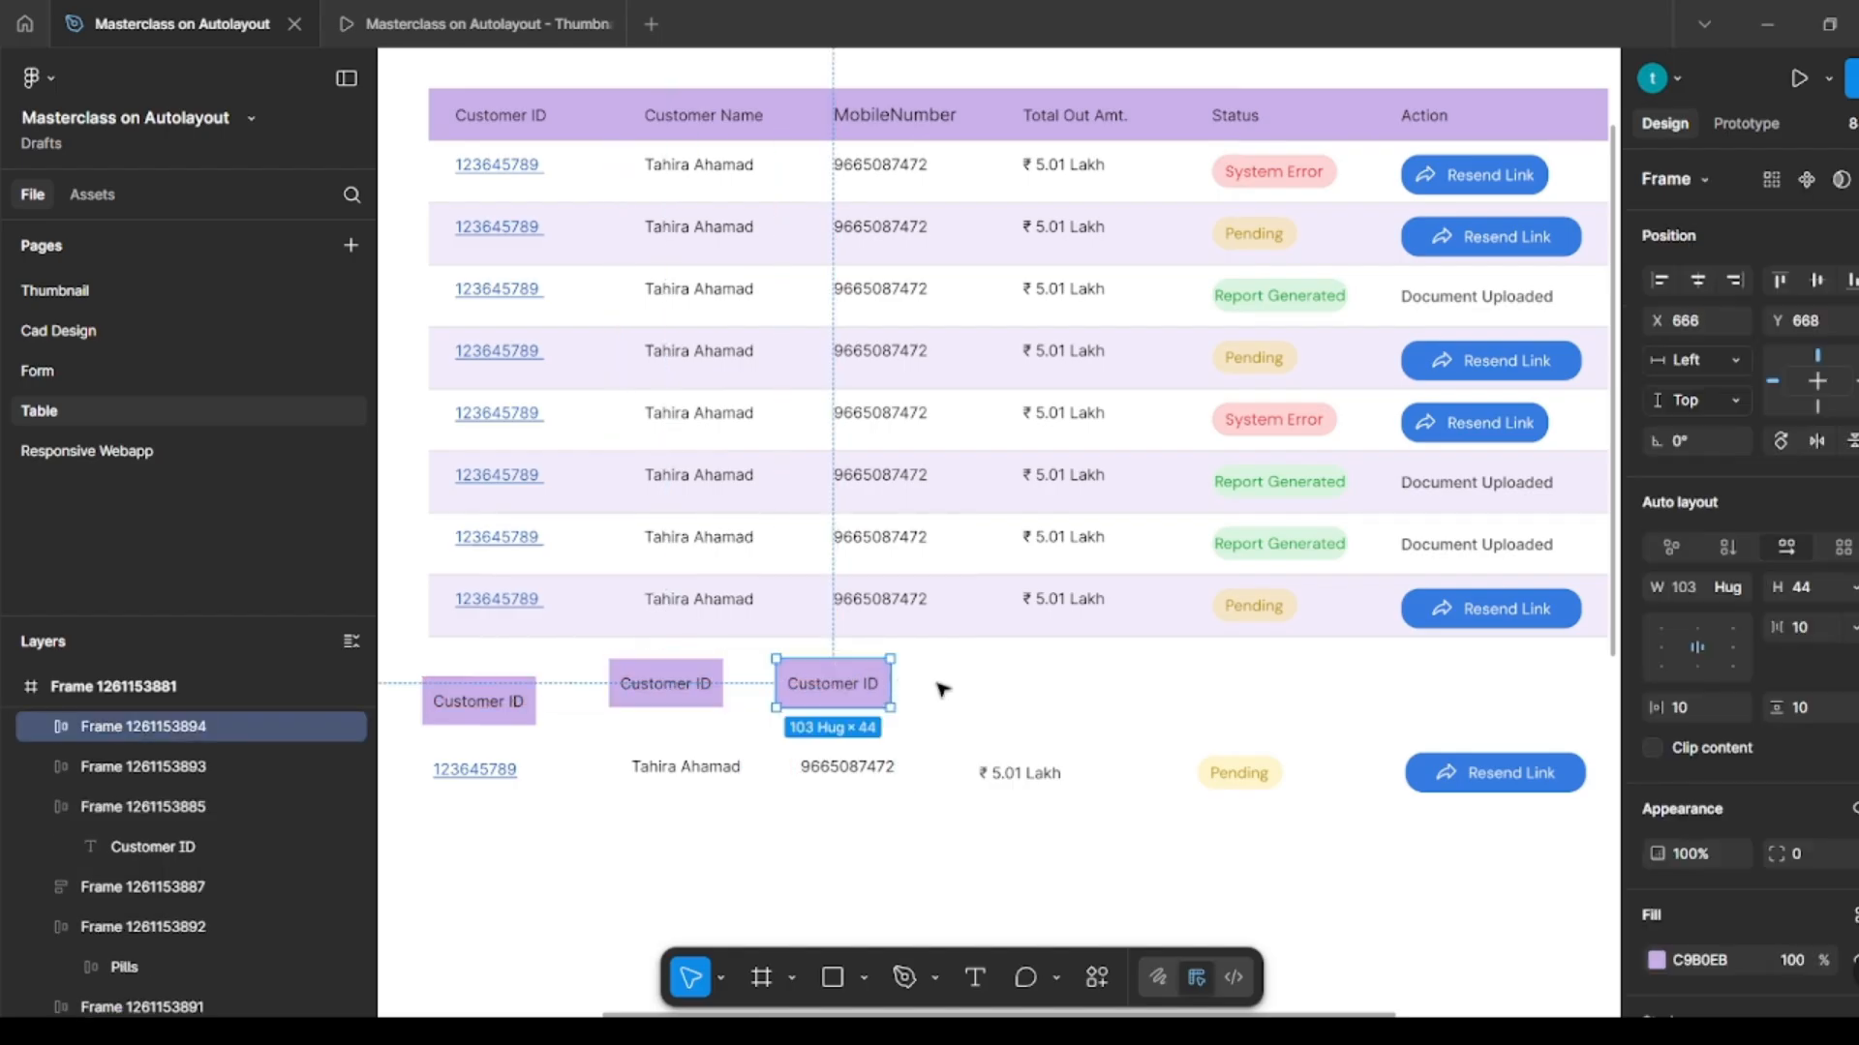
{"action": "left_click", "coordinate": [943, 690]}
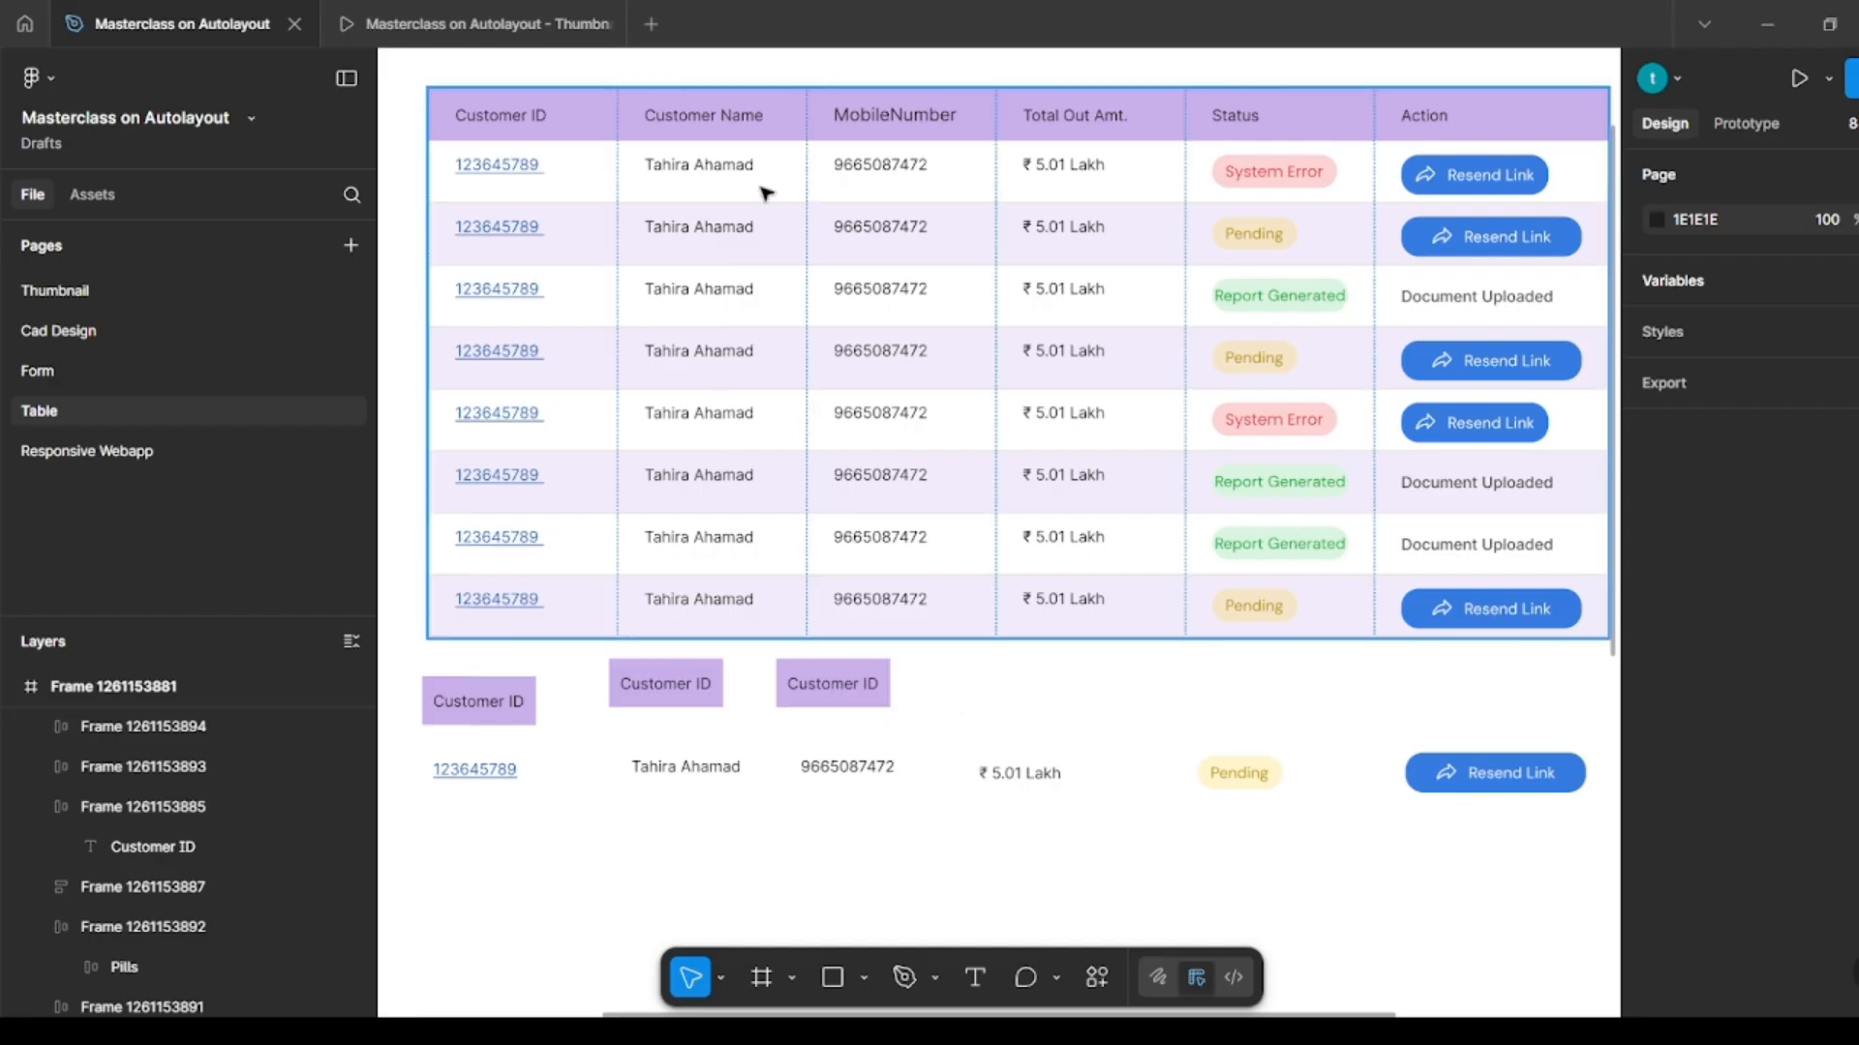
Step: Replace the new heading cell's text with MobileNumber, copied from the table's heading row
{"action": "left_click", "coordinate": [882, 121]}
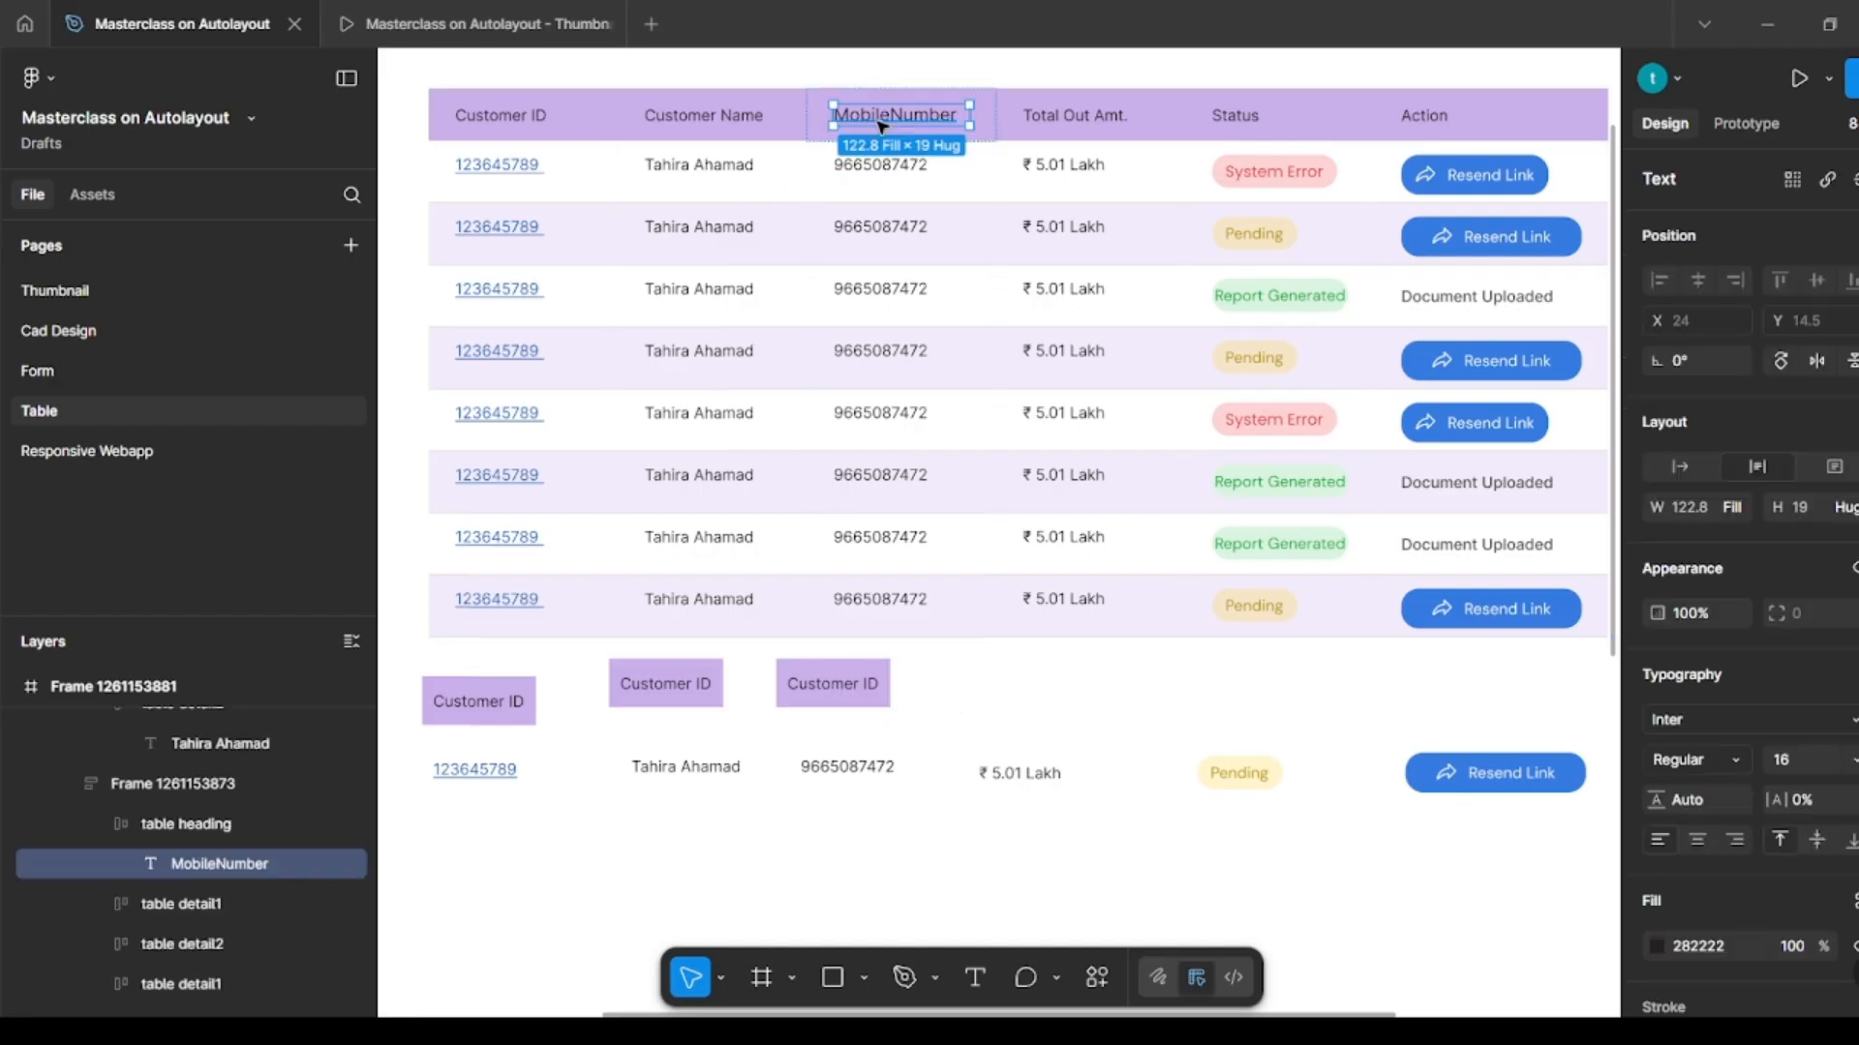
{"action": "double_click", "coordinate": [848, 683]}
{"action": "type", "text": "MobileNumber"}
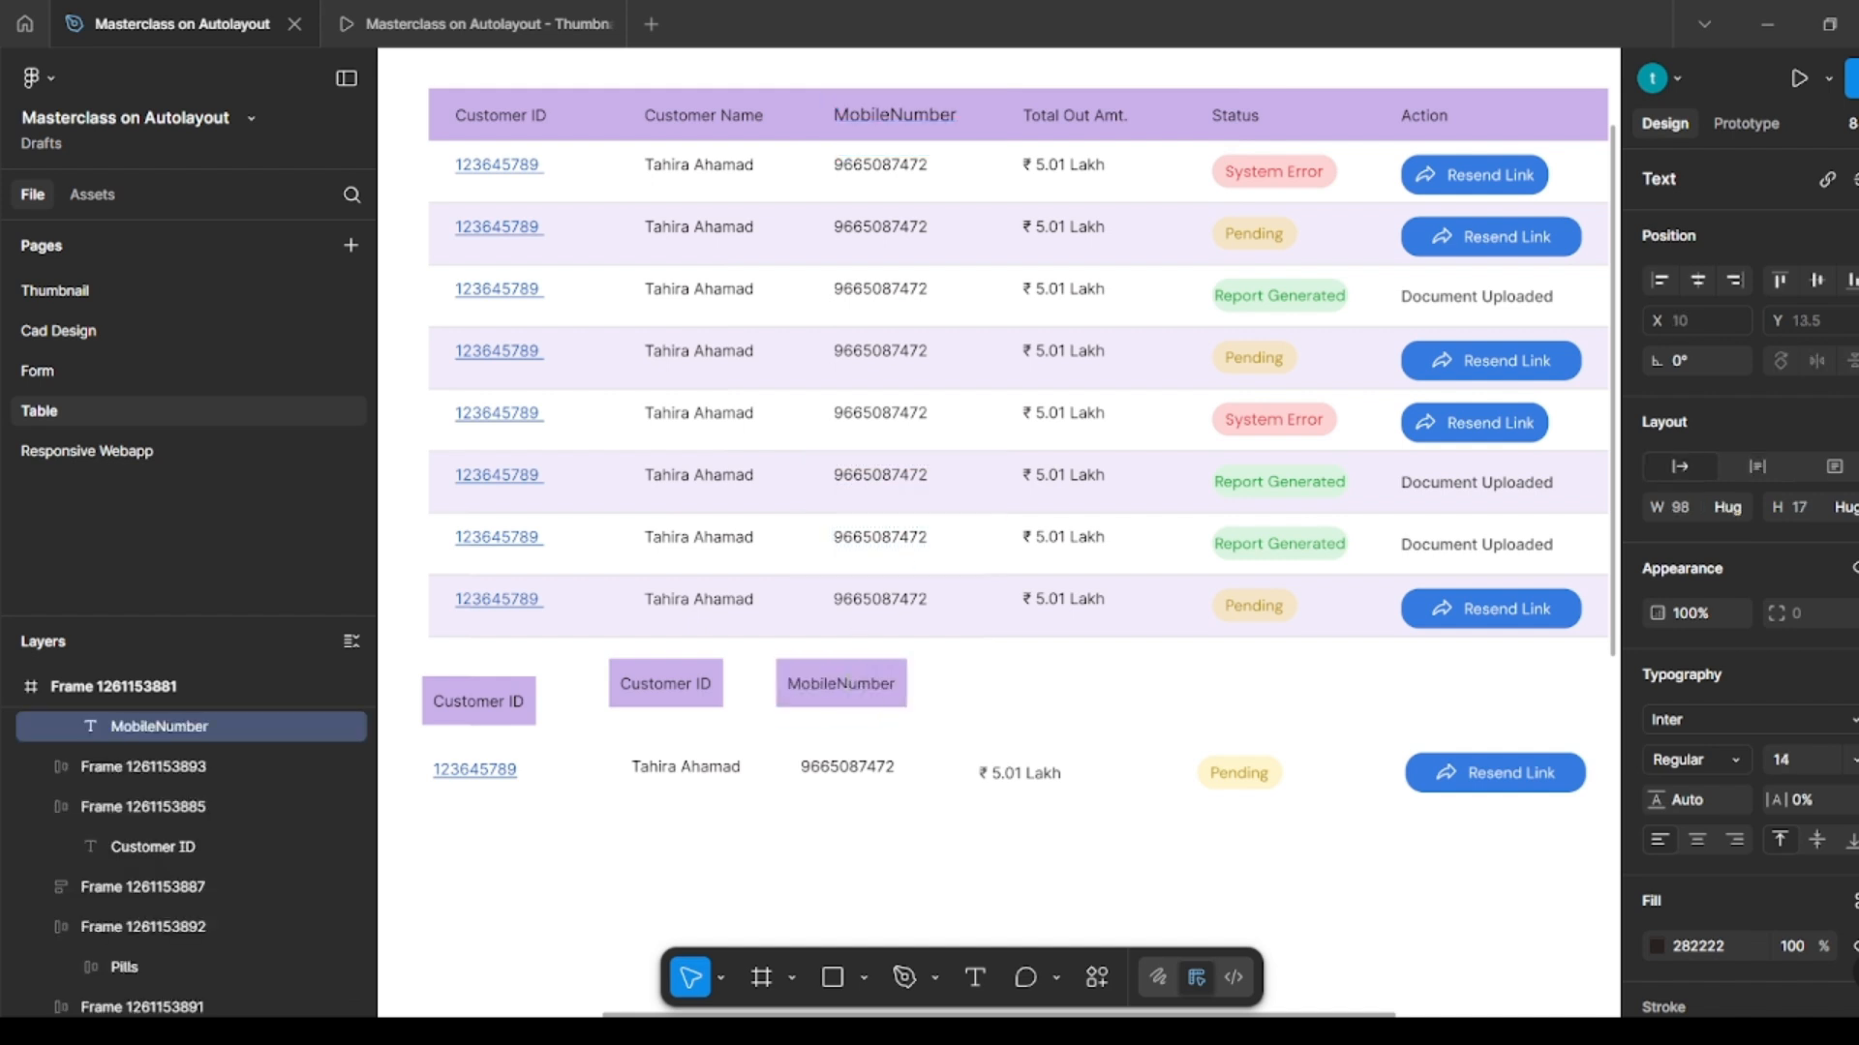
{"action": "key", "text": "Escape"}
{"action": "key", "text": "Escape"}
Step: Duplicate the MobileNumber heading cell above the ₹ 5.01 Lakh cell and change the copy's text to Total Out Amt
{"action": "left_click", "coordinate": [859, 685]}
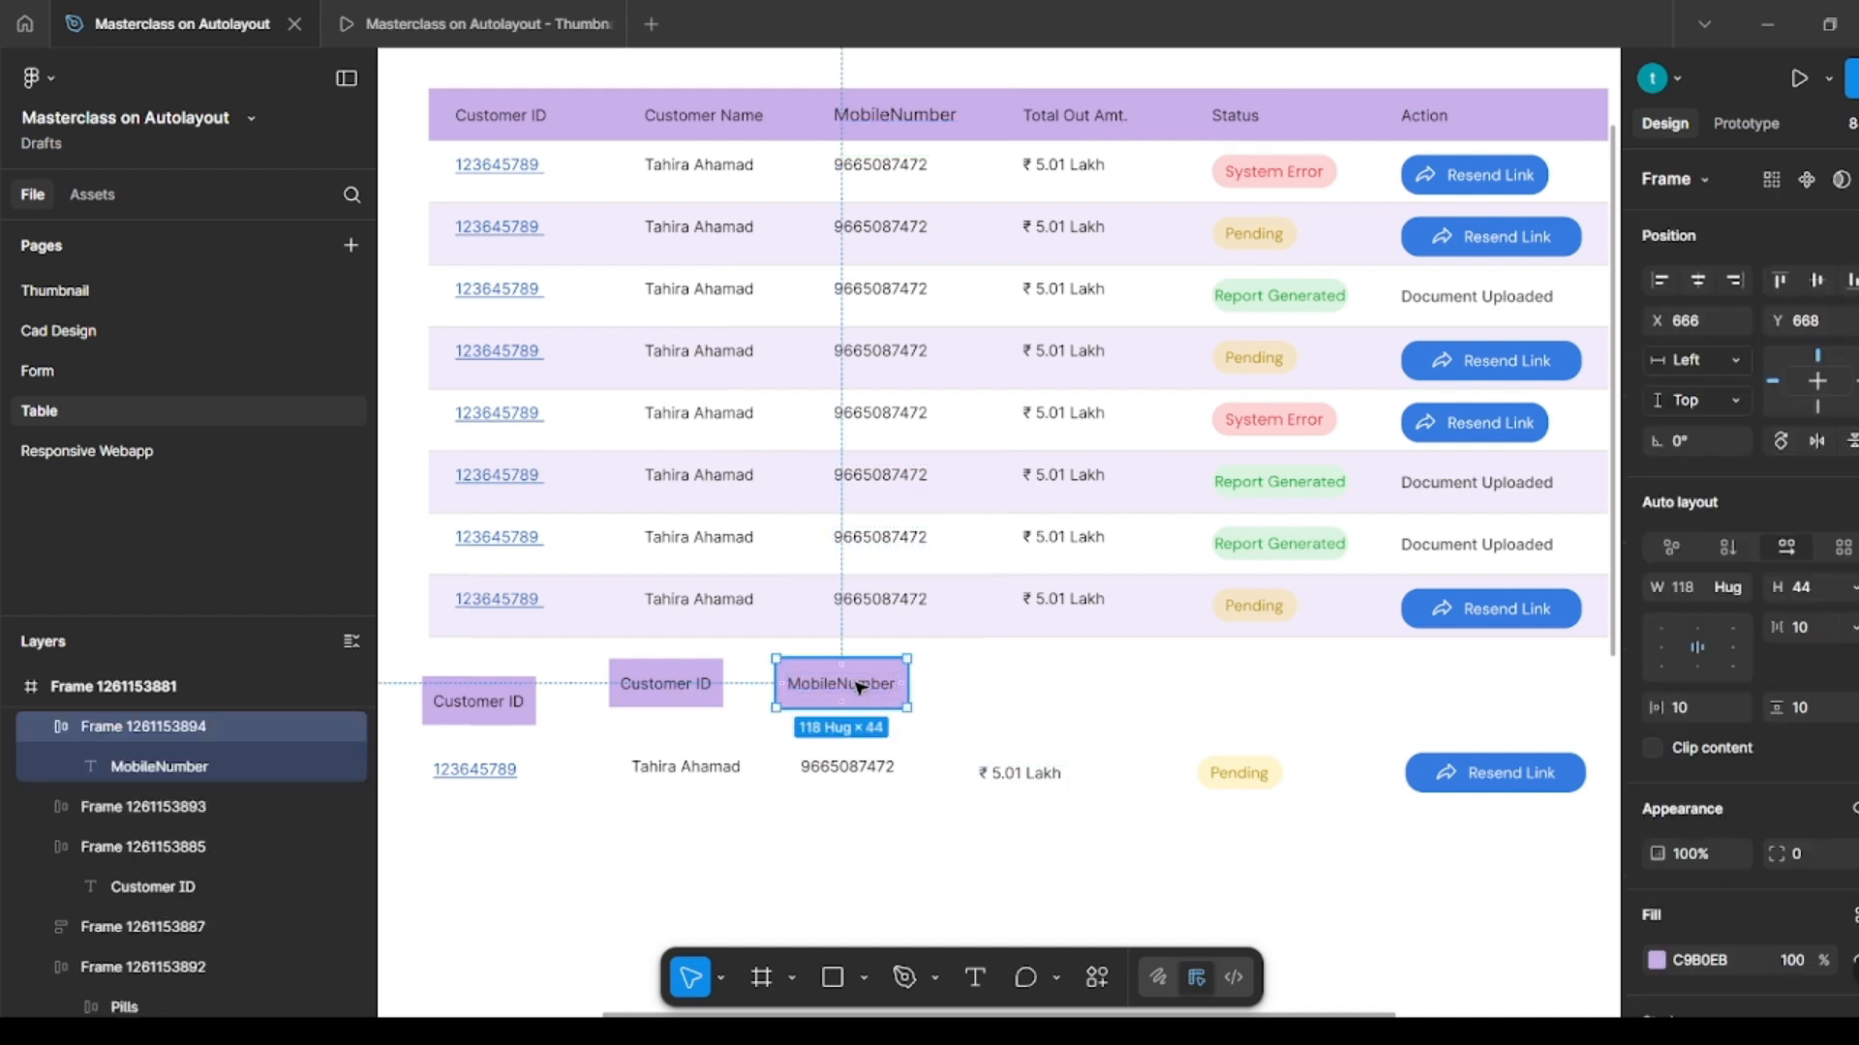
{"action": "left_click_drag", "start_coordinate": [859, 685], "coordinate": [1042, 686]}
{"action": "left_click", "coordinate": [1161, 713]}
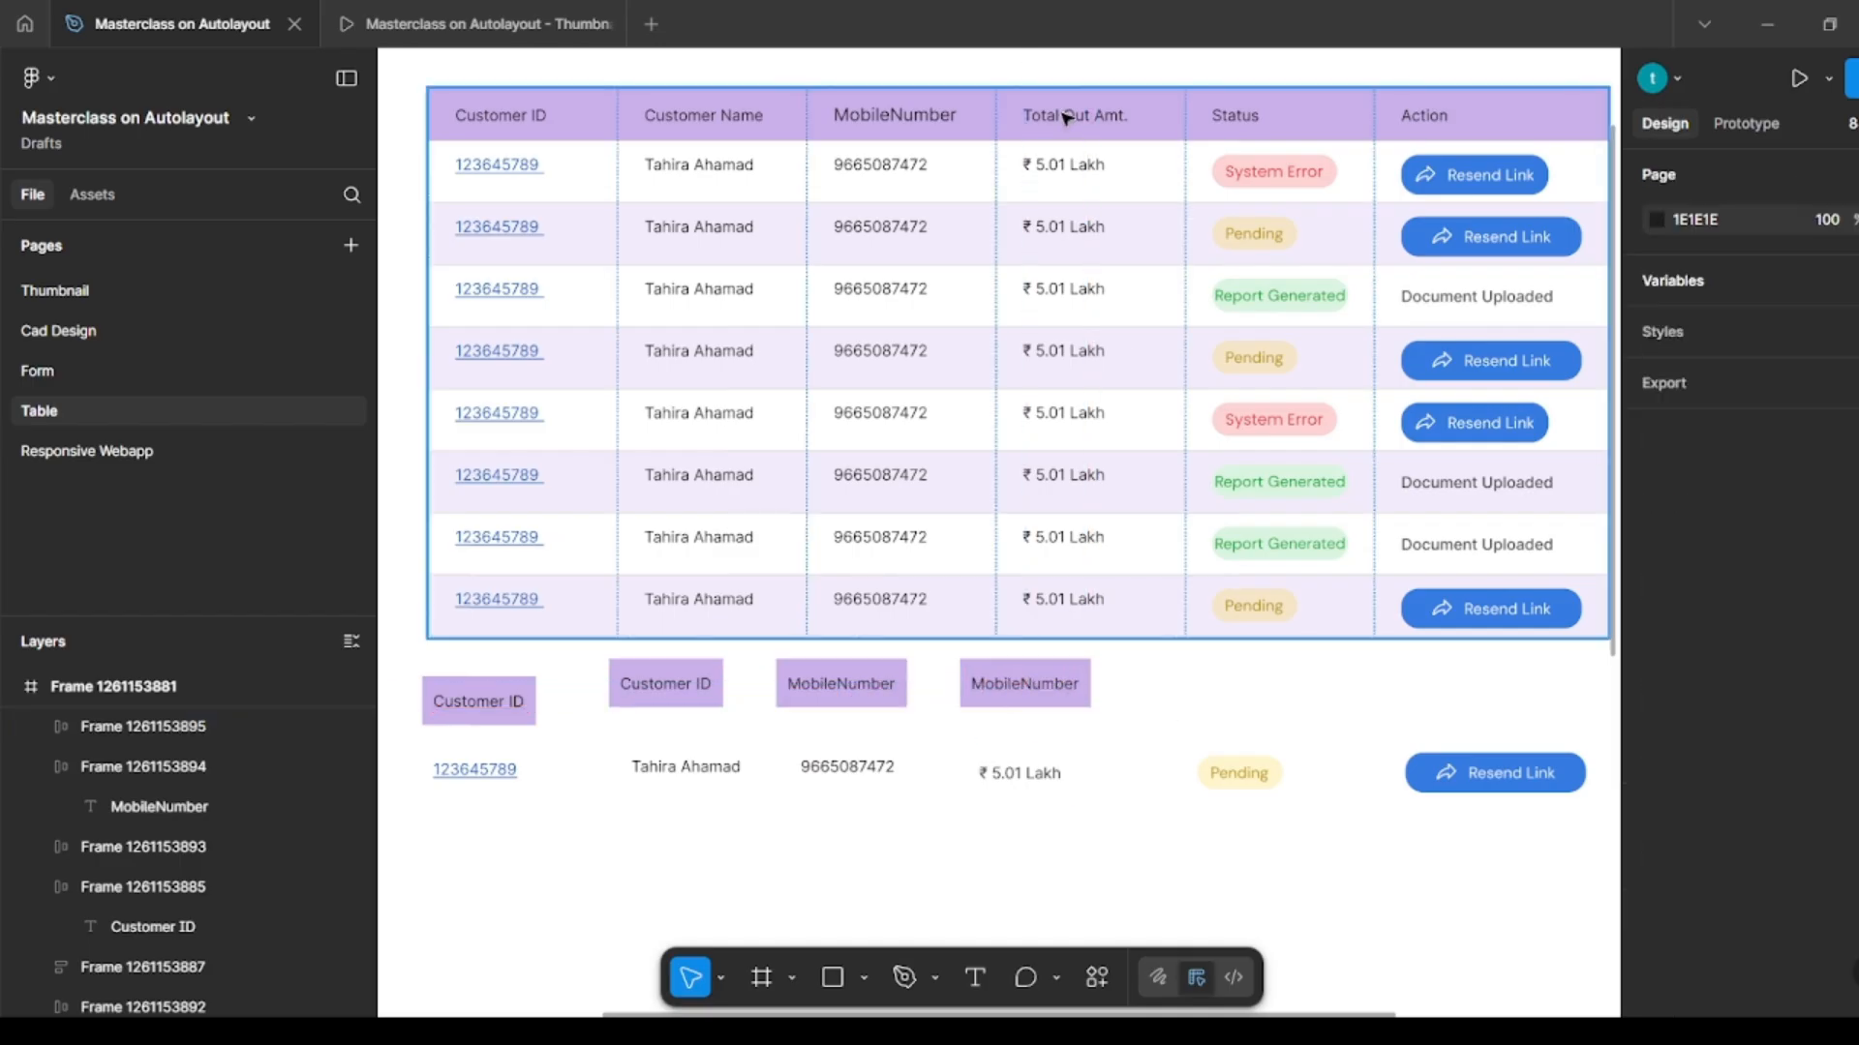
{"action": "left_click", "coordinate": [1065, 117], "text": "ctrl"}
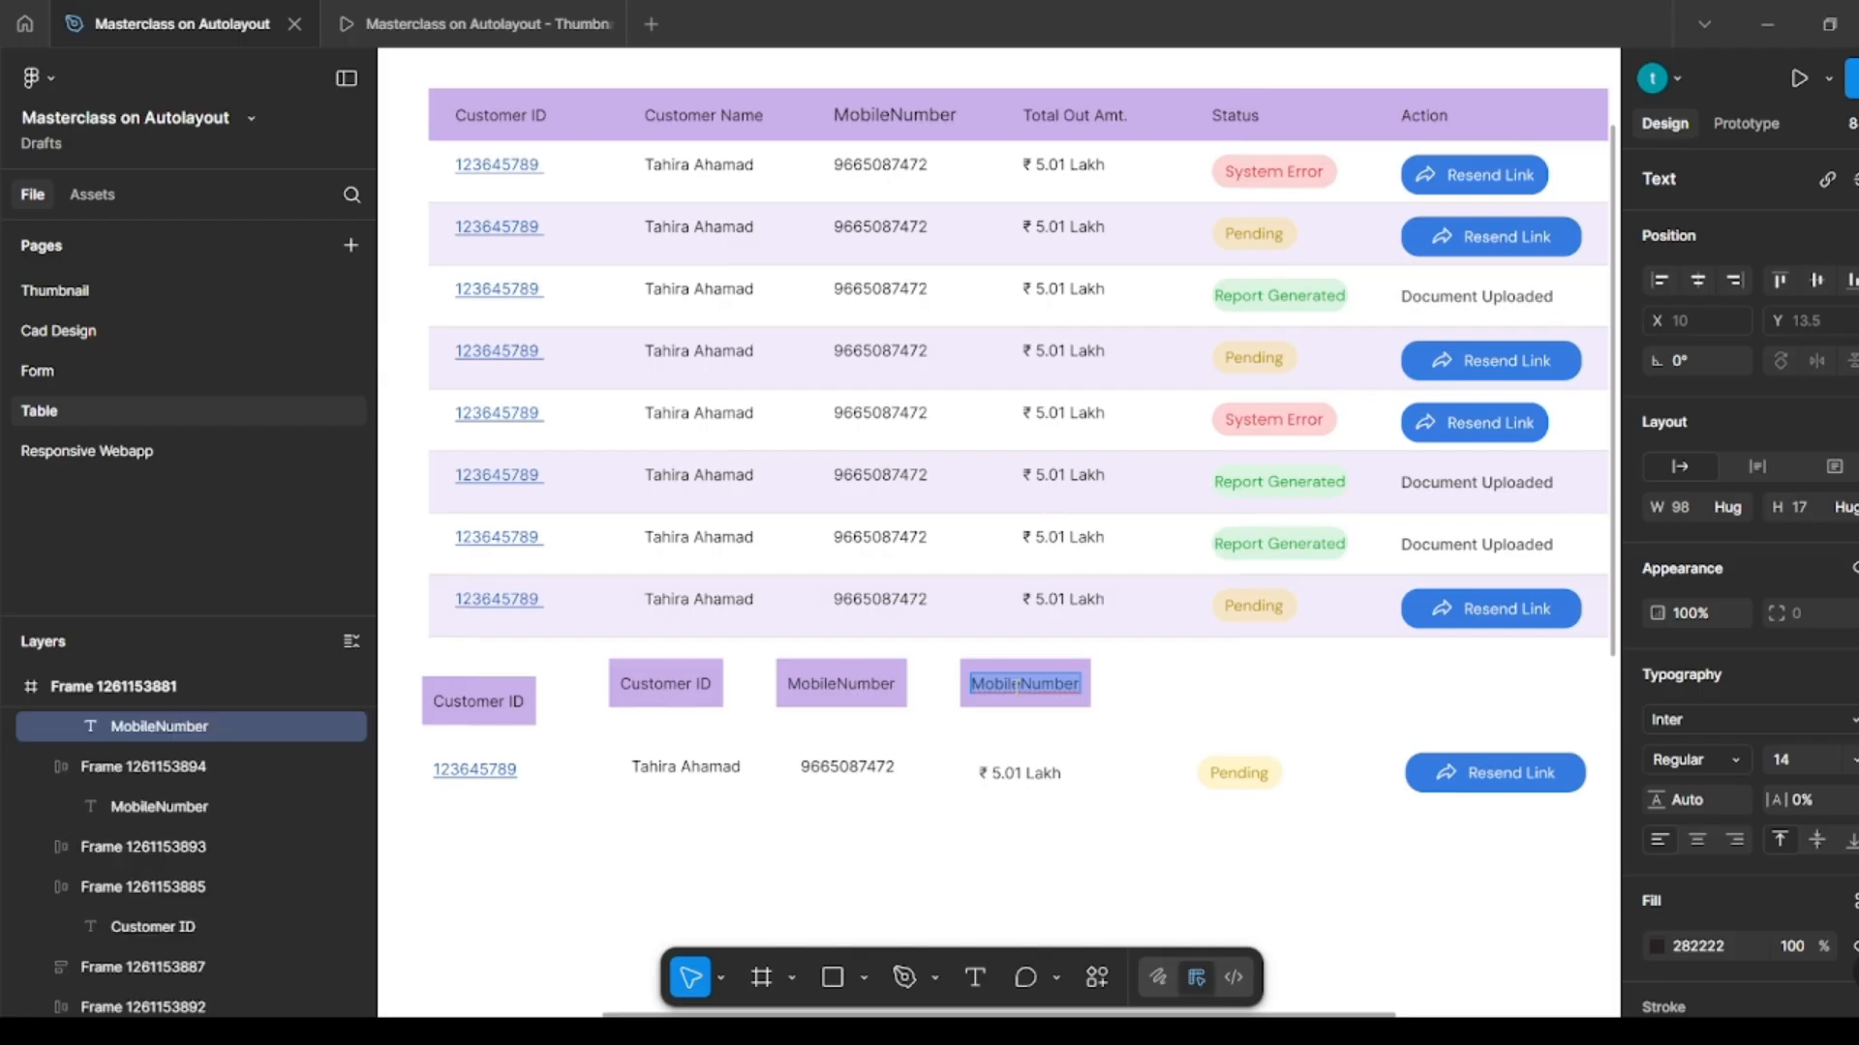
{"action": "type", "text": "Total Out Amt."}
{"action": "key", "text": "Escape"}
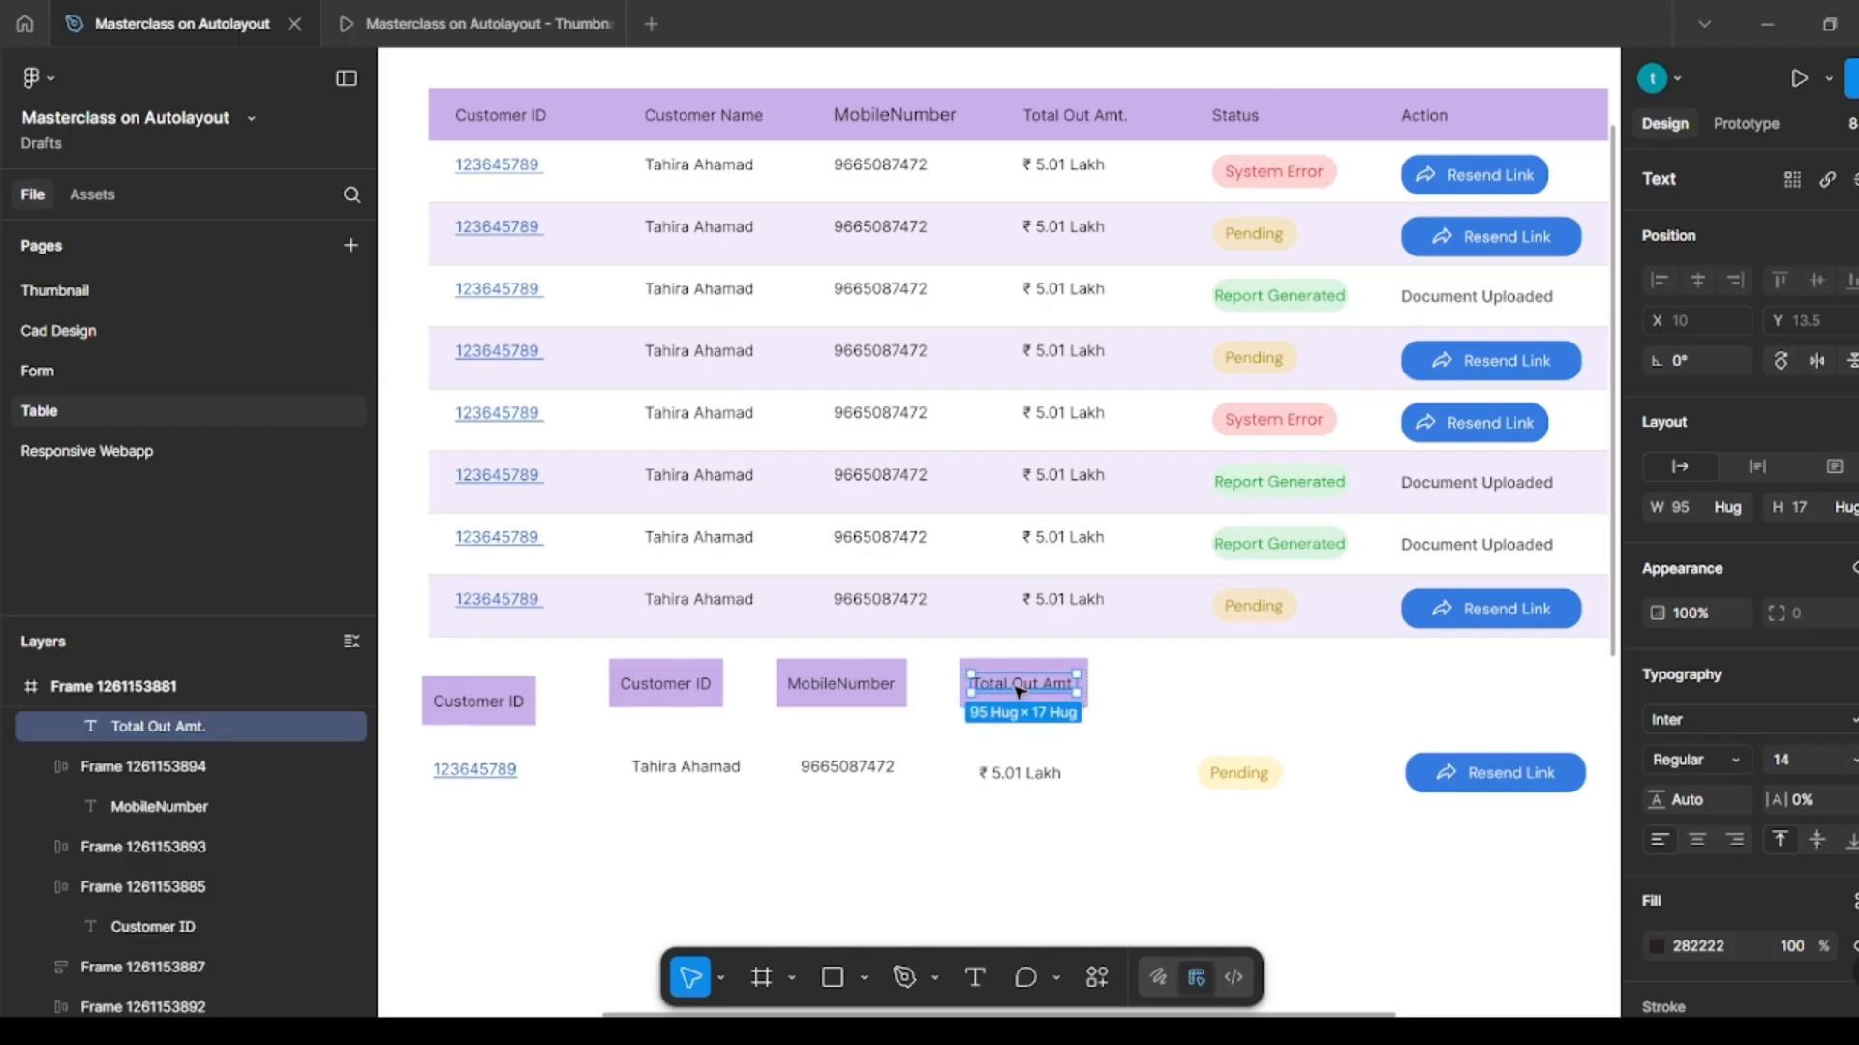
{"action": "left_click", "coordinate": [1210, 710]}
Step: Duplicate the Total Out Amt. heading cell above the Pending cell and change the copy's text to Status
{"action": "left_click", "coordinate": [1044, 691]}
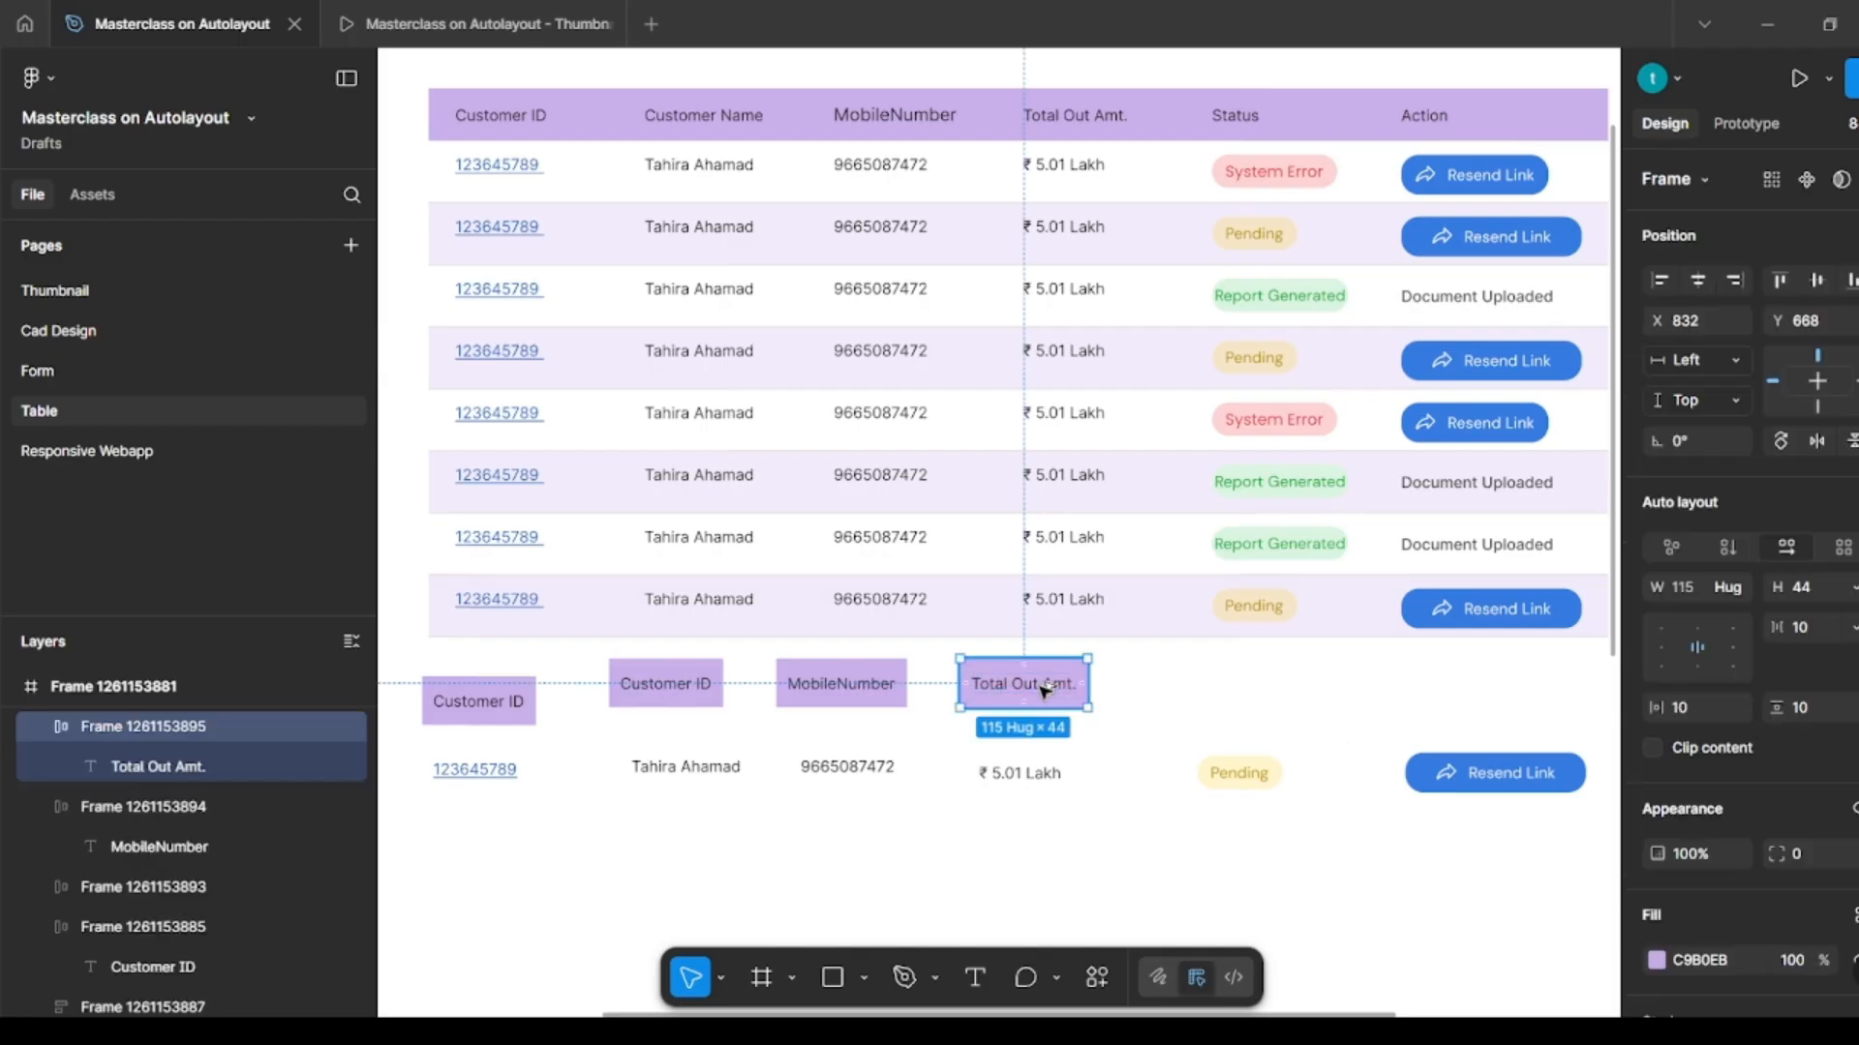
{"action": "left_click_drag", "start_coordinate": [1044, 692], "coordinate": [1244, 697]}
{"action": "left_click", "coordinate": [1336, 716]}
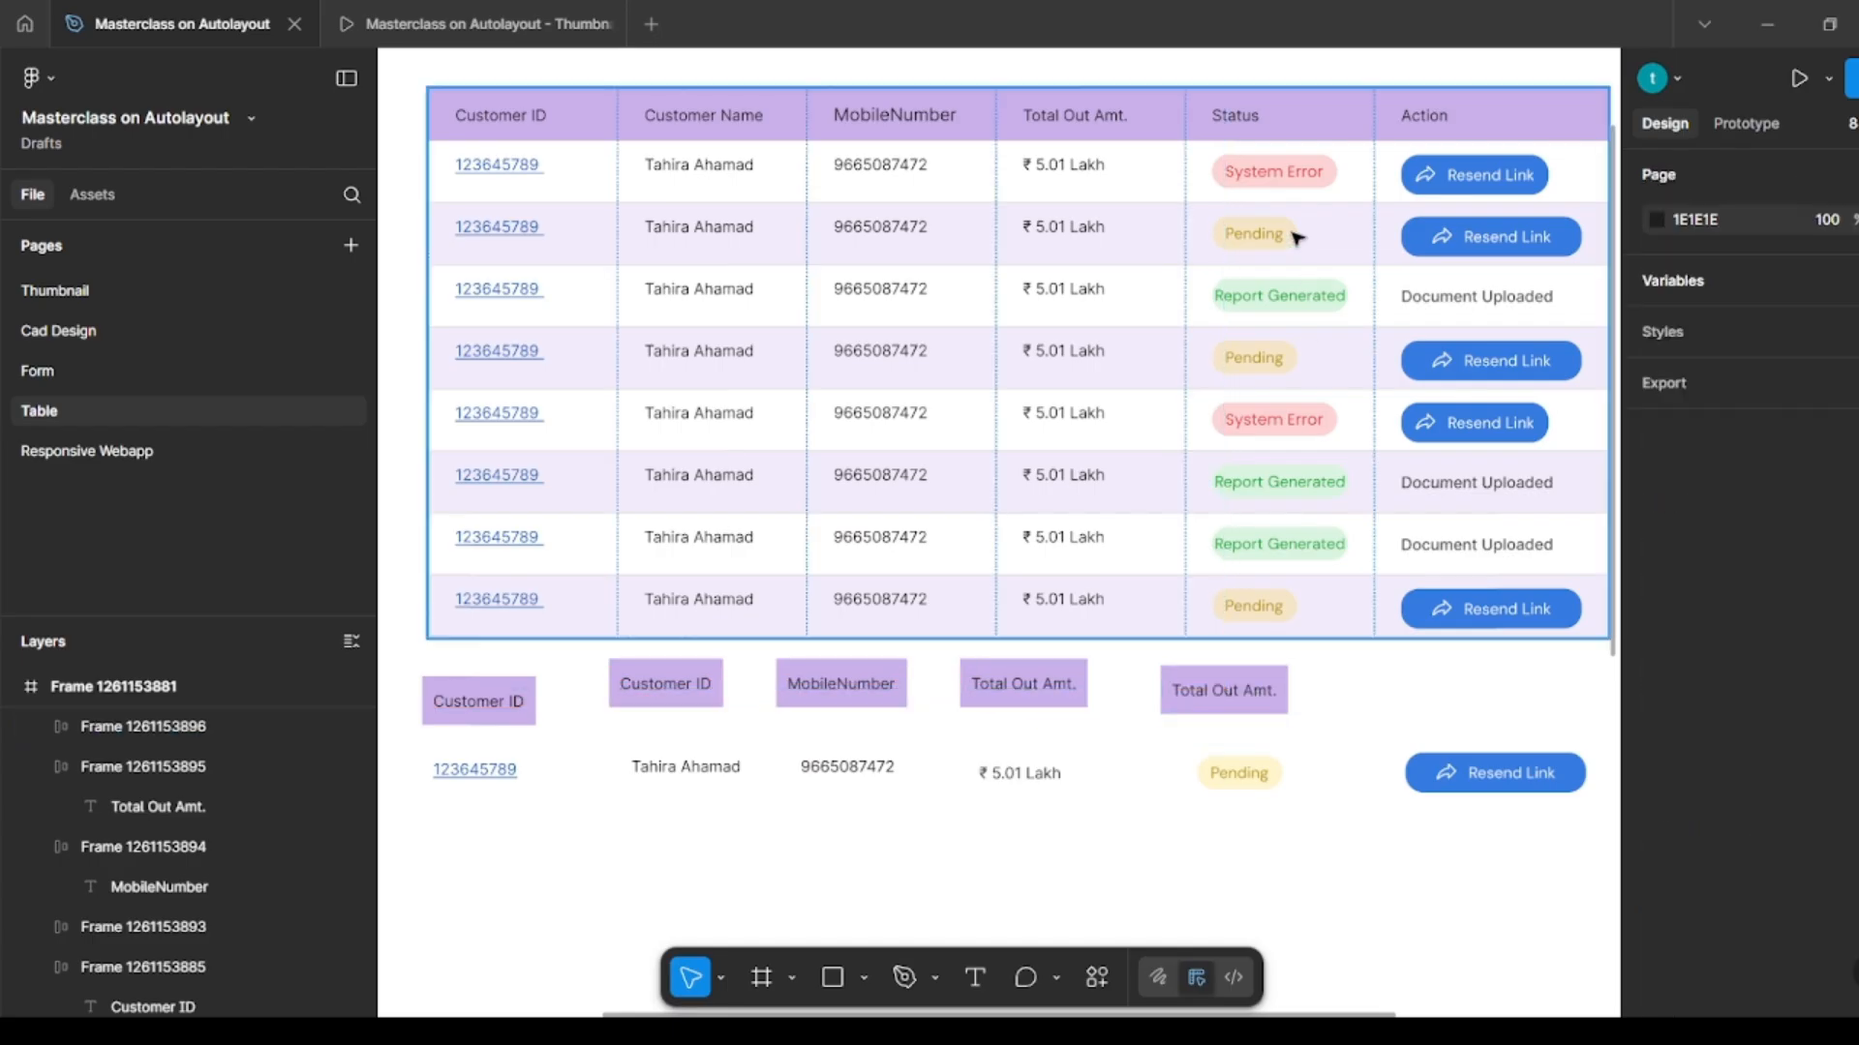
{"action": "left_click", "coordinate": [1256, 114], "text": "ctrl"}
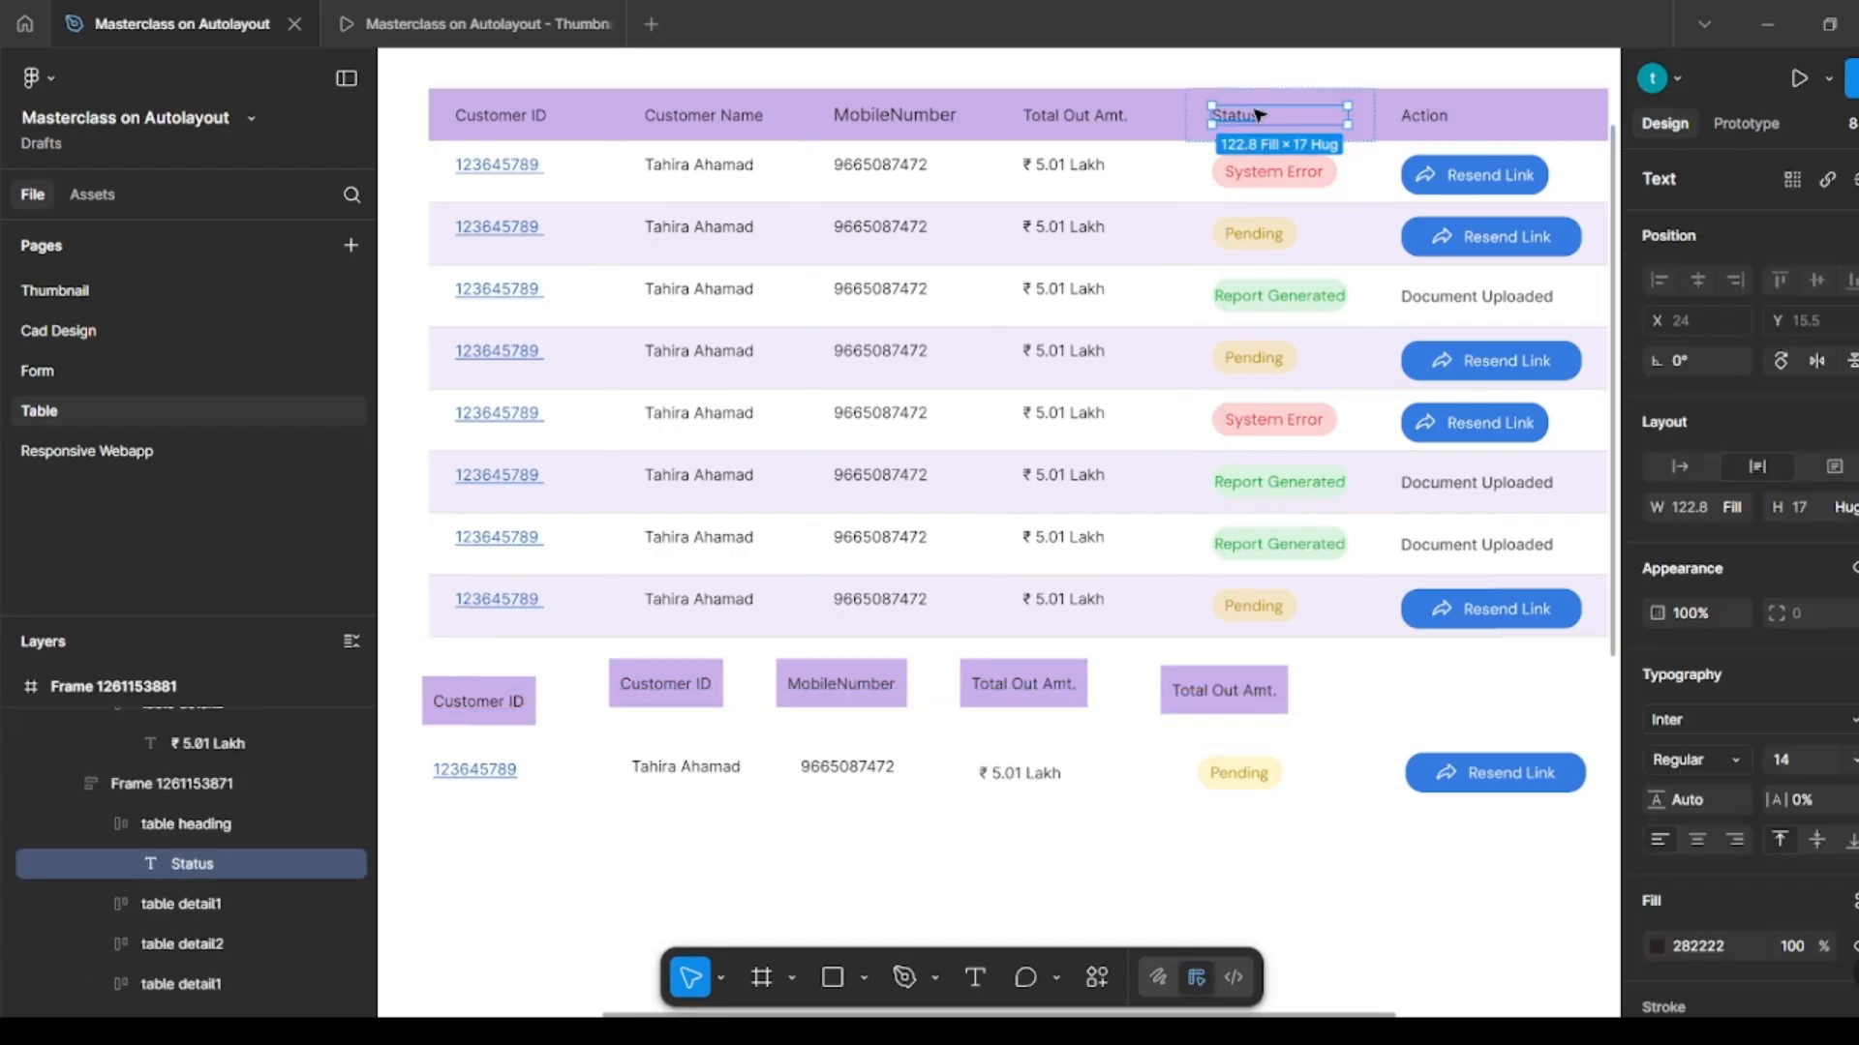
{"action": "left_click", "coordinate": [1208, 690], "text": "ctrl"}
{"action": "double_click", "coordinate": [1206, 691]}
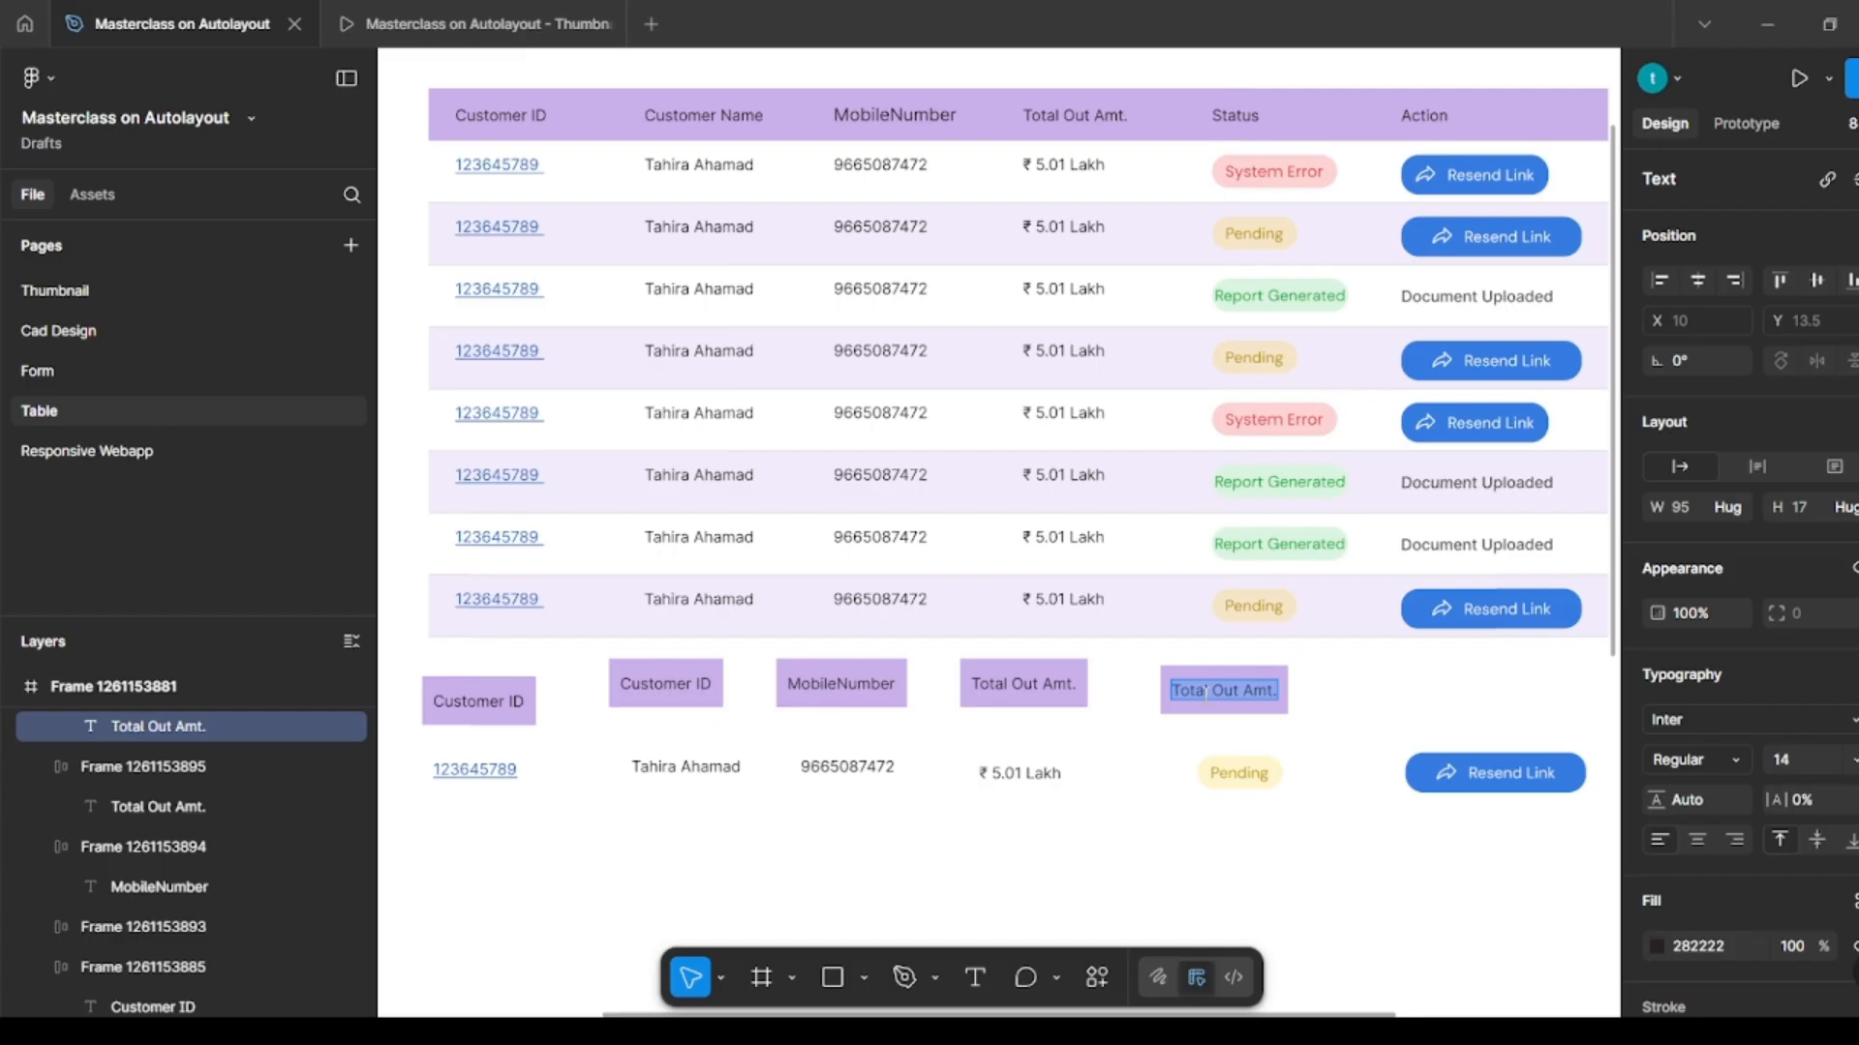
{"action": "type", "text": "Status"}
{"action": "key", "text": "Escape"}
{"action": "key", "text": "Escape"}
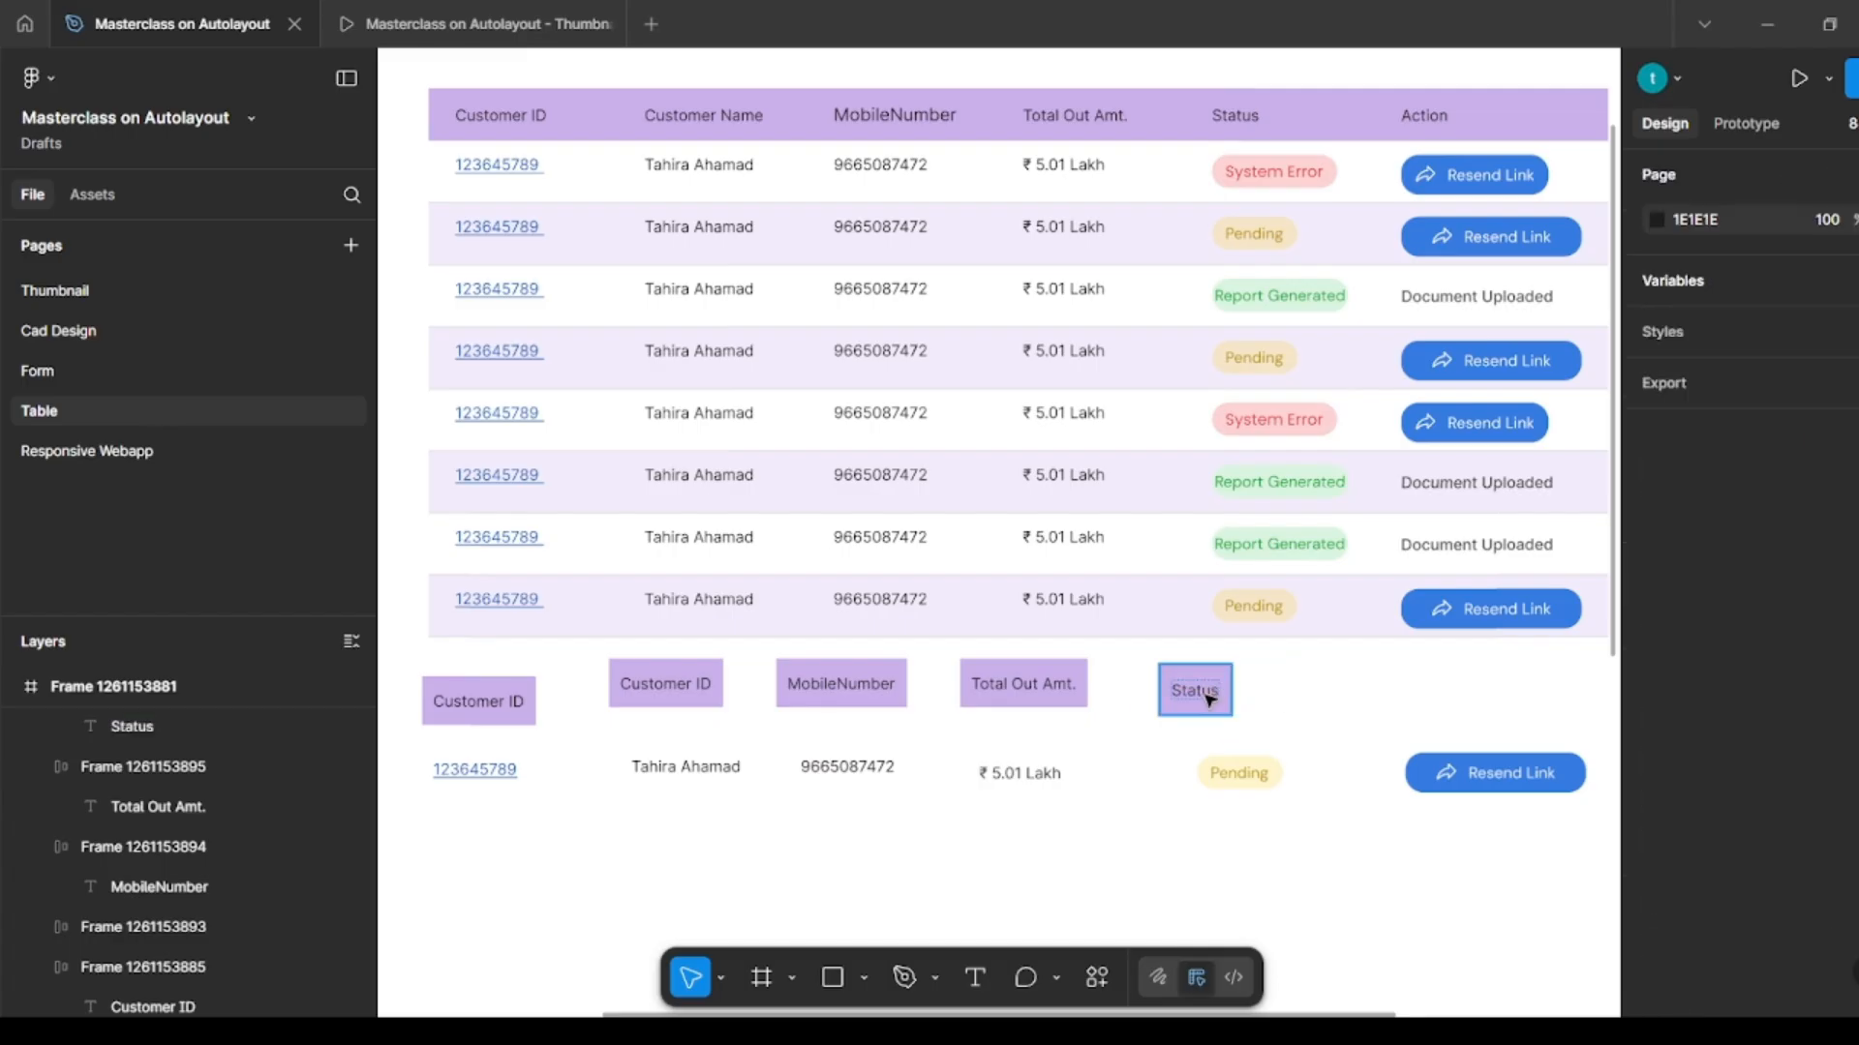
Step: Duplicate the Status heading cell above the Resend Link cell and change the copy's text to Action
{"action": "left_click", "coordinate": [1208, 698]}
{"action": "left_click_drag", "start_coordinate": [1384, 693], "coordinate": [1425, 693]}
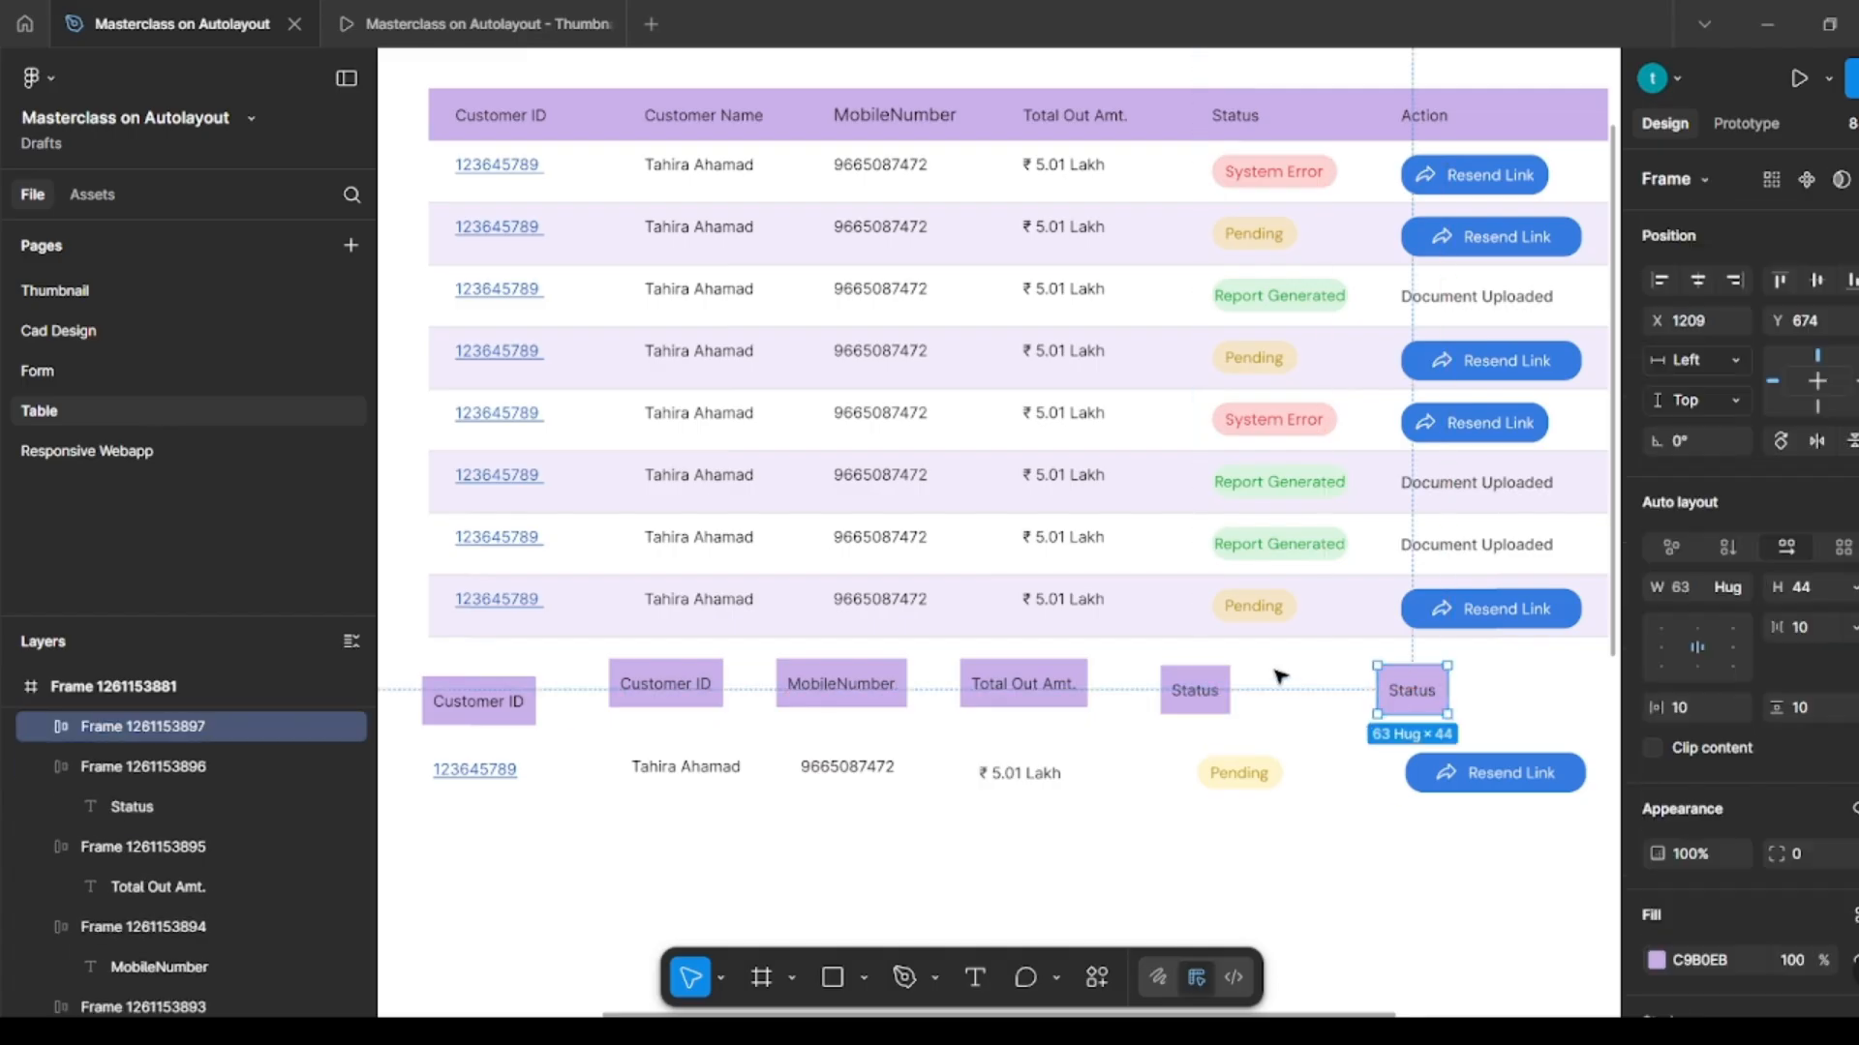
{"action": "left_click", "coordinate": [1276, 671]}
{"action": "left_click", "coordinate": [1450, 123], "text": "ctrl"}
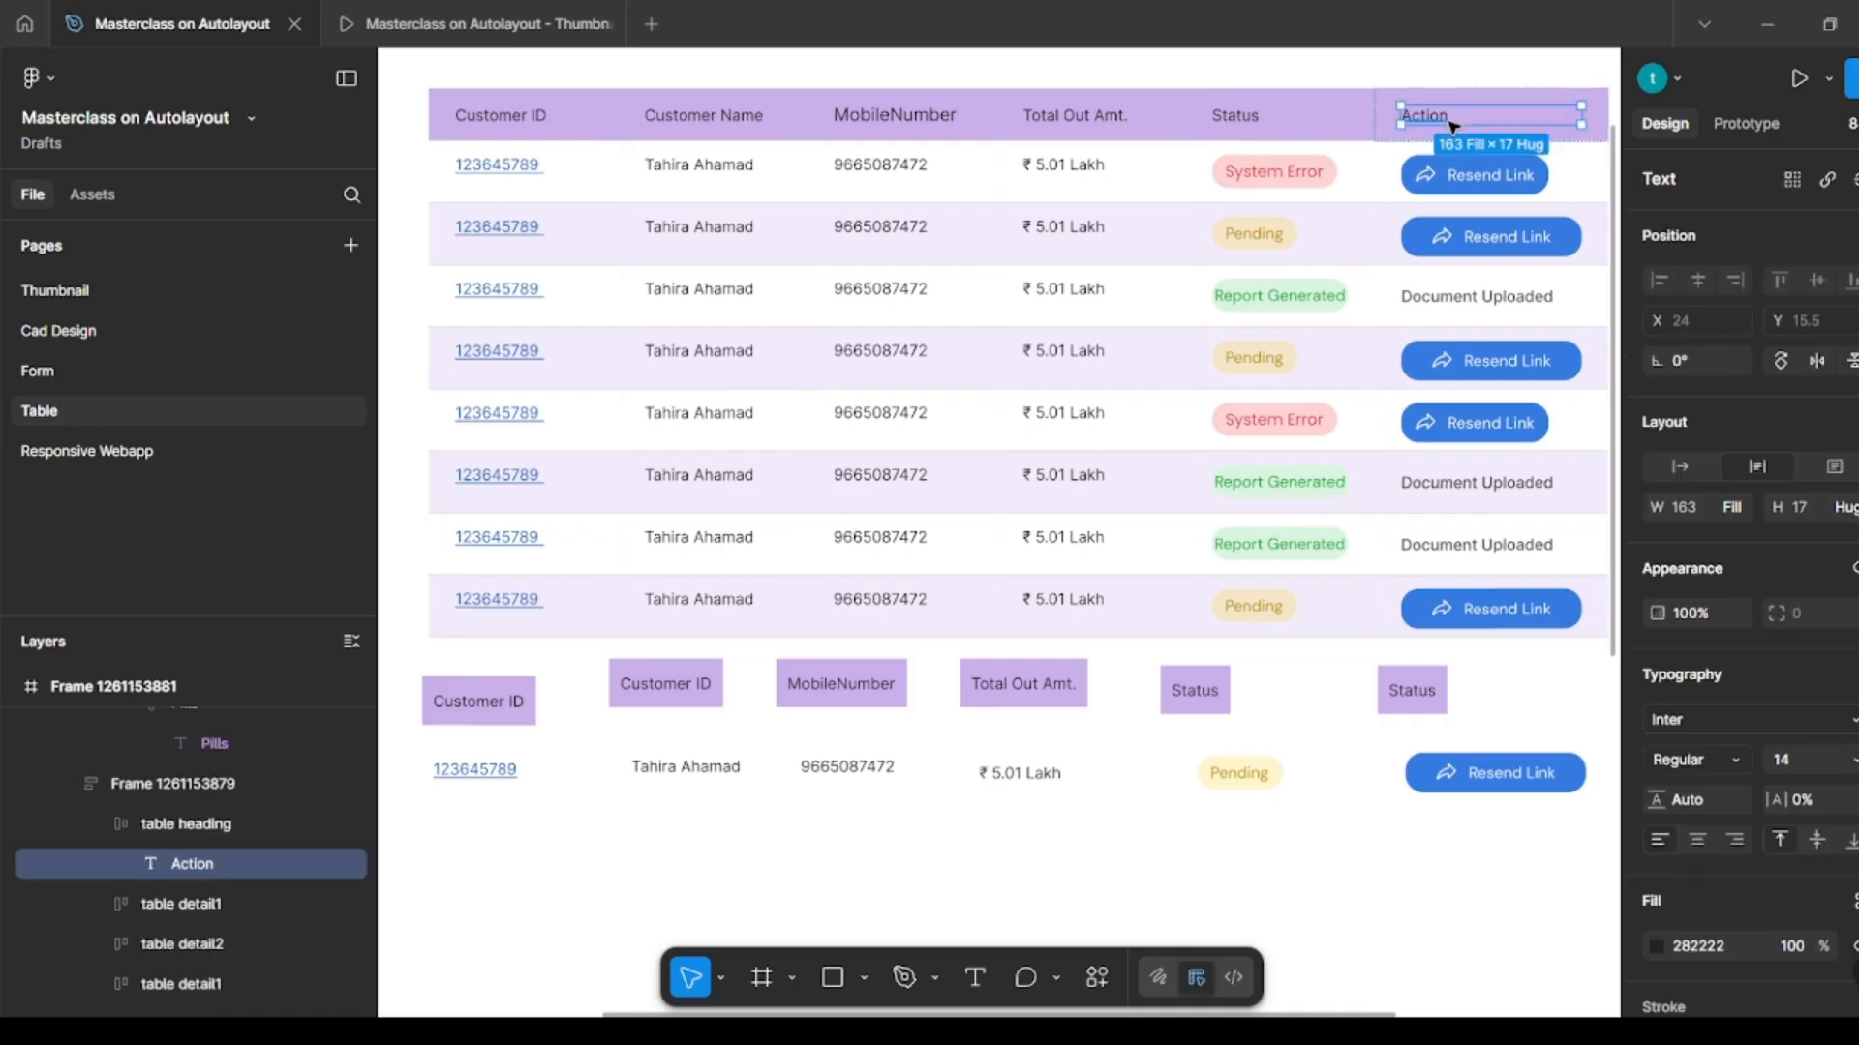
{"action": "left_click", "coordinate": [1486, 691]}
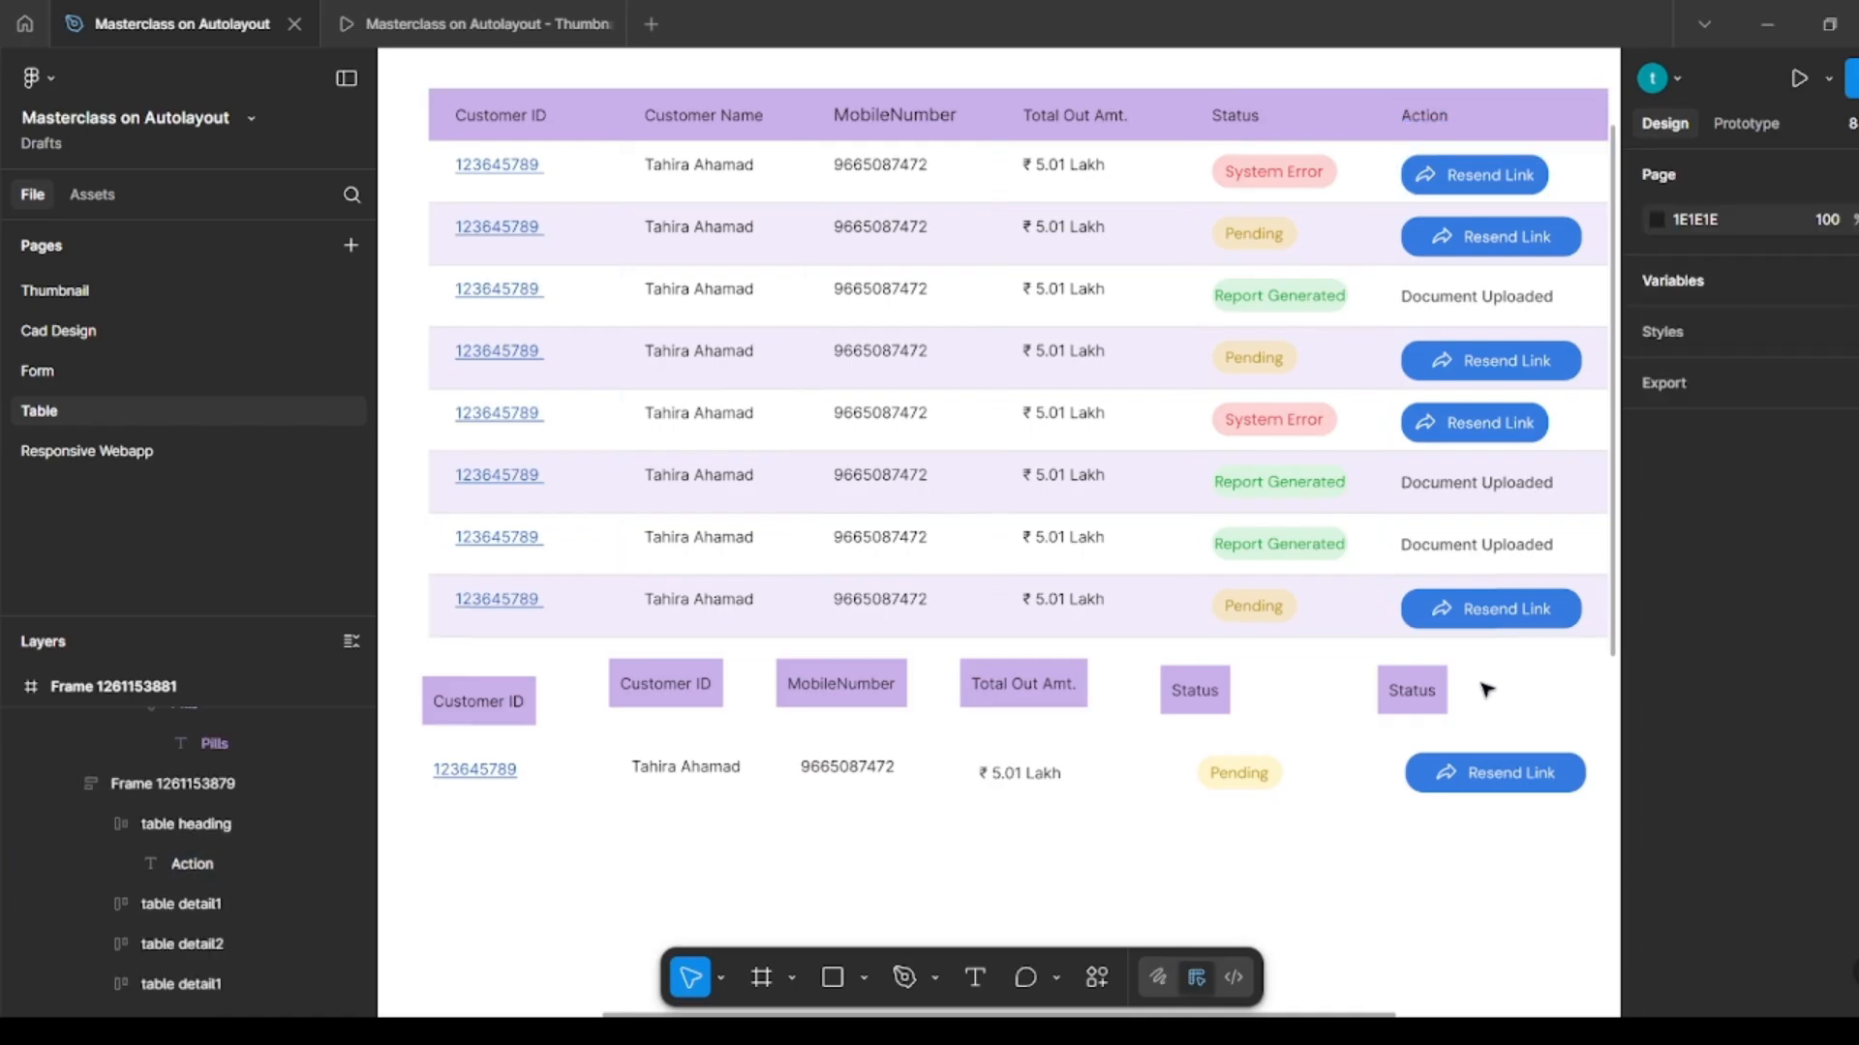
{"action": "left_click", "coordinate": [1413, 692], "text": "ctrl"}
{"action": "type", "text": "Action"}
{"action": "key", "text": "Escape"}
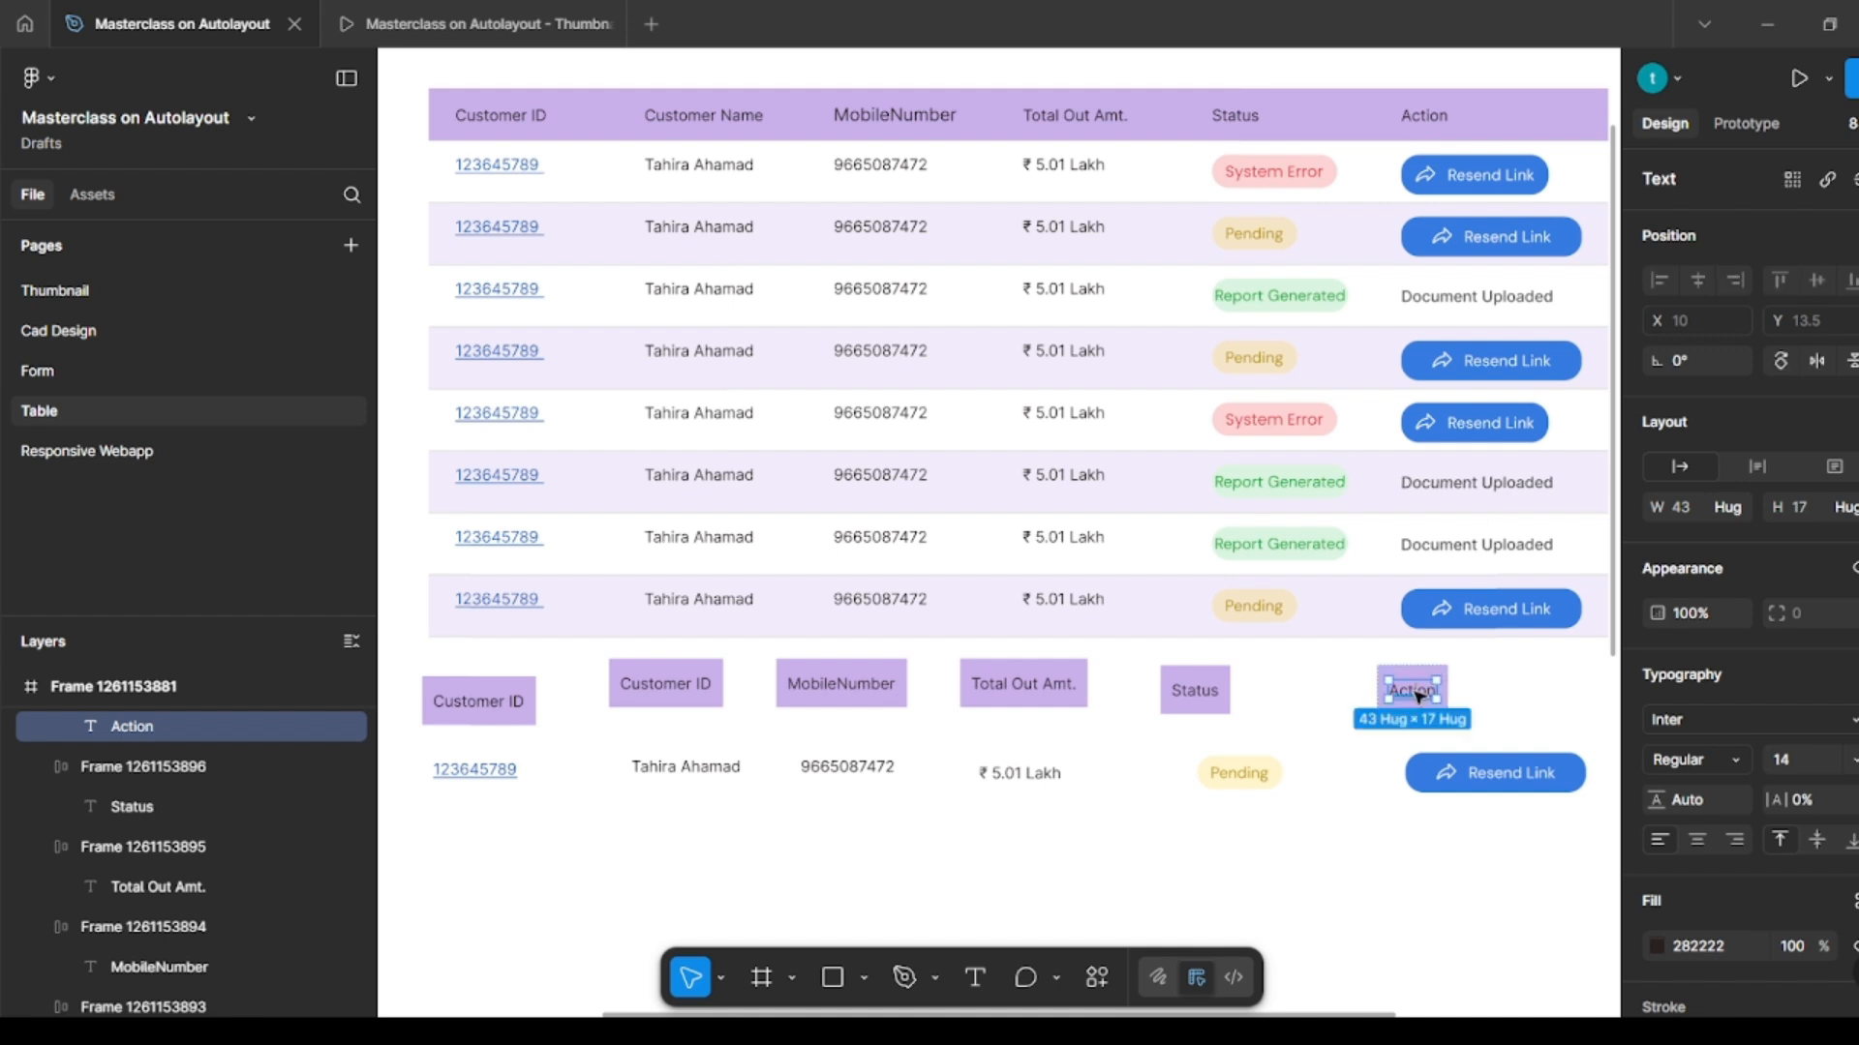
{"action": "key", "text": "Escape"}
Step: Duplicate the six separate detail cells, from customer ID to Resend Link, as a second row directly beneath them
{"action": "scroll", "coordinate": [610, 850], "scroll_direction": "down", "scroll_amount": 1}
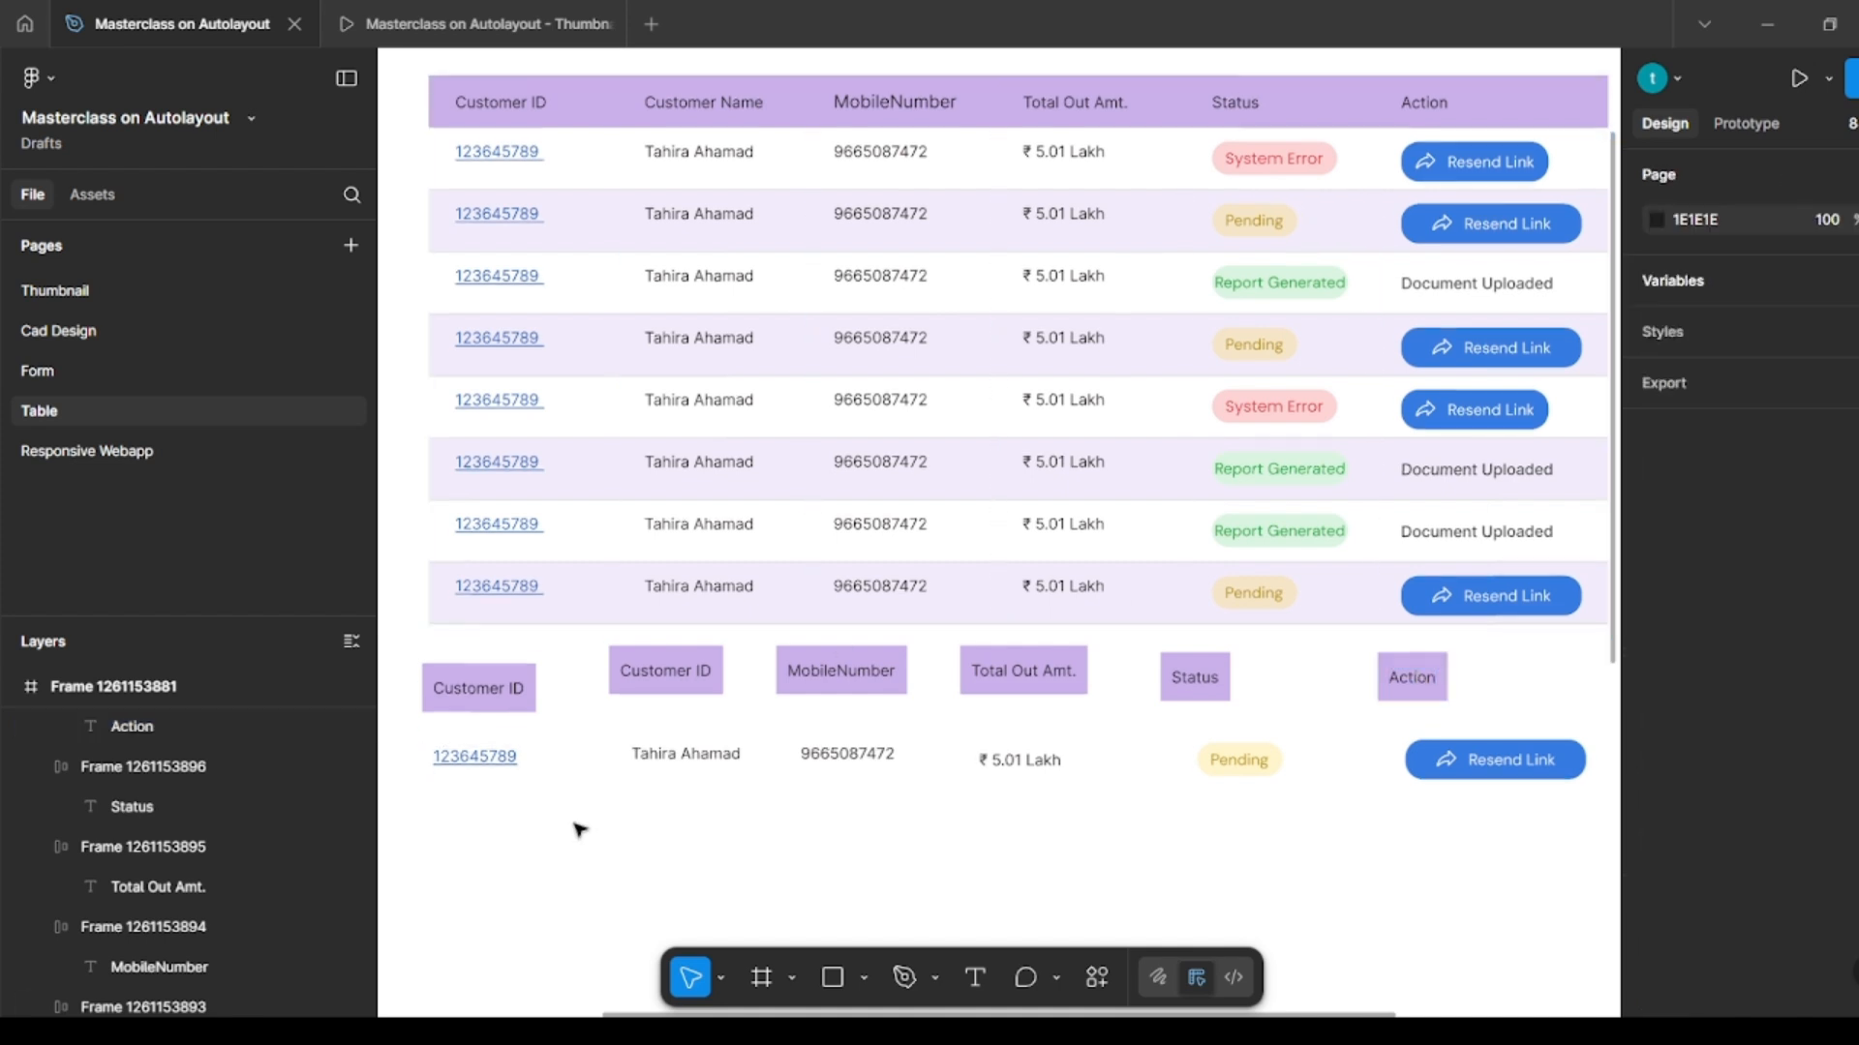
{"action": "left_click", "coordinate": [468, 762]}
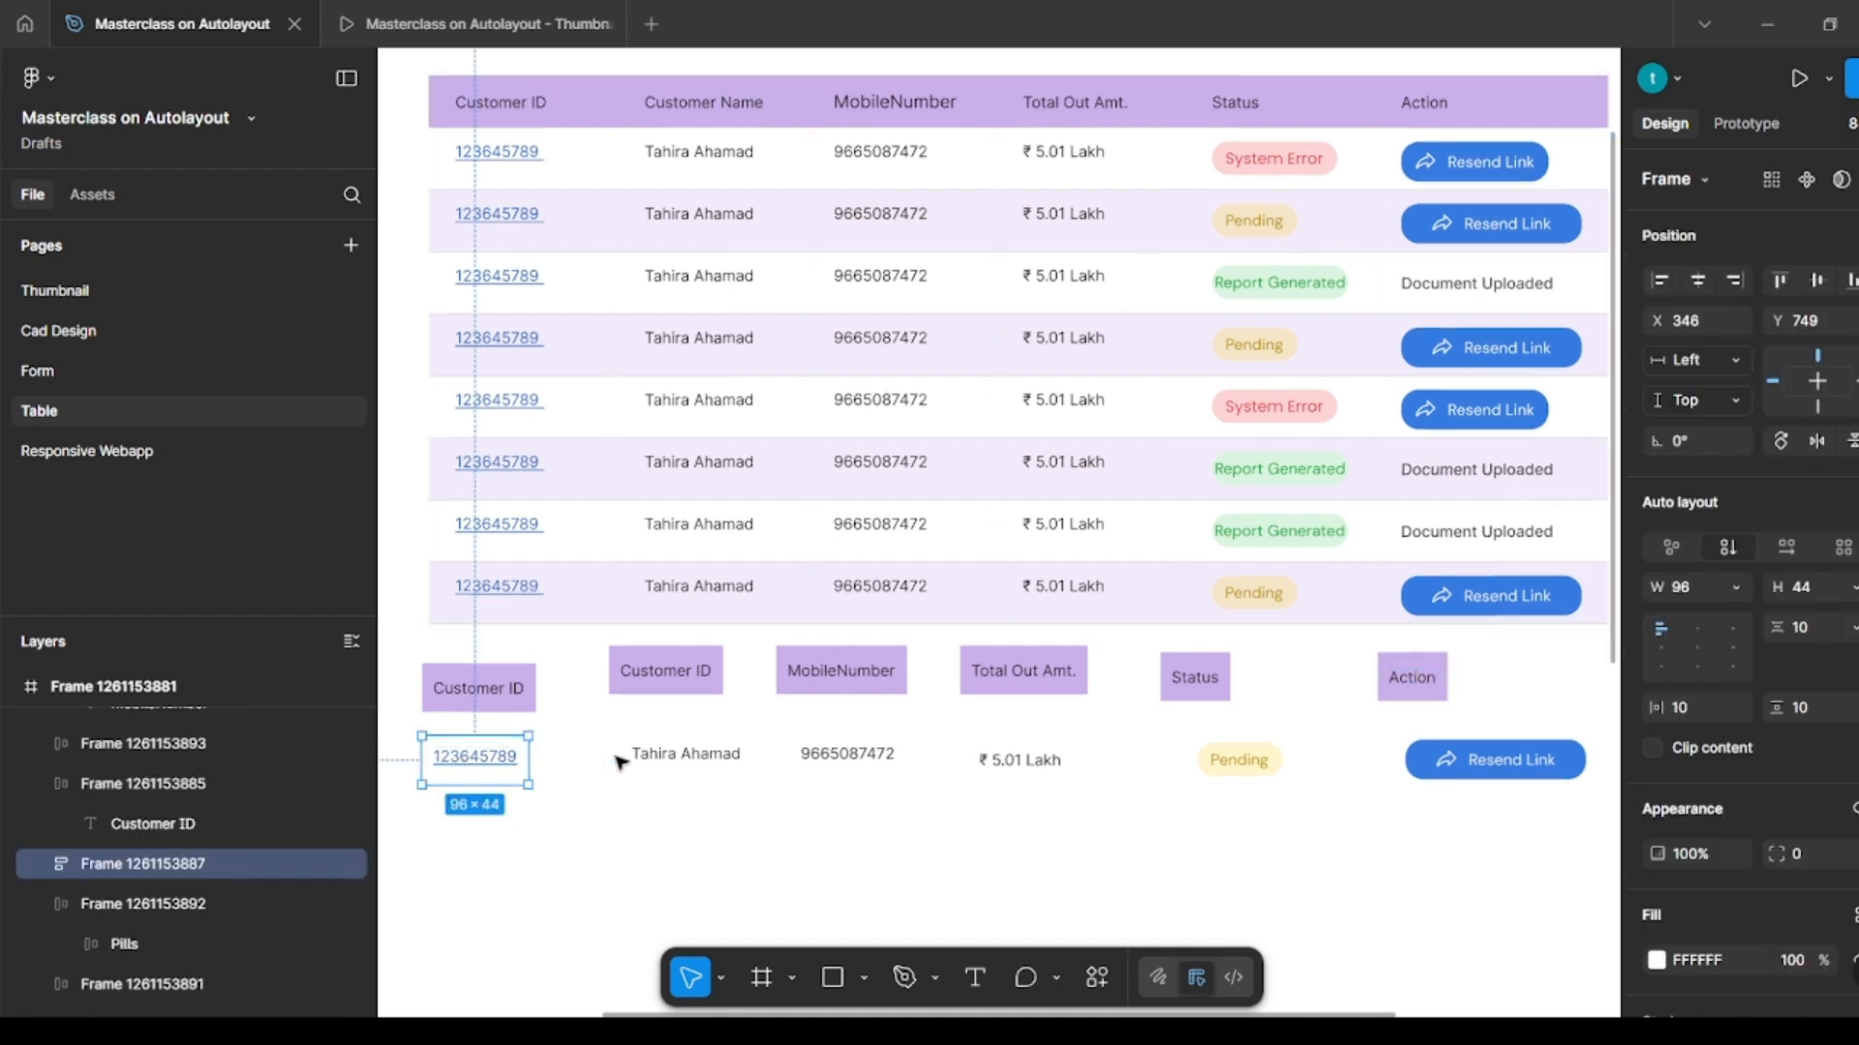
{"action": "left_click", "coordinate": [678, 757], "text": "shift"}
{"action": "left_click", "coordinate": [1021, 760], "text": "shift"}
{"action": "left_click", "coordinate": [1244, 760], "text": "shift"}
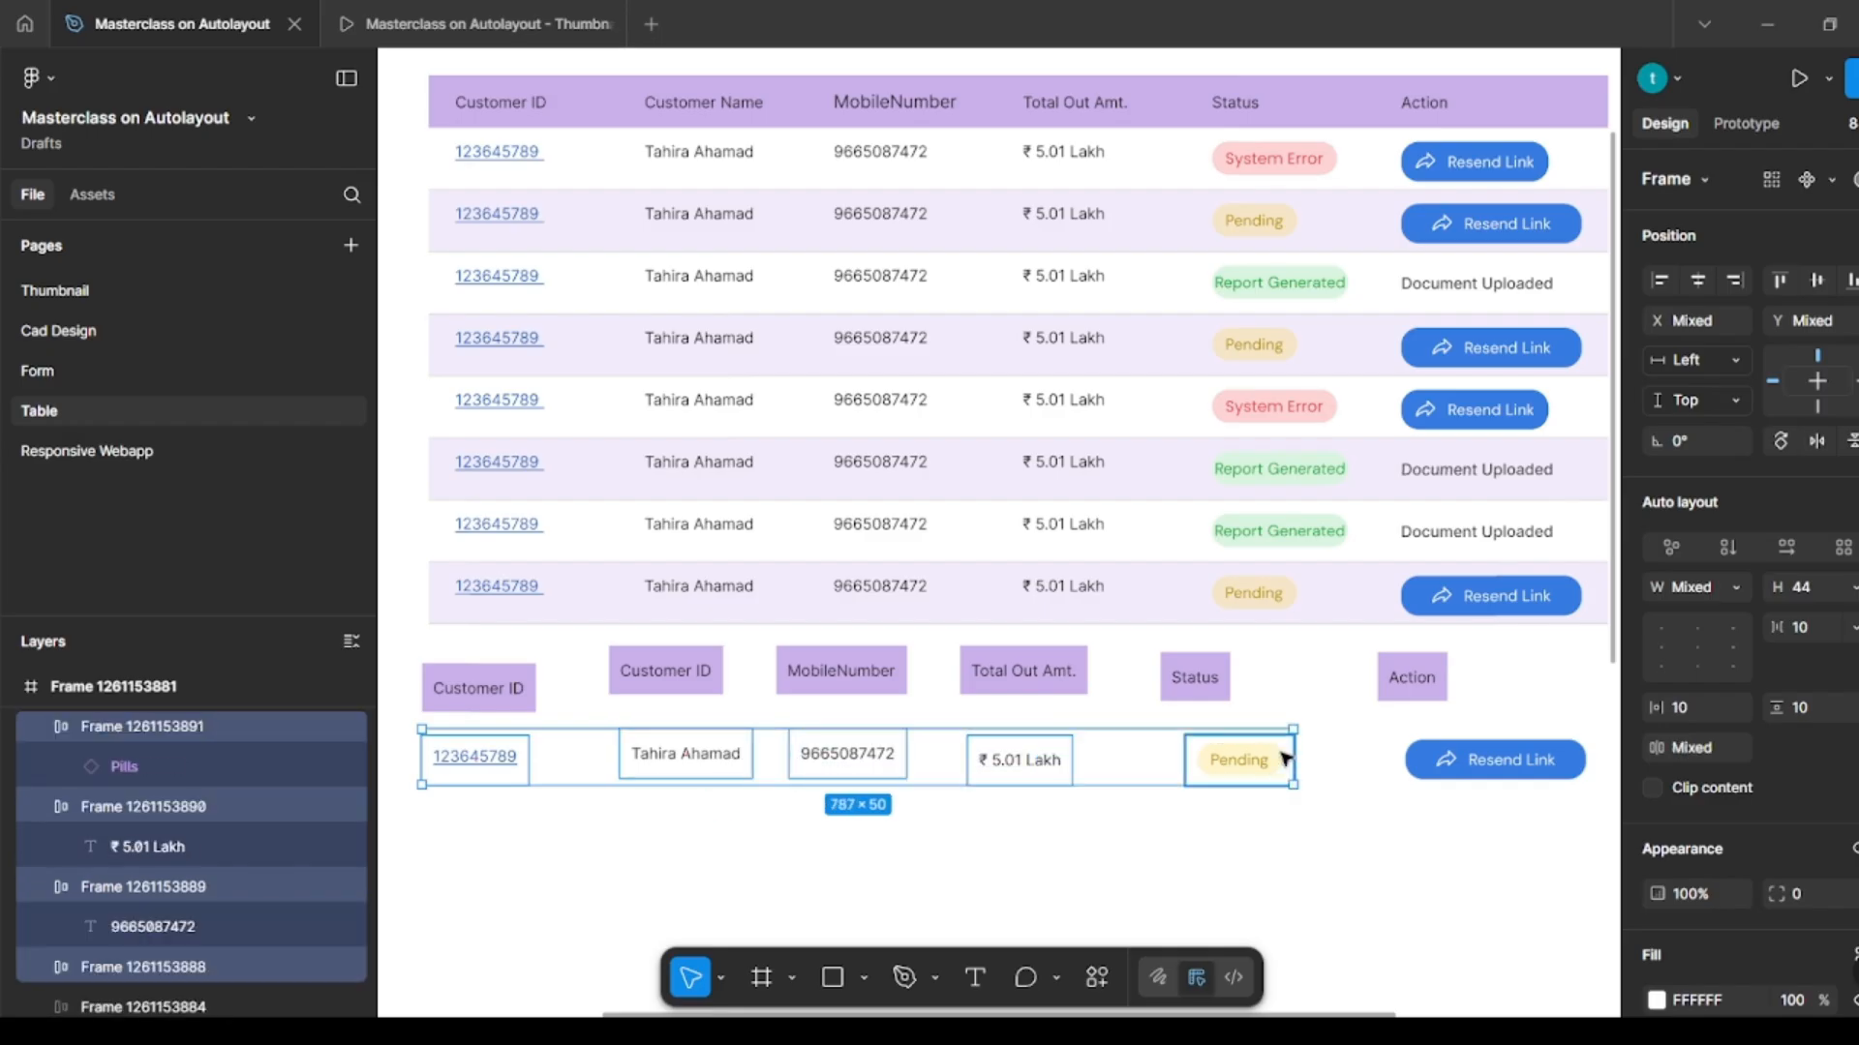
{"action": "left_click", "coordinate": [1433, 765], "text": "shift"}
{"action": "key", "text": "ctrl+d"}
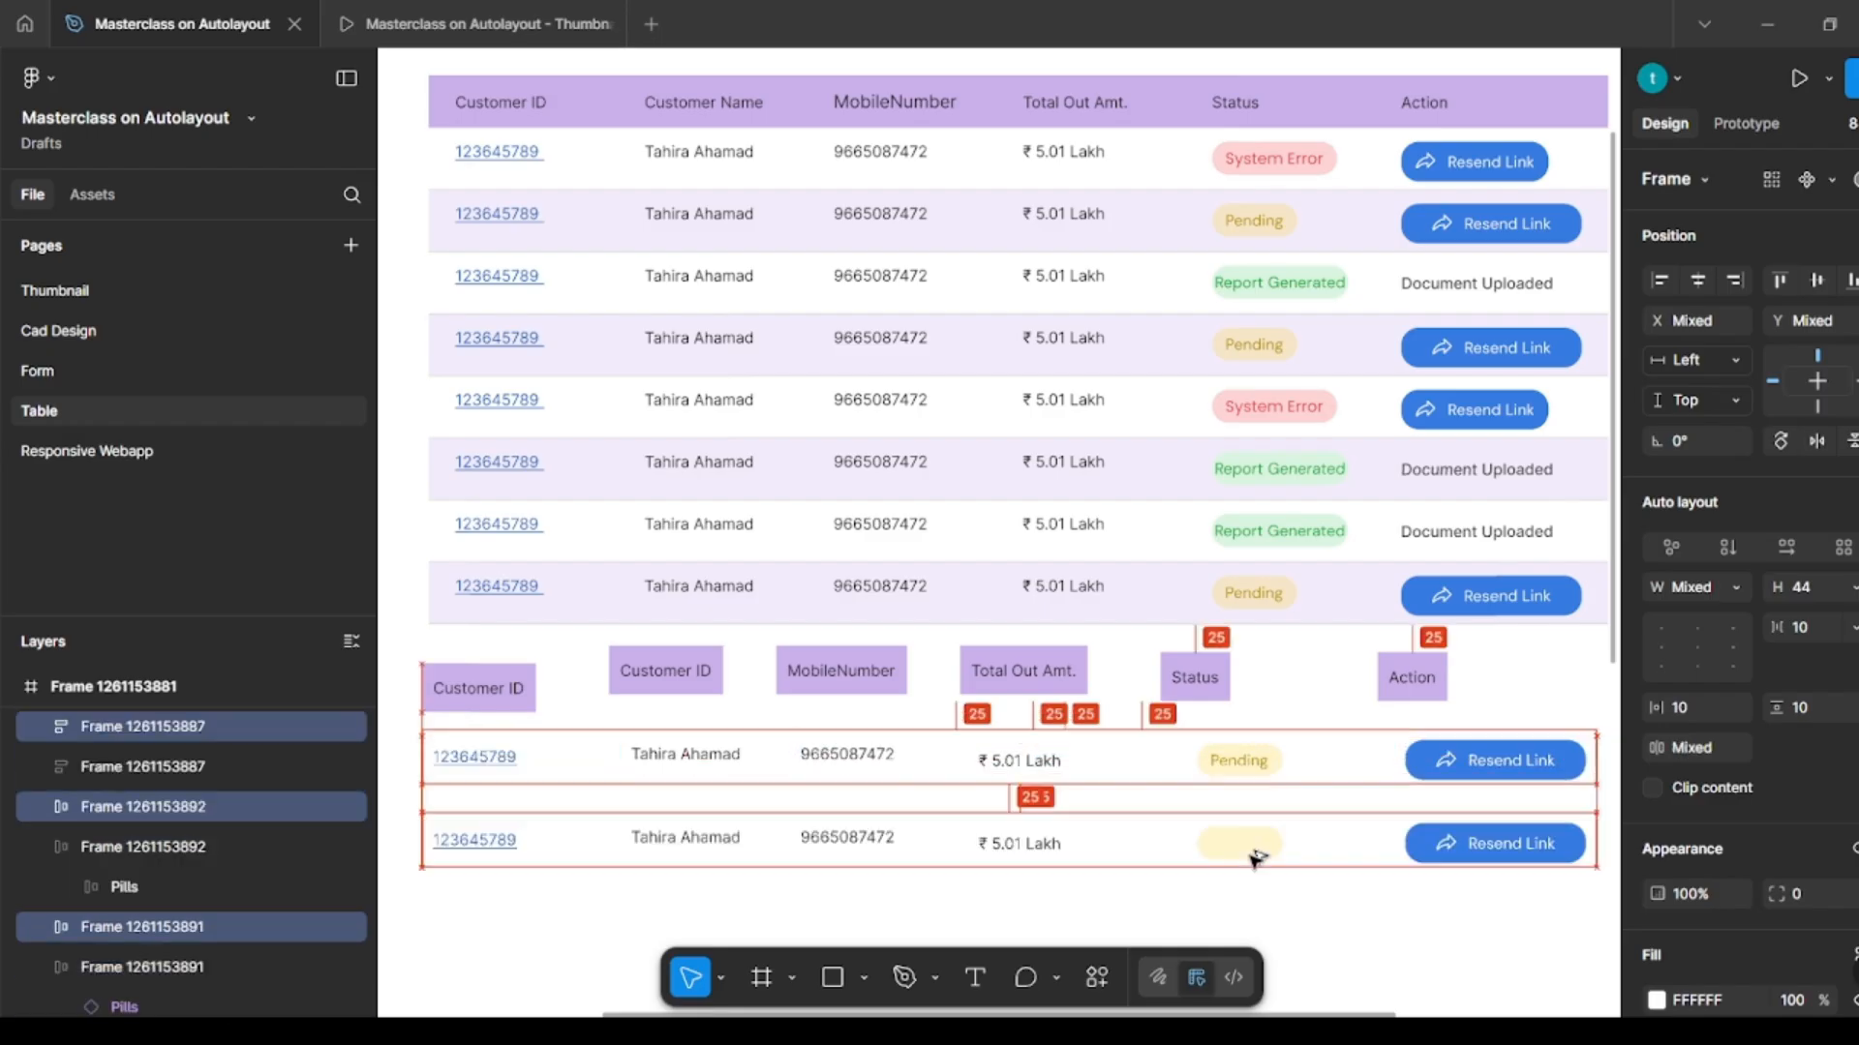
Step: Fill the duplicated row's cells with the lavender F2ECFA sampled from the table's shaded rows
{"action": "key", "text": "i"}
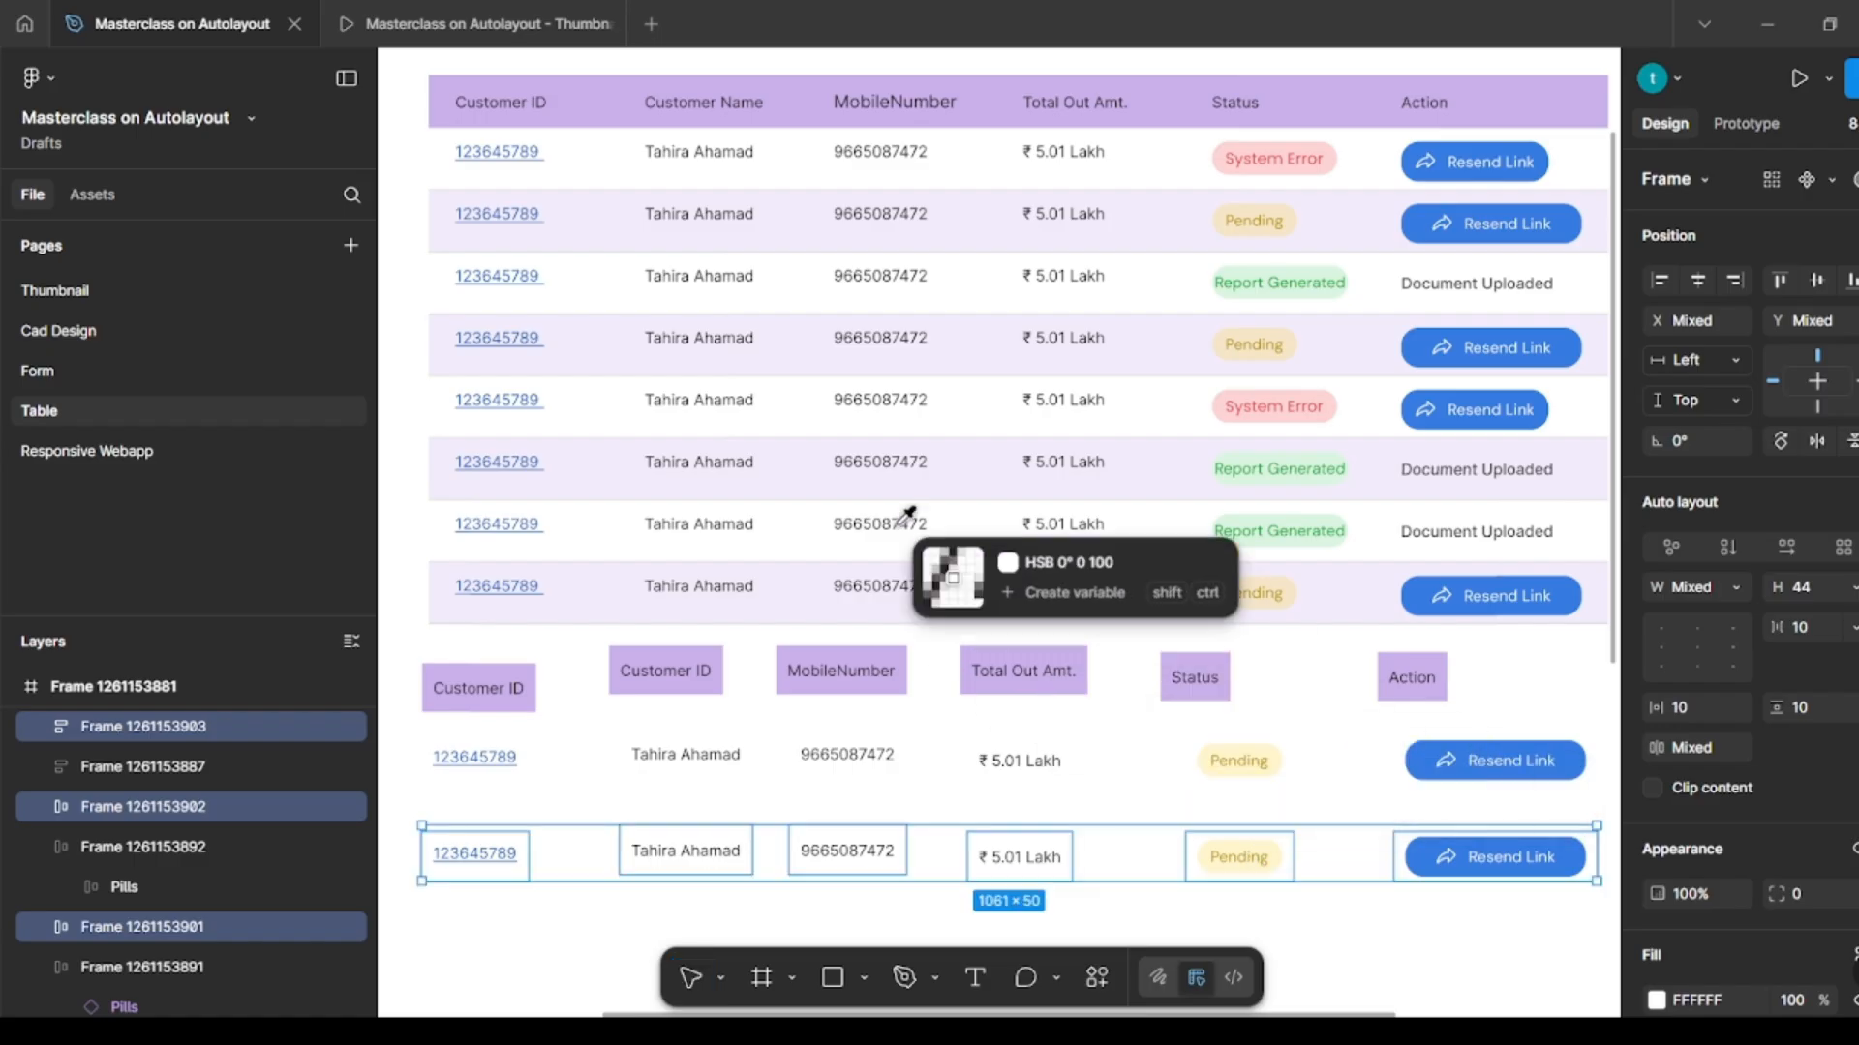
{"action": "left_click", "coordinate": [930, 344]}
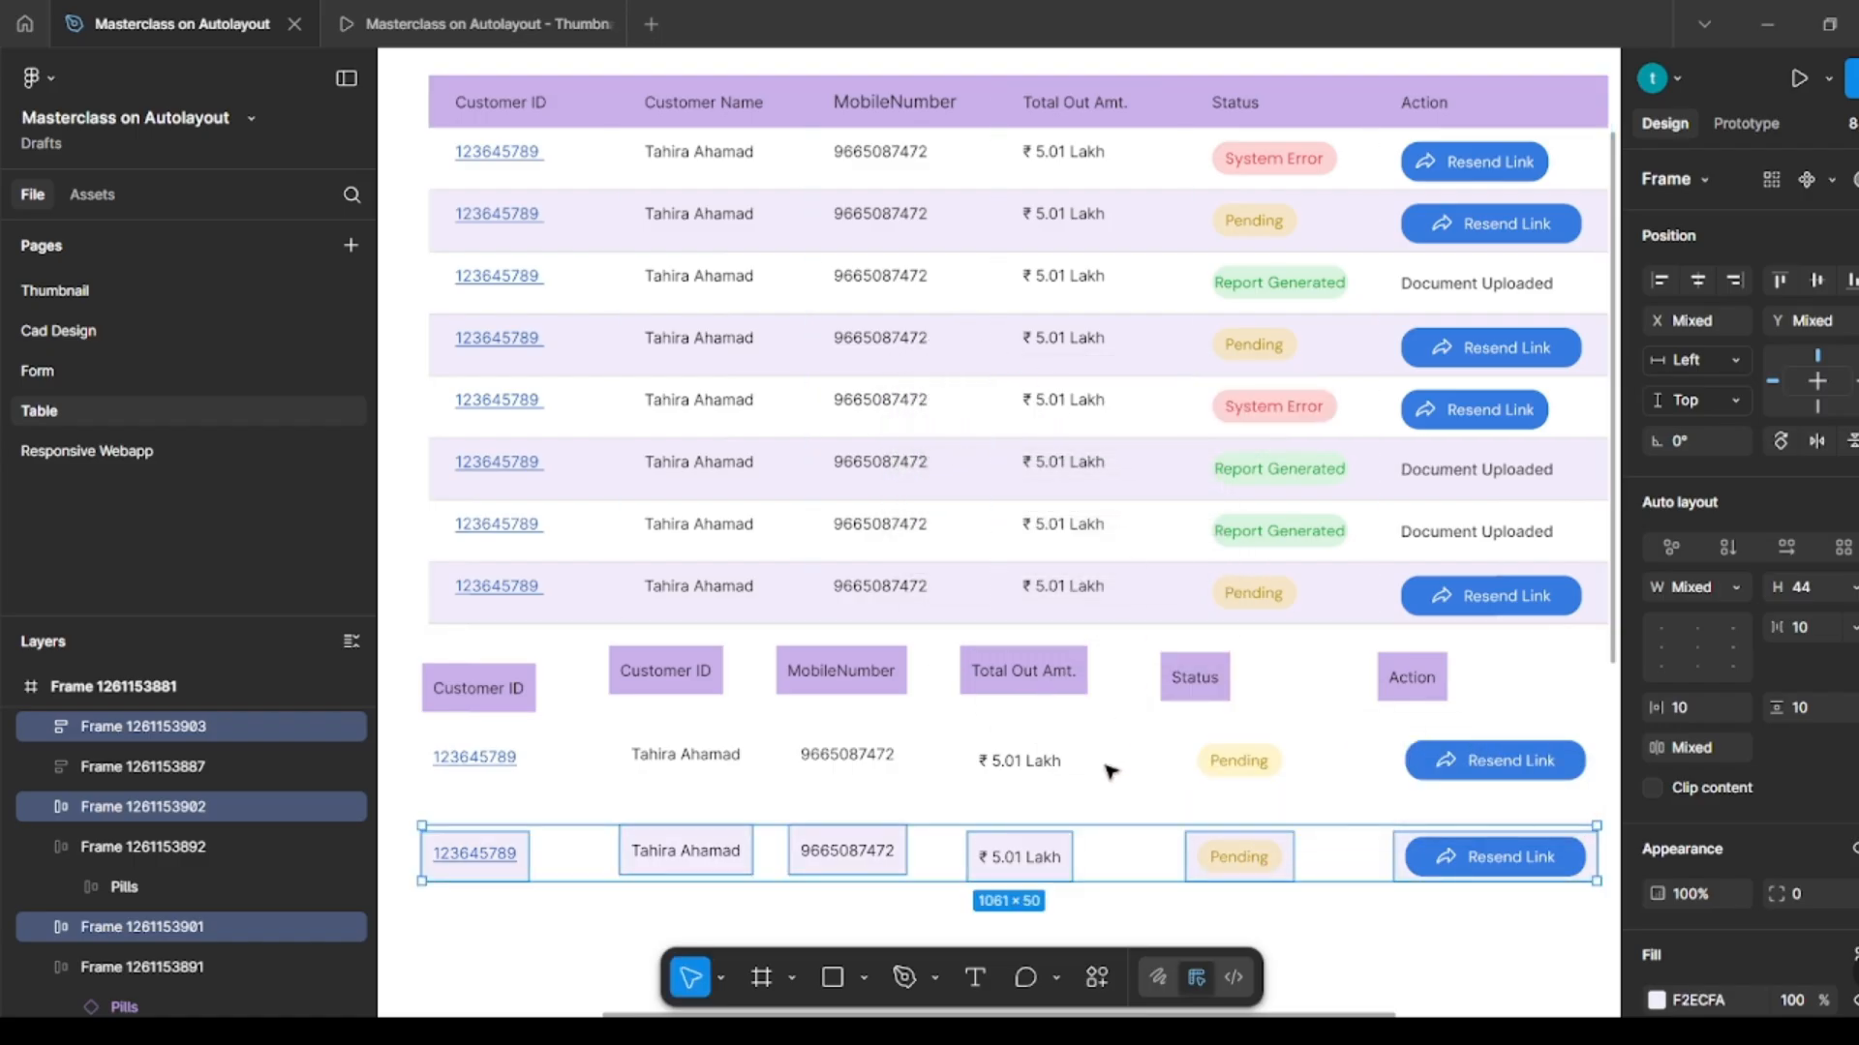
{"action": "left_click", "coordinate": [1123, 802]}
Step: Duplicate the white row of six detail cells twice below the lavender row, leaving space between the copies
{"action": "scroll", "coordinate": [689, 792], "scroll_direction": "down", "scroll_amount": 3}
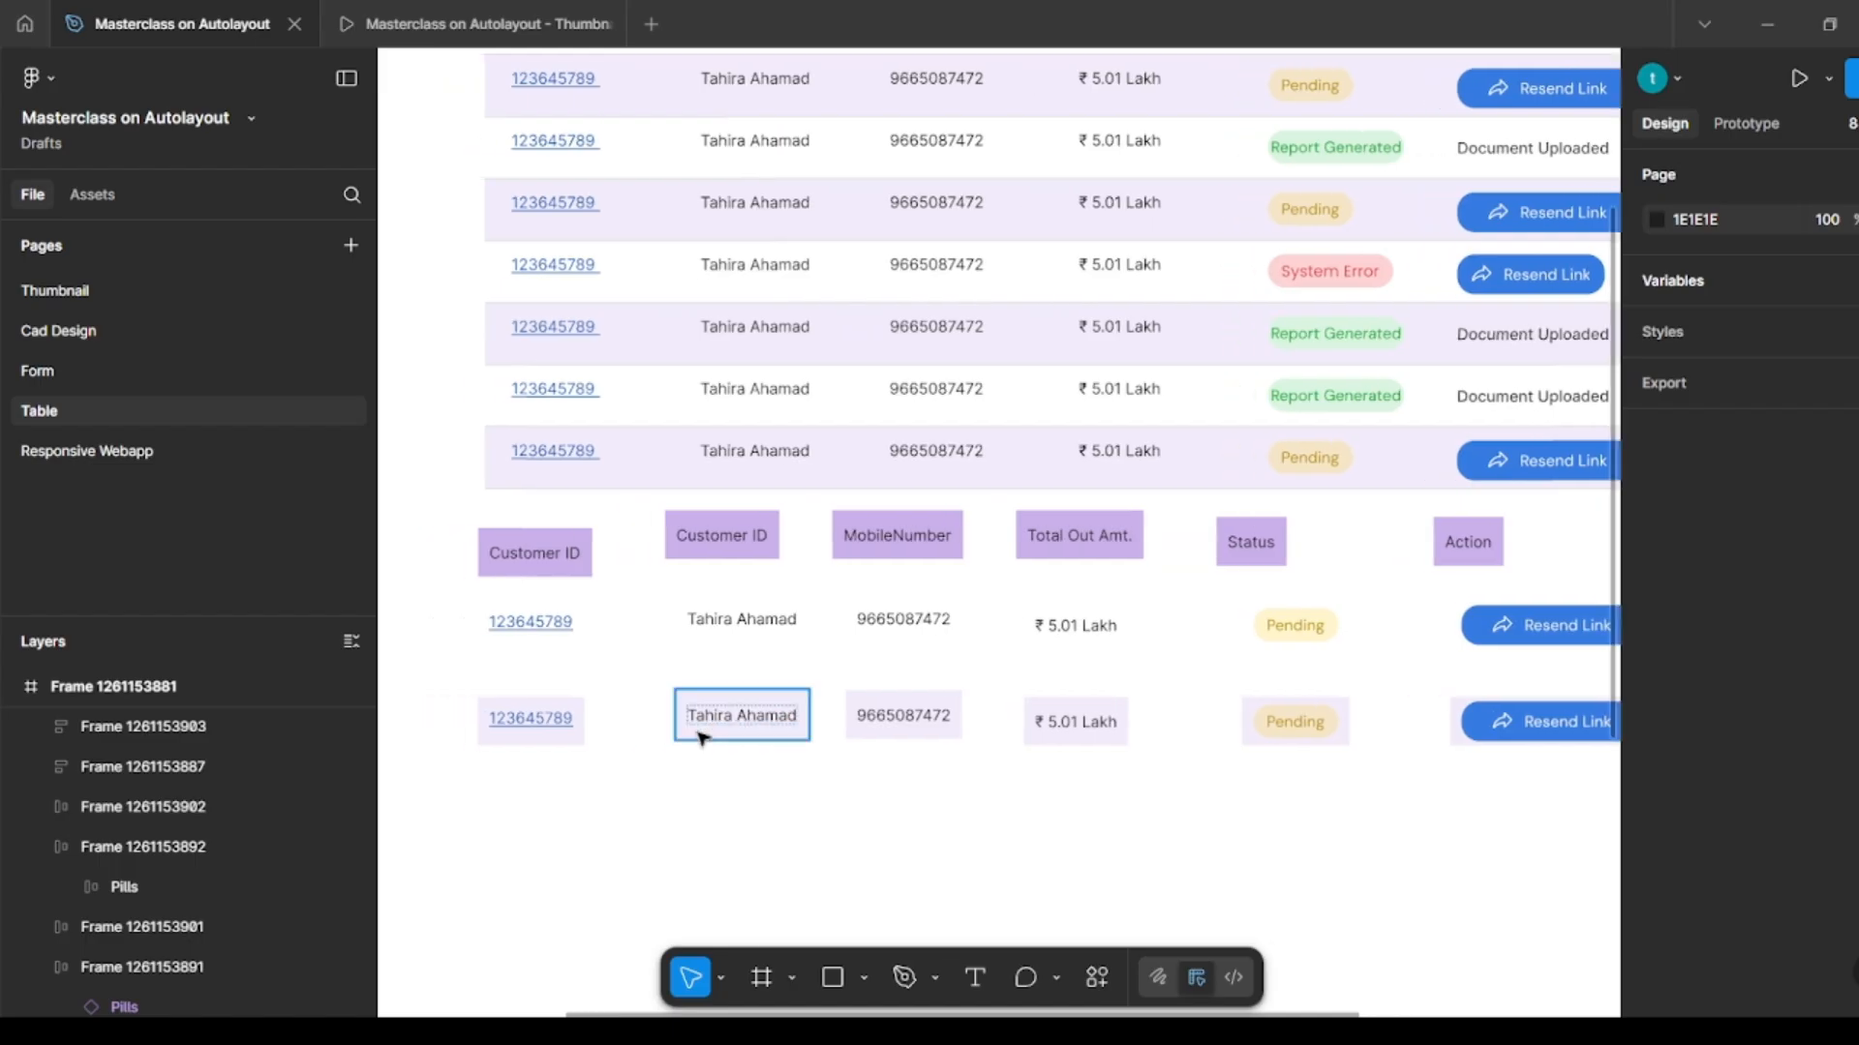
{"action": "scroll", "coordinate": [631, 718], "scroll_direction": "down", "scroll_amount": 3}
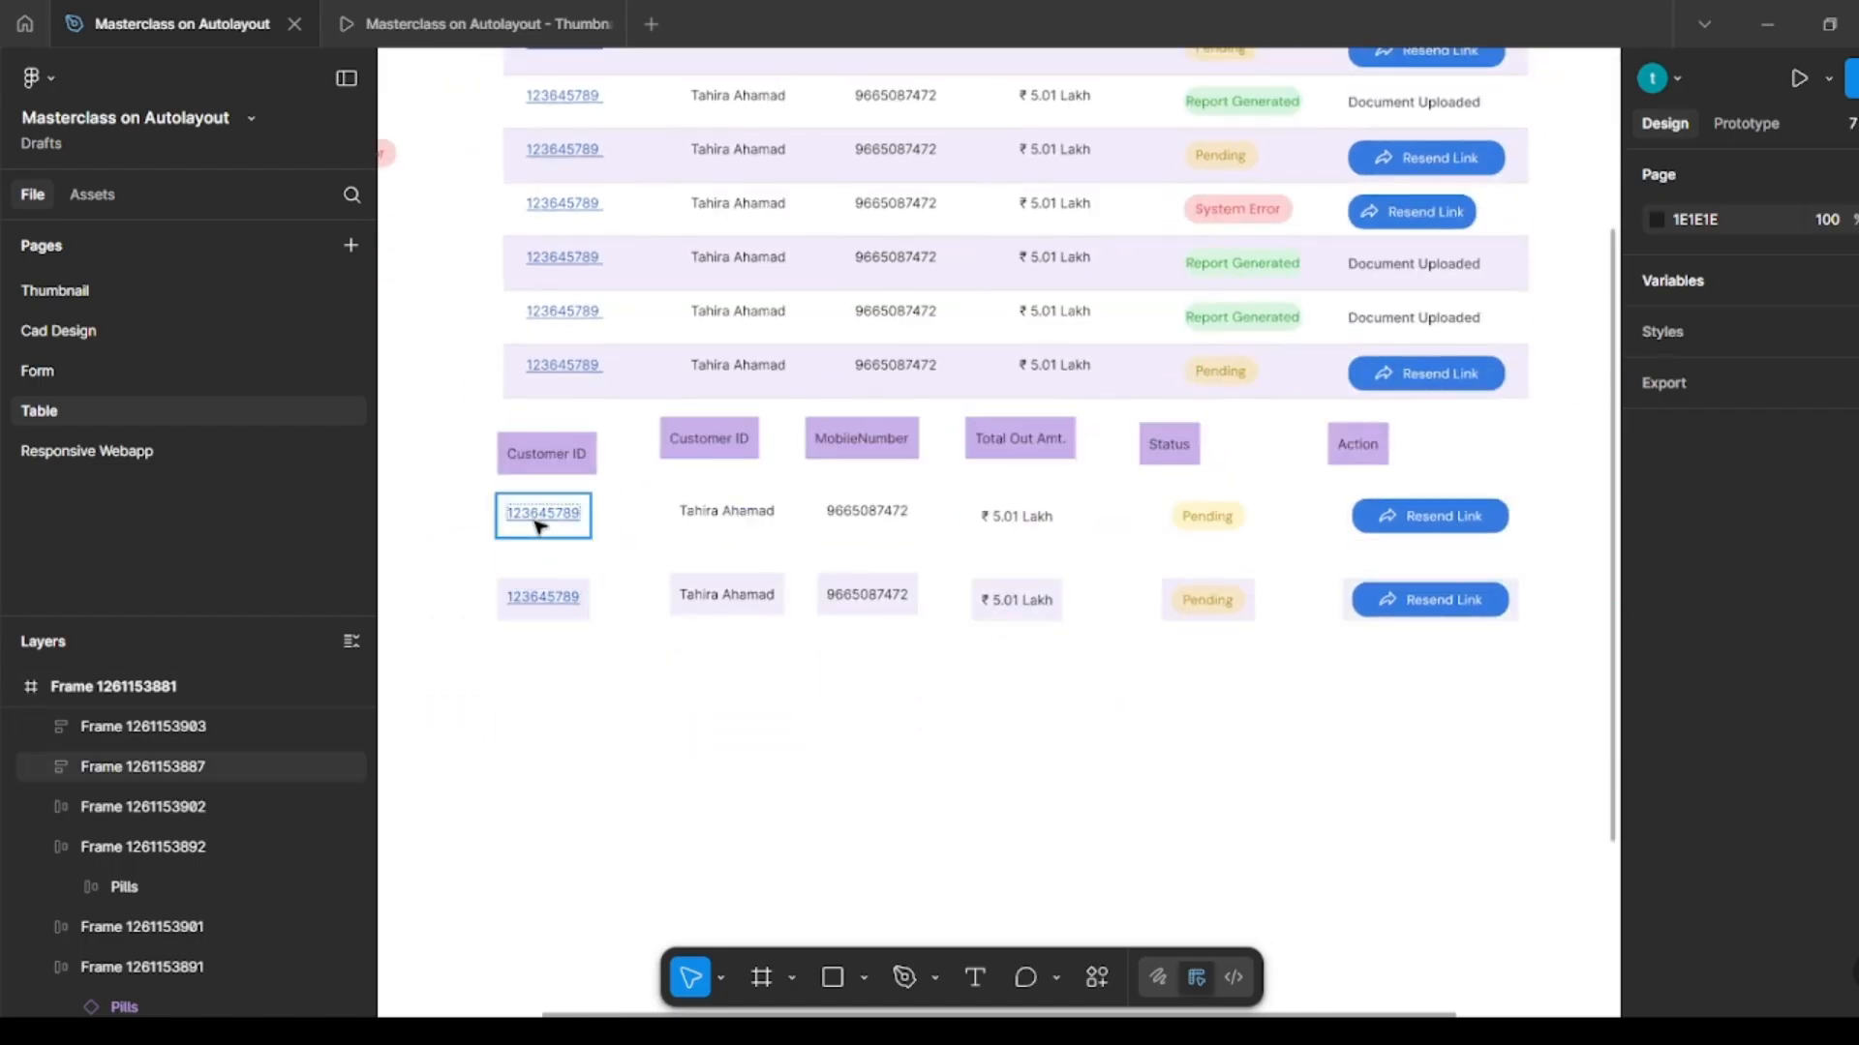
{"action": "left_click", "coordinate": [539, 525]}
{"action": "left_click", "coordinate": [765, 517], "text": "shift"}
{"action": "left_click", "coordinate": [866, 513], "text": "shift"}
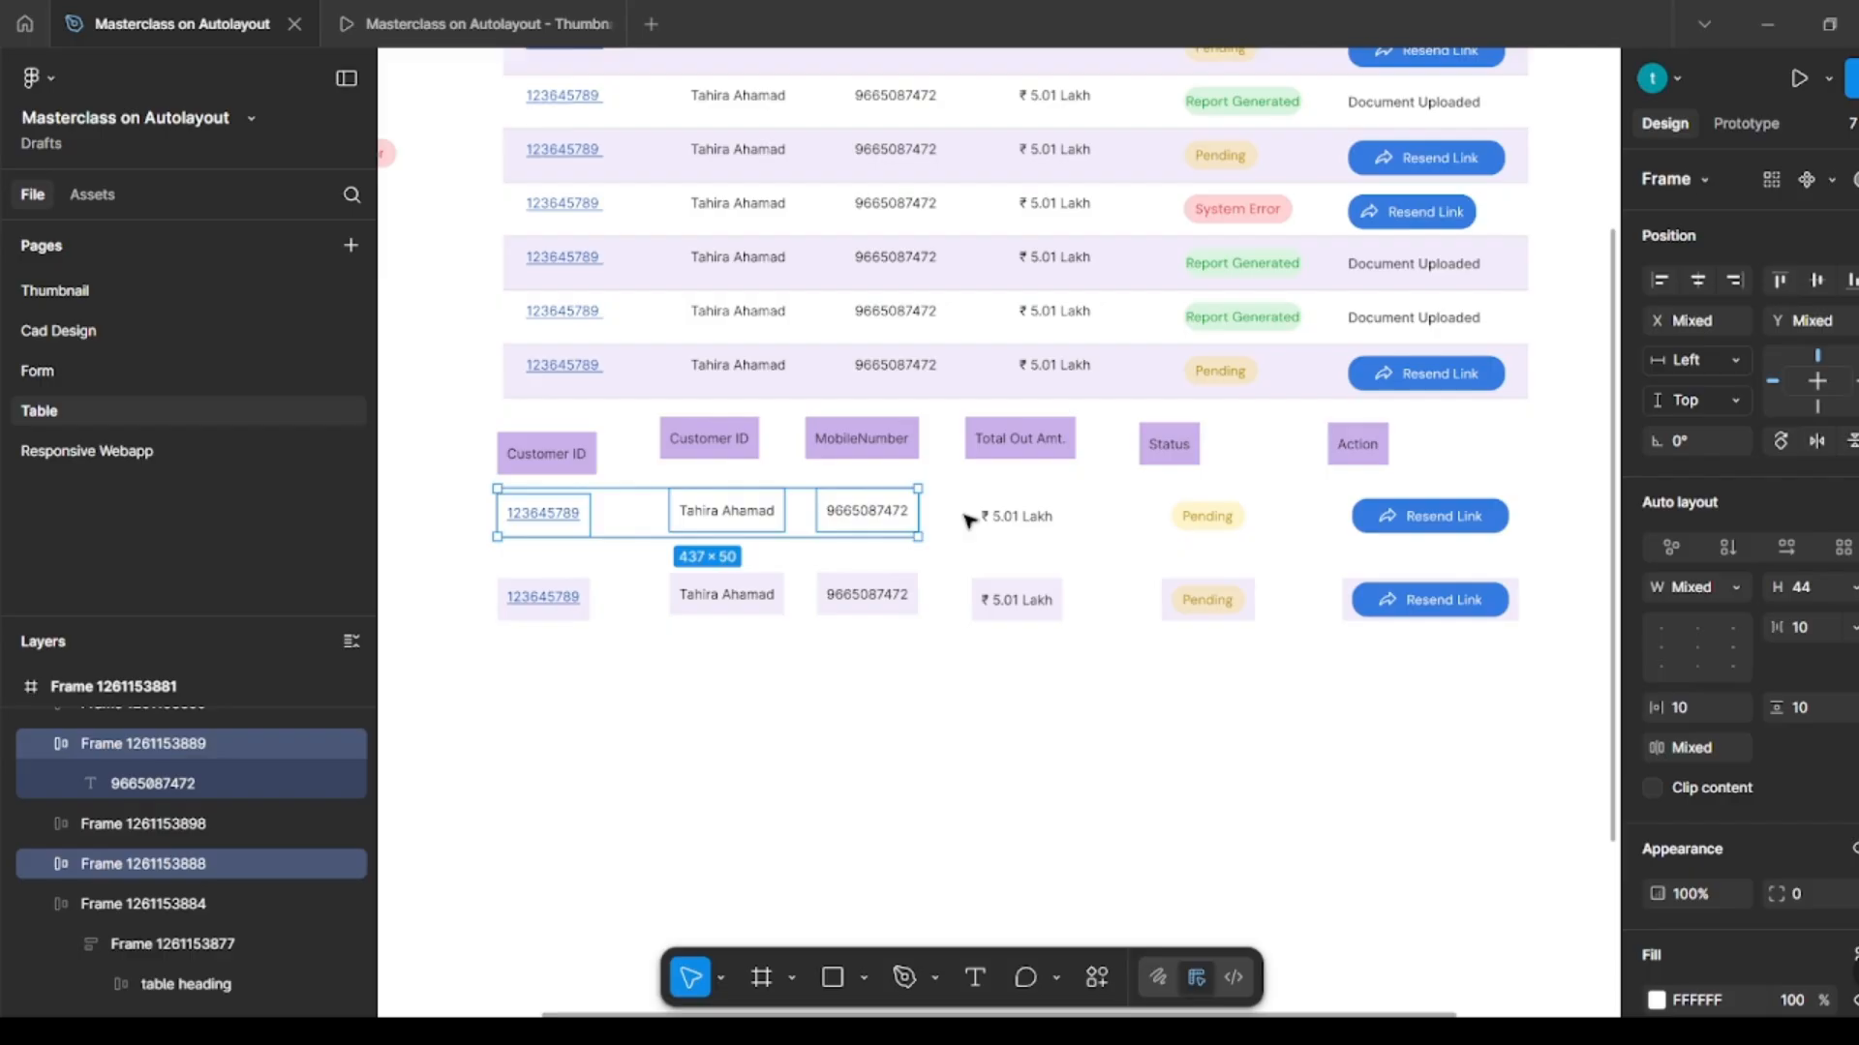
{"action": "left_click", "coordinate": [1034, 527], "text": "shift"}
{"action": "left_click", "coordinate": [1205, 520], "text": "shift"}
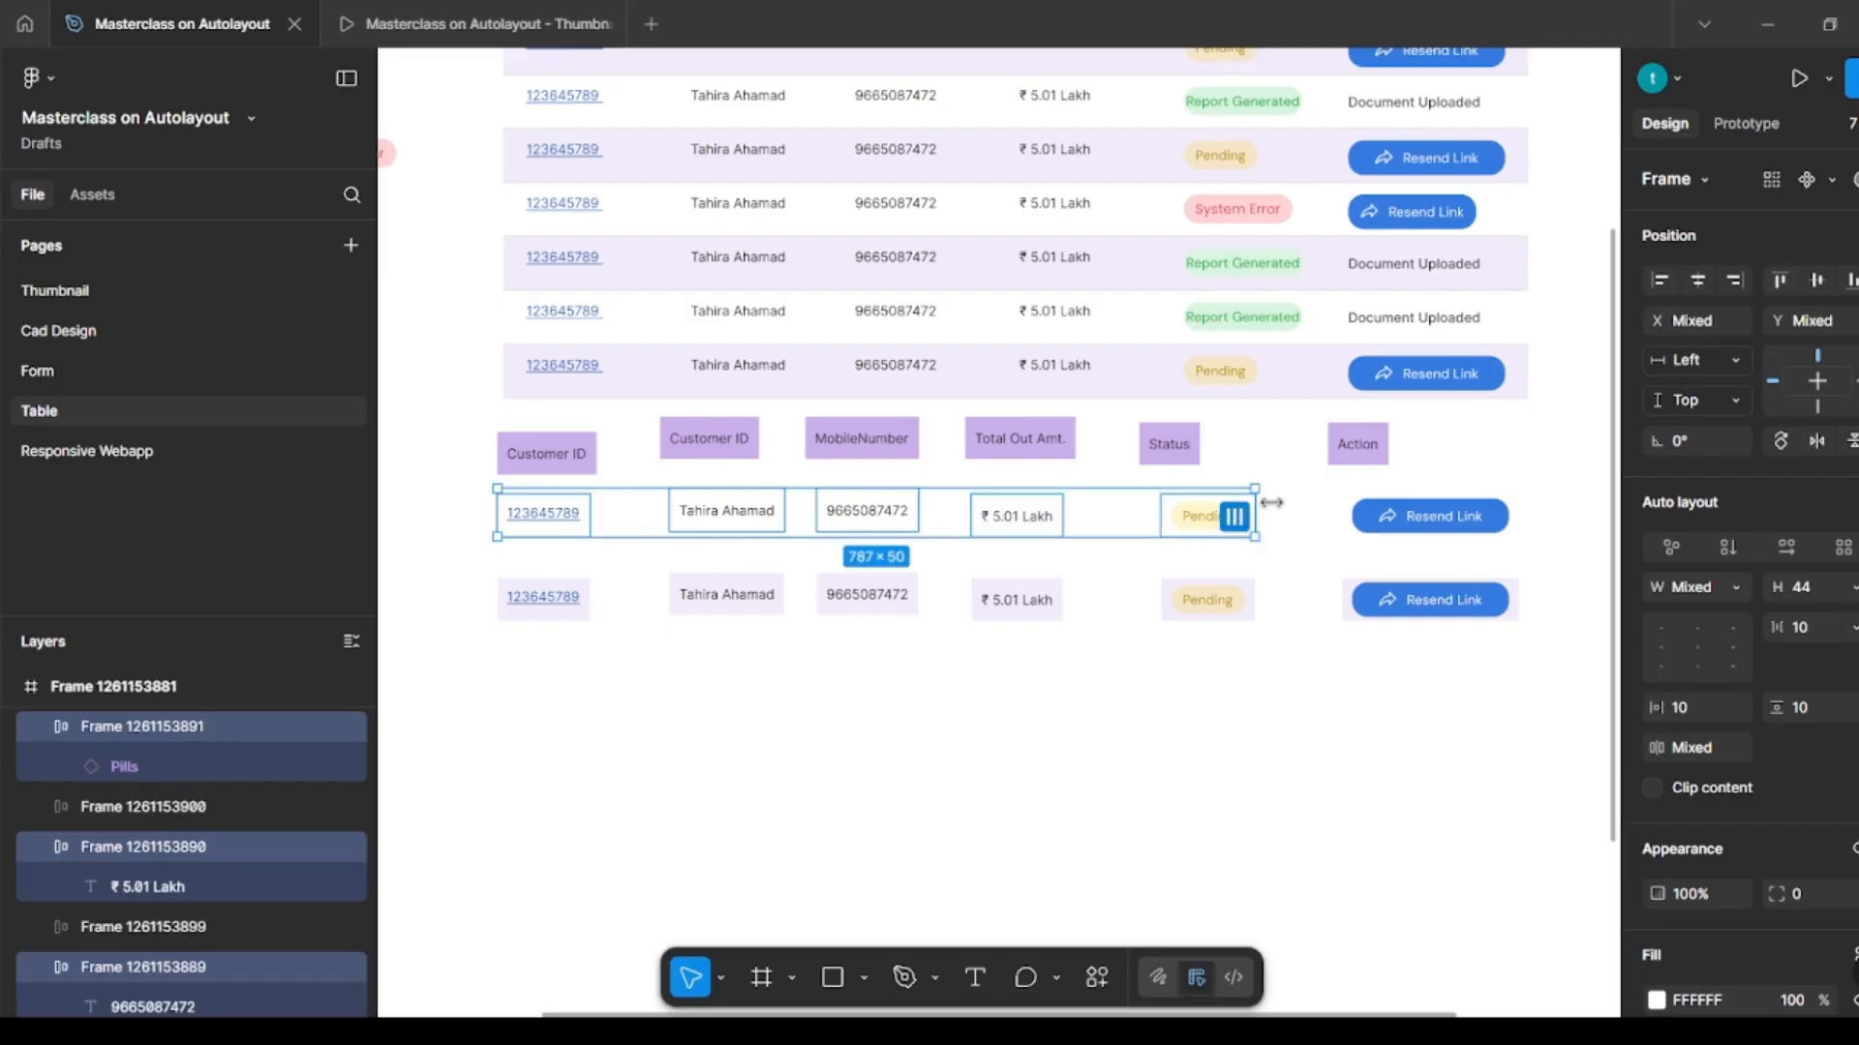
{"action": "left_click", "coordinate": [1492, 527], "text": "shift"}
{"action": "left_click_drag", "start_coordinate": [1226, 518], "coordinate": [1232, 847]}
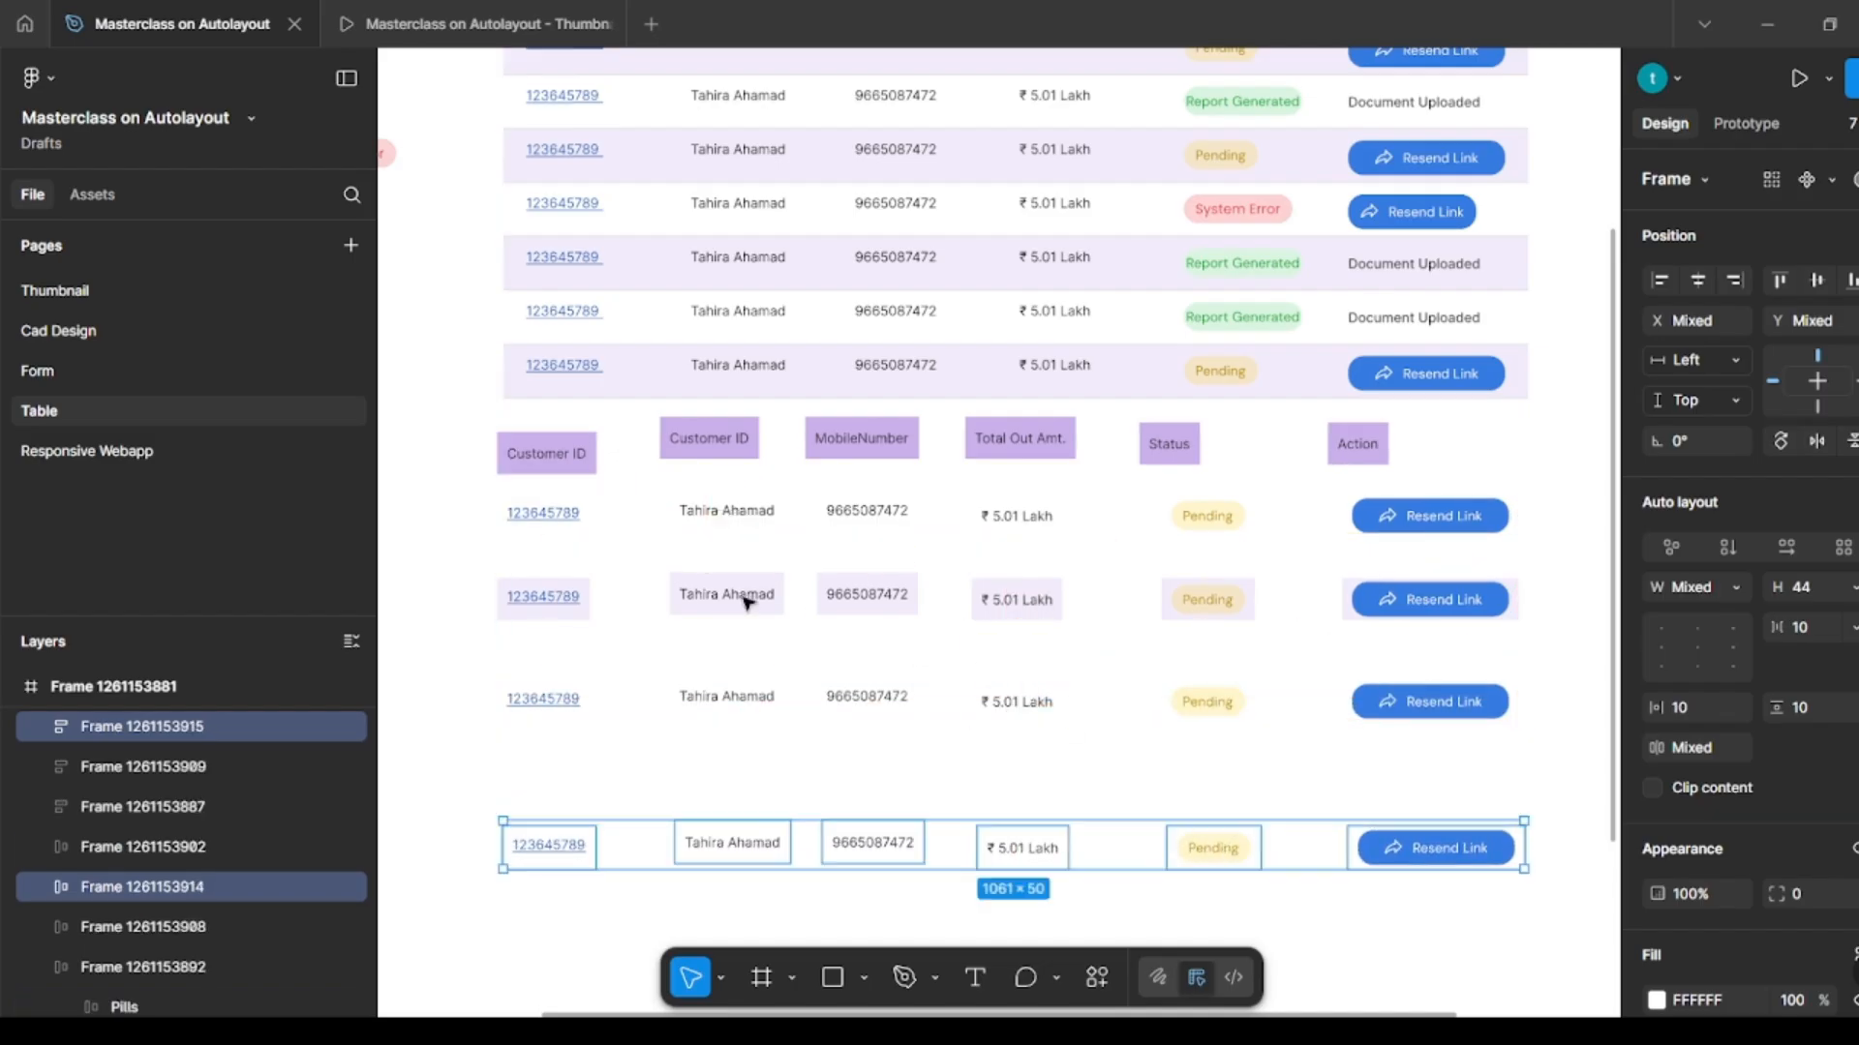
Step: Duplicate the lavender row of detail cells twice, placing one copy beneath each of the two lower white rows
{"action": "left_click", "coordinate": [485, 588]}
{"action": "left_click", "coordinate": [1403, 600]}
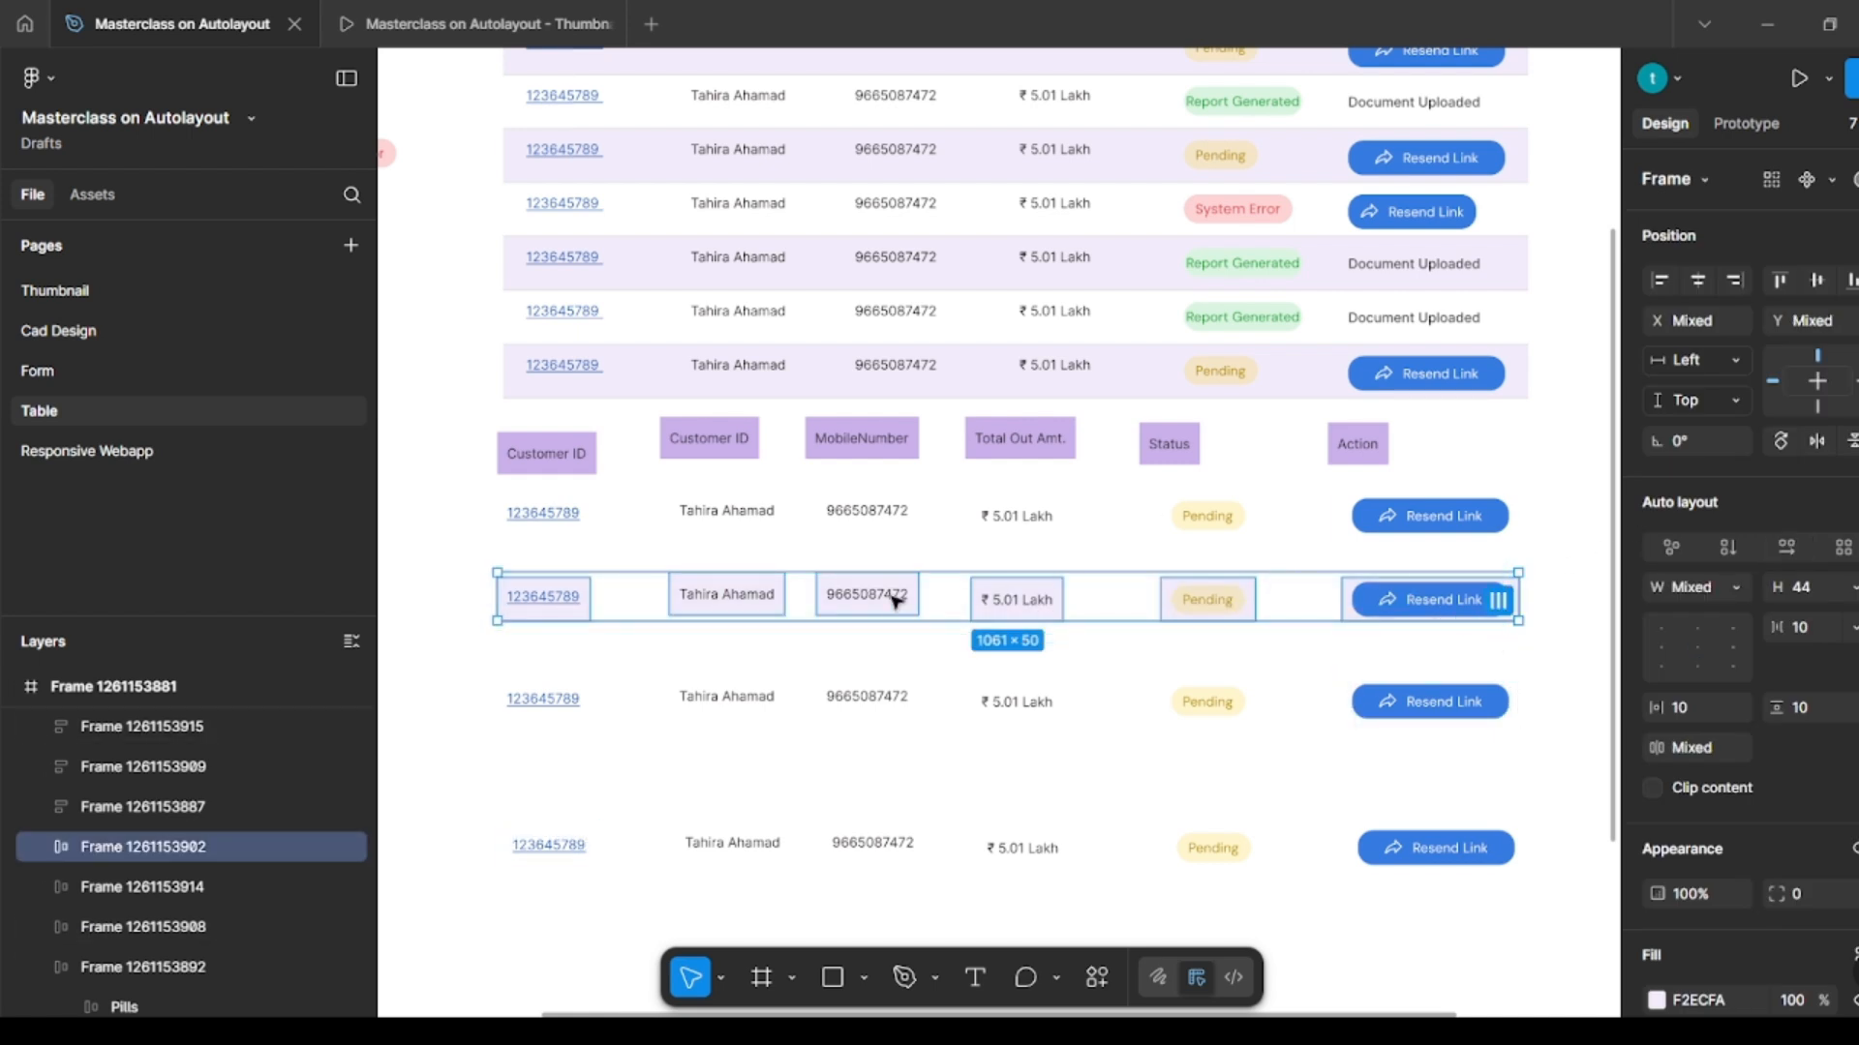
{"action": "left_click_drag", "start_coordinate": [895, 600], "coordinate": [886, 876]}
{"action": "scroll", "coordinate": [886, 743], "scroll_direction": "down", "scroll_amount": 1}
{"action": "left_click", "coordinate": [1576, 713]}
{"action": "scroll", "coordinate": [1568, 704], "scroll_direction": "down", "scroll_amount": 1}
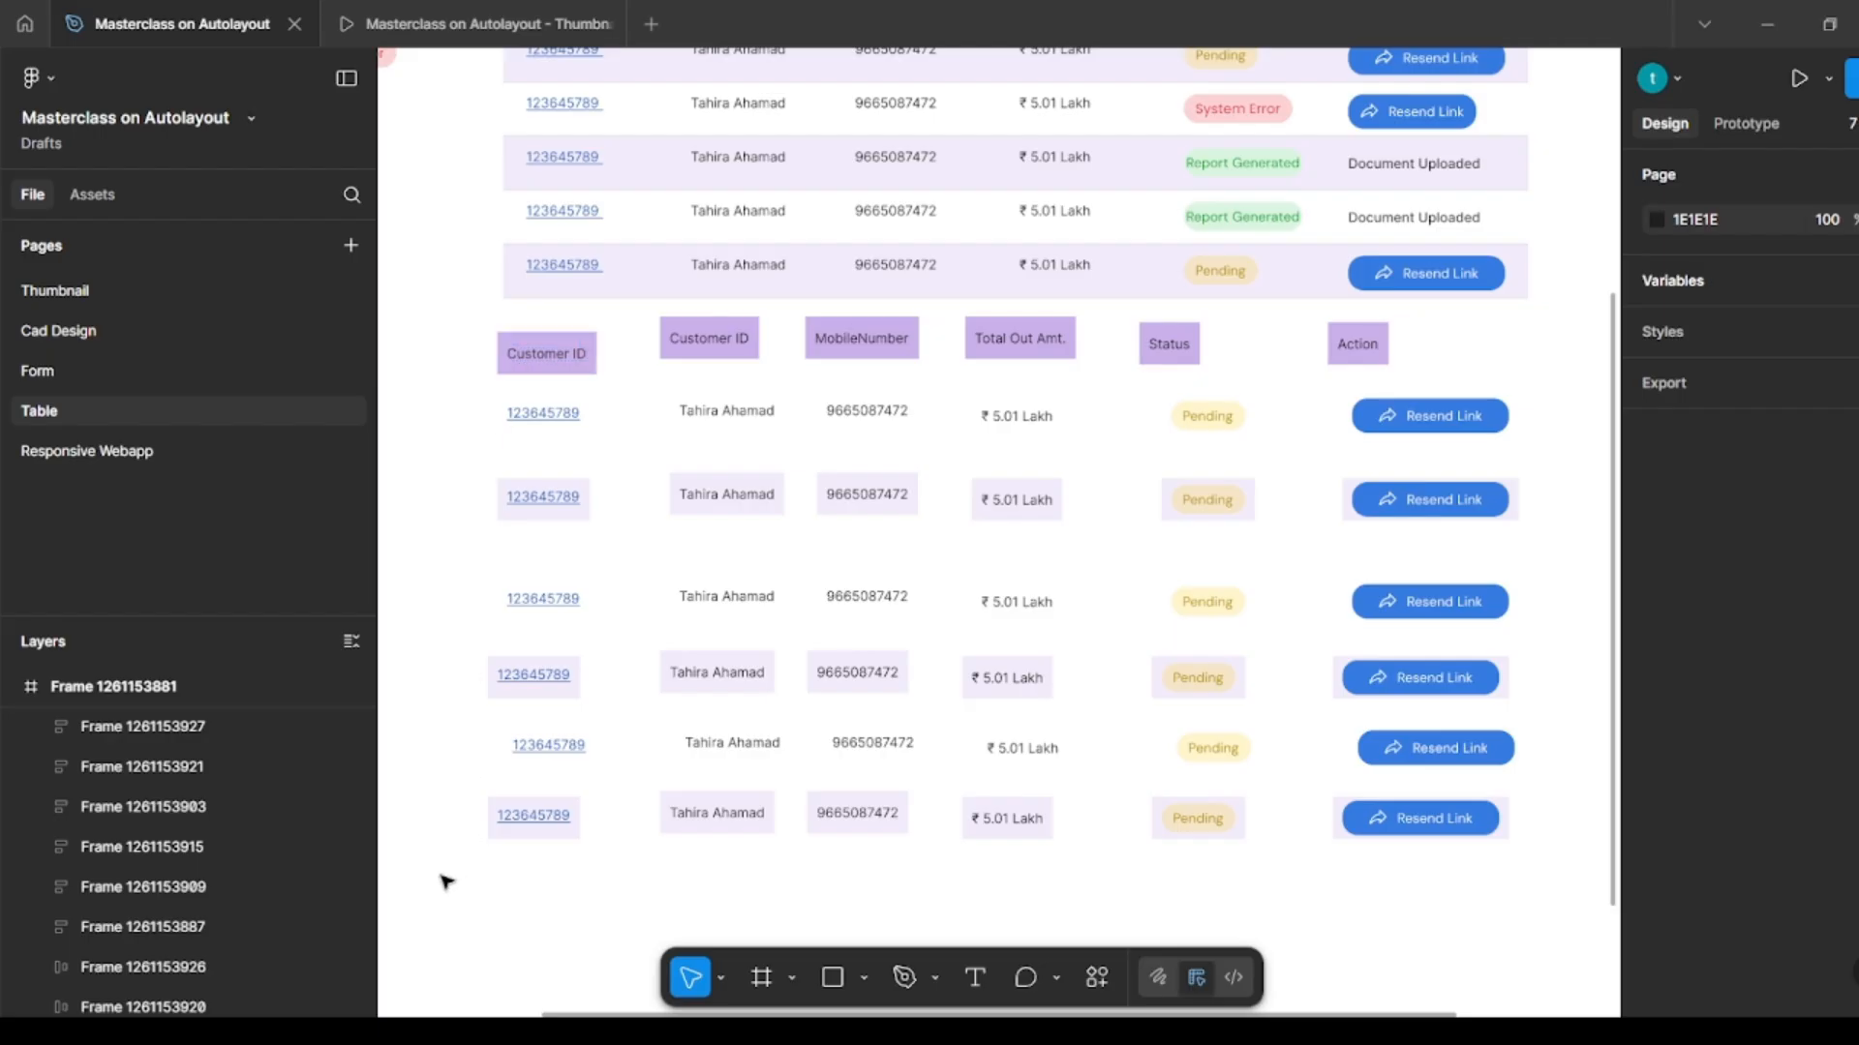
Step: Left-align the separate Customer ID heading with its six detail cells and wrap them in a vertical auto layout
{"action": "left_click_drag", "start_coordinate": [442, 876], "coordinate": [603, 325]}
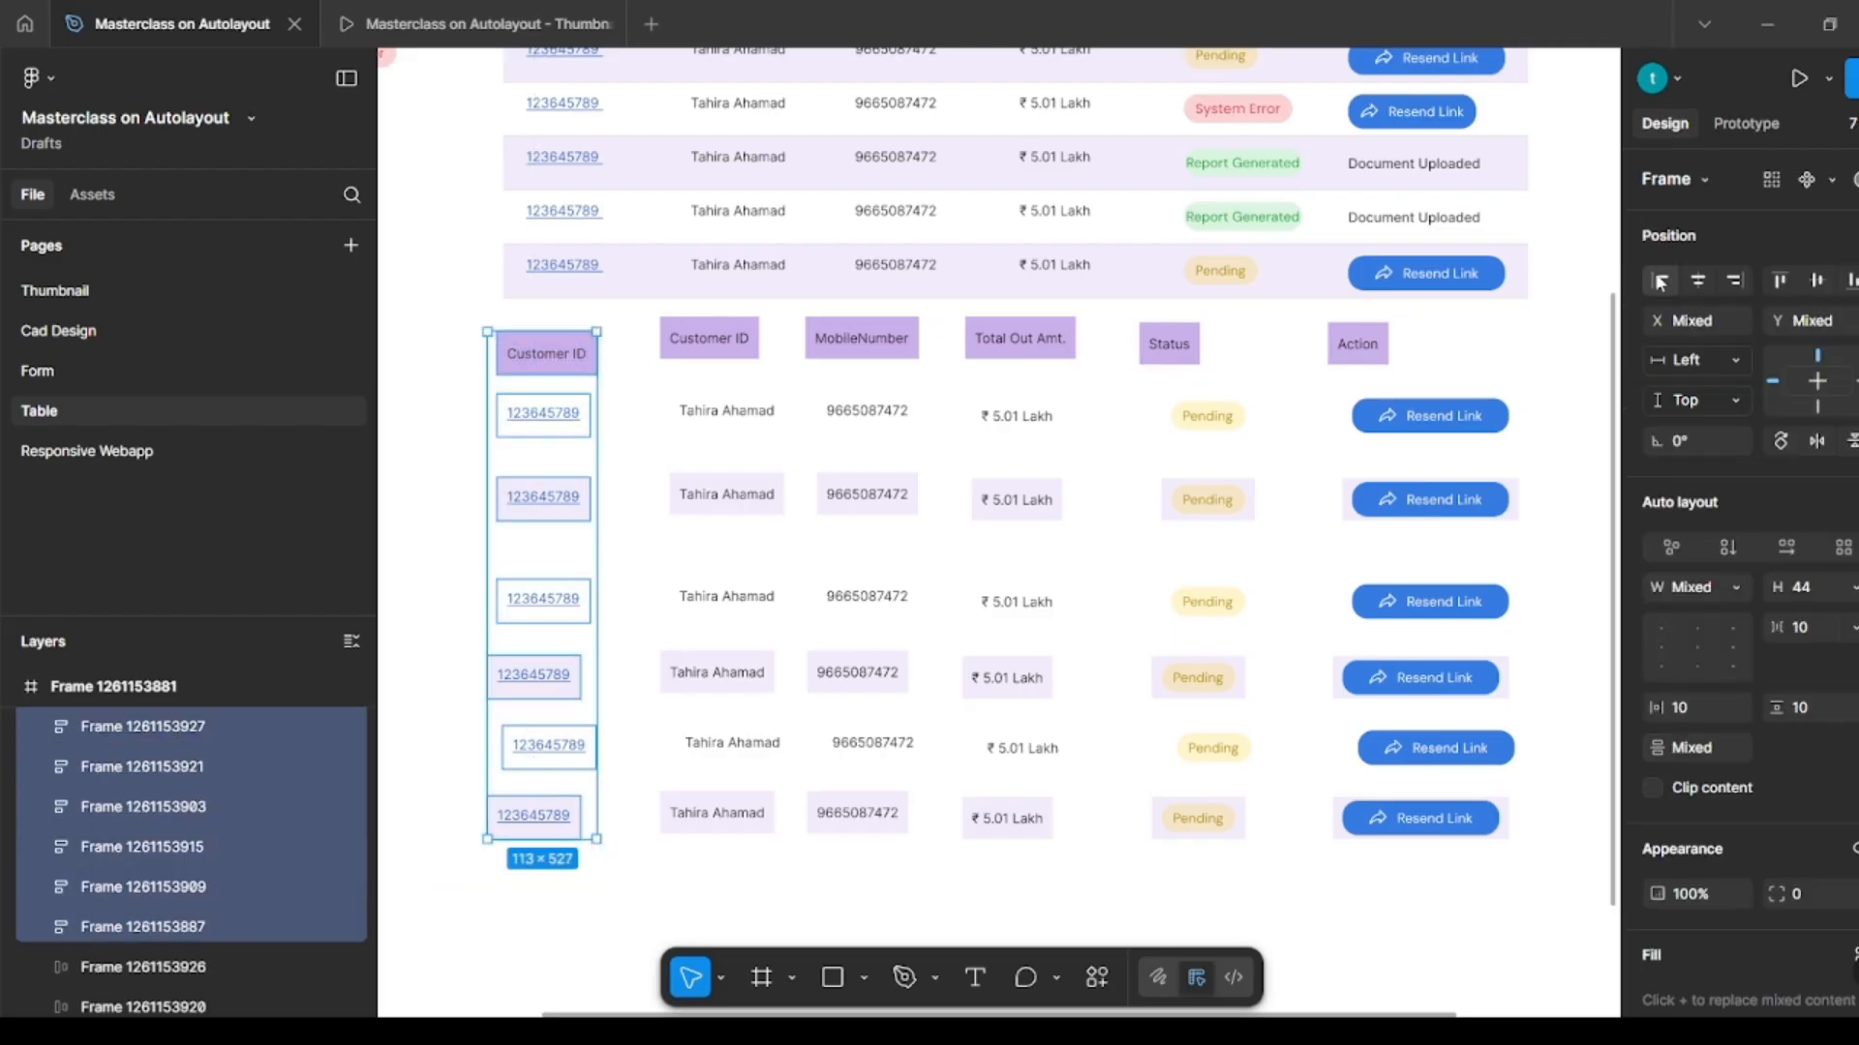
{"action": "left_click", "coordinate": [1659, 281]}
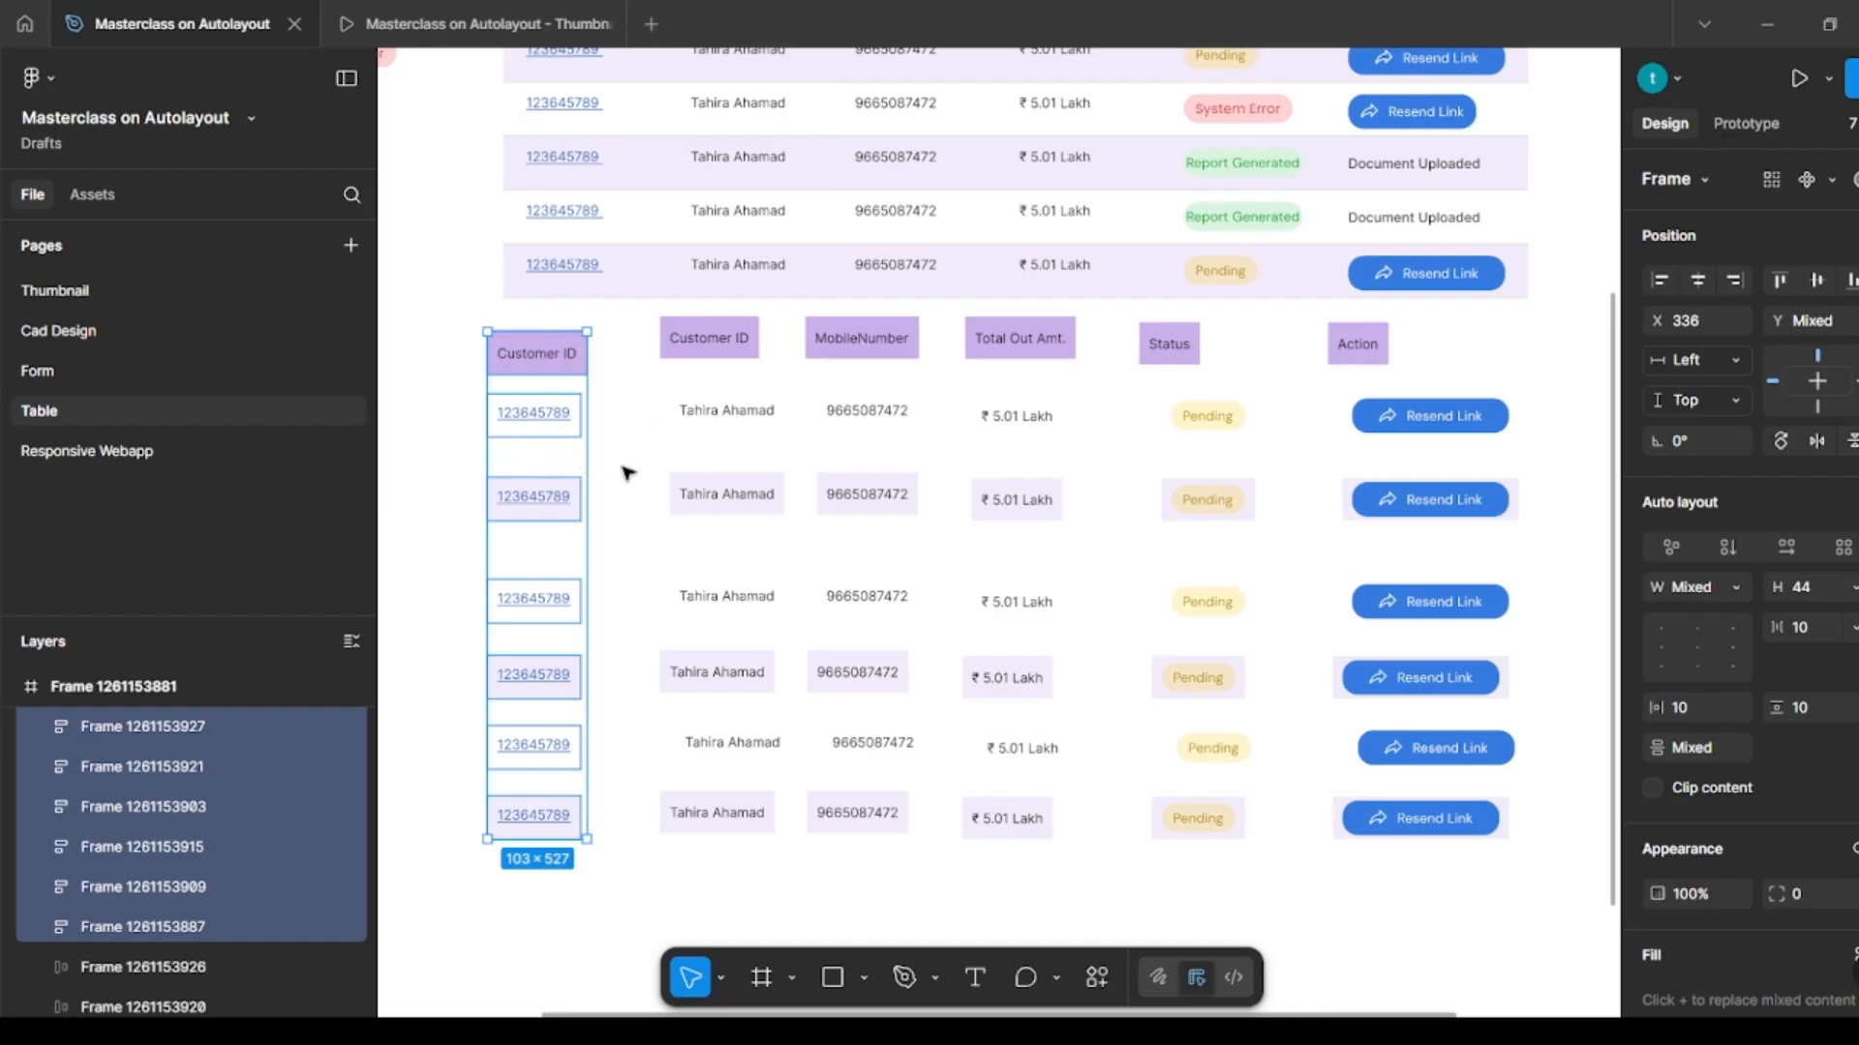
{"action": "key", "text": "shift+a"}
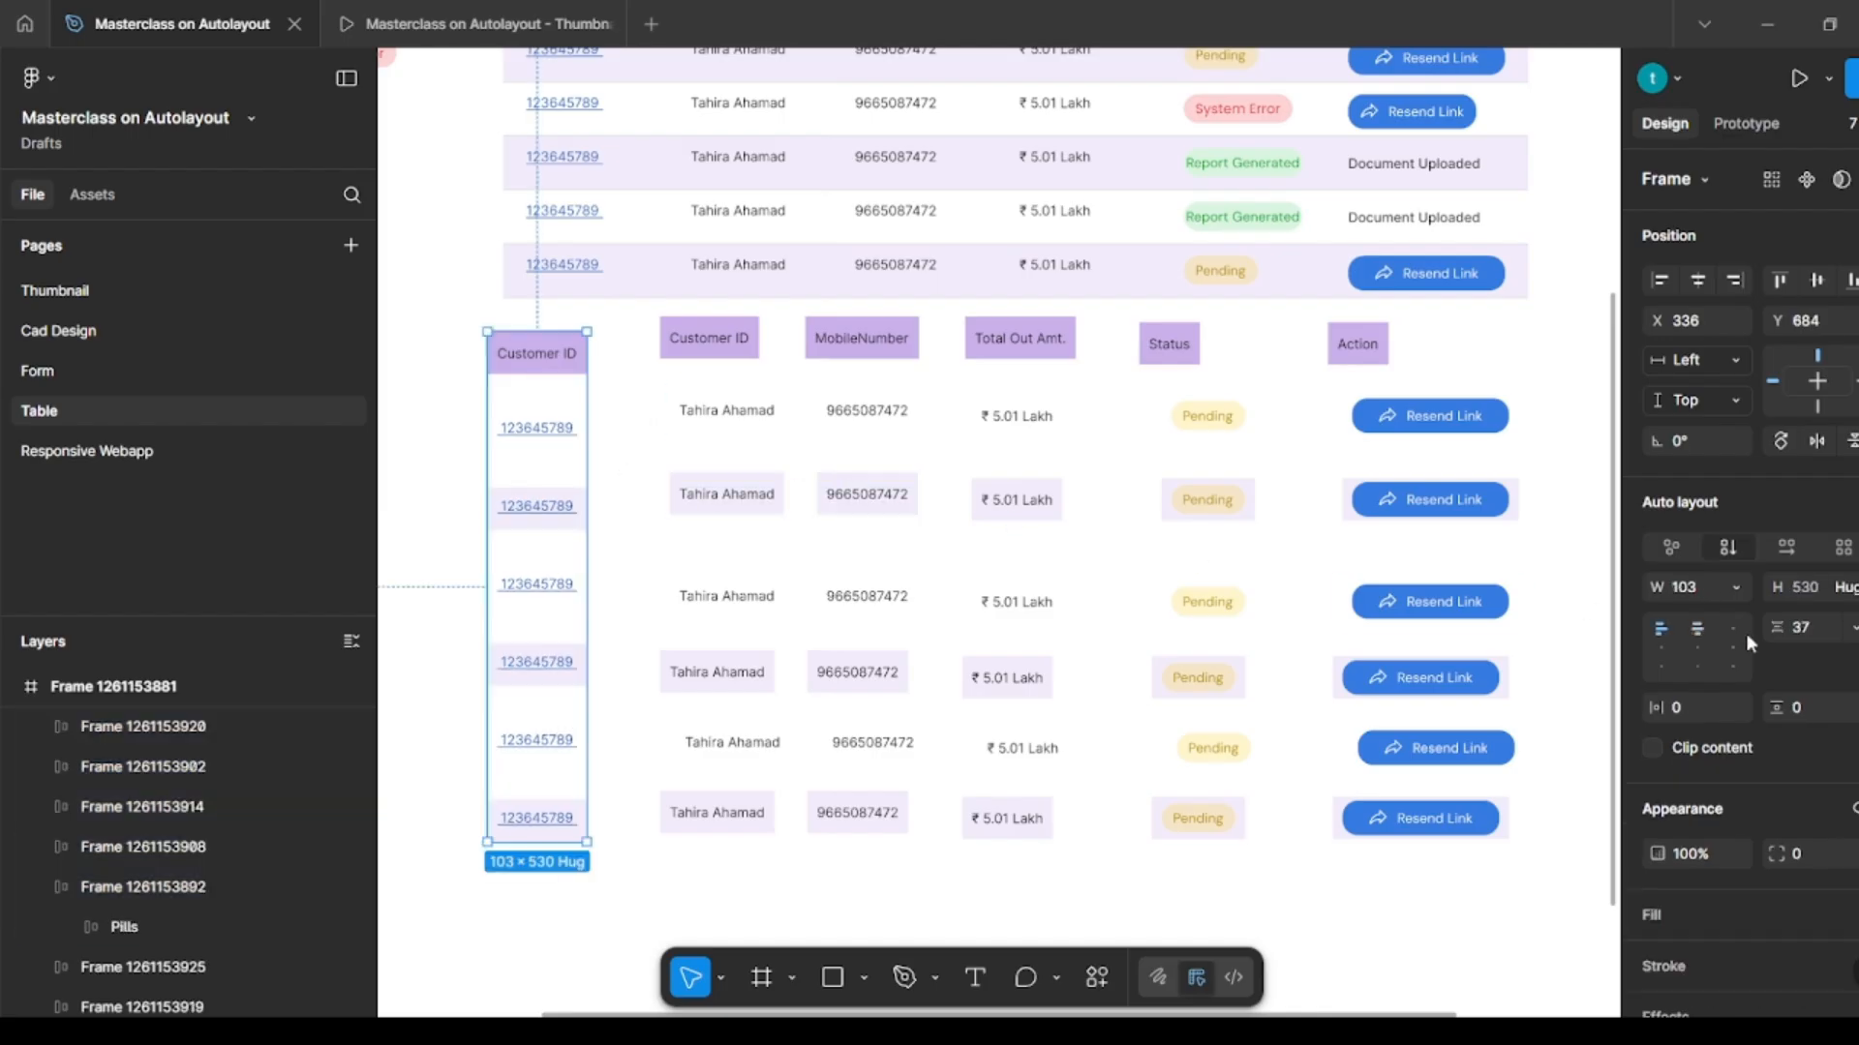
Step: Set the vertical gap between items in the first Customer ID column to 0
{"action": "left_click", "coordinate": [1810, 624]}
{"action": "type", "text": "0"}
{"action": "key", "text": "Return"}
{"action": "left_click", "coordinate": [540, 837]}
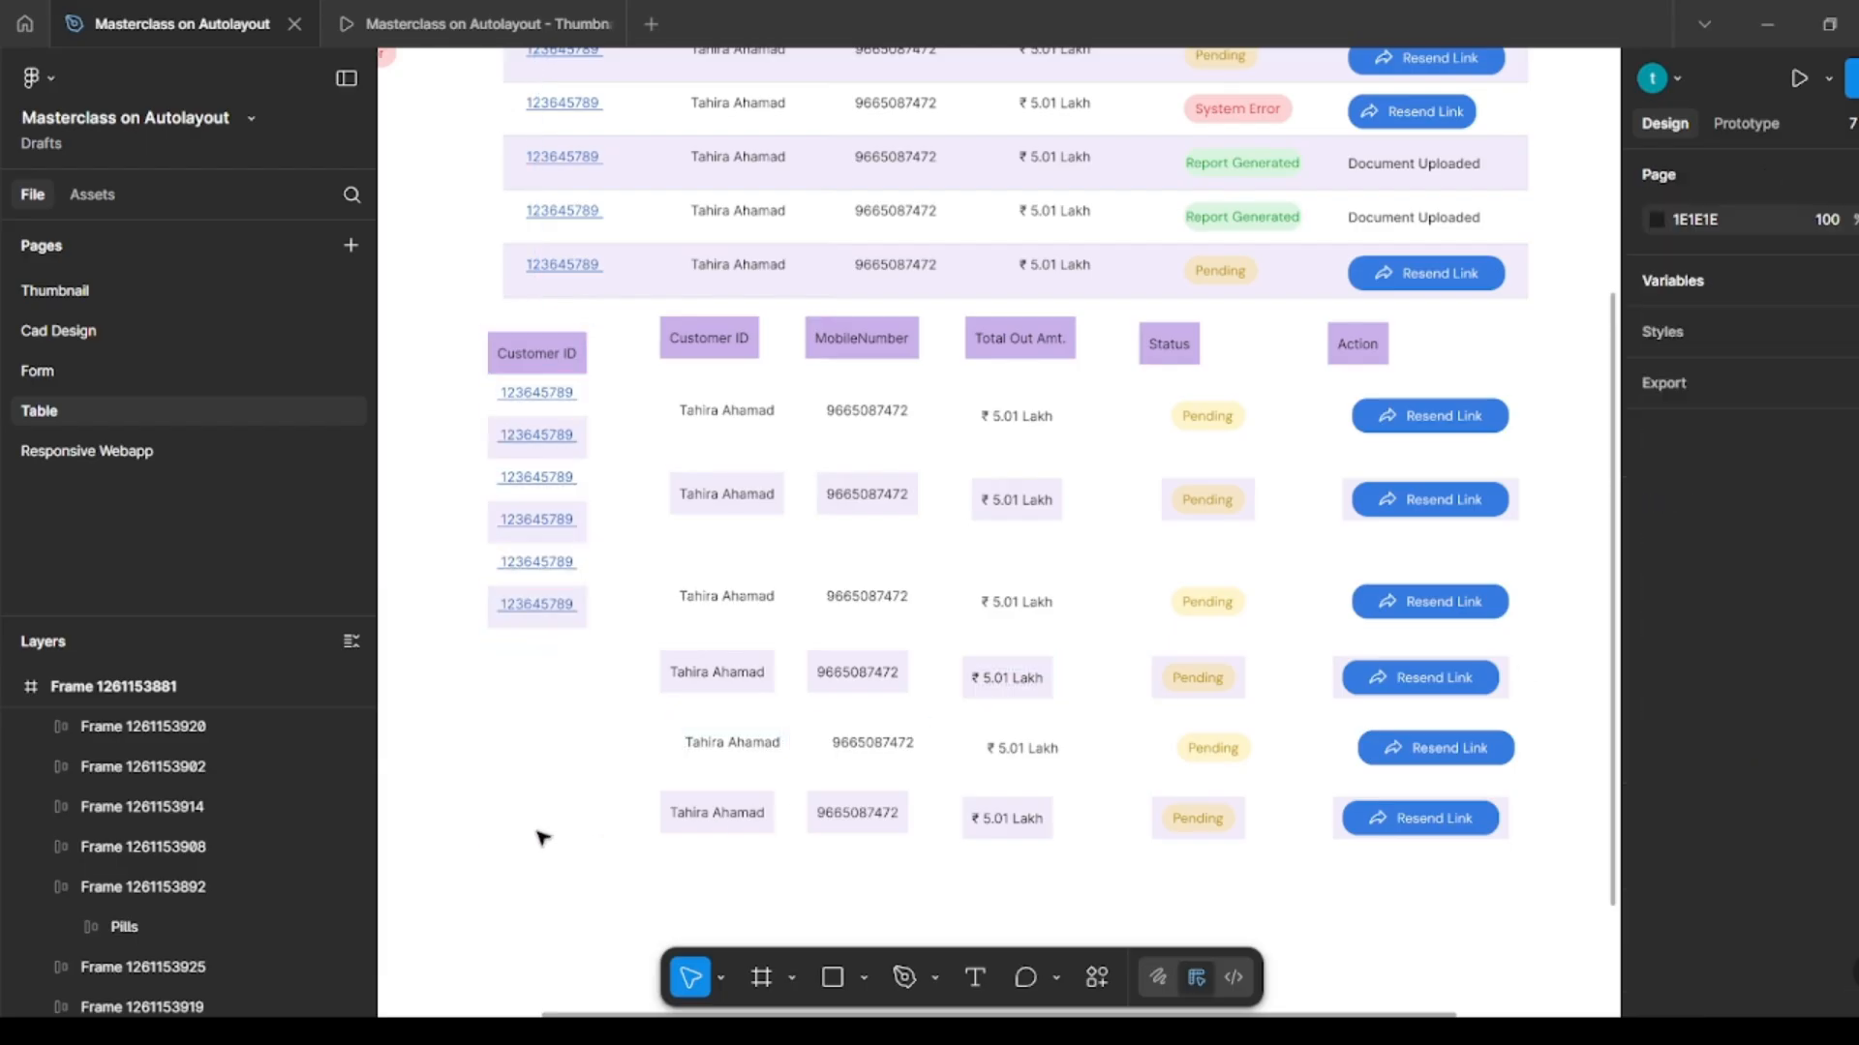
Step: Wrap the second Customer ID heading and its six customer-name cells in a vertical auto layout with 0 spacing
{"action": "left_click", "coordinate": [693, 340]}
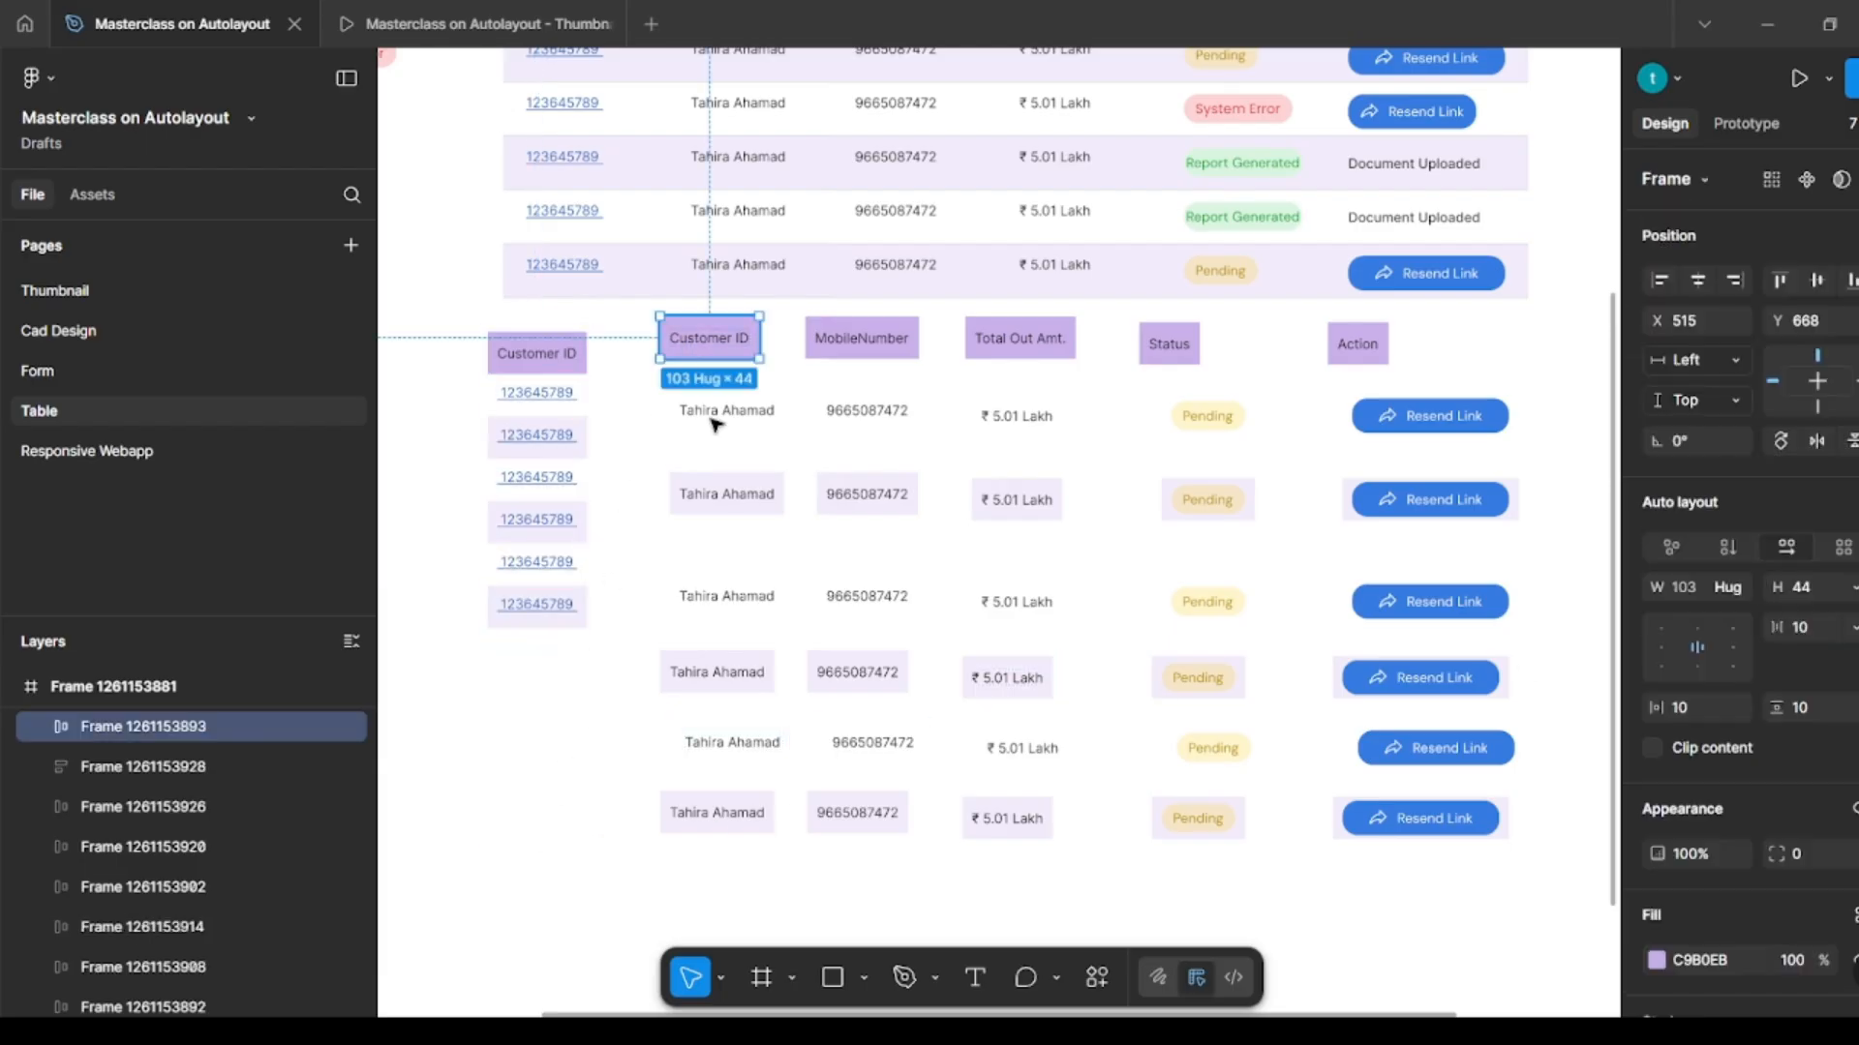
{"action": "left_click", "coordinate": [609, 840]}
{"action": "left_click_drag", "start_coordinate": [630, 869], "coordinate": [764, 311]}
{"action": "key", "text": "shift+a"}
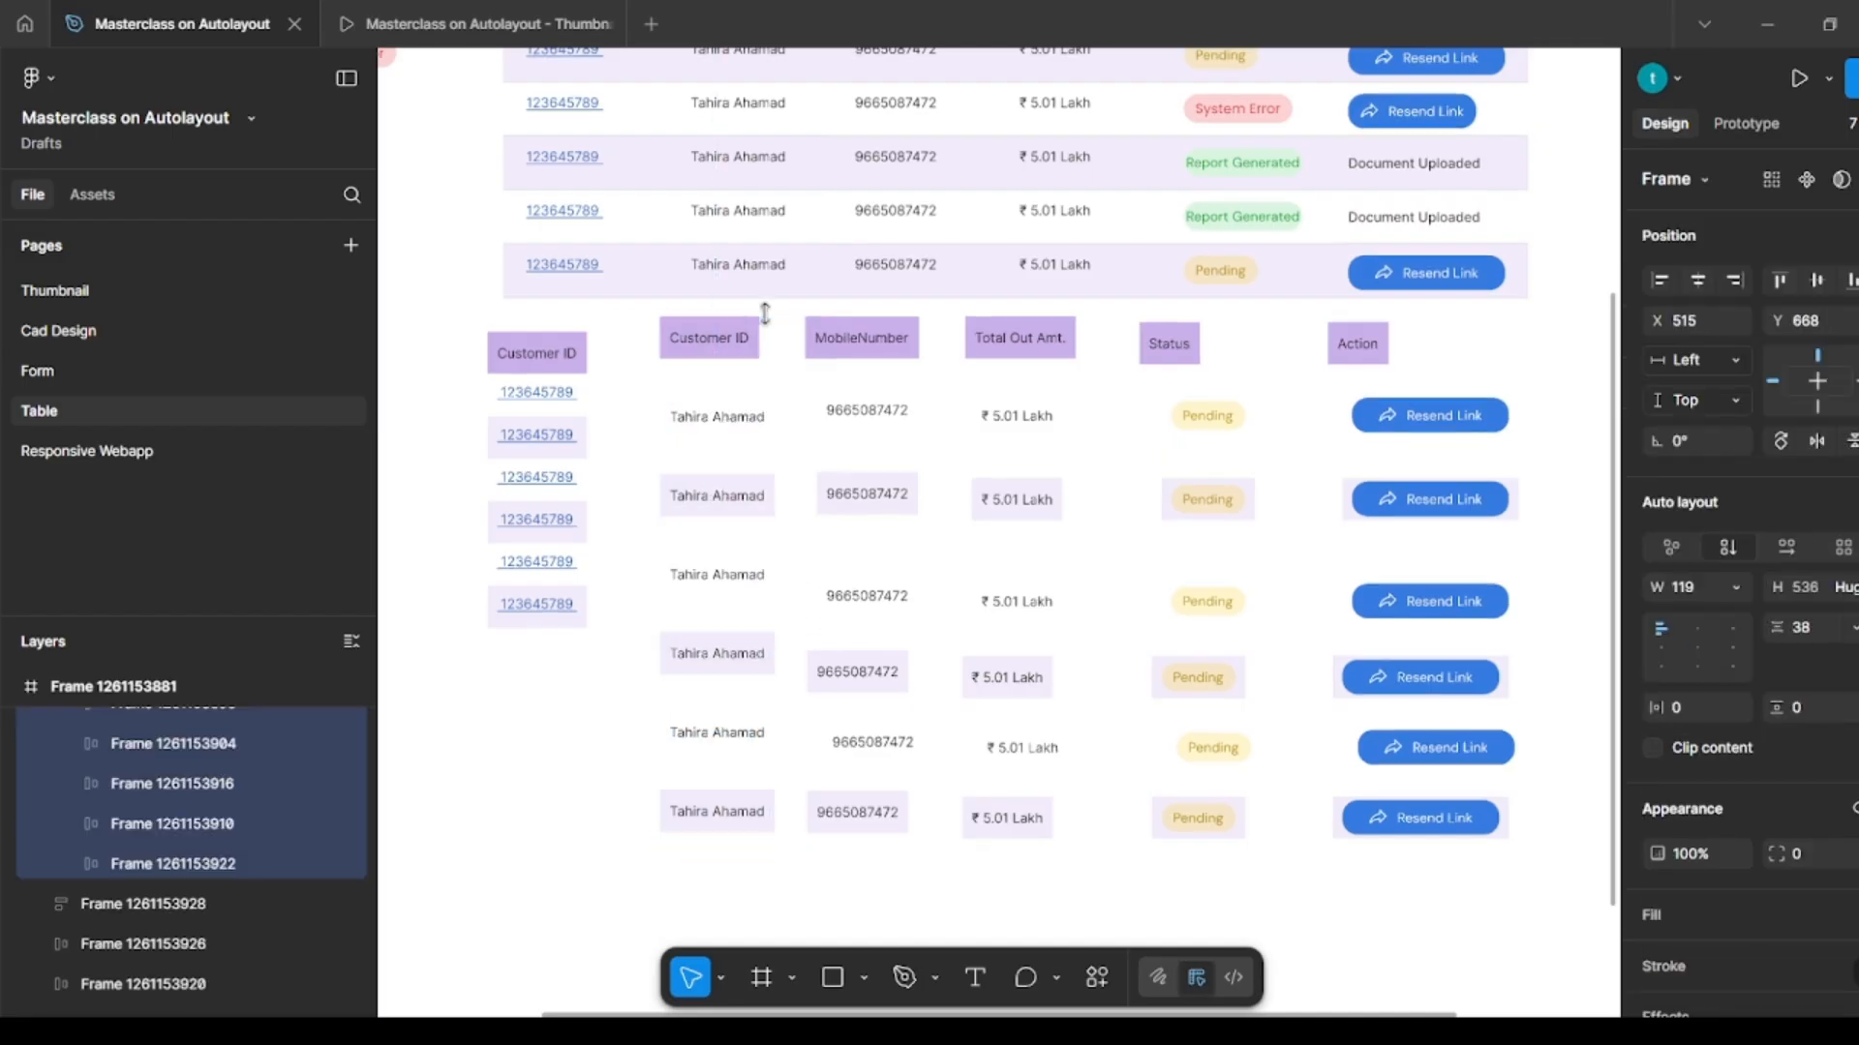
{"action": "left_click", "coordinate": [1802, 631]}
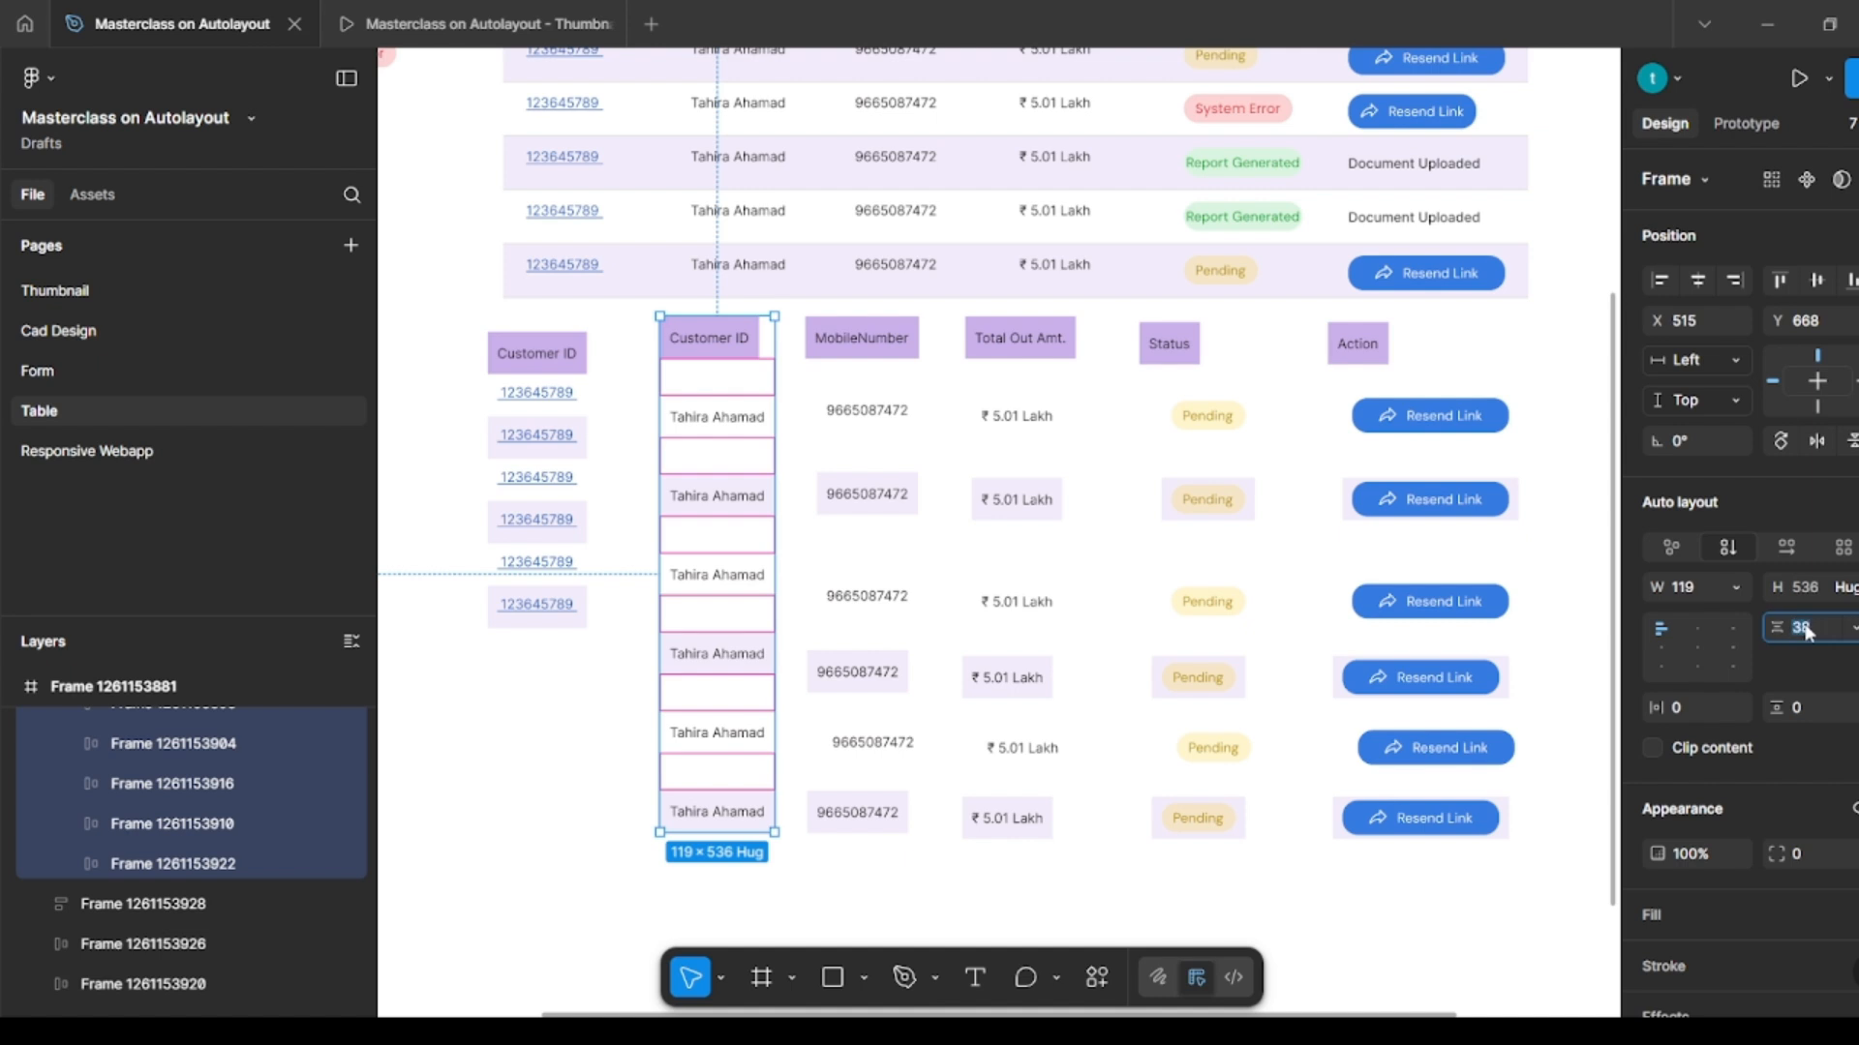
{"action": "key", "text": "Return"}
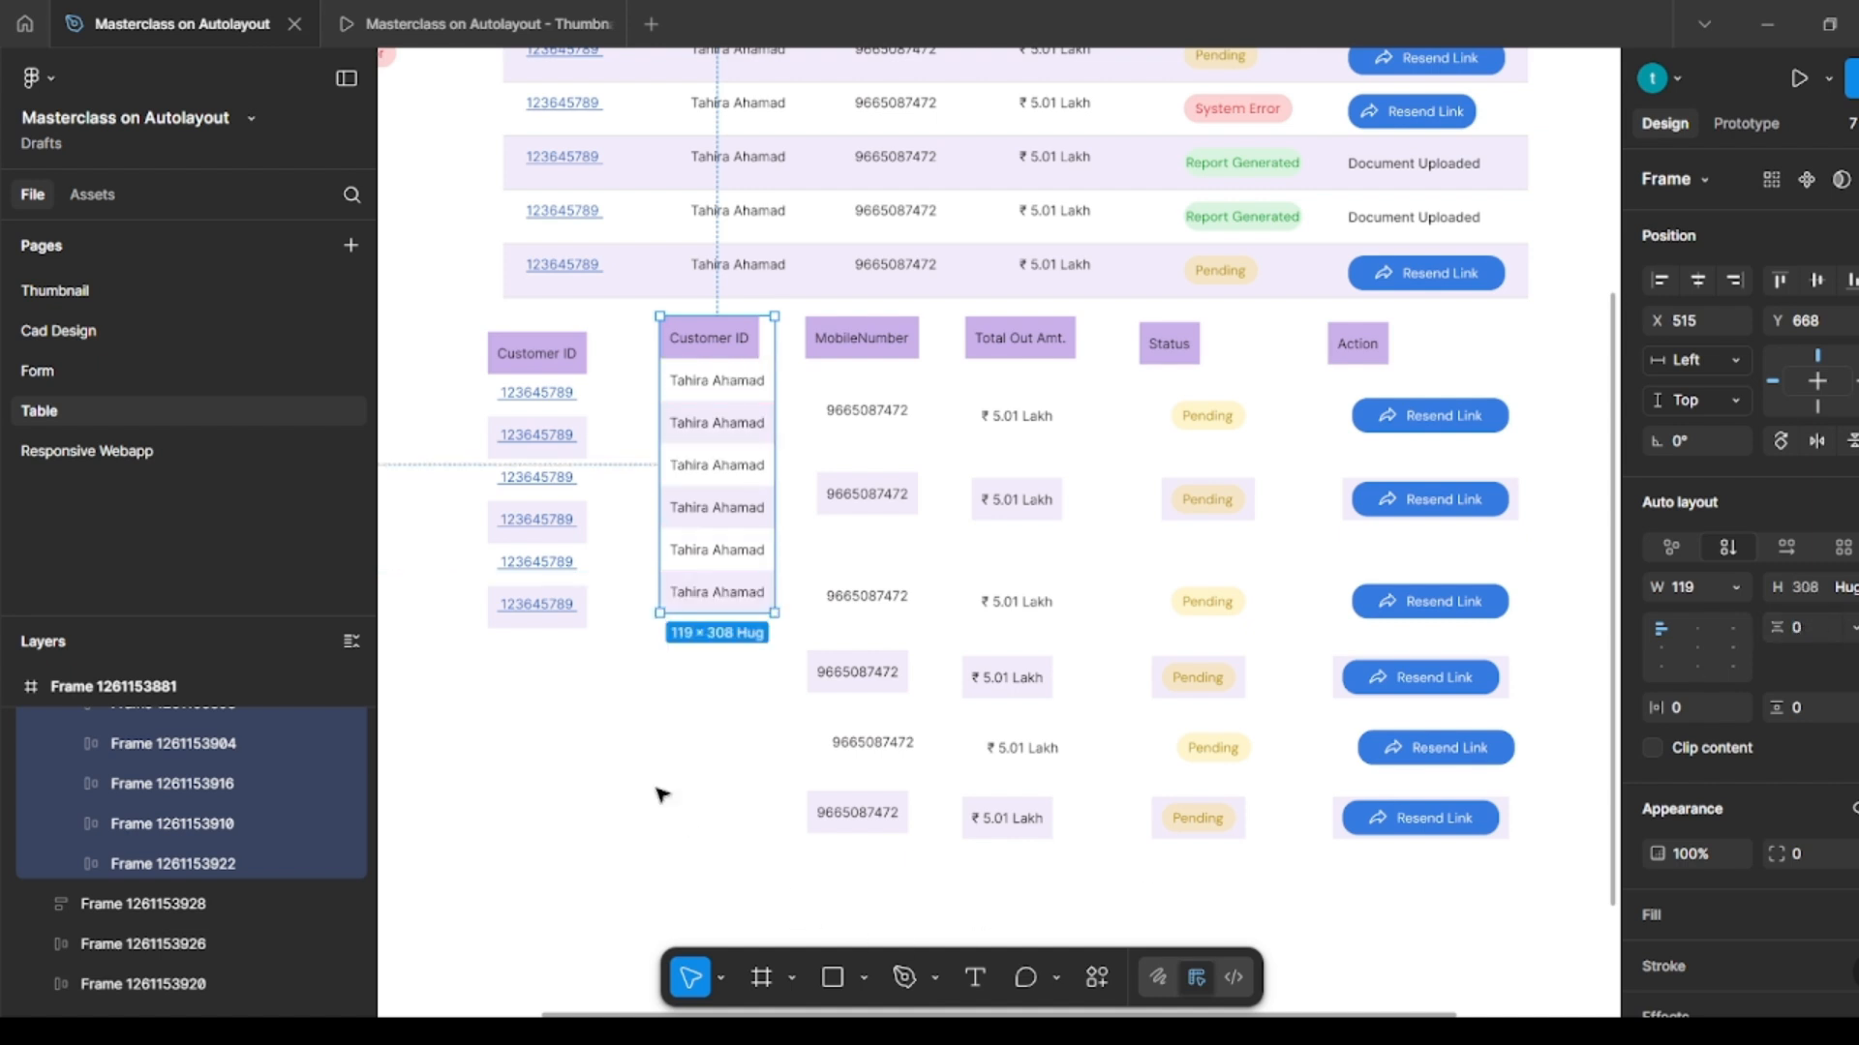
{"action": "left_click", "coordinate": [655, 788]}
Step: Wrap the MobileNumber heading and its six number cells in a vertical auto layout with 0 spacing
{"action": "left_click_drag", "start_coordinate": [786, 851], "coordinate": [941, 319]}
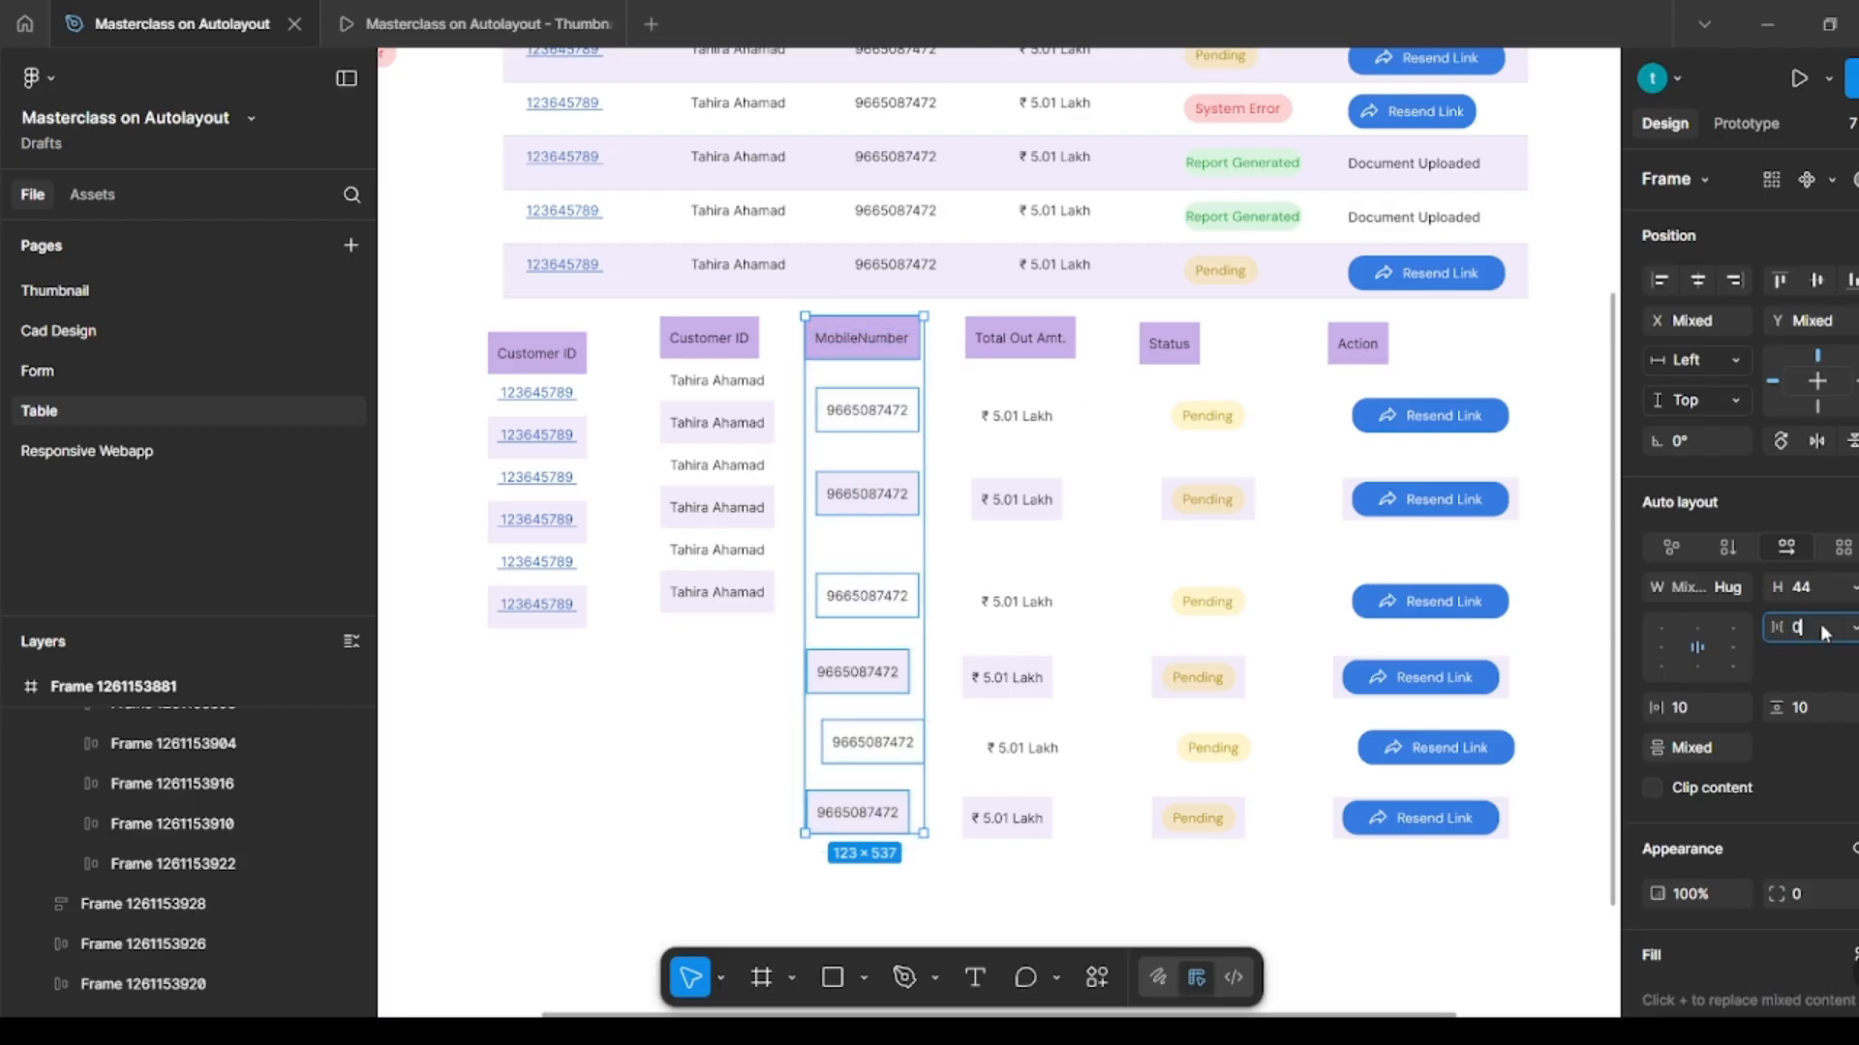
{"action": "key", "text": "Return"}
{"action": "key", "text": "shift+a"}
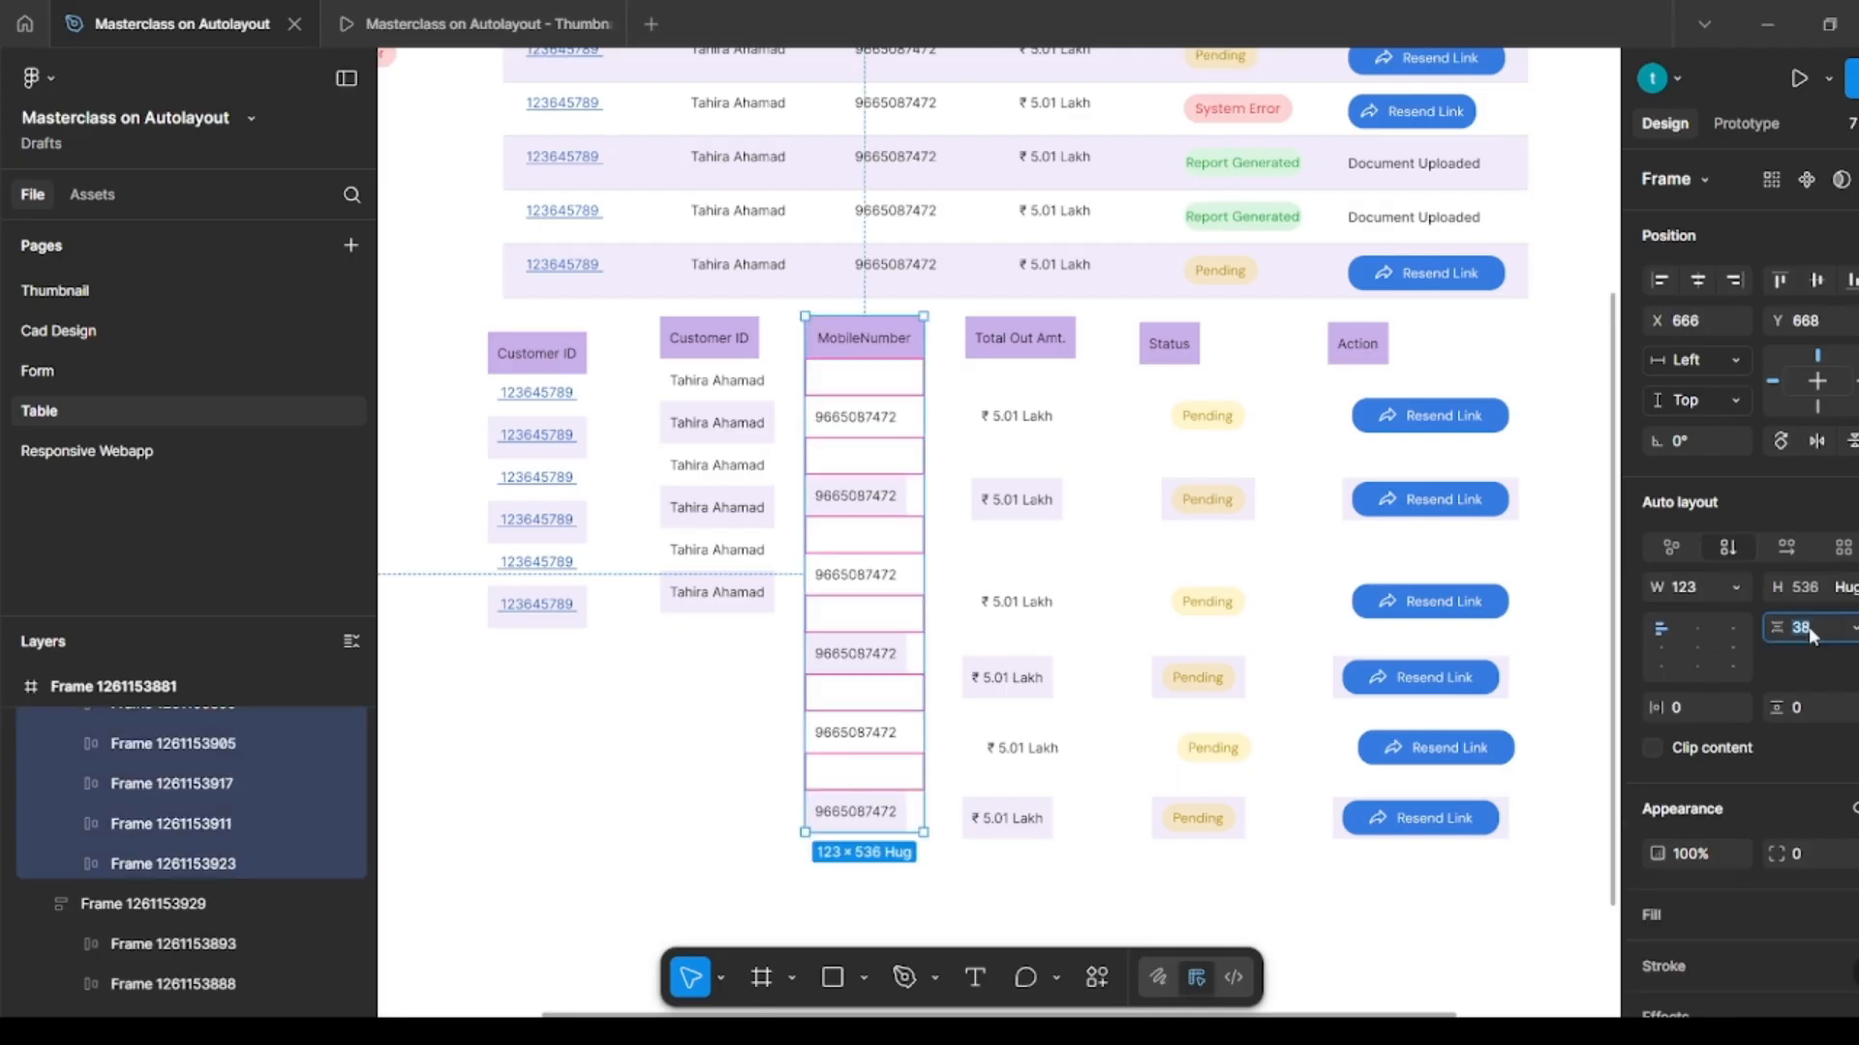
{"action": "key", "text": "Return"}
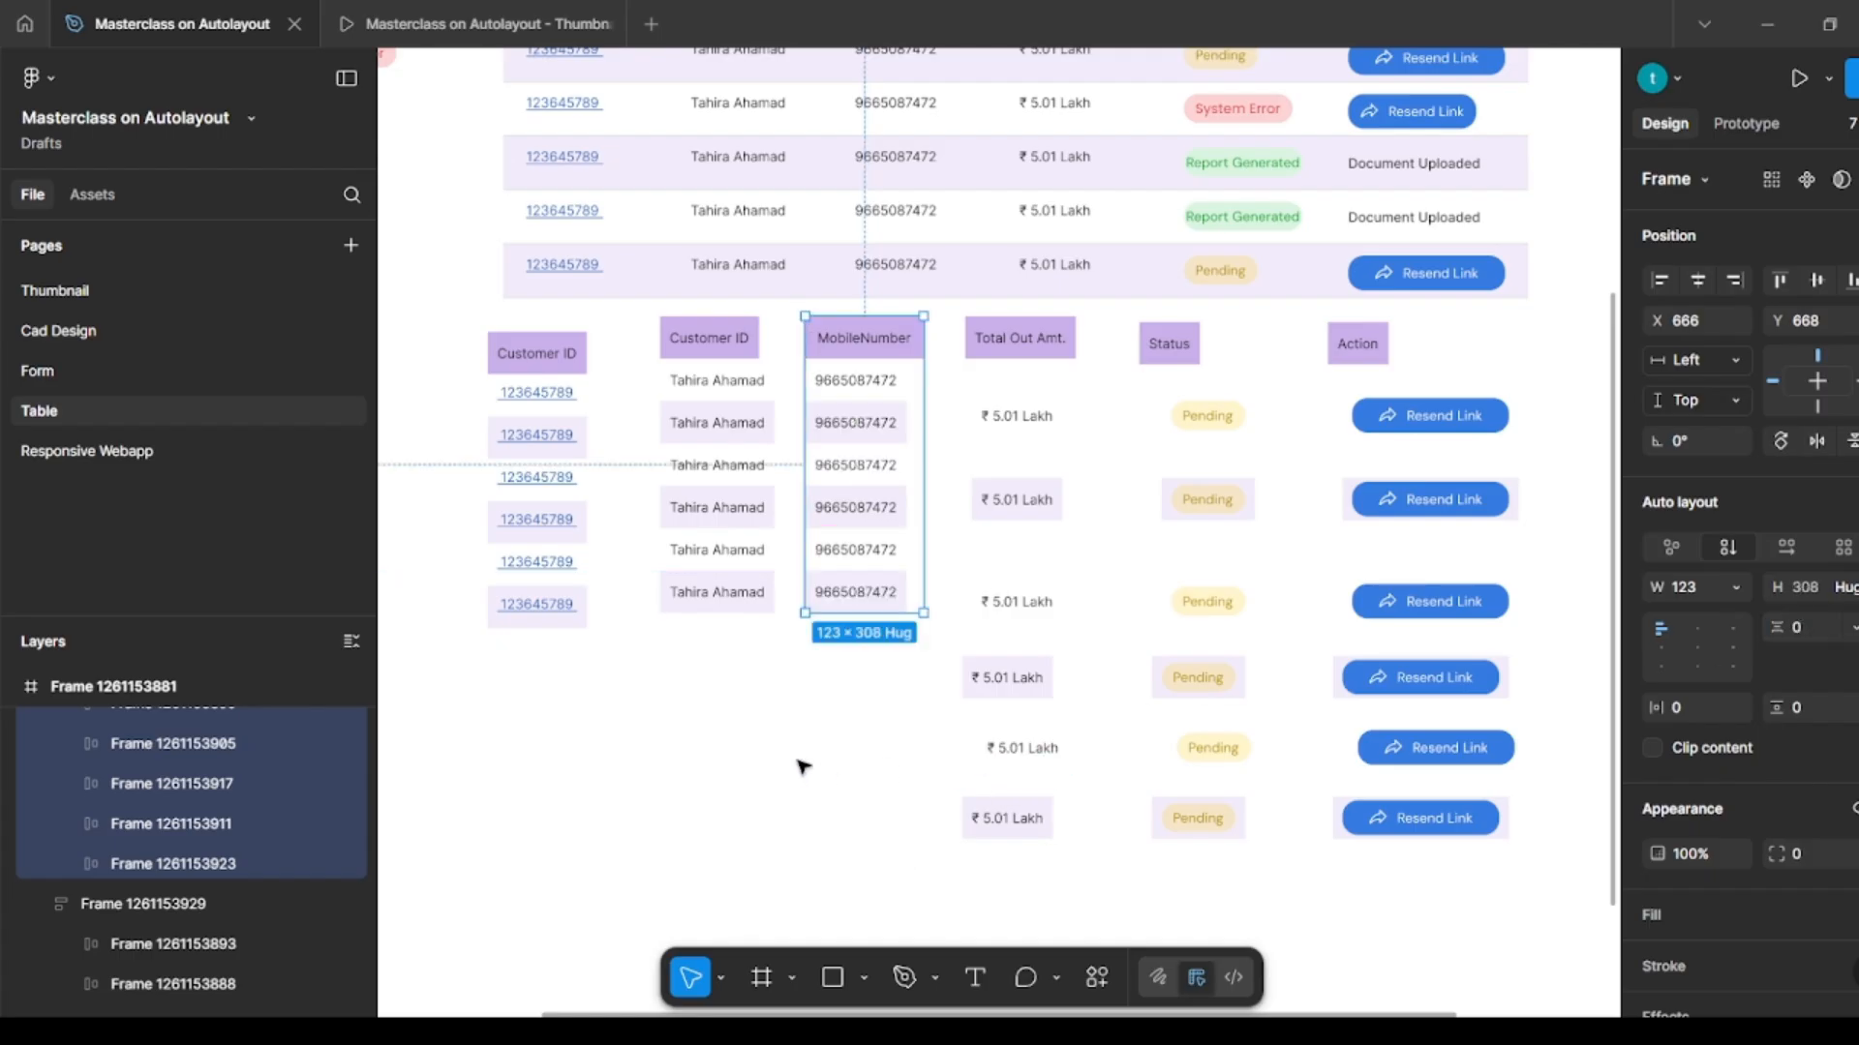
{"action": "left_click", "coordinate": [859, 788]}
Step: Wrap the Total Out Amt. heading and its six amount cells in a vertical auto layout with 0 spacing
{"action": "left_click", "coordinate": [1031, 816]}
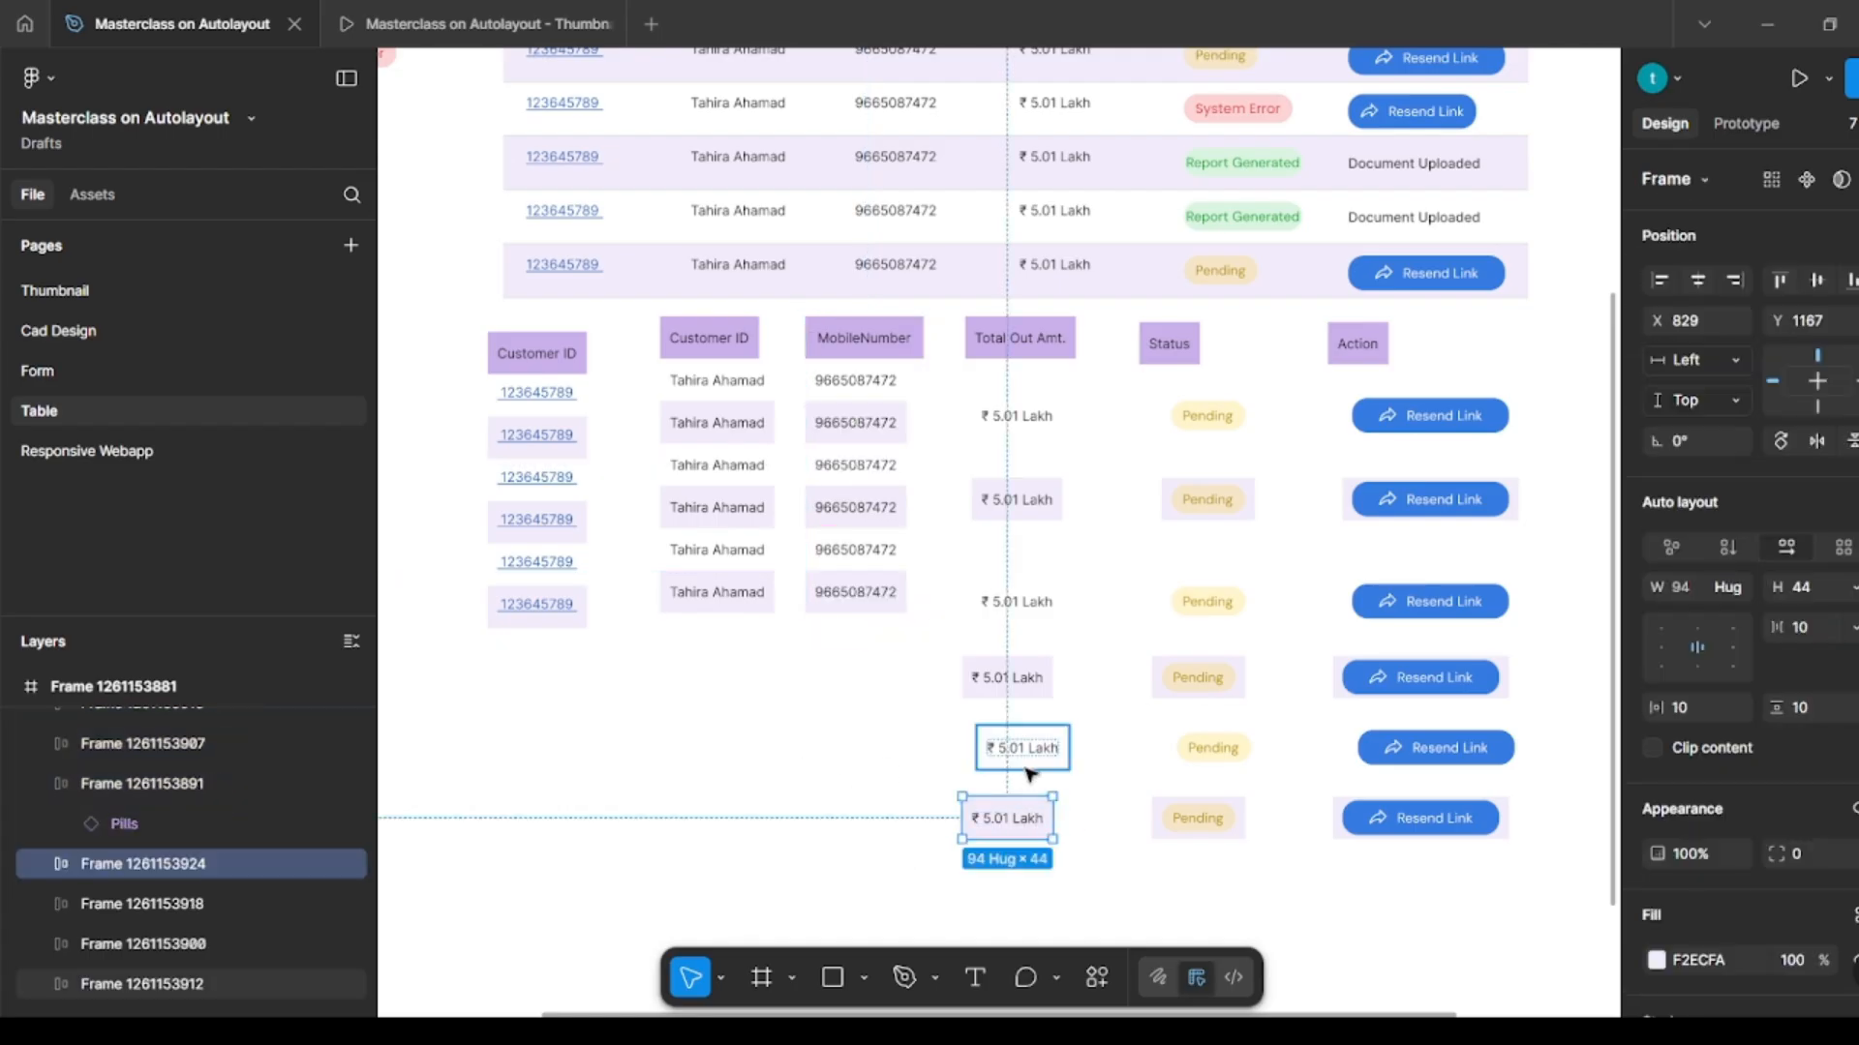
{"action": "left_click", "coordinate": [1020, 752], "text": "shift"}
{"action": "left_click", "coordinate": [1008, 677], "text": "shift"}
{"action": "left_click", "coordinate": [1016, 602], "text": "shift"}
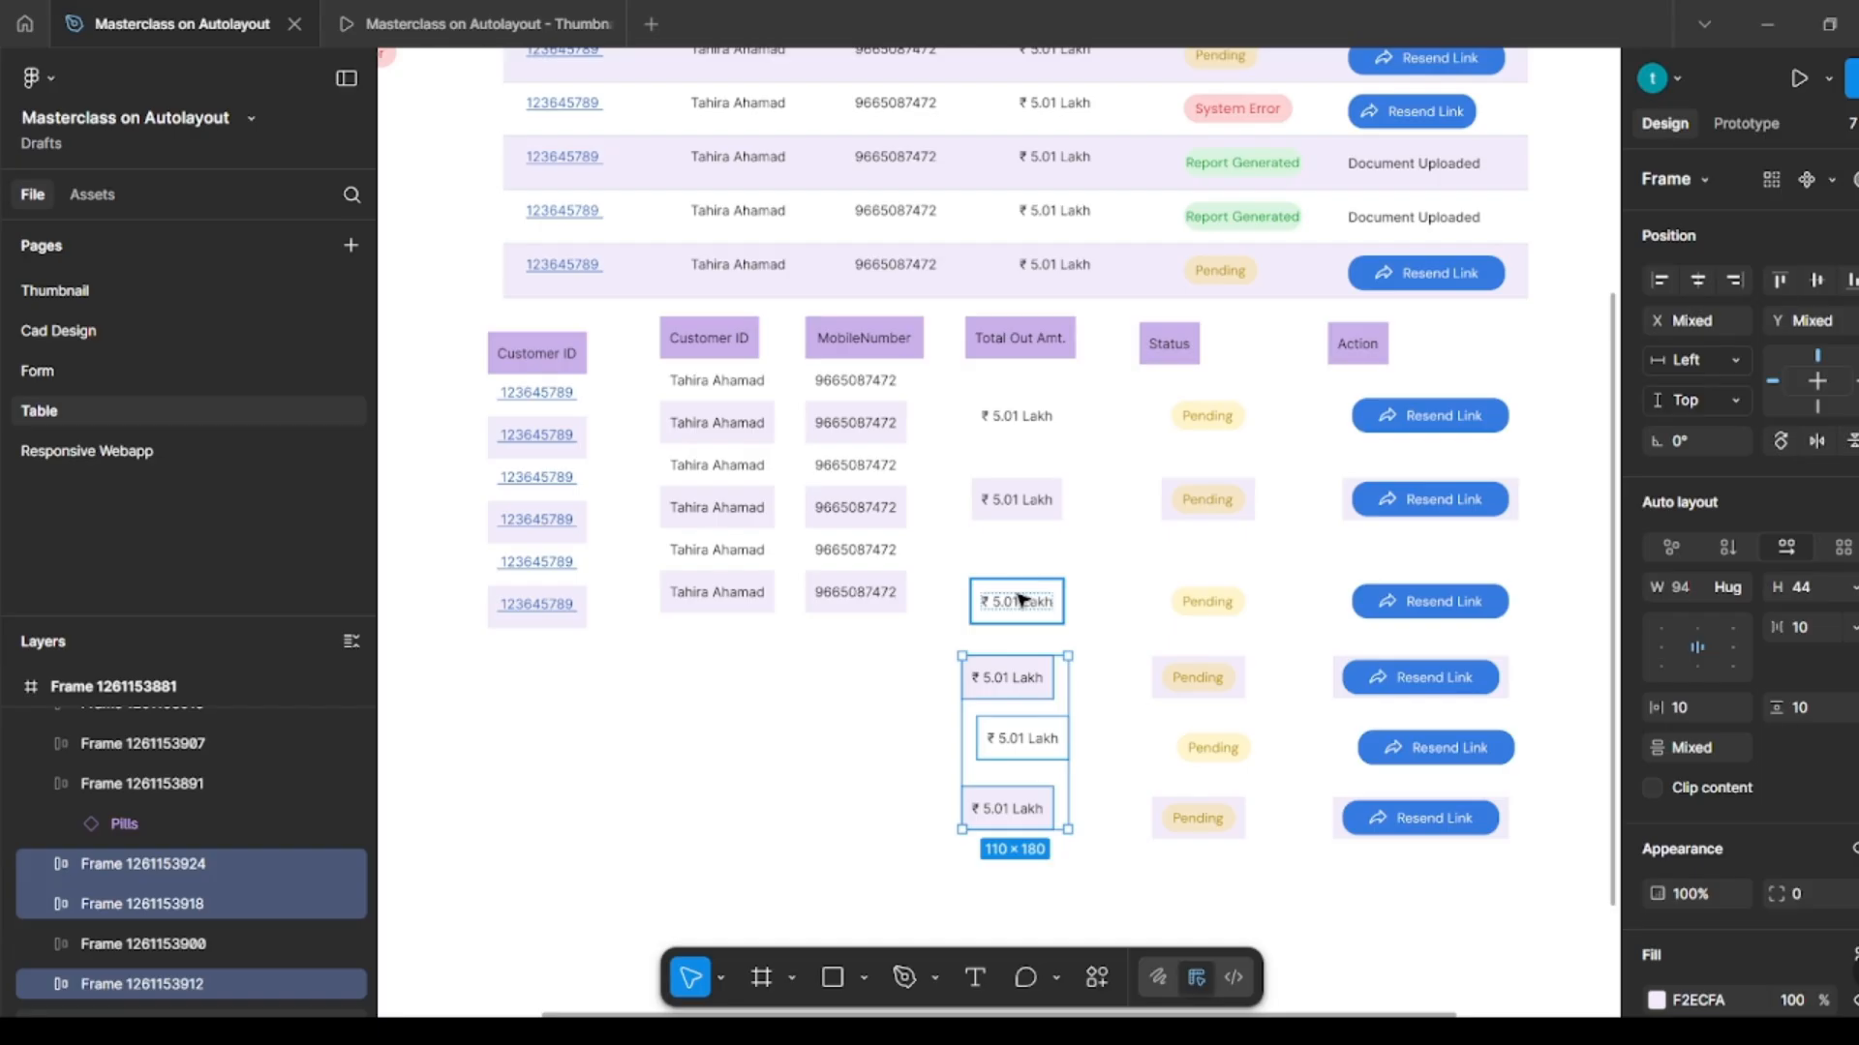
{"action": "left_click", "coordinate": [1017, 499], "text": "shift"}
{"action": "left_click", "coordinate": [1029, 421], "text": "shift"}
{"action": "left_click", "coordinate": [1019, 339], "text": "shift"}
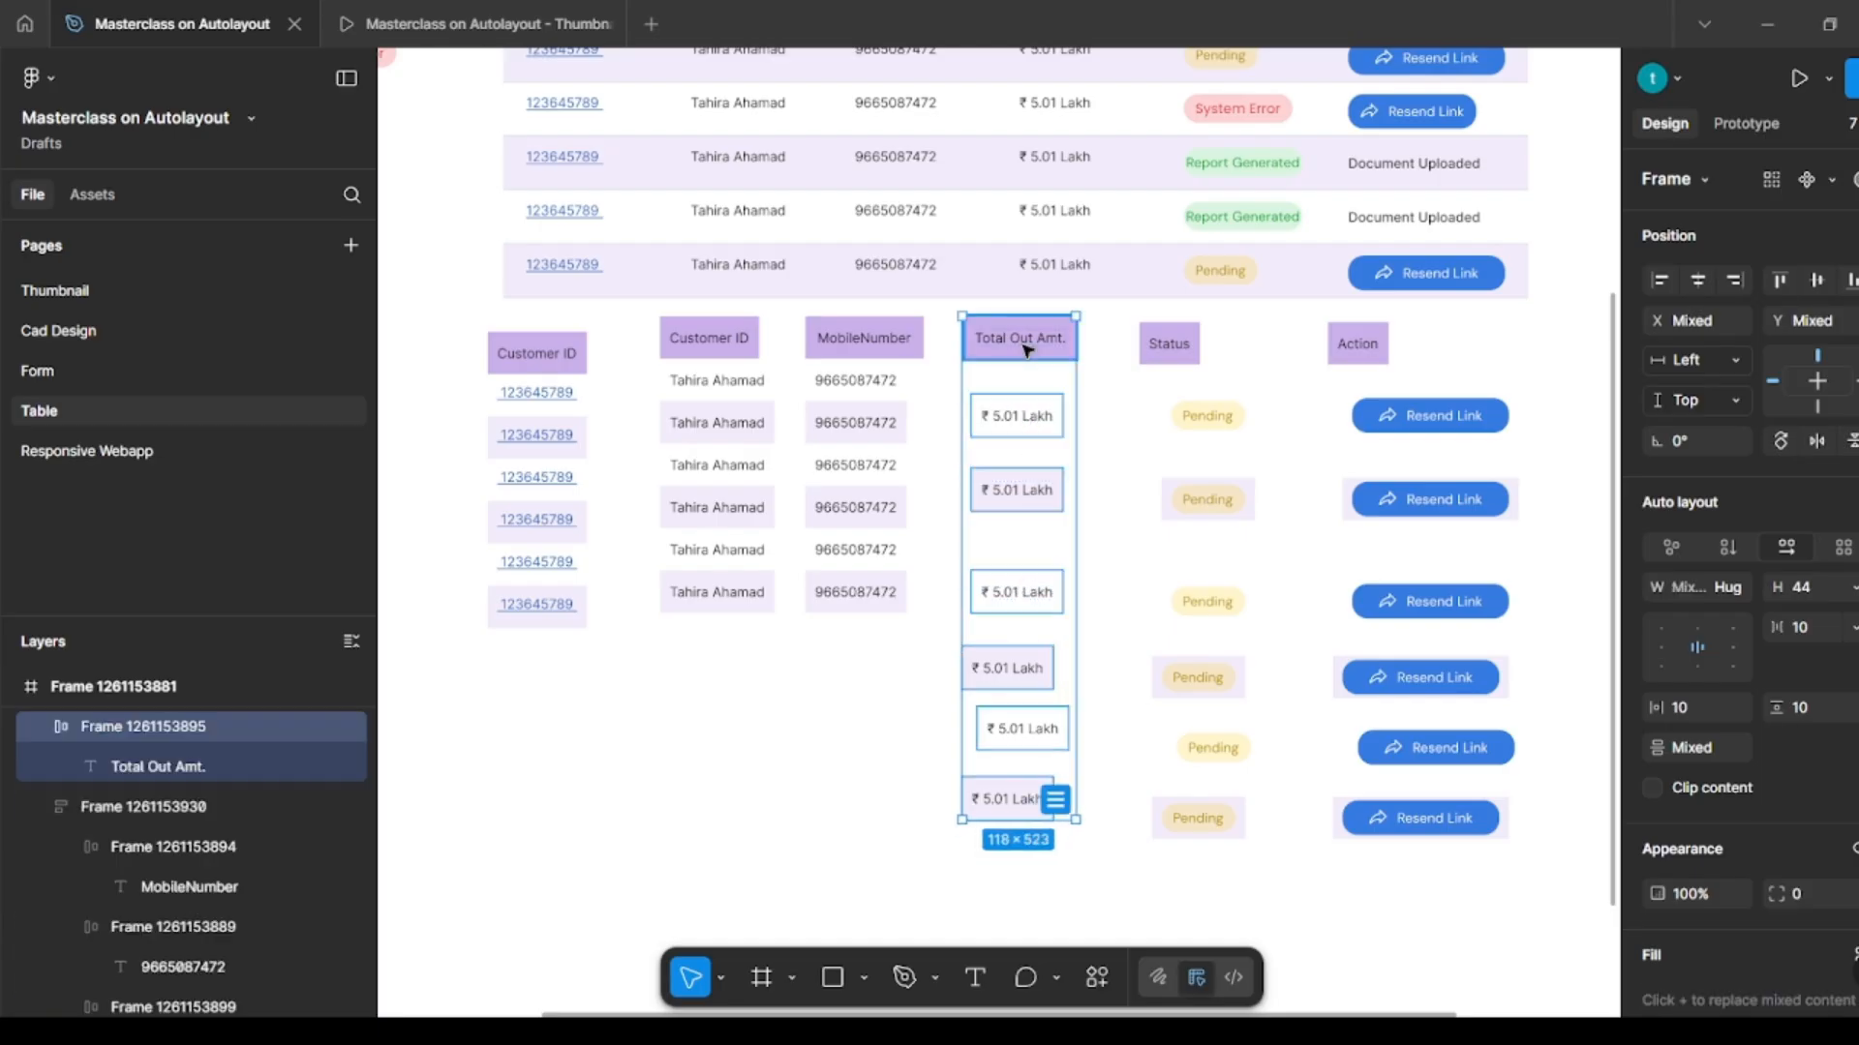
{"action": "key", "text": "shift+a"}
{"action": "left_click", "coordinate": [1806, 629]}
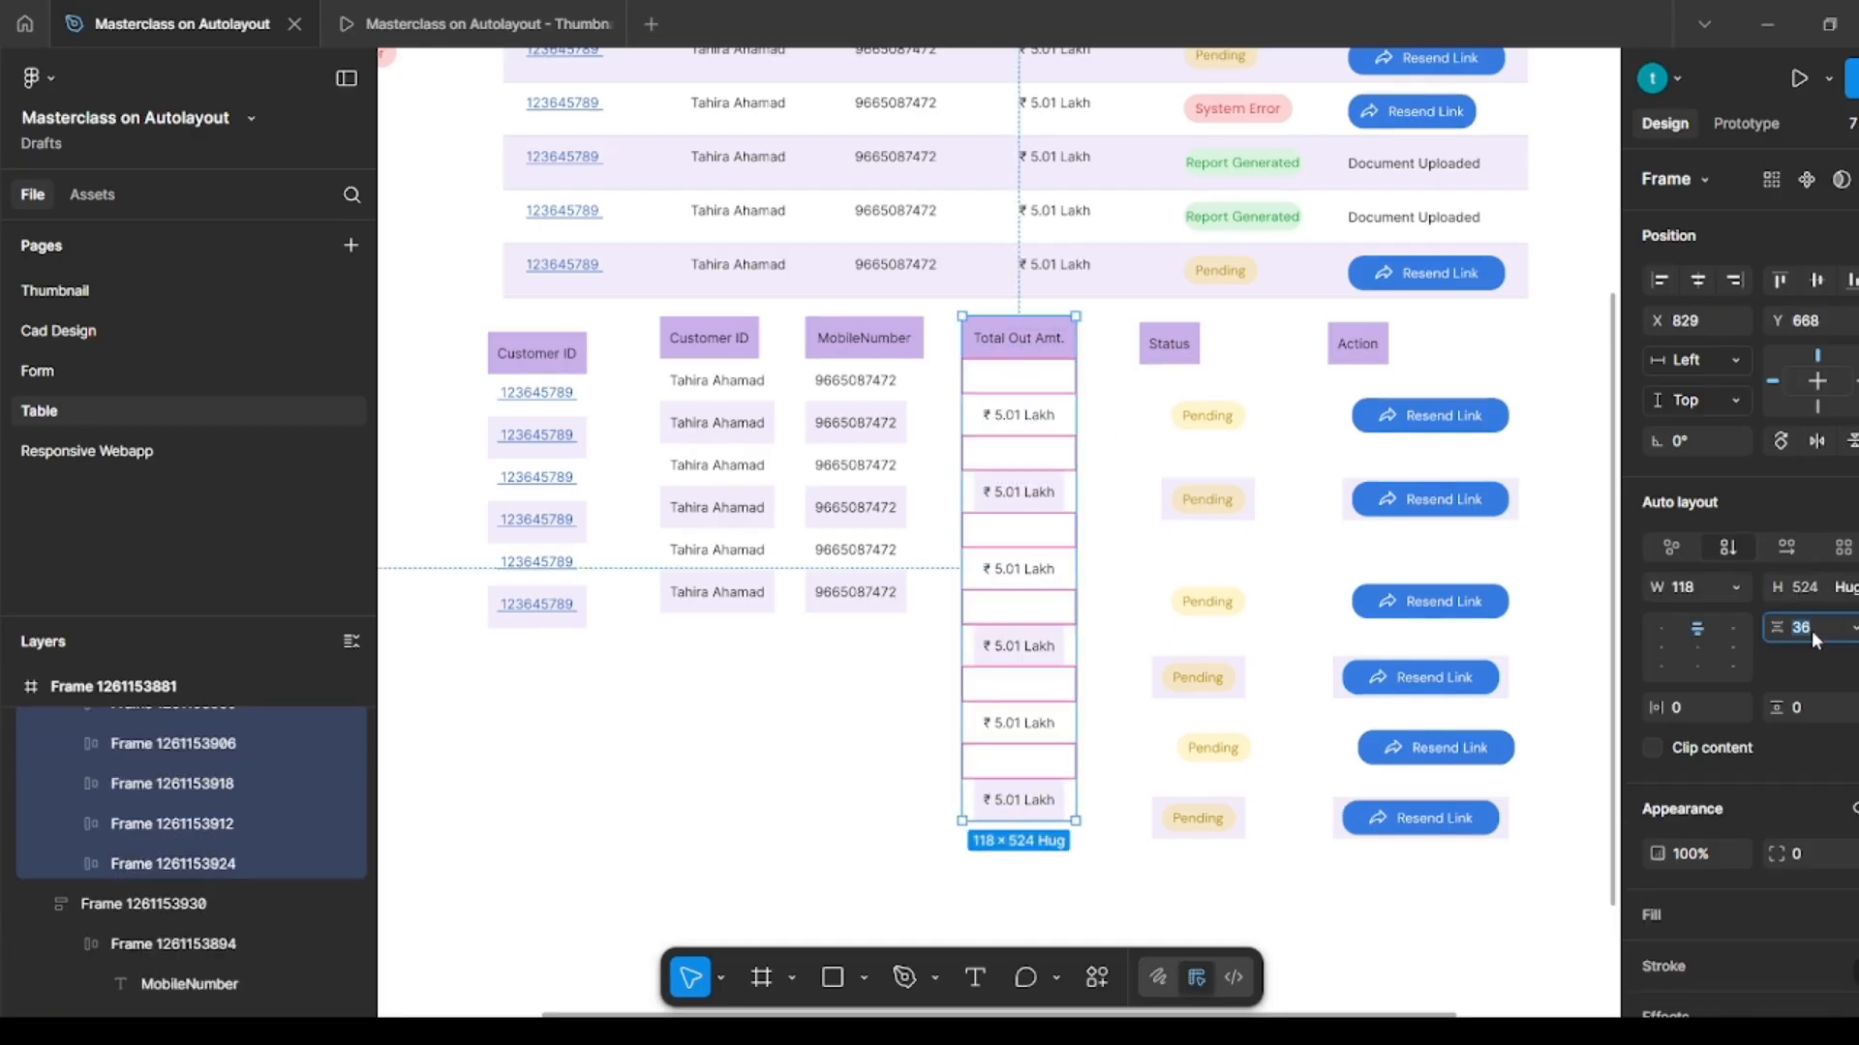
{"action": "key", "text": "Return"}
{"action": "left_click", "coordinate": [1004, 767]}
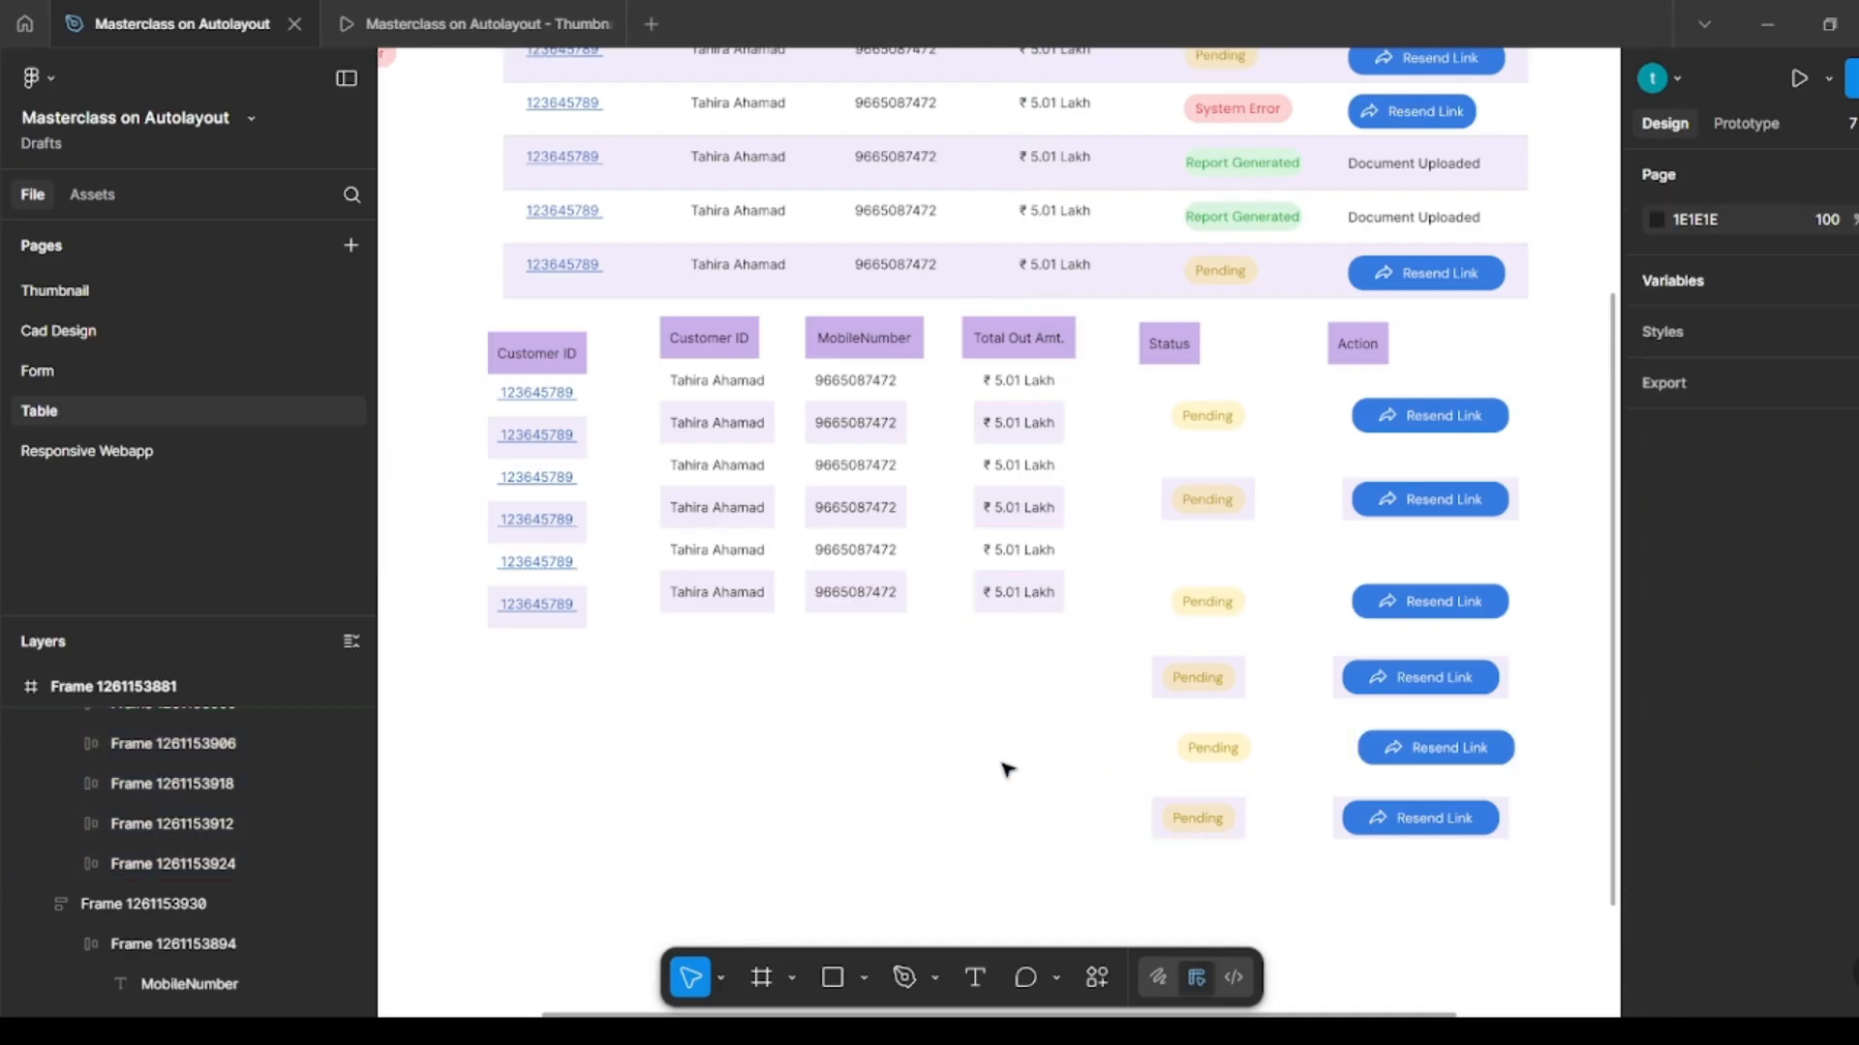
Step: Wrap the Status heading and its six Pending cells in a vertical auto layout with 0 spacing
{"action": "left_click_drag", "start_coordinate": [1152, 315], "coordinate": [1260, 852]}
{"action": "key", "text": "shift+a"}
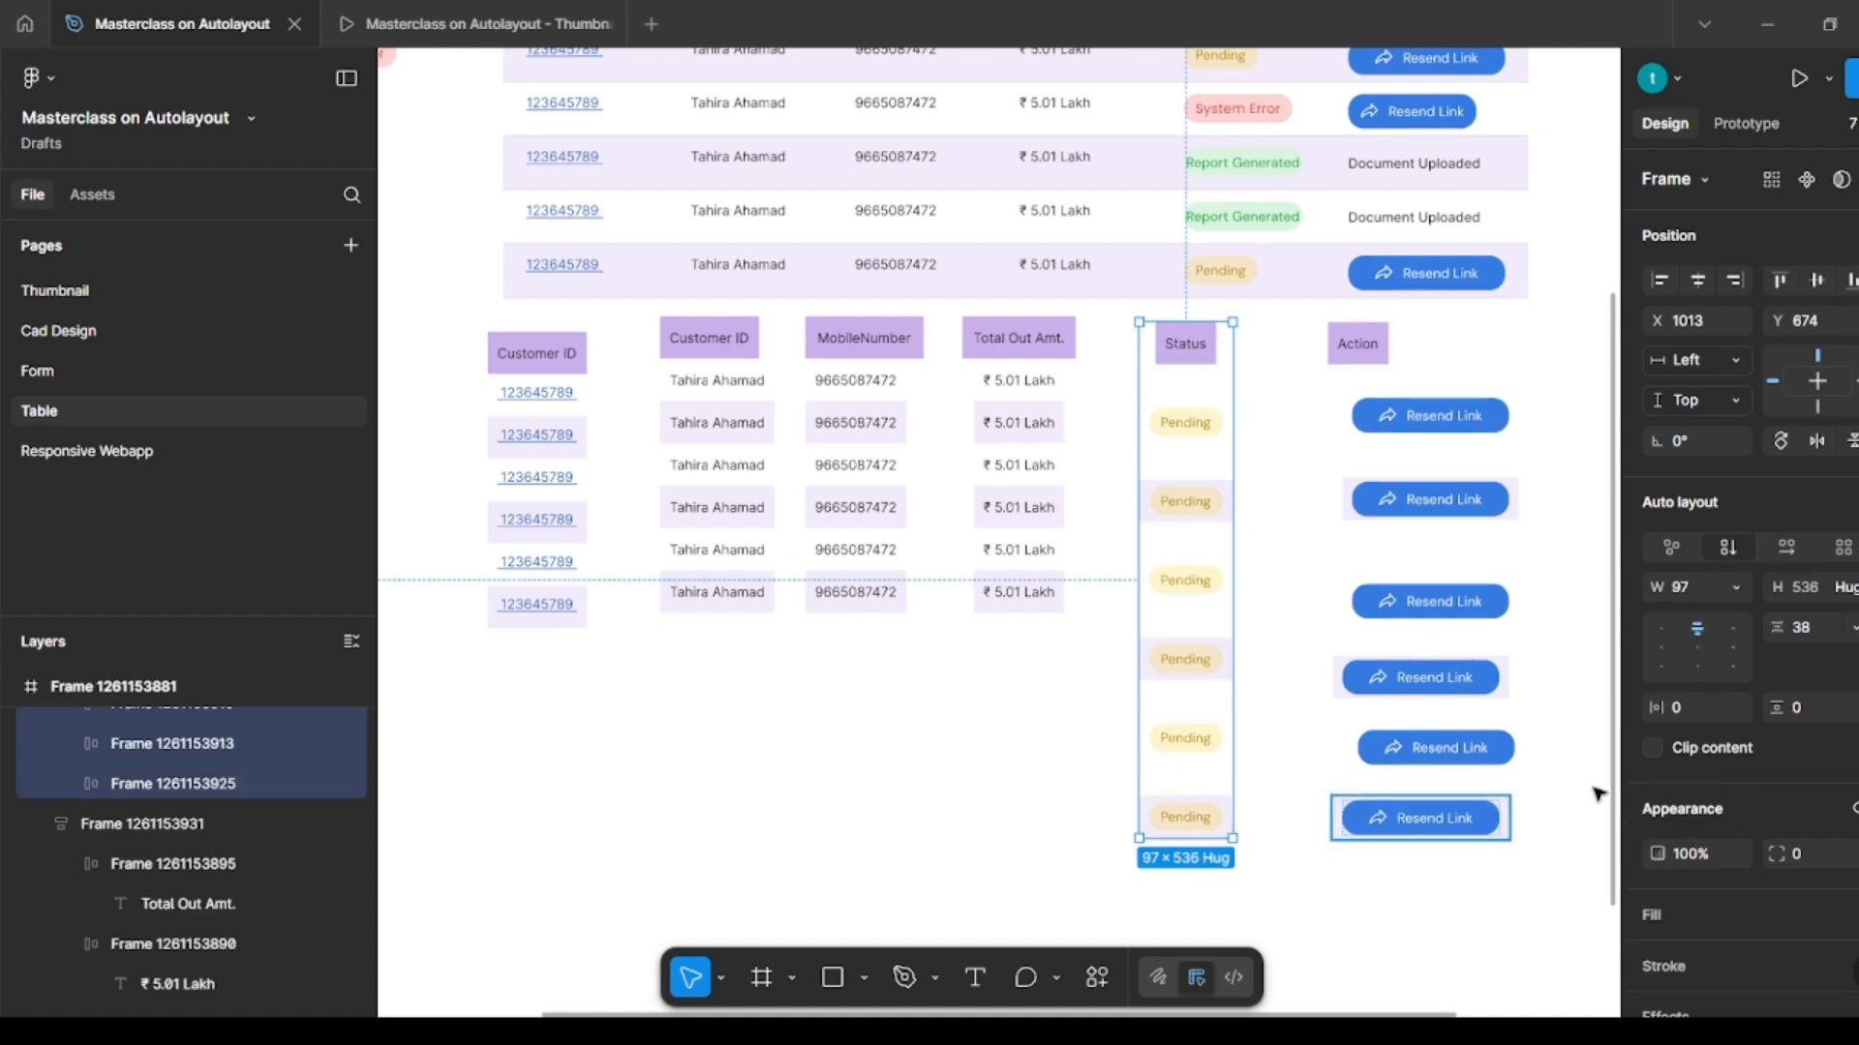
{"action": "left_click", "coordinate": [1817, 627]}
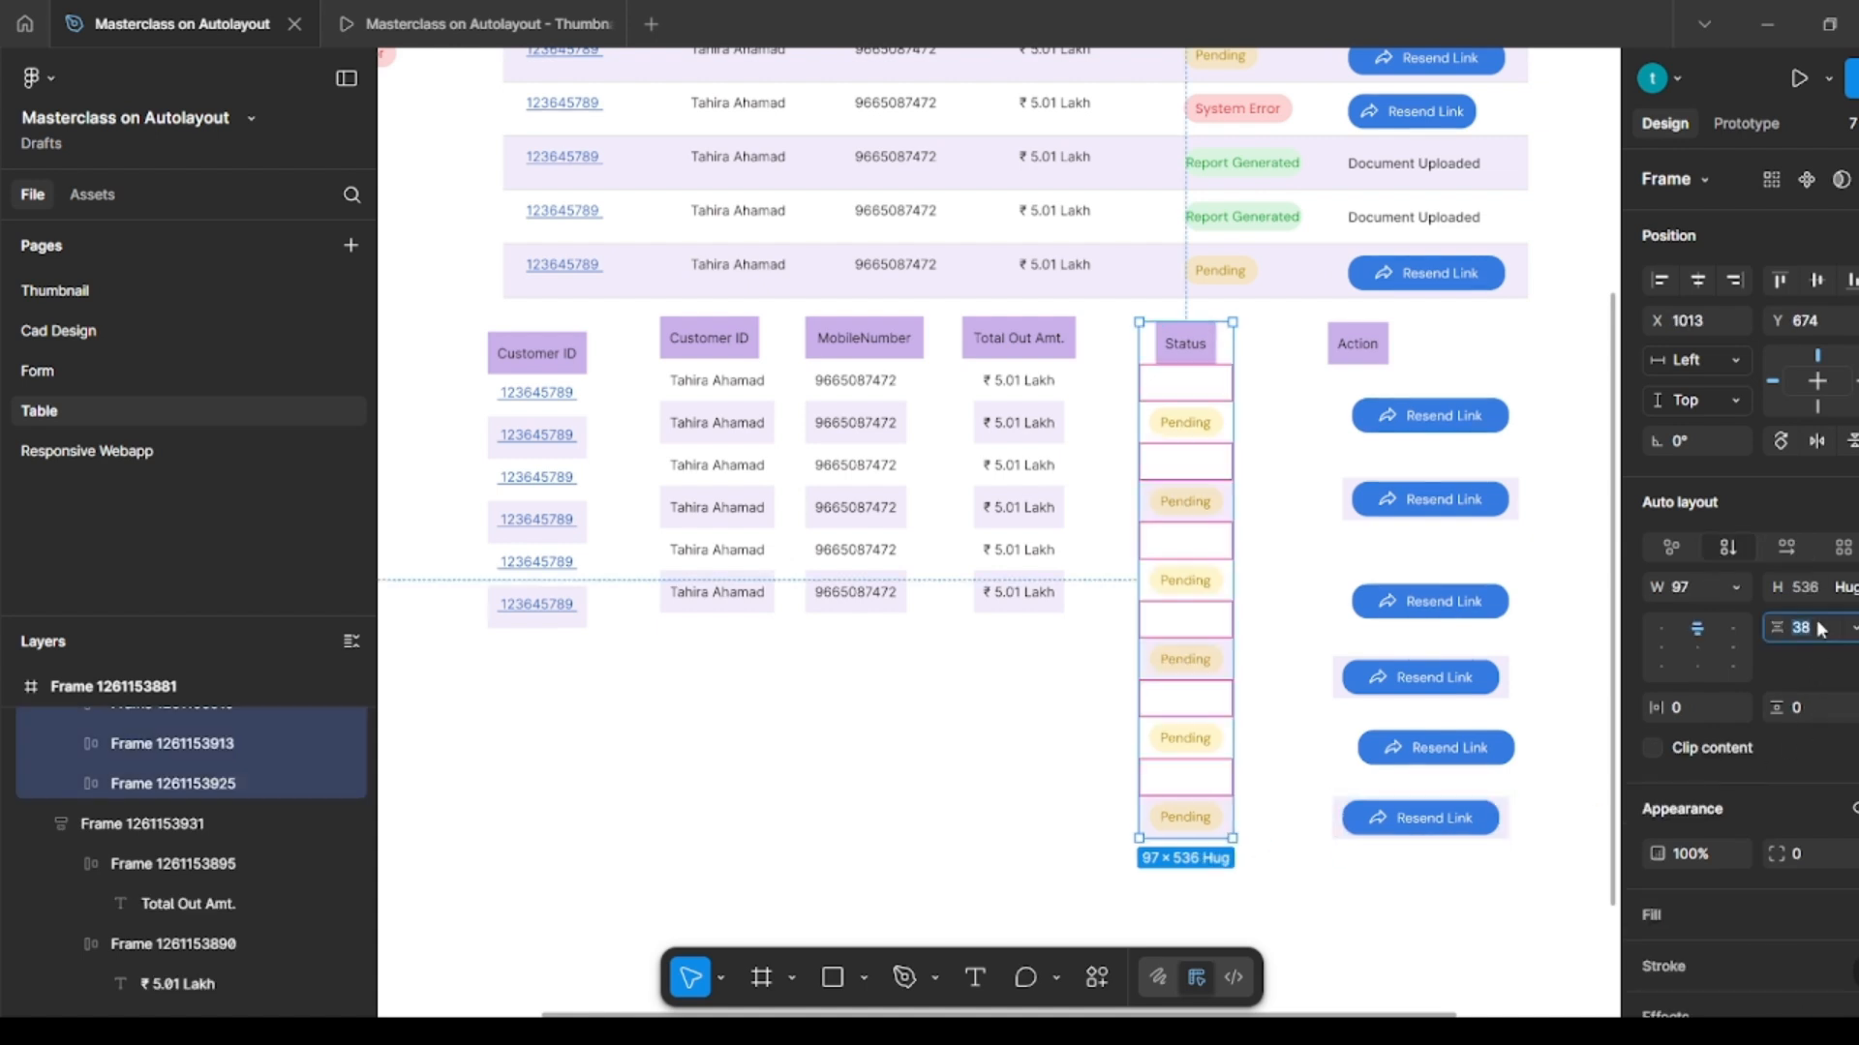
{"action": "key", "text": "Return"}
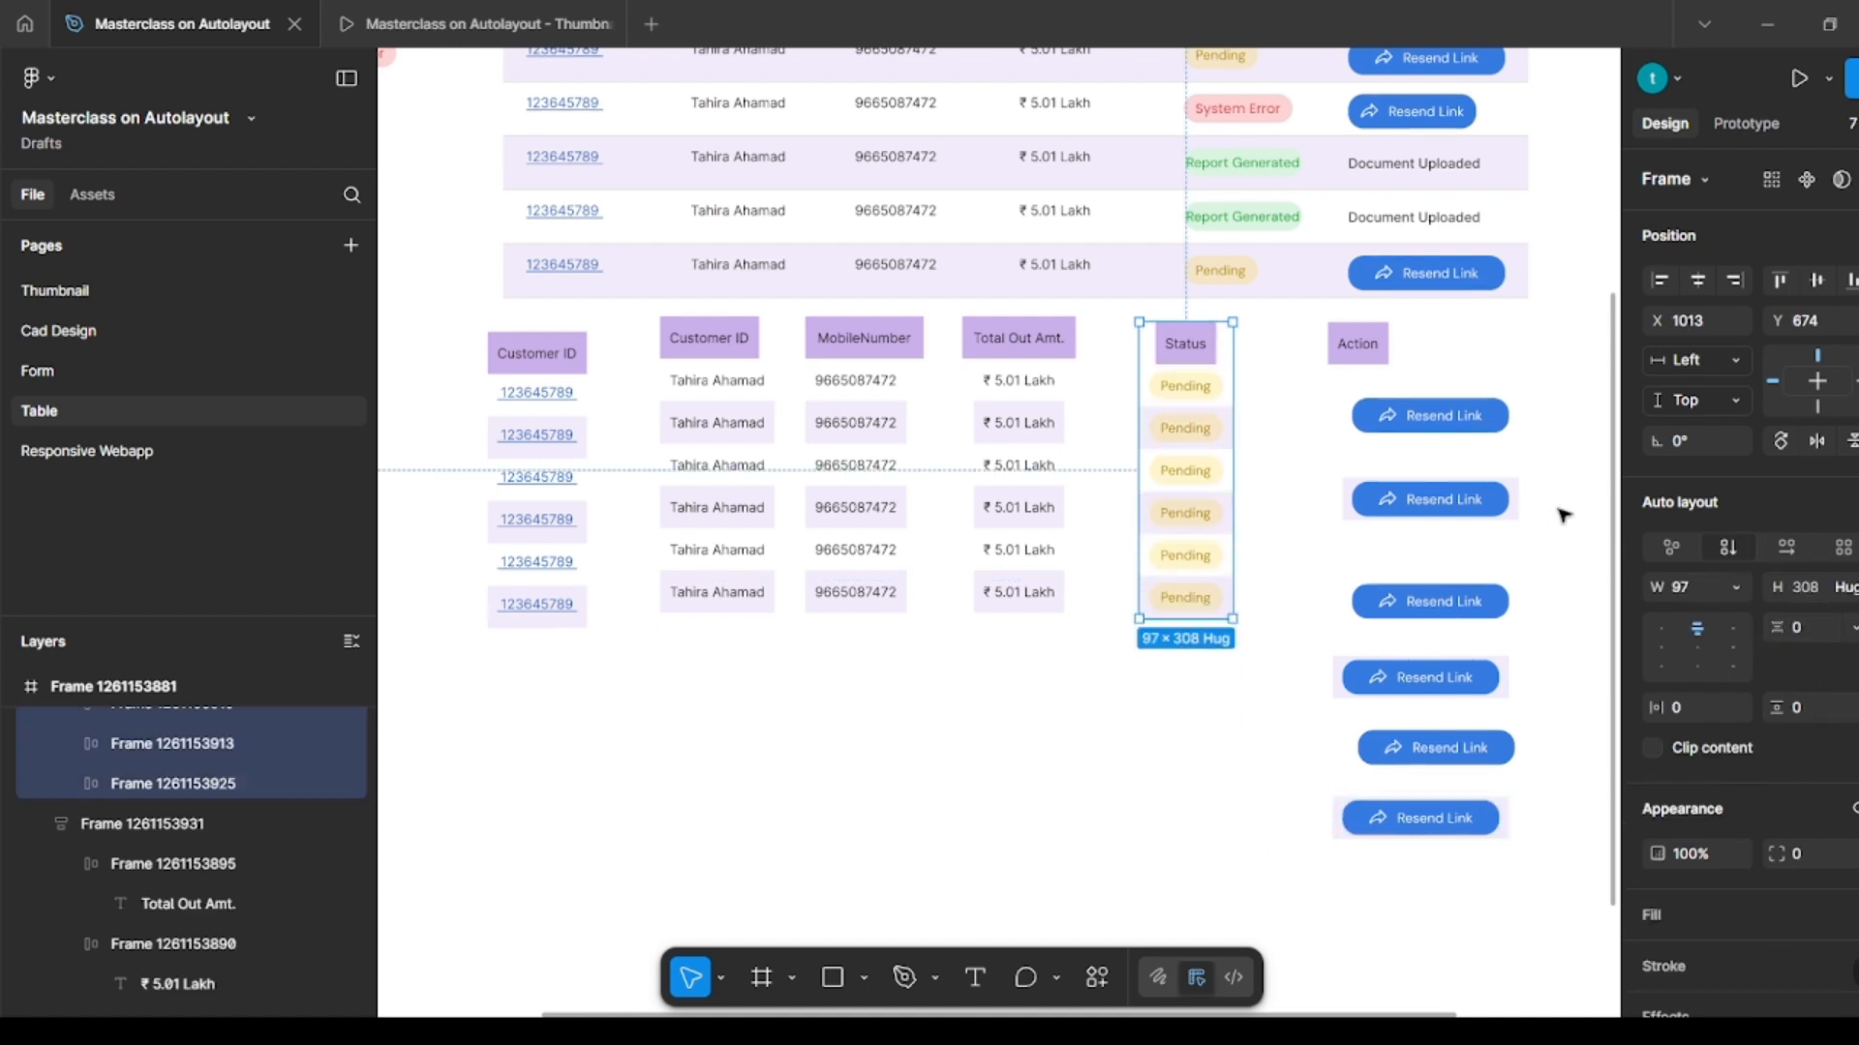
{"action": "left_click", "coordinate": [1360, 878]}
Step: Wrap the Action heading and its six Resend Link cells in a top-left-aligned vertical auto layout with 0 spacing
{"action": "left_click_drag", "start_coordinate": [1326, 866], "coordinate": [1532, 322]}
{"action": "key", "text": "shift+a"}
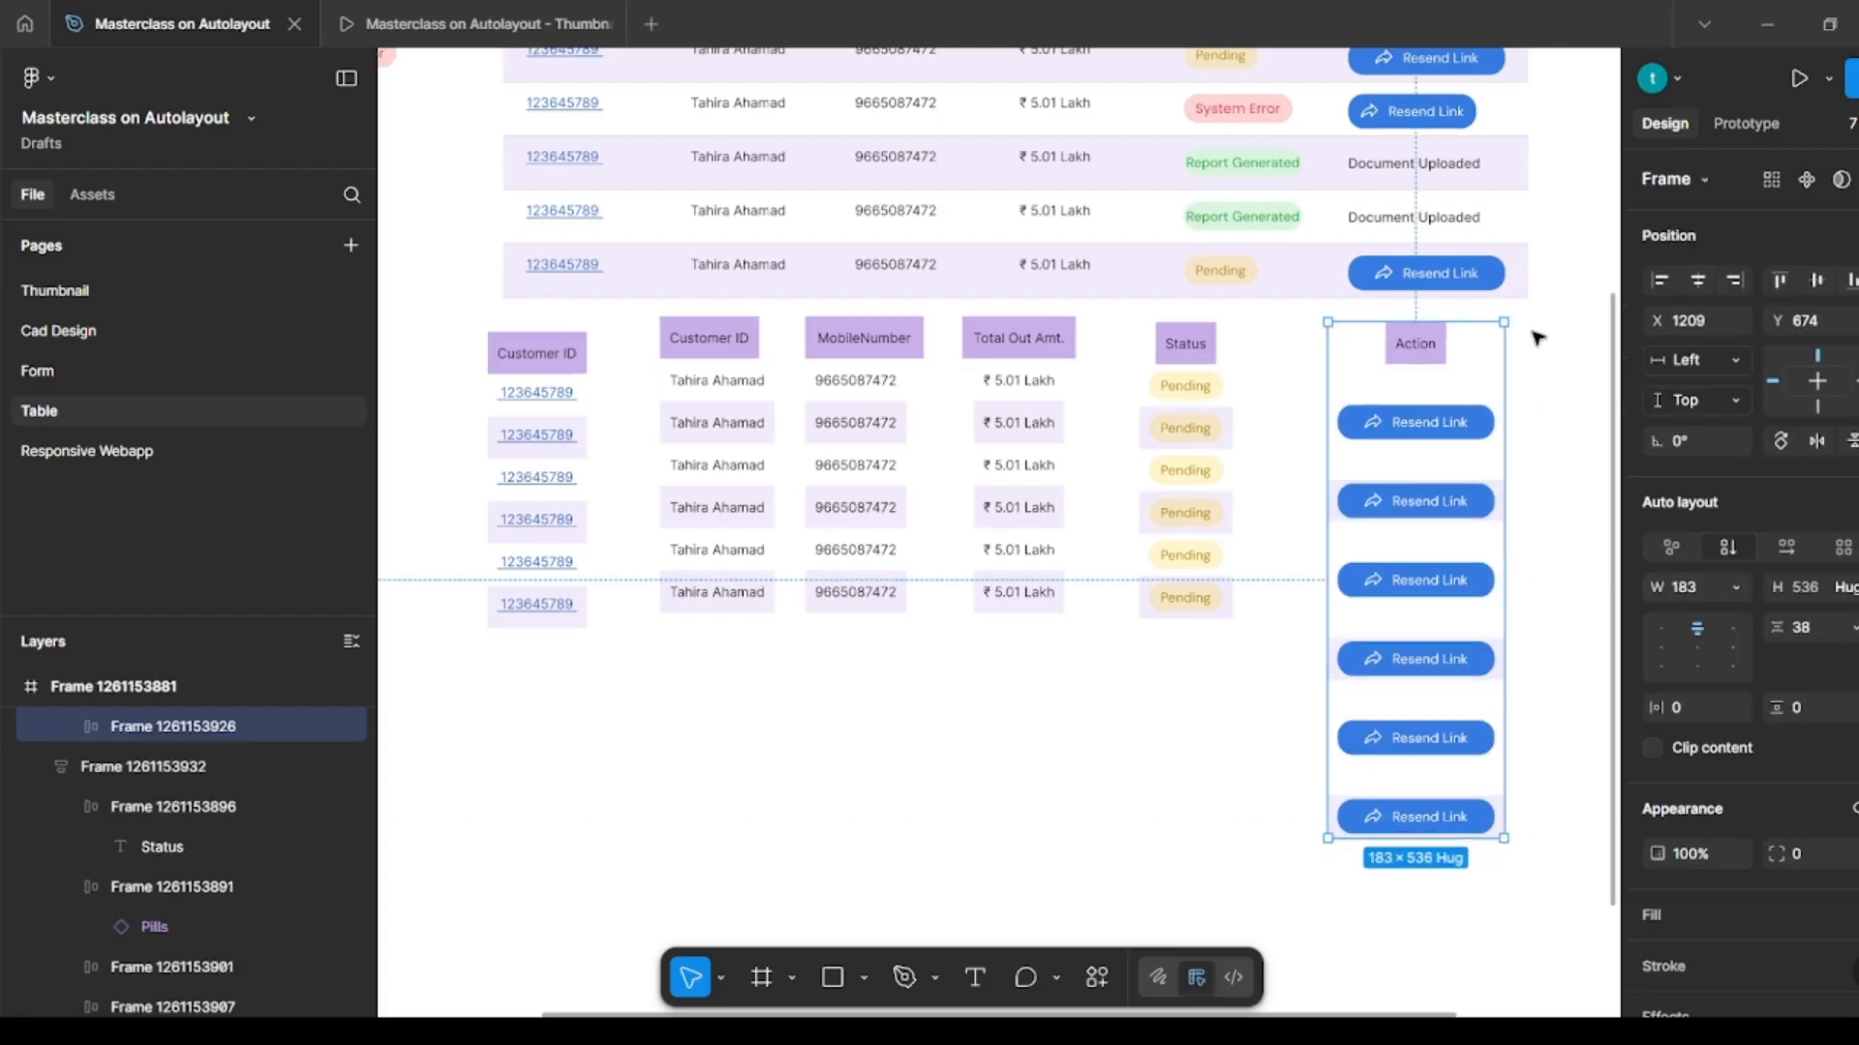
{"action": "left_click", "coordinate": [1661, 631]}
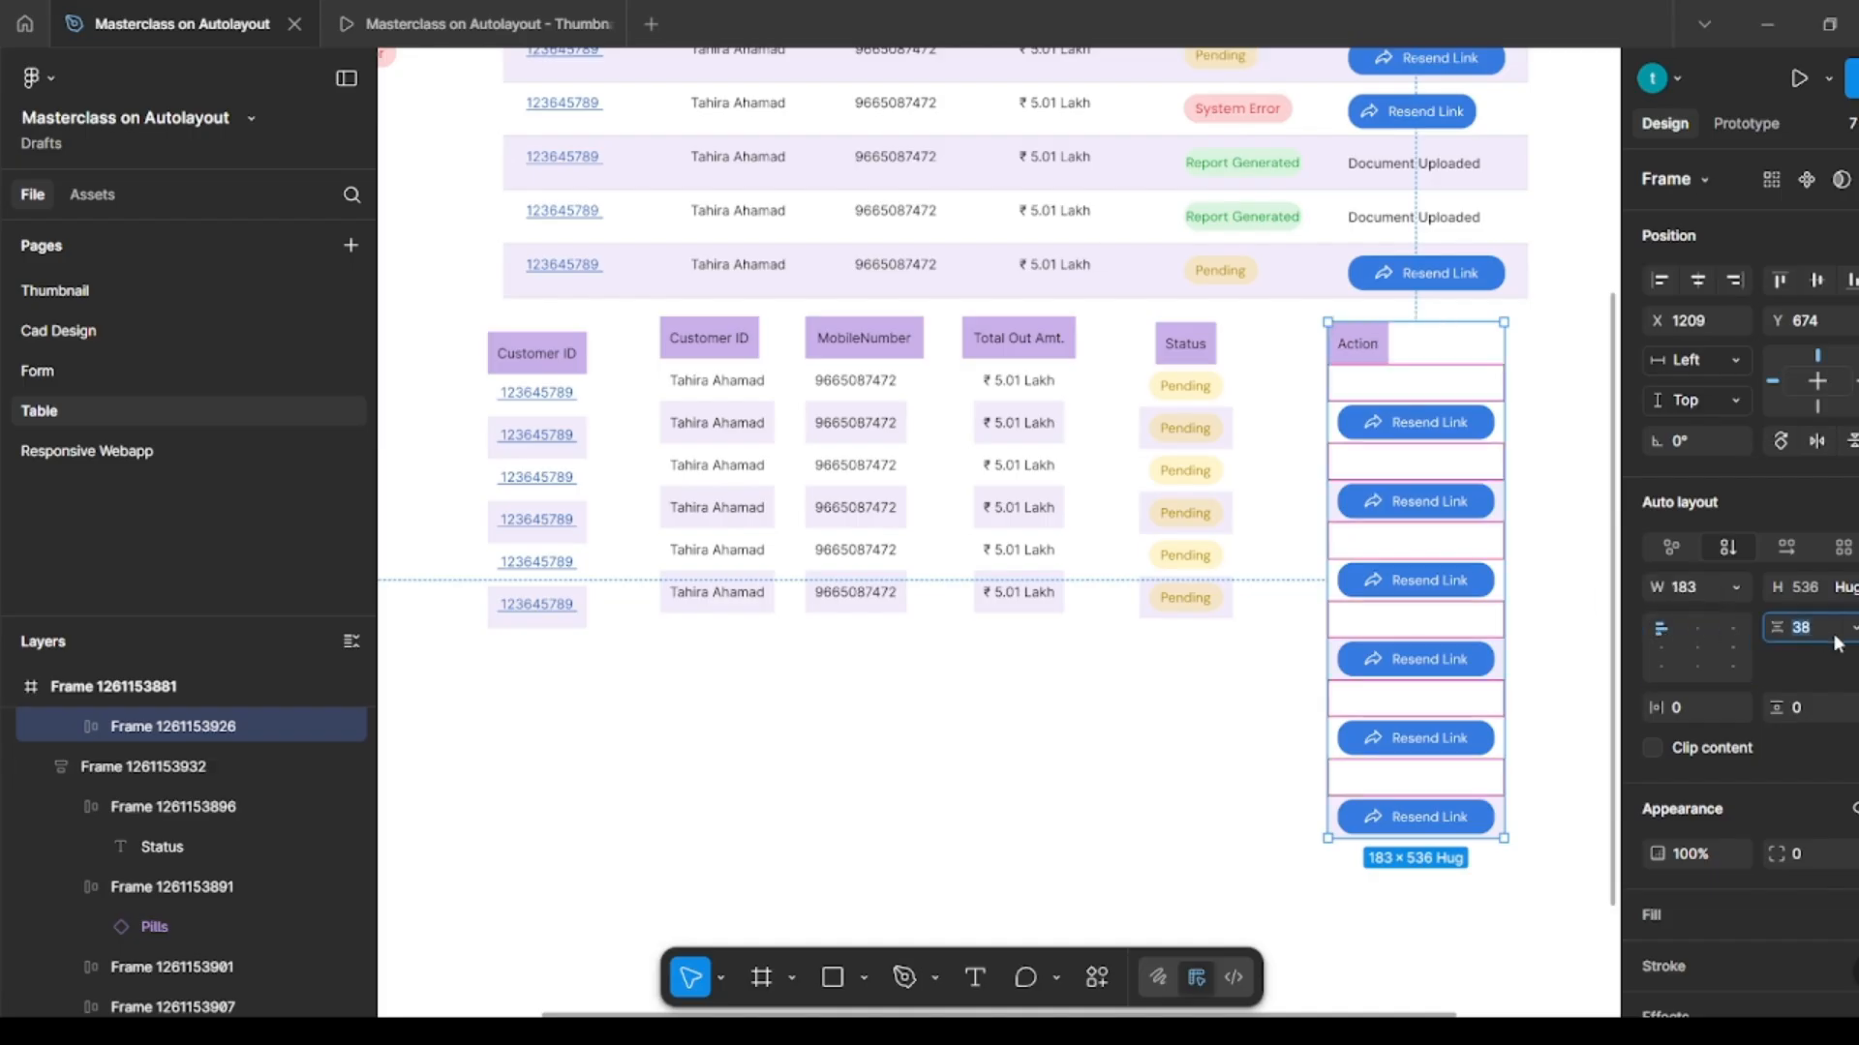
{"action": "key", "text": "Return"}
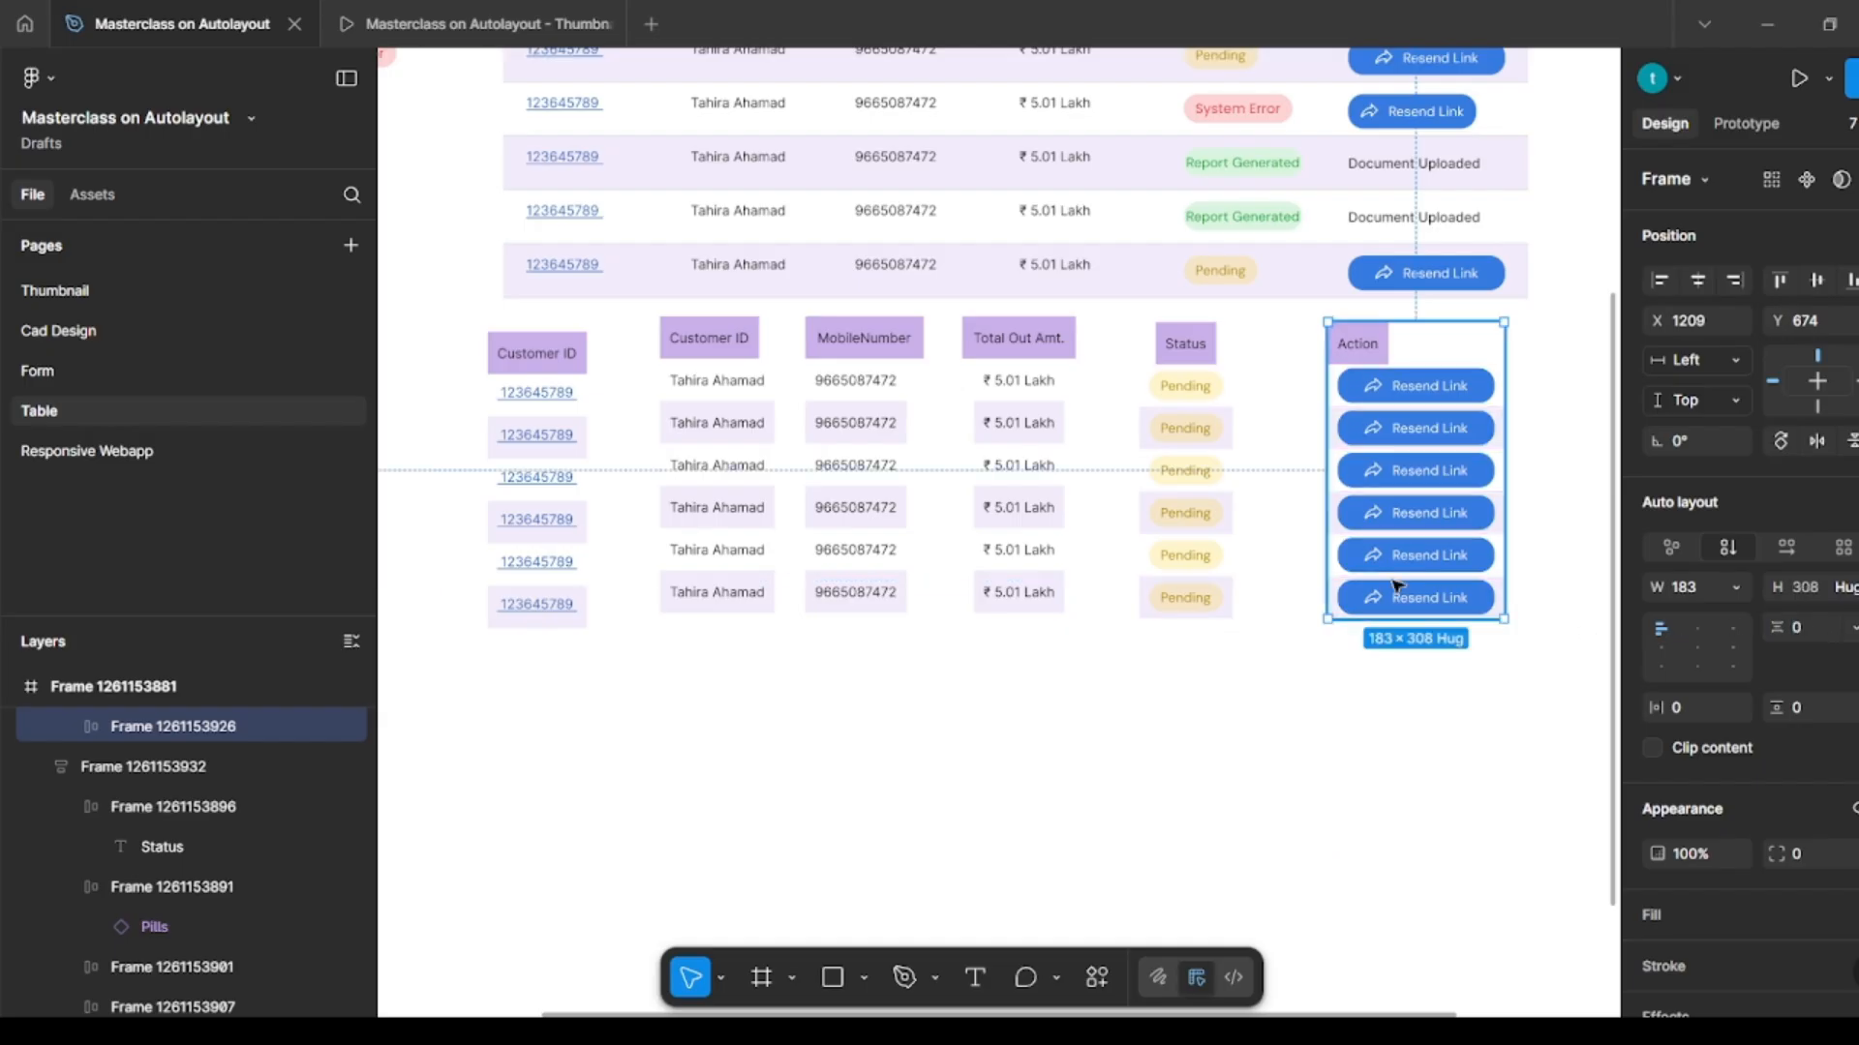
Step: Align the contents of the Status and Total Out Amt. columns to the top left, and check the remaining columns' alignment
{"action": "left_click", "coordinate": [1183, 464]}
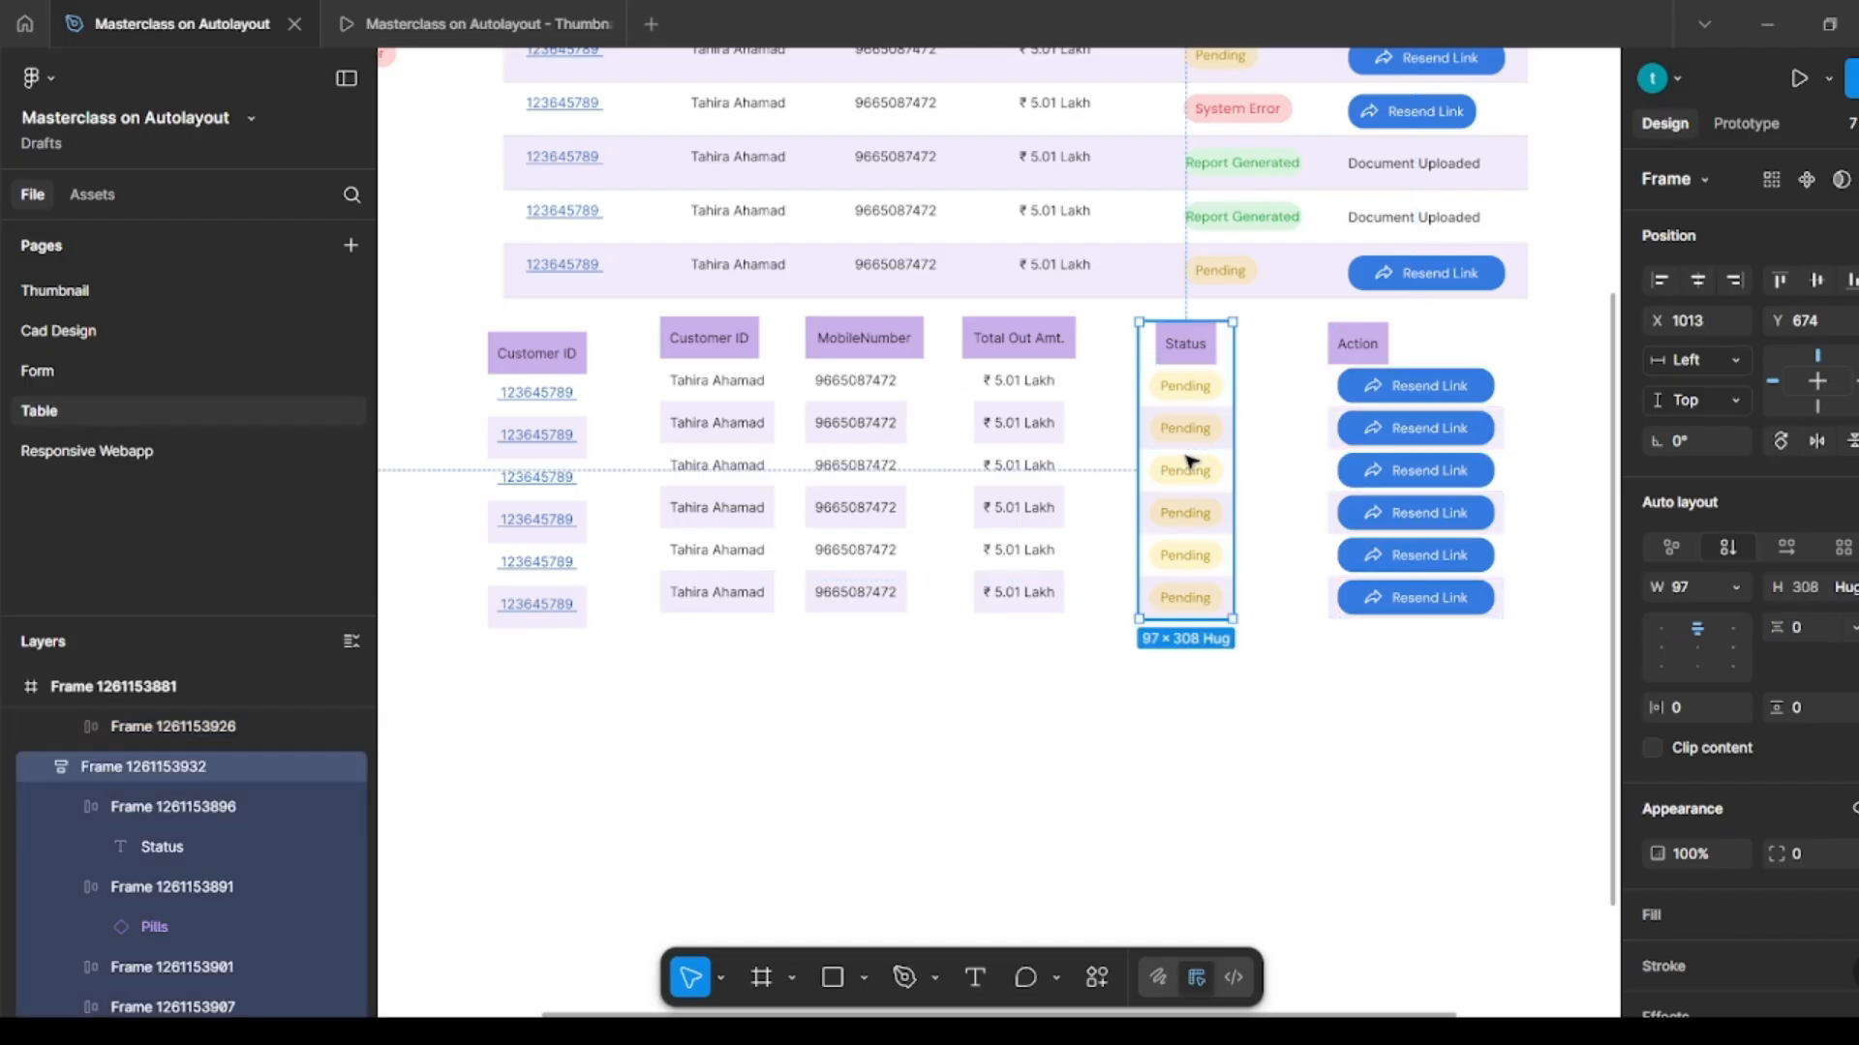
{"action": "left_click", "coordinate": [1662, 629]}
{"action": "left_click", "coordinate": [1050, 508]}
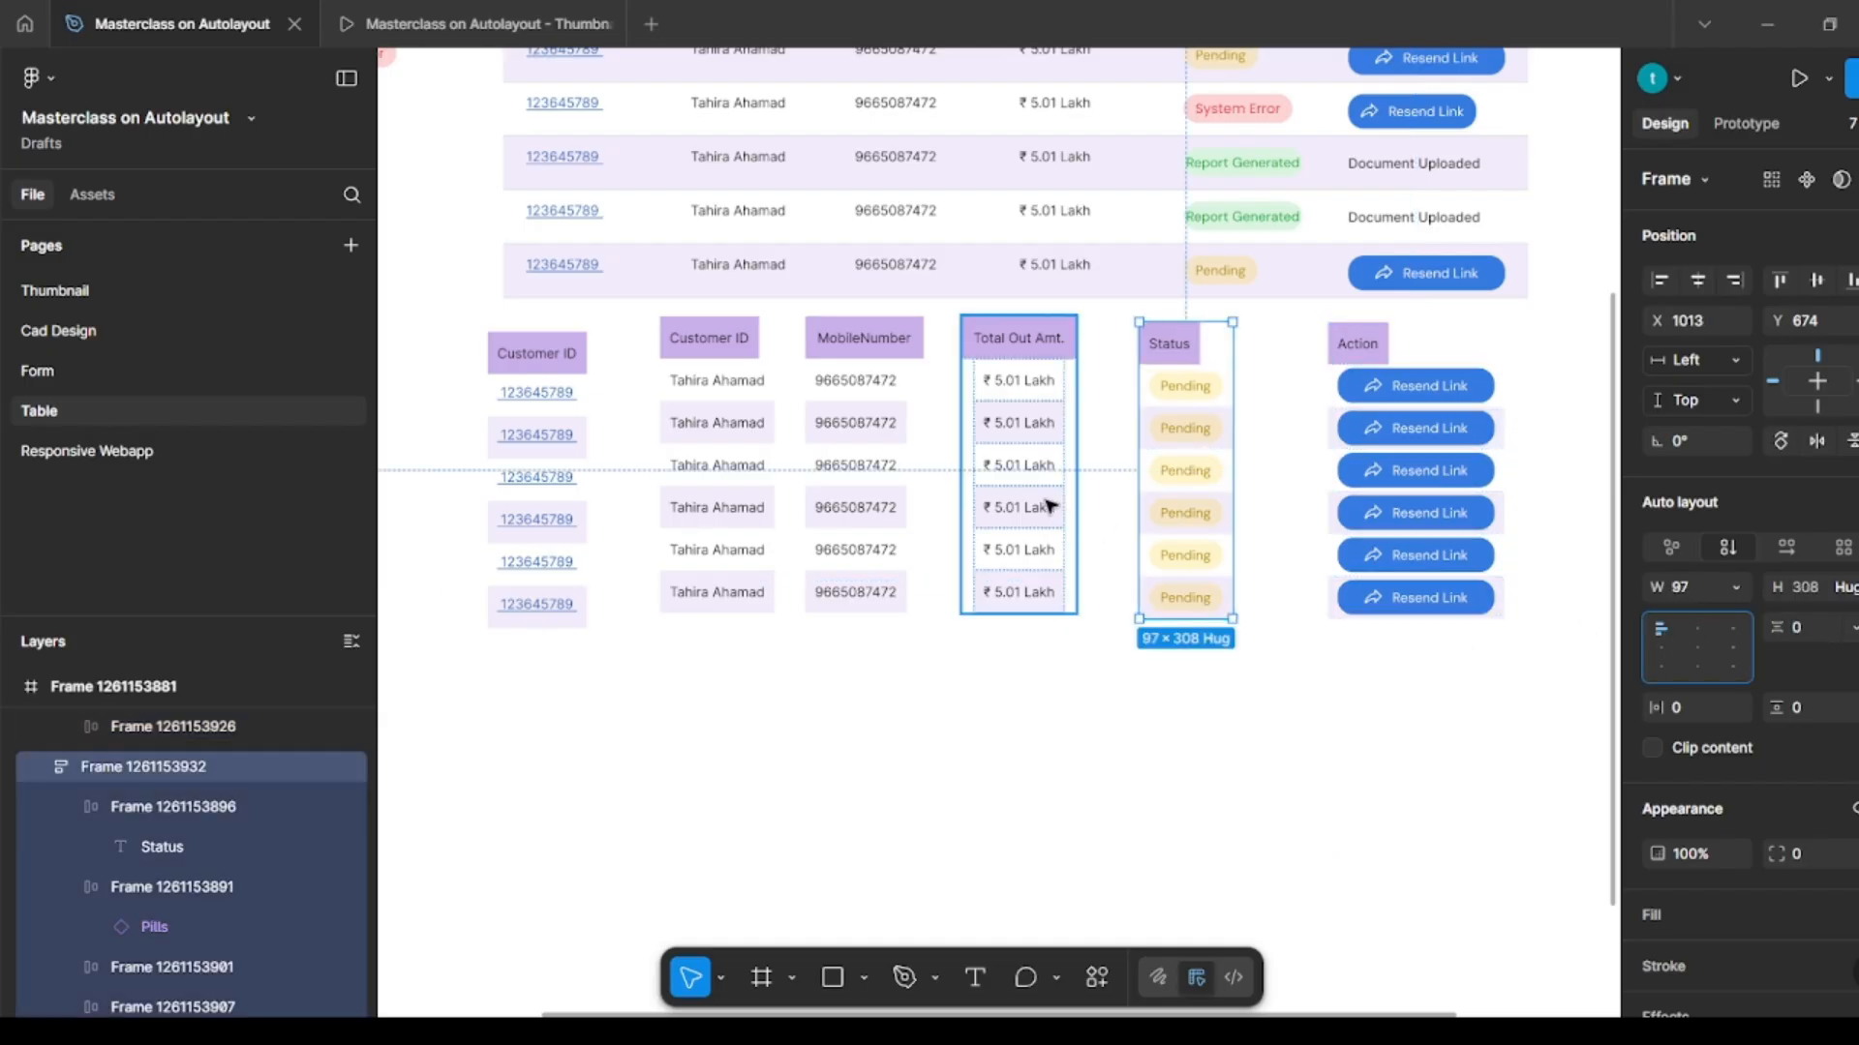
{"action": "left_click", "coordinate": [1671, 629]}
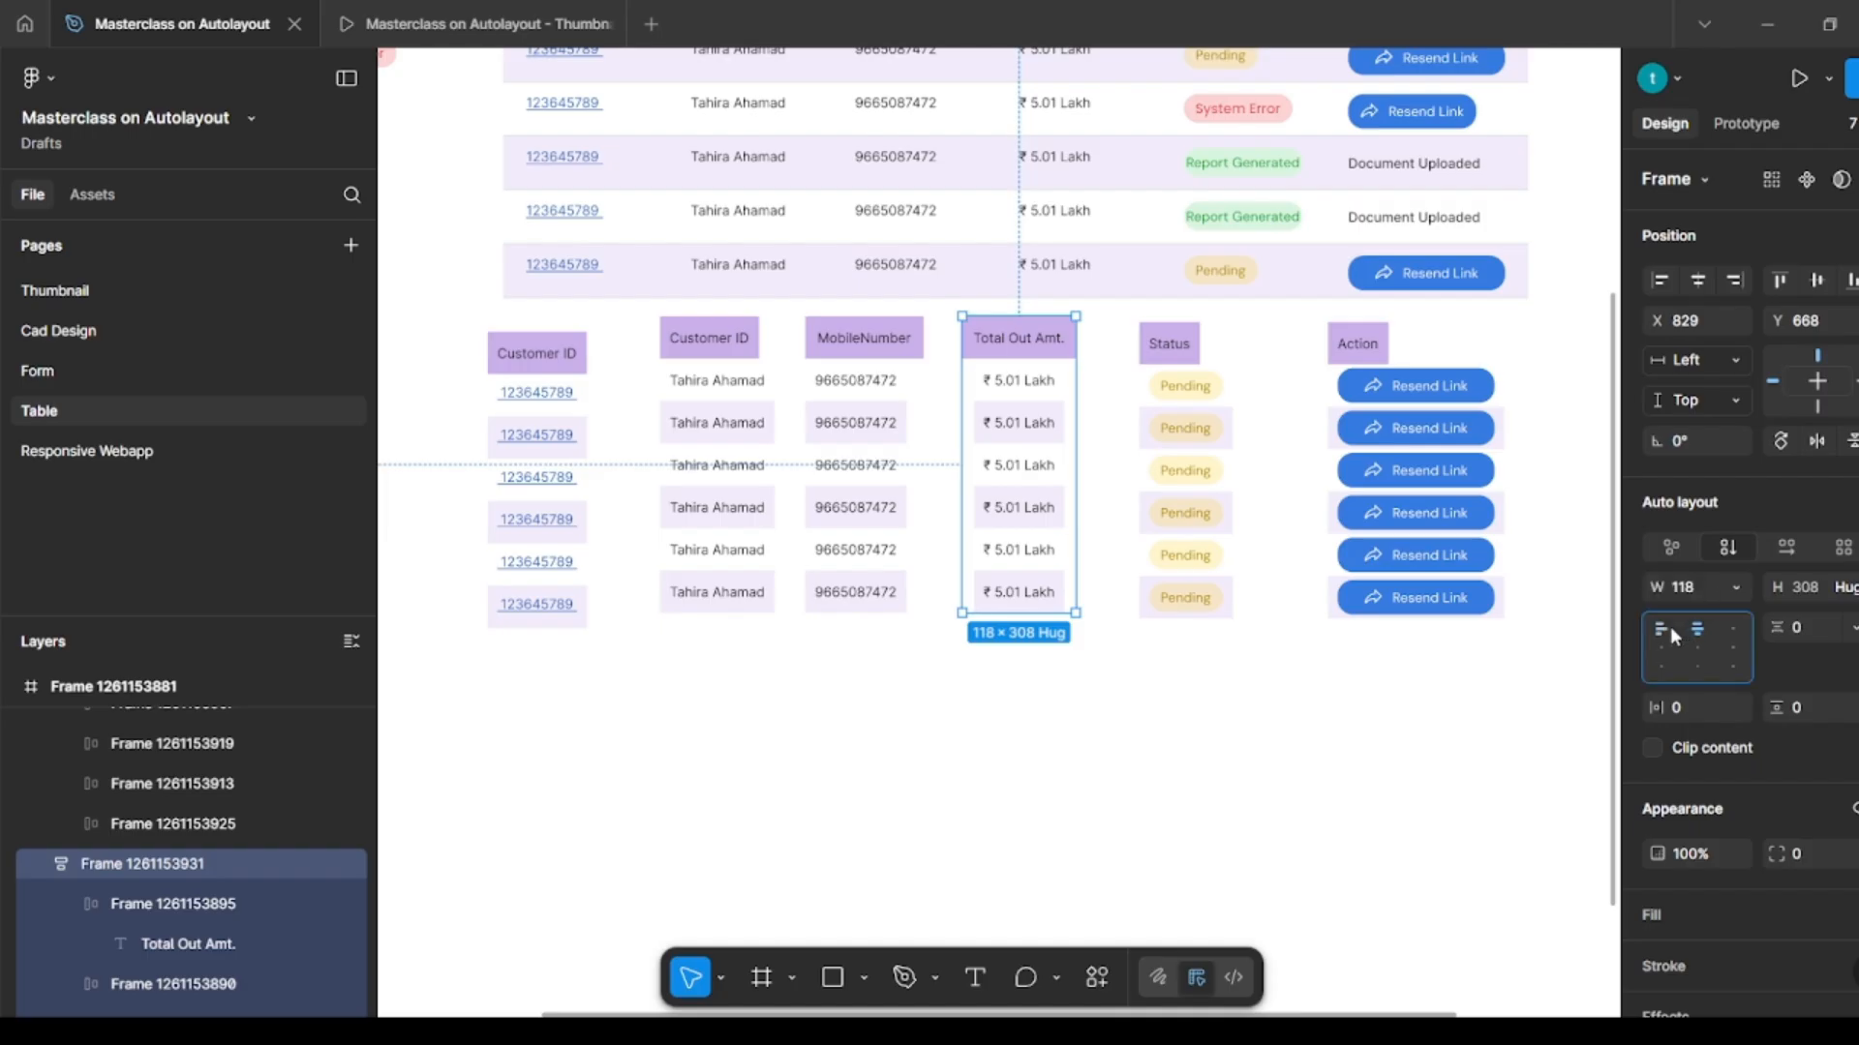
{"action": "left_click", "coordinate": [875, 481]}
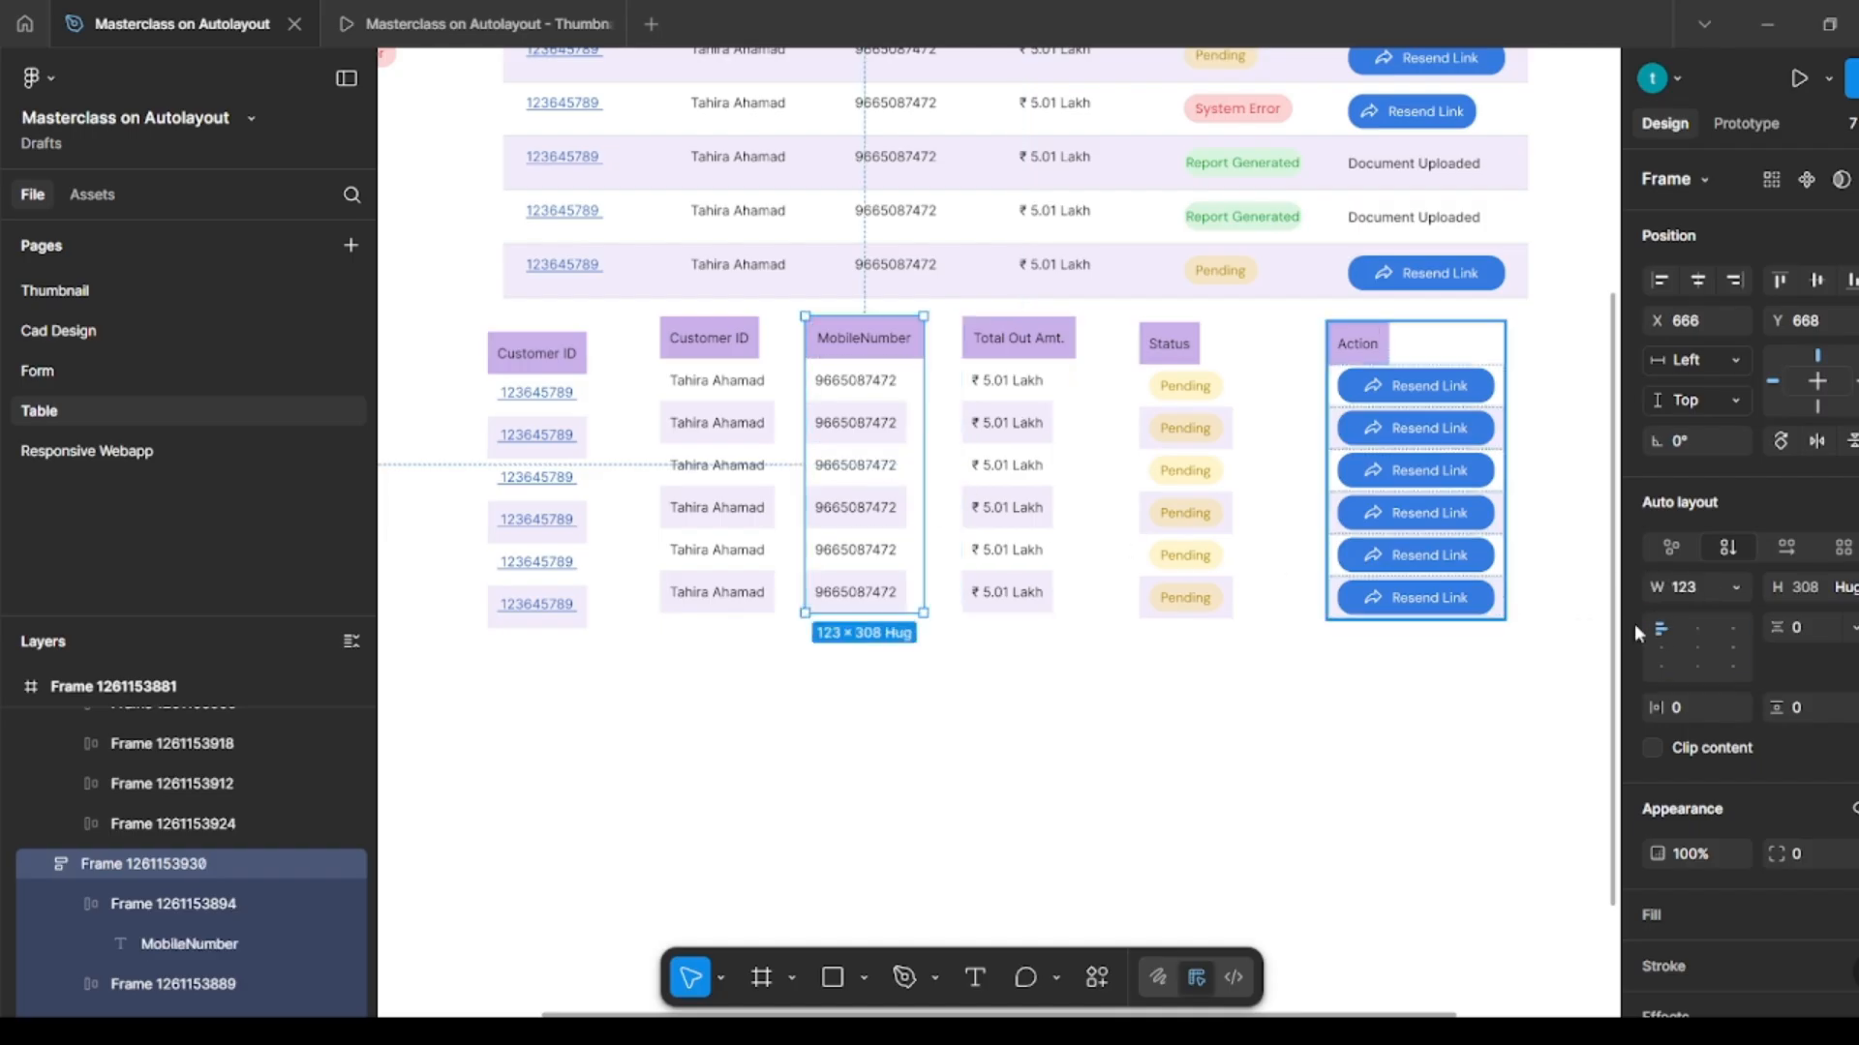
{"action": "left_click", "coordinate": [765, 468]}
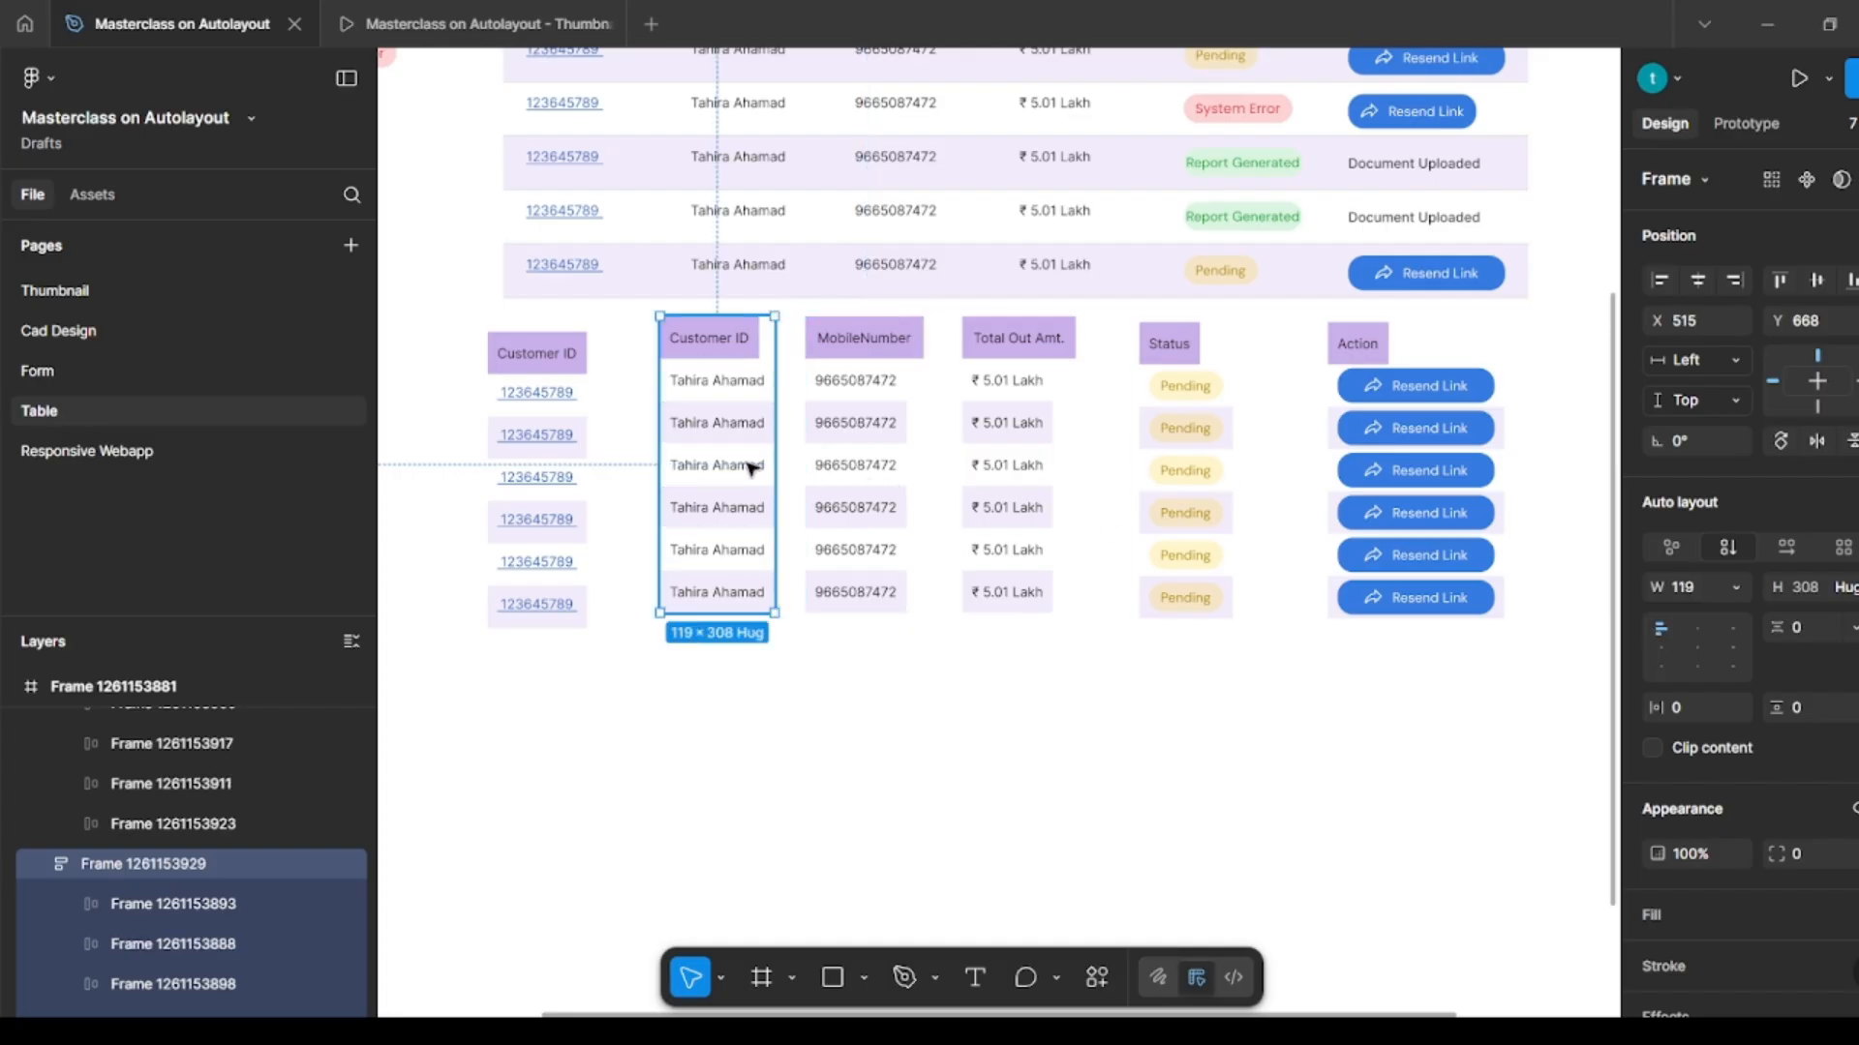
{"action": "left_click", "coordinate": [567, 480]}
{"action": "left_click", "coordinate": [1055, 672]}
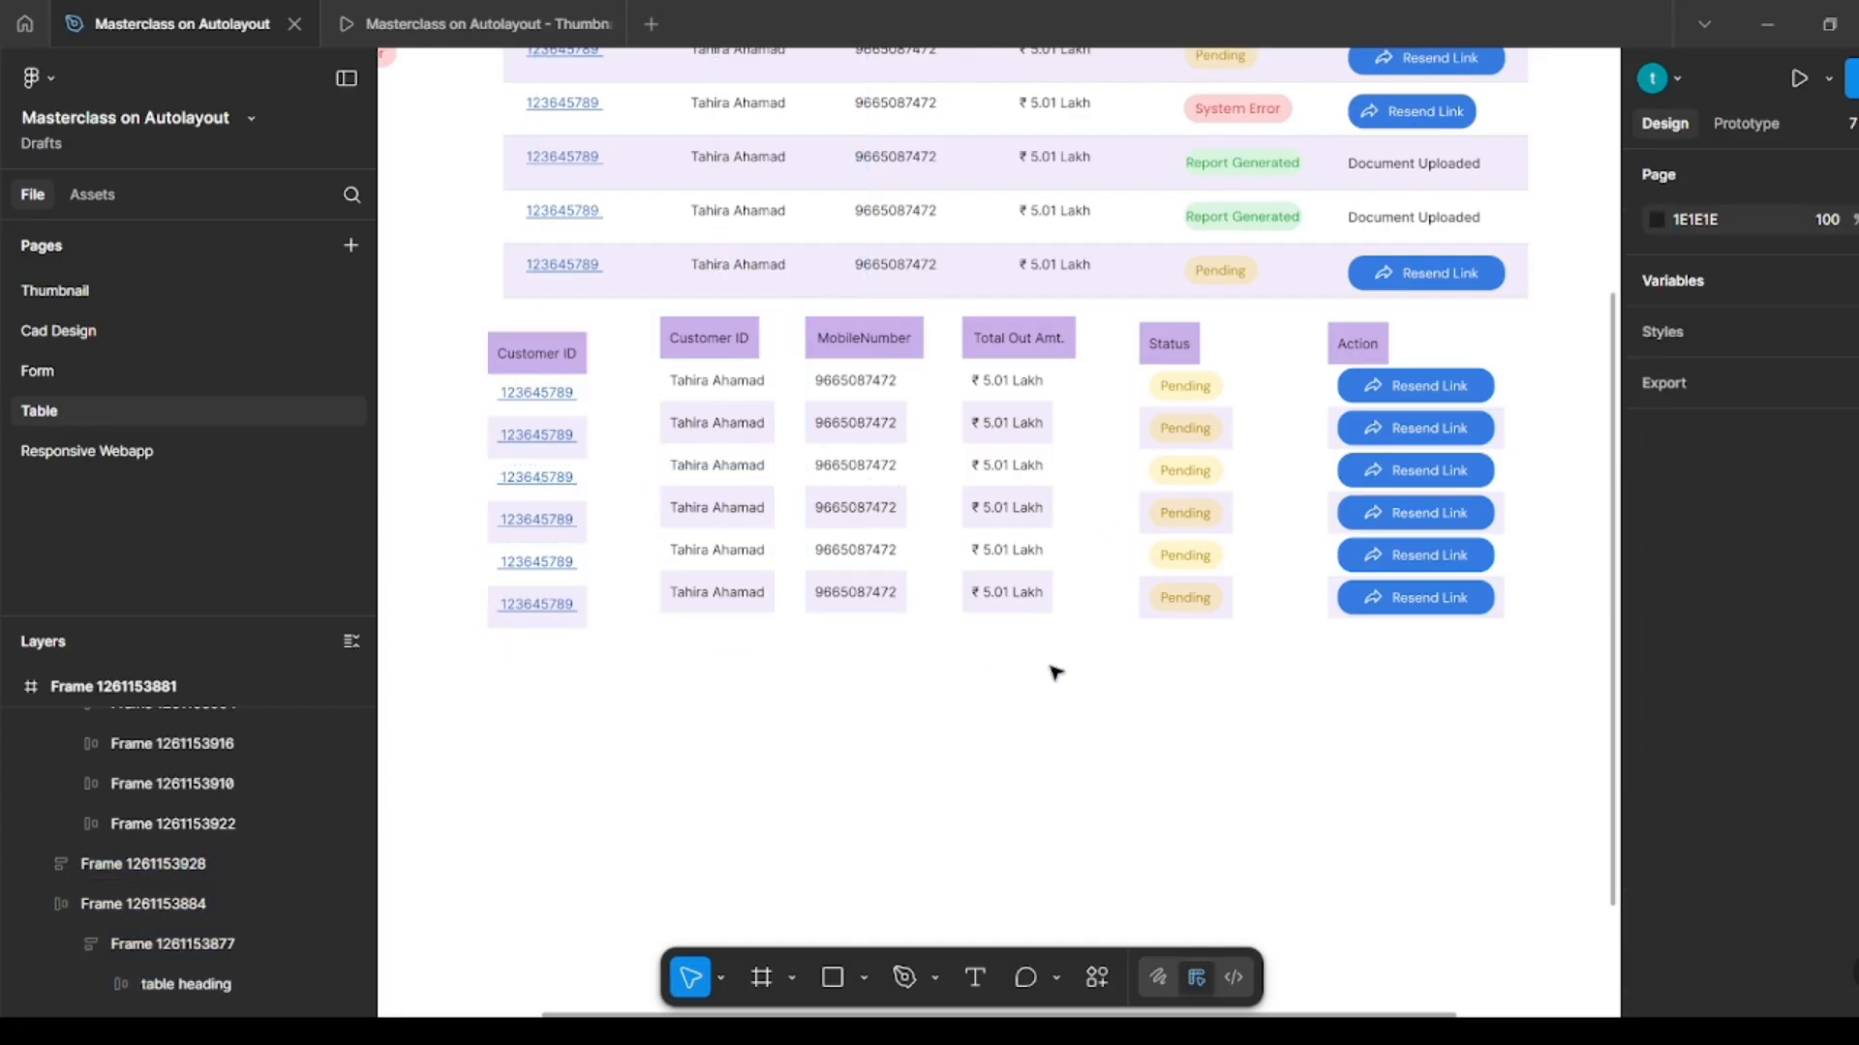
Step: Set right text alignment on the six amount texts in the Total Out Amt. column
{"action": "left_click", "coordinate": [1014, 592]}
{"action": "left_click", "coordinate": [1011, 554], "text": "shift"}
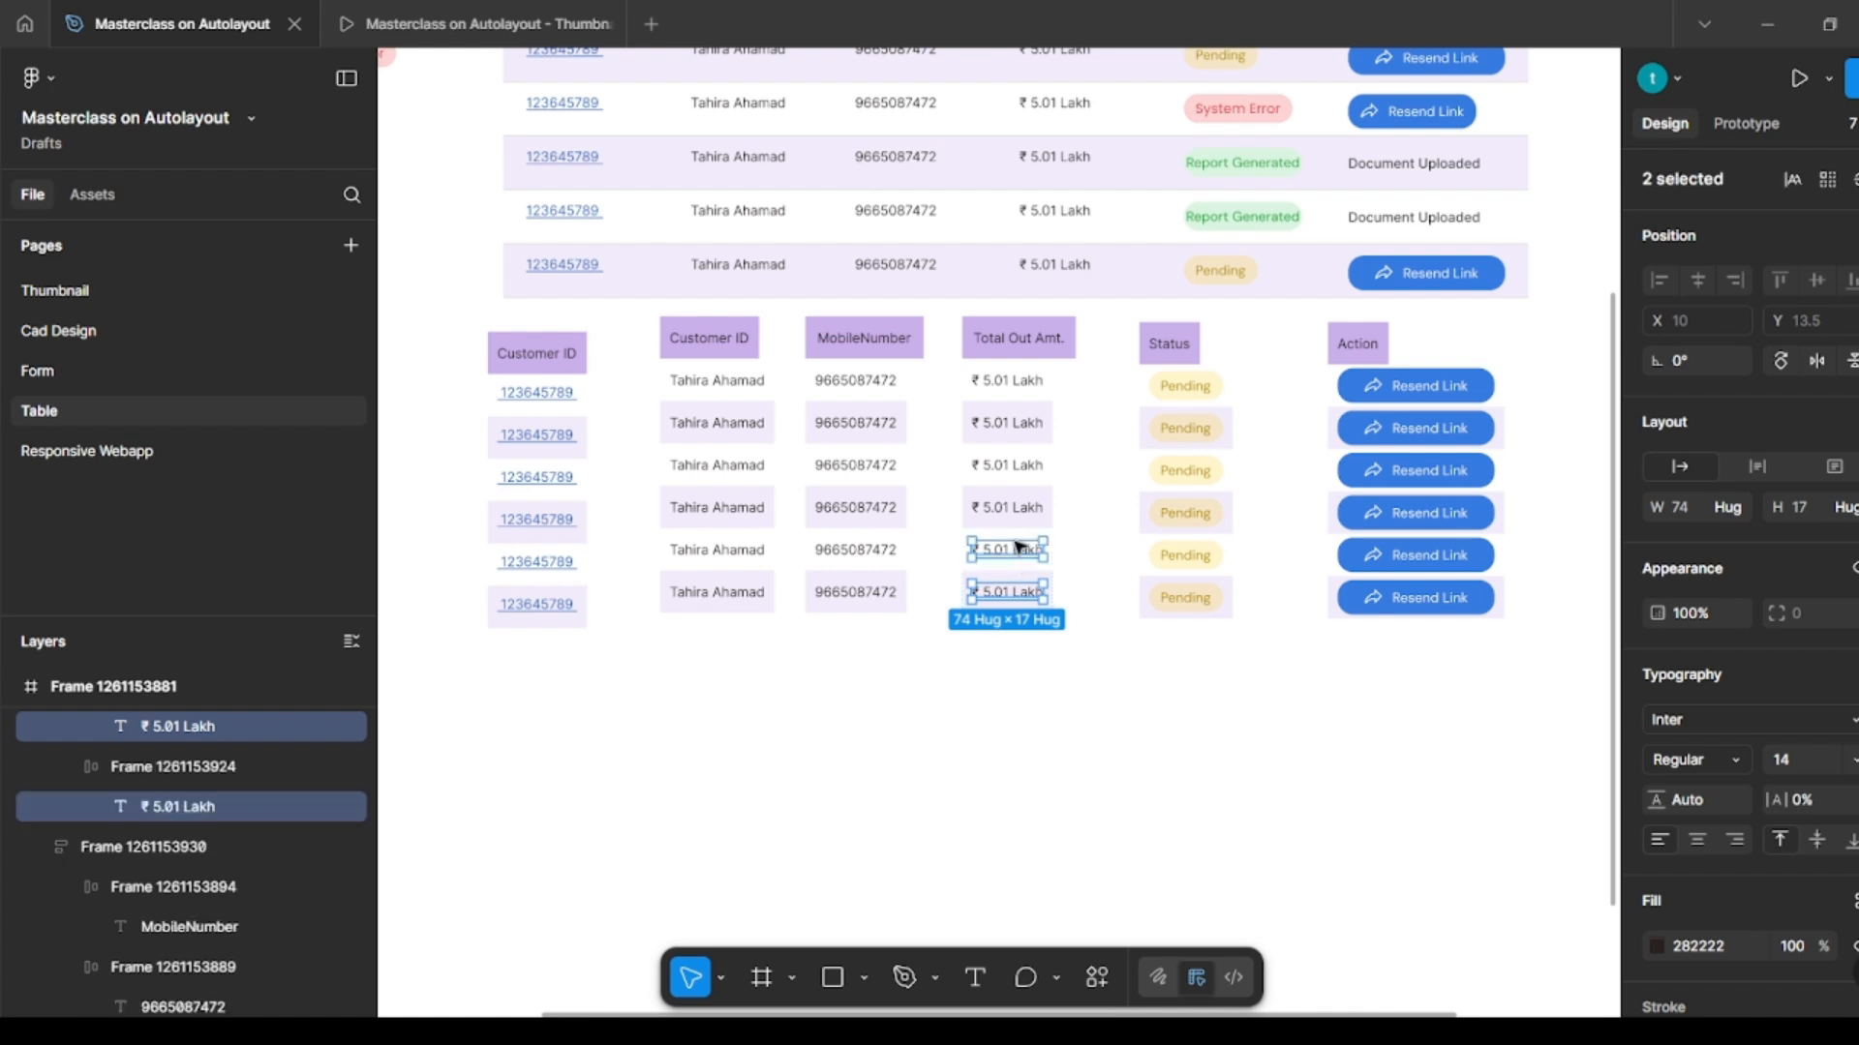
{"action": "left_click", "coordinate": [1021, 509], "text": "shift"}
{"action": "left_click", "coordinate": [1012, 467], "text": "shift"}
{"action": "left_click", "coordinate": [1007, 422], "text": "shift"}
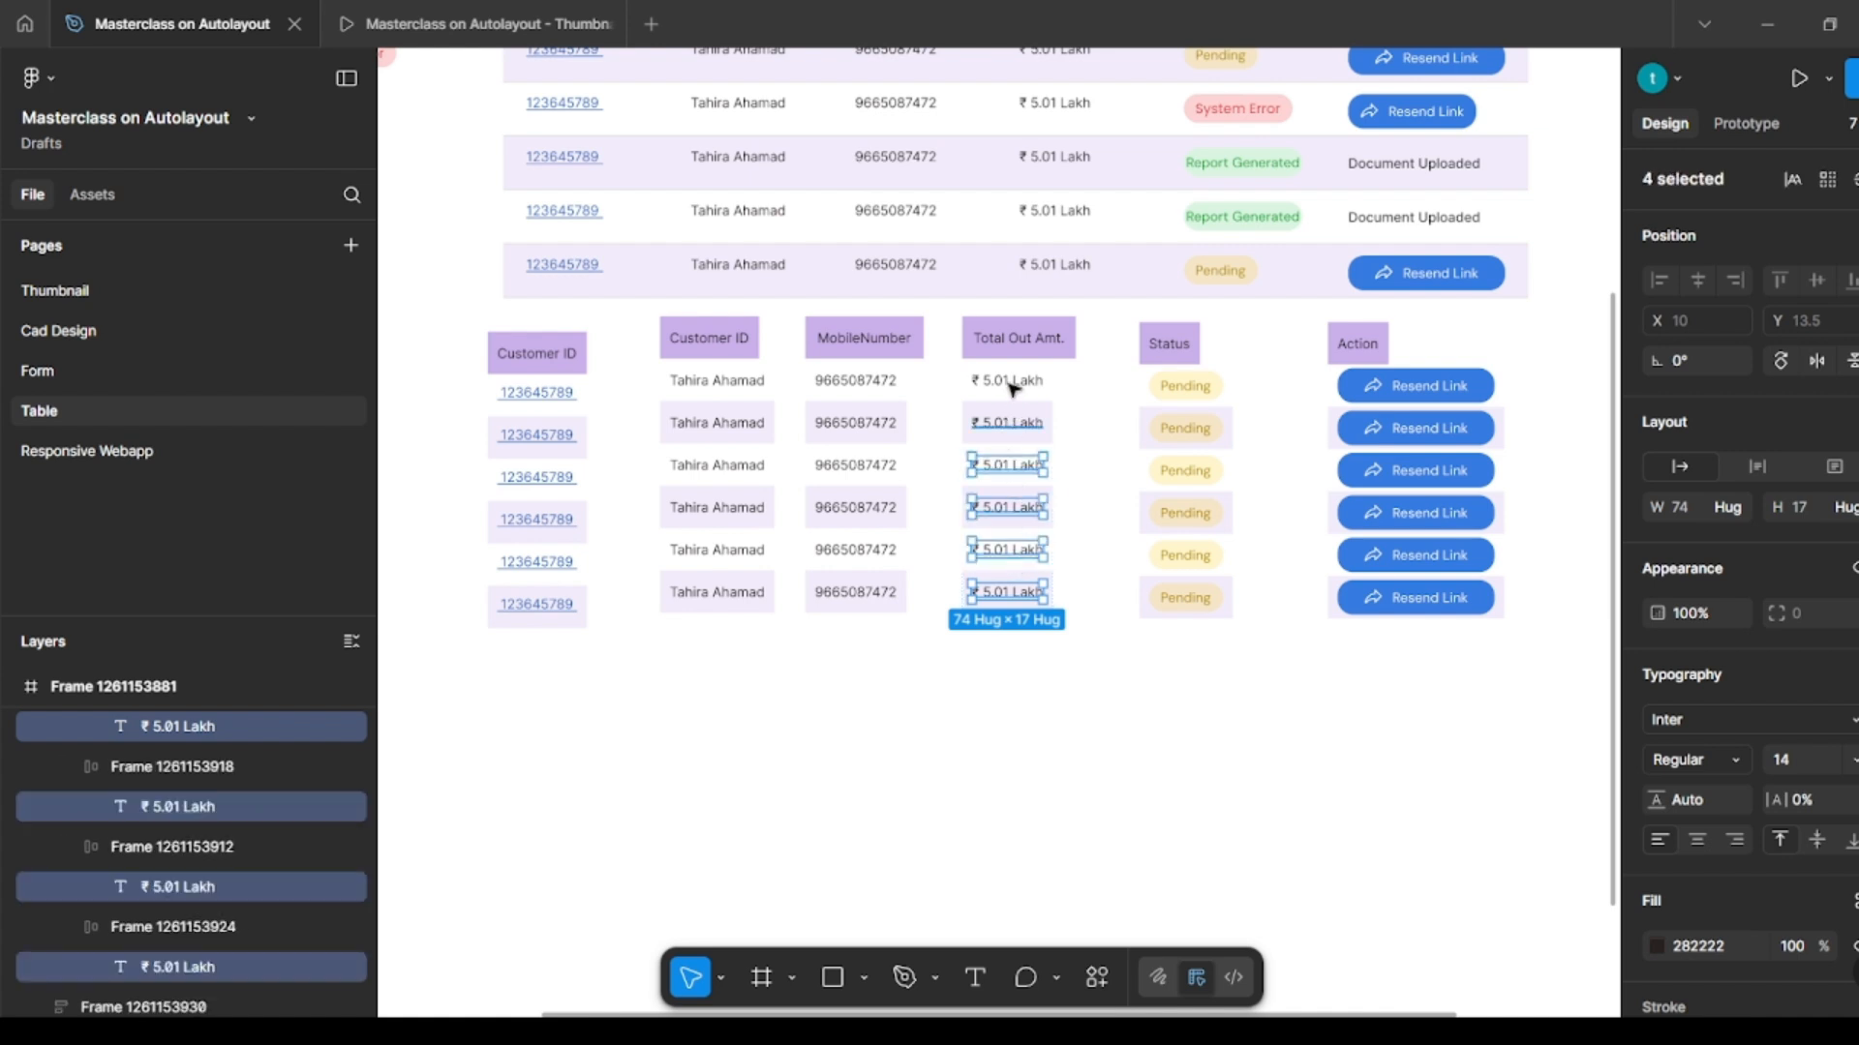
{"action": "left_click", "coordinate": [1012, 379], "text": "shift"}
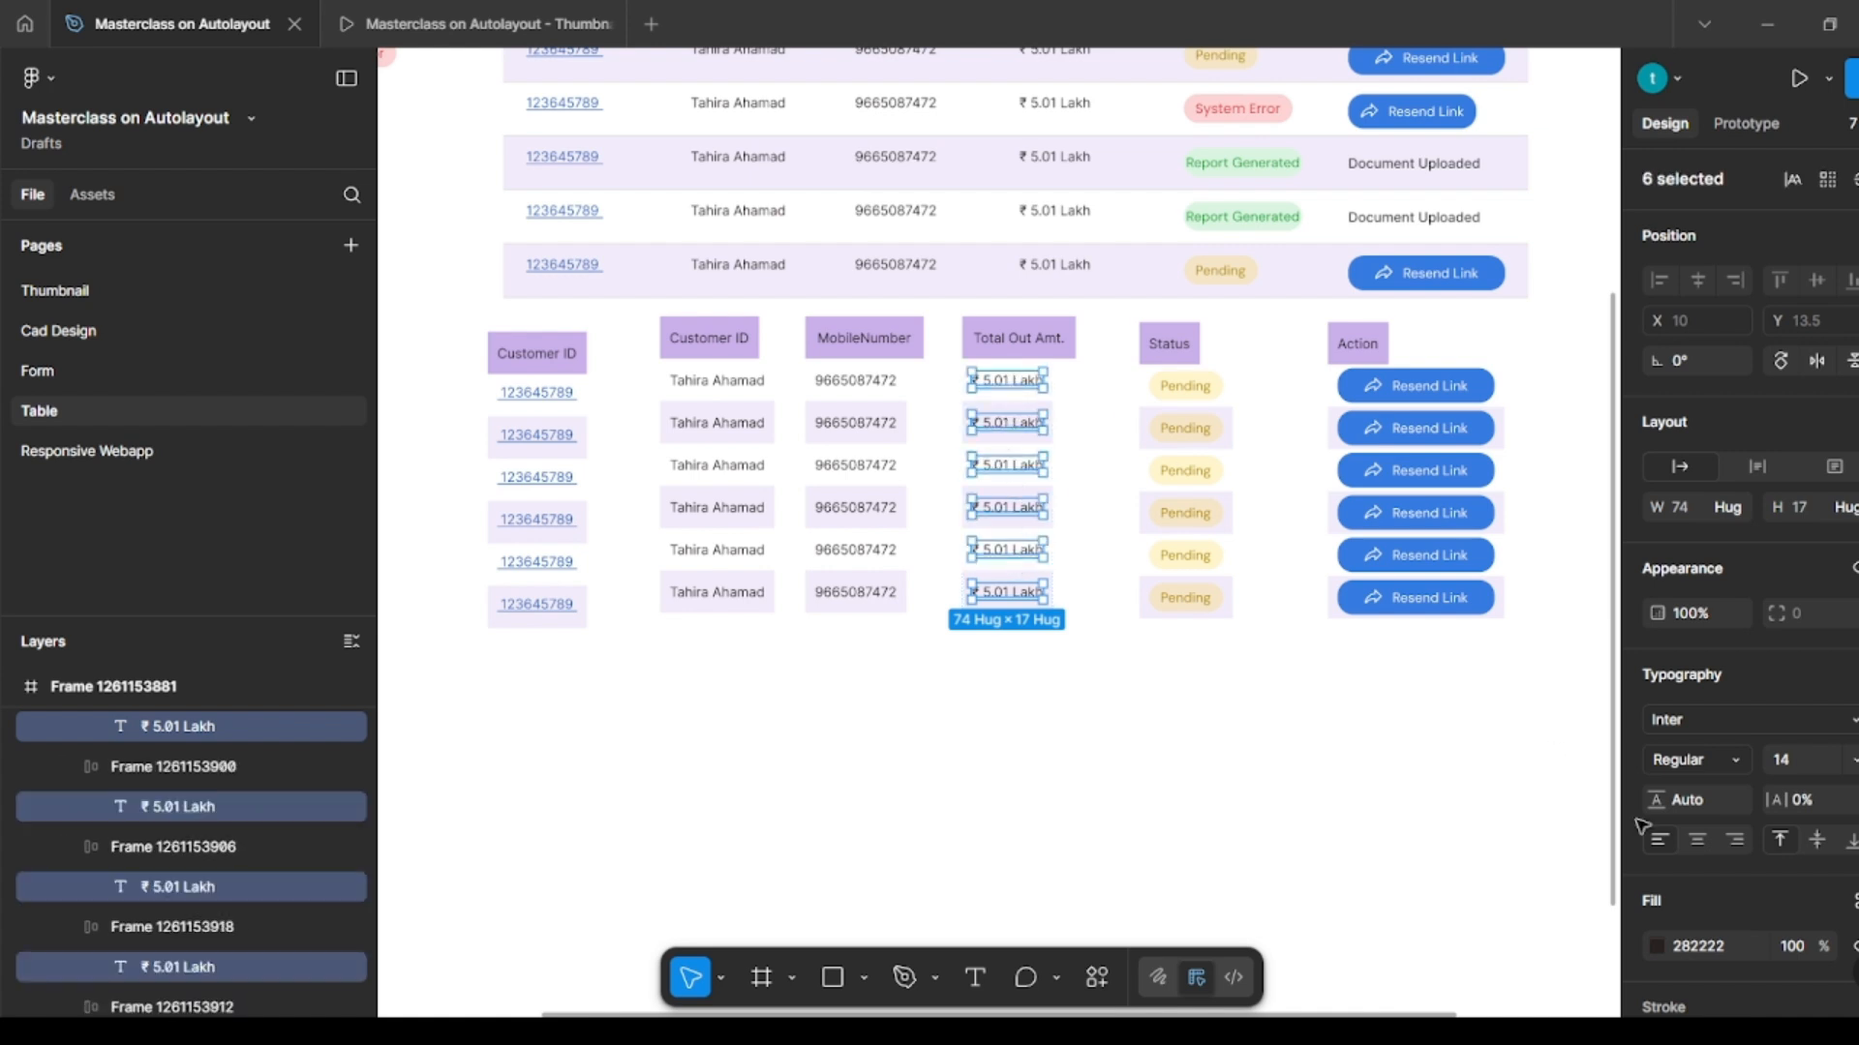
{"action": "left_click", "coordinate": [1736, 842]}
{"action": "left_click", "coordinate": [1246, 864]}
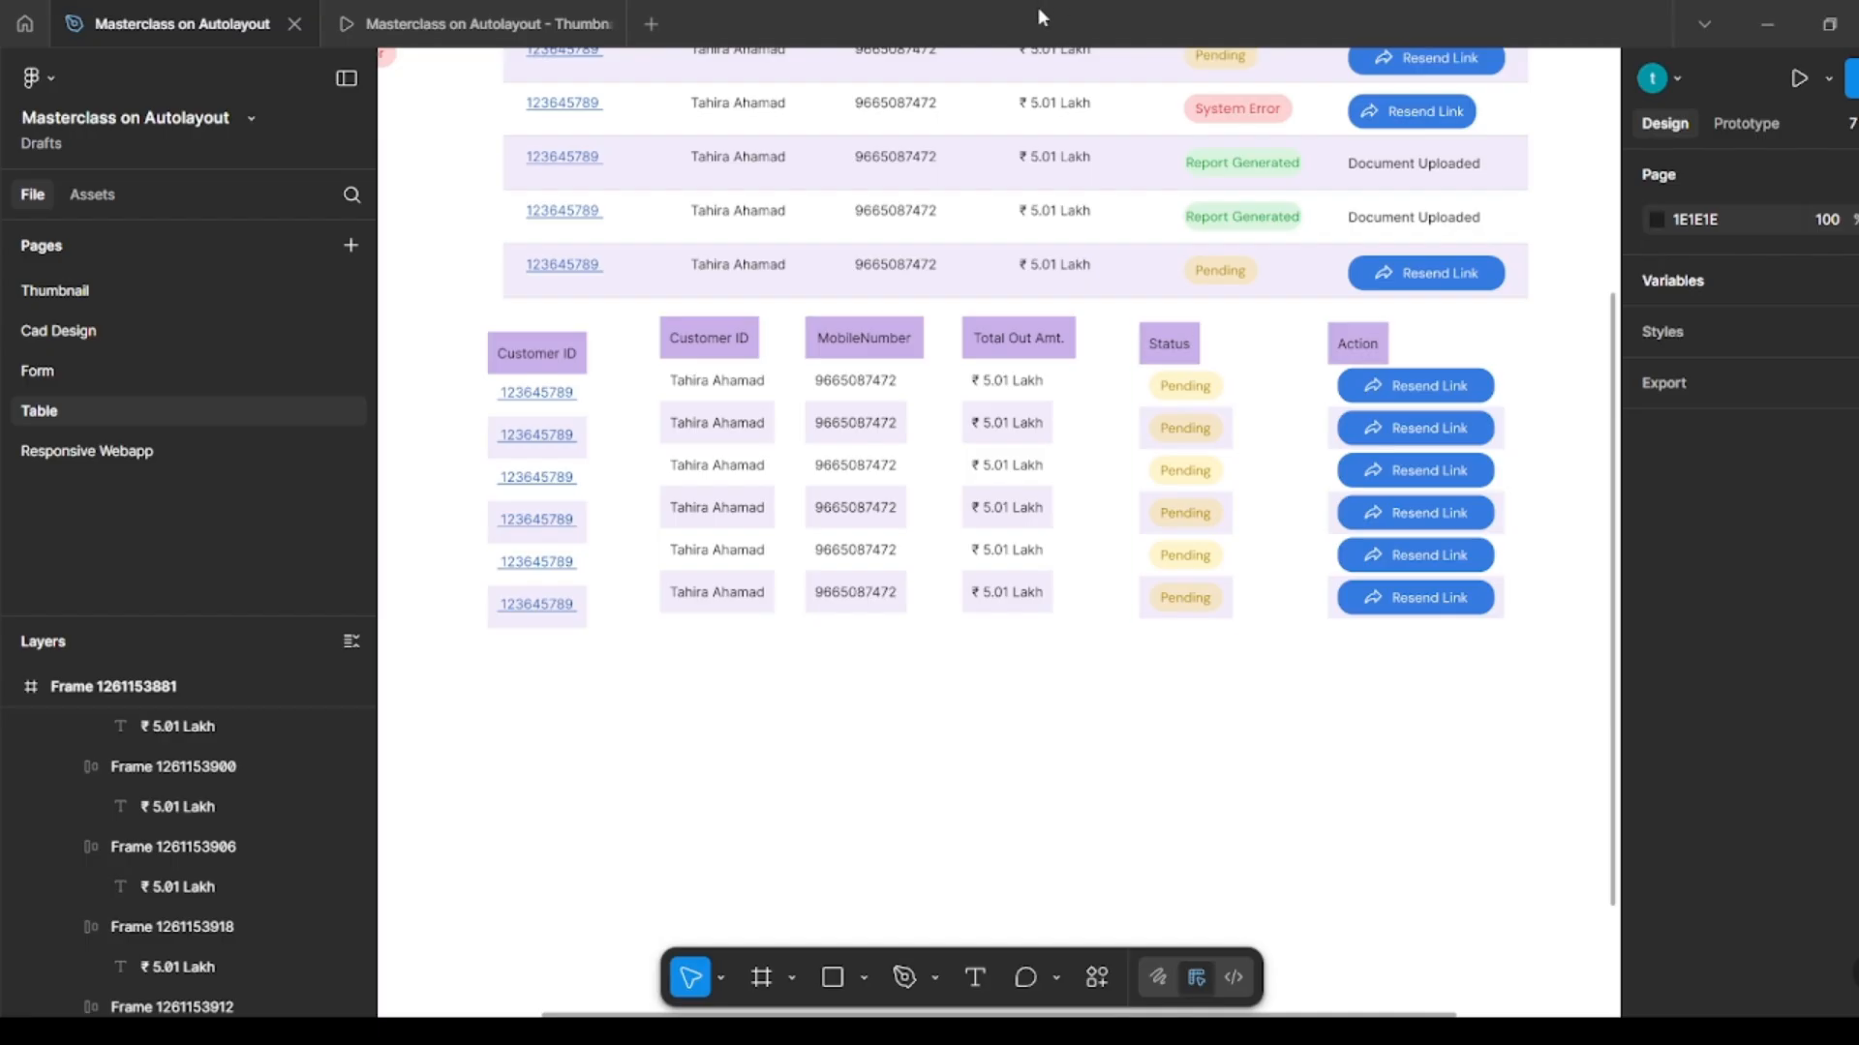
Step: Set the Status heading cell's width to fill its column container
{"action": "left_click", "coordinate": [1211, 394]}
{"action": "scroll", "coordinate": [1211, 394], "scroll_direction": "up", "scroll_amount": 3}
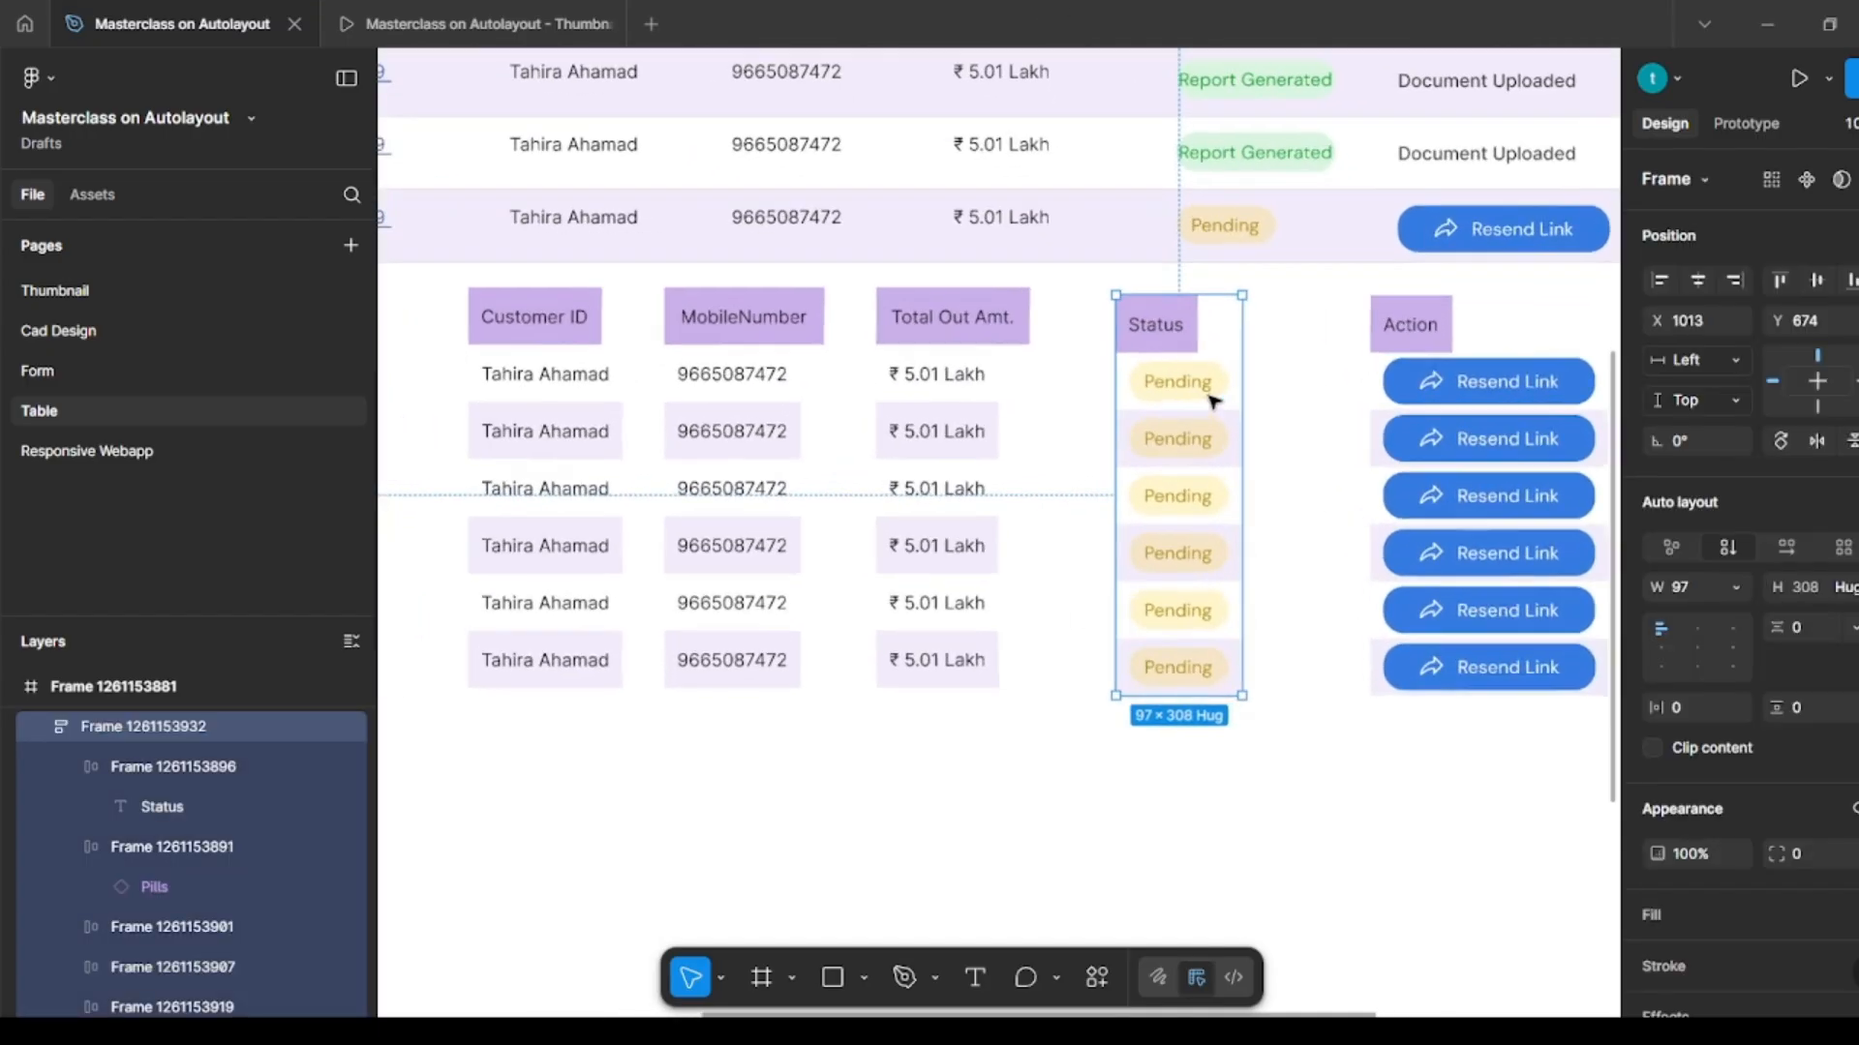
{"action": "left_click", "coordinate": [1184, 330]}
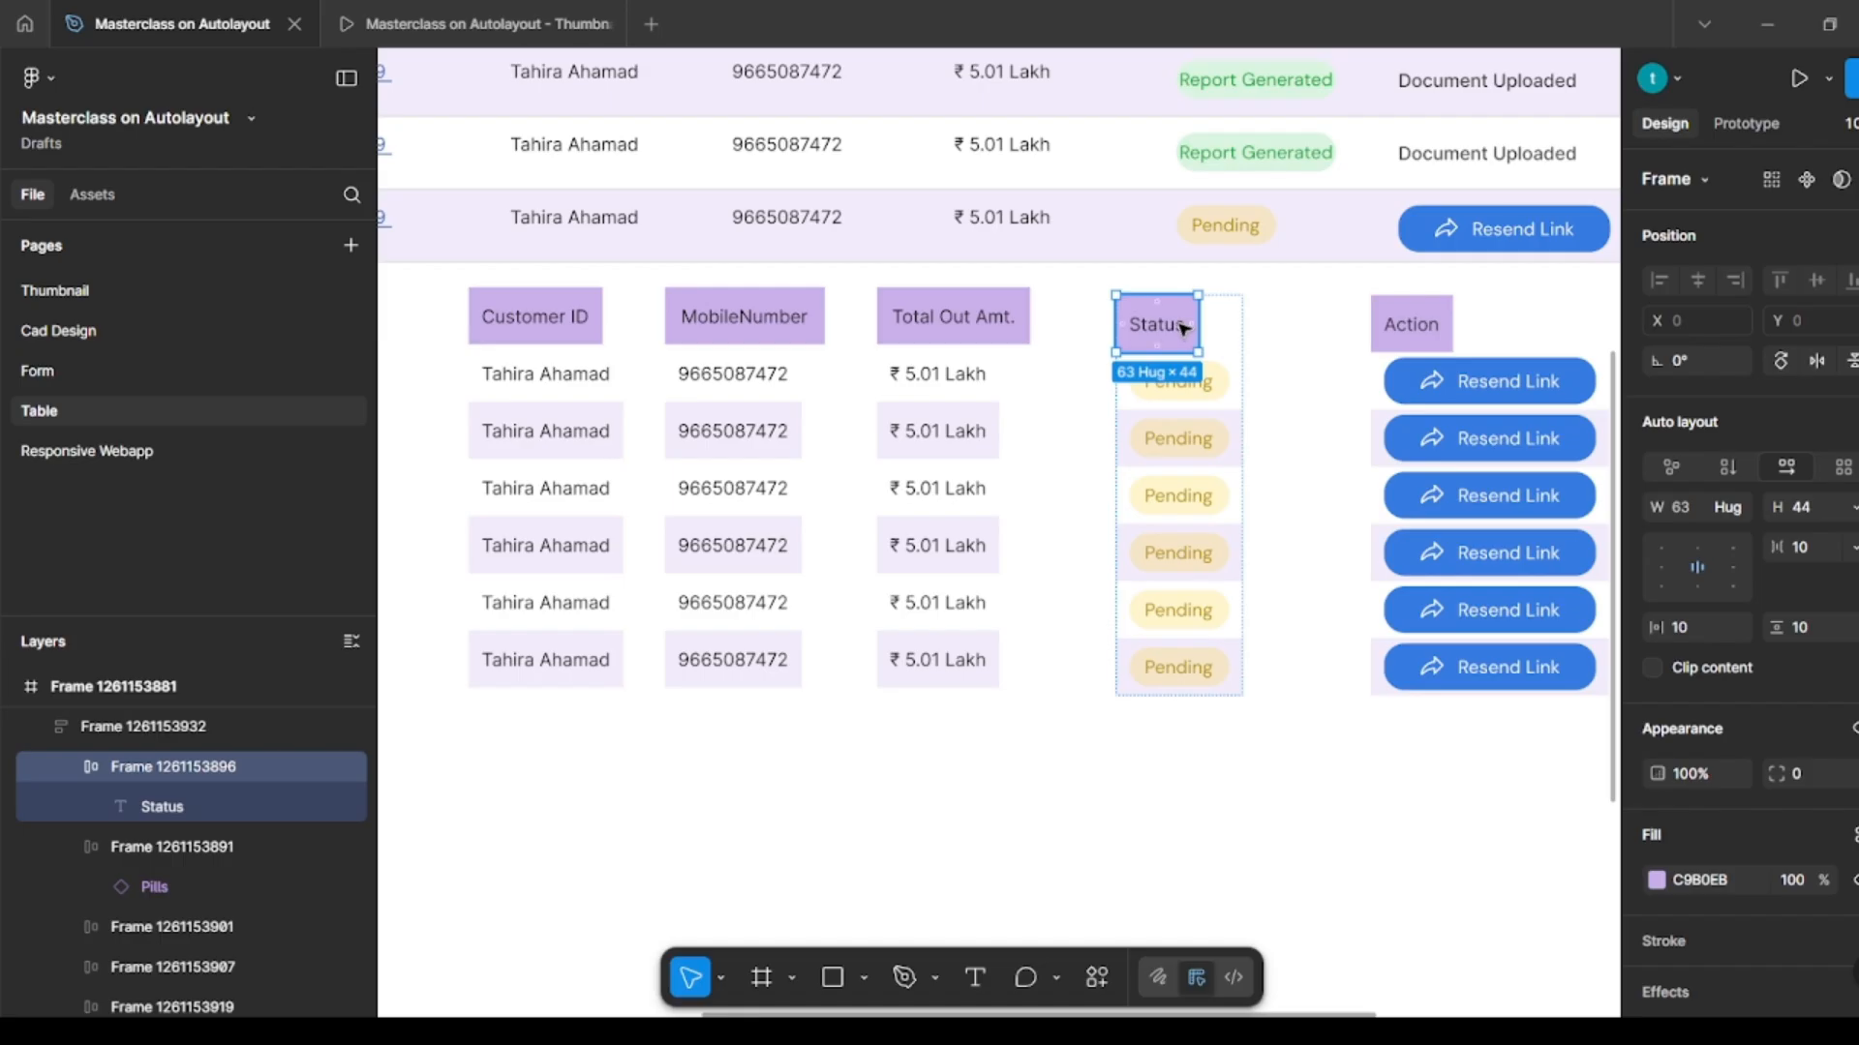
{"action": "left_click", "coordinate": [1735, 502]}
{"action": "left_click", "coordinate": [1687, 534]}
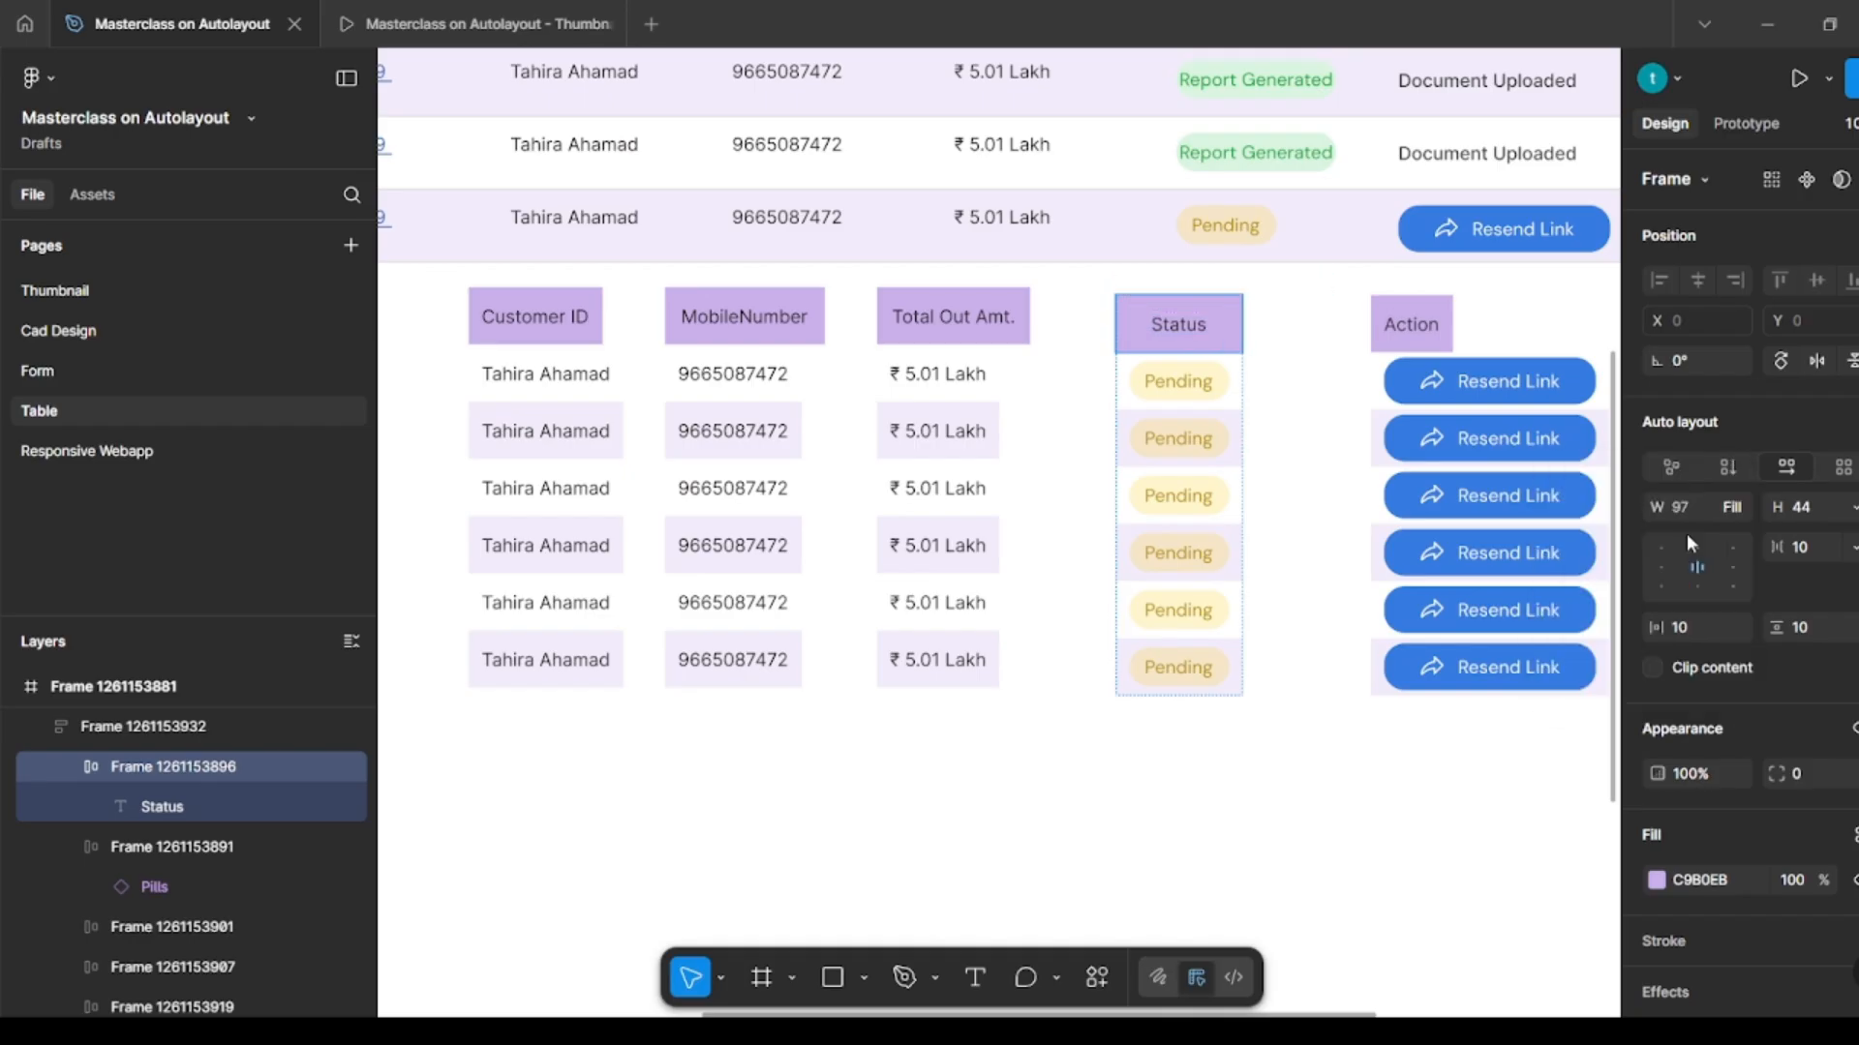
Step: Set the Action heading cell's width to fill its column container
{"action": "left_click", "coordinate": [1445, 332]}
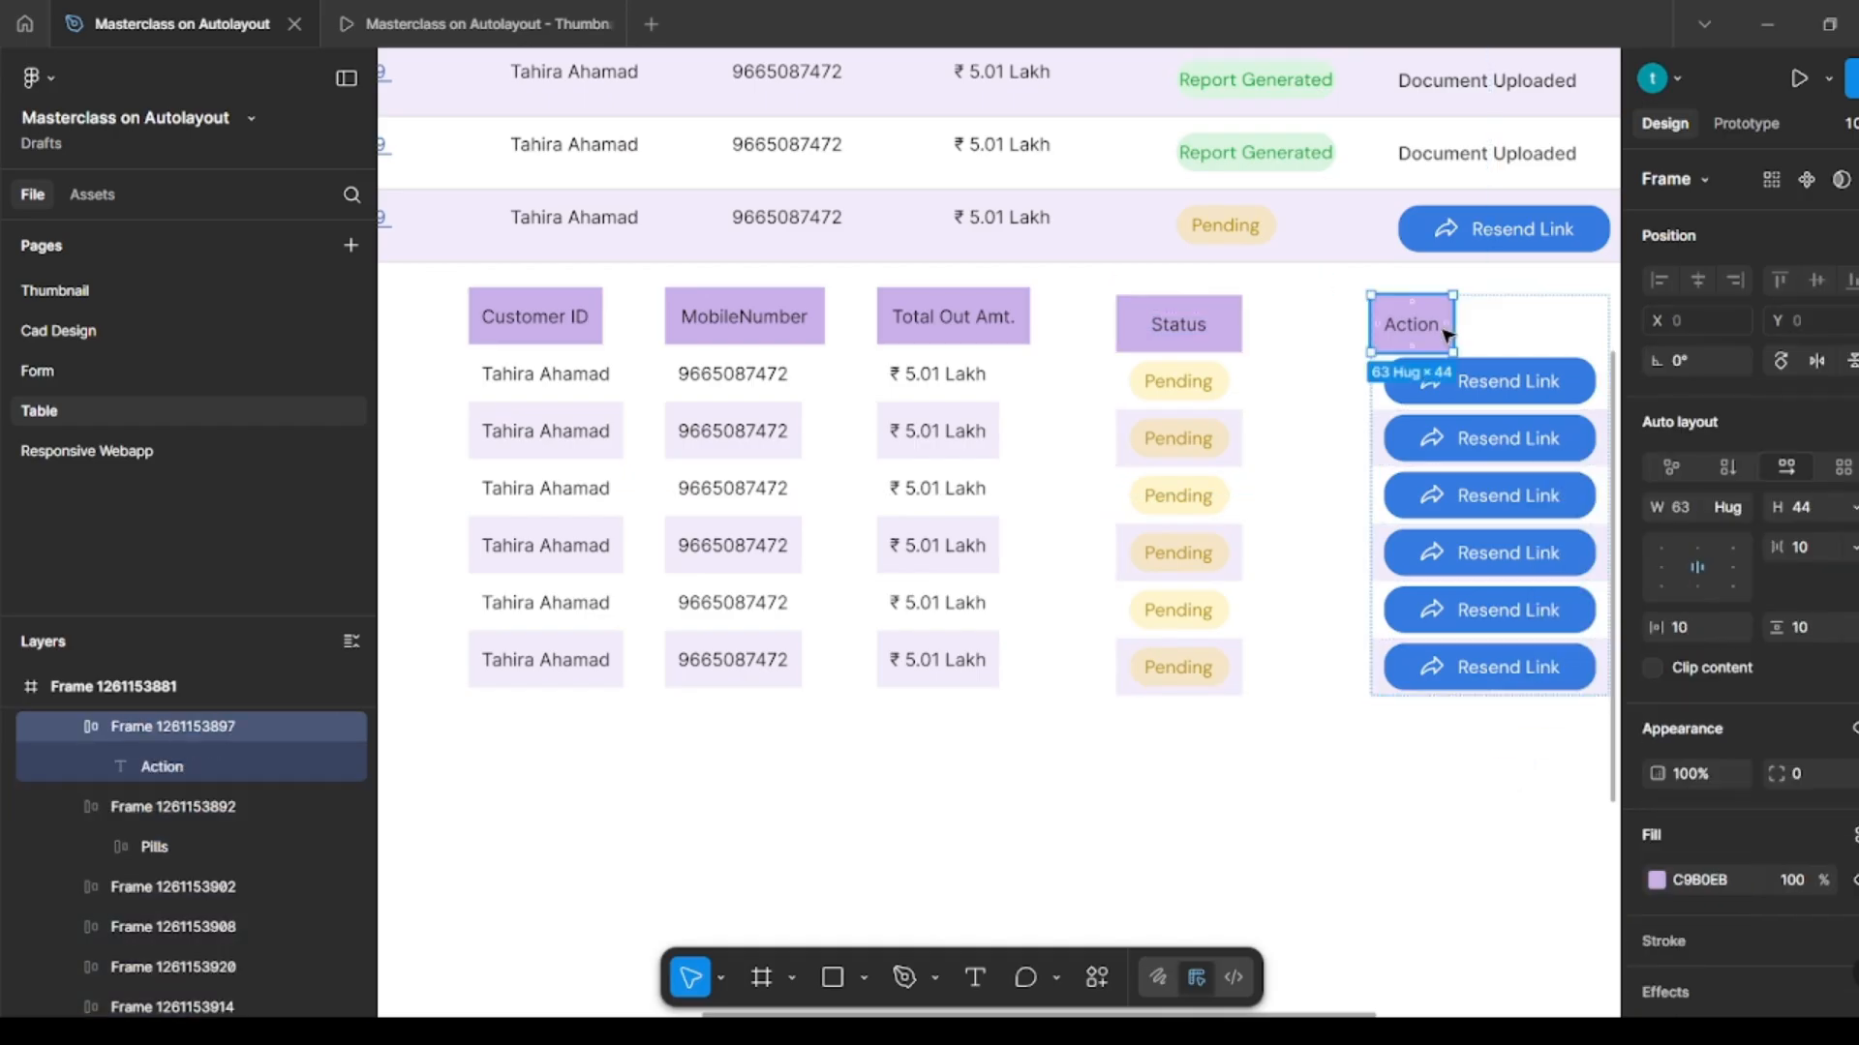
{"action": "left_click", "coordinate": [1738, 503]}
{"action": "left_click", "coordinate": [1690, 536]}
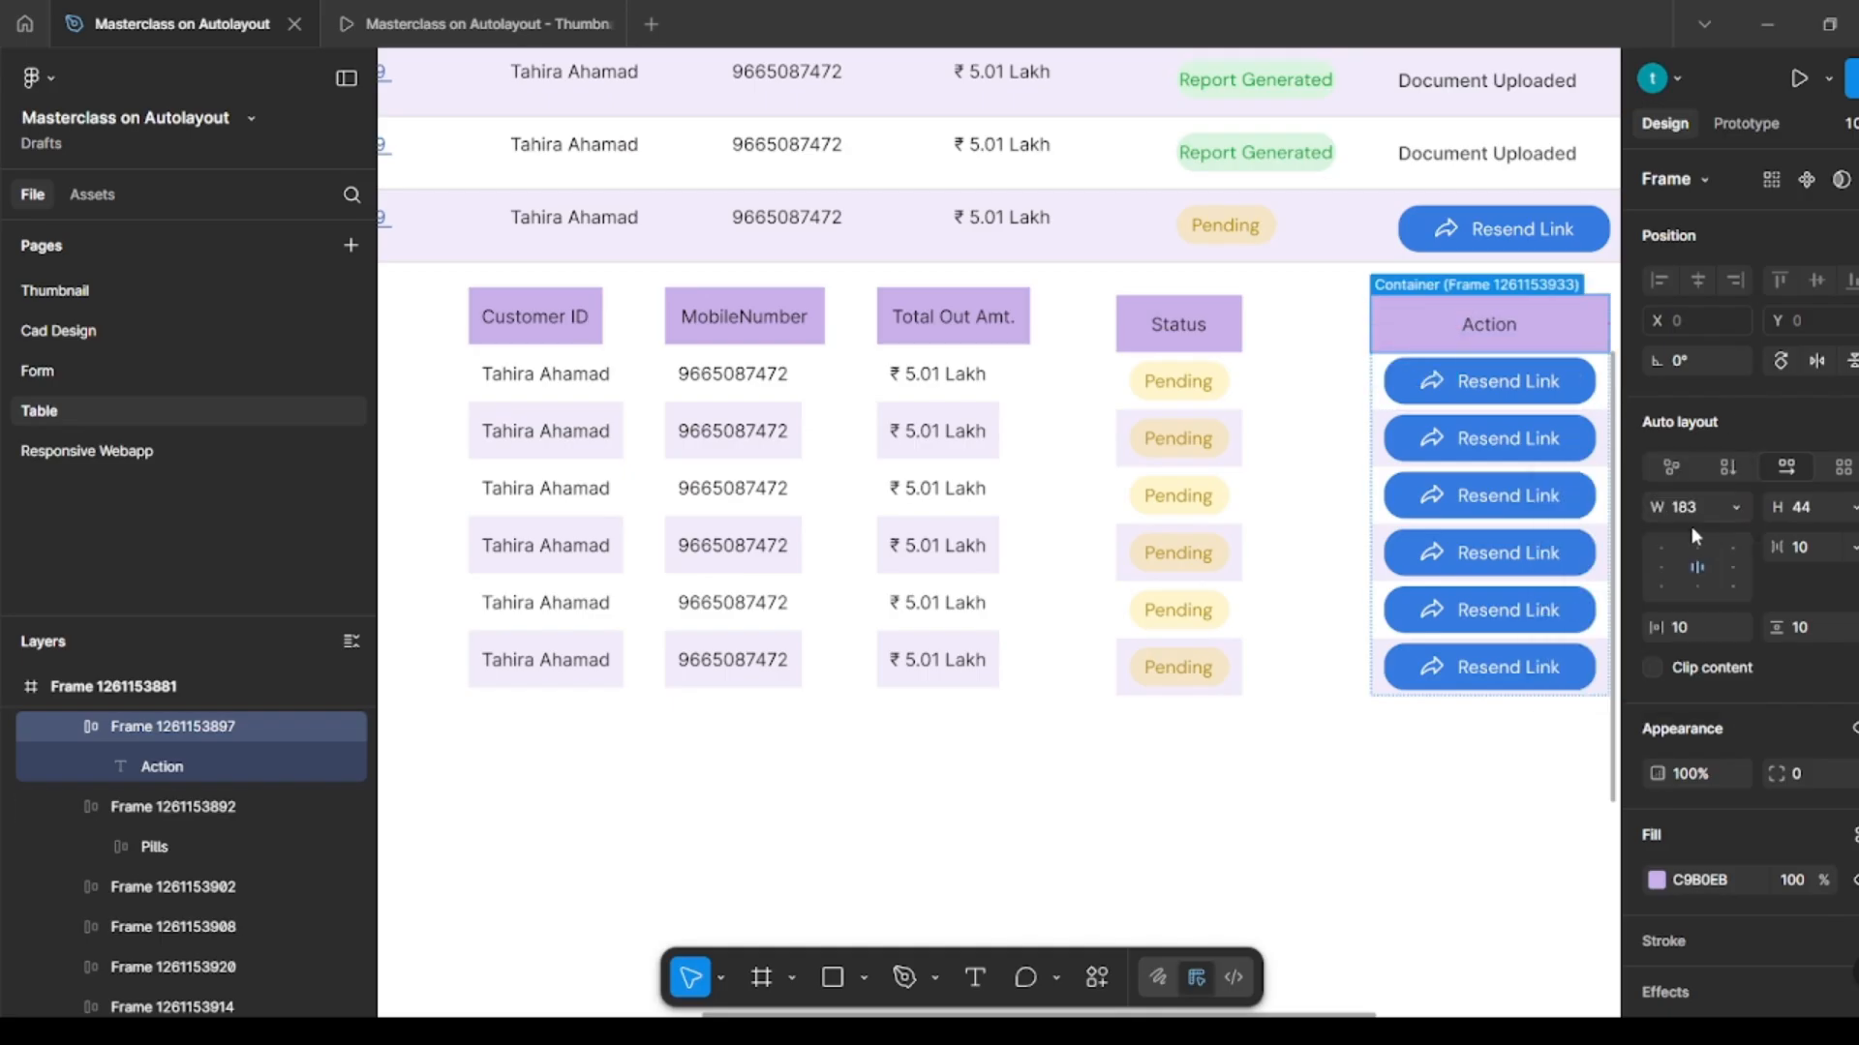
{"action": "left_click", "coordinate": [1405, 820]}
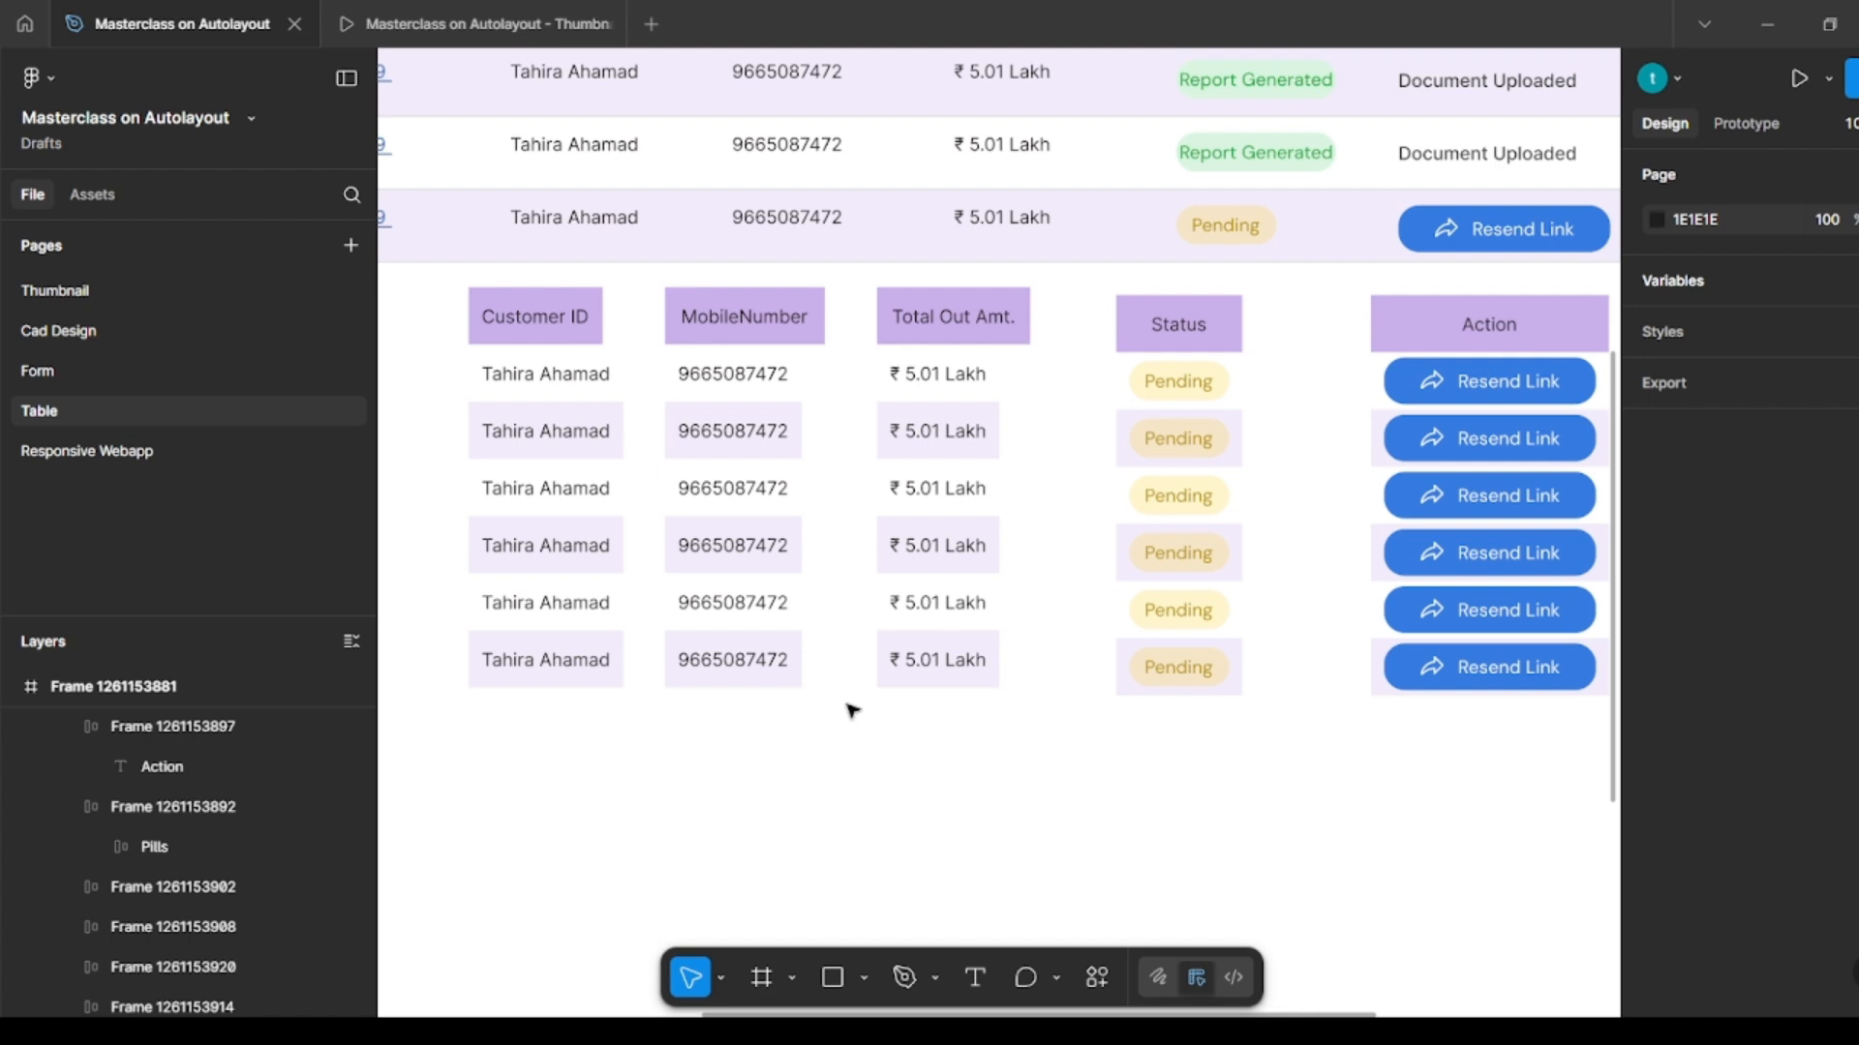
Step: Set the width of the heading cell above the customer names to fill its column container
{"action": "scroll", "coordinate": [851, 712], "scroll_direction": "down", "scroll_amount": 3}
{"action": "left_click", "coordinate": [478, 433]}
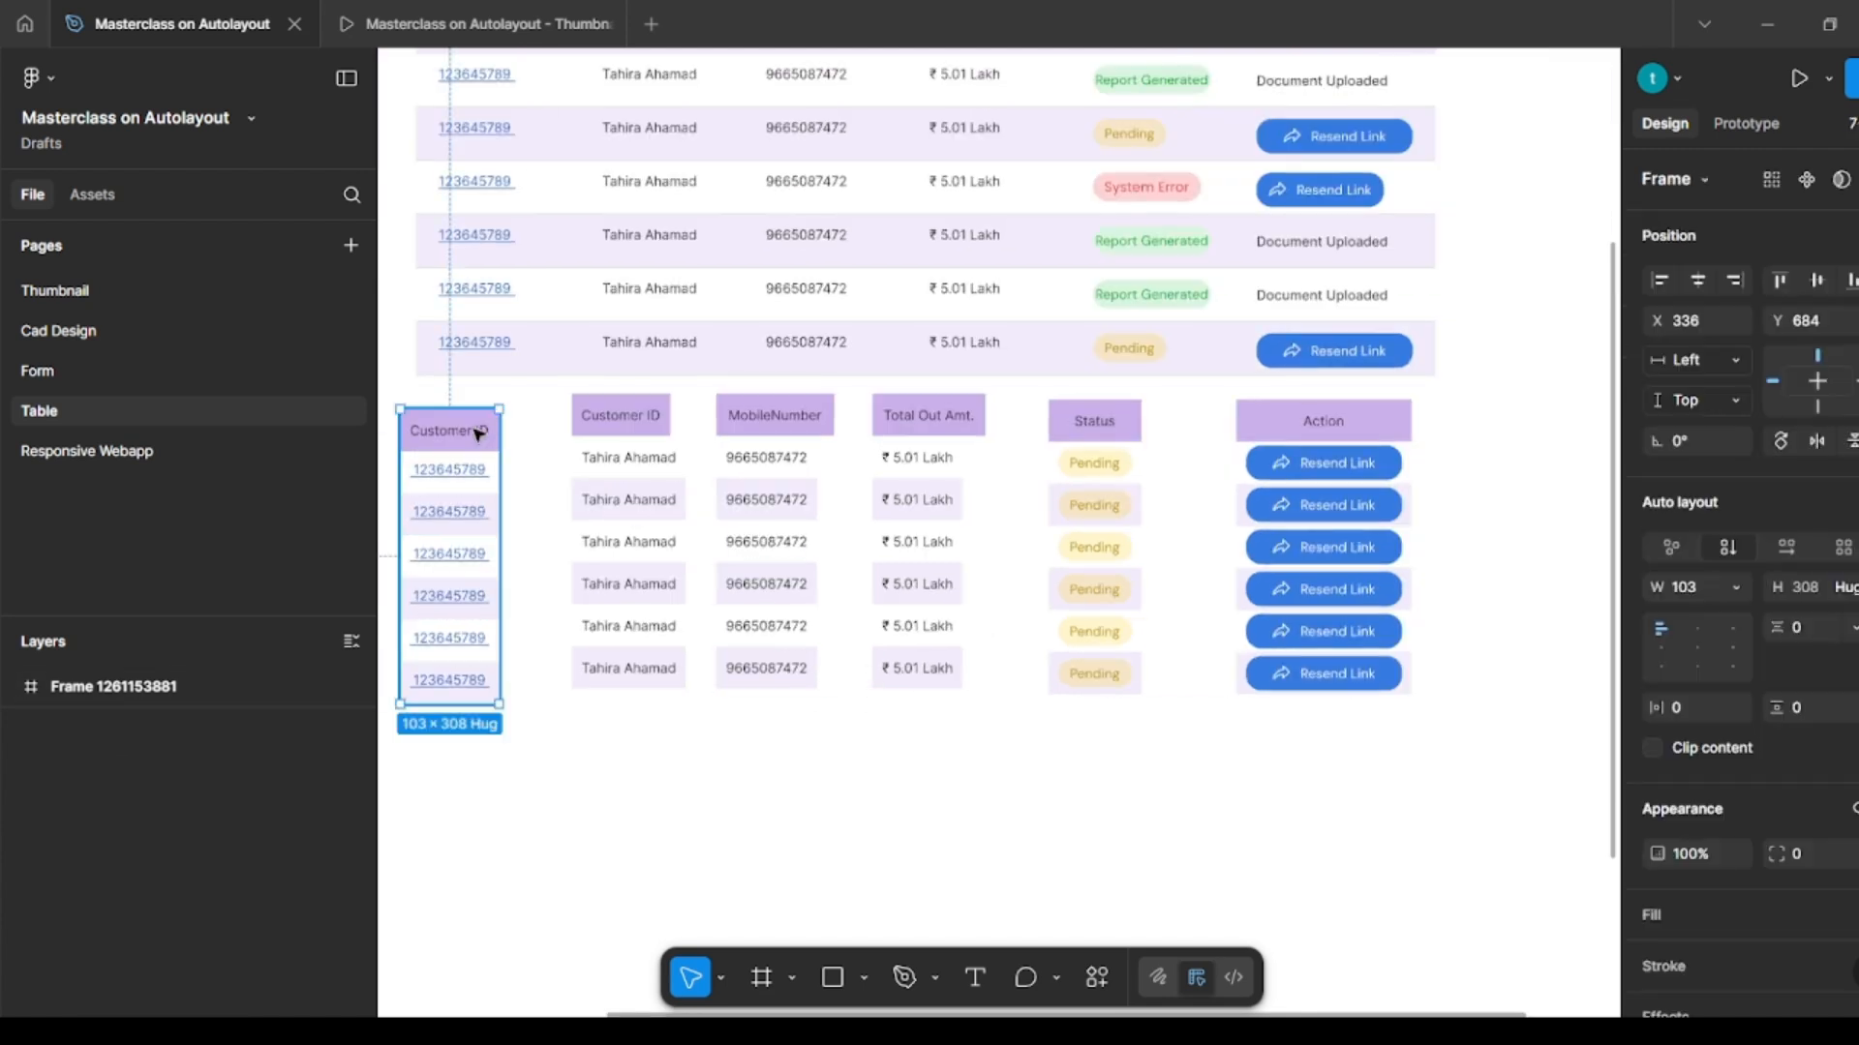
{"action": "double_click", "coordinate": [477, 433]}
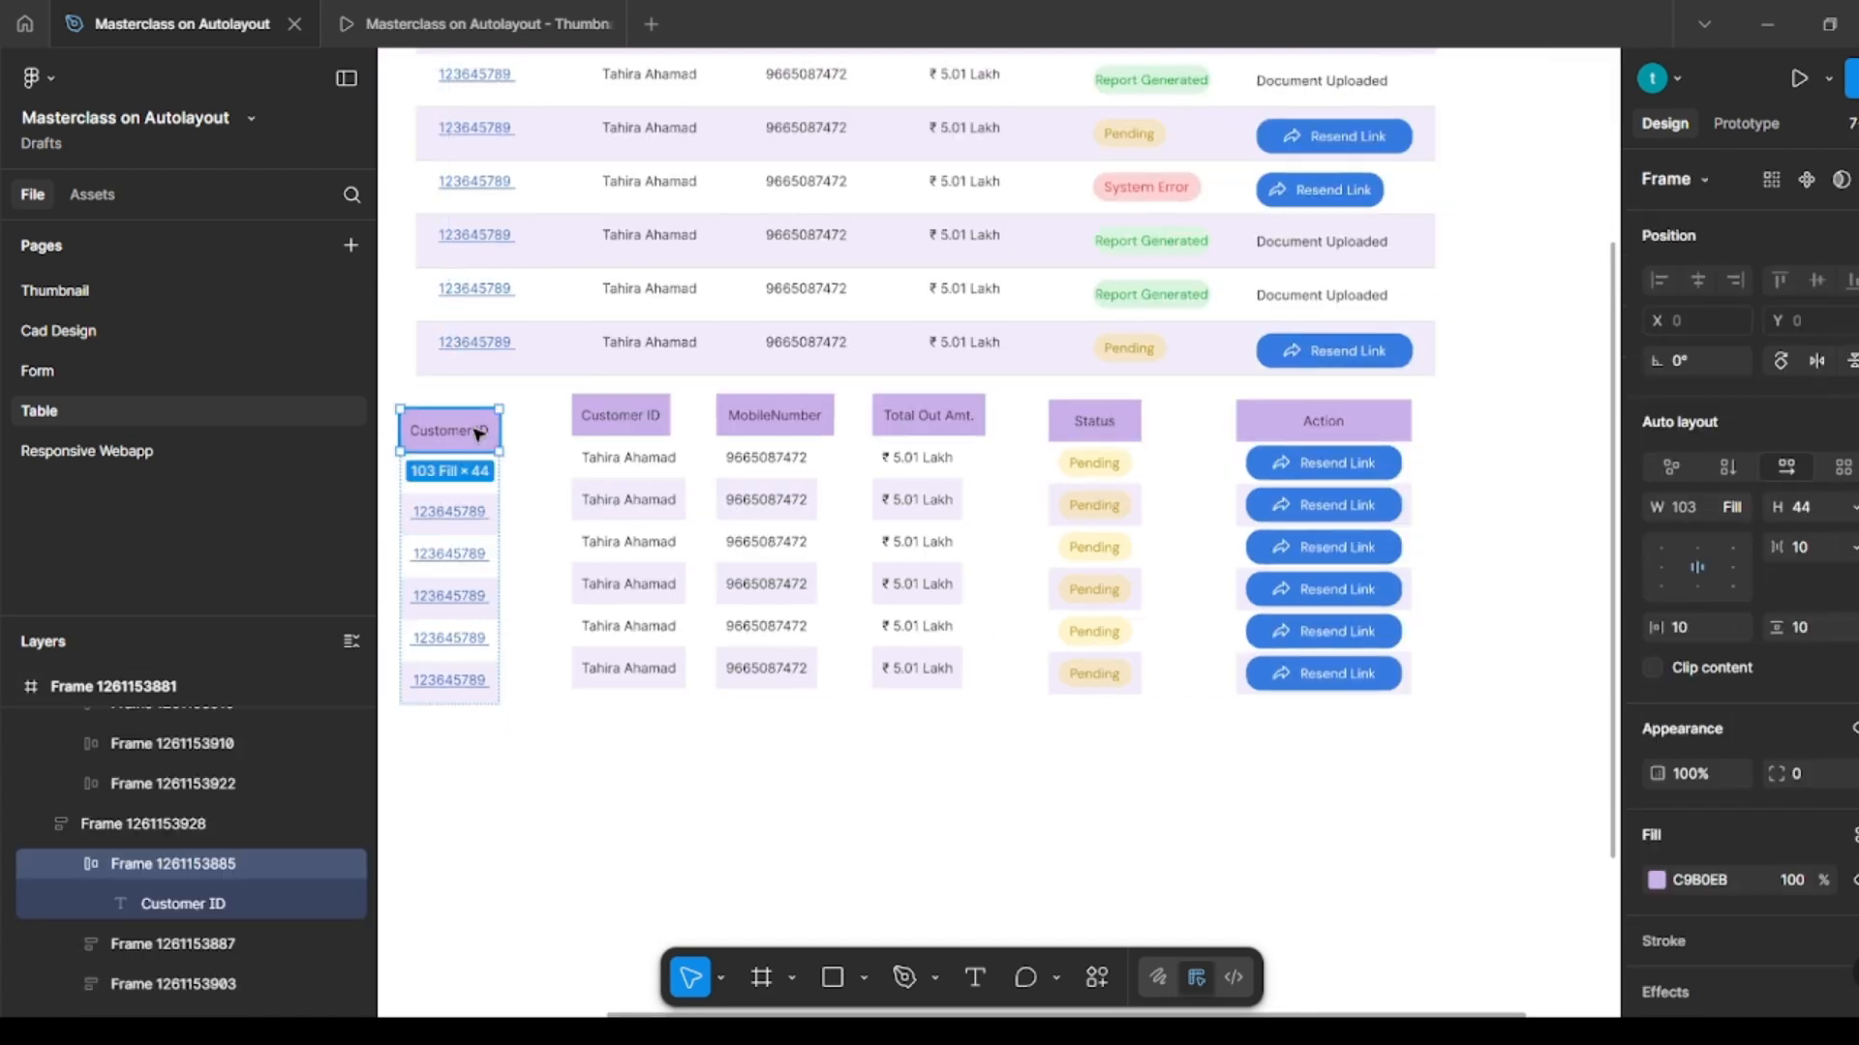
{"action": "left_click", "coordinate": [622, 417]}
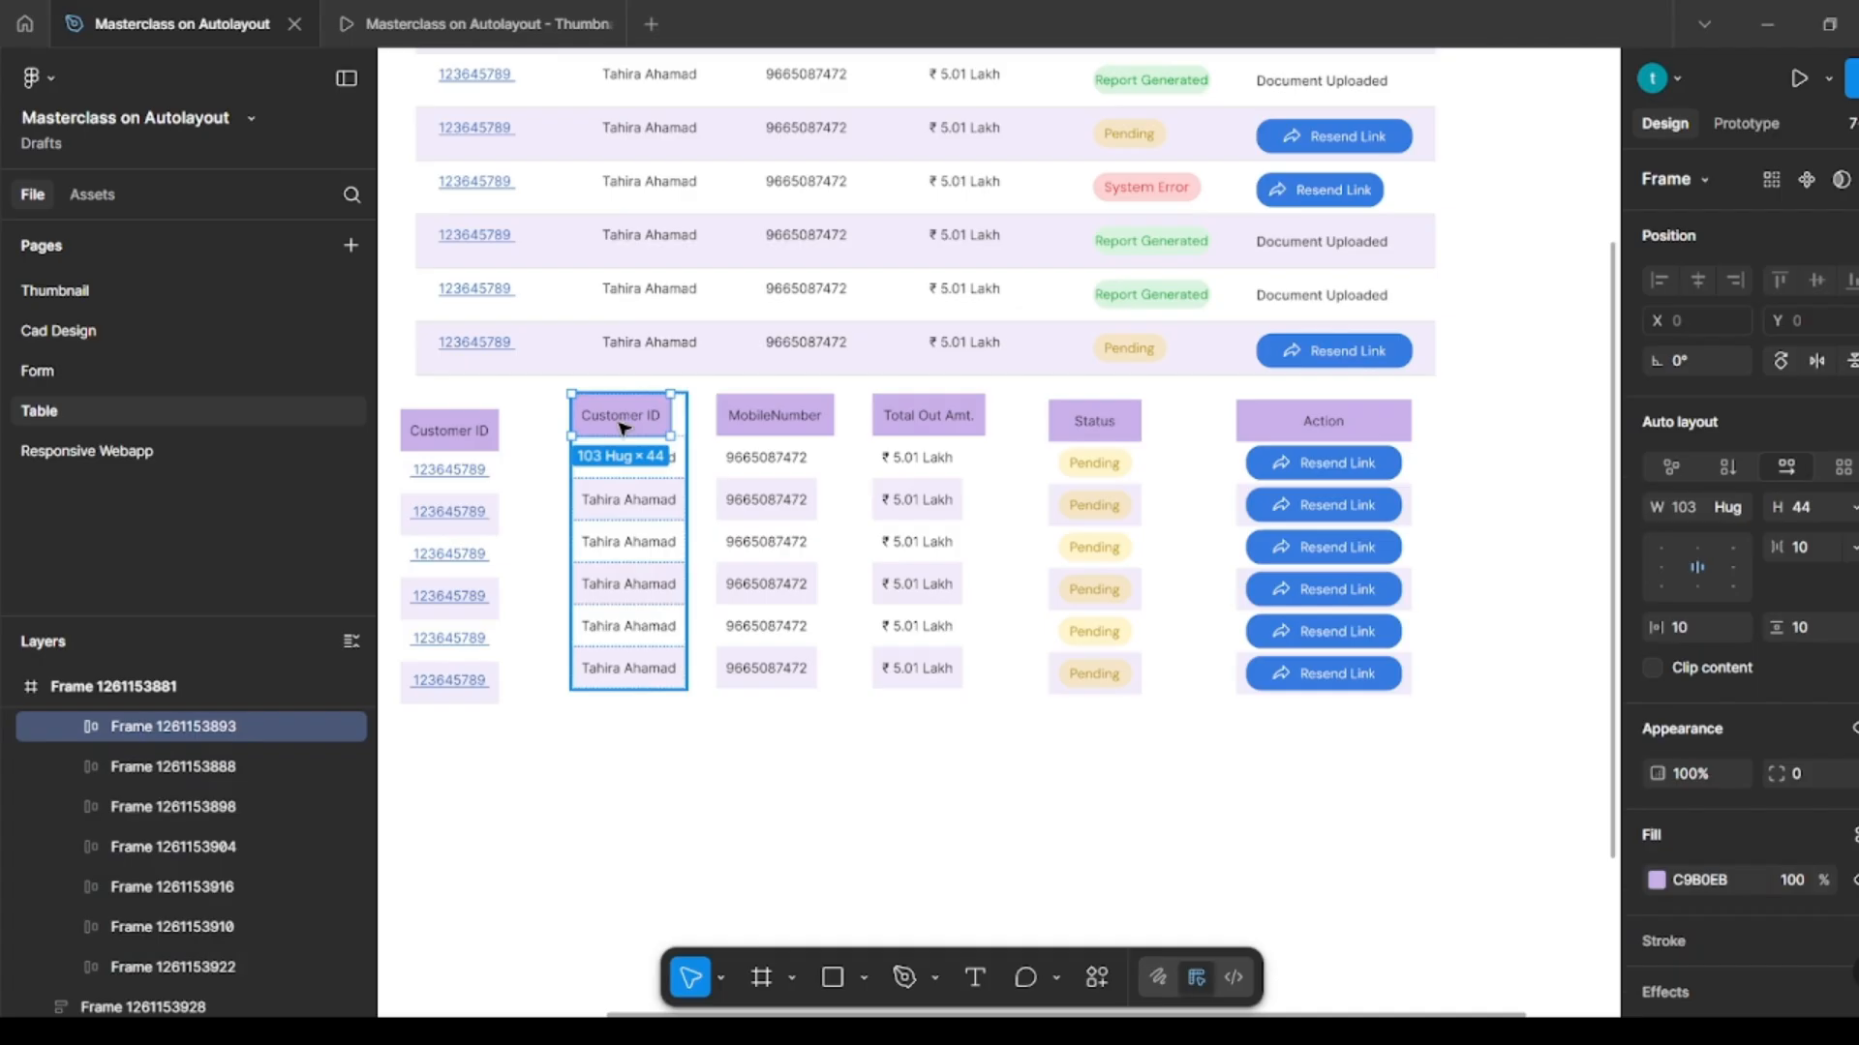
{"action": "left_click", "coordinate": [1731, 507]}
{"action": "left_click", "coordinate": [1677, 531]}
Step: Set the MobileNumber heading cell's width to fill its container, and check the Total Out Amt. heading cell's width setting
{"action": "left_click", "coordinate": [774, 415]}
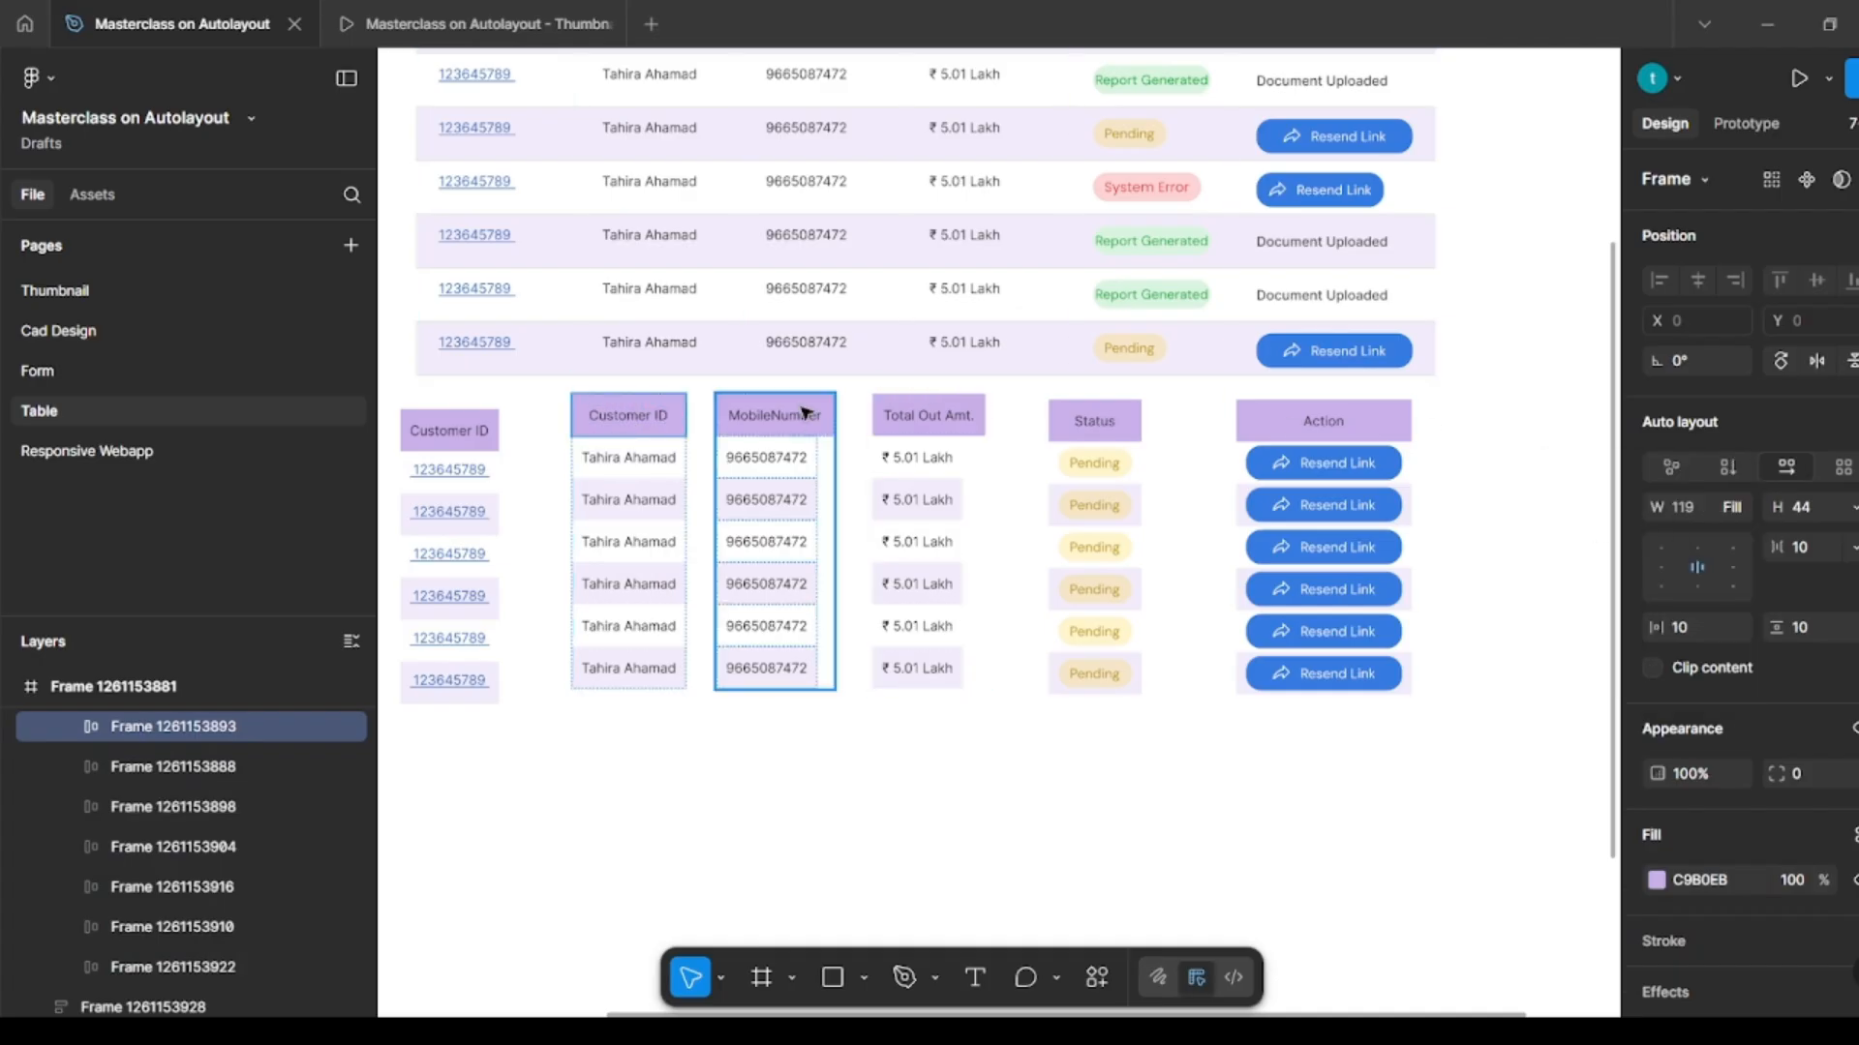
{"action": "left_click", "coordinate": [774, 415]}
{"action": "left_click", "coordinate": [1738, 506]}
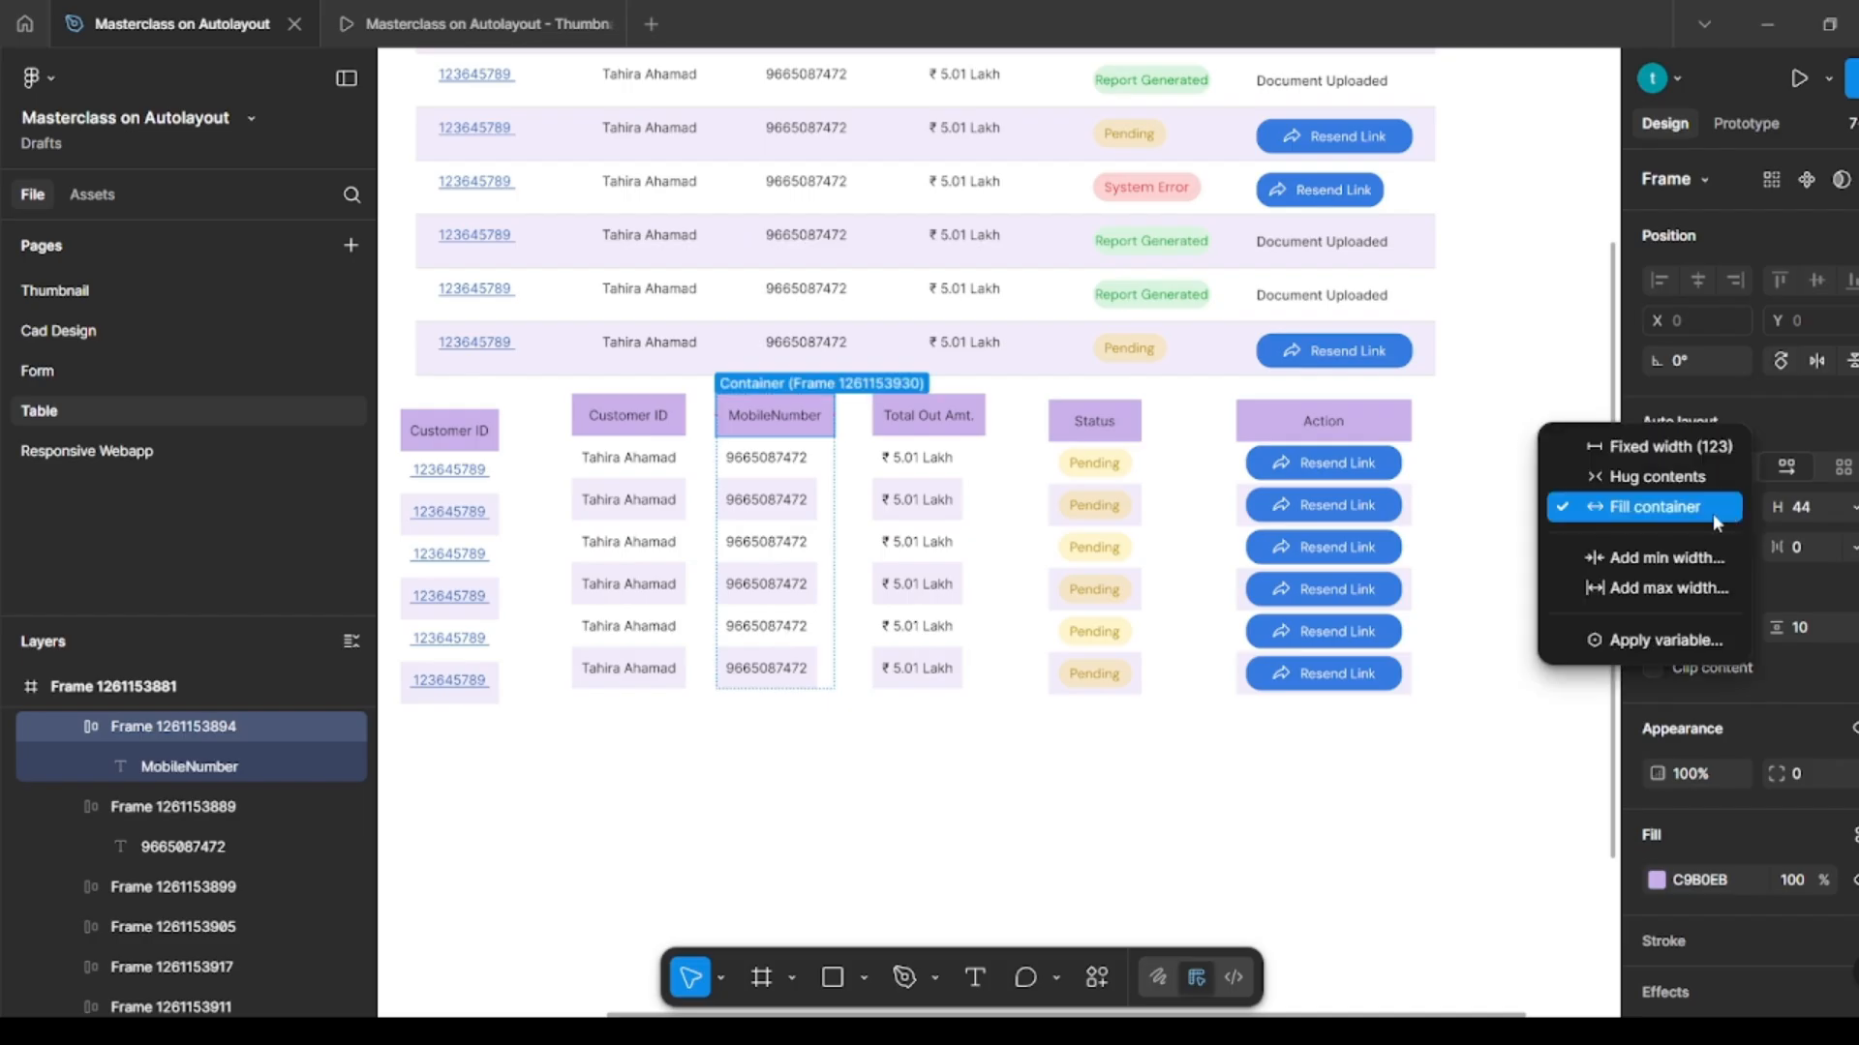
{"action": "left_click", "coordinate": [1659, 504]}
{"action": "left_click", "coordinate": [963, 415]}
{"action": "left_click", "coordinate": [963, 415]}
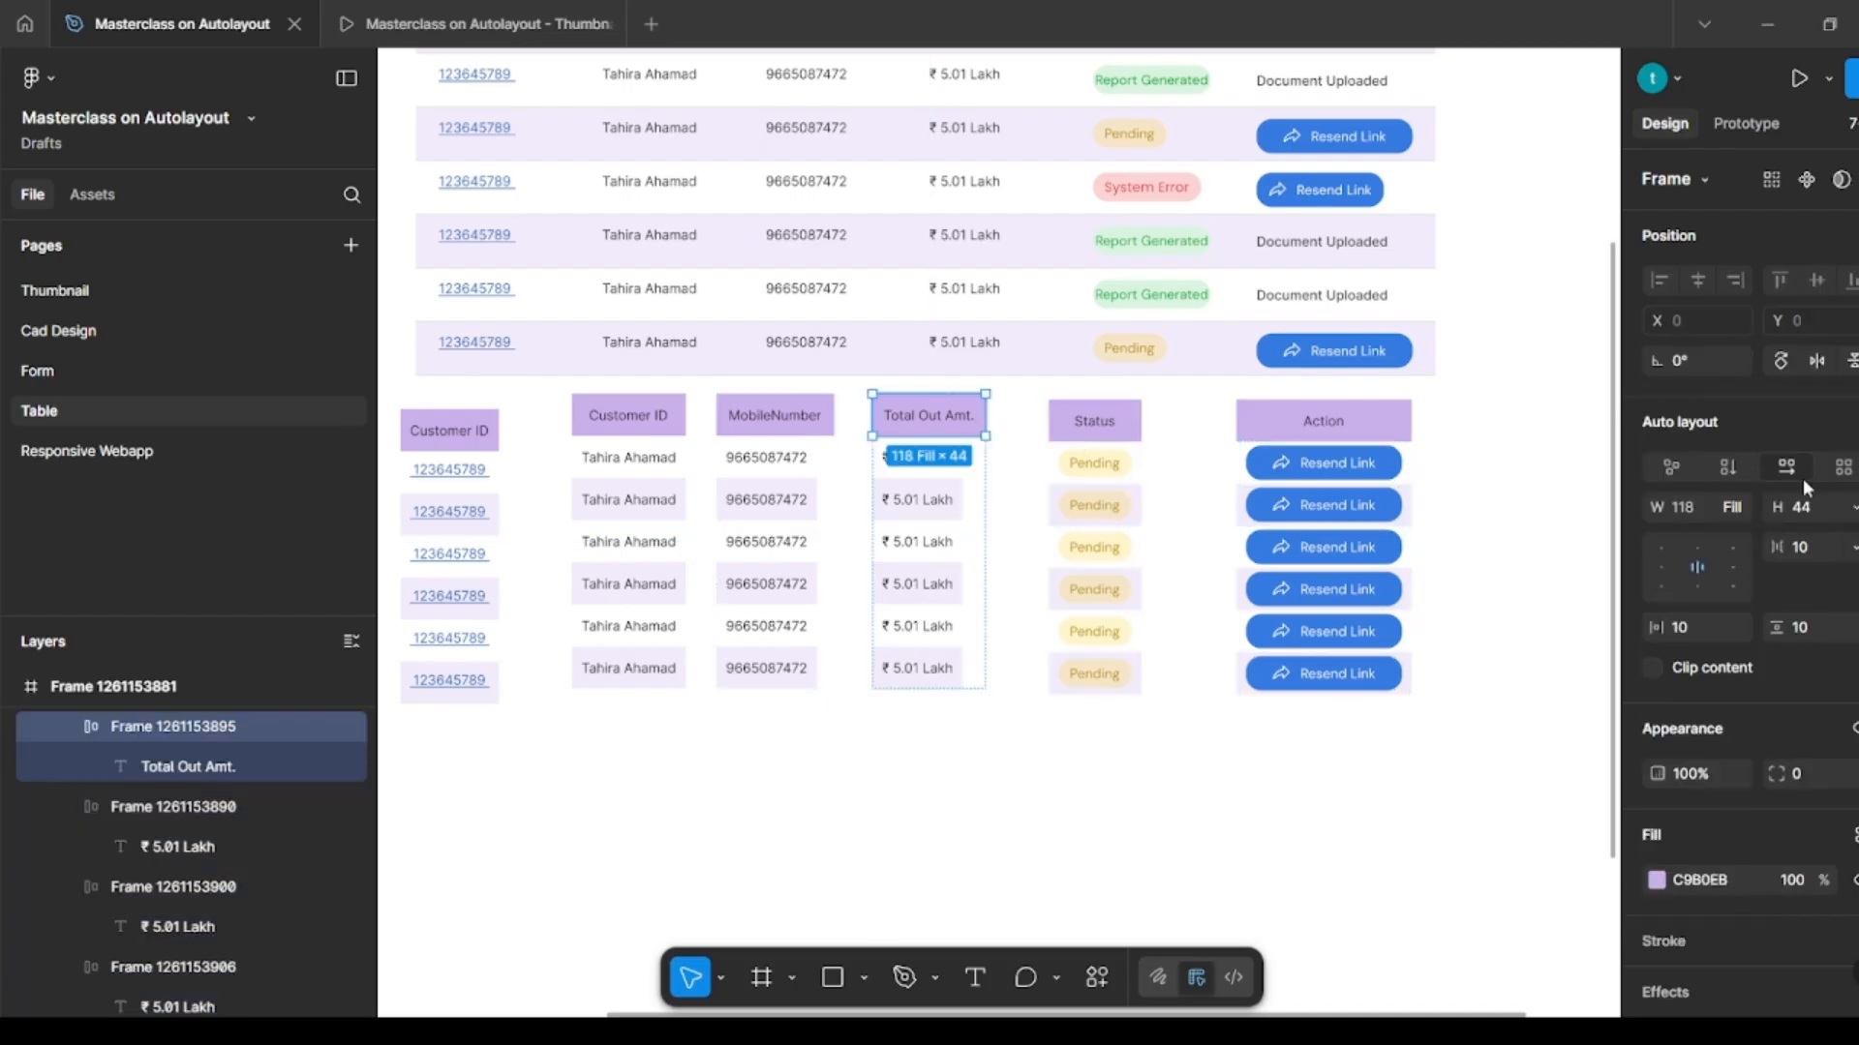
{"action": "left_click", "coordinate": [1217, 794]}
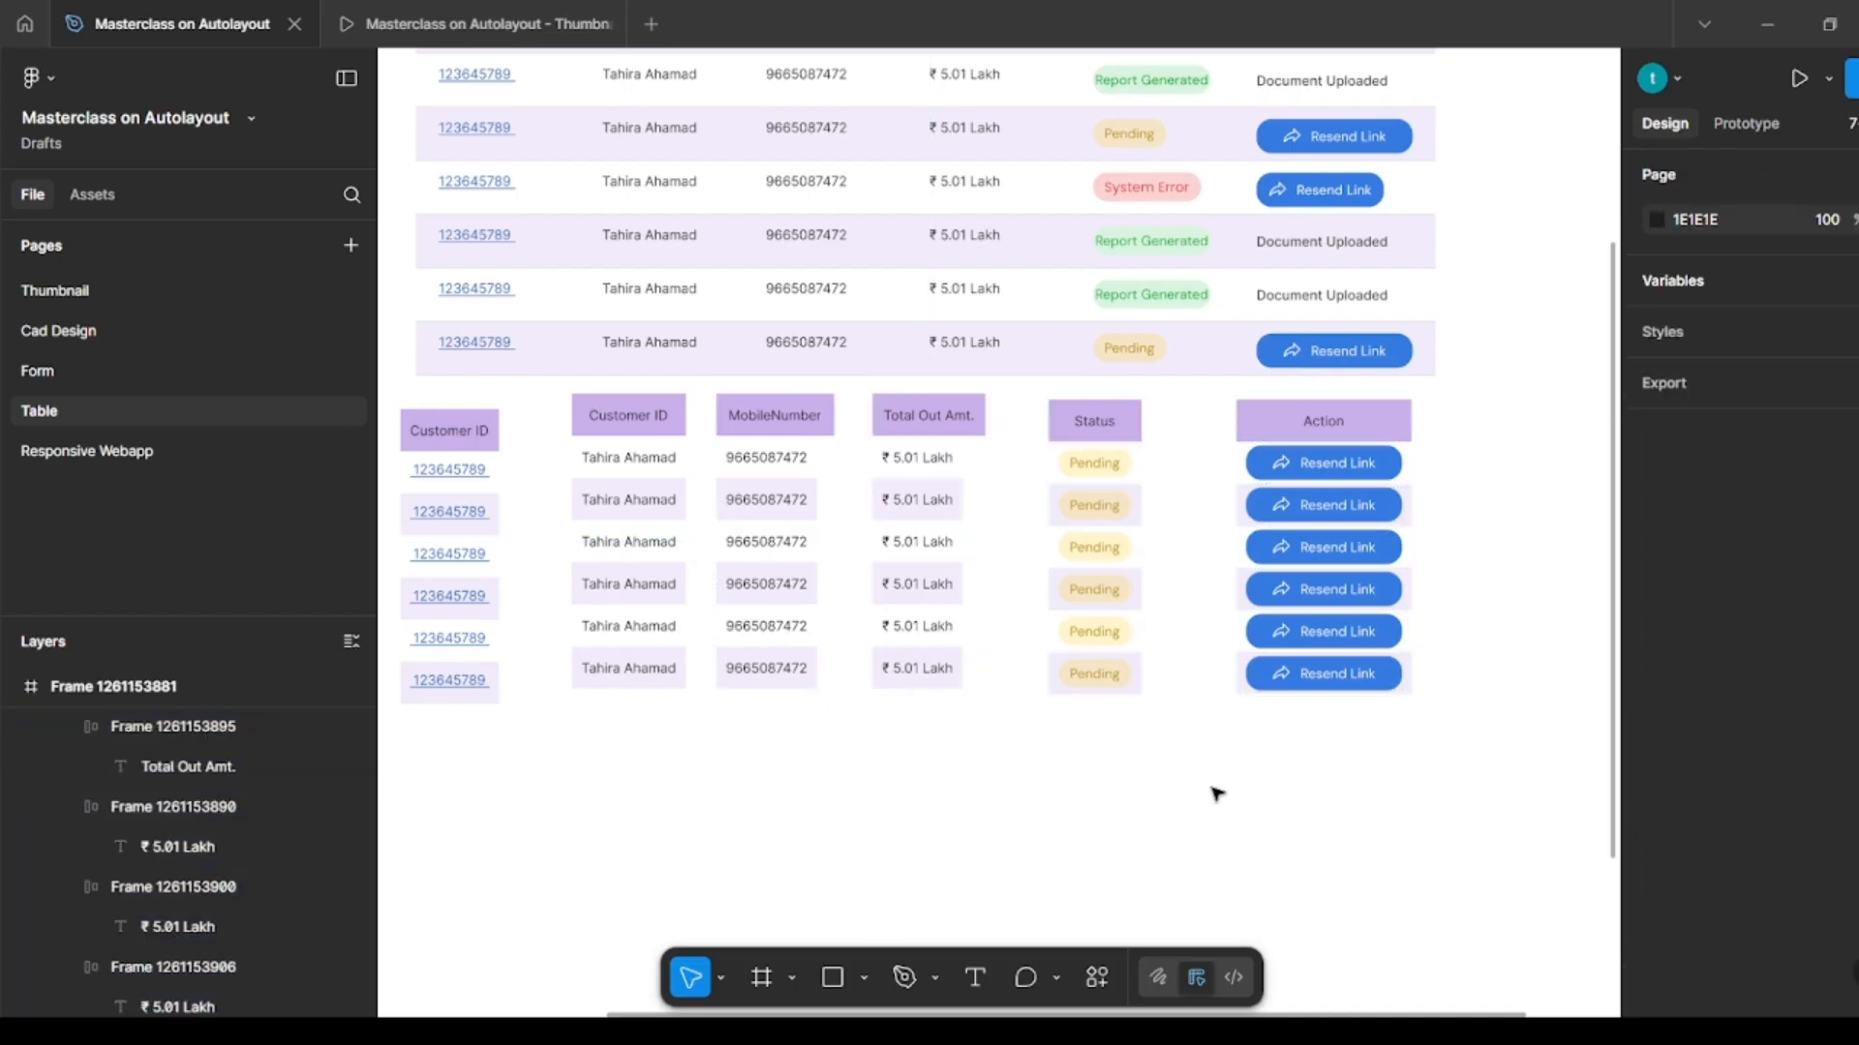
Step: Combine the six table columns into one horizontal auto layout frame
{"action": "scroll", "coordinate": [795, 666], "scroll_direction": "down", "scroll_amount": 1}
{"action": "scroll", "coordinate": [840, 654], "scroll_direction": "left", "scroll_amount": 1}
{"action": "left_click", "coordinate": [660, 570]}
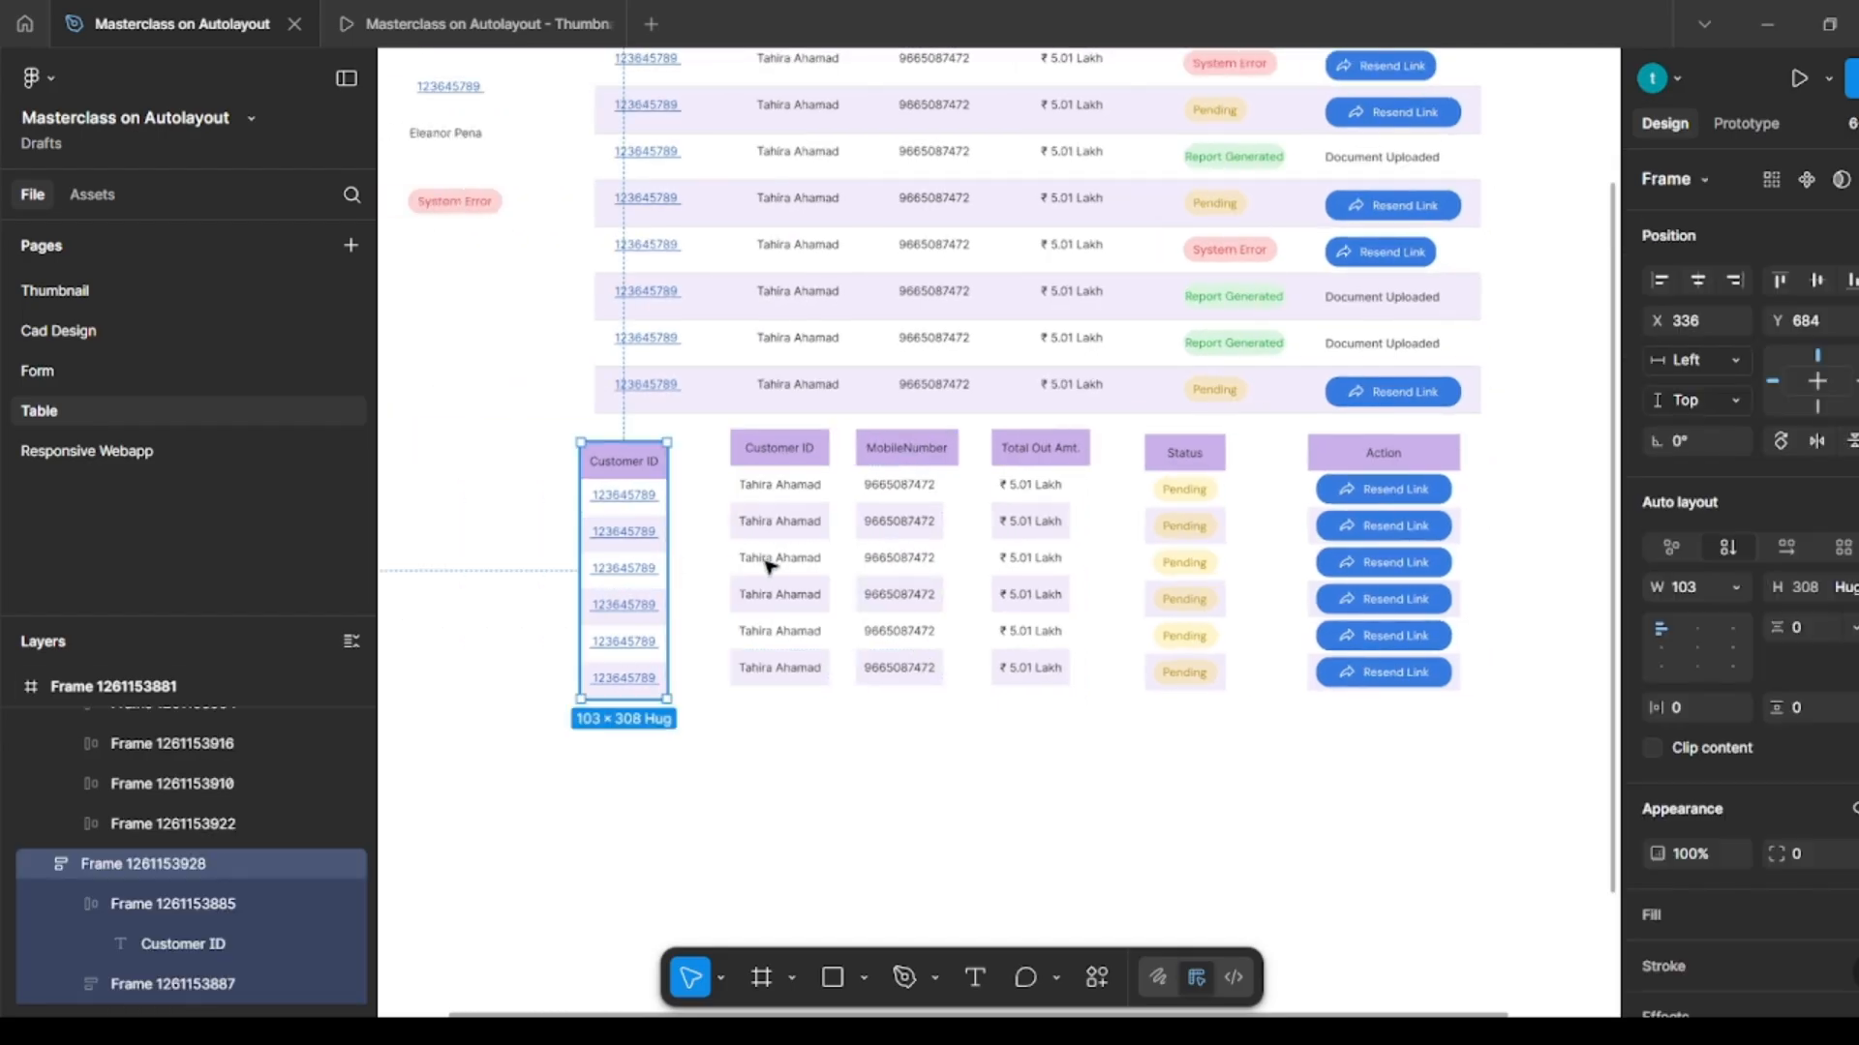
{"action": "left_click", "coordinate": [803, 556], "text": "shift"}
{"action": "left_click", "coordinate": [905, 559], "text": "shift"}
{"action": "left_click", "coordinate": [1033, 560], "text": "shift"}
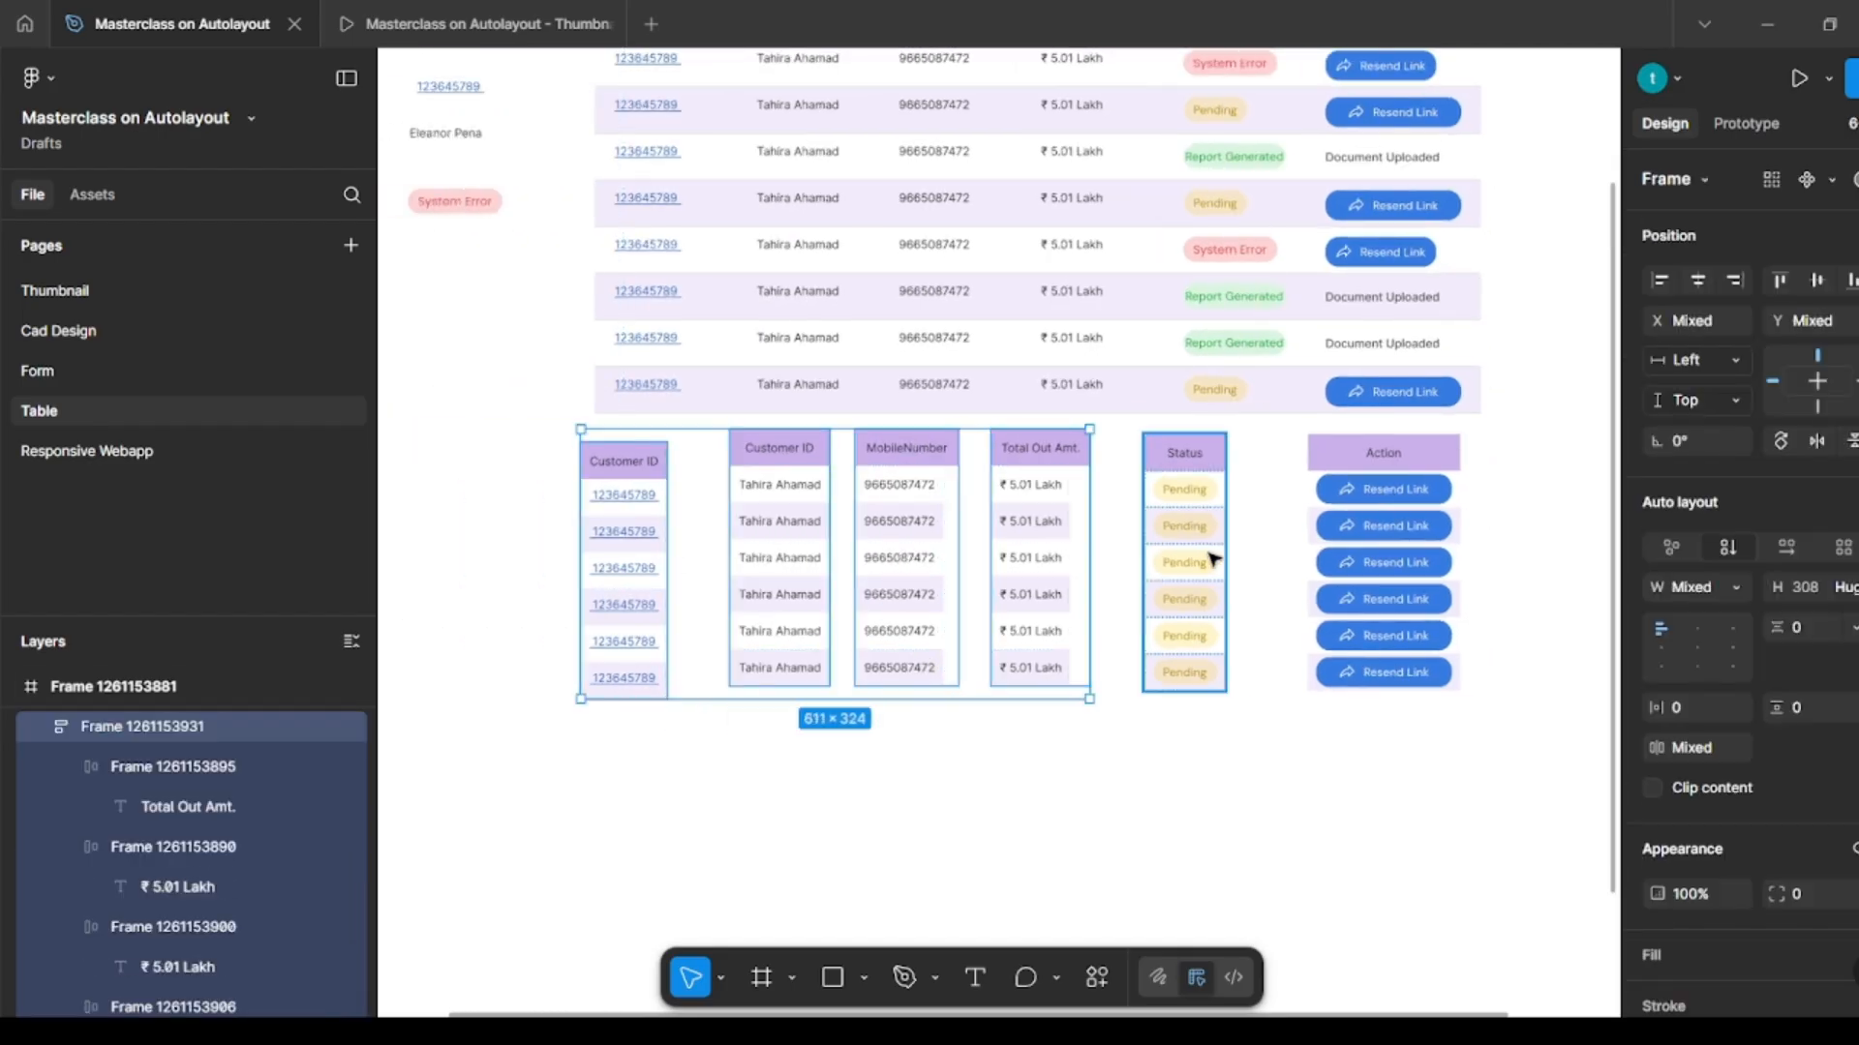
{"action": "left_click", "coordinate": [1185, 559], "text": "shift"}
{"action": "left_click", "coordinate": [1407, 558], "text": "shift"}
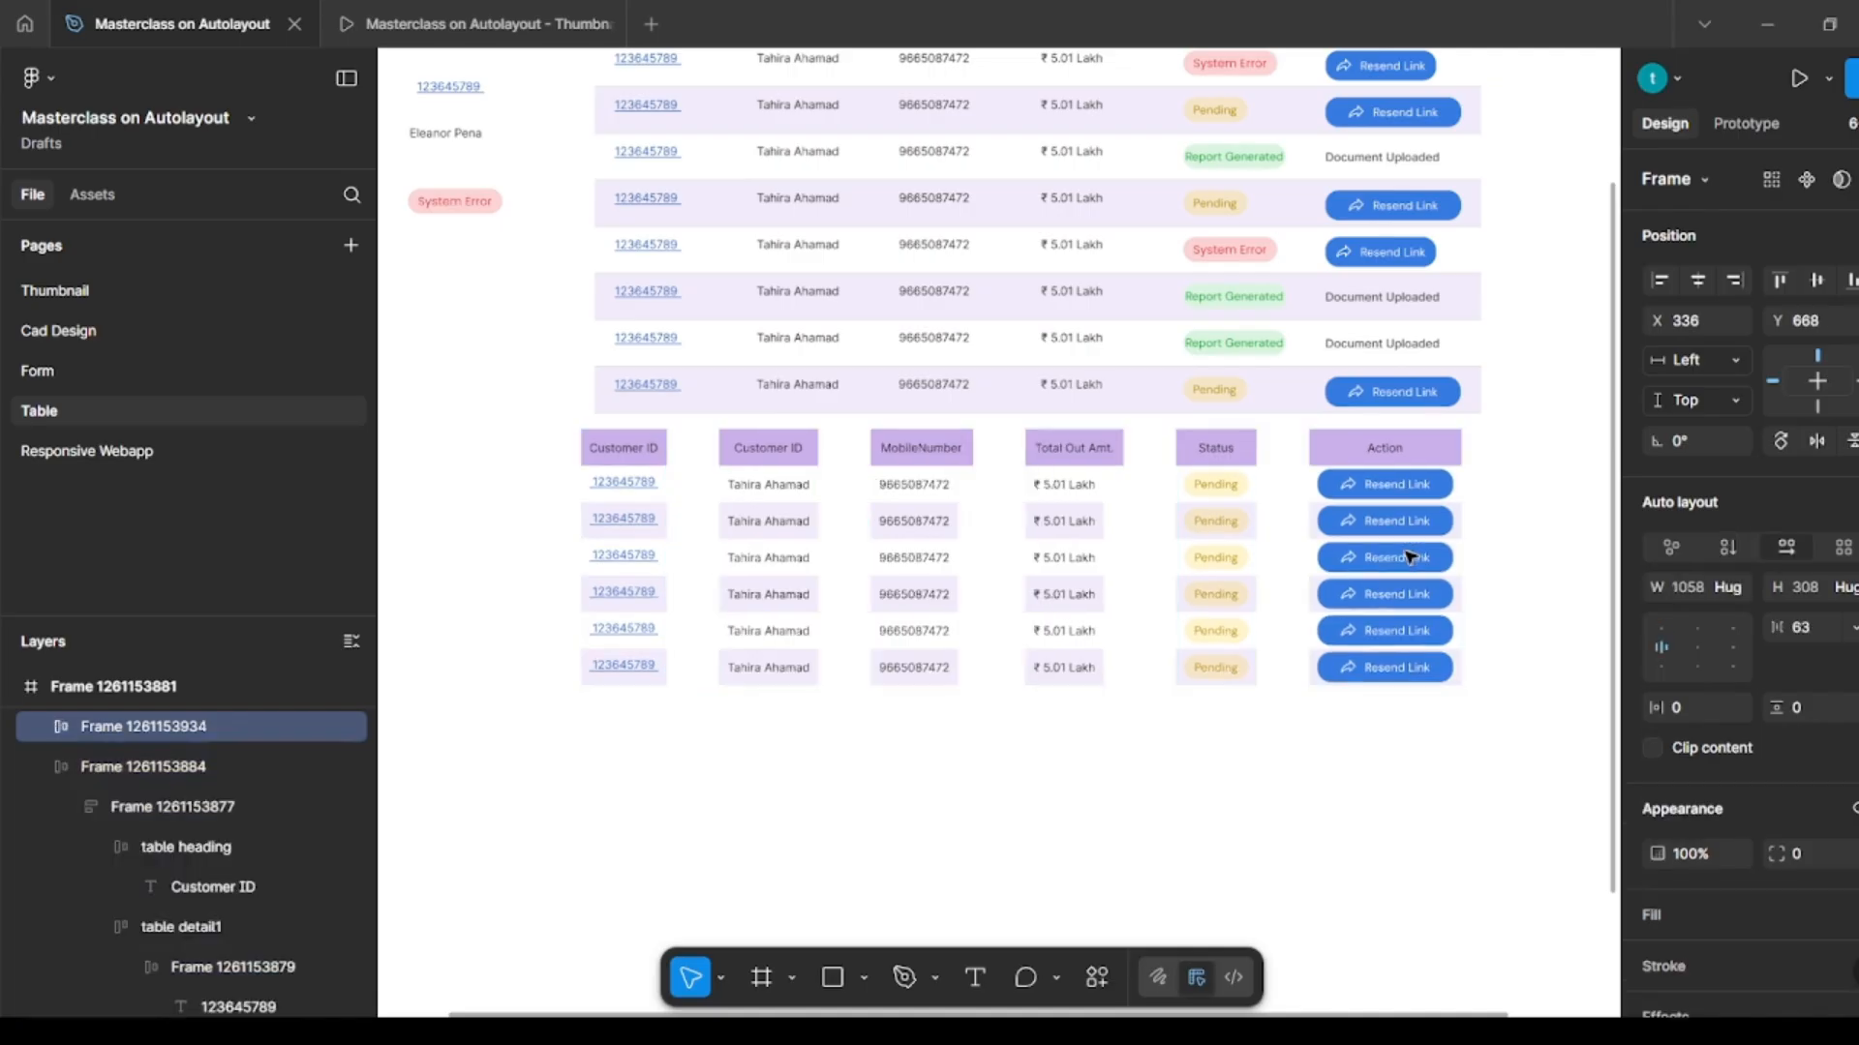
{"action": "key", "text": "shift+a"}
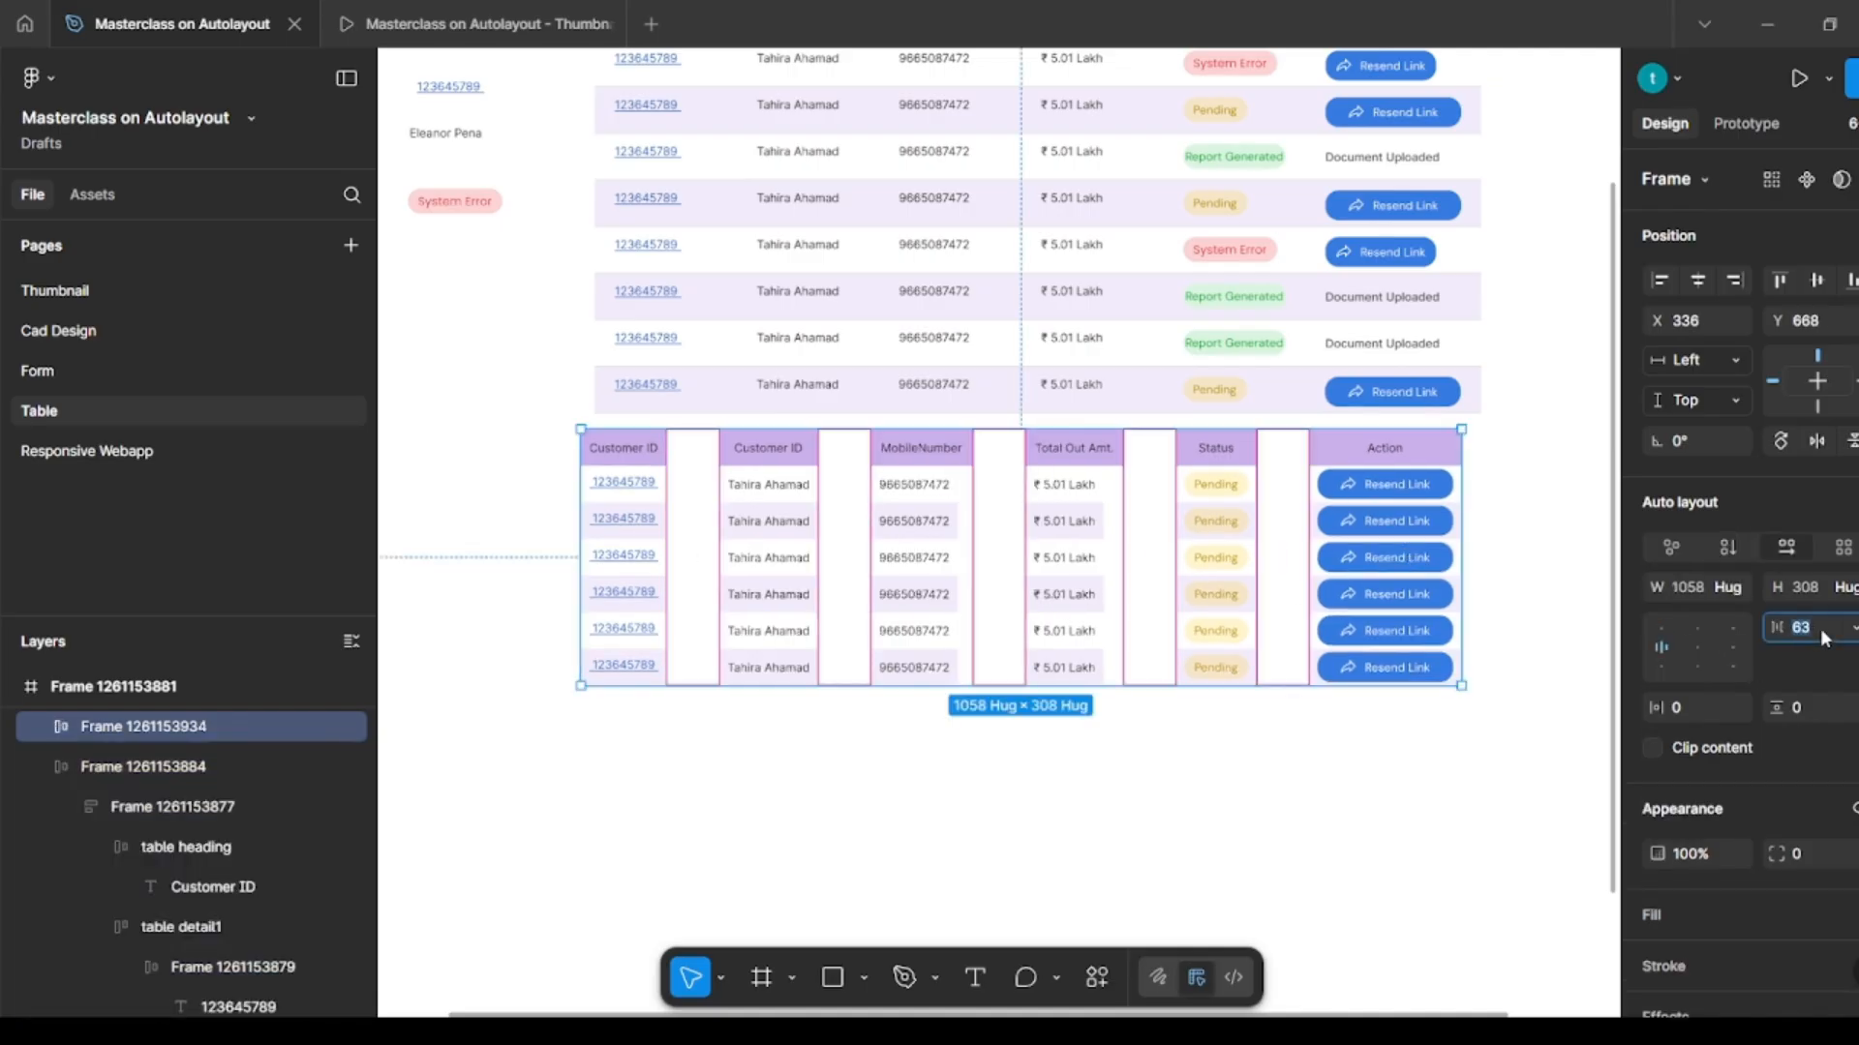
Step: Set the horizontal gap between the columns of the new table frame to 0
{"action": "left_click", "coordinate": [1820, 630]}
{"action": "type", "text": "0"}
{"action": "key", "text": "Return"}
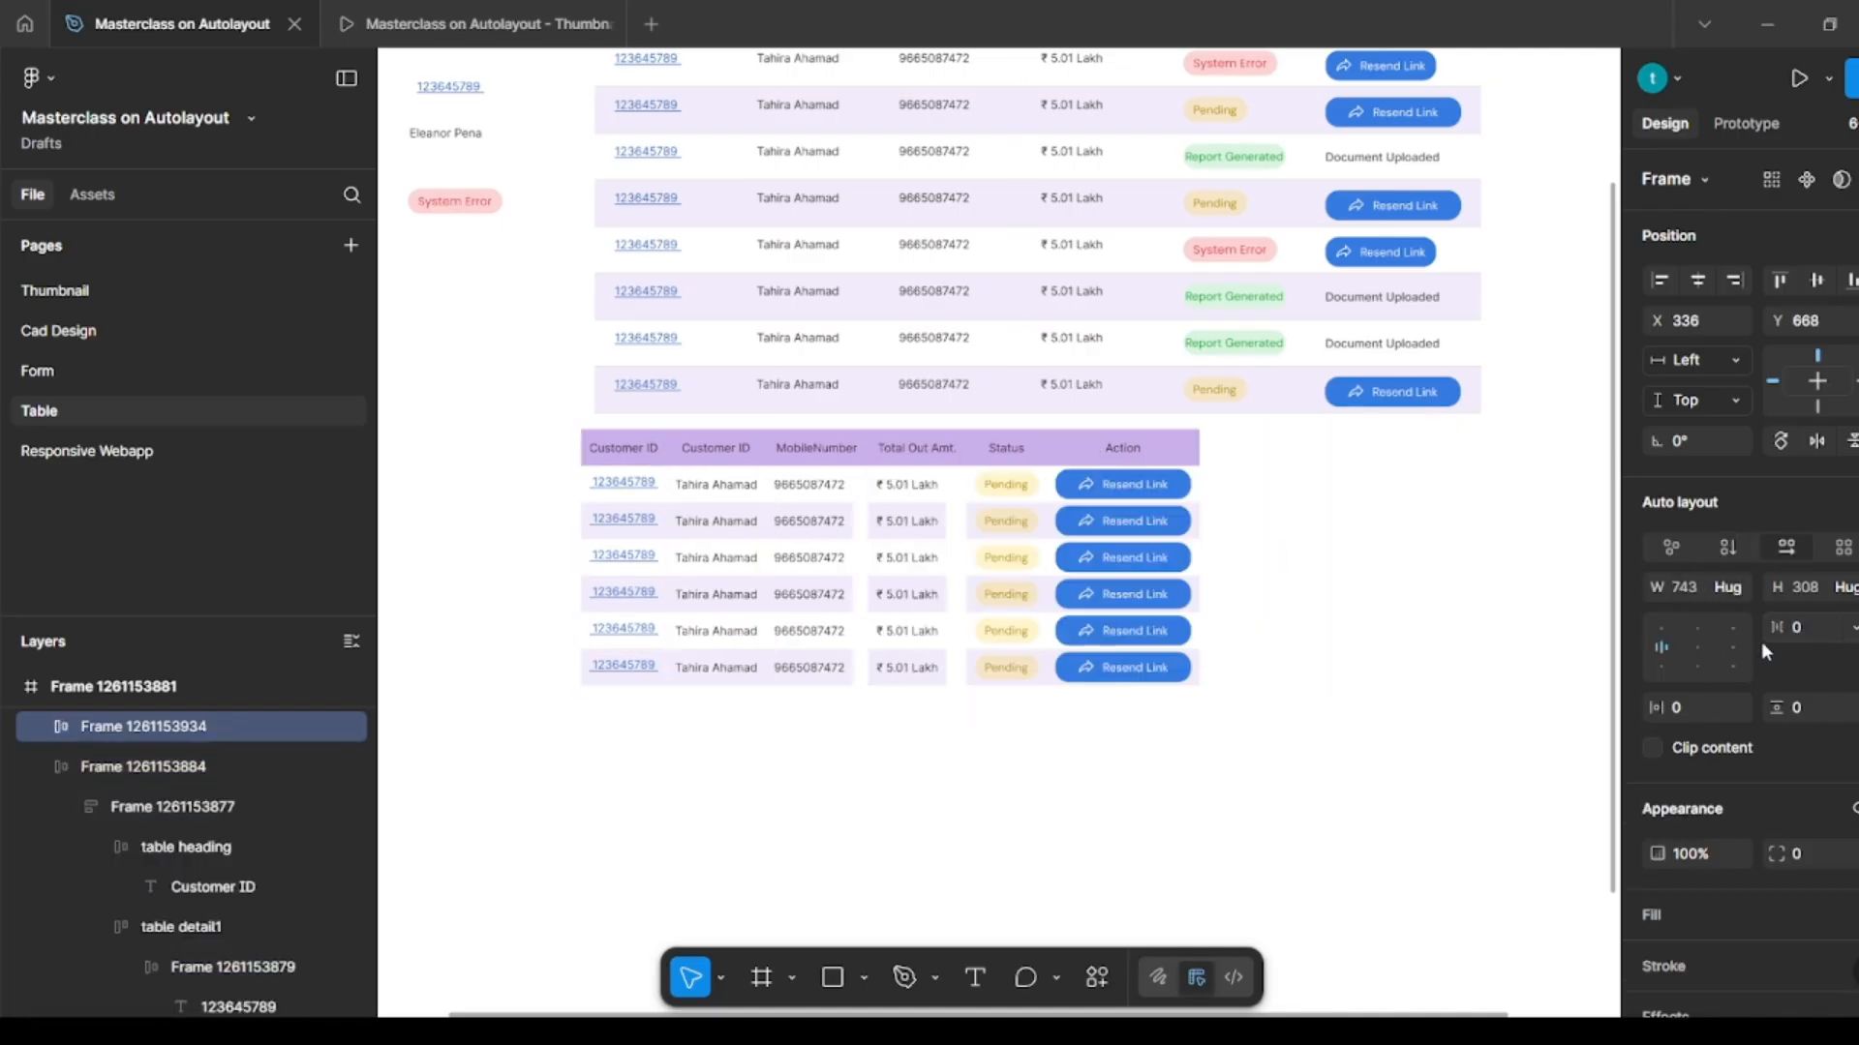
{"action": "left_click", "coordinate": [834, 702]}
Step: Try narrowing and widening the new table frame to test how its columns respond
{"action": "left_click", "coordinate": [924, 602]}
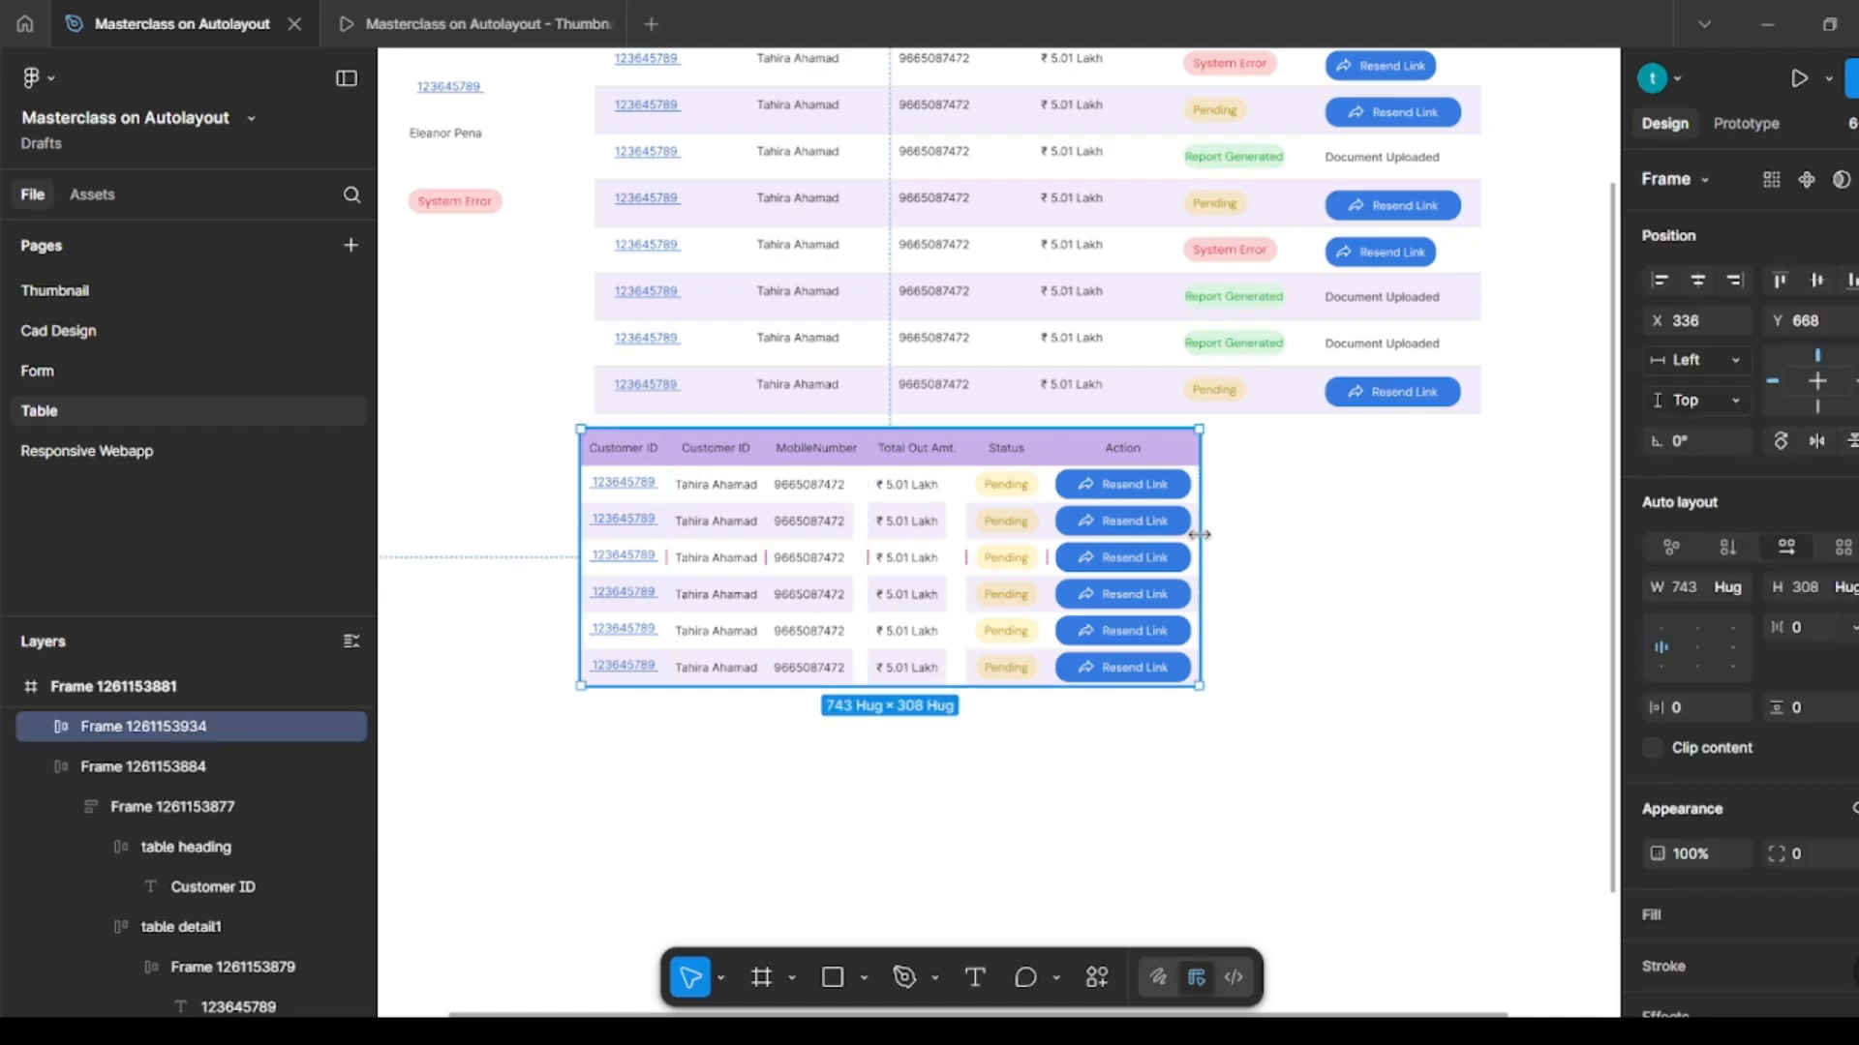
{"action": "left_click_drag", "start_coordinate": [1198, 534], "coordinate": [1103, 539]}
{"action": "left_click_drag", "start_coordinate": [735, 534], "coordinate": [1218, 537]}
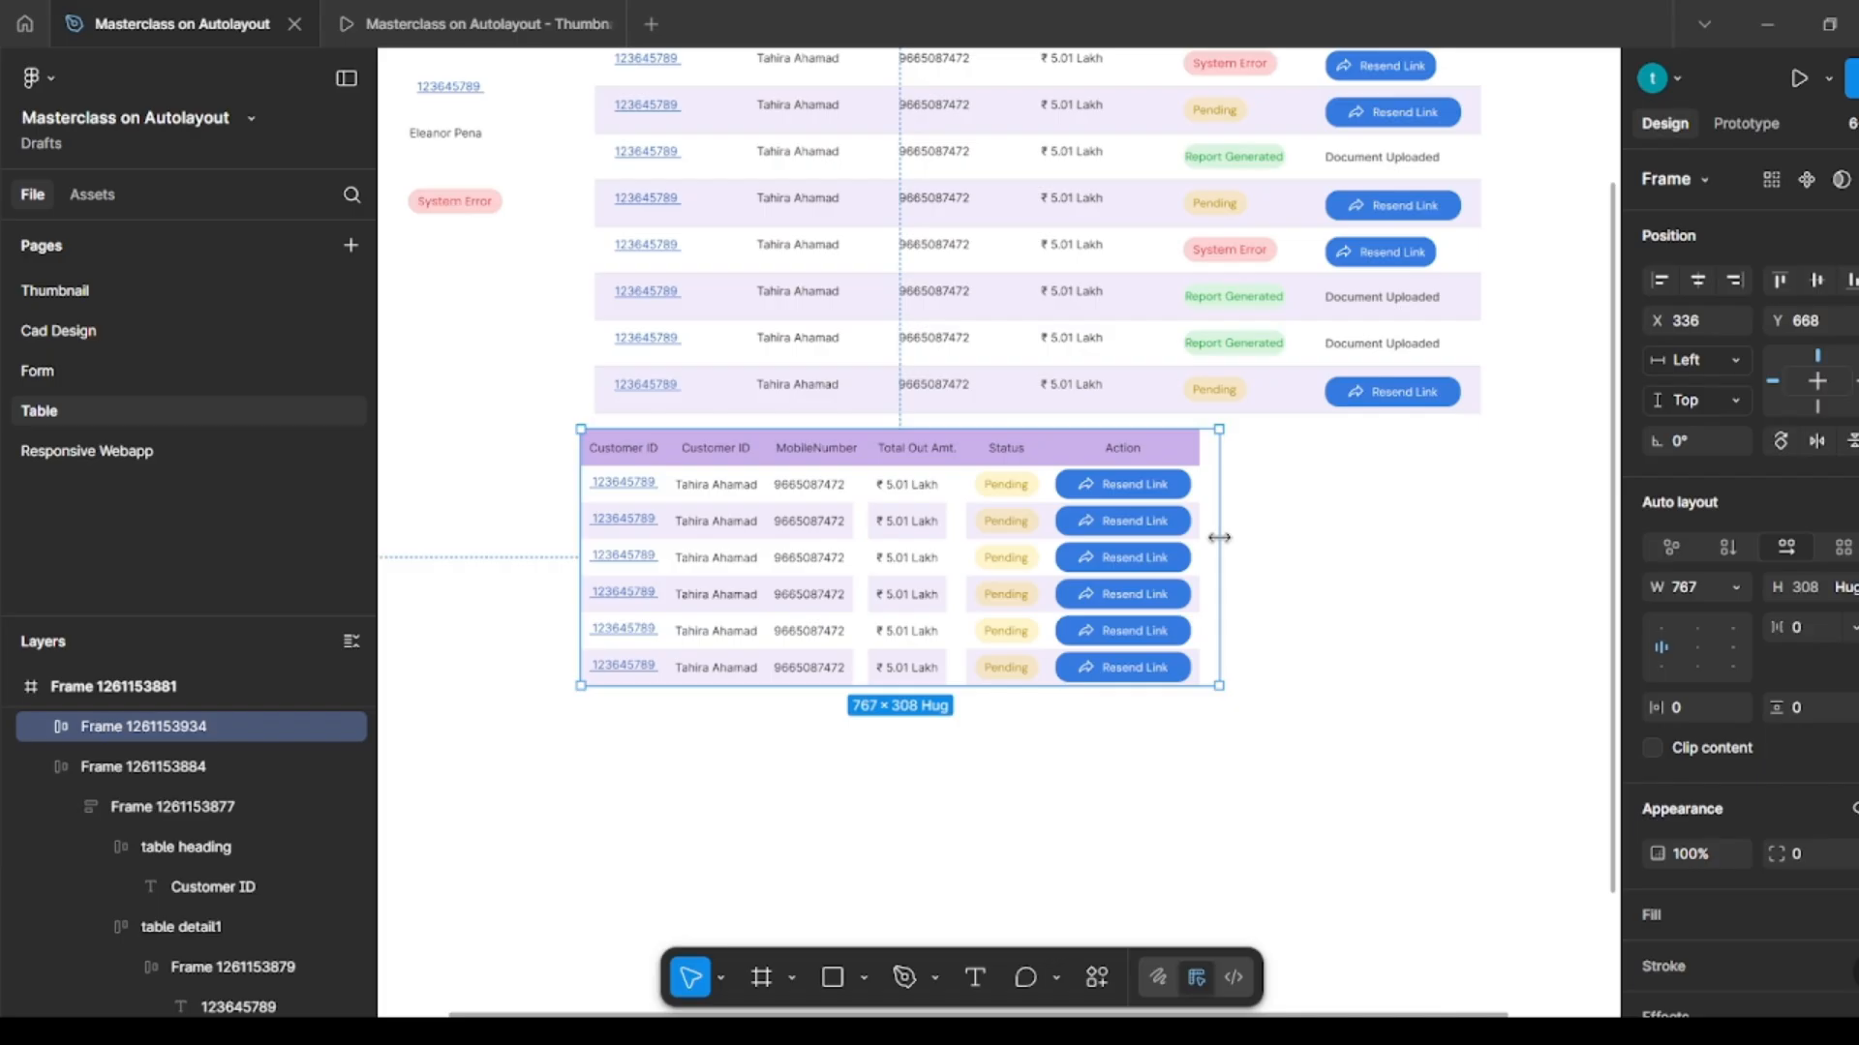
{"action": "left_click", "coordinate": [1228, 736]}
Step: Set the width of all six columns inside the table frame to fill the container
{"action": "left_click", "coordinate": [1077, 581]}
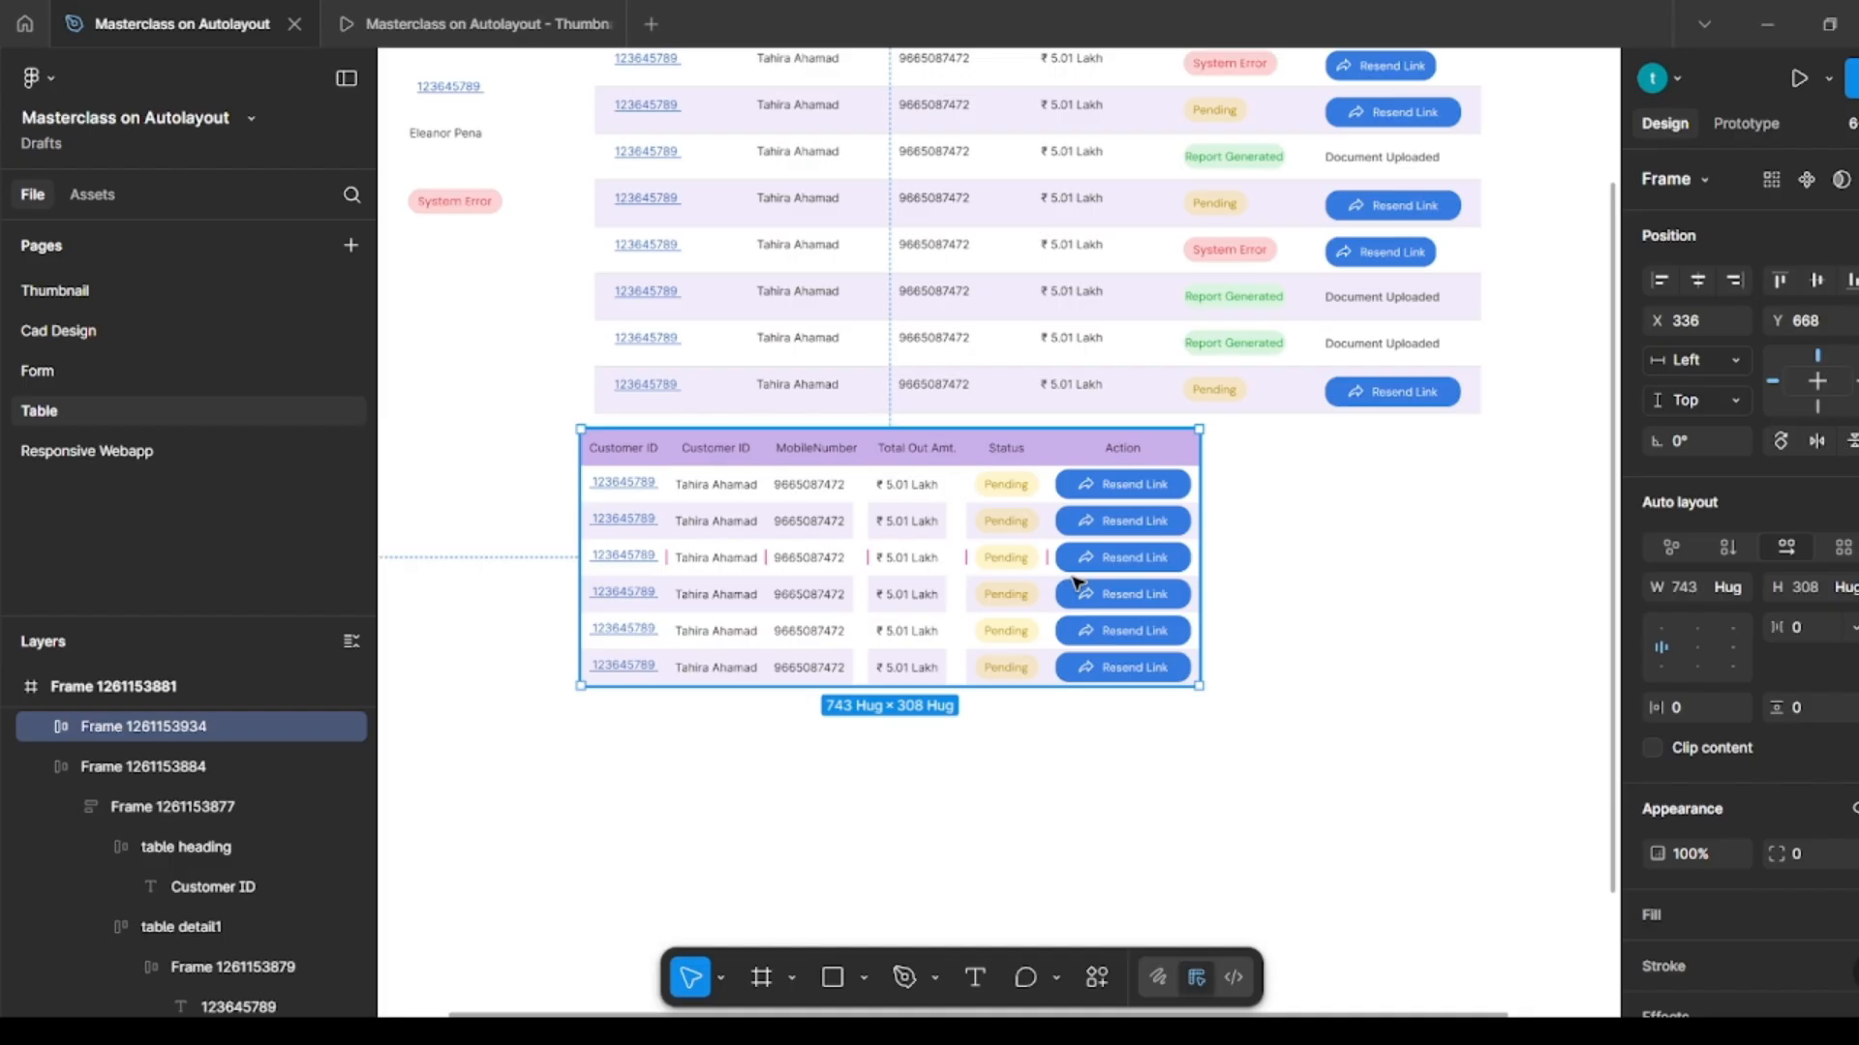
{"action": "key", "text": "Return"}
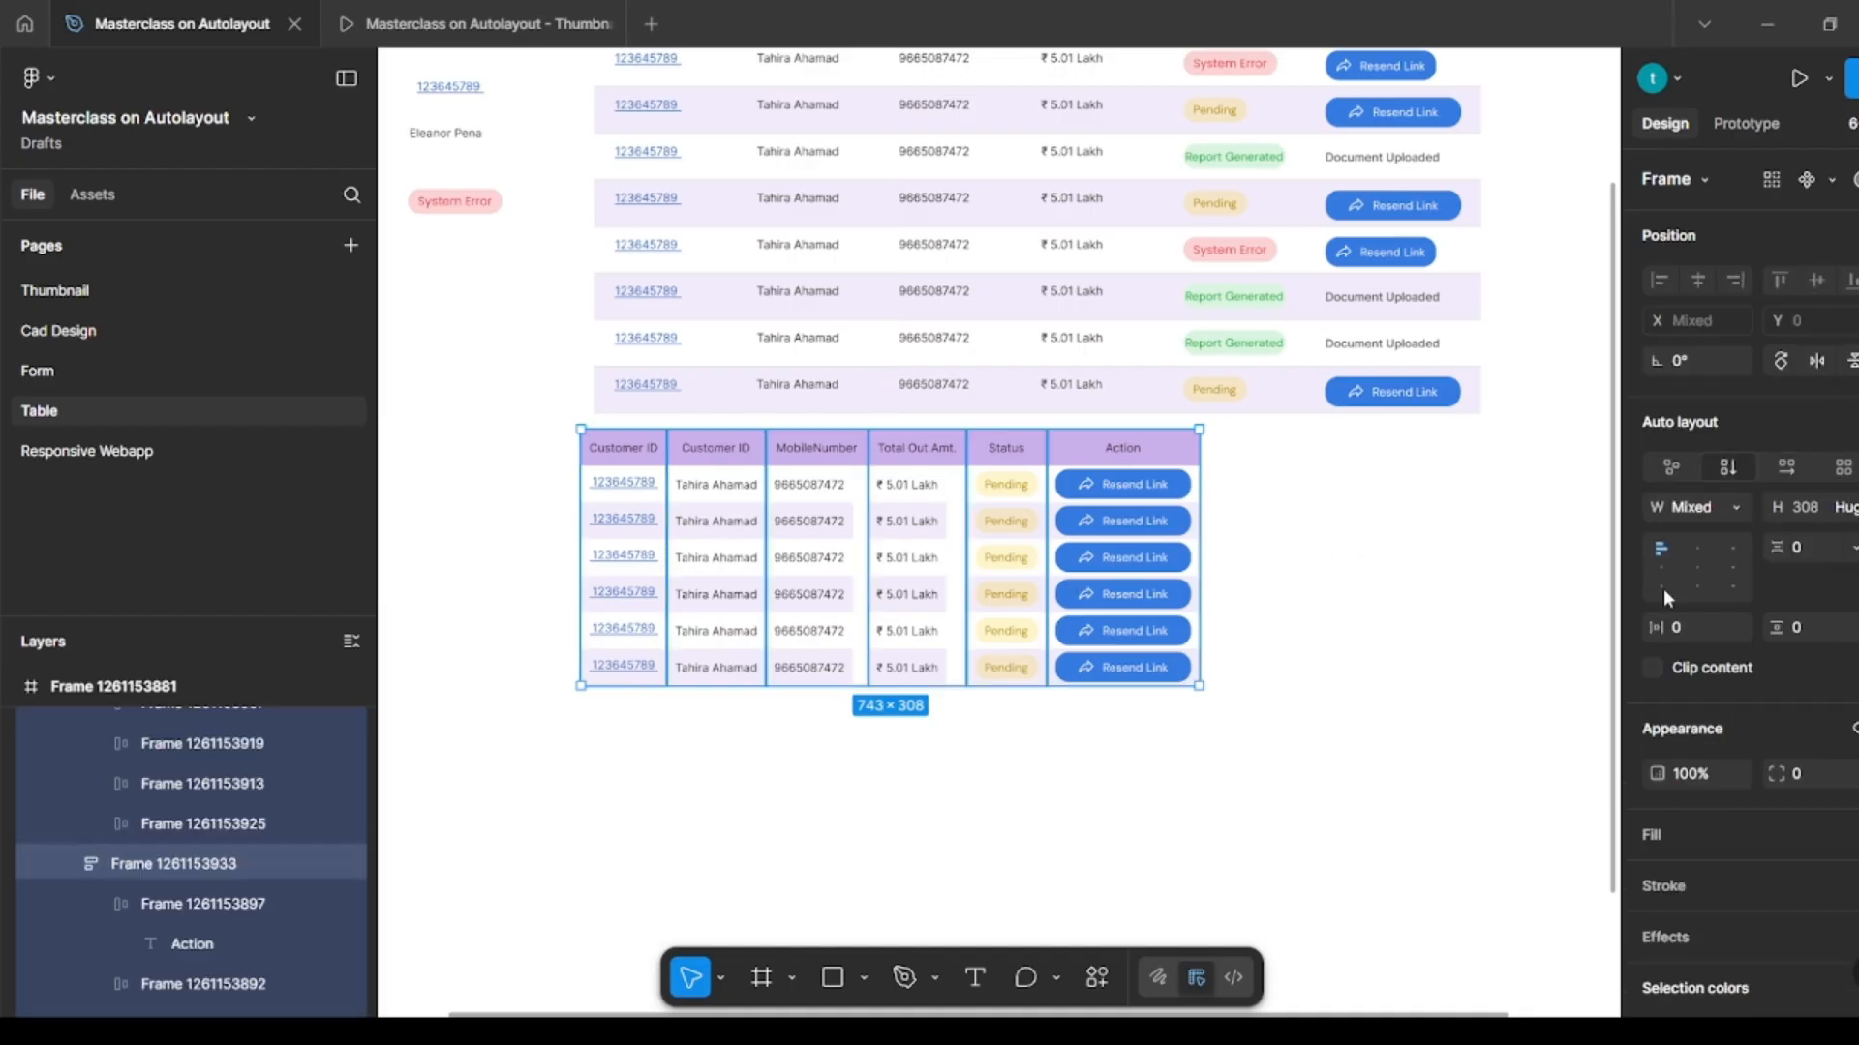
{"action": "left_click", "coordinate": [1734, 508]}
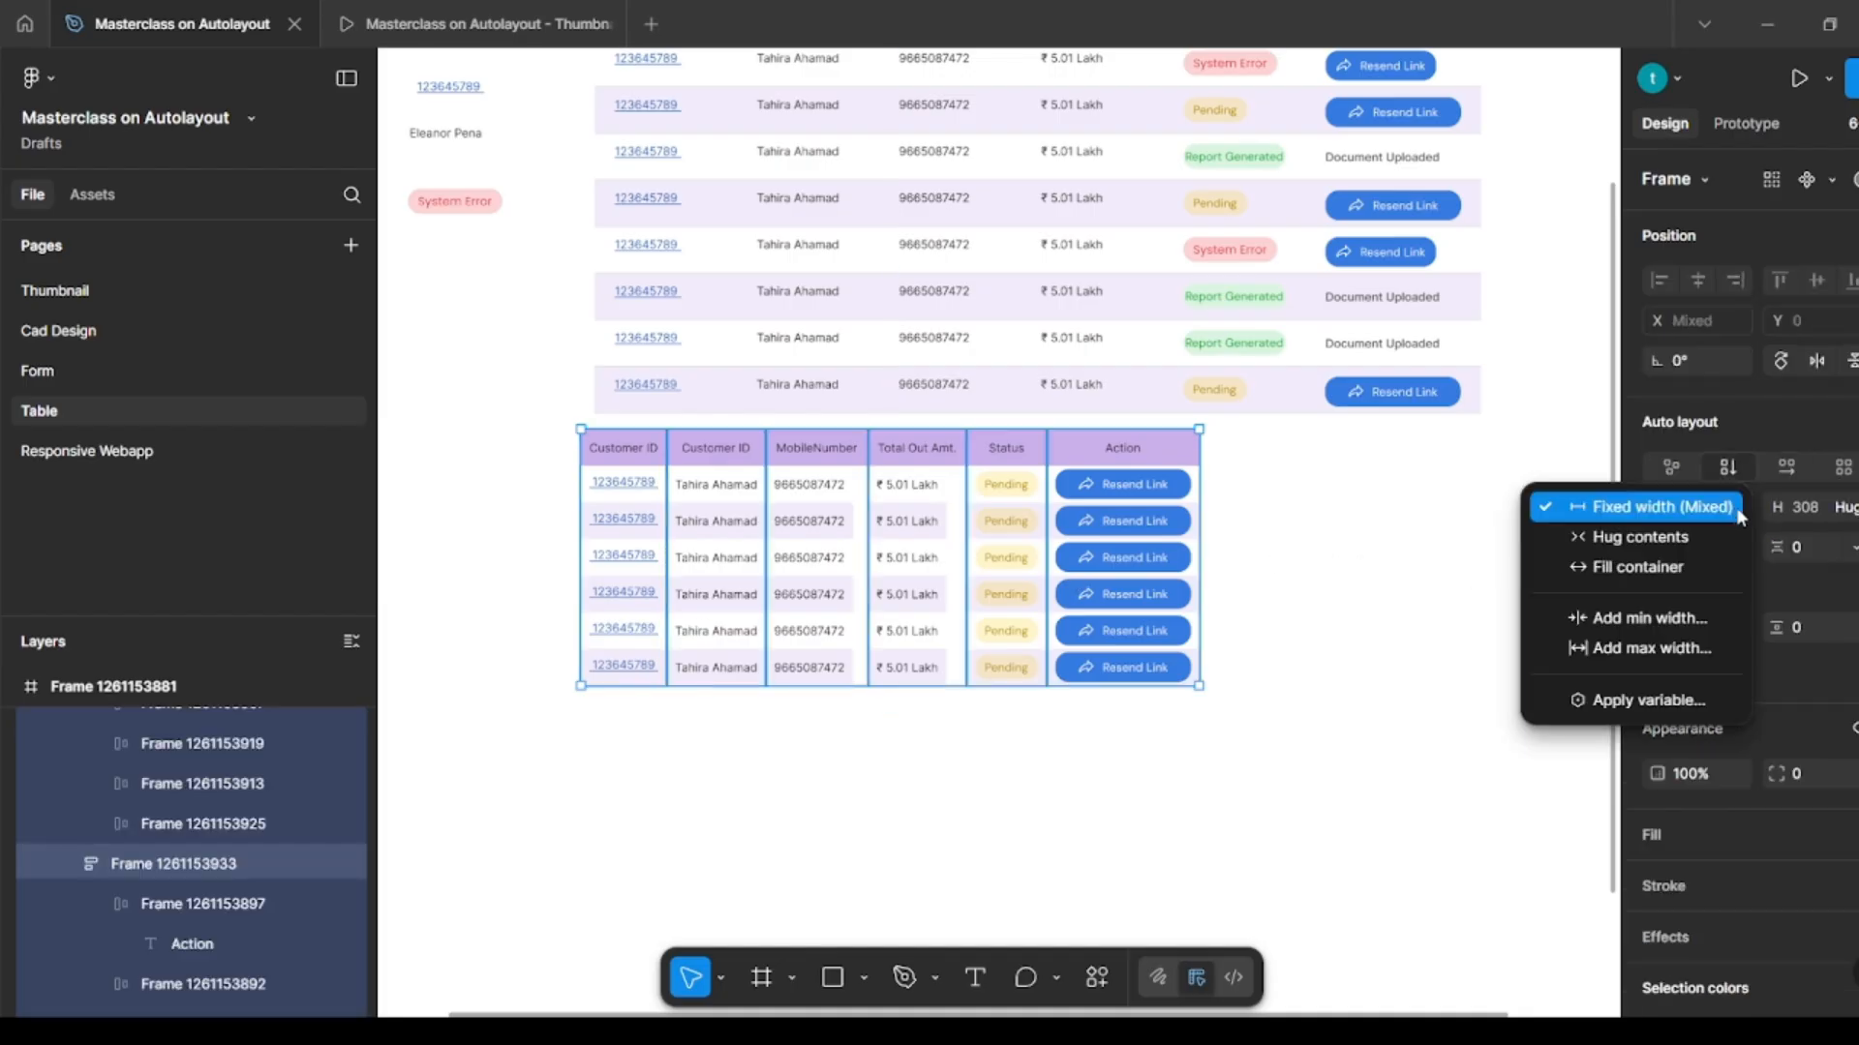
{"action": "left_click", "coordinate": [1708, 569]}
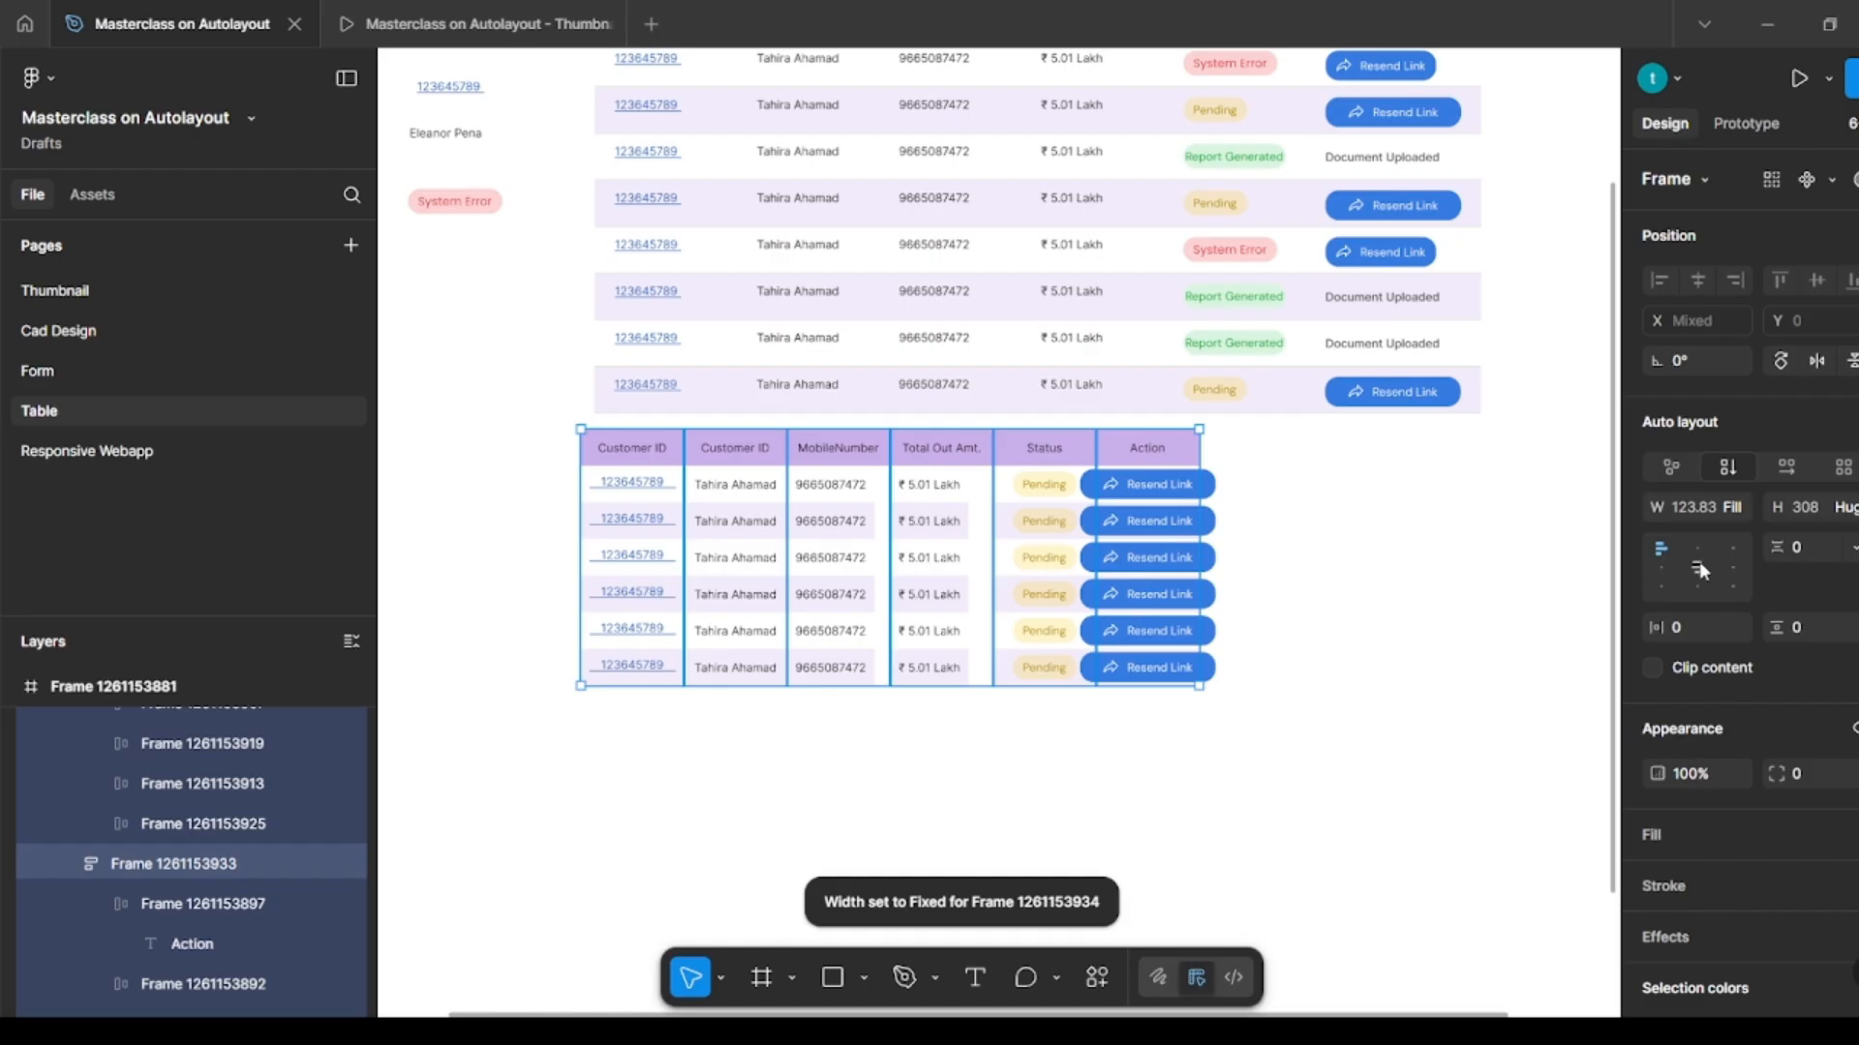
Step: Set the width of every heading and row cell in the six columns to fill its column
{"action": "key", "text": "Return"}
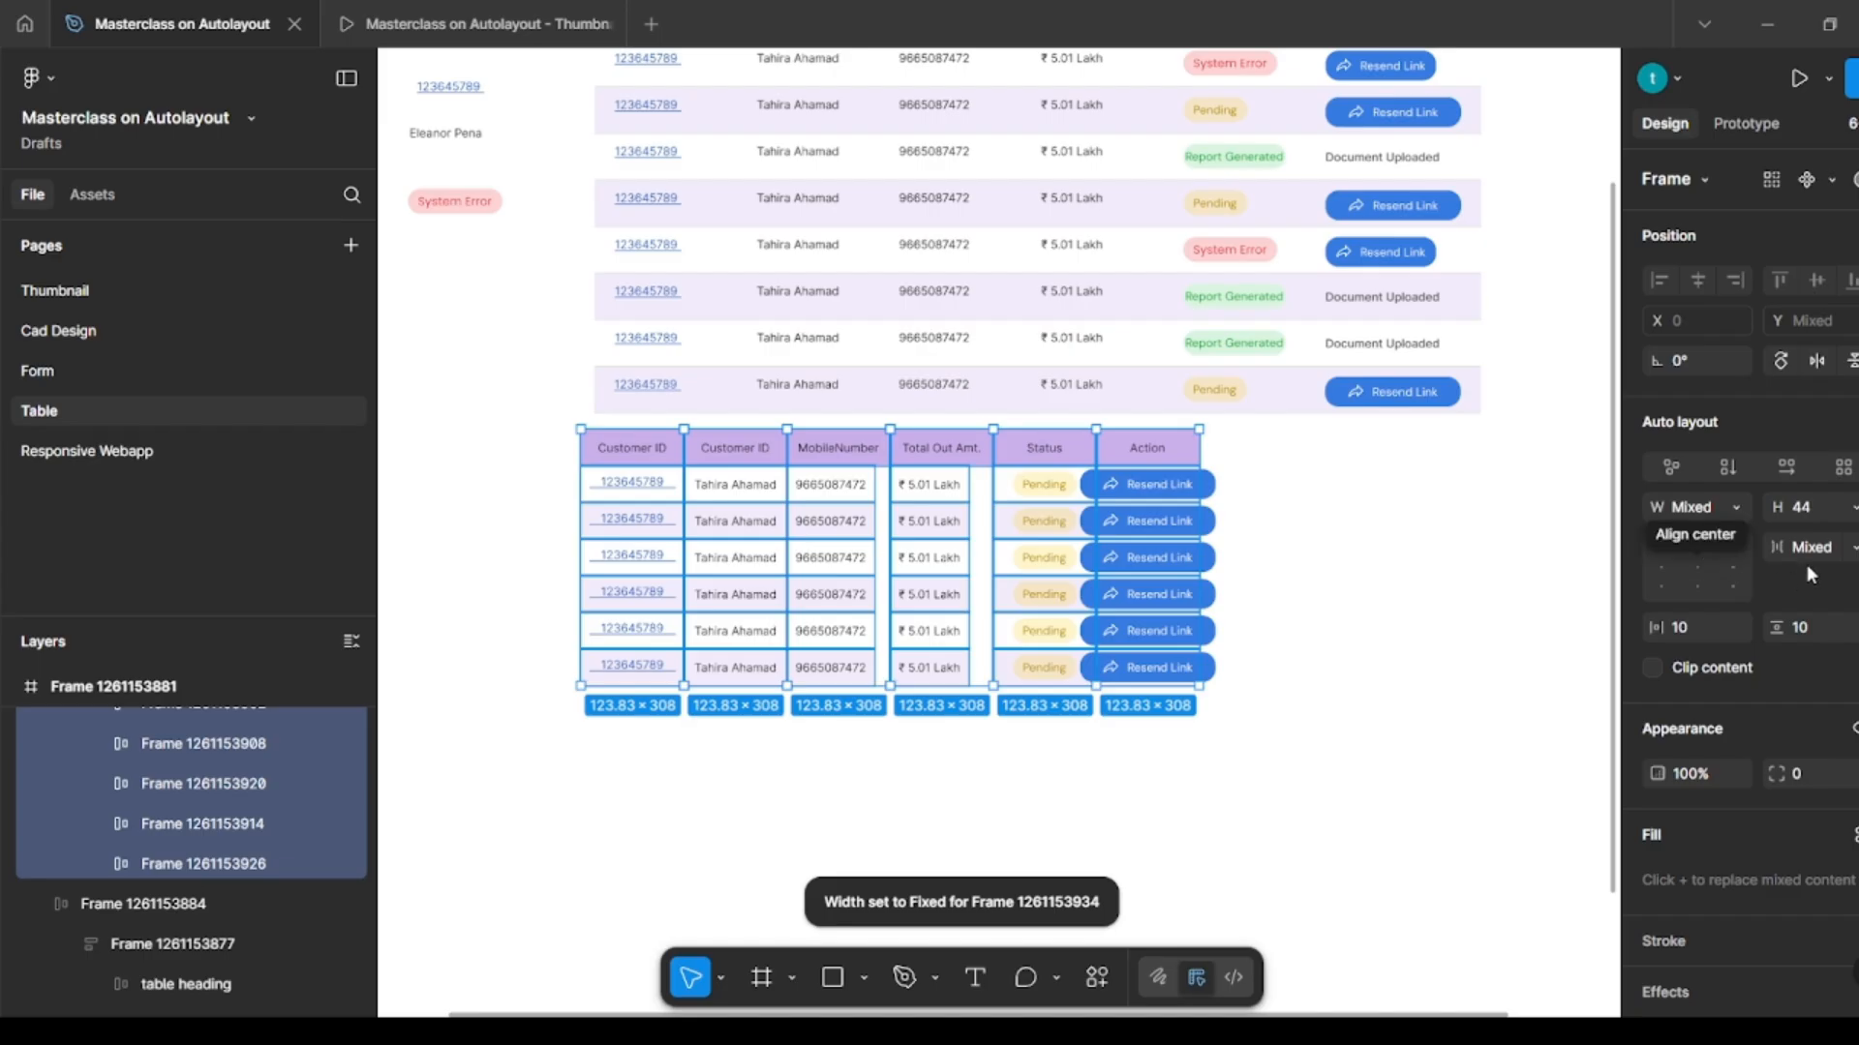
{"action": "left_click", "coordinate": [1733, 511]}
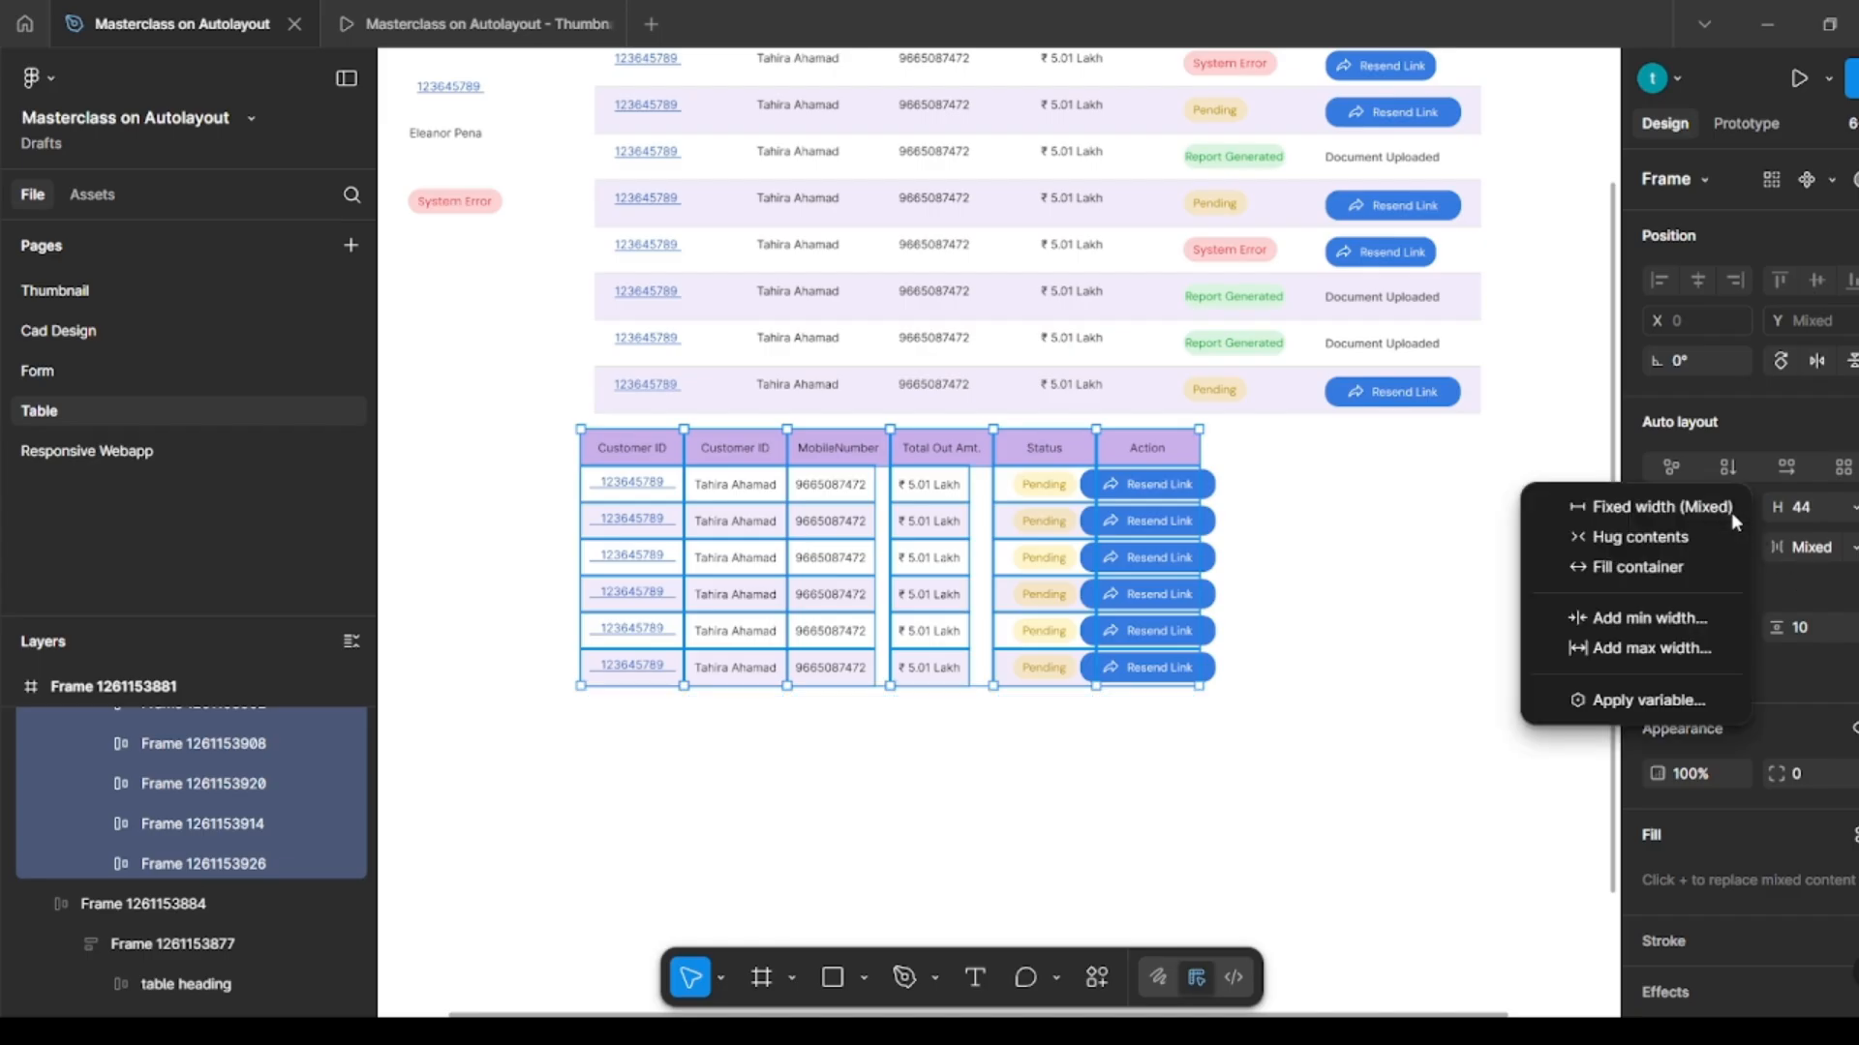
{"action": "left_click", "coordinate": [1691, 578]}
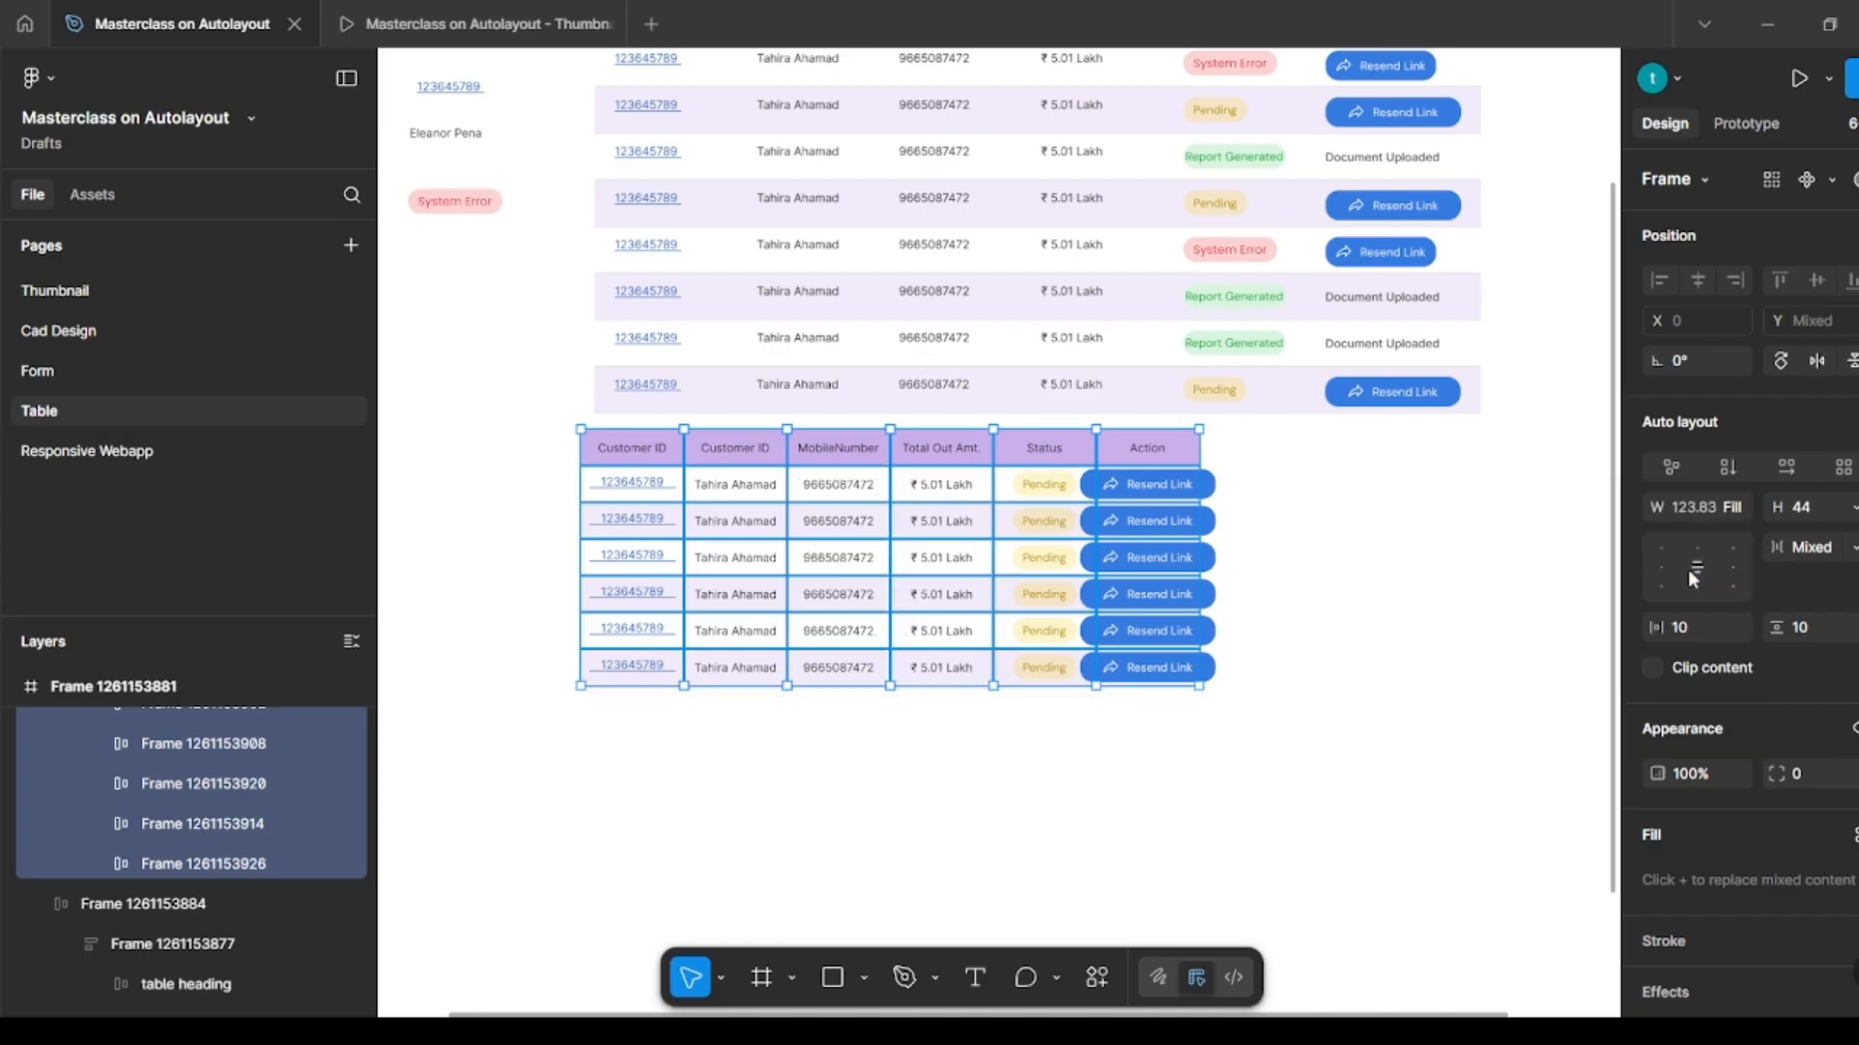
Step: Set the width of the texts, pills and buttons inside all table cells to fill their cells
{"action": "key", "text": "Return"}
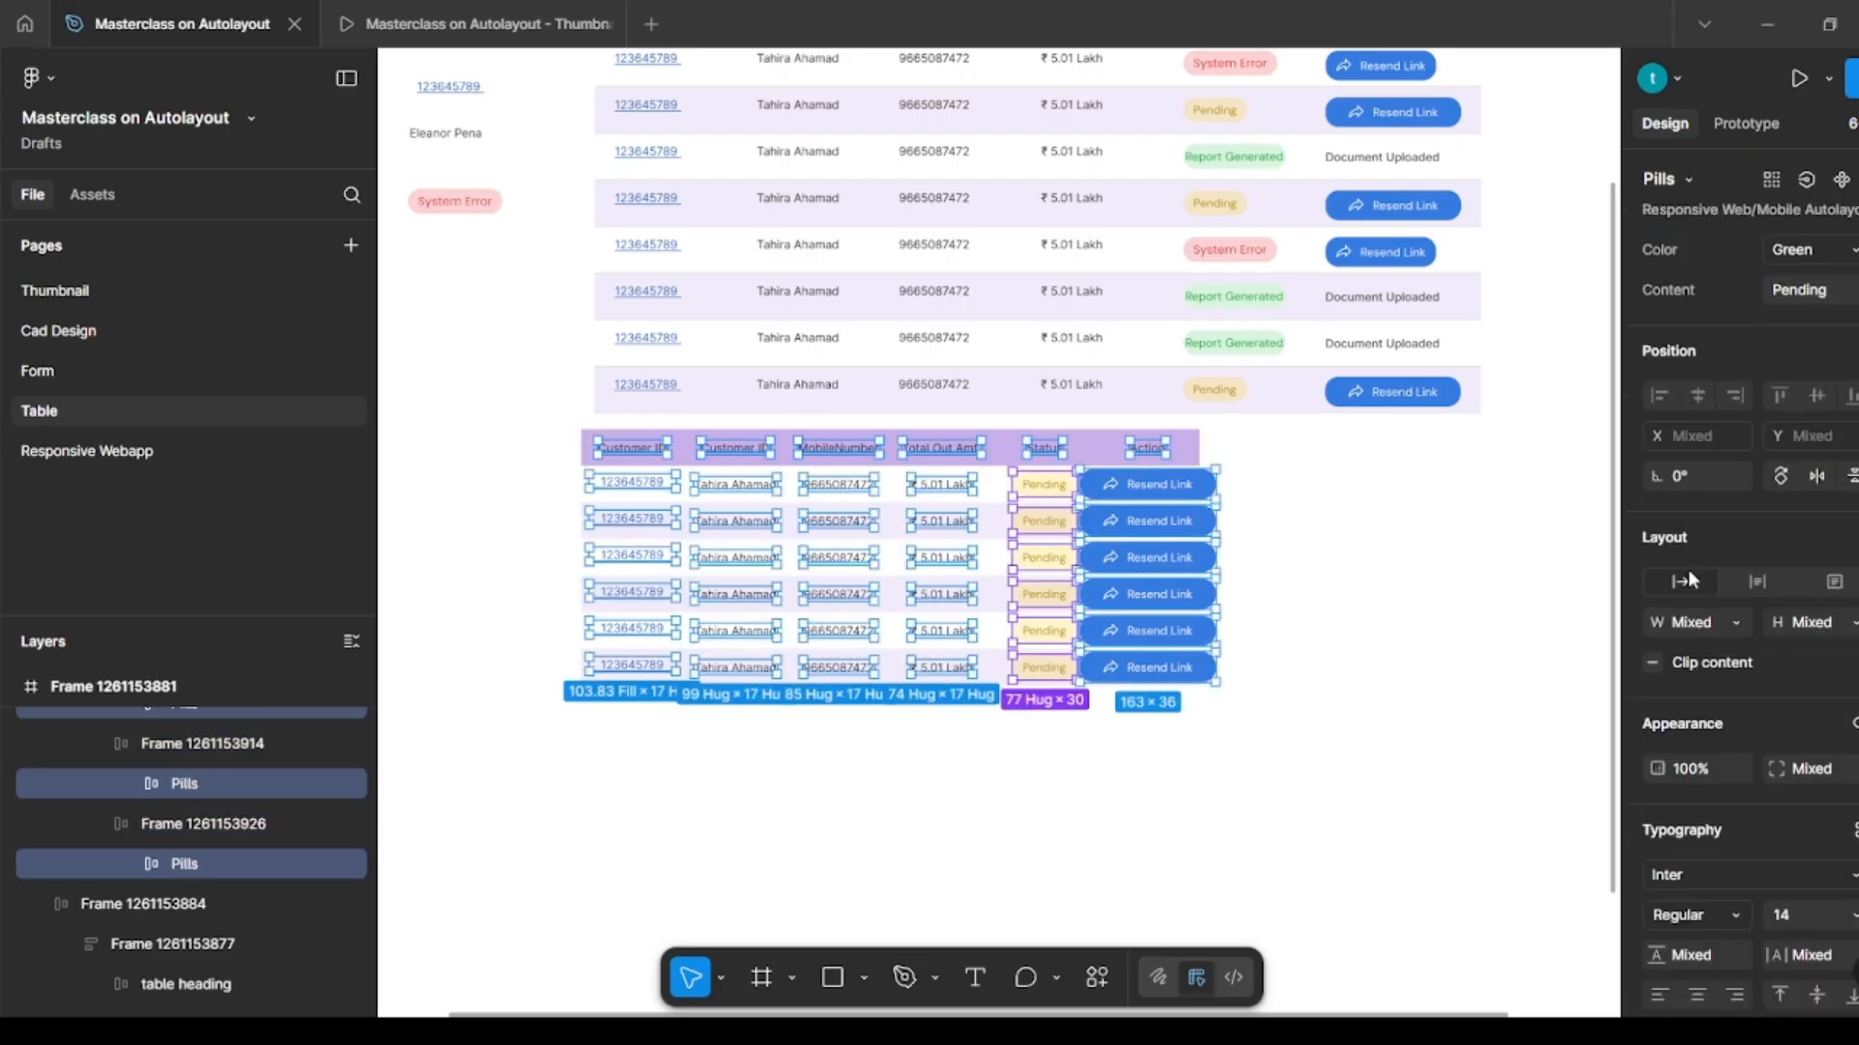
{"action": "left_click", "coordinate": [1730, 623]}
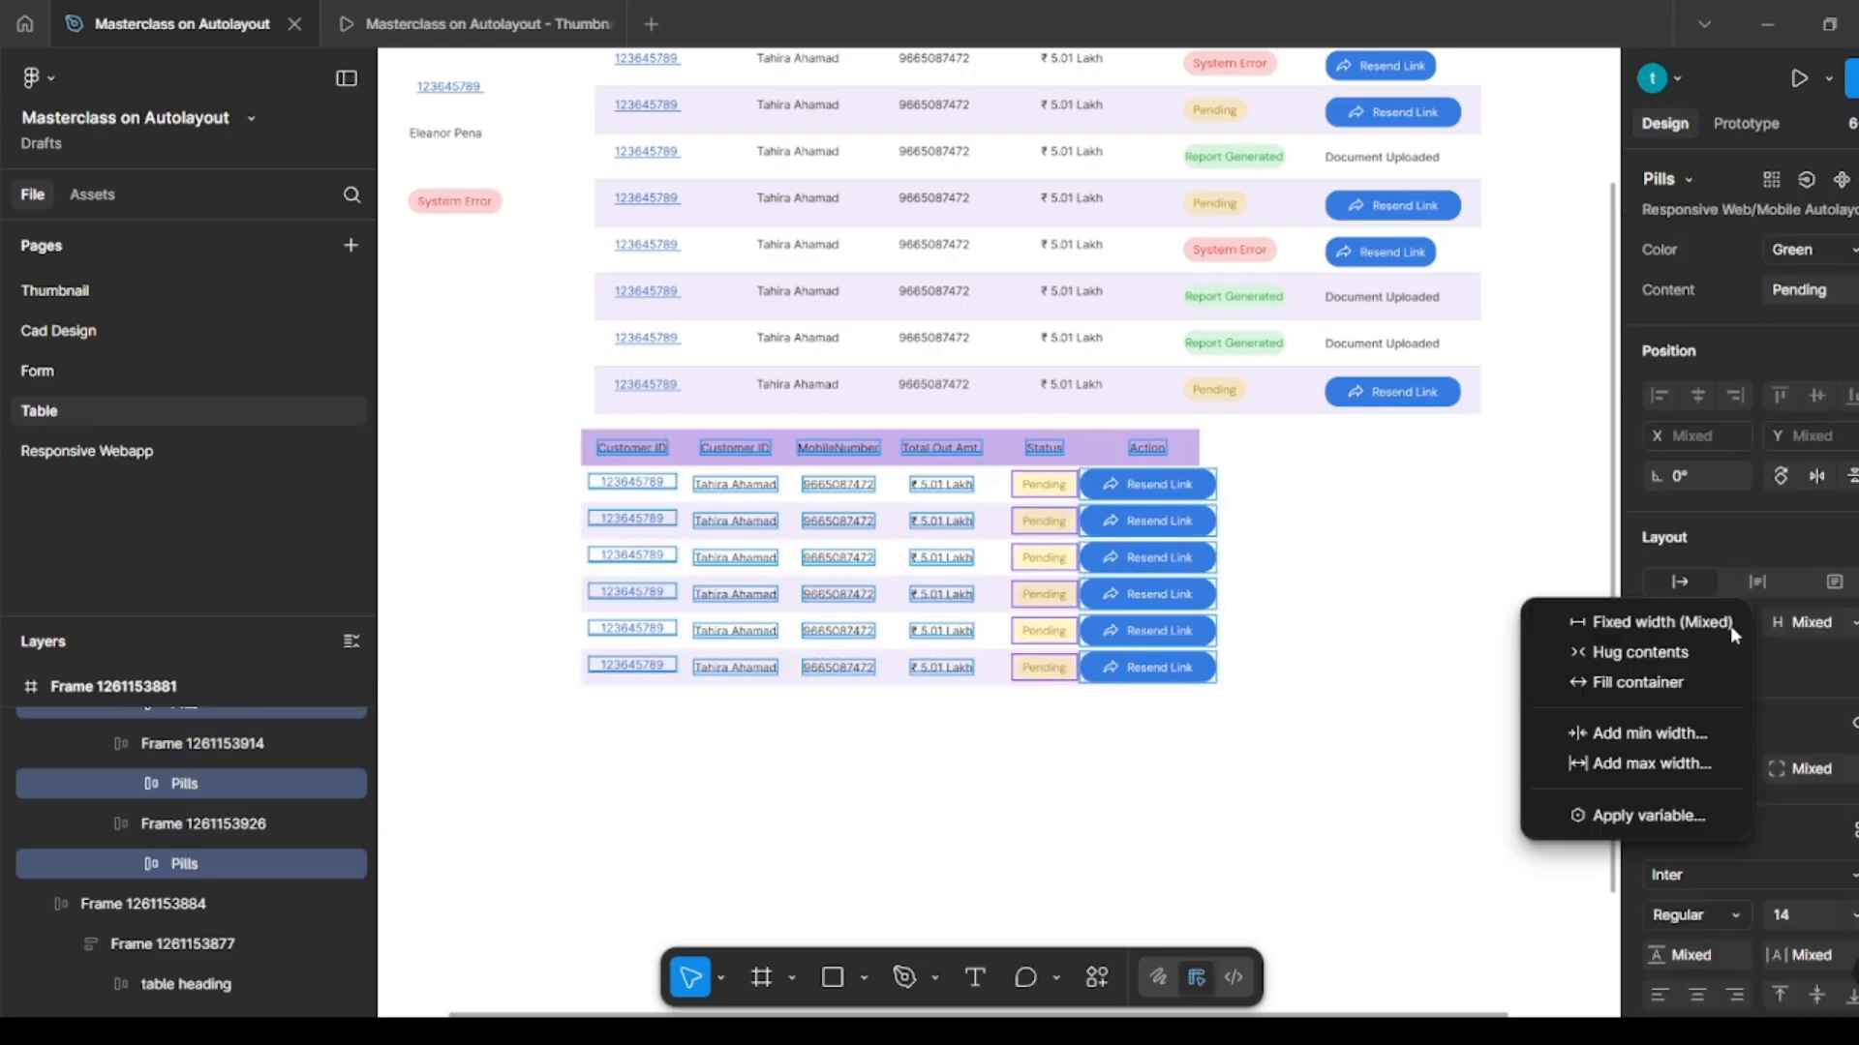
{"action": "left_click", "coordinate": [1691, 679]}
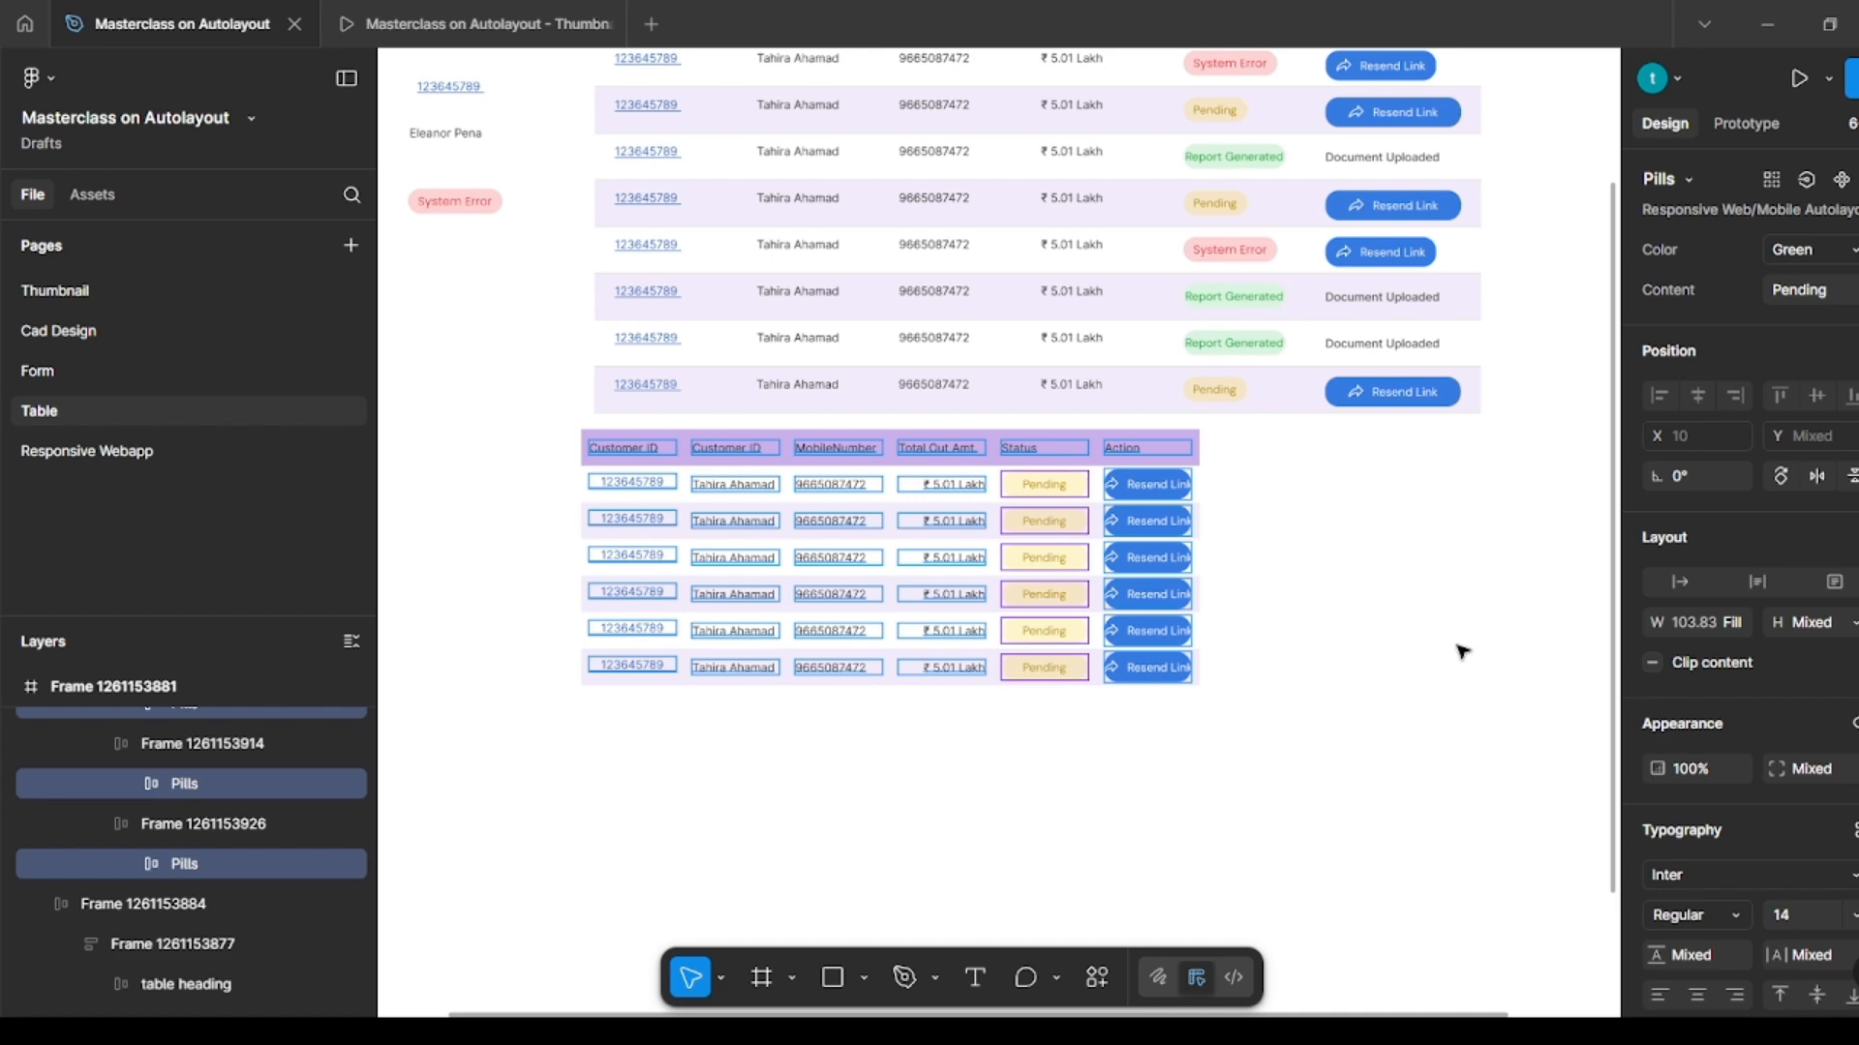
{"action": "left_click", "coordinate": [1461, 648]}
Step: Set the width of the underlined frames around the six customer ID links in the first column to hug their contents
{"action": "scroll", "coordinate": [684, 726], "scroll_direction": "up", "scroll_amount": 5}
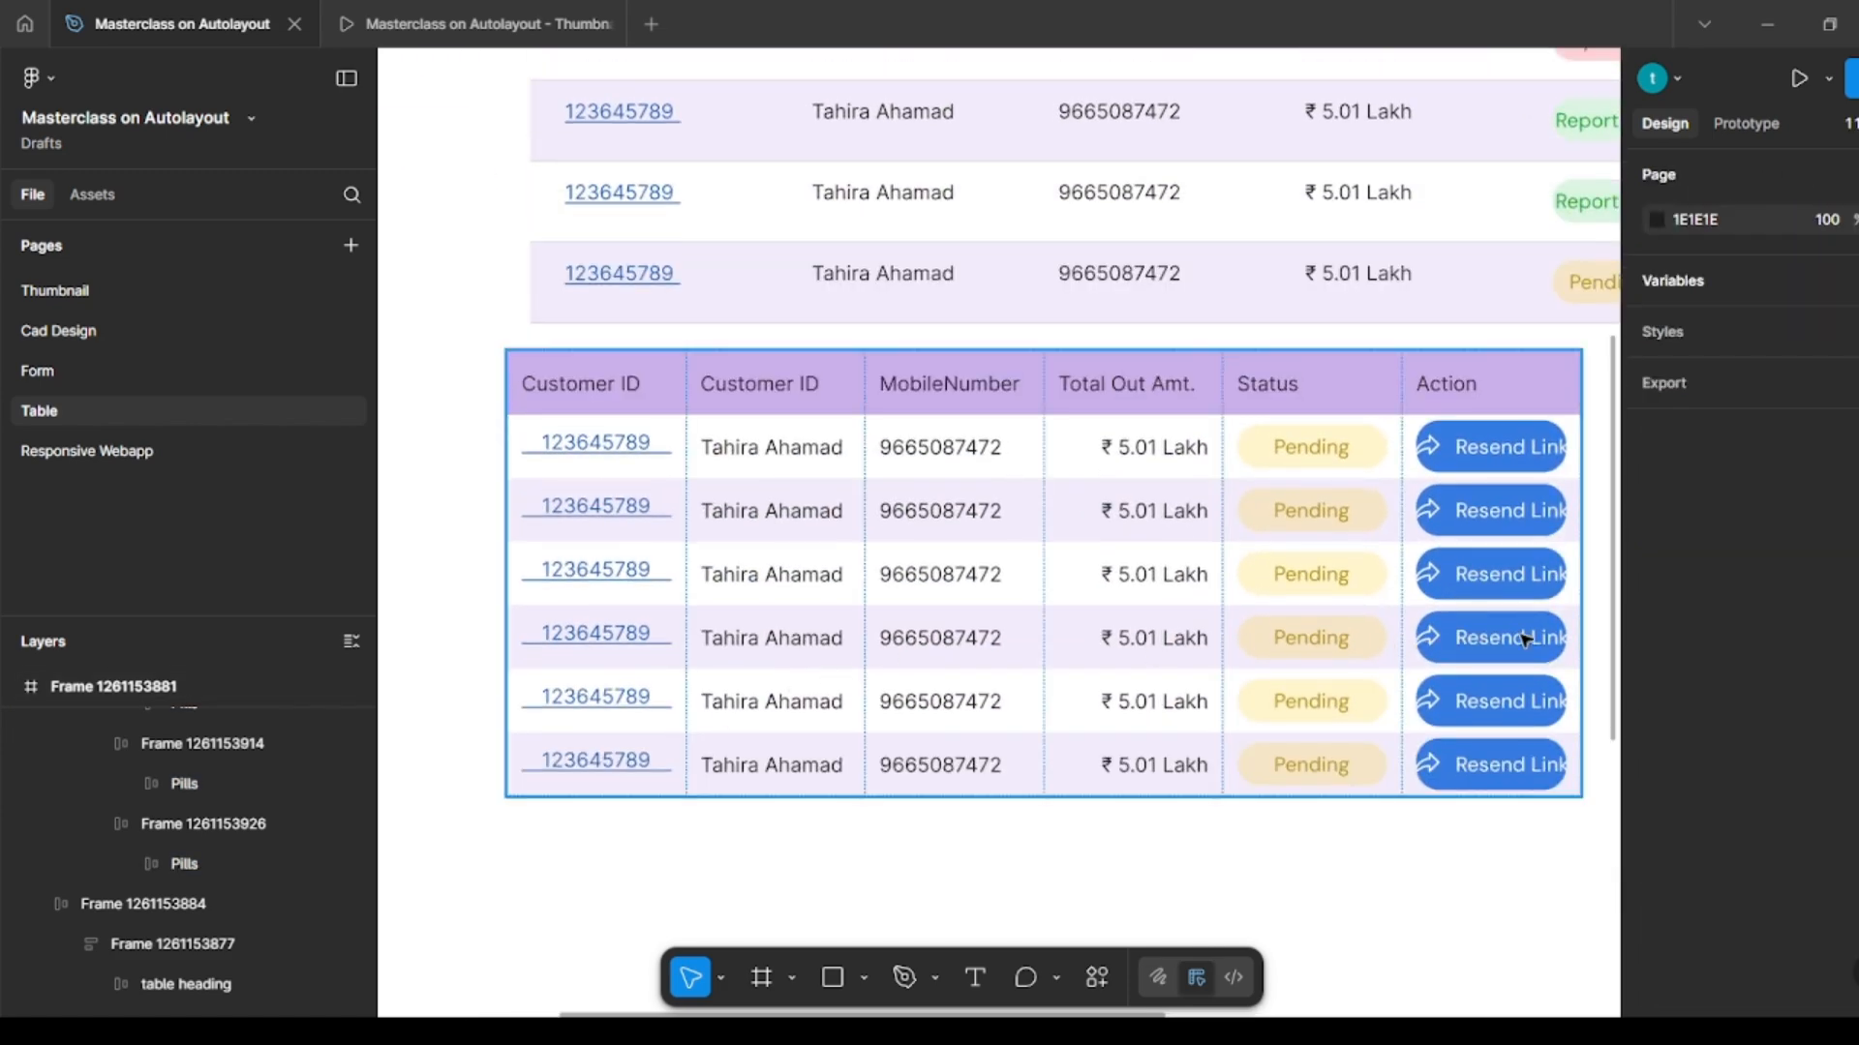
{"action": "double_click", "coordinate": [610, 762]}
{"action": "left_click", "coordinate": [603, 697], "text": "shift"}
{"action": "left_click", "coordinate": [596, 634], "text": "shift"}
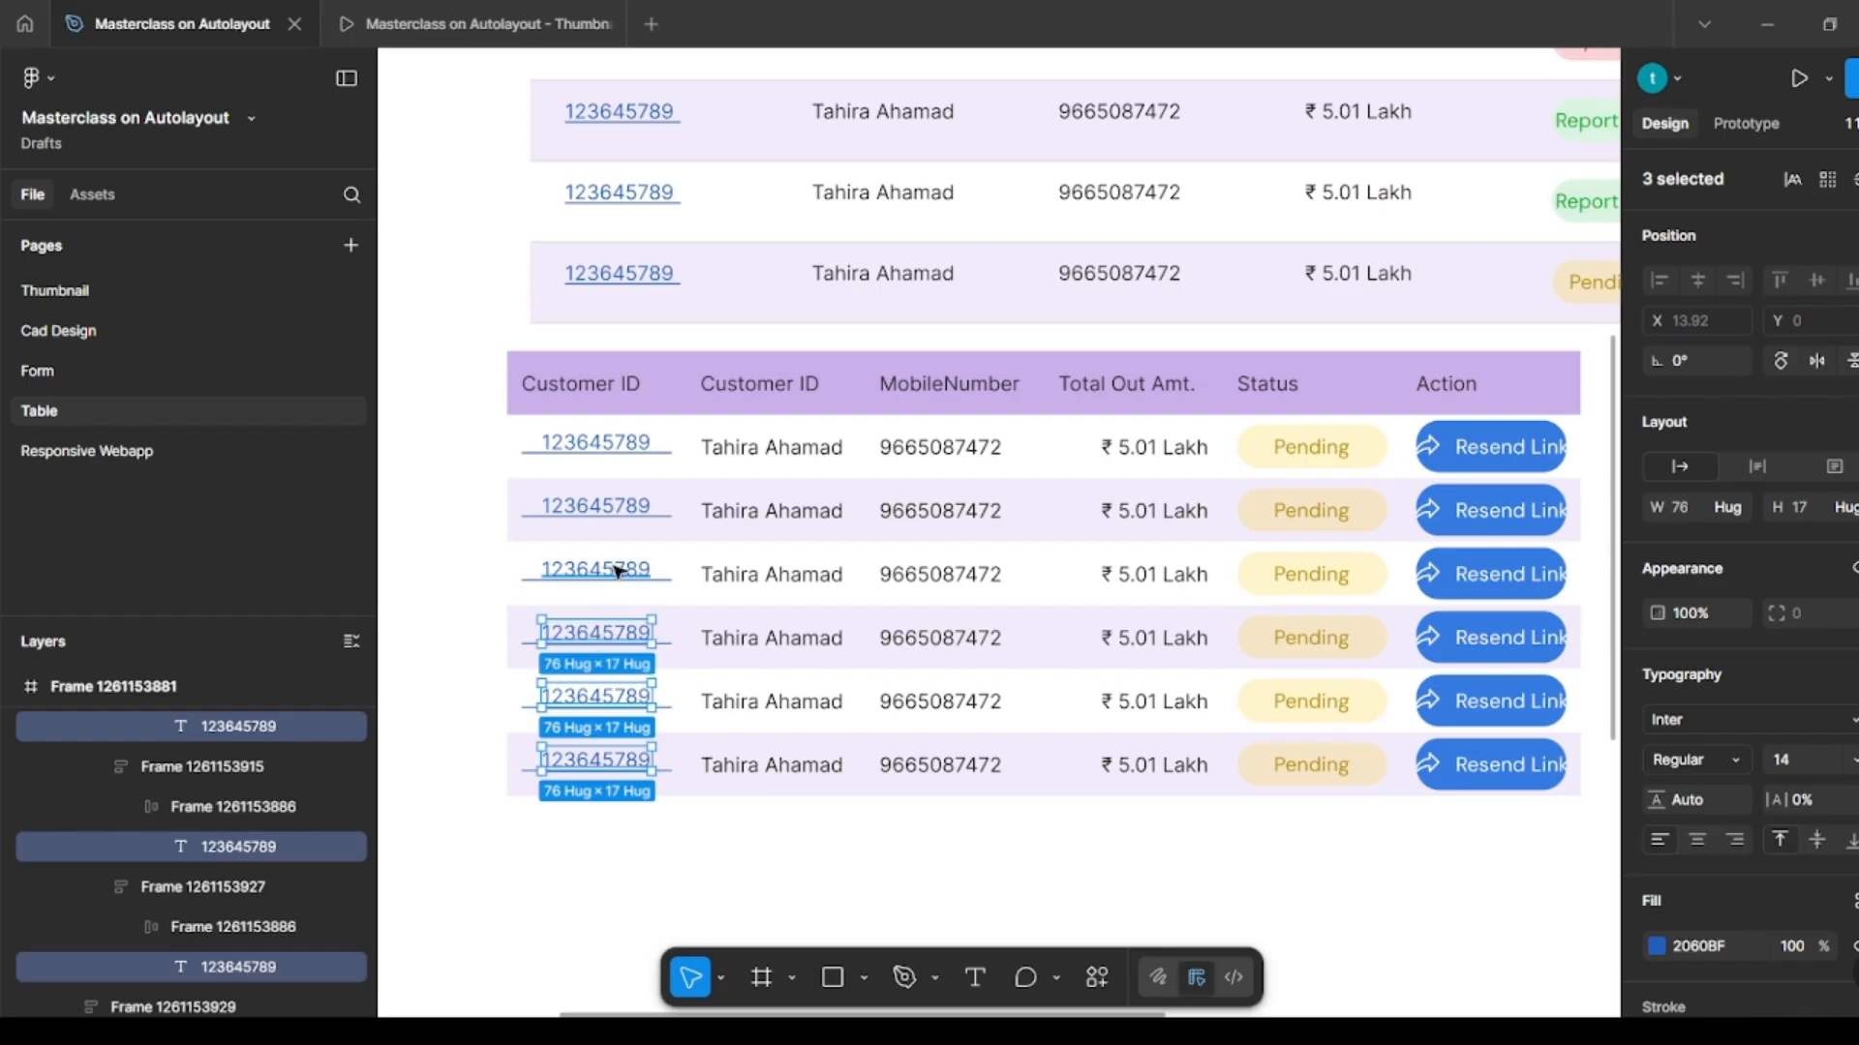
{"action": "left_click", "coordinate": [620, 571], "text": "shift"}
{"action": "left_click", "coordinate": [600, 506], "text": "shift"}
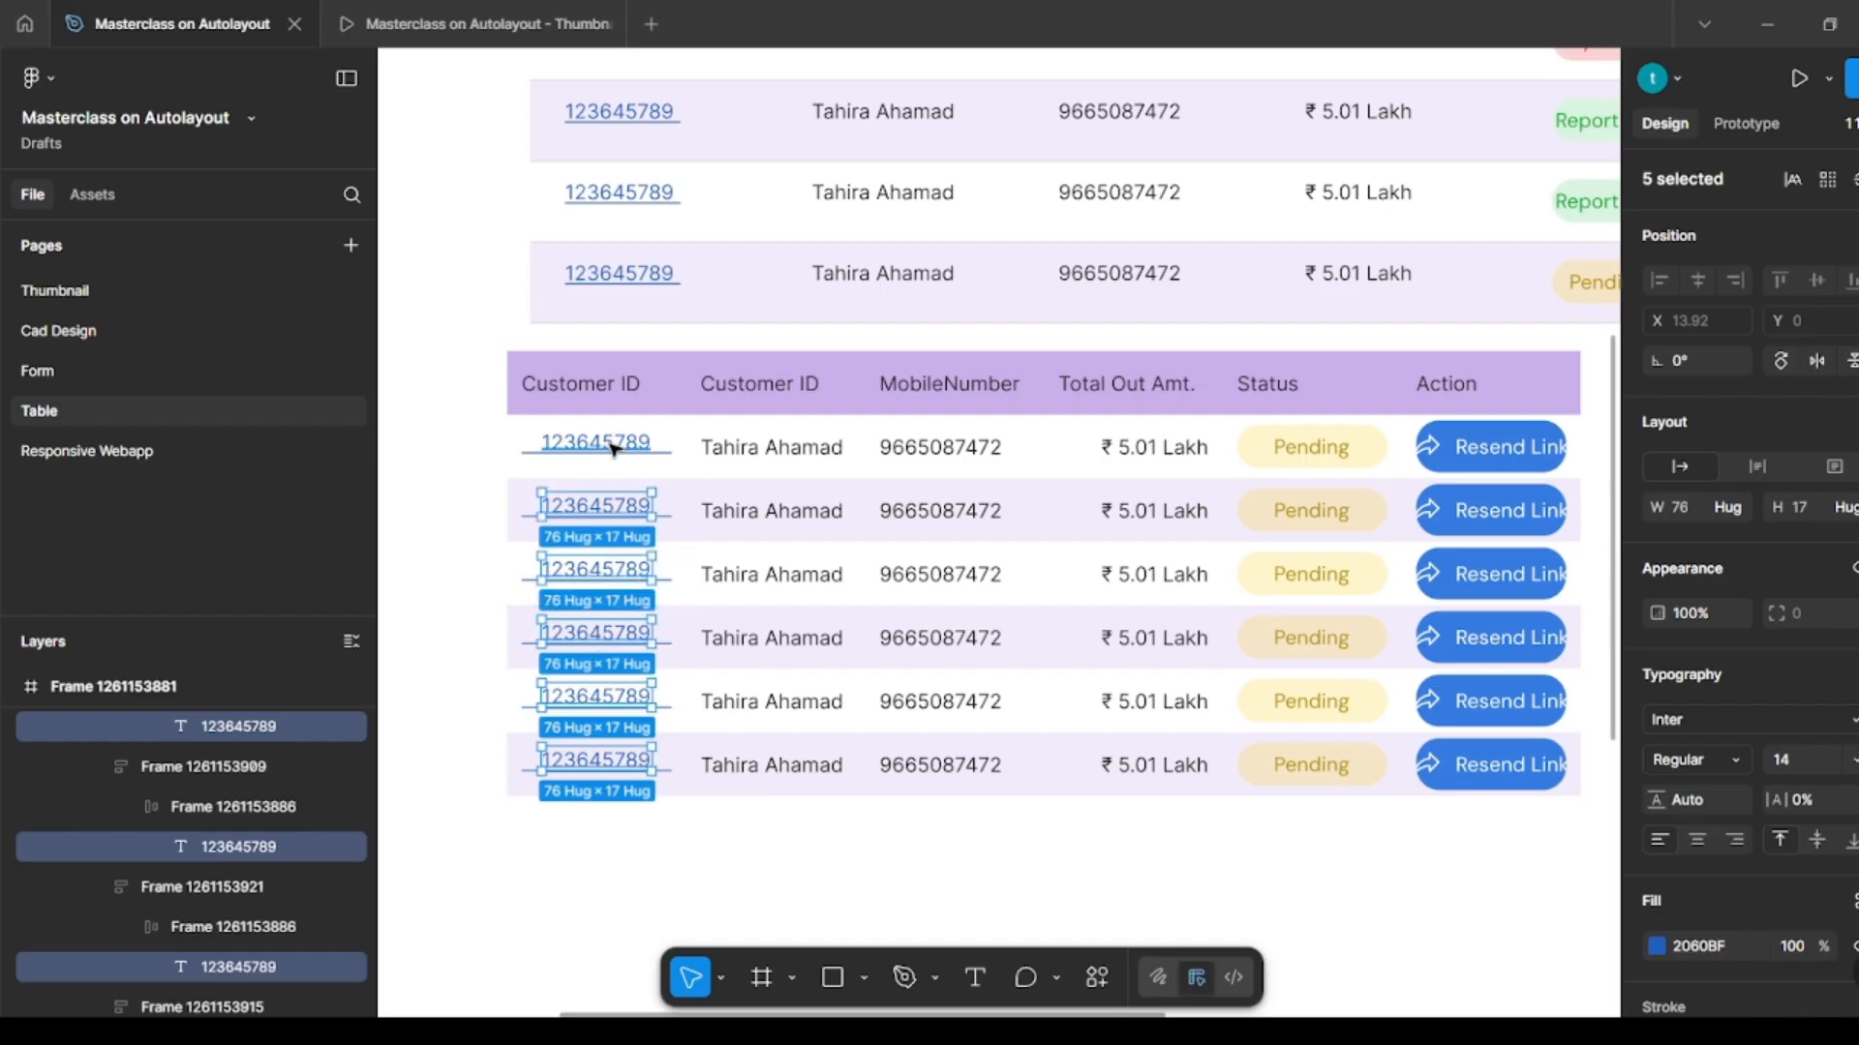
{"action": "left_click", "coordinate": [612, 445], "text": "shift"}
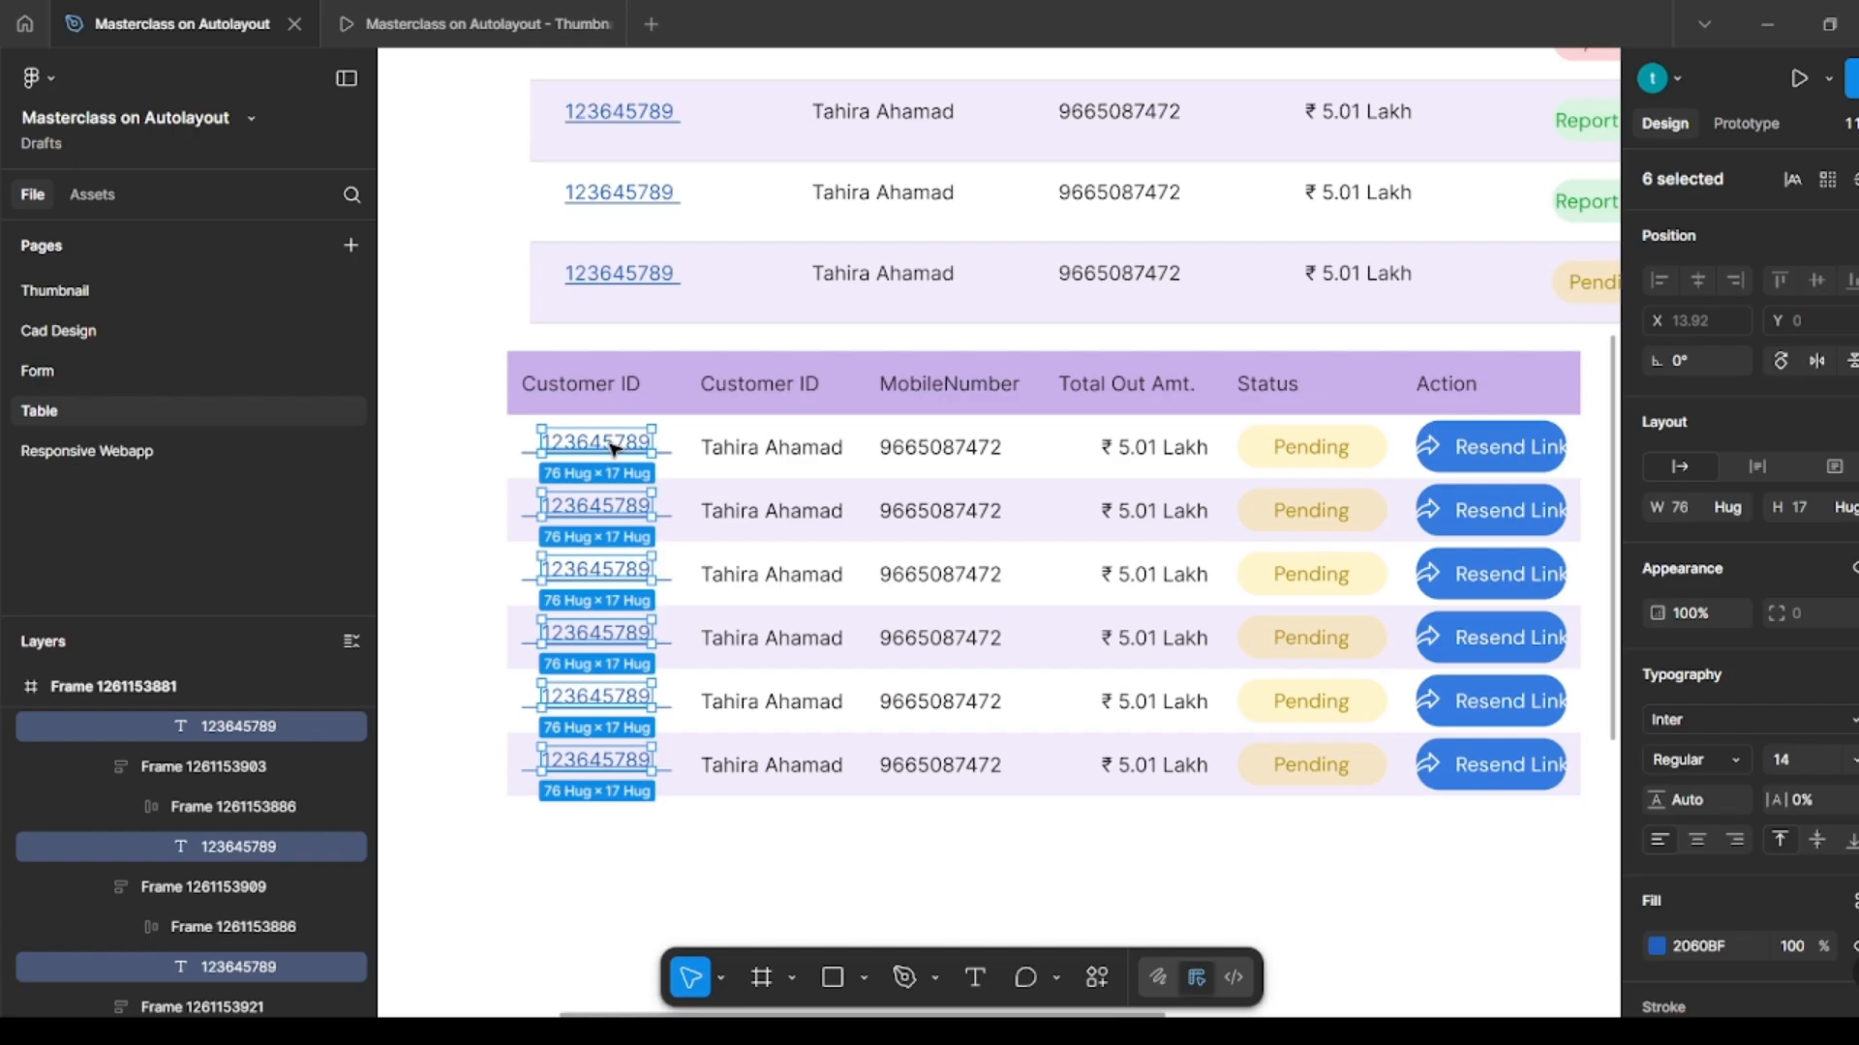
{"action": "key", "text": "shift+Return"}
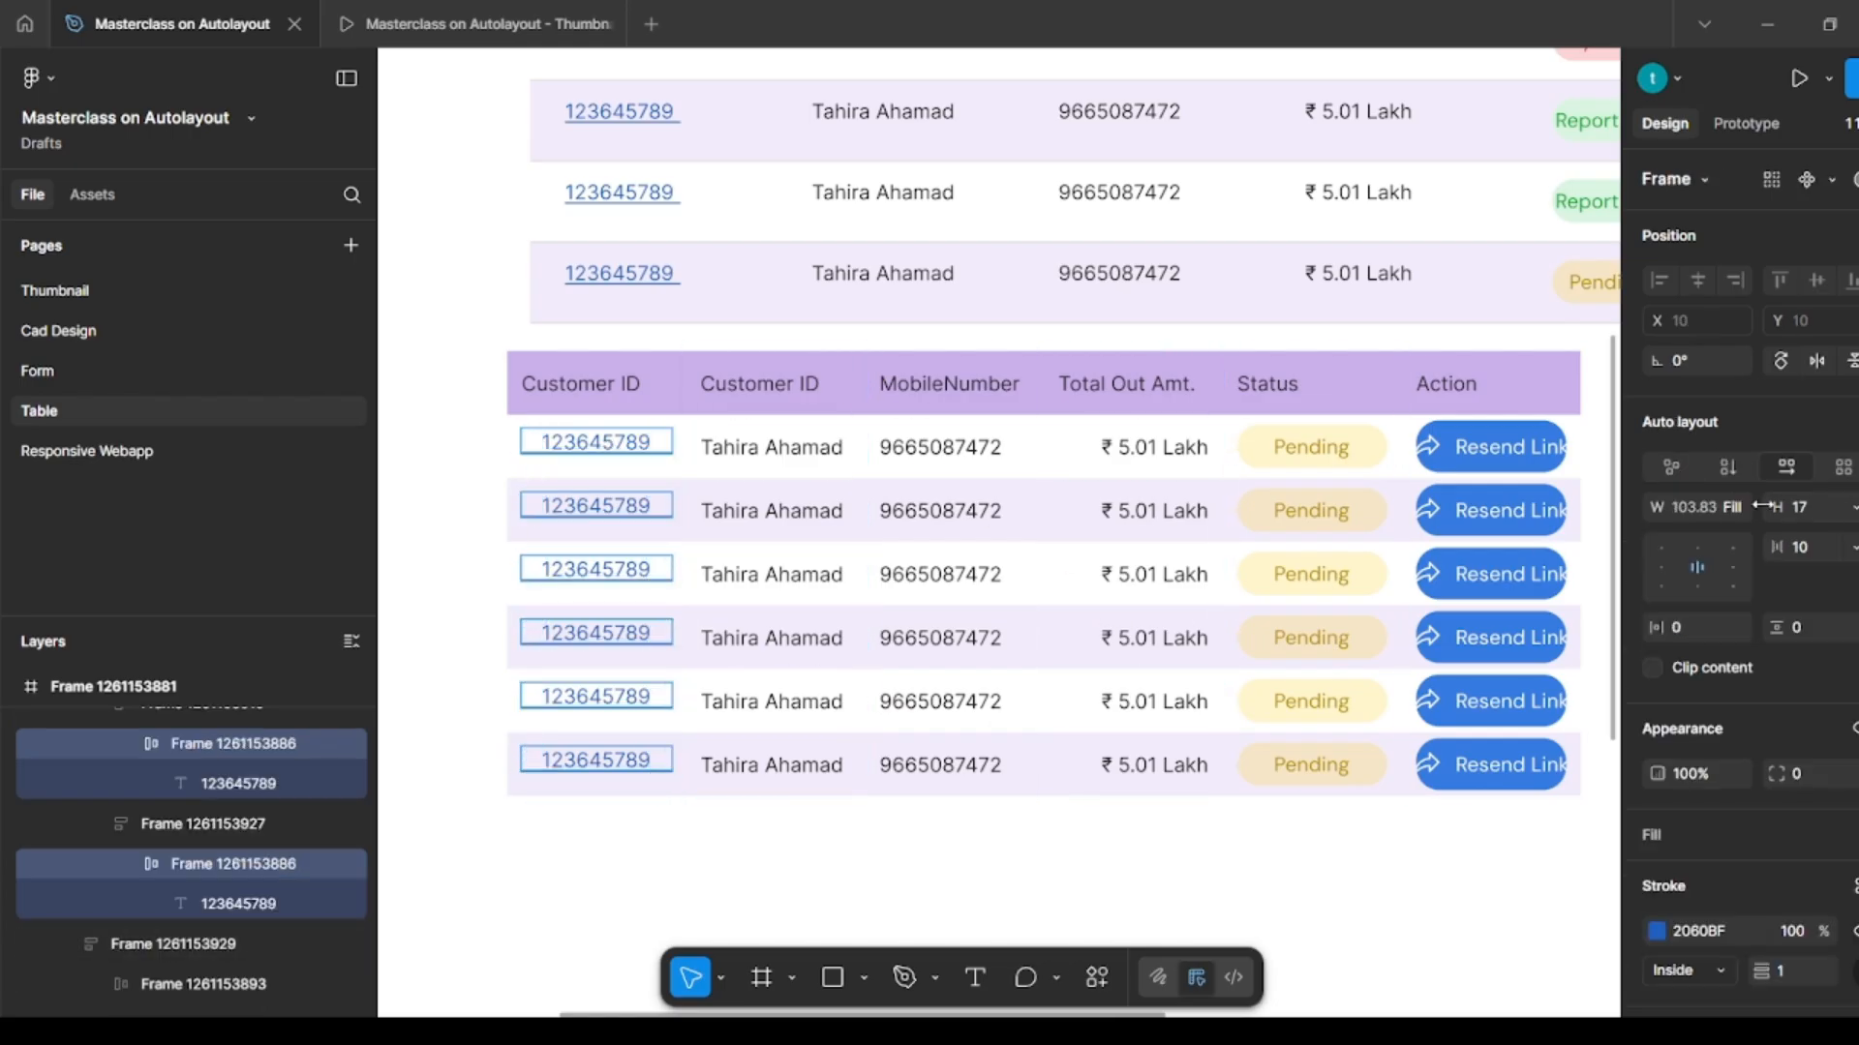
{"action": "left_click", "coordinate": [1733, 505]}
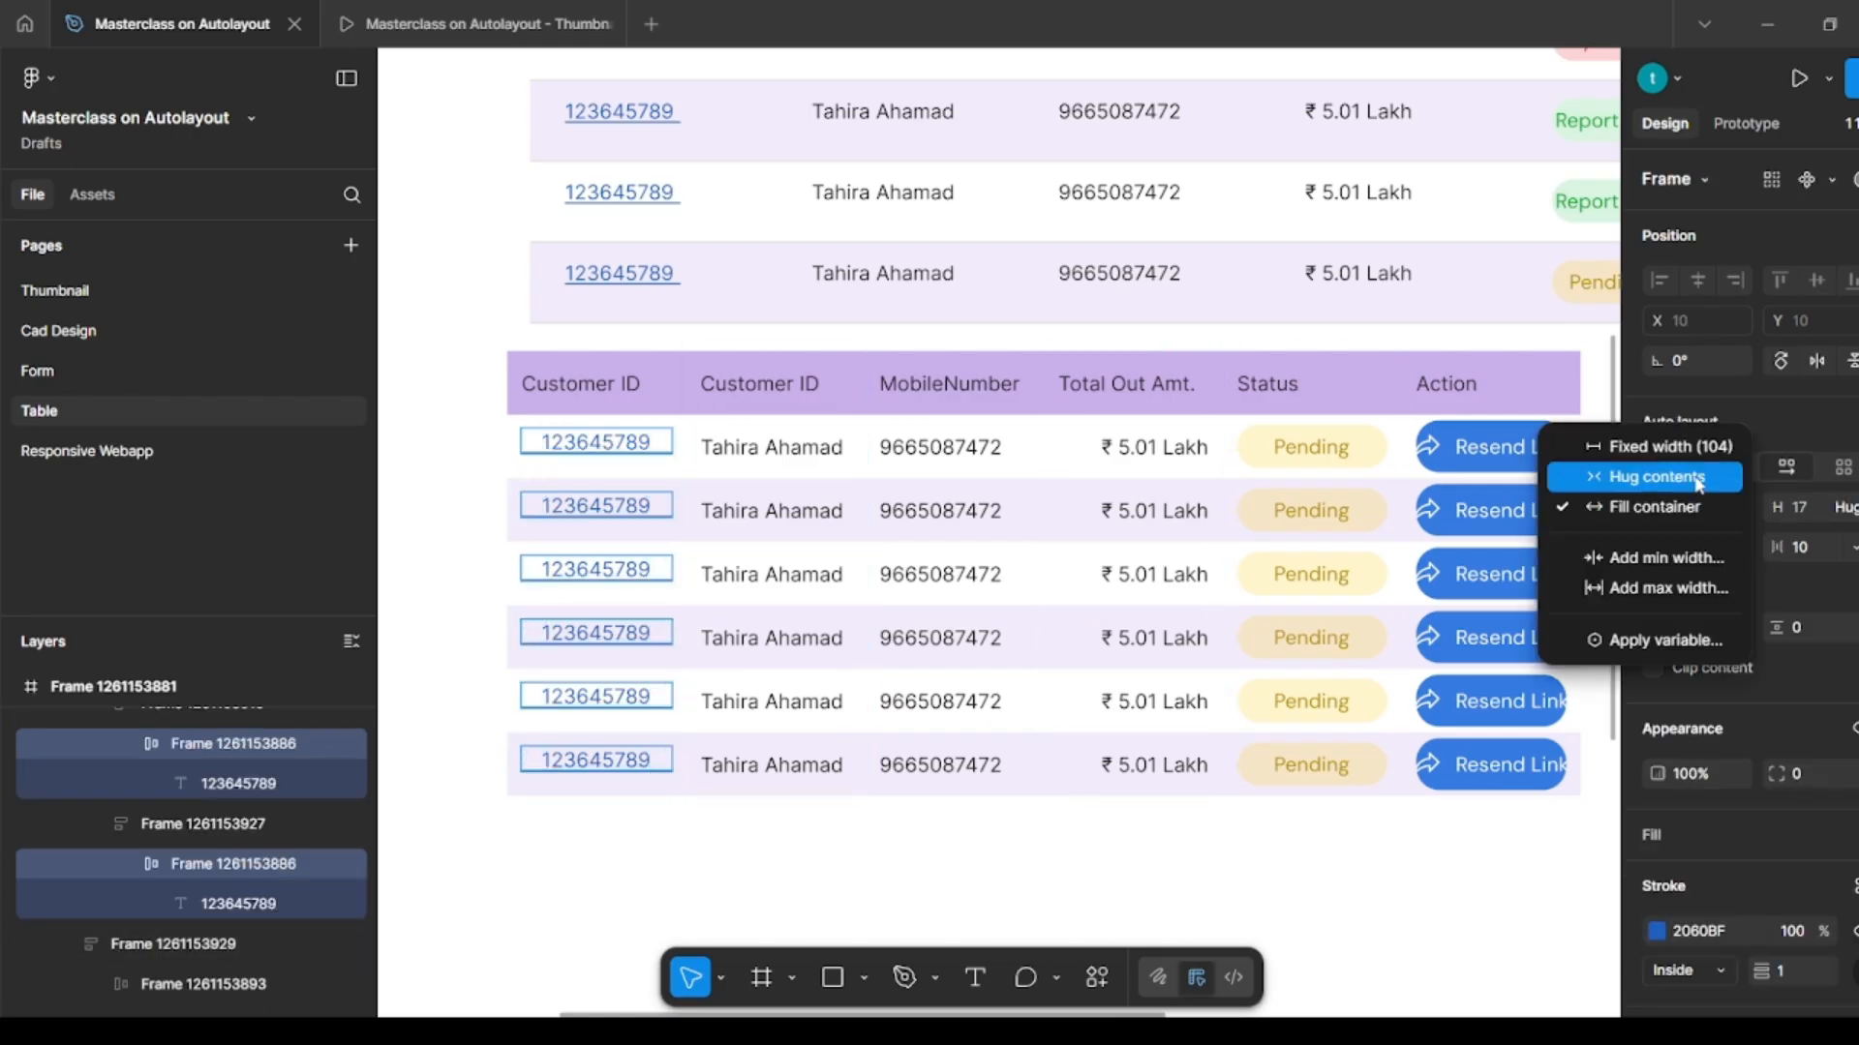
{"action": "left_click", "coordinate": [1657, 477]}
{"action": "left_click", "coordinate": [684, 866]}
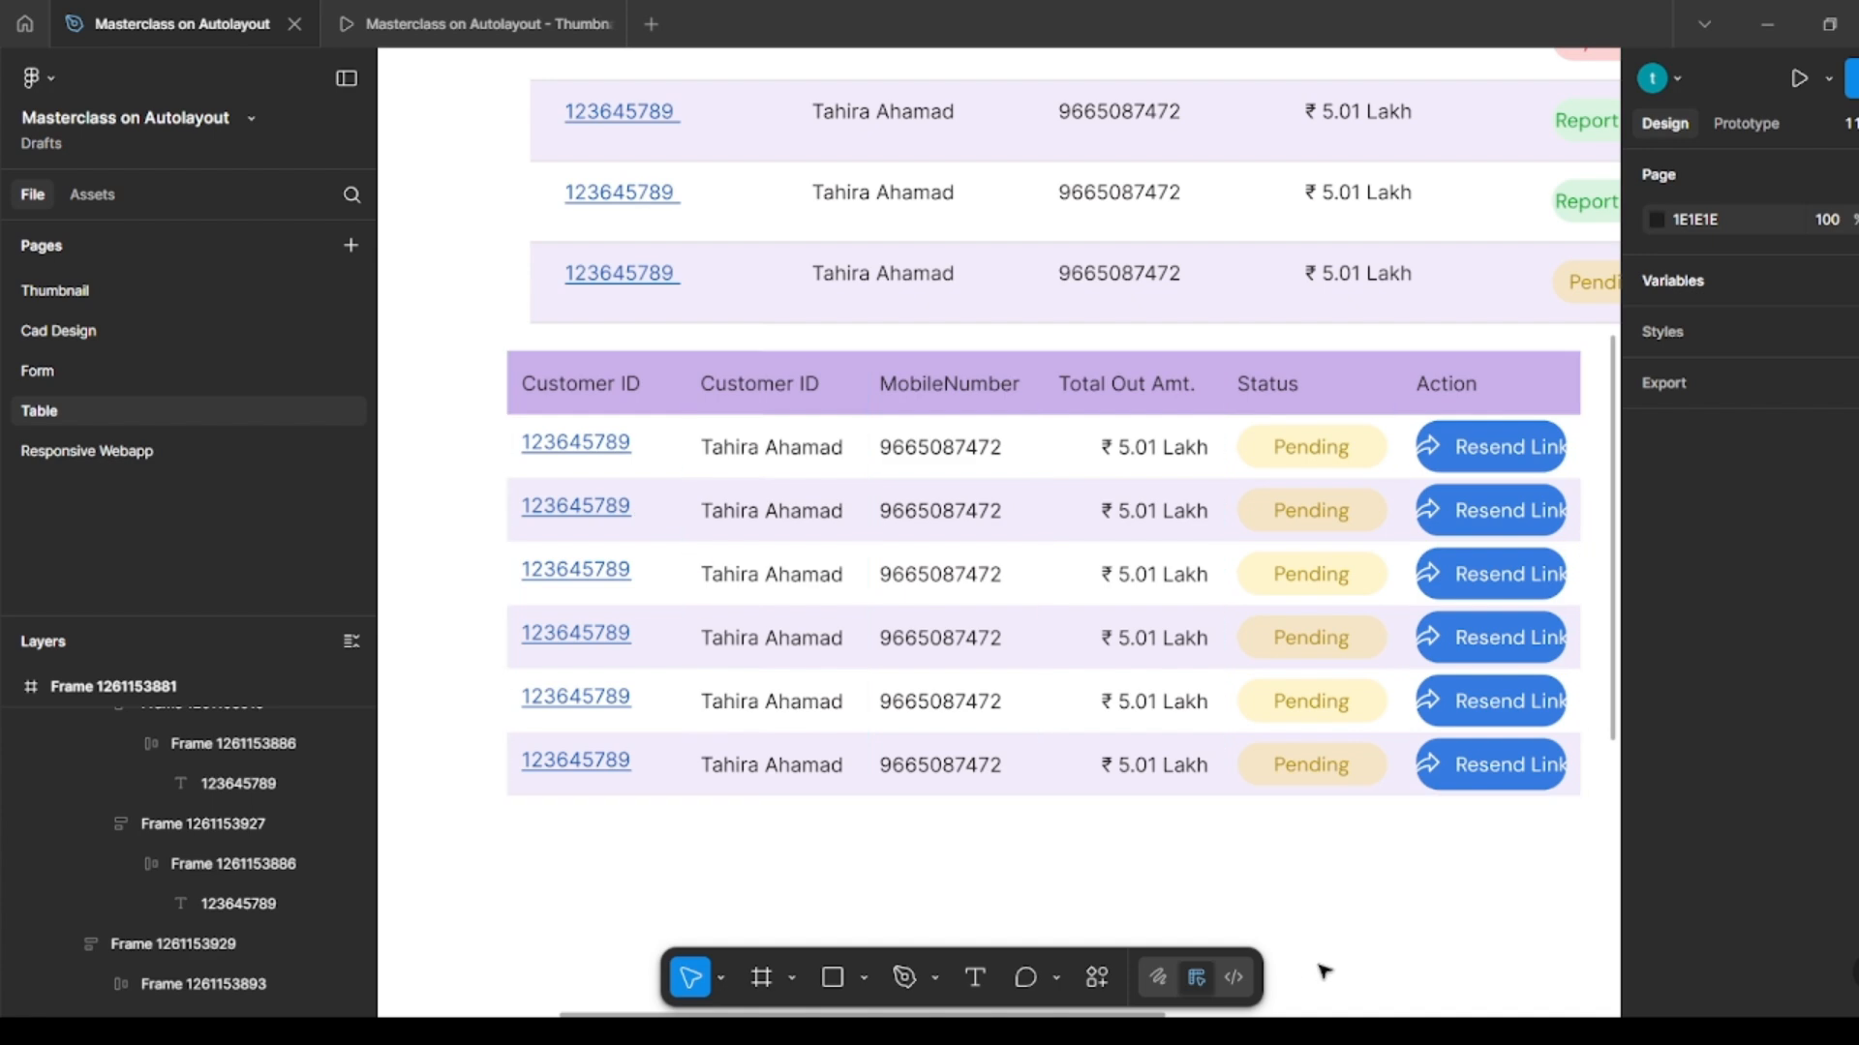
{"action": "scroll", "coordinate": [1257, 950], "scroll_direction": "right", "scroll_amount": 5}
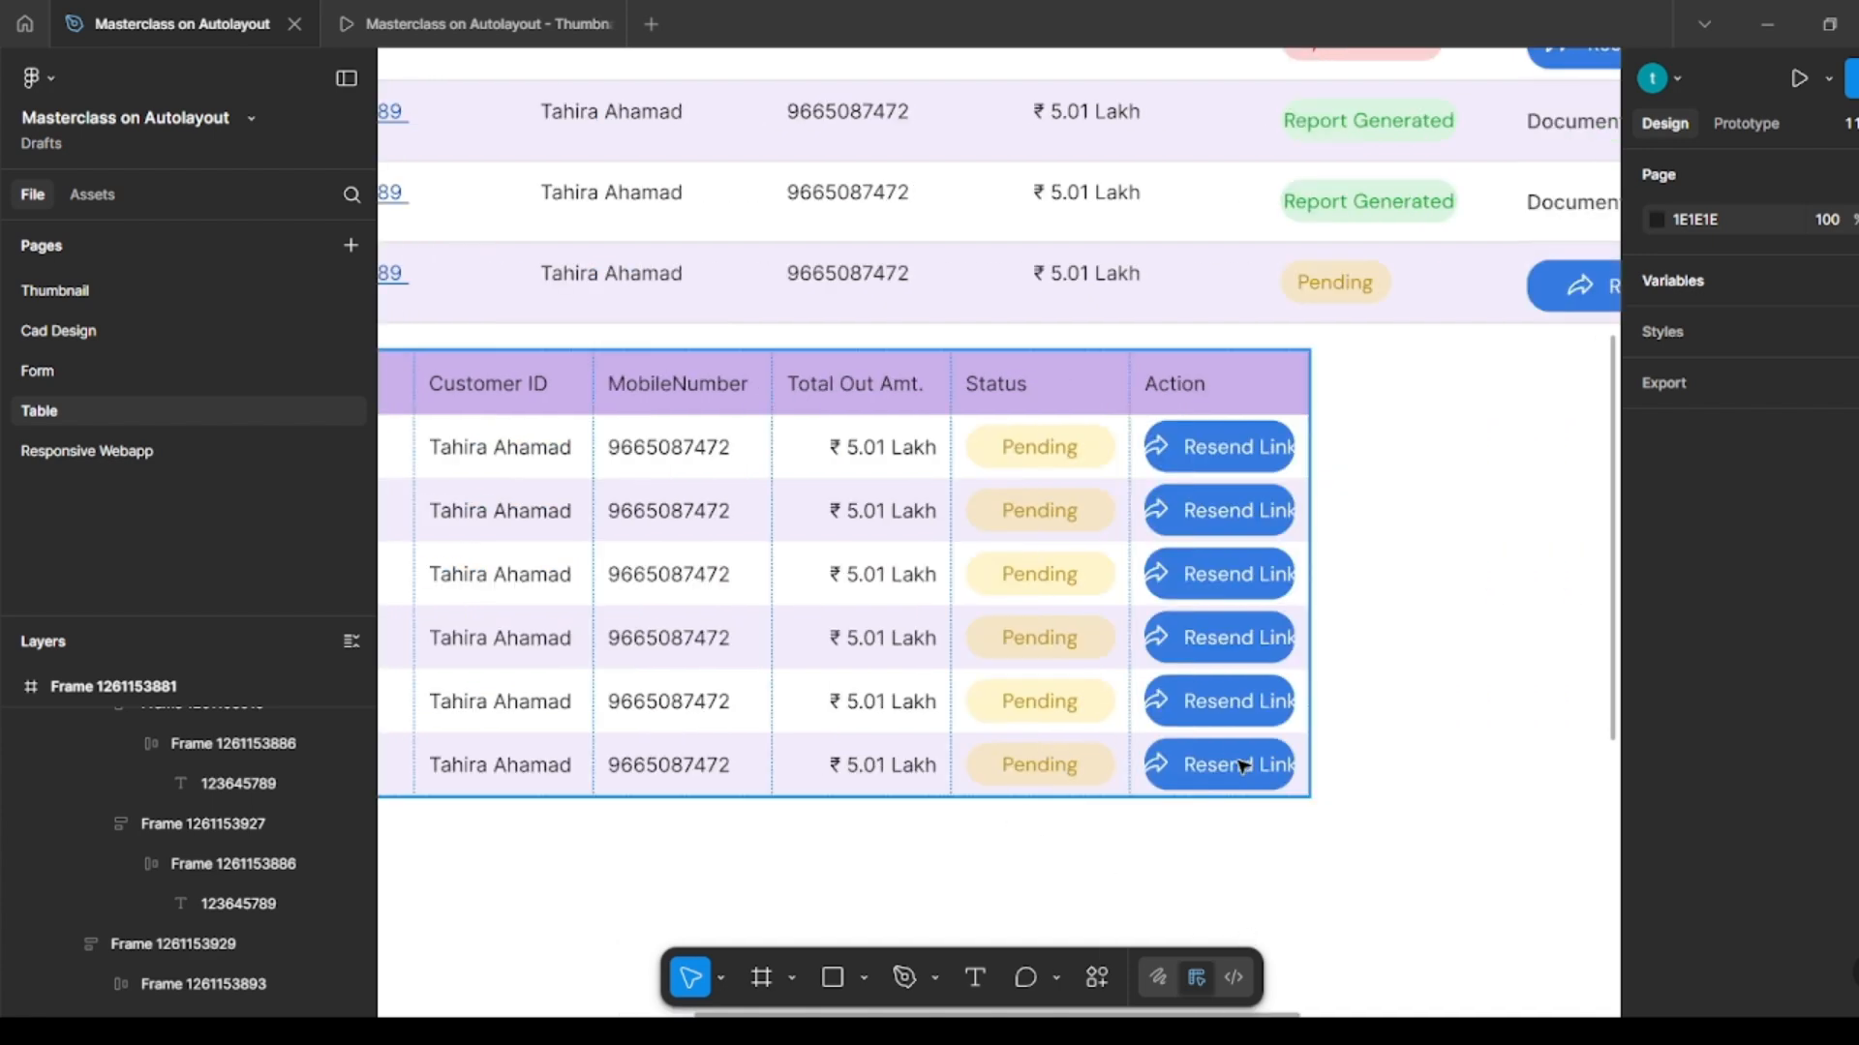
{"action": "left_click", "coordinate": [1243, 767]}
{"action": "left_click", "coordinate": [1243, 767]}
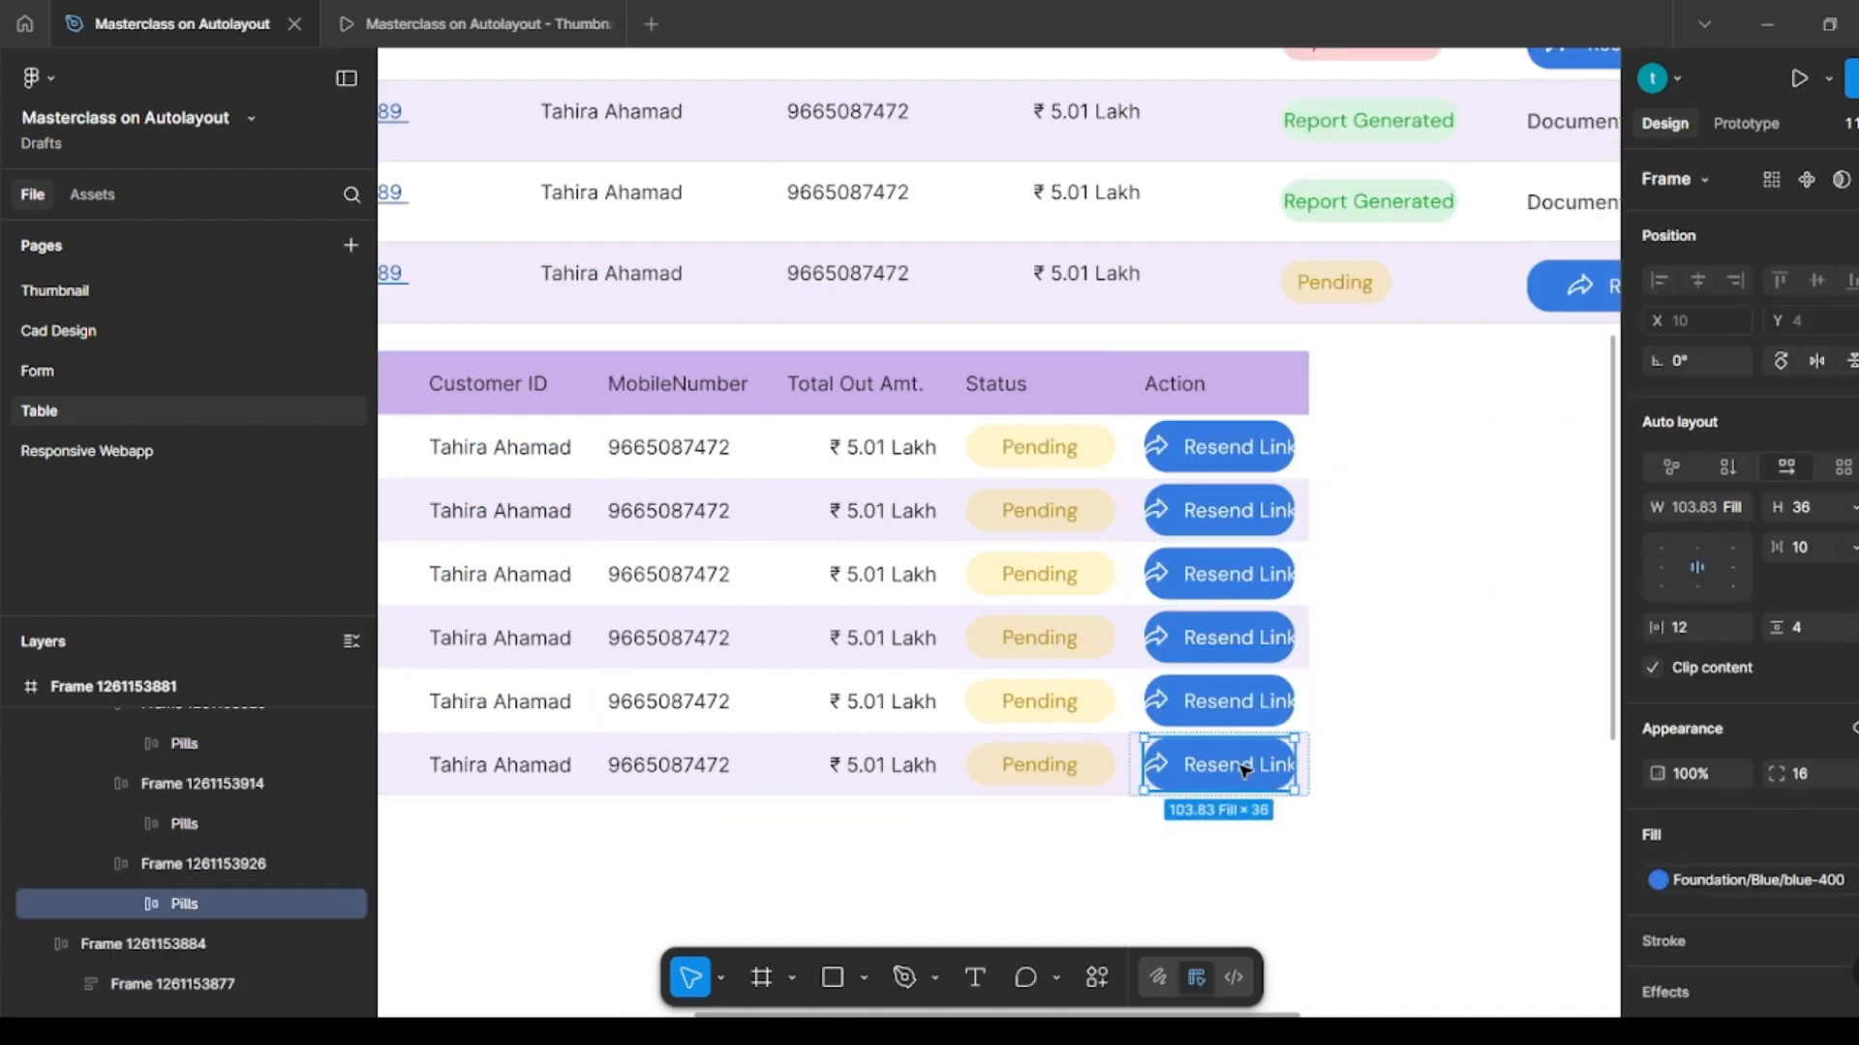
{"action": "left_click", "coordinate": [1247, 697], "text": "shift"}
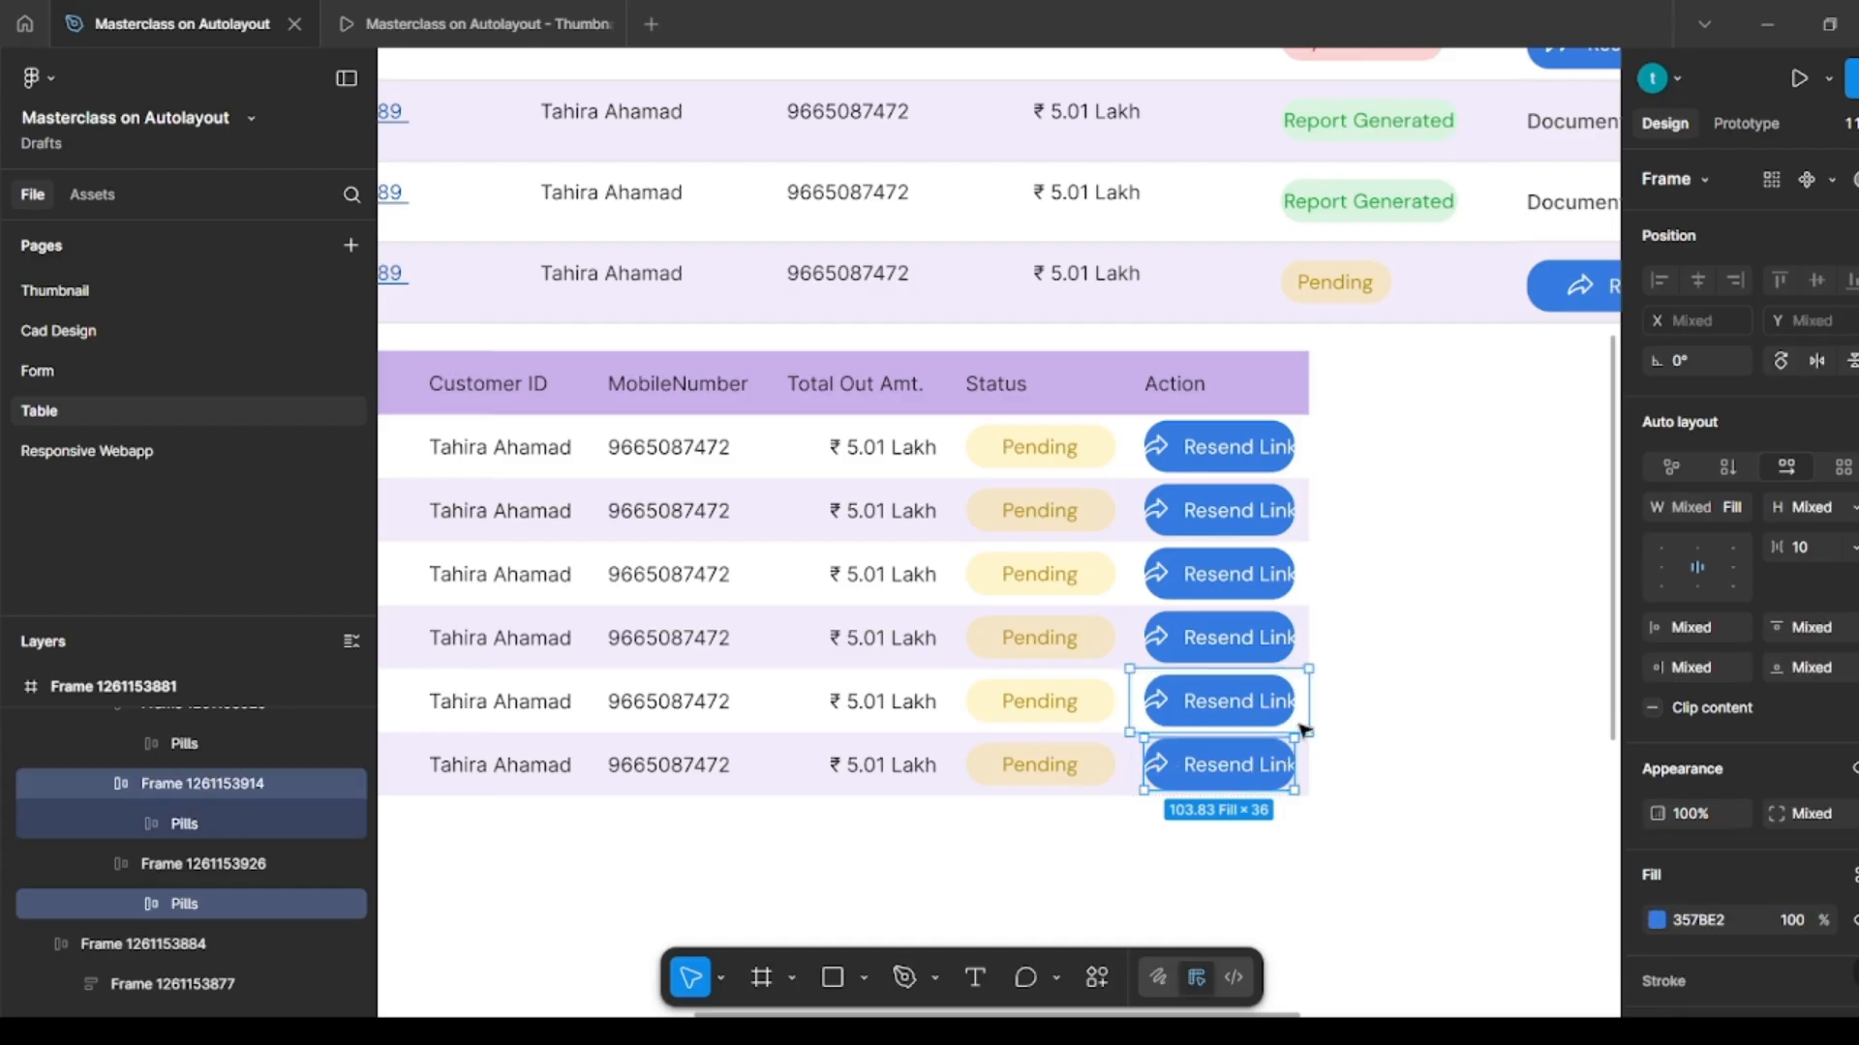
{"action": "left_click", "coordinate": [1383, 754]}
Step: Set the width of the six Resend Link buttons in the Action column to hug their contents
{"action": "left_click", "coordinate": [1244, 767], "text": "ctrl"}
{"action": "left_click", "coordinate": [1222, 704], "text": "ctrl+shift"}
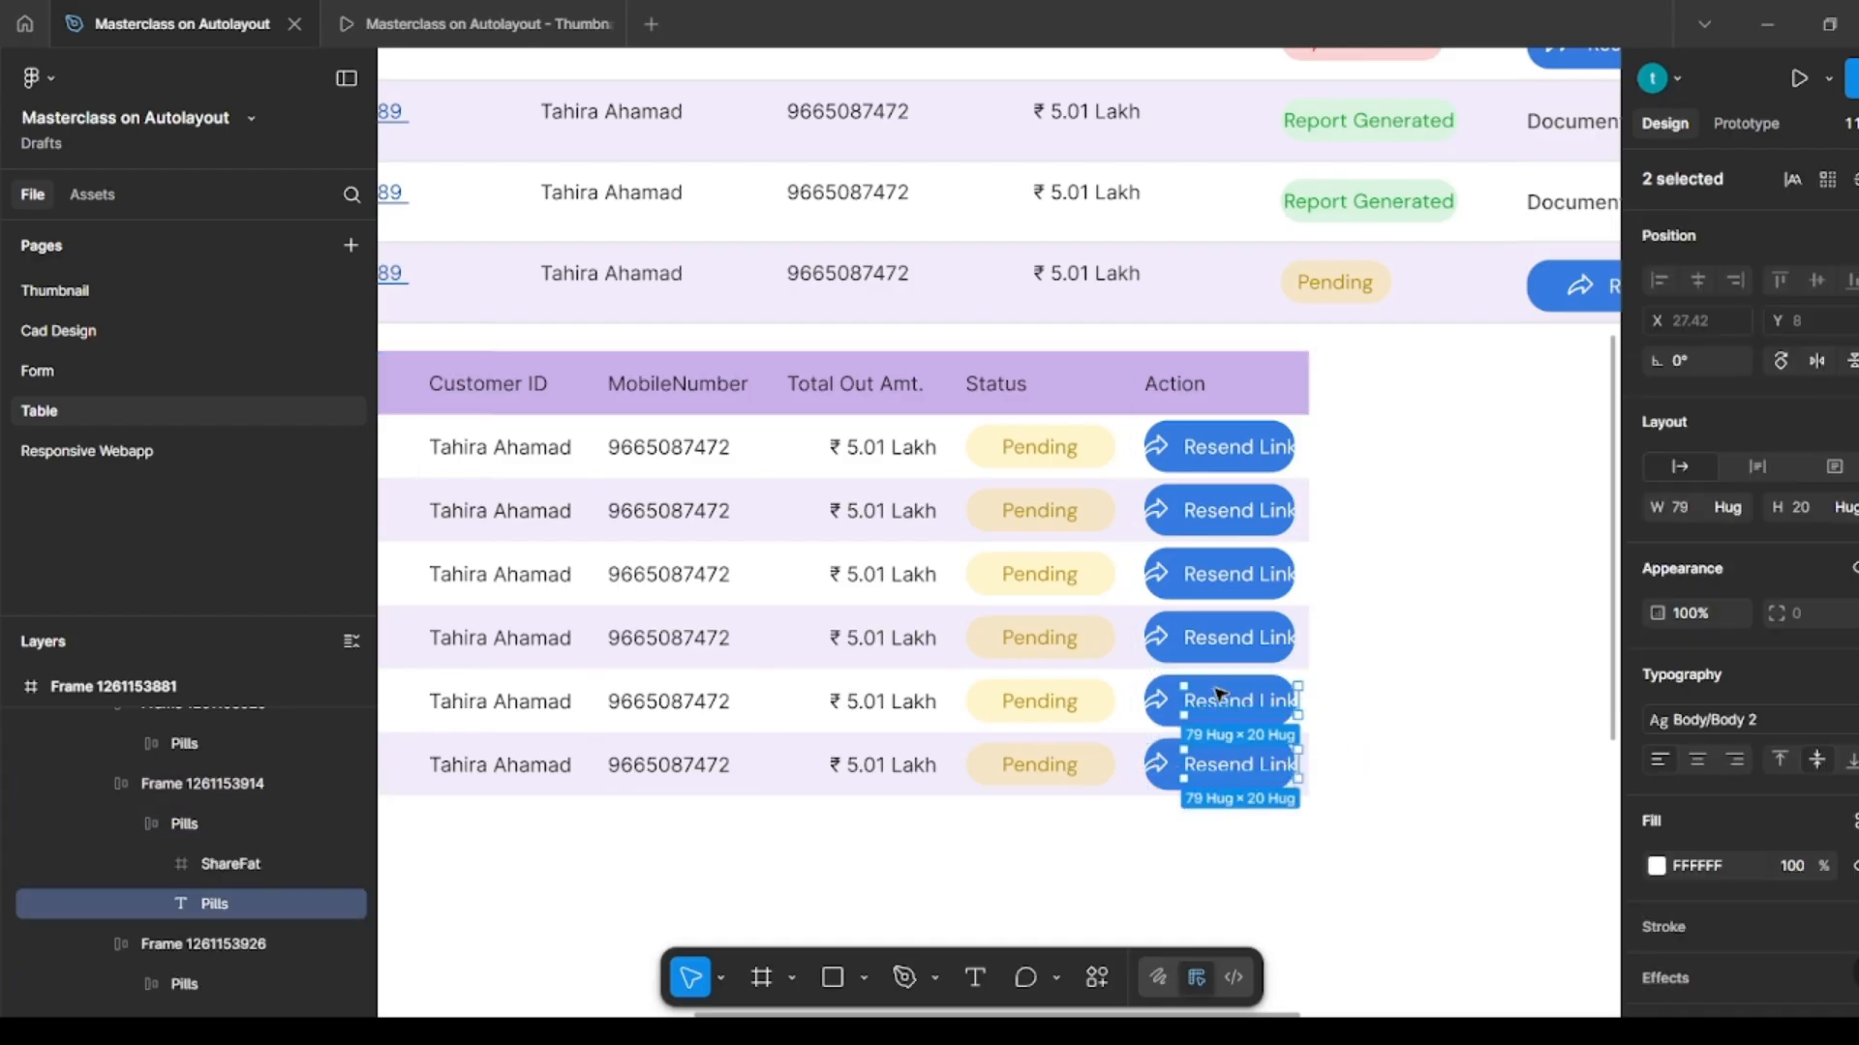
{"action": "left_click", "coordinate": [1226, 641], "text": "ctrl+shift"}
{"action": "left_click", "coordinate": [1239, 575], "text": "ctrl+shift"}
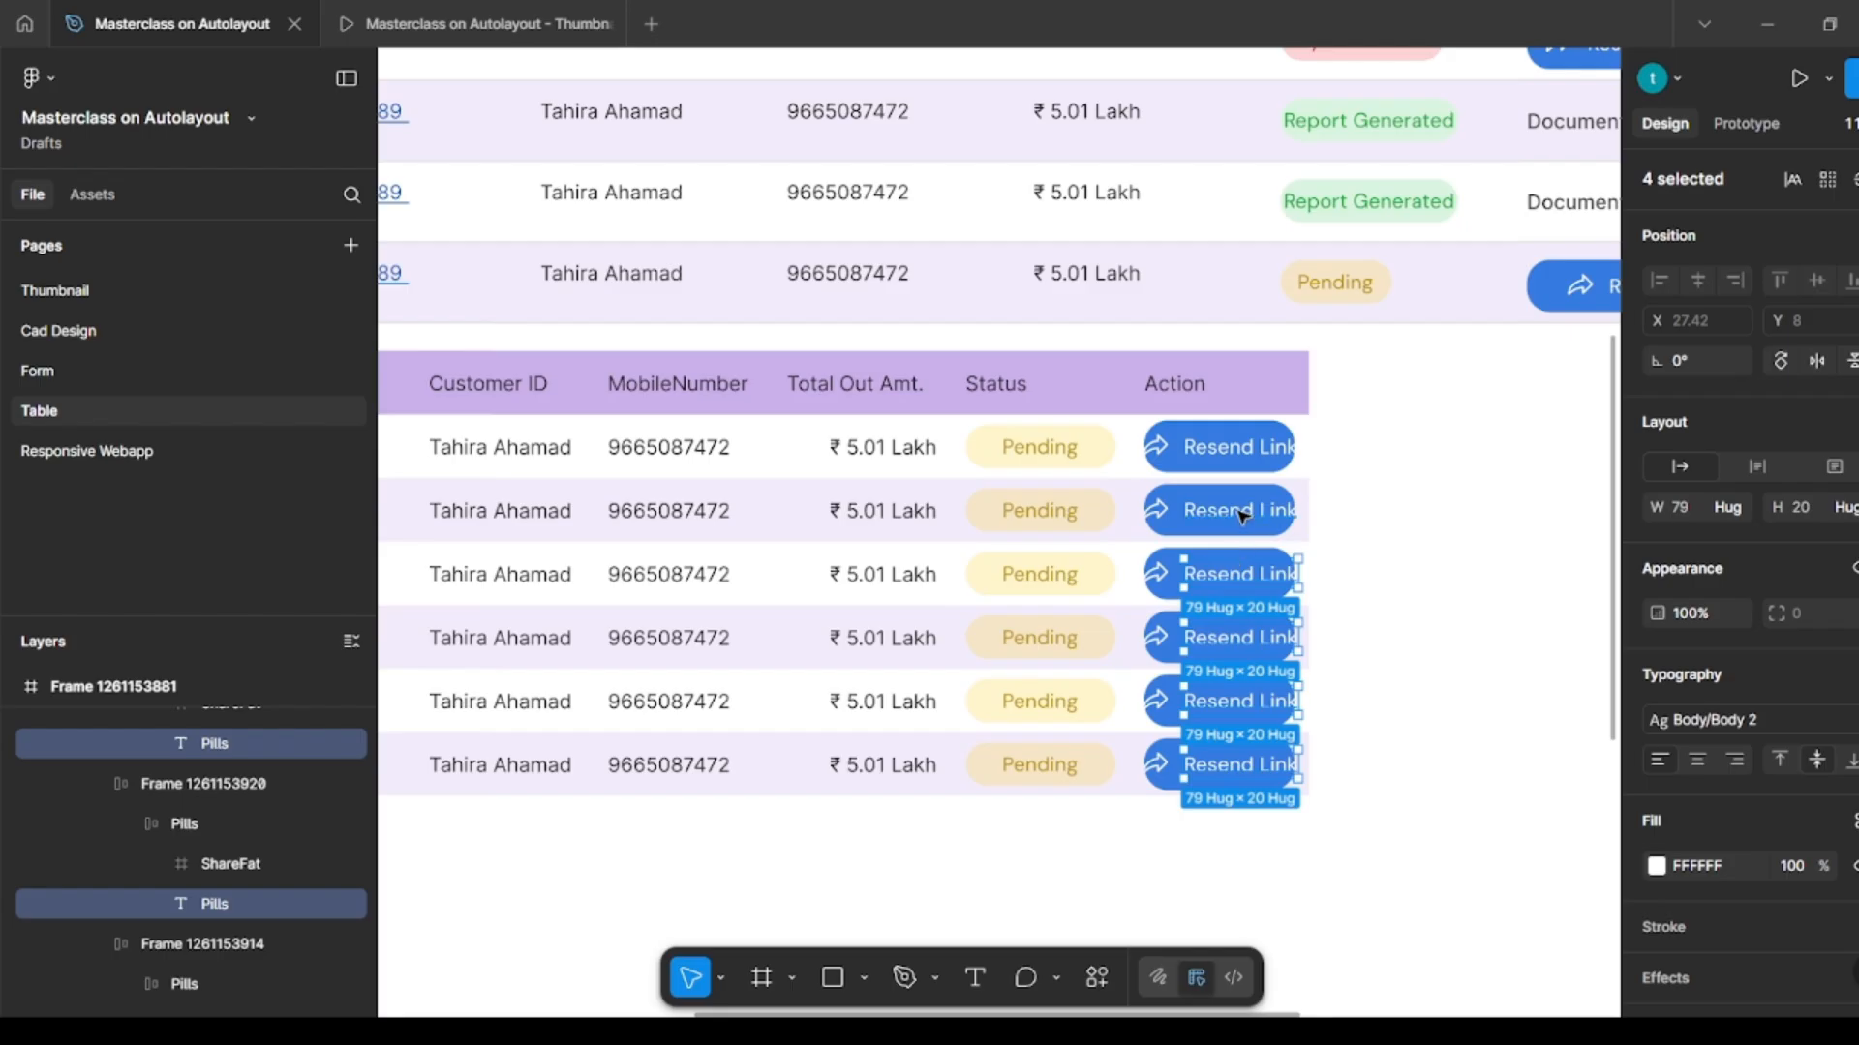
{"action": "left_click", "coordinate": [1246, 513], "text": "ctrl+shift"}
{"action": "left_click", "coordinate": [1250, 452], "text": "ctrl+shift"}
{"action": "key", "text": "shift+Return"}
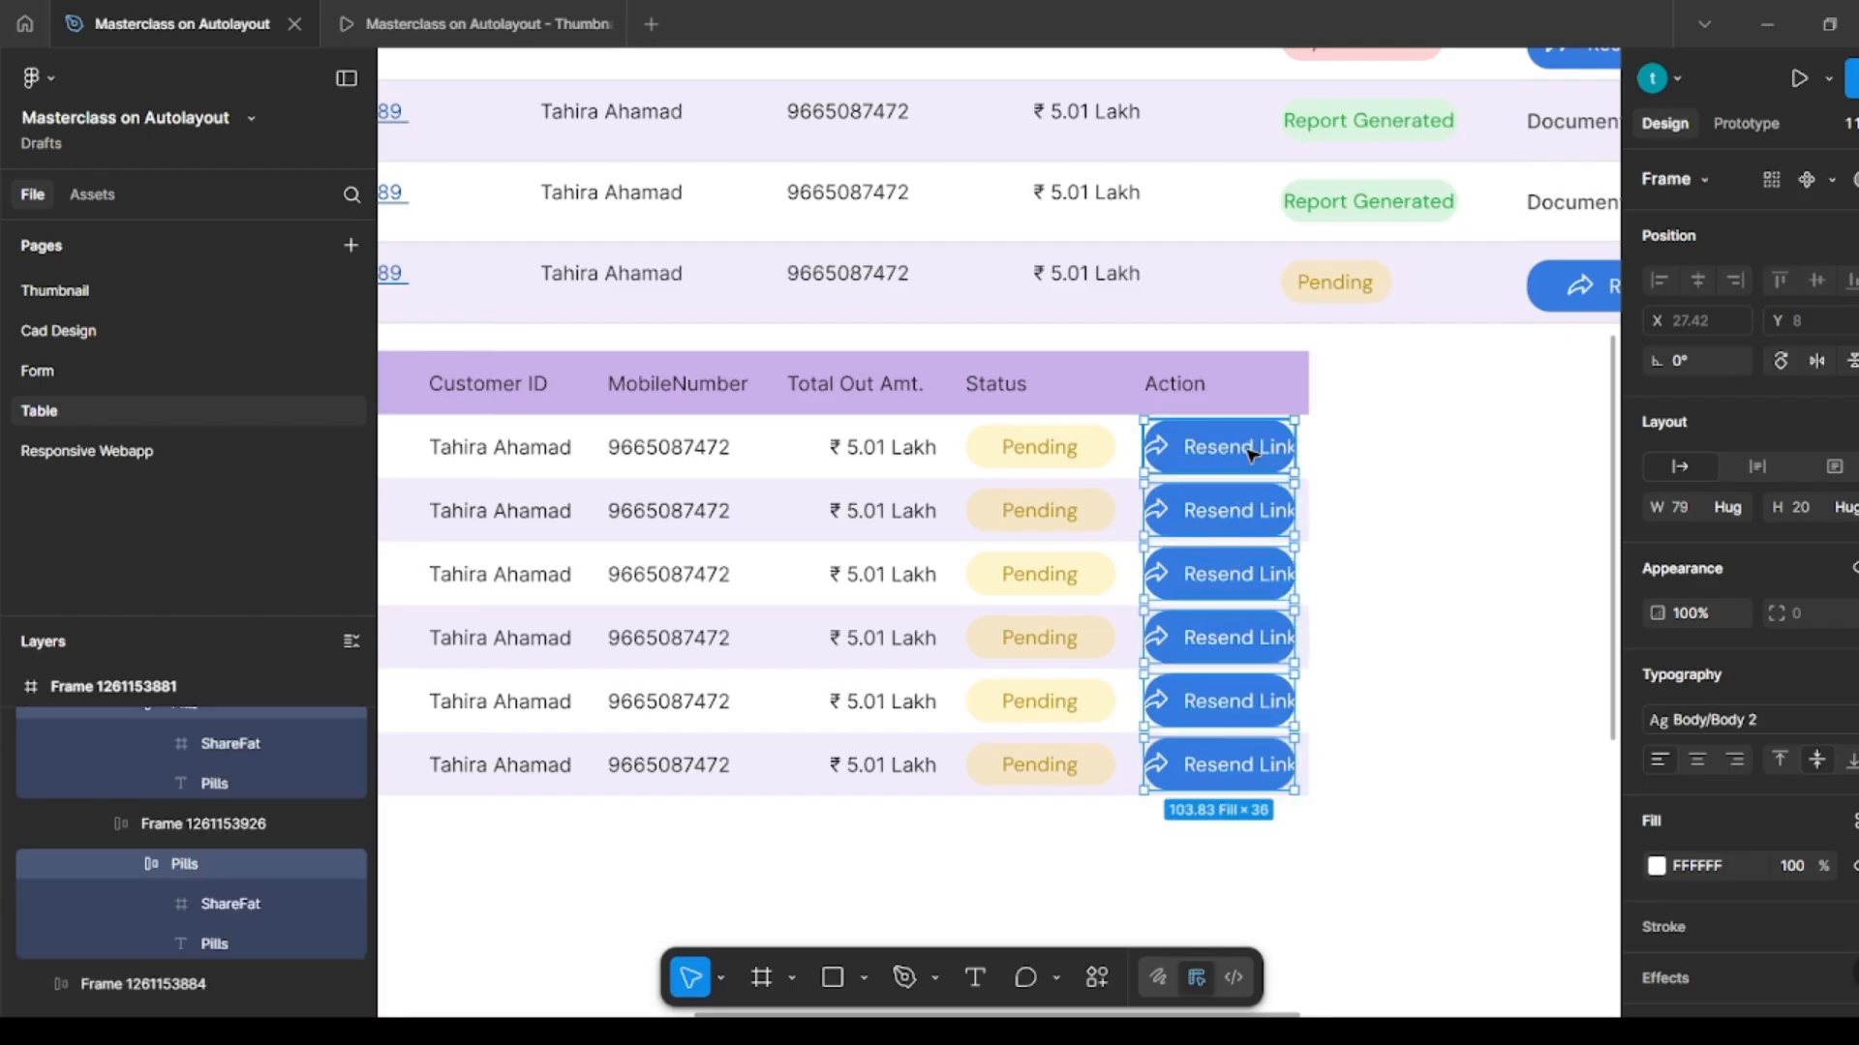
{"action": "left_click", "coordinate": [1739, 507]}
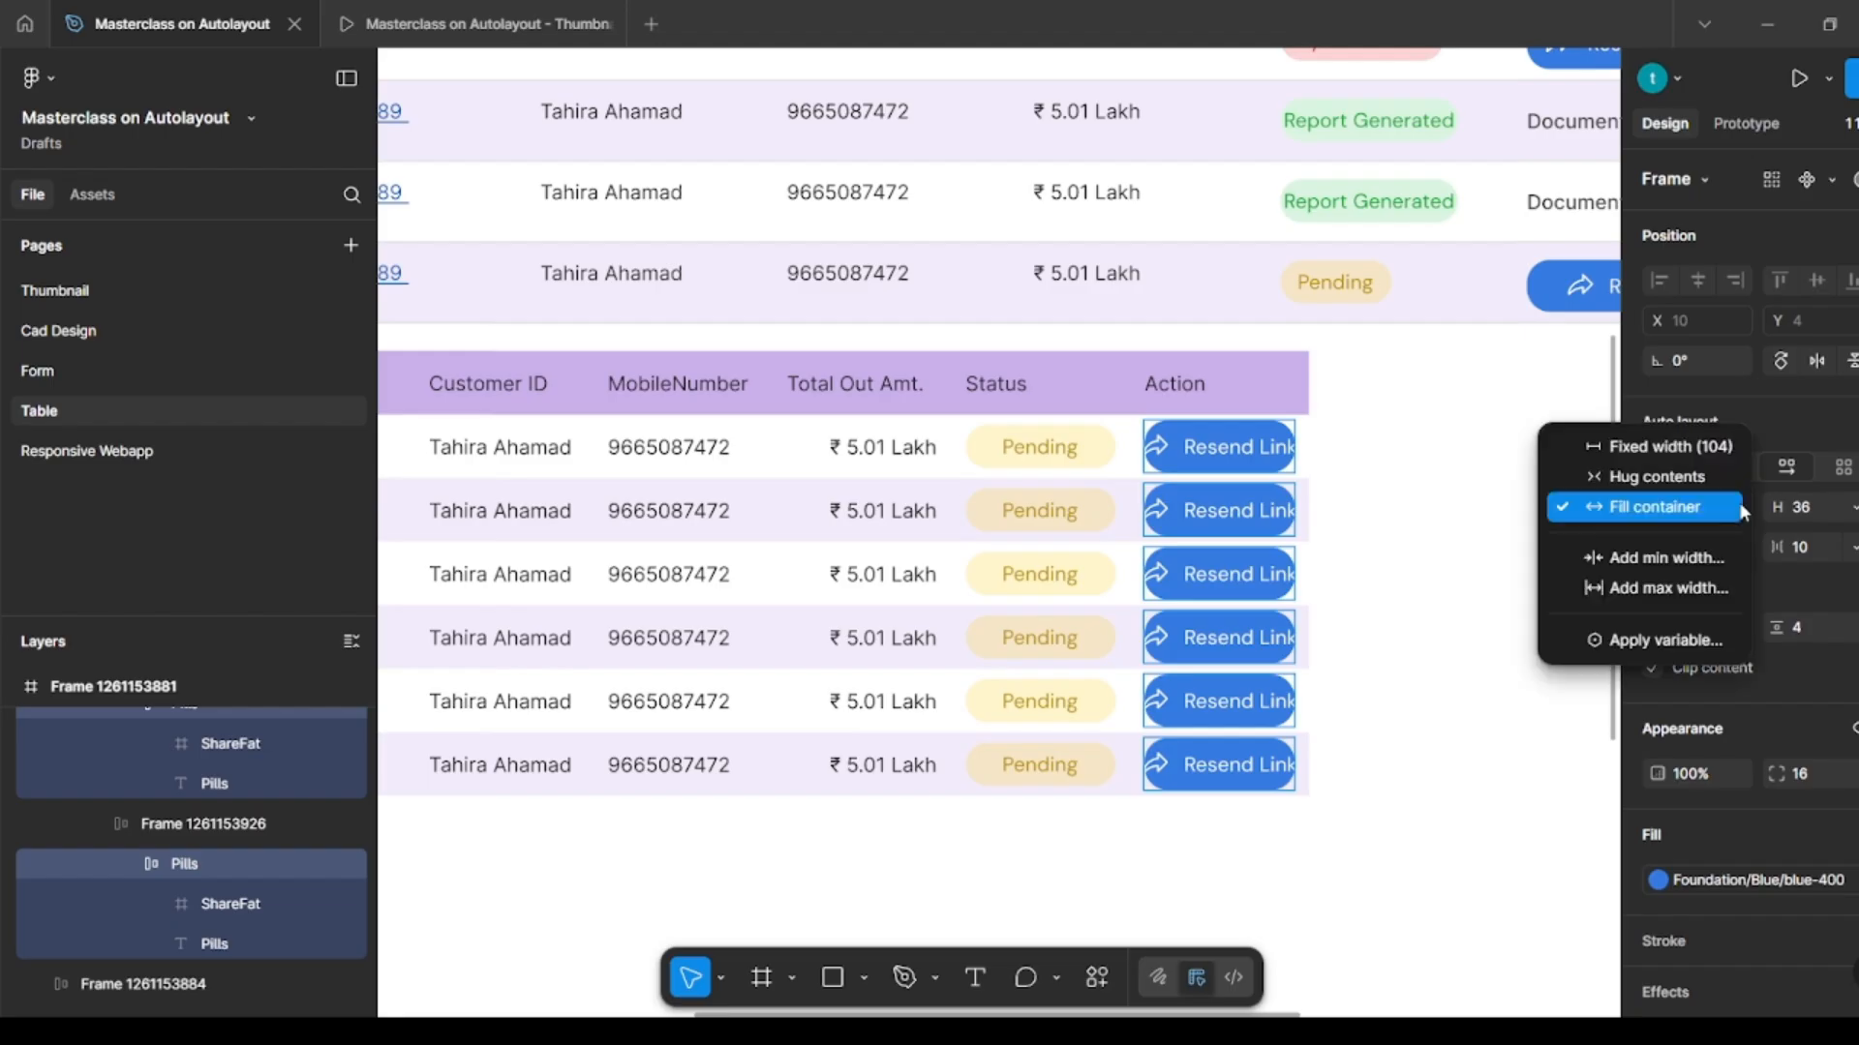
{"action": "left_click", "coordinate": [1719, 478]}
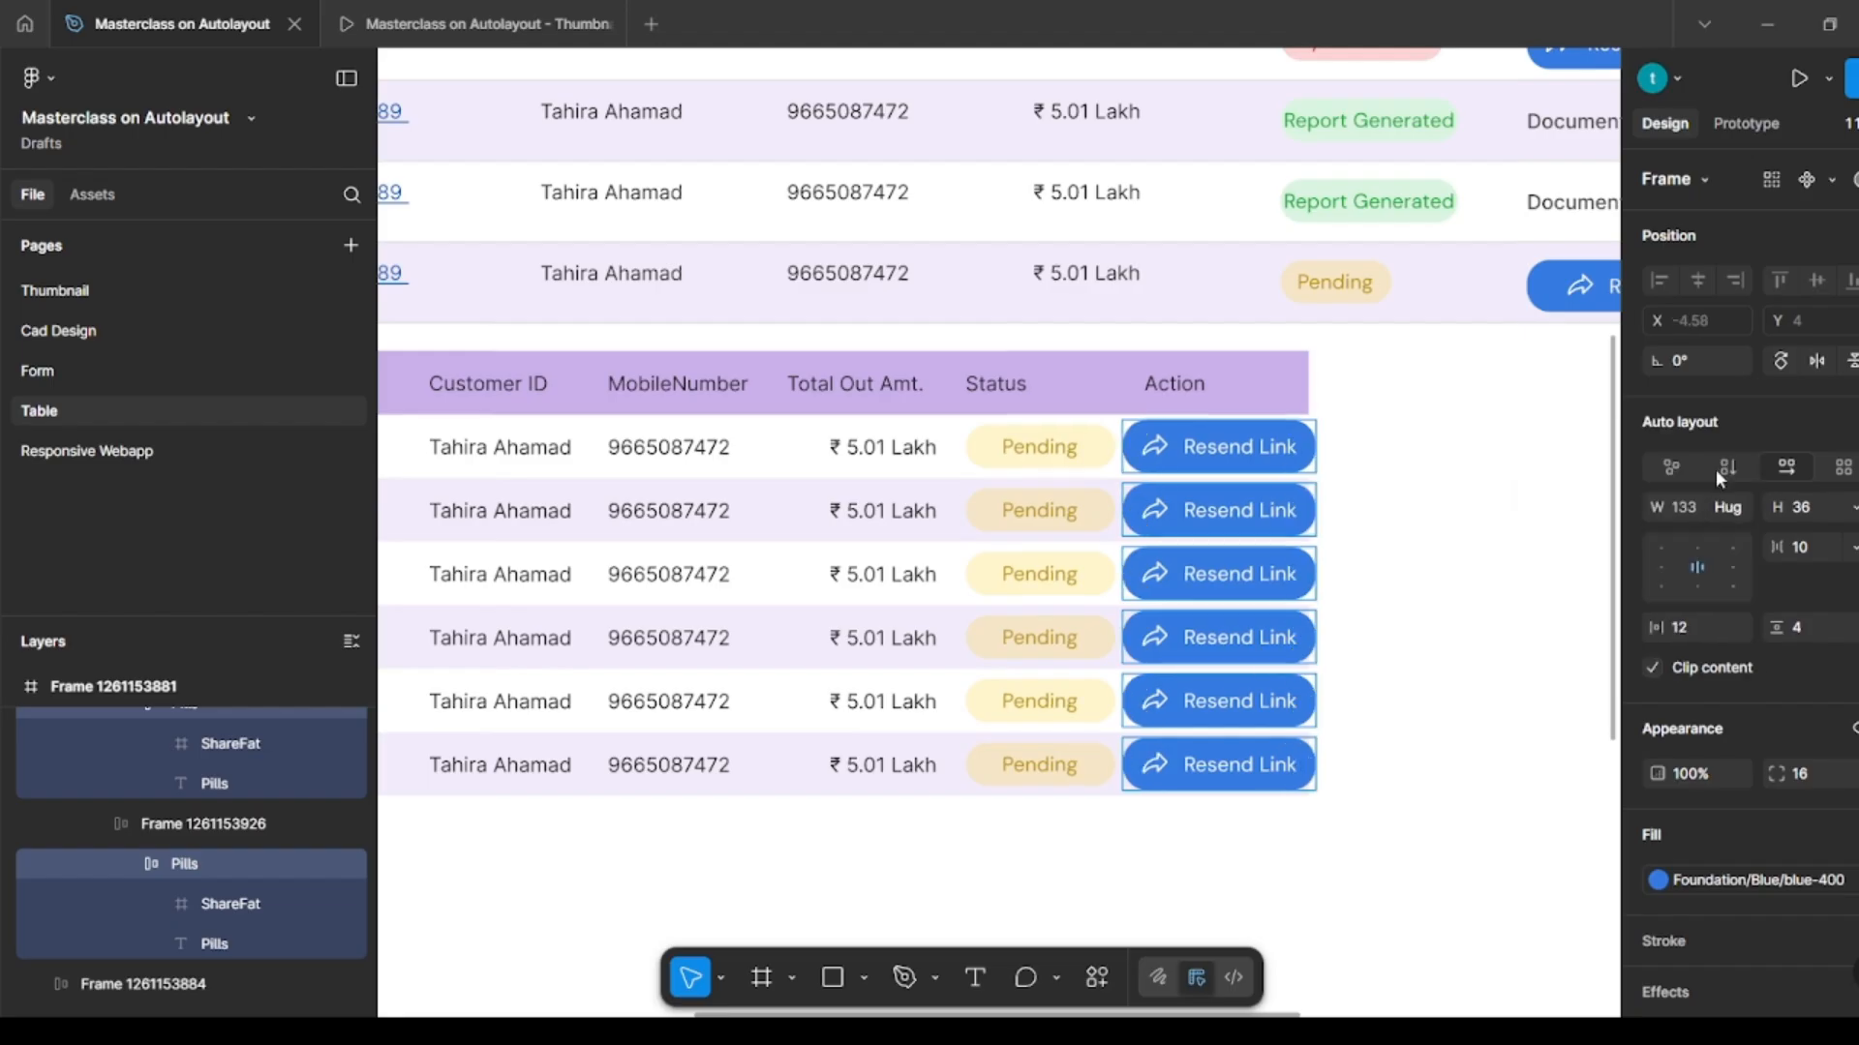
{"action": "left_click", "coordinate": [1497, 541]}
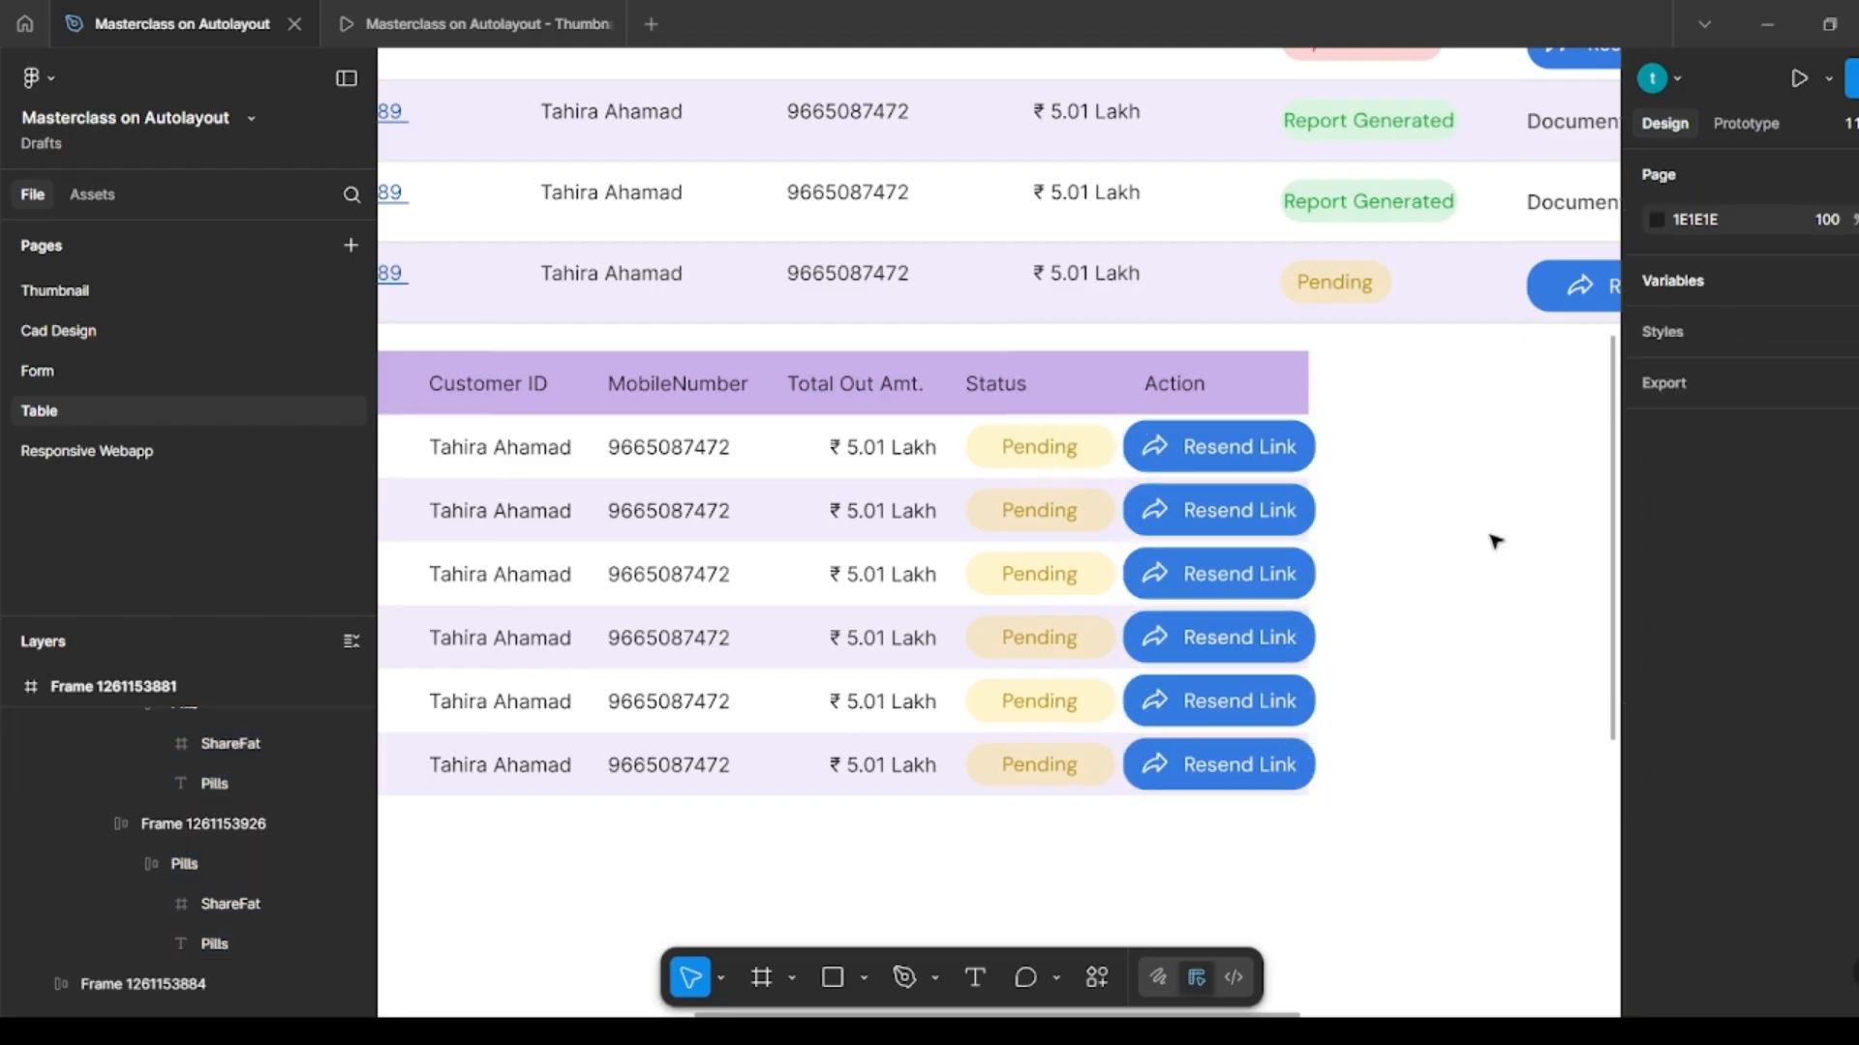
{"action": "double_click", "coordinate": [1196, 518]}
{"action": "left_click", "coordinate": [1418, 572]}
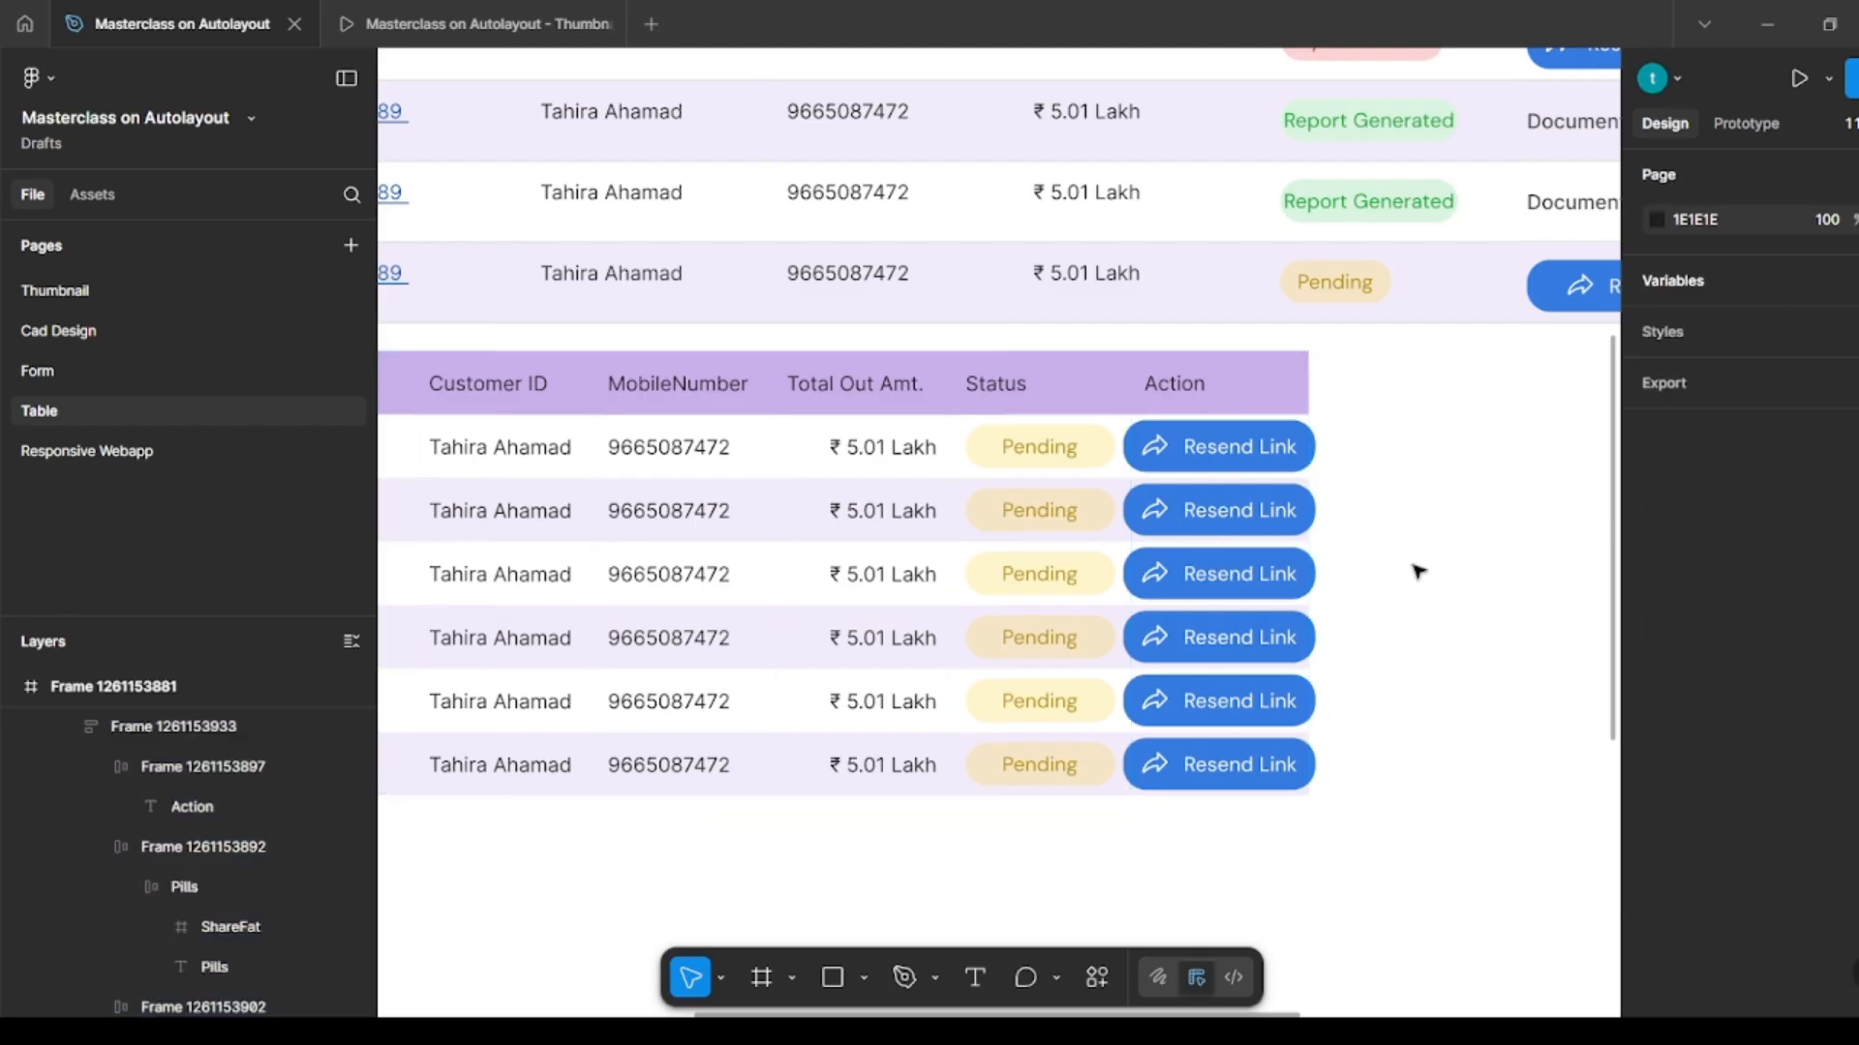
Step: Resize the whole table frame to a width of about 963 to test how its columns adapt
{"action": "scroll", "coordinate": [1419, 829], "scroll_direction": "down", "scroll_amount": 3}
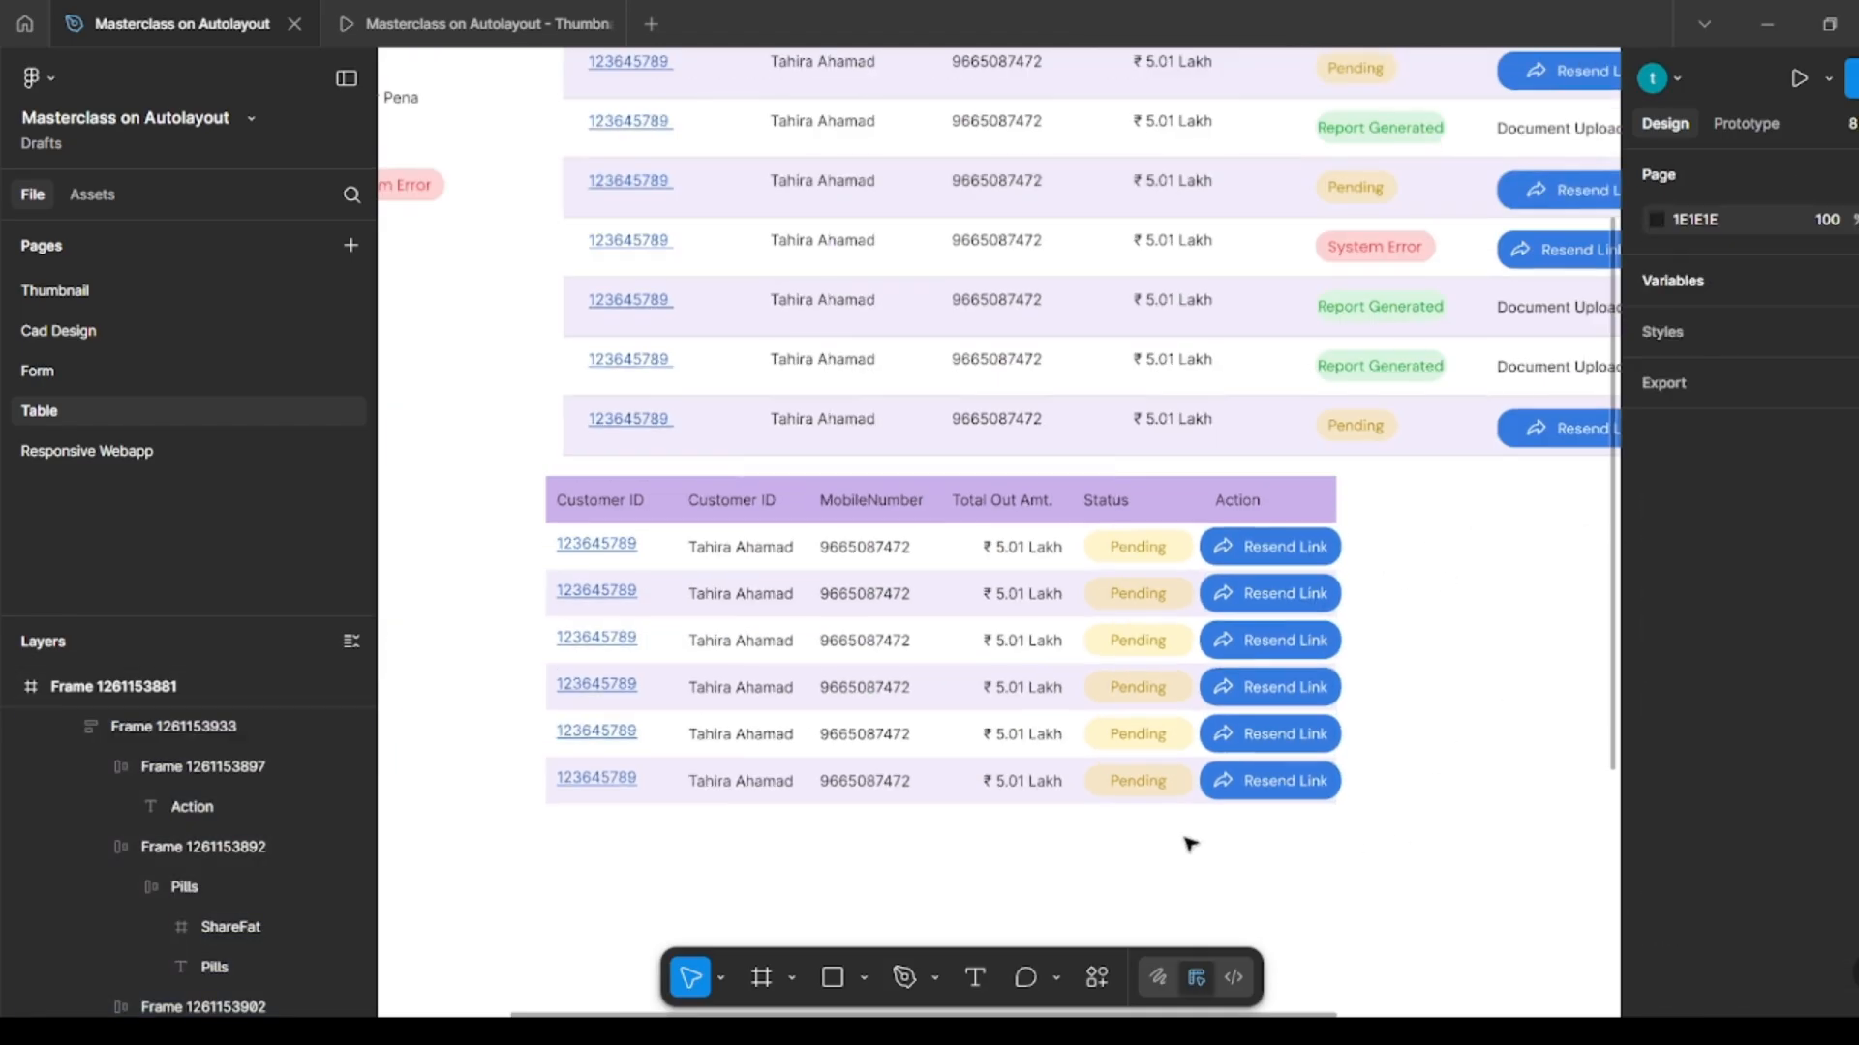
{"action": "left_click", "coordinate": [879, 691]}
{"action": "left_click_drag", "start_coordinate": [1382, 635], "coordinate": [1256, 660]}
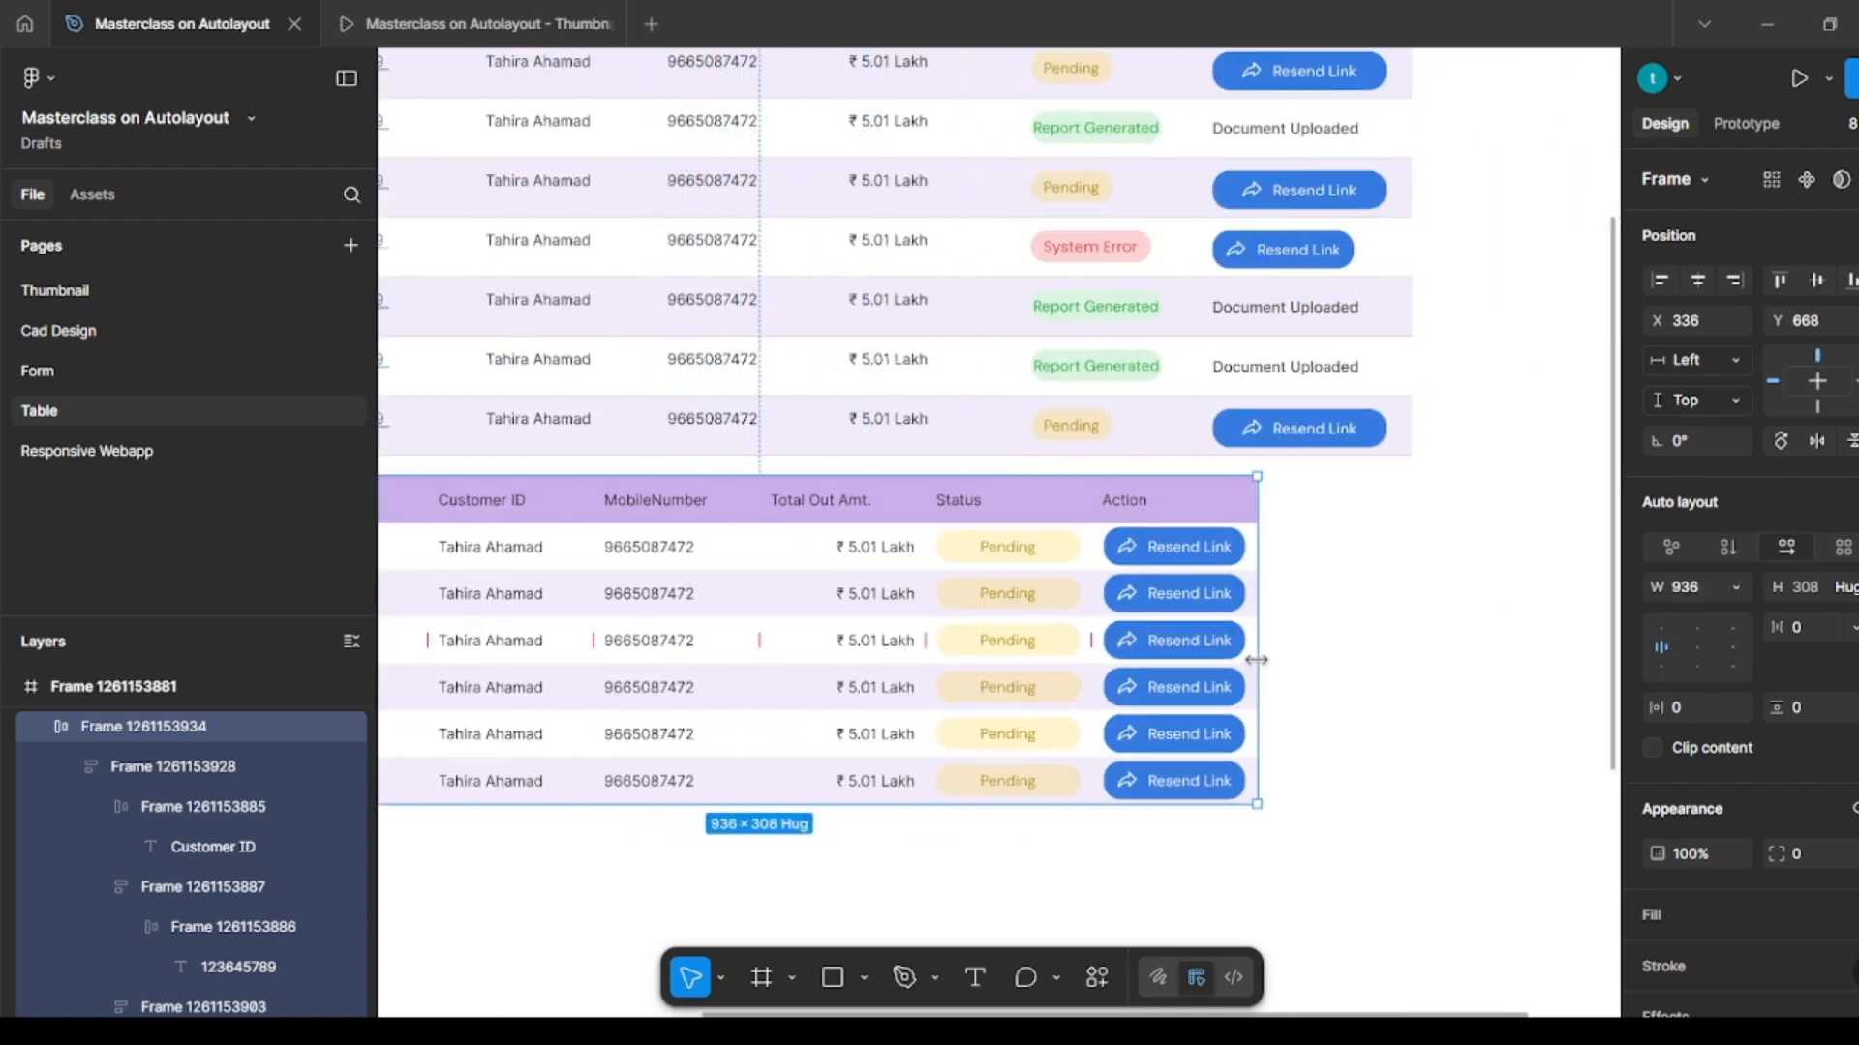
{"action": "scroll", "coordinate": [1257, 660], "scroll_direction": "down", "scroll_amount": 2}
{"action": "scroll", "coordinate": [1257, 658], "scroll_direction": "left", "scroll_amount": 3}
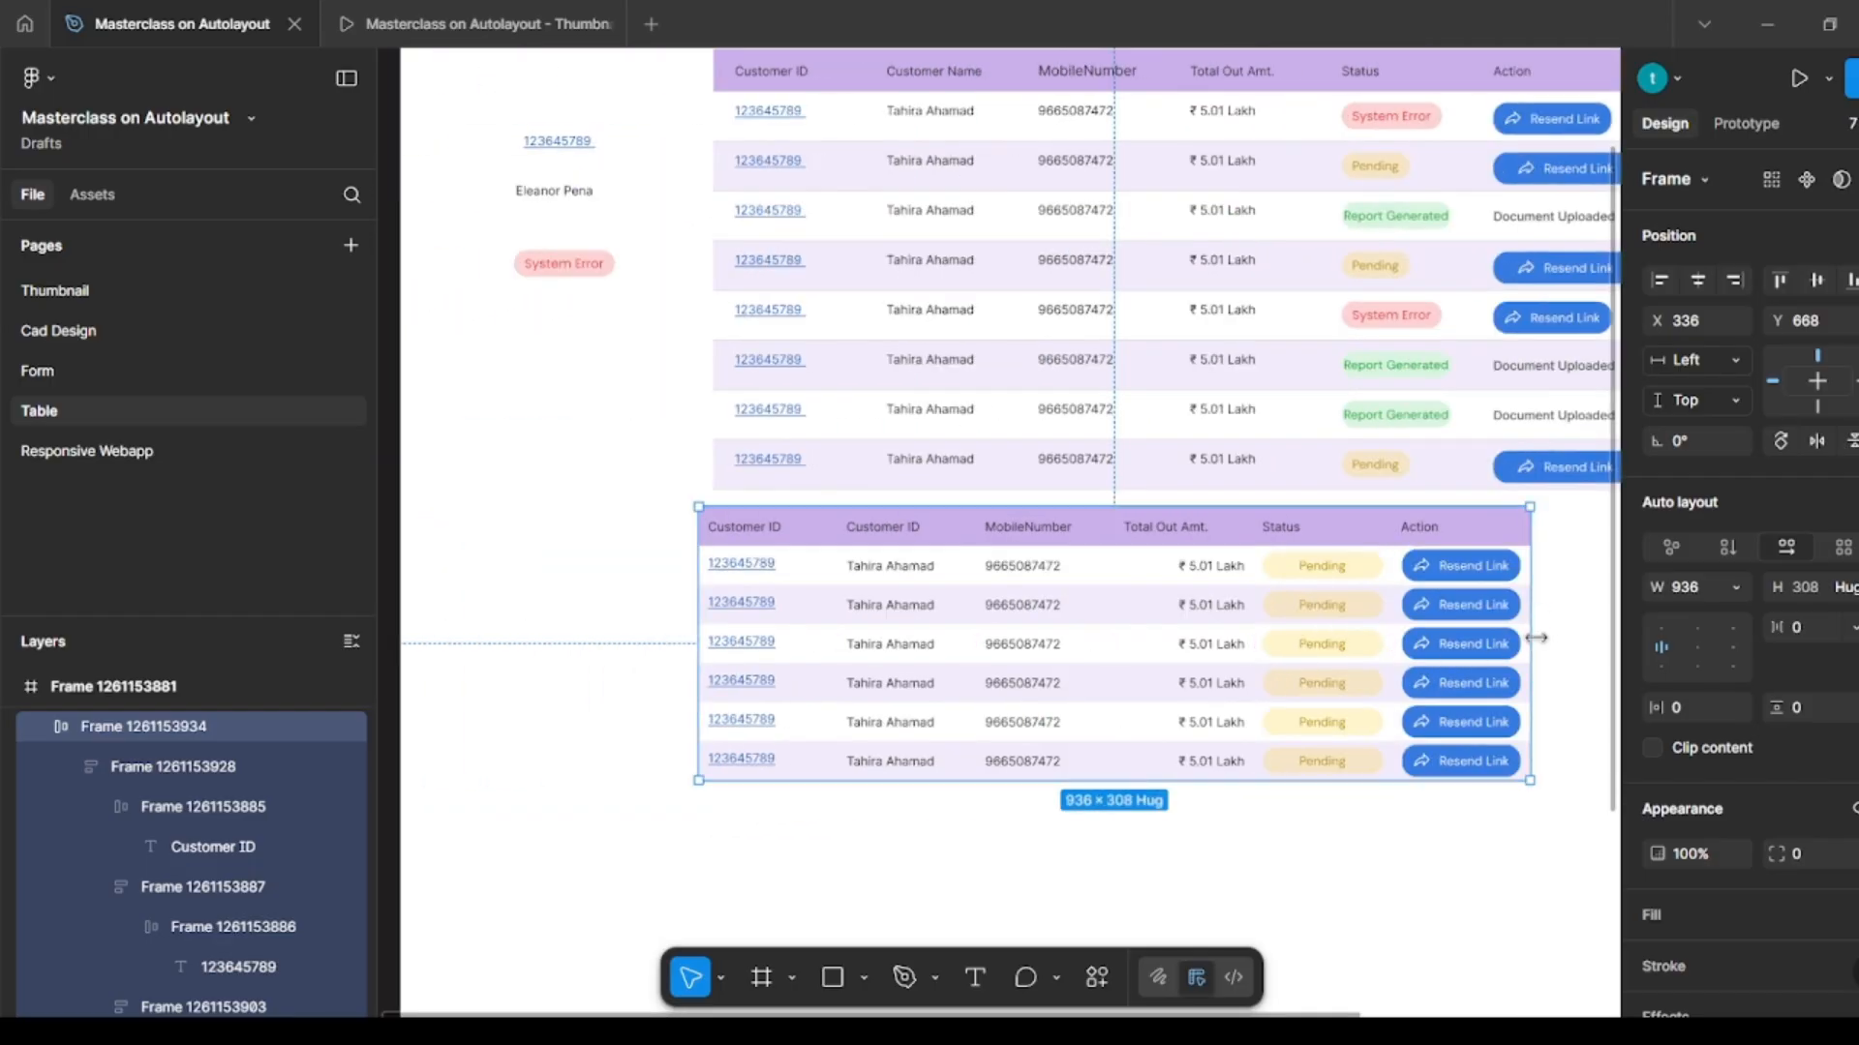
{"action": "mouse_move", "coordinate": [1529, 638]}
{"action": "left_mouse_down"}
{"action": "mouse_move", "coordinate": [1368, 639]}
{"action": "mouse_move", "coordinate": [1552, 636]}
{"action": "mouse_move", "coordinate": [1219, 640]}
{"action": "mouse_move", "coordinate": [1554, 639]}
{"action": "left_mouse_up"}
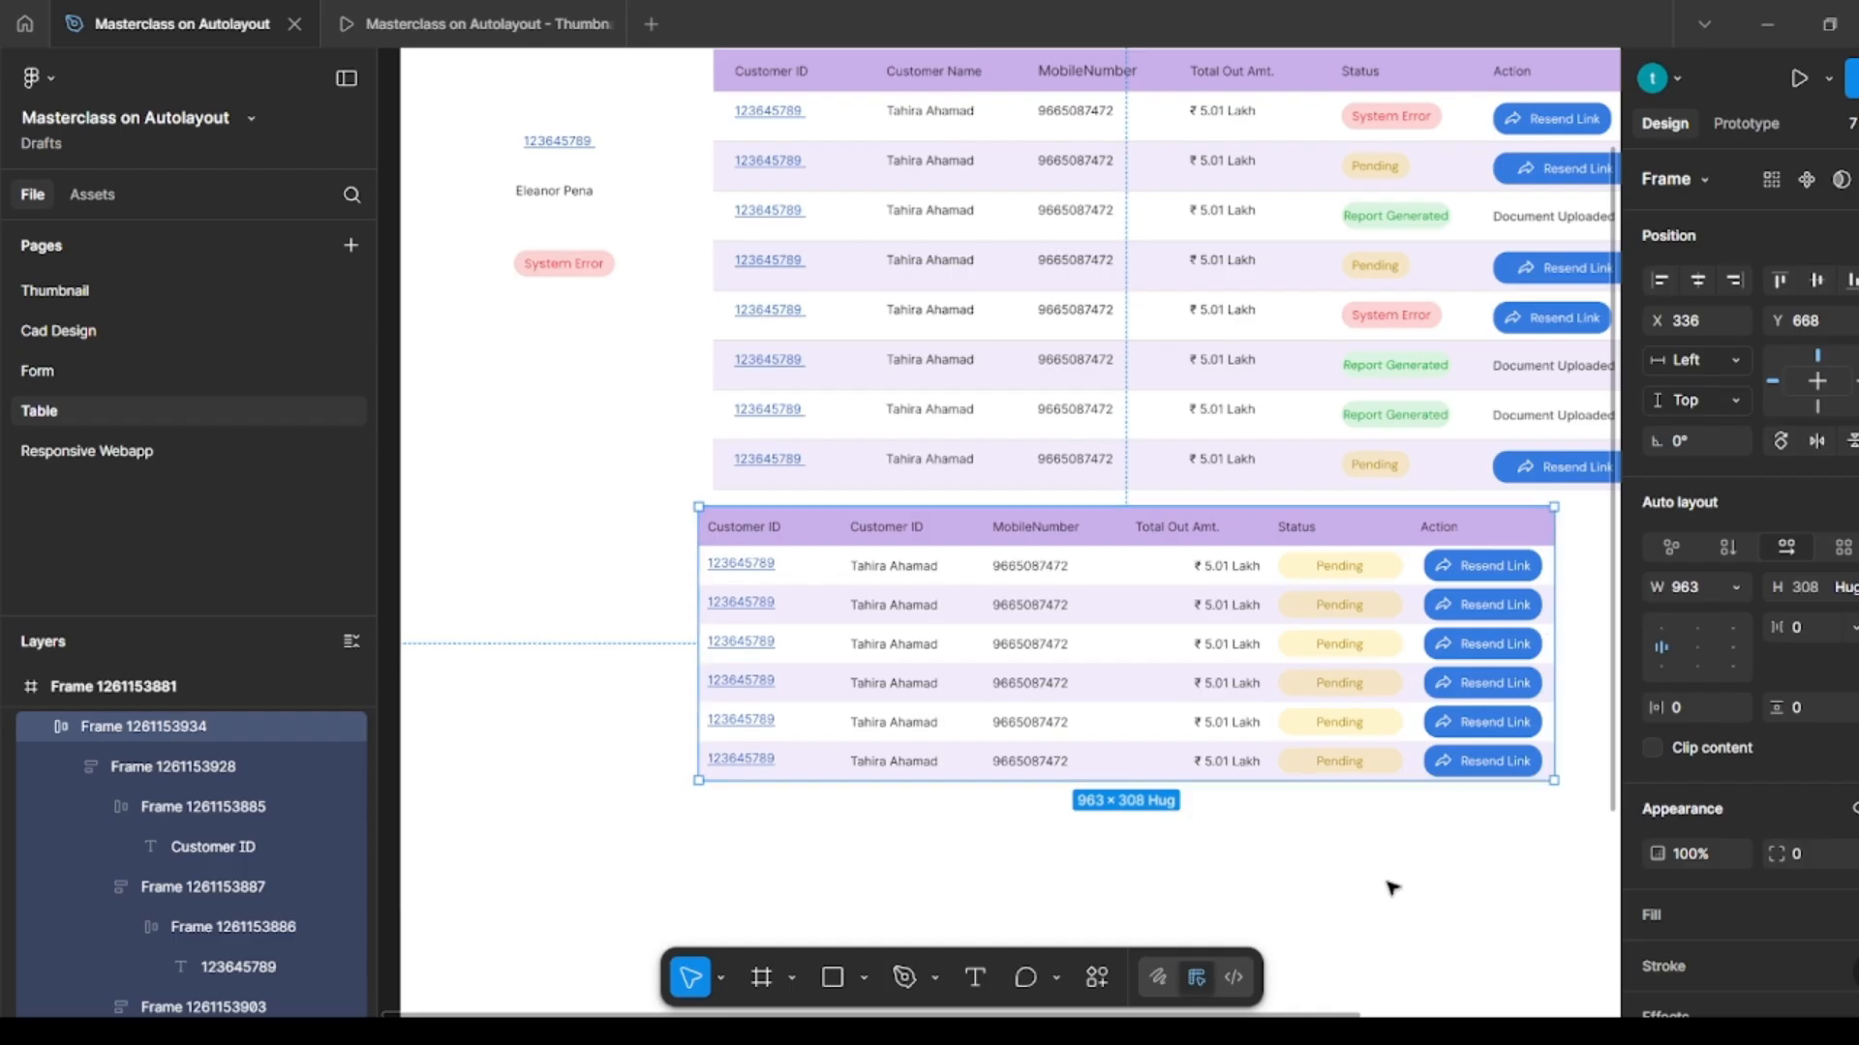
{"action": "scroll", "coordinate": [1155, 857], "scroll_direction": "right", "scroll_amount": 3}
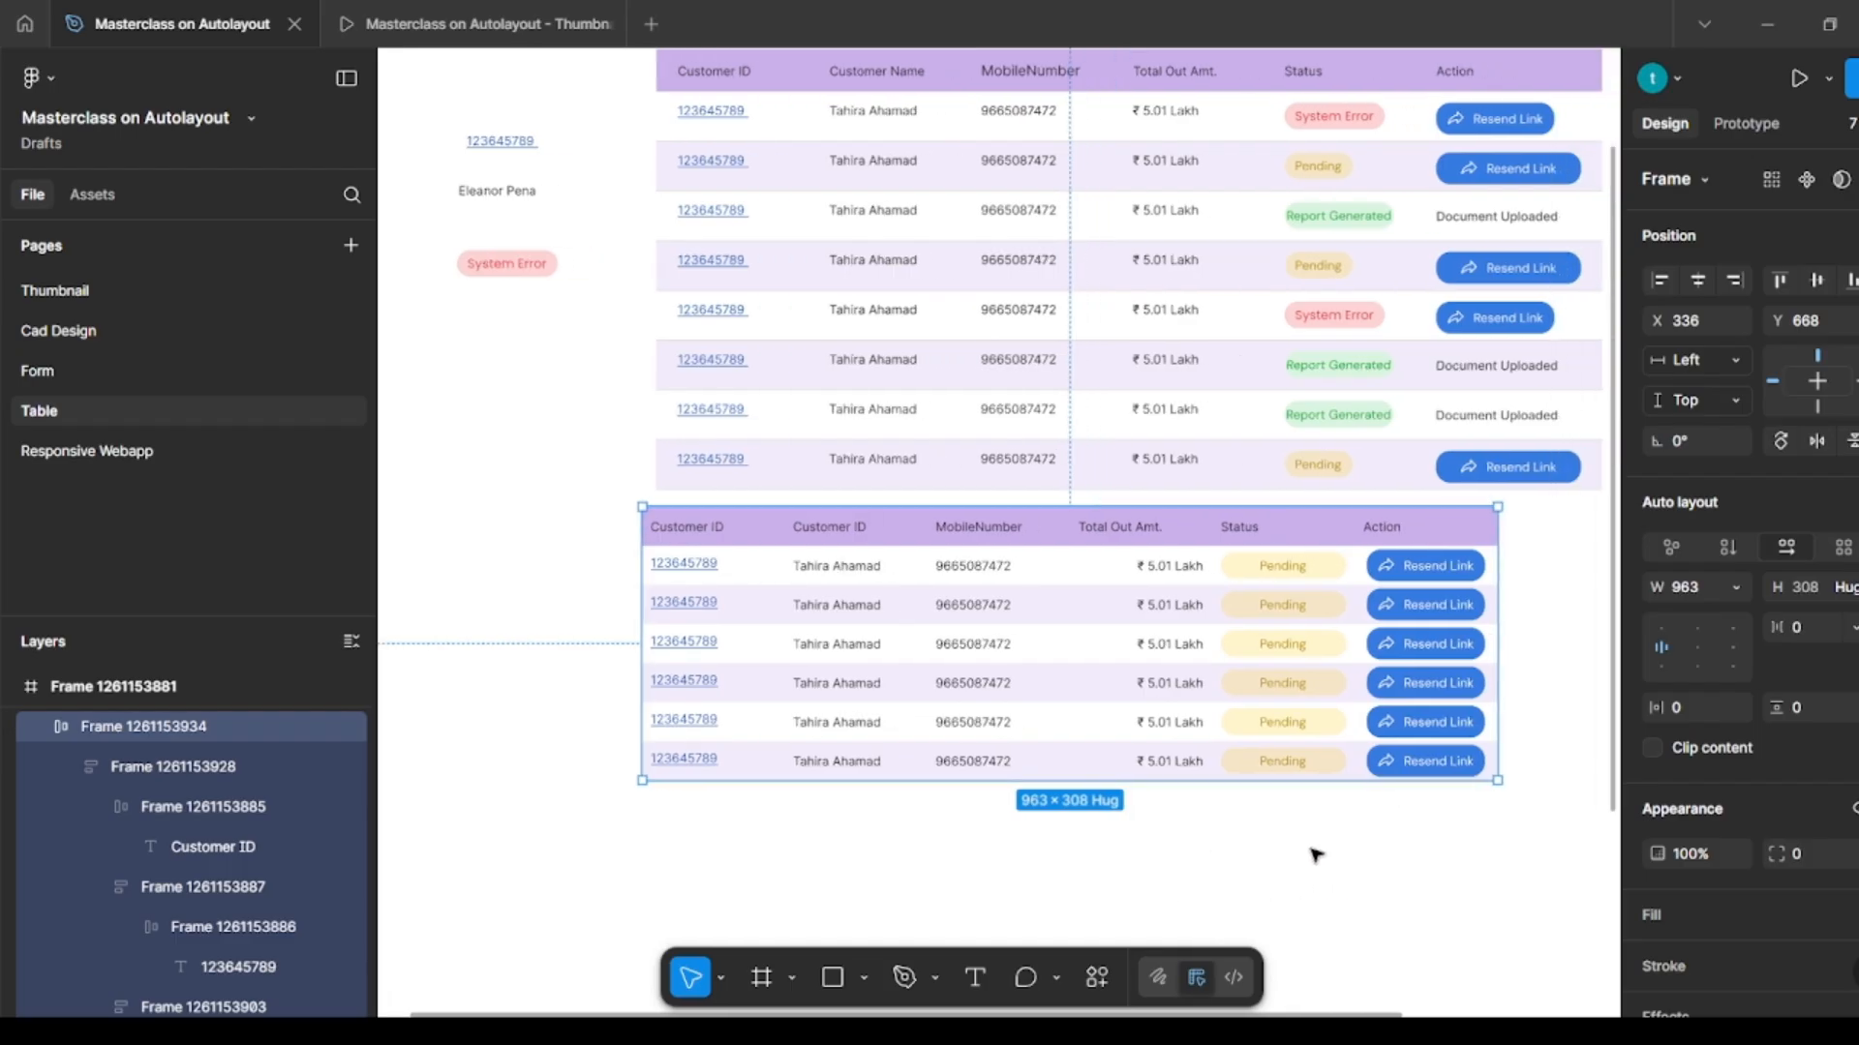
{"action": "scroll", "coordinate": [1351, 833], "scroll_direction": "up", "scroll_amount": 5}
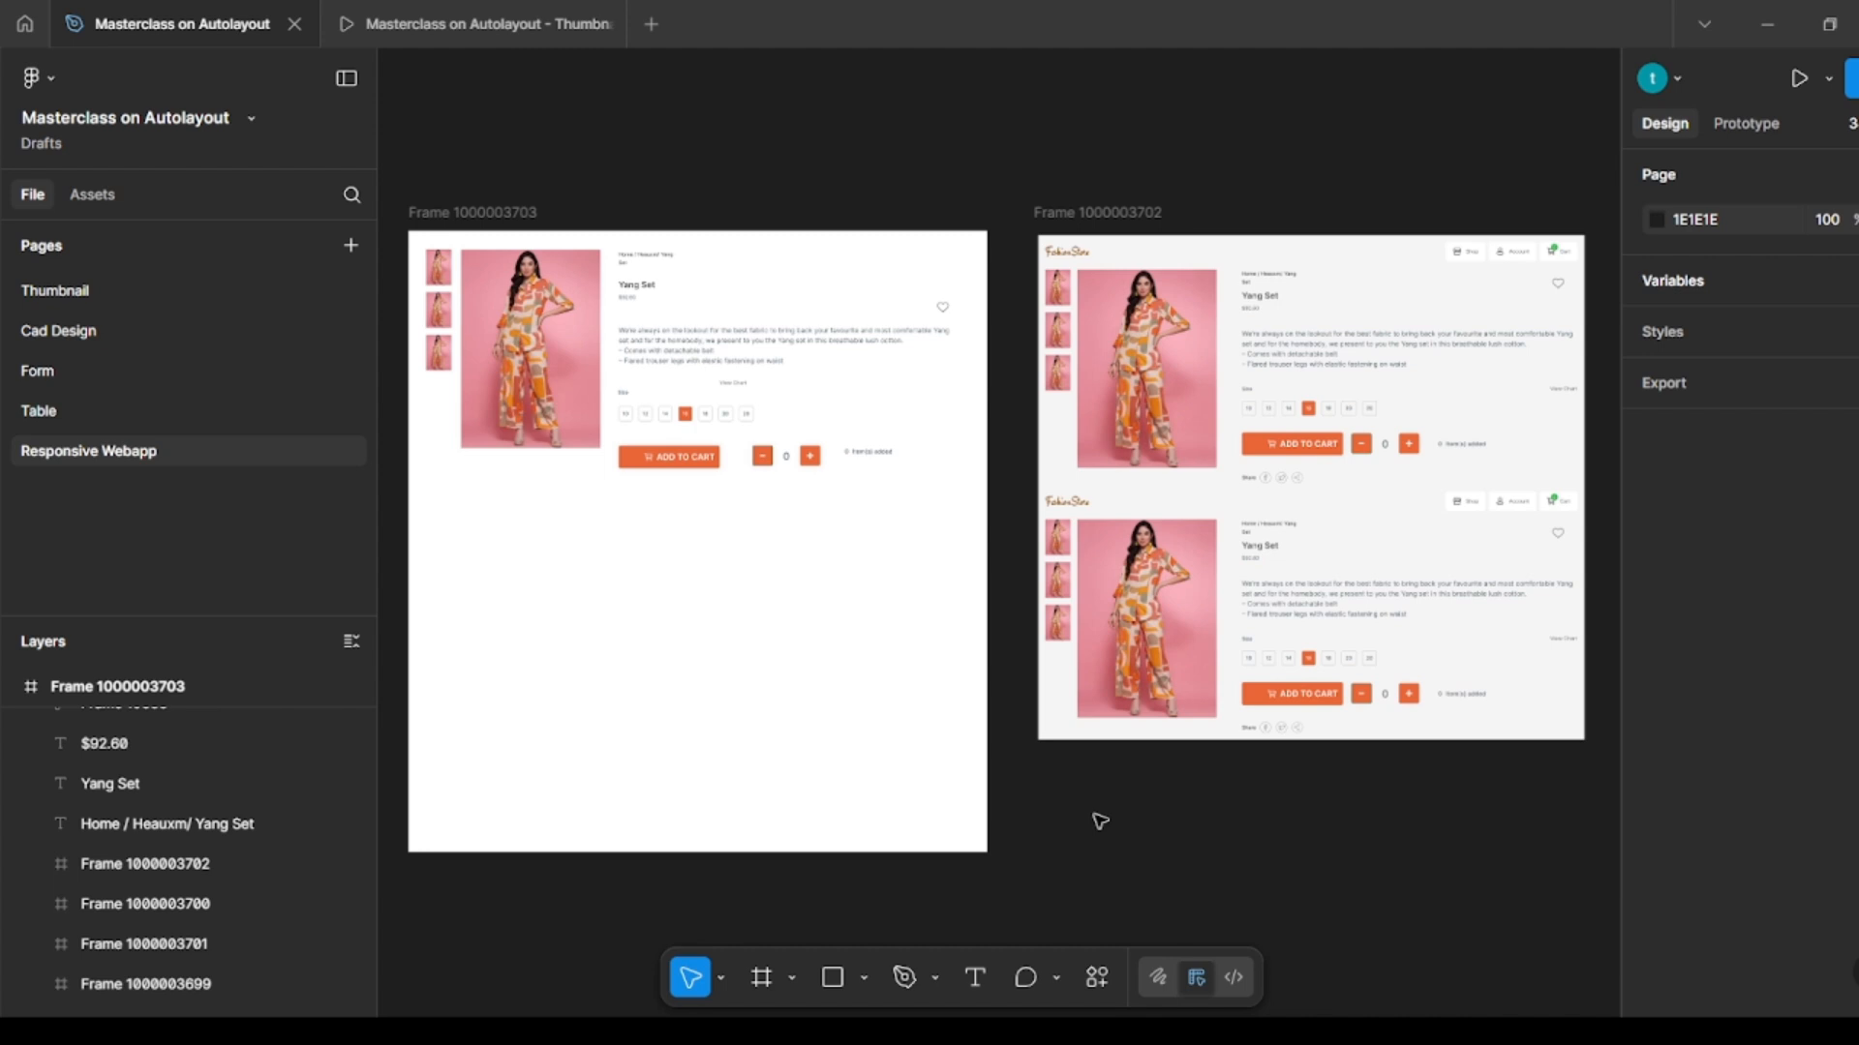
{"action": "left_click", "coordinate": [1086, 212]}
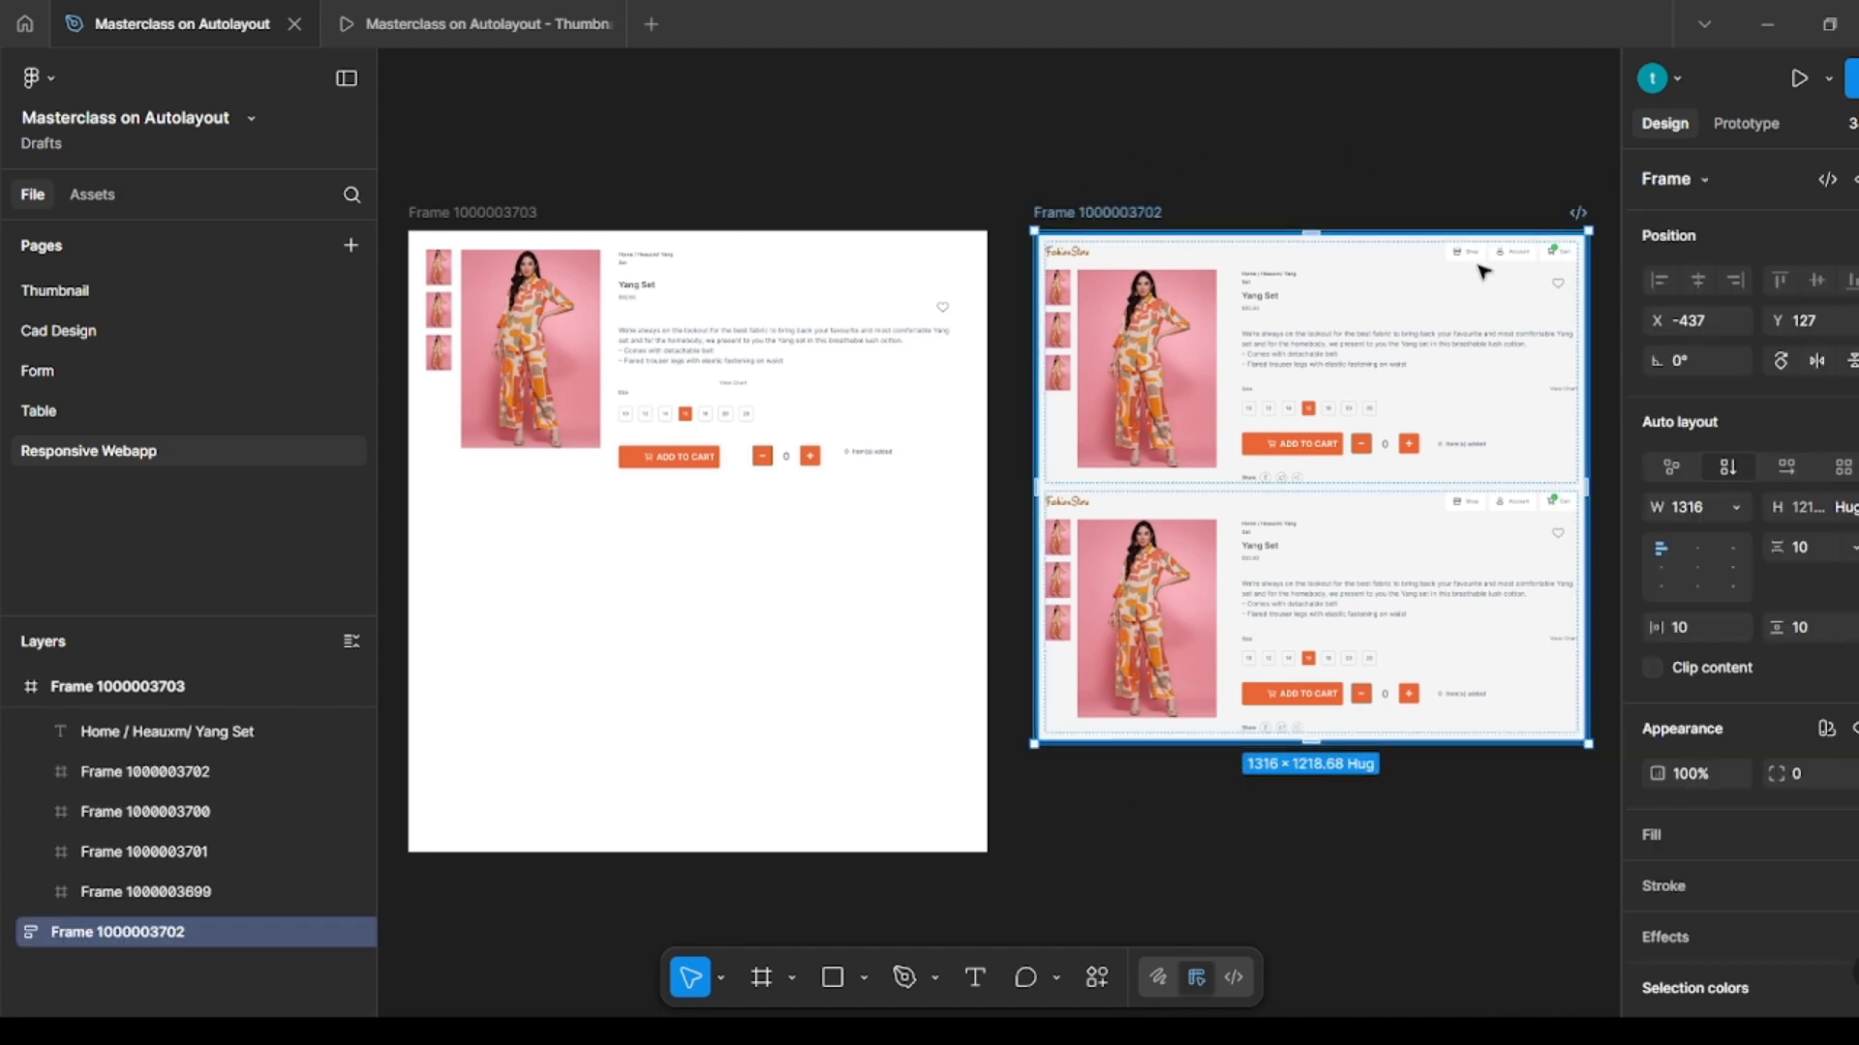
{"action": "left_click_drag", "start_coordinate": [1587, 309], "coordinate": [1472, 348]}
{"action": "left_click", "coordinate": [945, 143]}
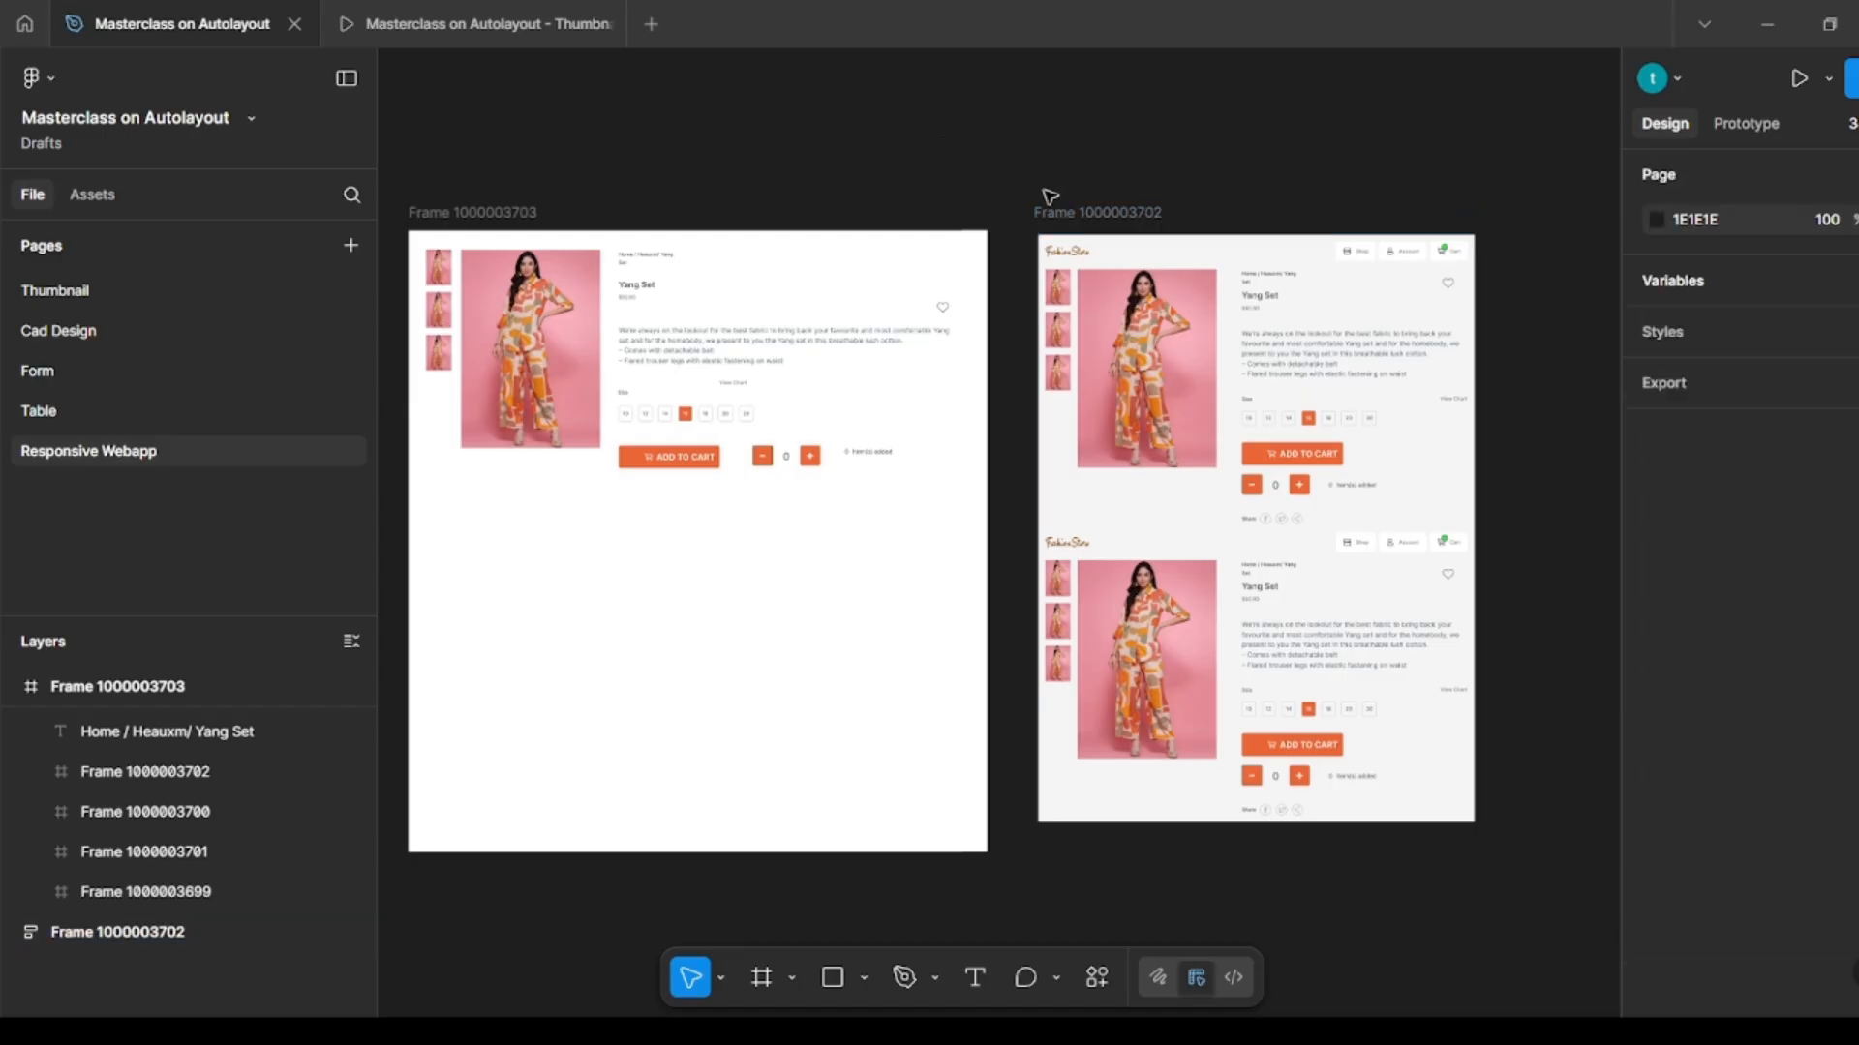
{"action": "scroll", "coordinate": [1055, 291], "scroll_direction": "left", "scroll_amount": 5}
{"action": "scroll", "coordinate": [1055, 353], "scroll_direction": "up", "scroll_amount": 5}
{"action": "scroll", "coordinate": [823, 354], "scroll_direction": "right", "scroll_amount": 2}
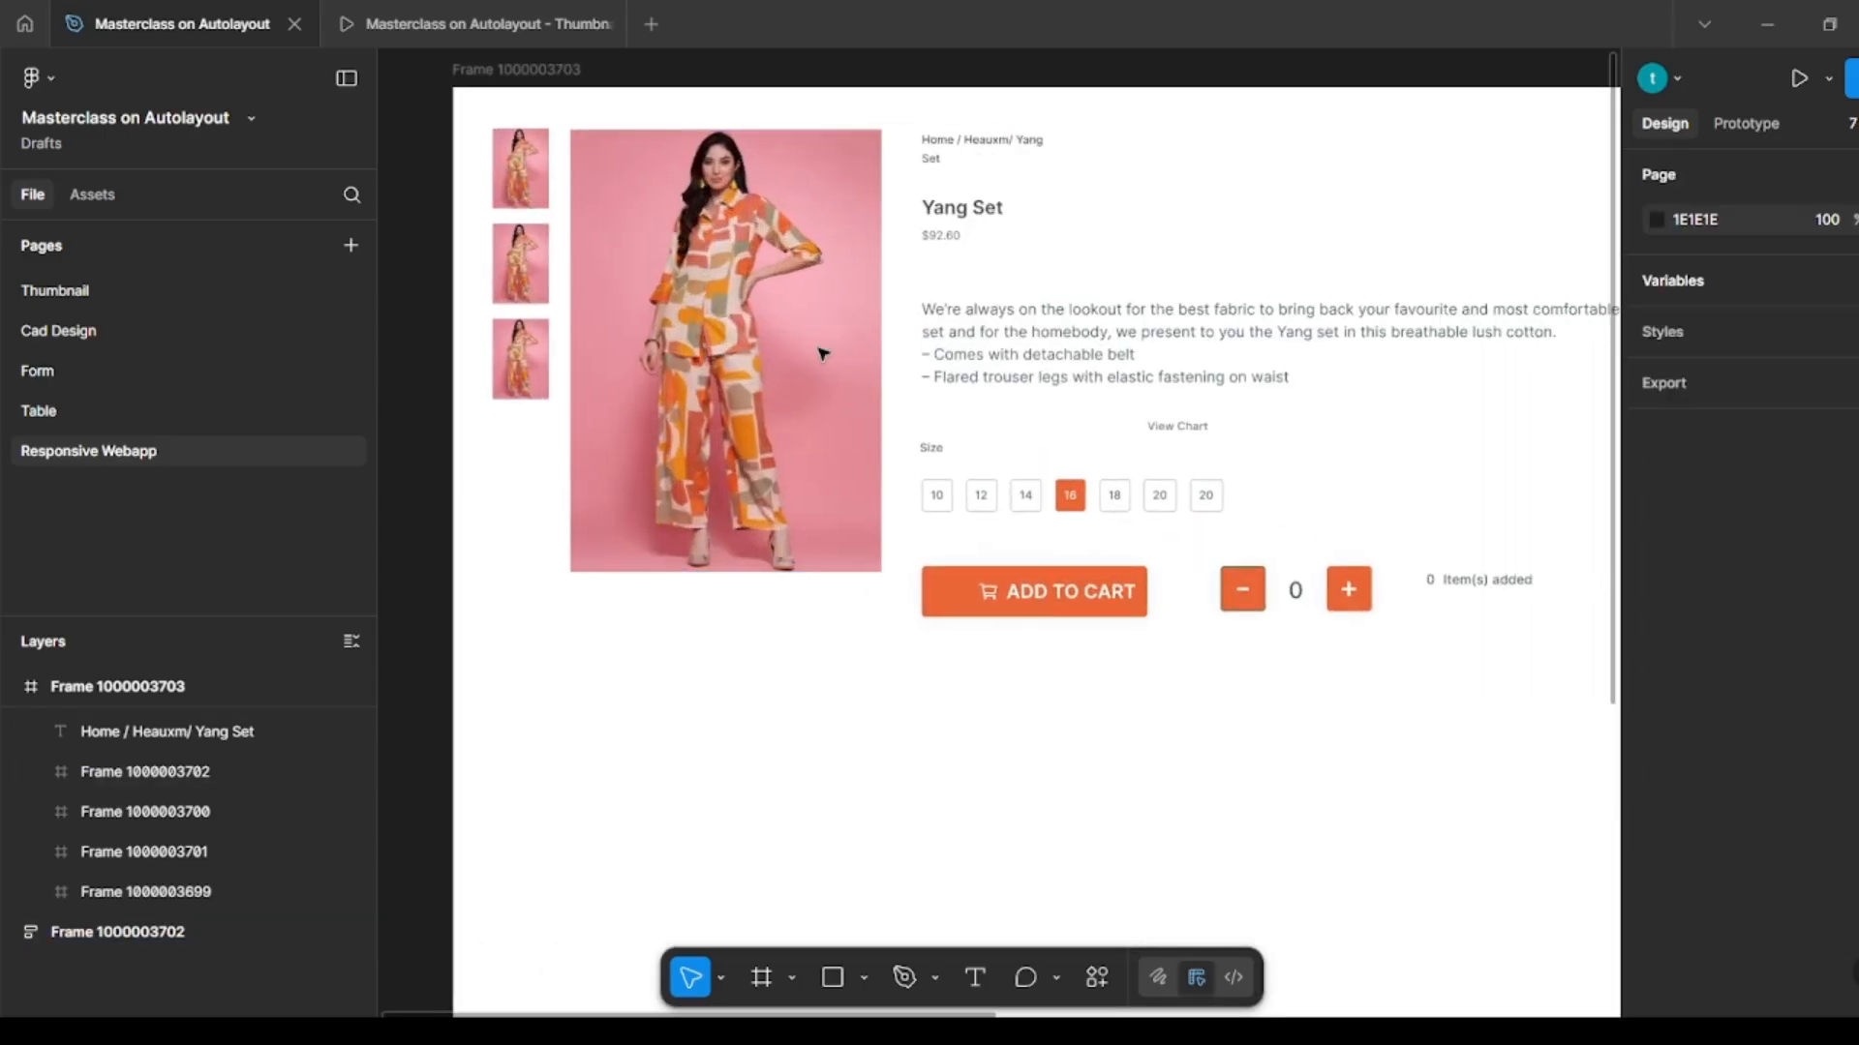
{"action": "scroll", "coordinate": [822, 354], "scroll_direction": "up", "scroll_amount": 3}
{"action": "scroll", "coordinate": [822, 346], "scroll_direction": "right", "scroll_amount": 1}
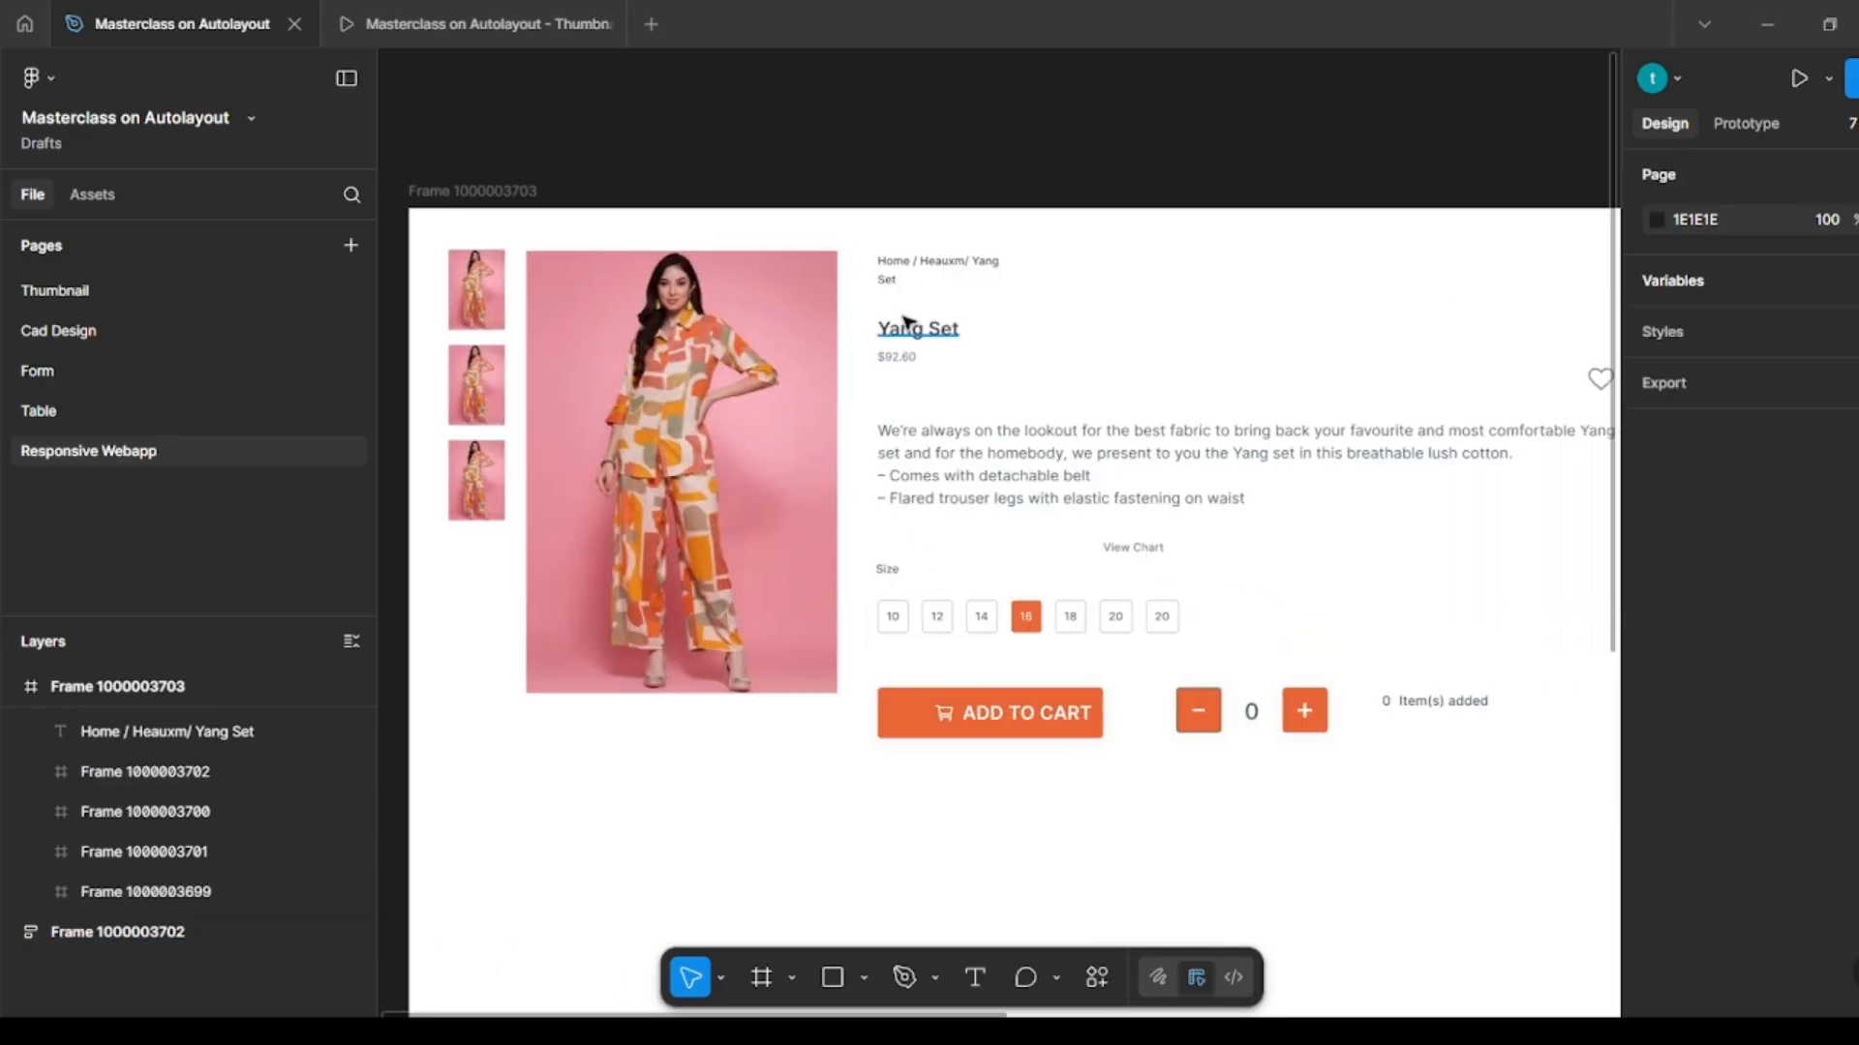
{"action": "scroll", "coordinate": [908, 322], "scroll_direction": "down", "scroll_amount": 2}
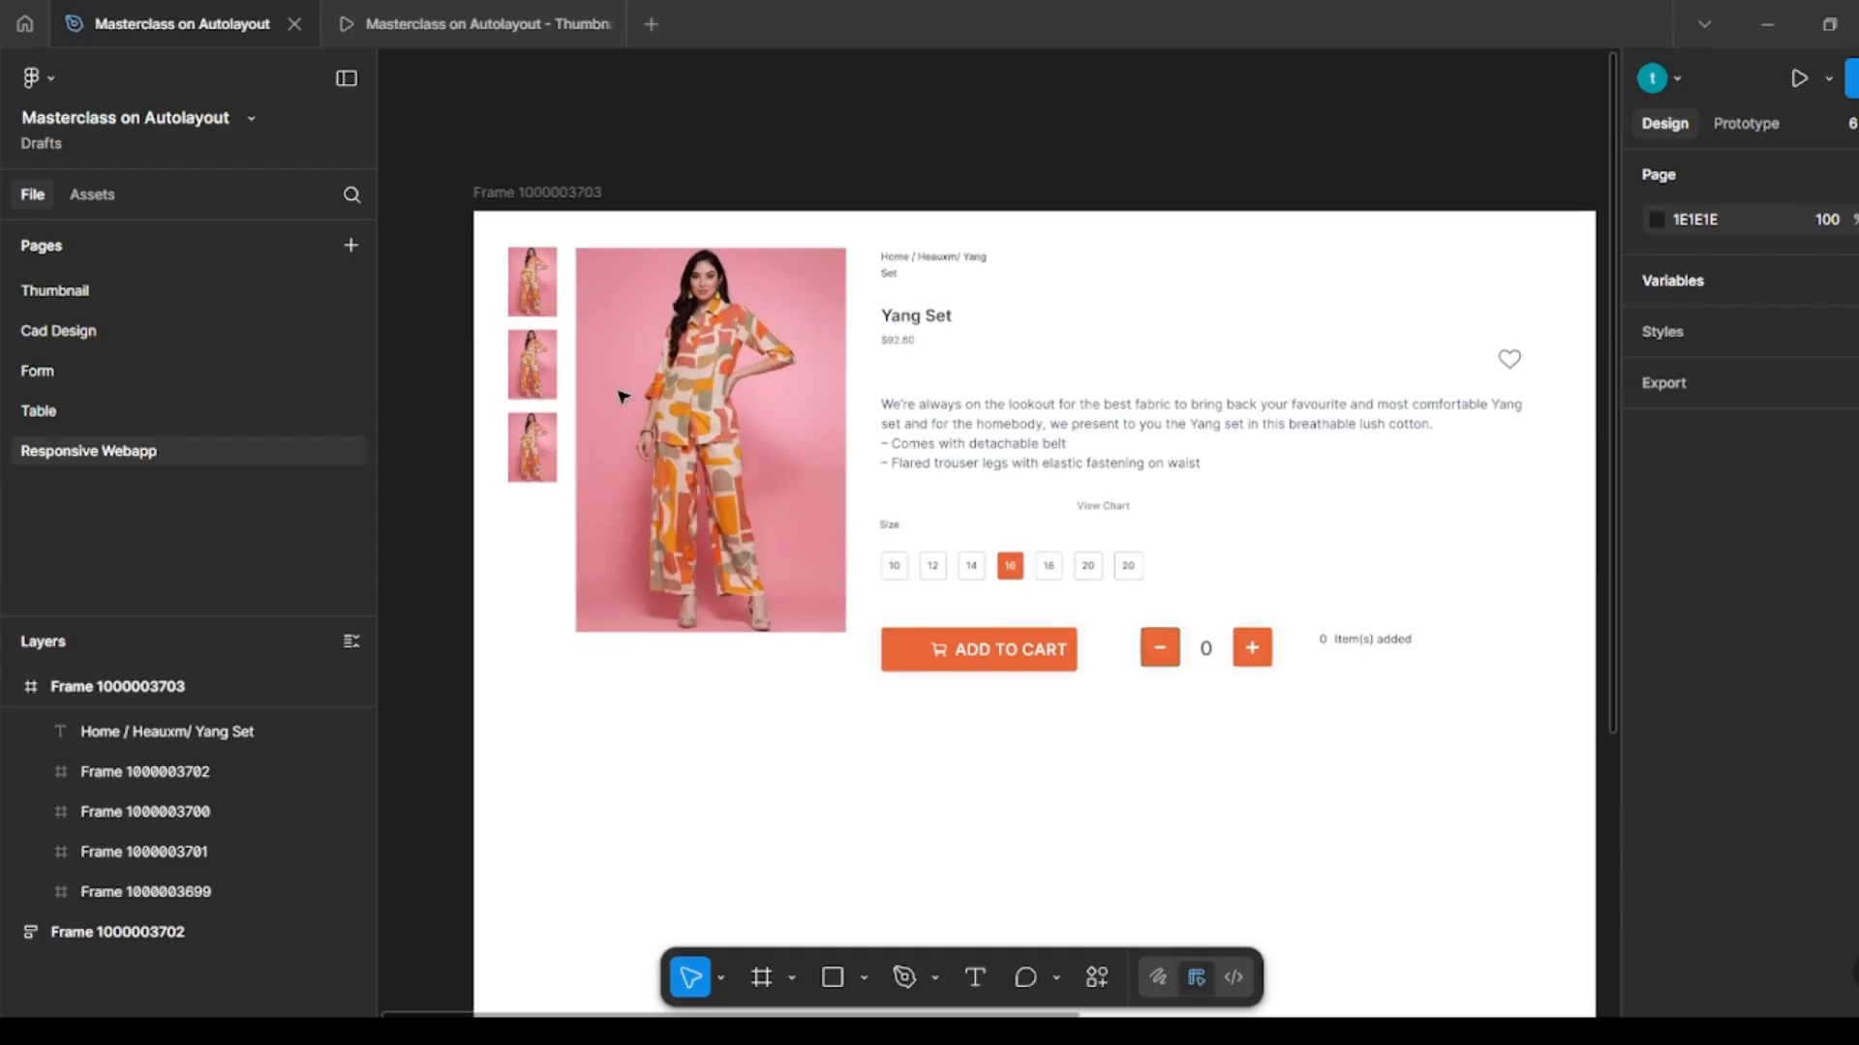
{"action": "left_click", "coordinate": [533, 455]}
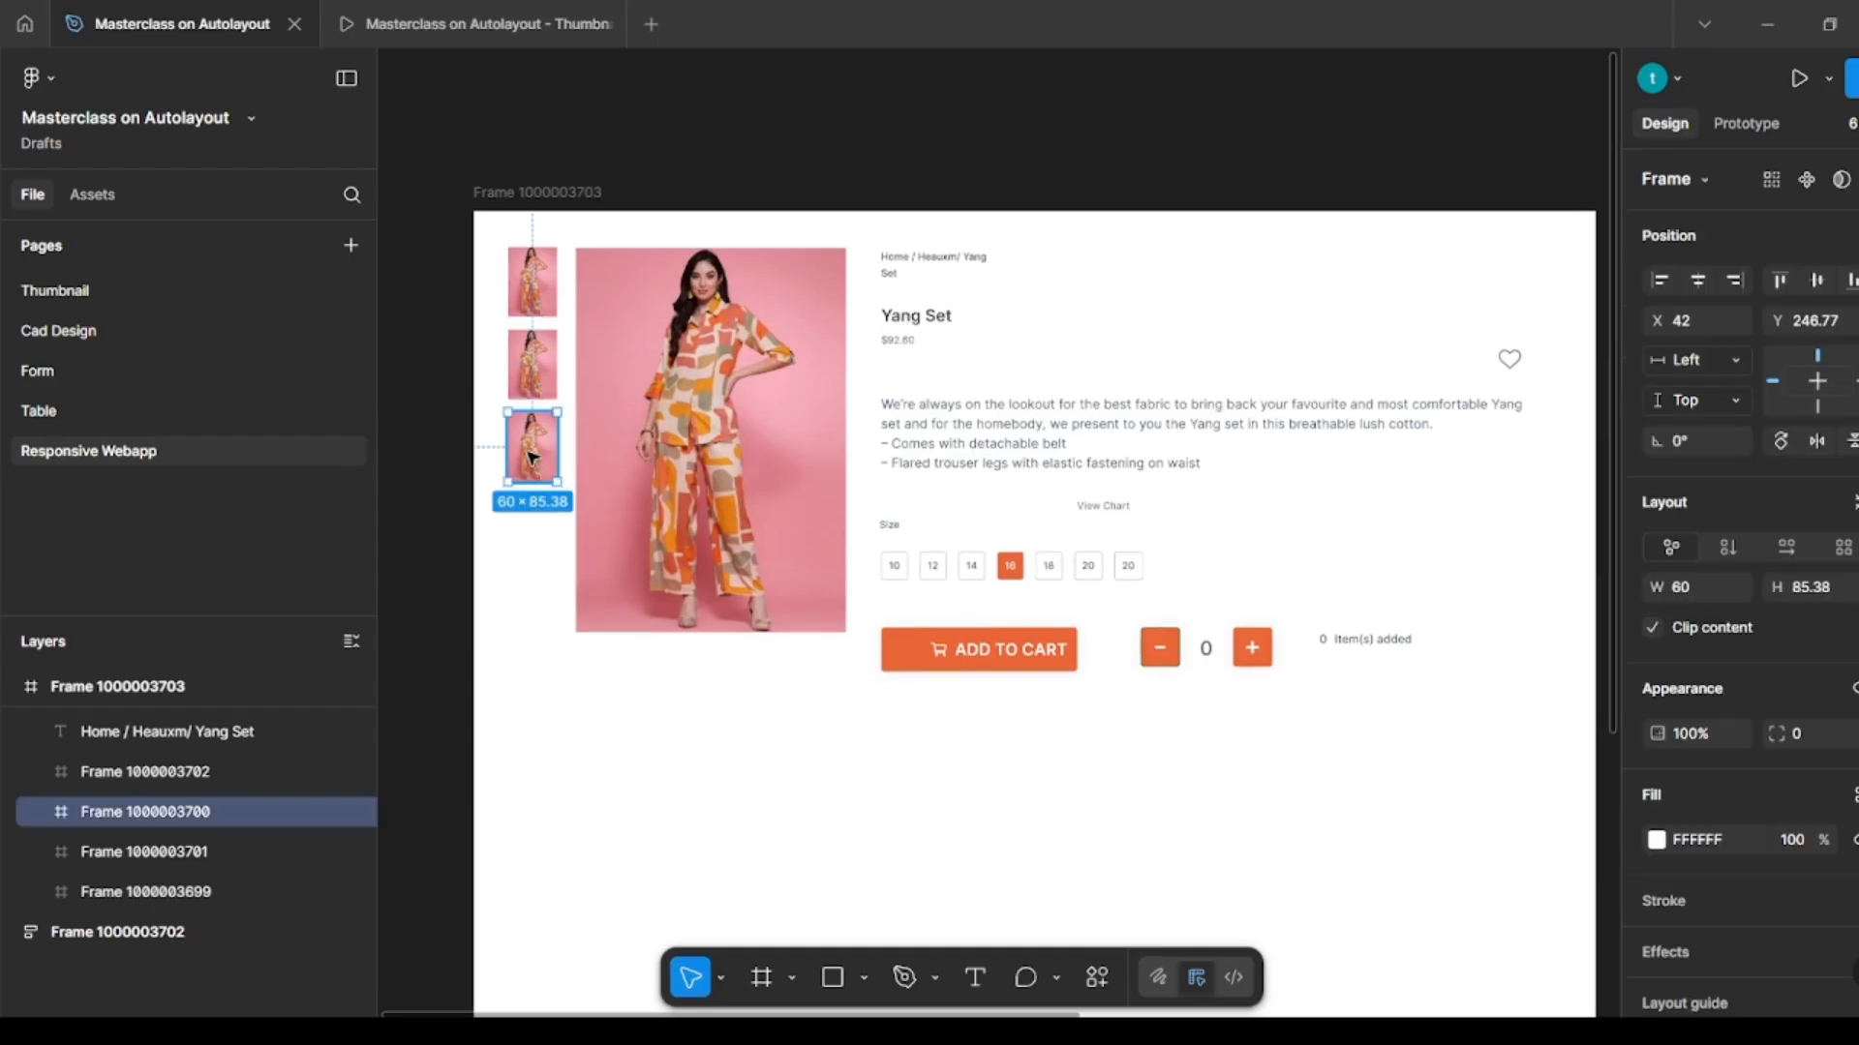
{"action": "left_click", "coordinate": [534, 368], "text": "shift"}
{"action": "left_click", "coordinate": [547, 269], "text": "shift"}
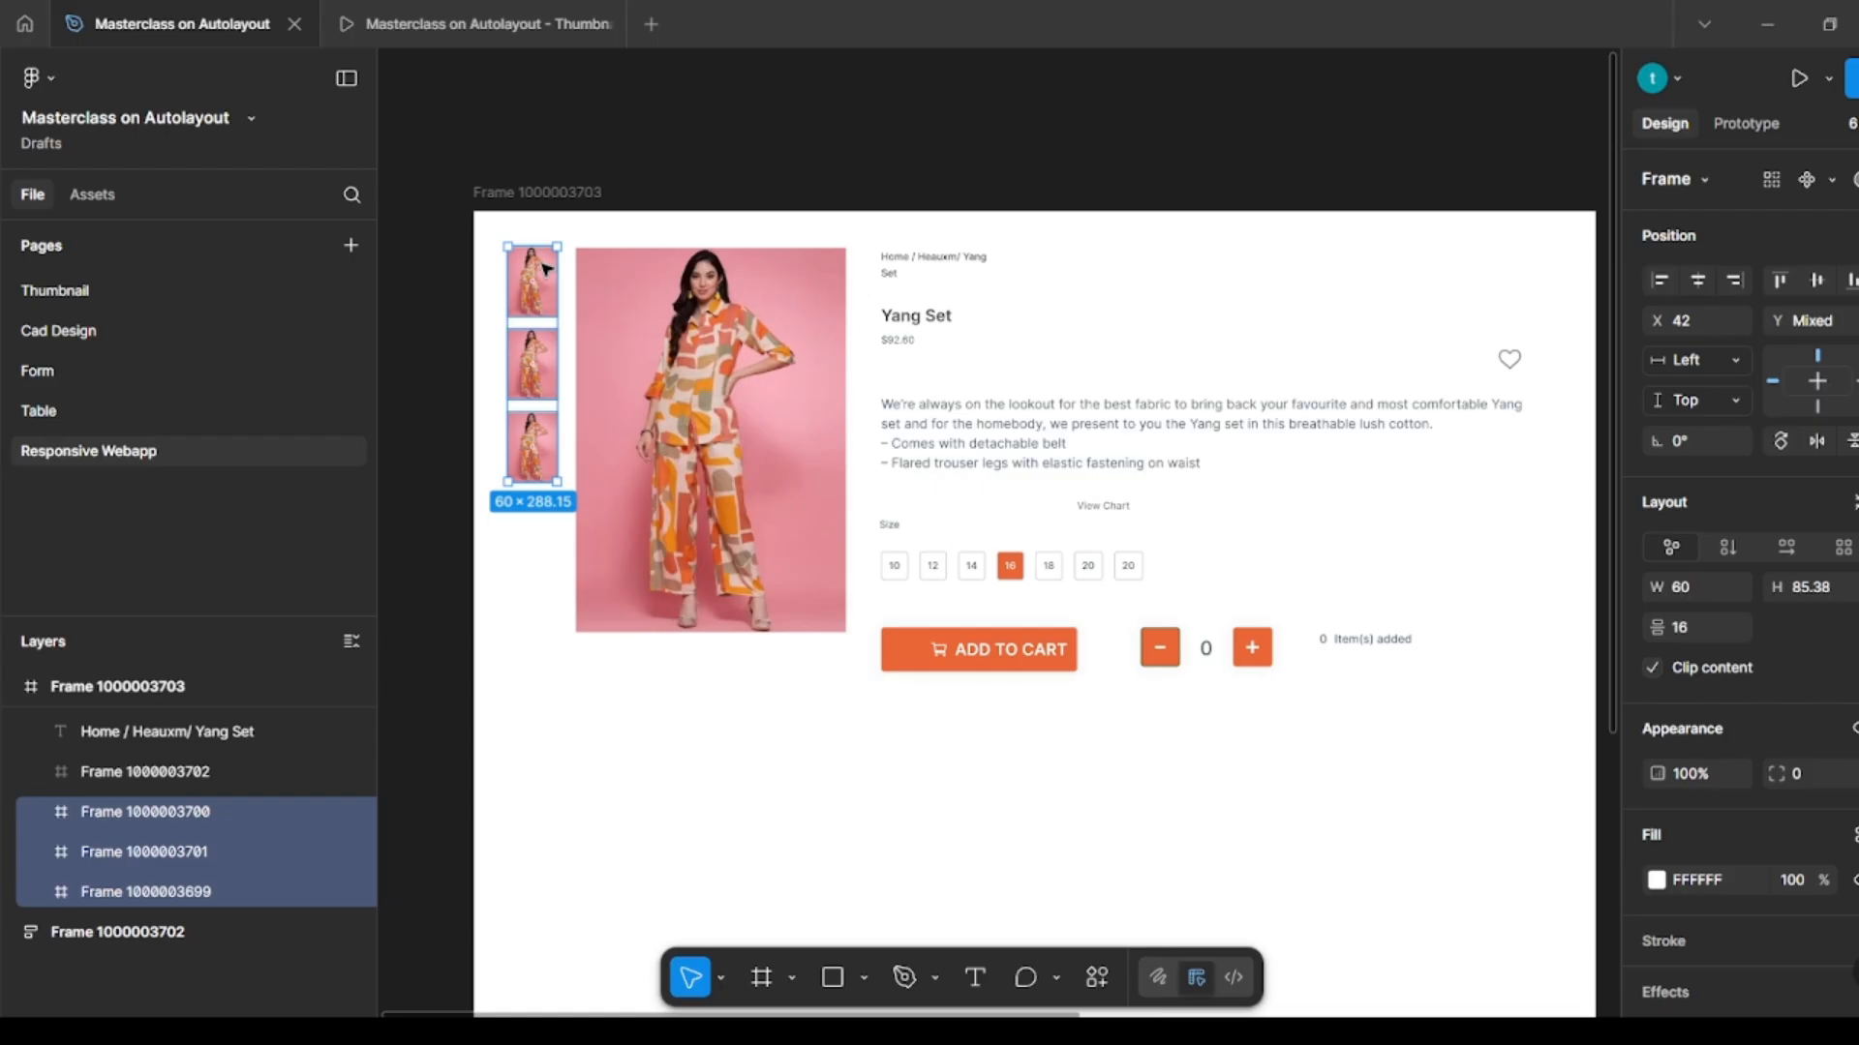
{"action": "key", "text": "shift+a"}
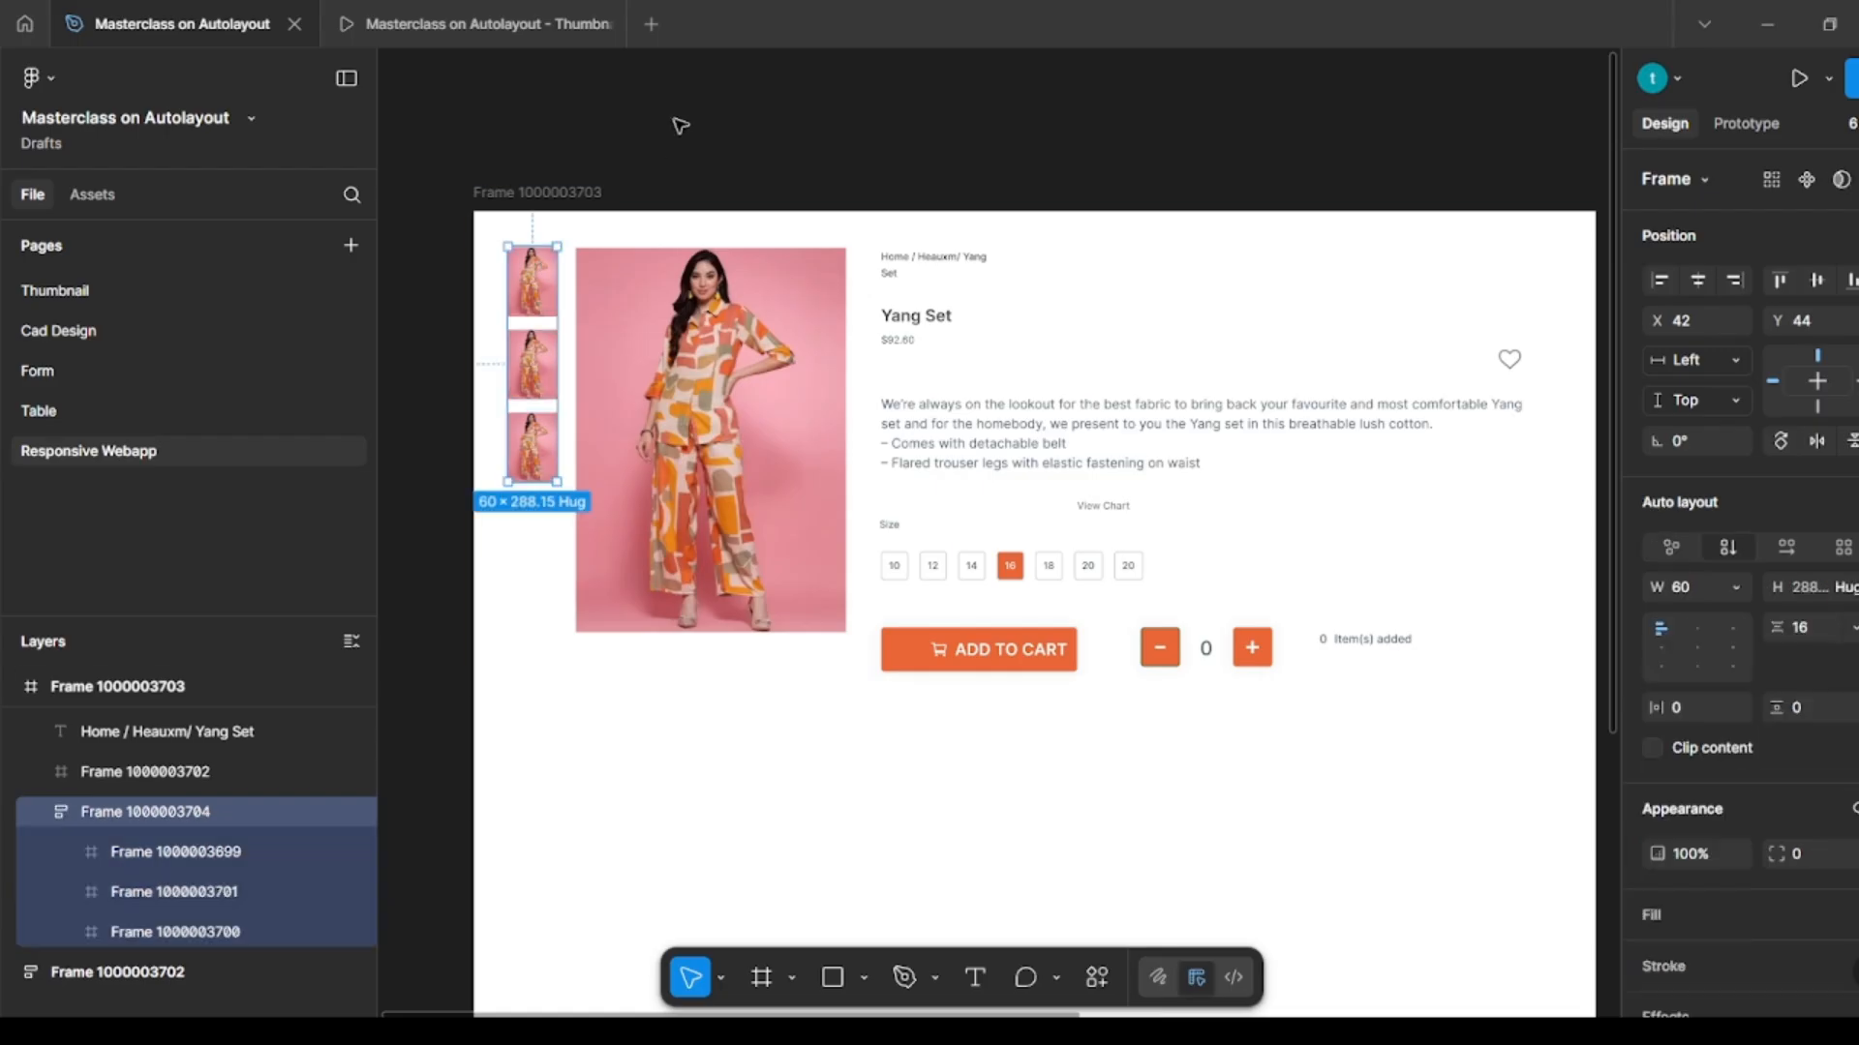
{"action": "left_click", "coordinate": [677, 120]}
Step: Combine the thumbnail column and the large product image in a horizontal auto layout frame aligned top left
{"action": "left_click", "coordinate": [532, 290]}
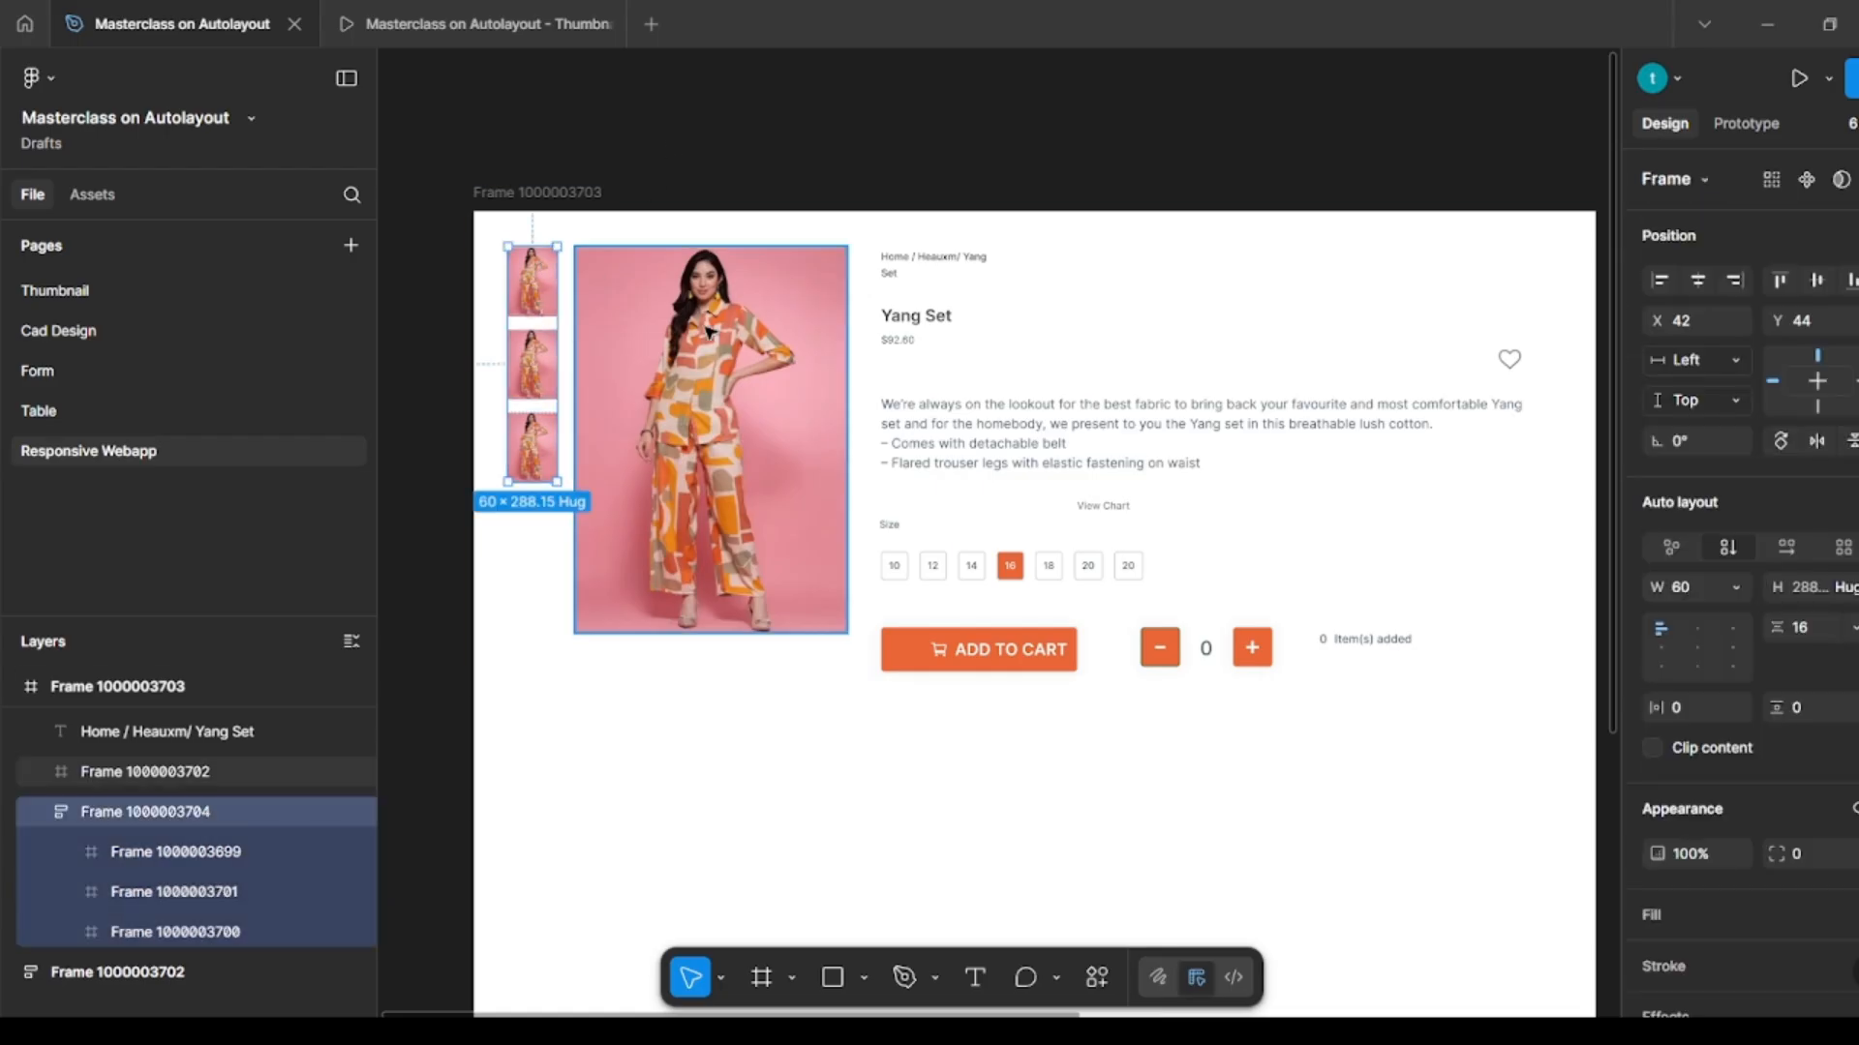
{"action": "left_click", "coordinate": [765, 334], "text": "shift"}
{"action": "key", "text": "shift+a"}
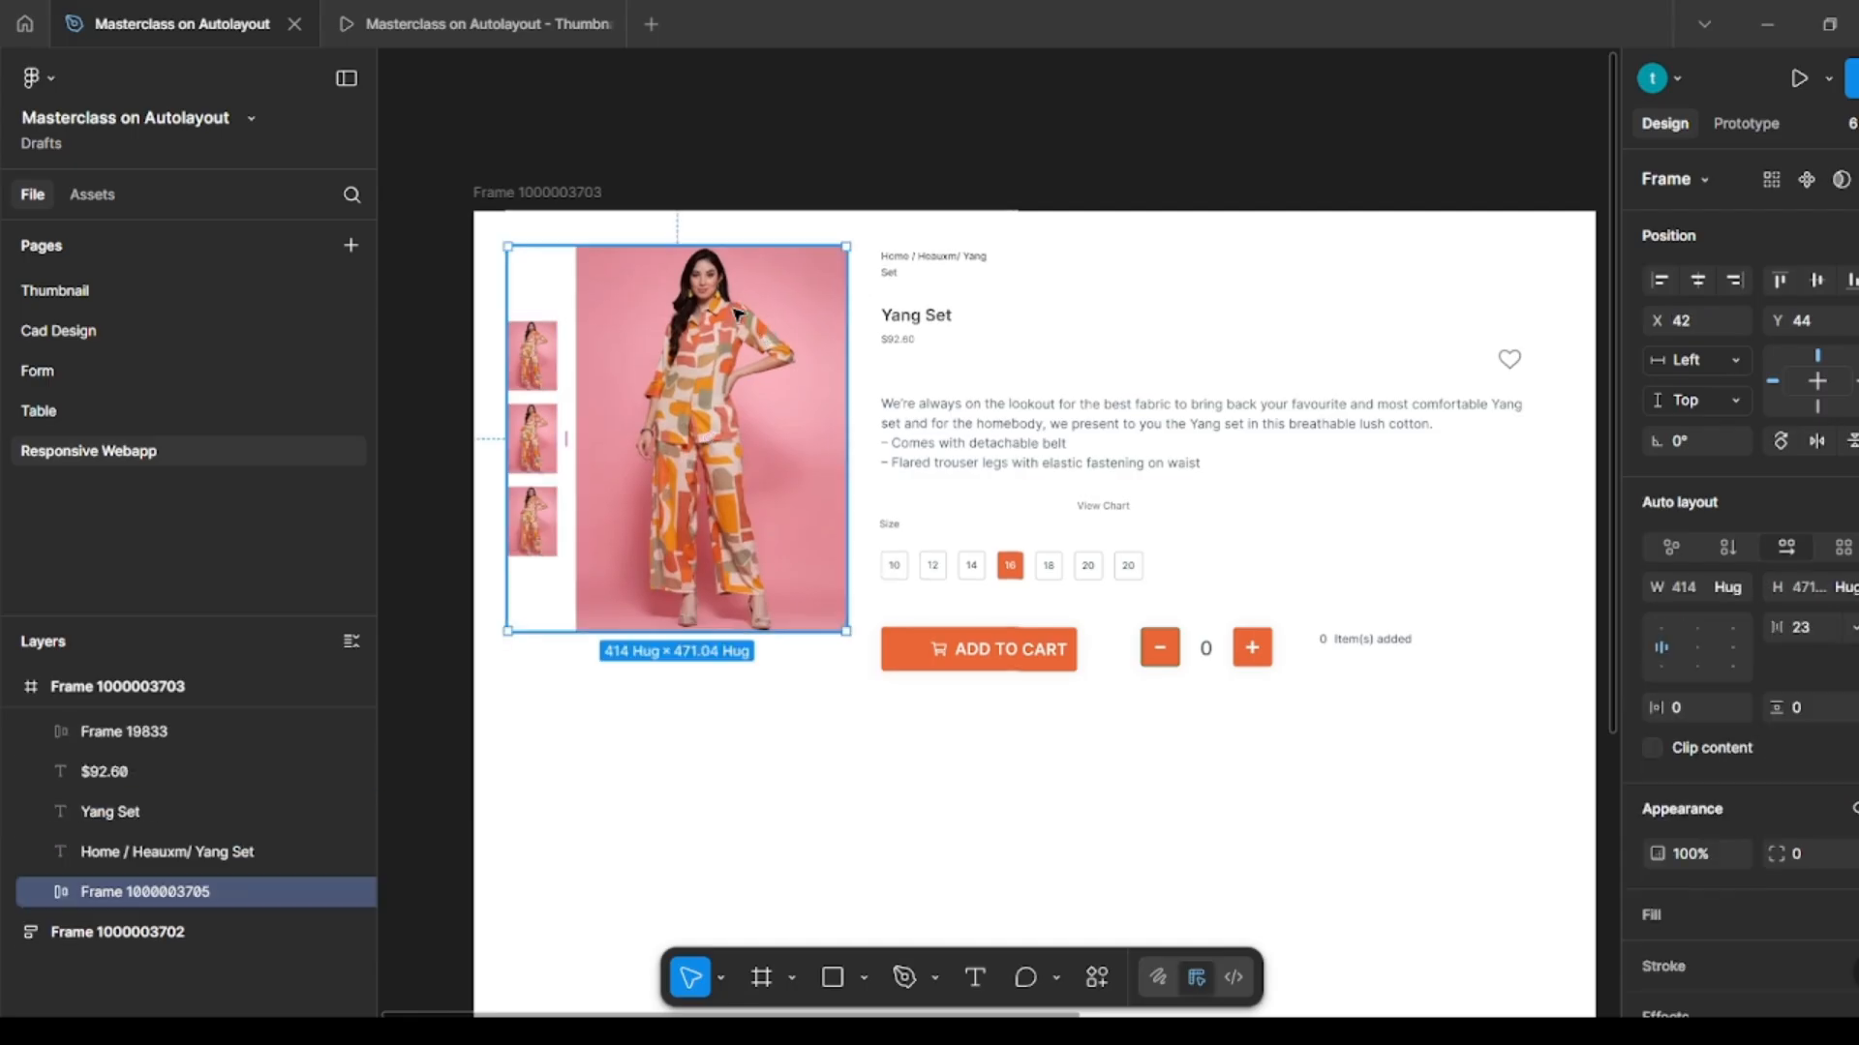
{"action": "left_click", "coordinate": [1660, 621]}
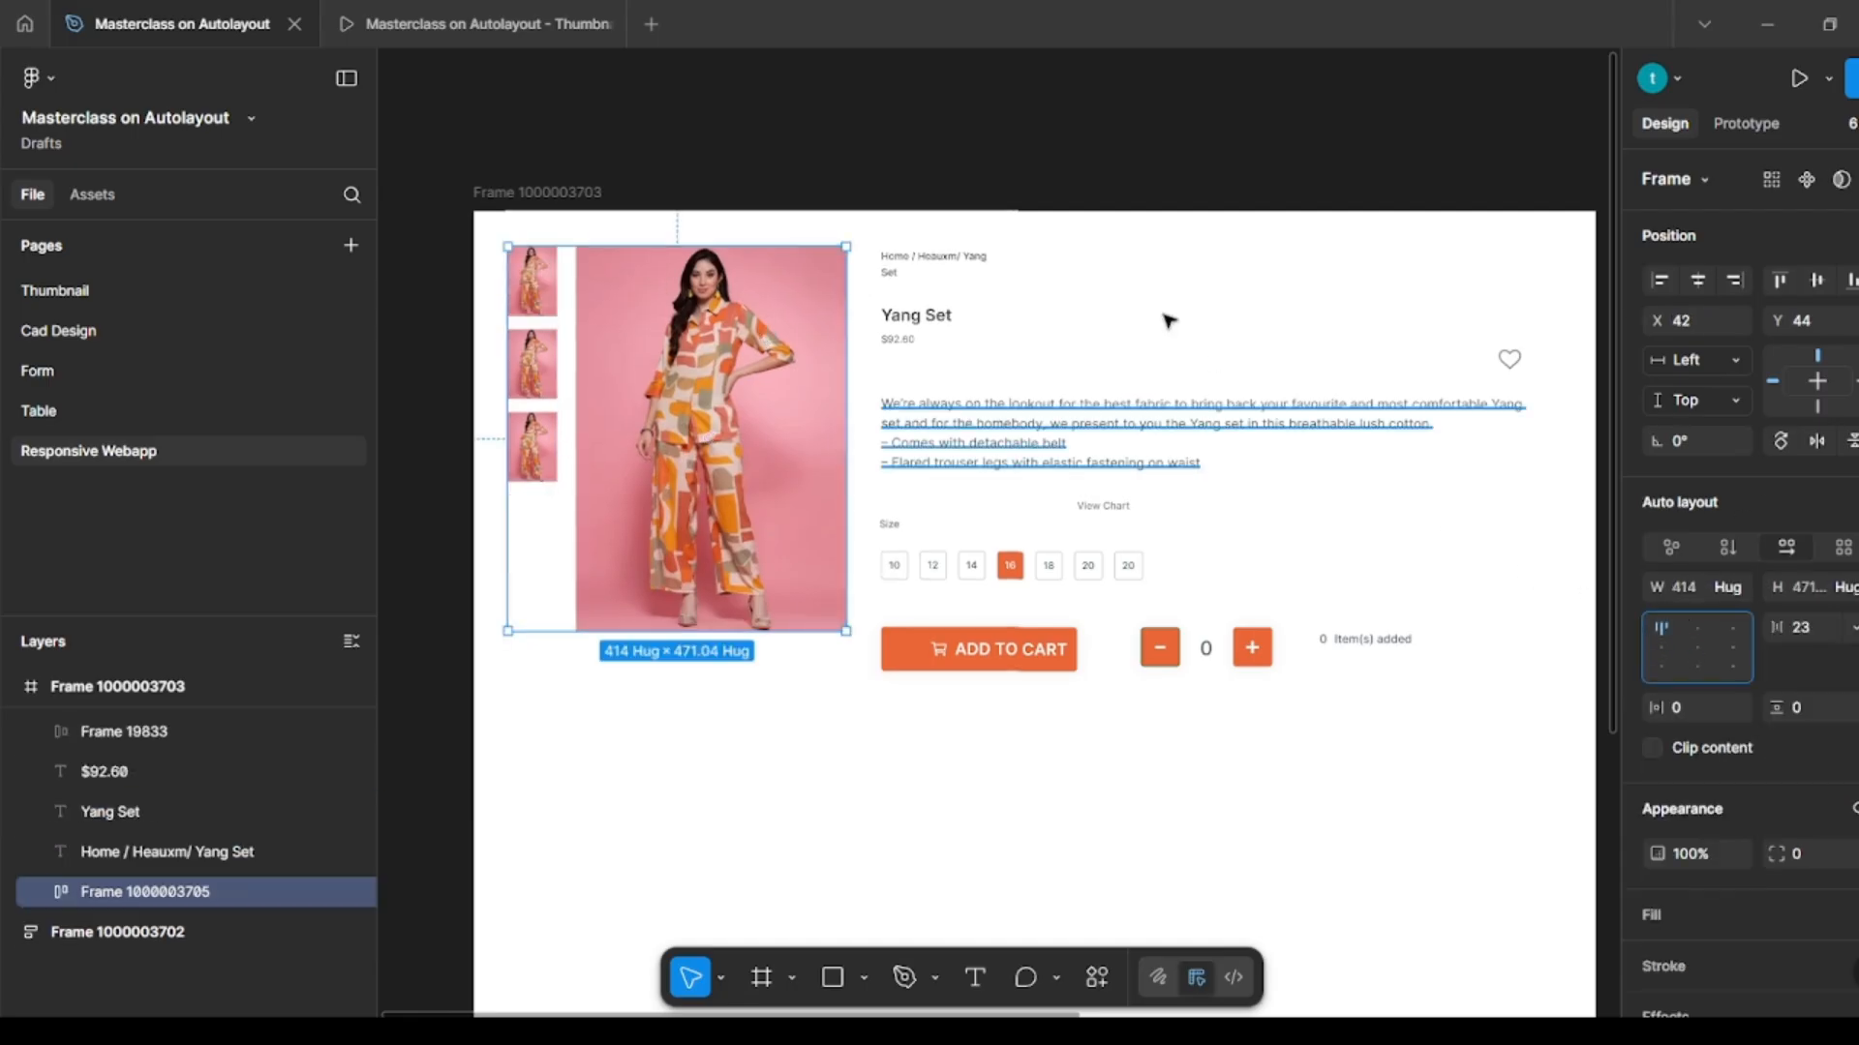
{"action": "left_click", "coordinate": [1071, 111]}
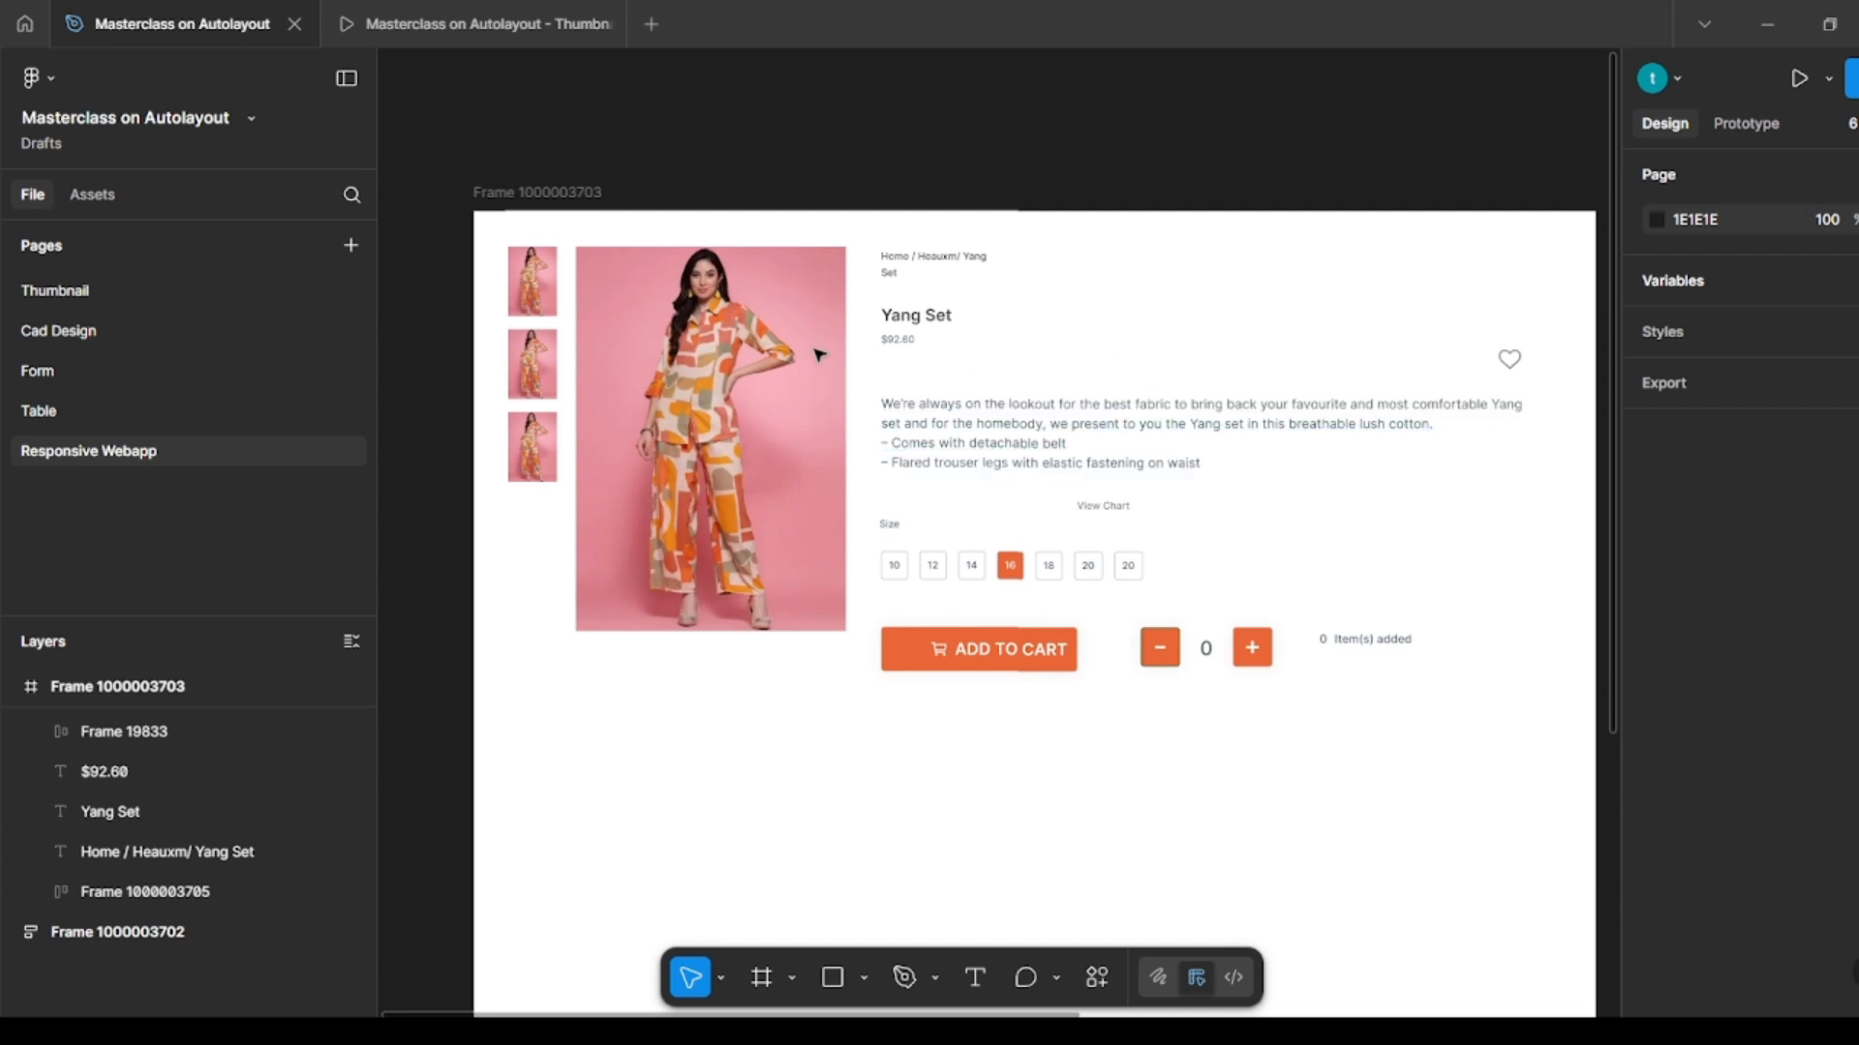
Step: Wrap the Yang Set title and the $92.60 price in a vertical auto layout frame
{"action": "left_click", "coordinate": [912, 348]}
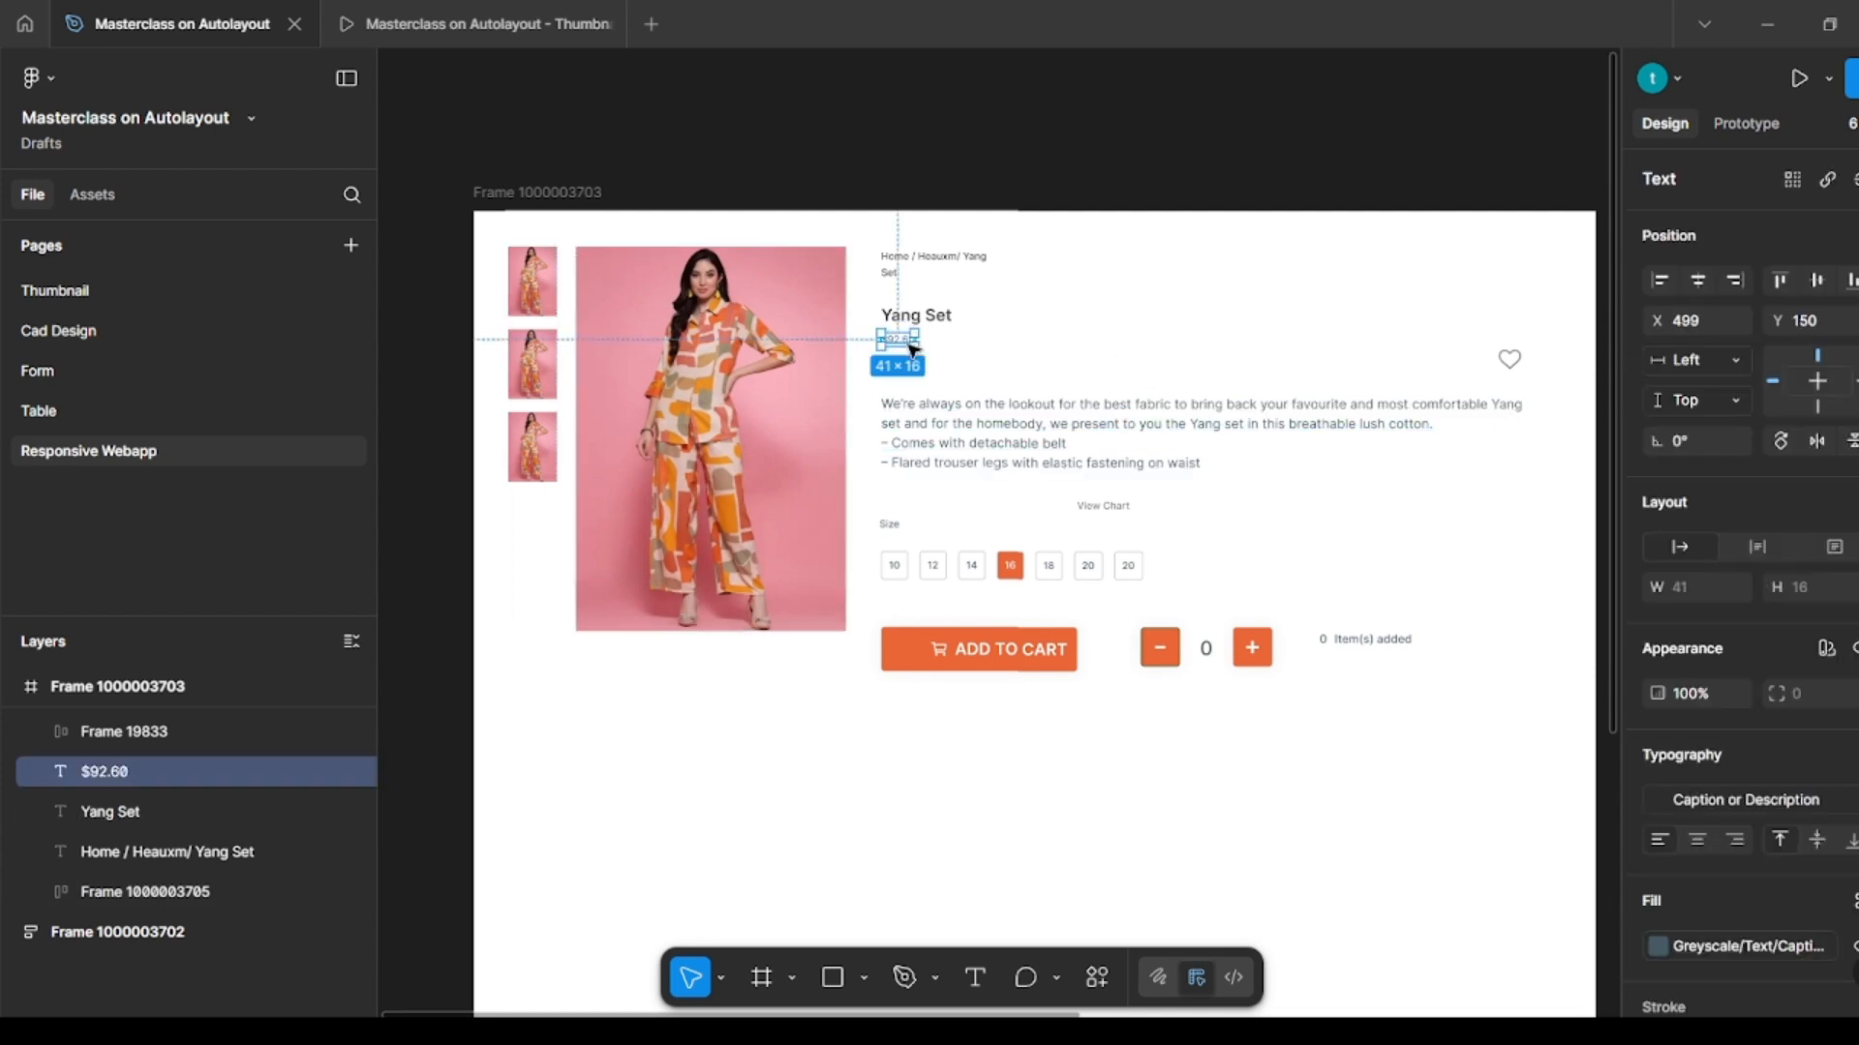
{"action": "left_click", "coordinate": [947, 316]}
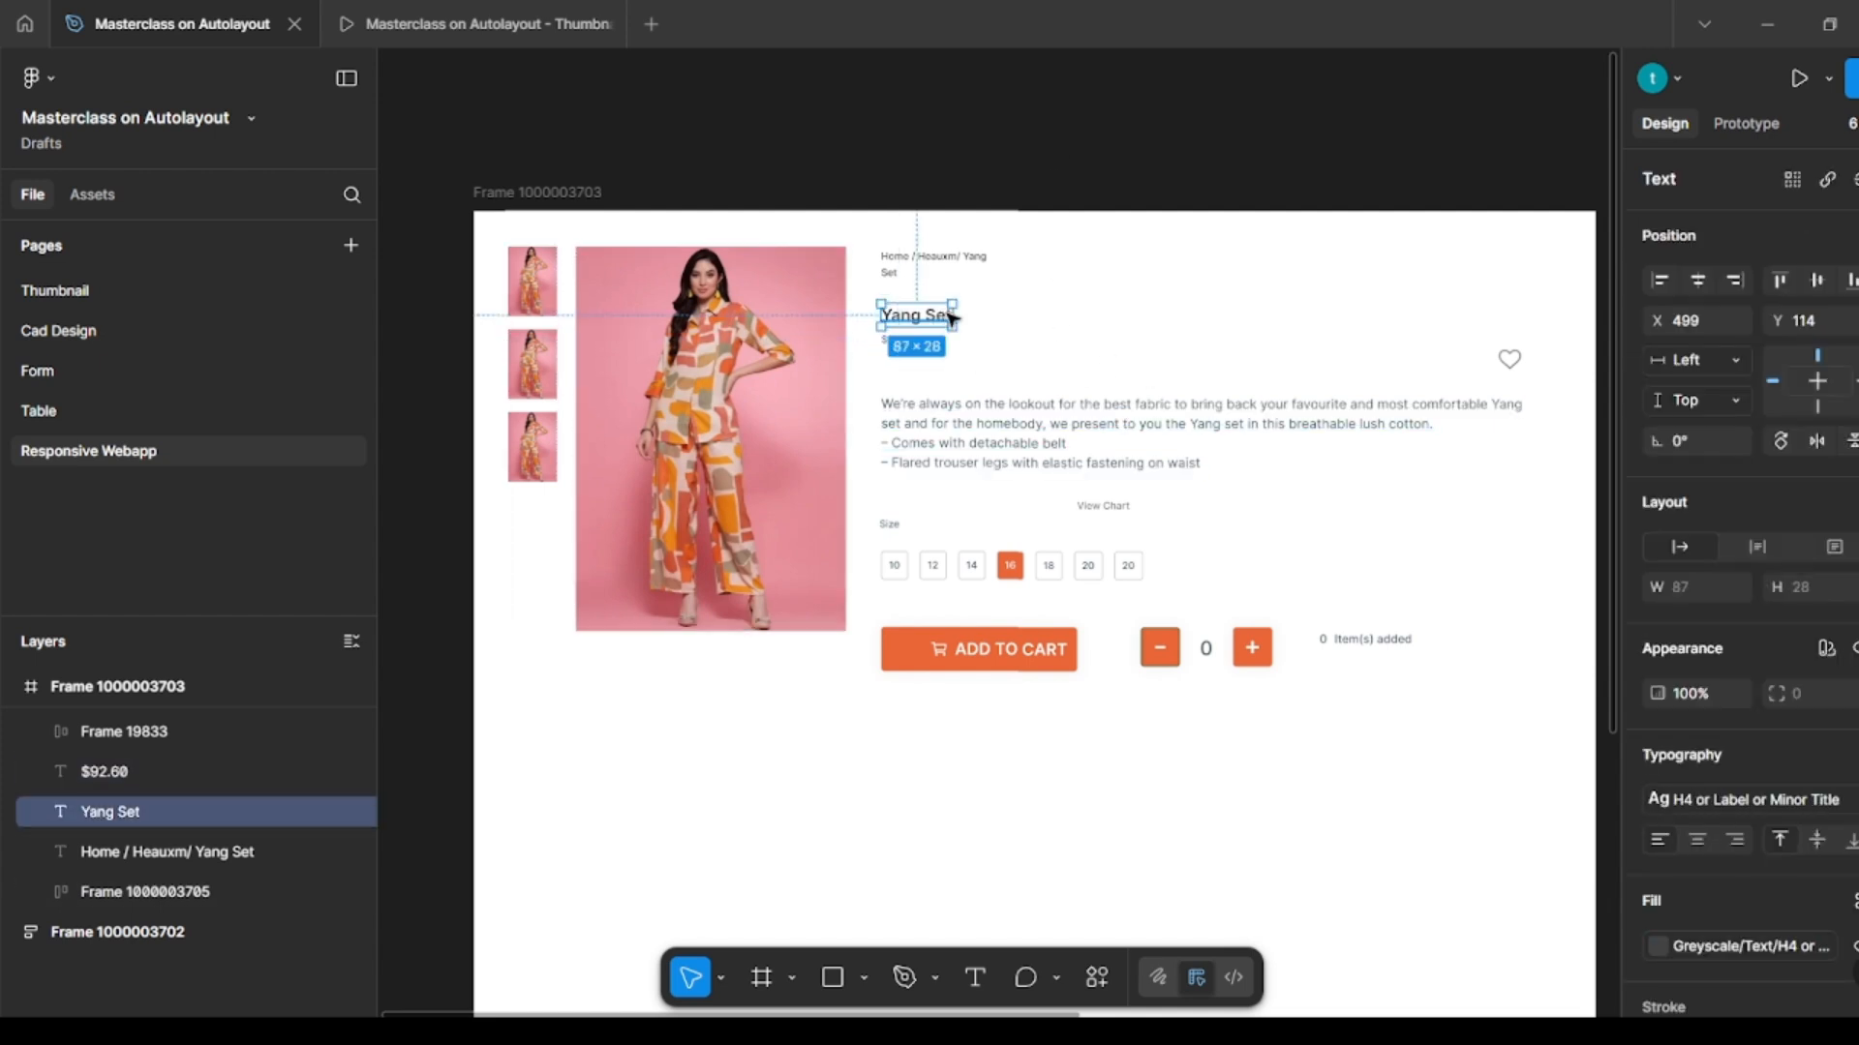
{"action": "left_click", "coordinate": [946, 339]}
{"action": "scroll", "coordinate": [945, 338], "scroll_direction": "up", "scroll_amount": 3}
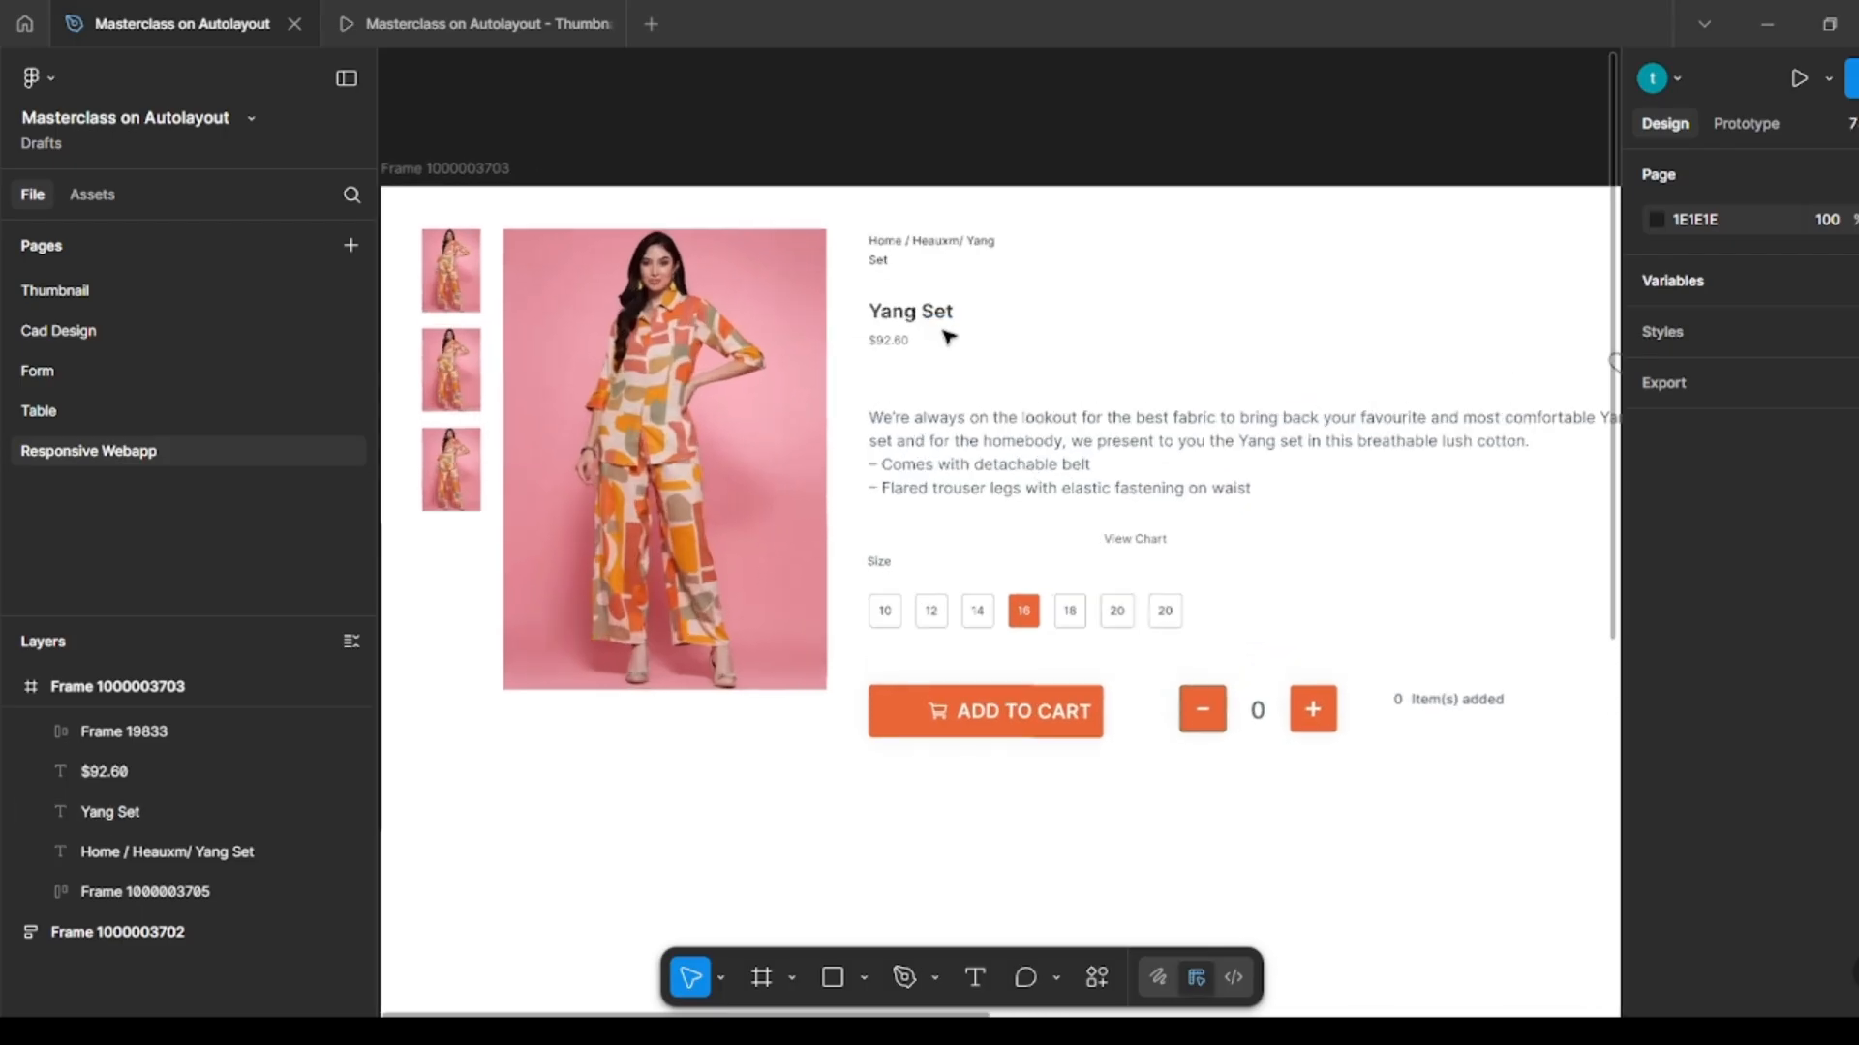
{"action": "left_click", "coordinate": [882, 345]}
{"action": "left_click", "coordinate": [890, 313], "text": "shift"}
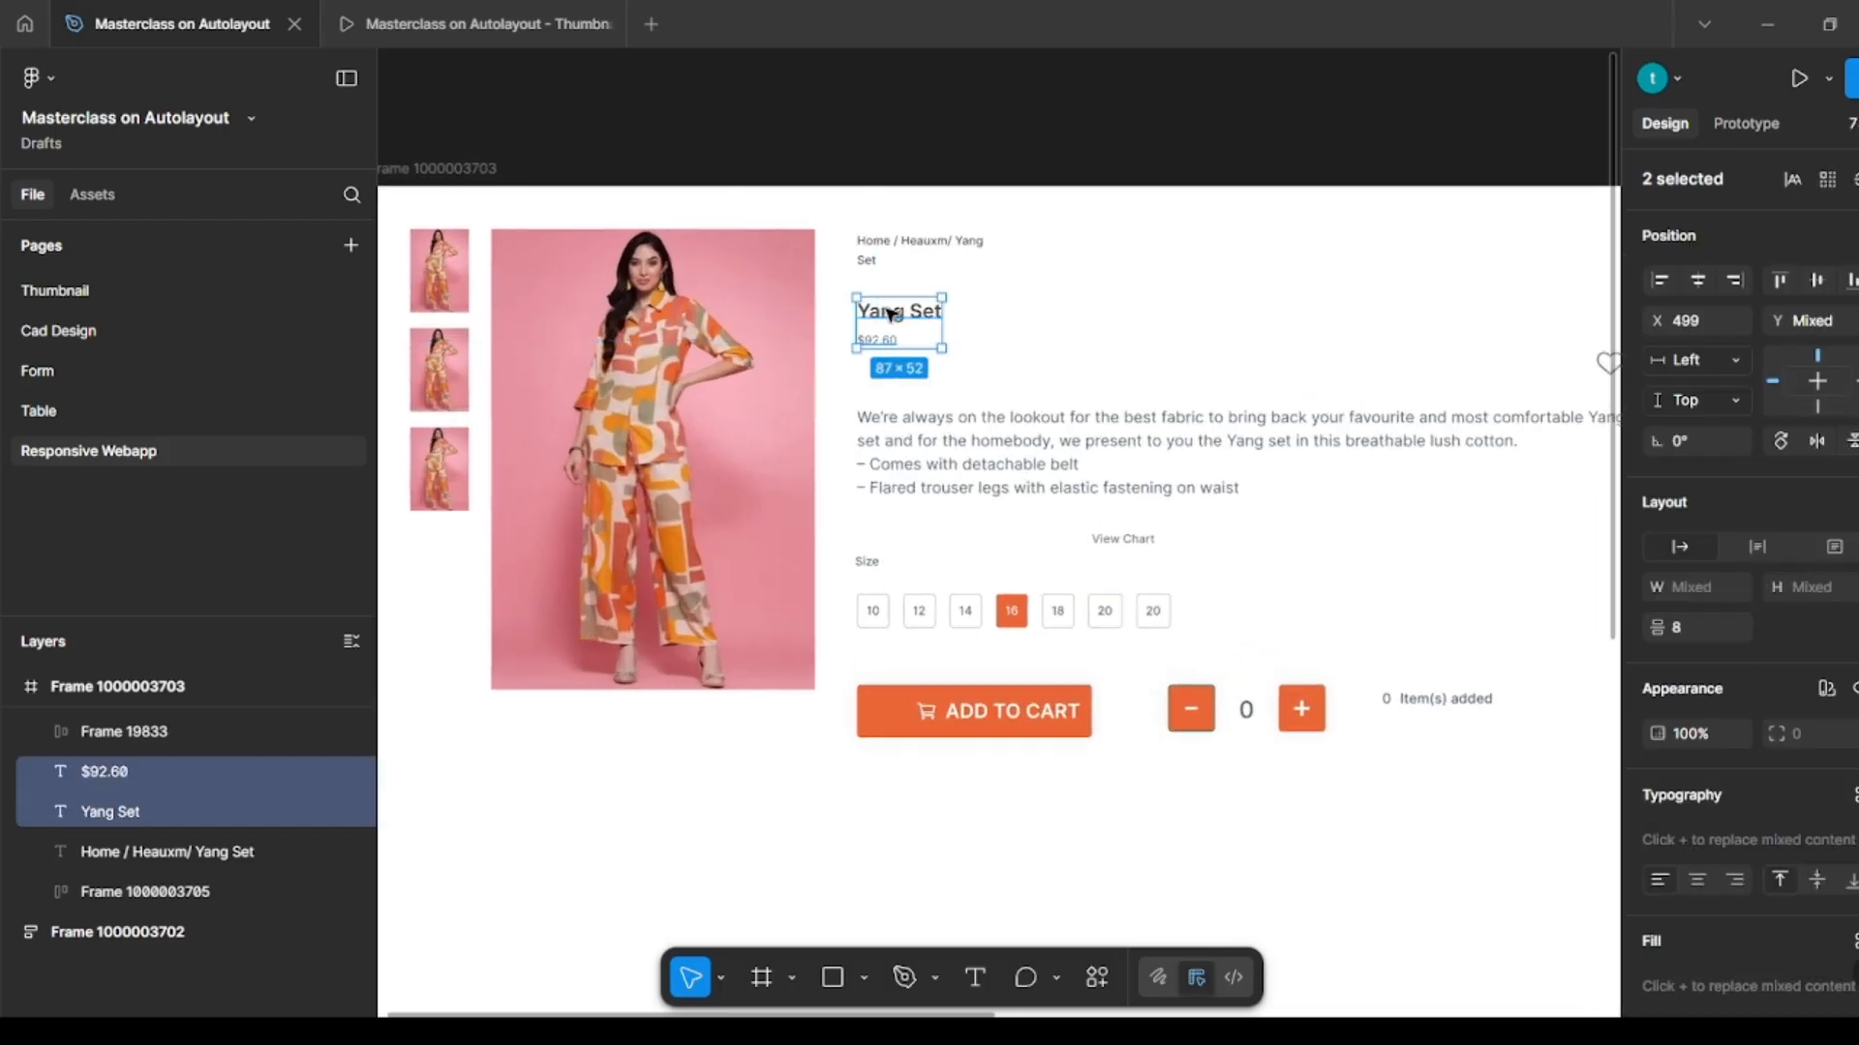
{"action": "key", "text": "shift+a"}
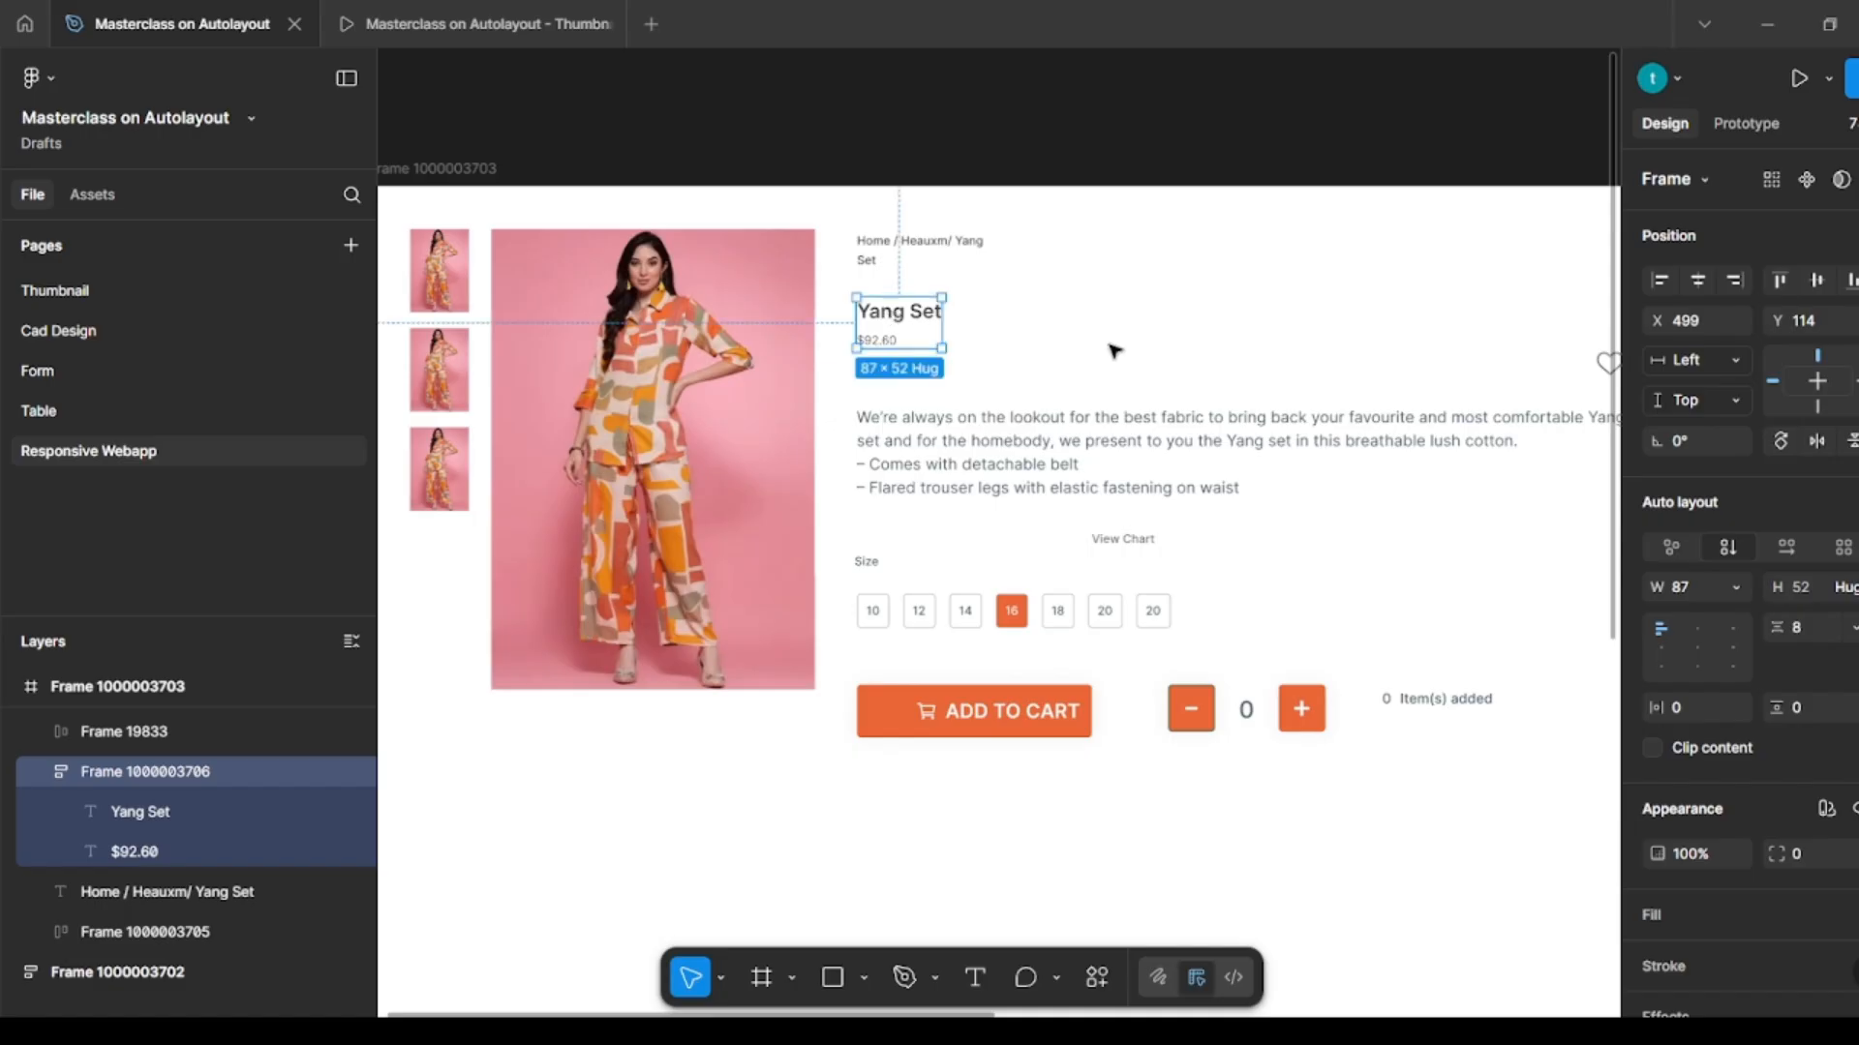
{"action": "scroll", "coordinate": [989, 337], "scroll_direction": "down", "scroll_amount": 2}
{"action": "left_click", "coordinate": [1071, 300]}
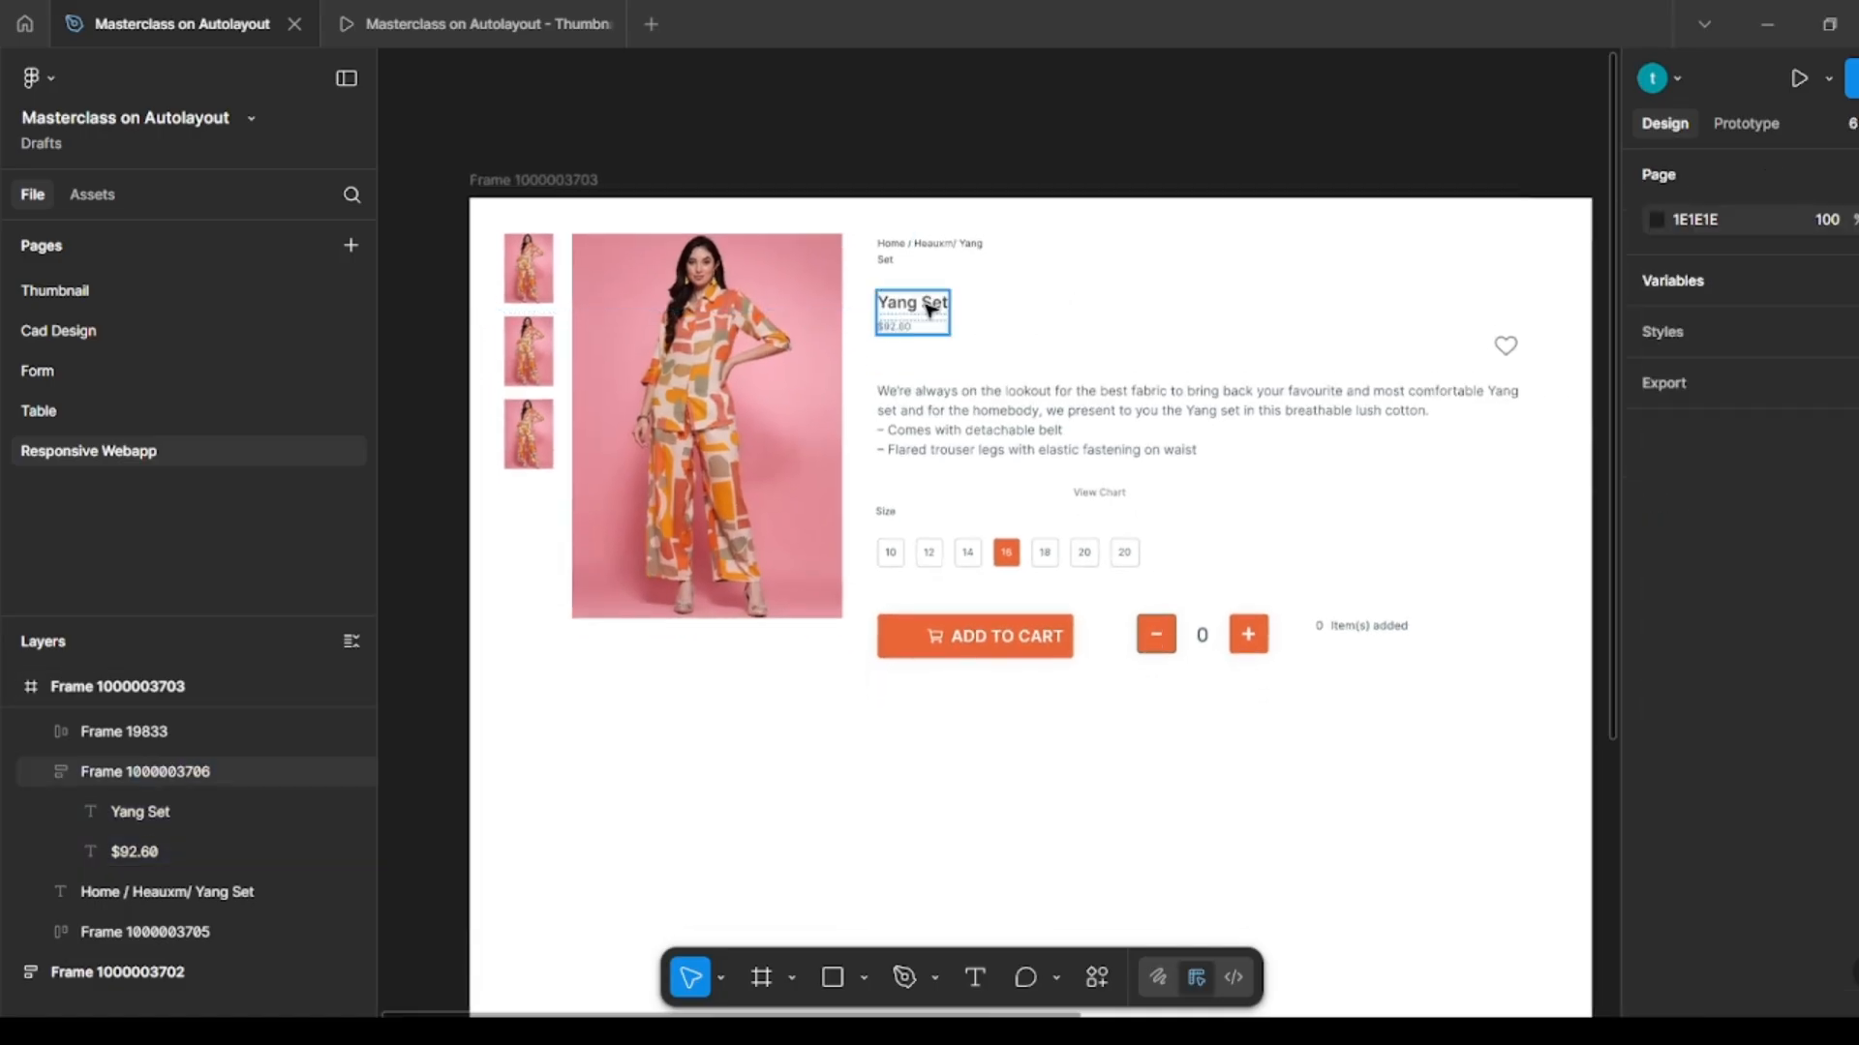
{"action": "left_click", "coordinate": [941, 306]}
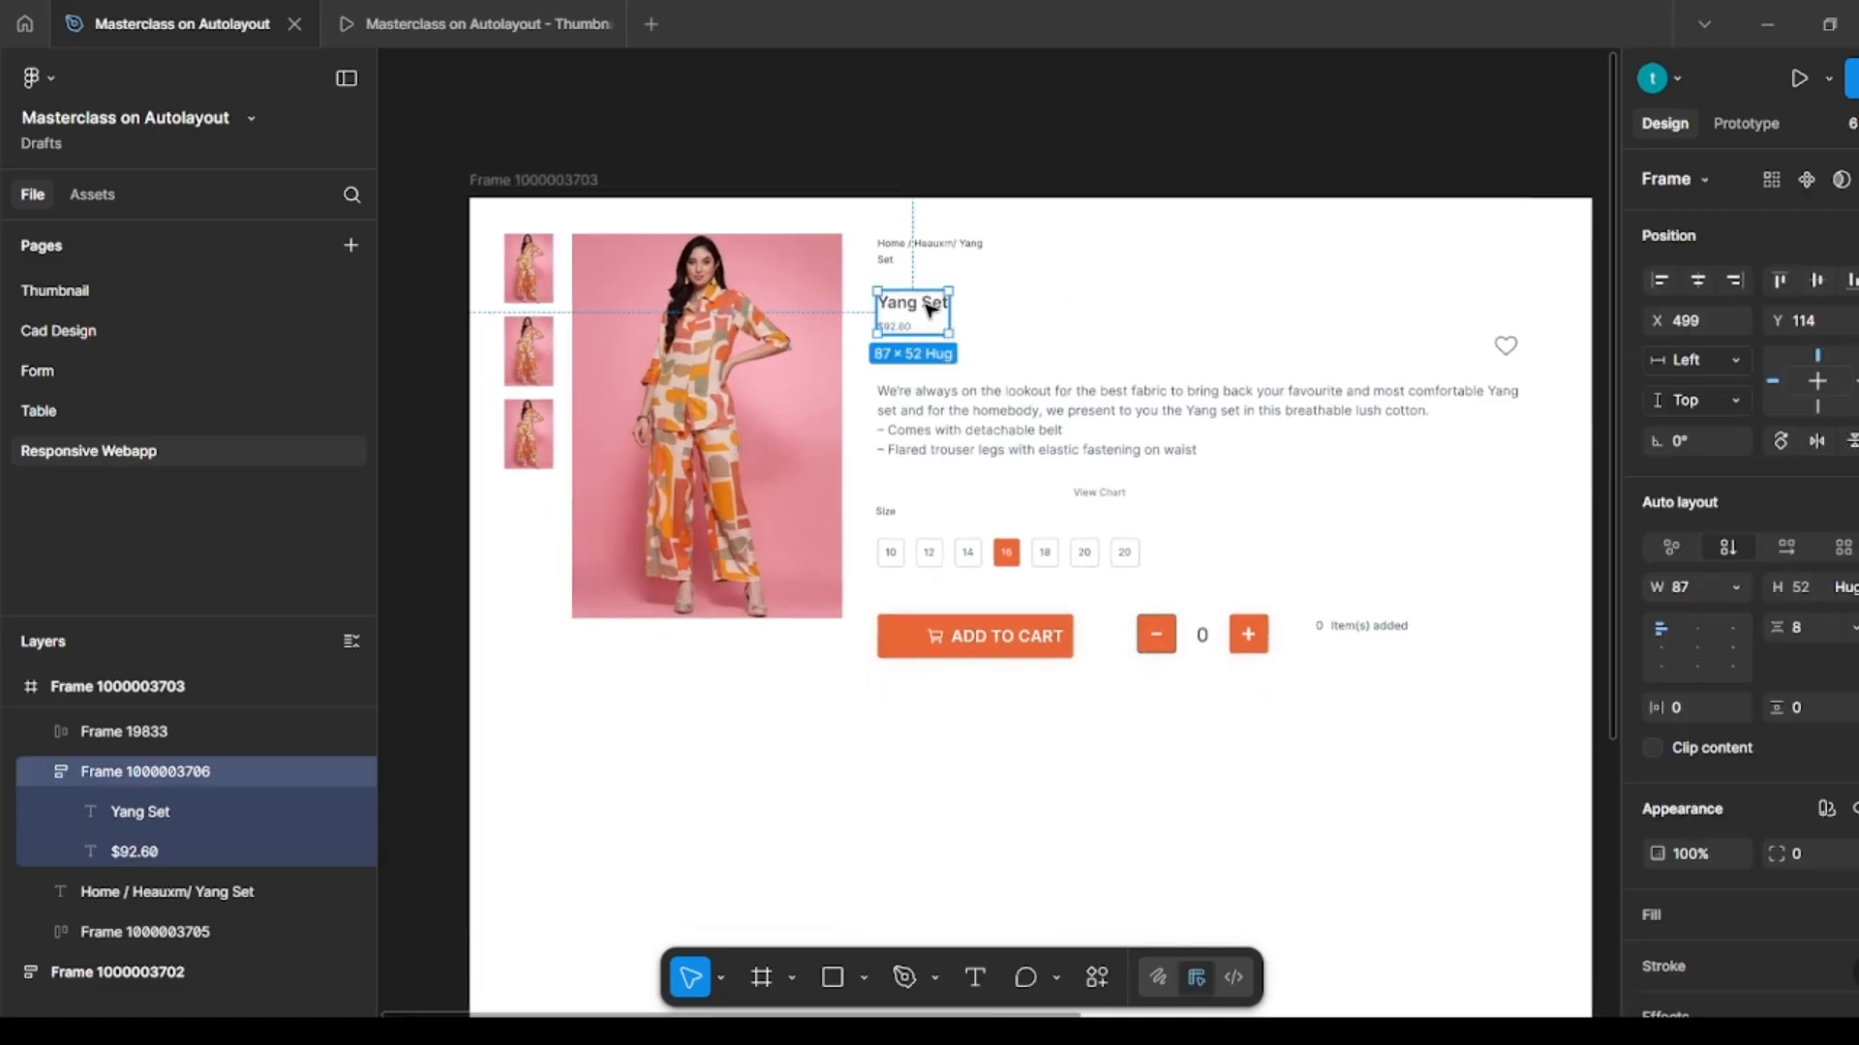
Step: Combine the title and price frame with the heart icon in a horizontal auto layout frame
{"action": "left_click", "coordinate": [1507, 346], "text": "shift"}
{"action": "key", "text": "shift+a"}
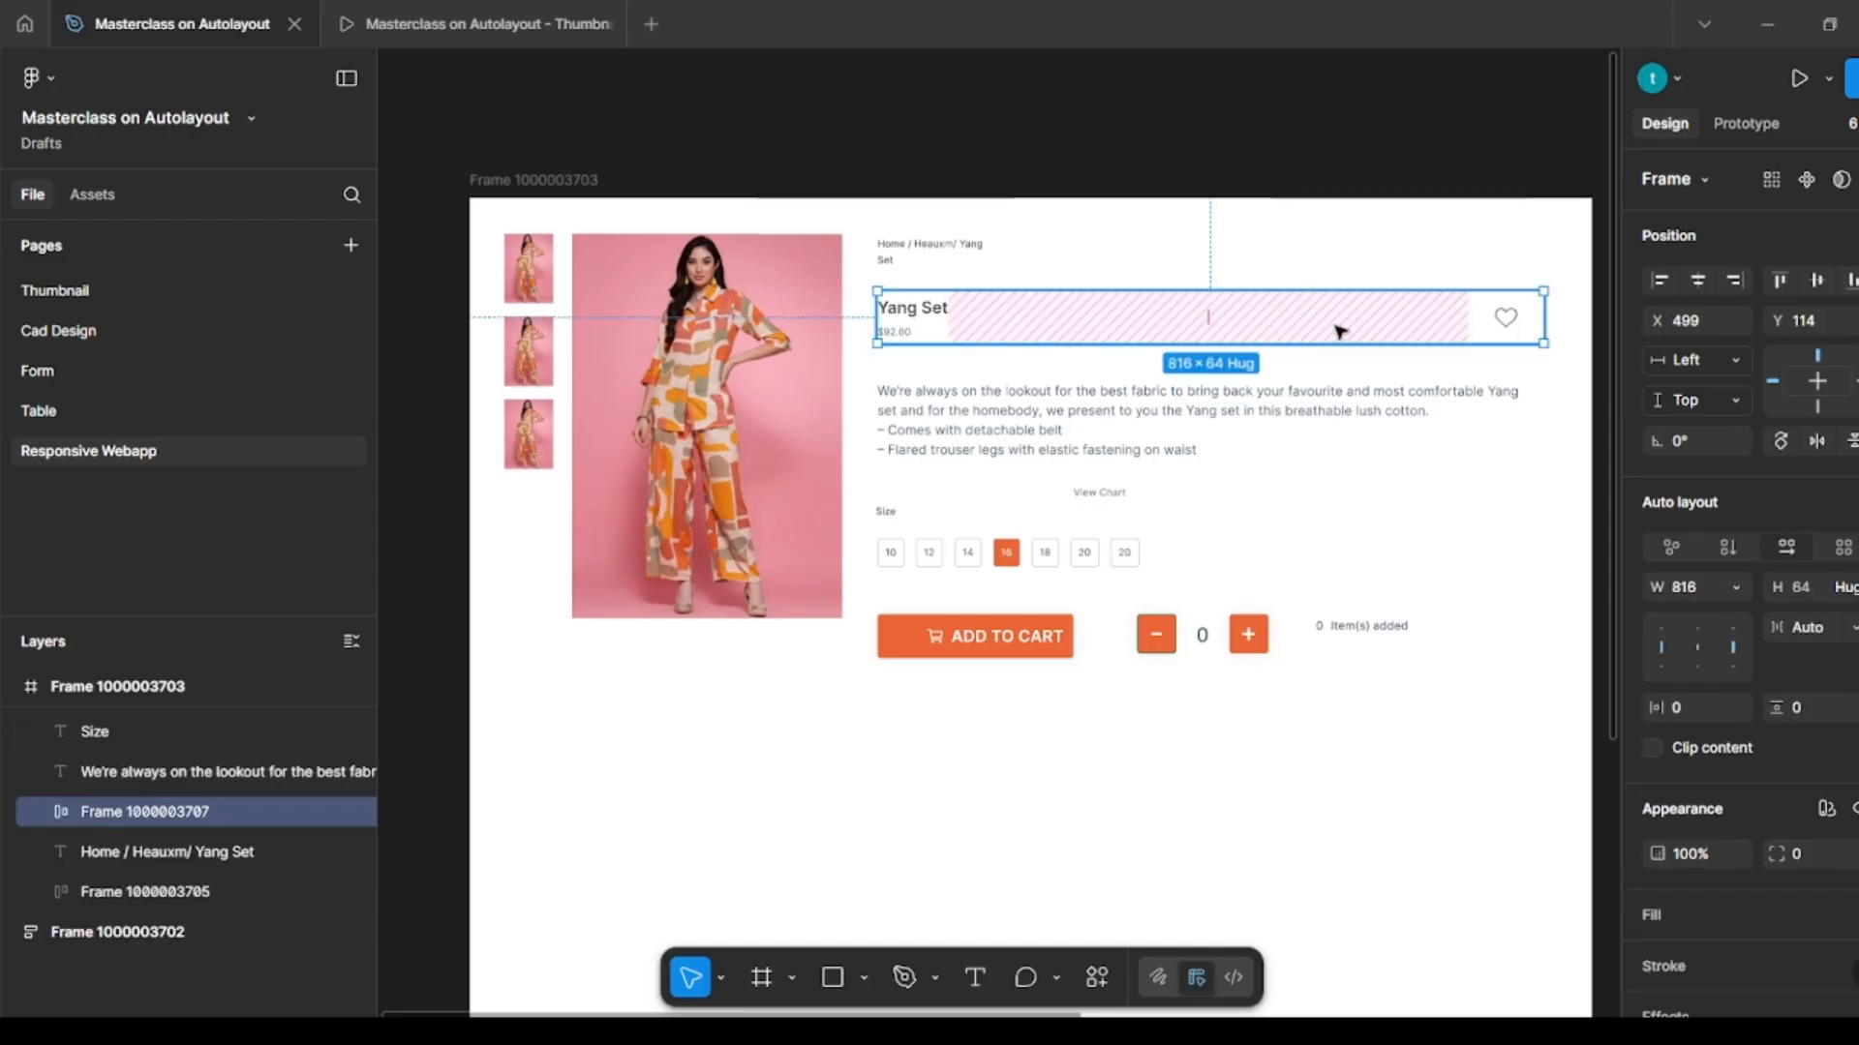
{"action": "left_click", "coordinate": [1134, 184]}
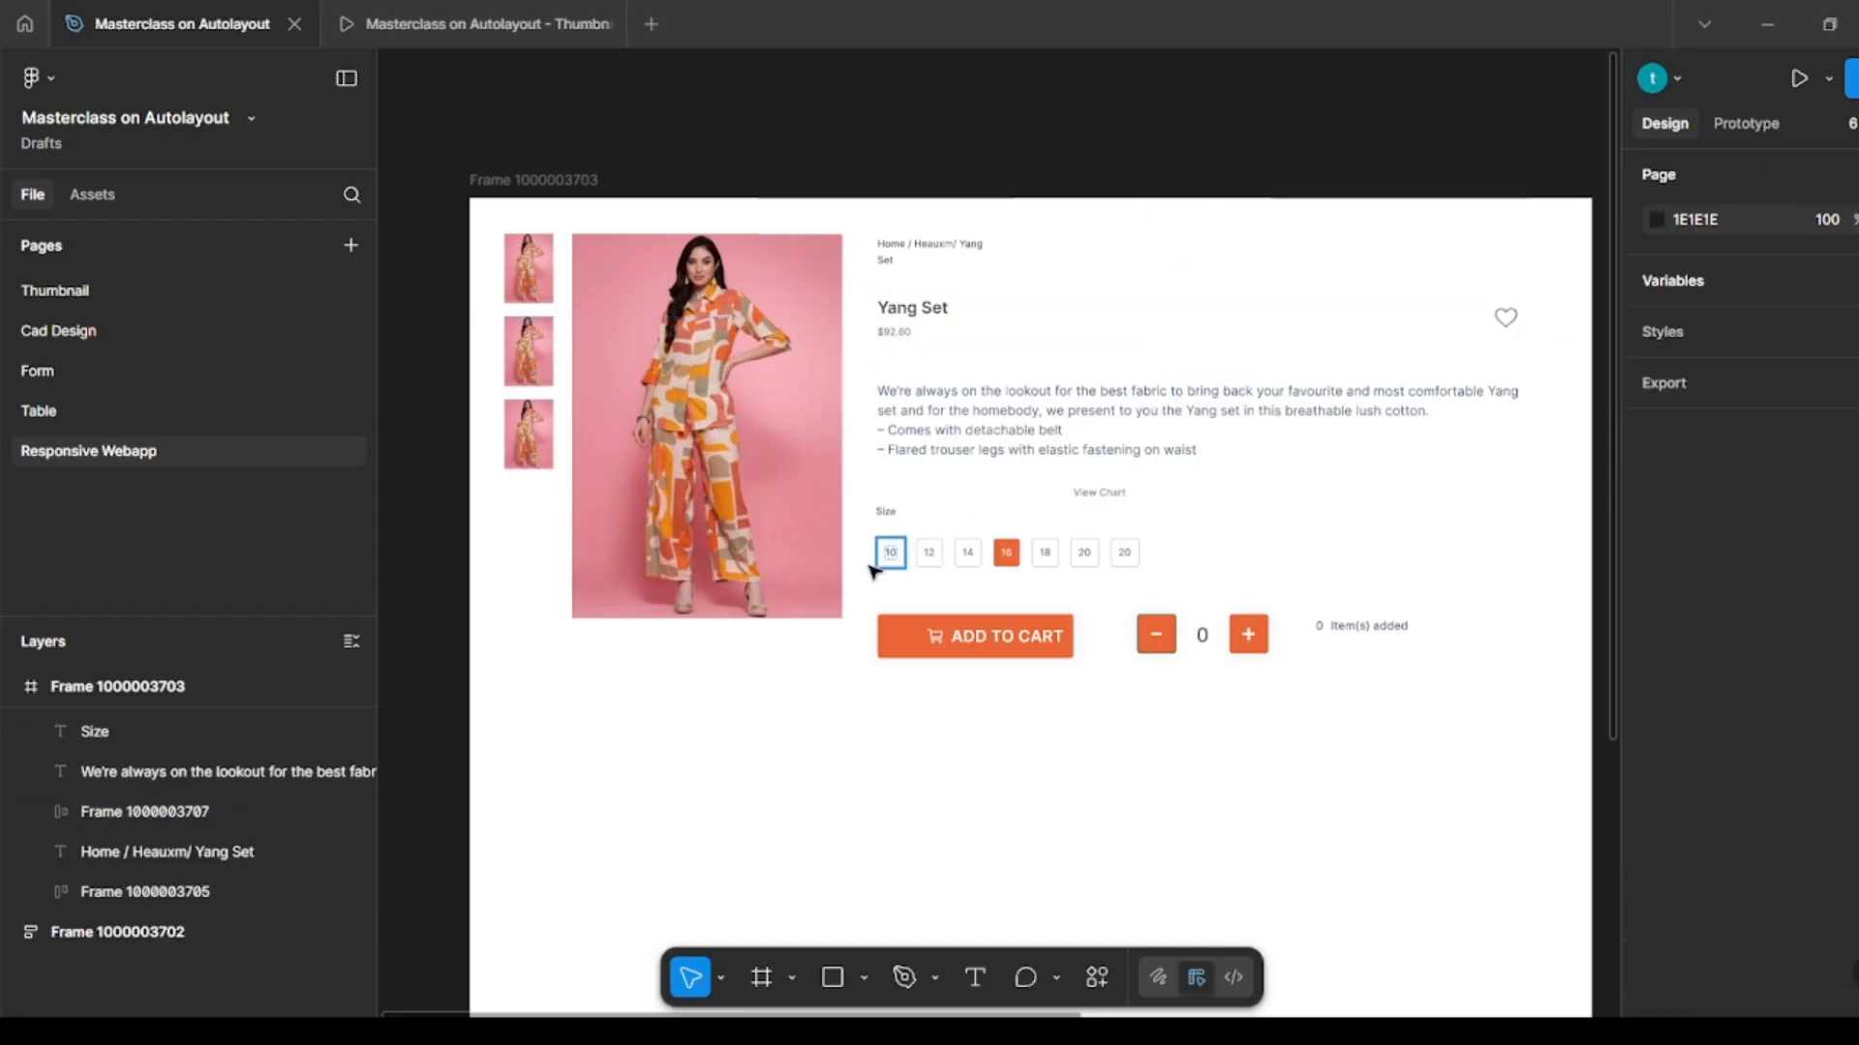
Step: Wrap the Size and View Chart labels in a horizontal auto layout frame
{"action": "left_click", "coordinate": [886, 513]}
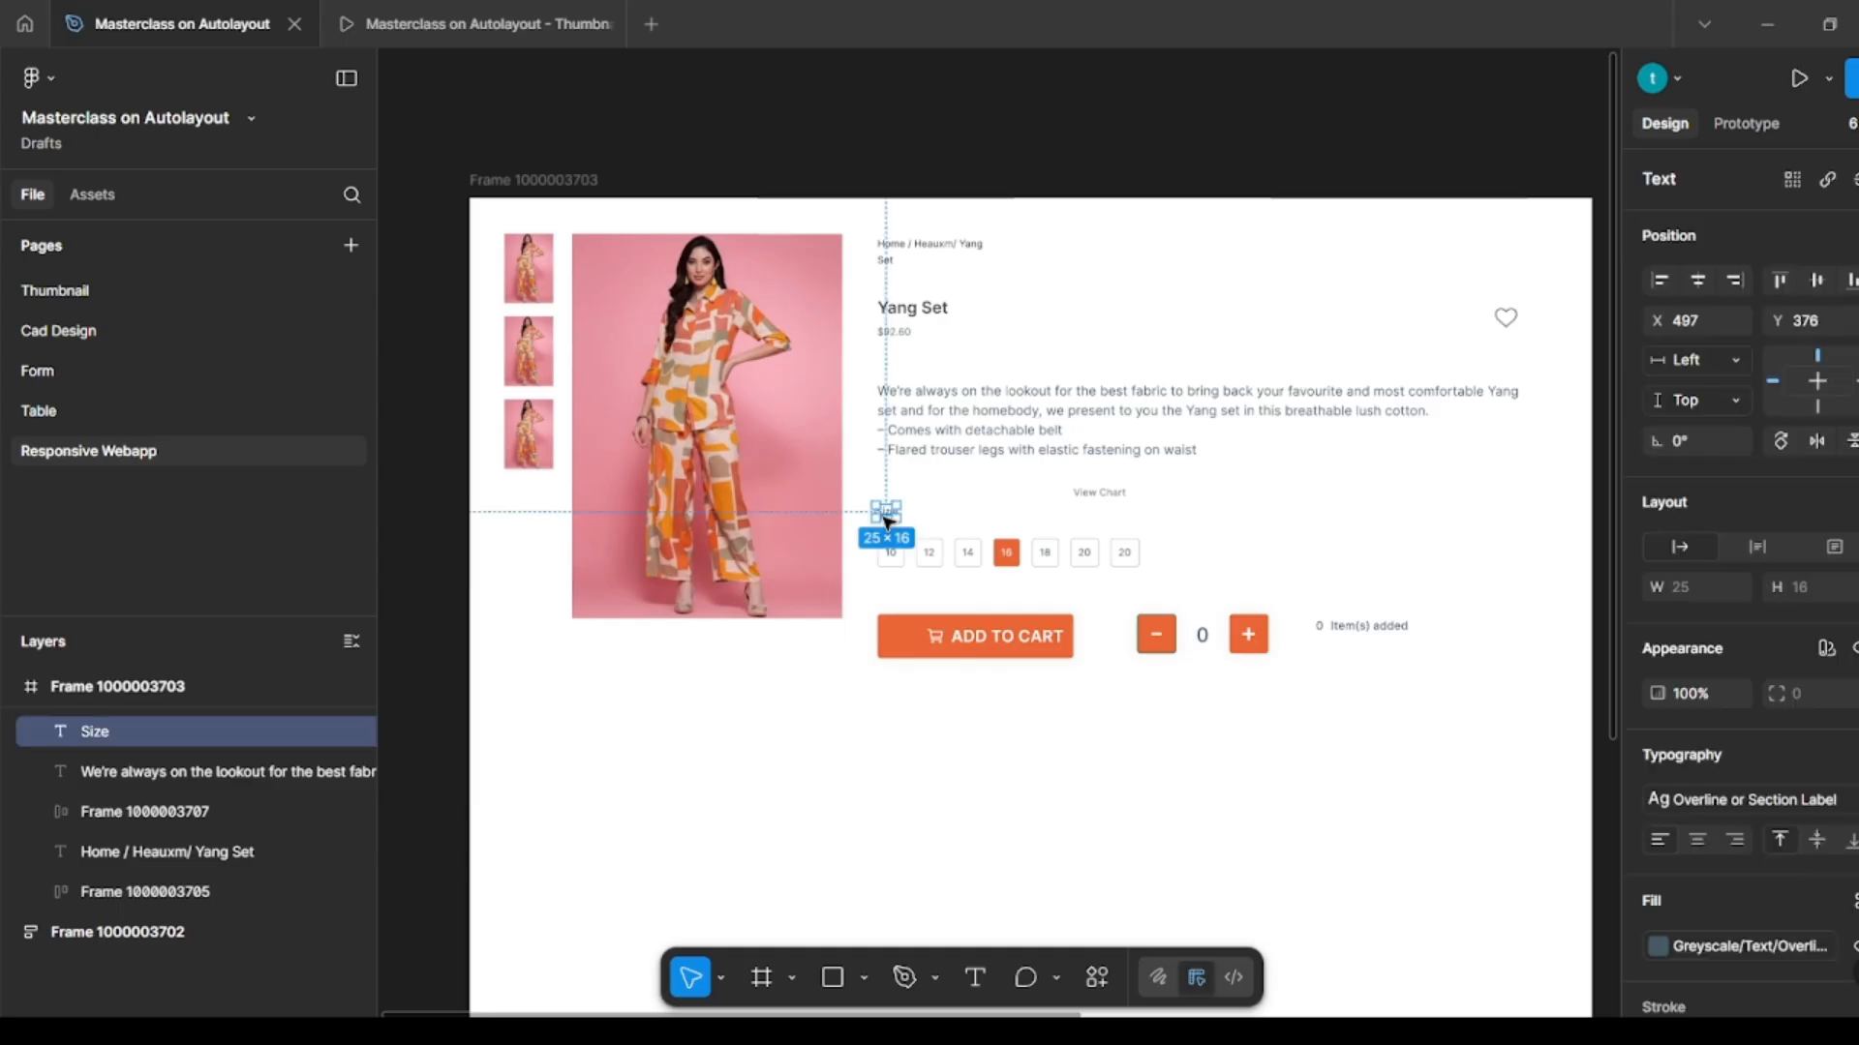
{"action": "scroll", "coordinate": [886, 518], "scroll_direction": "up", "scroll_amount": 1}
{"action": "left_click", "coordinate": [1126, 494], "text": "shift"}
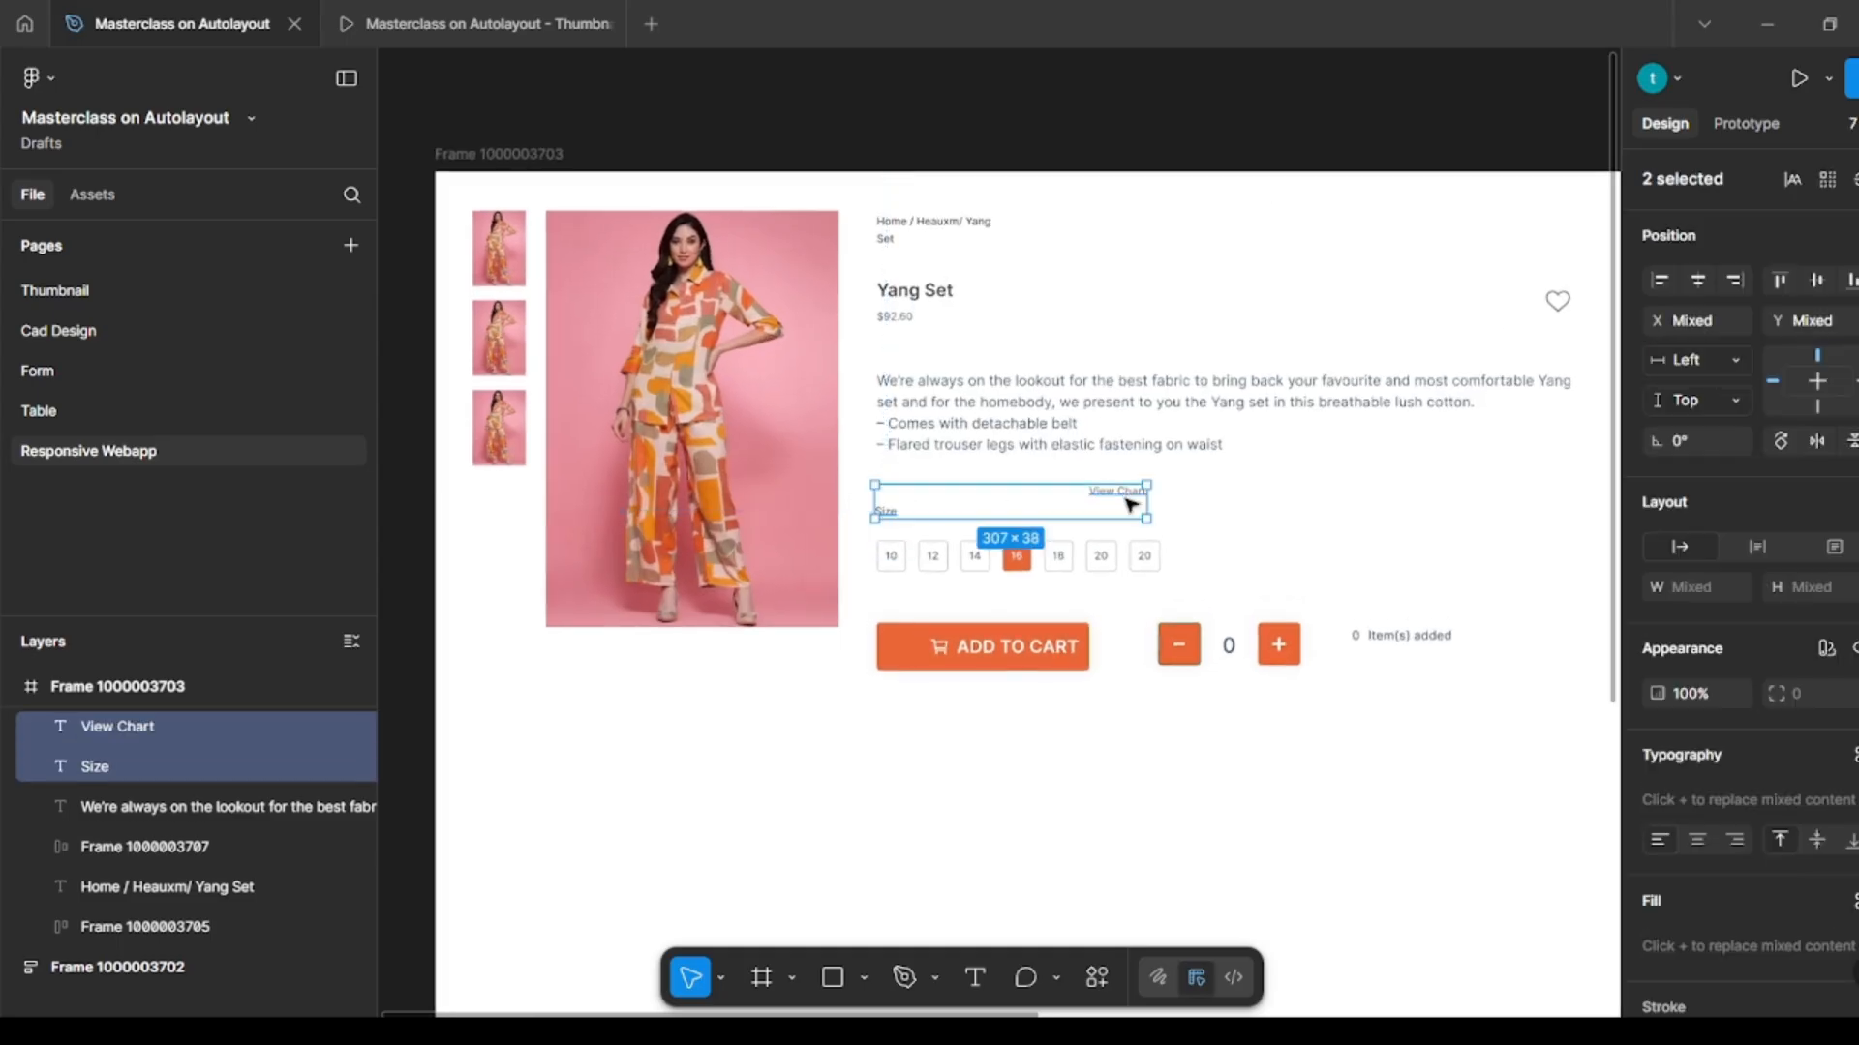
{"action": "key", "text": "shift+a"}
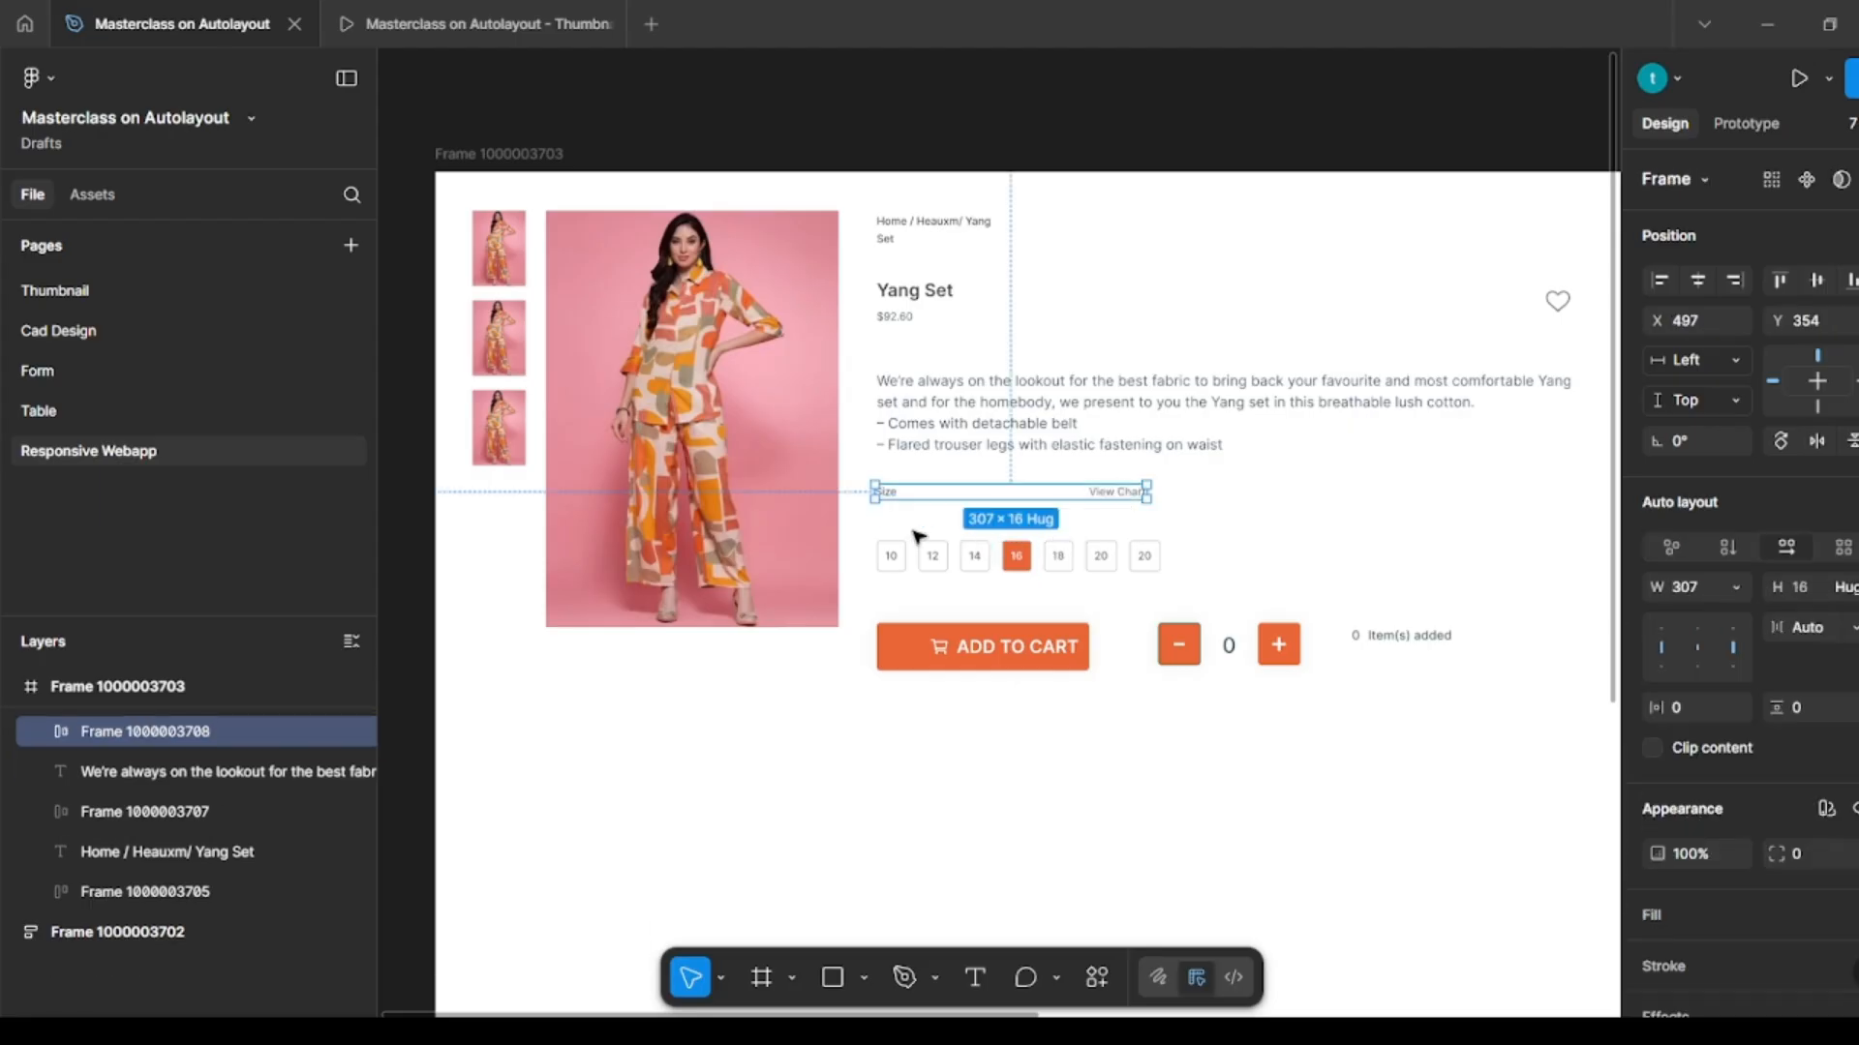
{"action": "left_click", "coordinate": [1227, 538]}
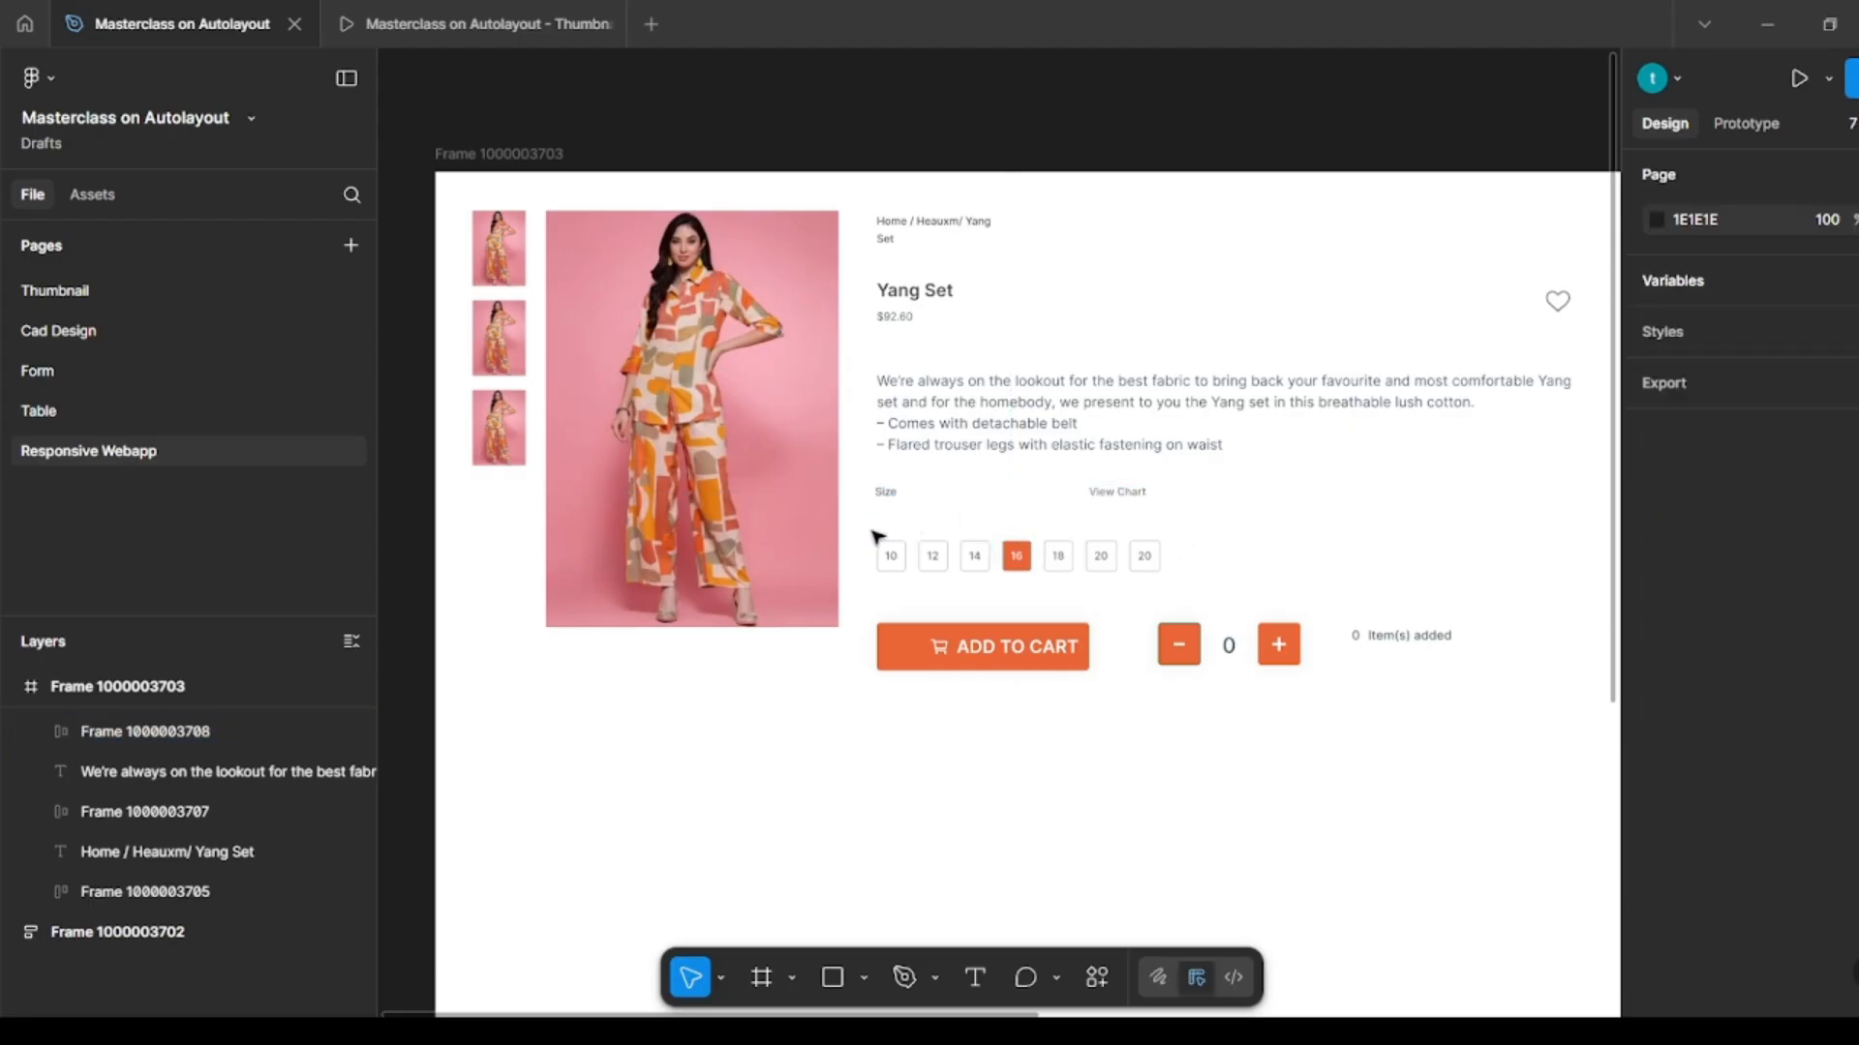
Step: Wrap the row of seven size boxes, 10 to 20, in a horizontal auto layout frame
{"action": "left_click_drag", "start_coordinate": [876, 537], "coordinate": [1186, 572]}
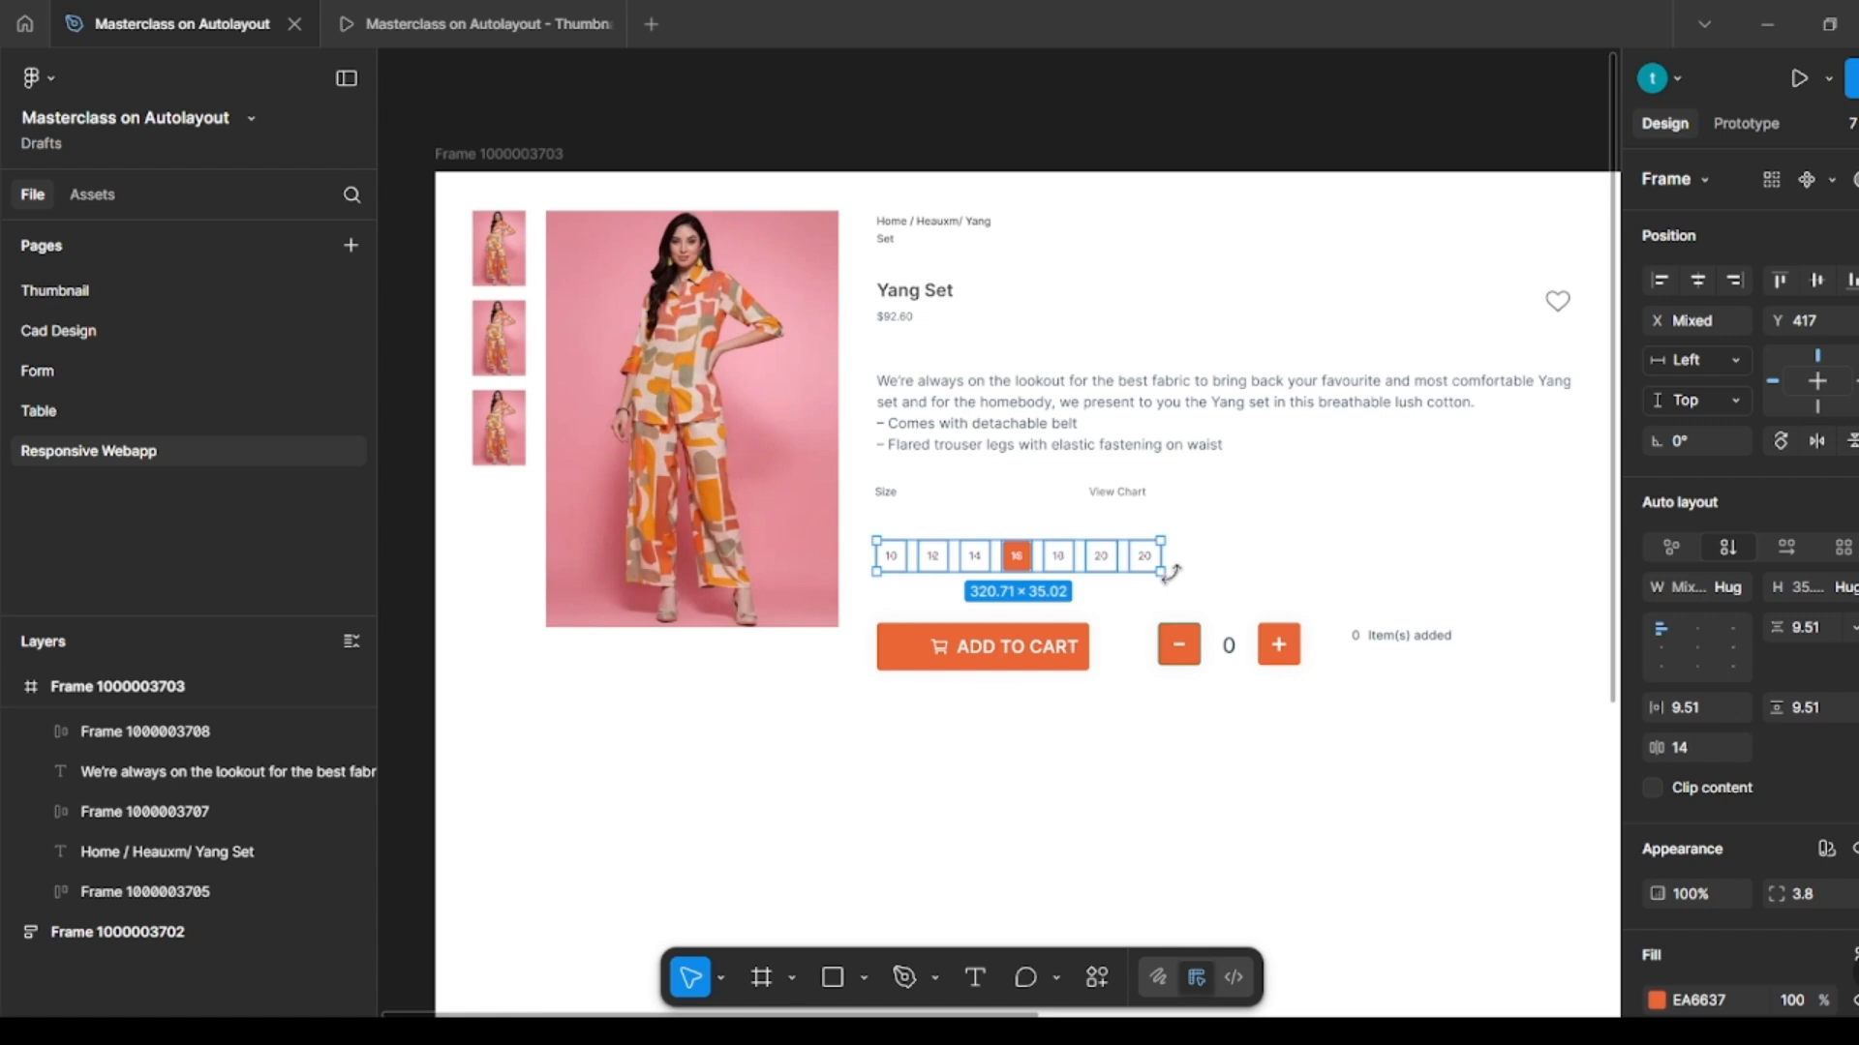
{"action": "key", "text": "shift+a"}
{"action": "left_click", "coordinate": [1269, 529]}
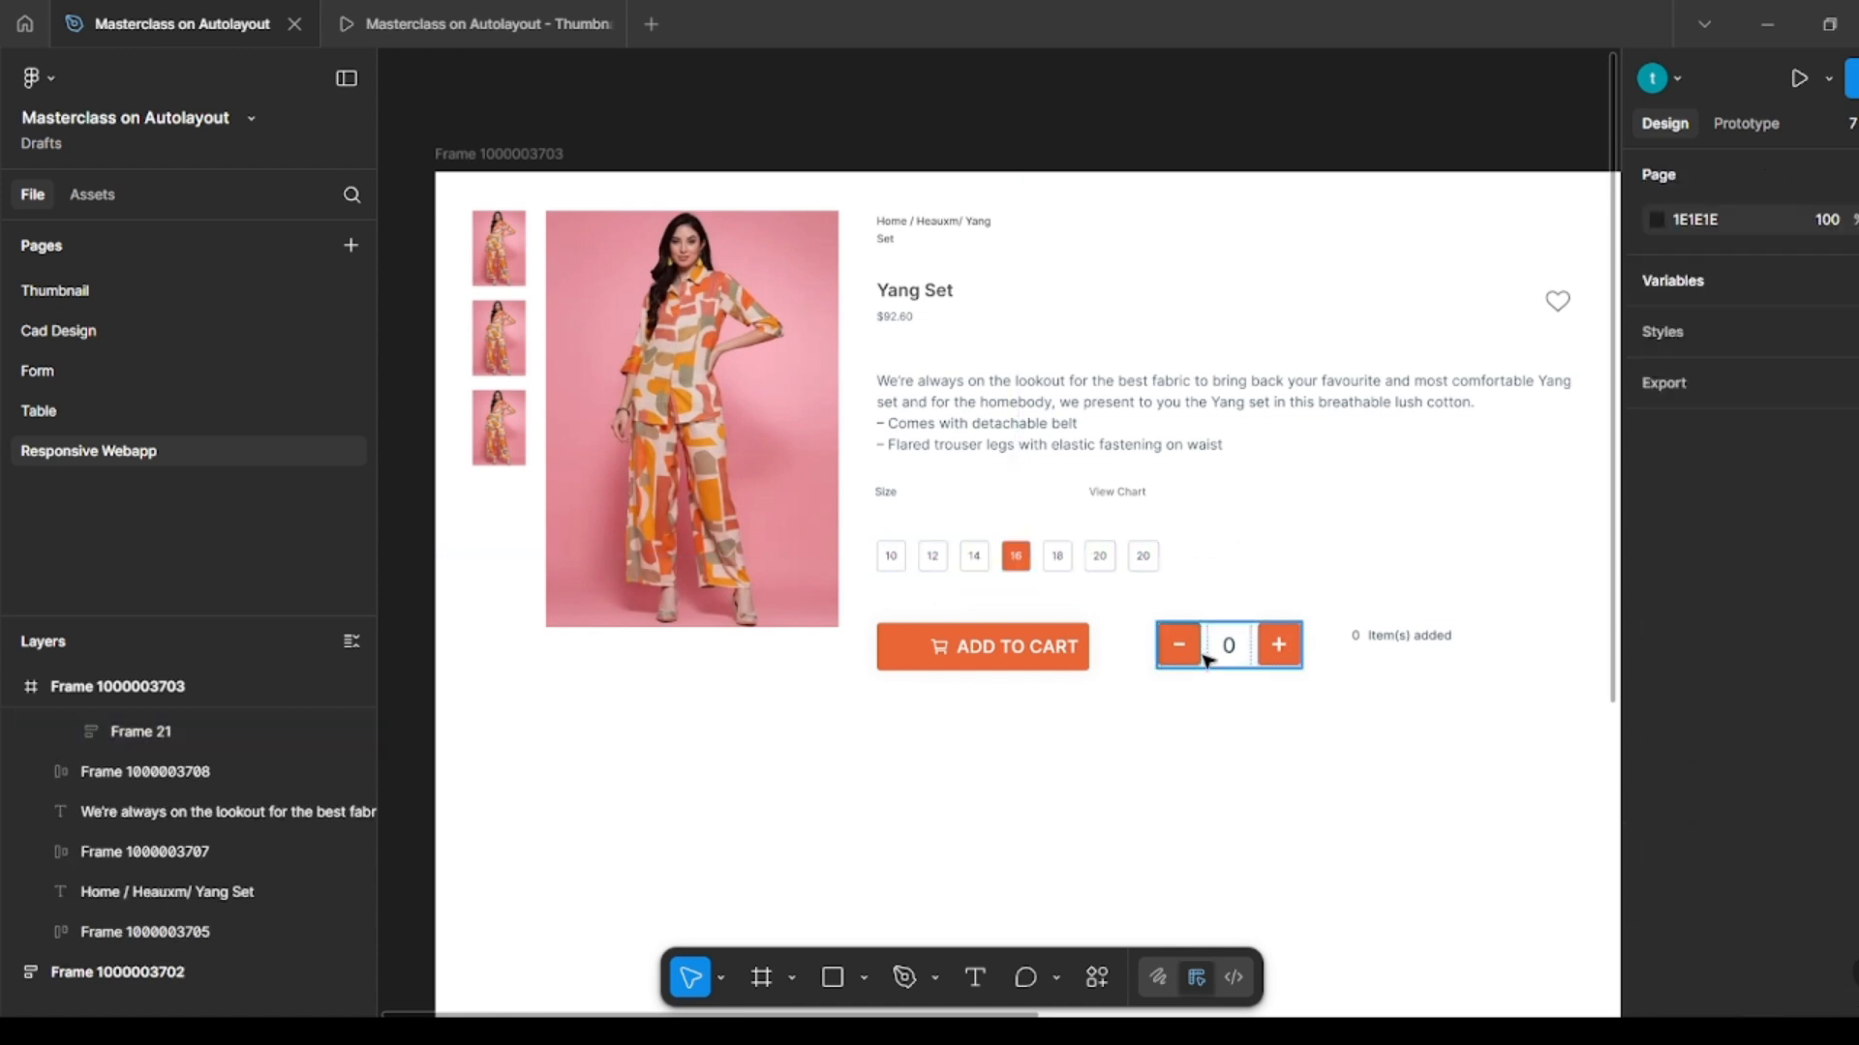
{"action": "left_click", "coordinate": [1422, 663]}
{"action": "left_click", "coordinate": [1423, 542]}
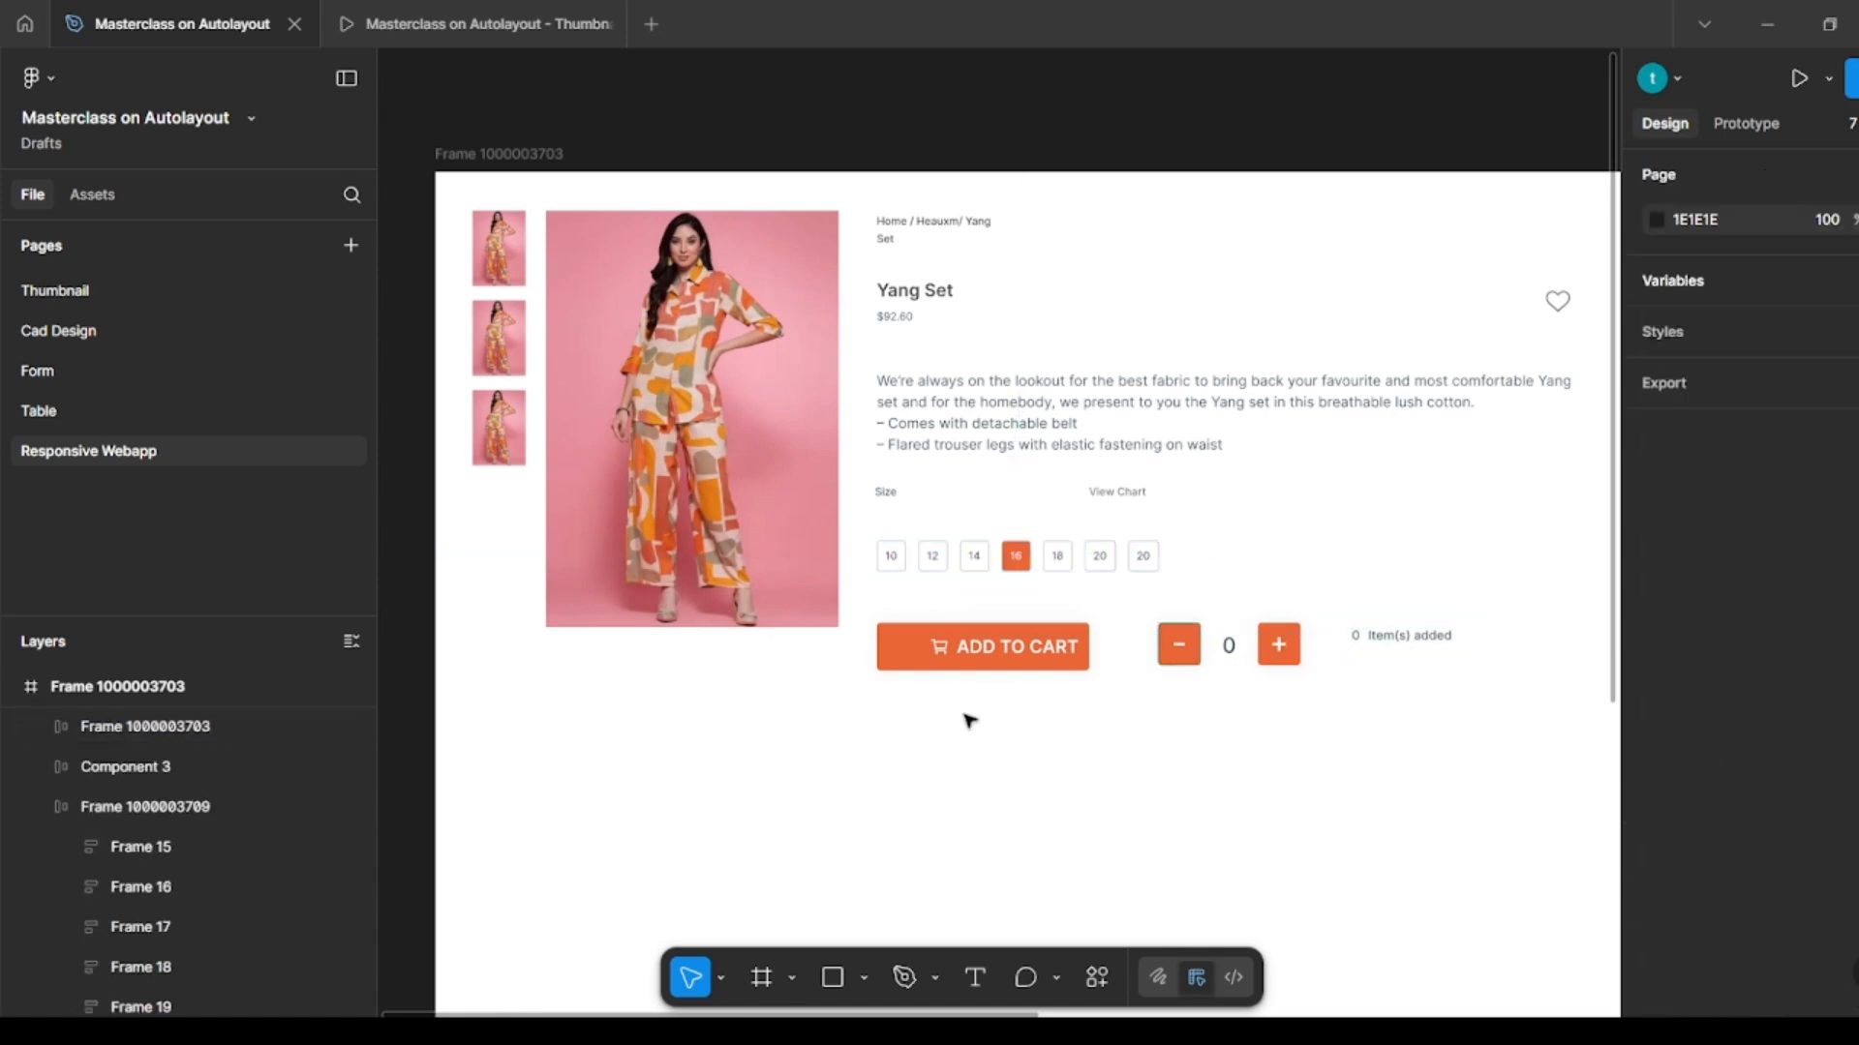
Step: Combine the ADD TO CART button, the quantity stepper and the Item(s) added text in a horizontal auto layout frame
{"action": "left_click", "coordinate": [987, 649]}
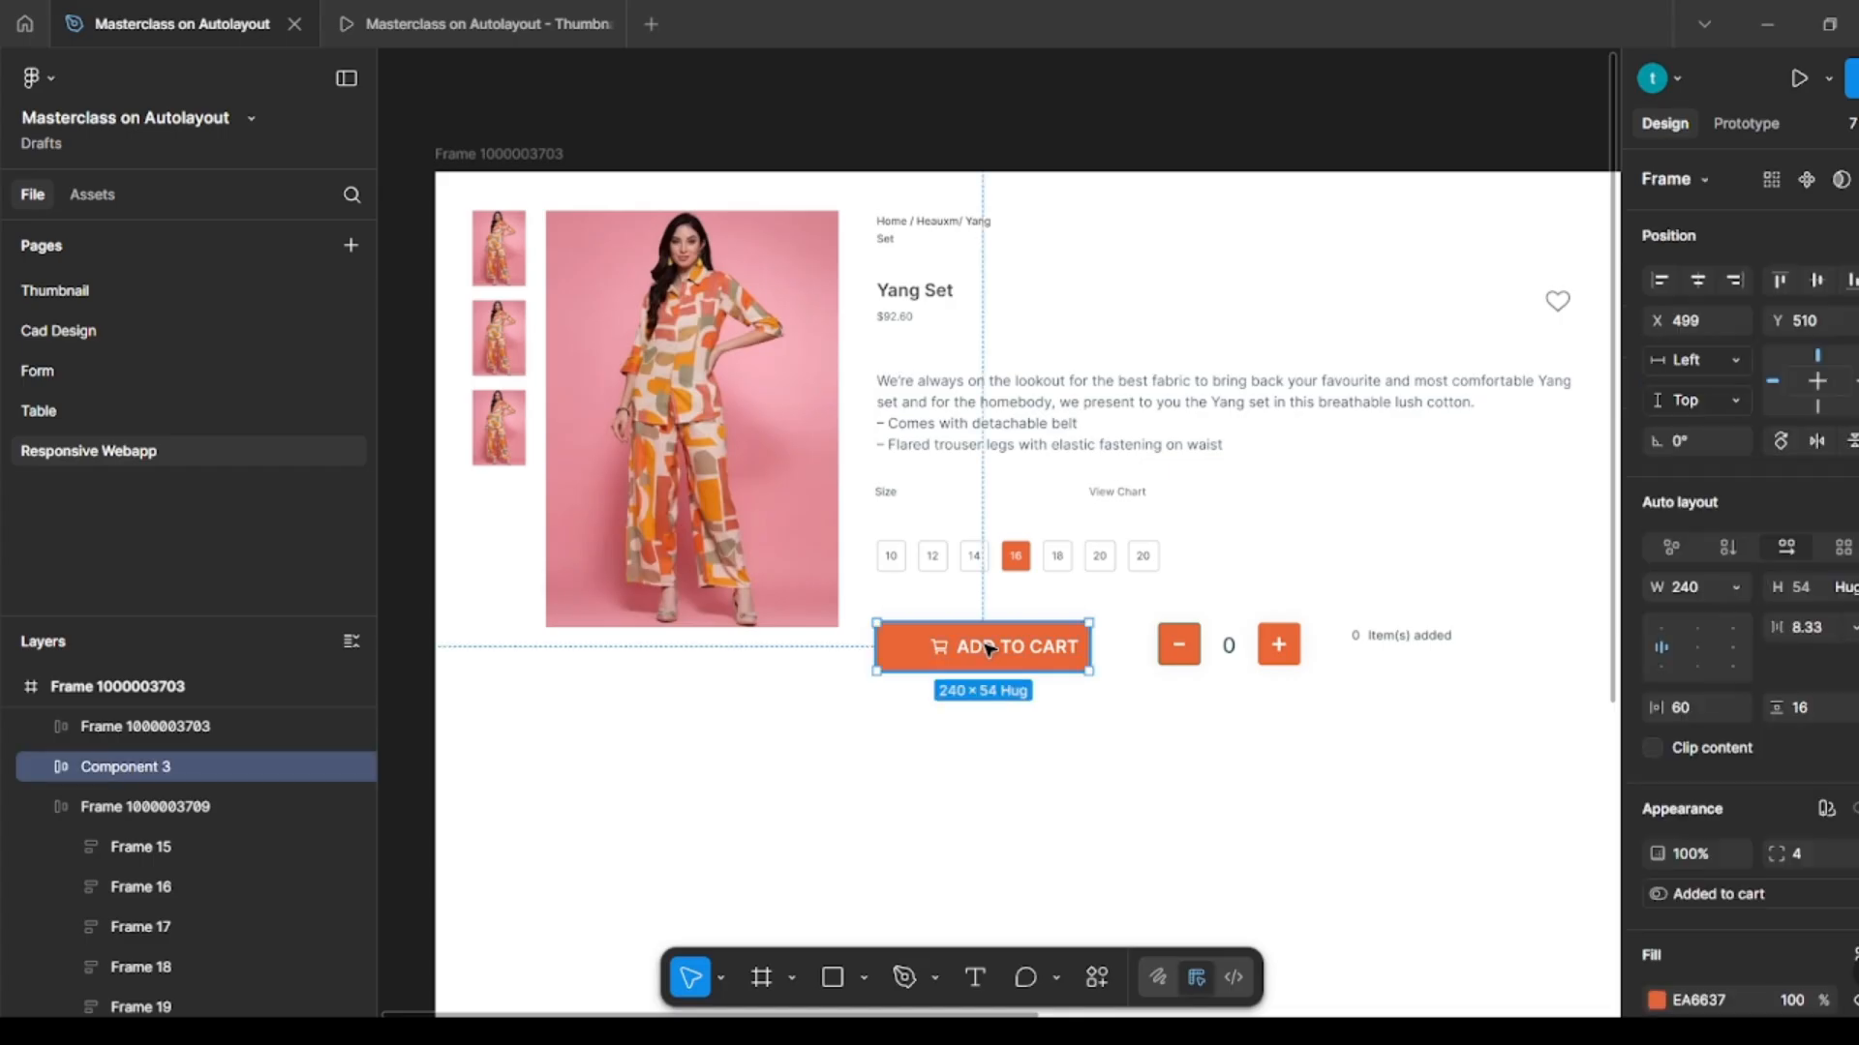
{"action": "left_click", "coordinate": [1217, 647], "text": "shift"}
{"action": "left_click", "coordinate": [1414, 639], "text": "shift"}
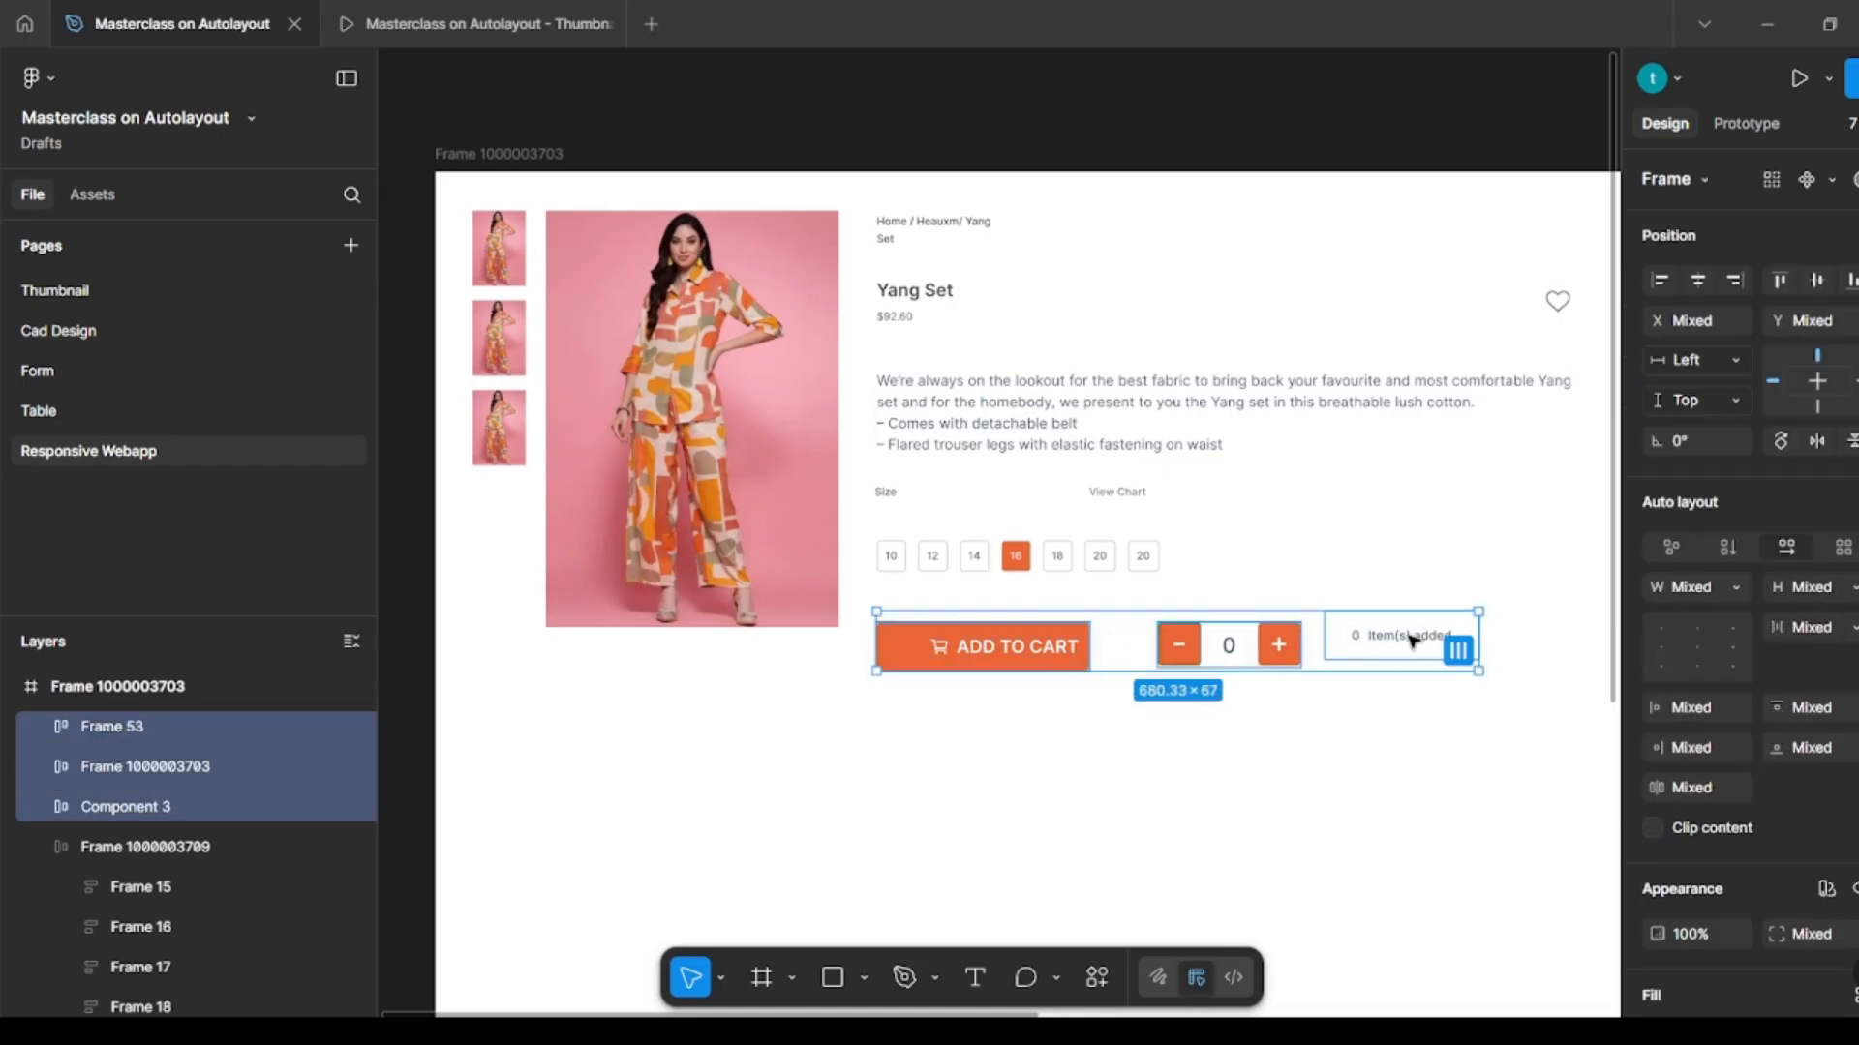
{"action": "key", "text": "shift+a"}
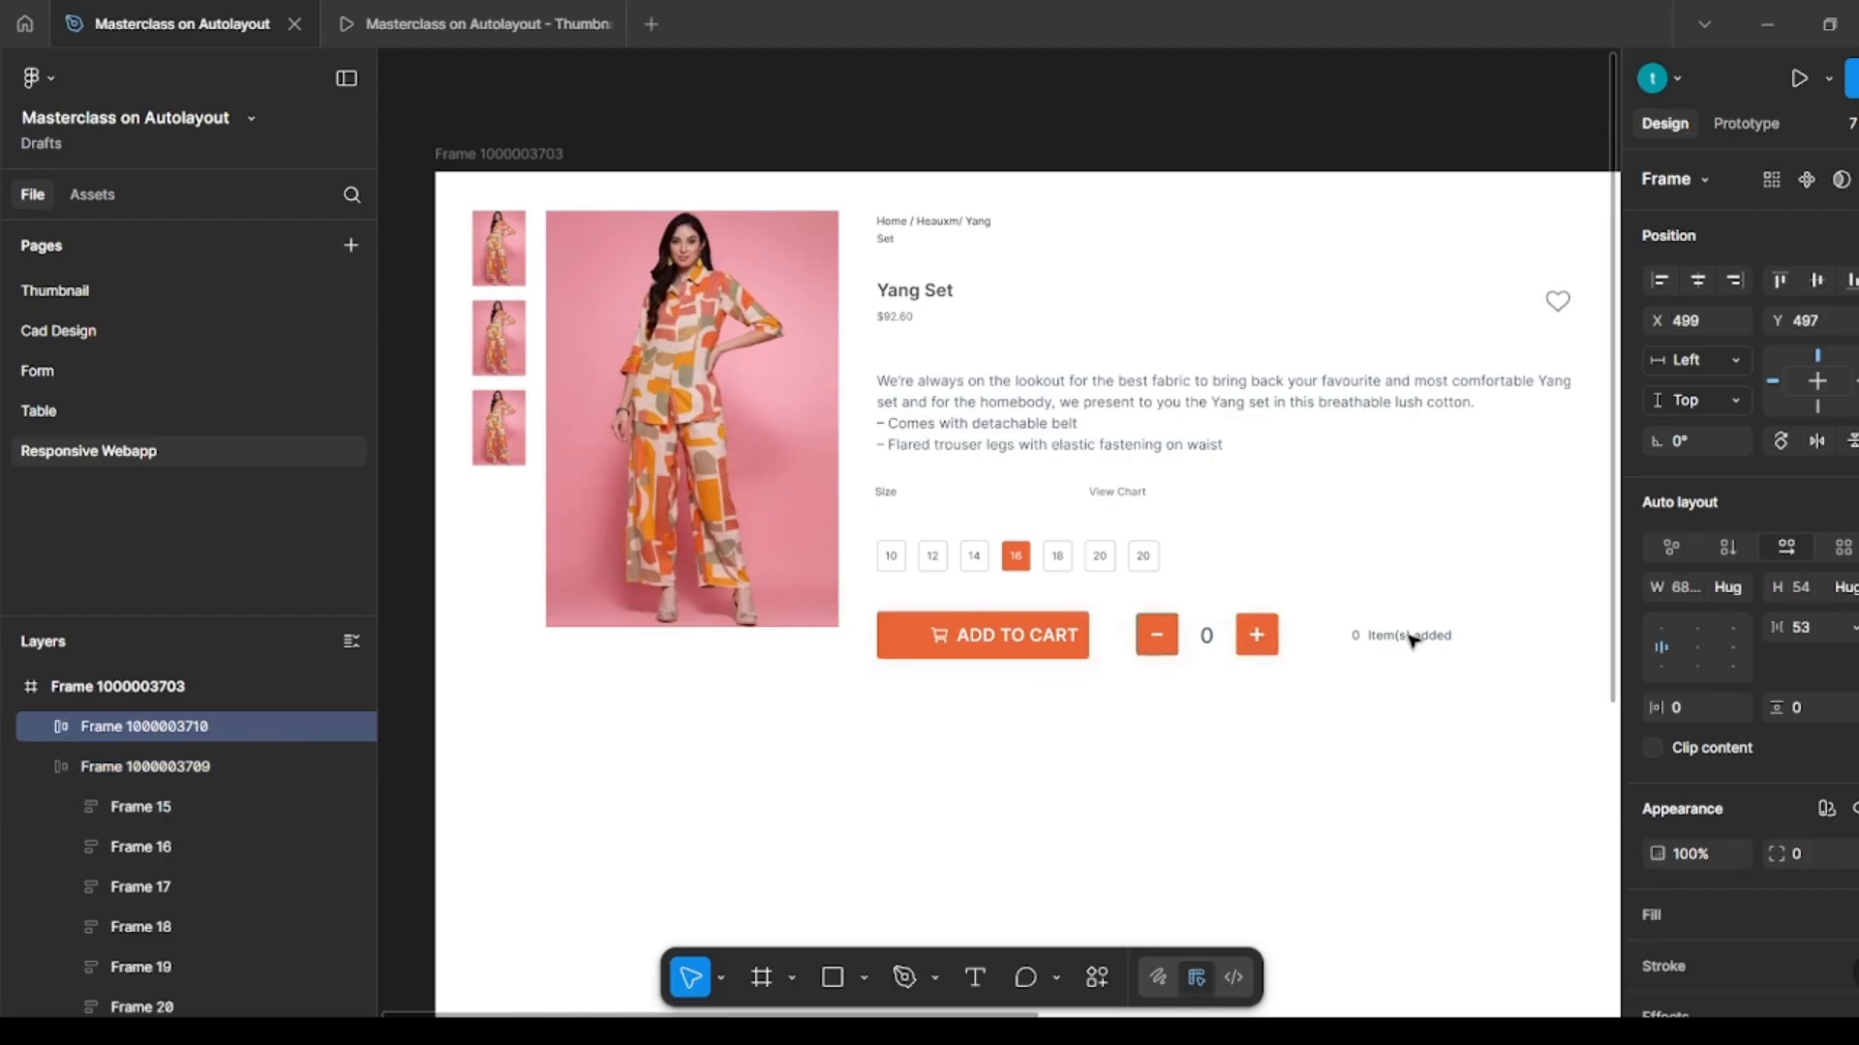
{"action": "left_click", "coordinate": [1181, 779]}
{"action": "scroll", "coordinate": [1179, 776], "scroll_direction": "up", "scroll_amount": 1}
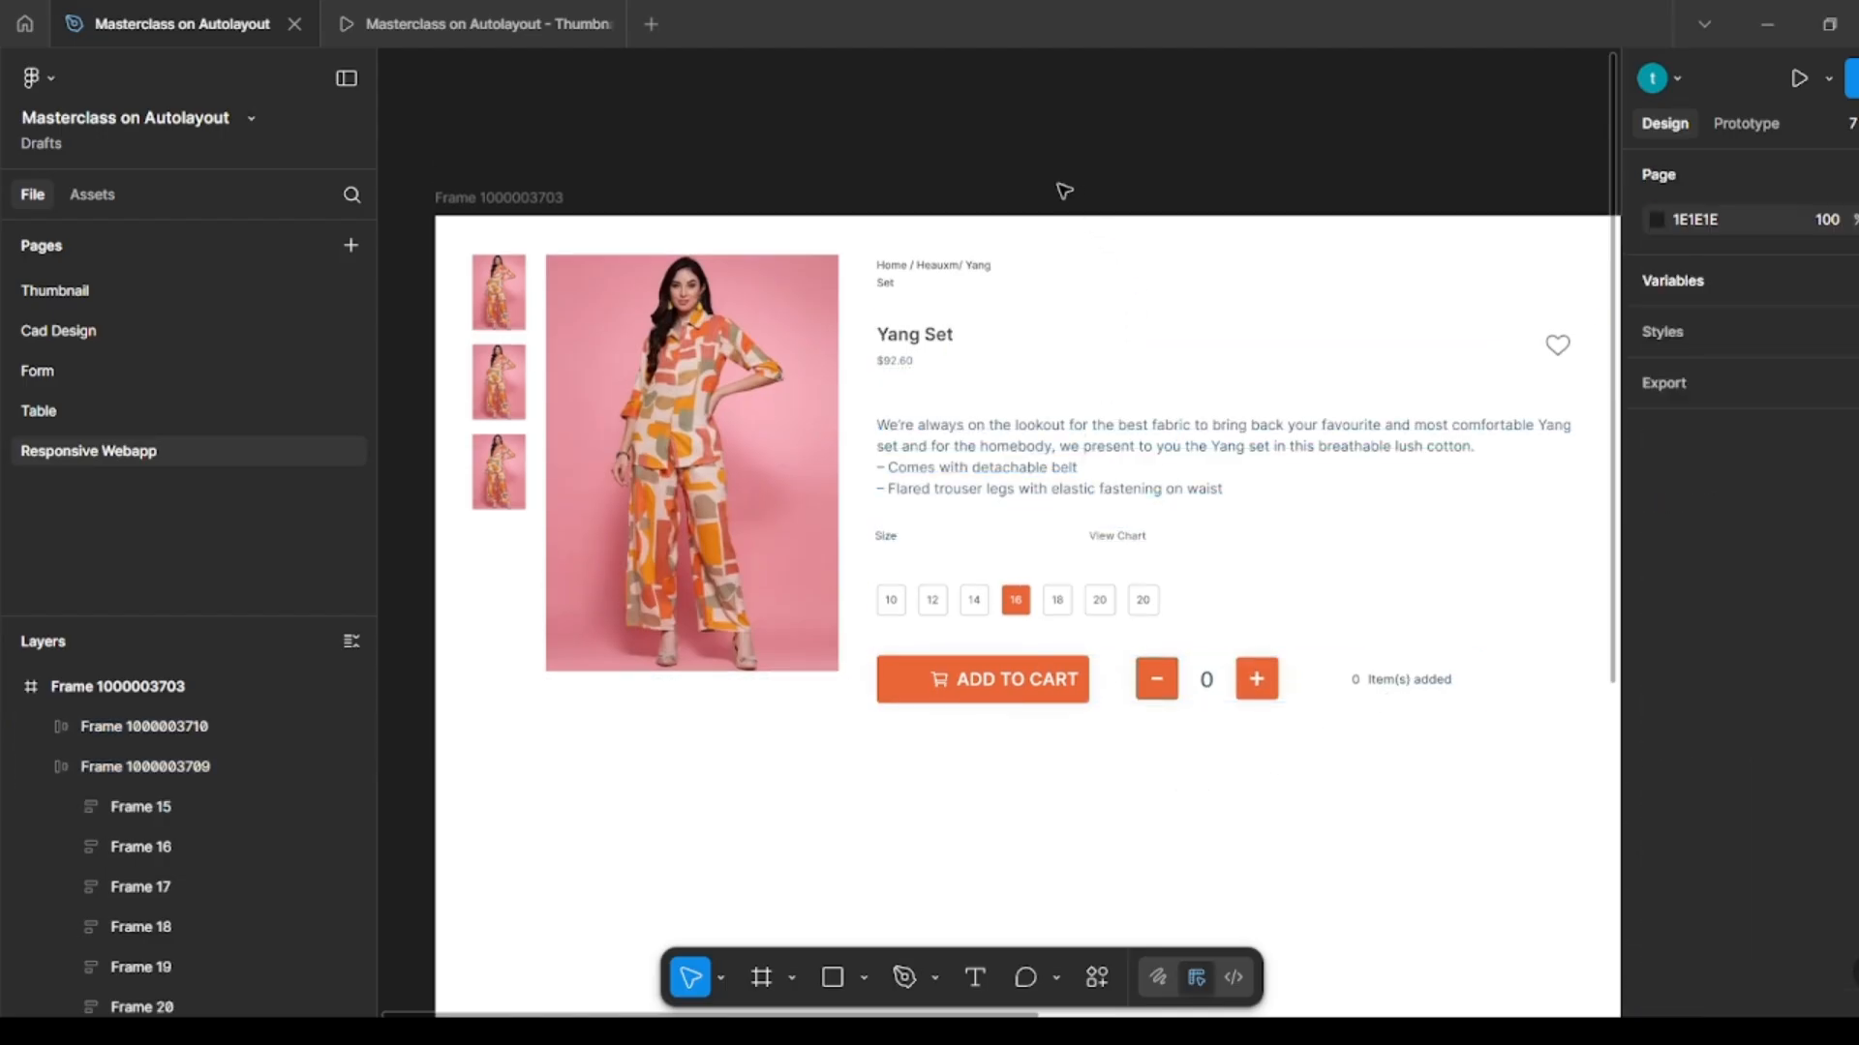
{"action": "left_click", "coordinate": [961, 280]}
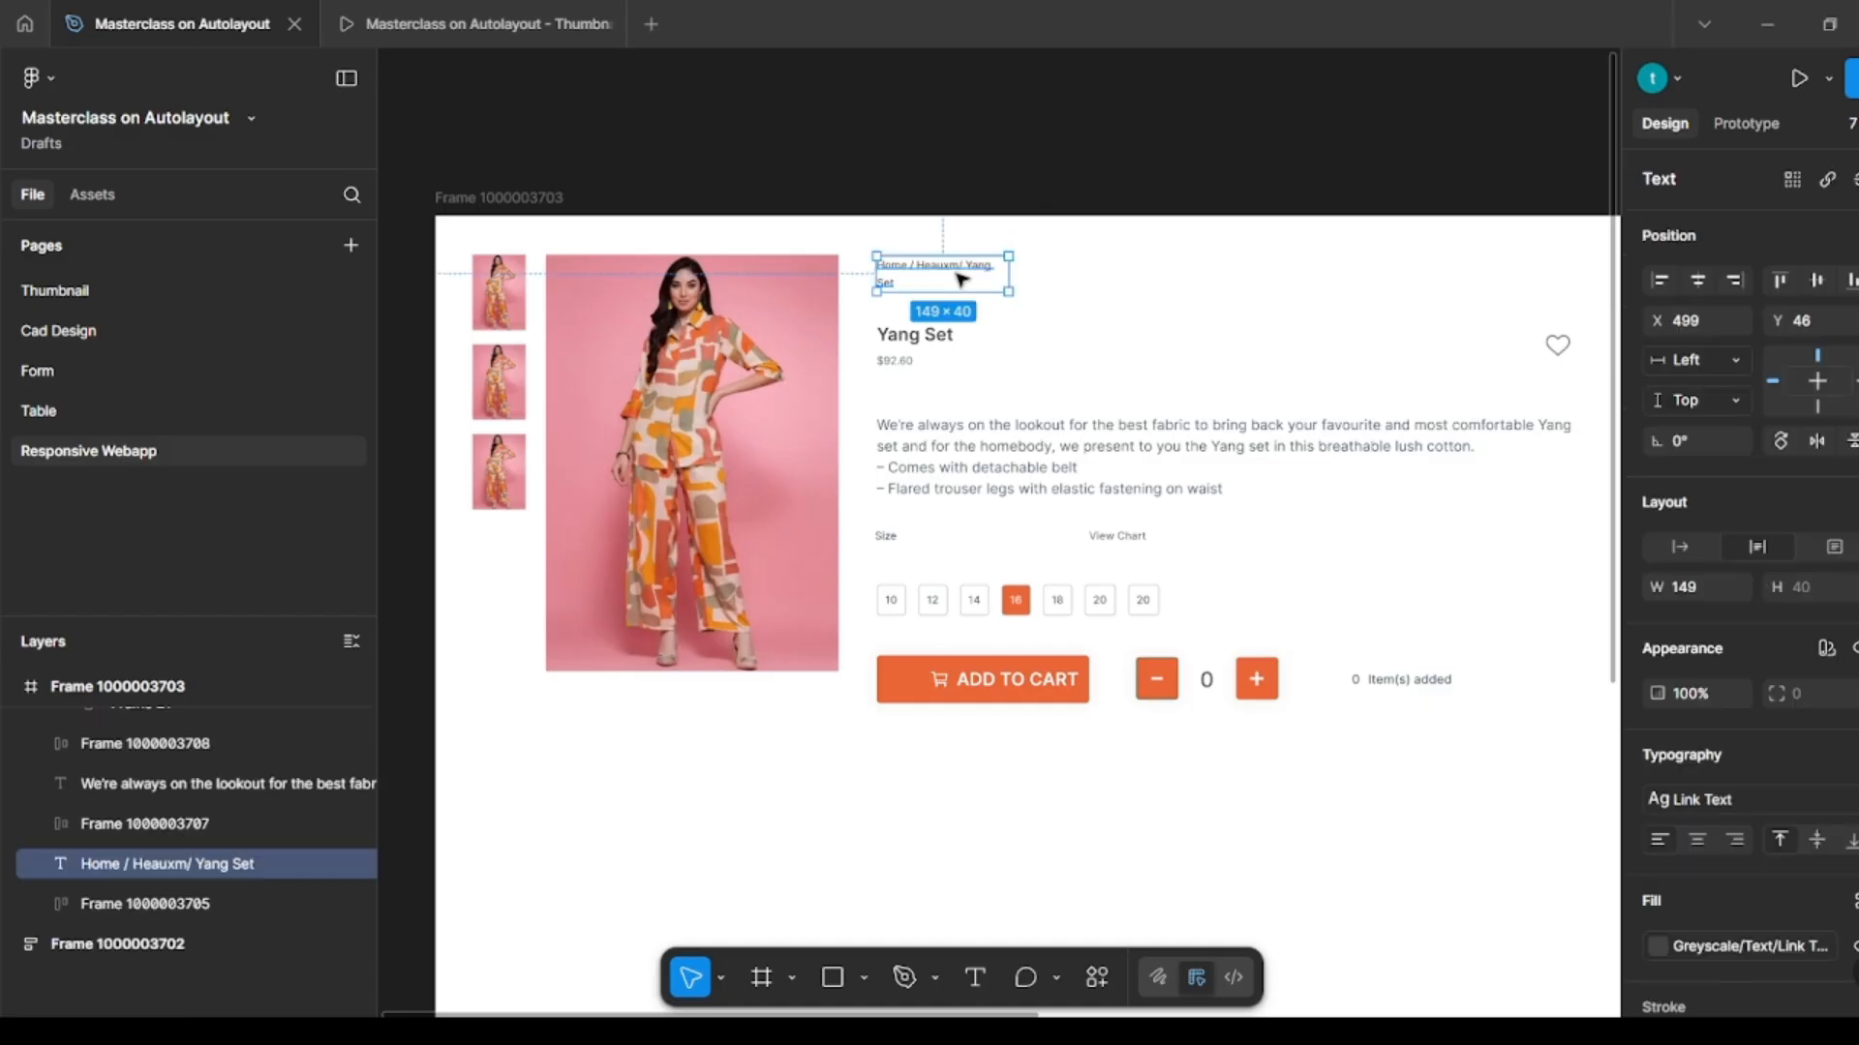
{"action": "left_click", "coordinate": [1196, 338]}
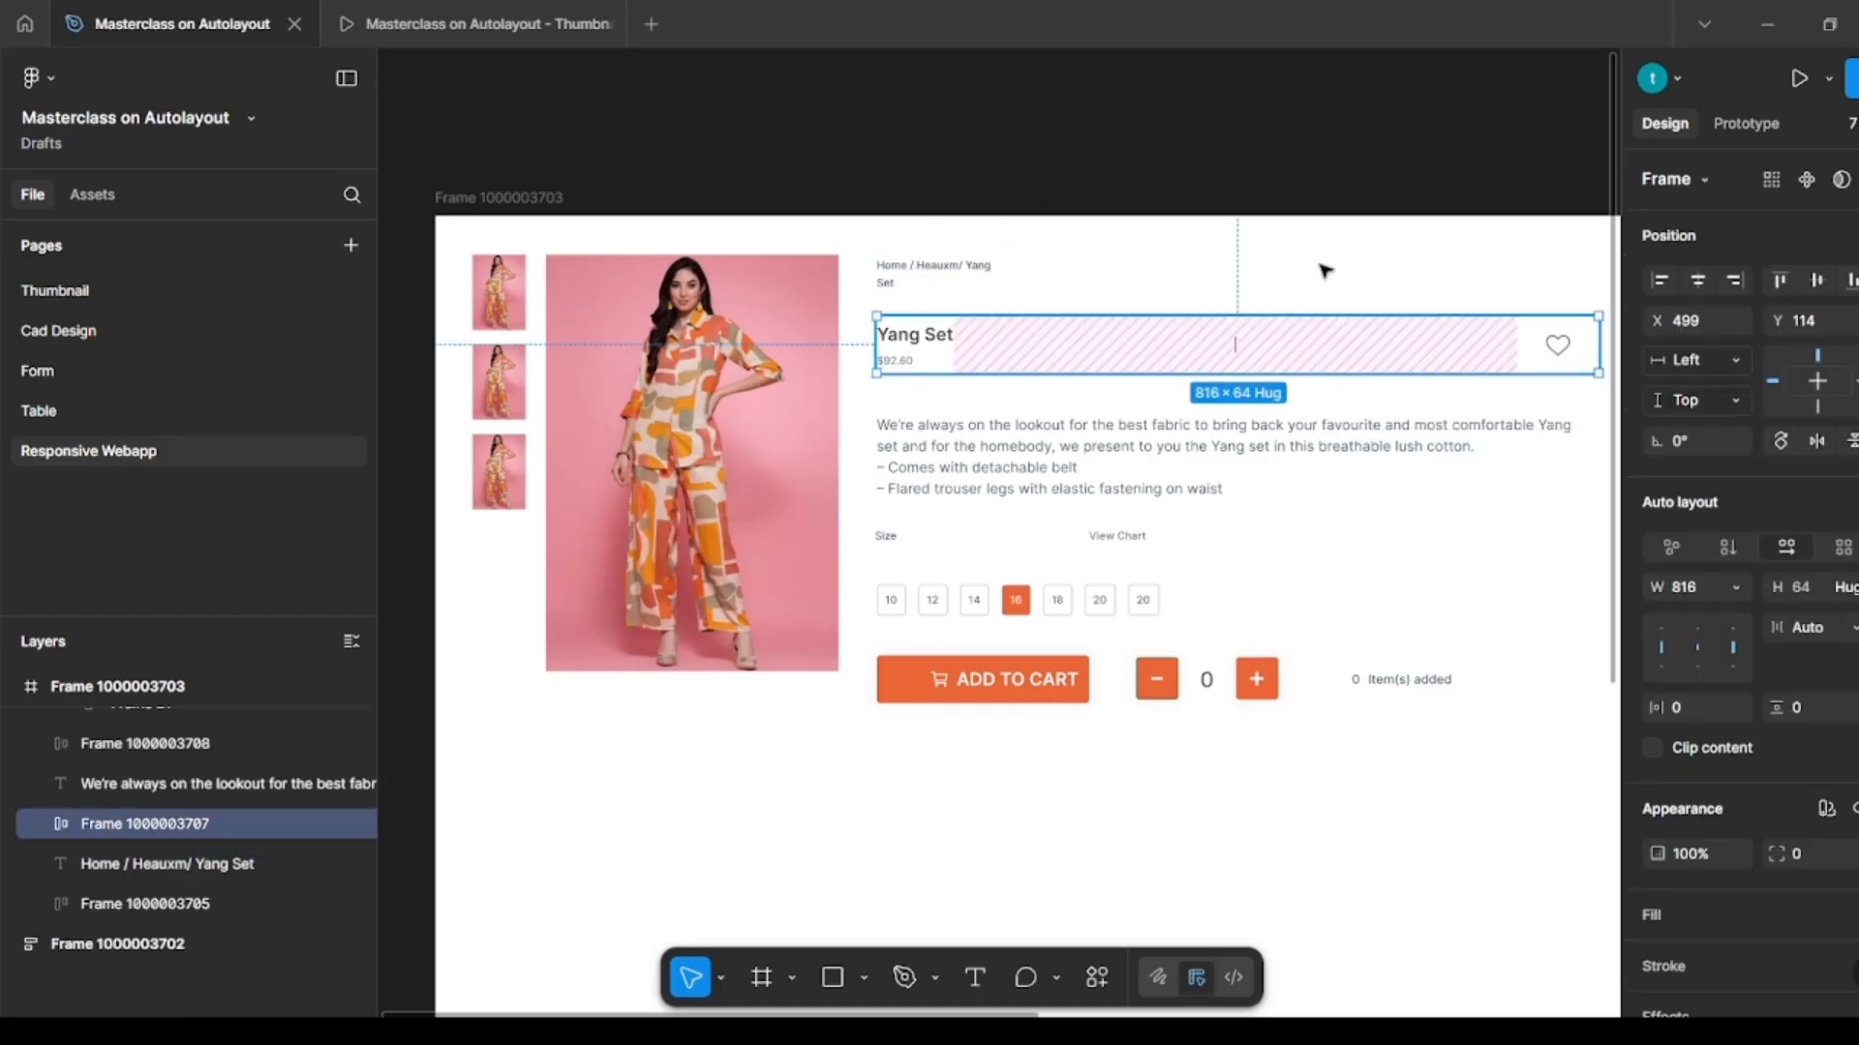
{"action": "left_click", "coordinate": [1326, 250]}
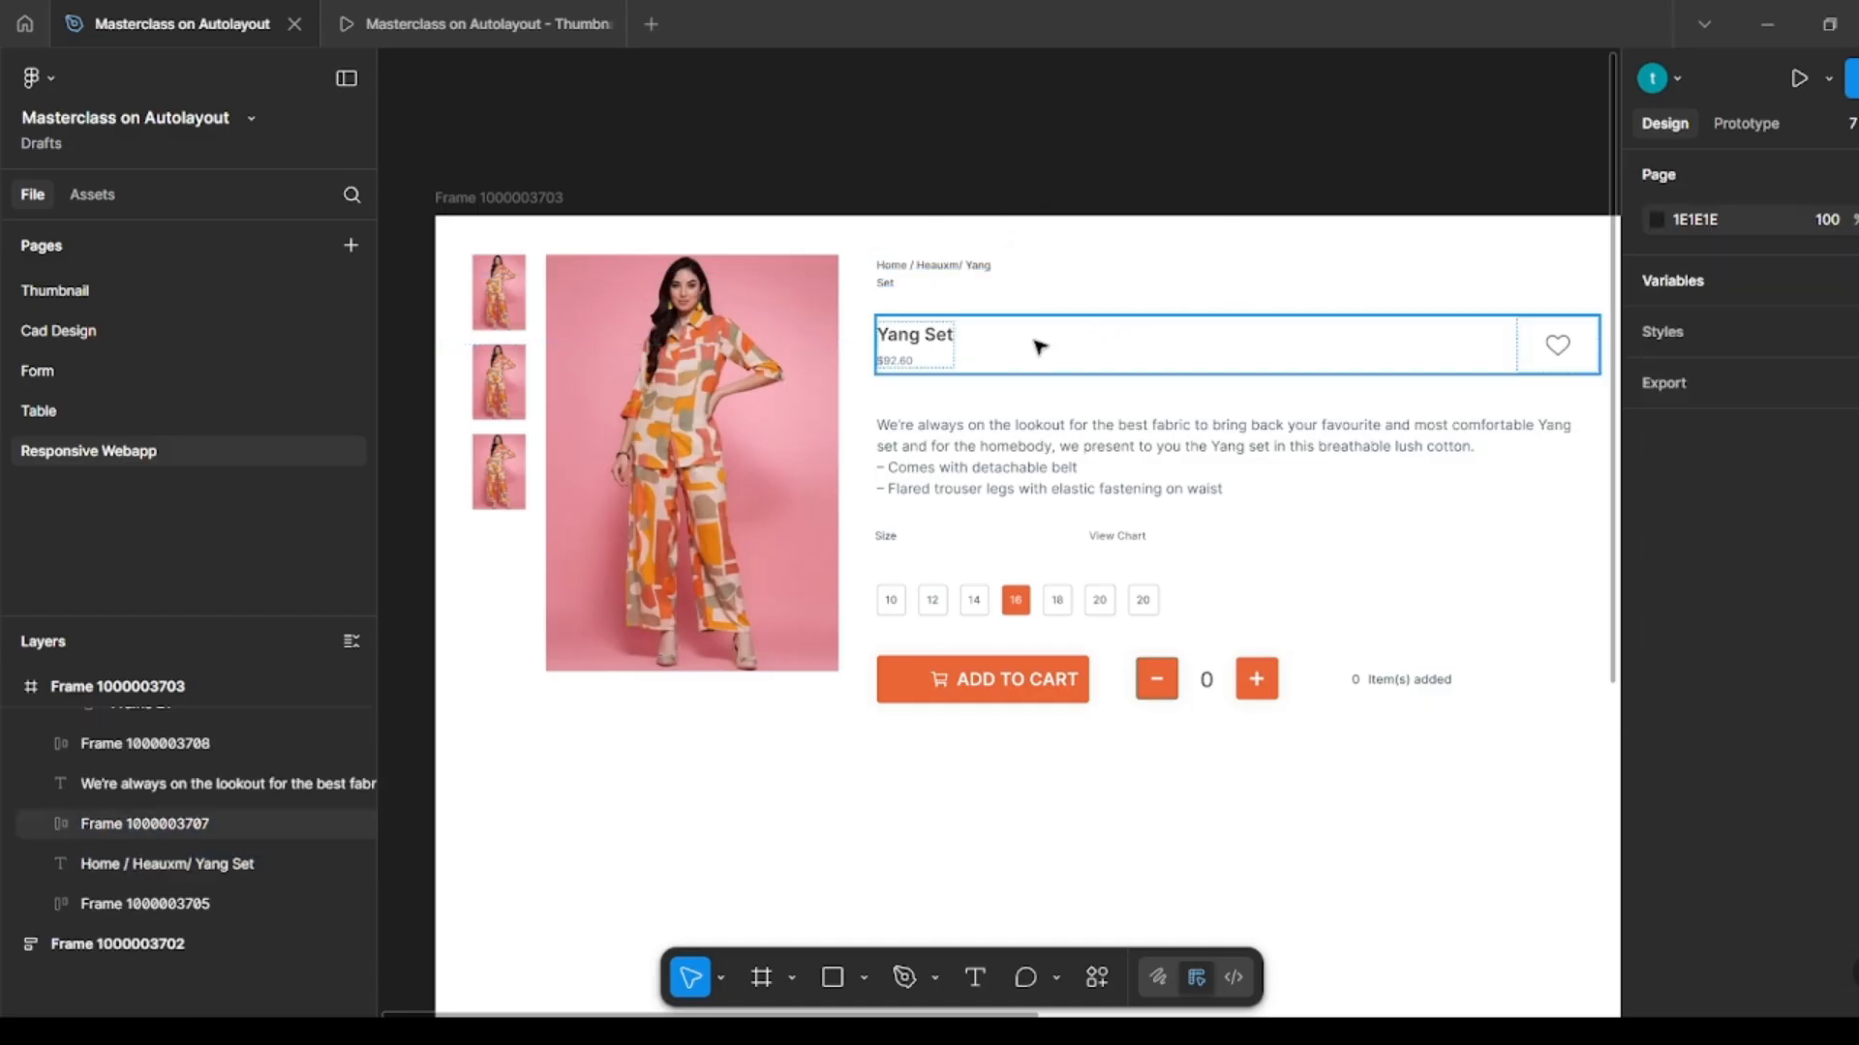
{"action": "left_click", "coordinate": [1000, 439], "text": "shift"}
{"action": "left_click", "coordinate": [1118, 571]}
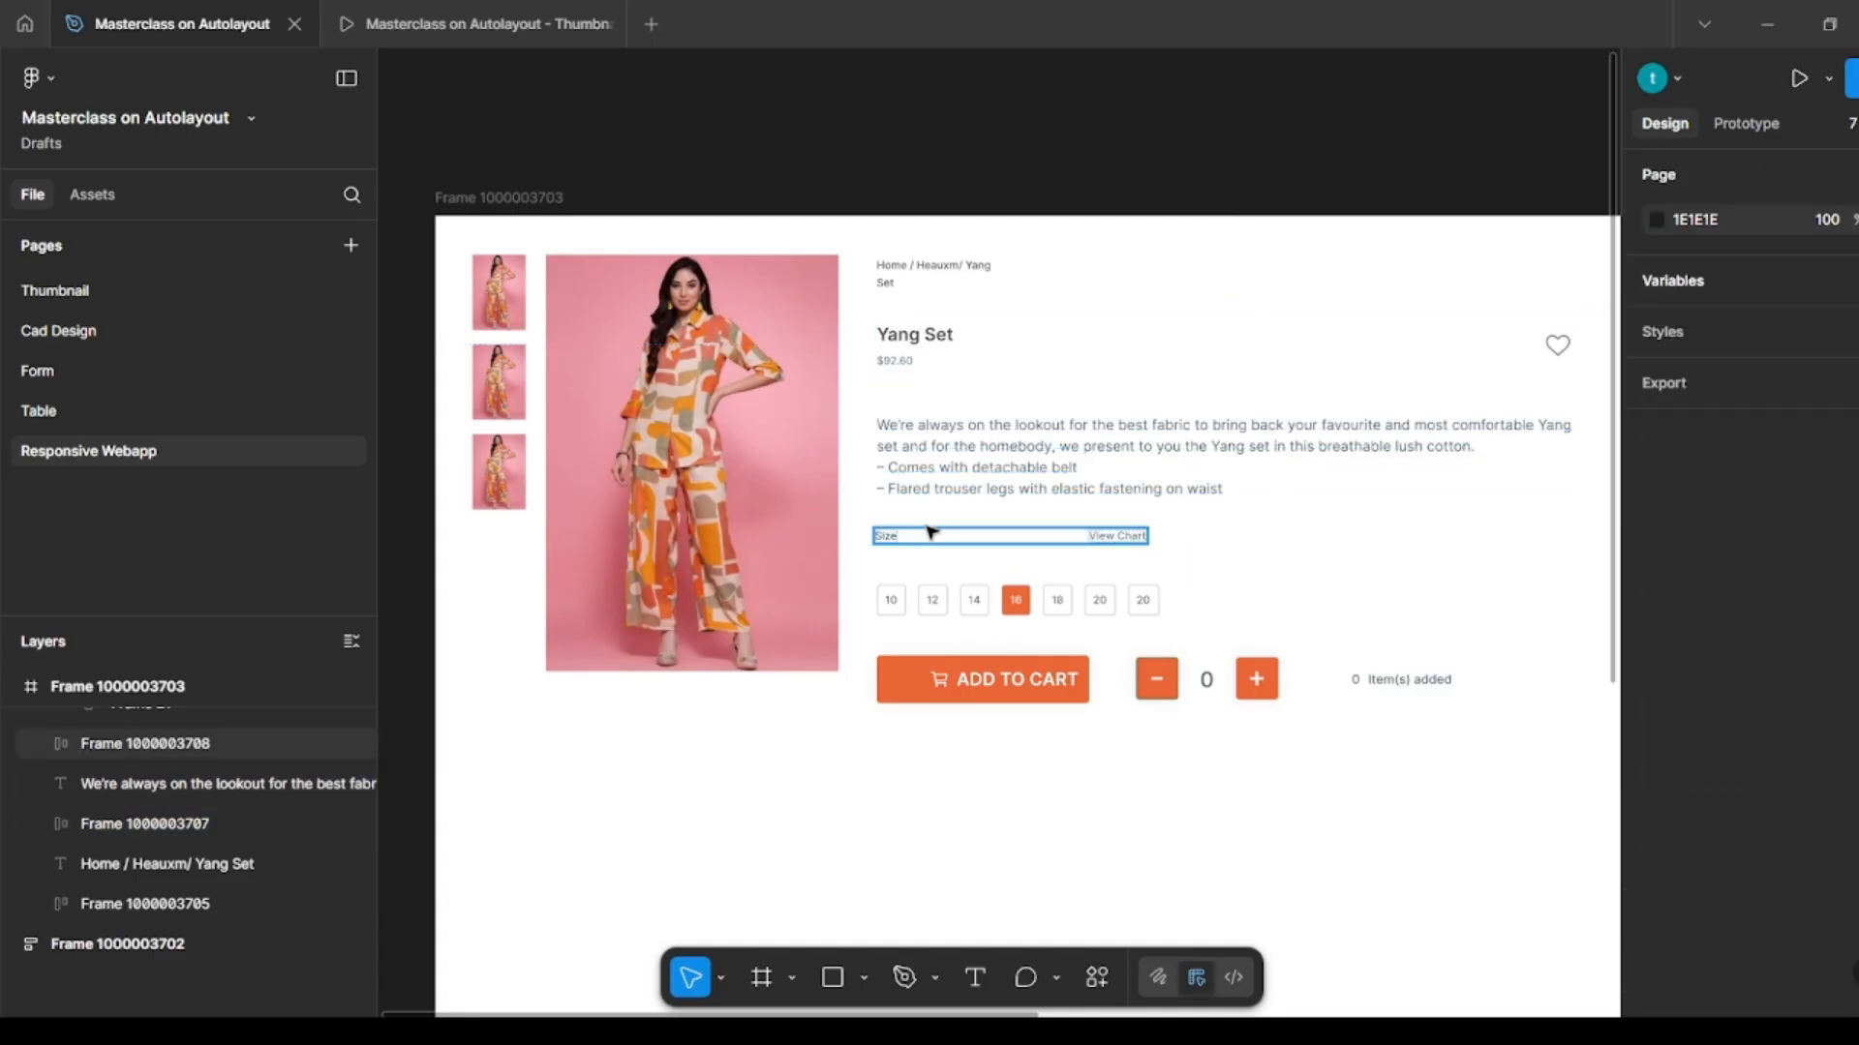
Step: Stack the Size and View Chart row above the size boxes in a vertical auto layout frame with a gap of 4
{"action": "left_click", "coordinate": [920, 534]}
{"action": "left_click", "coordinate": [947, 608], "text": "shift"}
{"action": "key", "text": "shift+a"}
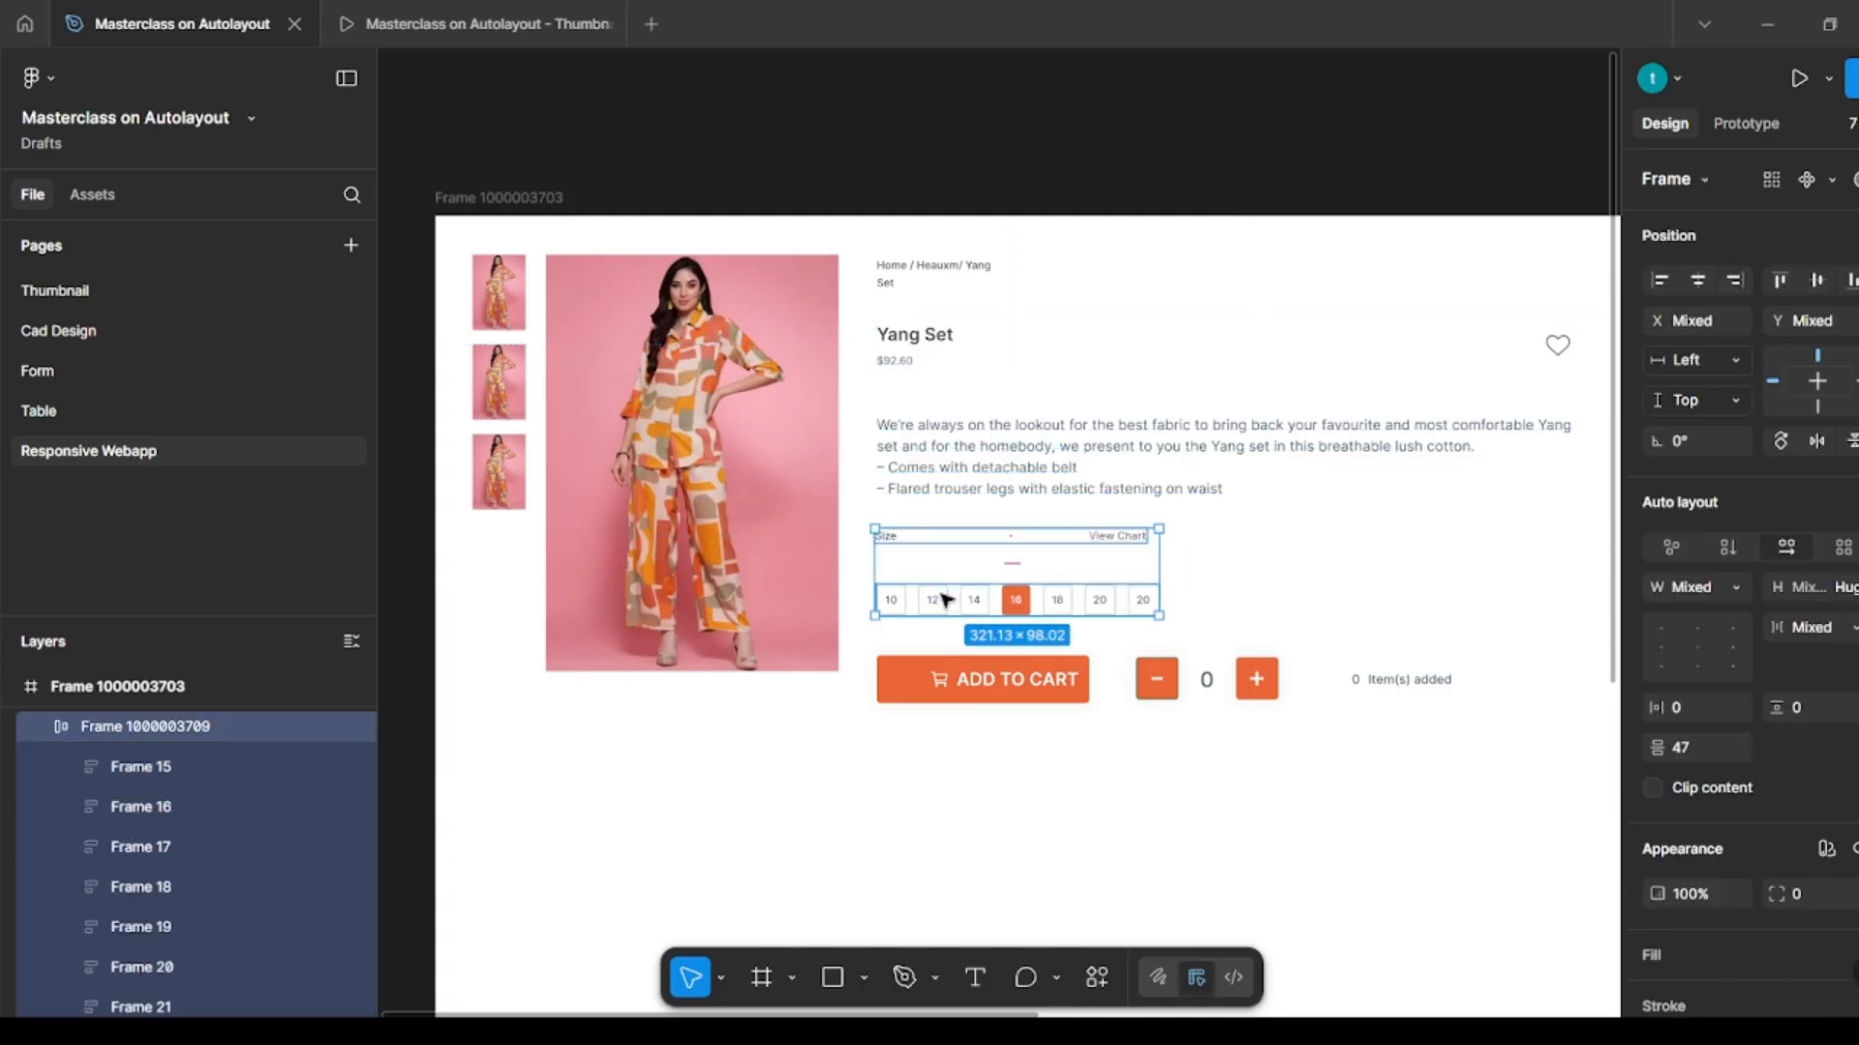
{"action": "left_click", "coordinate": [1803, 629]}
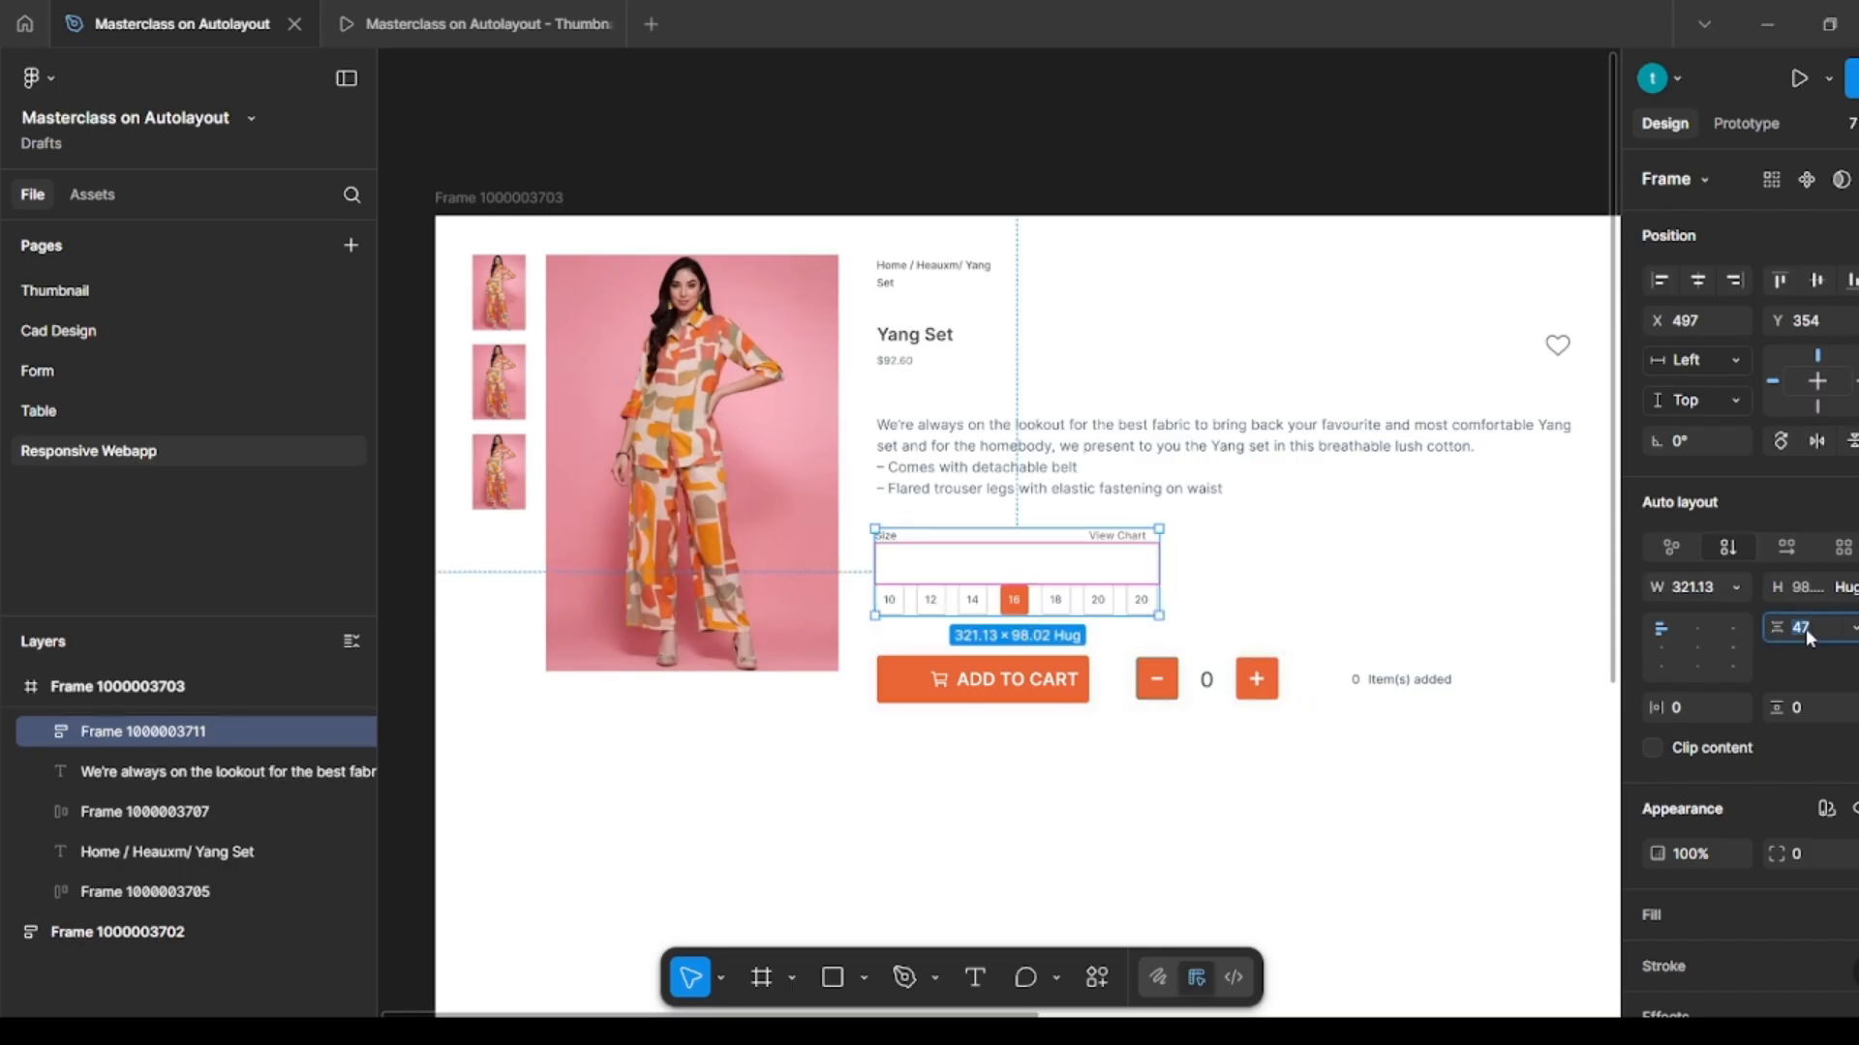
{"action": "type", "text": "4"}
{"action": "key", "text": "Return"}
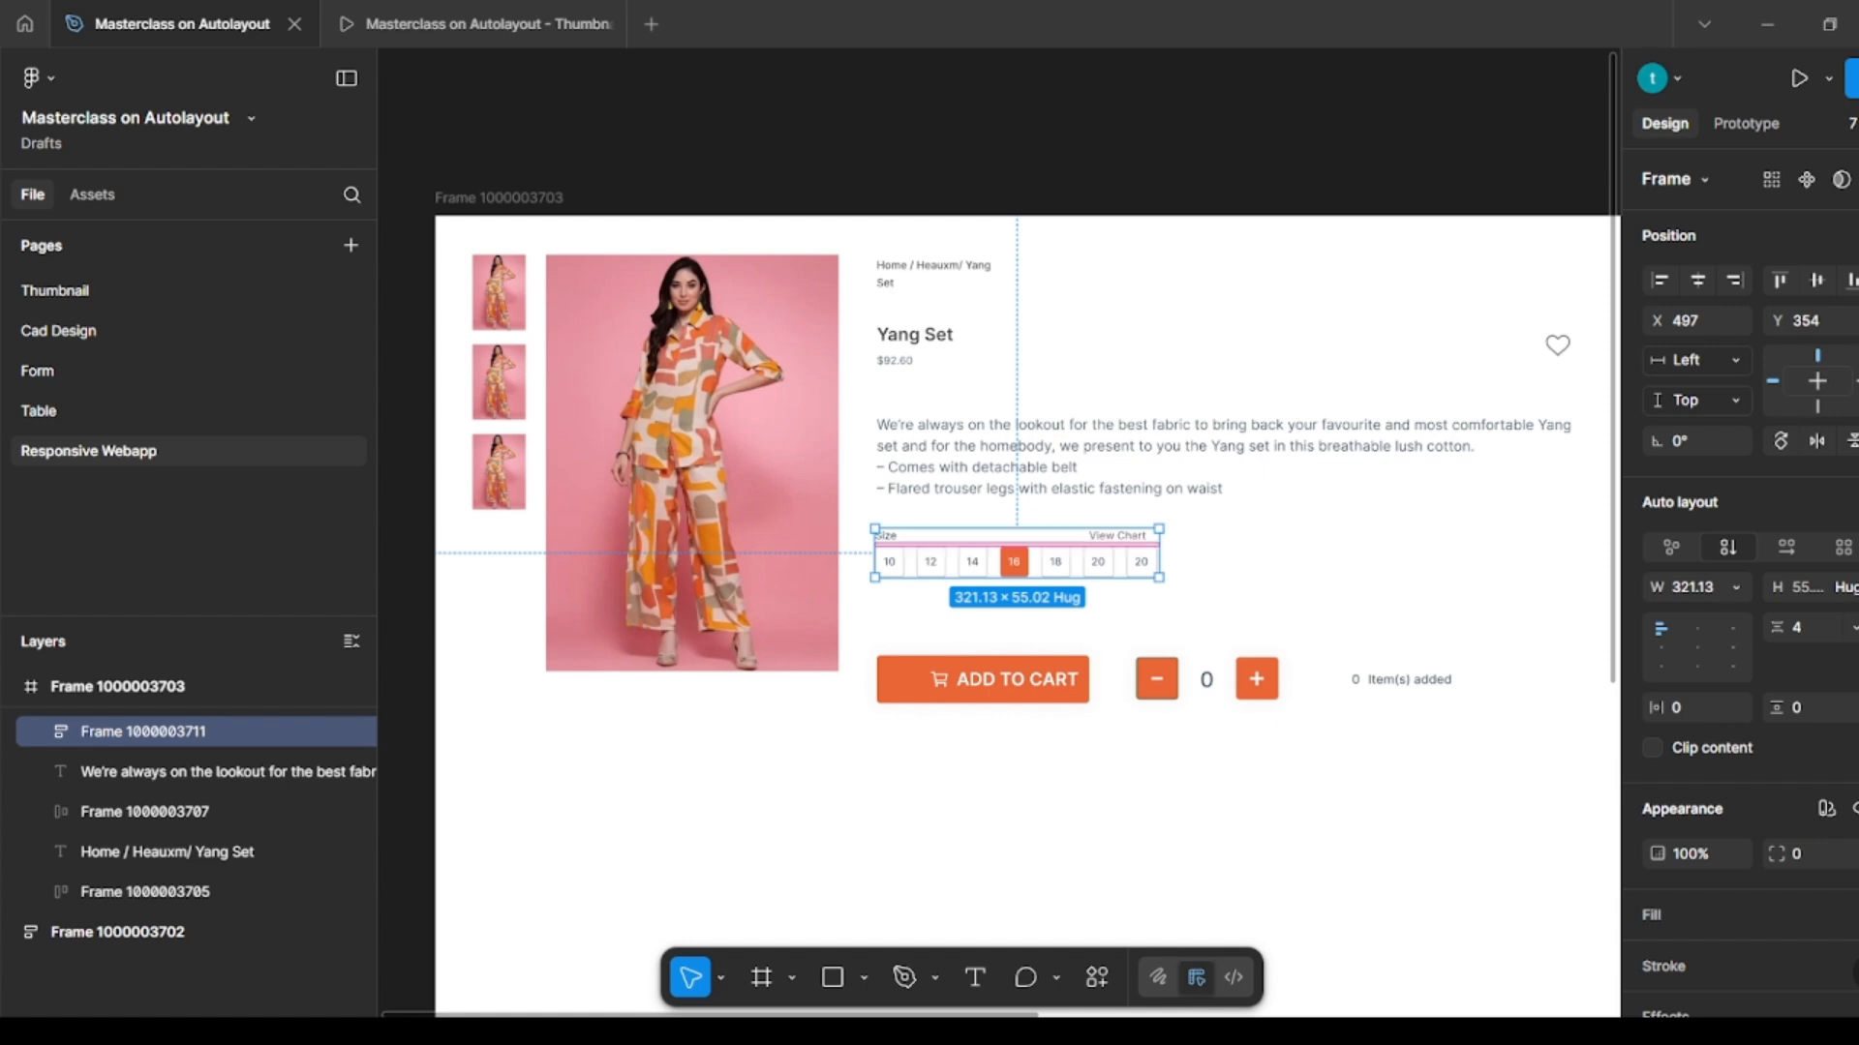
{"action": "left_click", "coordinate": [1851, 627]}
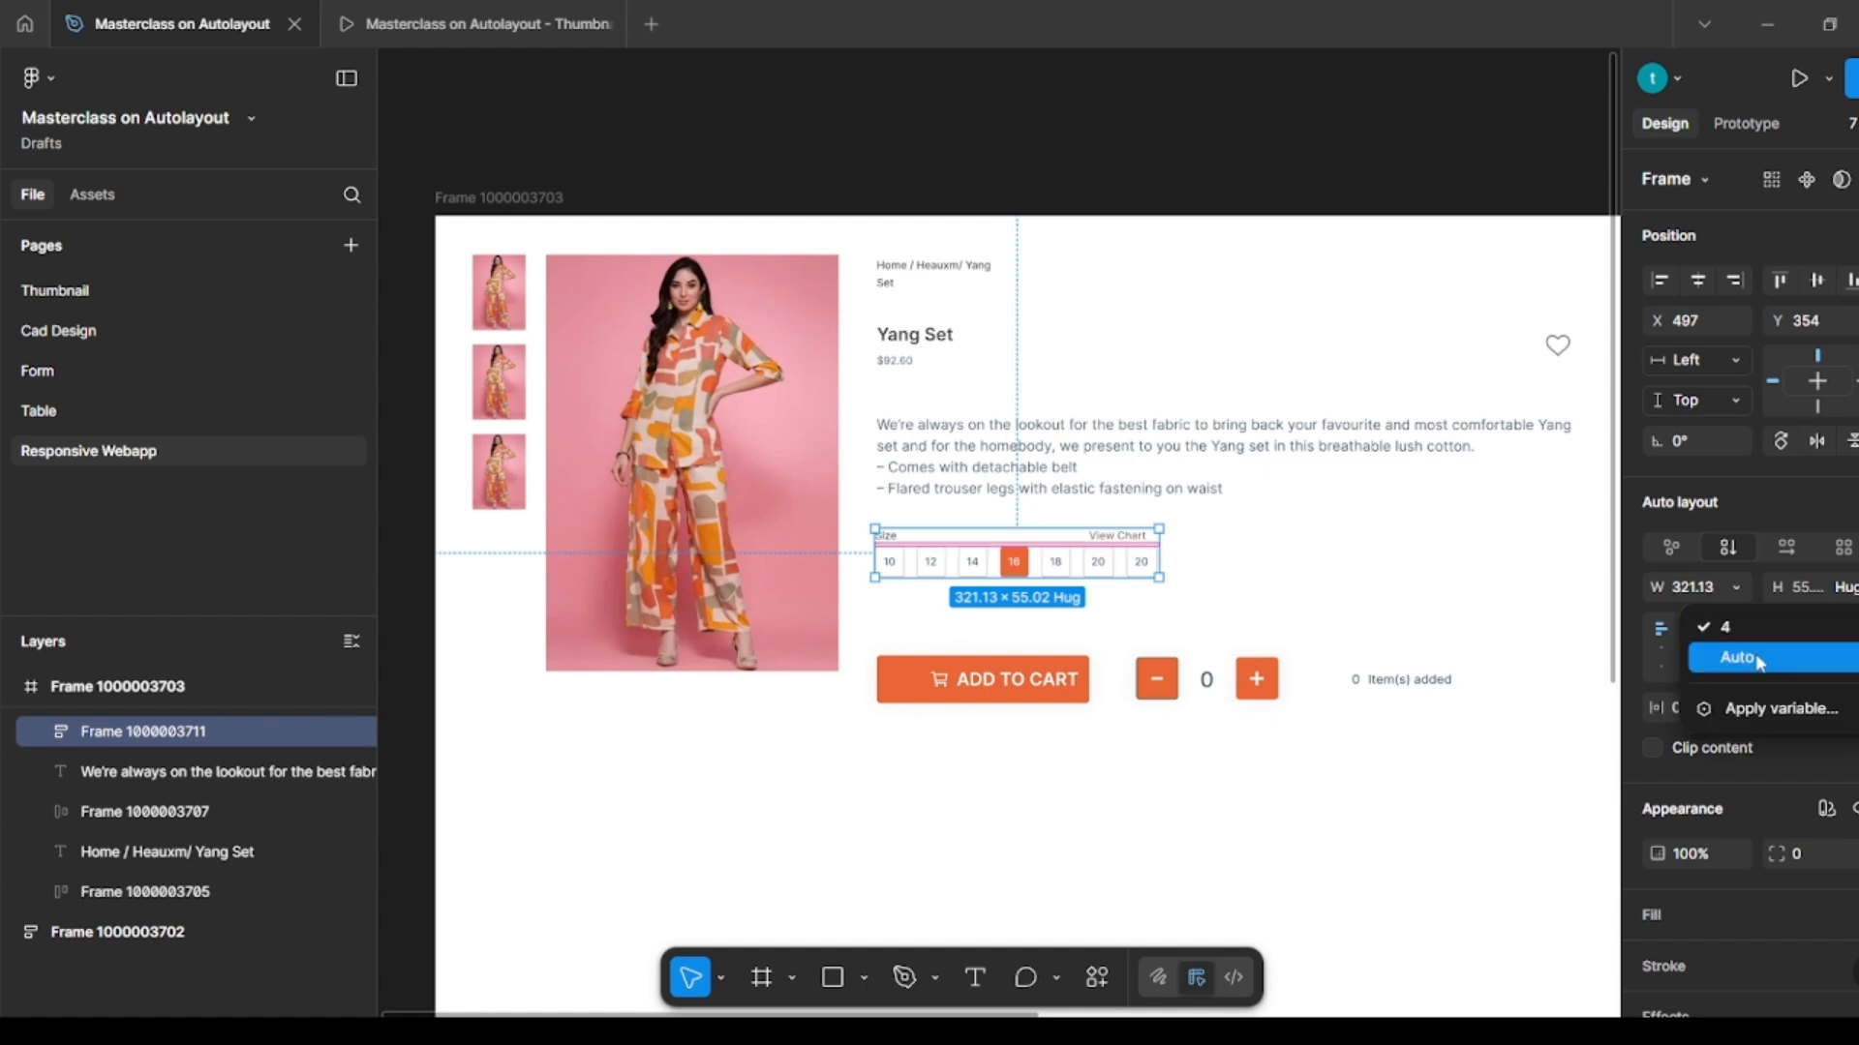
{"action": "left_click", "coordinate": [1469, 577]}
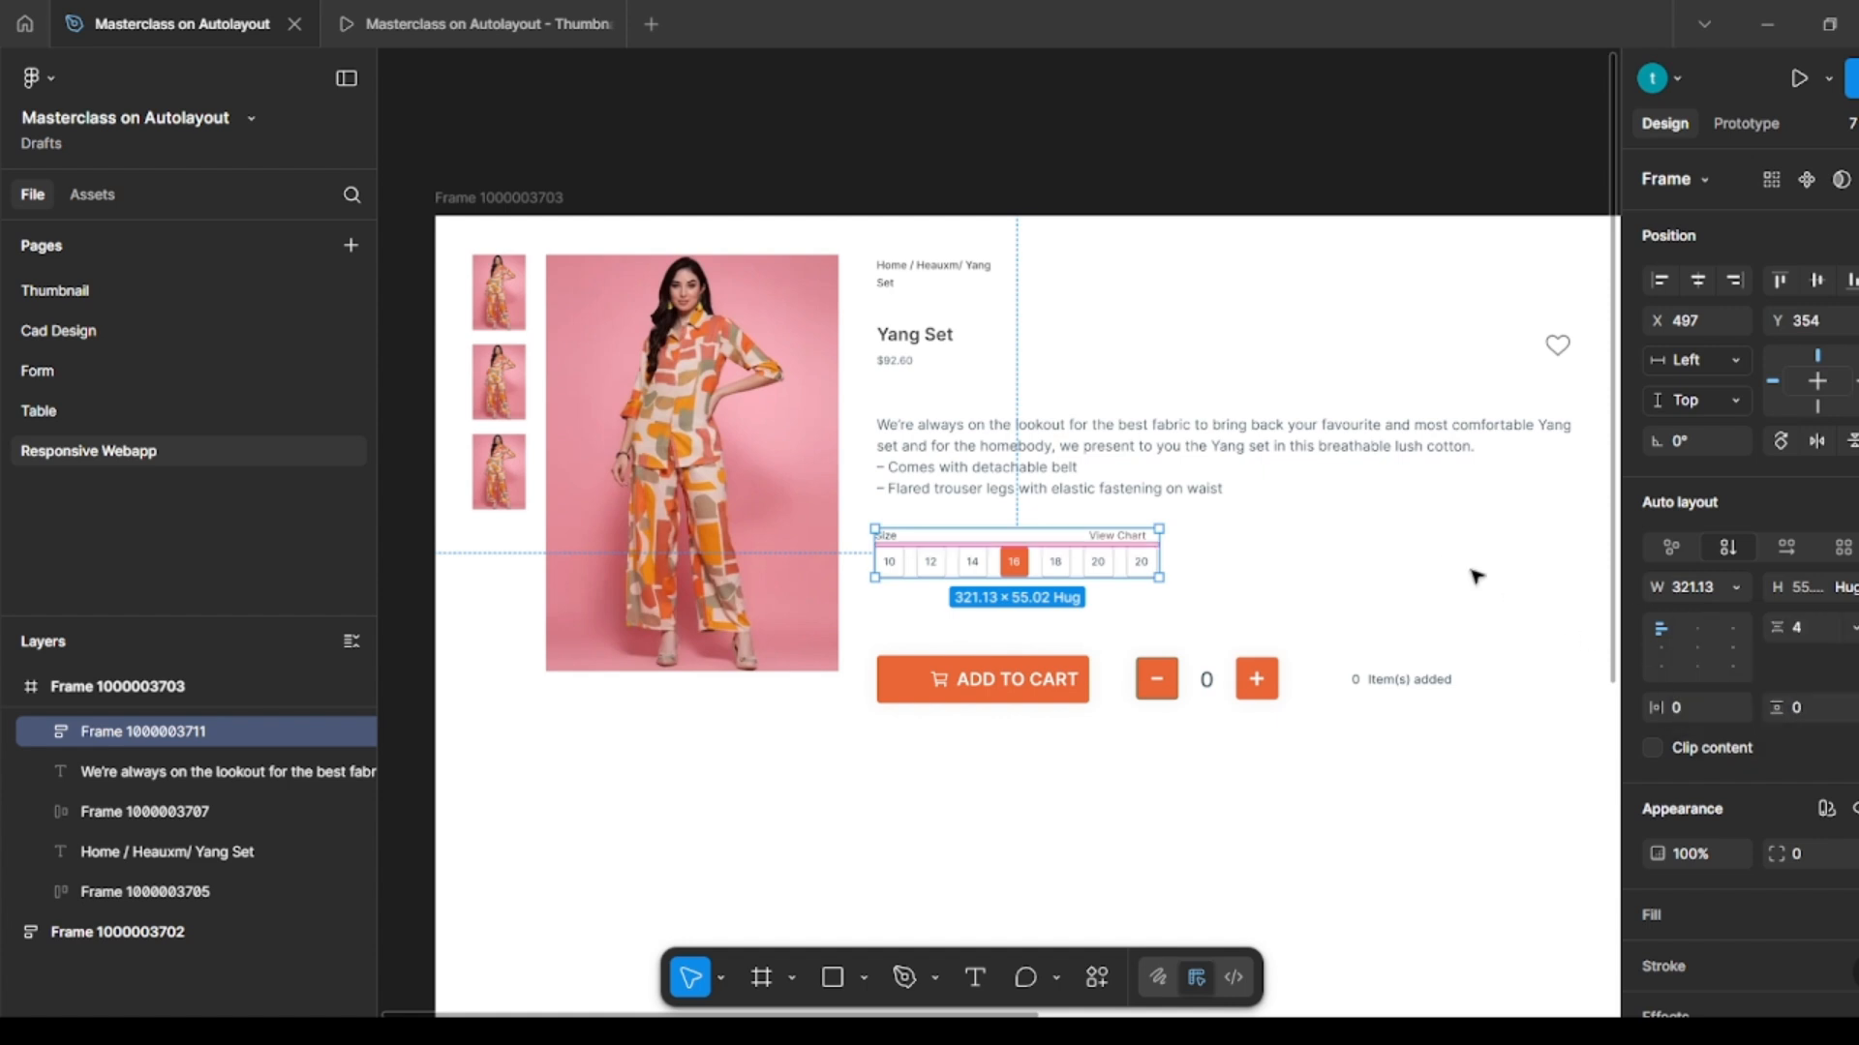
{"action": "left_click", "coordinate": [1472, 577]}
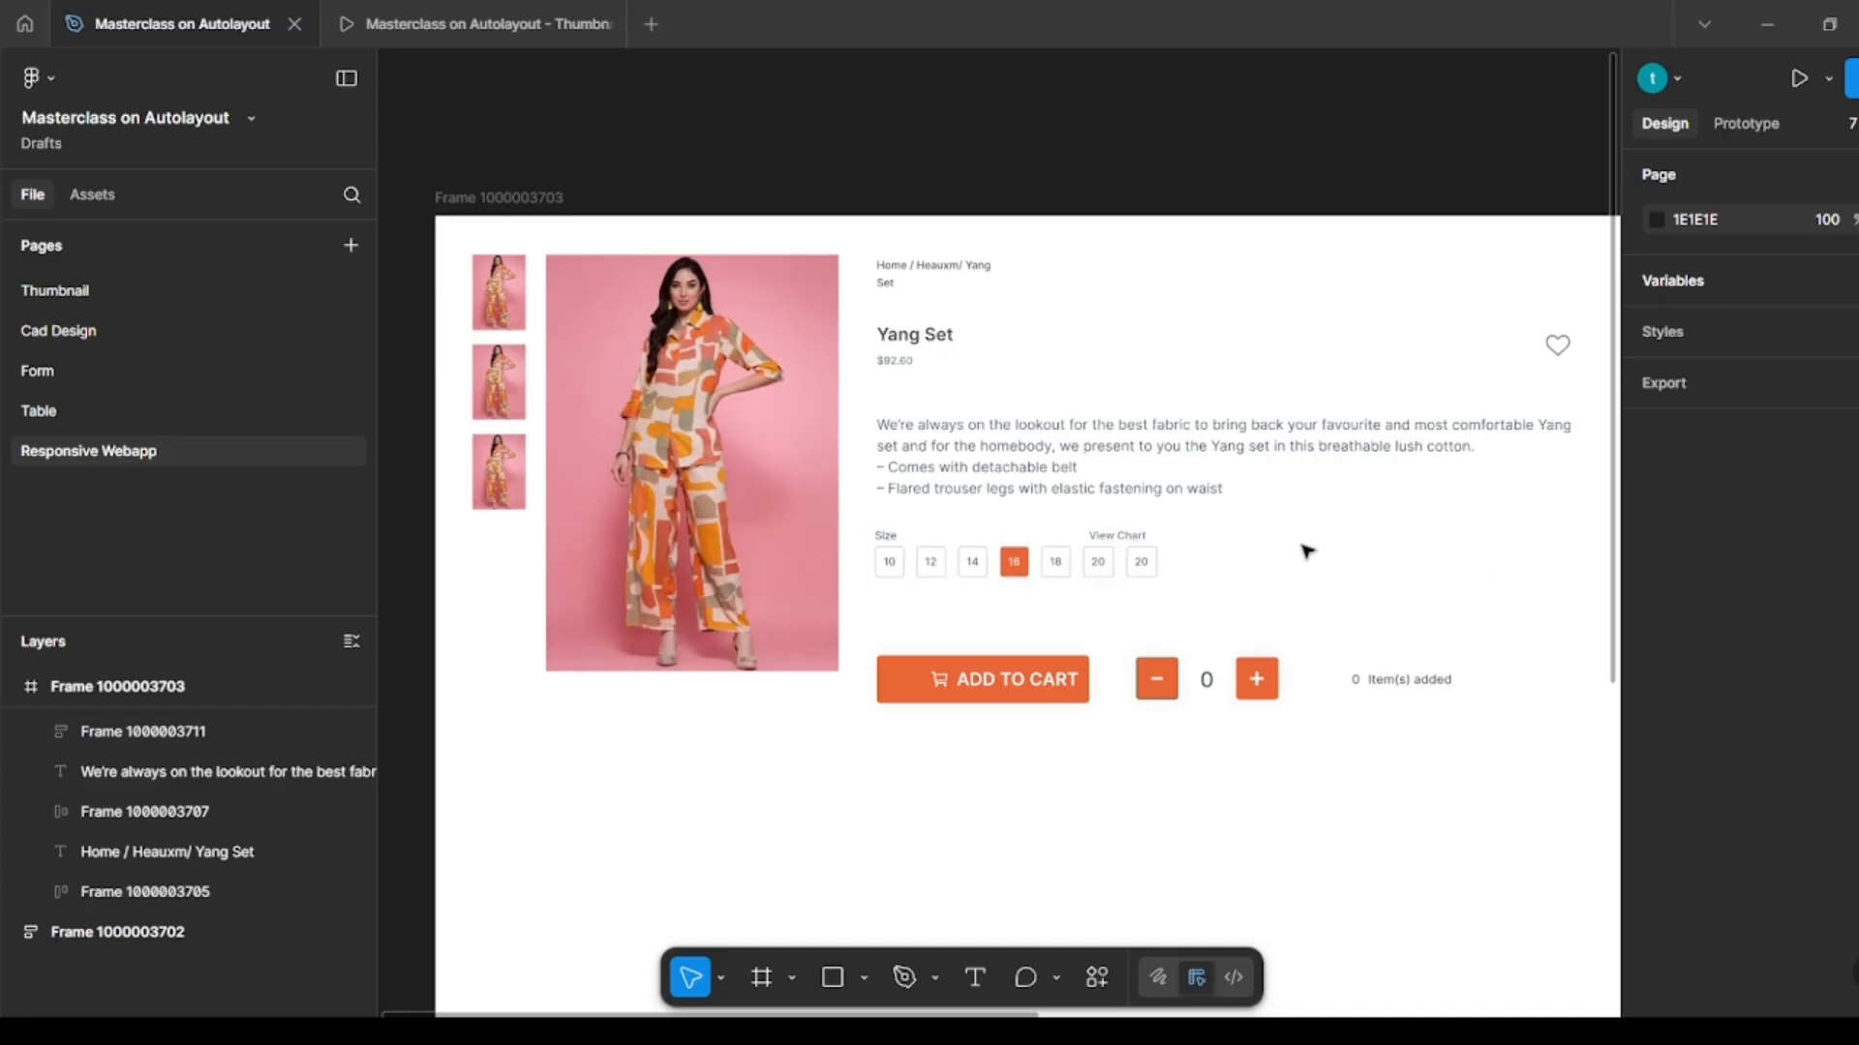
Step: Combine the title row, the description text and the size section in a vertical auto layout frame with a gap of 20
{"action": "left_click", "coordinate": [925, 353]}
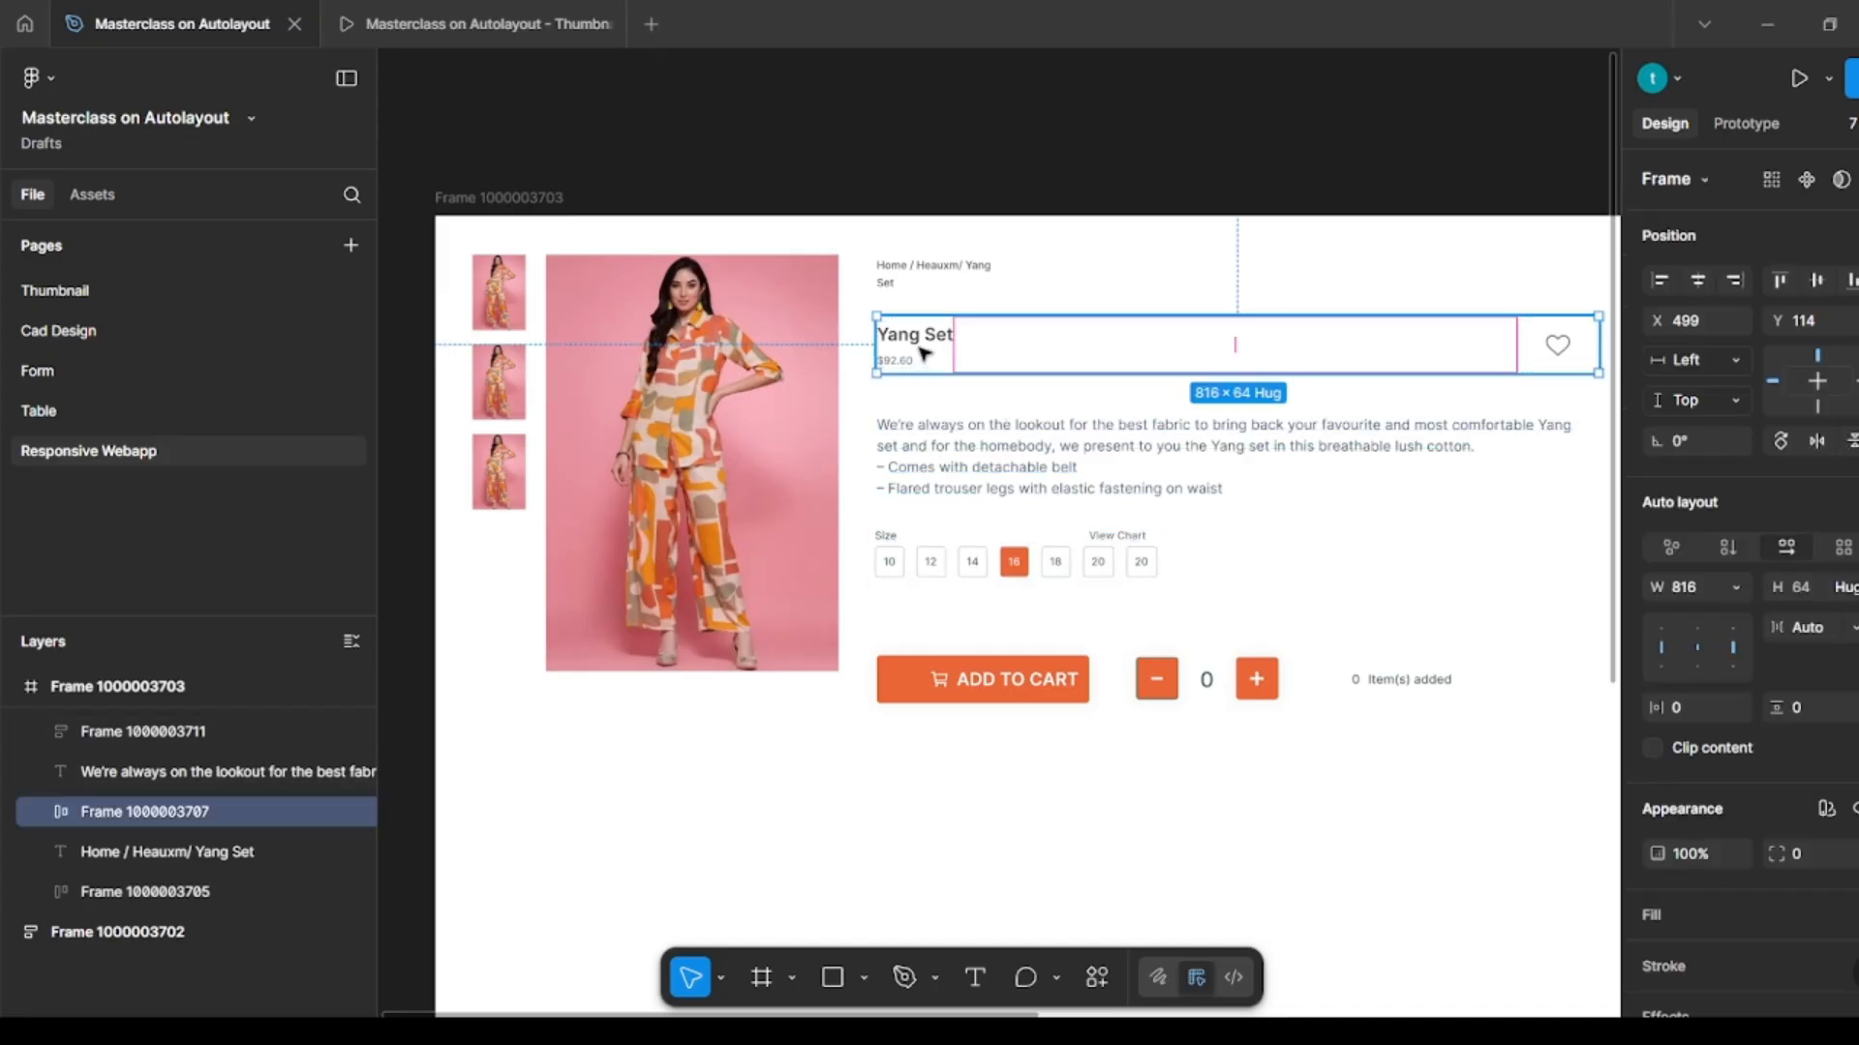
{"action": "left_click", "coordinate": [995, 467], "text": "shift"}
{"action": "left_click", "coordinate": [992, 552], "text": "shift"}
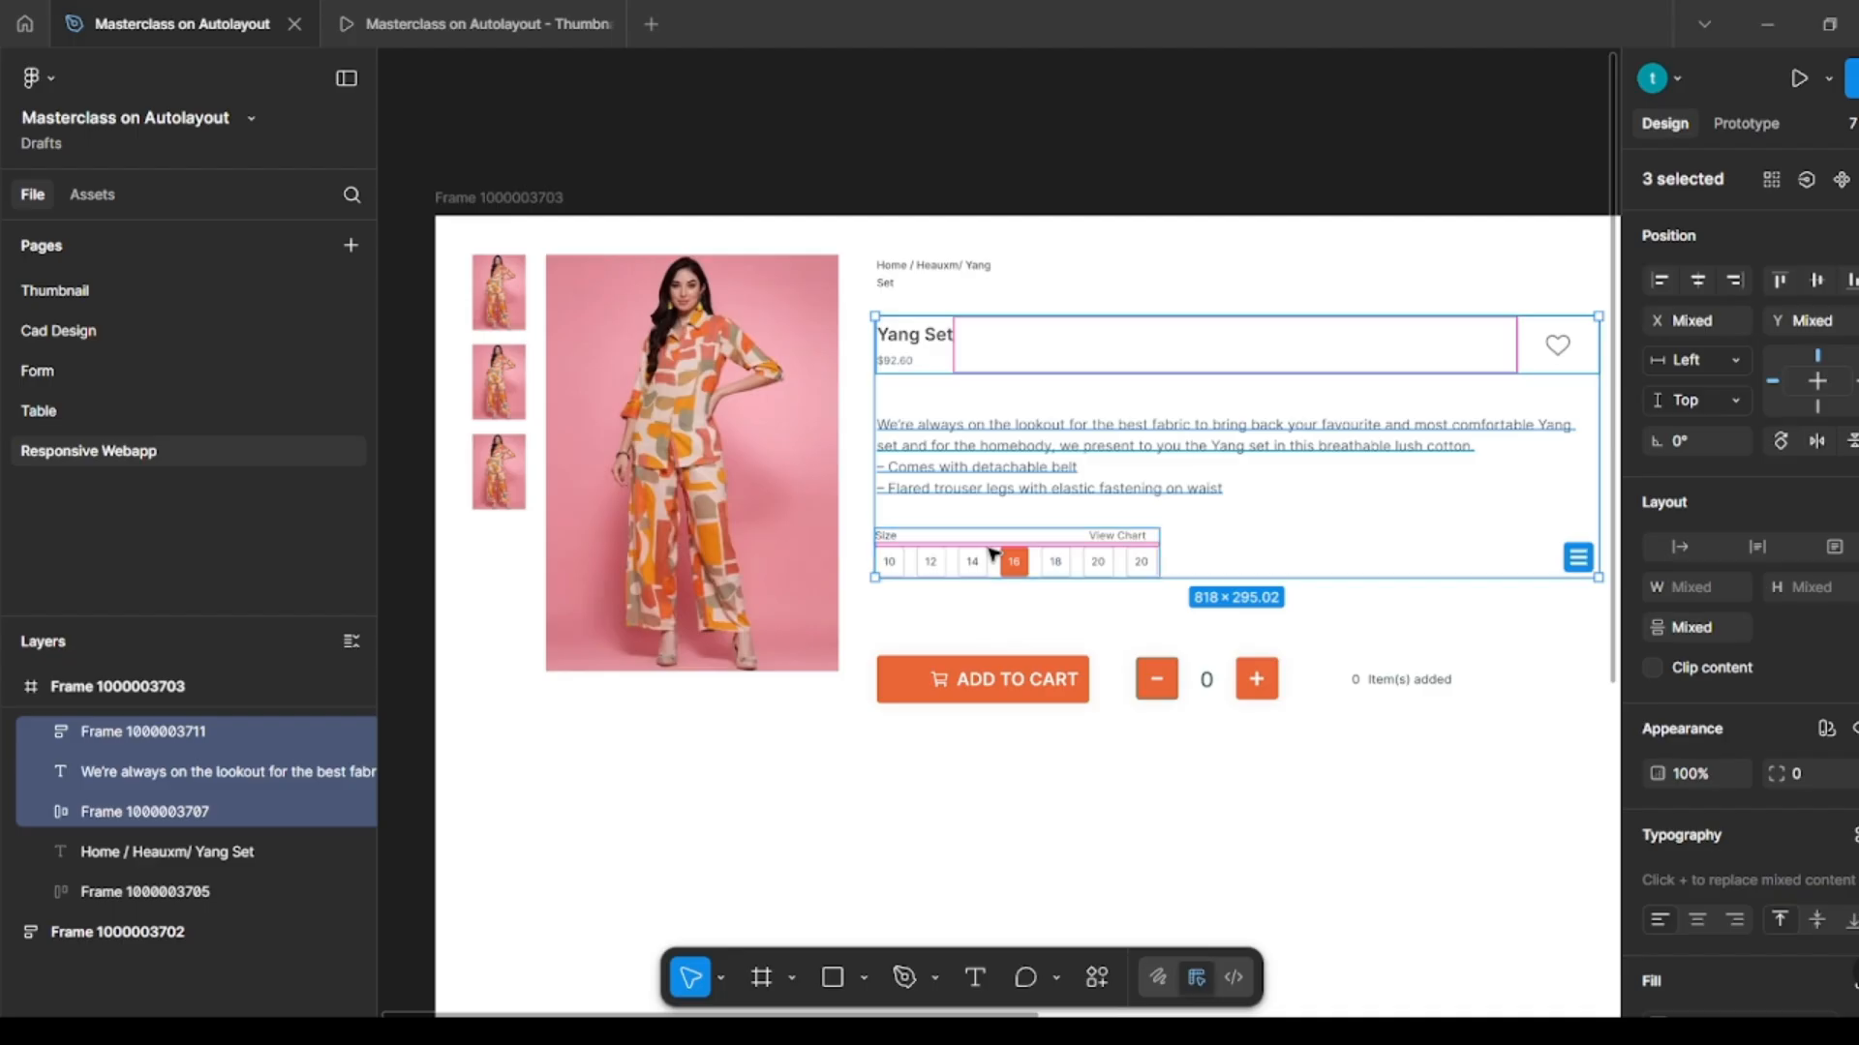
{"action": "left_click", "coordinate": [1578, 558]}
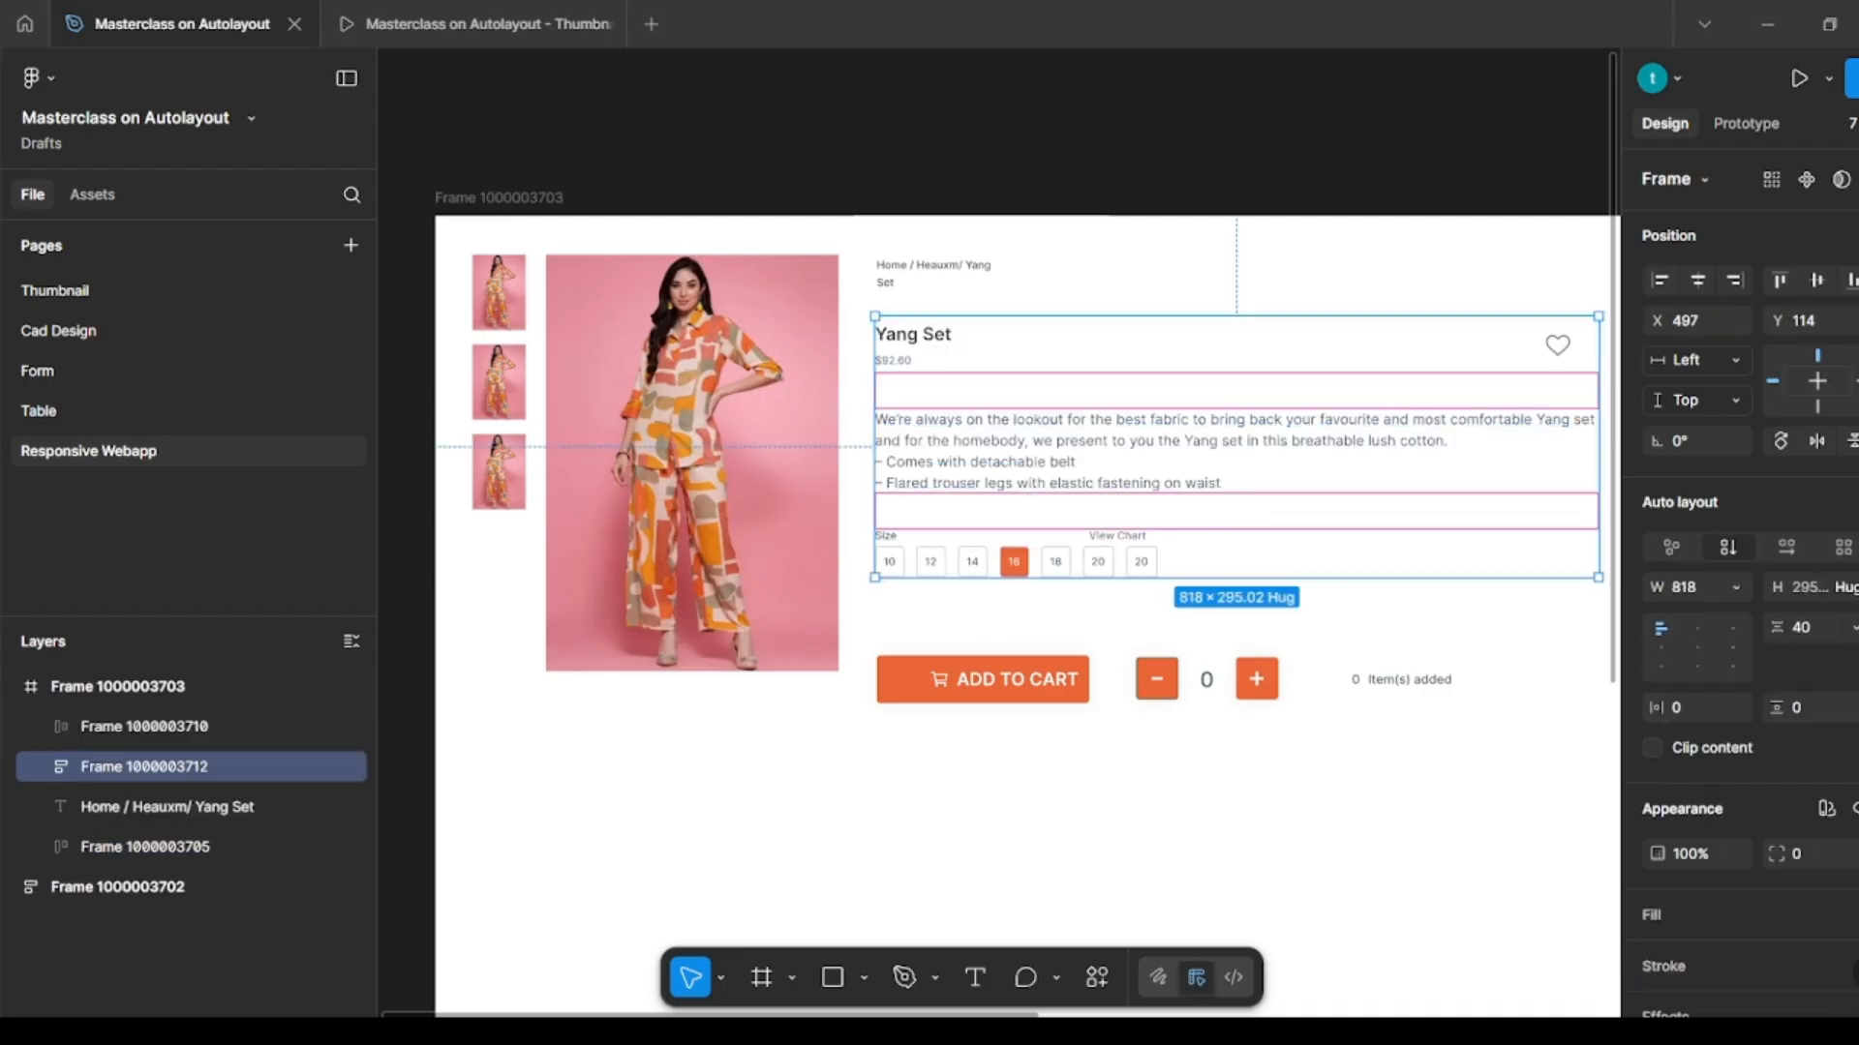
{"action": "left_click", "coordinate": [1800, 629]}
{"action": "type", "text": "20"}
{"action": "key", "text": "Return"}
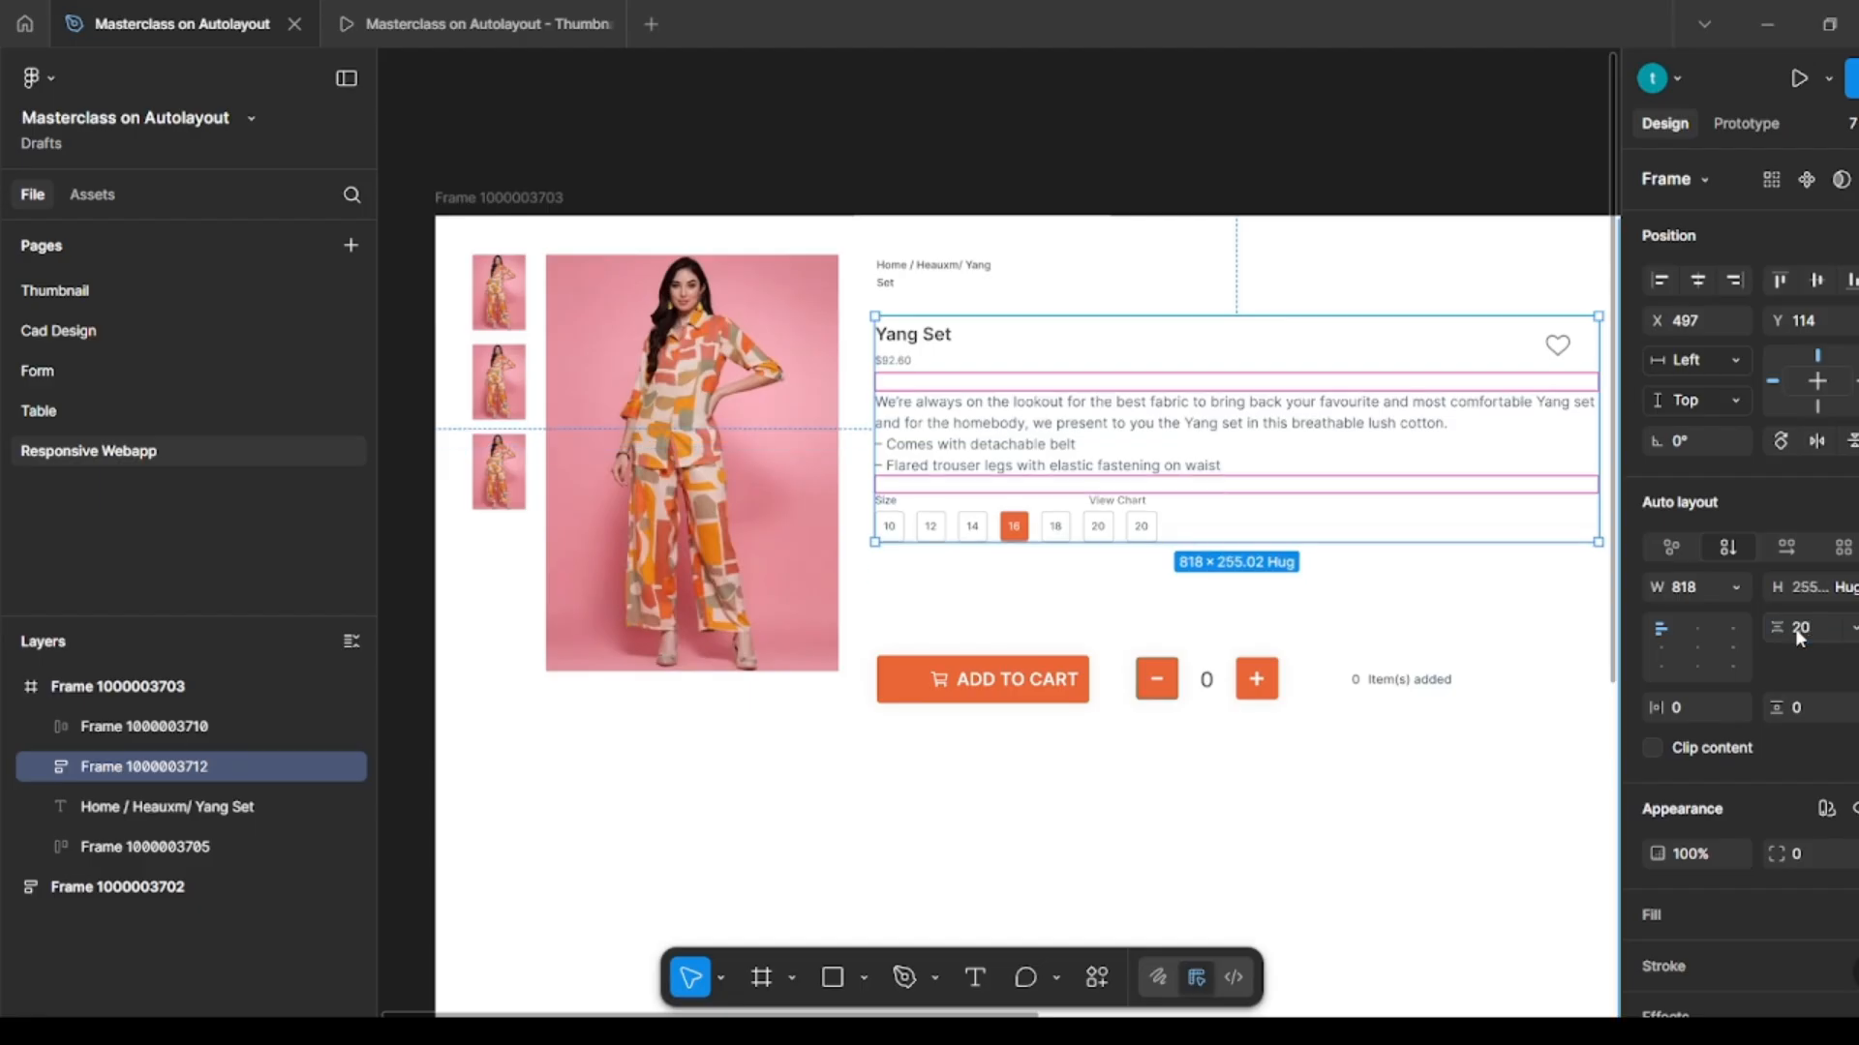
{"action": "left_click", "coordinate": [1402, 601]}
Step: Stack the breadcrumb, the product details frame and the add-to-cart row in a vertical auto layout frame with a gap of 20
{"action": "scroll", "coordinate": [1403, 601], "scroll_direction": "up", "scroll_amount": 1}
{"action": "left_click", "coordinate": [954, 323]}
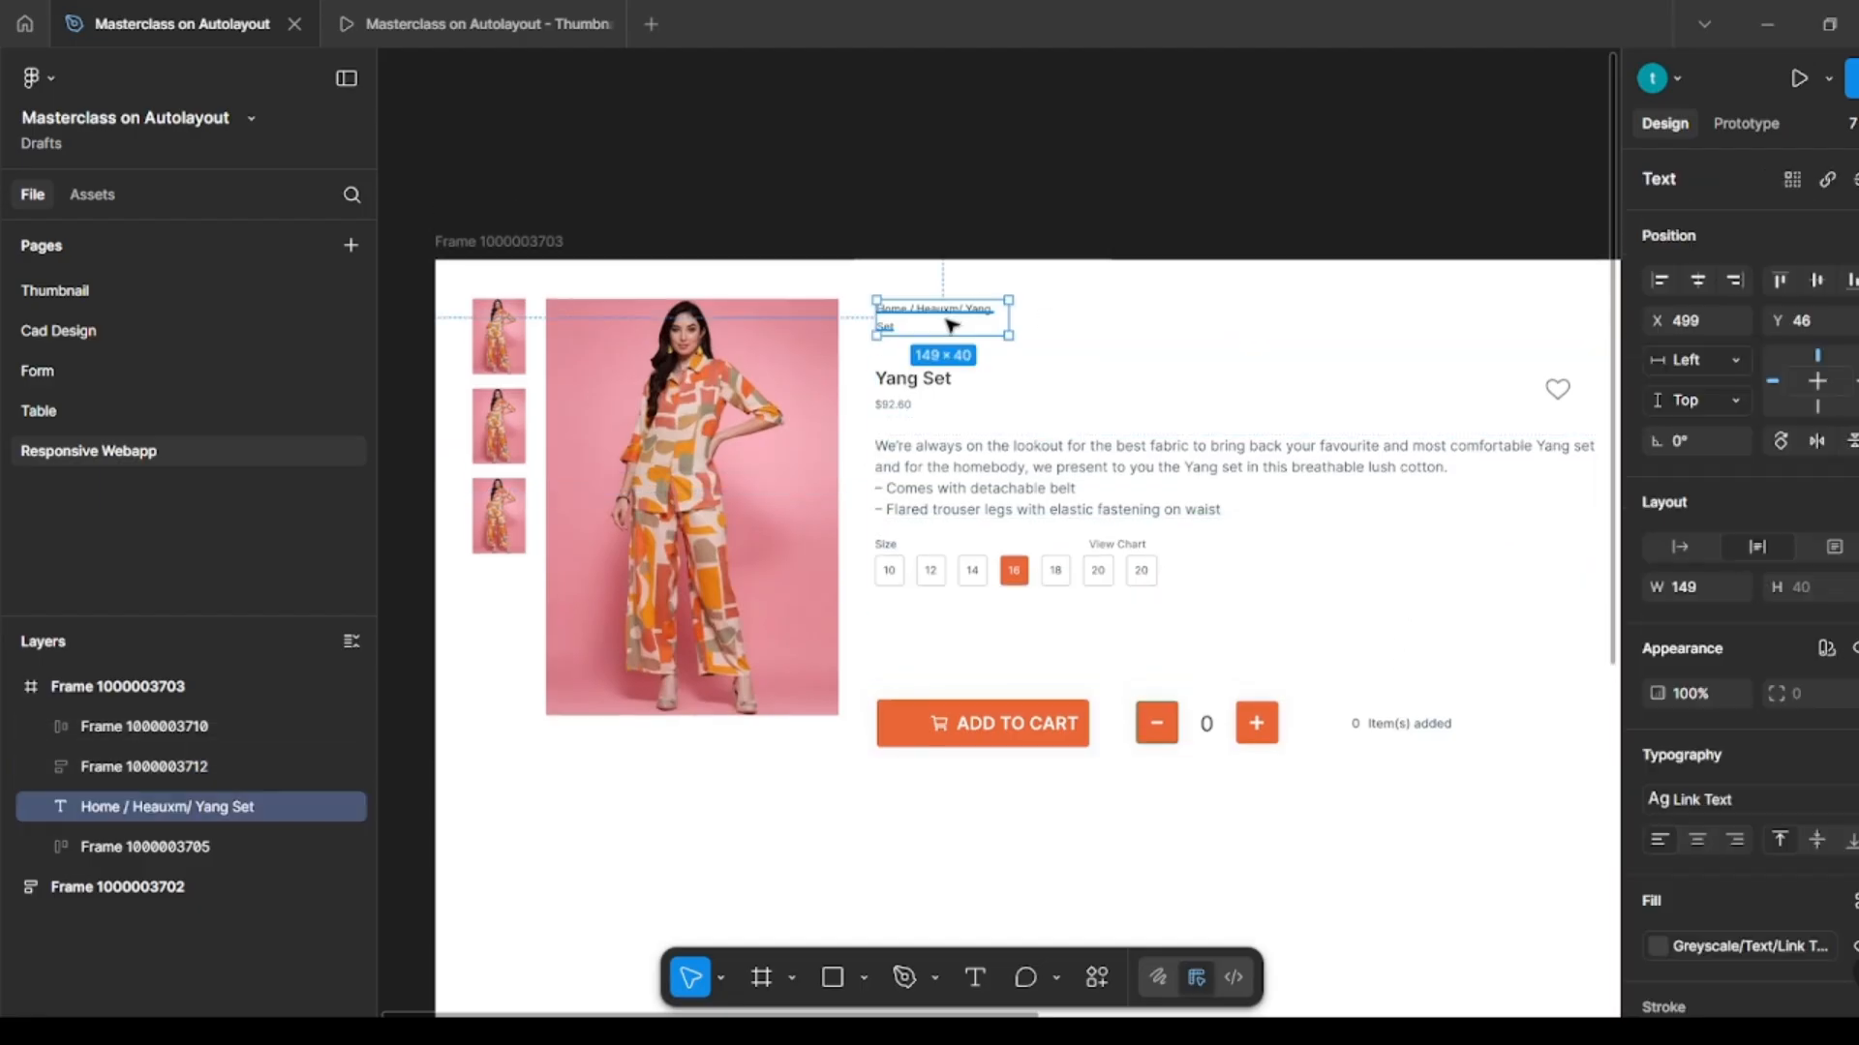
{"action": "left_click", "coordinate": [979, 445], "text": "shift"}
{"action": "left_click", "coordinate": [967, 726], "text": "shift"}
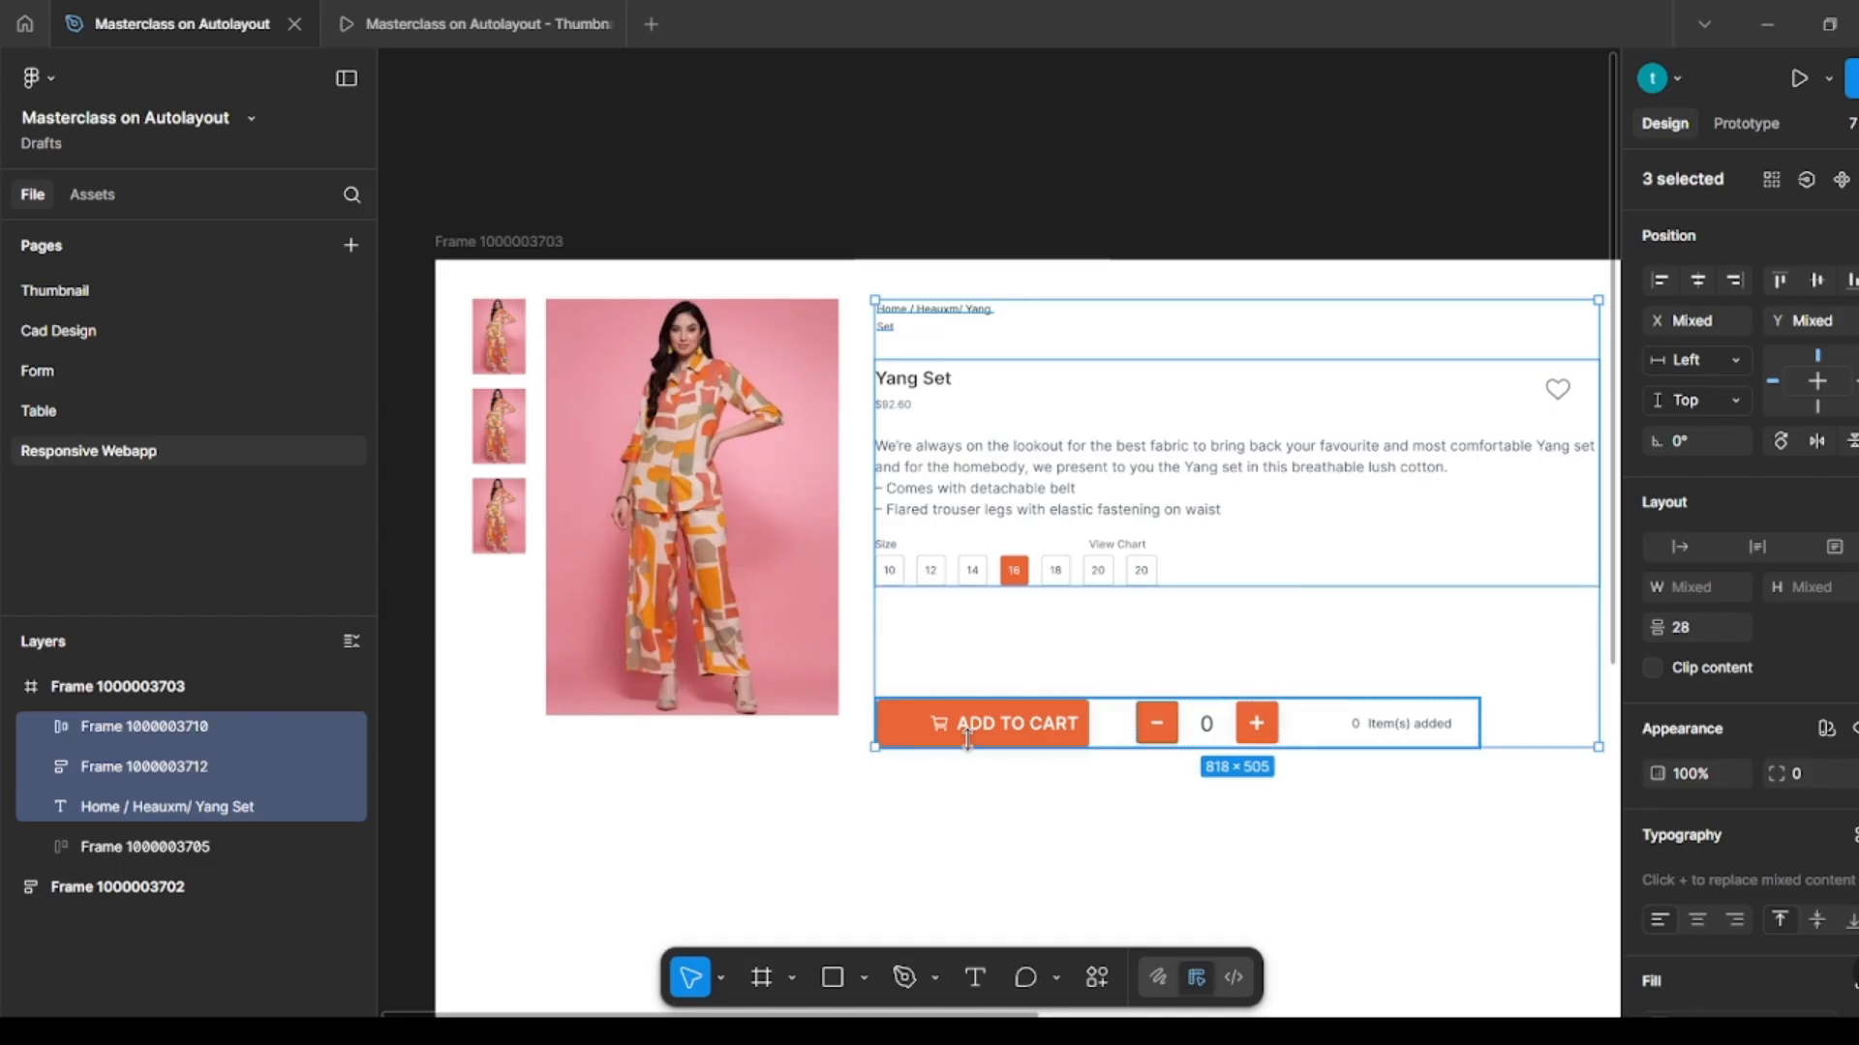
{"action": "key", "text": "shift+a"}
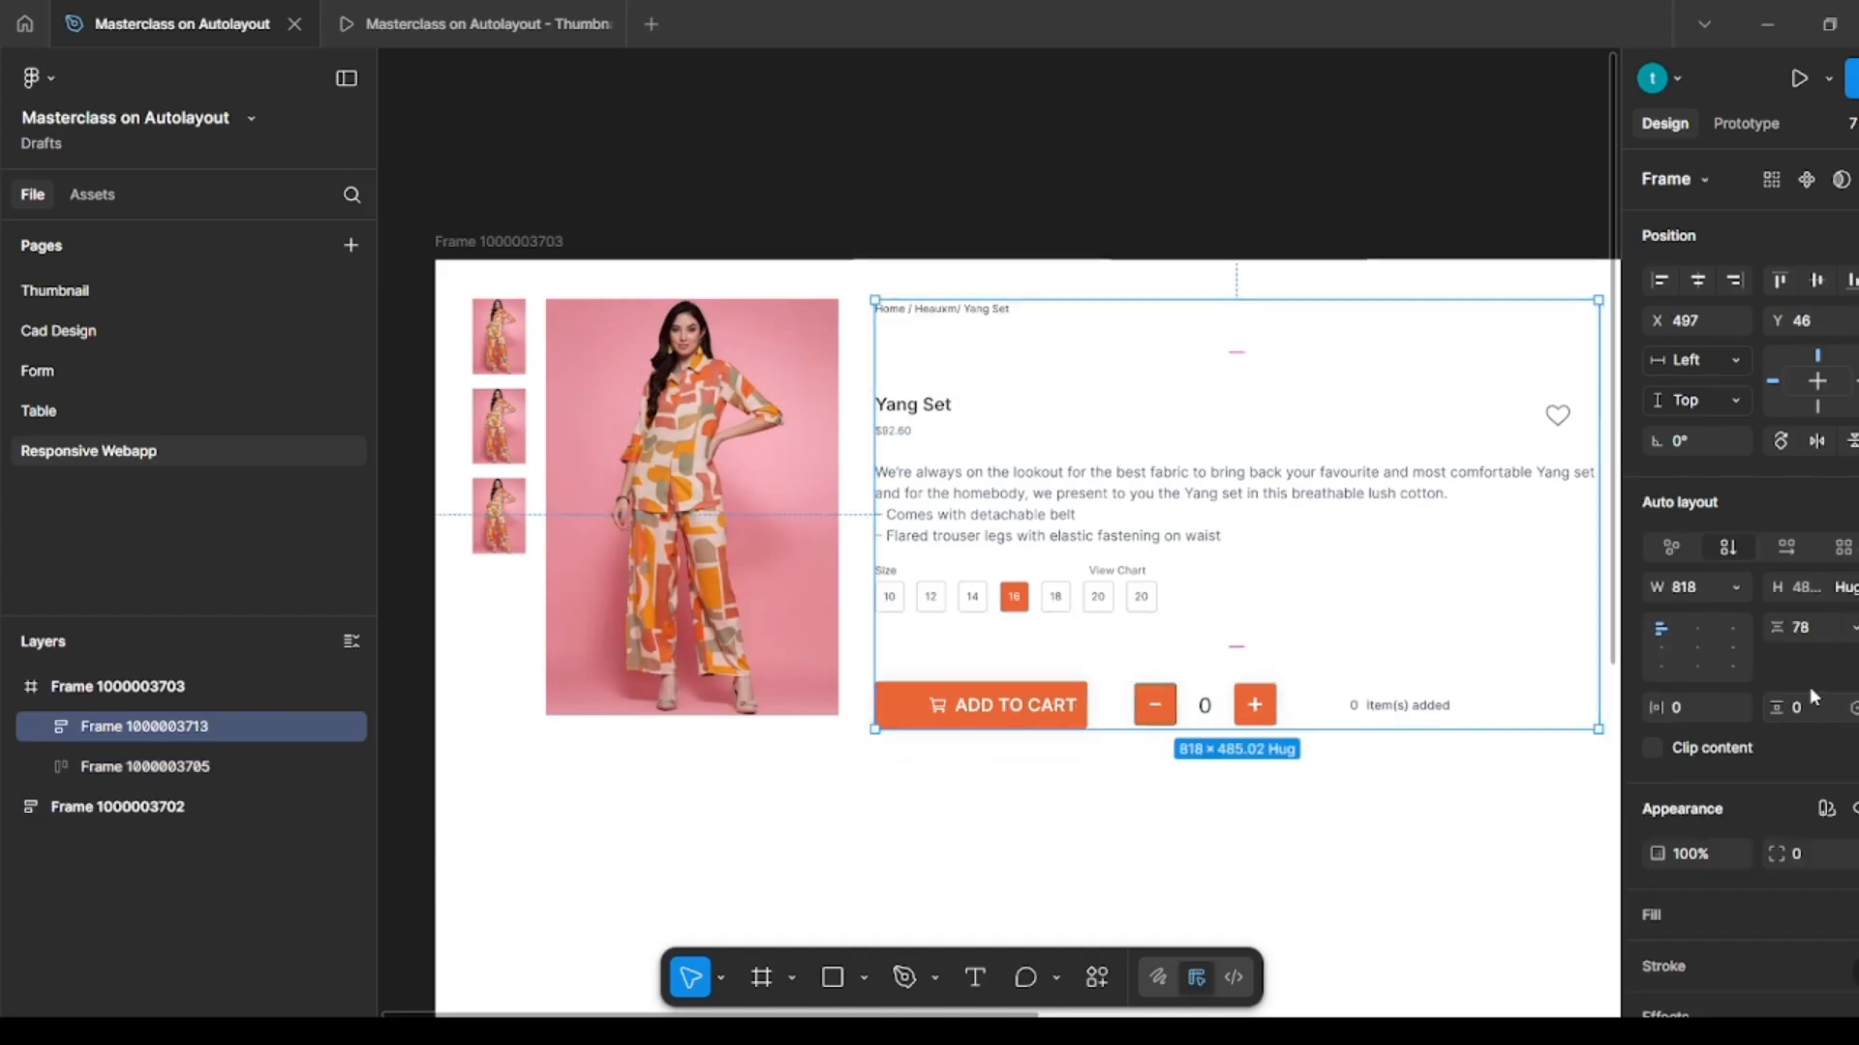
{"action": "left_click", "coordinate": [1810, 625]}
{"action": "type", "text": "20"}
{"action": "key", "text": "Return"}
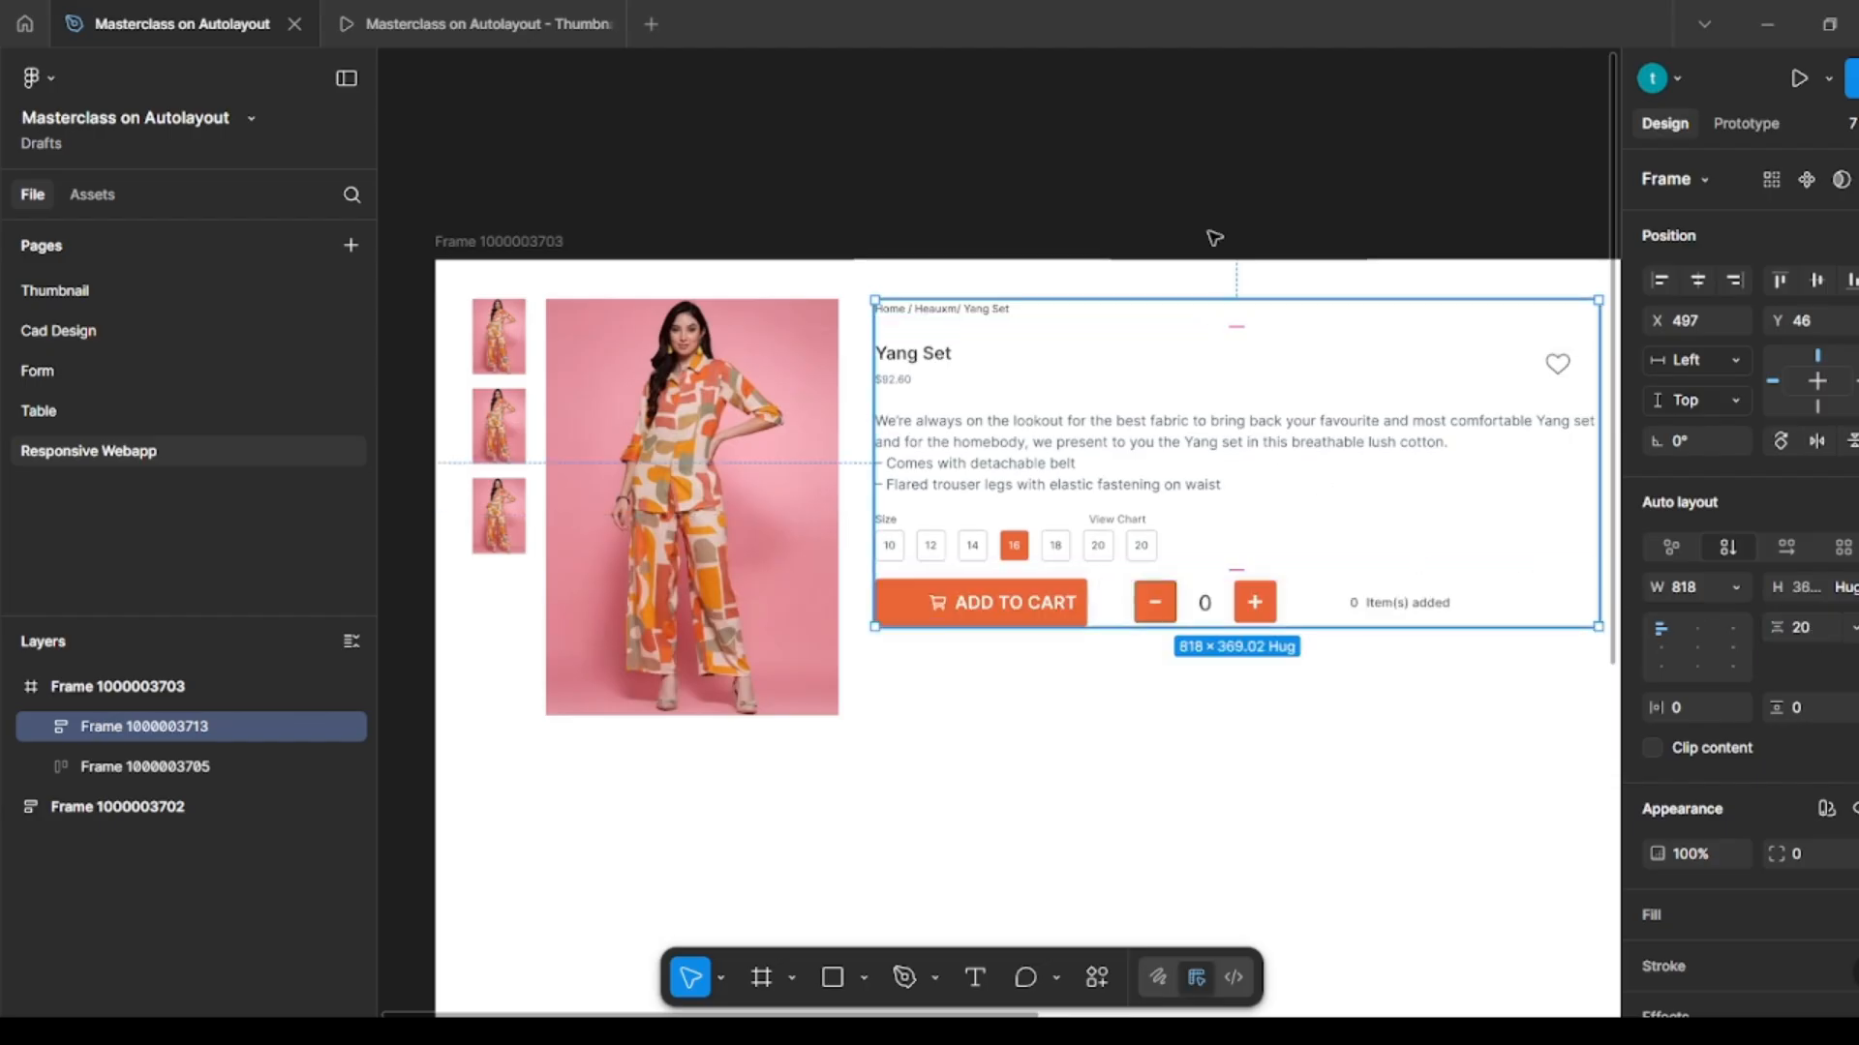
{"action": "left_click", "coordinate": [1200, 197]}
Step: Narrow the product information column to a width of 270 to test its resizing, and select the nested details frame inside it
{"action": "scroll", "coordinate": [1210, 205], "scroll_direction": "right", "scroll_amount": 1}
{"action": "left_click", "coordinate": [1201, 444]}
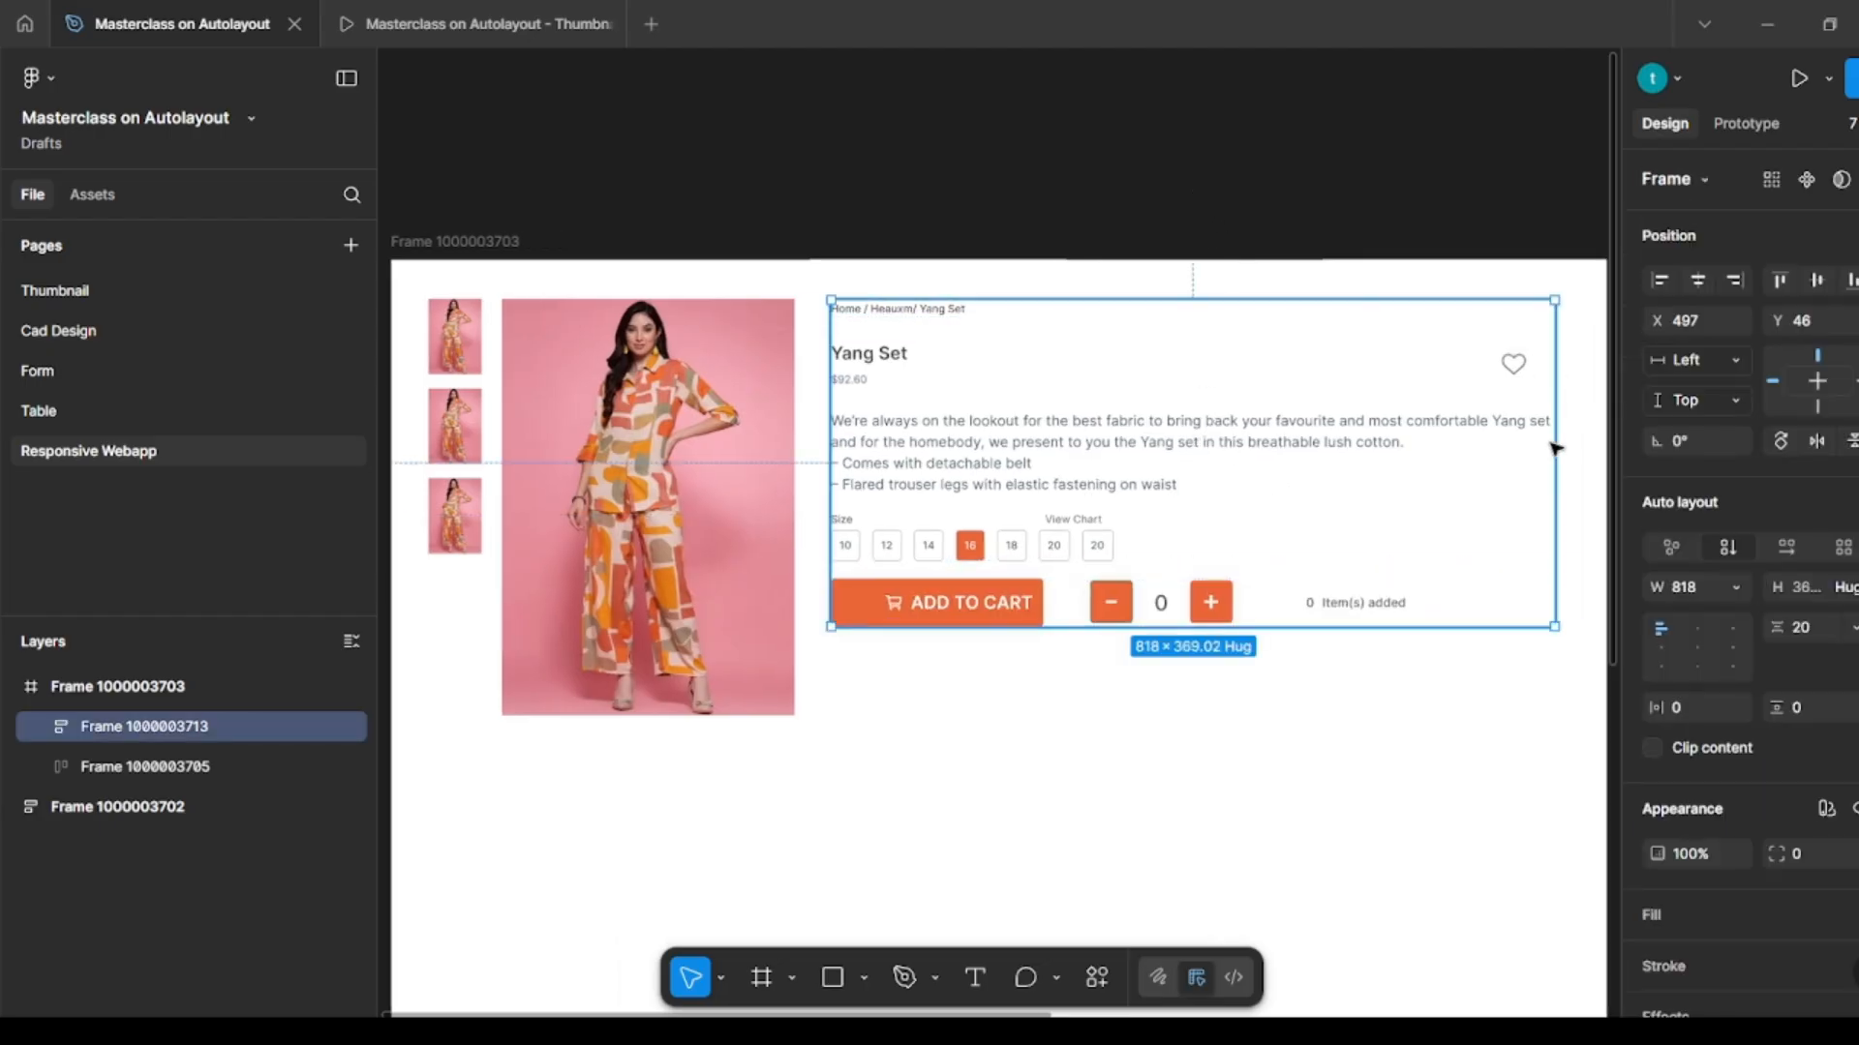
{"action": "left_click_drag", "start_coordinate": [1536, 444], "coordinate": [1073, 439]}
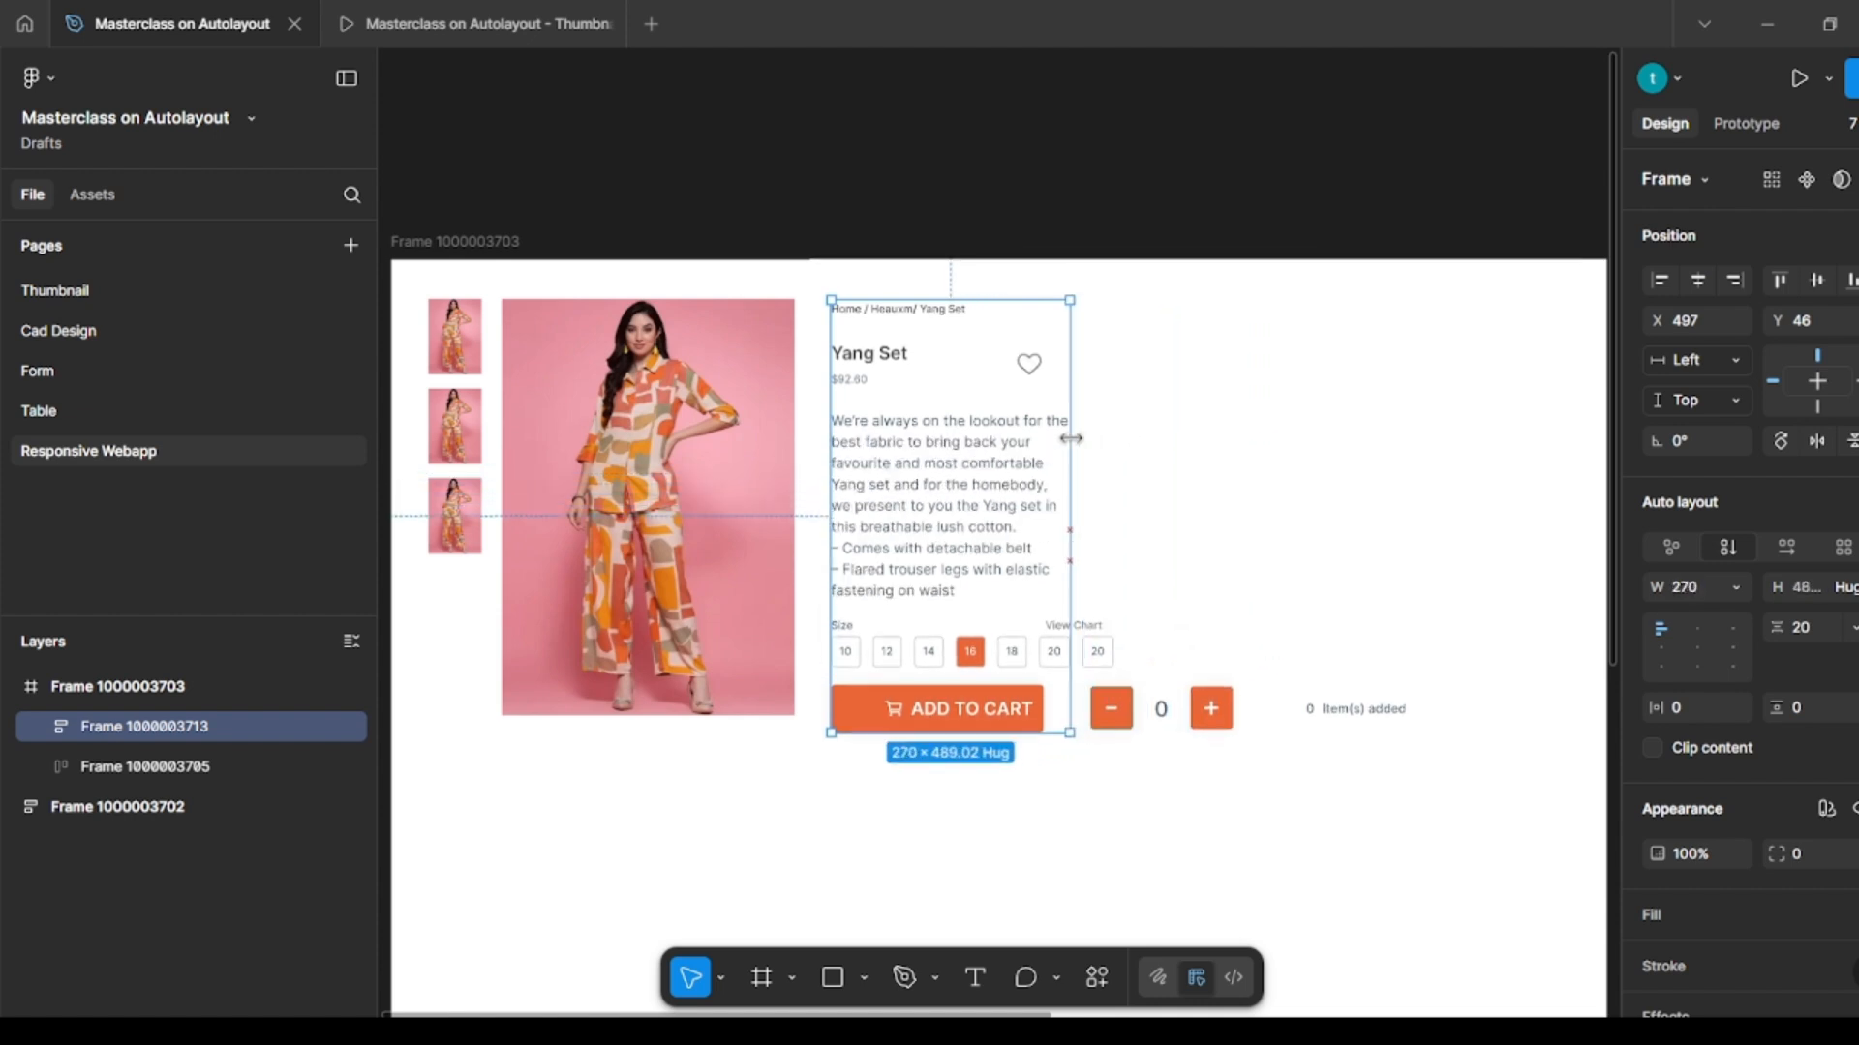
{"action": "scroll", "coordinate": [1244, 464], "scroll_direction": "down", "scroll_amount": 2}
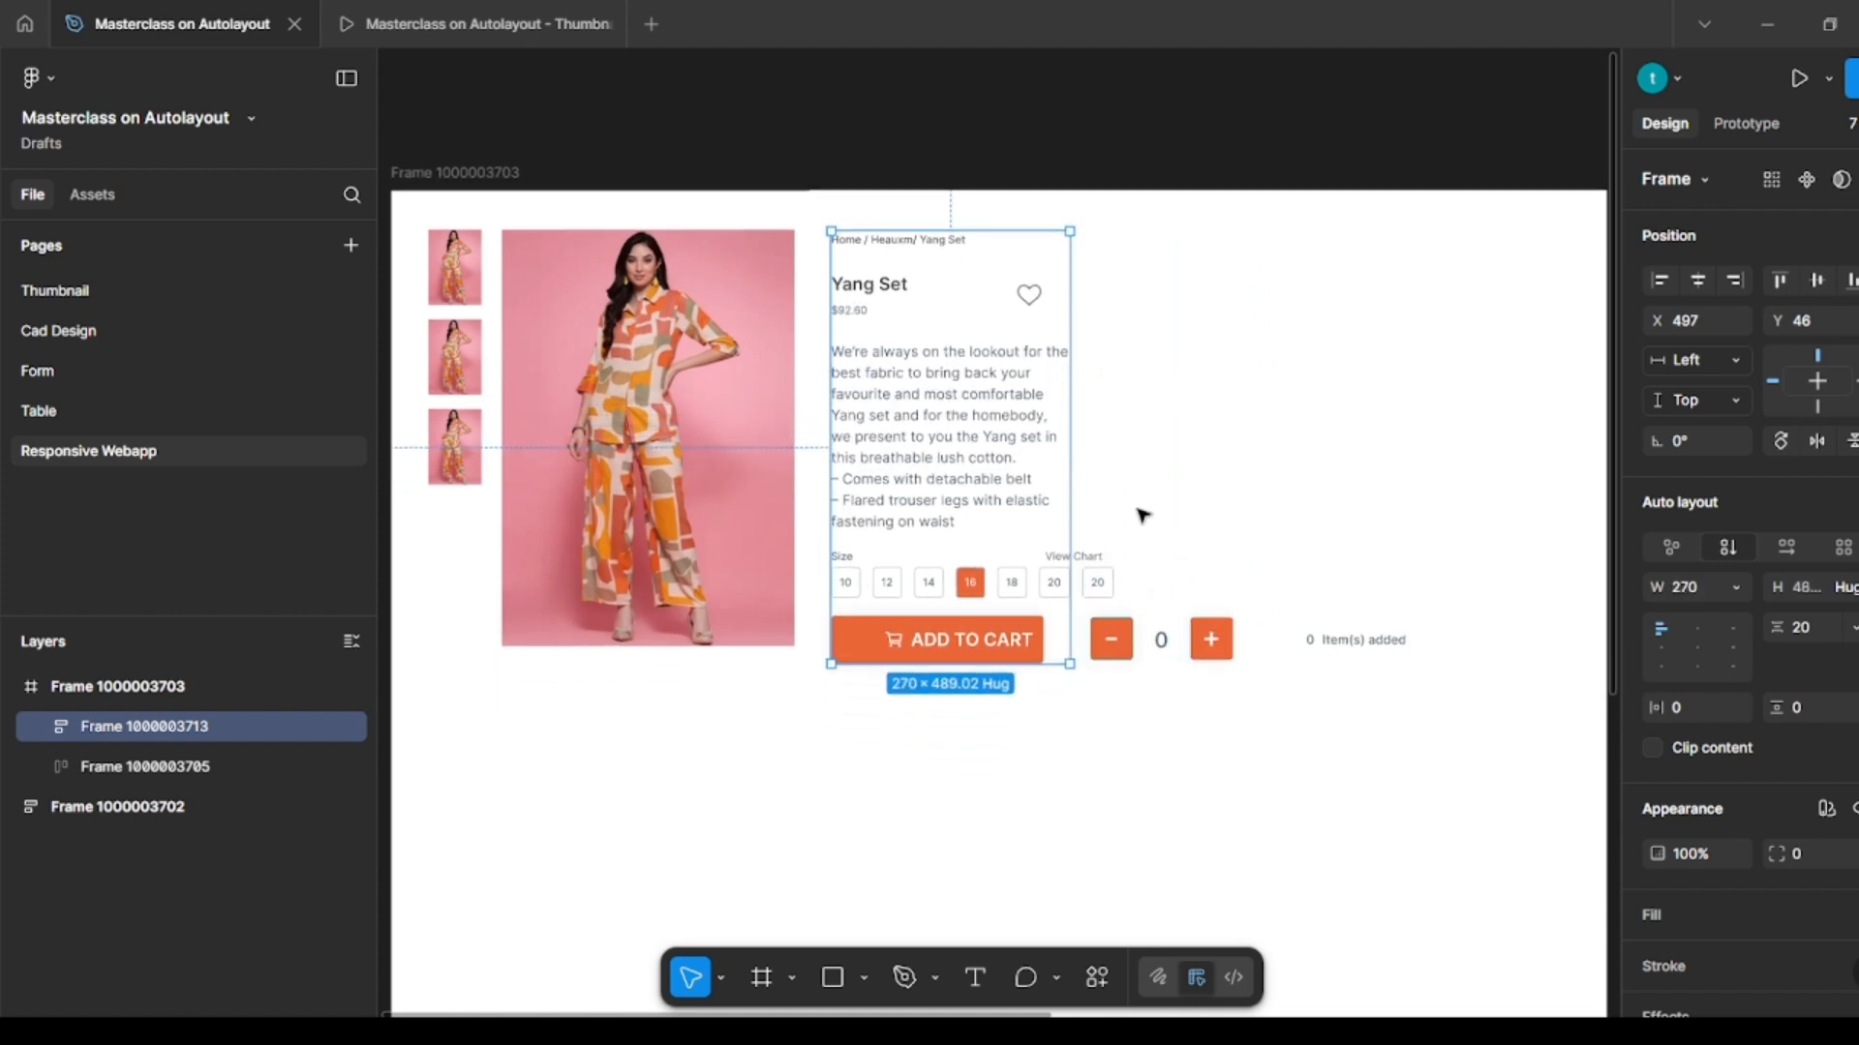
{"action": "double_click", "coordinate": [972, 583]}
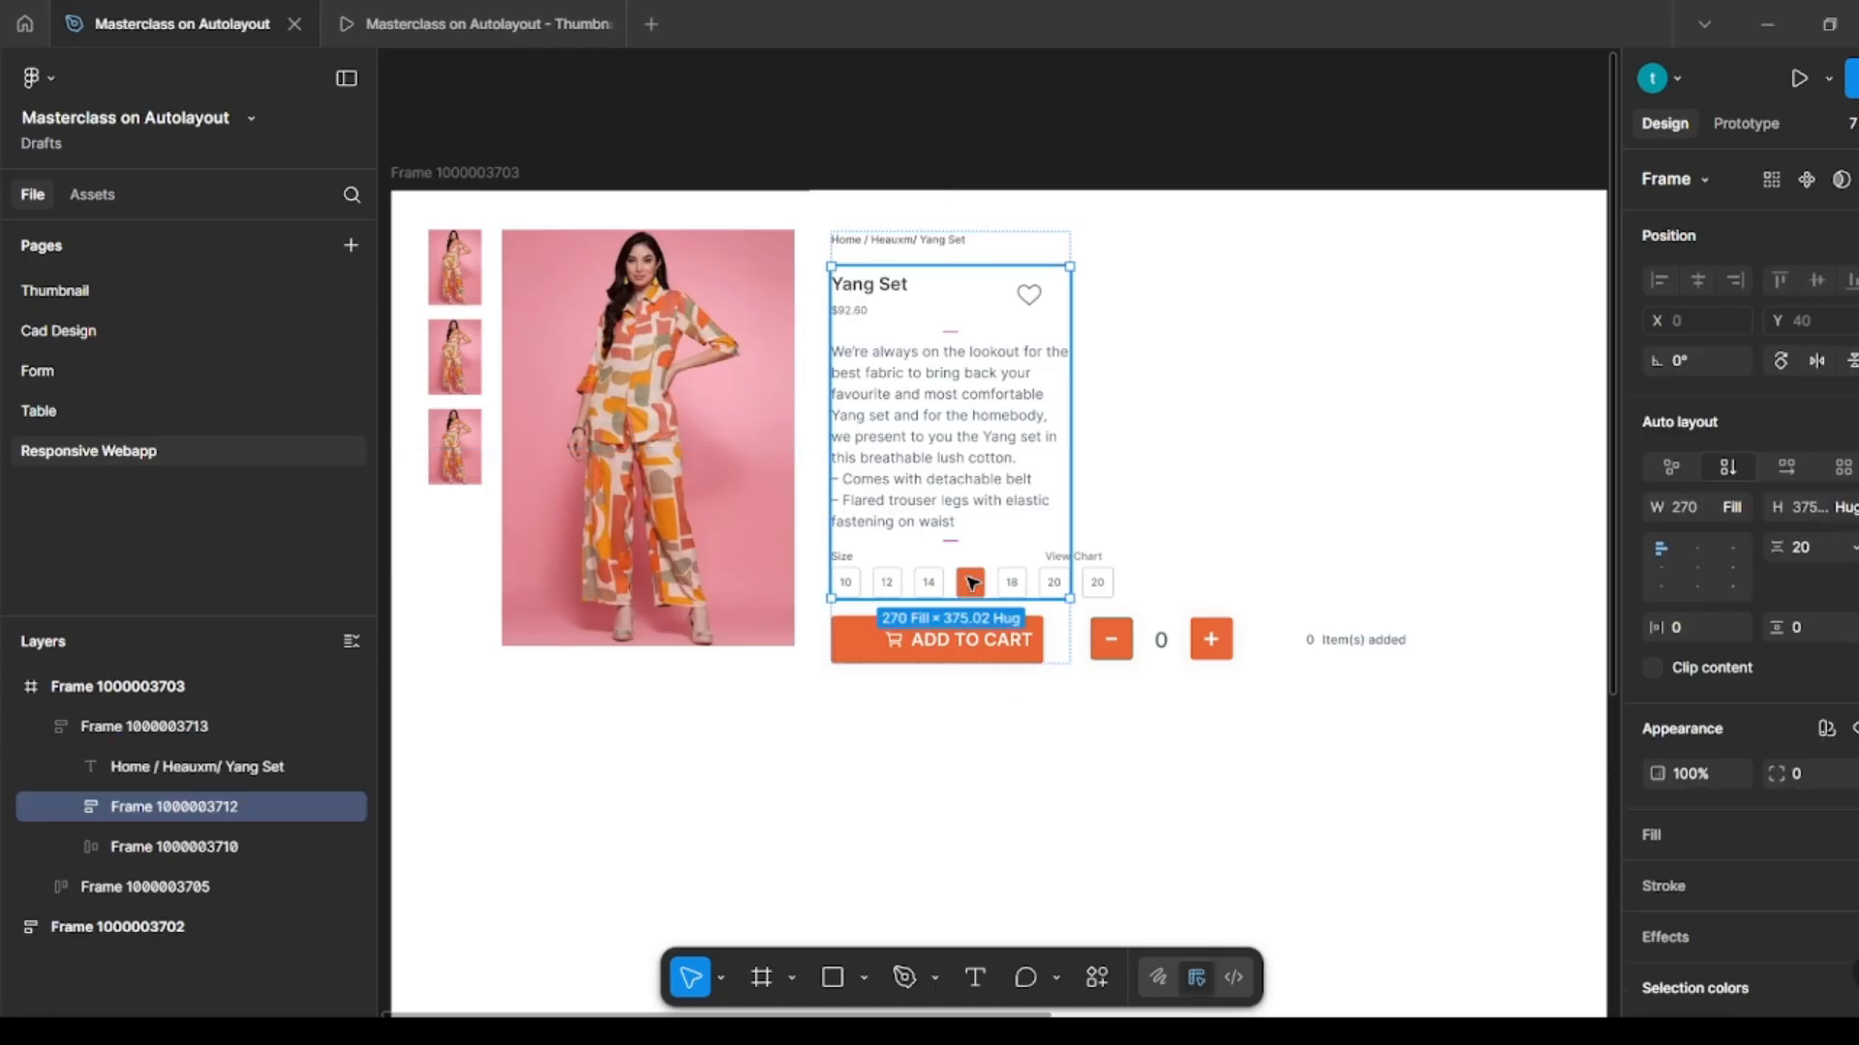
Step: Set the width of the size section, which holds the Size and View Chart row and the size boxes, to Fill container
{"action": "double_click", "coordinate": [972, 583]}
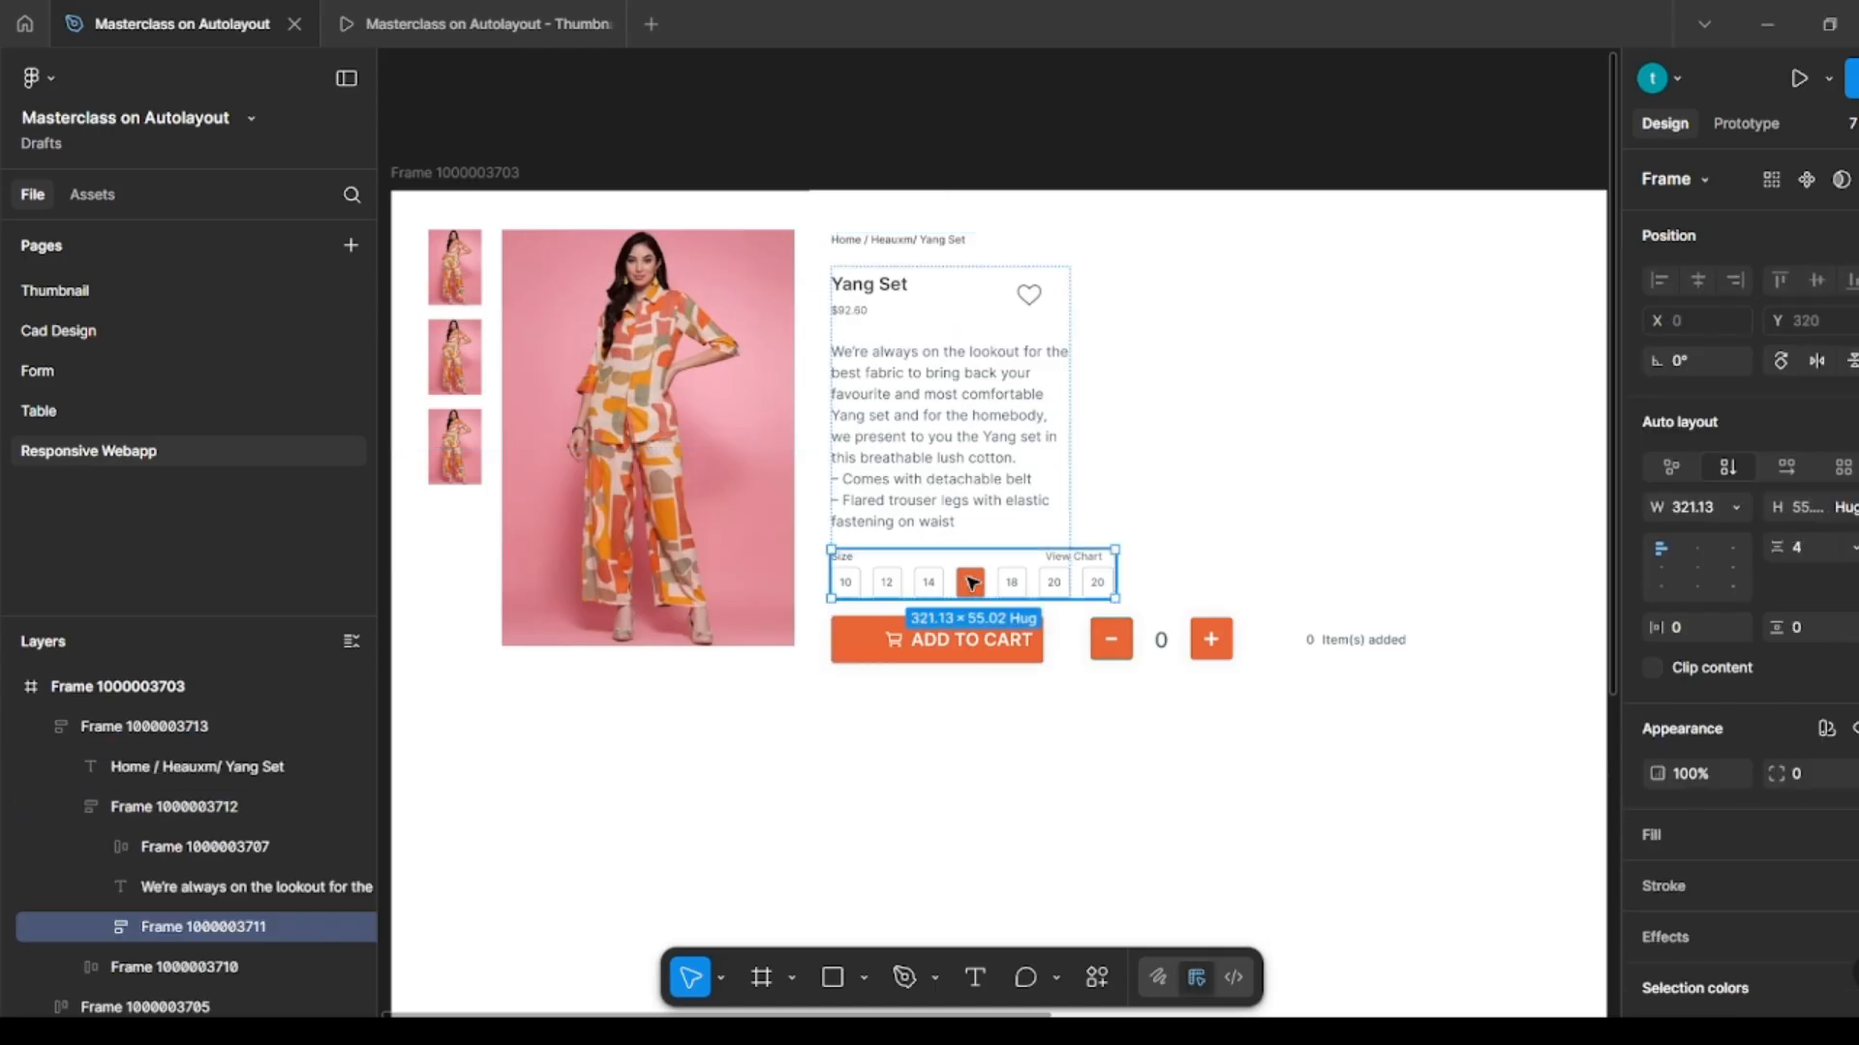
{"action": "left_click", "coordinate": [1734, 504]}
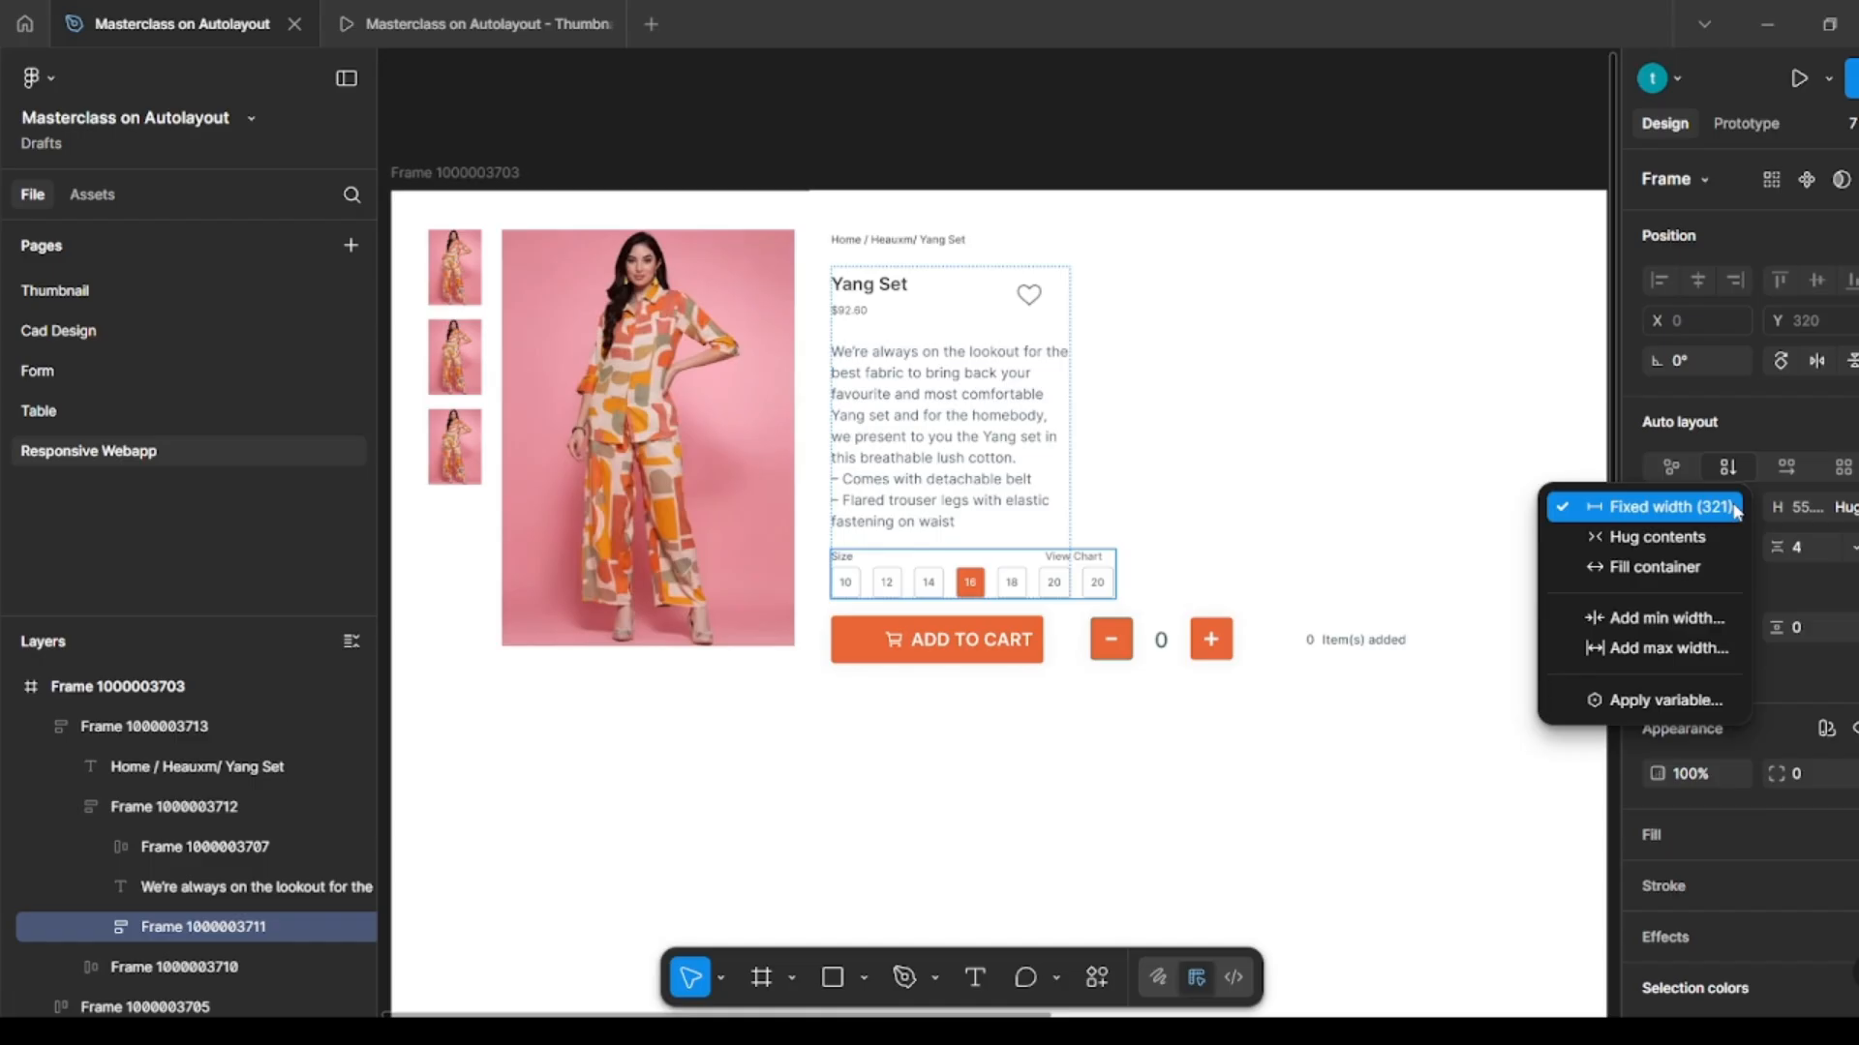
{"action": "left_click", "coordinate": [1649, 579]}
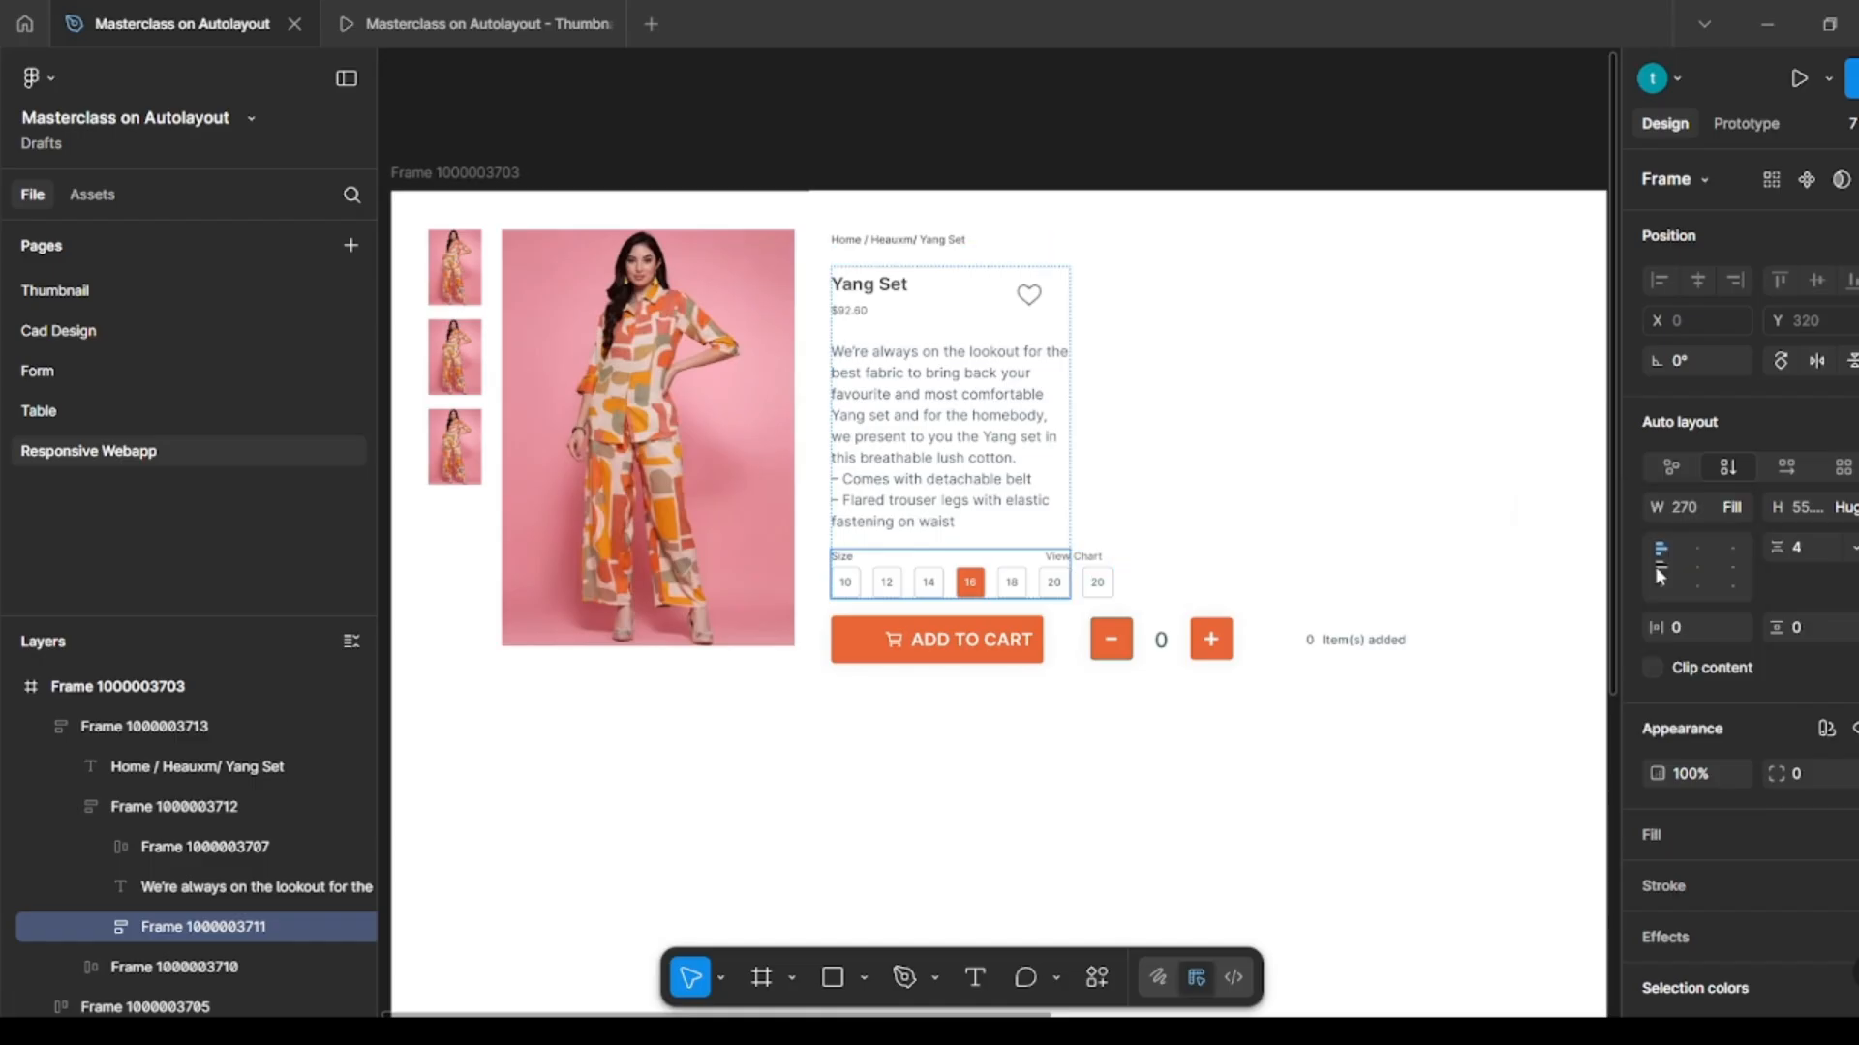
Step: Make the row of size boxes wrap onto a new line within its container
{"action": "left_click", "coordinate": [965, 581]}
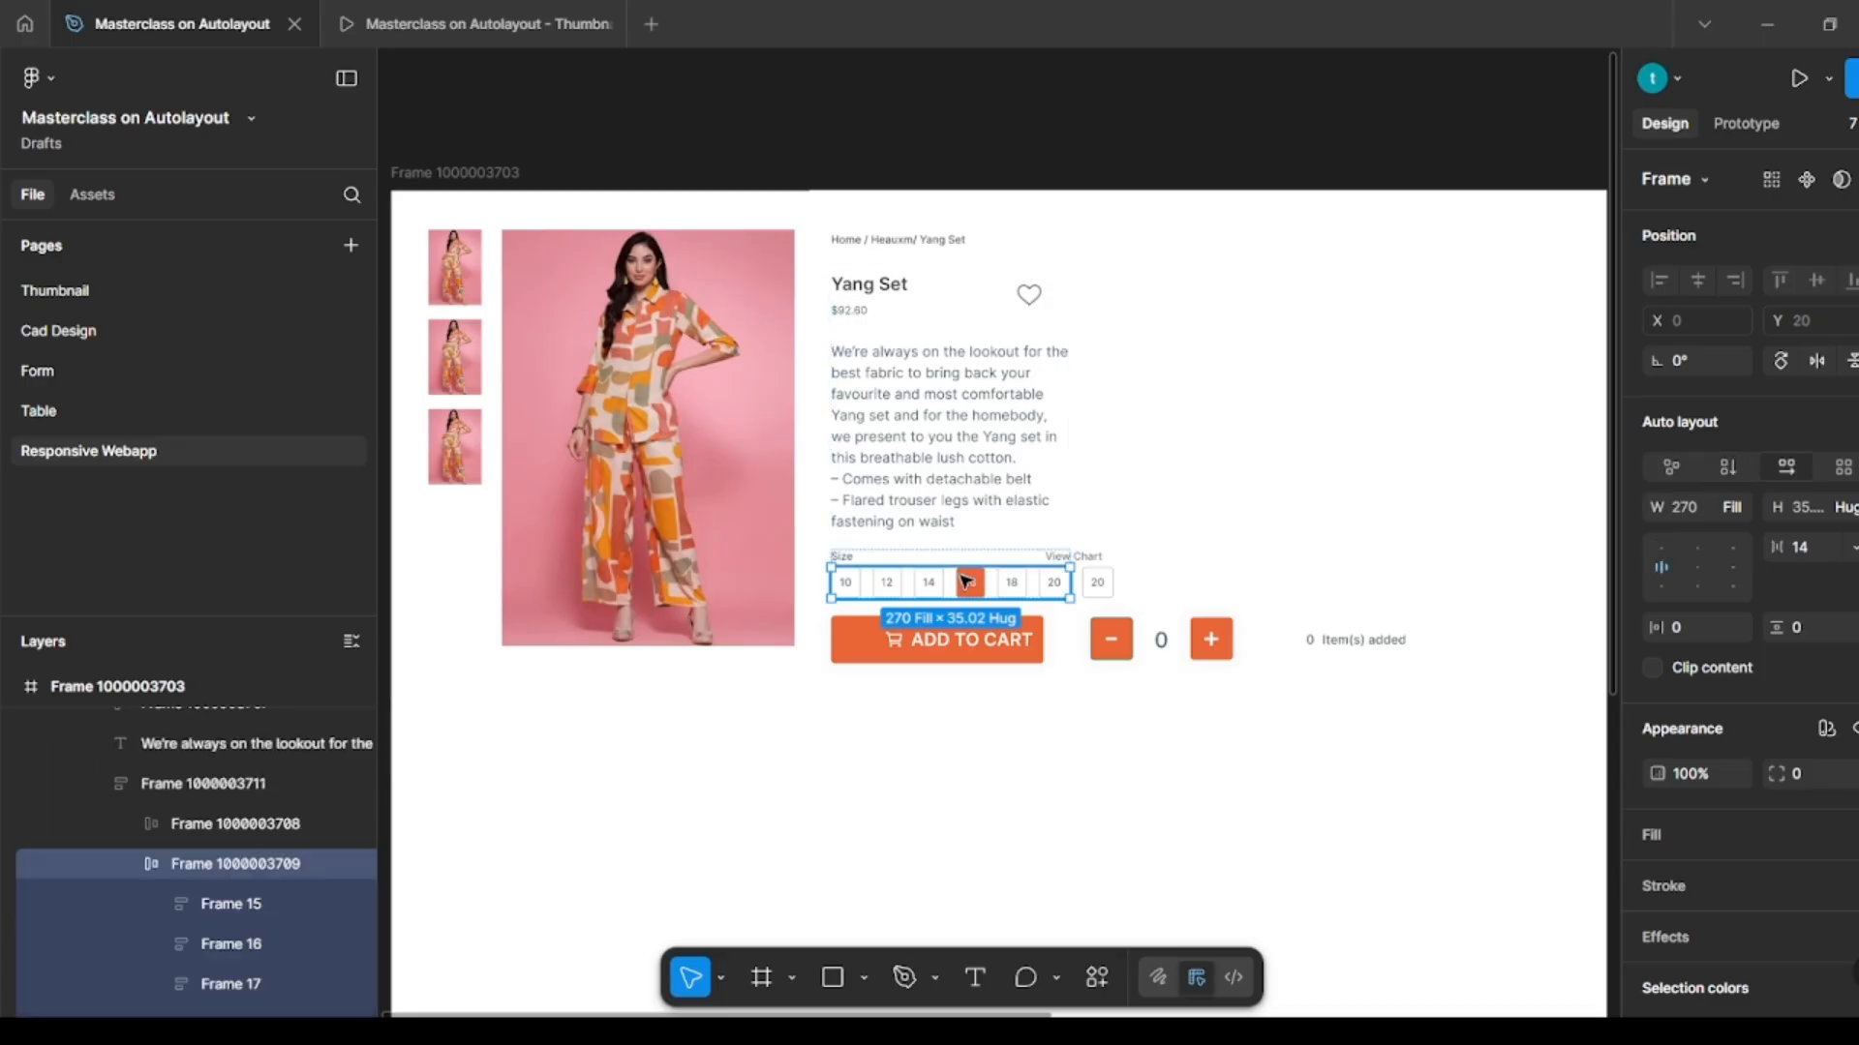
{"action": "left_click", "coordinate": [1740, 508]}
{"action": "left_click", "coordinate": [1681, 506]}
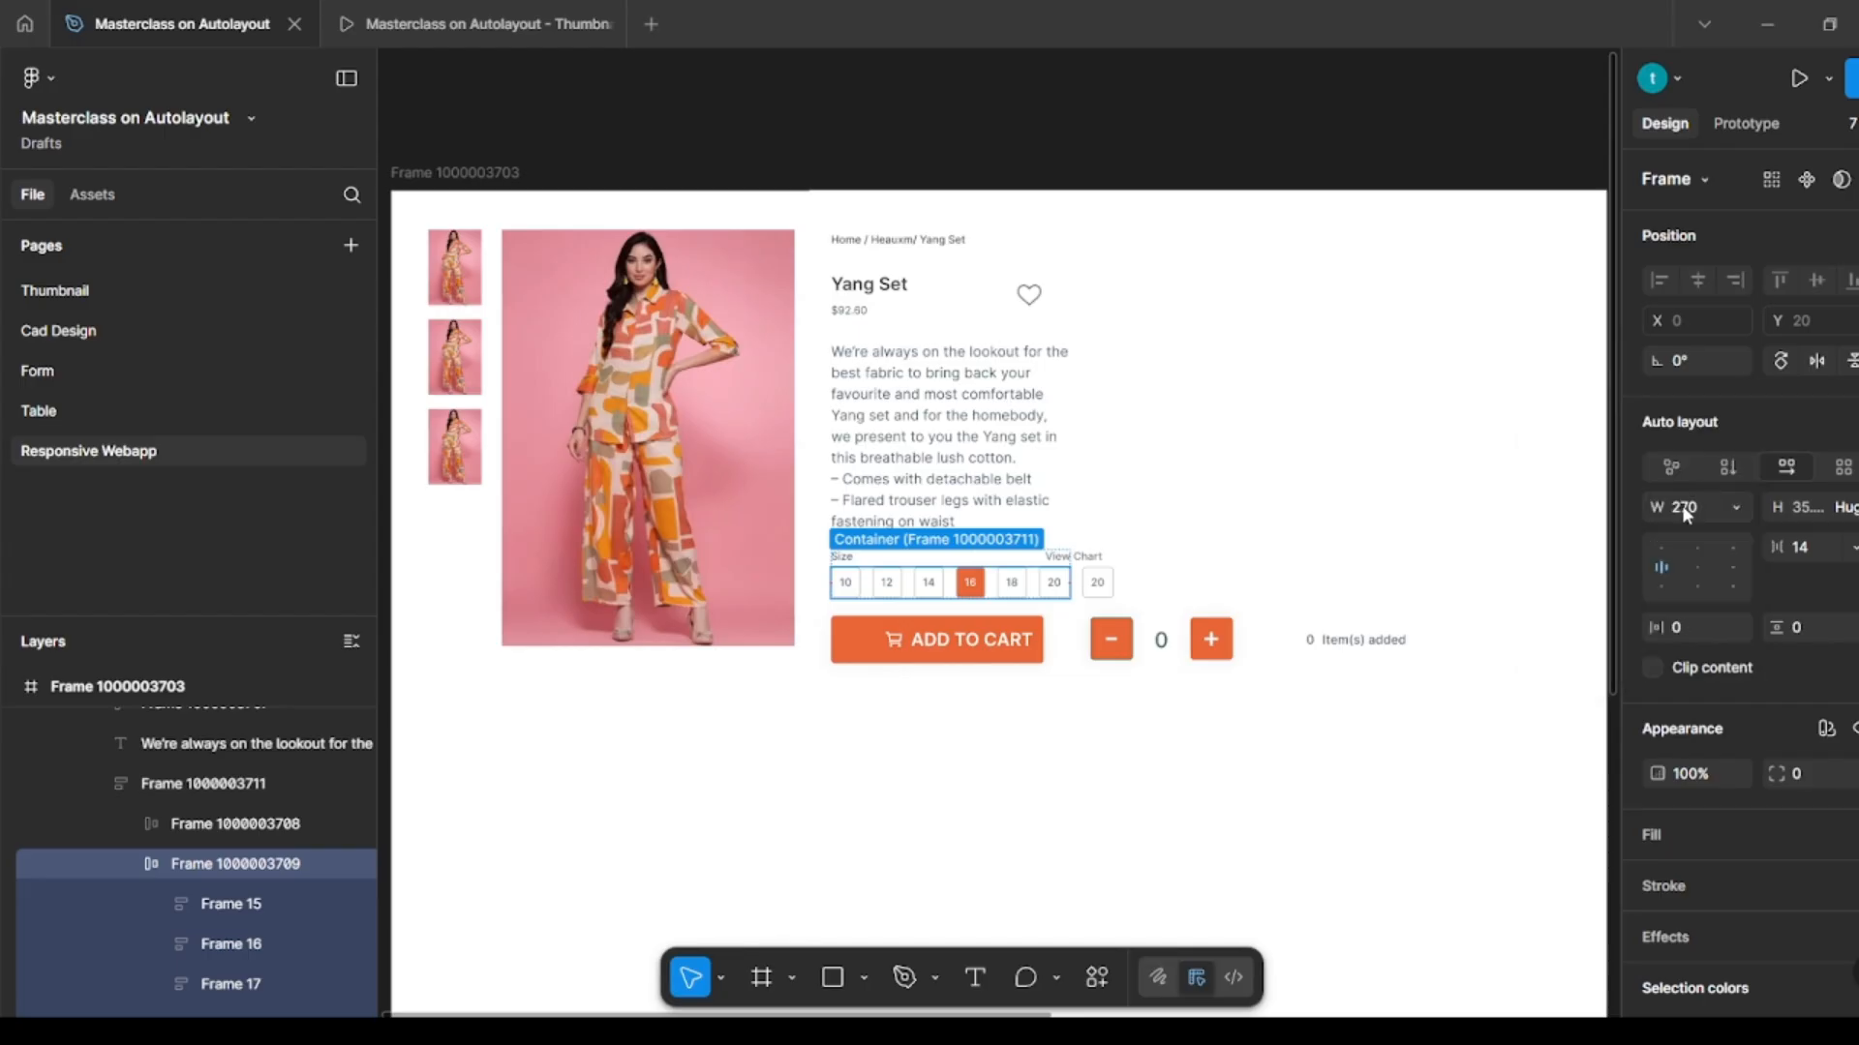
{"action": "left_click", "coordinate": [1857, 467]}
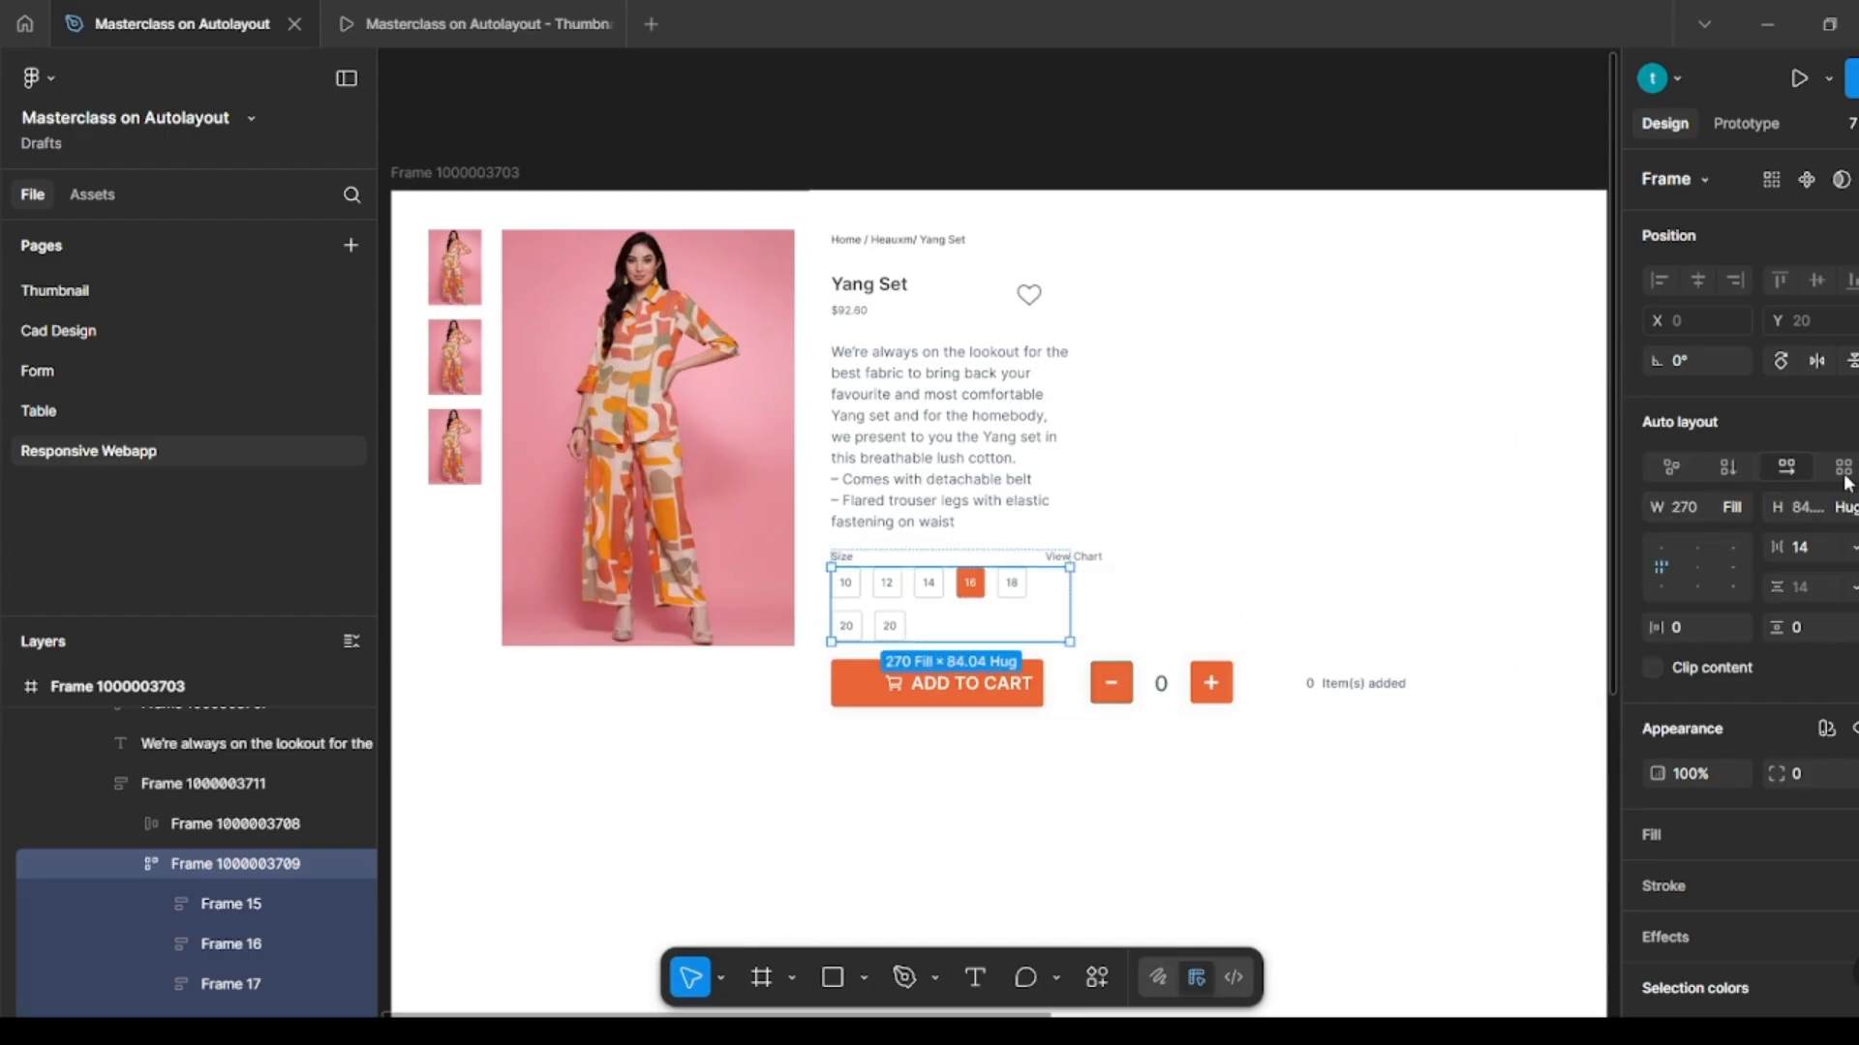
{"action": "left_click", "coordinate": [1198, 544]}
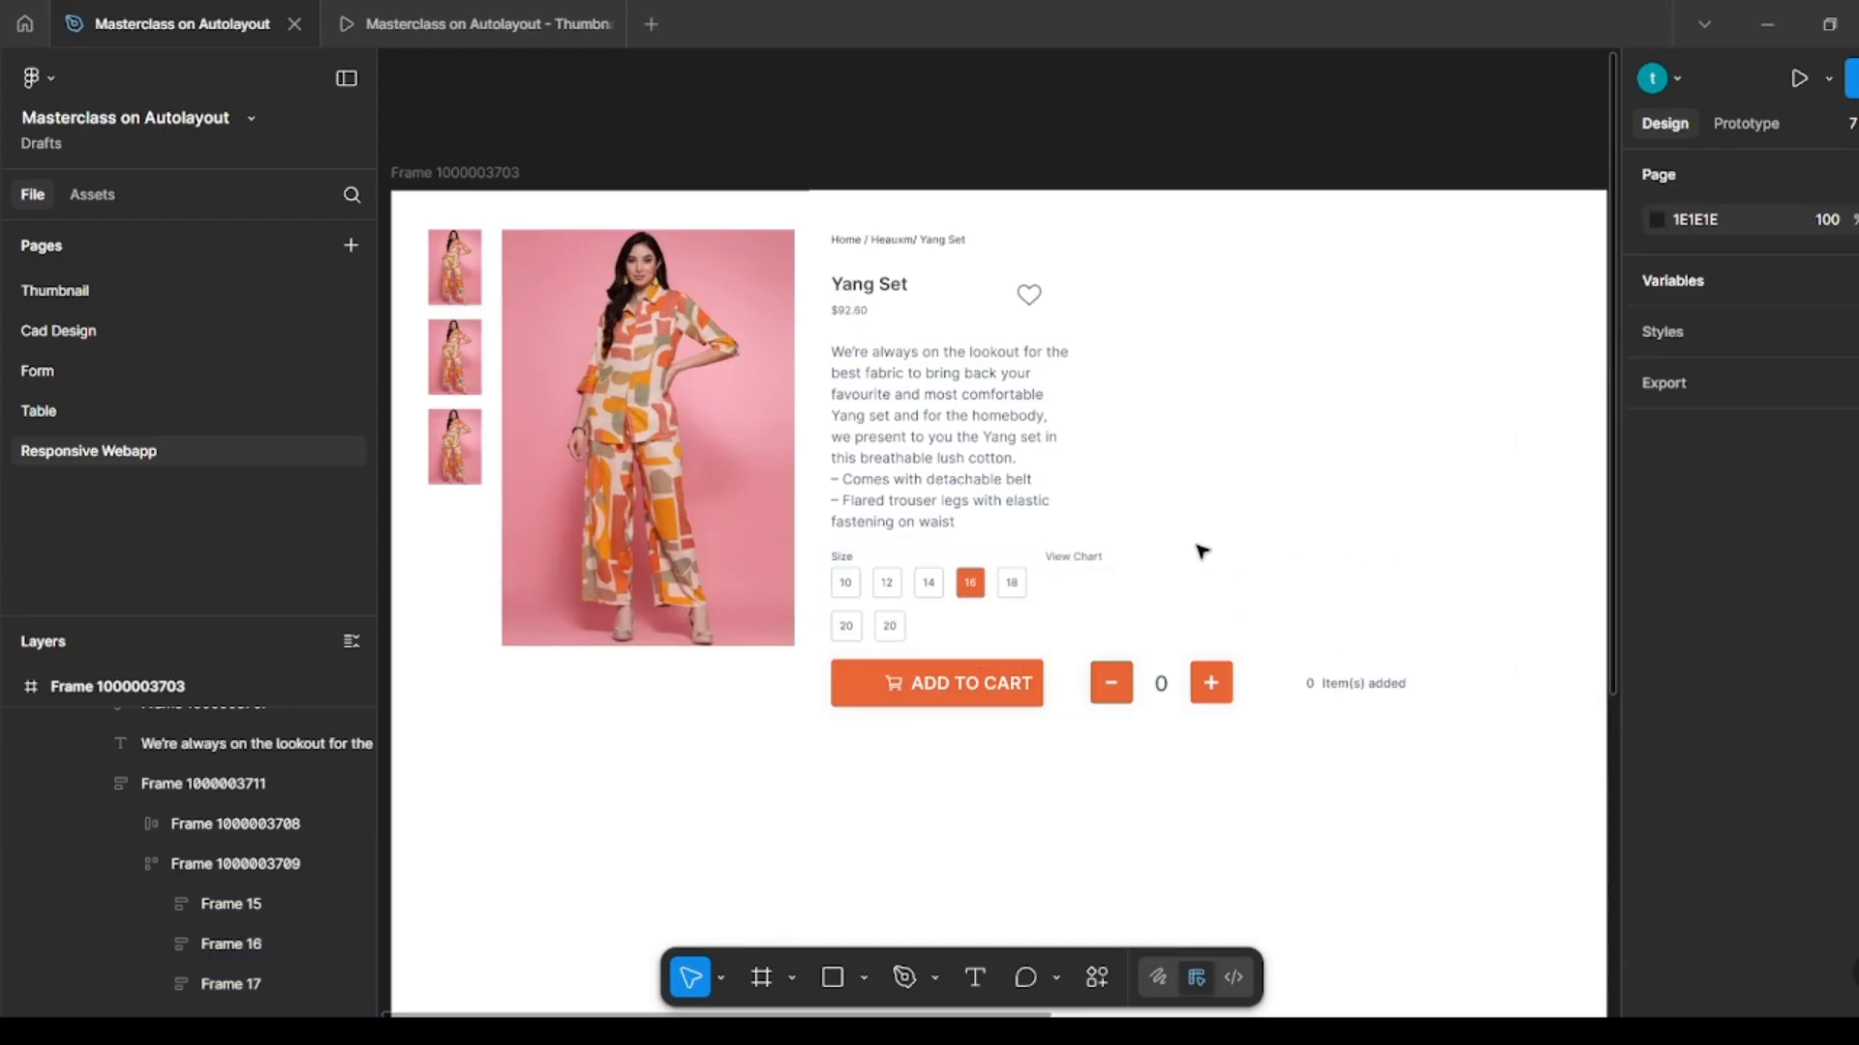
Step: Set the width of the Size and View Chart row to Fill container
{"action": "left_click", "coordinate": [1035, 596]}
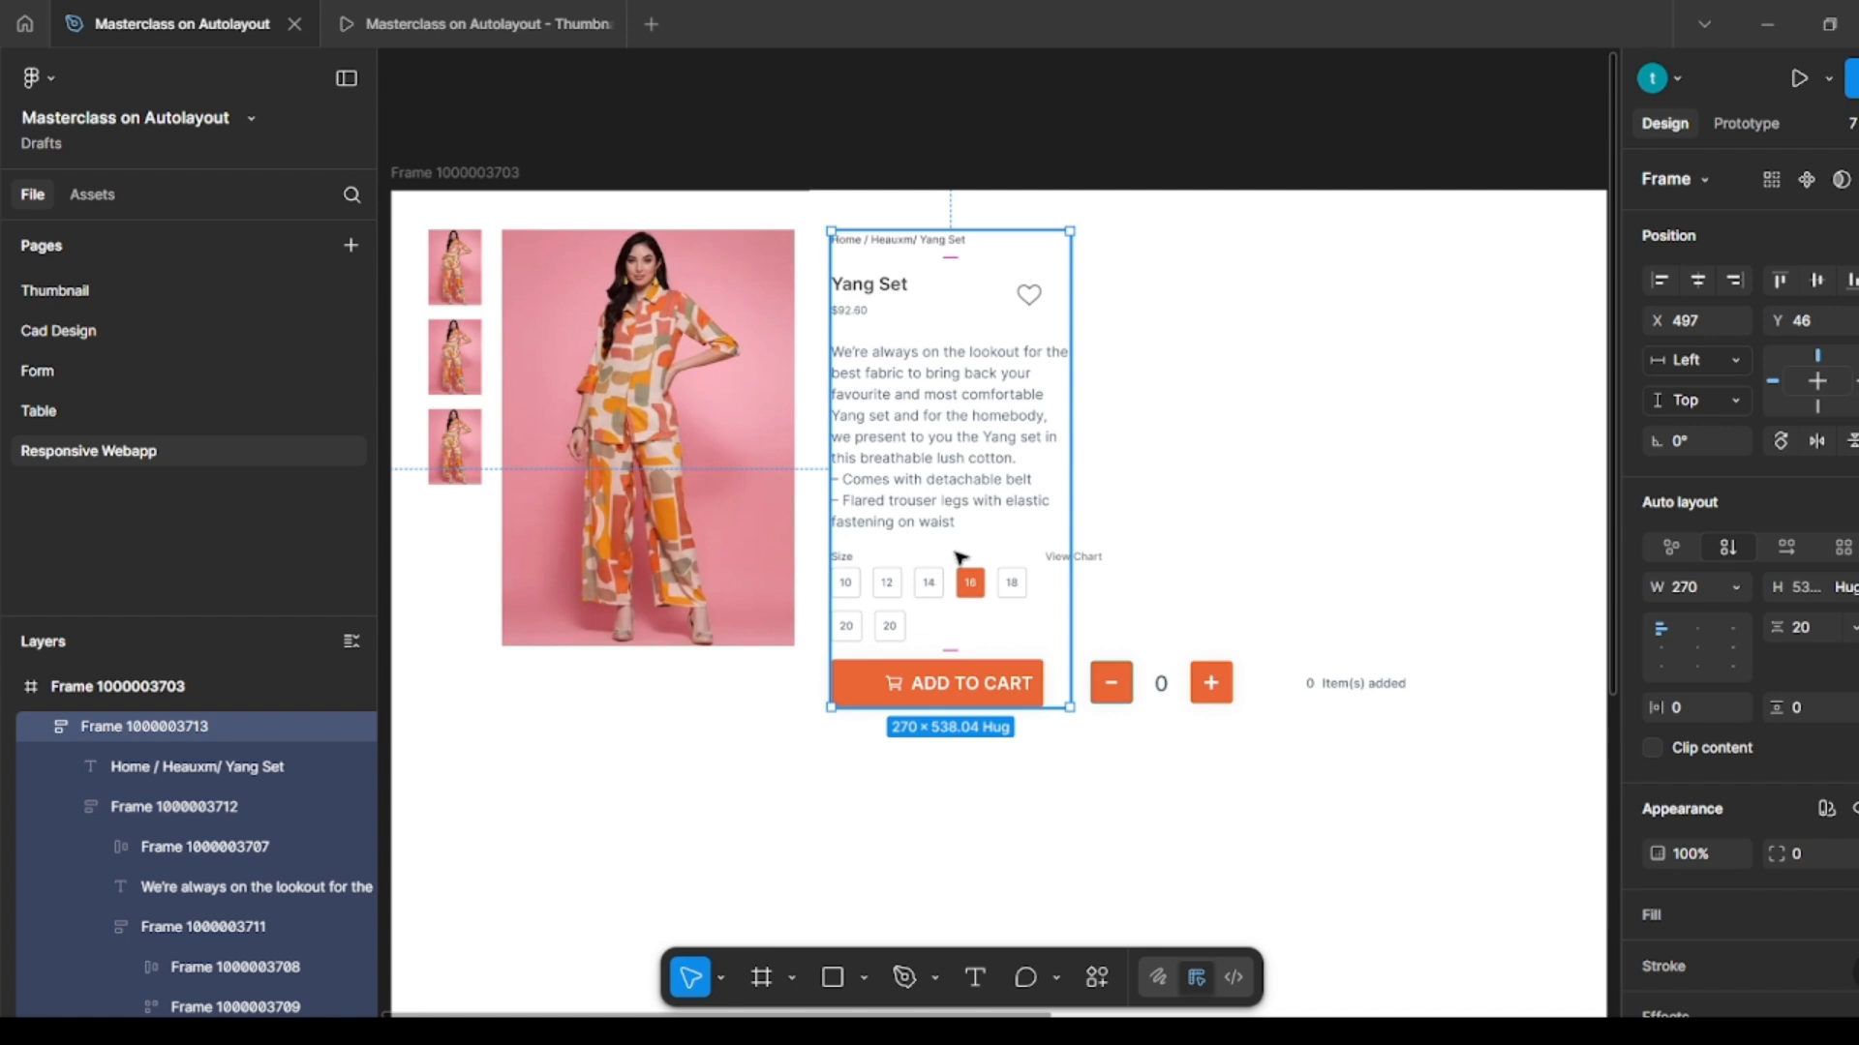
{"action": "double_click", "coordinate": [955, 554]}
{"action": "double_click", "coordinate": [961, 558]}
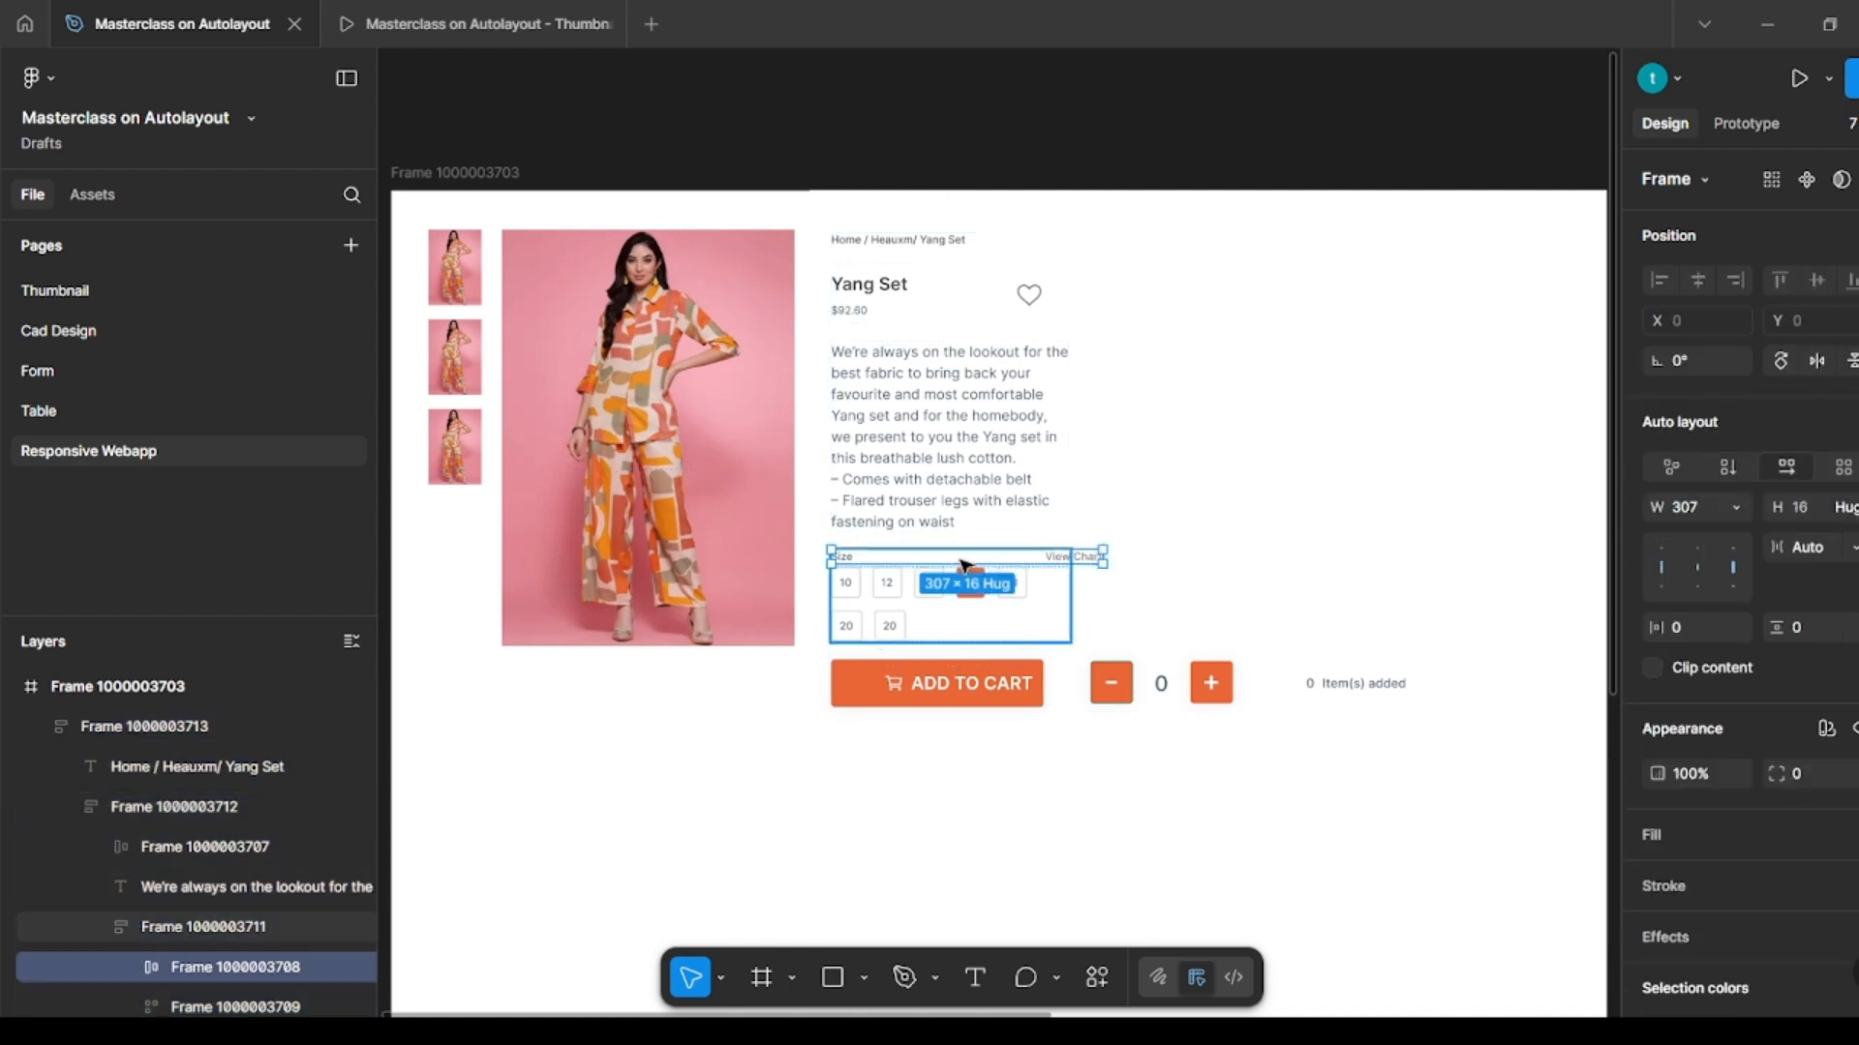
{"action": "left_click", "coordinate": [1734, 508]}
{"action": "left_click", "coordinate": [1697, 563]}
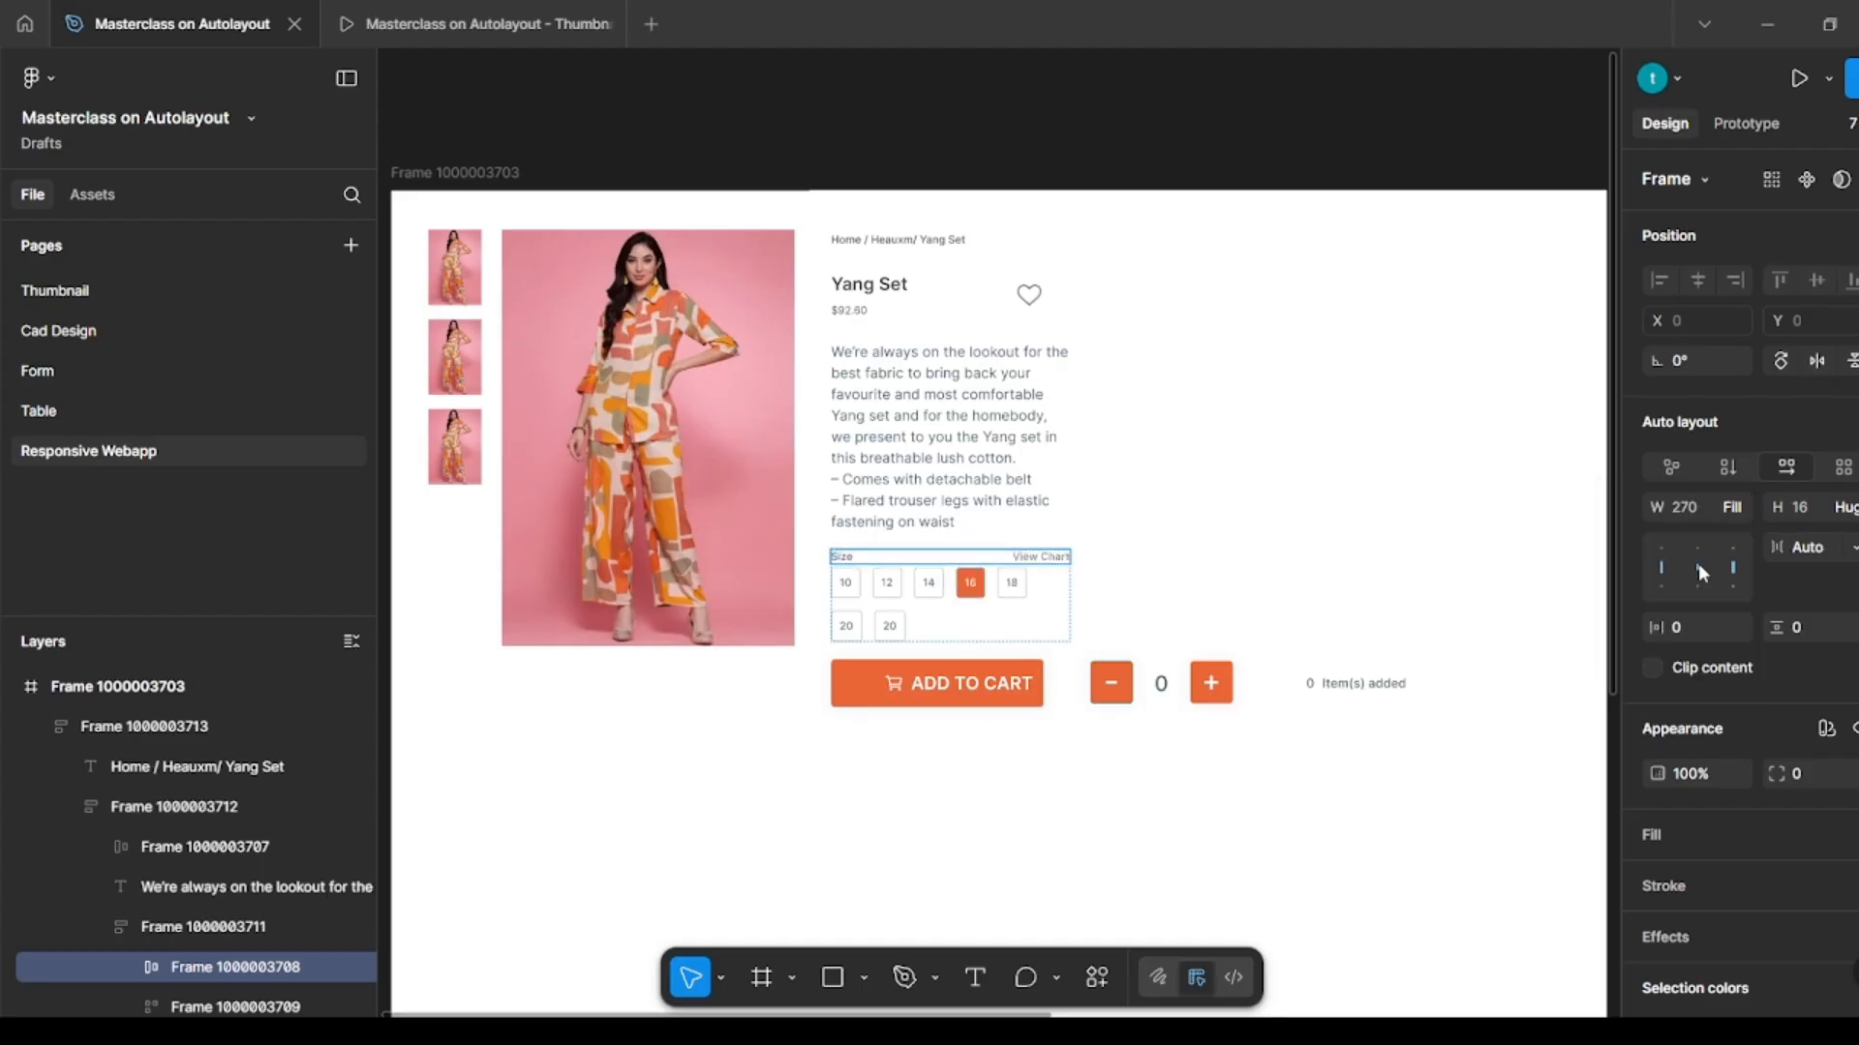
{"action": "left_click", "coordinate": [1283, 569]}
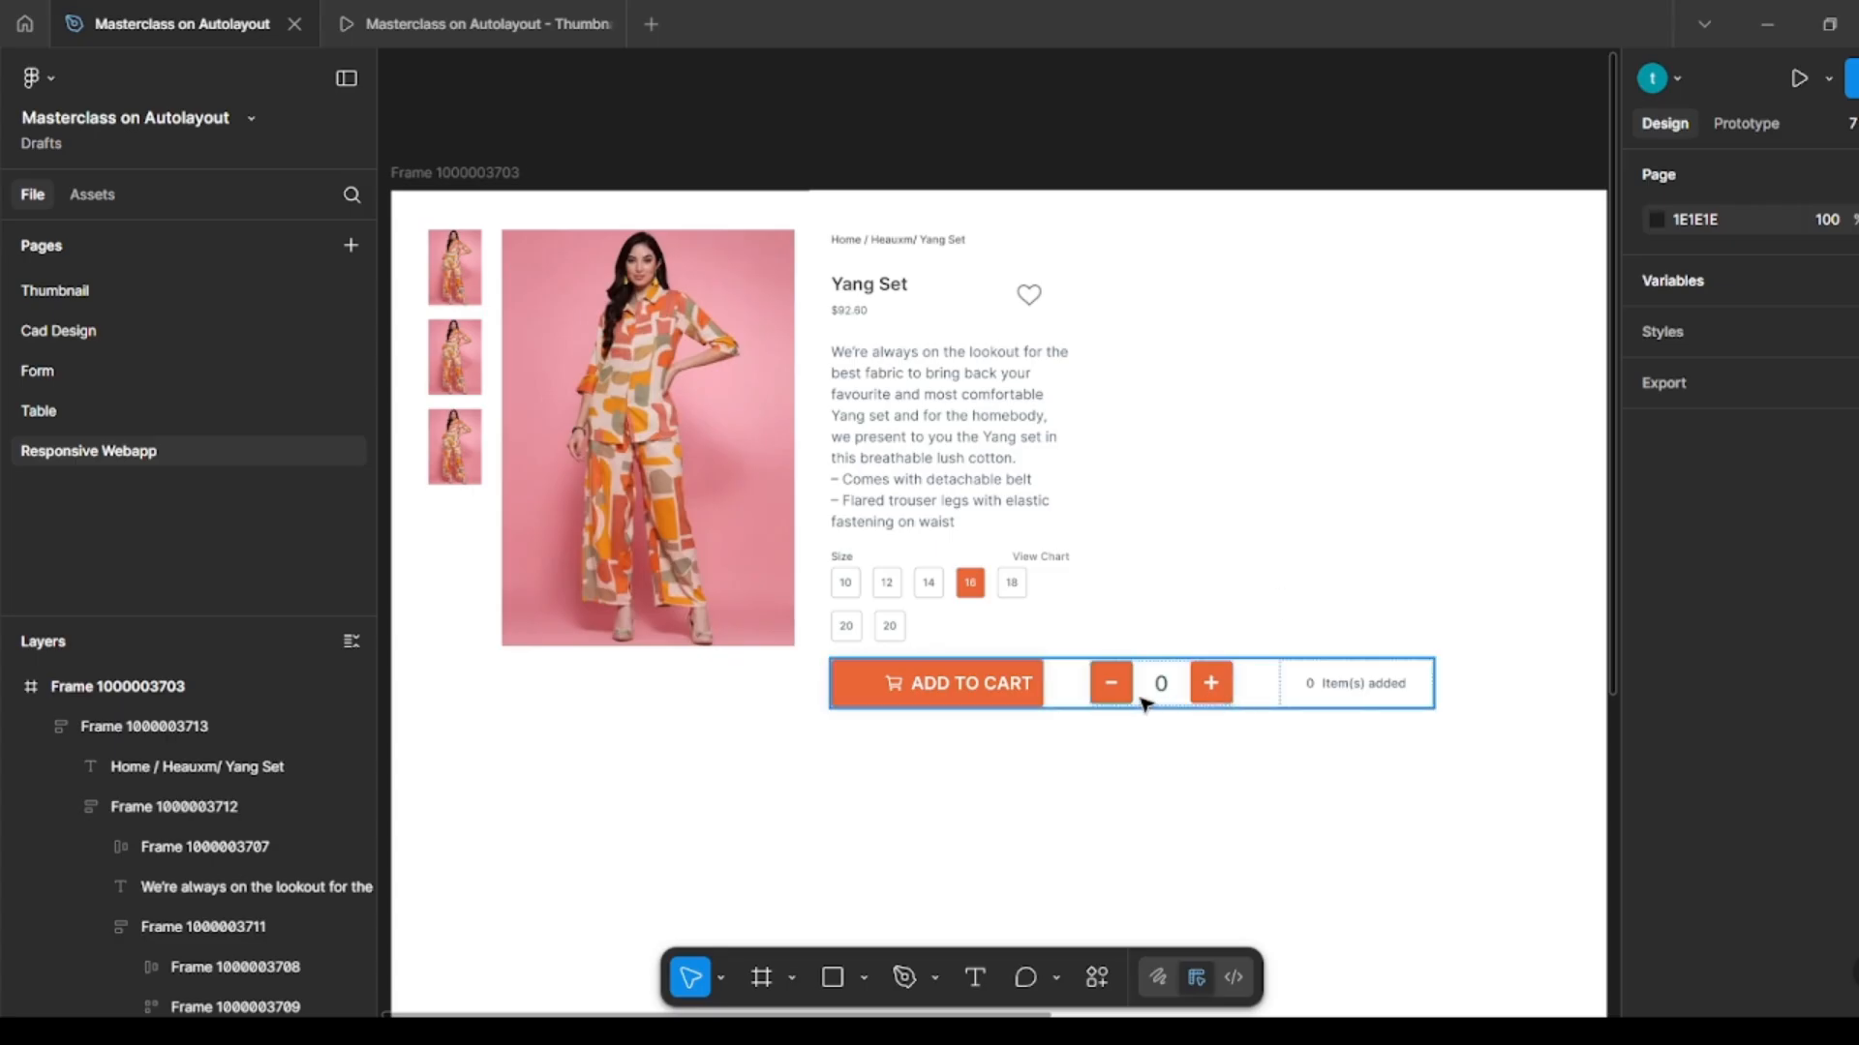
Step: Set the width of the add-to-cart row to Fill container
{"action": "left_click", "coordinate": [949, 526]}
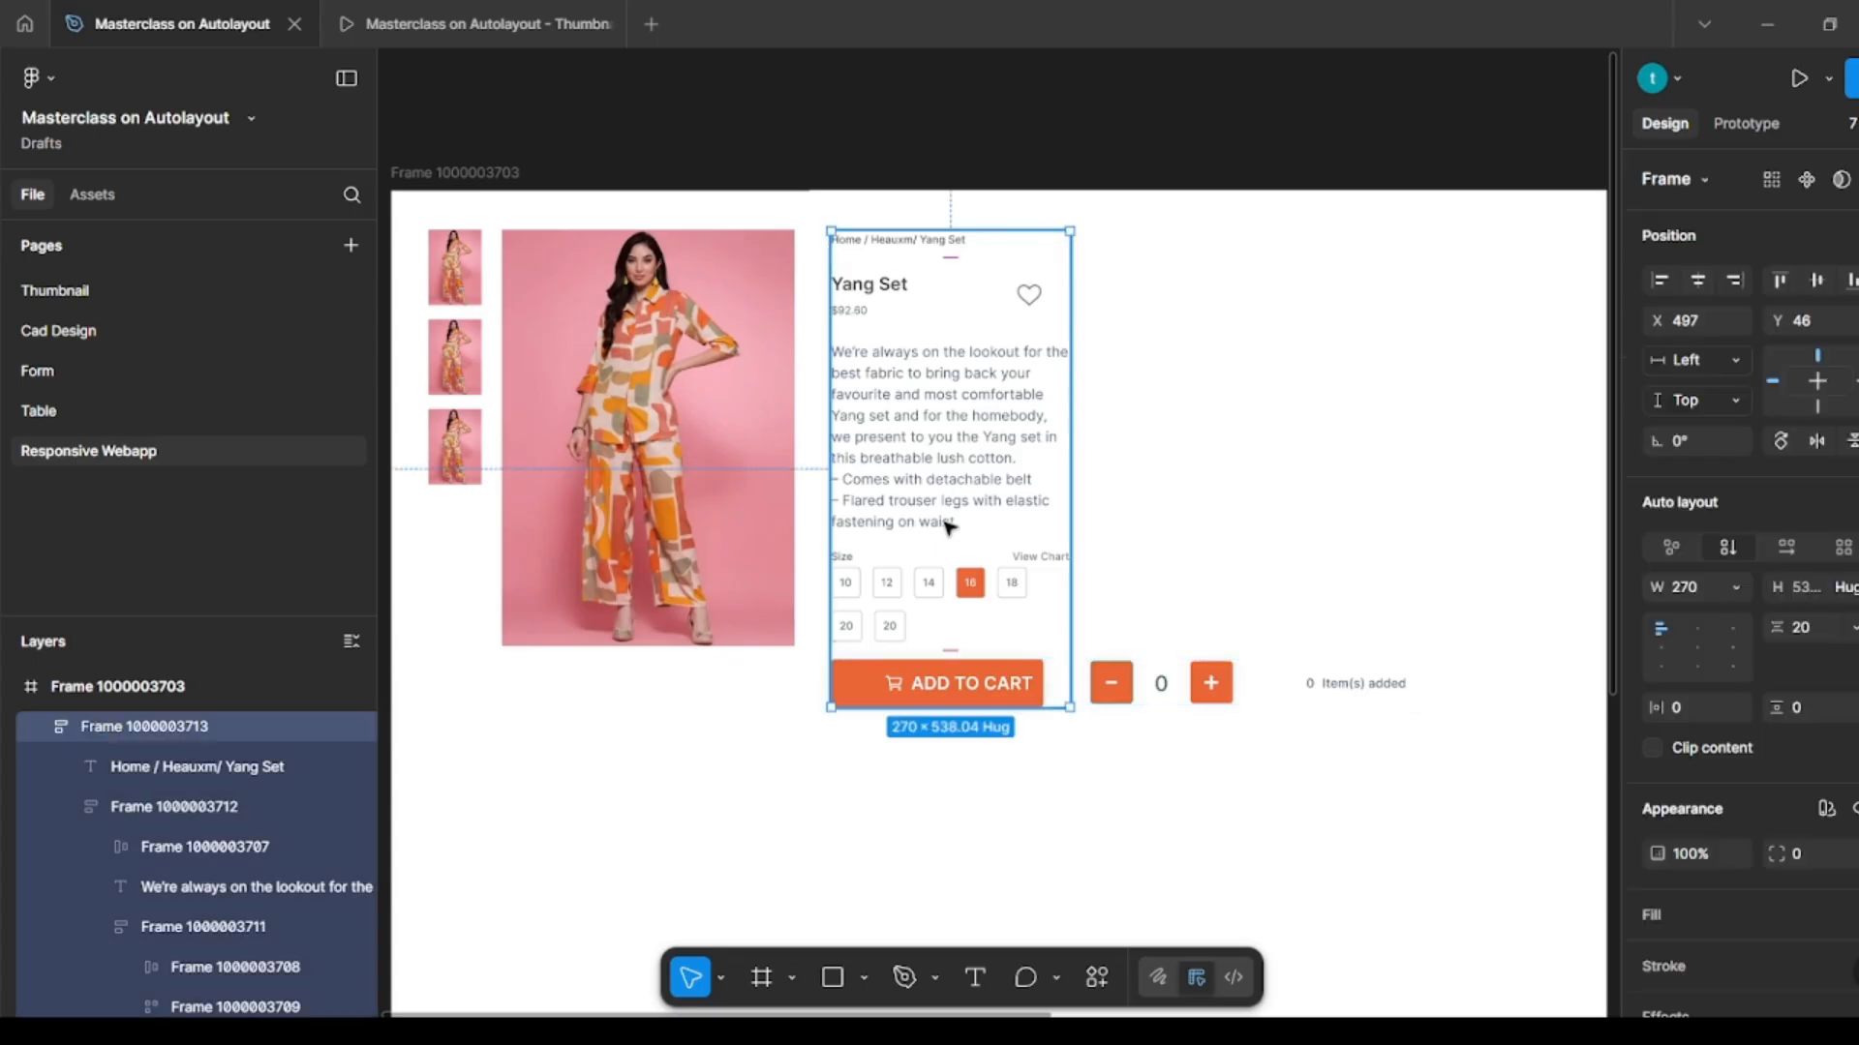
{"action": "left_click", "coordinate": [995, 678]}
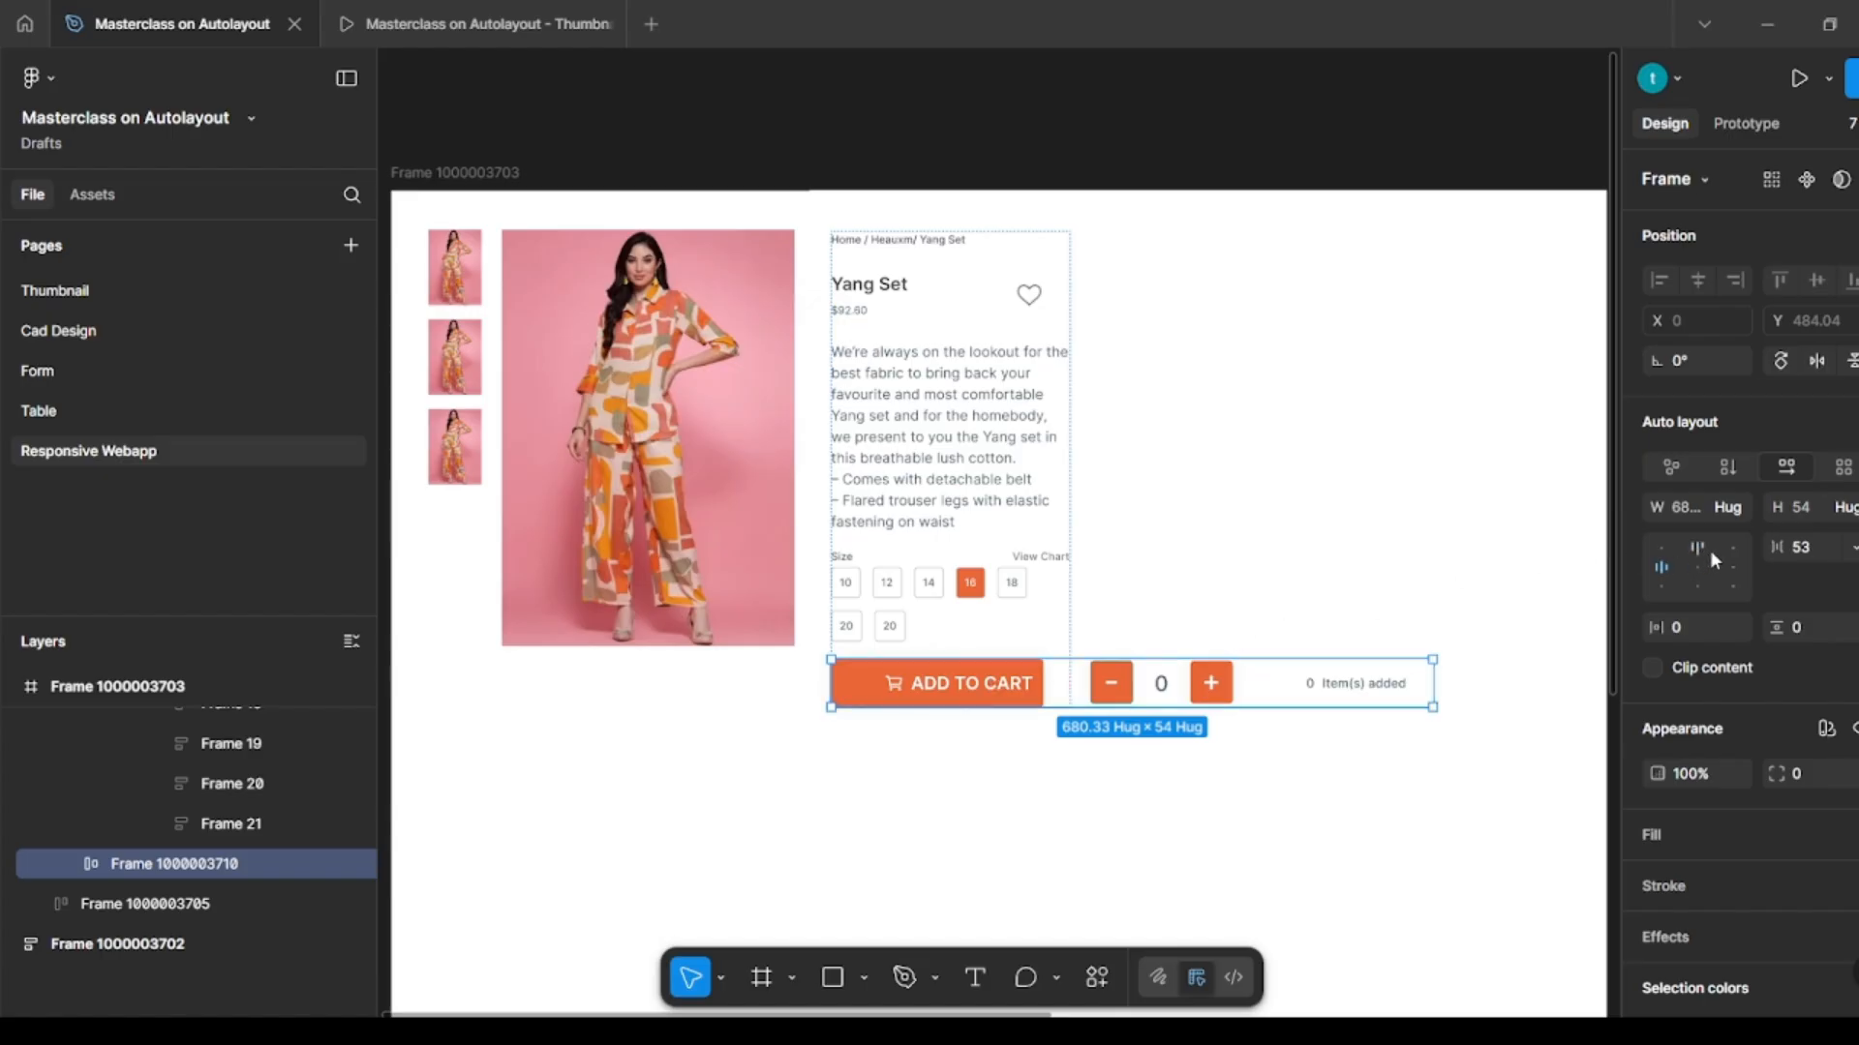
{"action": "left_click", "coordinate": [1737, 507]}
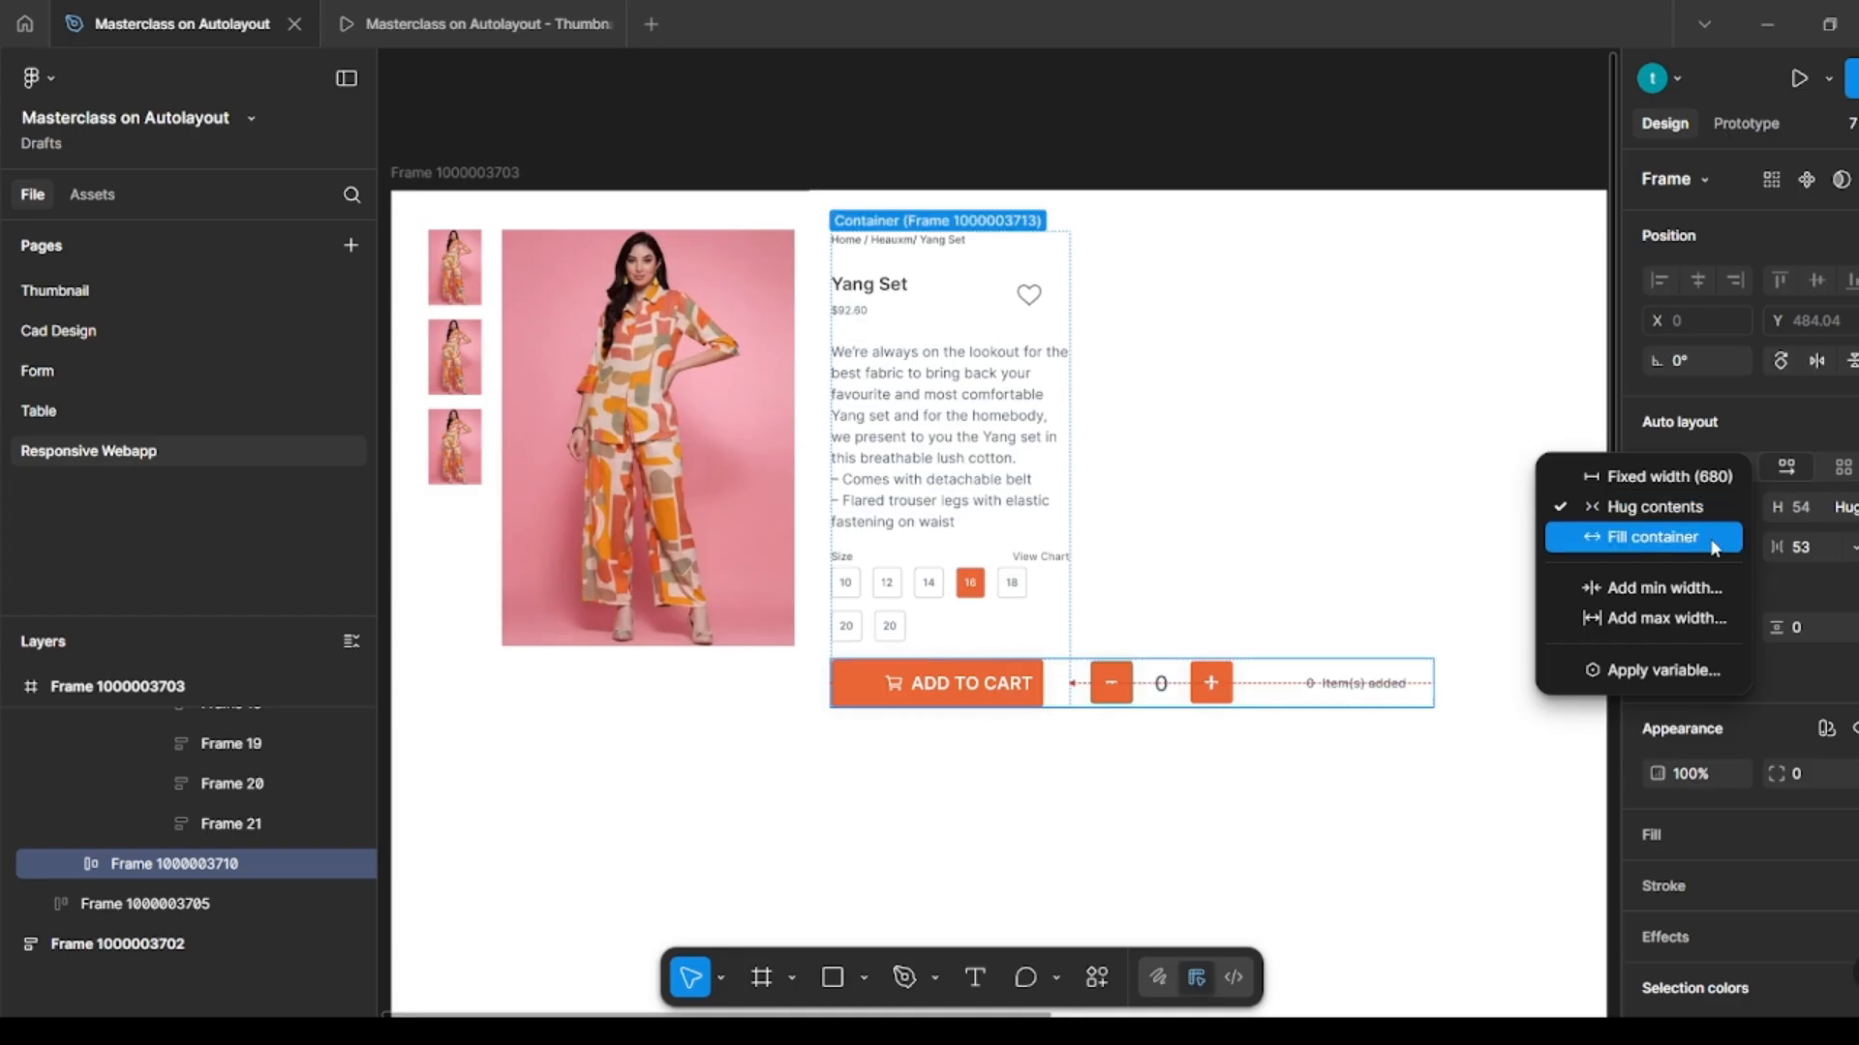
{"action": "left_click", "coordinate": [1712, 544]}
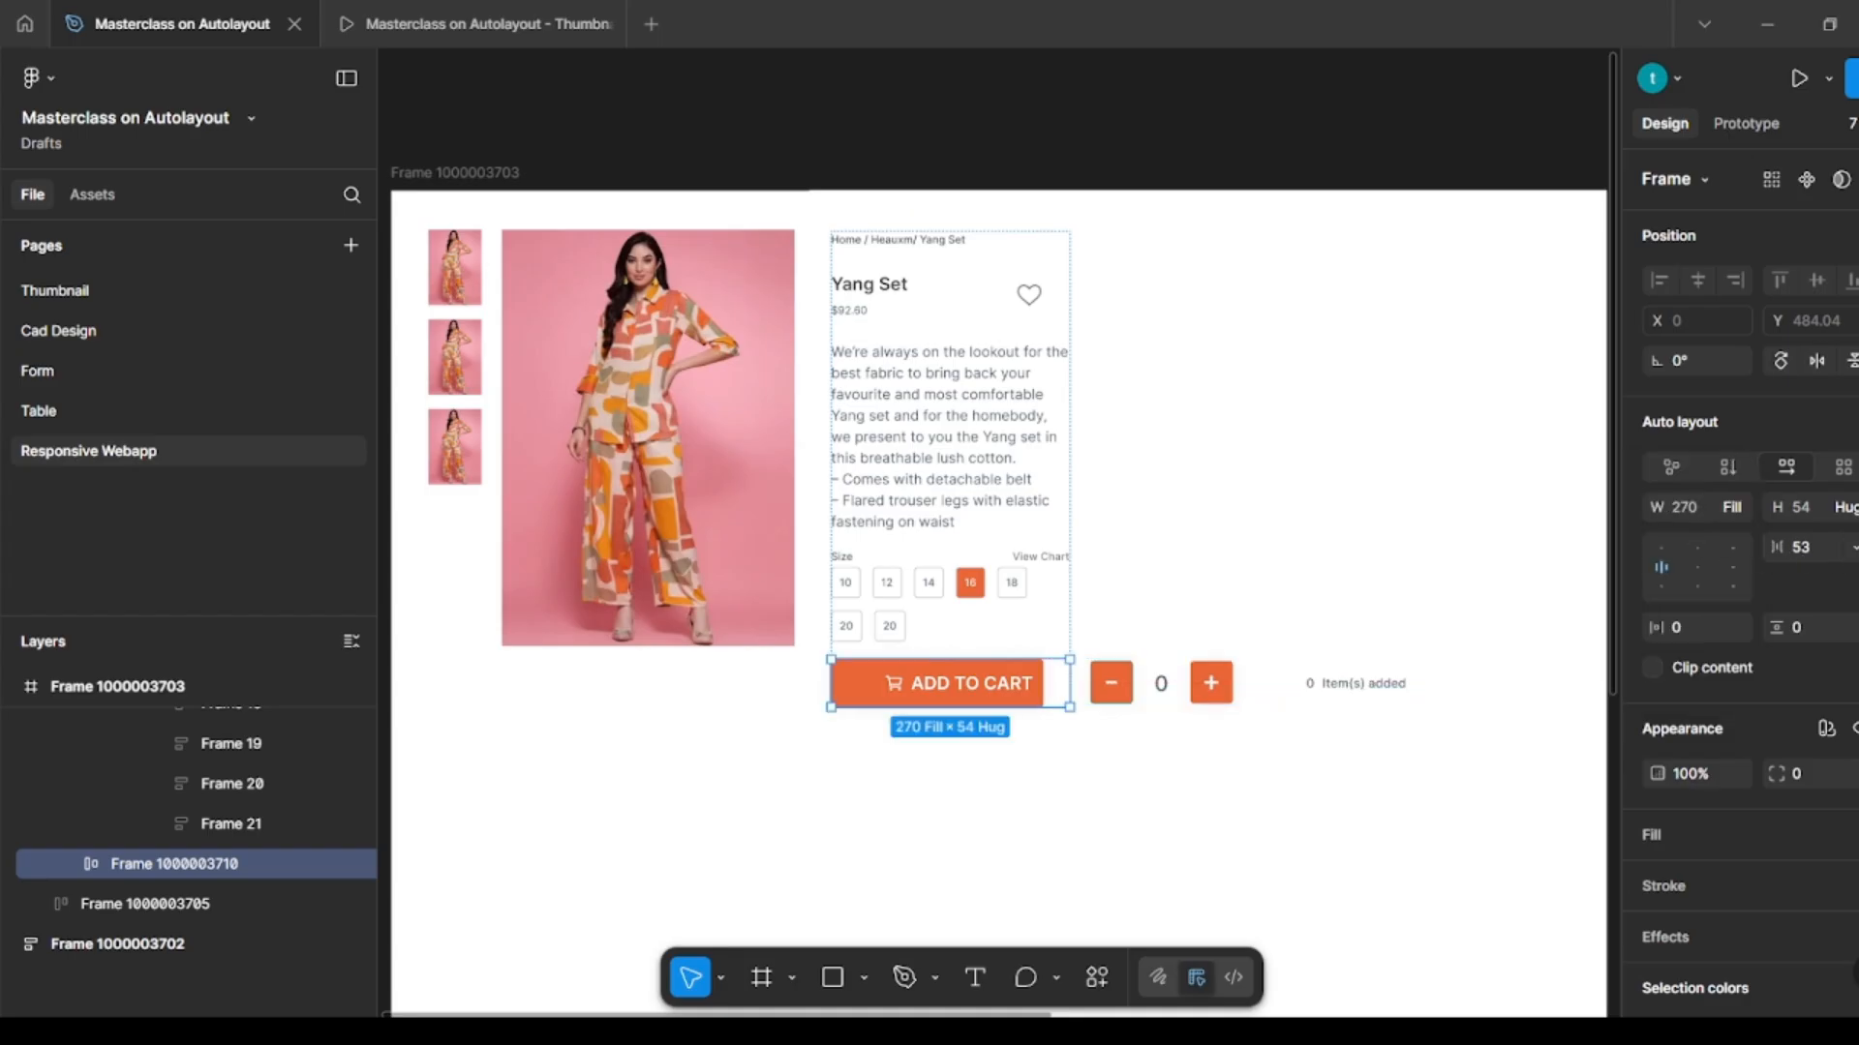
Step: Make the add-to-cart row wrap and set its gap to 20
{"action": "left_click", "coordinate": [1858, 467]}
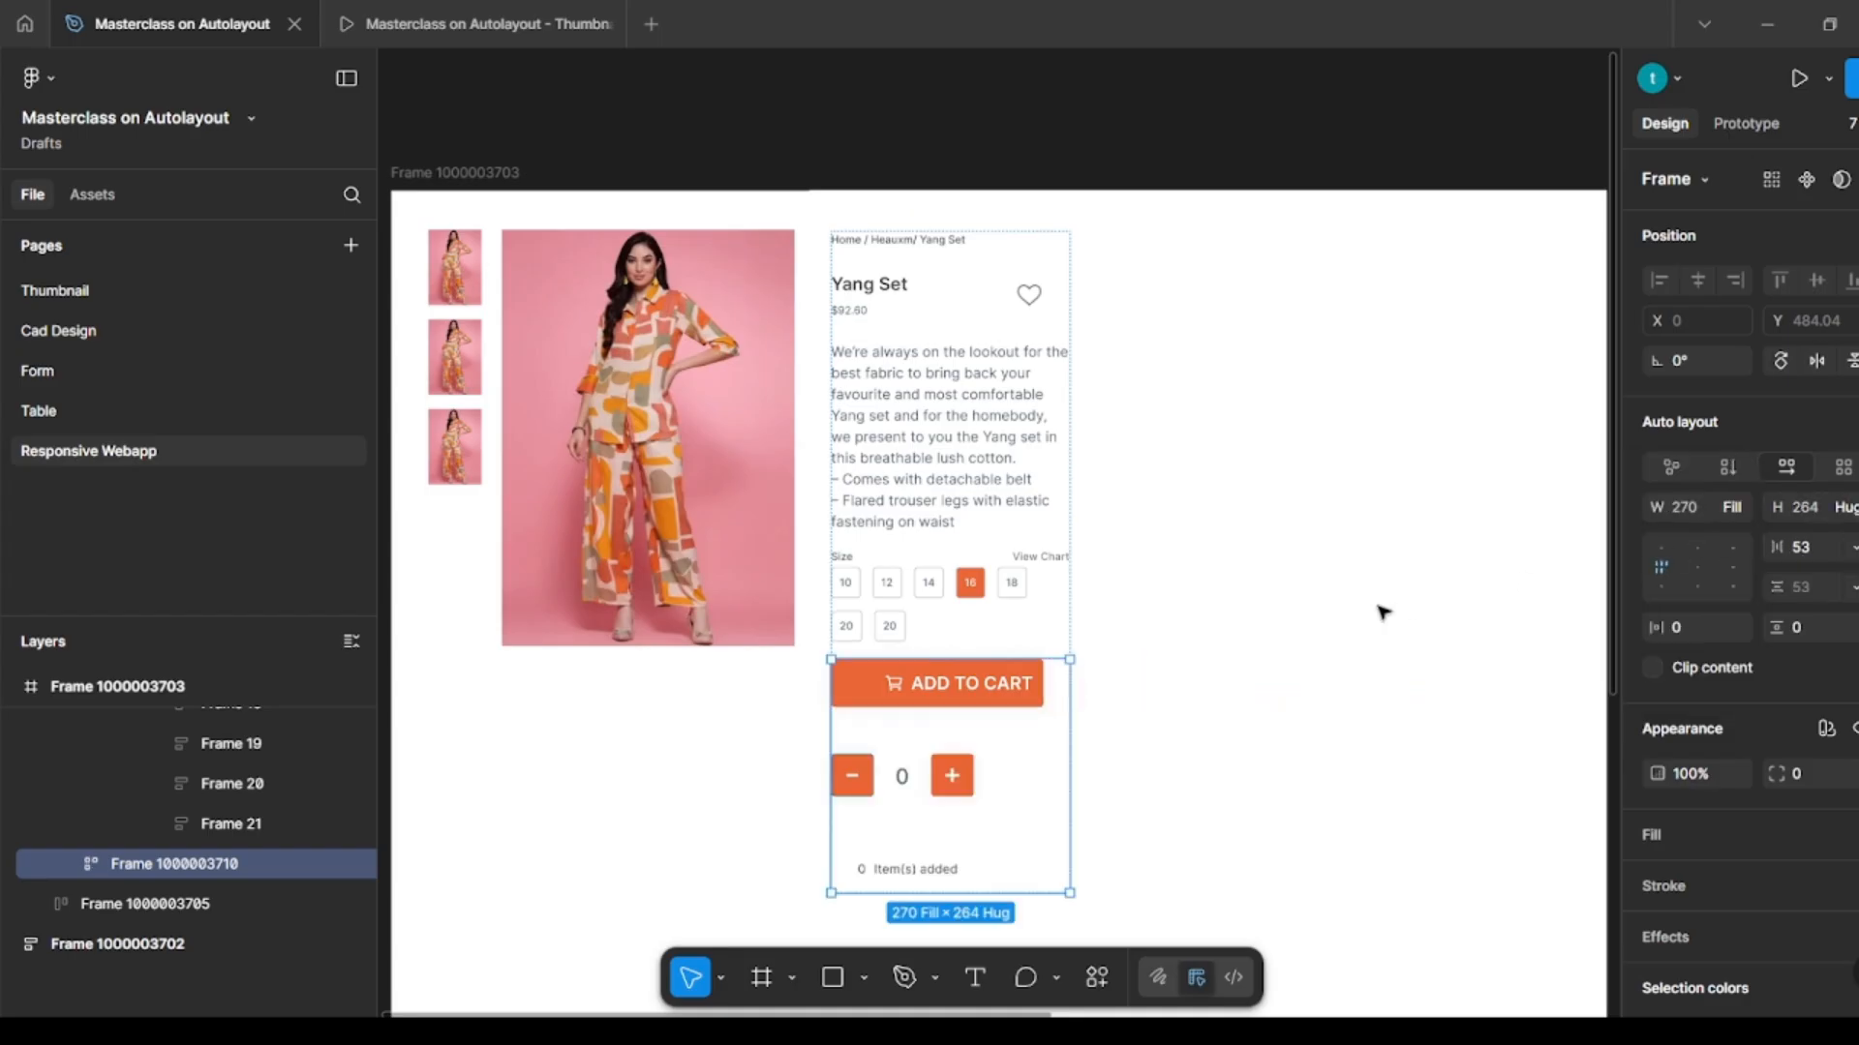
{"action": "left_click", "coordinate": [1804, 548]}
{"action": "type", "text": "20"}
{"action": "key", "text": "Return"}
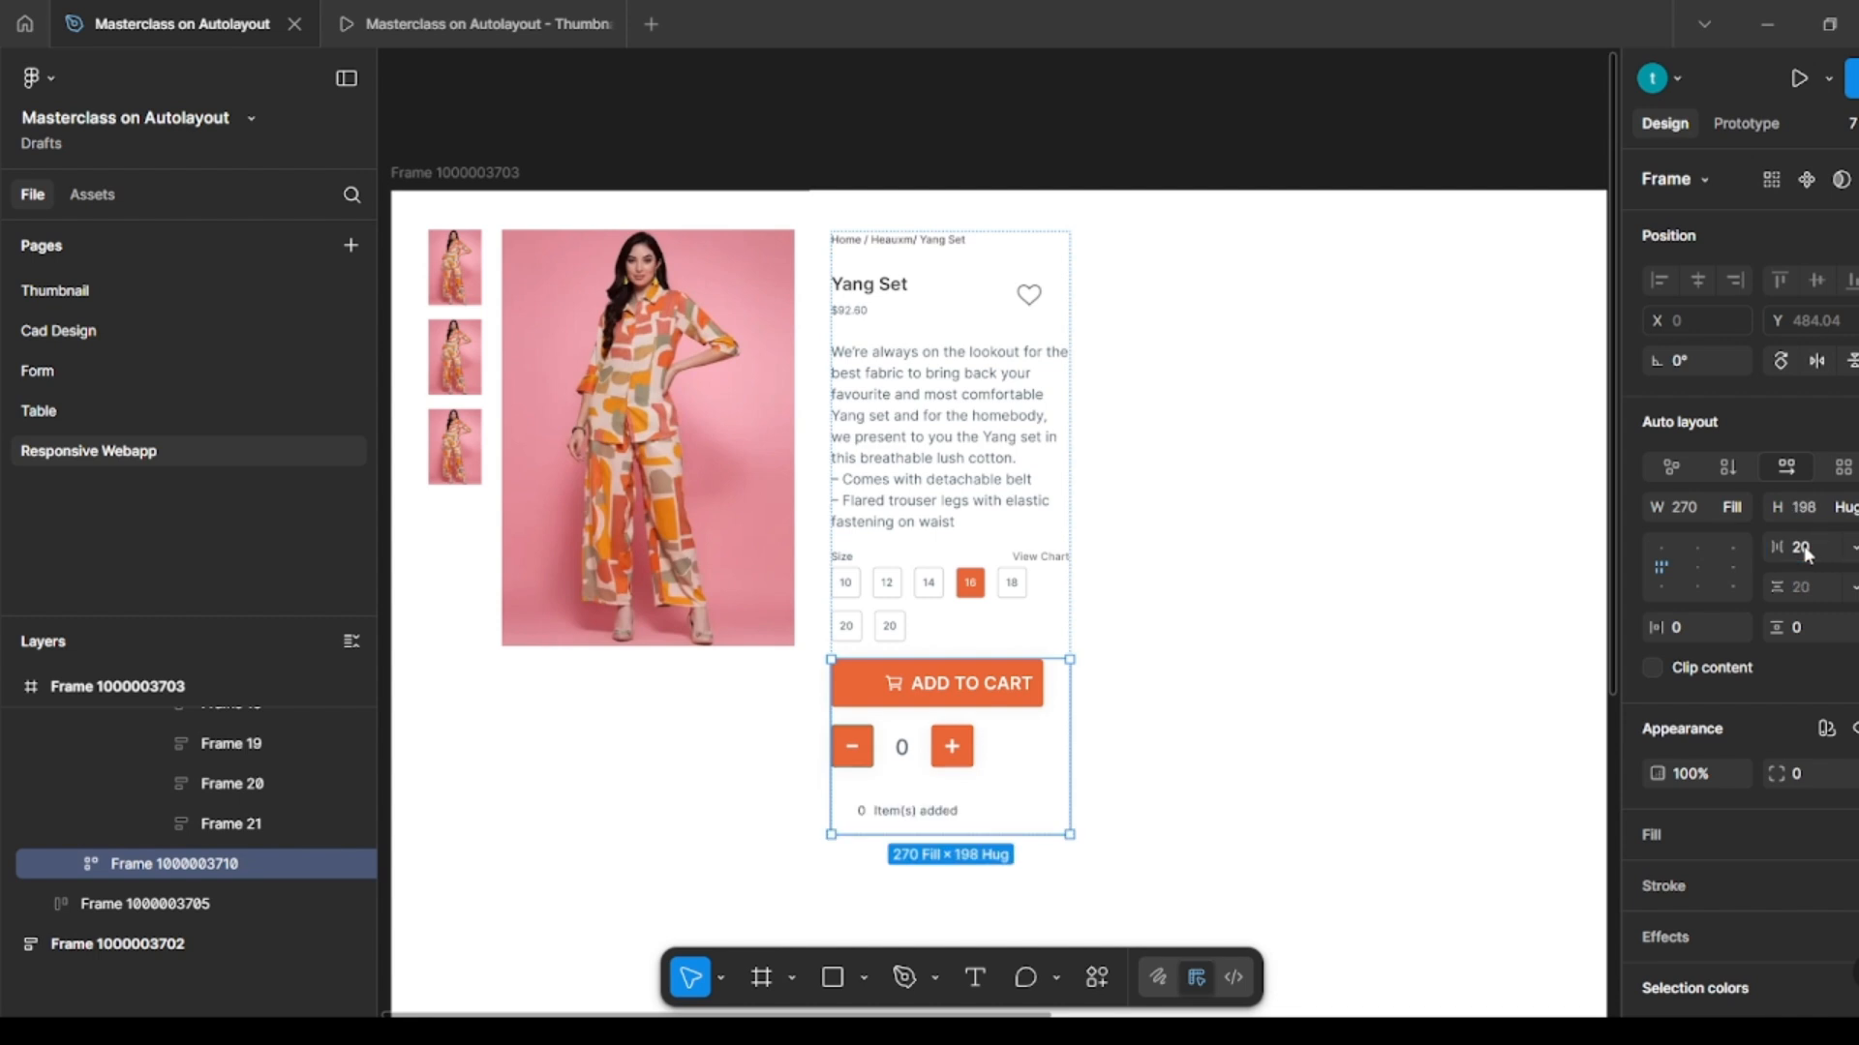
{"action": "left_click", "coordinate": [1208, 560]}
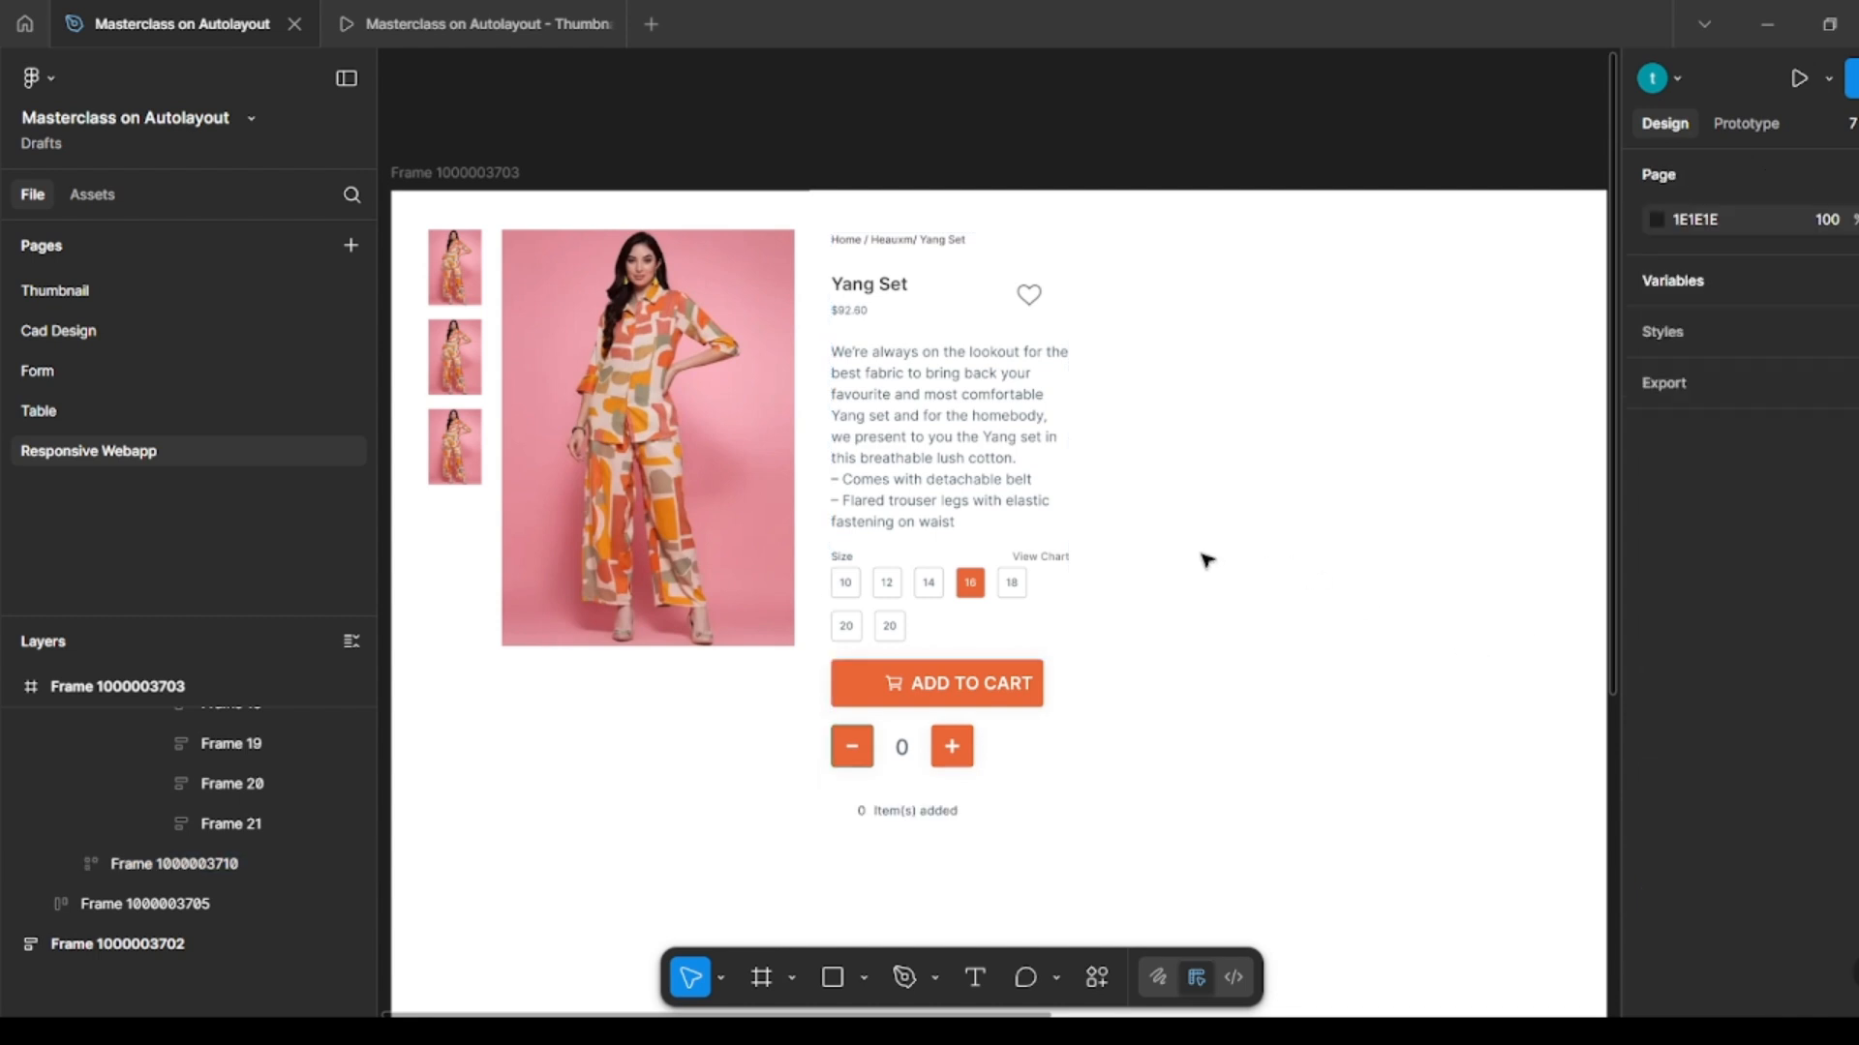
Step: Widen the product information column to a width of 456
{"action": "left_click", "coordinate": [1064, 499]}
{"action": "left_click_drag", "start_coordinate": [1071, 489], "coordinate": [1235, 587]}
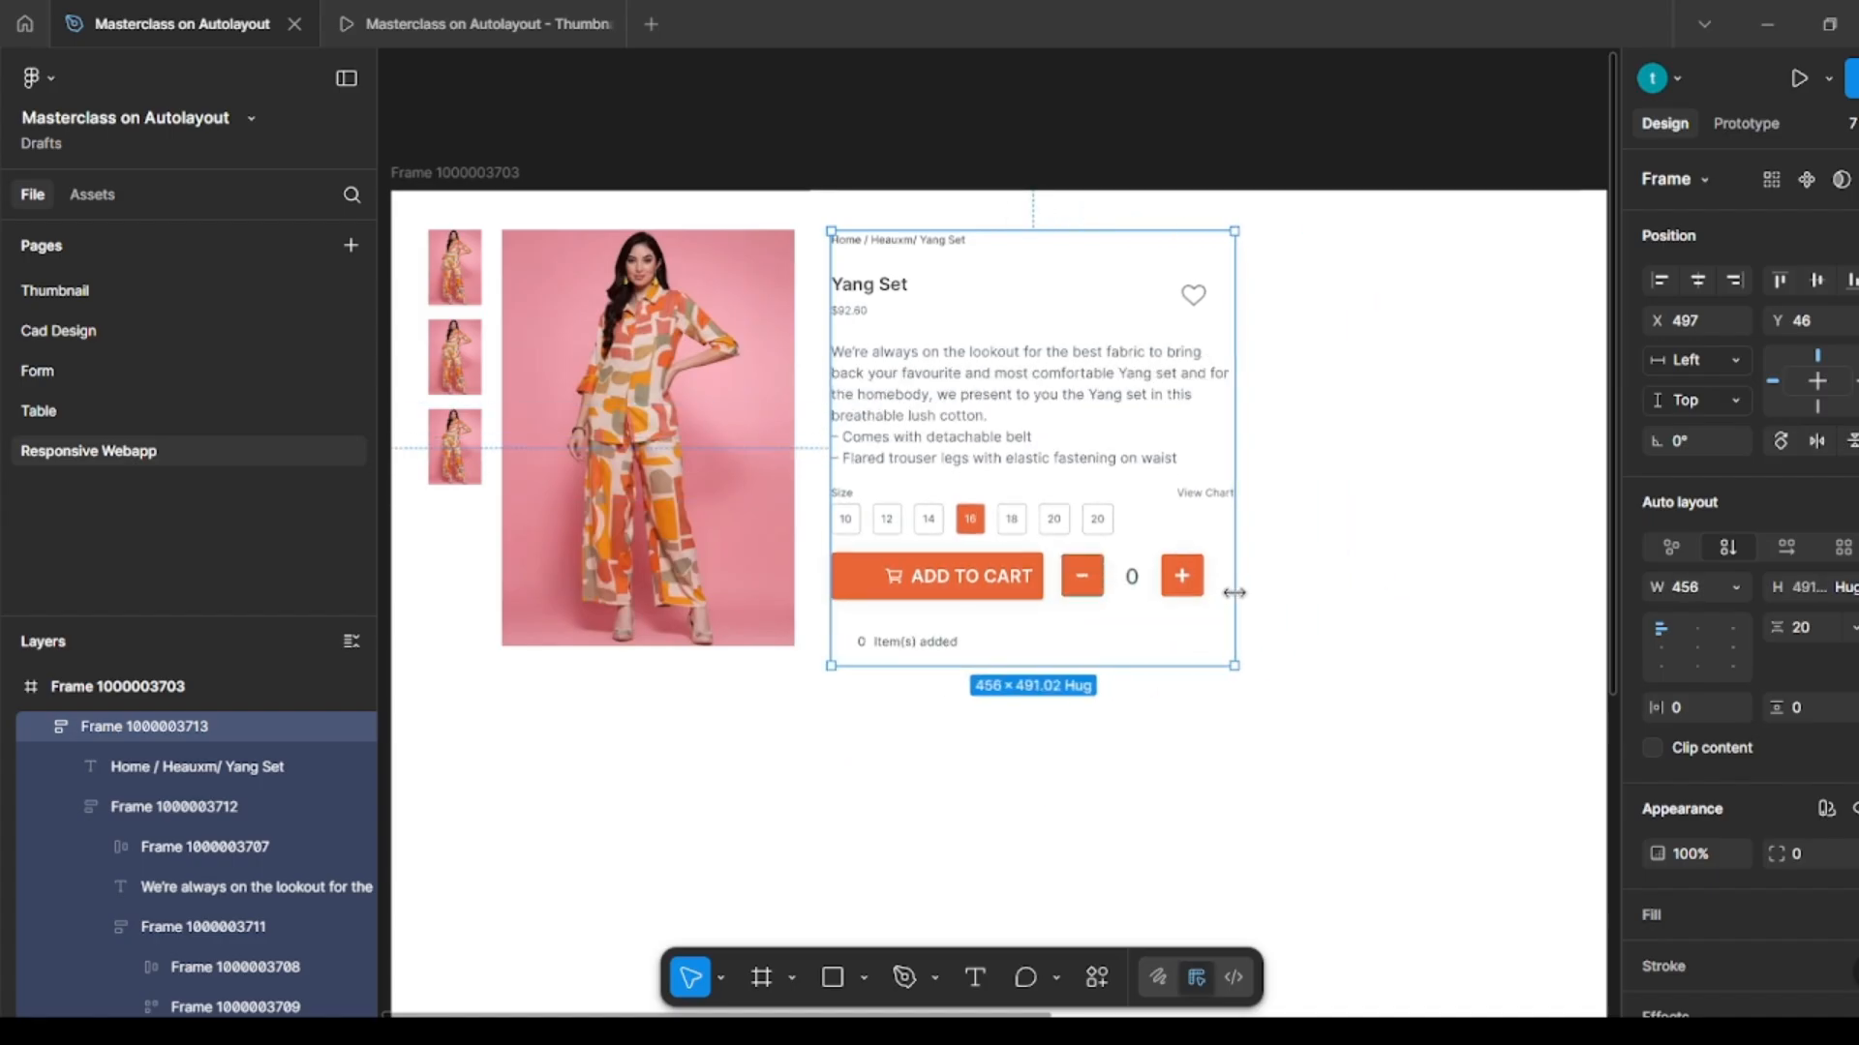
{"action": "left_click", "coordinate": [1089, 810]}
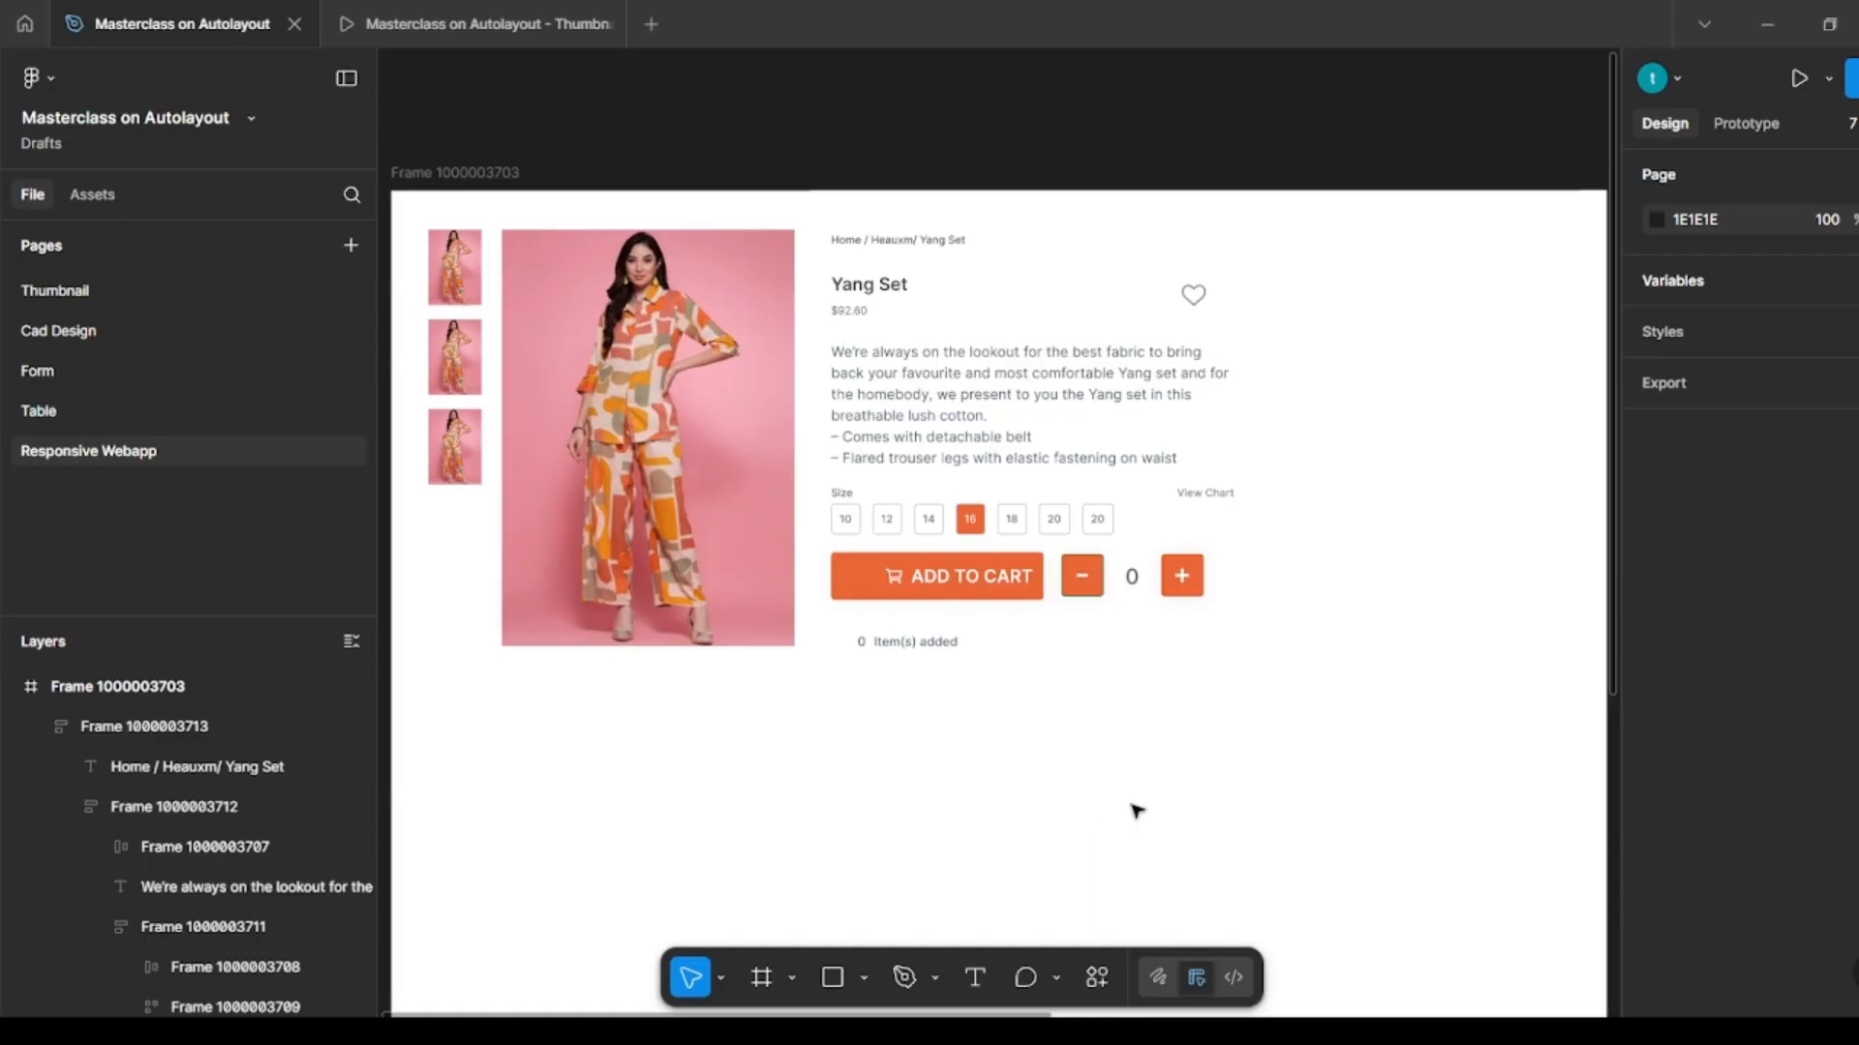
Step: Combine the image gallery and the product information column in a horizontal auto layout frame
{"action": "scroll", "coordinate": [1137, 811], "scroll_direction": "left", "scroll_amount": 3}
{"action": "left_click", "coordinate": [764, 329]}
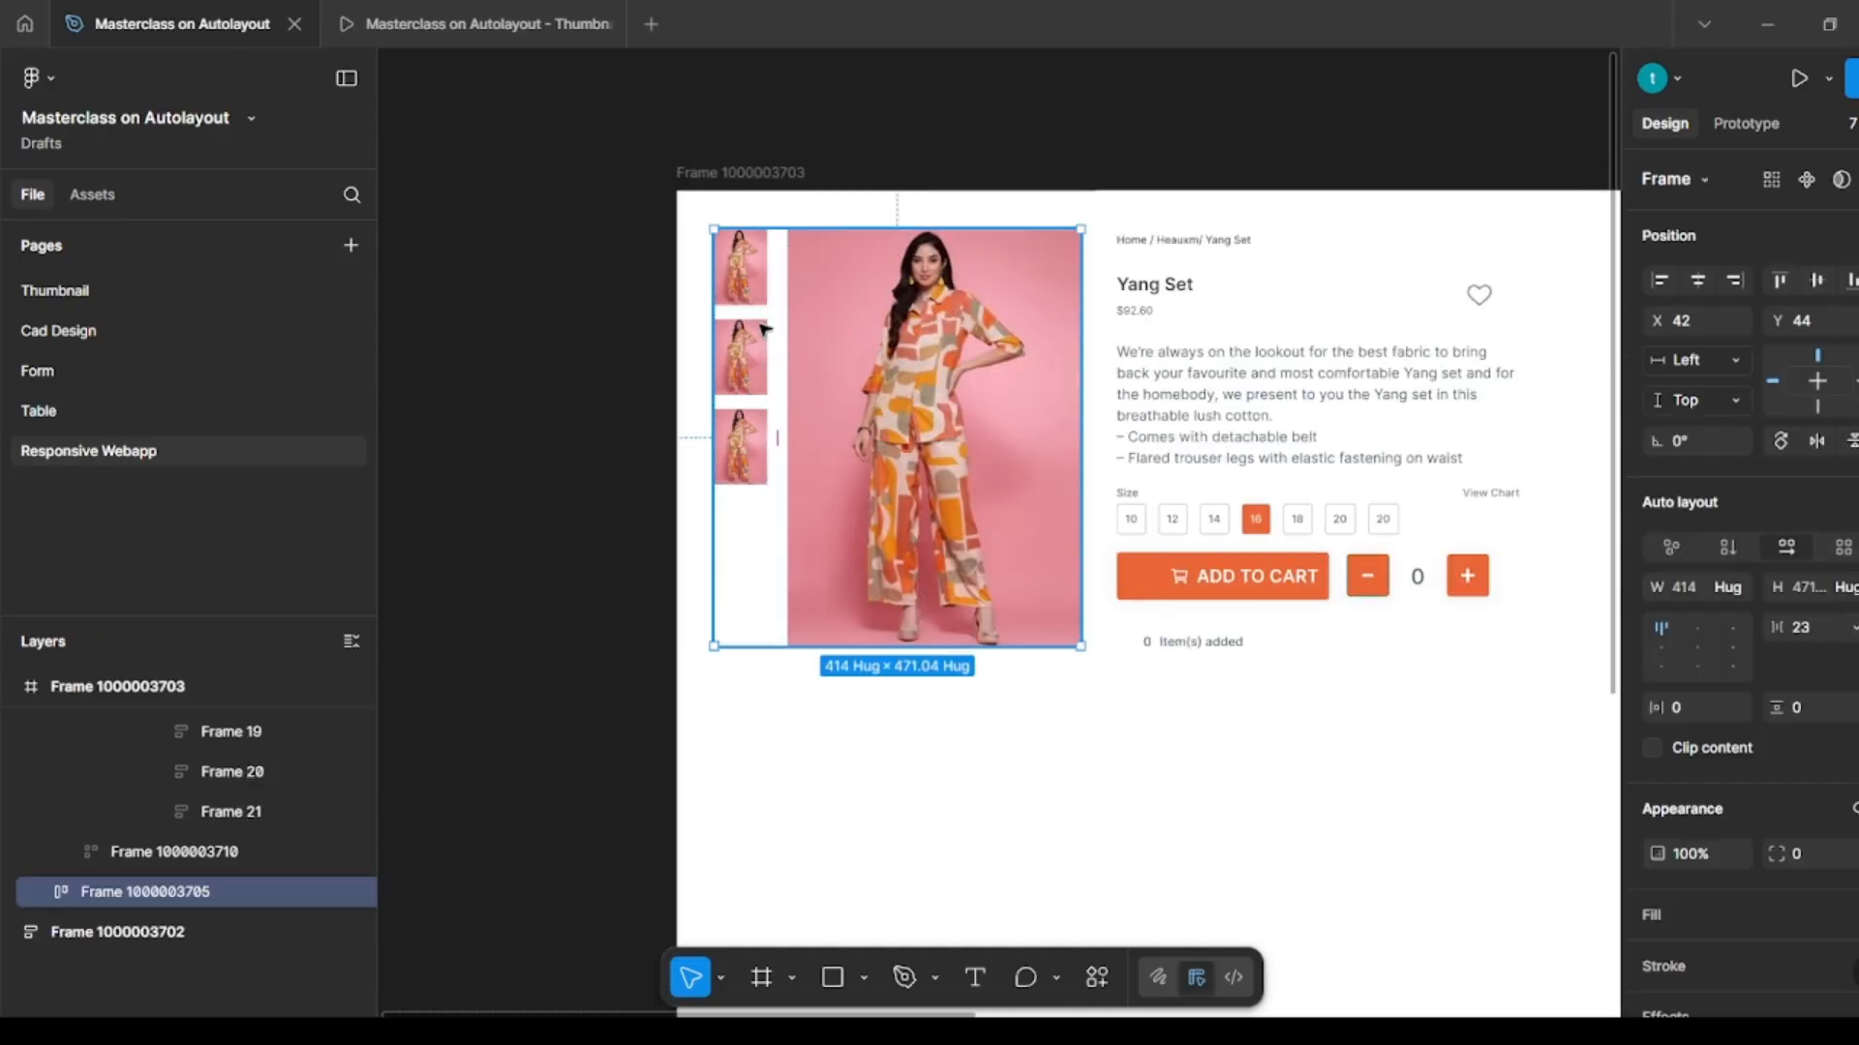
{"action": "left_click", "coordinate": [1278, 326], "text": "shift"}
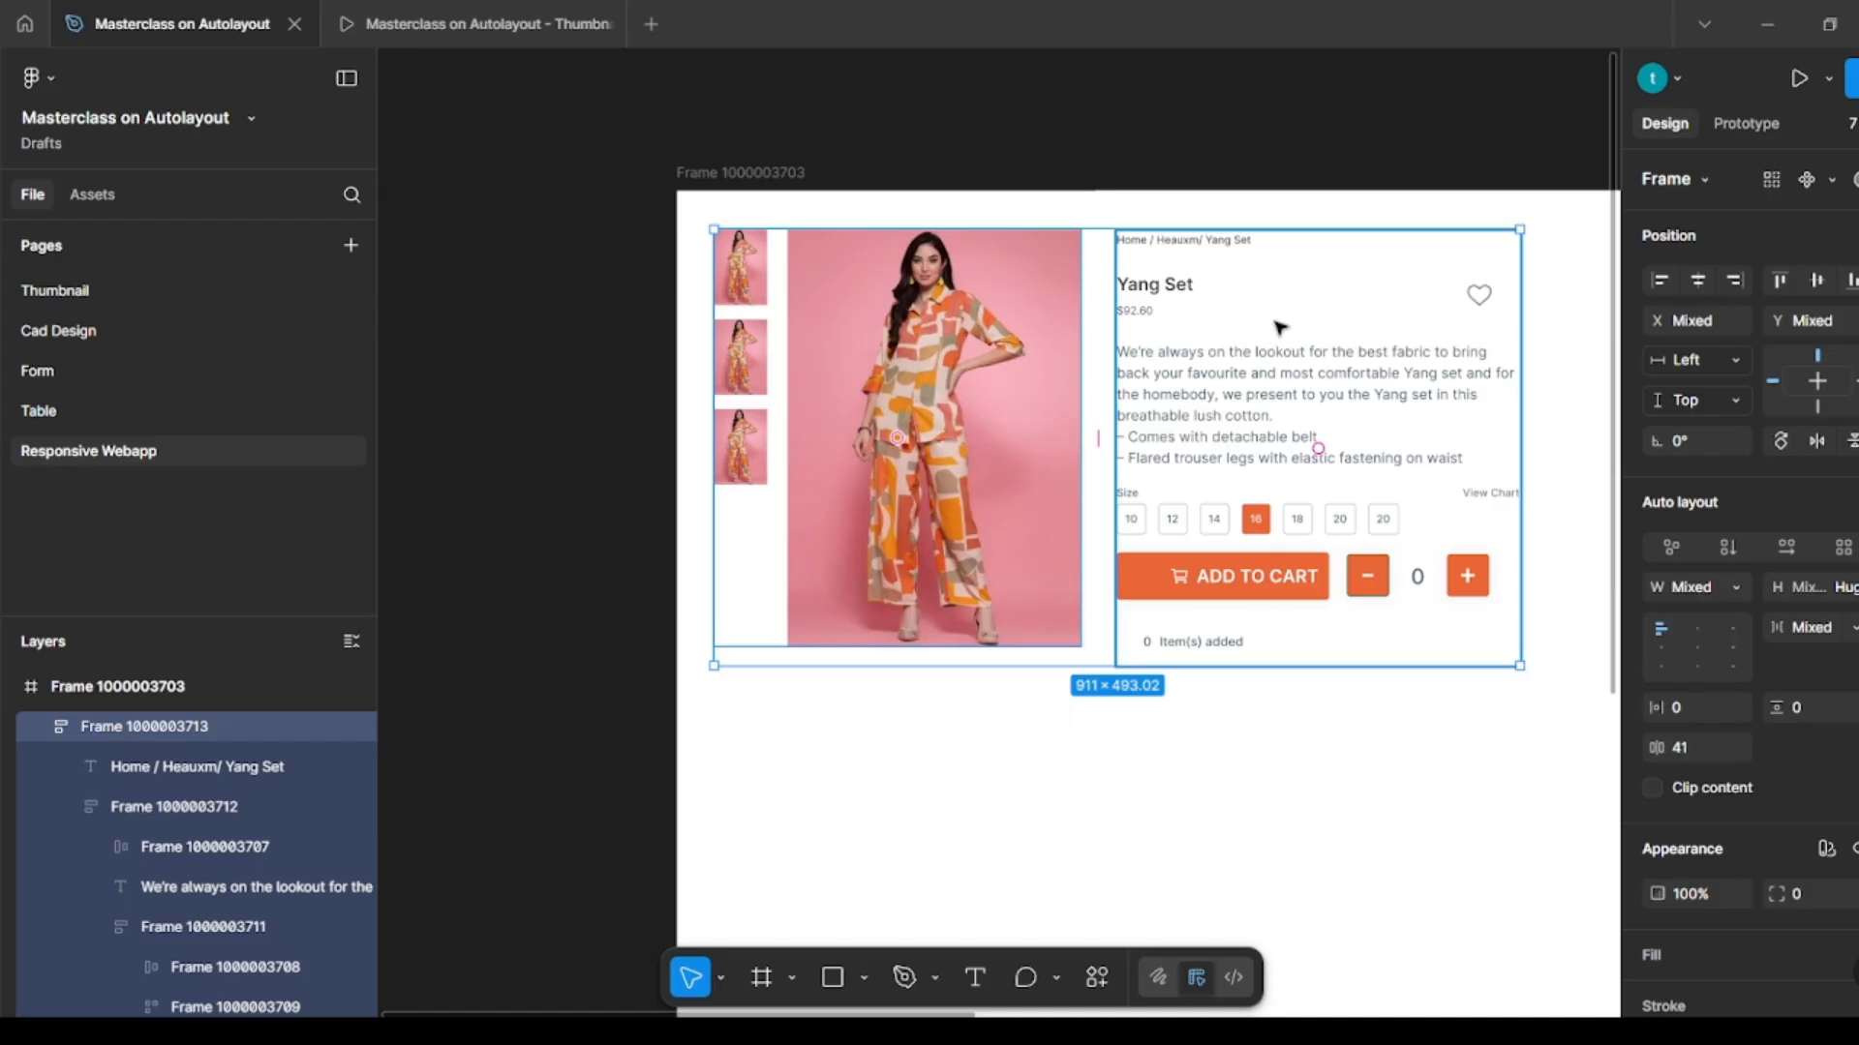
{"action": "key", "text": "shift+a"}
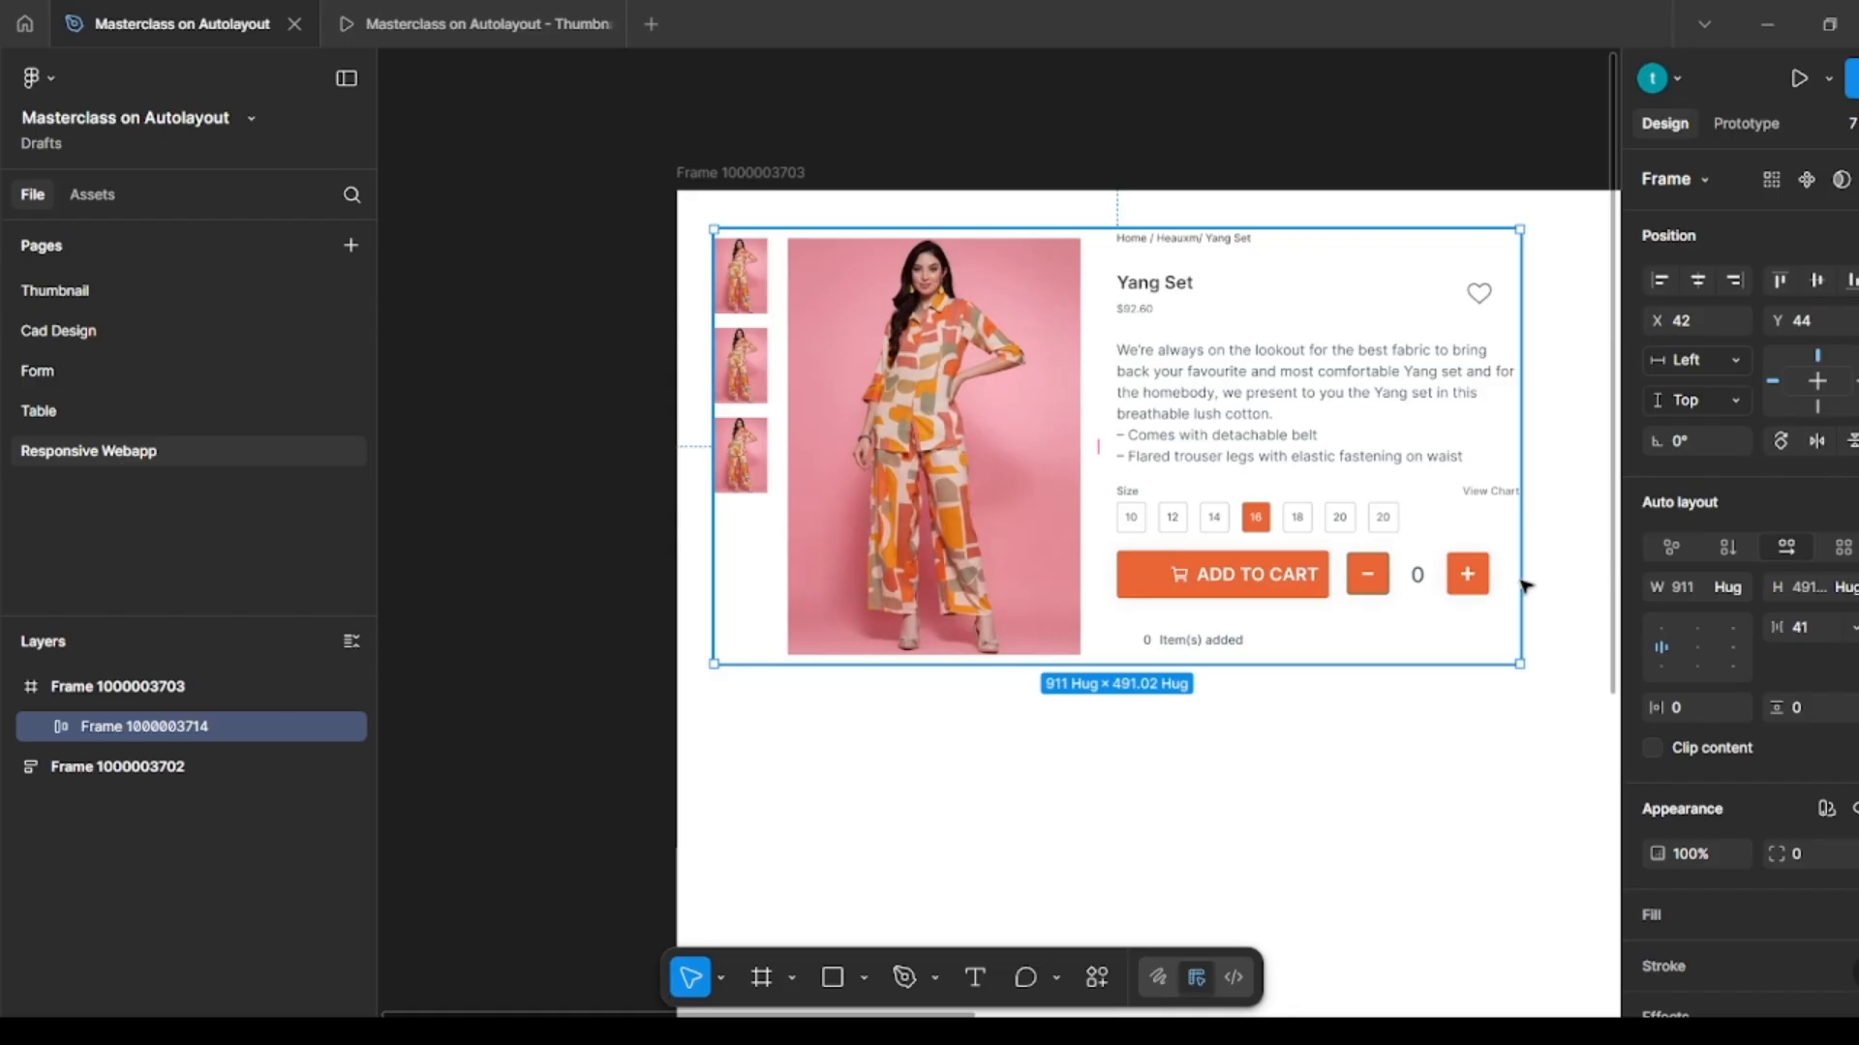
Step: Try narrowing the combined gallery and product information frame to a width of 520, and undo the resize
{"action": "left_click_drag", "start_coordinate": [1525, 514], "coordinate": [1337, 544]}
{"action": "scroll", "coordinate": [1136, 548], "scroll_direction": "down", "scroll_amount": 1}
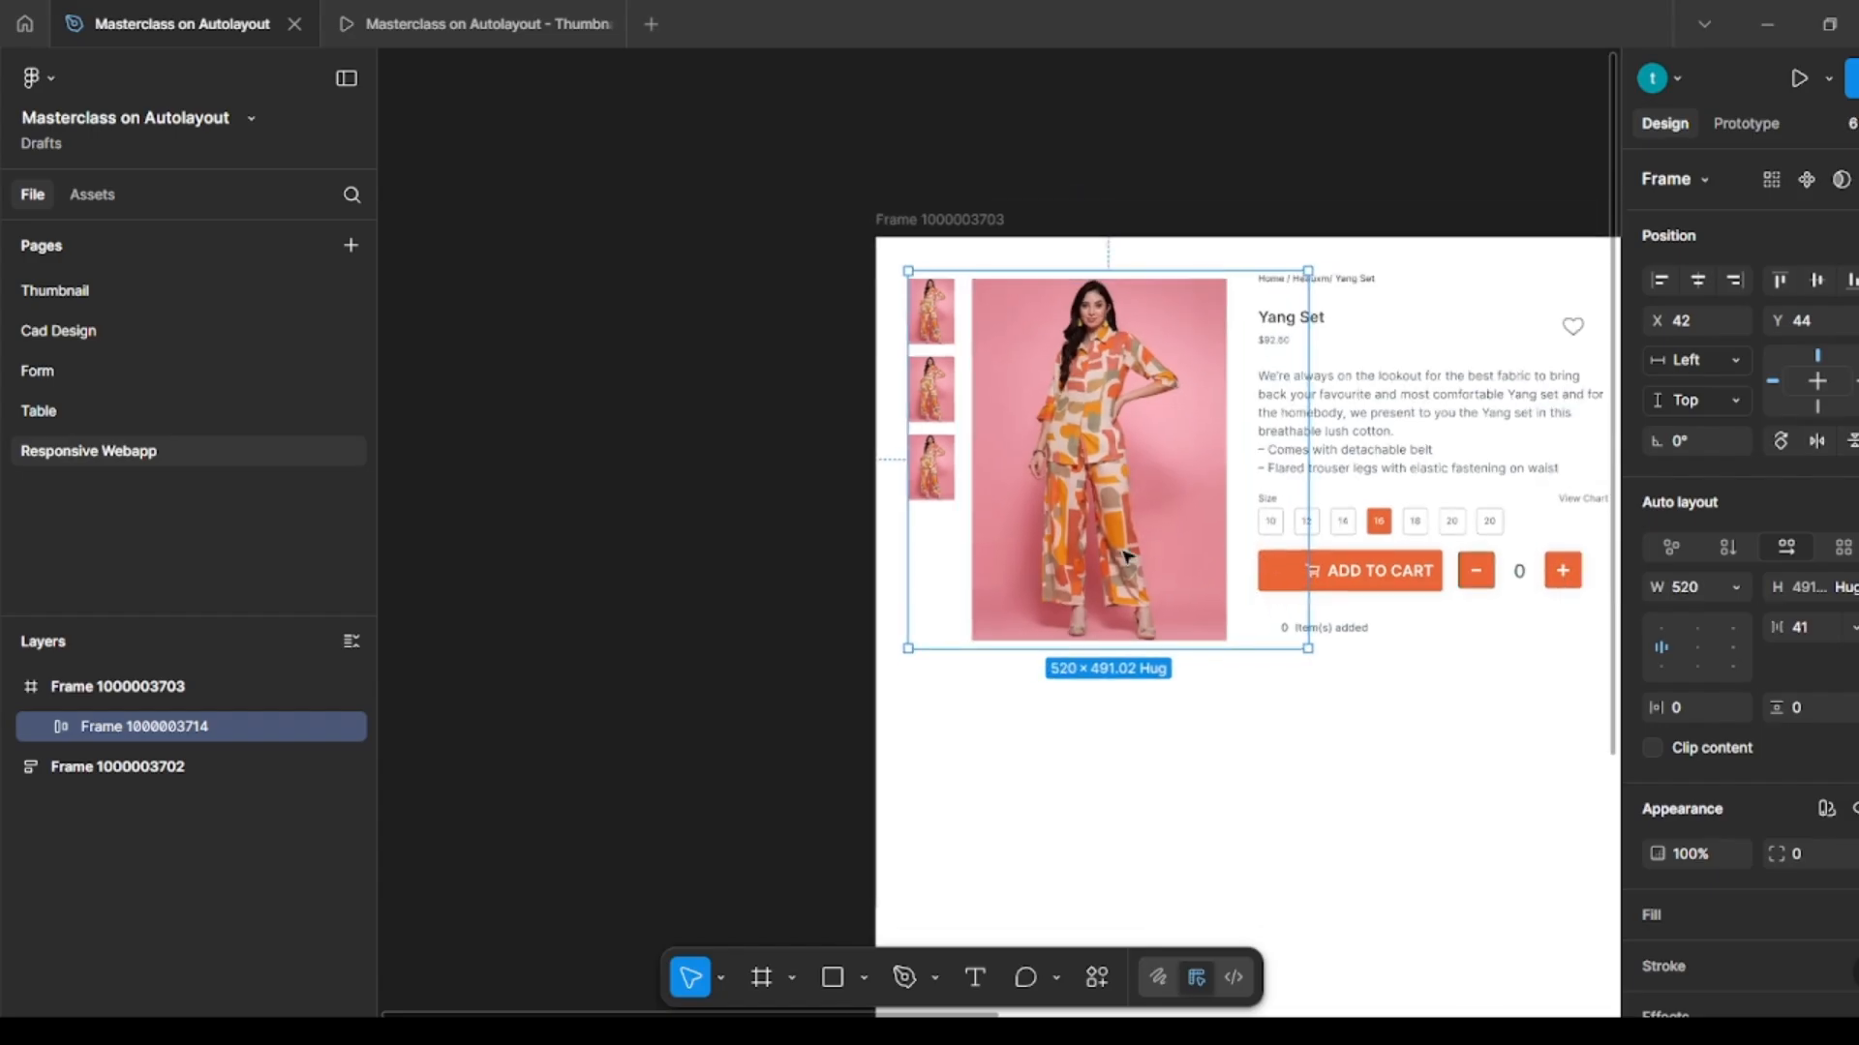
{"action": "scroll", "coordinate": [1046, 545], "scroll_direction": "right", "scroll_amount": 3}
{"action": "double_click", "coordinate": [1042, 544]}
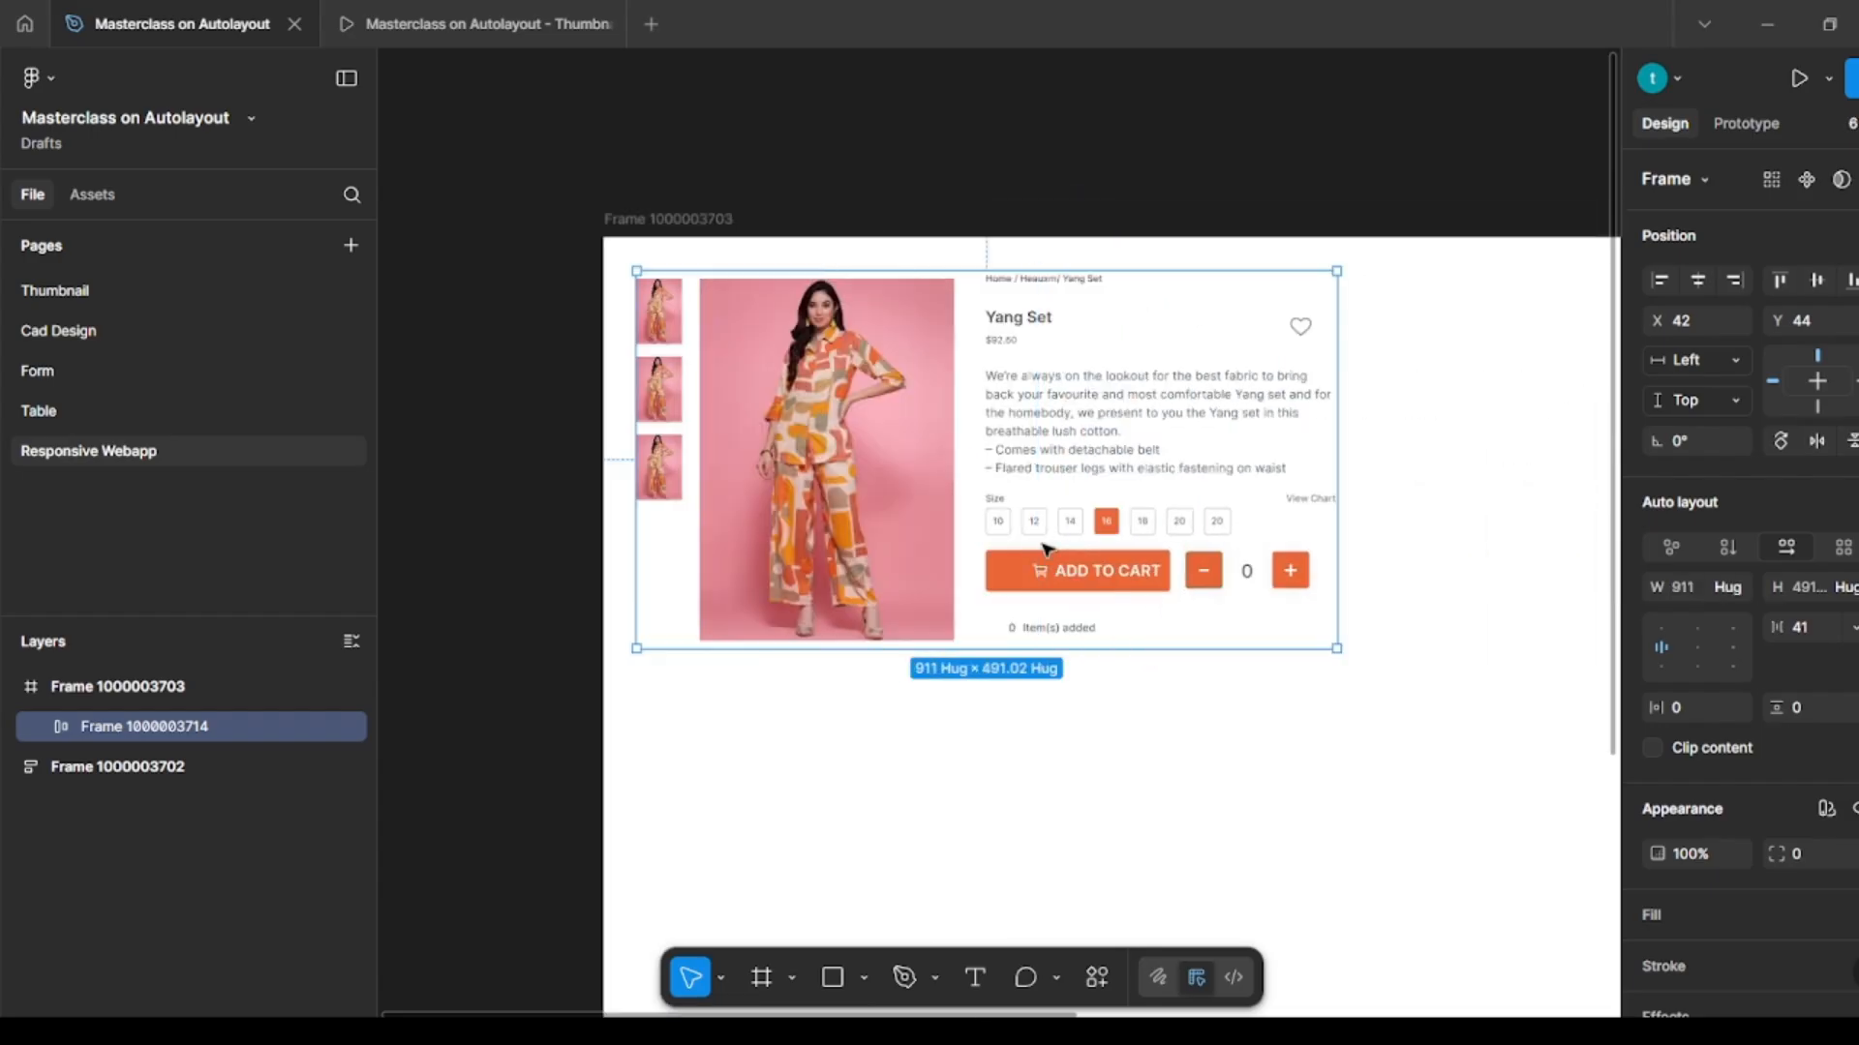
Step: Make the frame holding the image gallery and the product information column wrap its contents
{"action": "left_click", "coordinate": [1166, 775]}
{"action": "left_click", "coordinate": [1115, 505]}
{"action": "left_click", "coordinate": [1165, 751]}
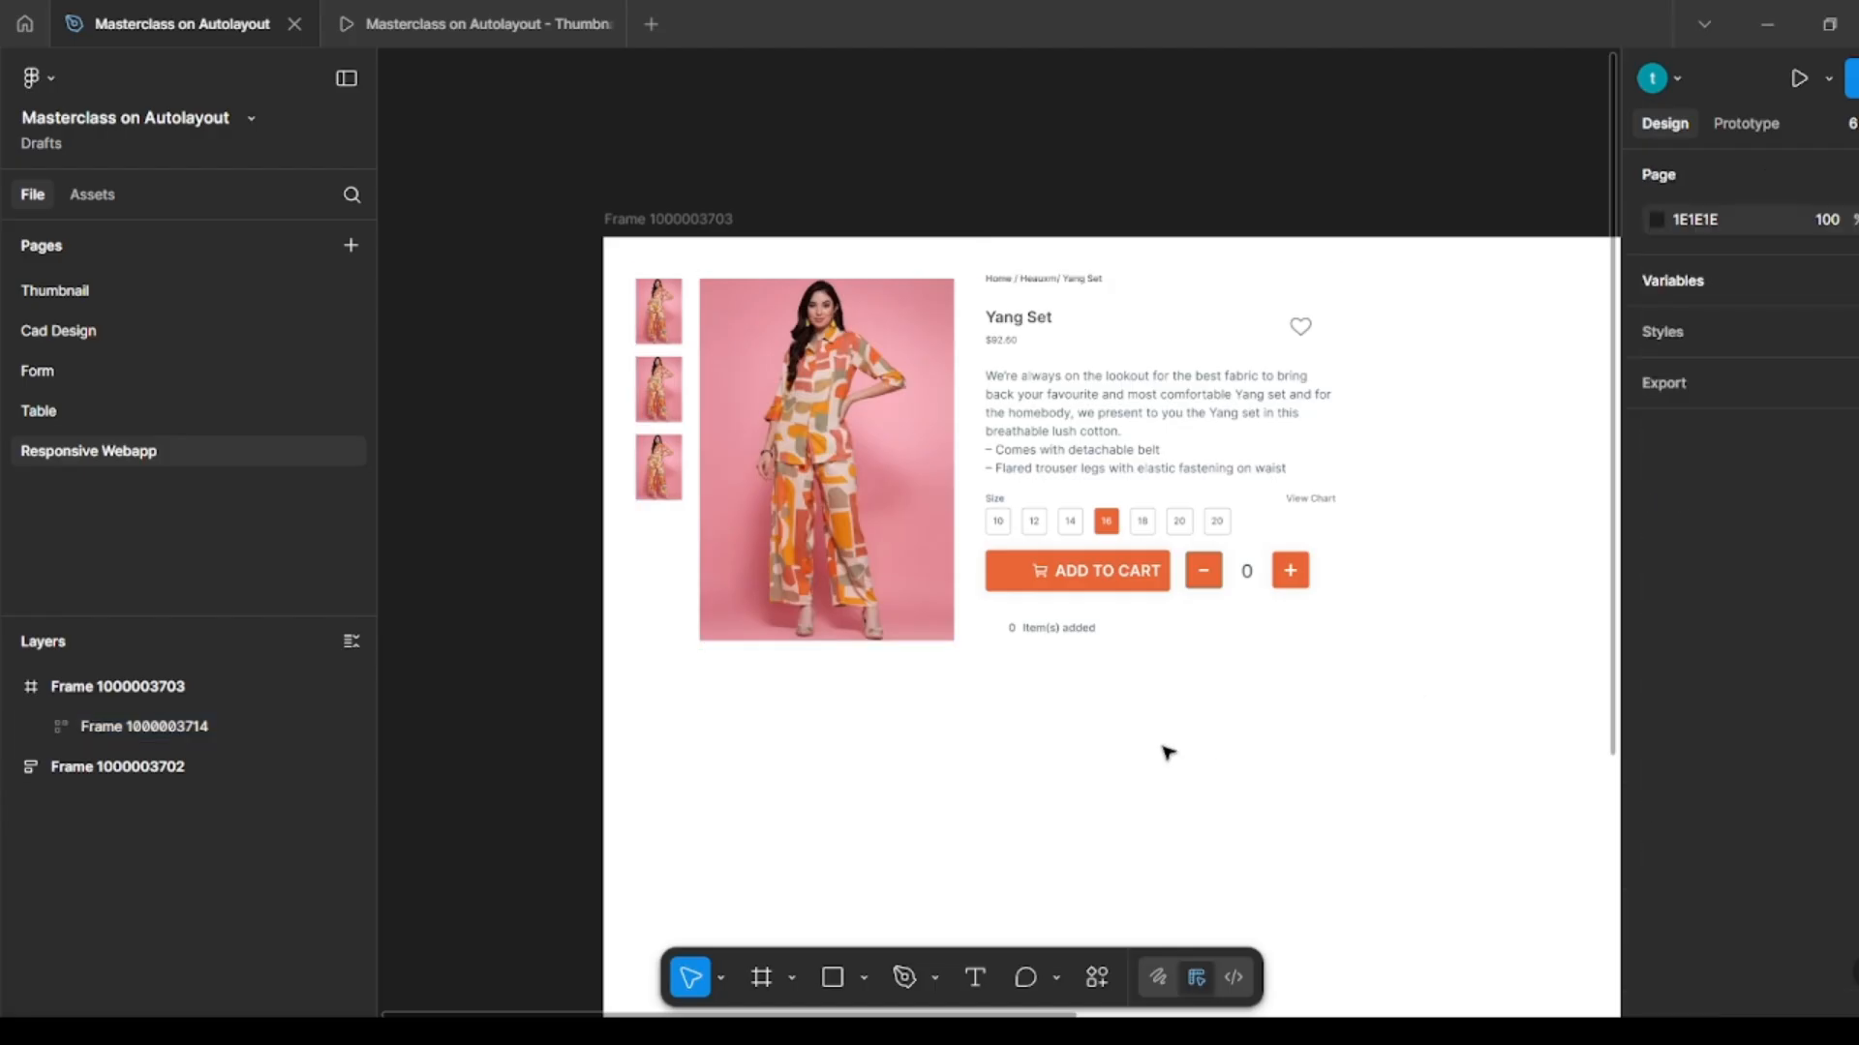
Step: Narrow the wrapping product frame to a width of 418 to check how its columns stack, and undo the resize
{"action": "left_click", "coordinate": [1068, 538]}
{"action": "left_click_drag", "start_coordinate": [1337, 515], "coordinate": [959, 516]}
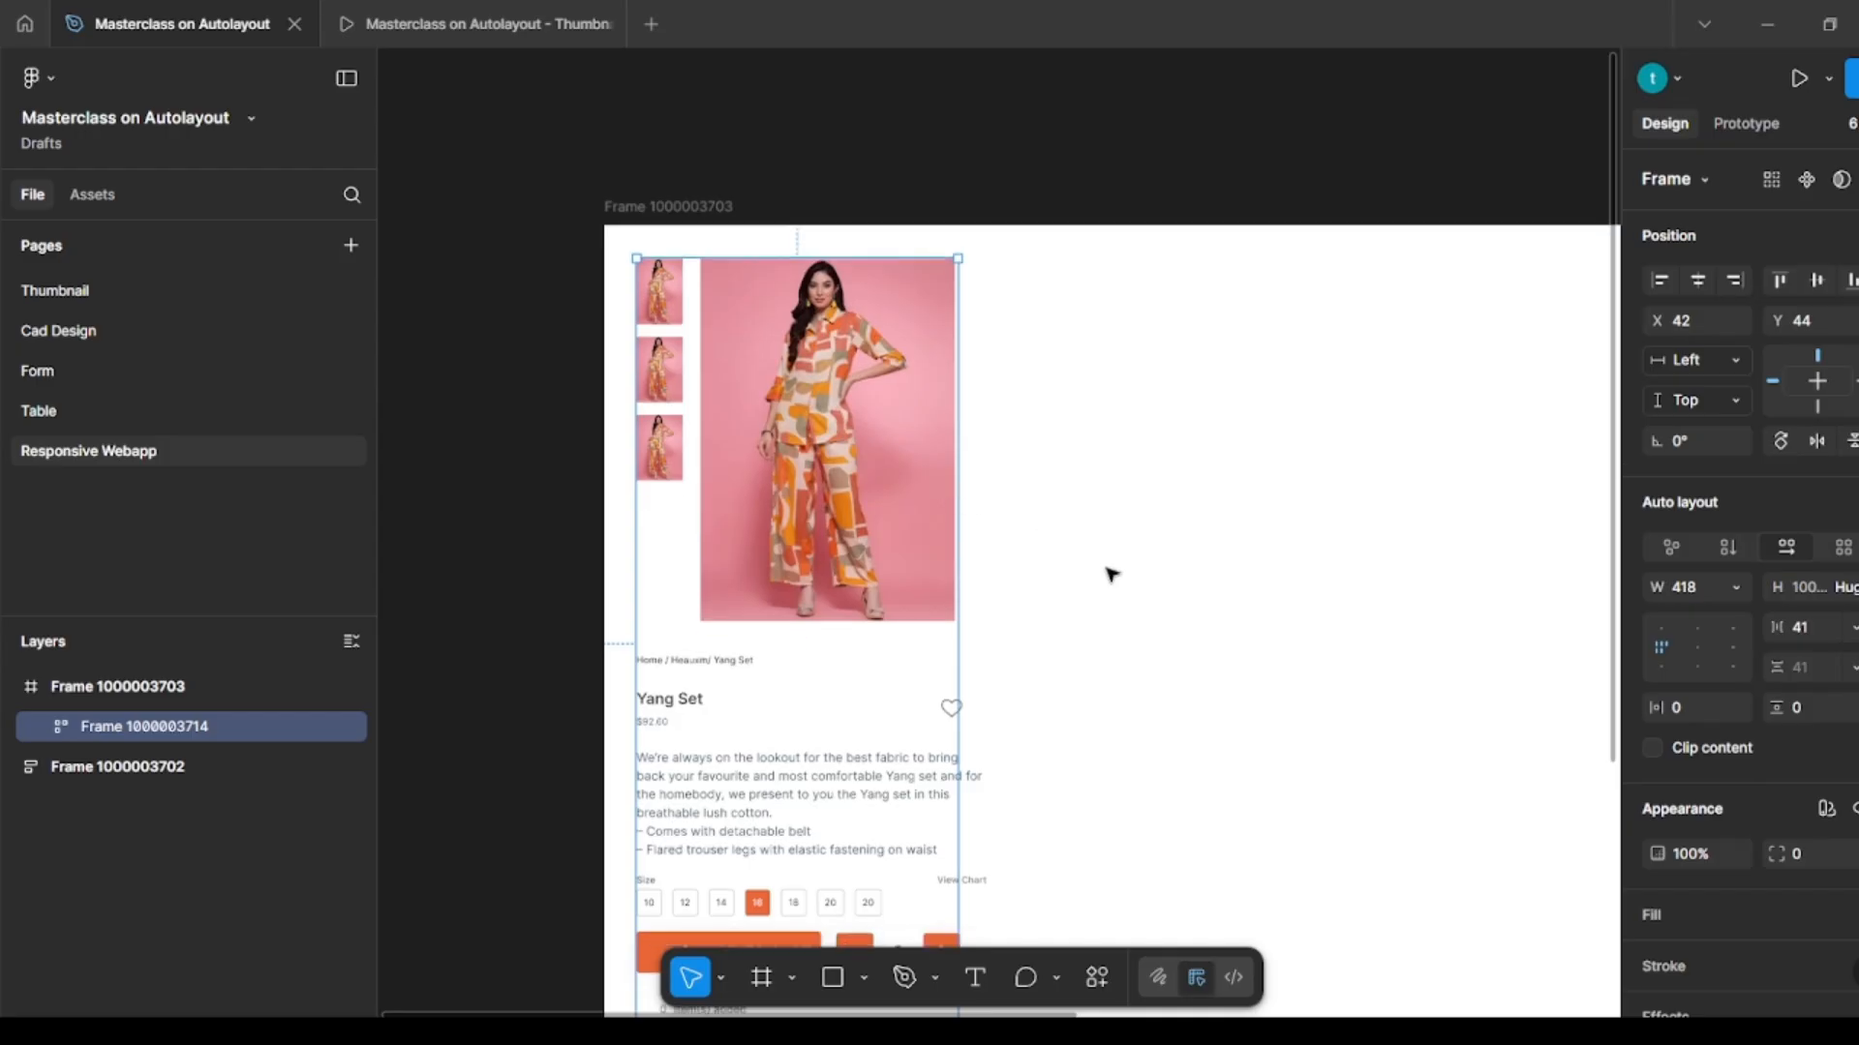
{"action": "scroll", "coordinate": [1055, 561], "scroll_direction": "down", "scroll_amount": 5}
{"action": "scroll", "coordinate": [1066, 581], "scroll_direction": "up", "scroll_amount": 3}
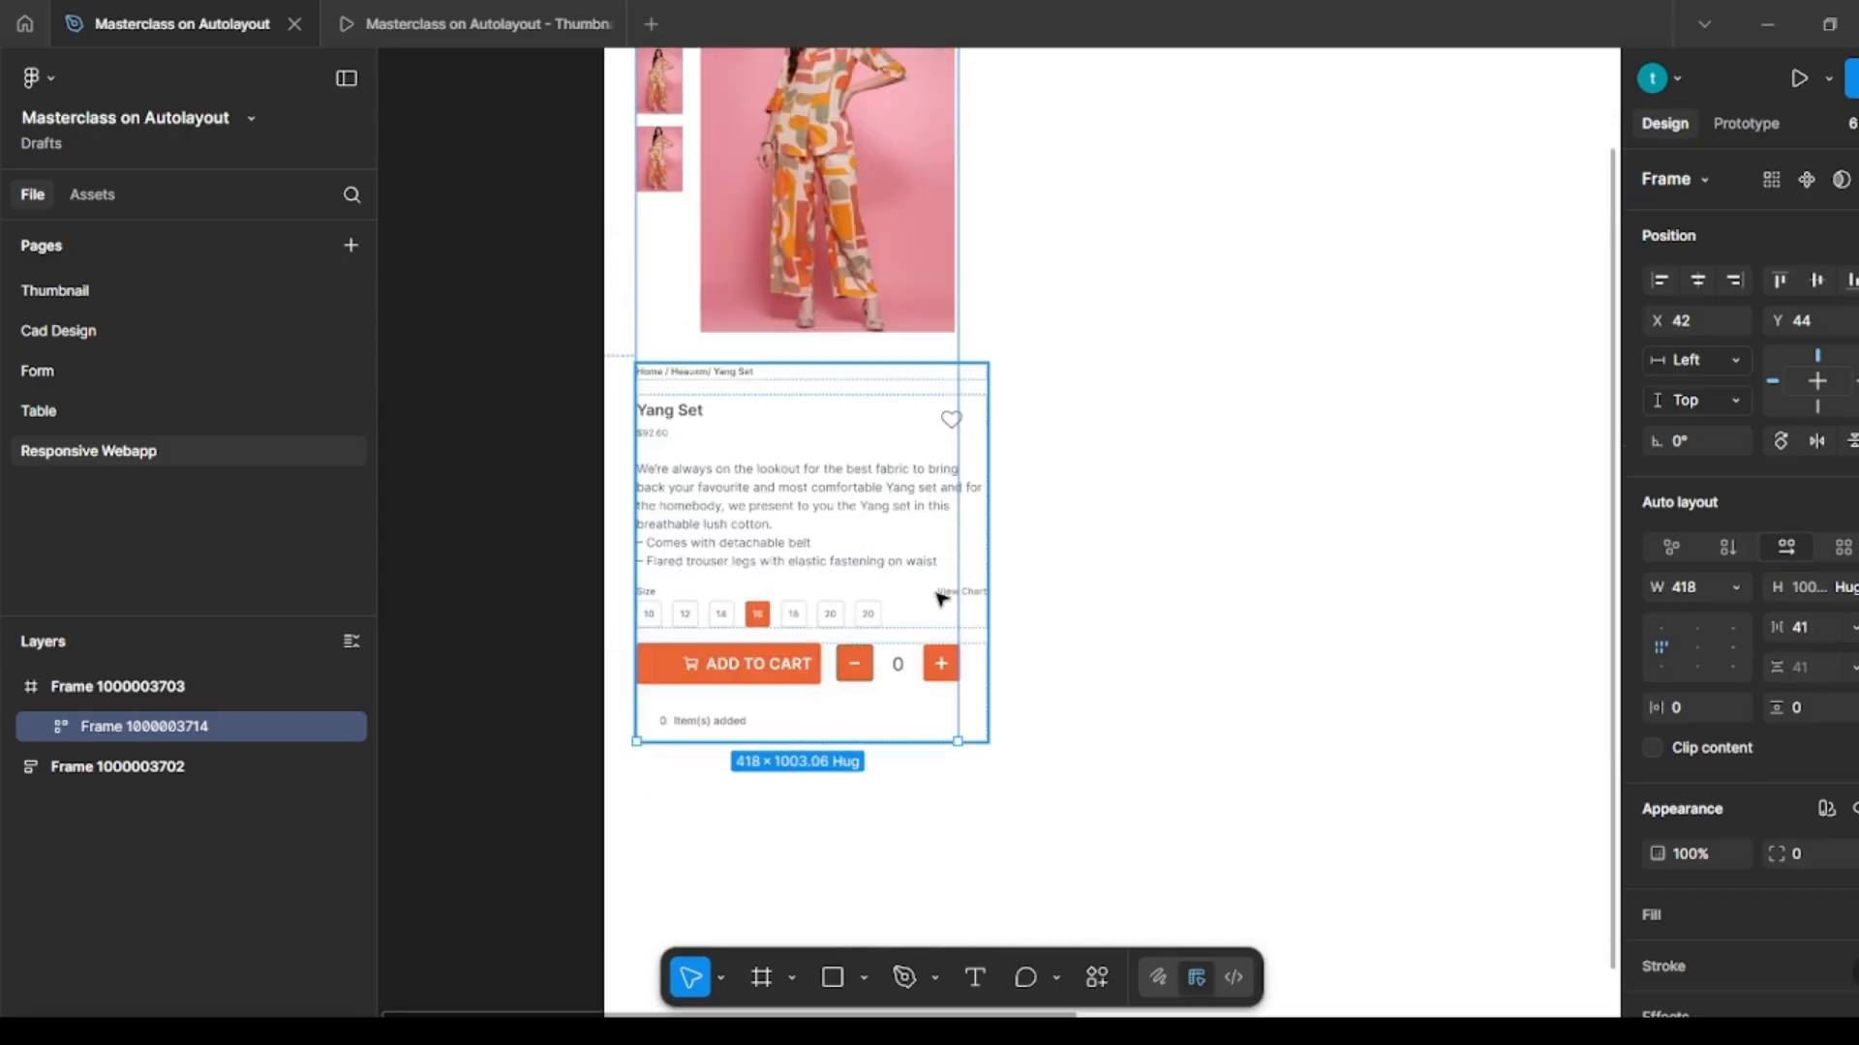
{"action": "scroll", "coordinate": [1109, 547], "scroll_direction": "up", "scroll_amount": 1}
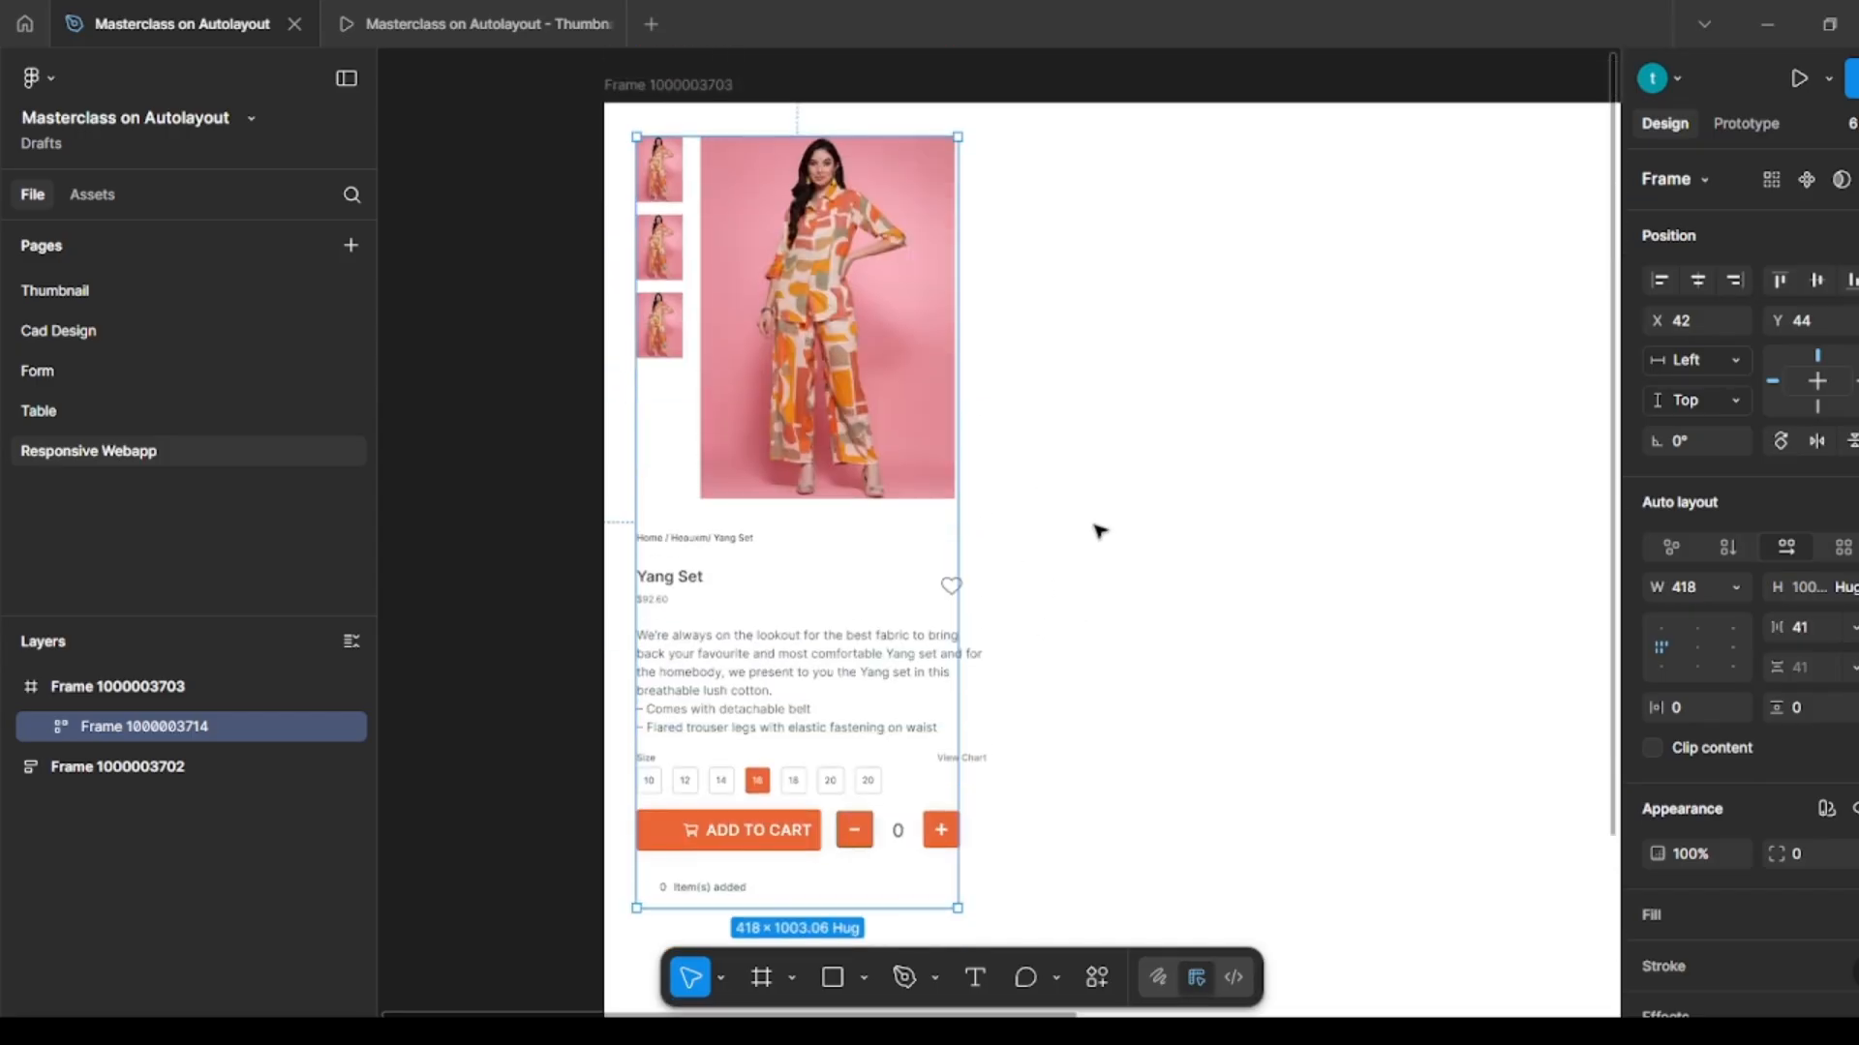
{"action": "key", "text": "shift+h"}
{"action": "scroll", "coordinate": [1162, 543], "scroll_direction": "up", "scroll_amount": 2}
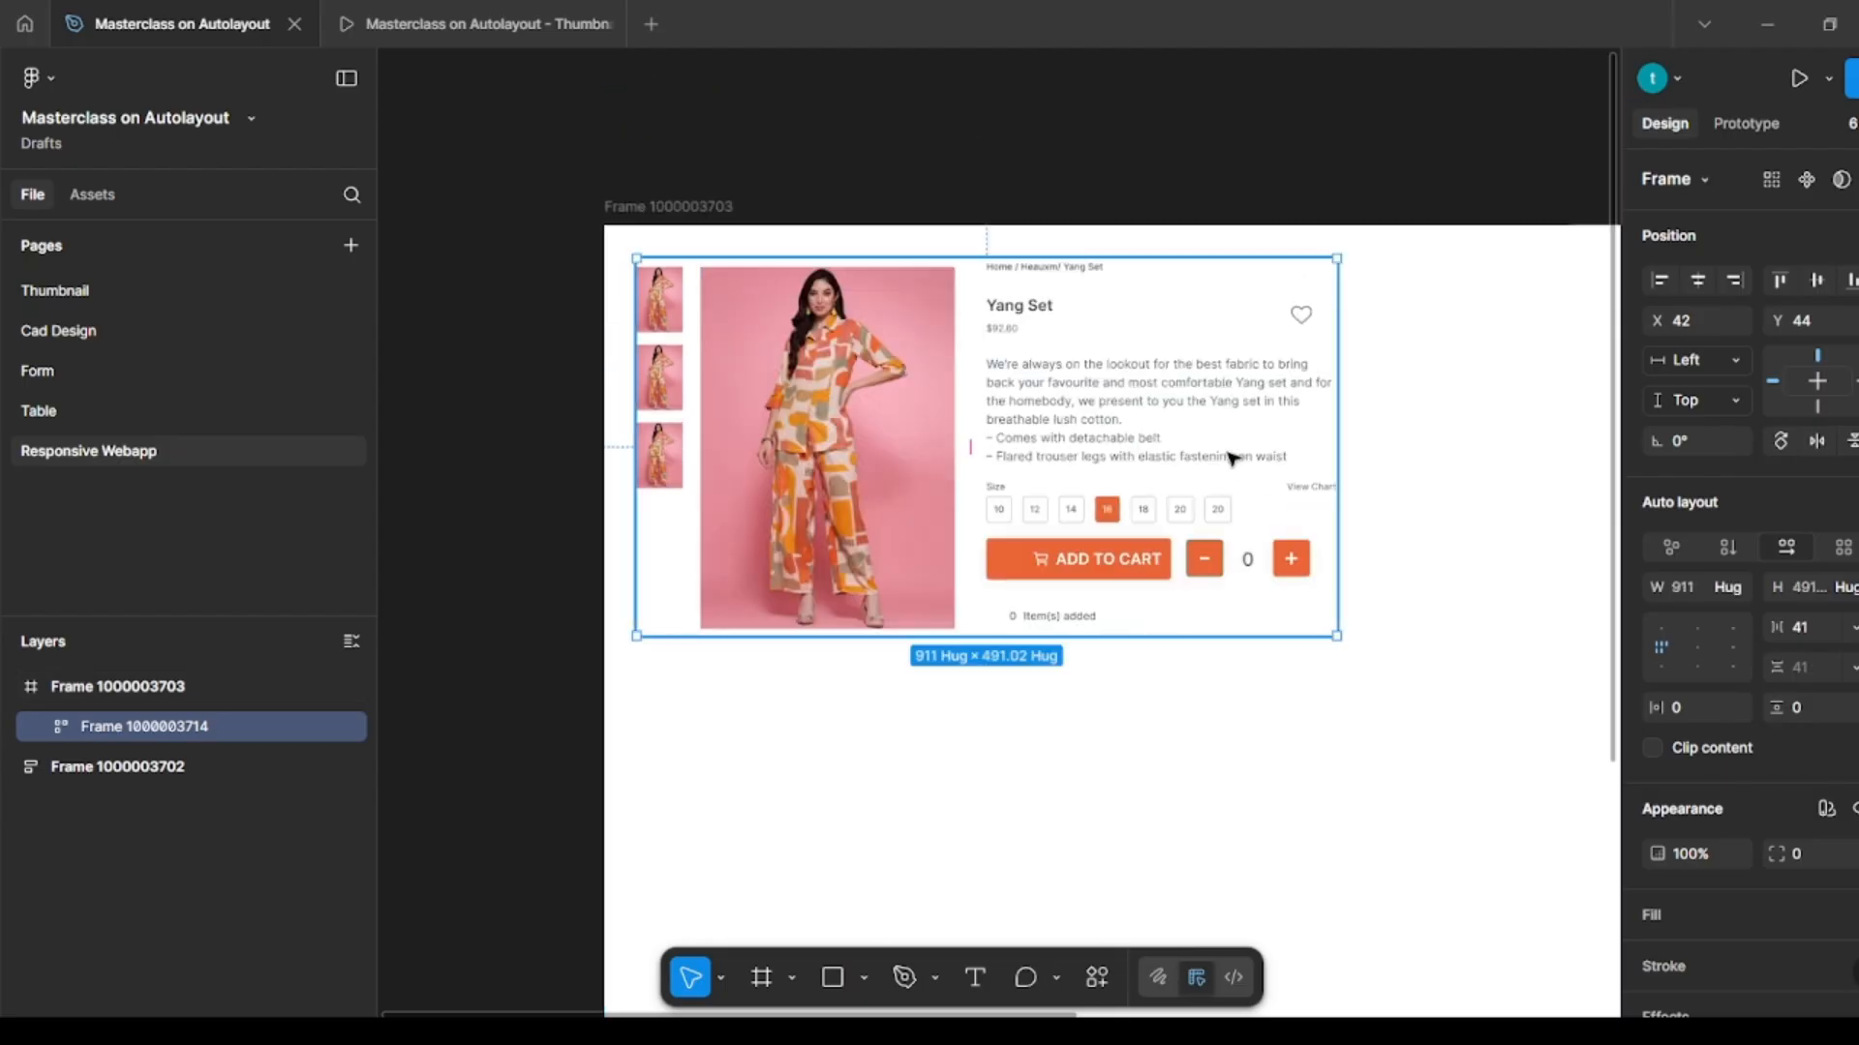
Step: Duplicate the product section below the original and stack both copies in a vertical auto layout frame with an increased gap
{"action": "left_click_drag", "start_coordinate": [1174, 451], "coordinate": [1186, 841]}
{"action": "left_click", "coordinate": [1494, 721]}
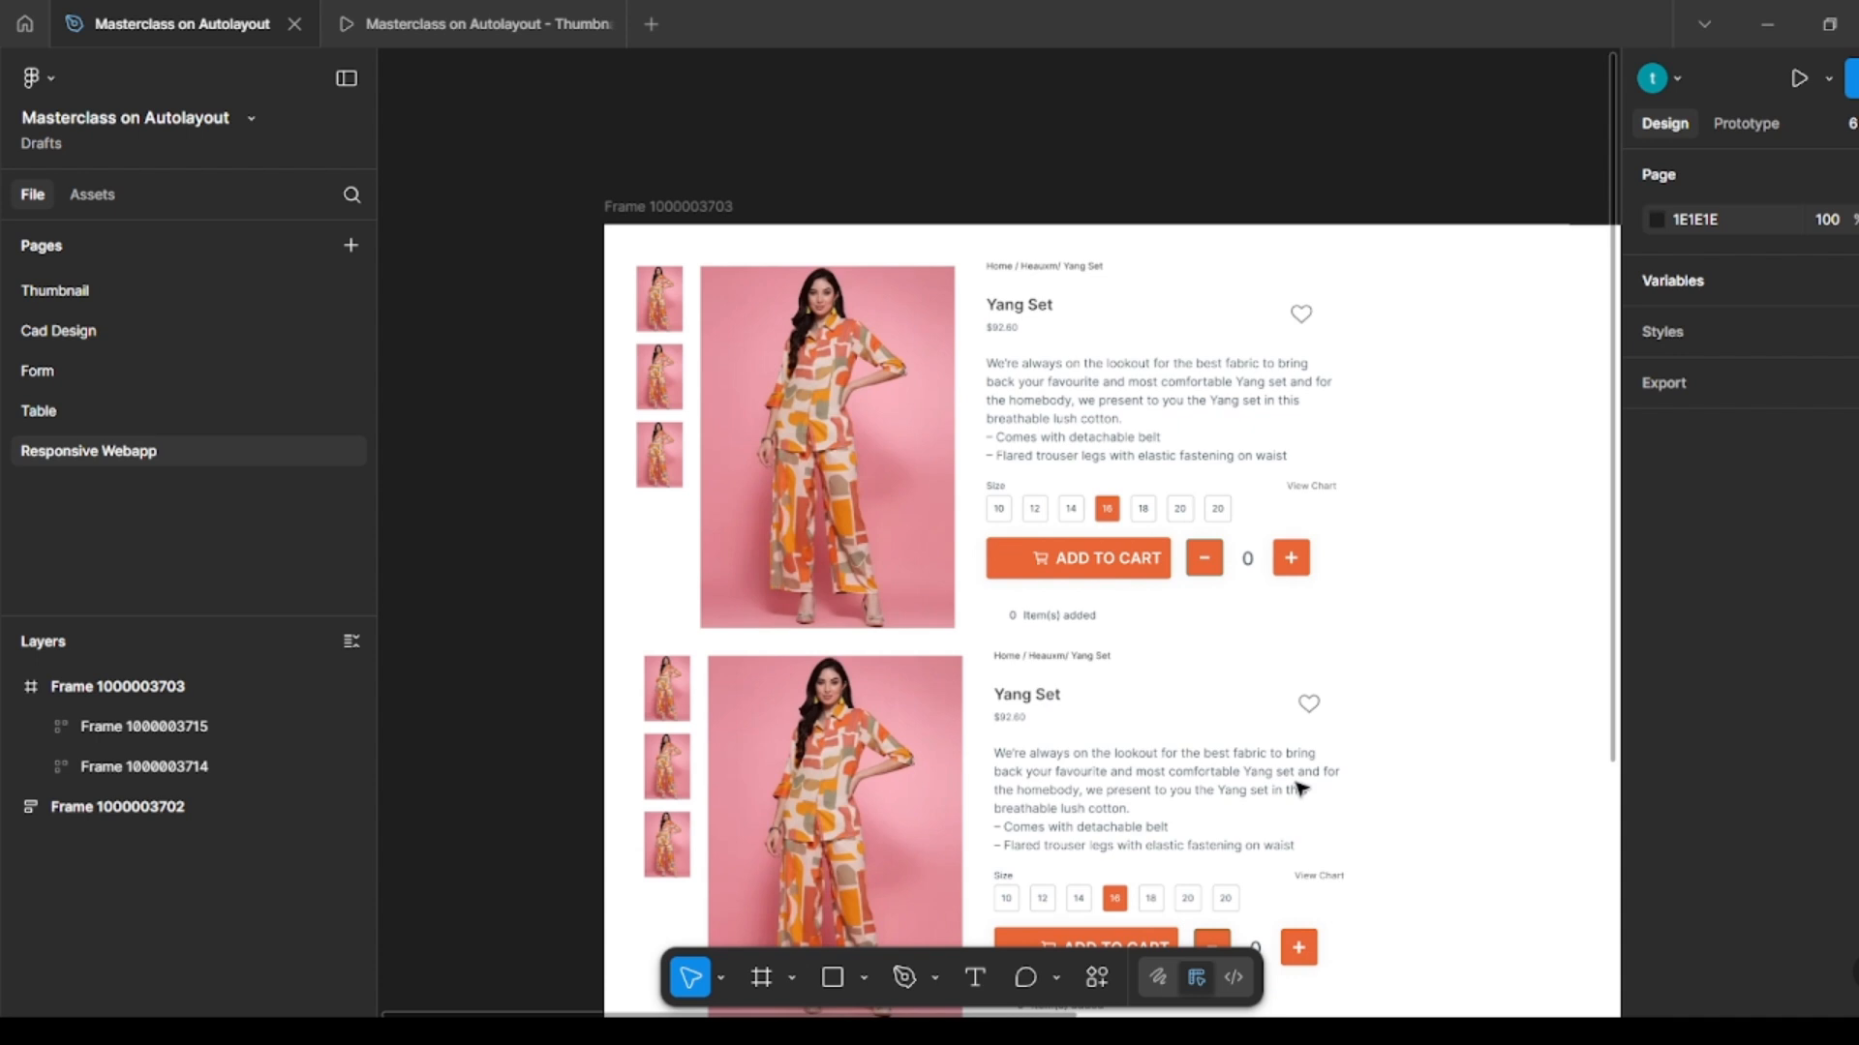
{"action": "left_click", "coordinate": [1079, 801]}
{"action": "left_click", "coordinate": [1036, 520], "text": "shift"}
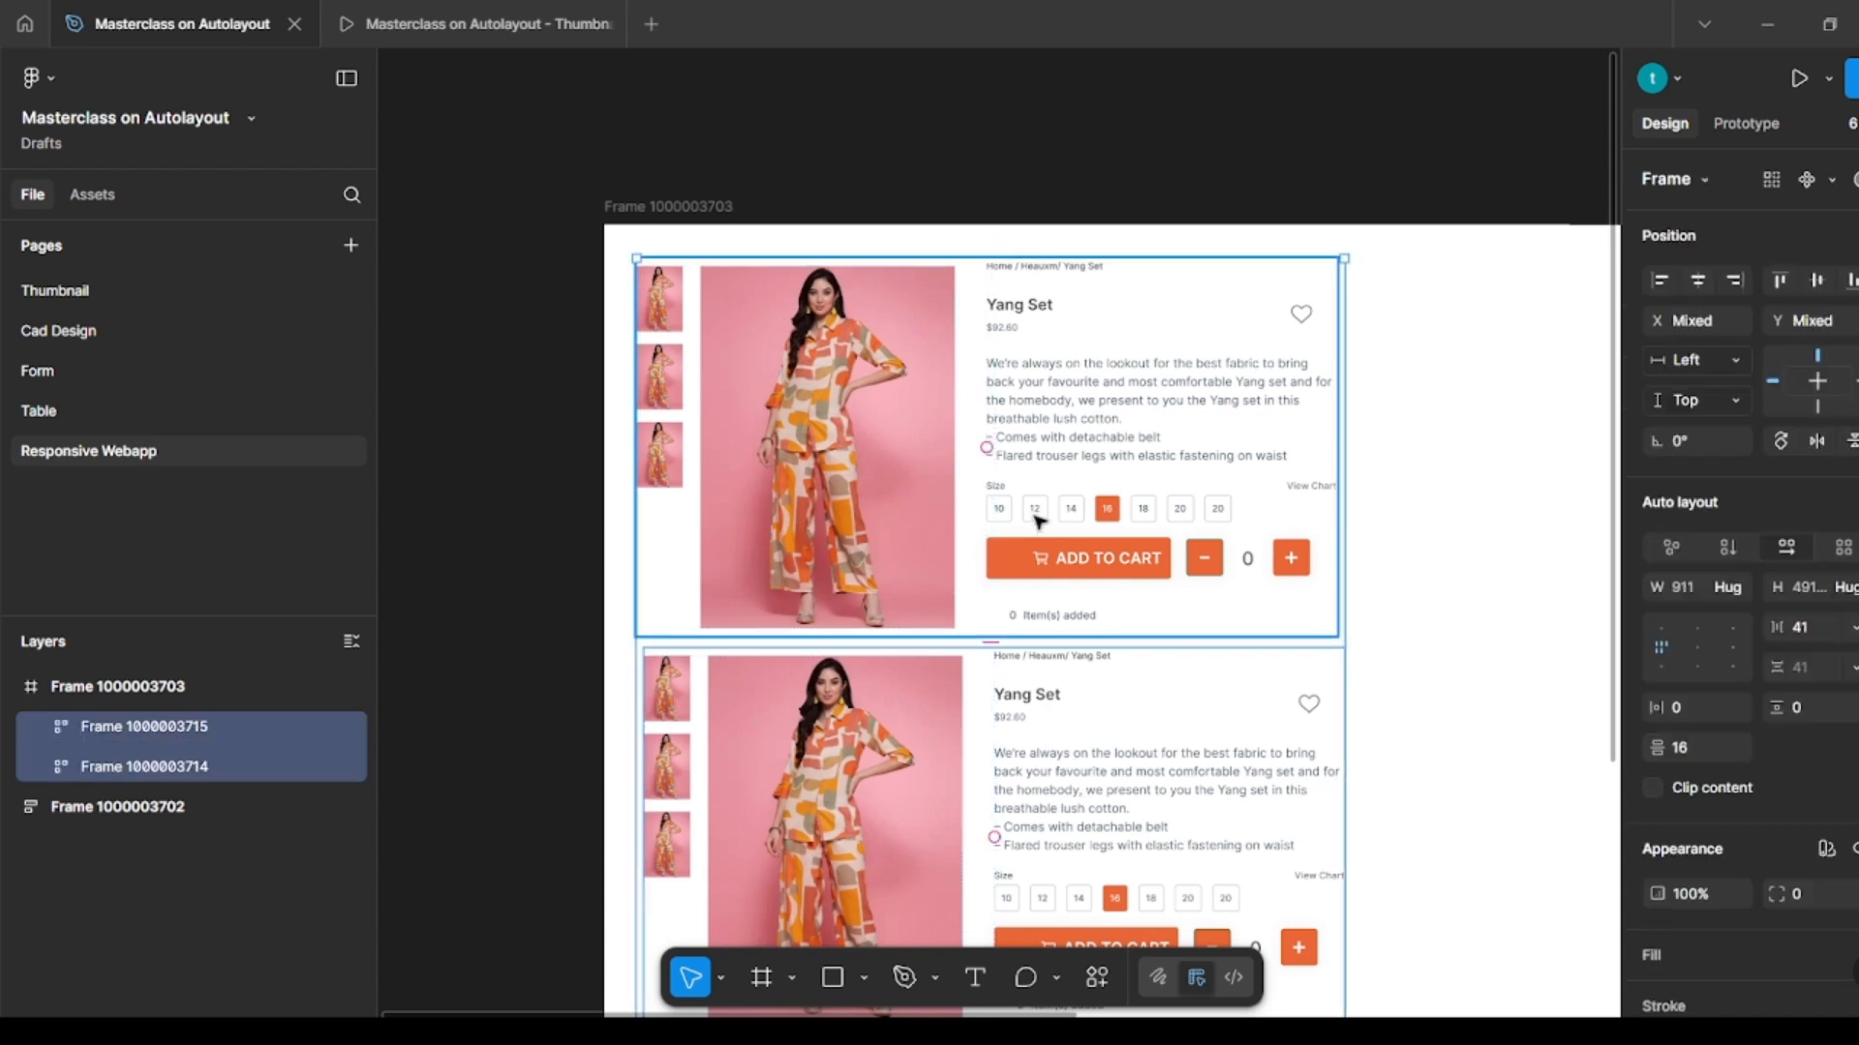
{"action": "key", "text": "shift+a"}
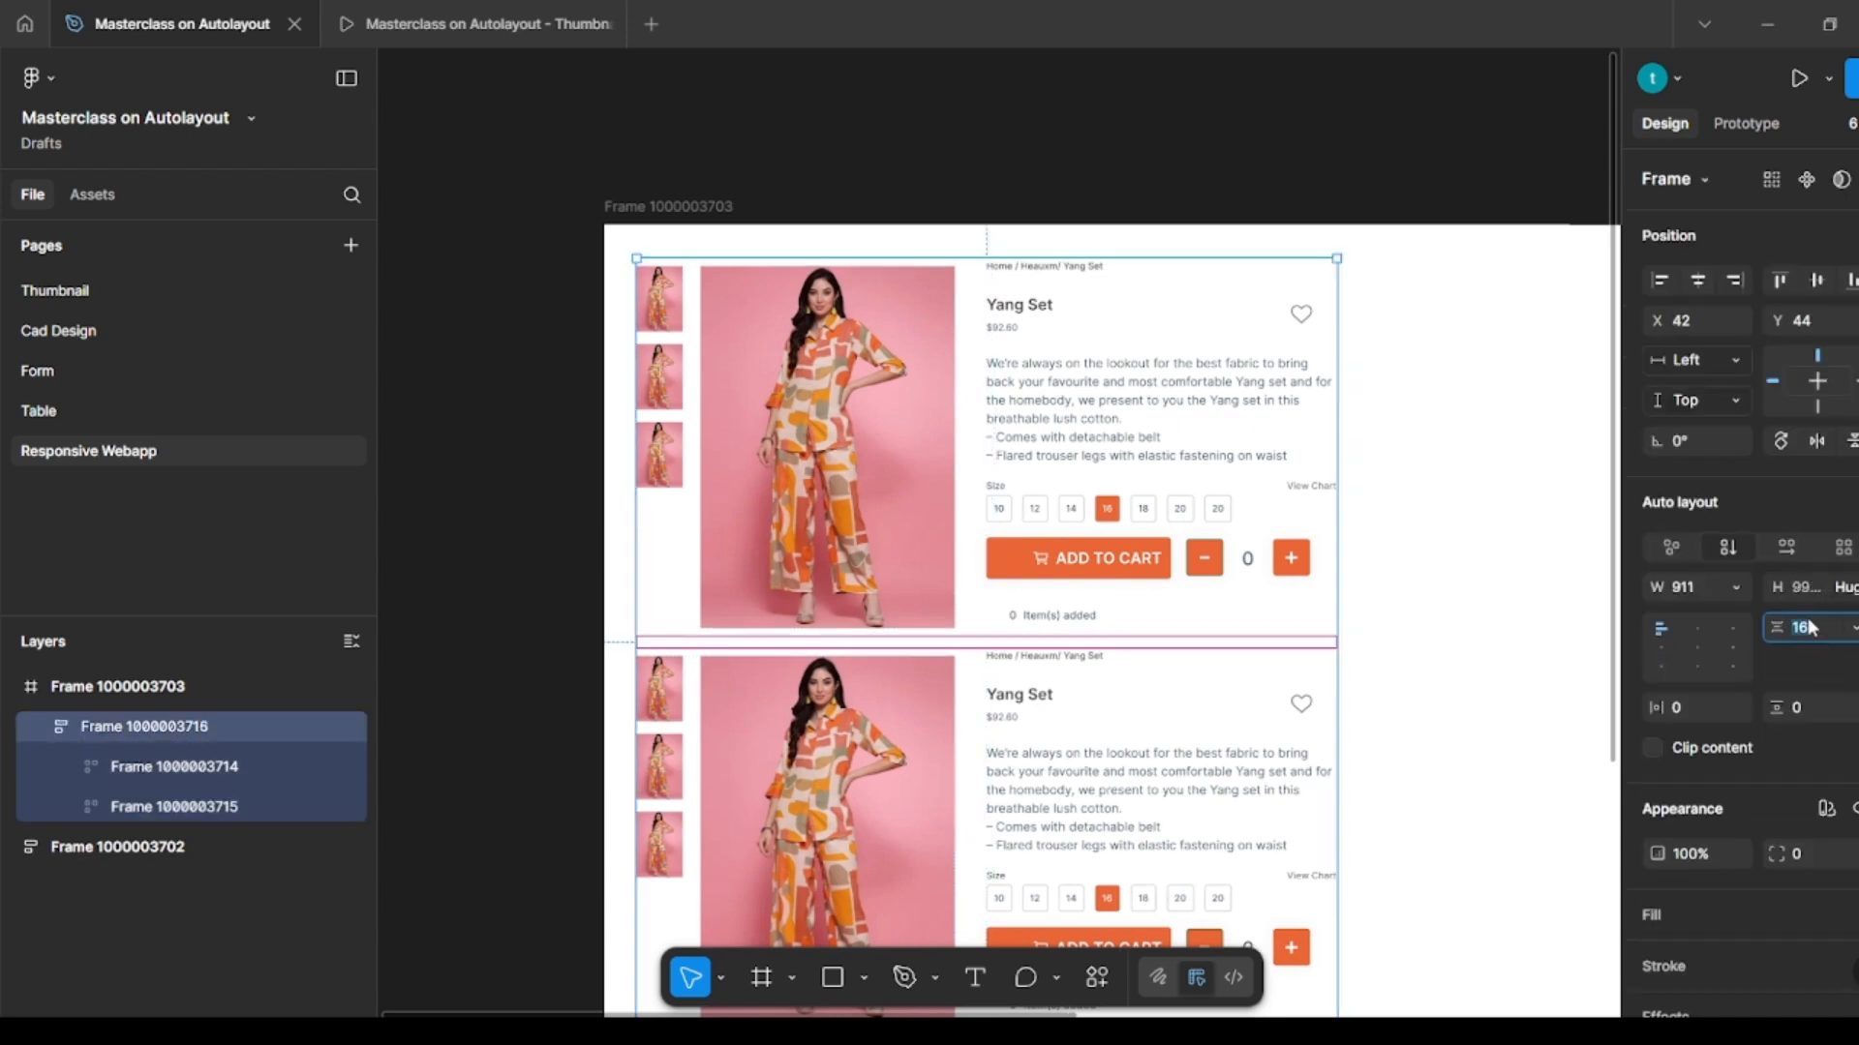
{"action": "key", "text": "Return"}
{"action": "left_click", "coordinate": [1418, 503]}
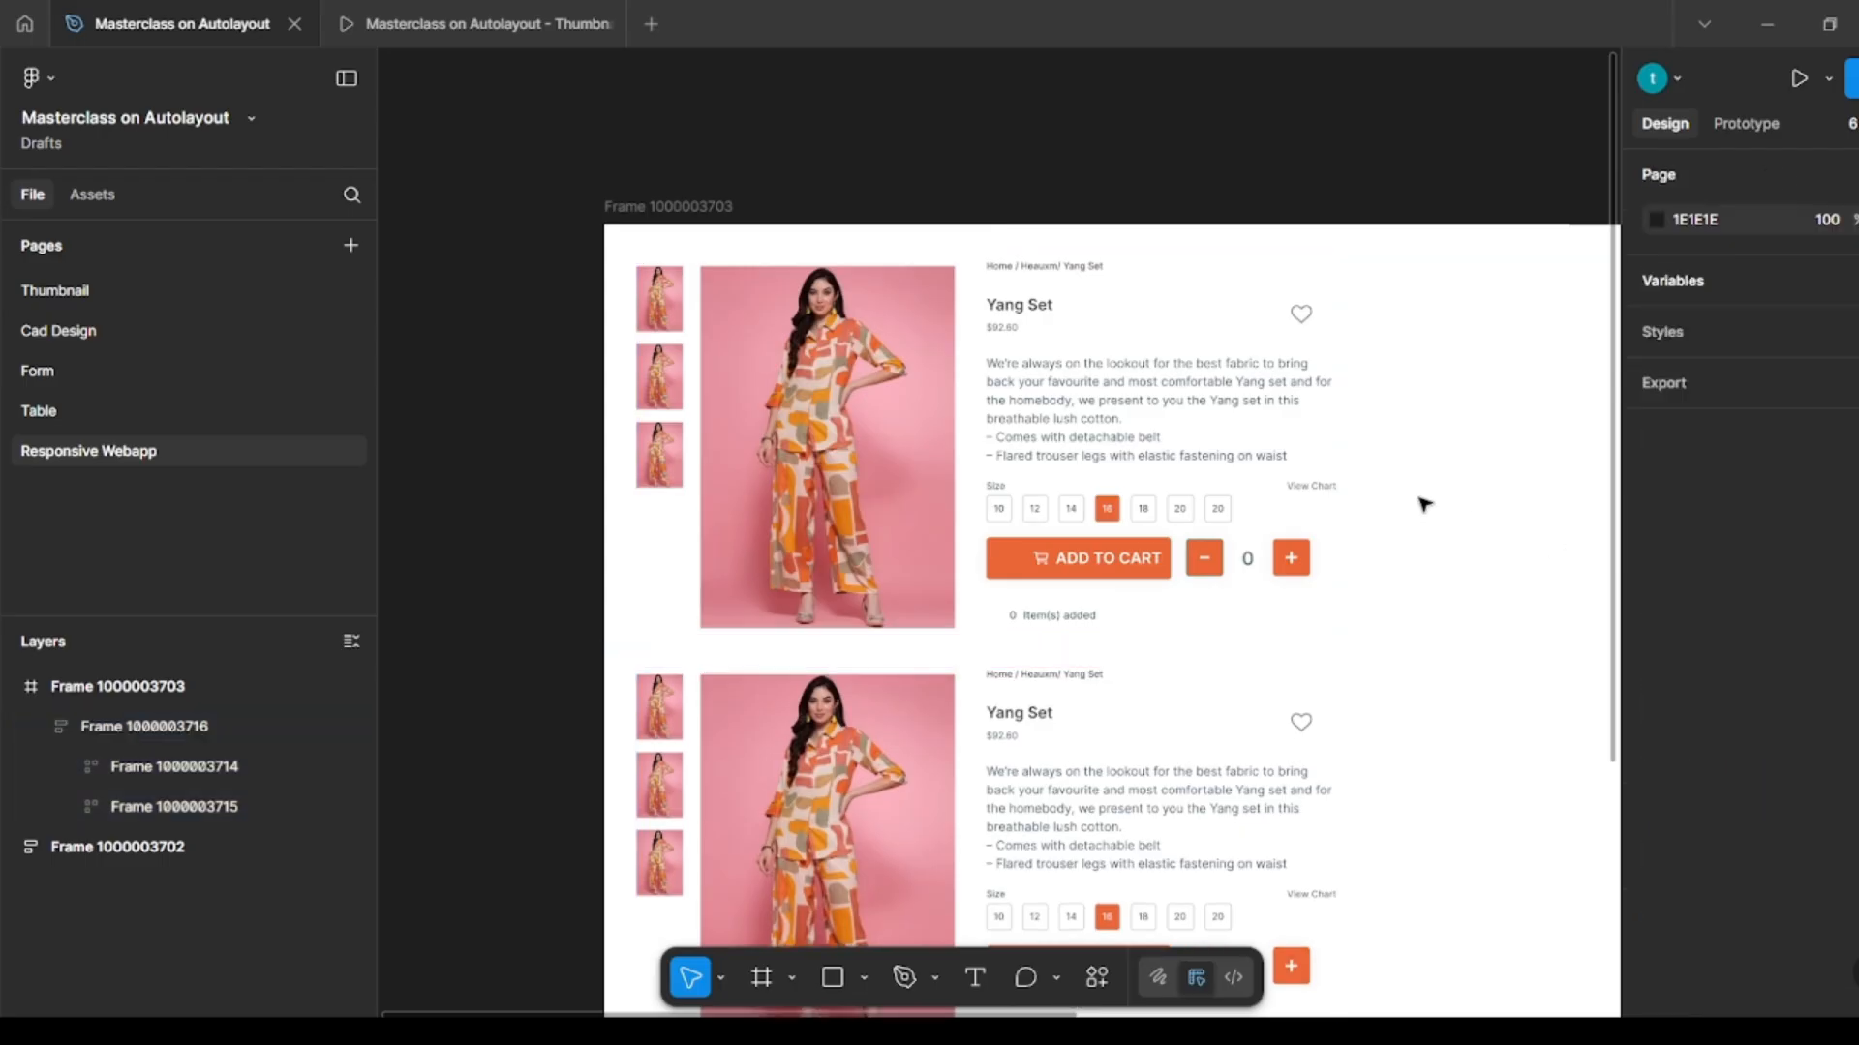
{"action": "scroll", "coordinate": [1418, 503], "scroll_direction": "down", "scroll_amount": 3}
{"action": "scroll", "coordinate": [1071, 444], "scroll_direction": "up", "scroll_amount": 1}
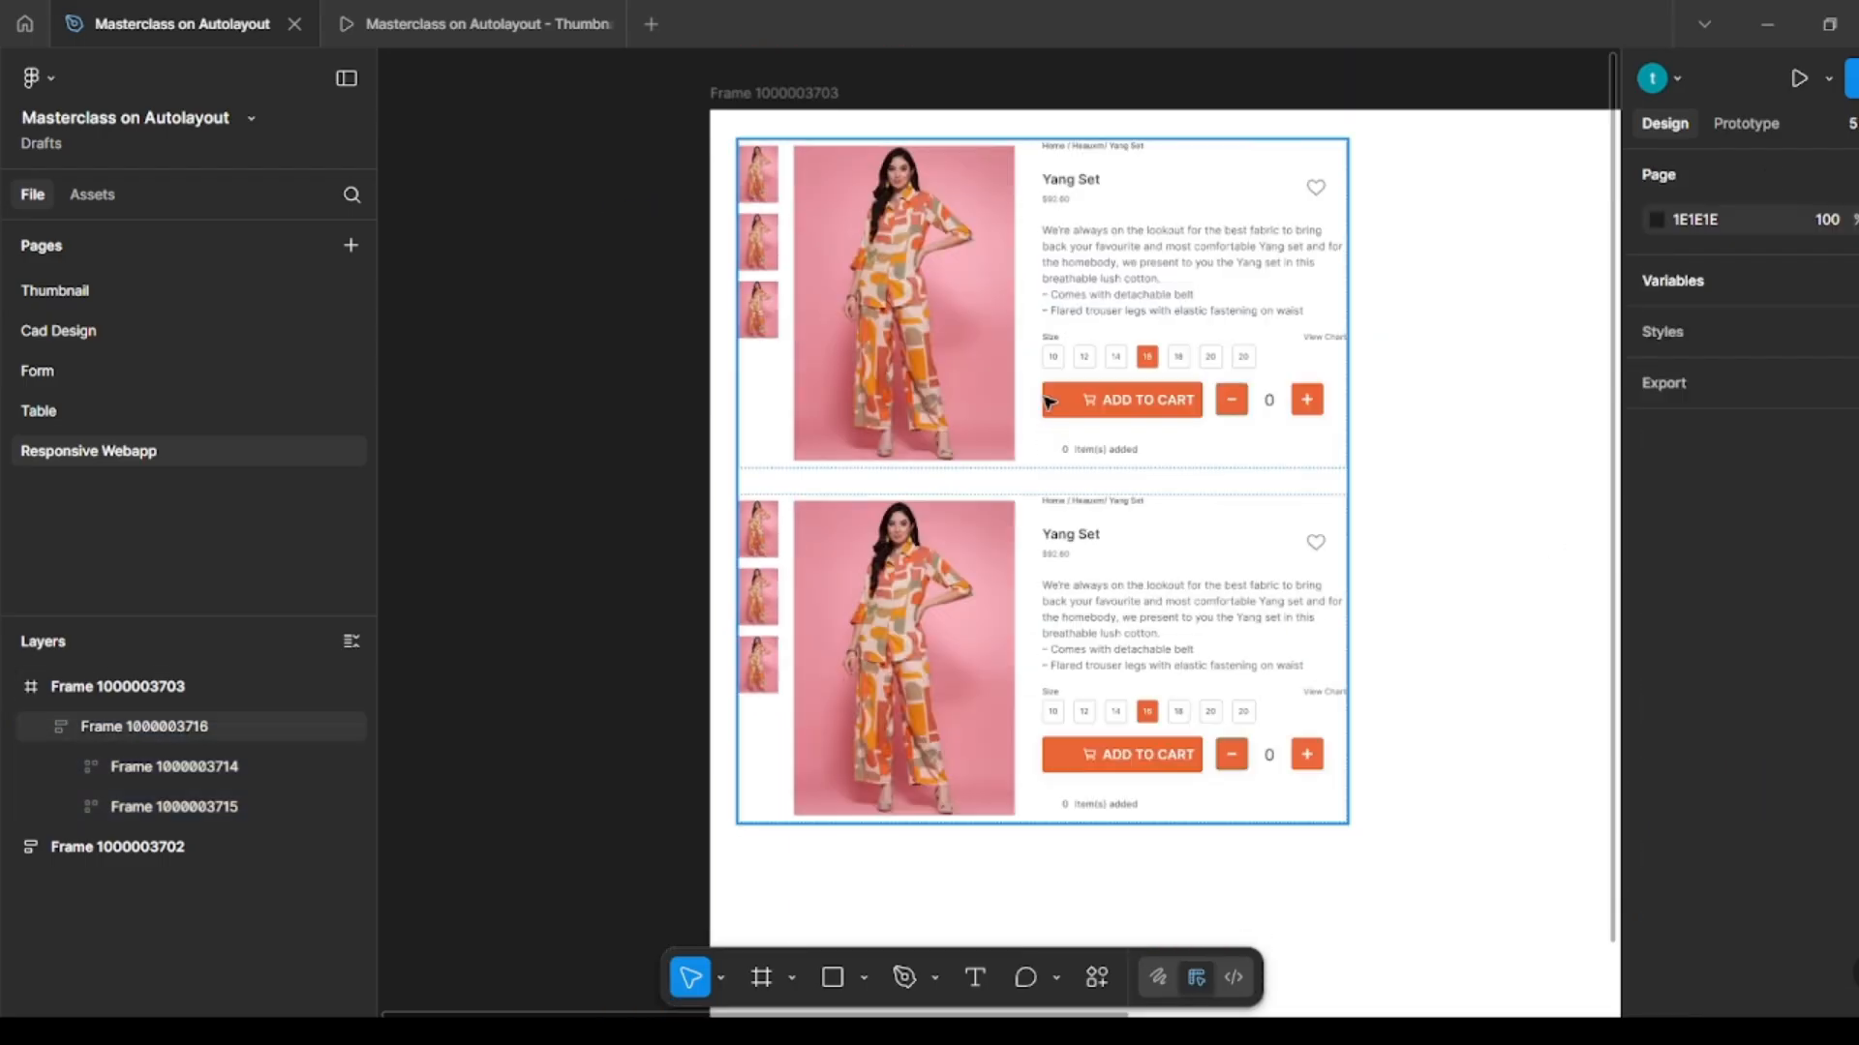
Step: Shrink the outer page frame to about 995 by 1126 so it fits closely around the two stacked product sections
{"action": "scroll", "coordinate": [1049, 397], "scroll_direction": "right", "scroll_amount": 1}
{"action": "left_click", "coordinate": [599, 91]}
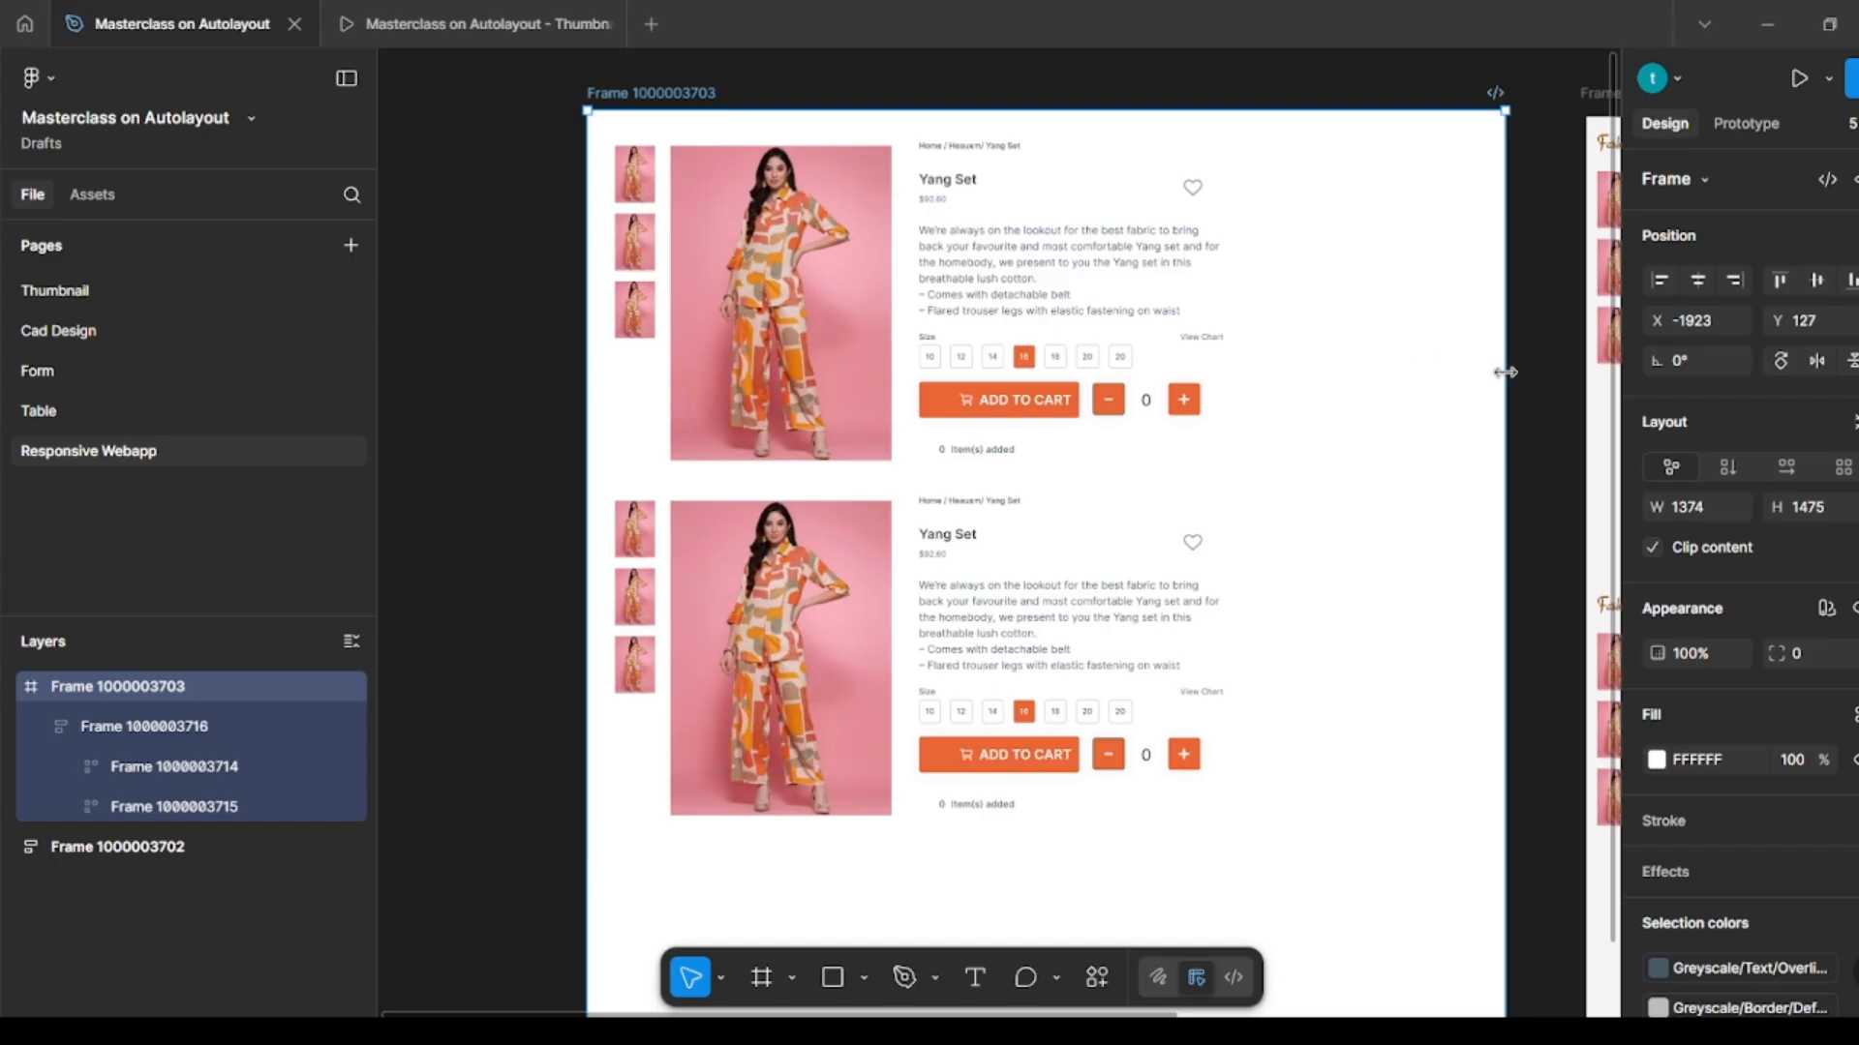
{"action": "left_click_drag", "start_coordinate": [1449, 369], "coordinate": [1255, 361]}
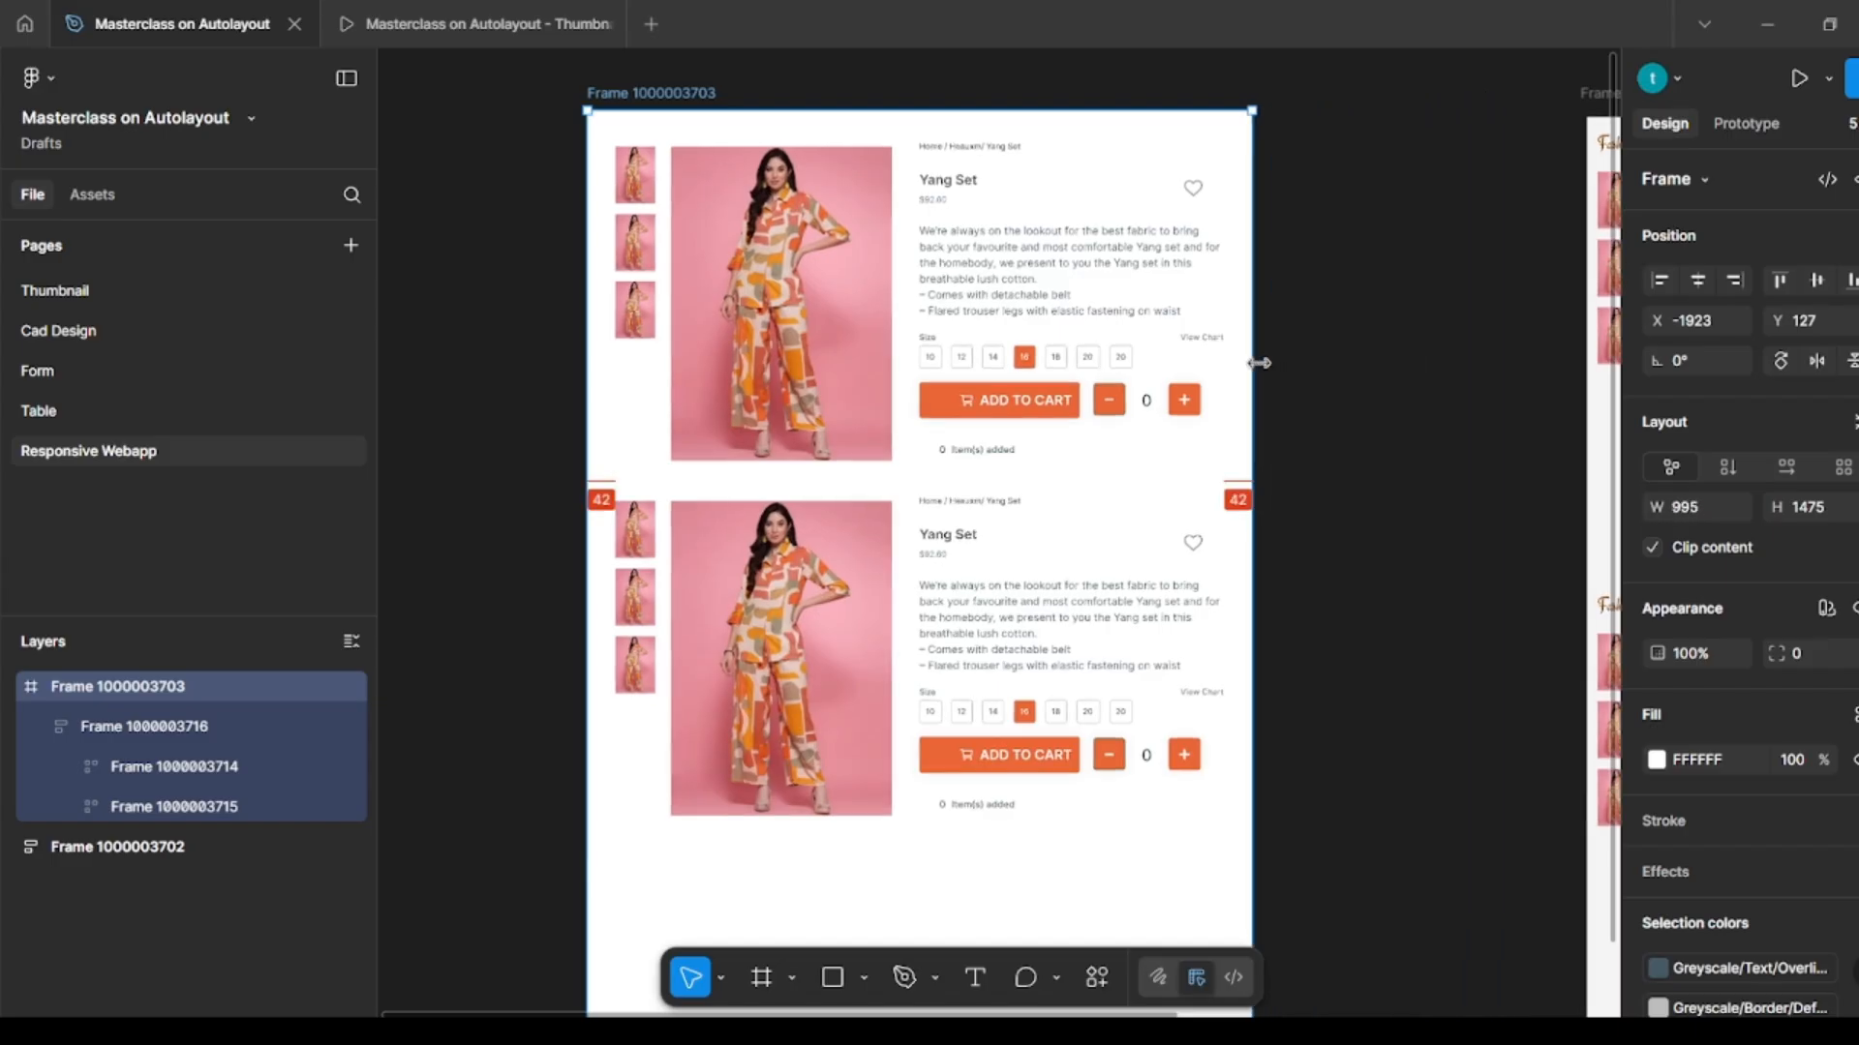
{"action": "left_click", "coordinate": [1339, 381]}
{"action": "left_click", "coordinate": [1099, 390]}
{"action": "scroll", "coordinate": [1412, 444], "scroll_direction": "down", "scroll_amount": 2}
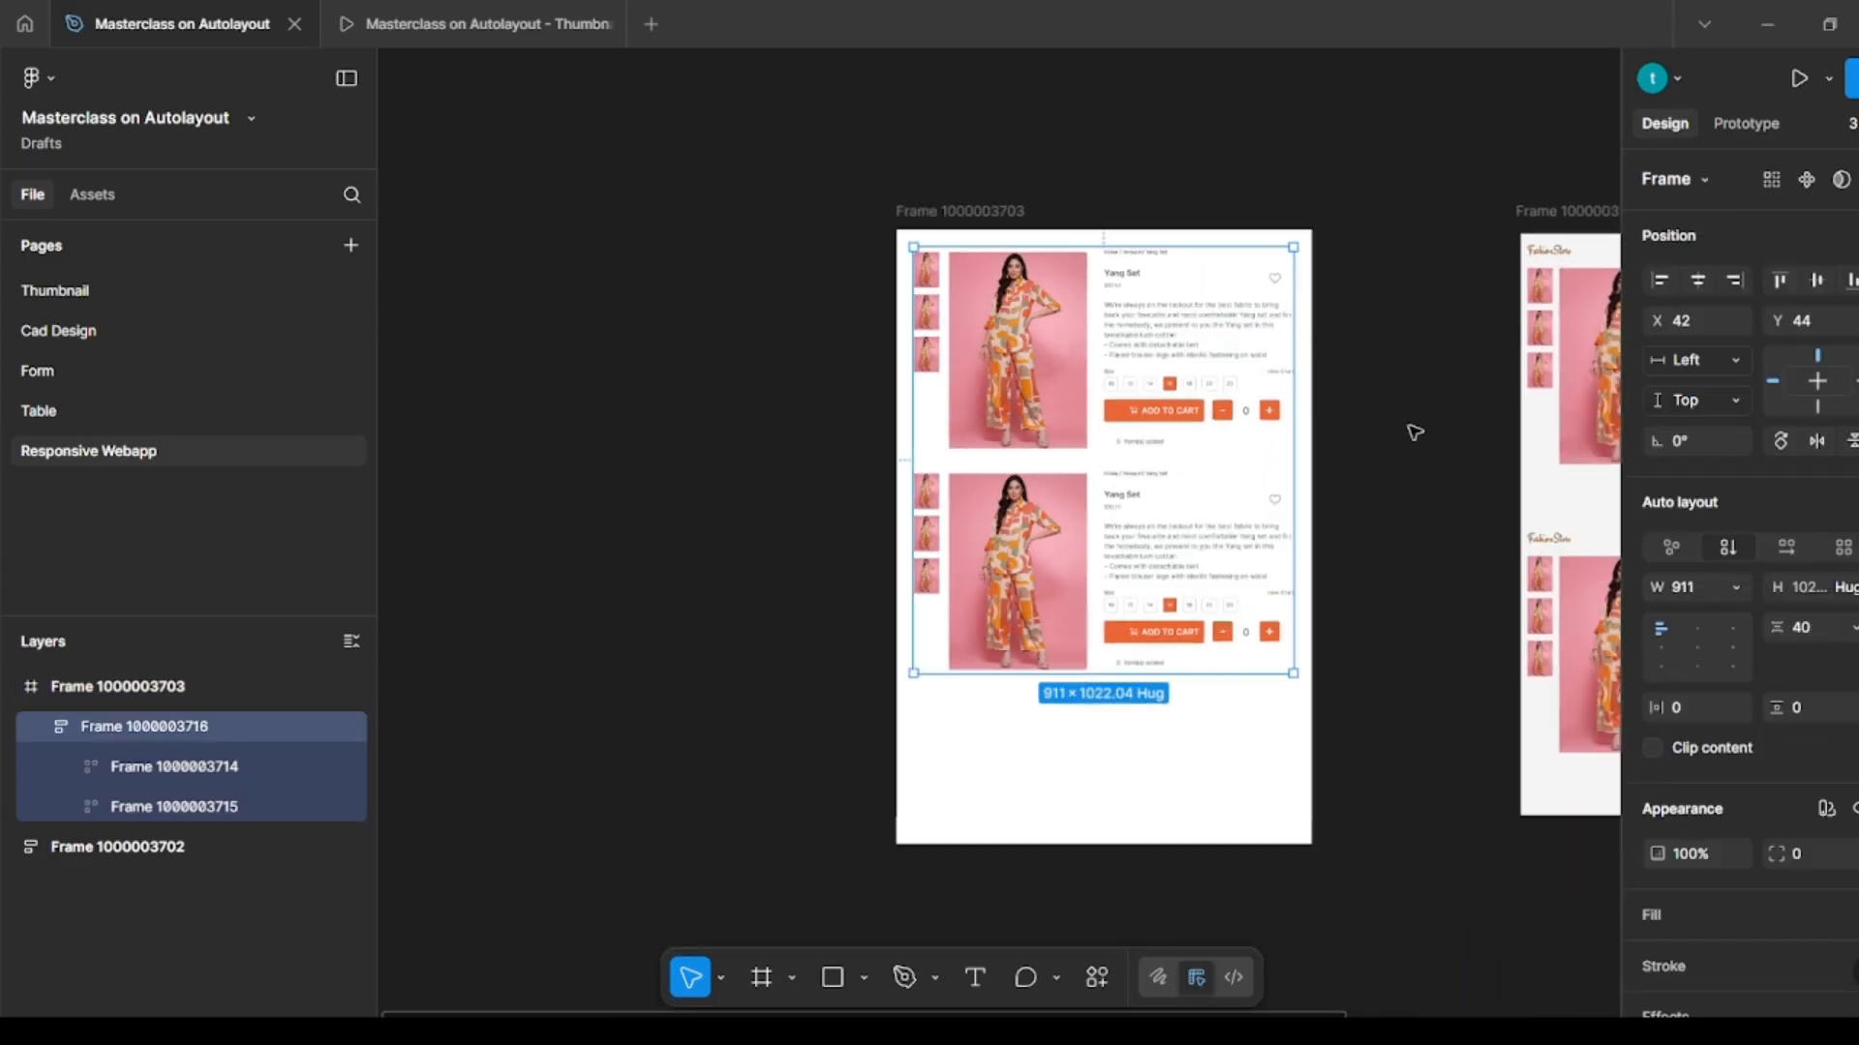
{"action": "left_click", "coordinate": [963, 213]}
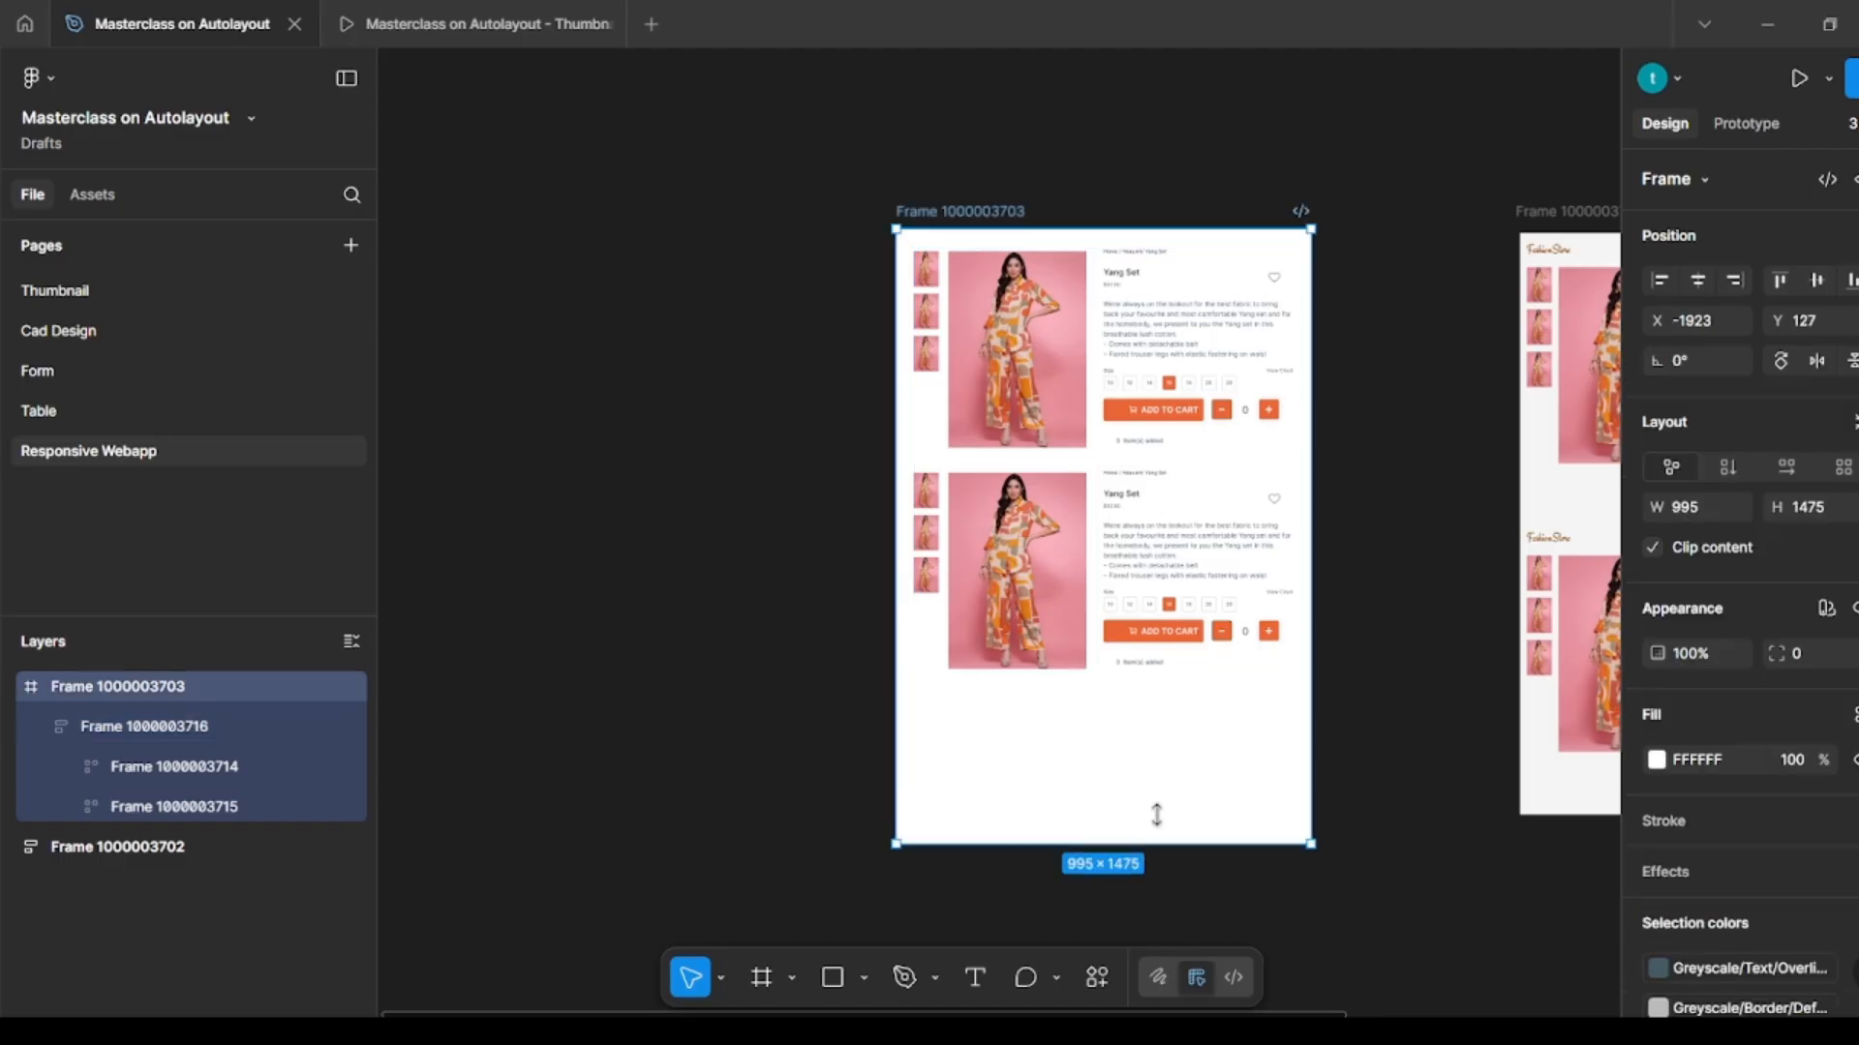
{"action": "left_click_drag", "start_coordinate": [1154, 842], "coordinate": [1181, 699]}
{"action": "left_click", "coordinate": [1341, 607]}
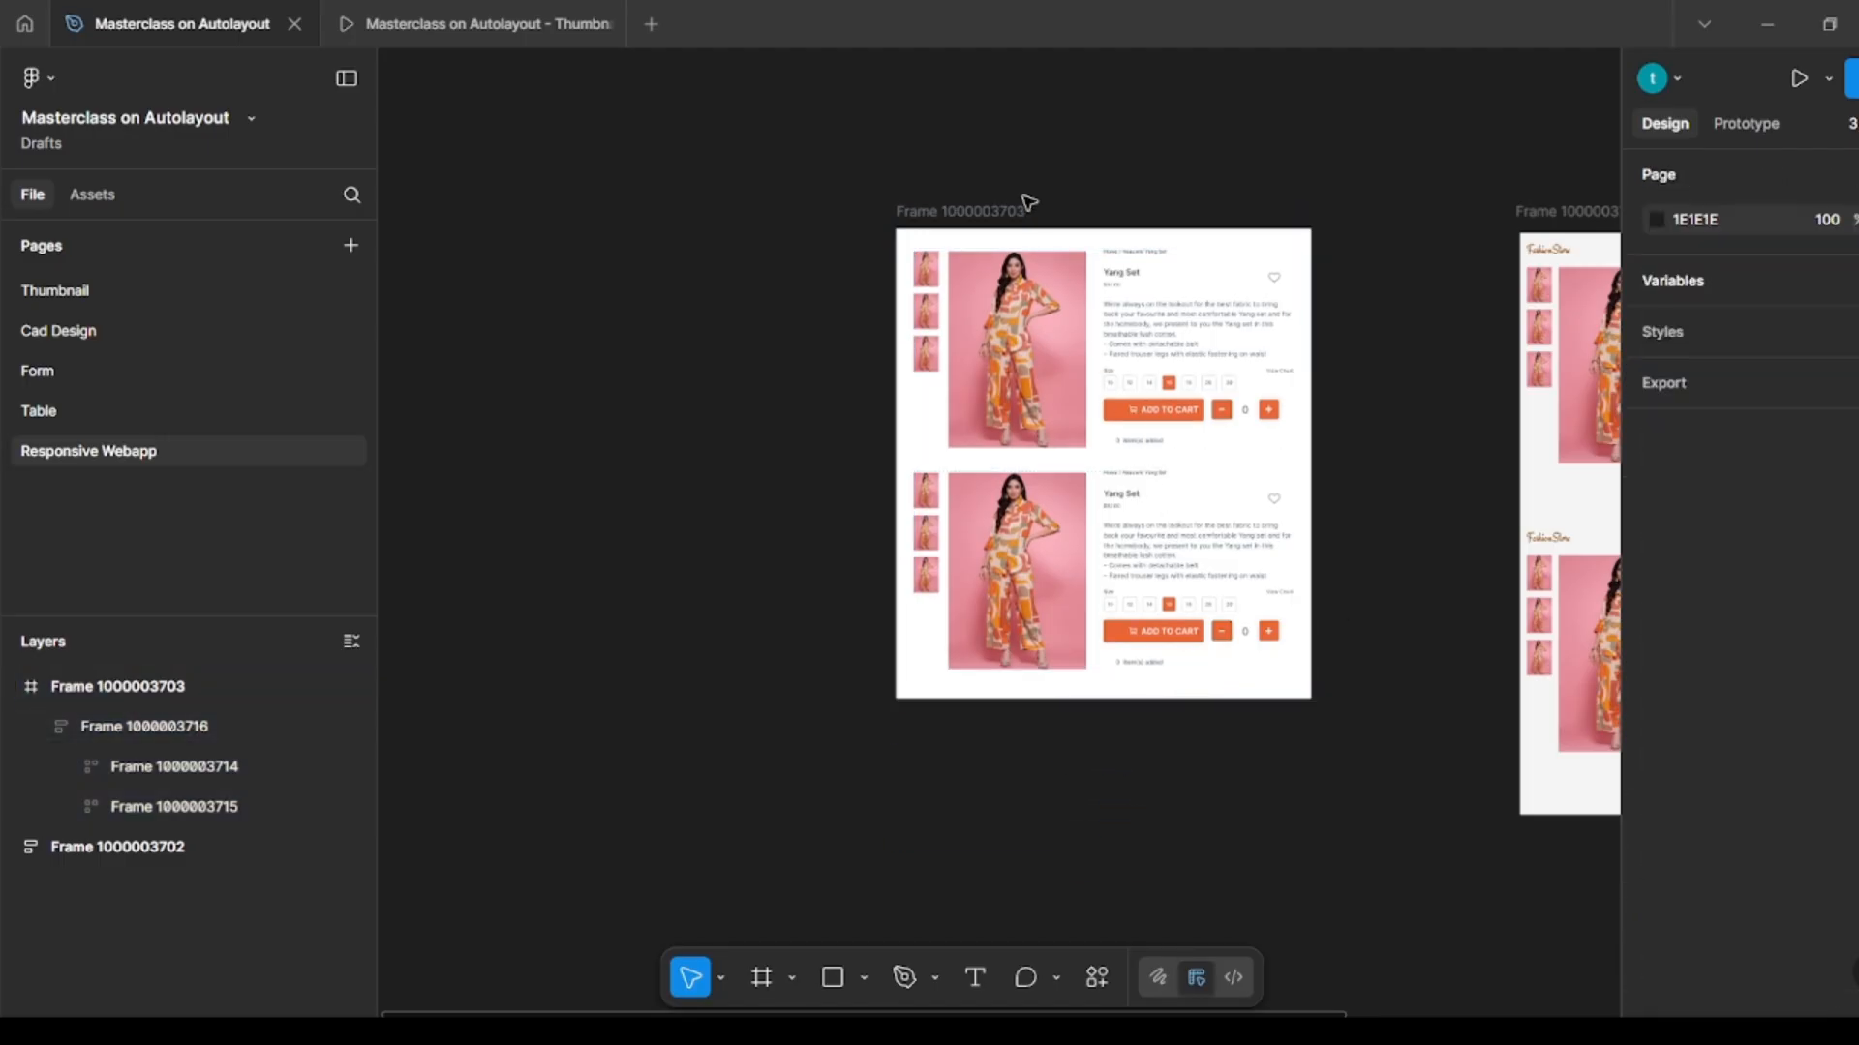
Step: Apply auto layout to the outer page frame that holds the two stacked product sections
{"action": "left_click", "coordinate": [939, 230]}
{"action": "mouse_move", "coordinate": [1311, 320]}
{"action": "left_mouse_down"}
{"action": "mouse_move", "coordinate": [1033, 322]}
{"action": "mouse_move", "coordinate": [1327, 332]}
{"action": "mouse_move", "coordinate": [1312, 337]}
{"action": "left_mouse_up"}
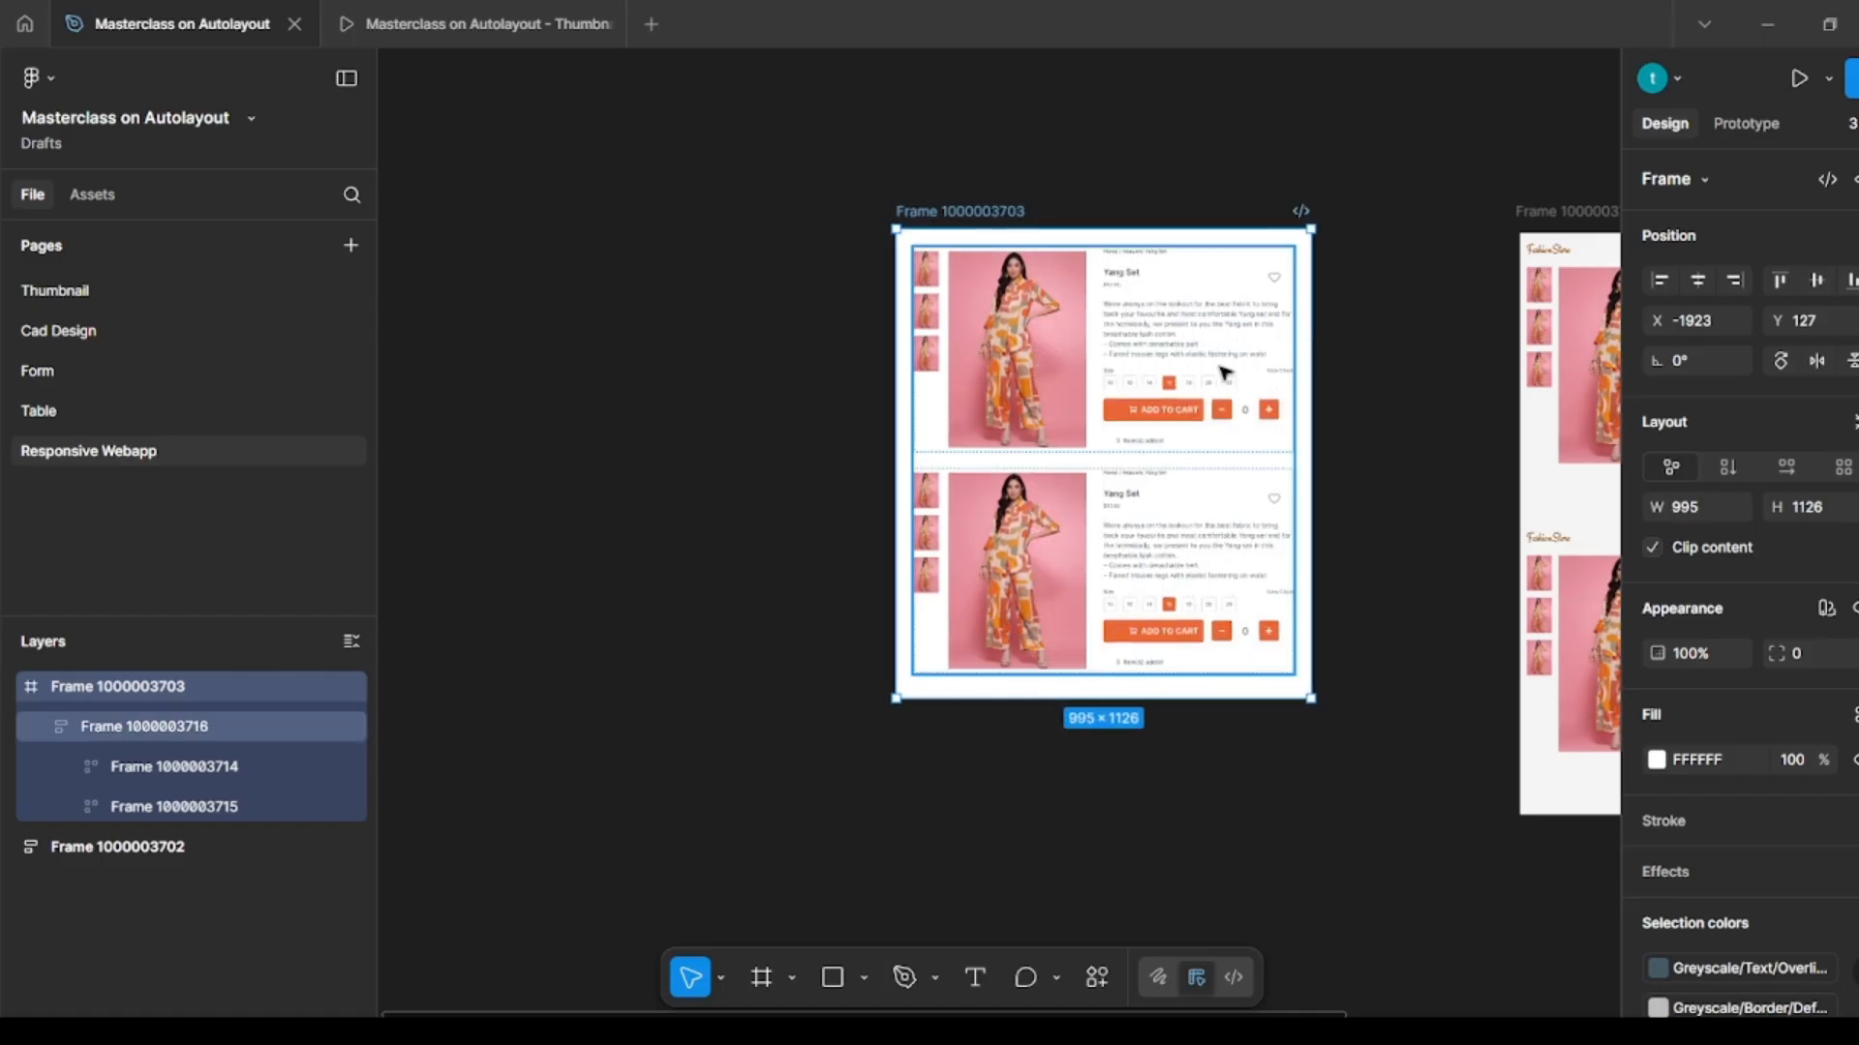
{"action": "left_click", "coordinate": [1041, 148]}
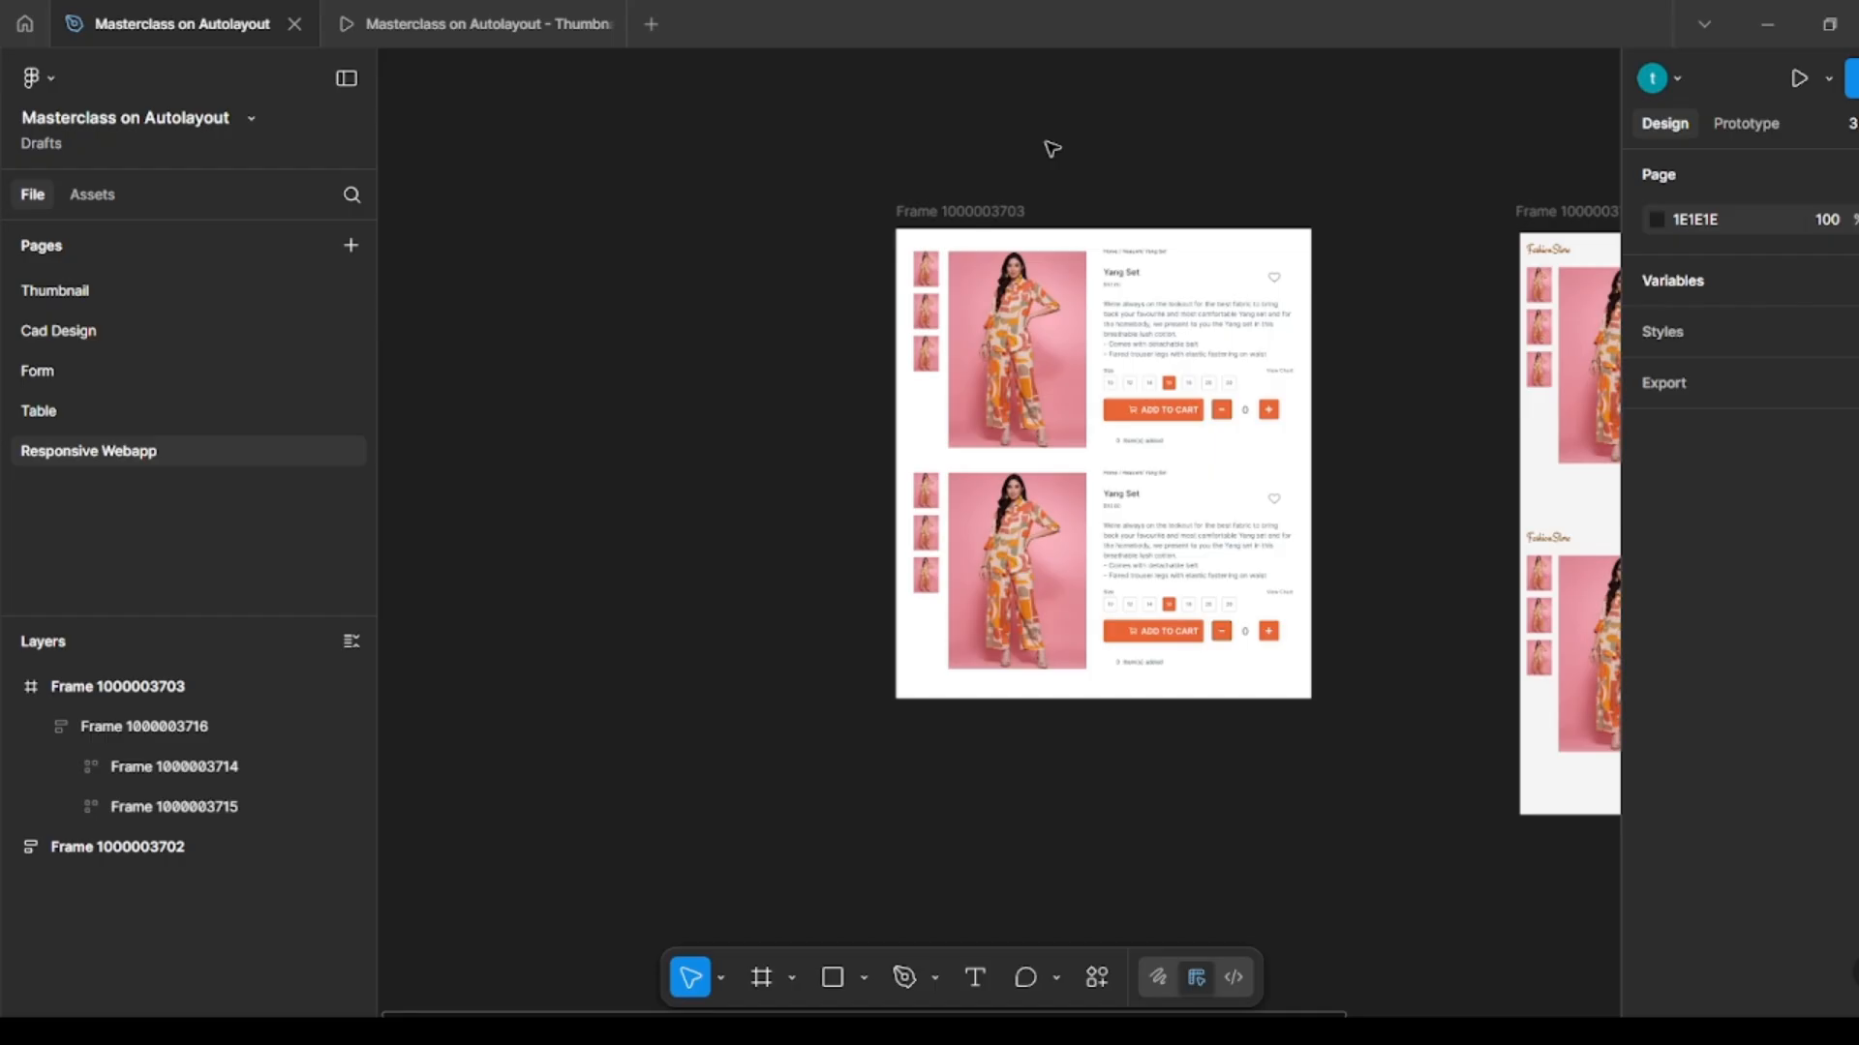
{"action": "left_click", "coordinate": [987, 217]}
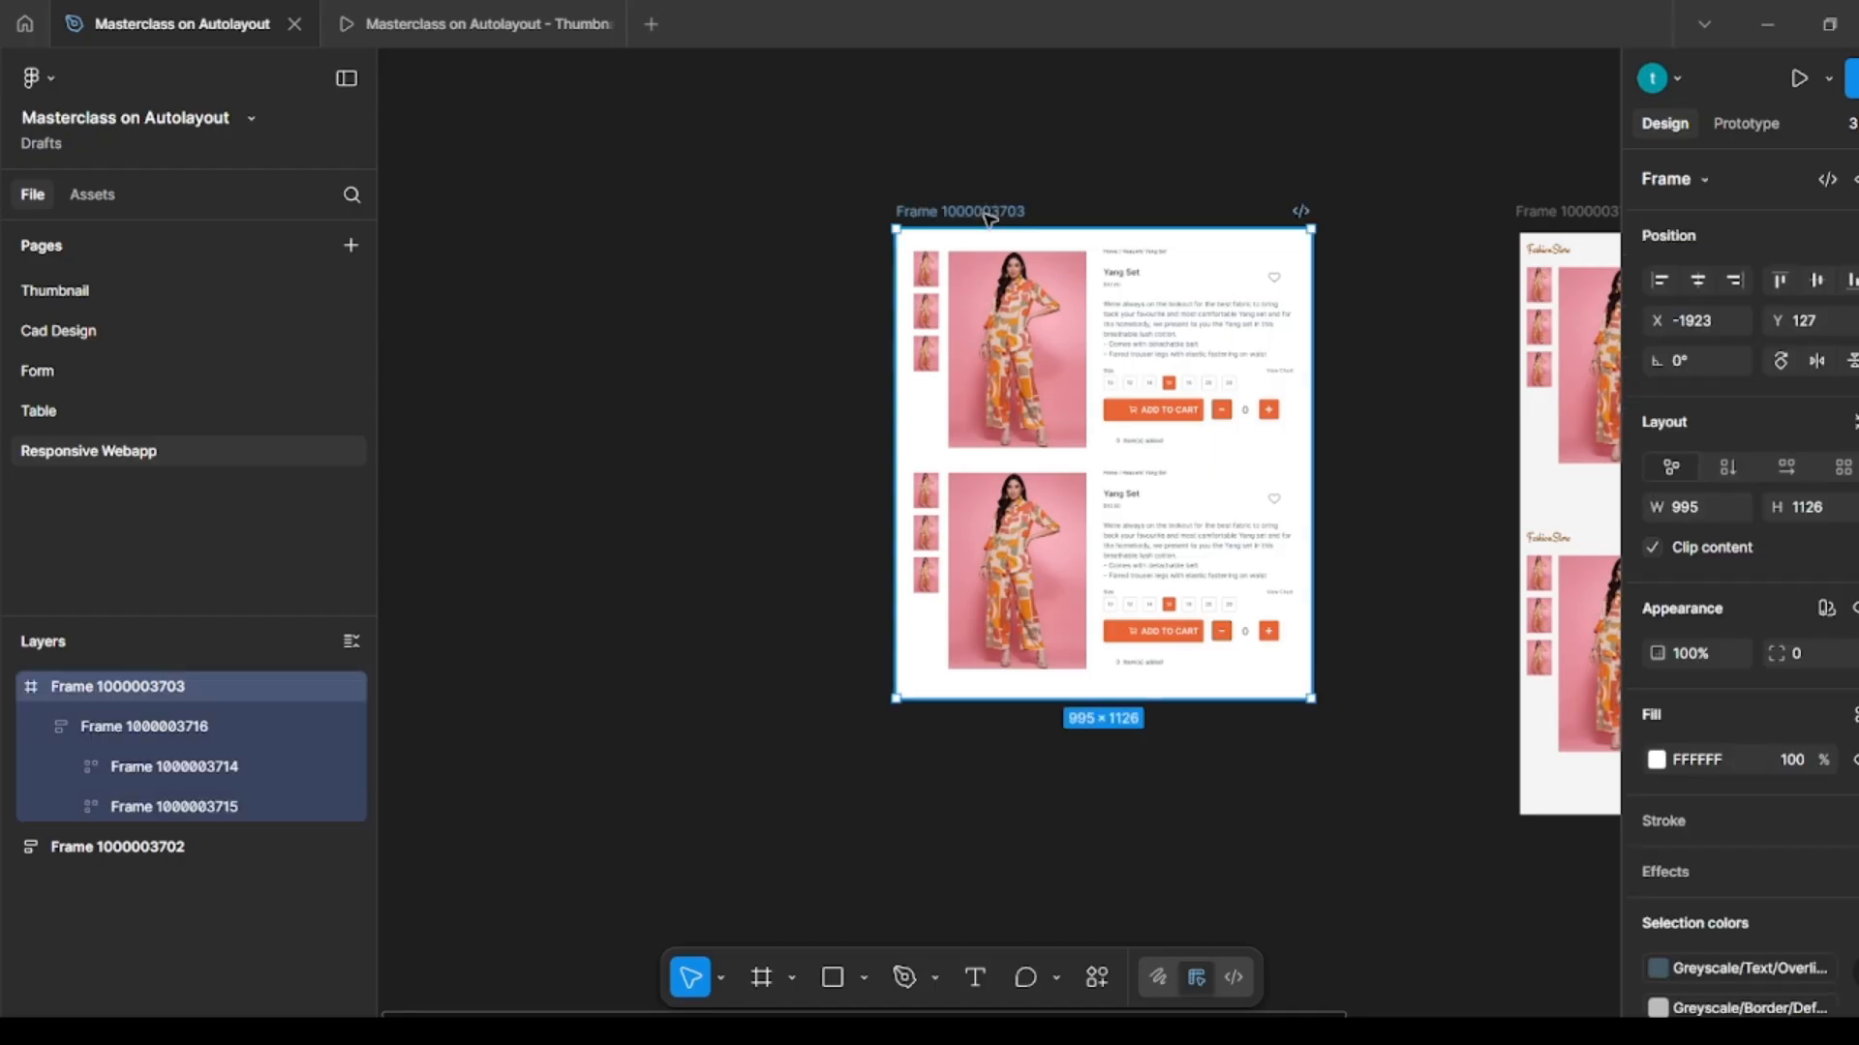
{"action": "key", "text": "shift+a"}
{"action": "left_click", "coordinate": [1008, 182]}
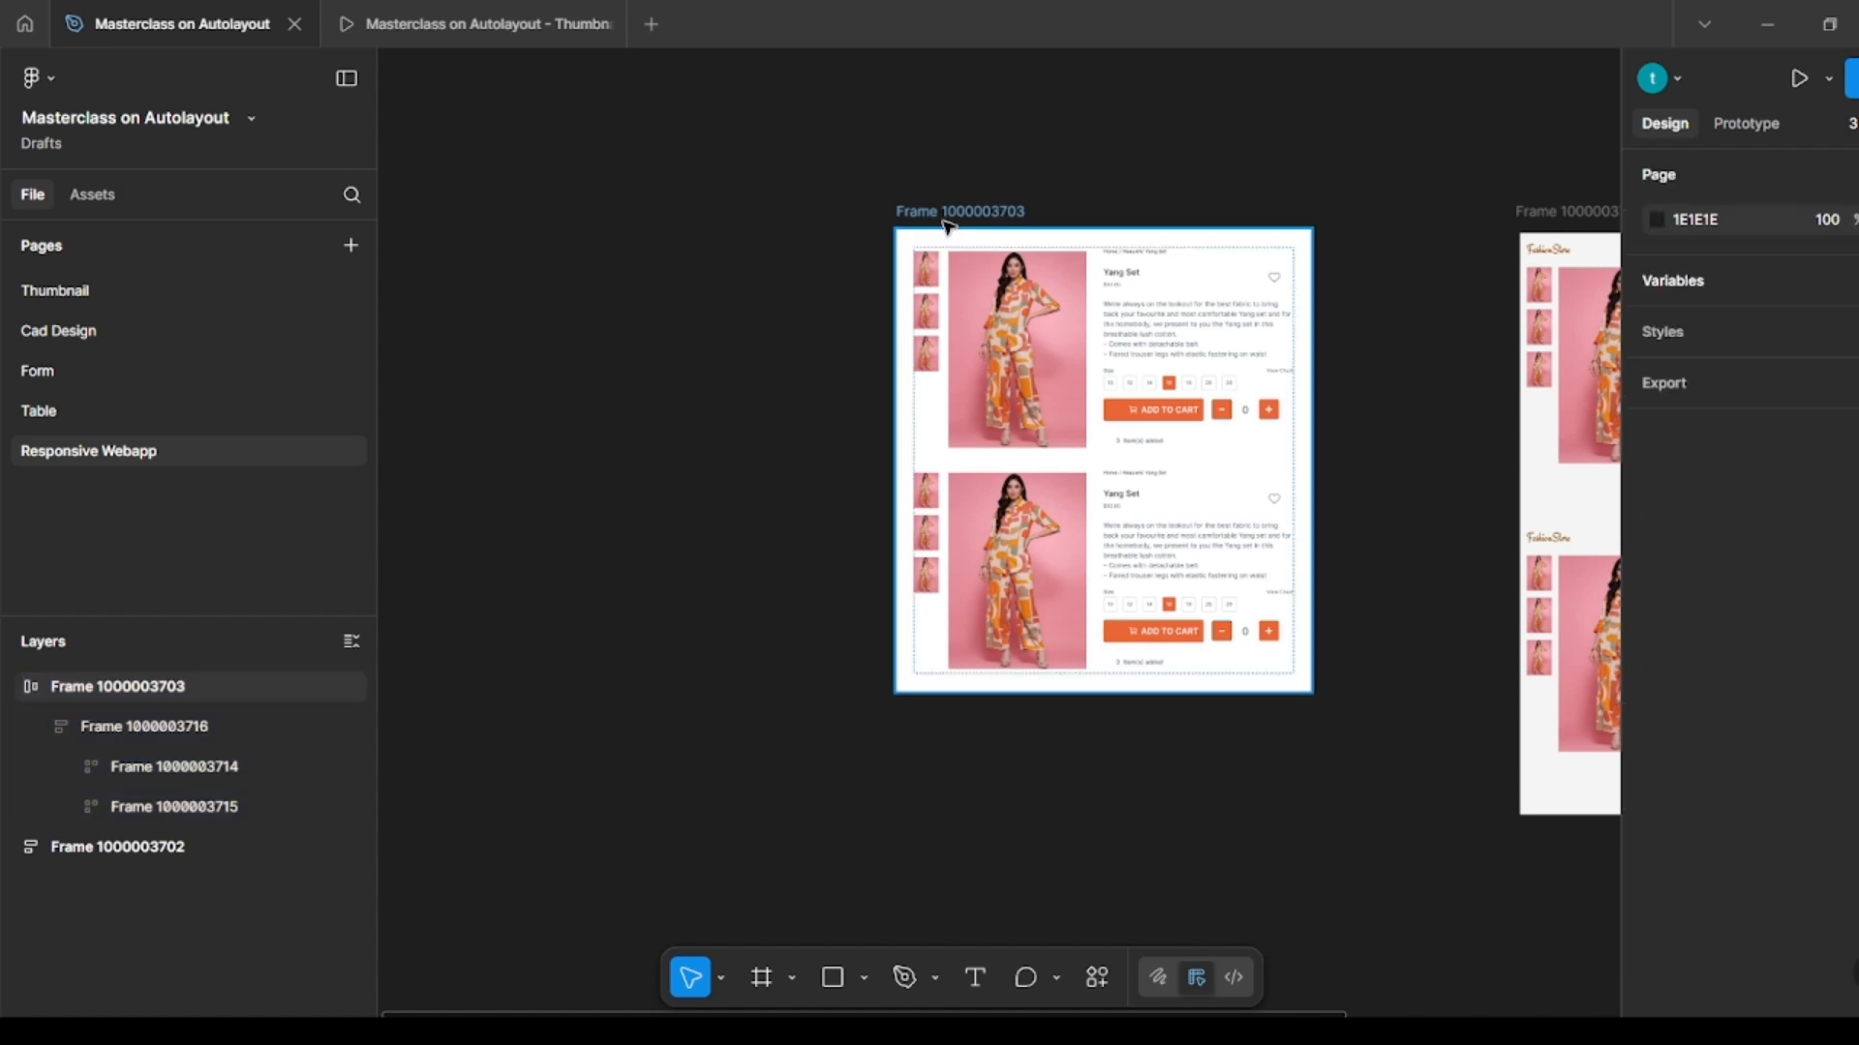
Step: Set the stacked product sections frame to fill its container's width, and widen the outer page frame to about 1316
{"action": "left_click", "coordinate": [948, 217]}
{"action": "mouse_move", "coordinate": [1314, 299]}
{"action": "left_mouse_down"}
{"action": "mouse_move", "coordinate": [959, 299]}
{"action": "mouse_move", "coordinate": [1330, 300]}
{"action": "left_mouse_up"}
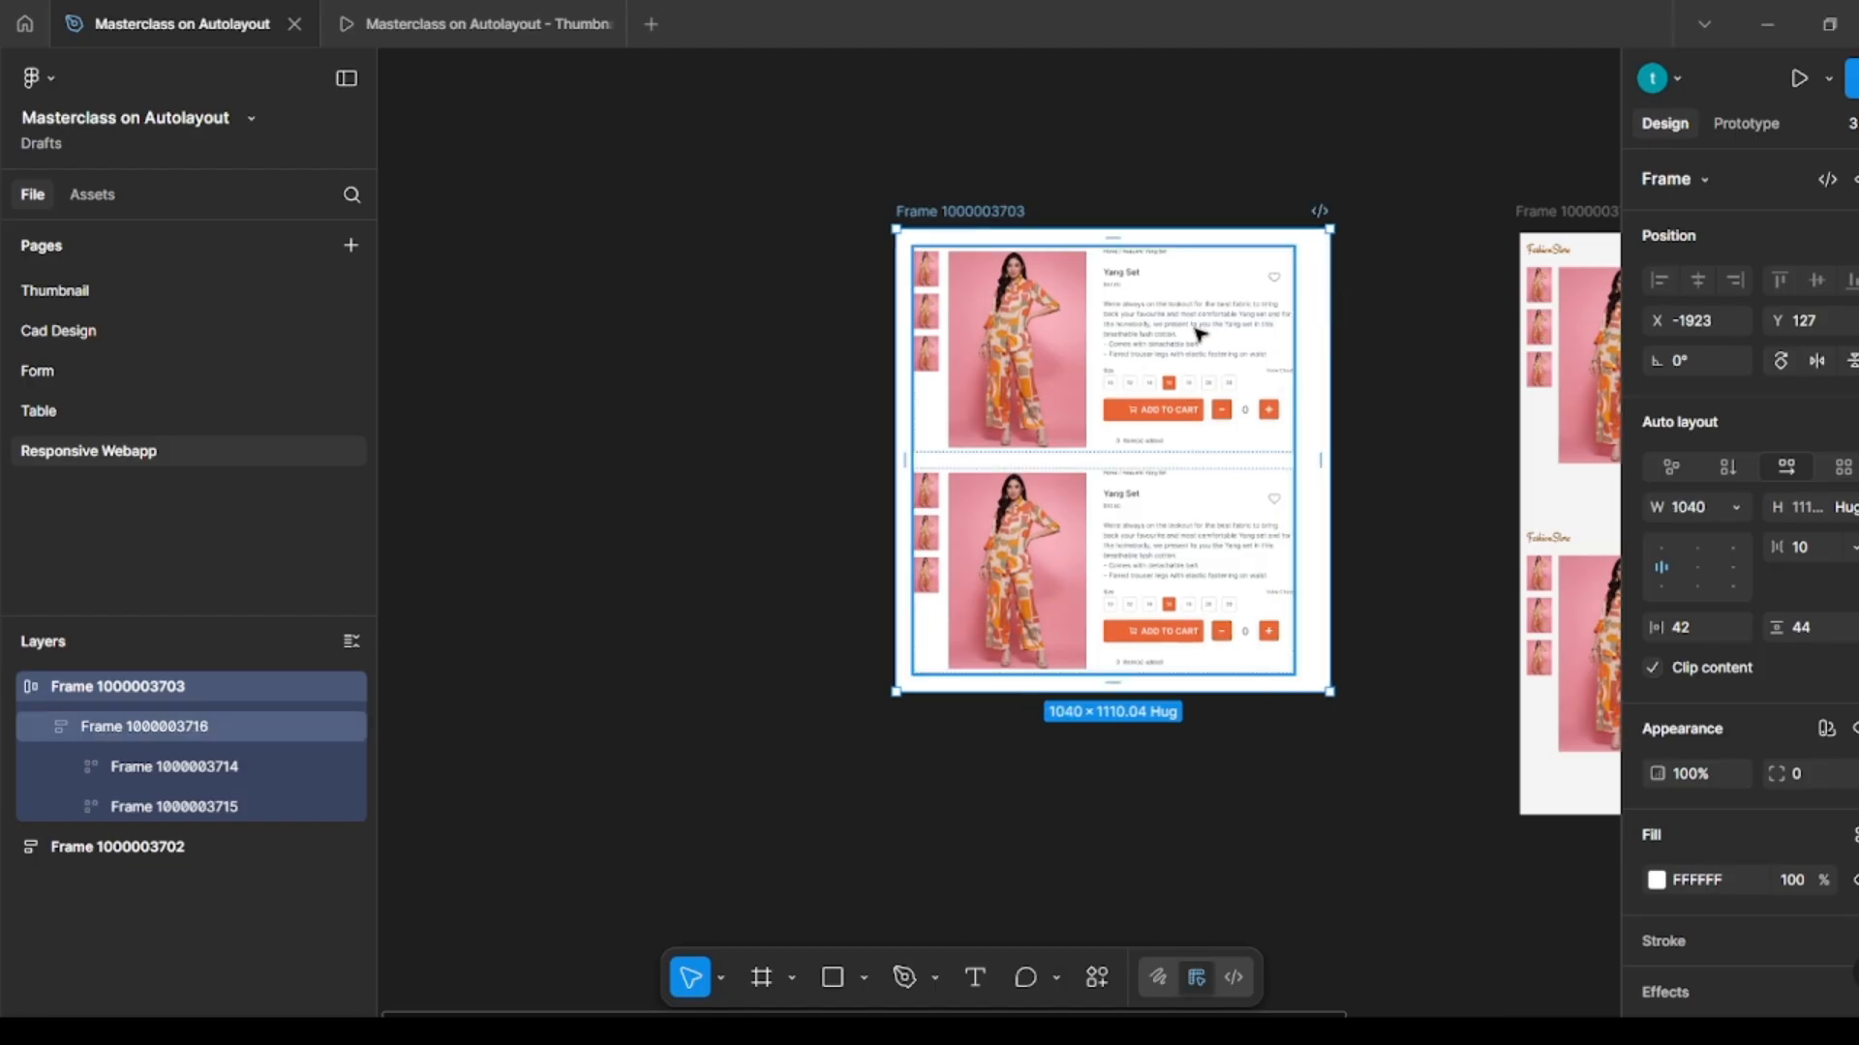
{"action": "left_click", "coordinate": [1120, 350]}
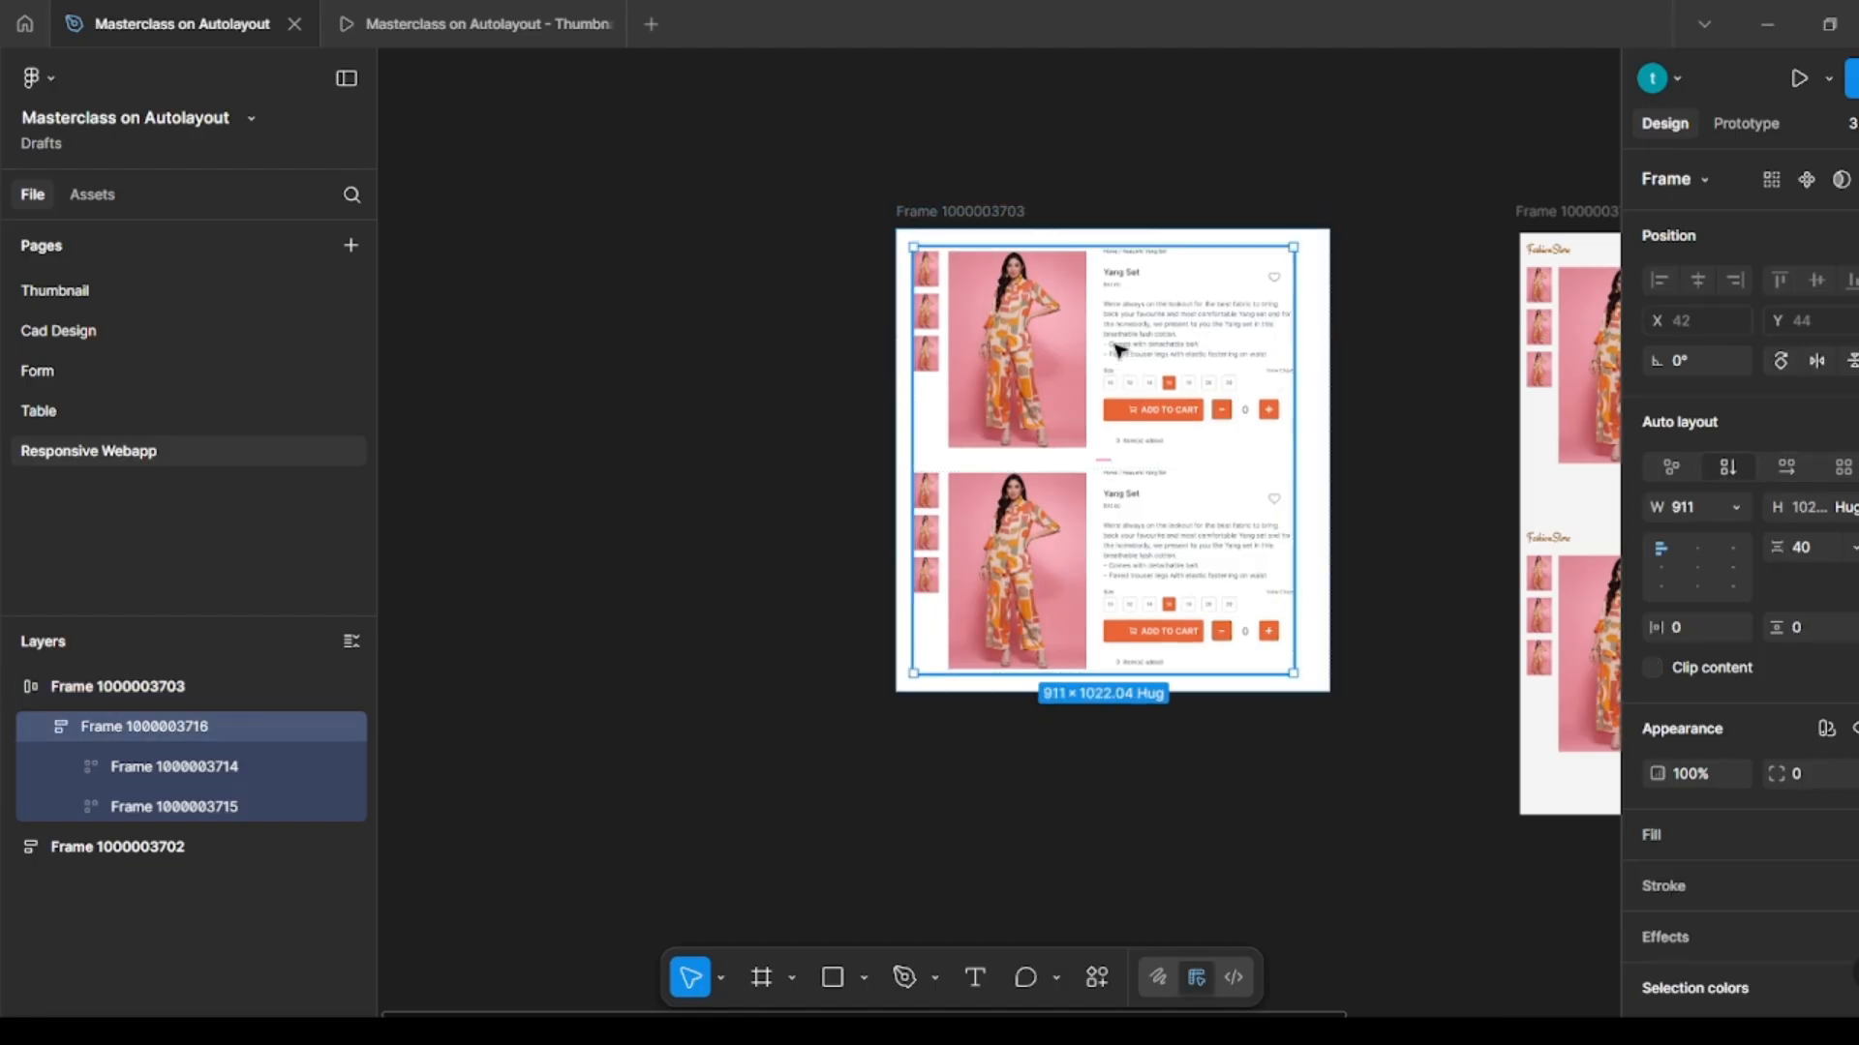
{"action": "left_click", "coordinate": [1730, 508]}
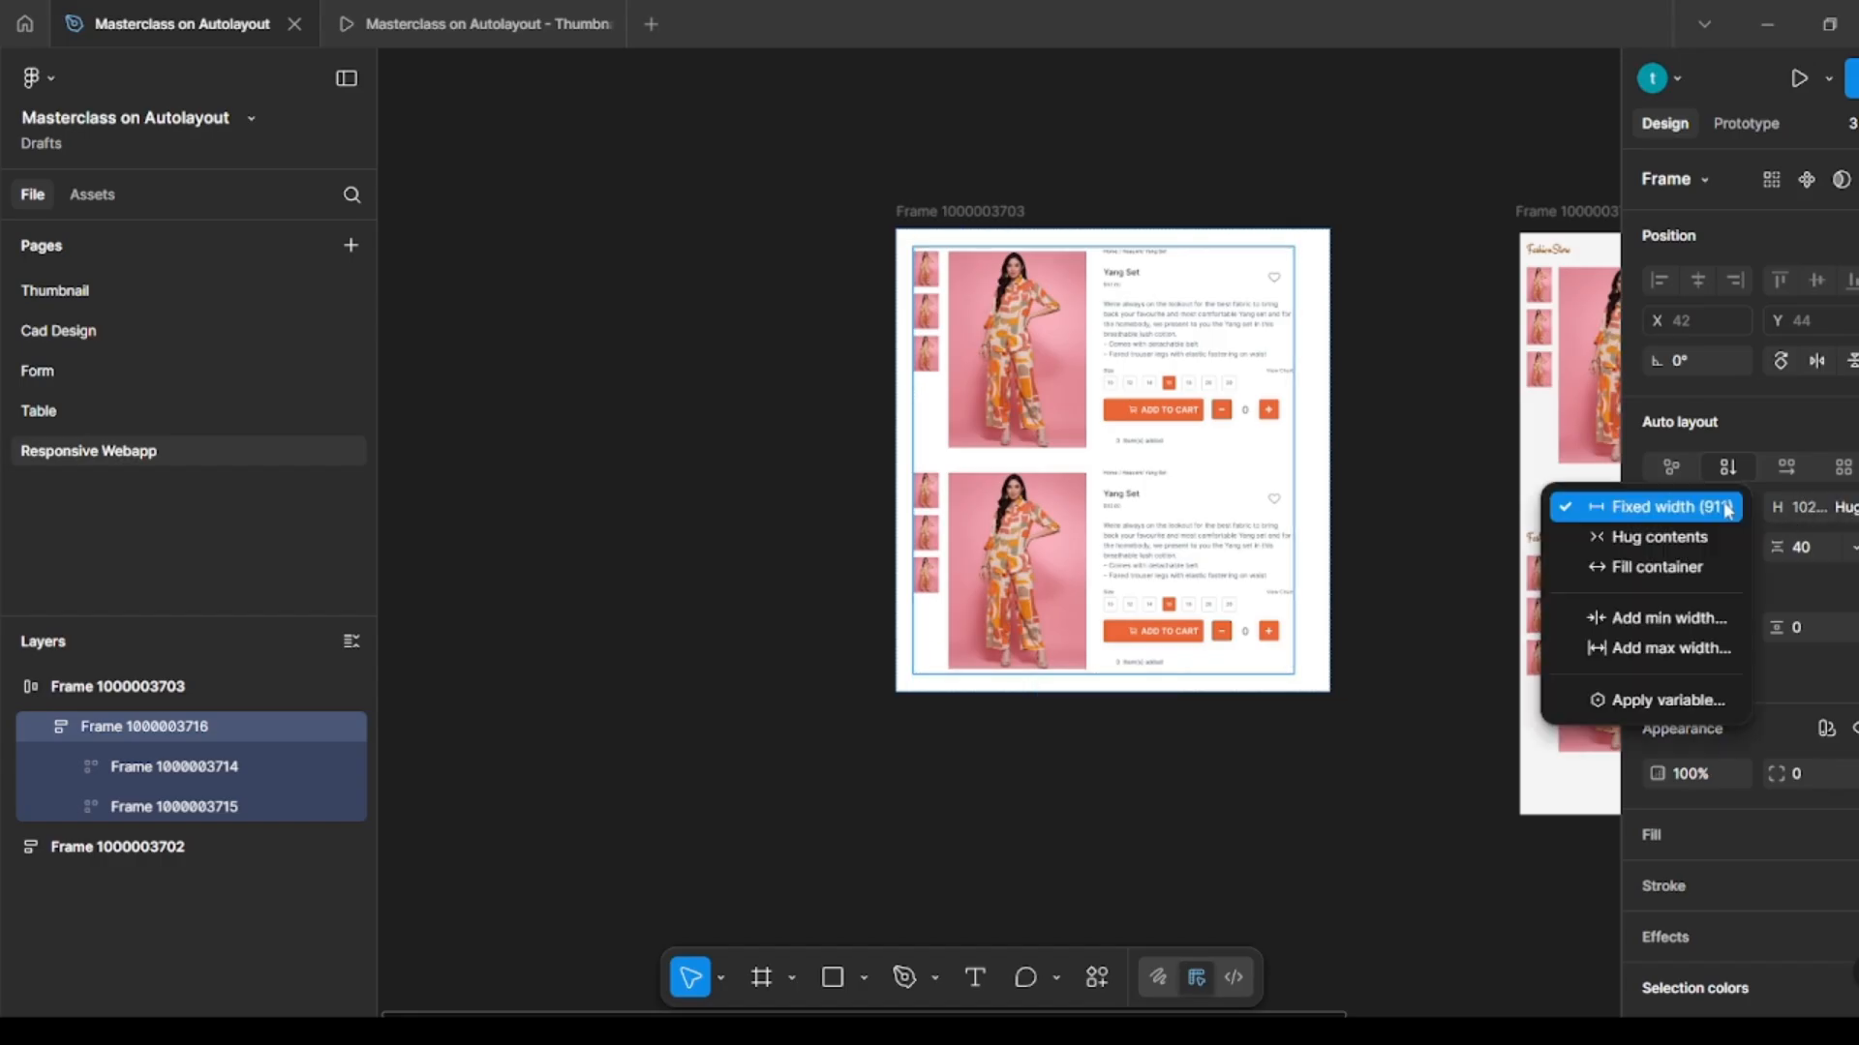
{"action": "left_click", "coordinate": [1682, 570]}
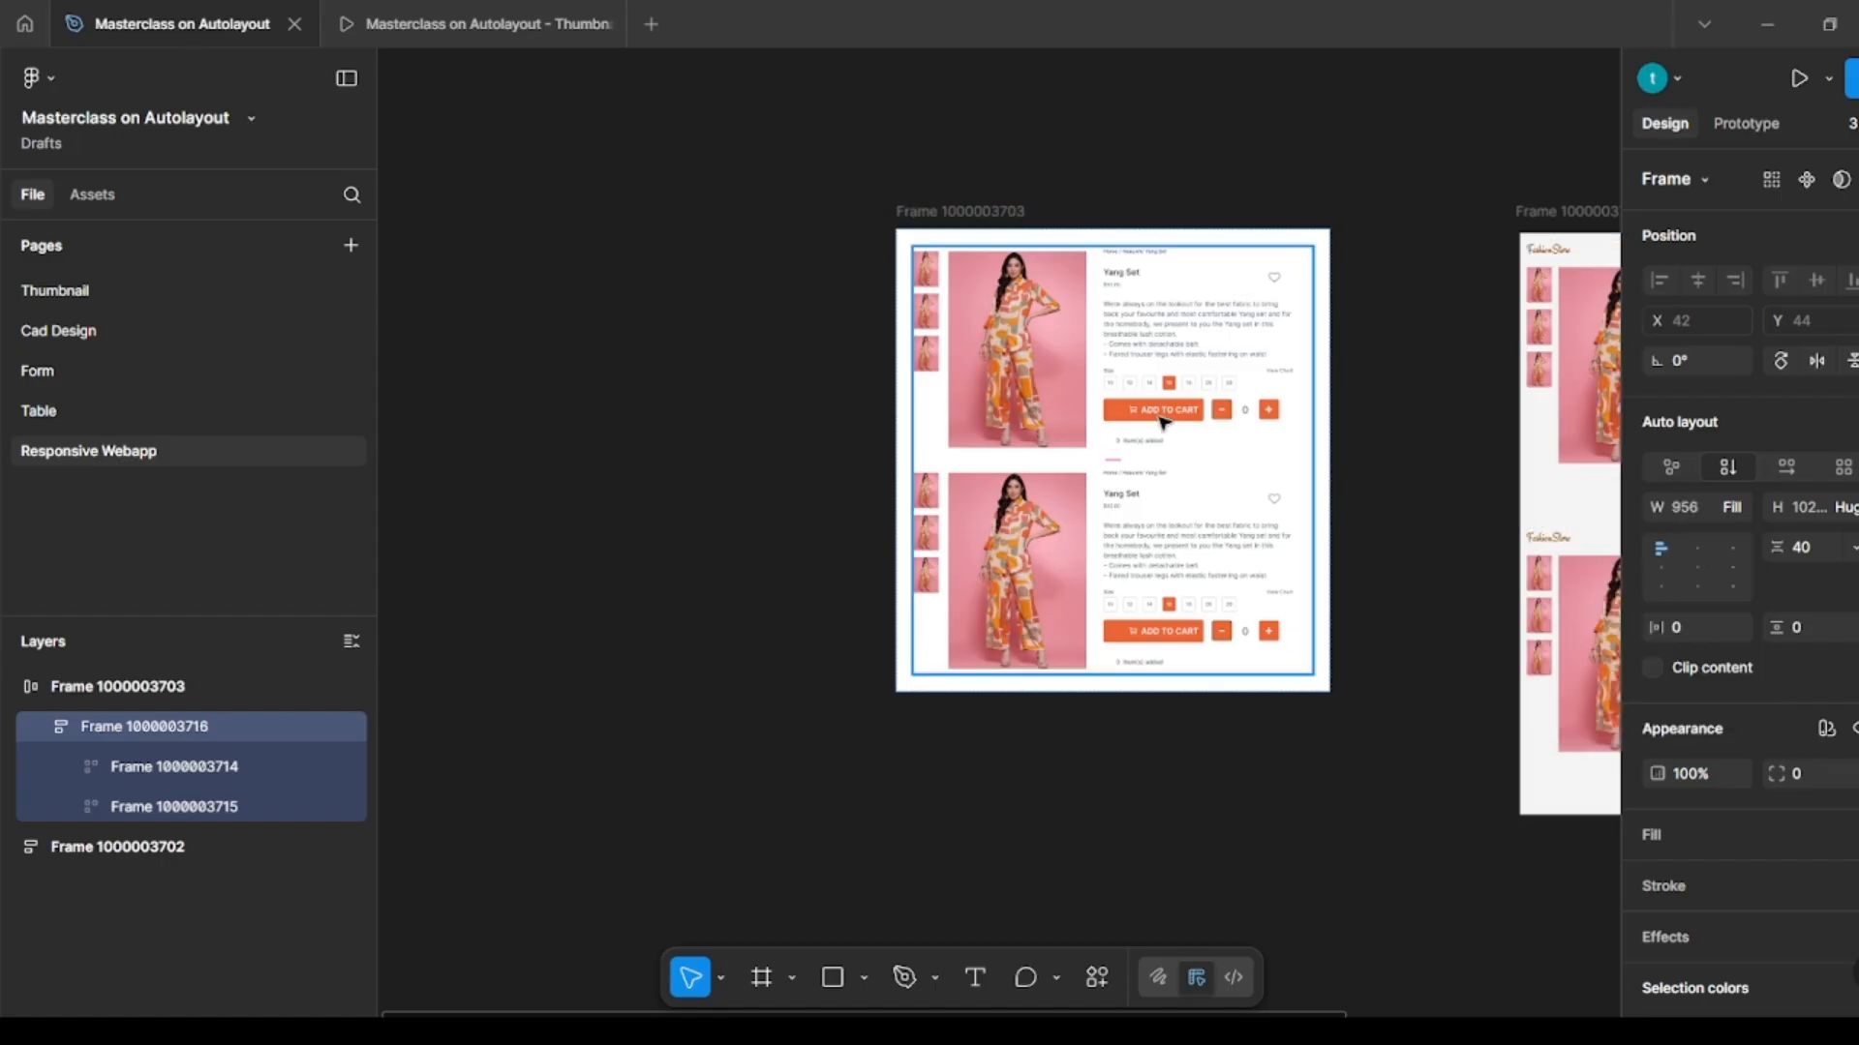
{"action": "left_click", "coordinate": [1002, 215]}
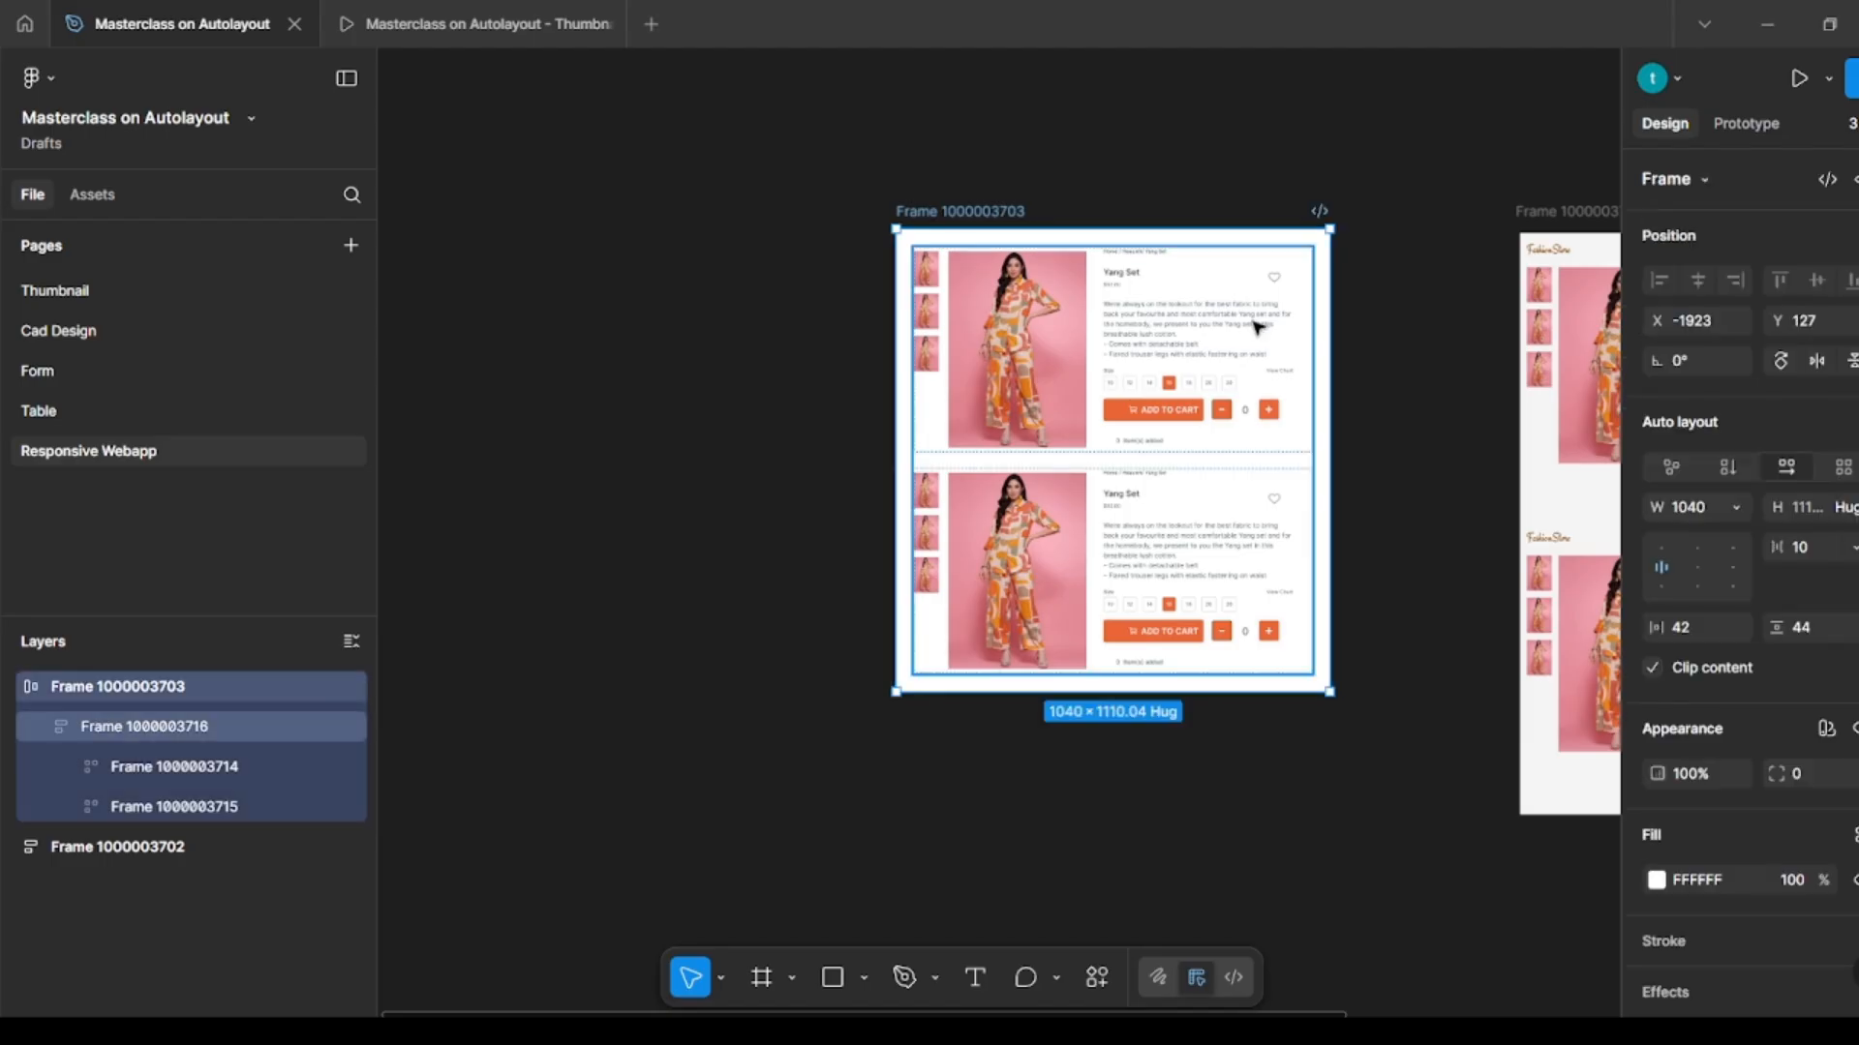
{"action": "left_click_drag", "start_coordinate": [1331, 352], "coordinate": [1445, 364]}
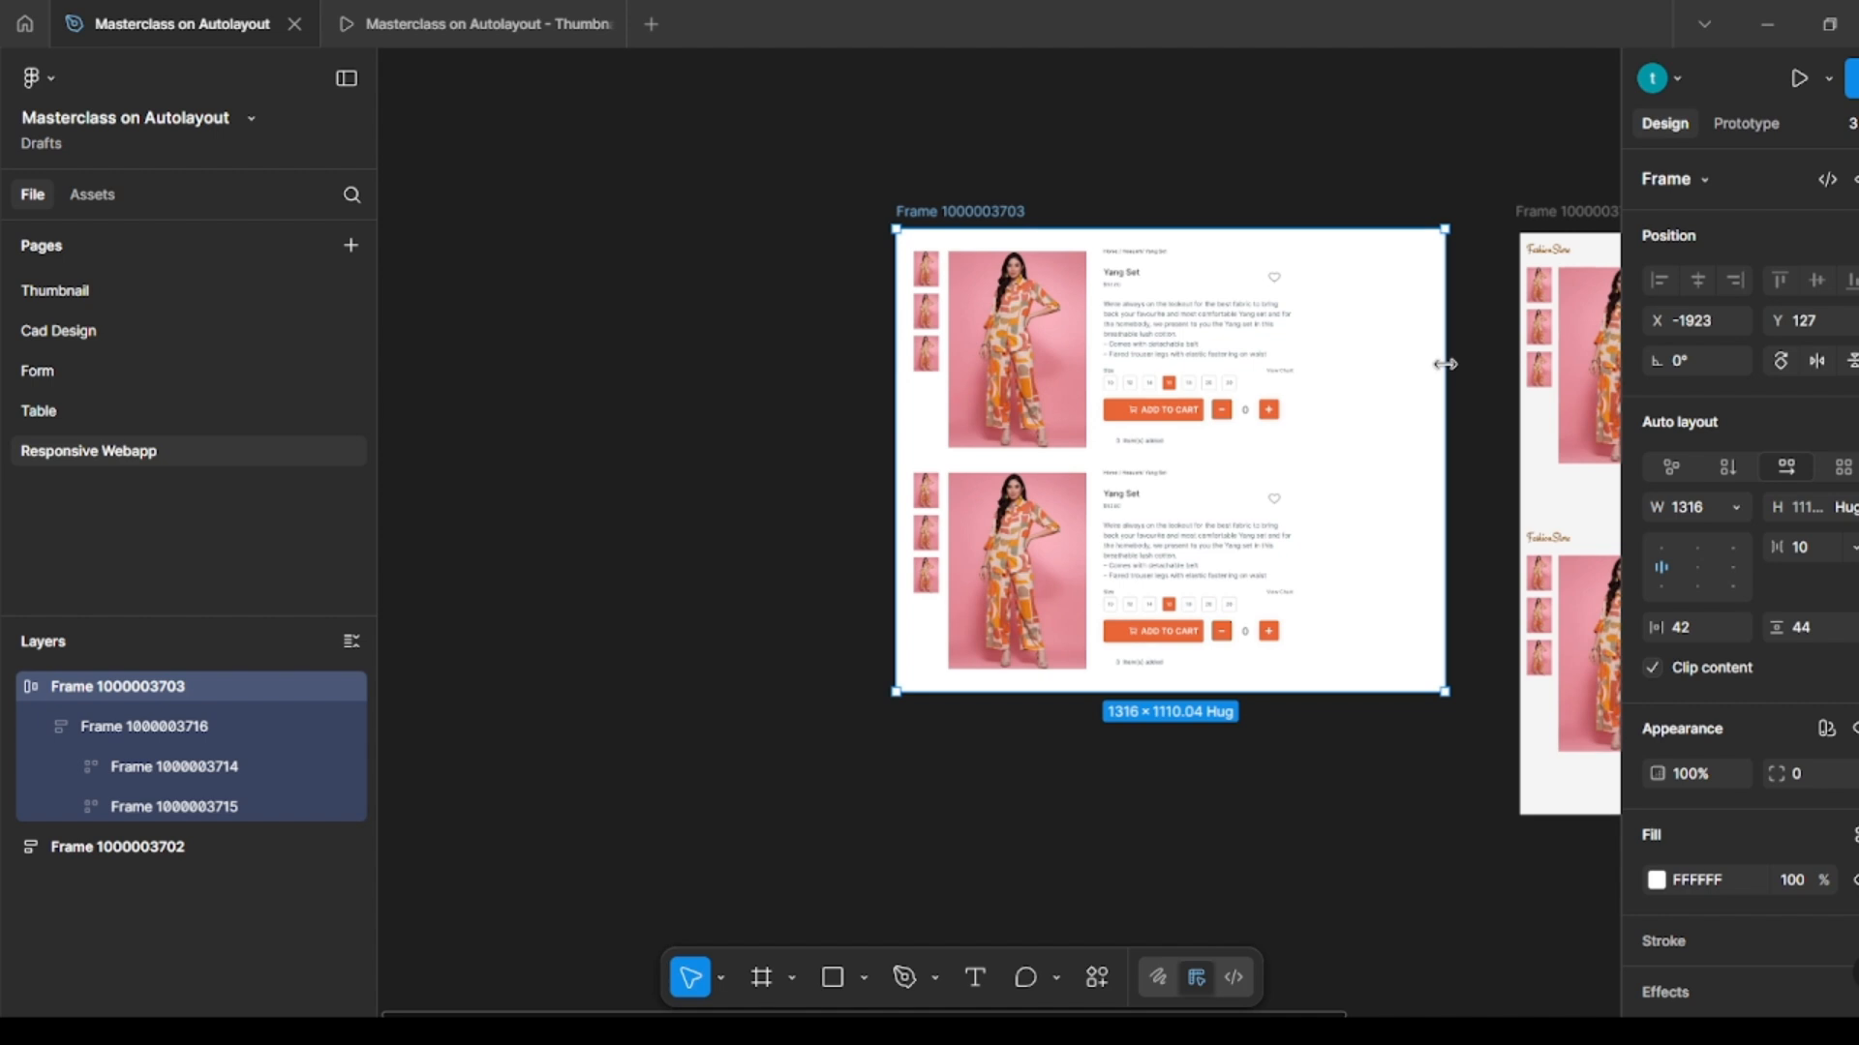
Step: Set the product information column in both product sections to fill its container's width
{"action": "double_click", "coordinate": [1249, 366]}
{"action": "double_click", "coordinate": [1248, 366]}
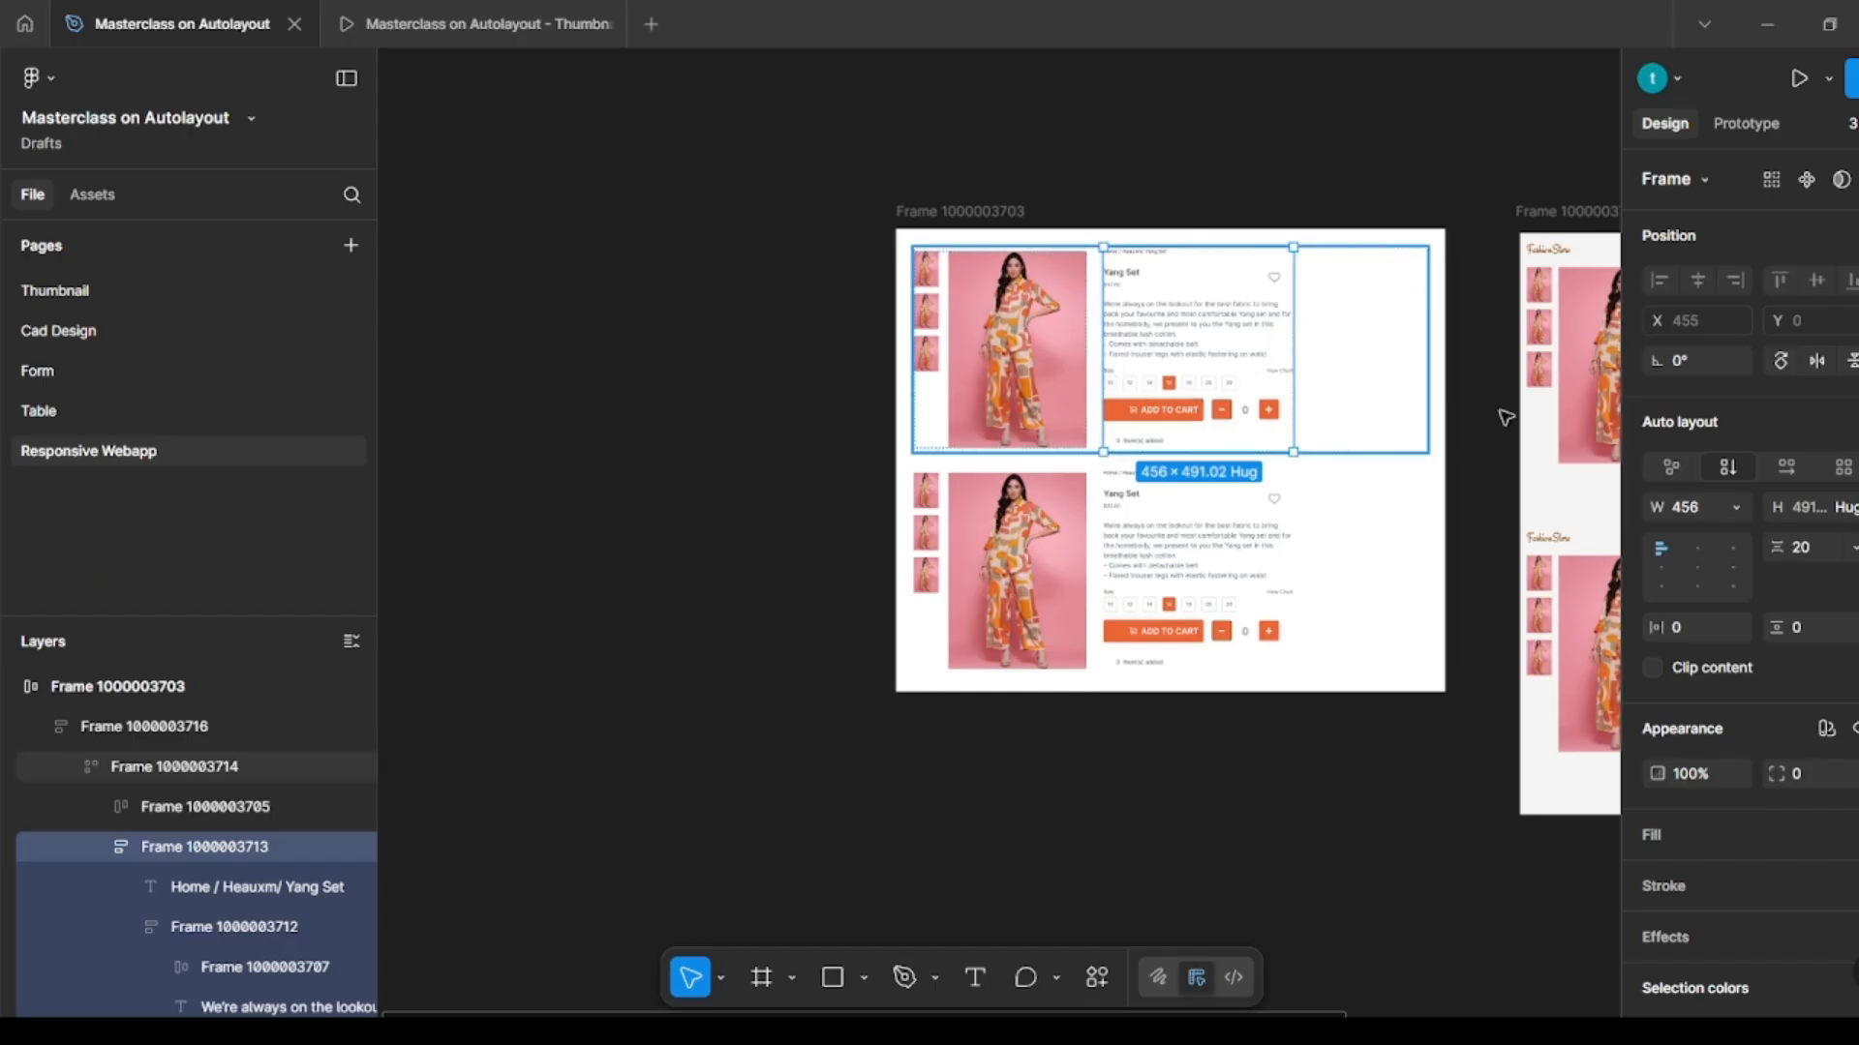
{"action": "left_click", "coordinate": [1734, 507]}
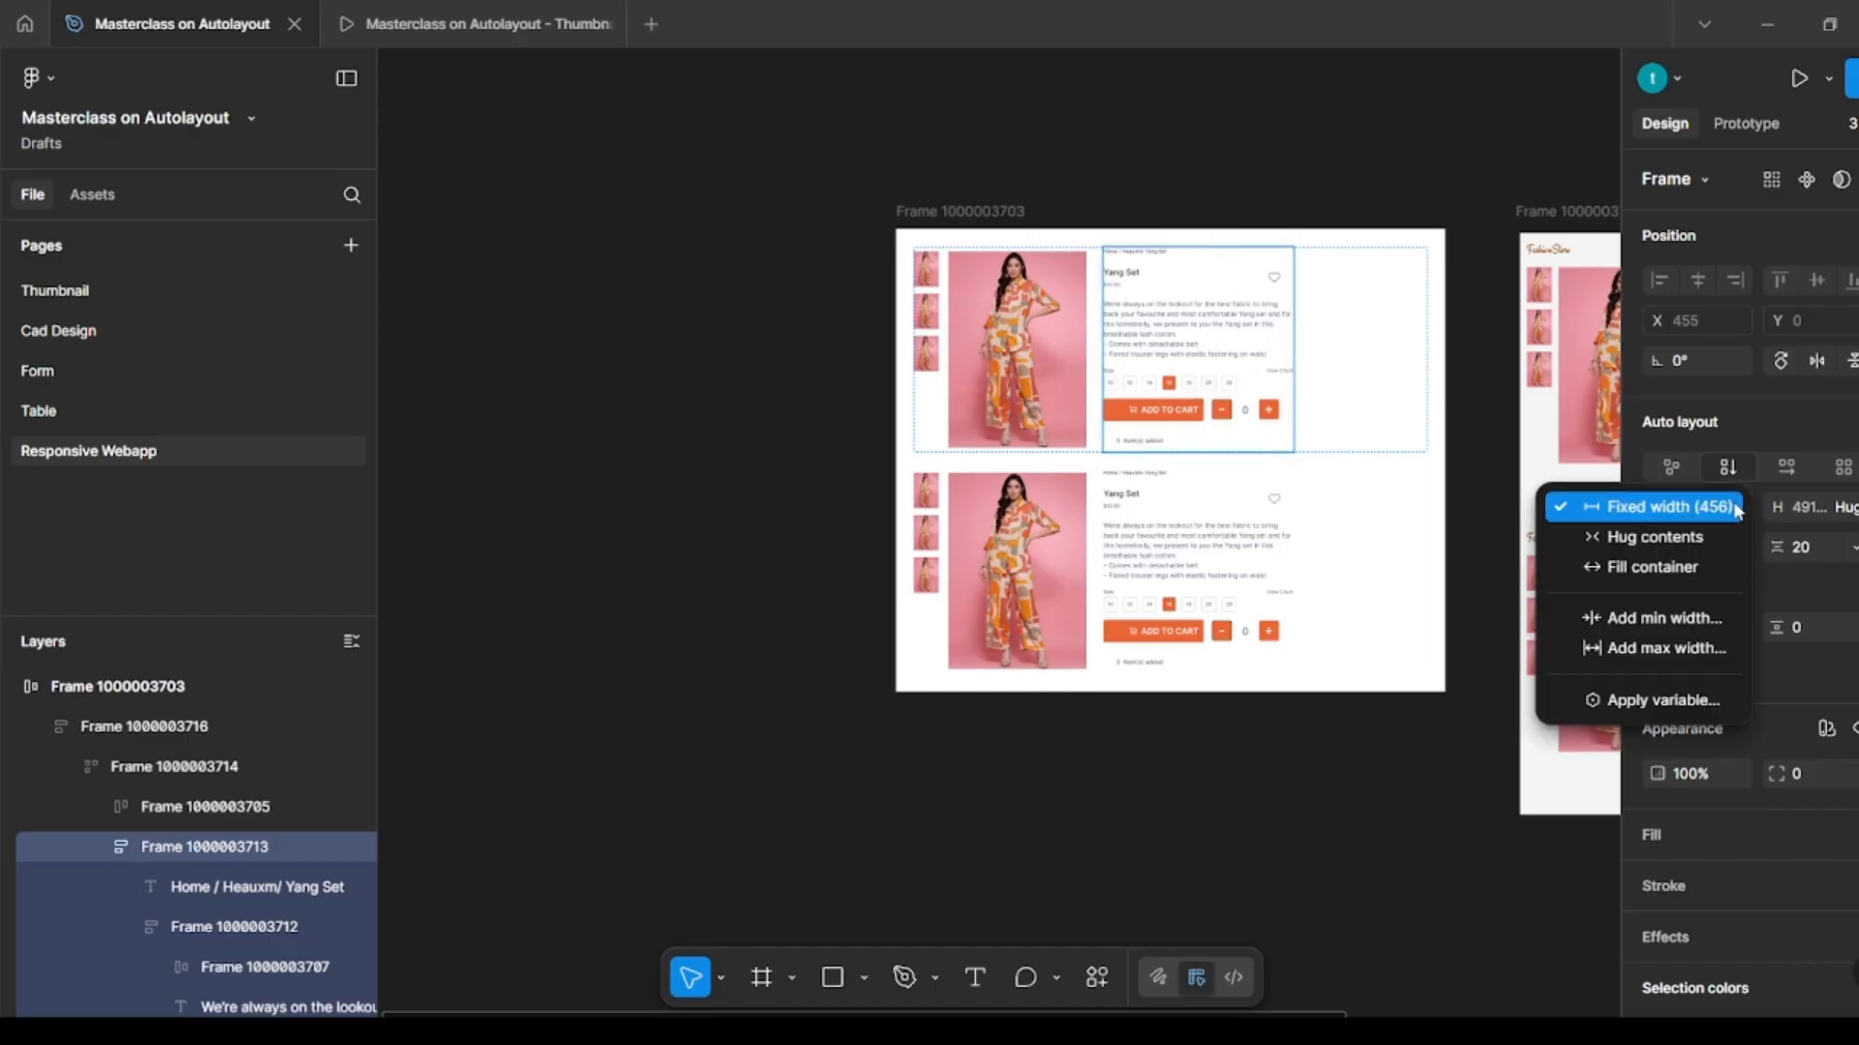
{"action": "left_click", "coordinate": [1696, 567]}
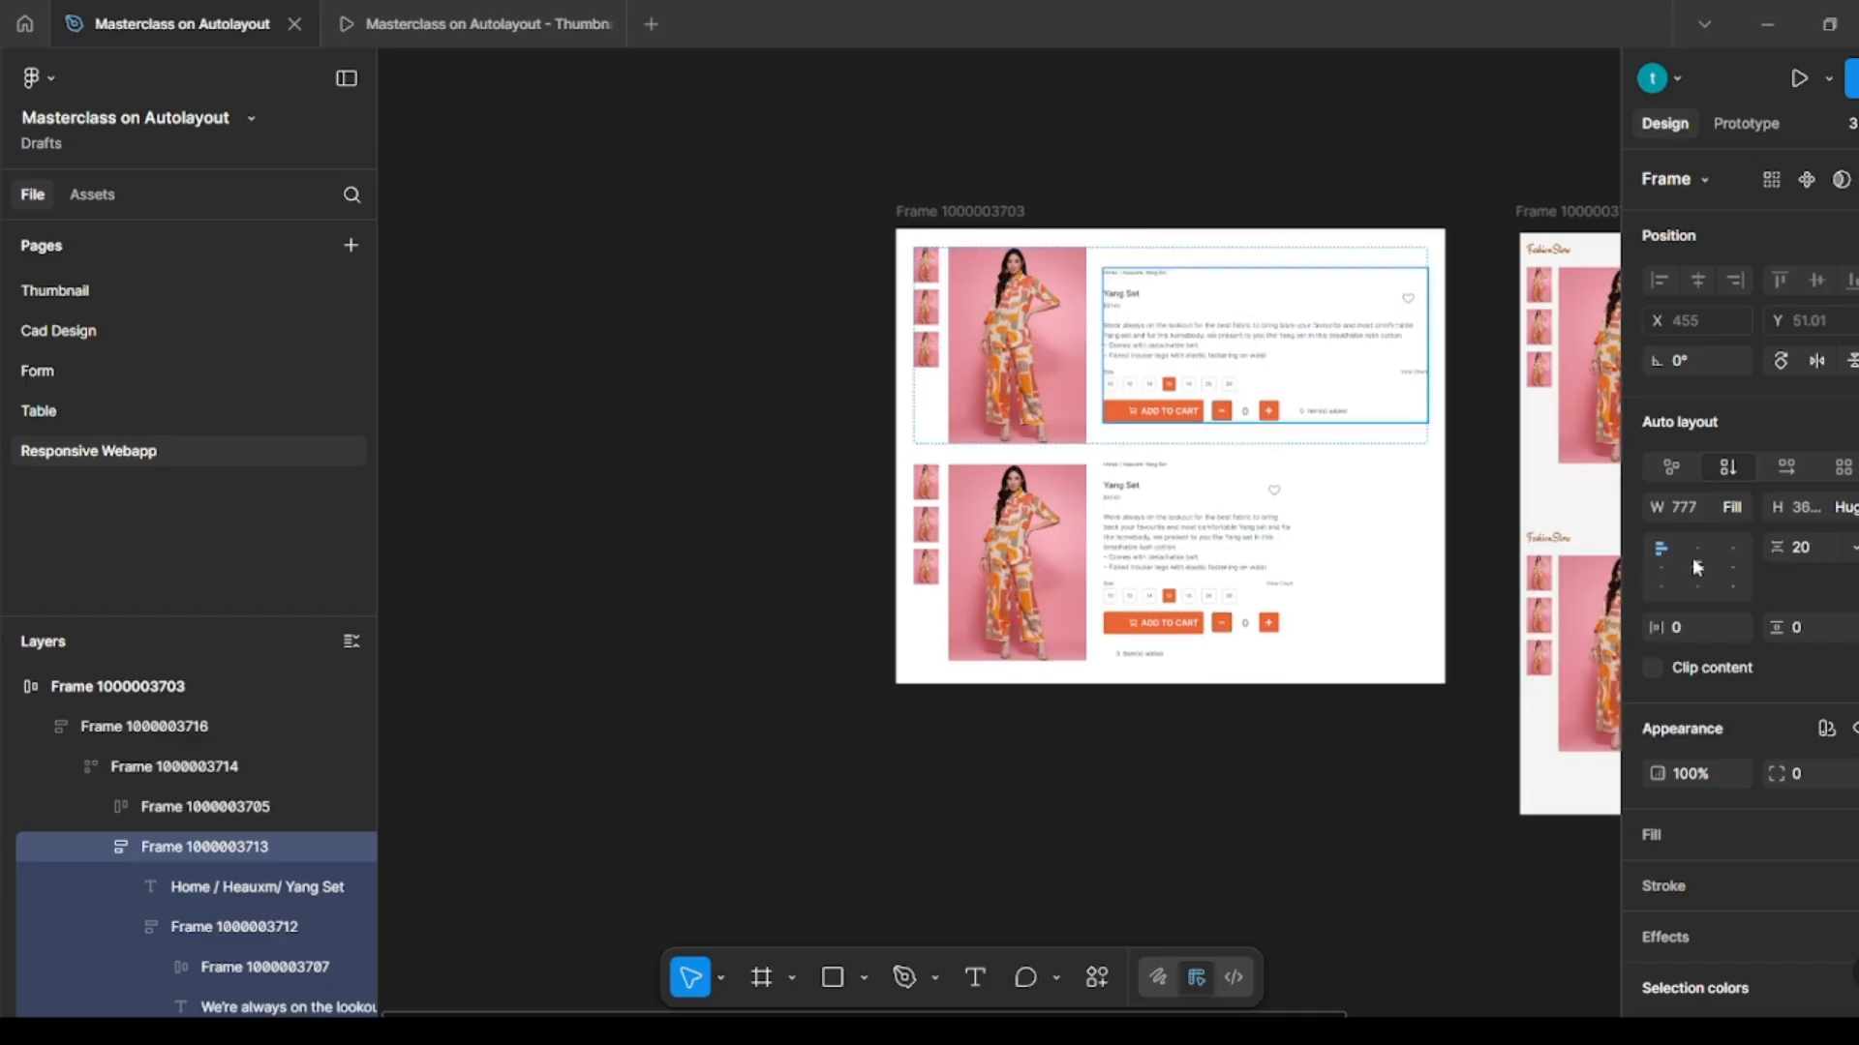
{"action": "key", "text": "ctrl+z"}
{"action": "key", "text": "ctrl+z"}
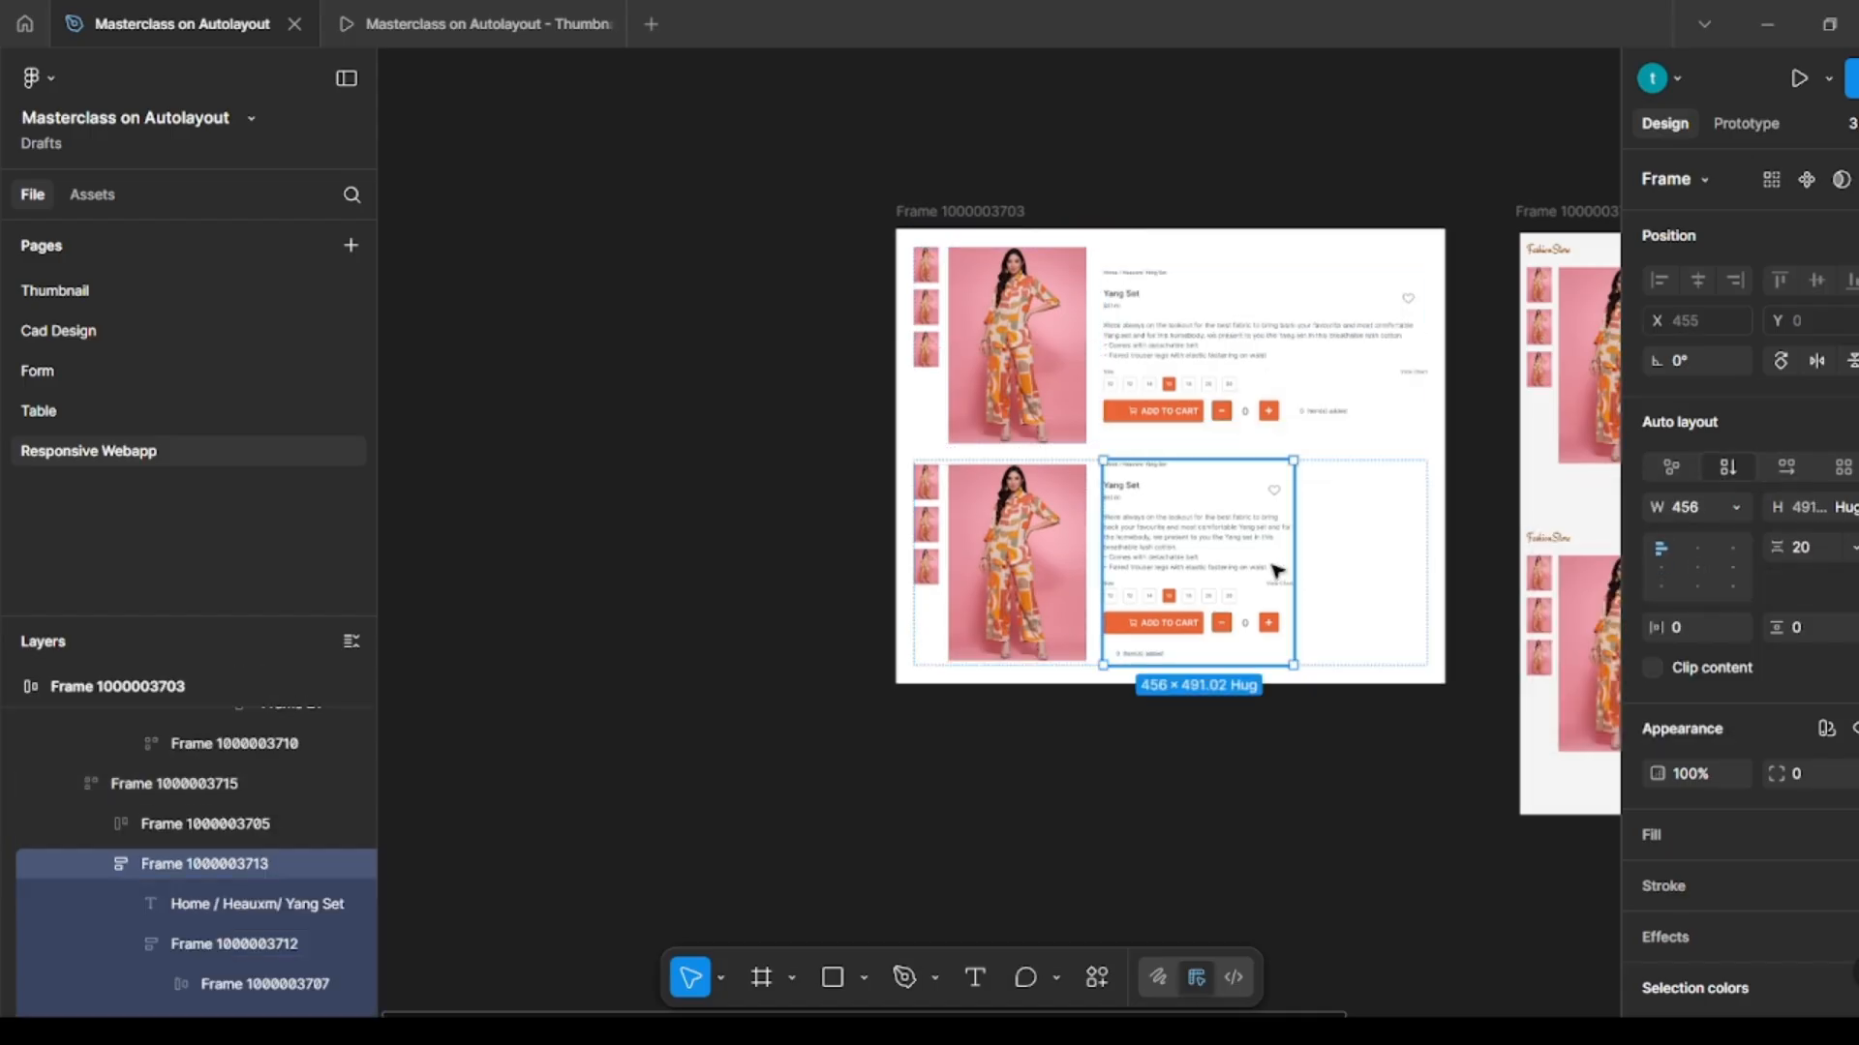
{"action": "left_click", "coordinate": [1750, 508]}
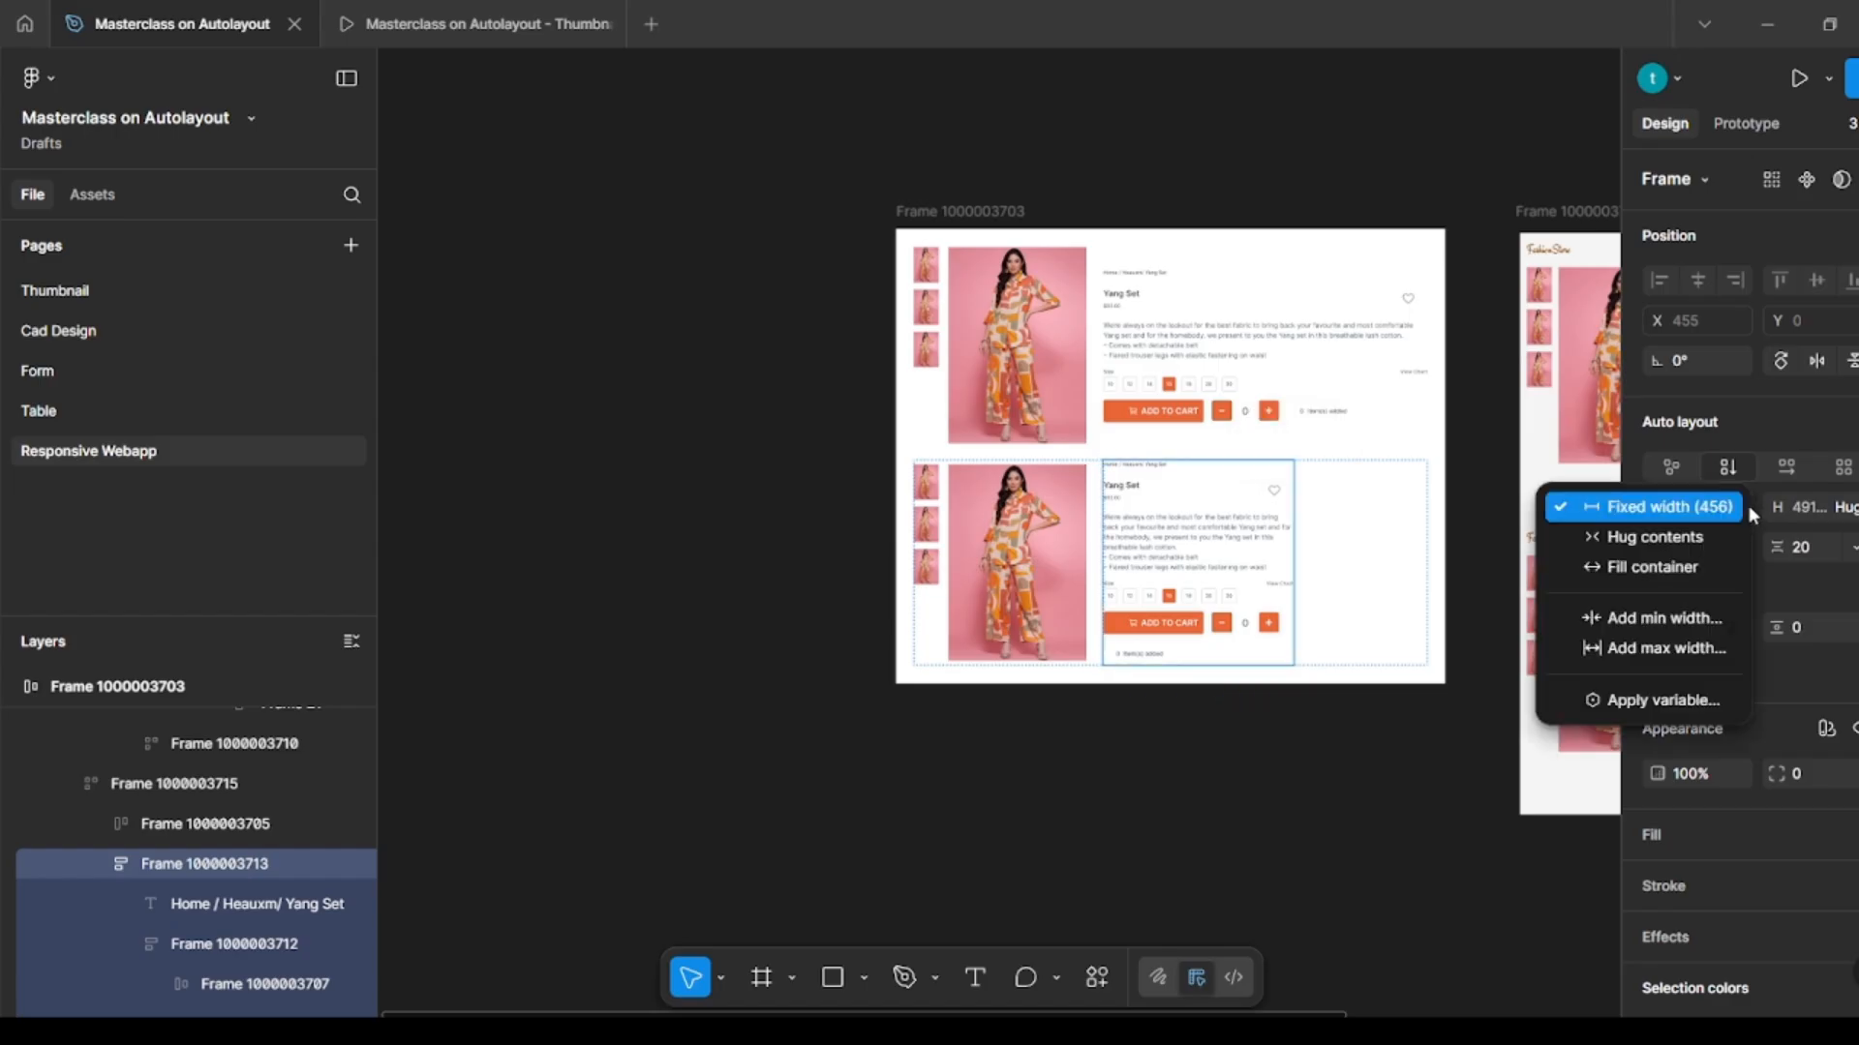
{"action": "left_click", "coordinate": [1656, 565]}
{"action": "left_click", "coordinate": [1265, 726]}
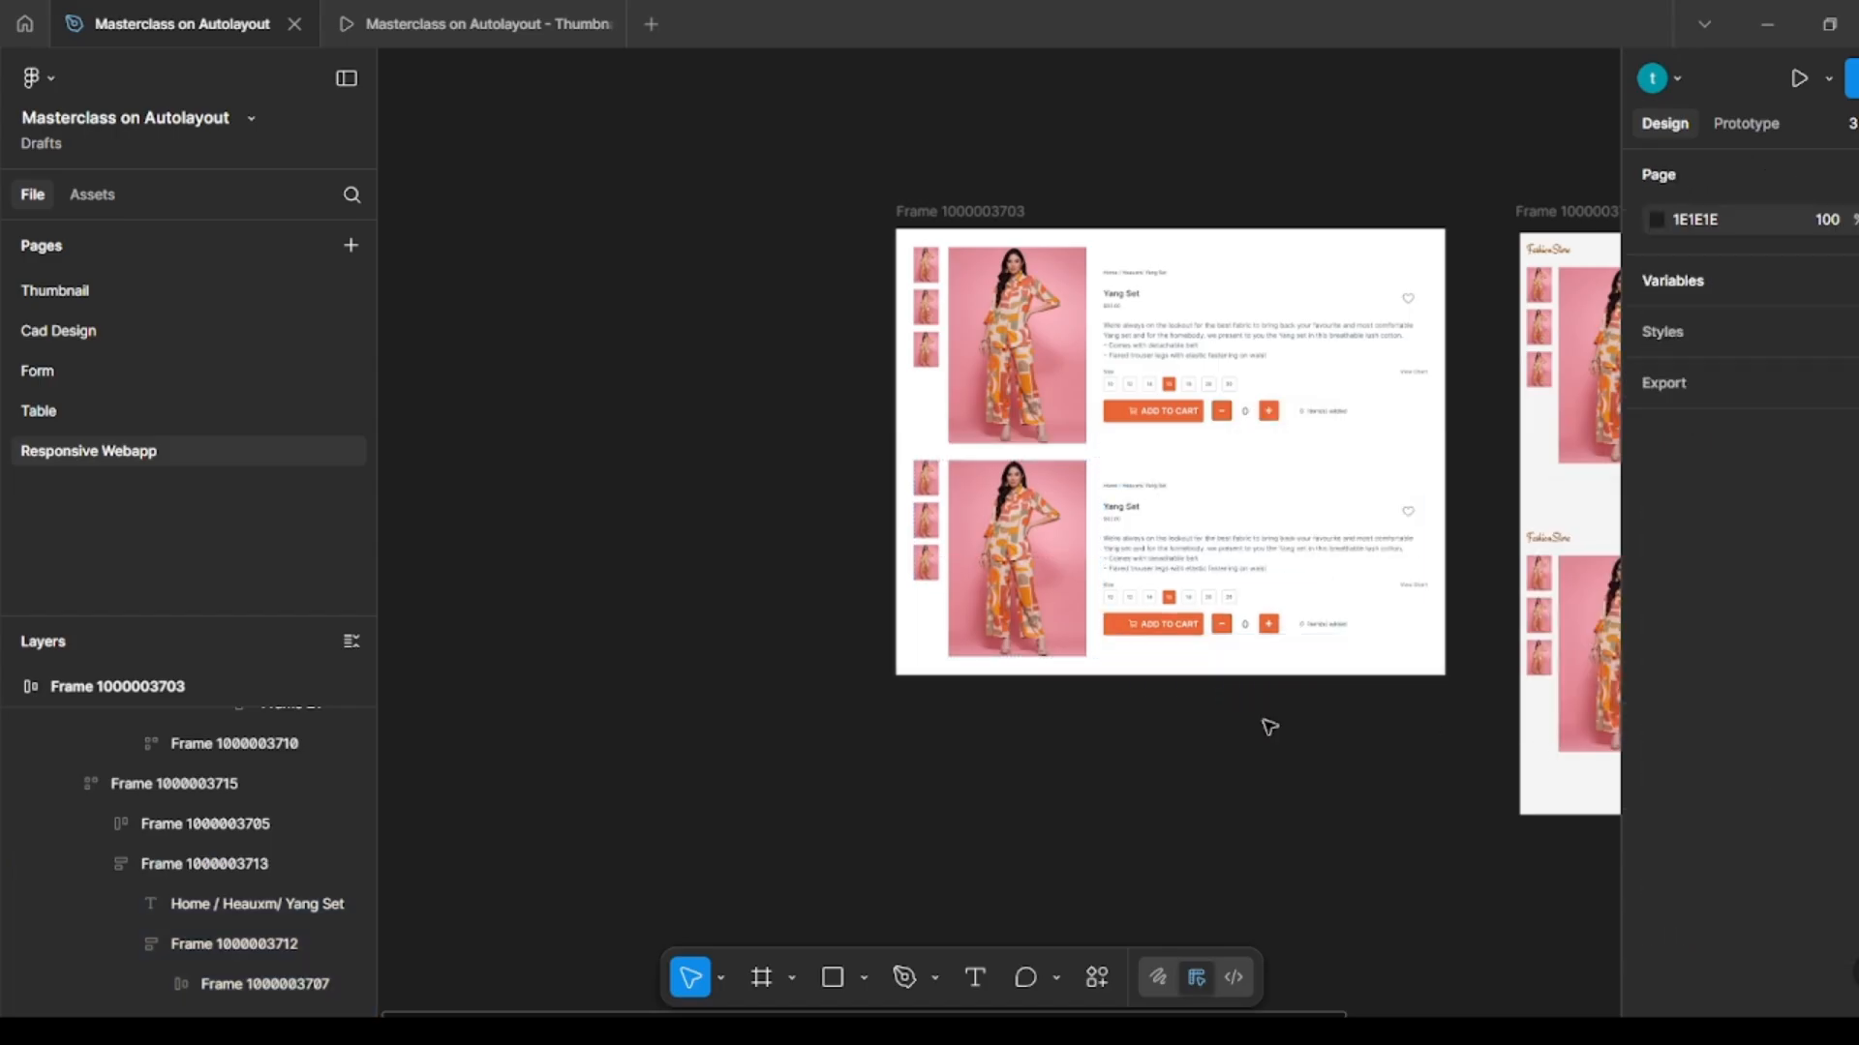
Step: Narrow the outer page frame to a width of about 485 and check how both product sections wrap along its length
{"action": "left_click", "coordinate": [946, 209]}
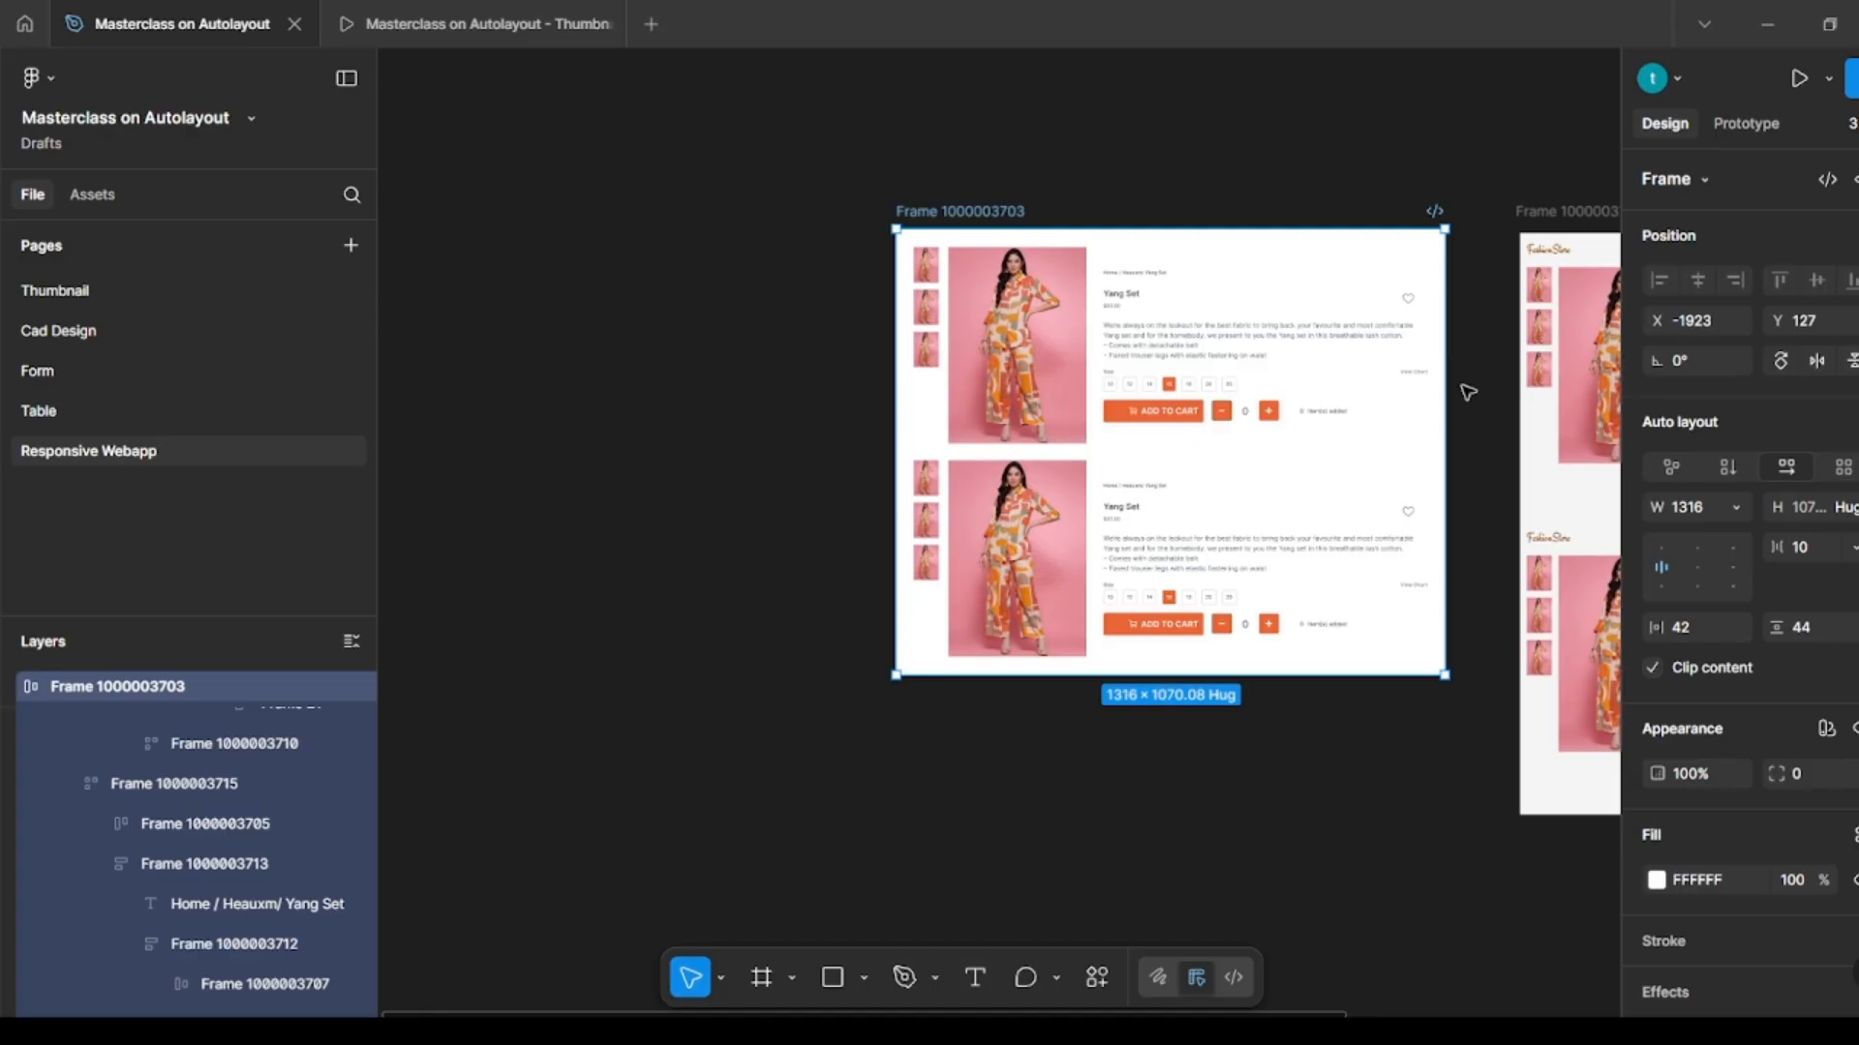
{"action": "key", "text": "shift+2"}
{"action": "left_click_drag", "start_coordinate": [1433, 383], "coordinate": [871, 375]}
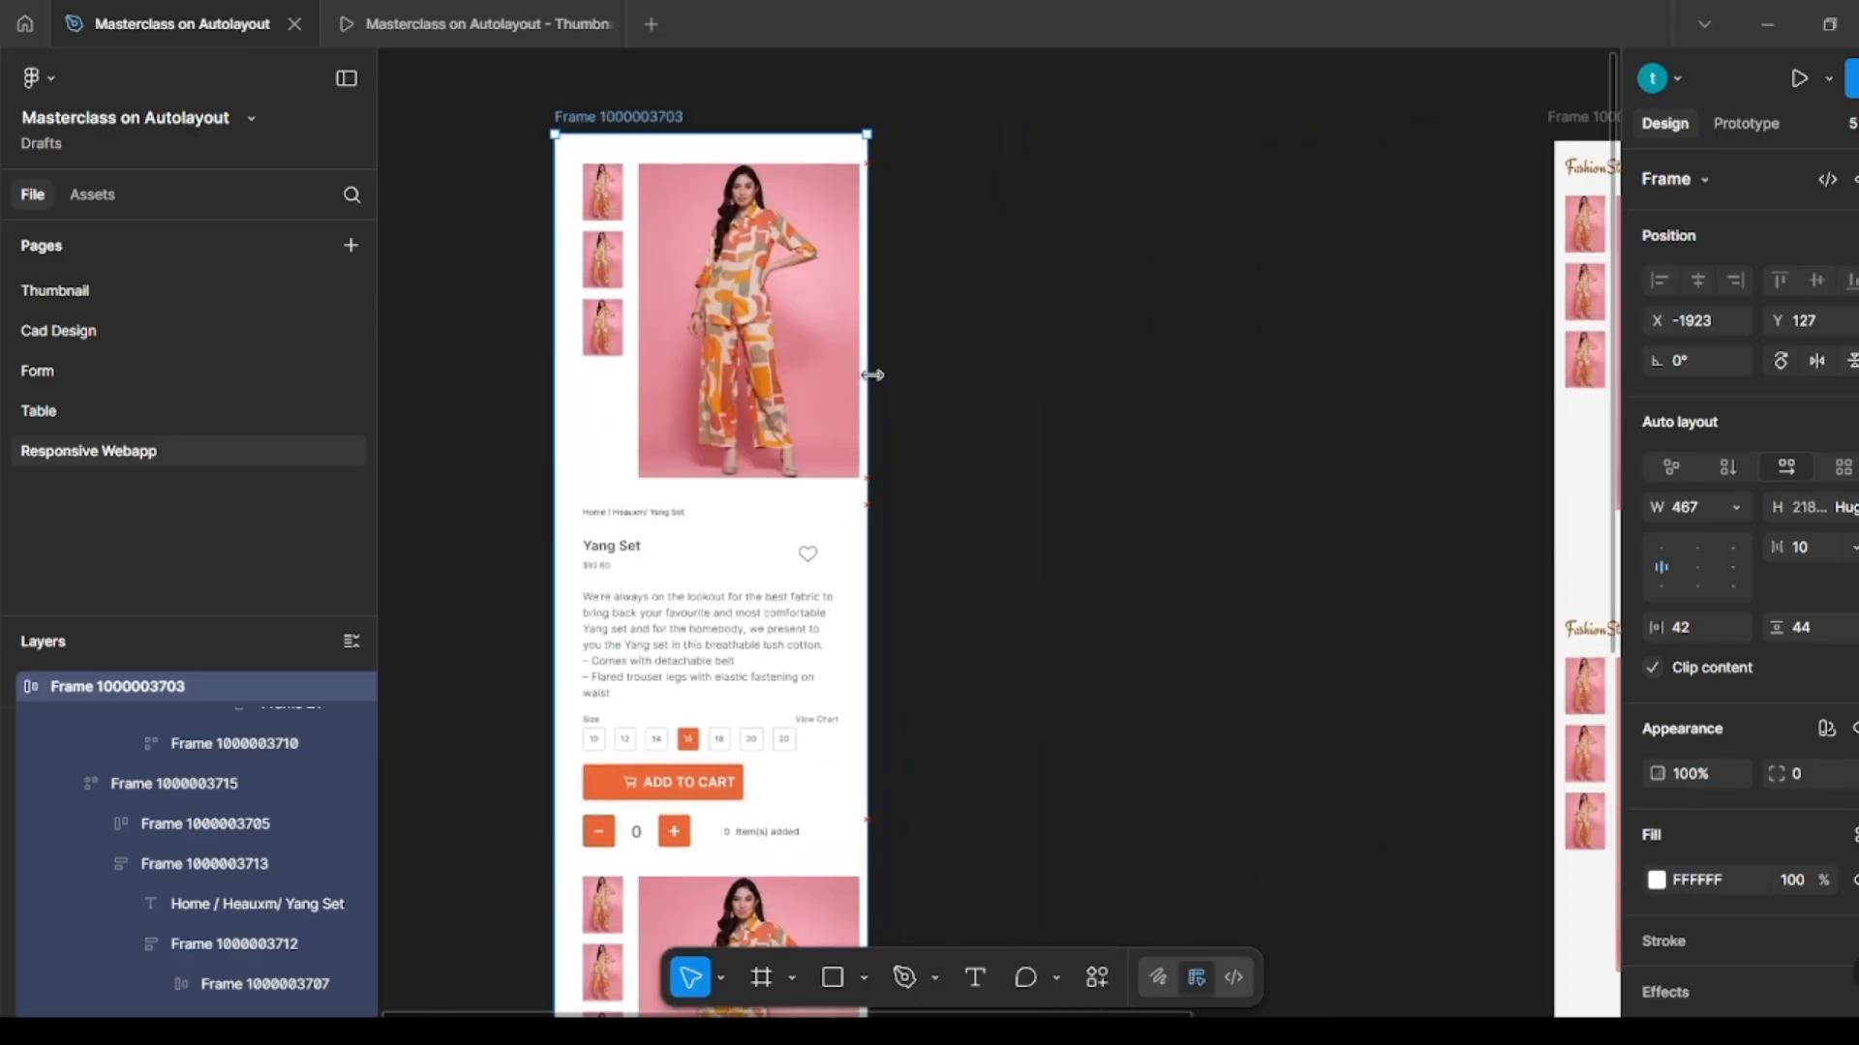
{"action": "scroll", "coordinate": [897, 392], "scroll_direction": "down", "scroll_amount": 4}
{"action": "scroll", "coordinate": [942, 440], "scroll_direction": "up", "scroll_amount": 3}
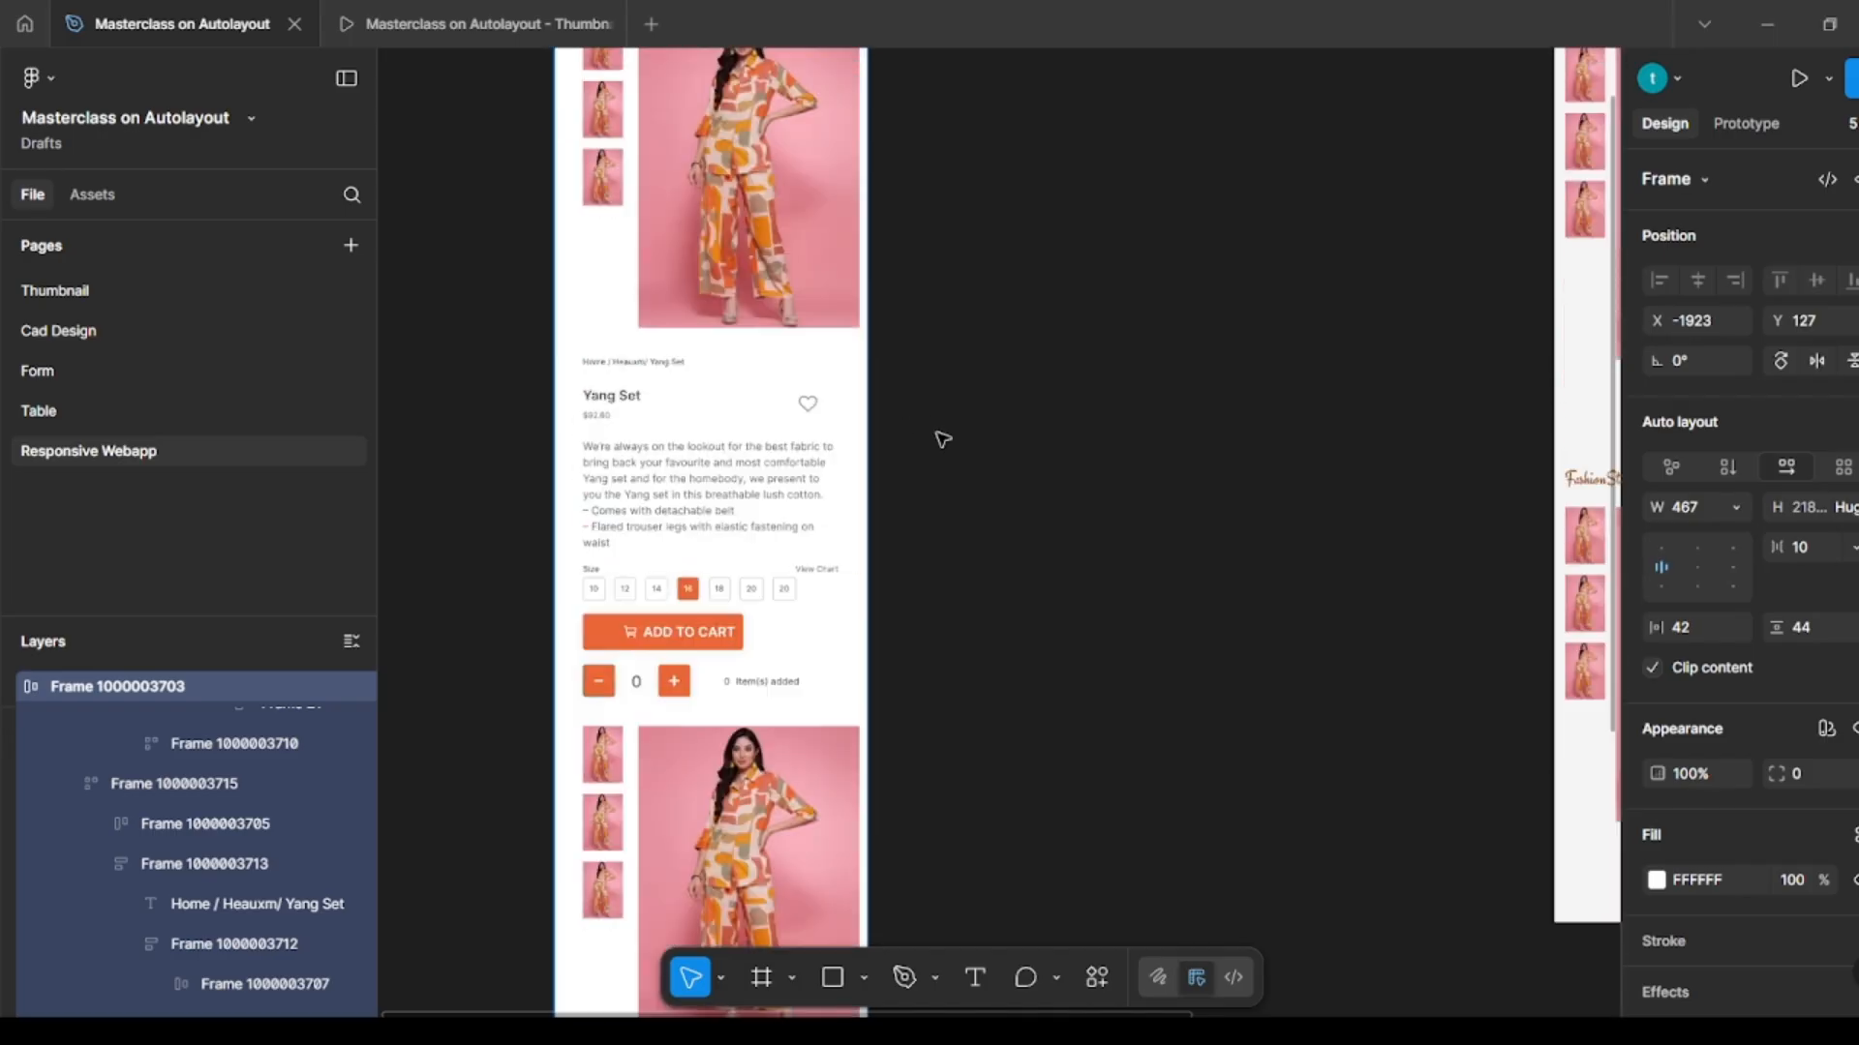
{"action": "scroll", "coordinate": [943, 440], "scroll_direction": "up", "scroll_amount": 3}
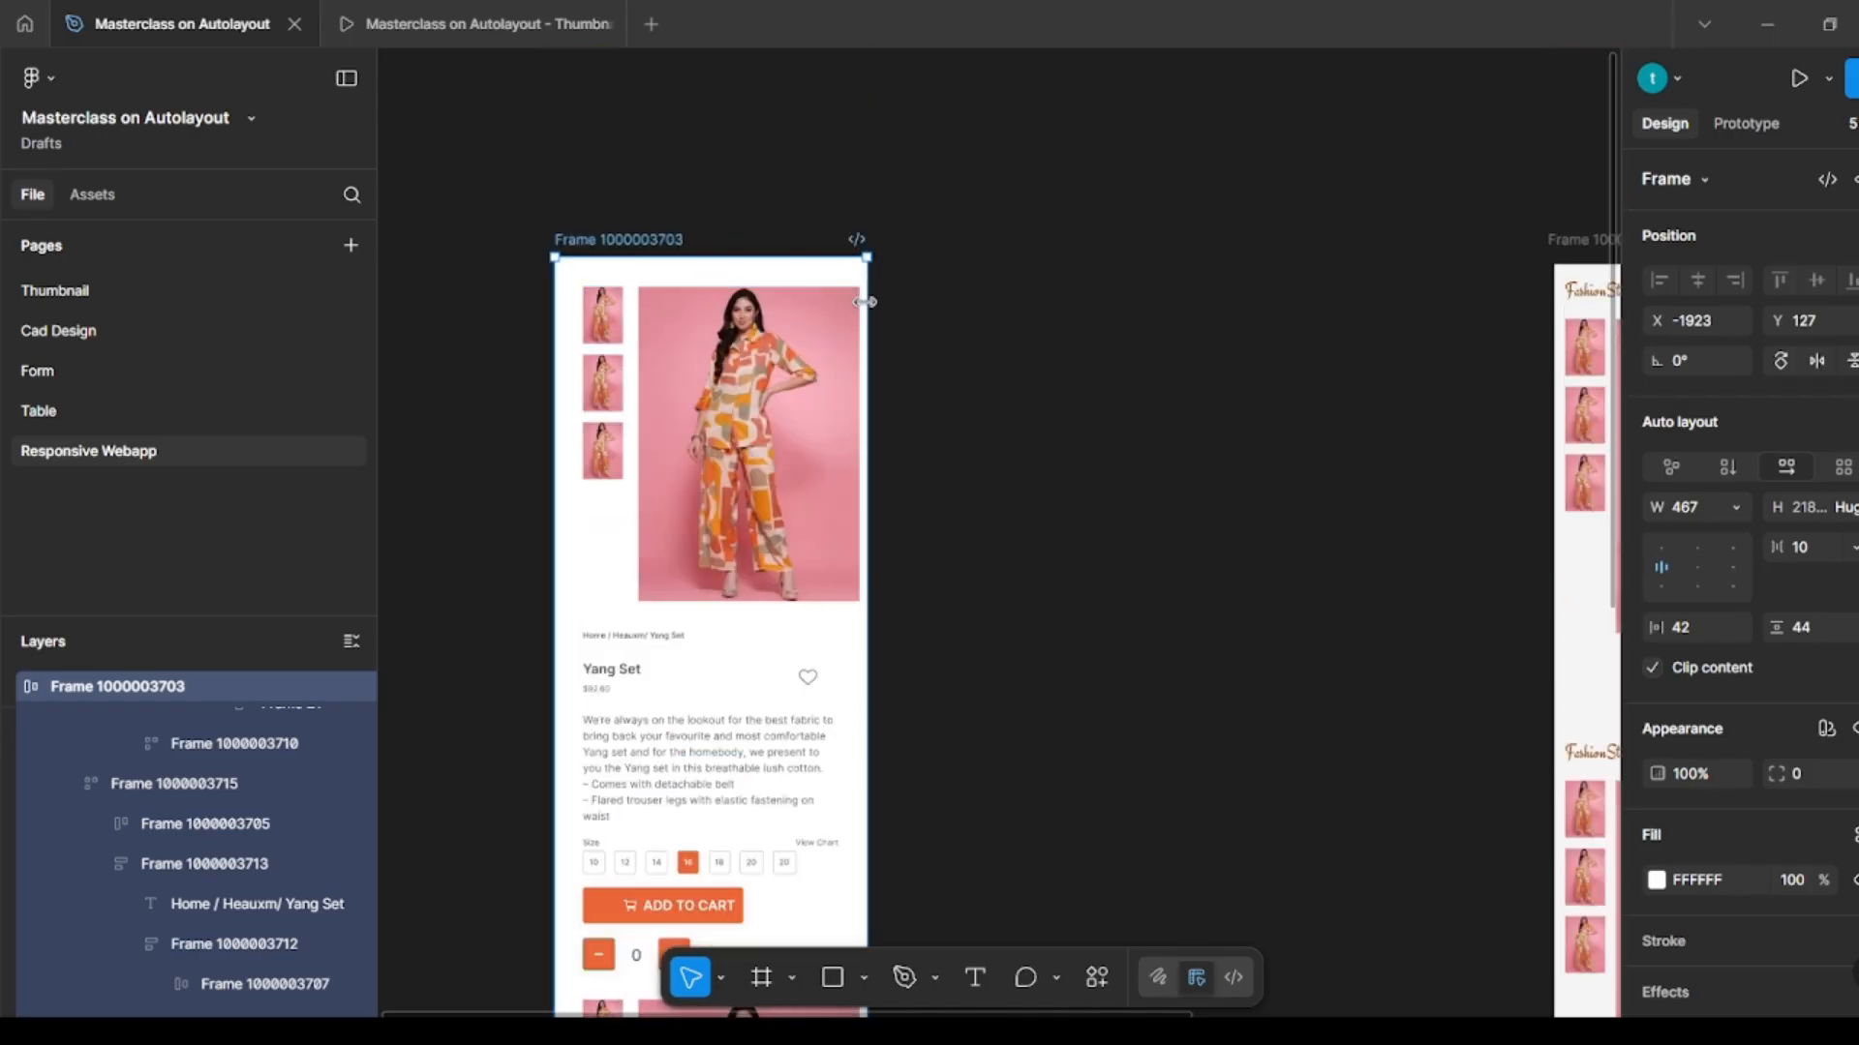
{"action": "left_click_drag", "start_coordinate": [879, 302], "coordinate": [892, 302]}
{"action": "scroll", "coordinate": [1095, 336], "scroll_direction": "down", "scroll_amount": 8}
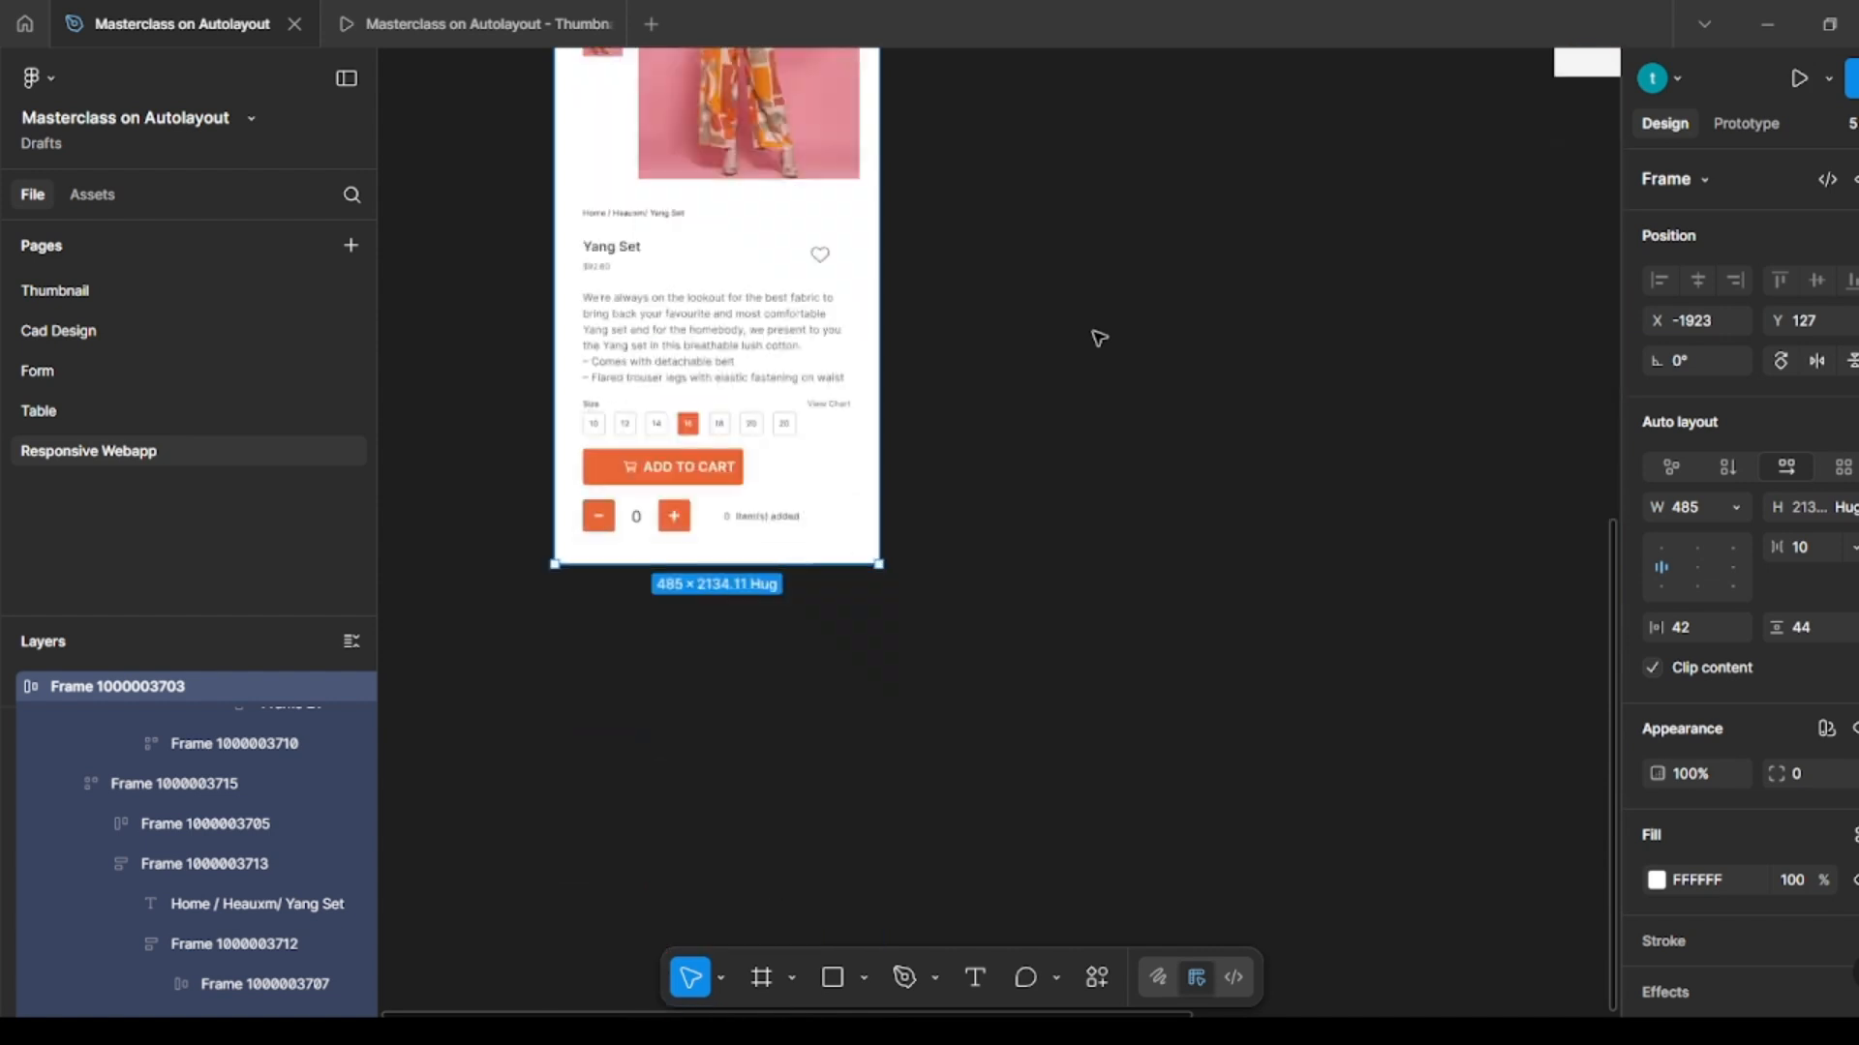
{"action": "scroll", "coordinate": [1095, 335], "scroll_direction": "up", "scroll_amount": 5}
{"action": "scroll", "coordinate": [1099, 337], "scroll_direction": "up", "scroll_amount": 4}
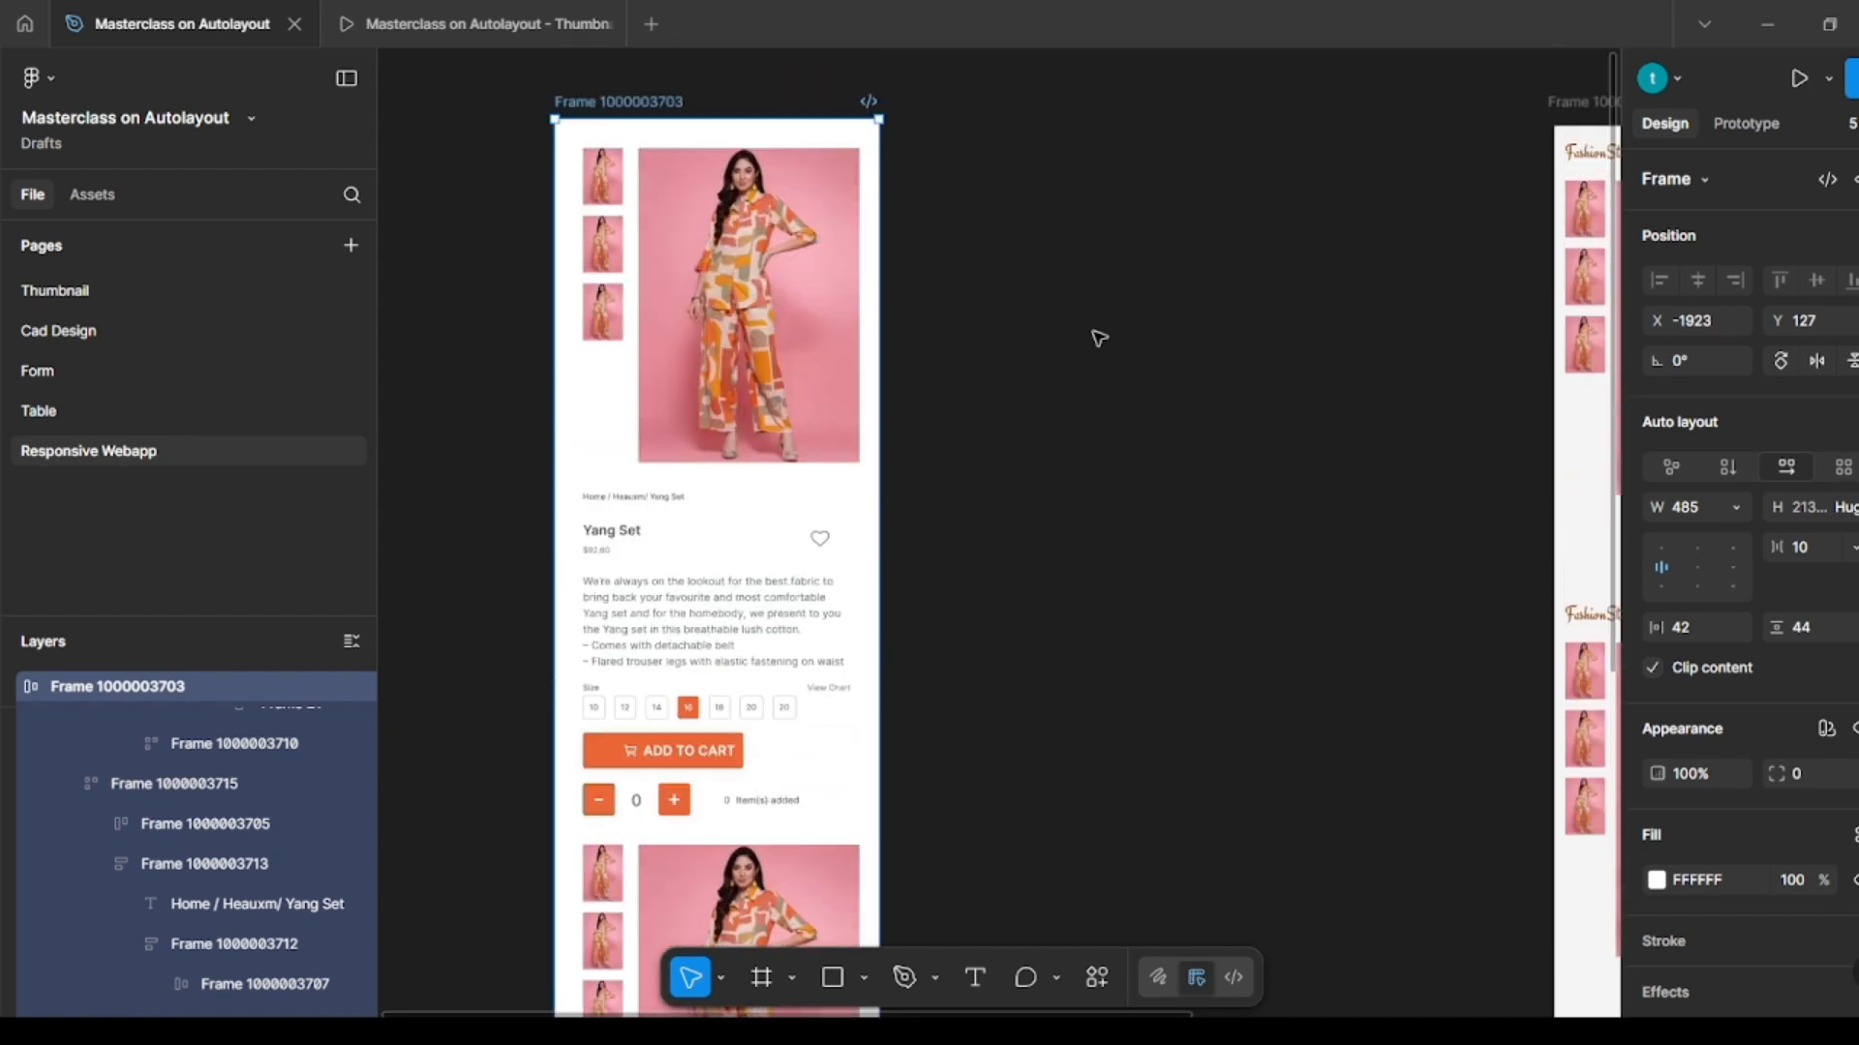
{"action": "scroll", "coordinate": [1099, 338], "scroll_direction": "left", "scroll_amount": 2}
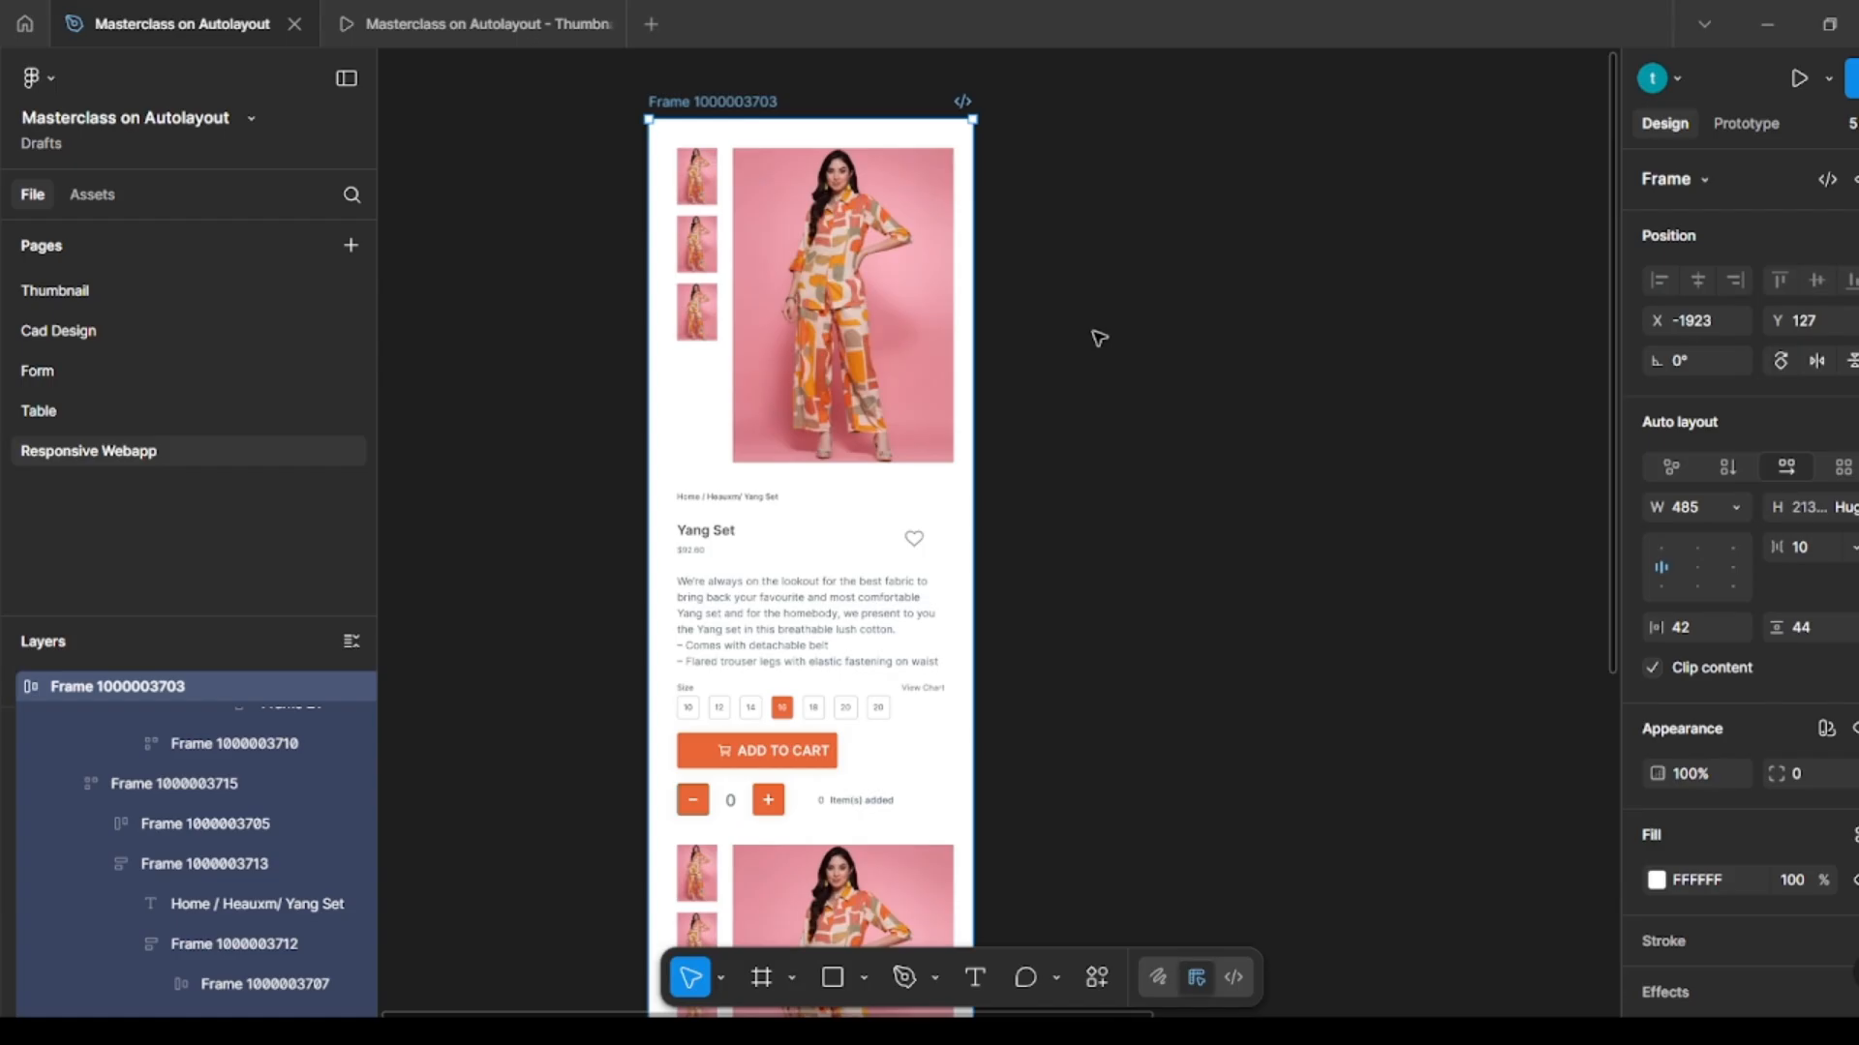
{"action": "scroll", "coordinate": [1113, 315], "scroll_direction": "left", "scroll_amount": 9}
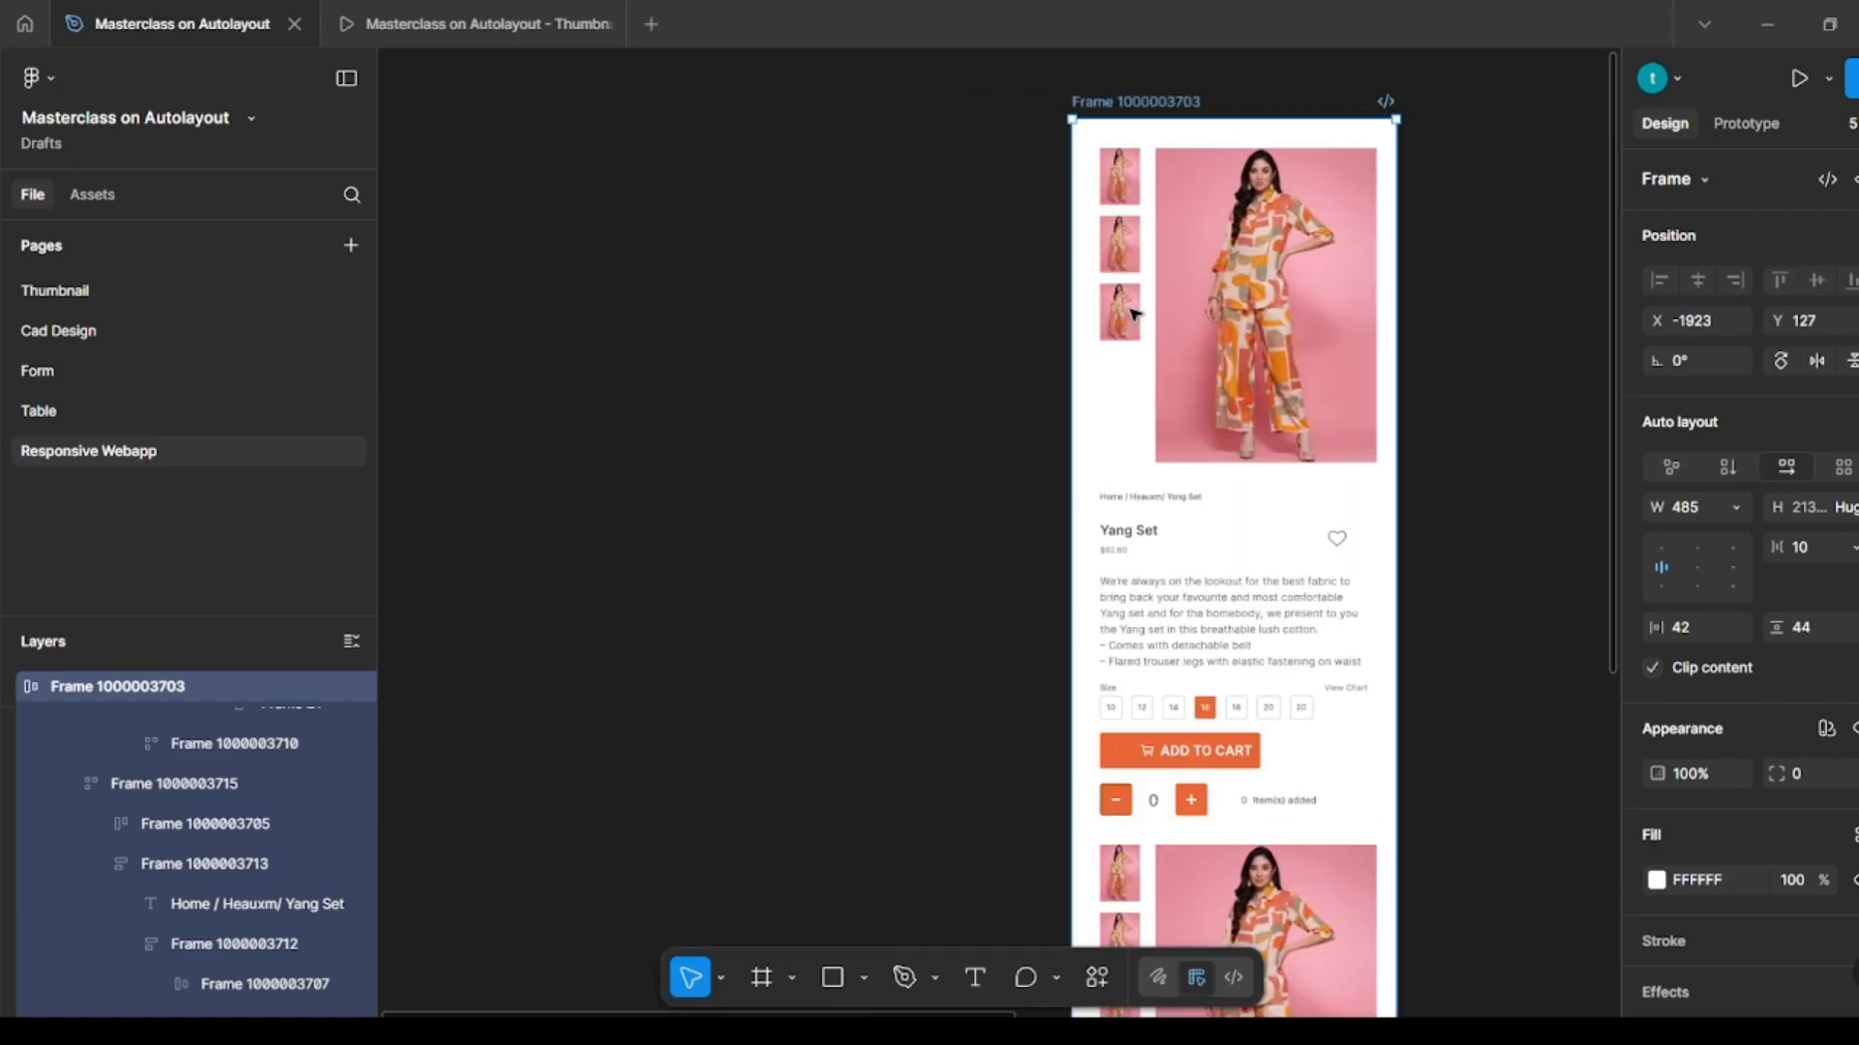